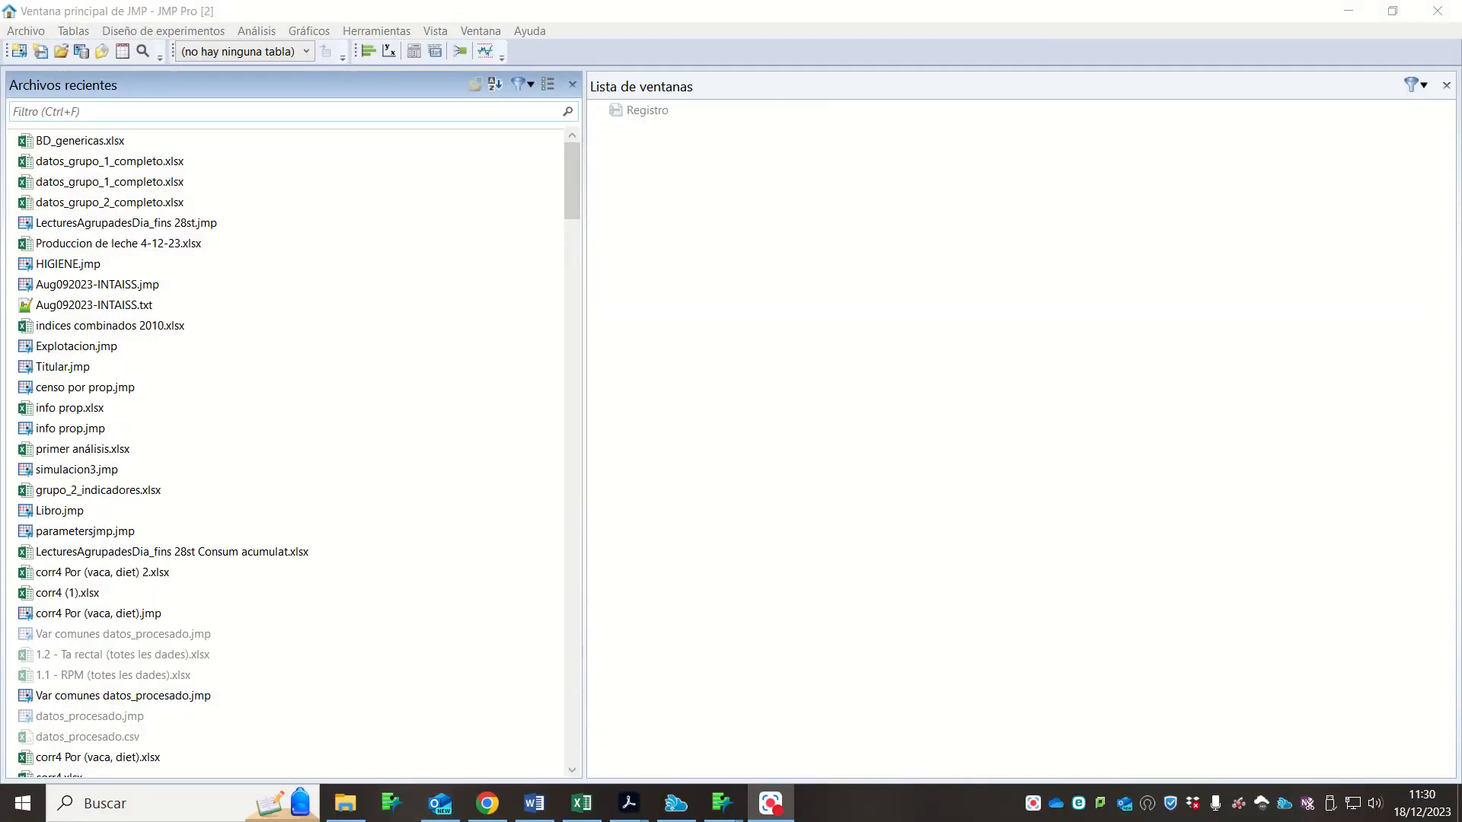
# - Open the BD_genericas.xlsx workbook from the JMP en ASN folder with the file type filter set to Excel files
pyautogui.click(26, 31)
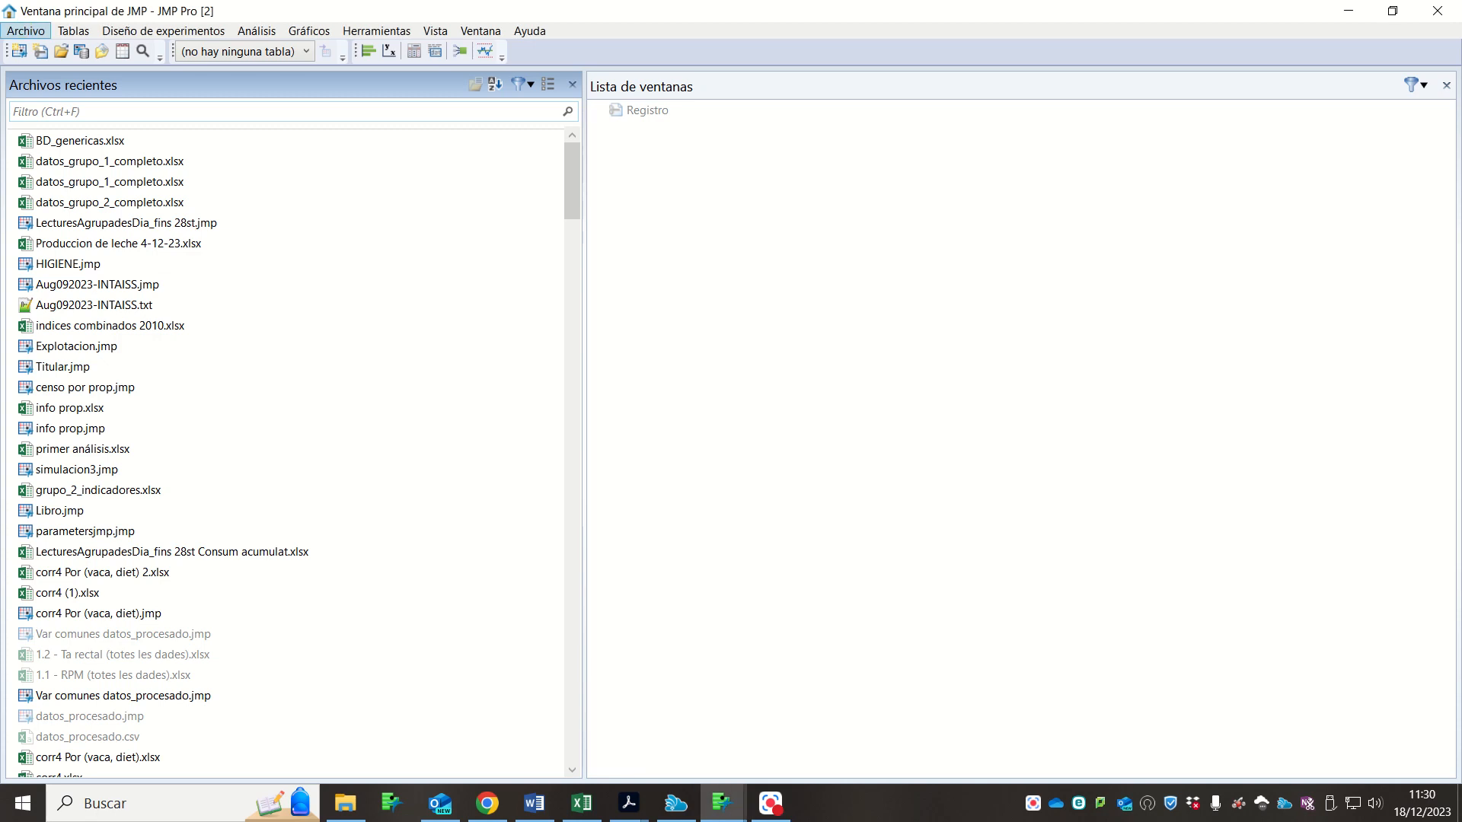
pyautogui.click(23, 30)
pyautogui.click(274, 80)
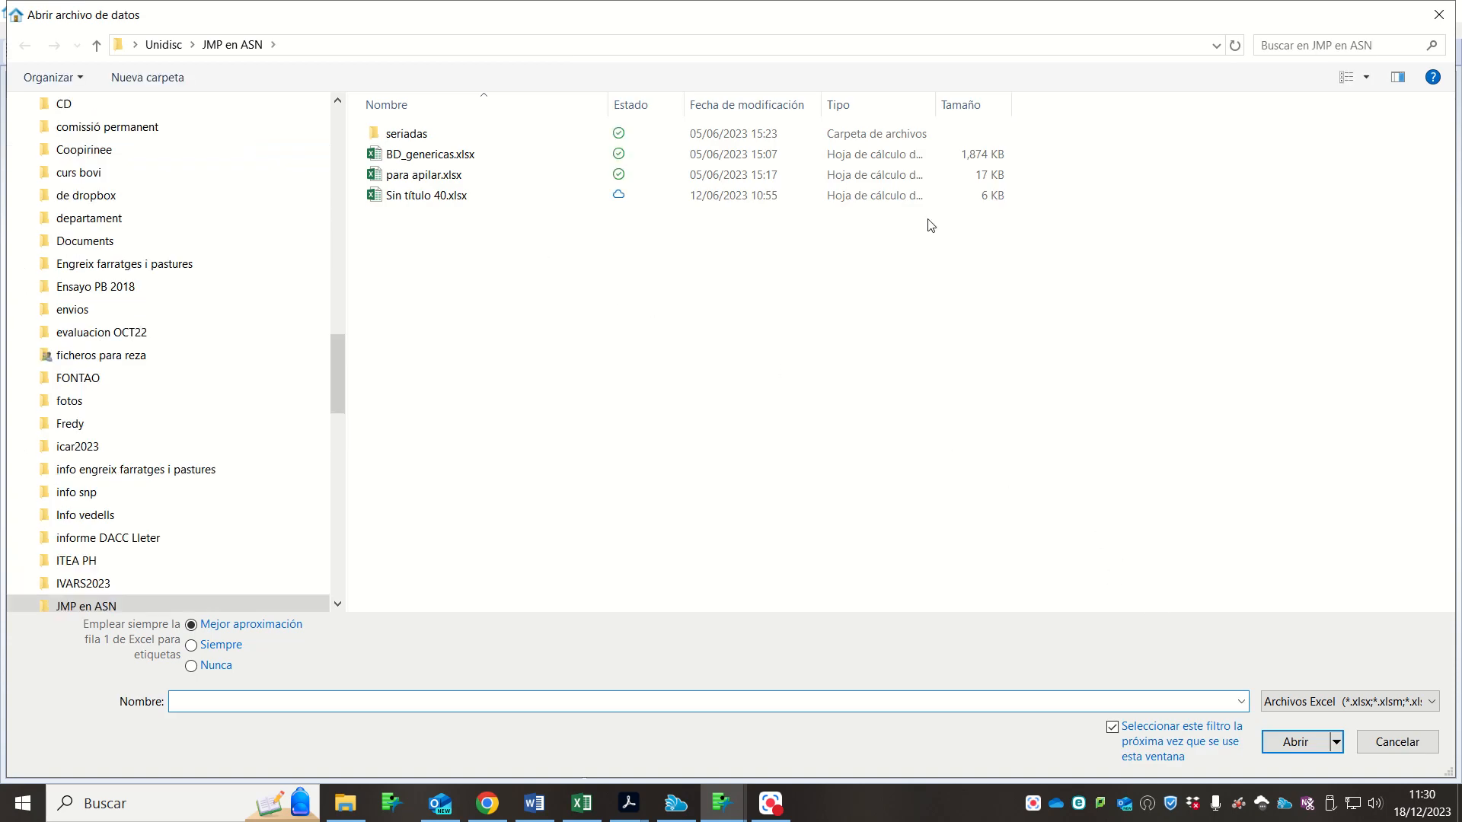
pyautogui.click(1348, 701)
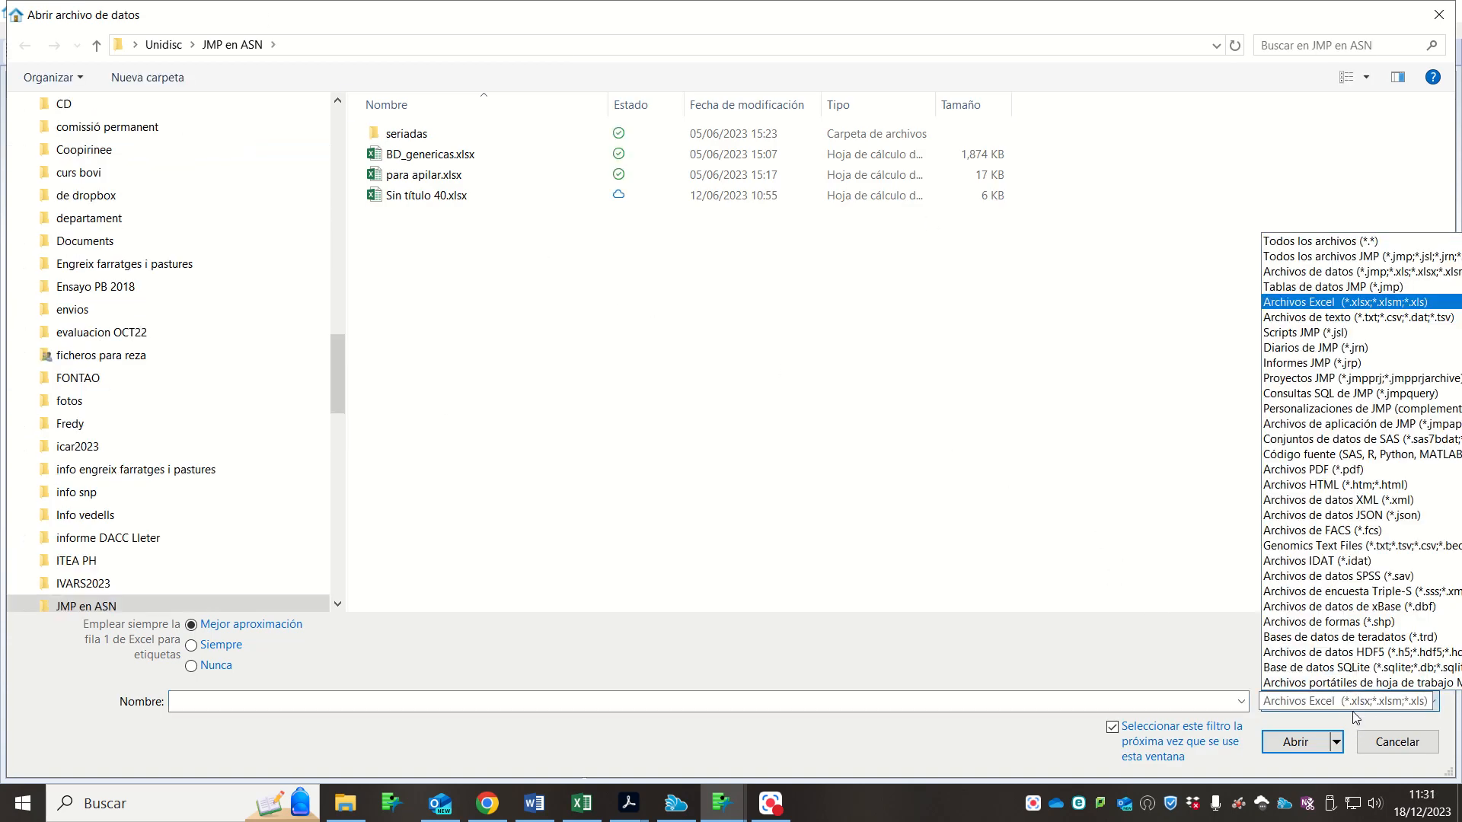
pyautogui.click(1339, 256)
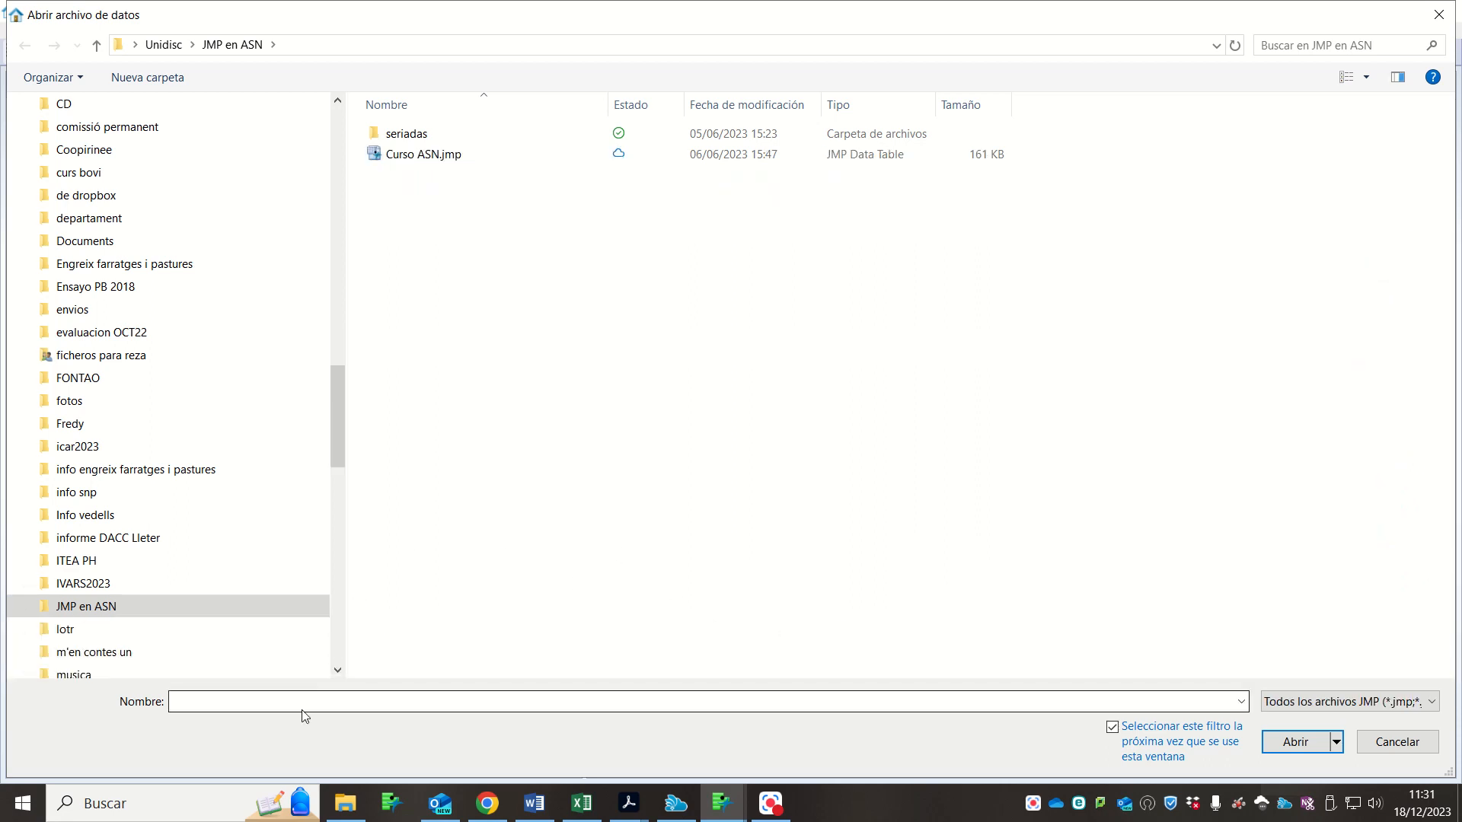
pyautogui.click(1399, 706)
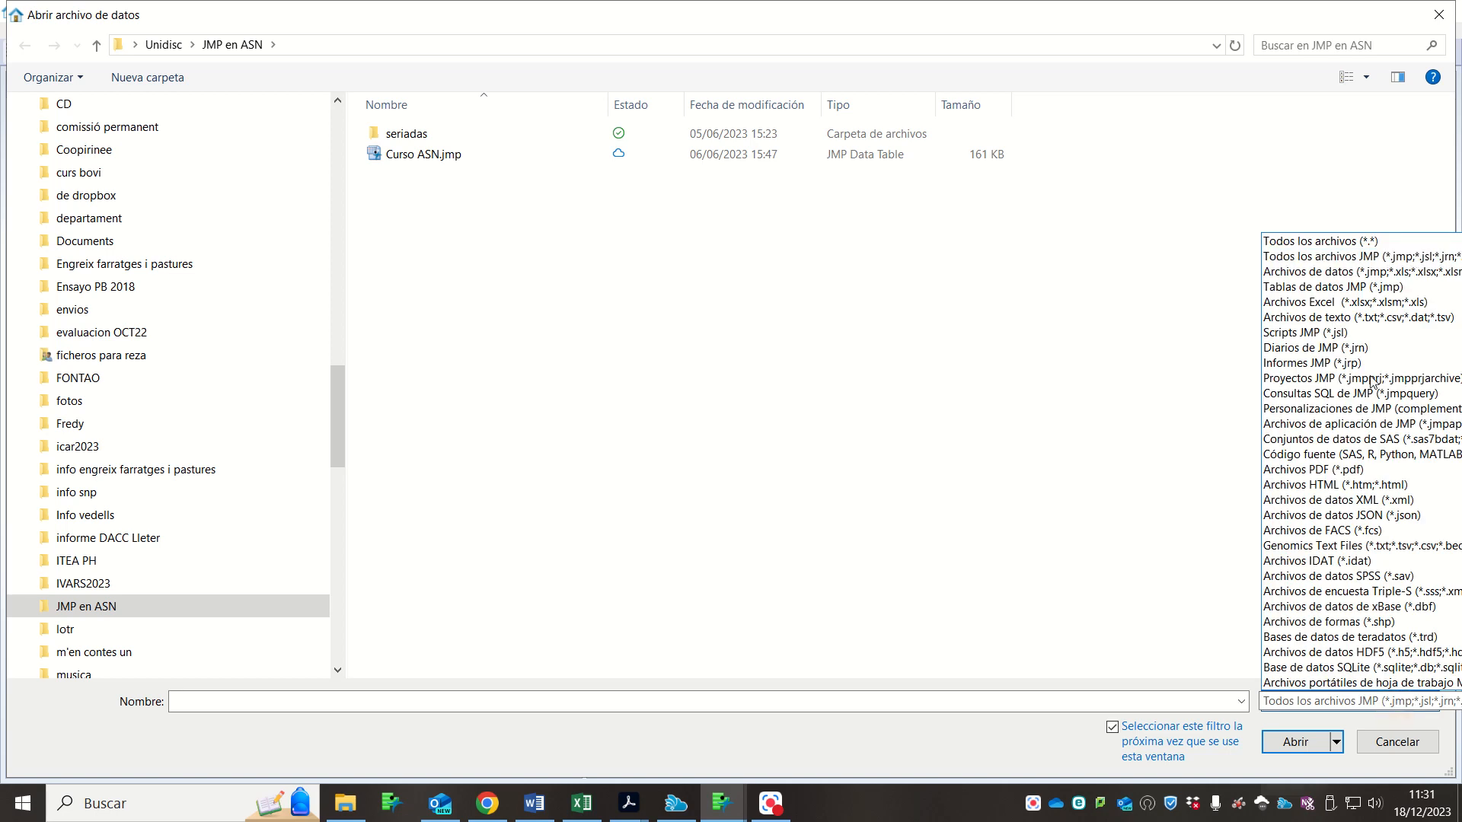
pyautogui.click(1371, 309)
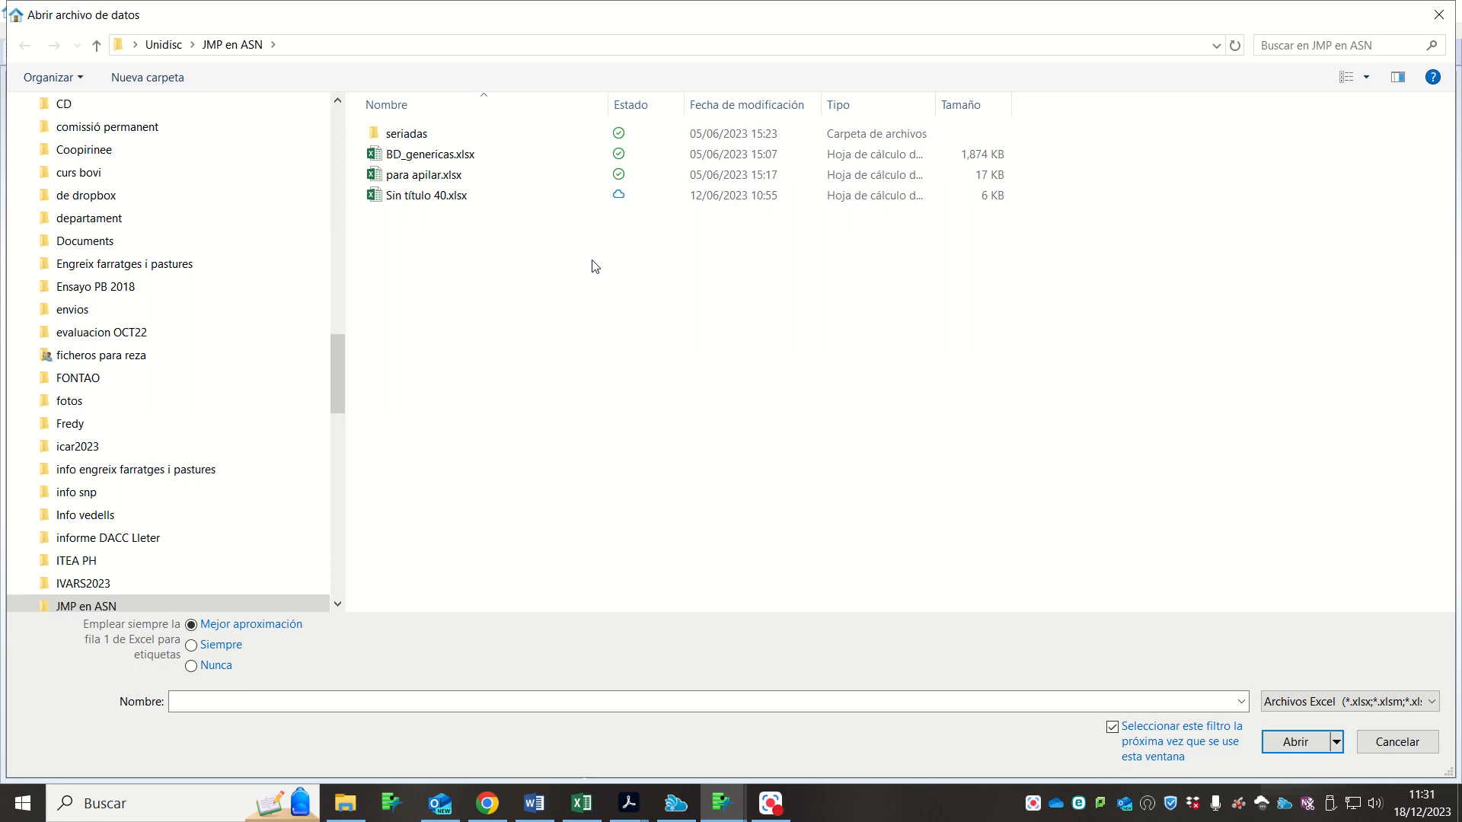
pyautogui.click(465, 160)
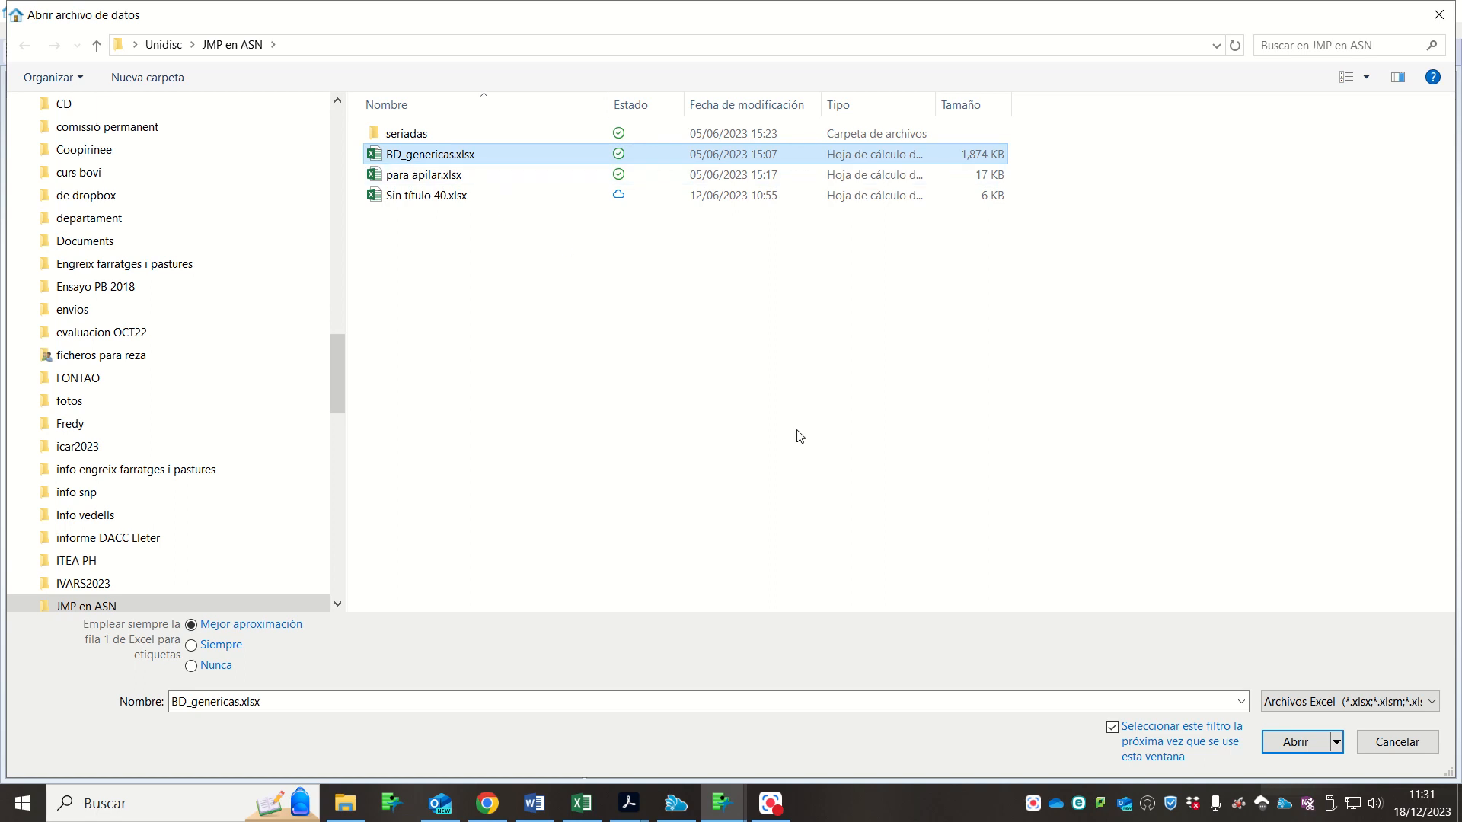
pyautogui.click(1294, 741)
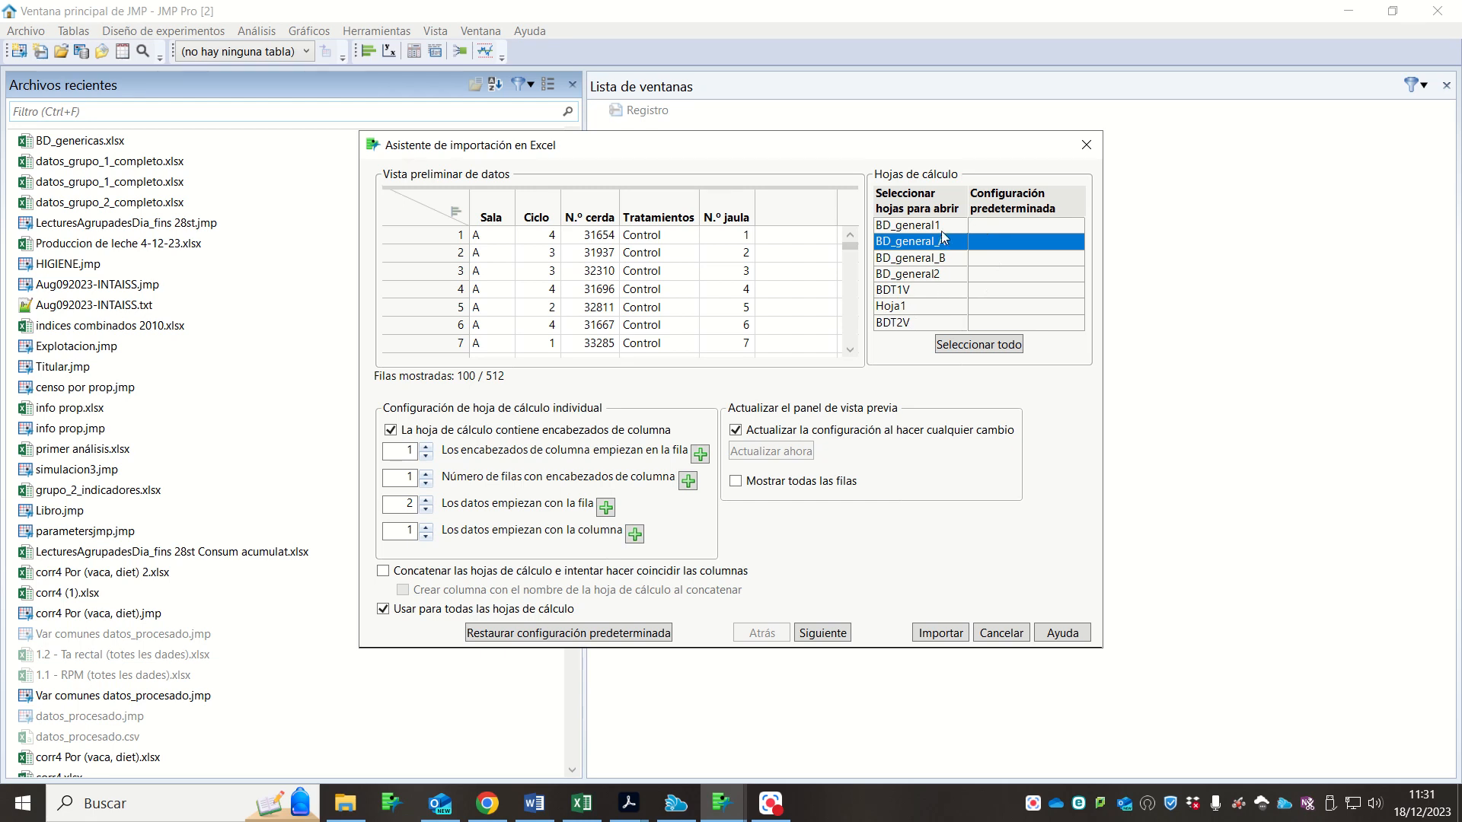
# - Preview the BD_general_A and BD_general1 sheets in the import wizard, and select BD_general_B as the sheet to open
pyautogui.click(916, 261)
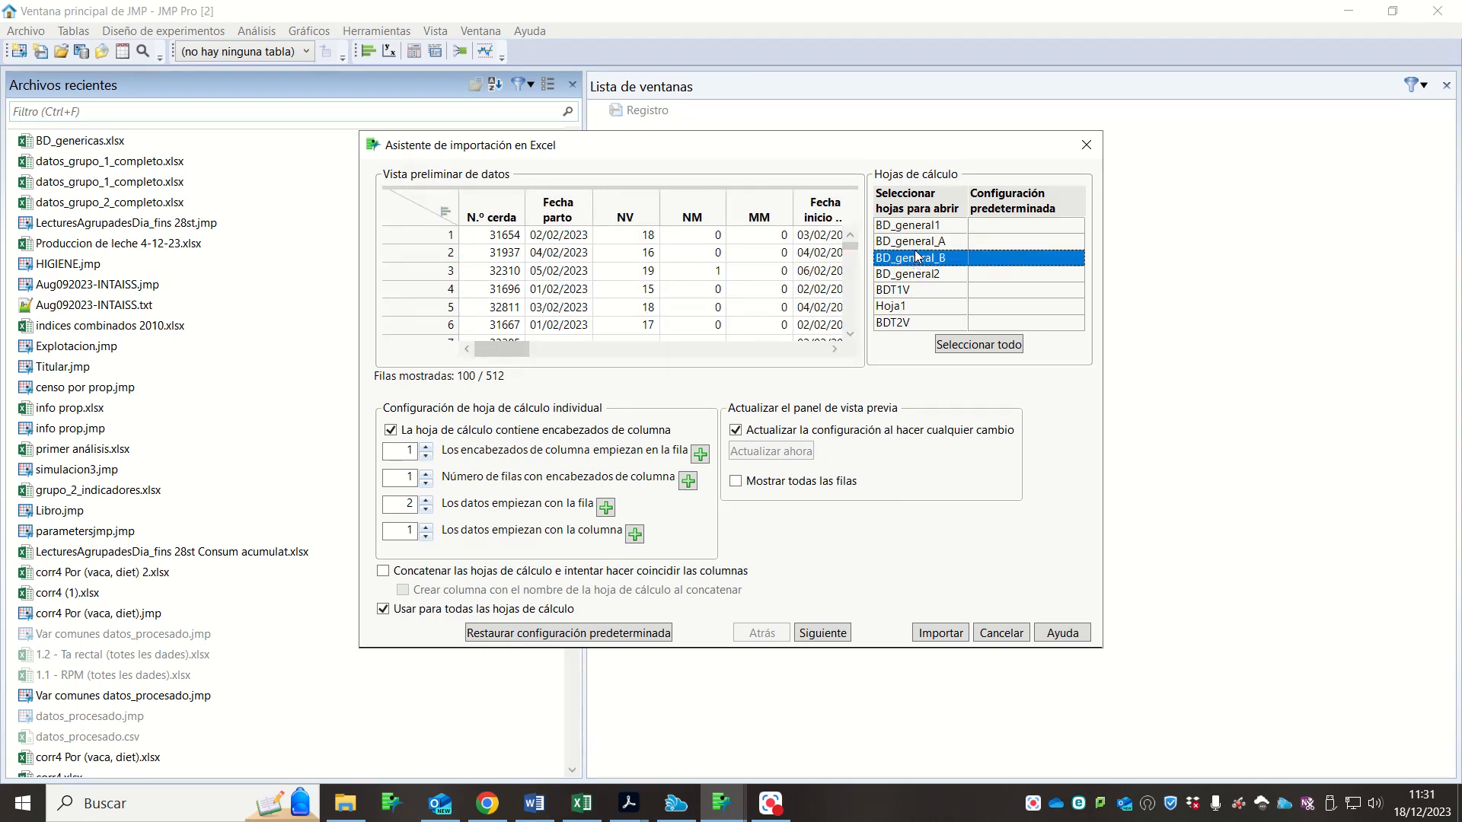
pyautogui.click(920, 240)
pyautogui.click(926, 226)
pyautogui.click(932, 263)
# - Try starting the column headers as far down as row 4, and restore them to row 1
pyautogui.click(429, 449)
pyautogui.click(429, 450)
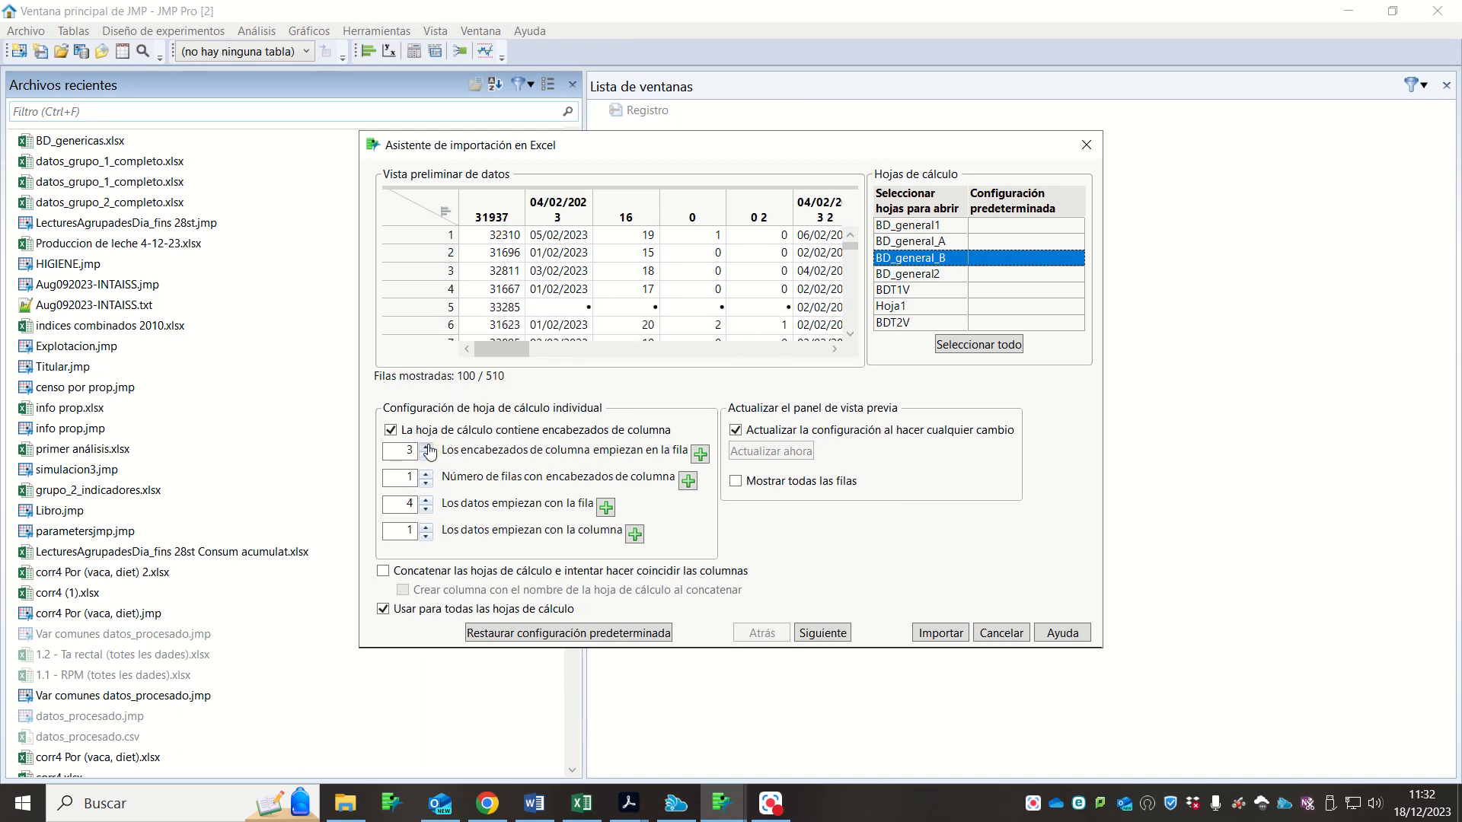
pyautogui.click(428, 449)
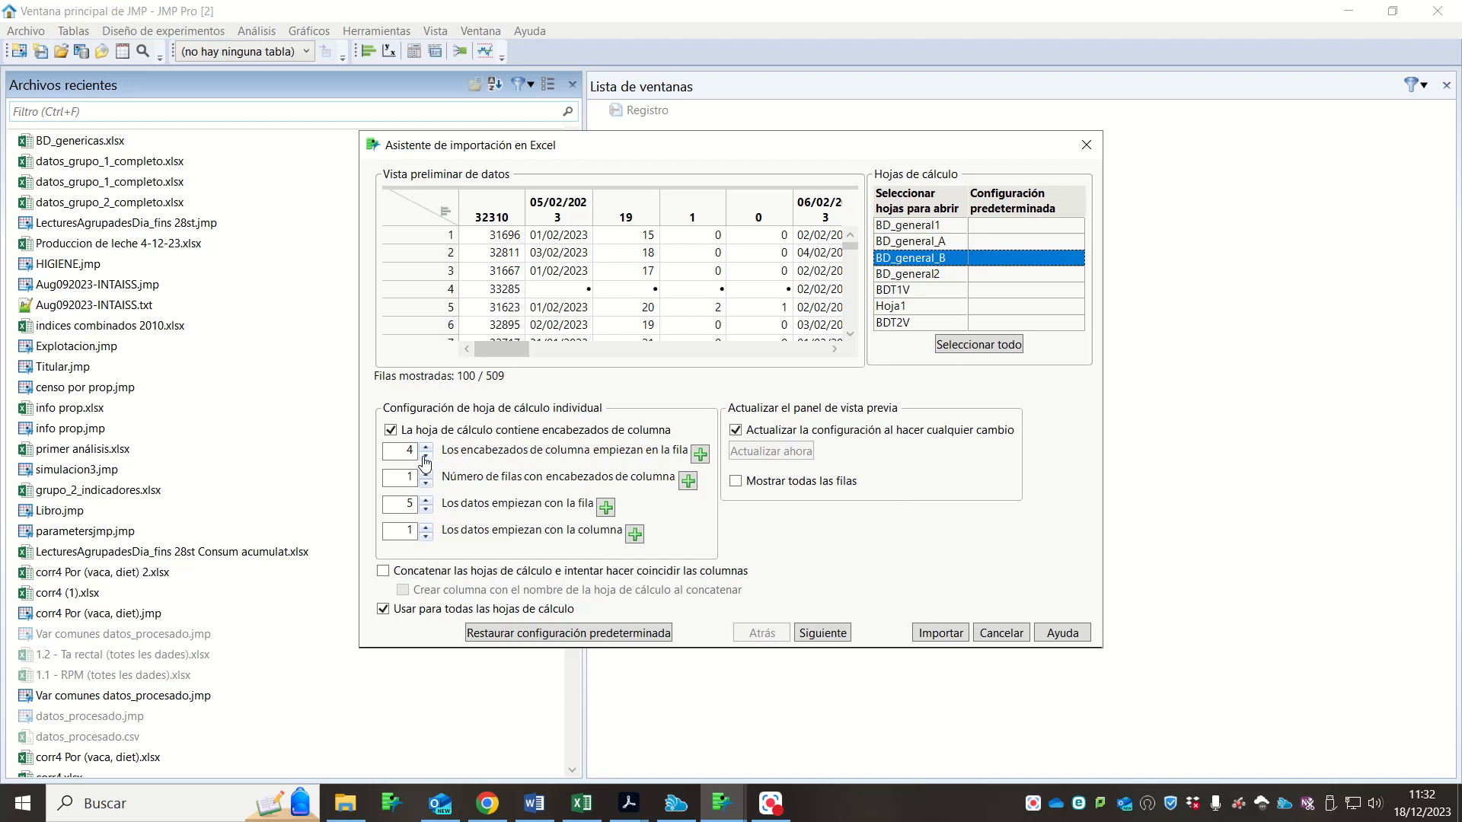
pyautogui.click(425, 457)
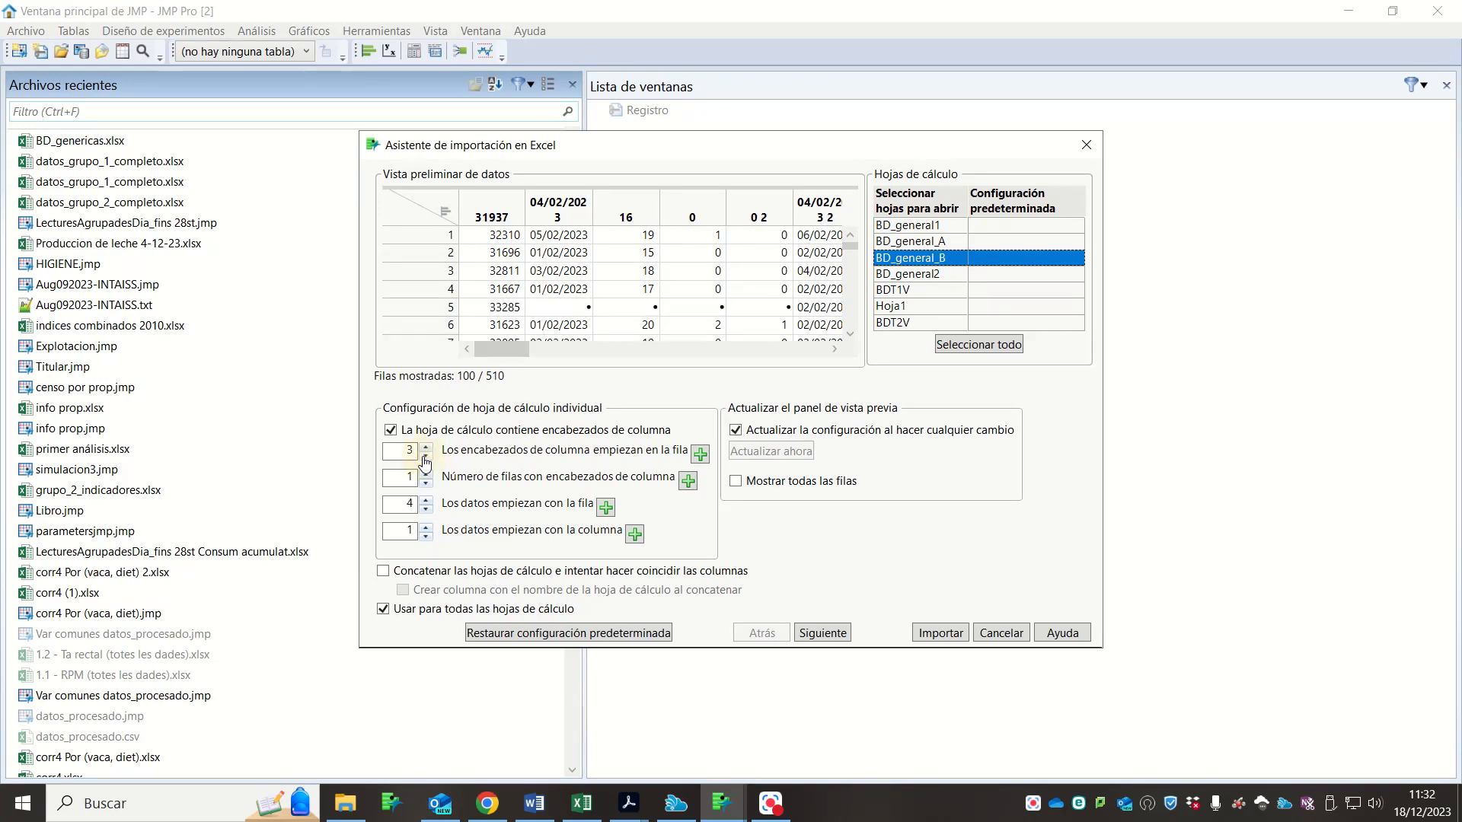
pyautogui.click(425, 457)
pyautogui.click(425, 461)
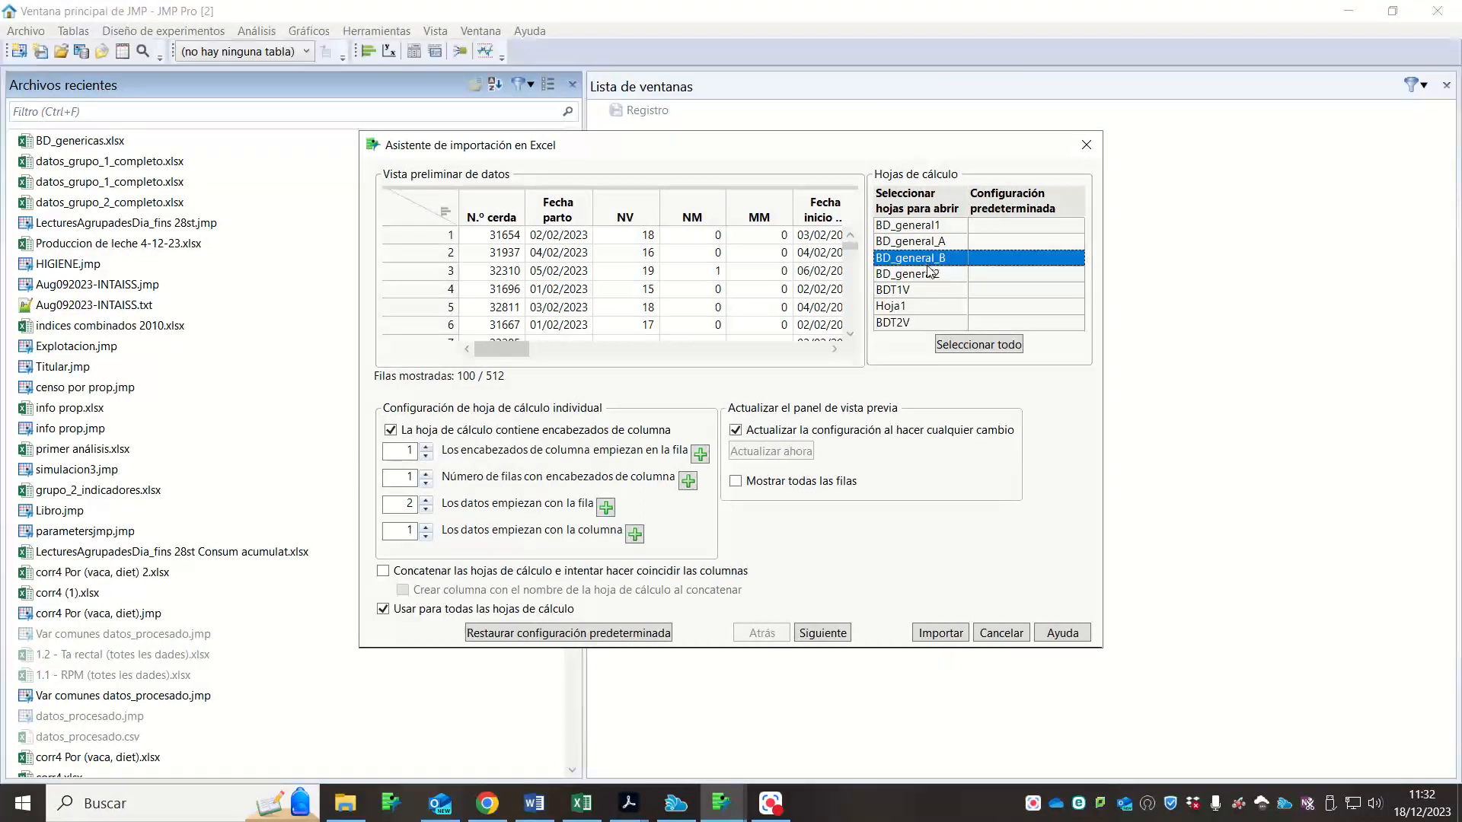
# - Import the BD_general_B sheet as a data table, view it maximized, and minimize its window
pyautogui.click(941, 632)
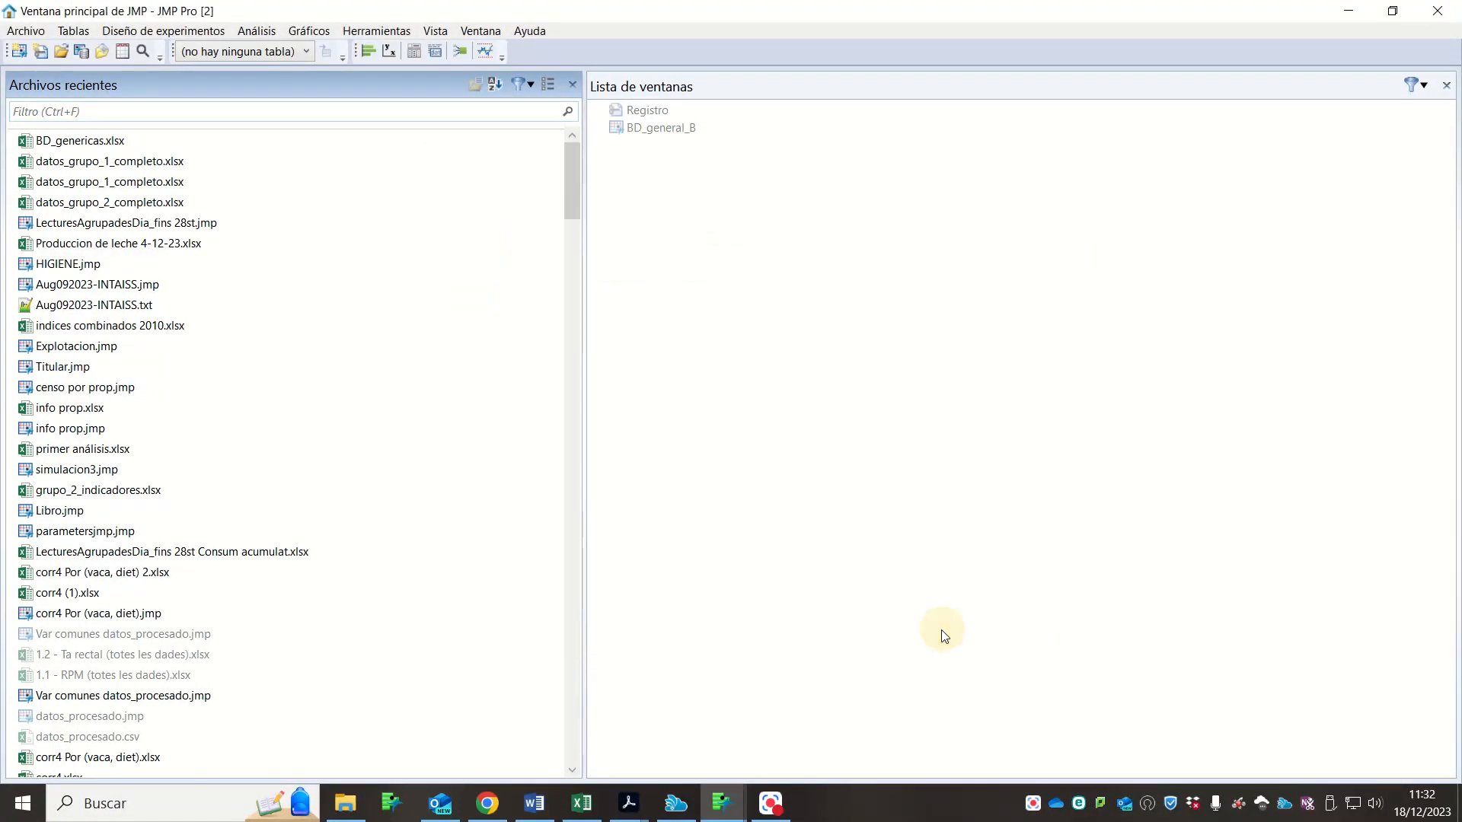
pyautogui.doubleClick(1279, 71)
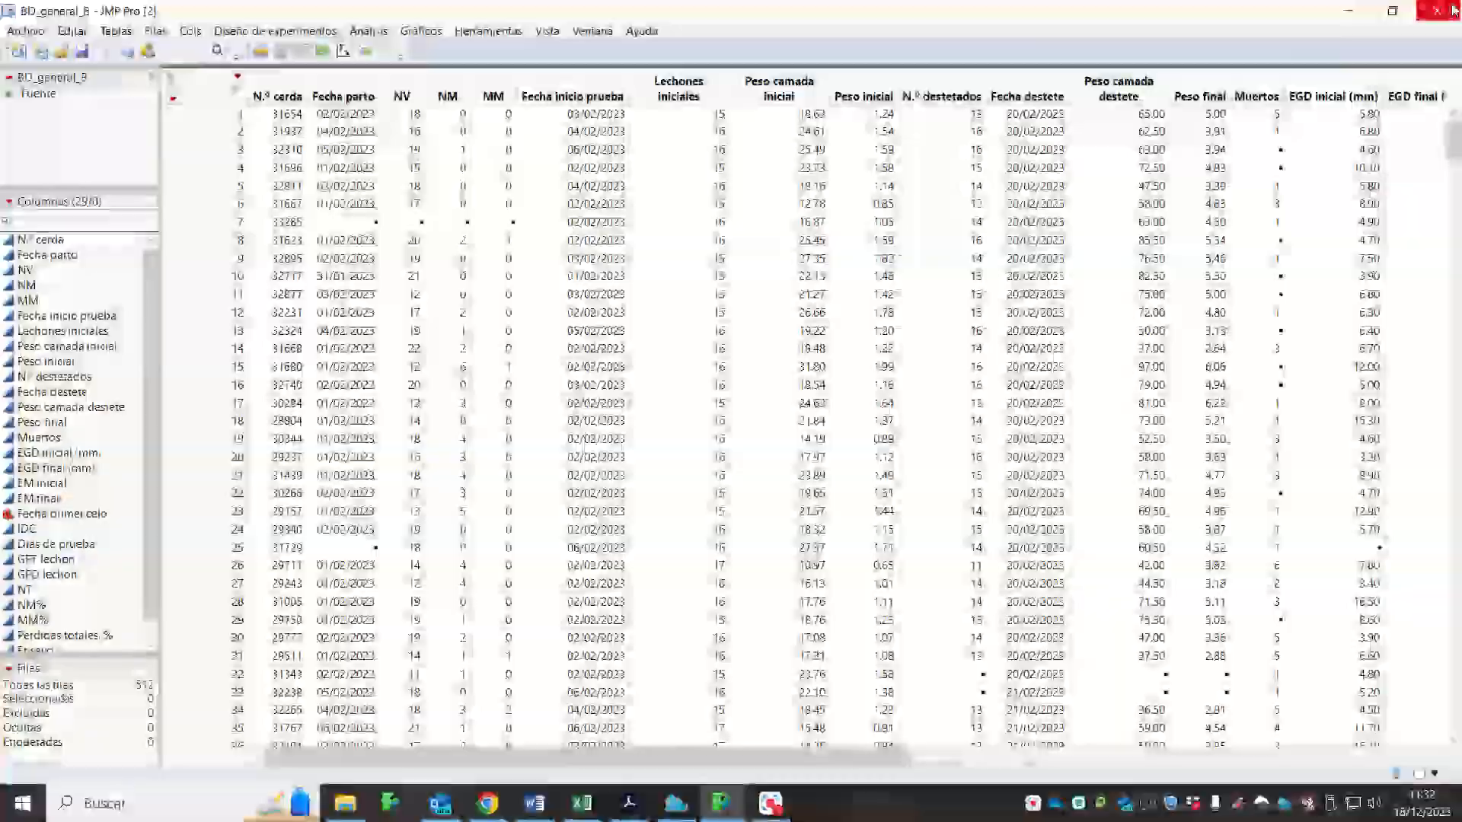
pyautogui.click(1360, 10)
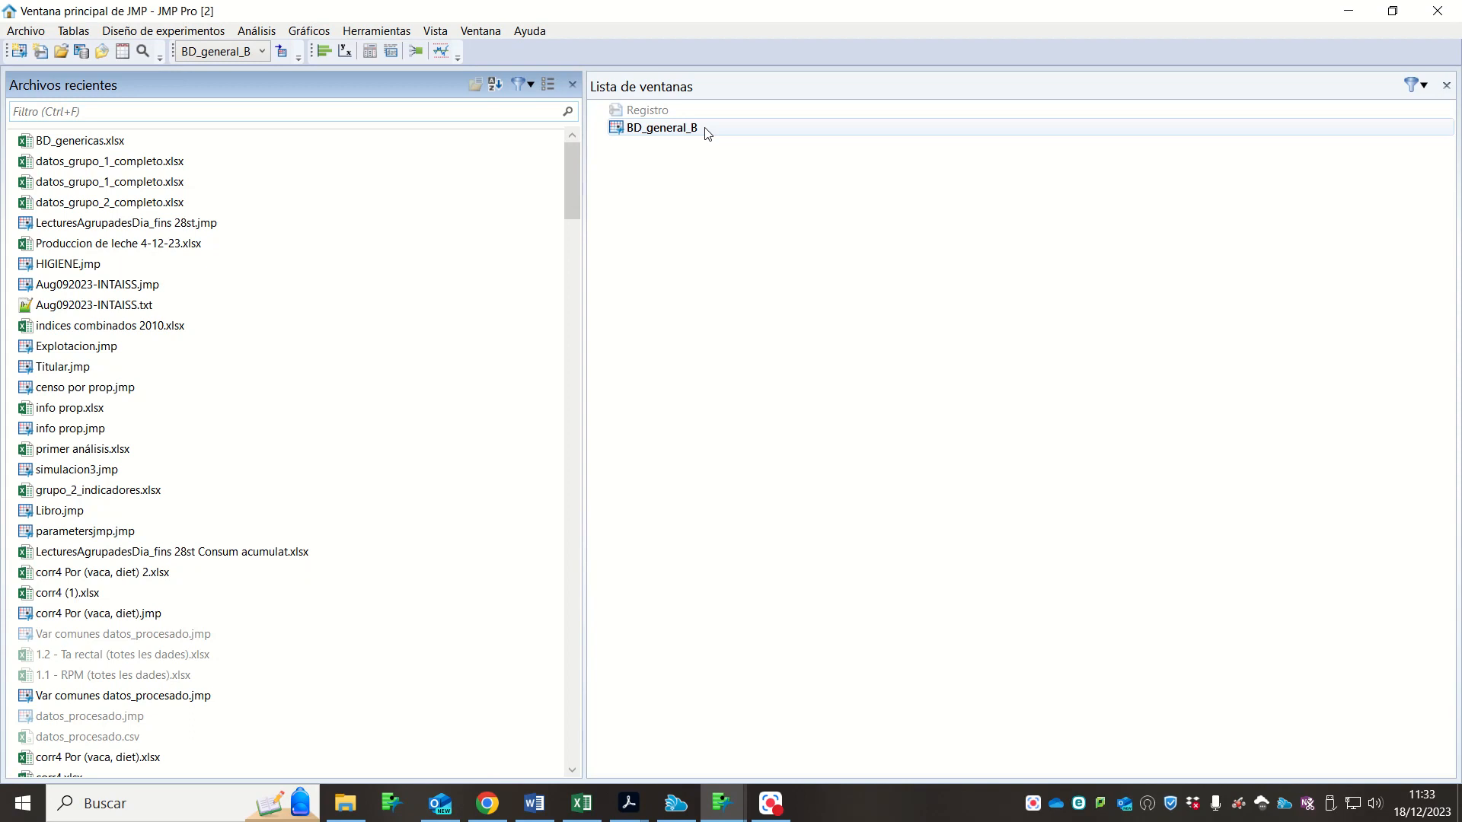
# - View the BD_general_B table again from the window list, and look at the window options of its entry
pyautogui.doubleClick(707, 131)
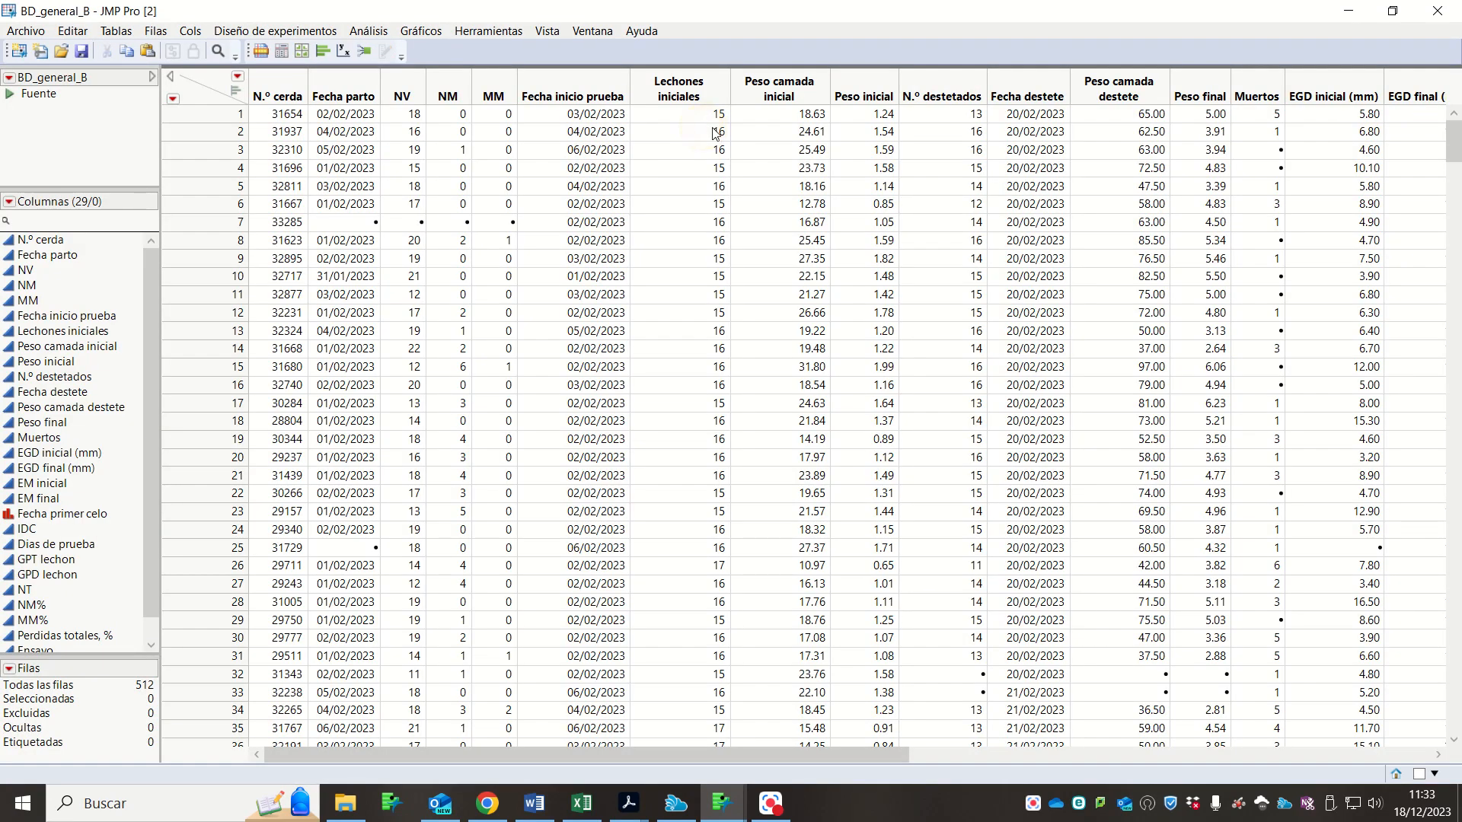
pyautogui.click(1348, 10)
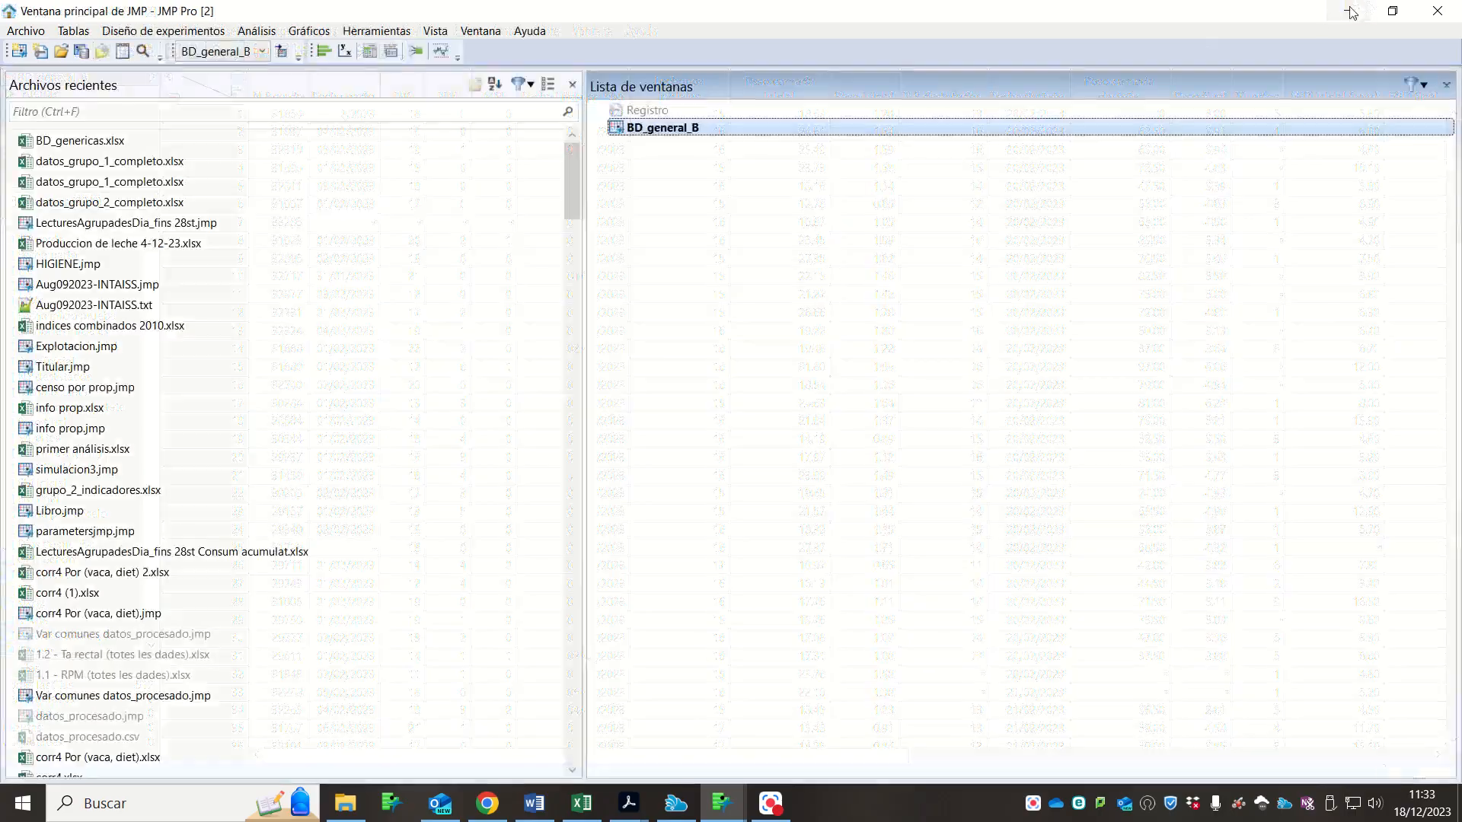
pyautogui.rightClick(748, 130)
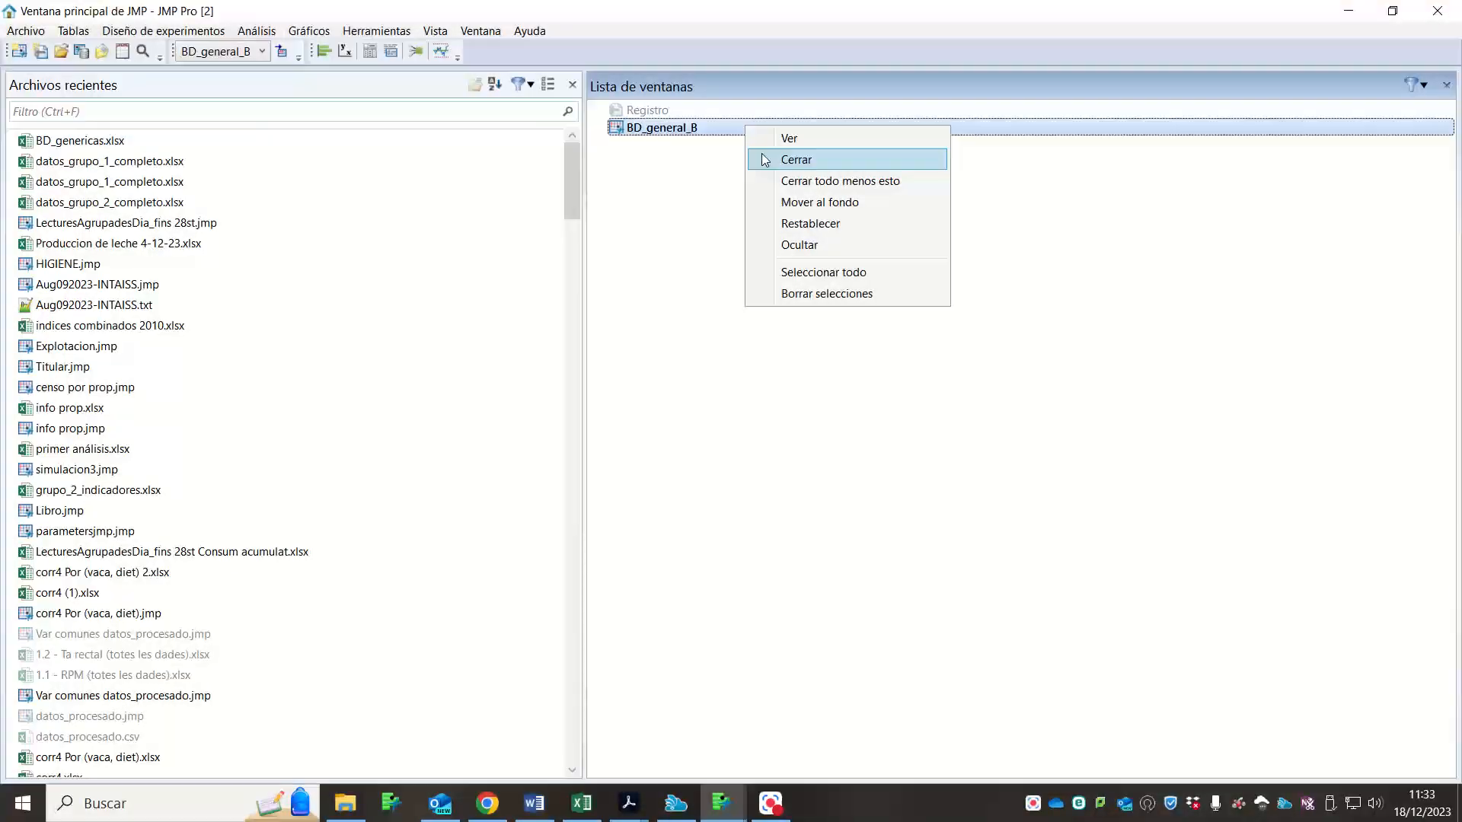
pyautogui.click(765, 159)
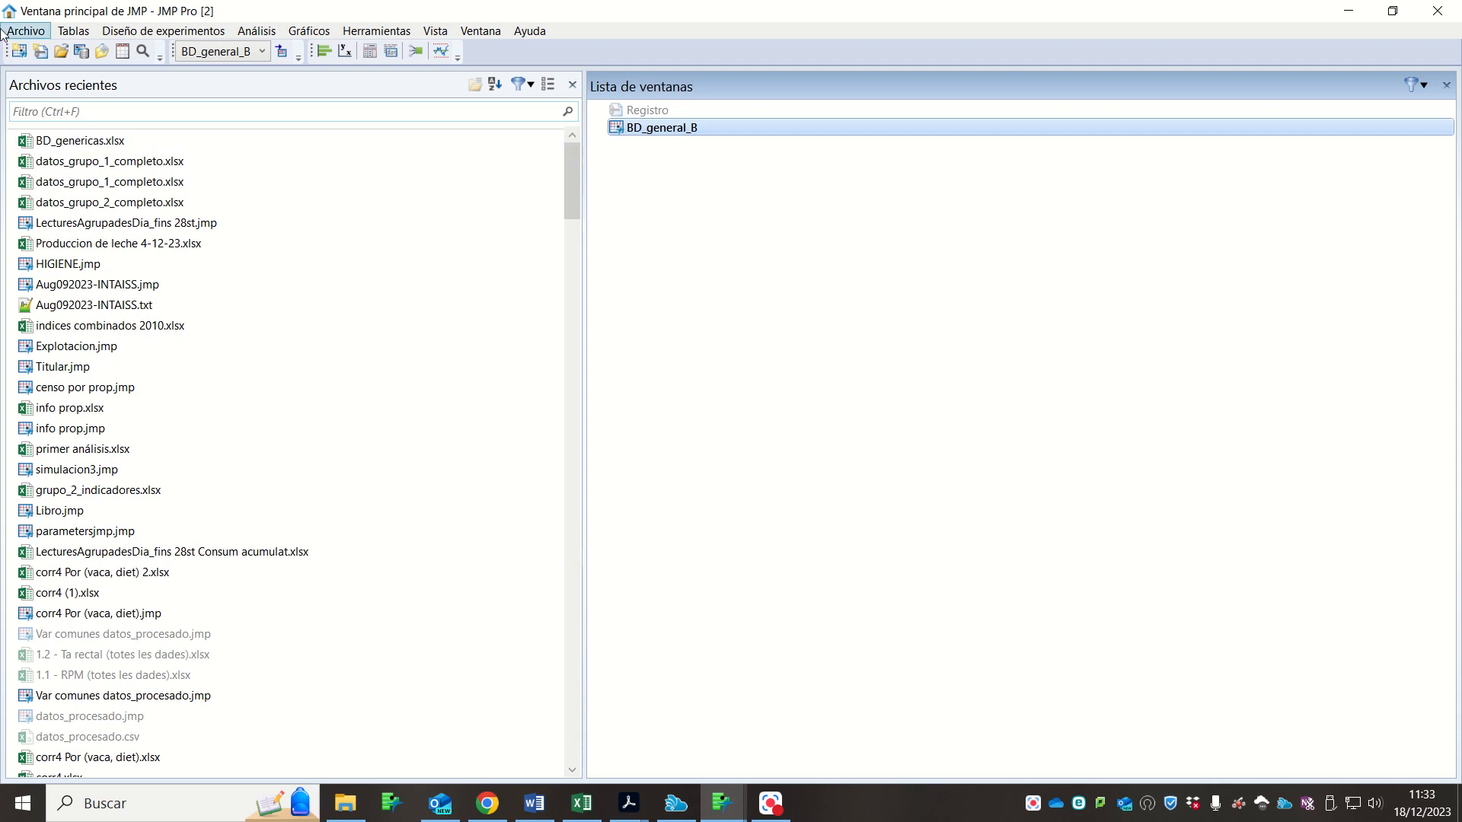
# - Open BD_general1.csv with the text file filter, using the data preview option (Datos usando la vista preliminar)
pyautogui.click(25, 30)
pyautogui.click(46, 83)
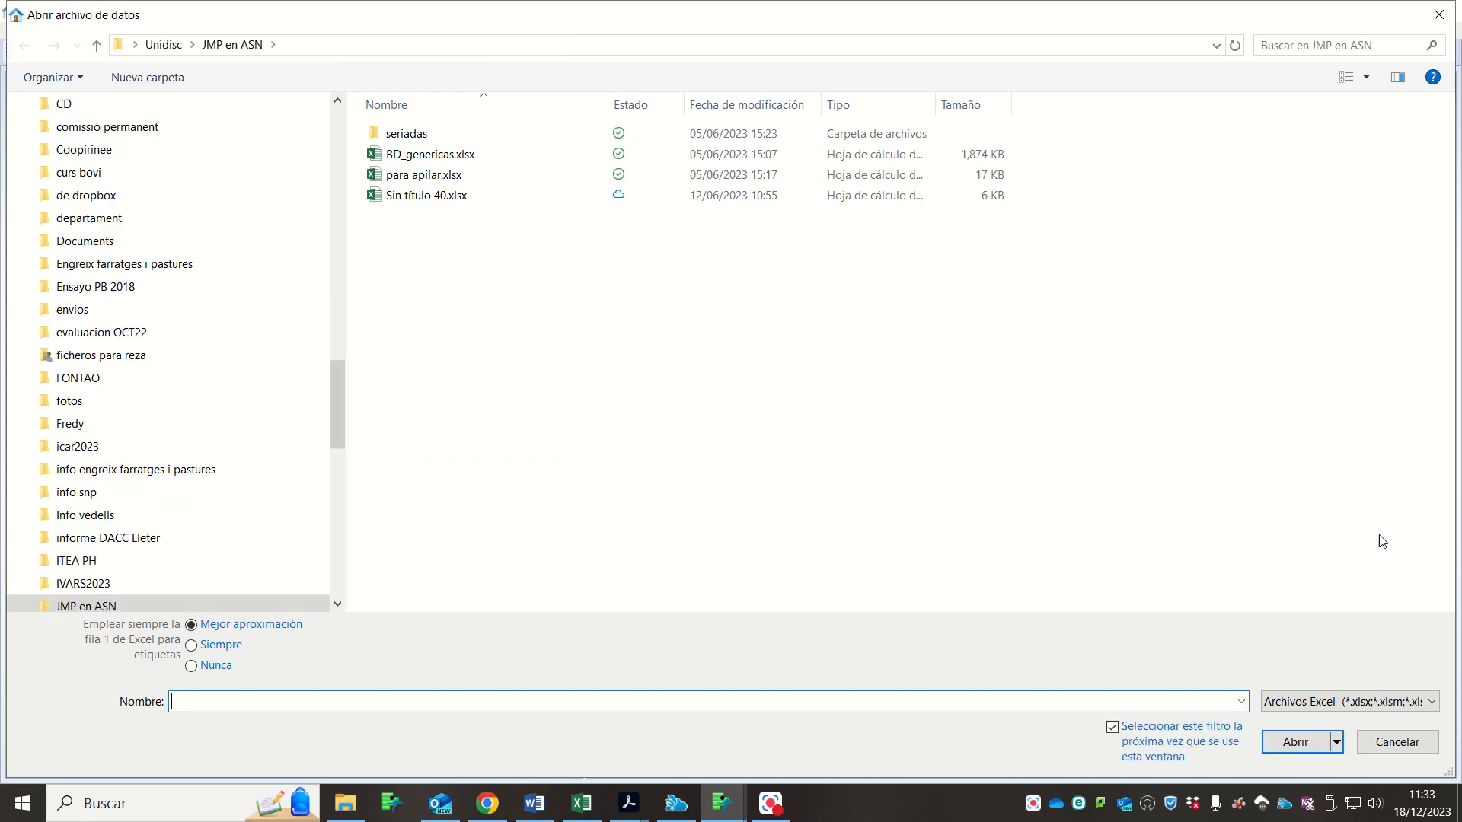
pyautogui.click(1326, 702)
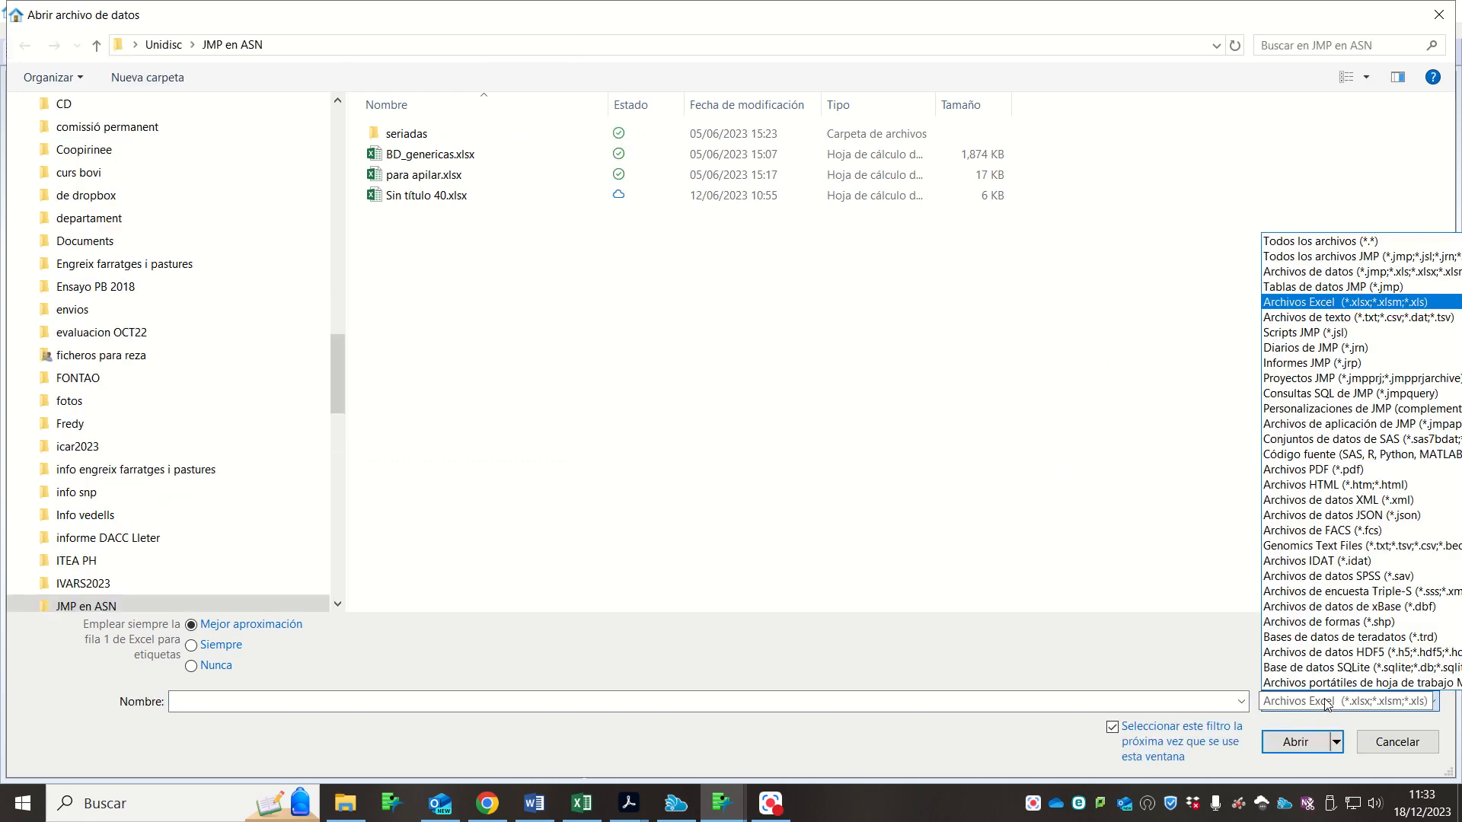
pyautogui.click(1386, 319)
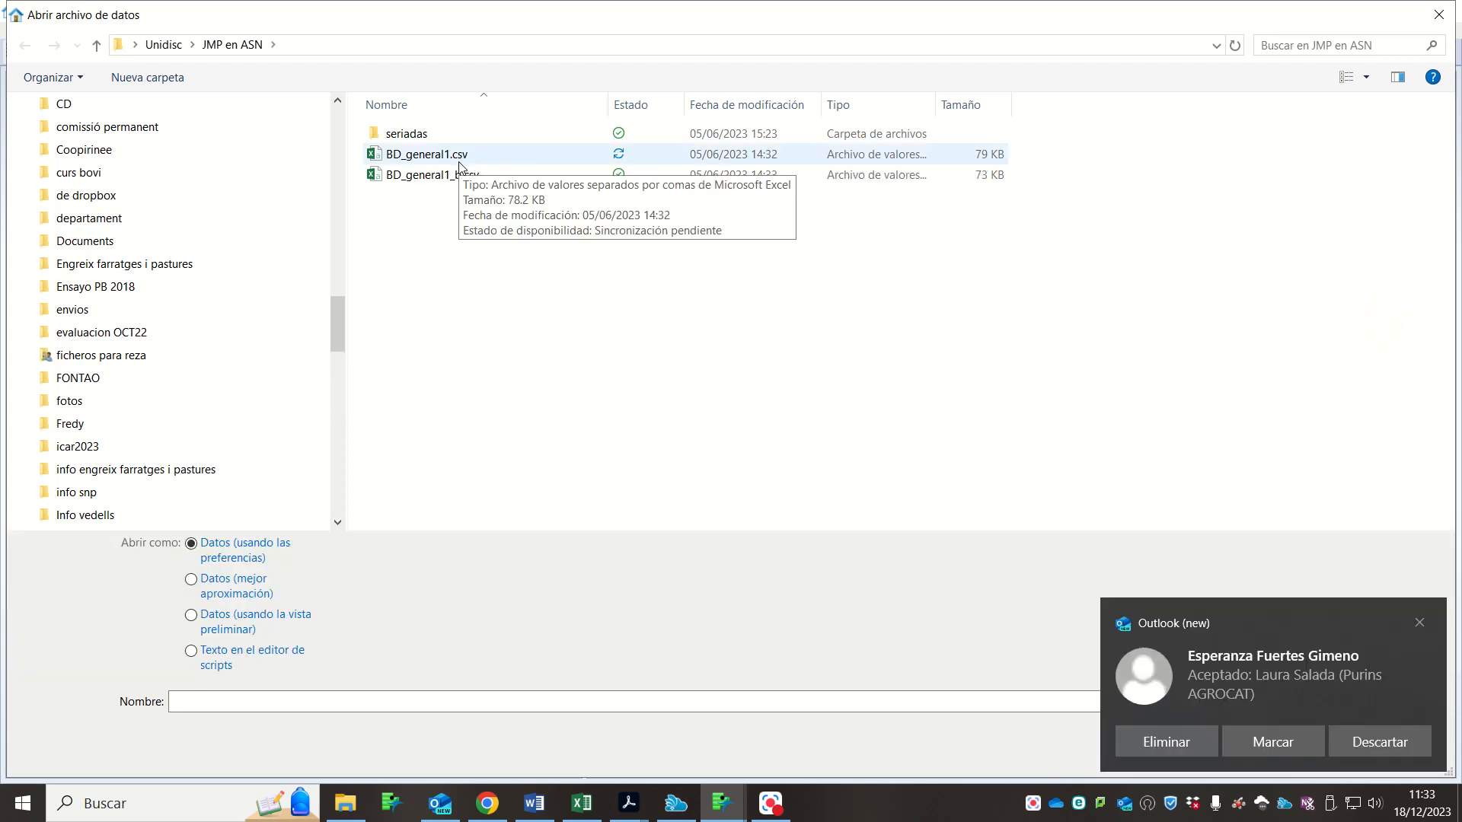
pyautogui.click(1417, 621)
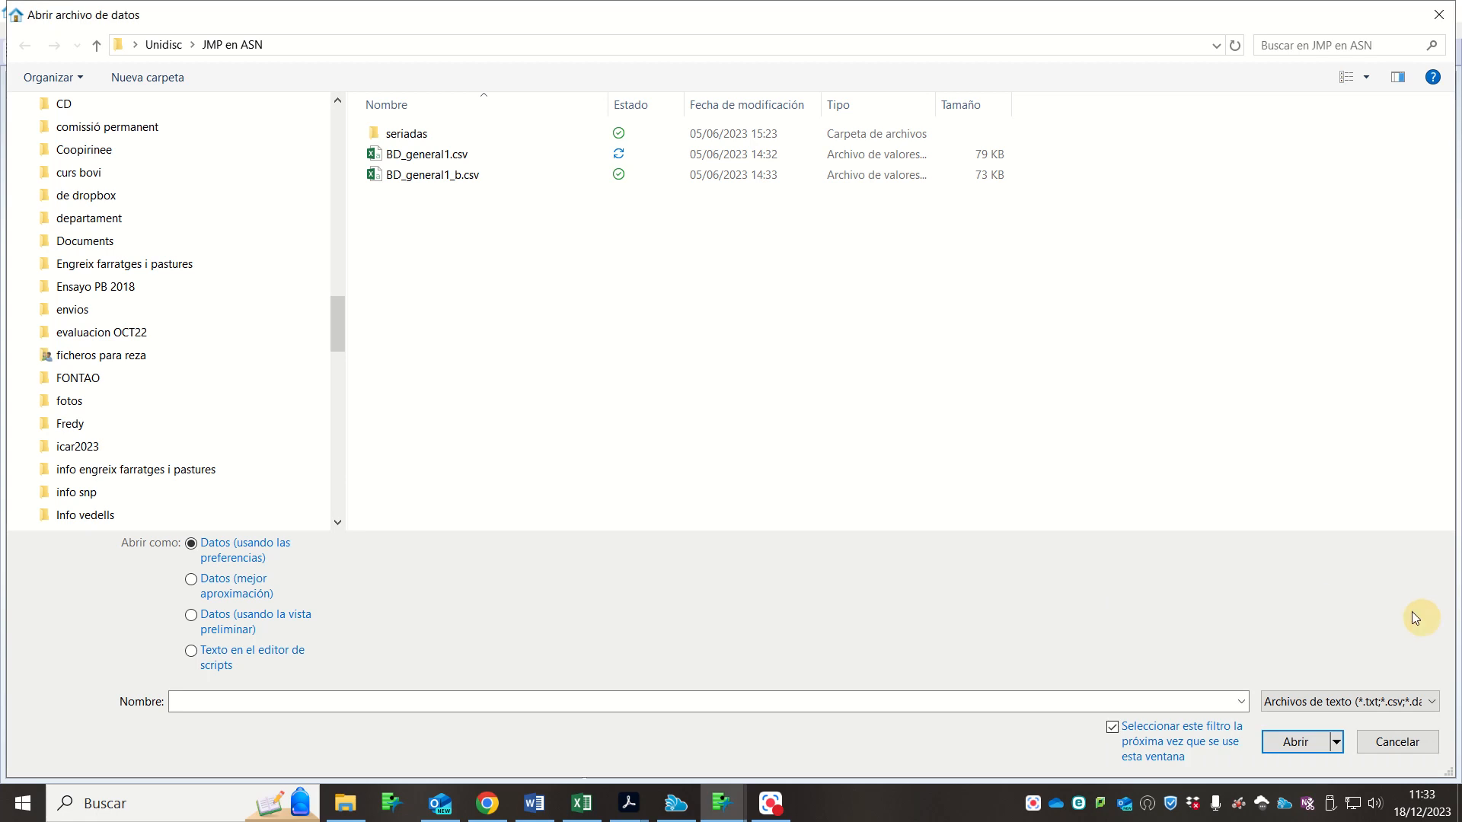
pyautogui.click(431, 162)
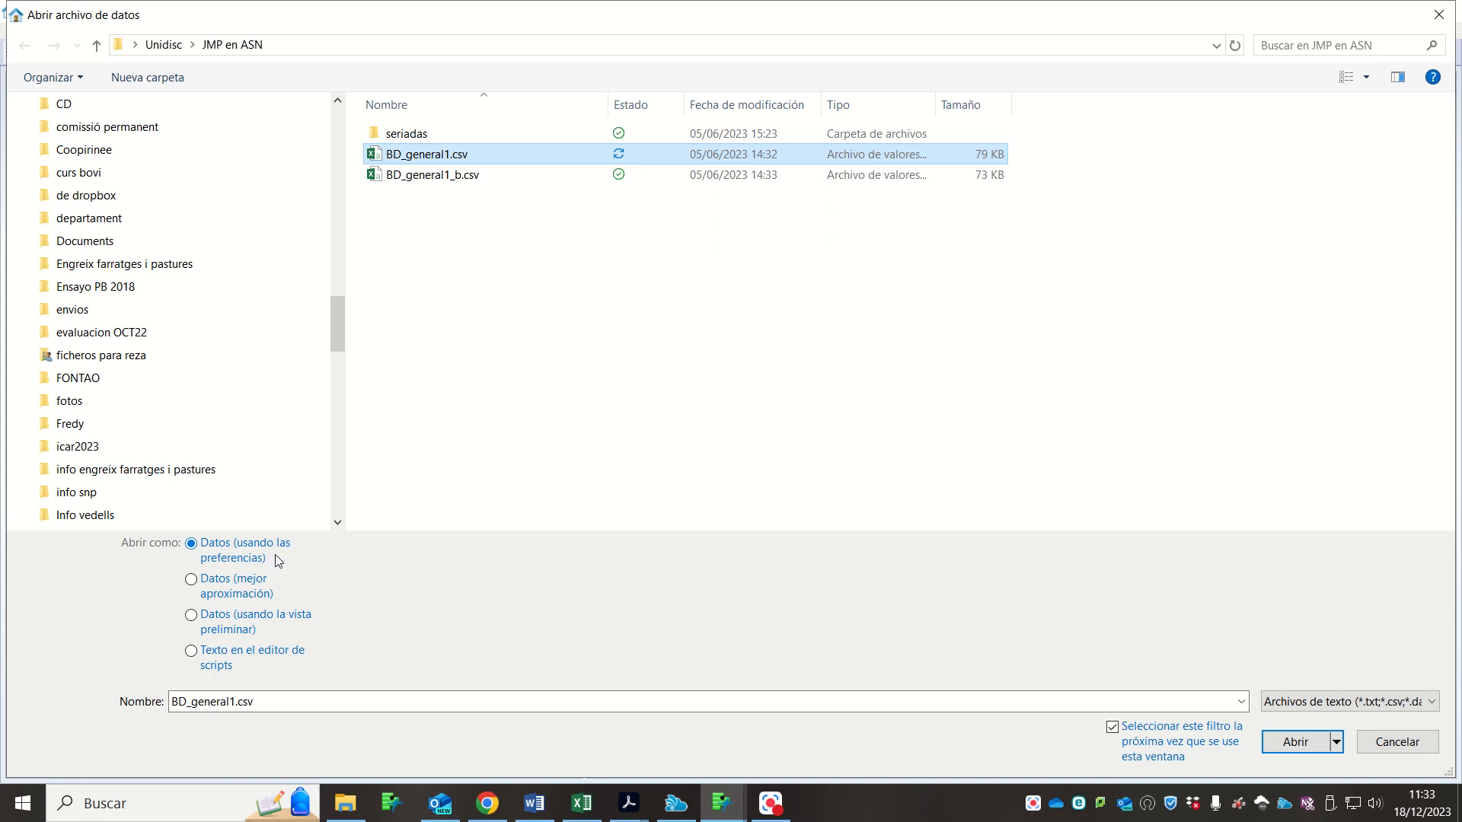
pyautogui.click(194, 622)
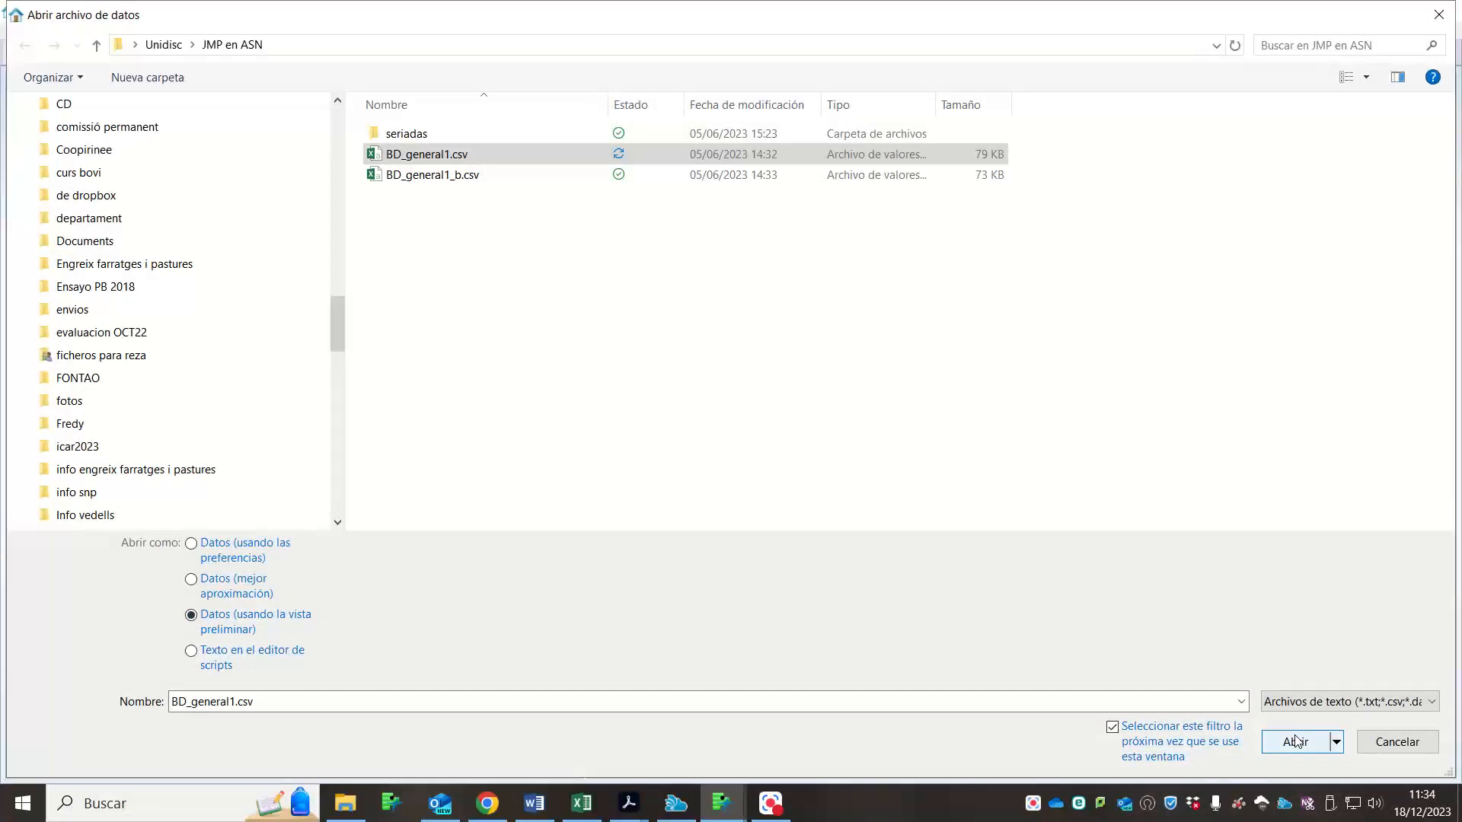
pyautogui.click(1296, 742)
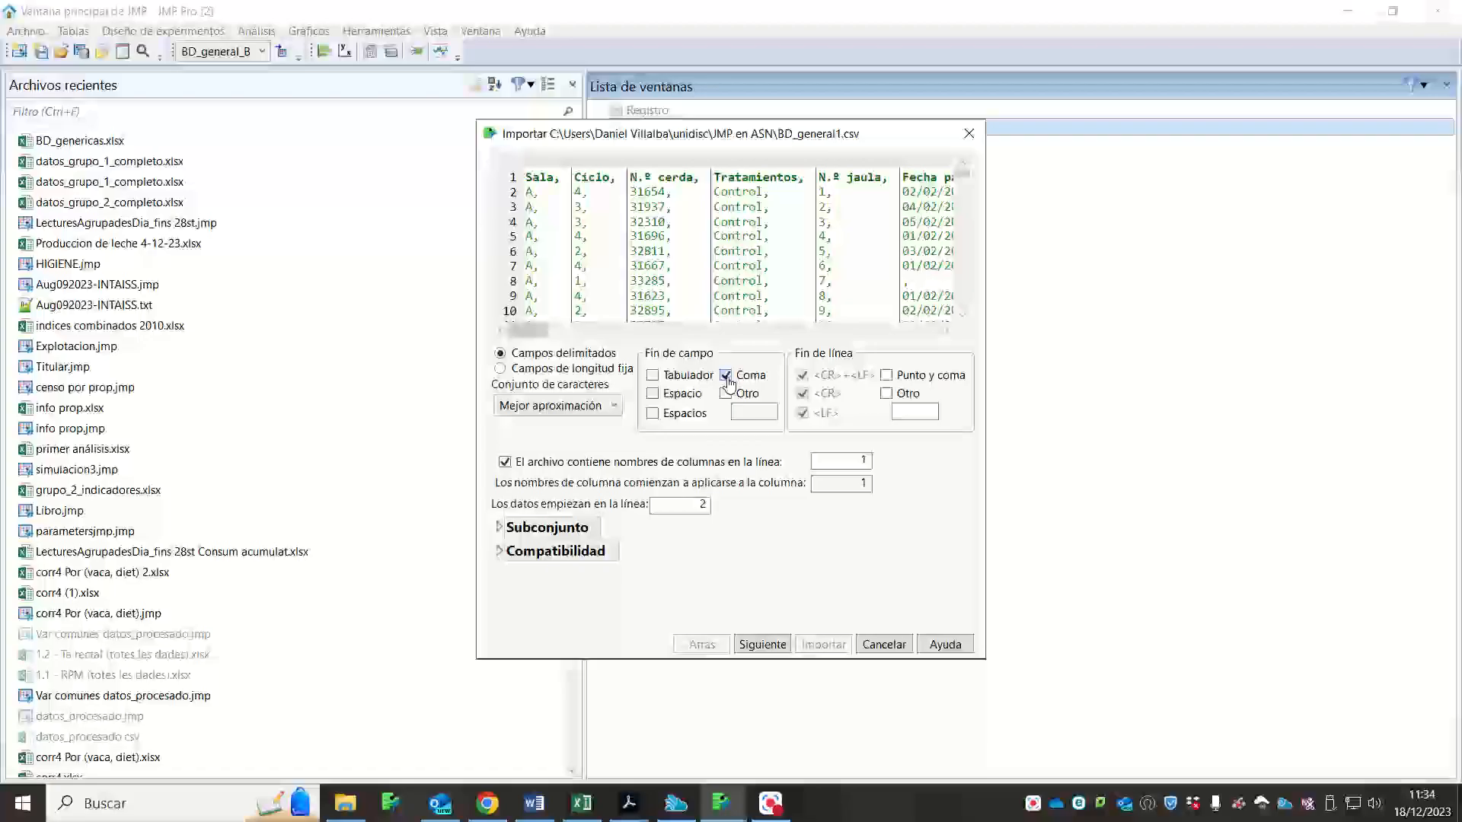
# - Try multiple spaces and a custom semicolon as the end-of-field delimiter, and restore the comma
pyautogui.click(727, 377)
pyautogui.click(671, 414)
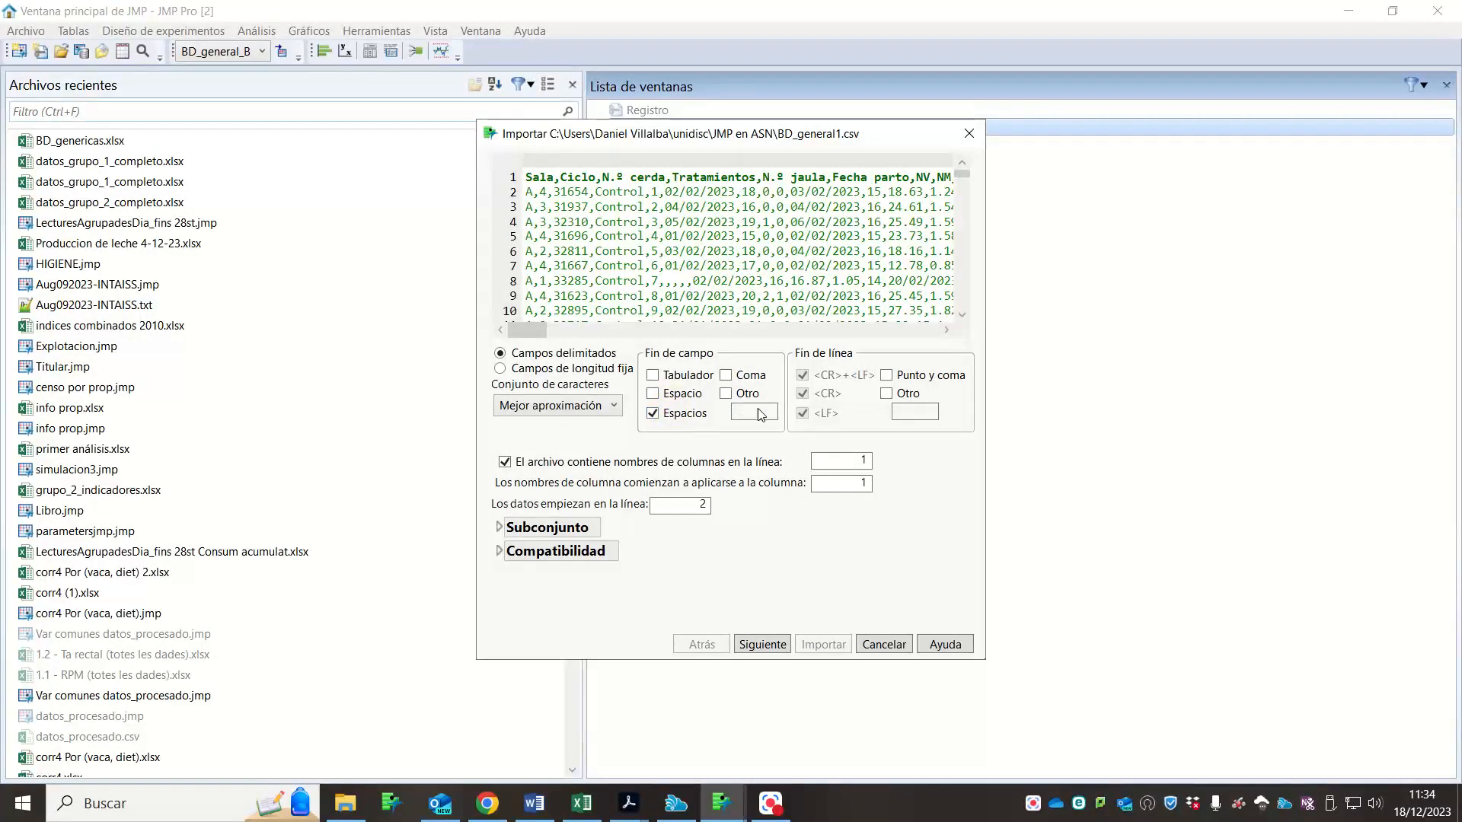
pyautogui.click(688, 413)
pyautogui.click(725, 395)
pyautogui.click(740, 415)
pyautogui.write(';')
pyautogui.click(726, 393)
pyautogui.click(726, 375)
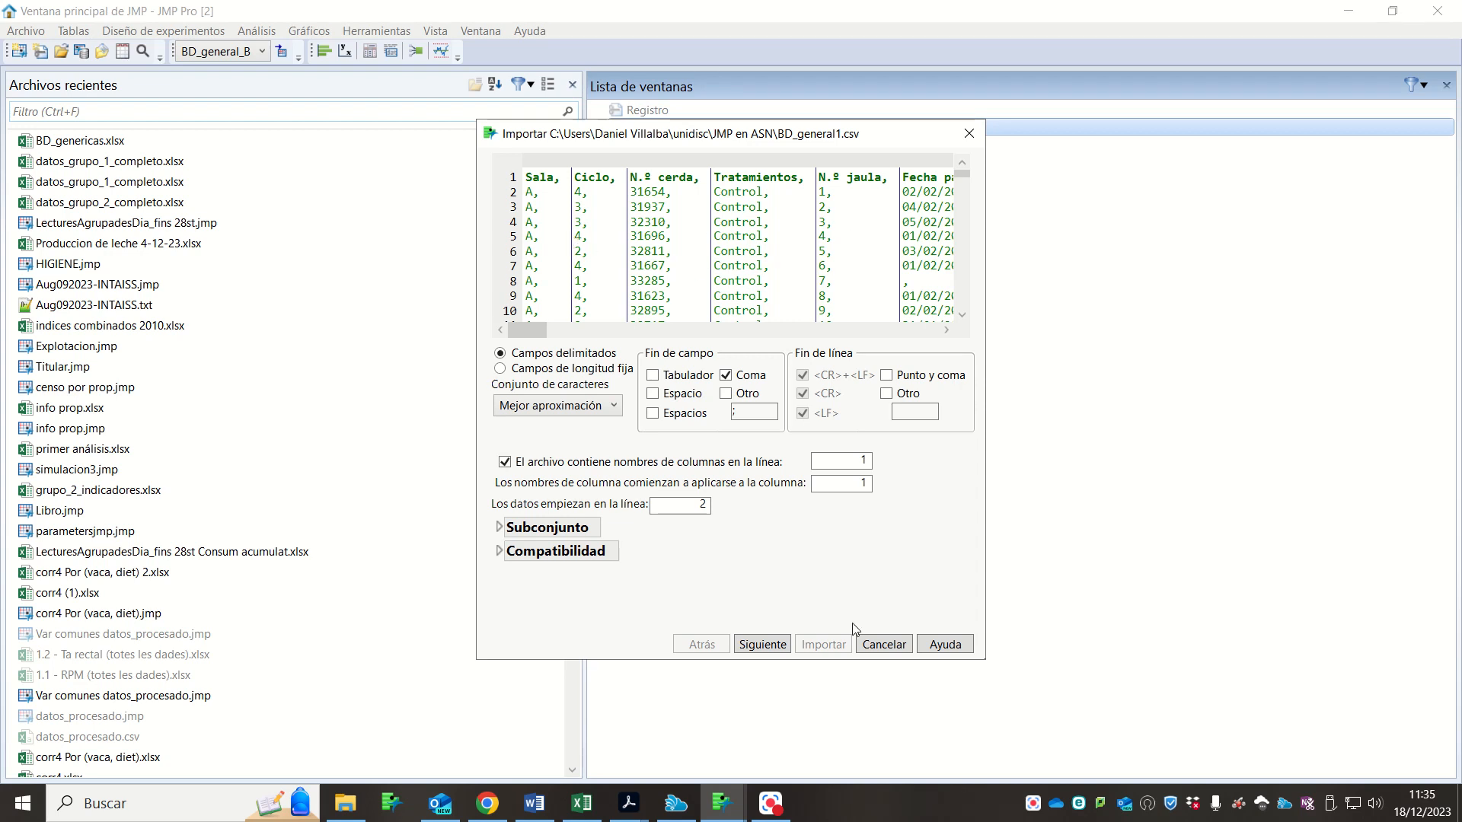
# - Cycle the Ciclo column through excluded and character types back to numeric, and import BD_general1.csv as a data table
pyautogui.click(762, 644)
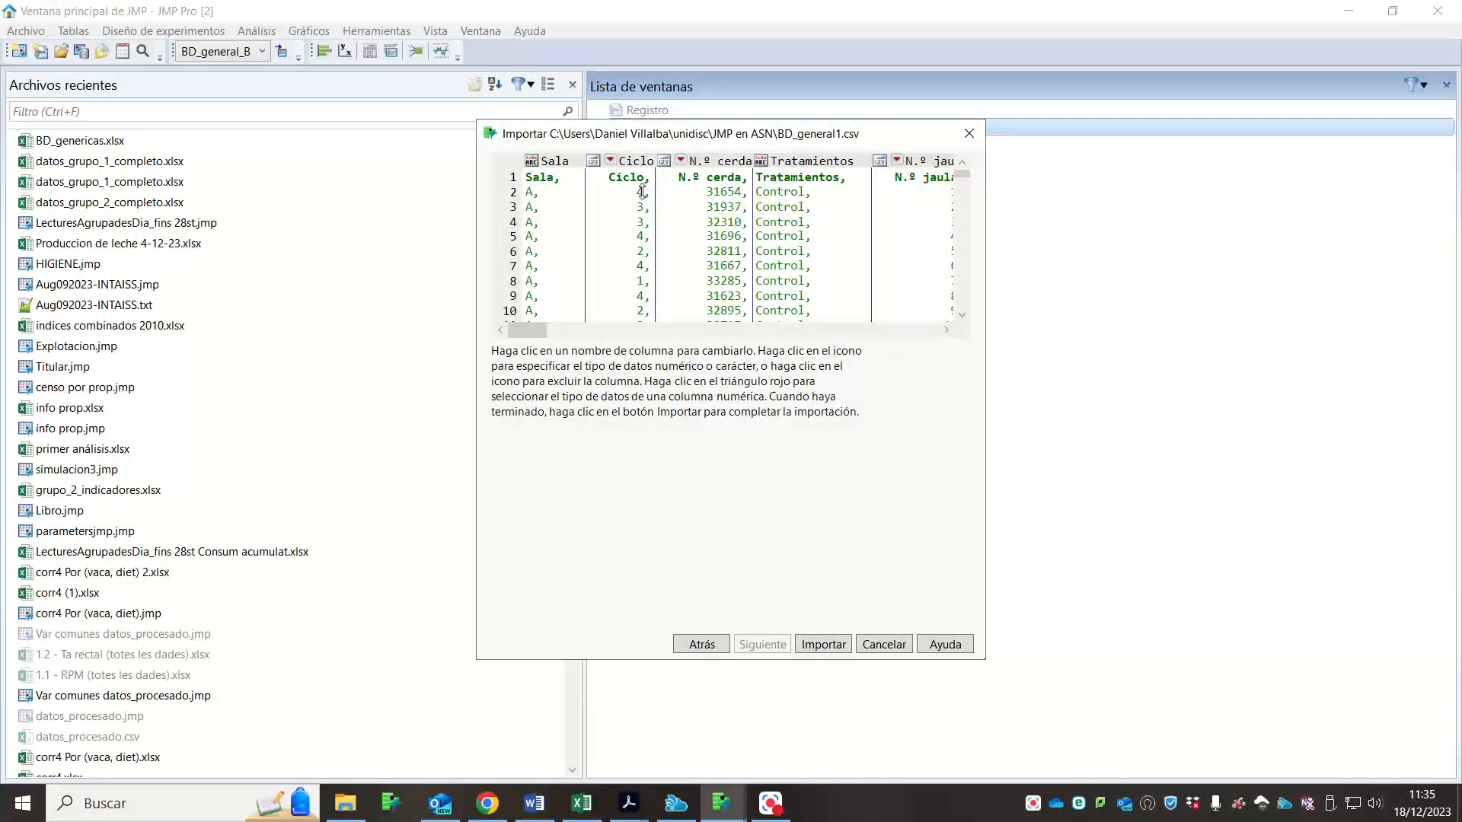
pyautogui.click(592, 162)
pyautogui.click(593, 162)
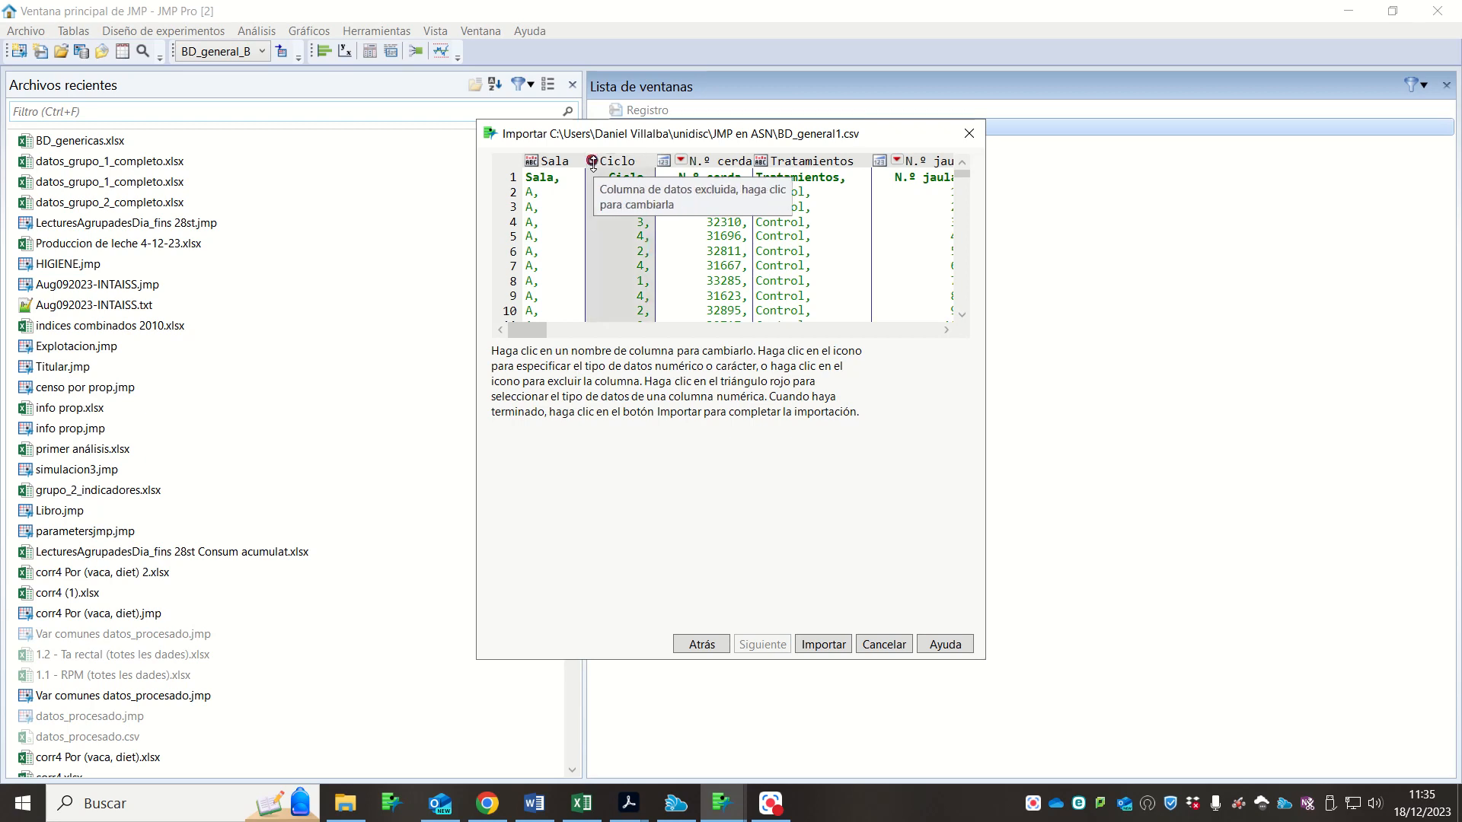
pyautogui.click(597, 161)
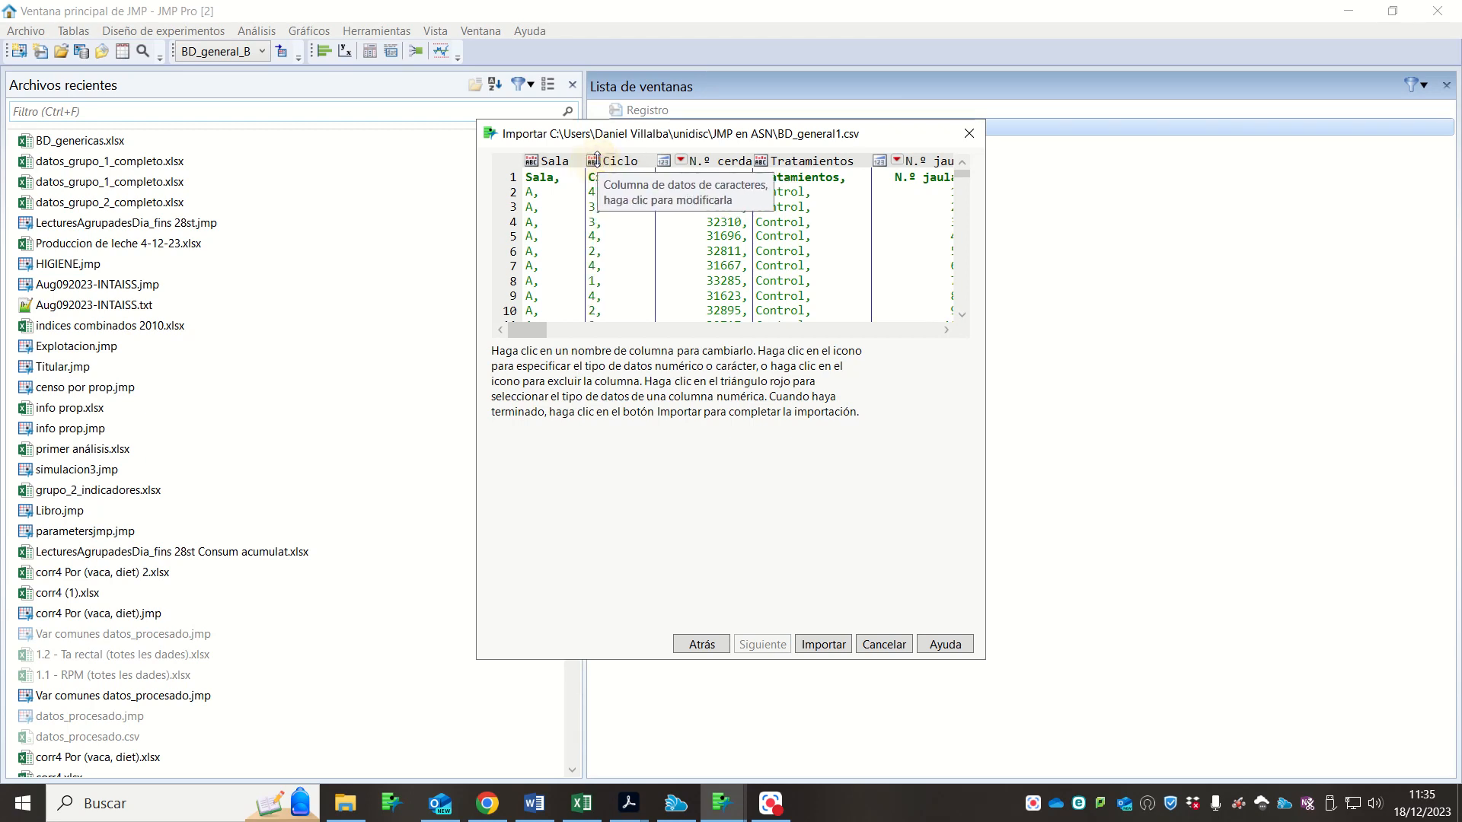
pyautogui.click(611, 161)
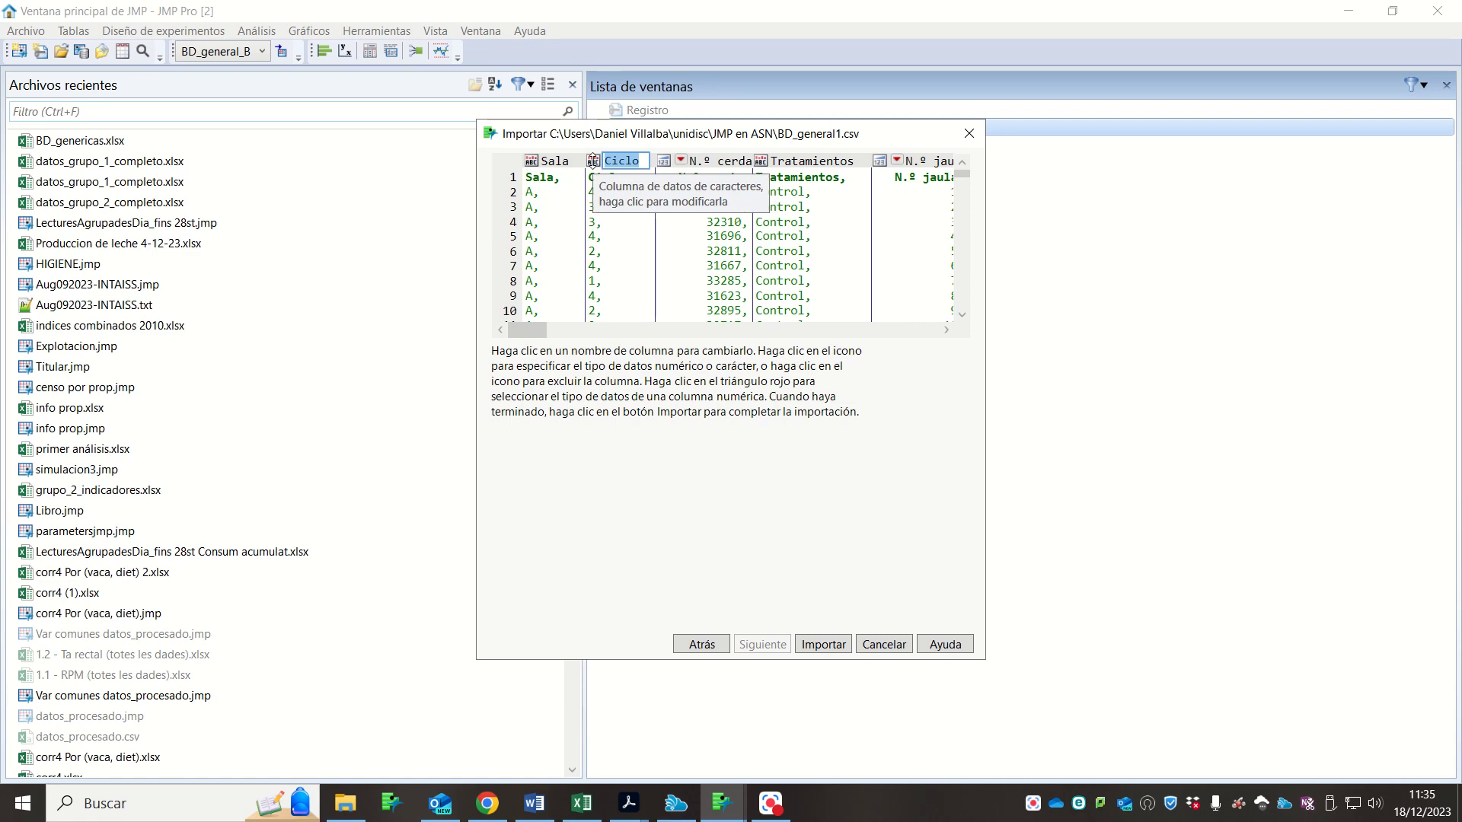
pyautogui.click(593, 161)
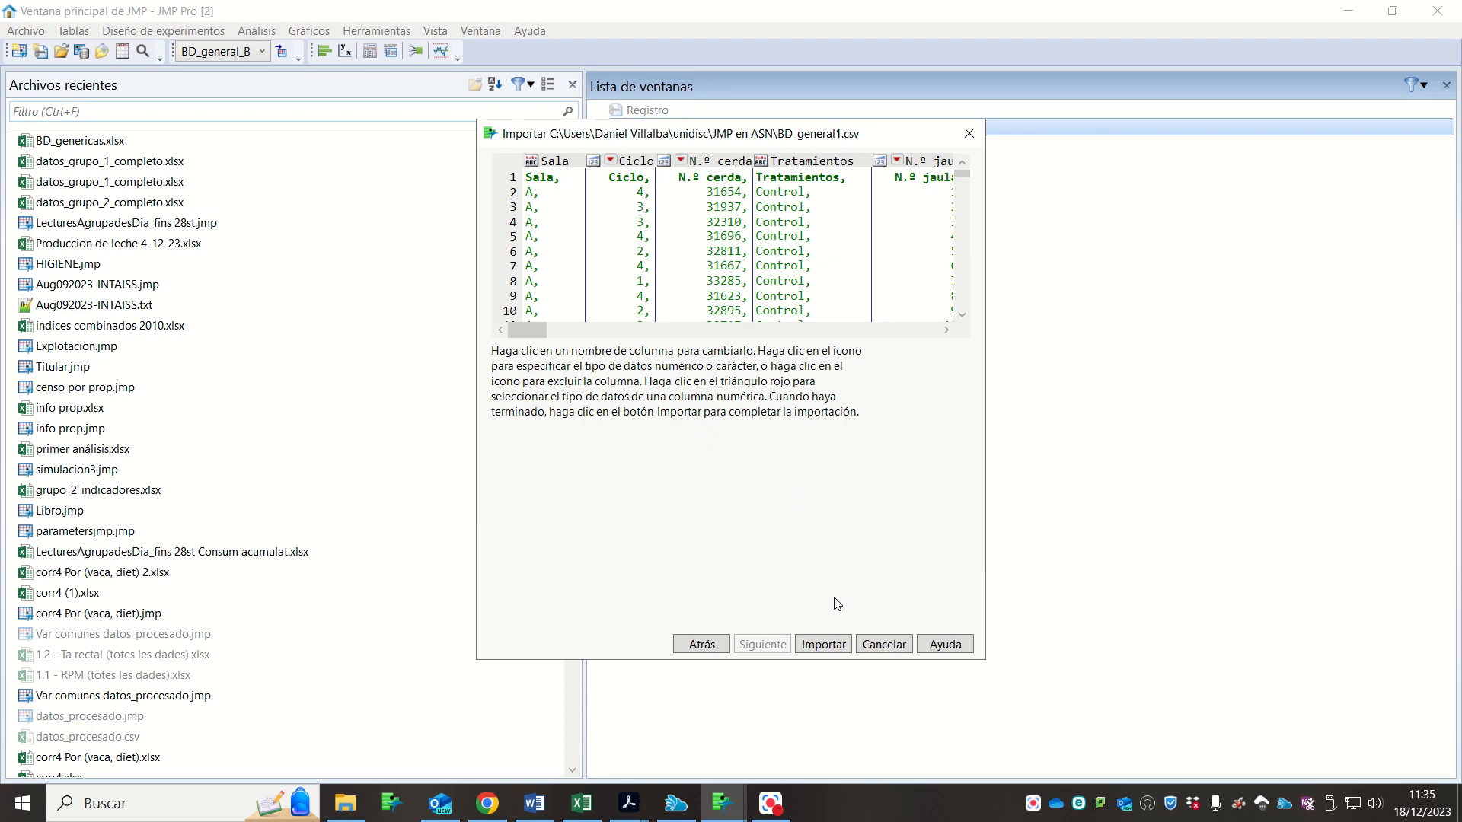
pyautogui.click(845, 642)
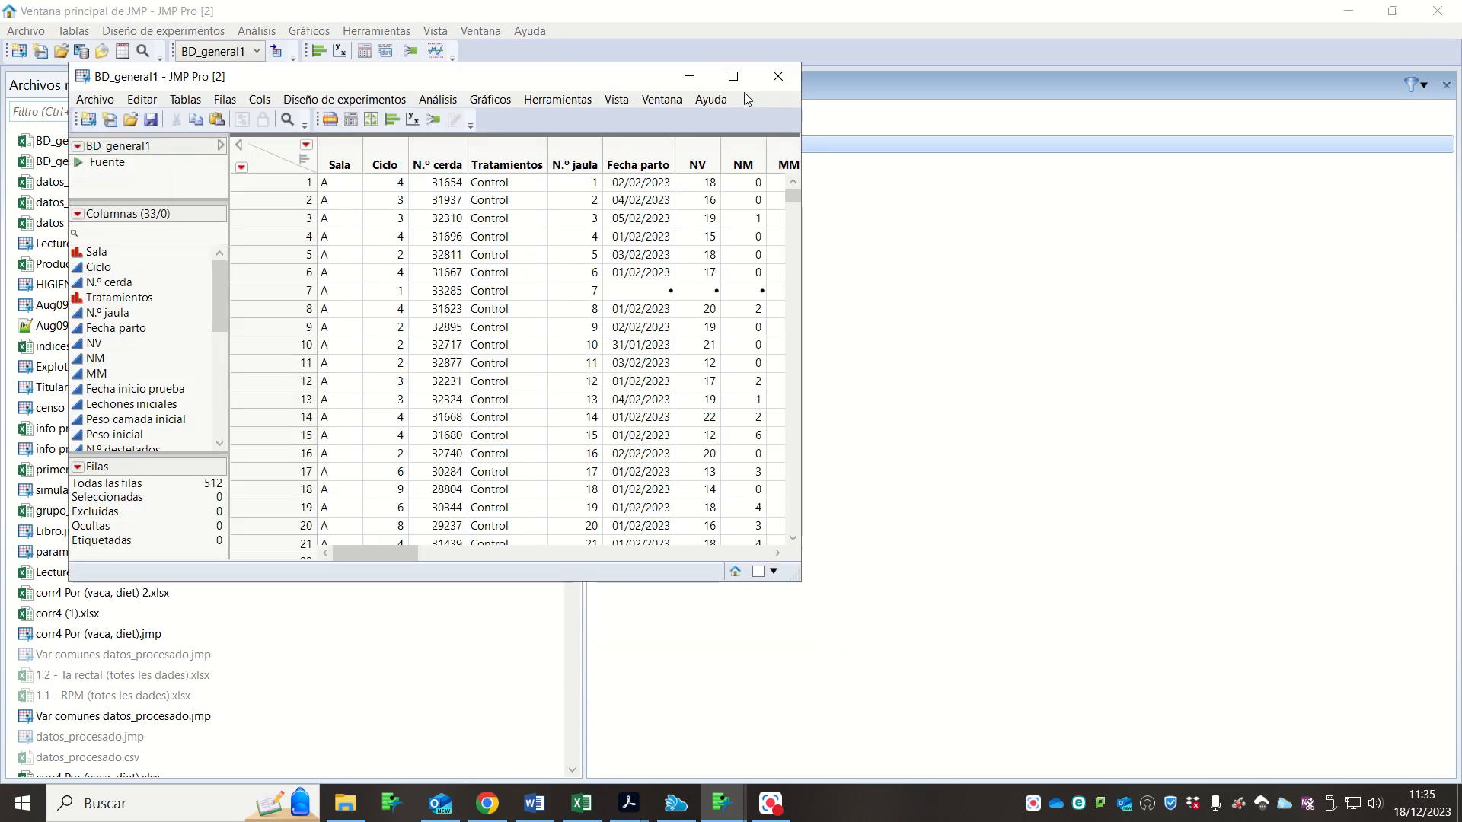
# - View the imported BD_general1 table at full size, and close it from the window list without saving its changes
pyautogui.click(733, 77)
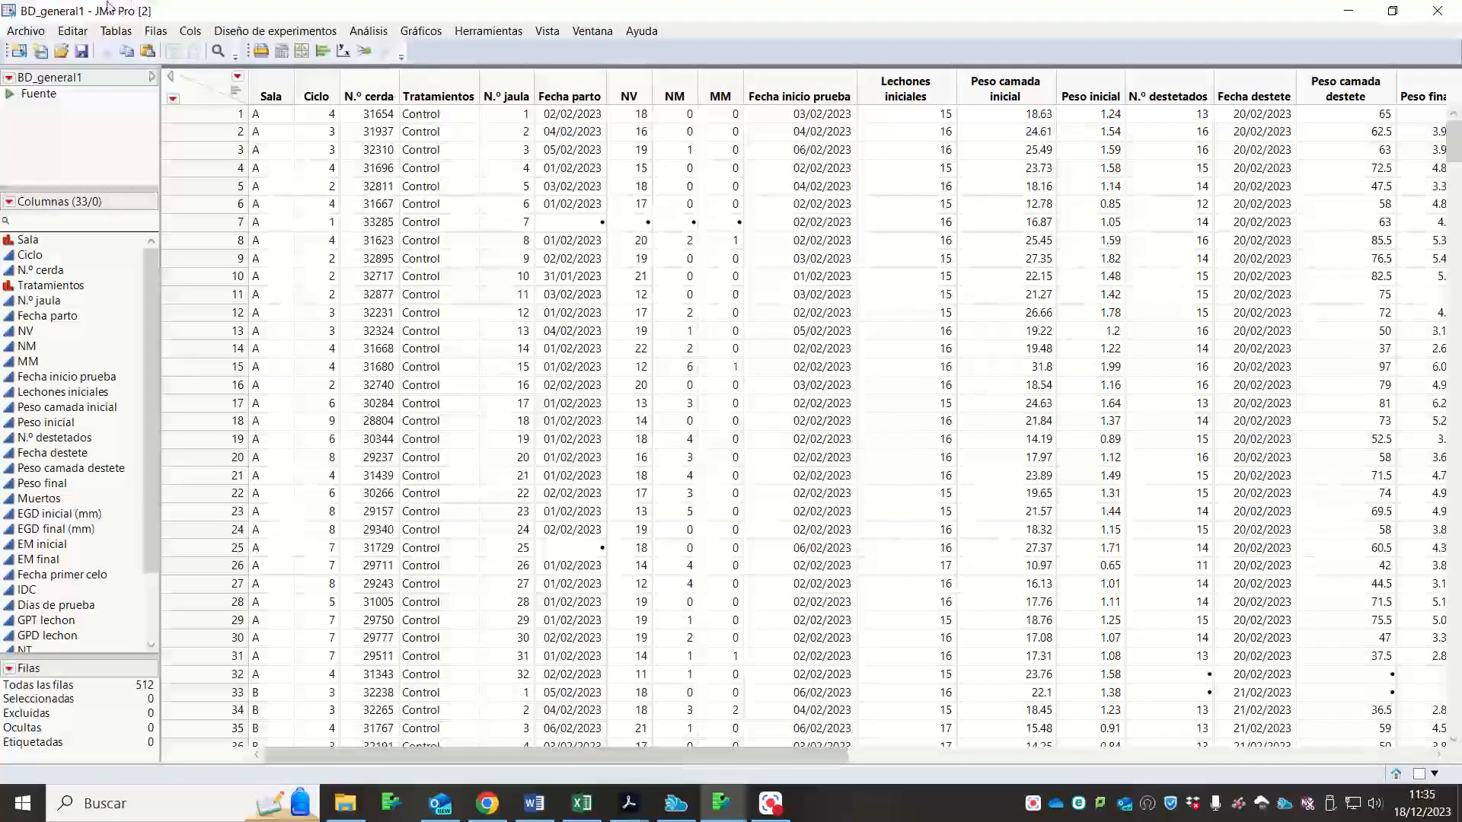
pyautogui.click(1348, 11)
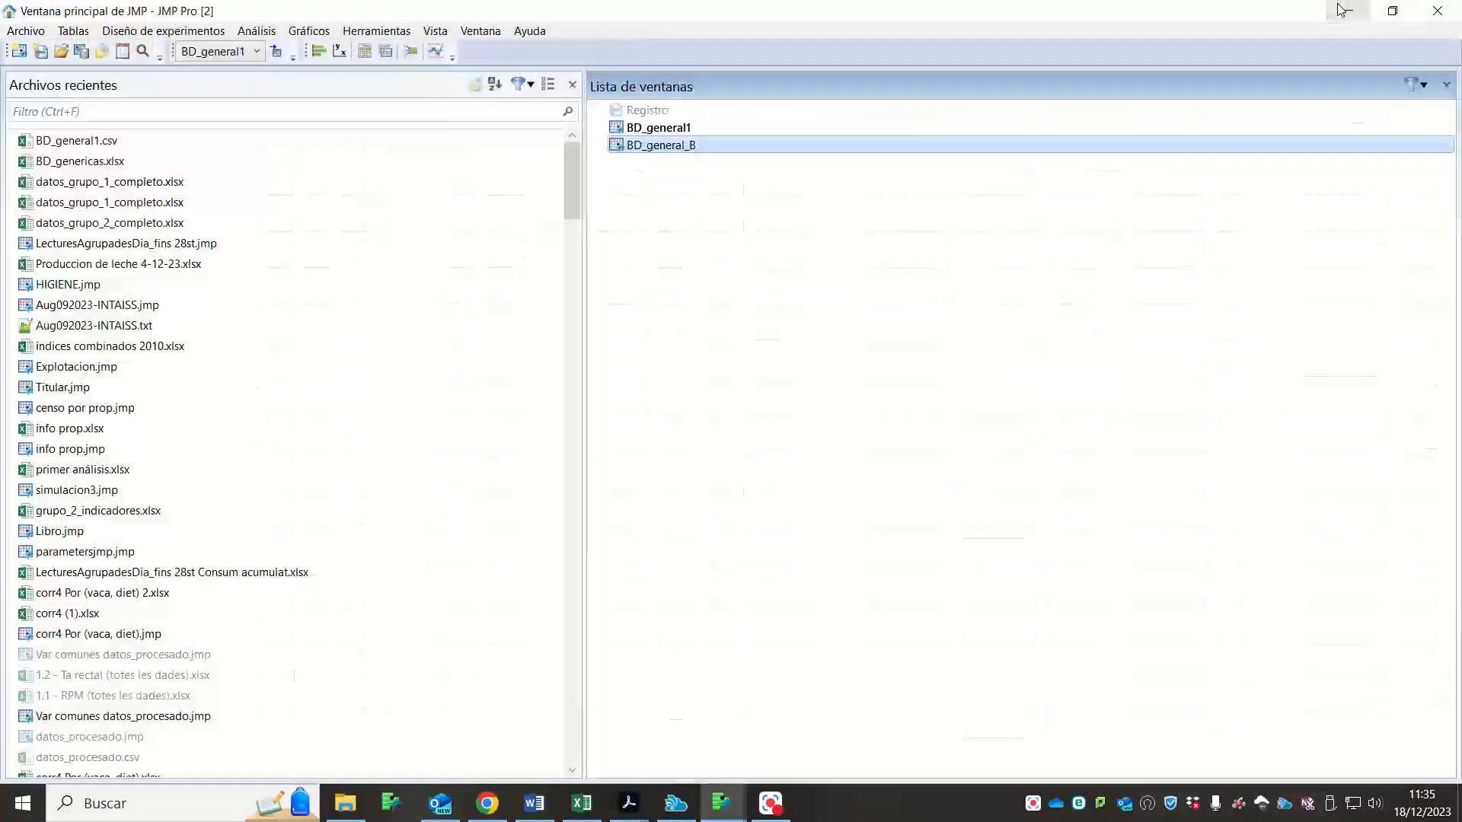
pyautogui.moveTo(669, 122)
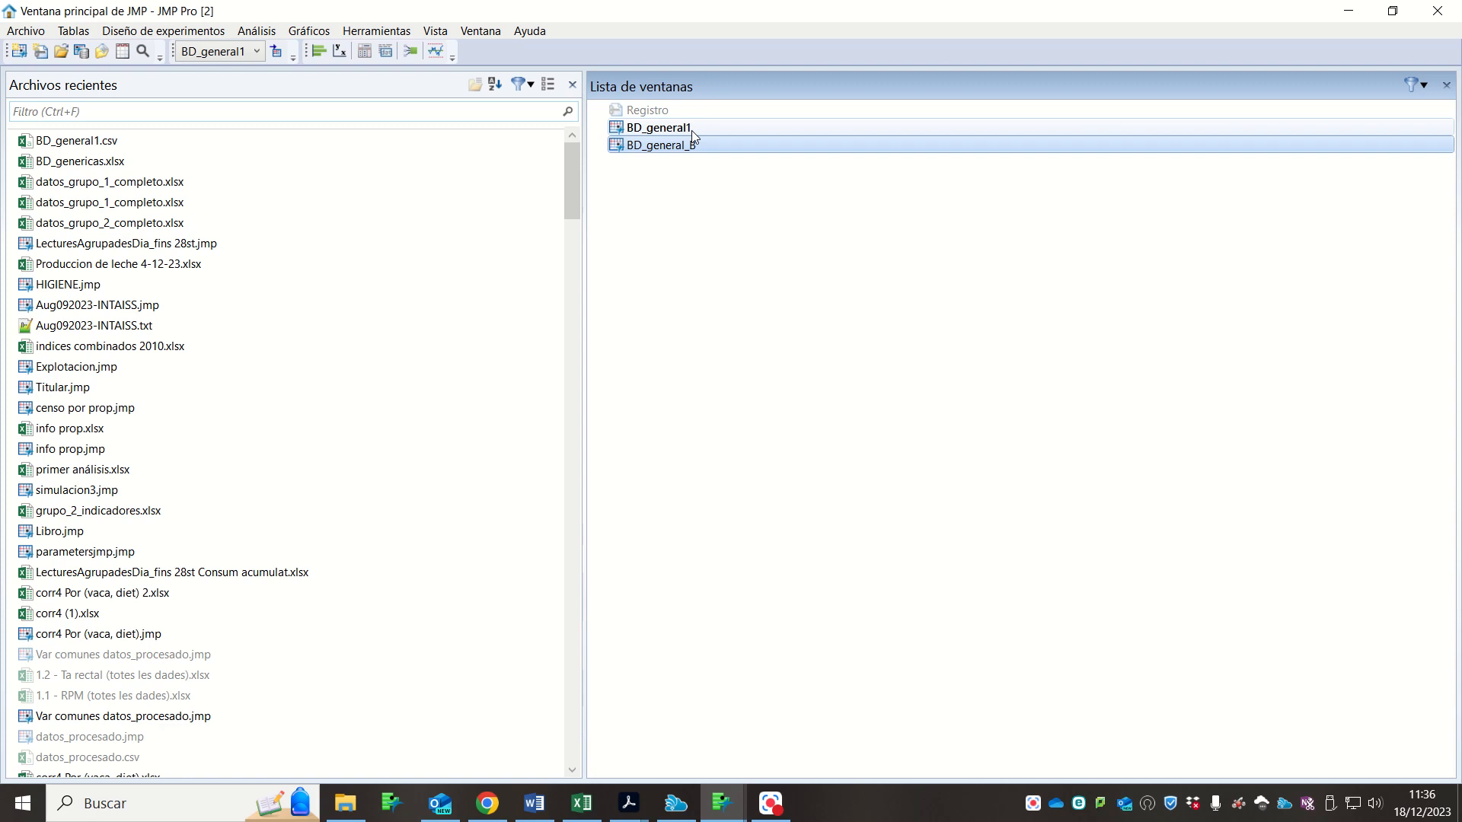
pyautogui.rightClick(692, 132)
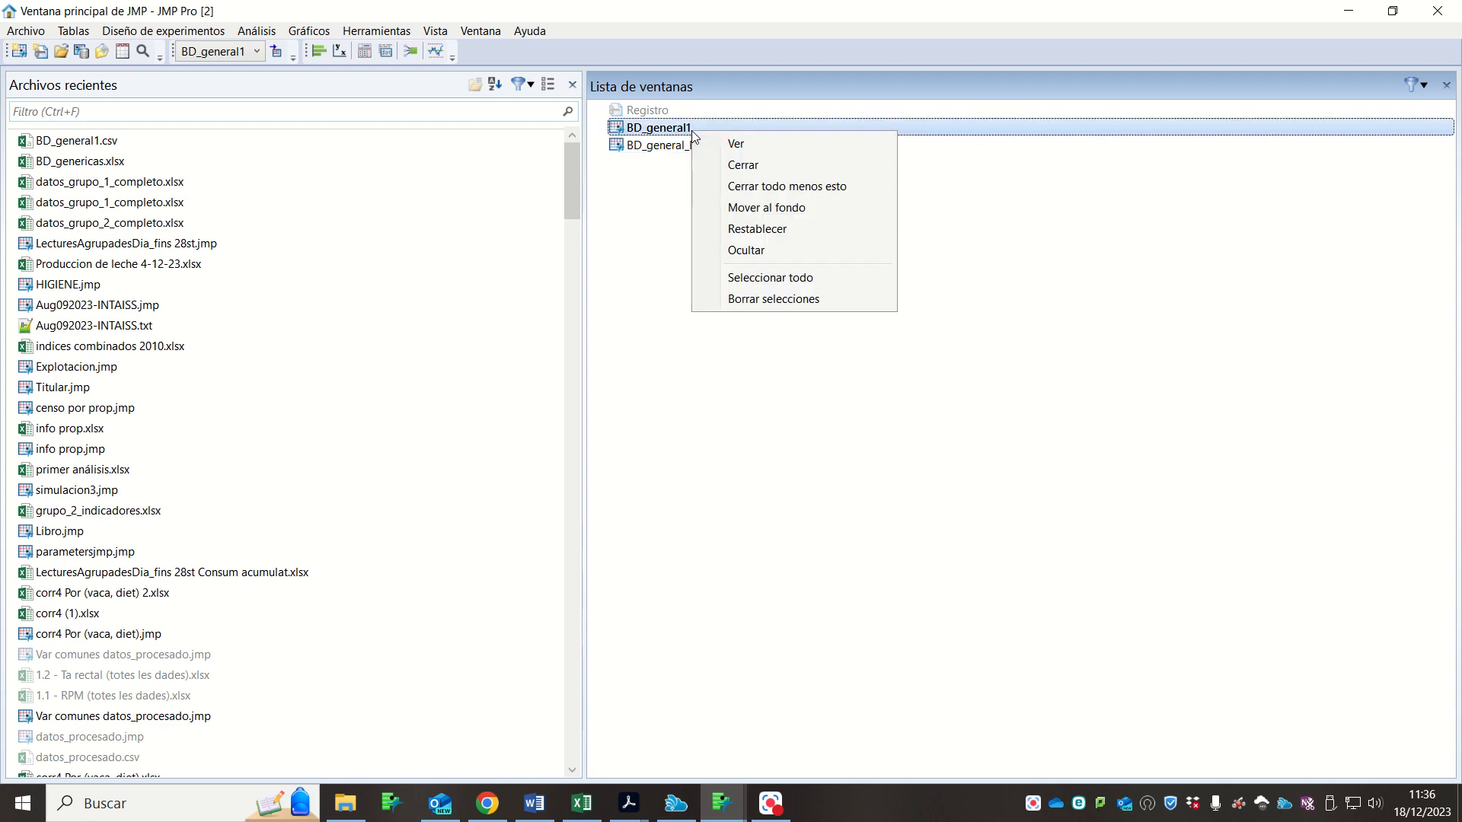
pyautogui.click(720, 163)
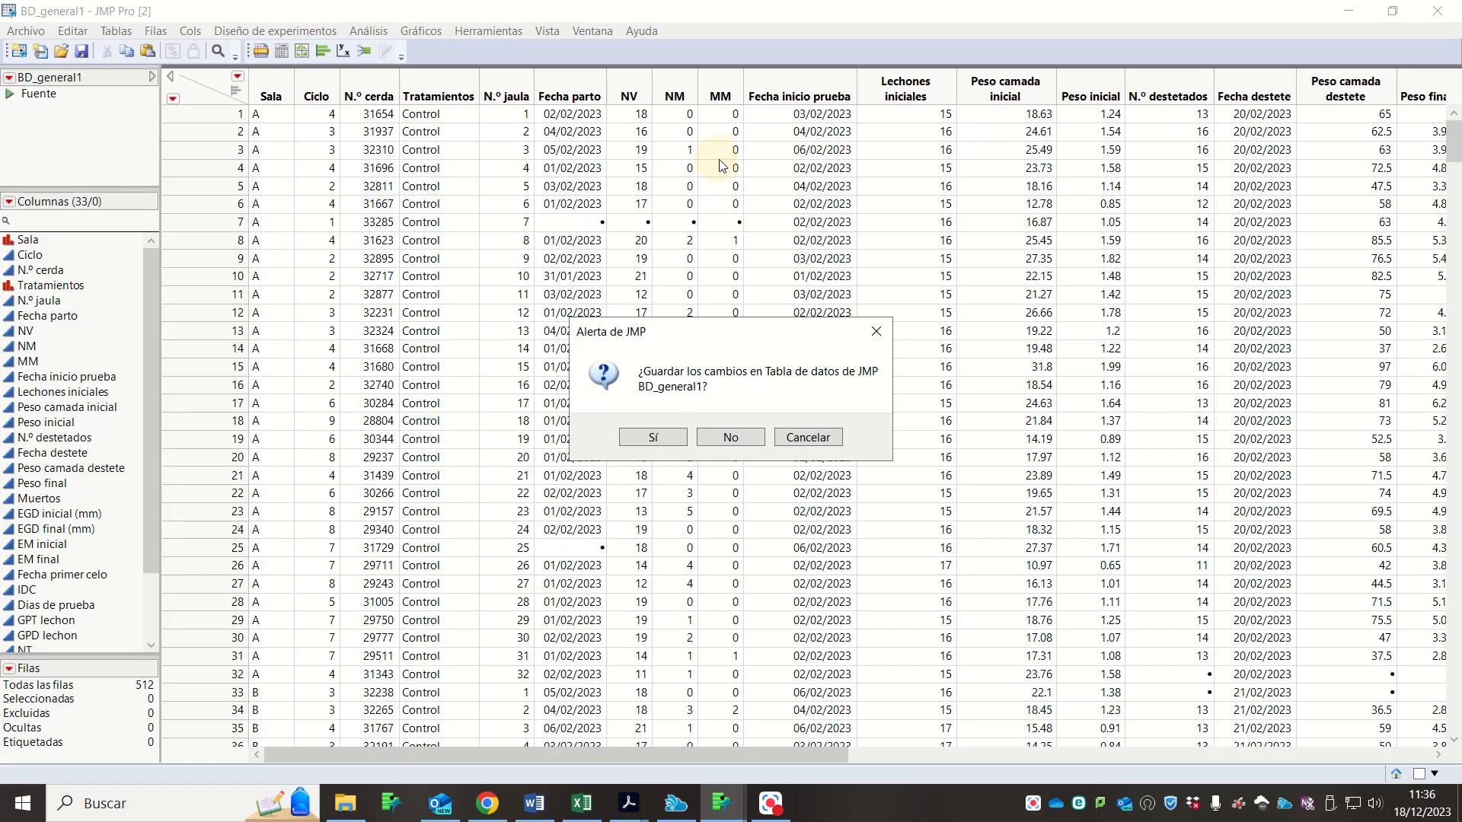
pyautogui.click(719, 438)
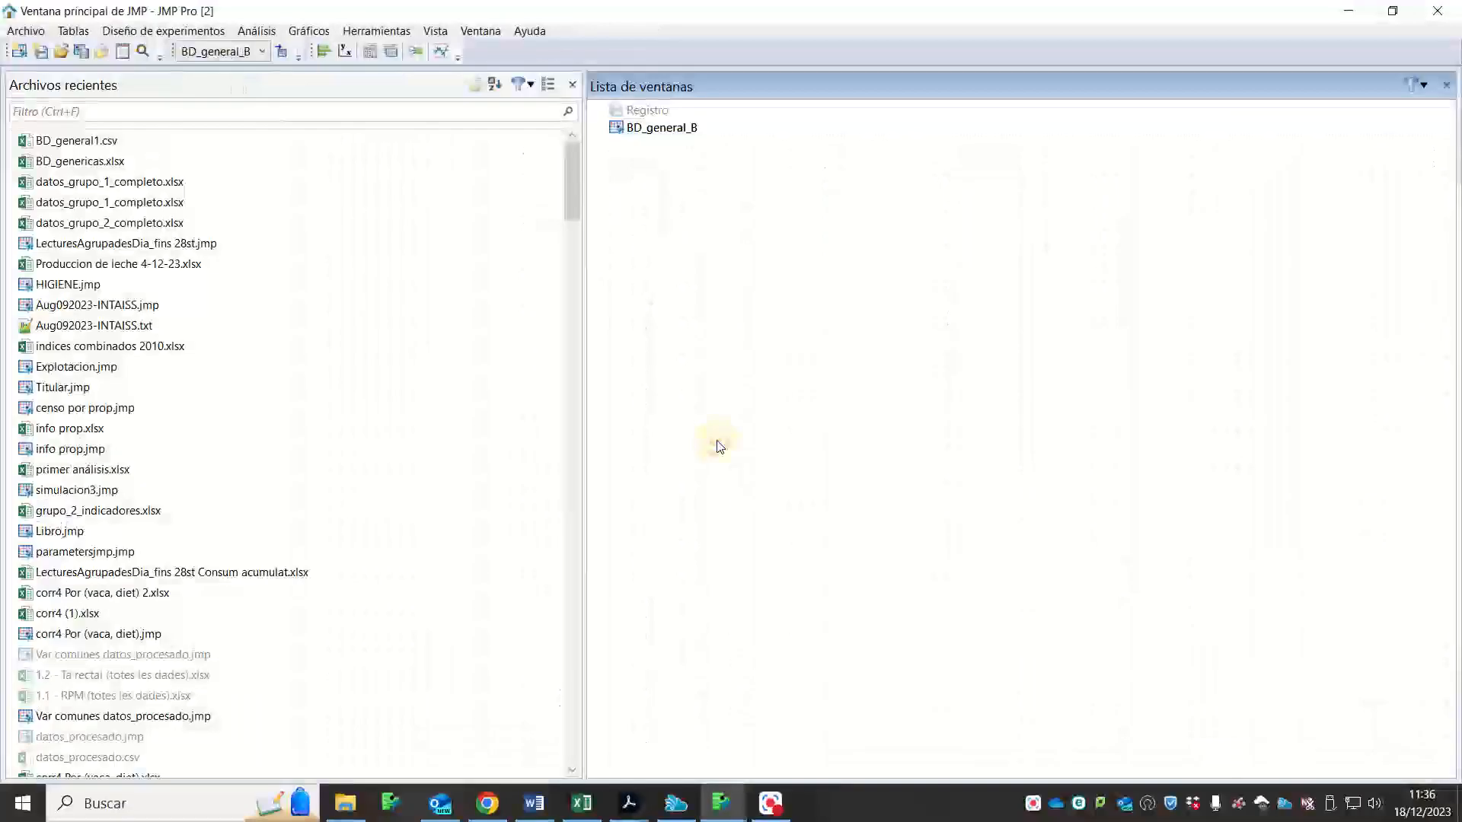
# - Start a new connection for opening a database table, choosing the machine data source ARAPARDAi
pyautogui.click(45, 33)
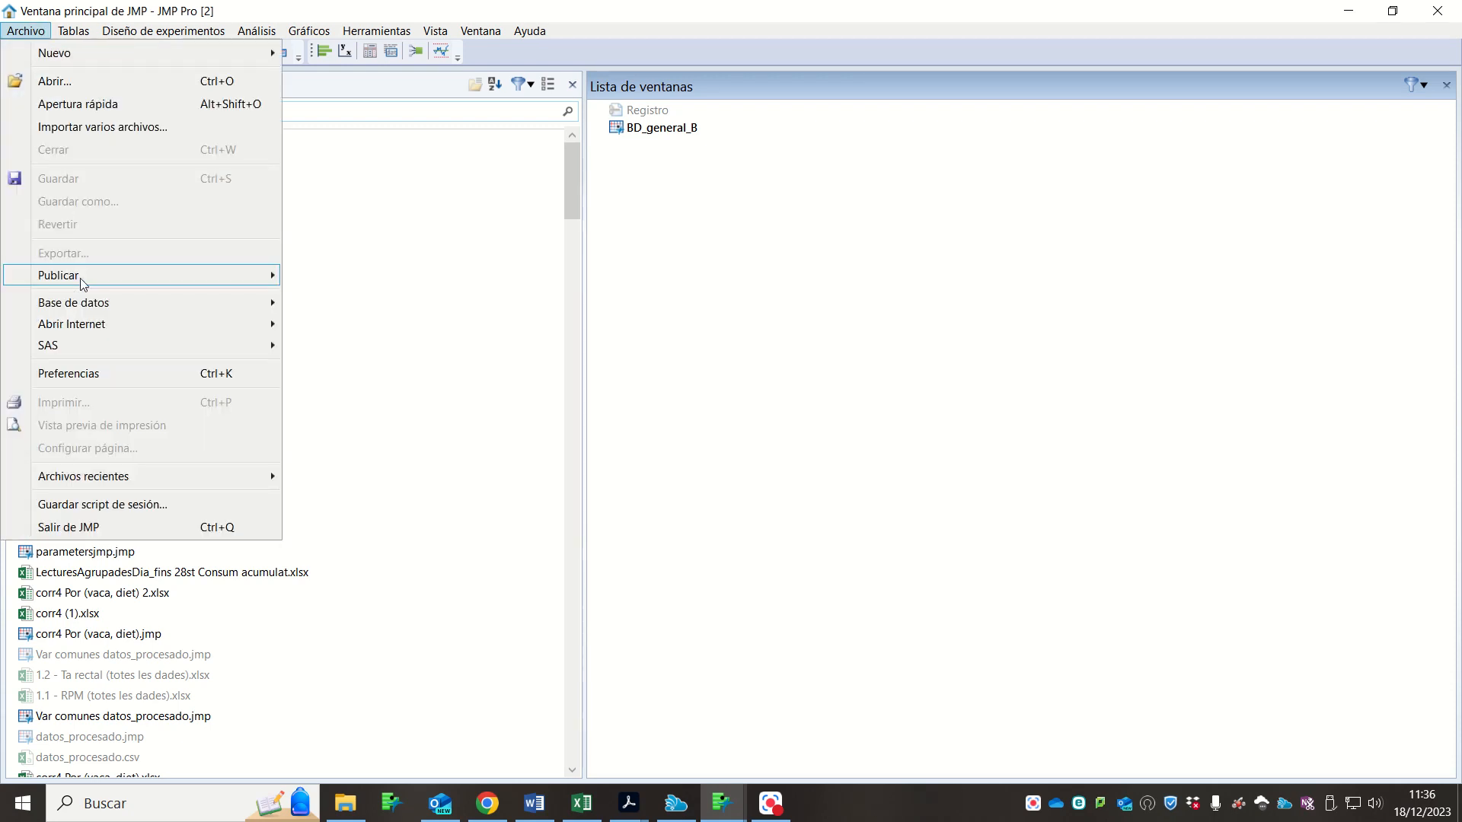
pyautogui.moveTo(86, 304)
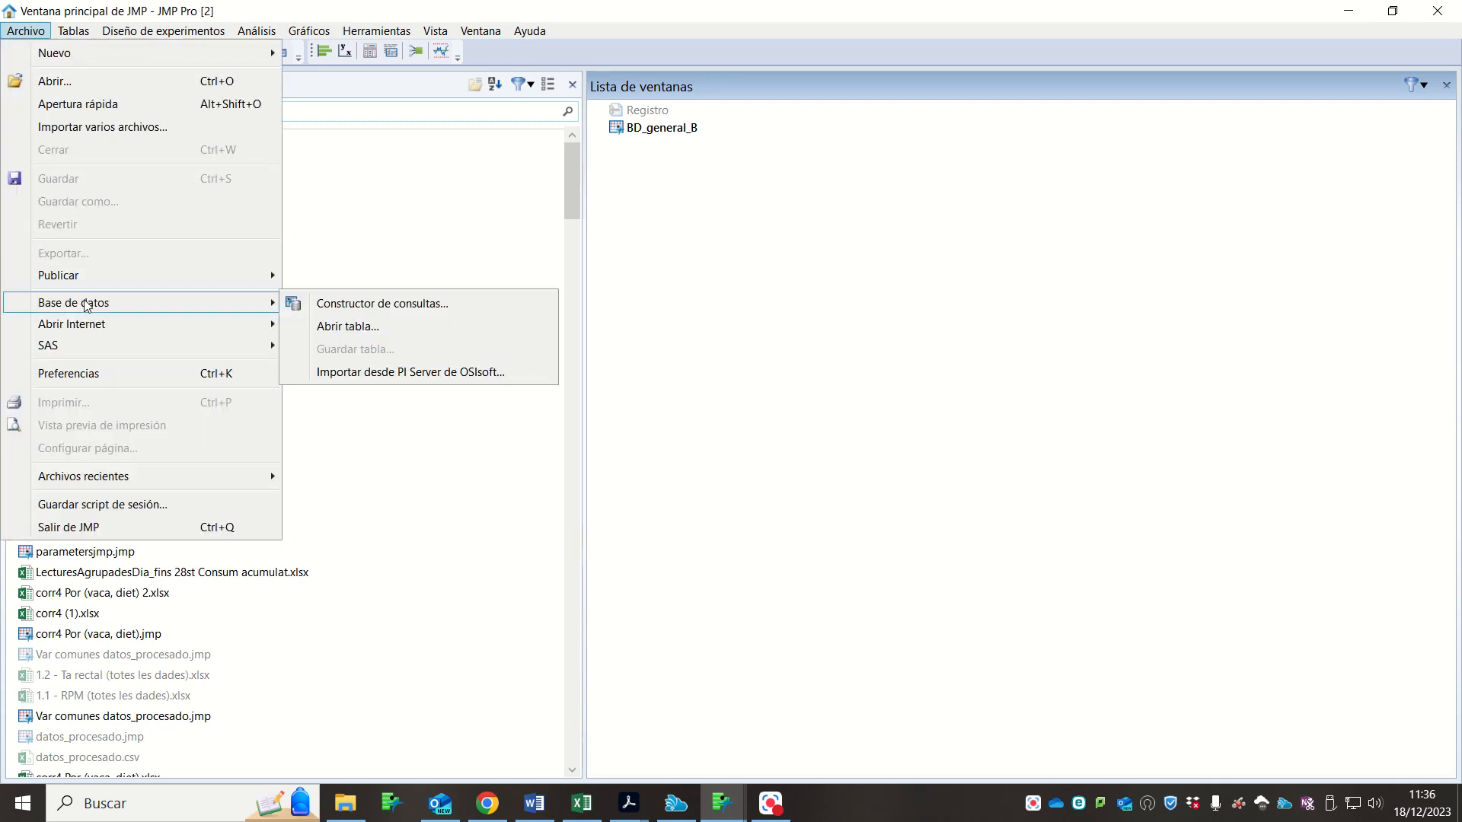
pyautogui.click(303, 323)
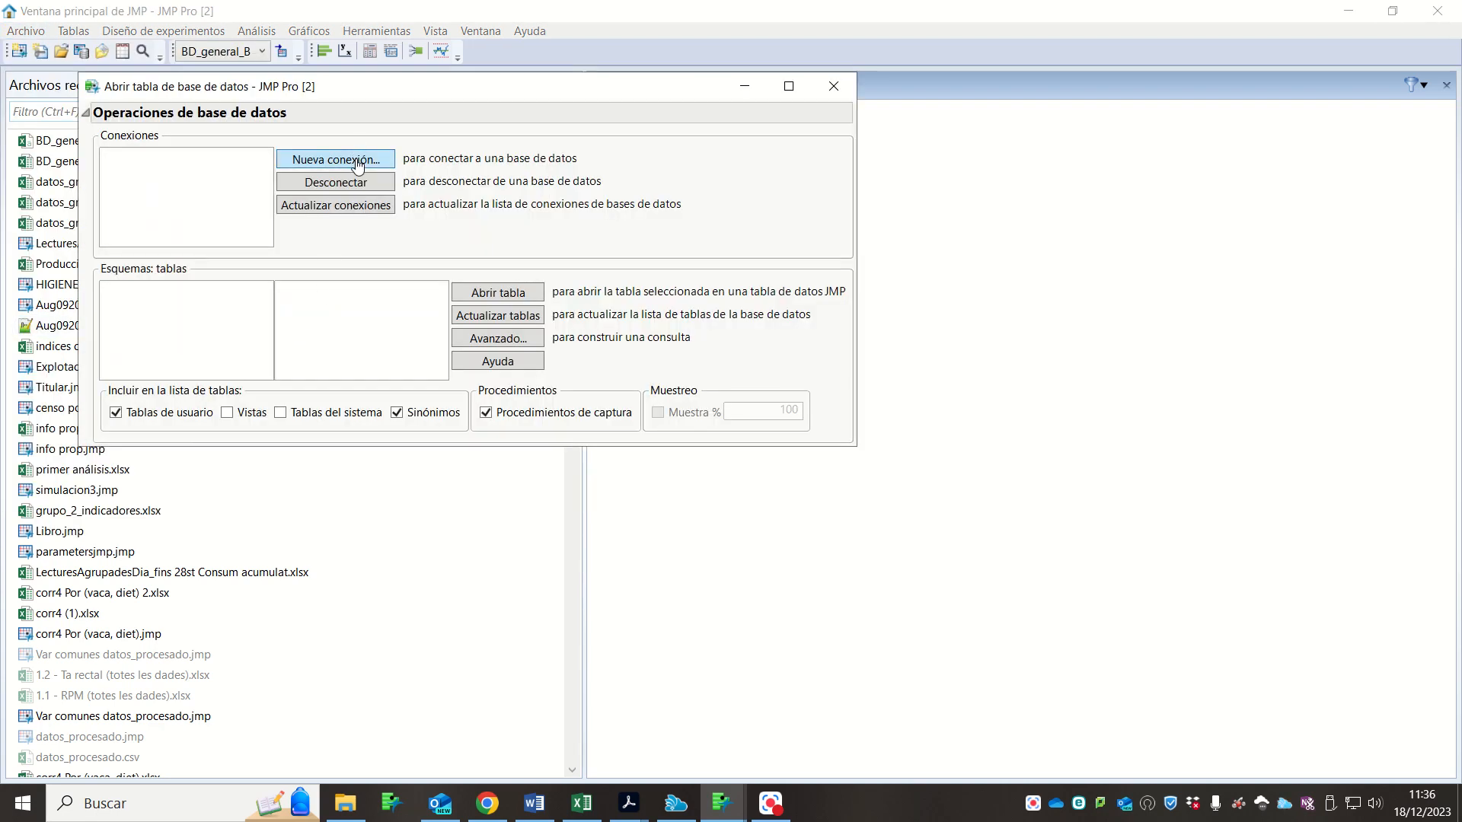
pyautogui.click(357, 161)
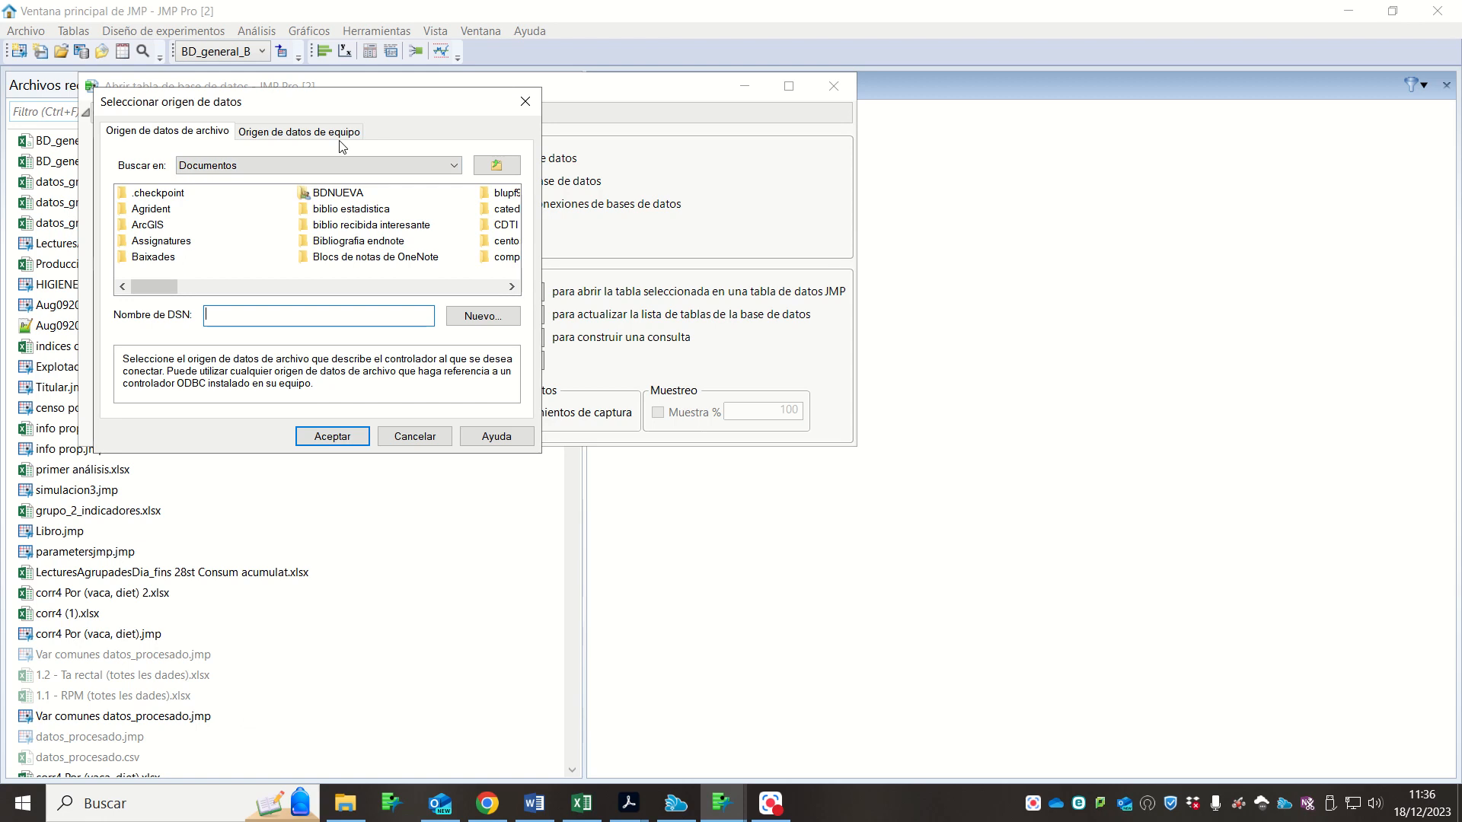
pyautogui.click(341, 145)
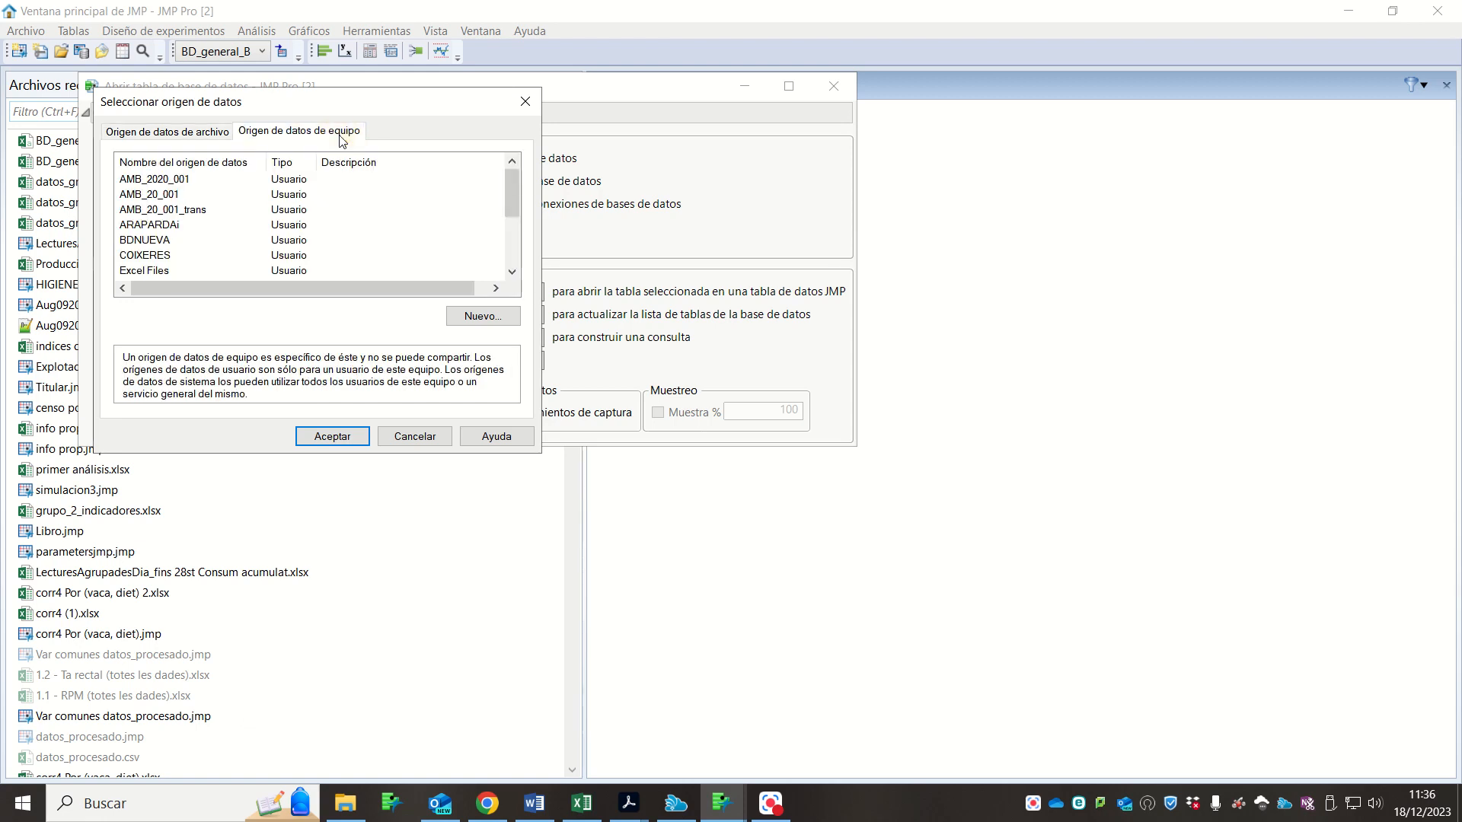
pyautogui.click(185, 226)
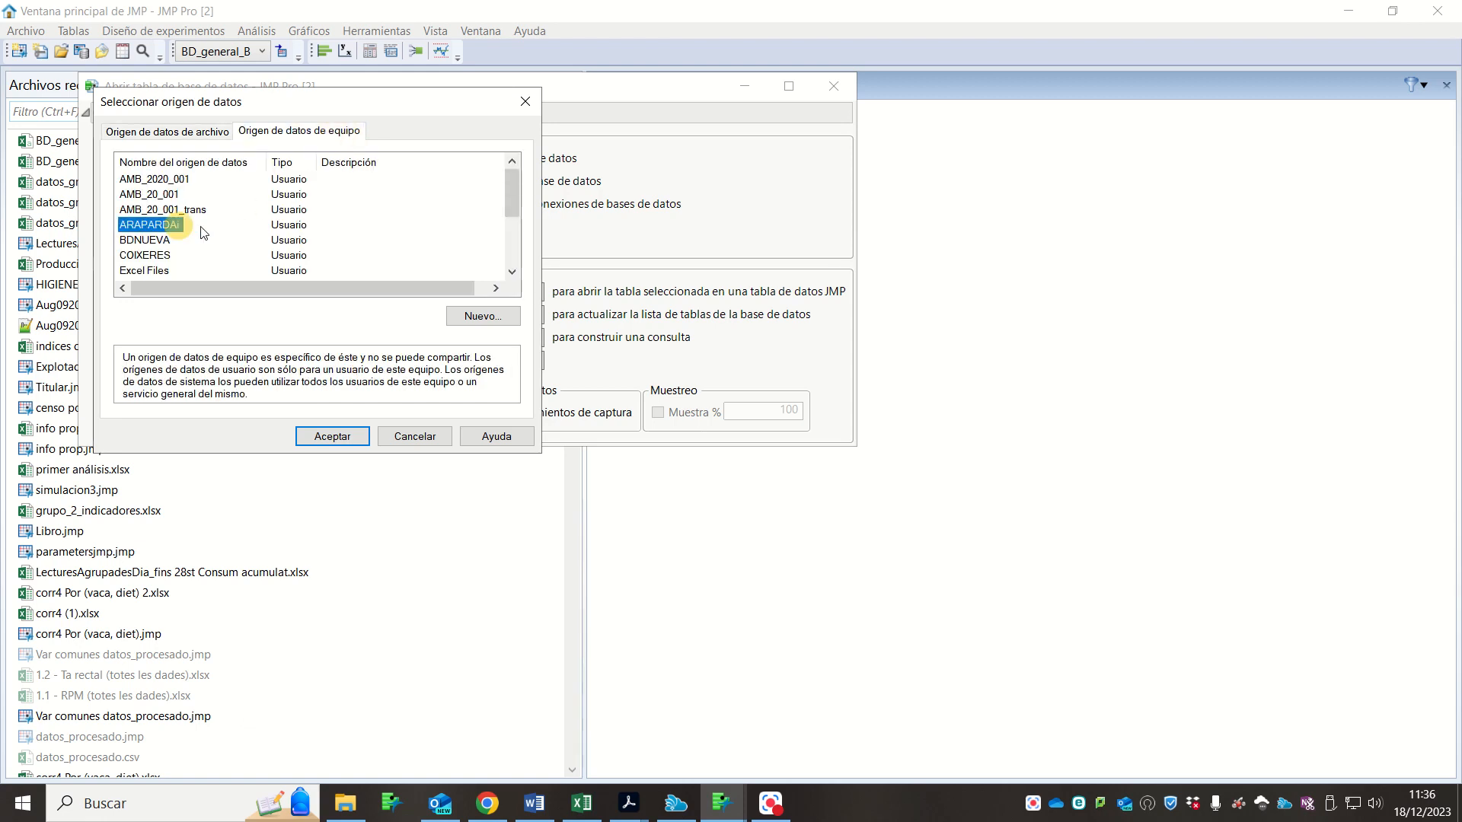
pyautogui.click(353, 440)
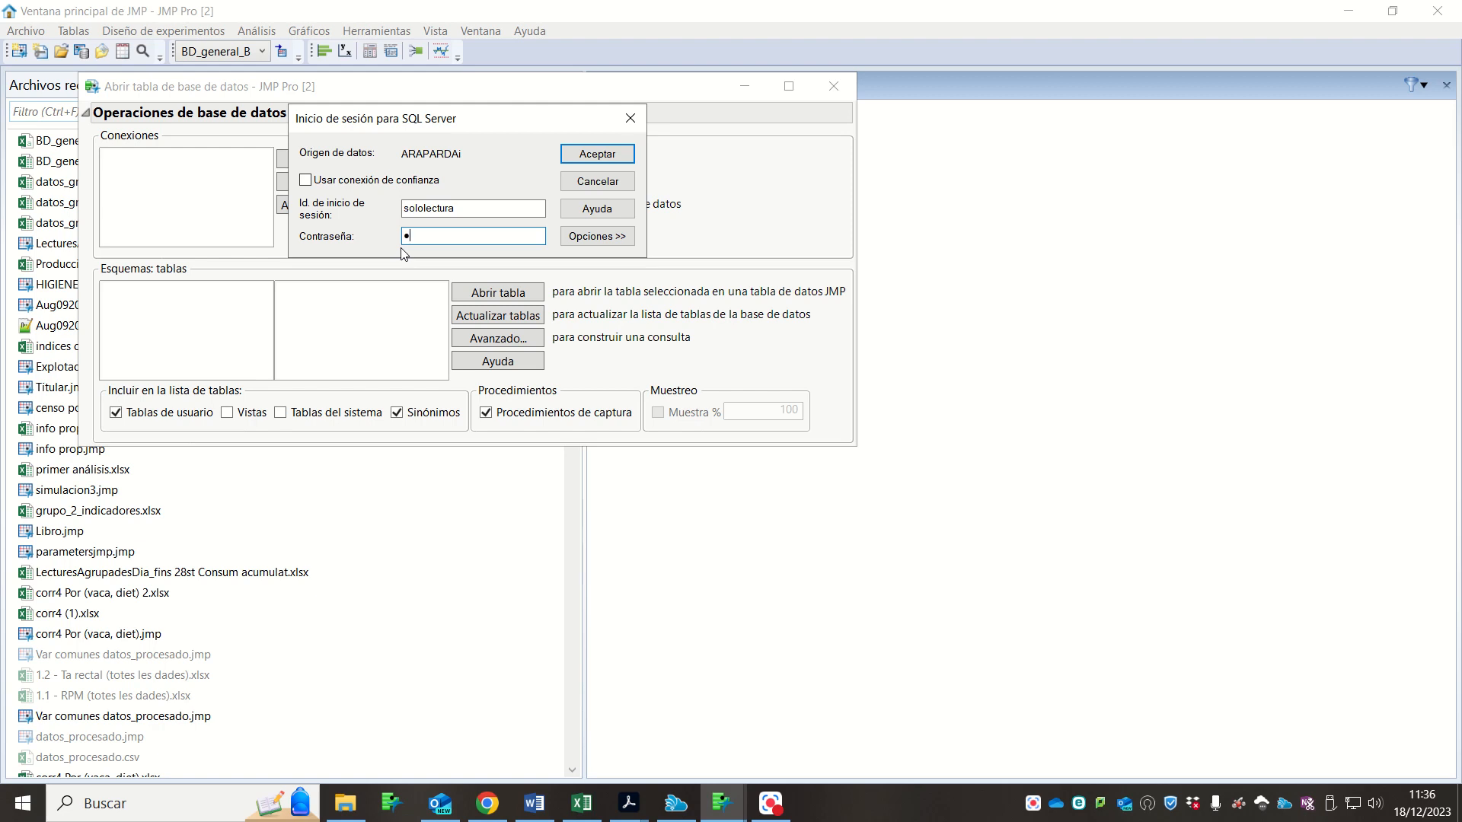
# - Try to log in to the SQL Server data source with the account password, and close the database table window
pyautogui.write('•••••••')
pyautogui.click(596, 155)
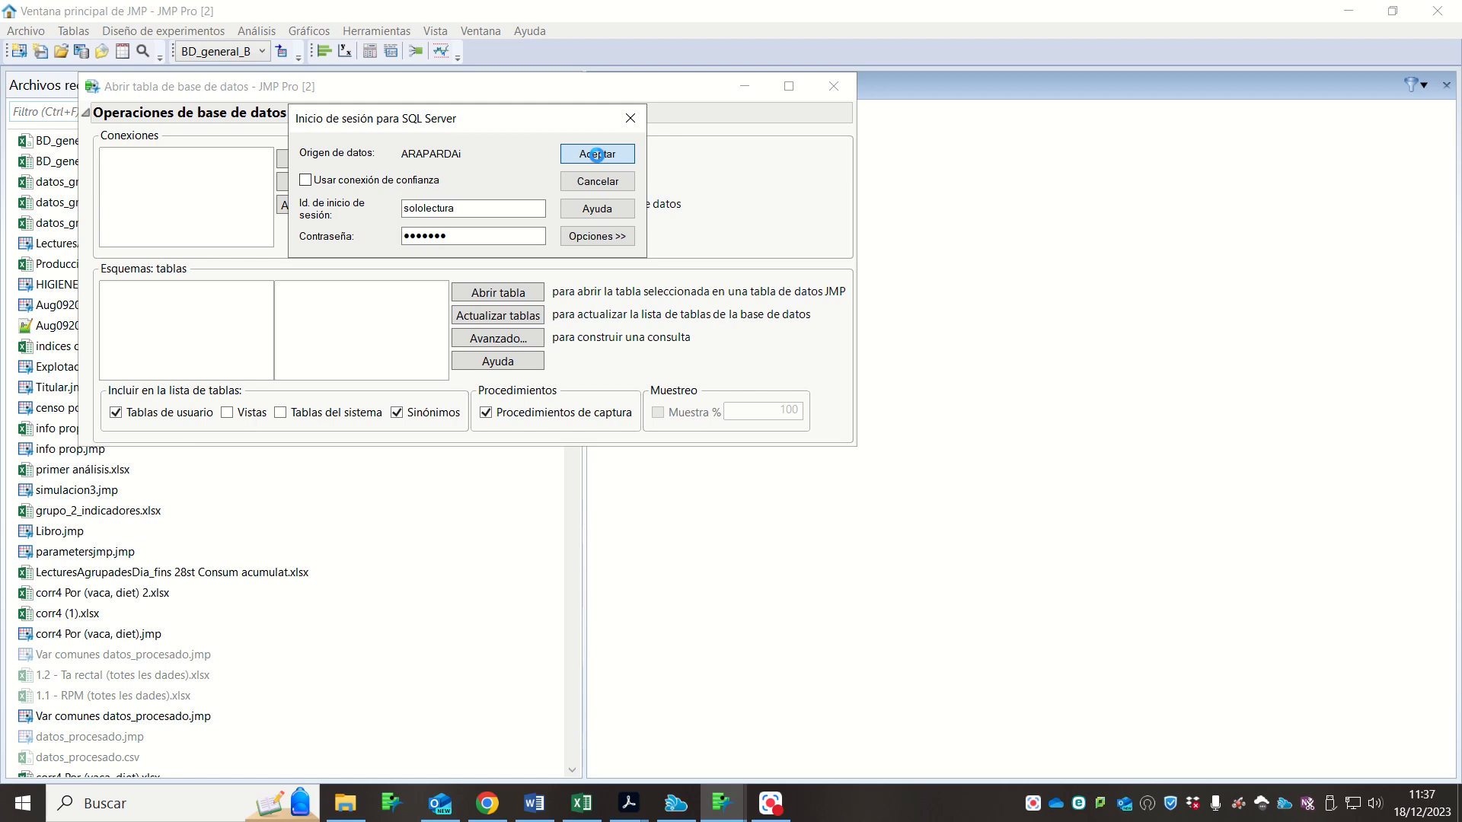
pyautogui.click(597, 154)
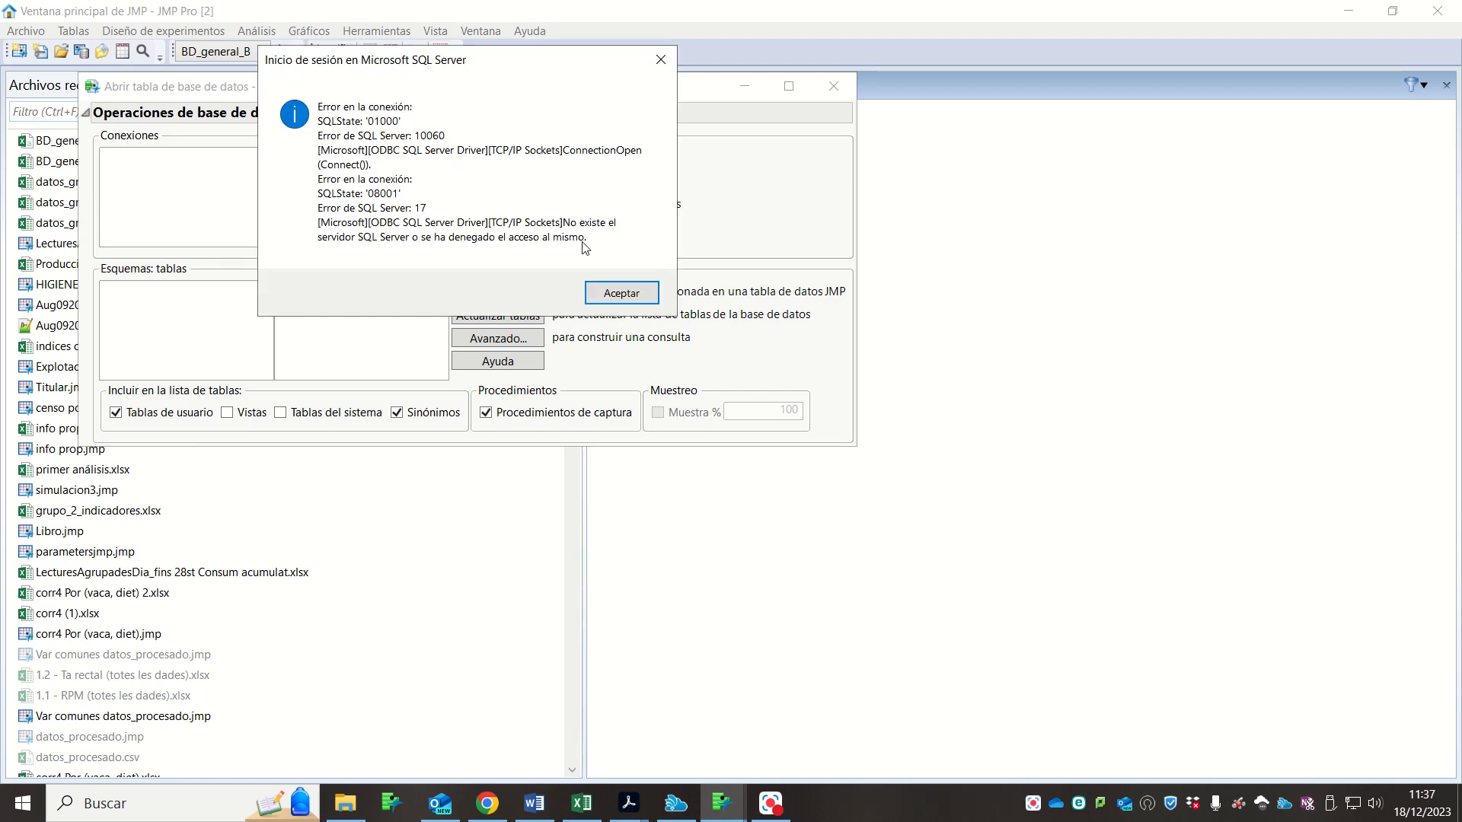
pyautogui.click(618, 293)
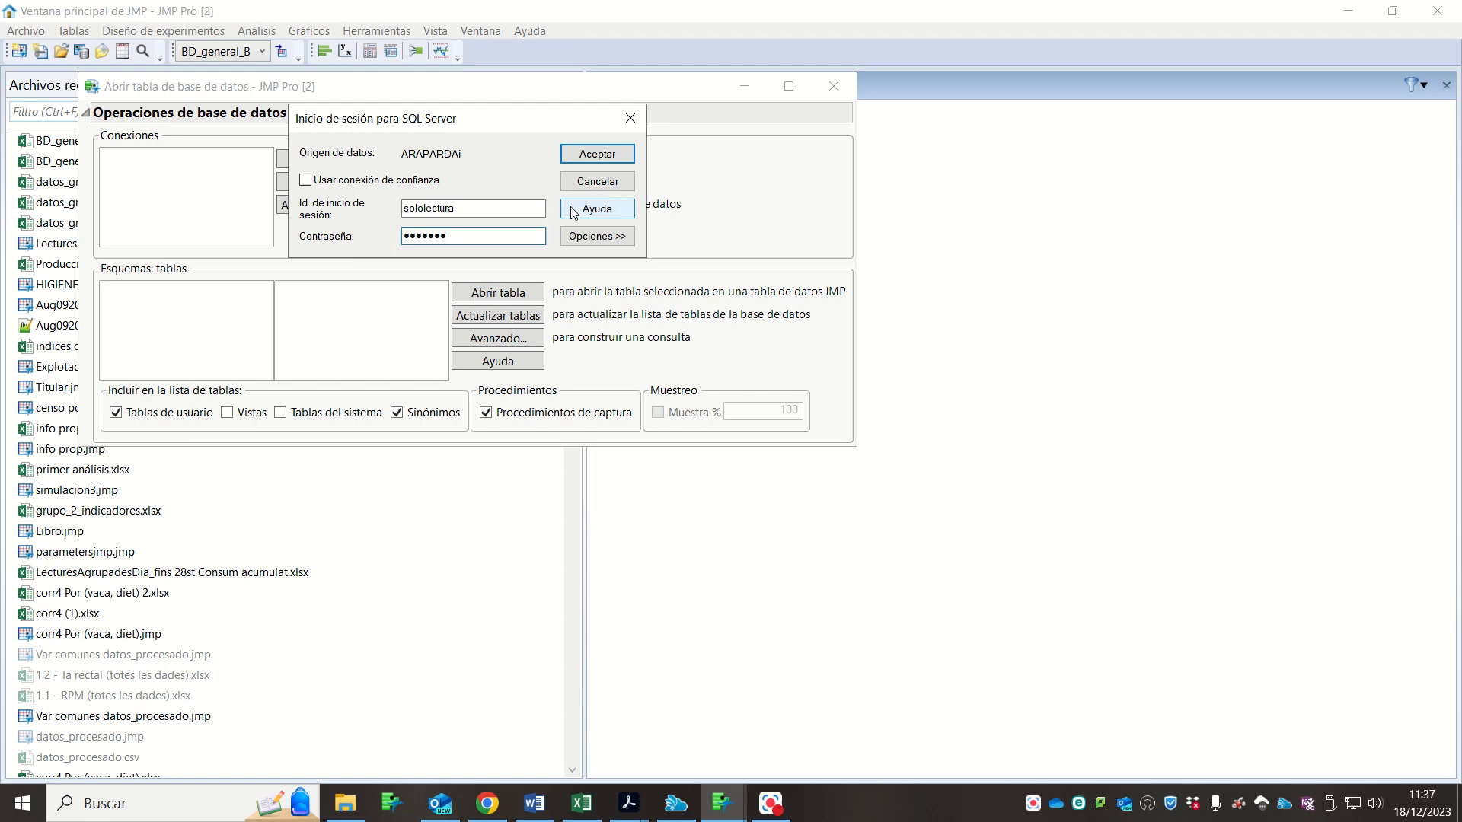
pyautogui.click(596, 181)
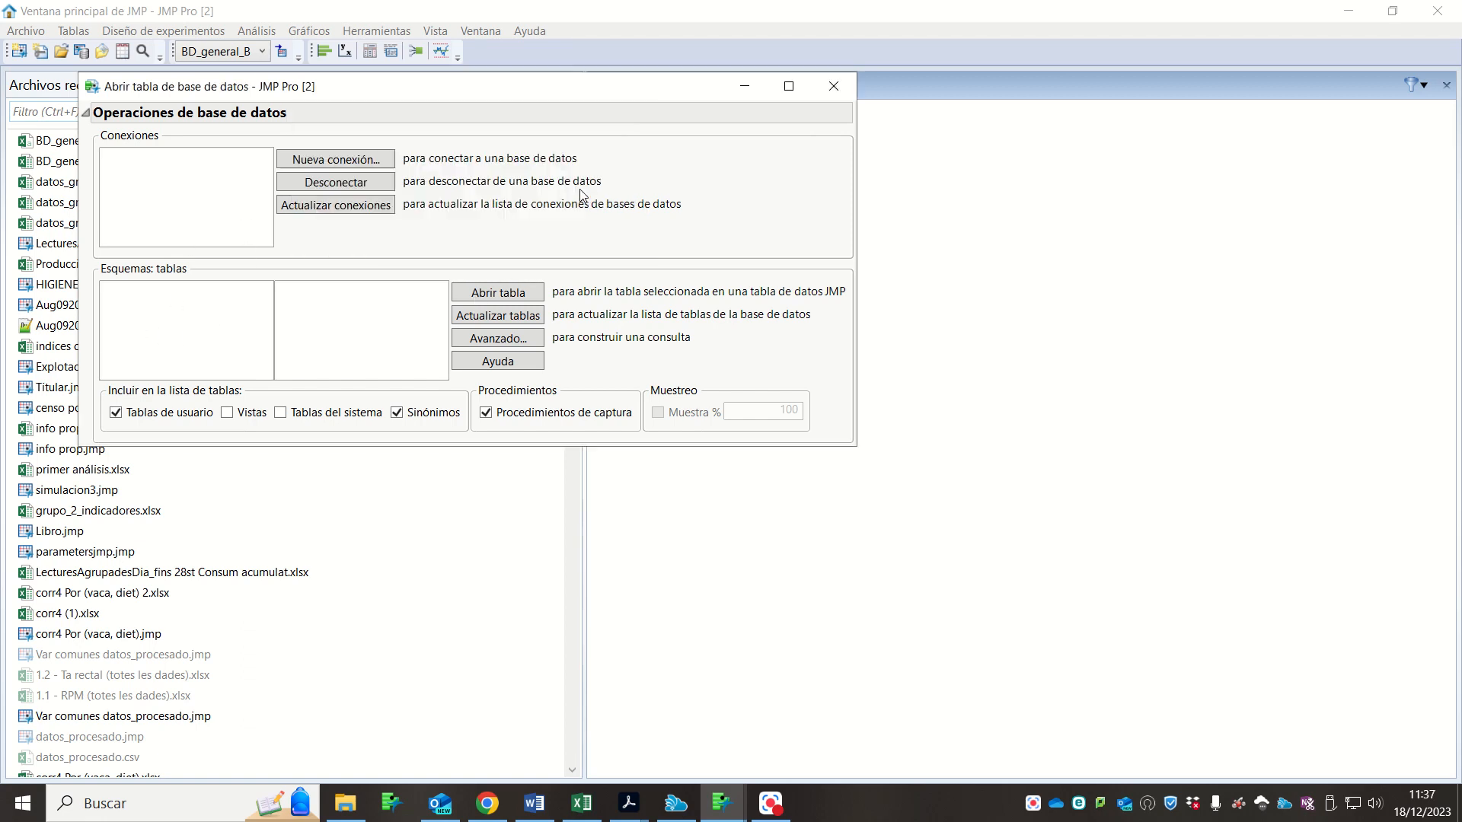
pyautogui.click(821, 88)
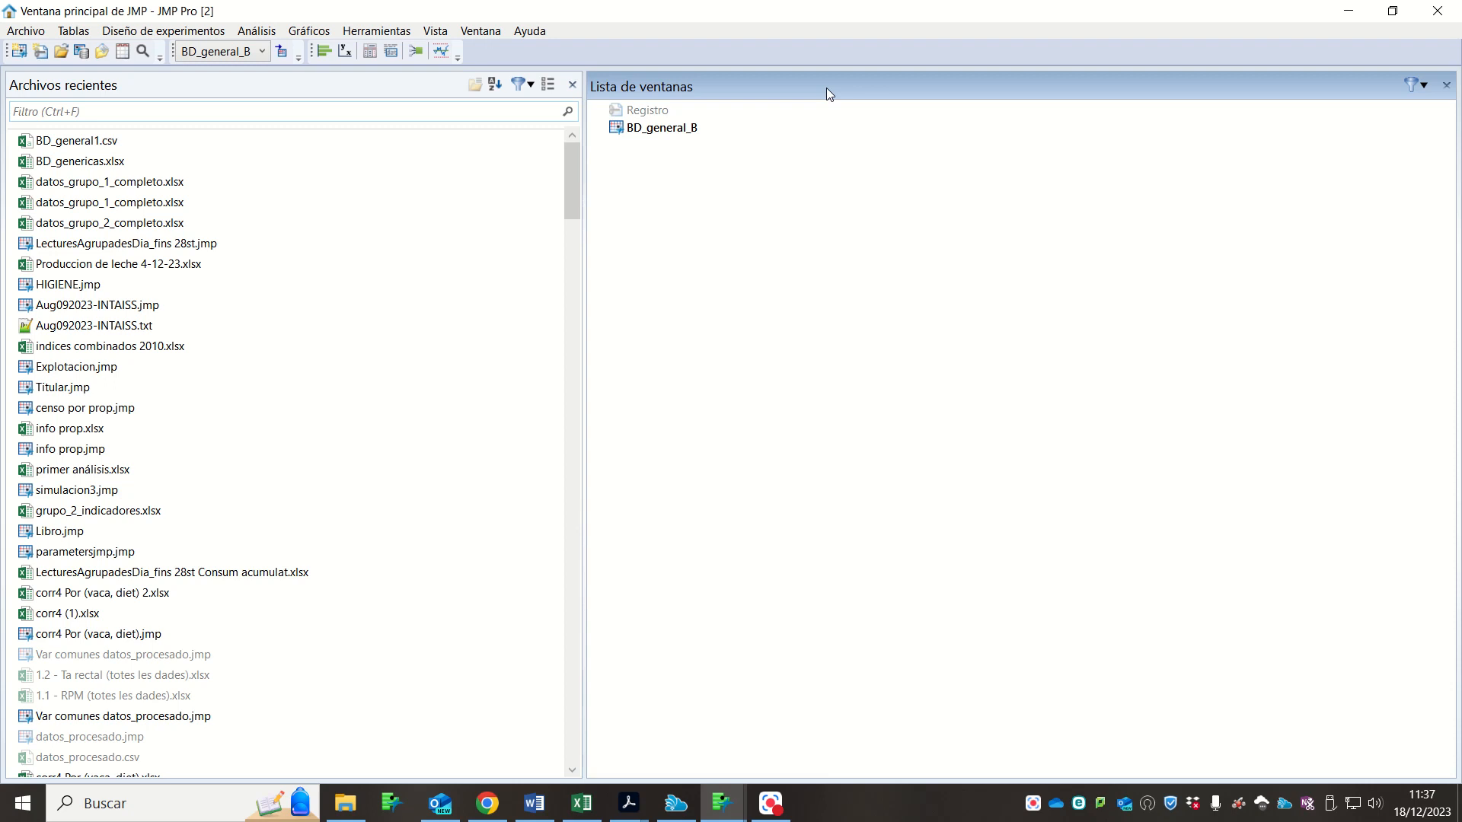
# - Open the BD_general_B table and examine its NV, Fecha inicio prueba, Fecha destete and Fecha primer celo columns
pyautogui.doubleClick(713, 129)
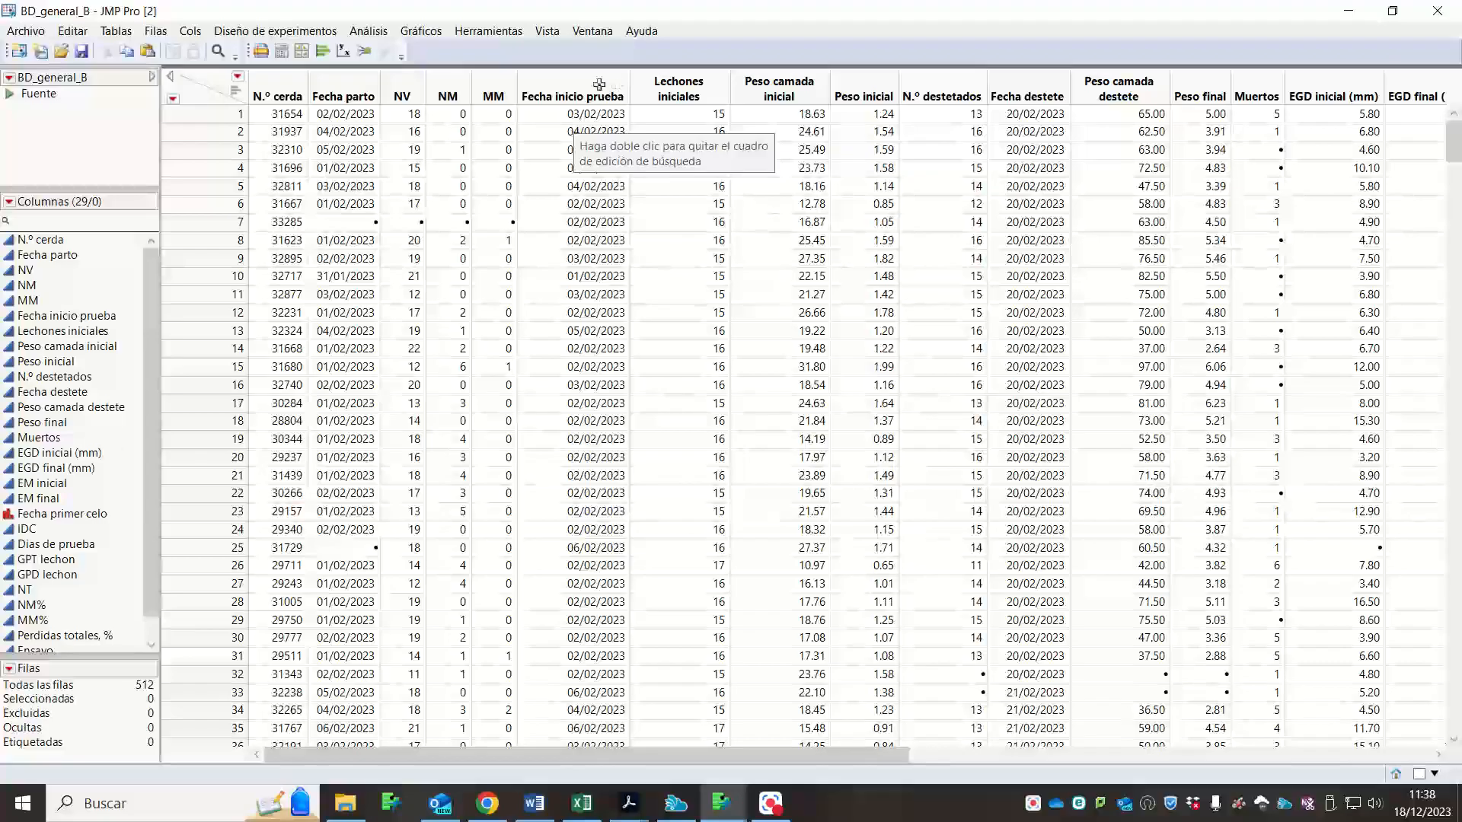
pyautogui.click(402, 93)
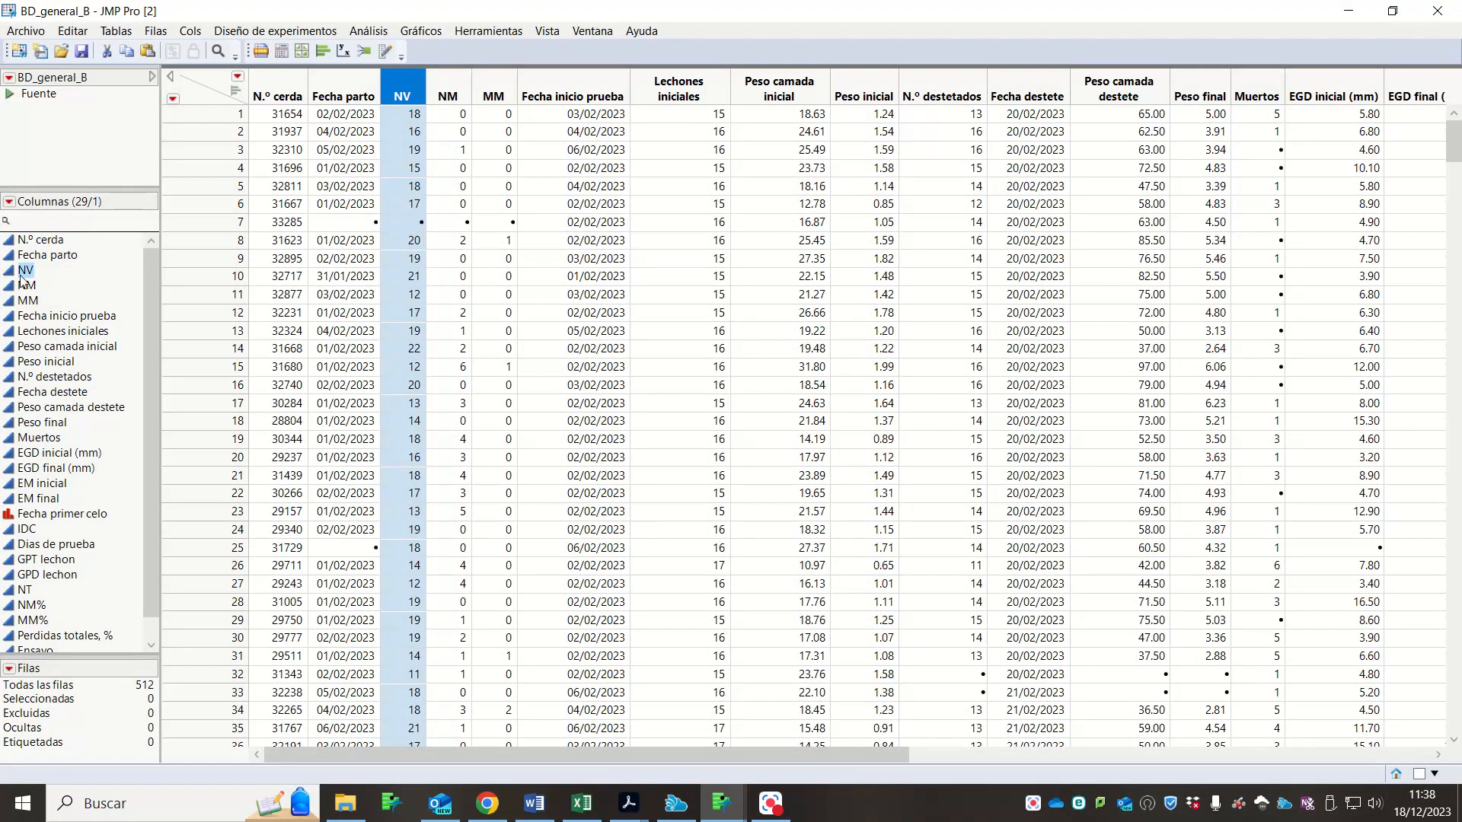
pyautogui.click(542, 97)
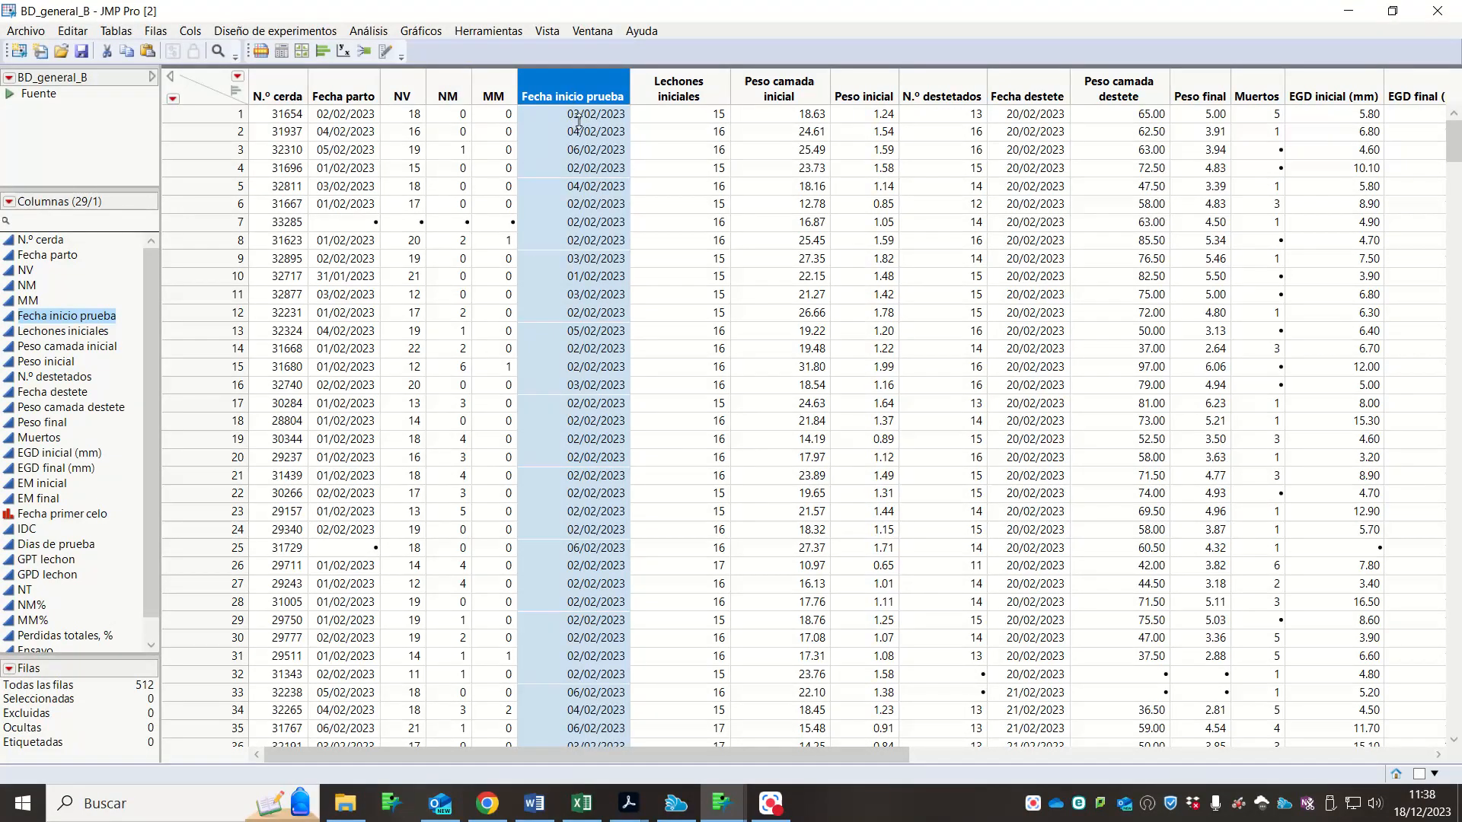
pyautogui.click(1019, 87)
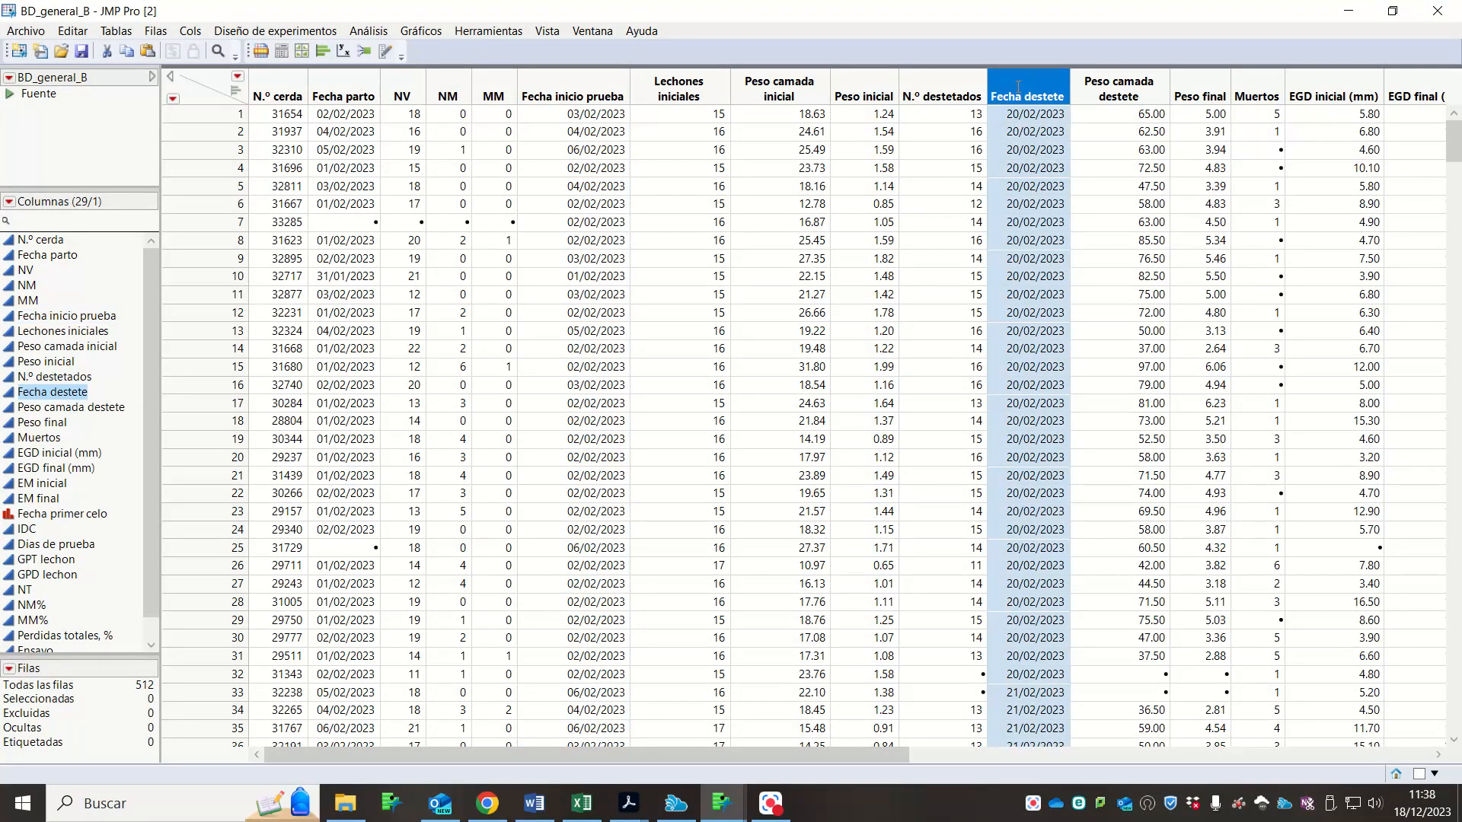
pyautogui.click(82, 514)
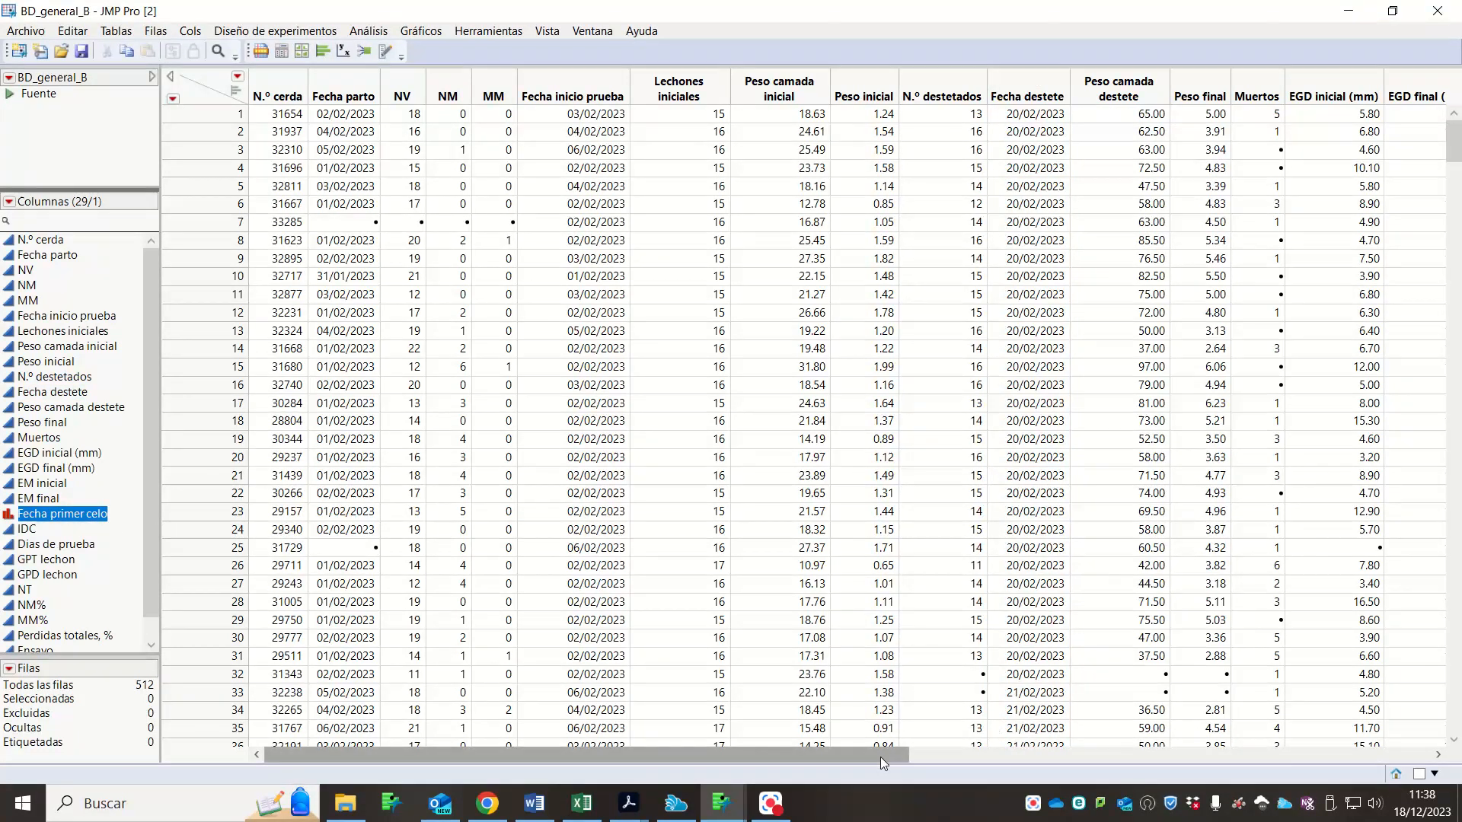
pyautogui.moveTo(880, 757); pyautogui.dragTo(1096, 756)
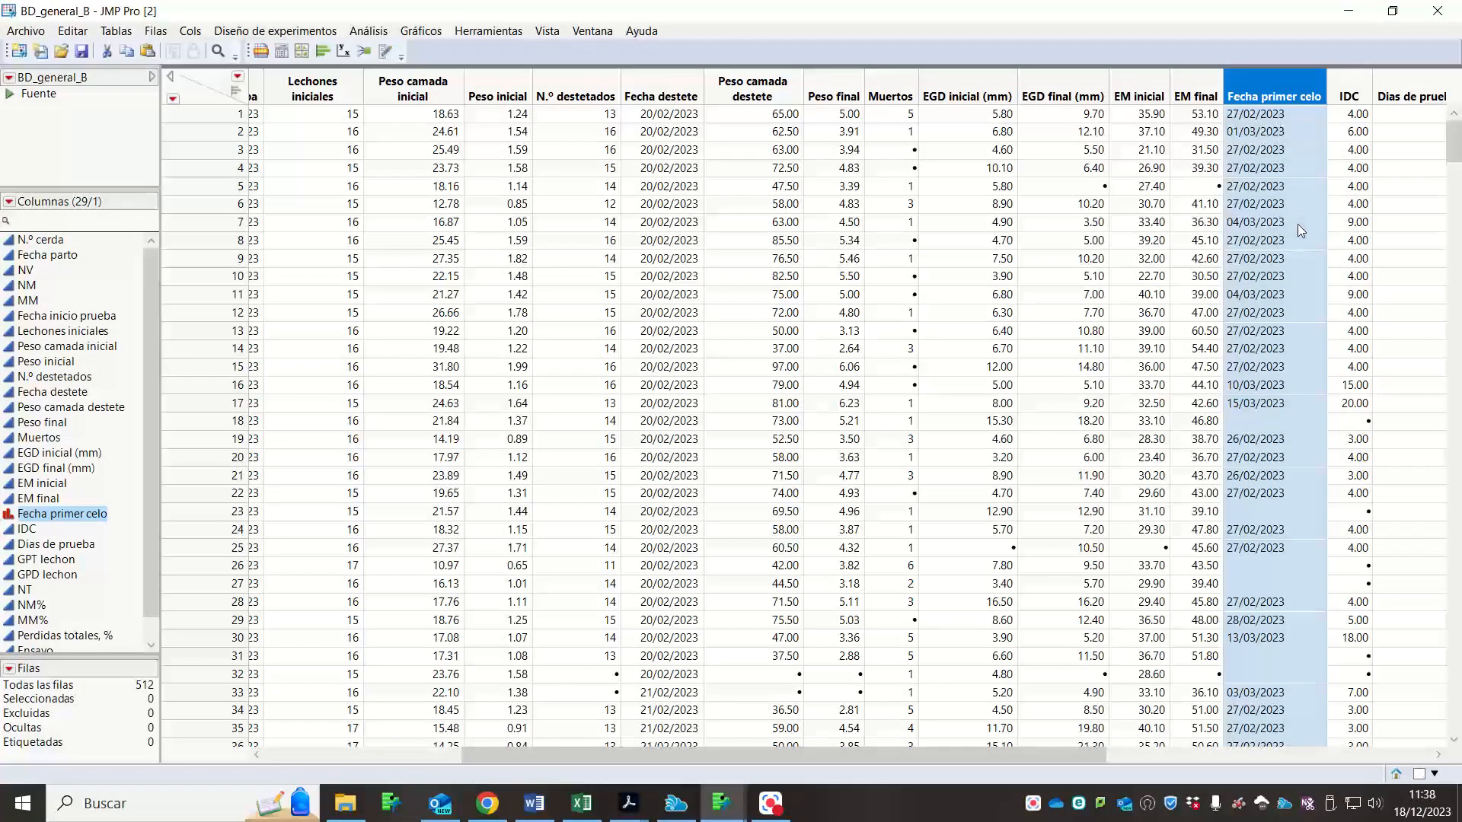
pyautogui.moveTo(1002, 756); pyautogui.dragTo(792, 769)
pyautogui.moveTo(682, 803)
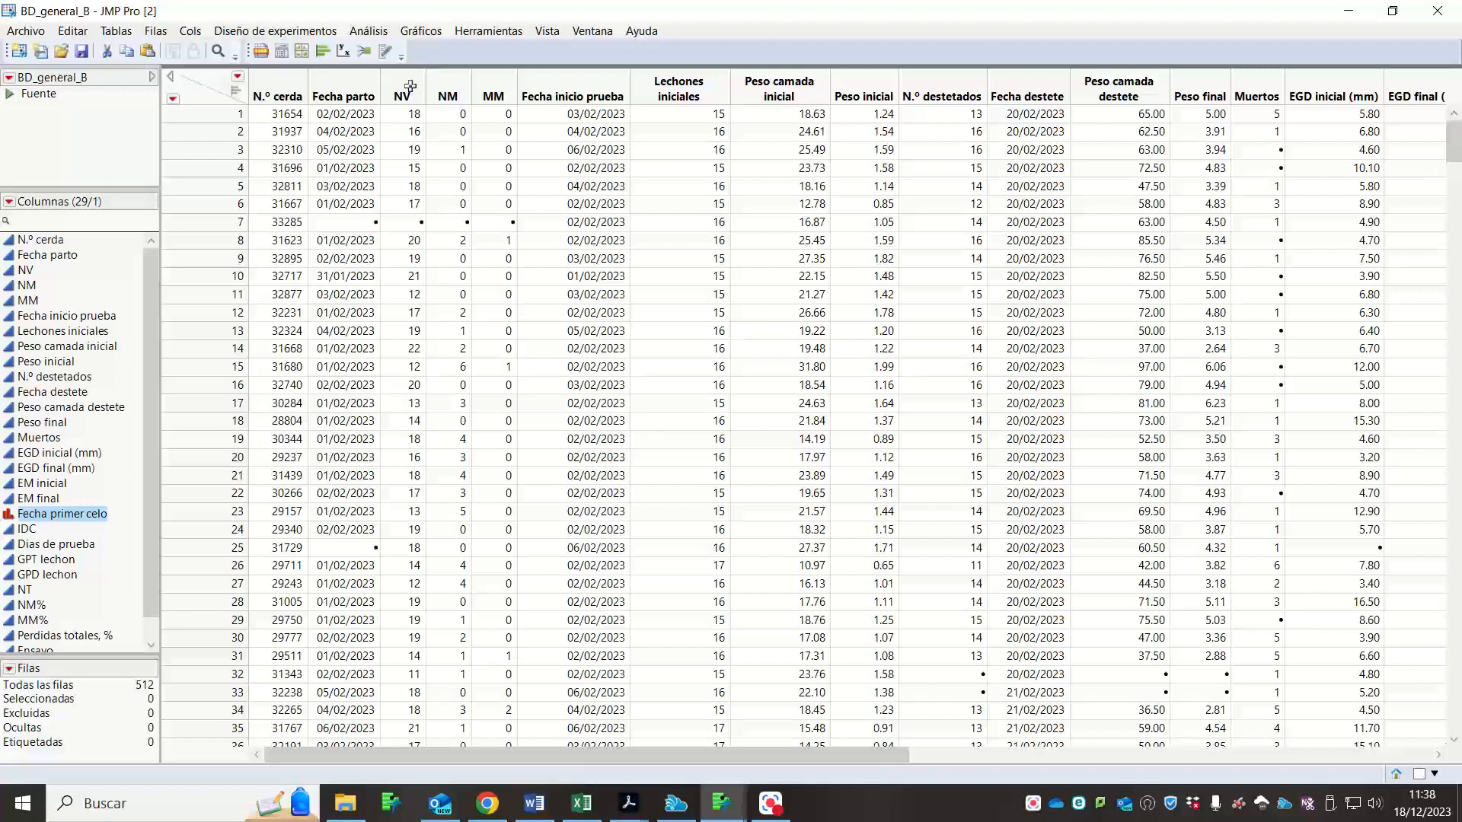
# - Switch the NV column's modeling type to Nominal and back to Continuo, and look at the types offered for Fecha primer celo
pyautogui.click(8, 272)
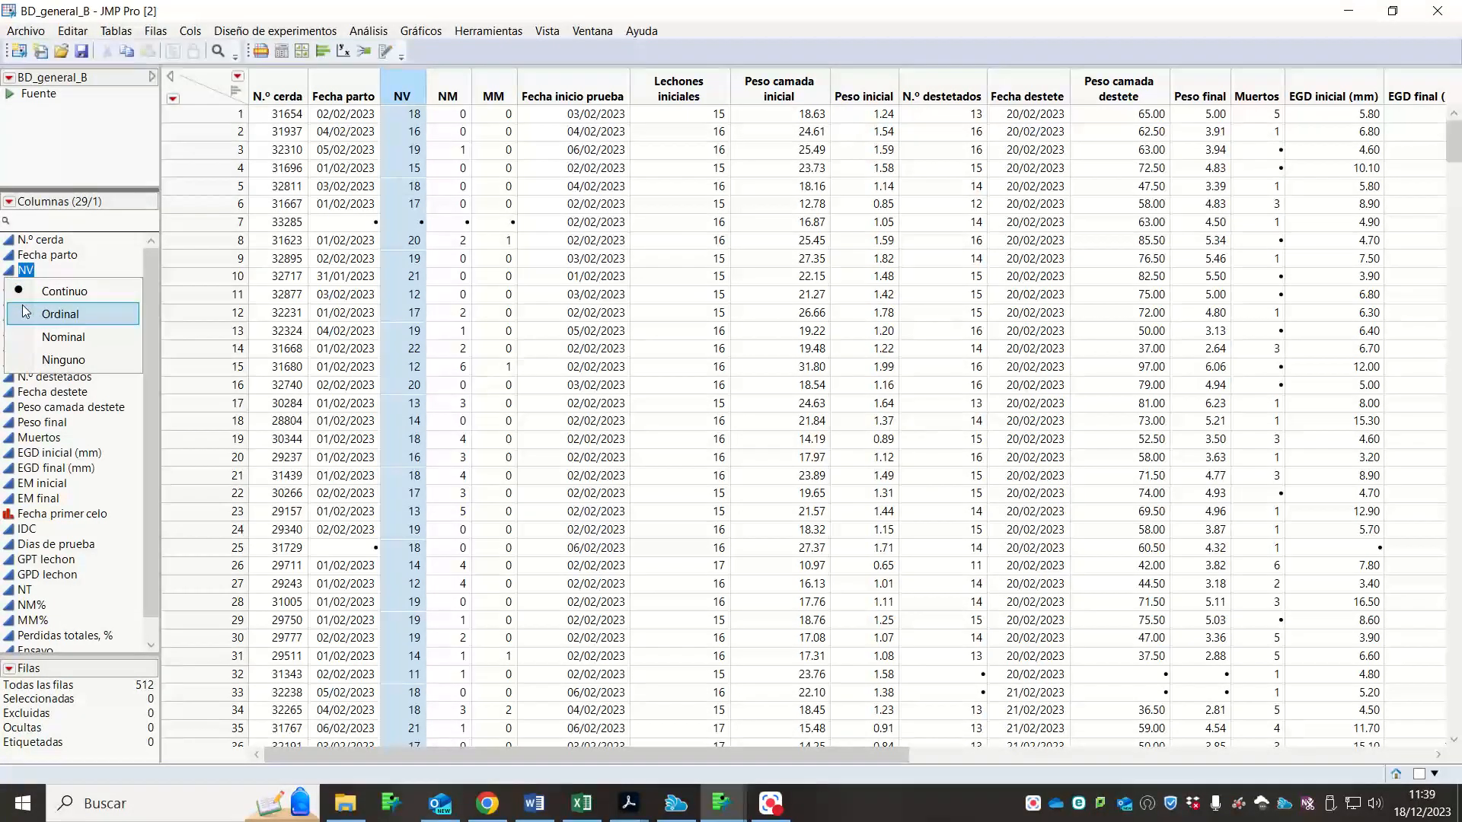
pyautogui.click(33, 345)
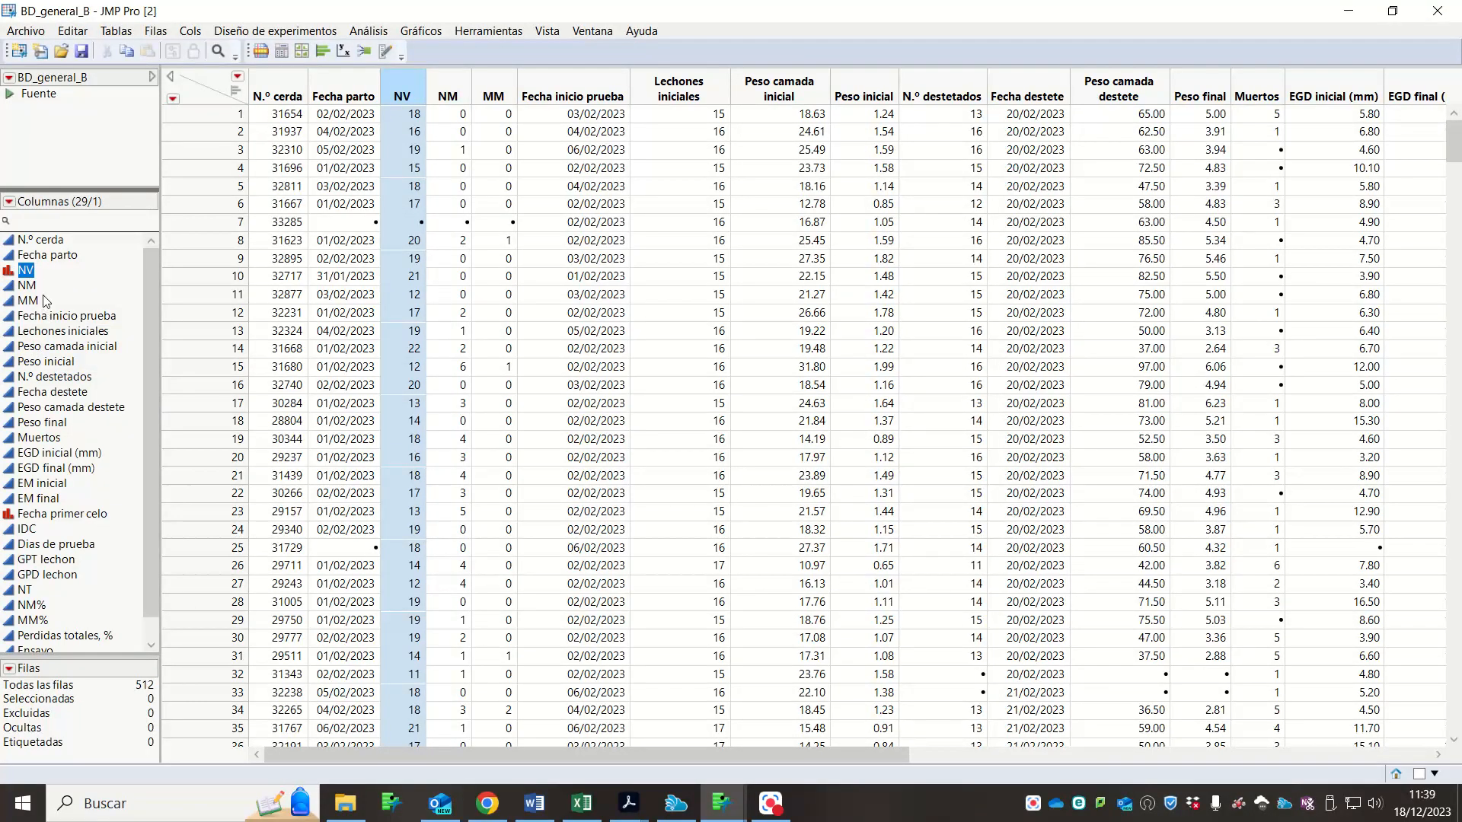
pyautogui.click(8, 274)
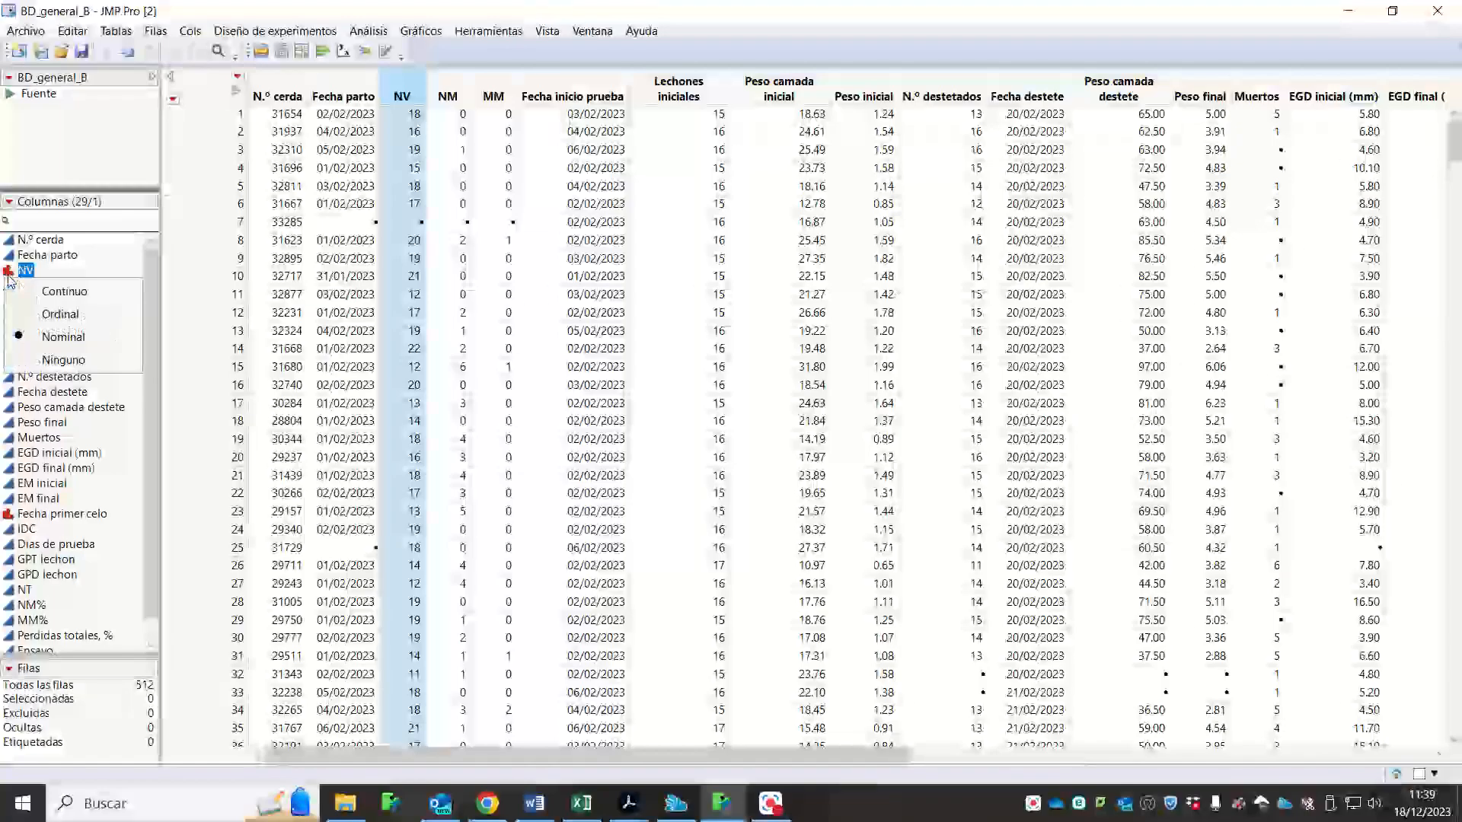
pyautogui.click(27, 290)
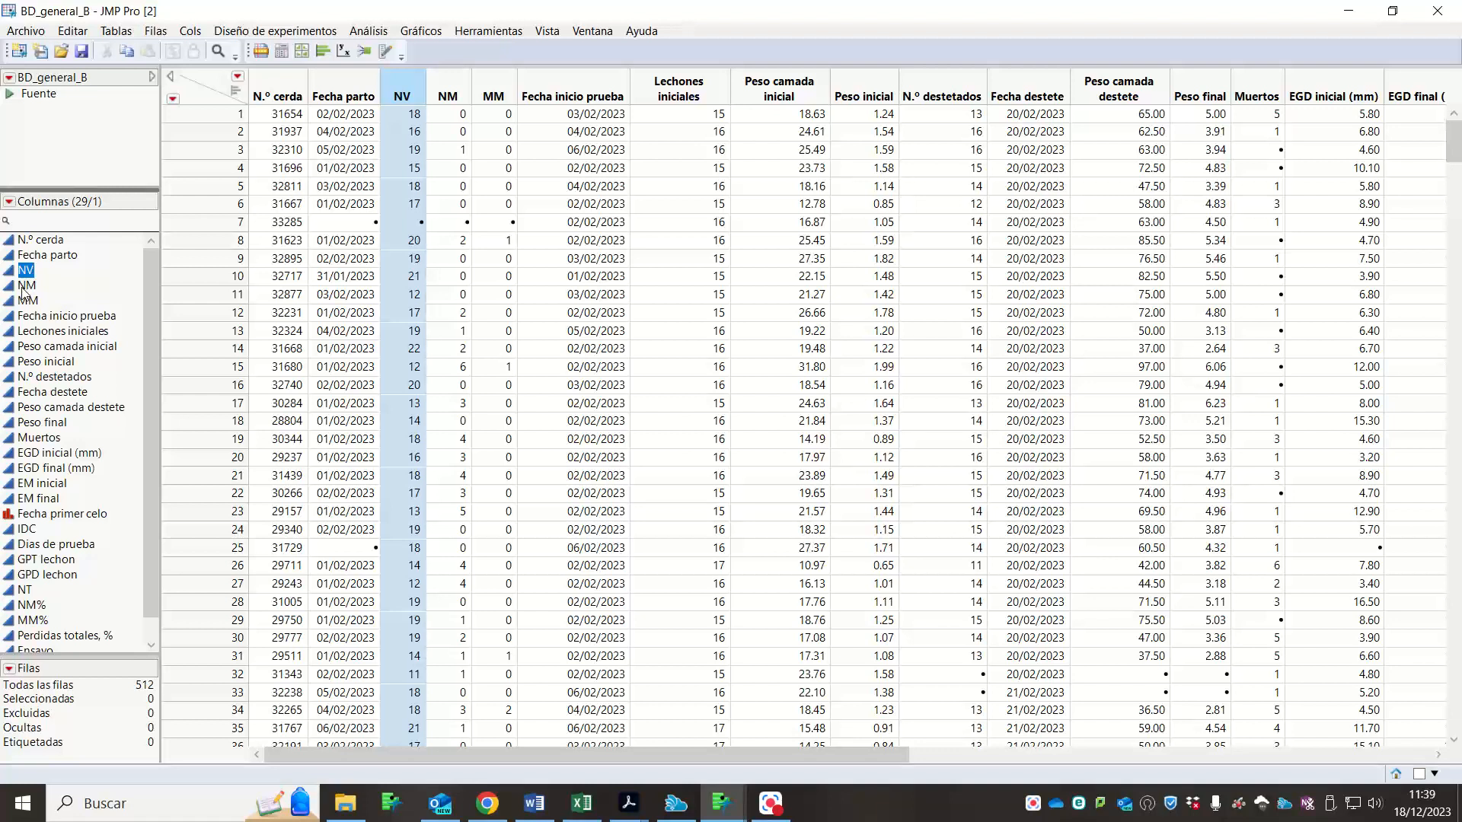
pyautogui.click(7, 515)
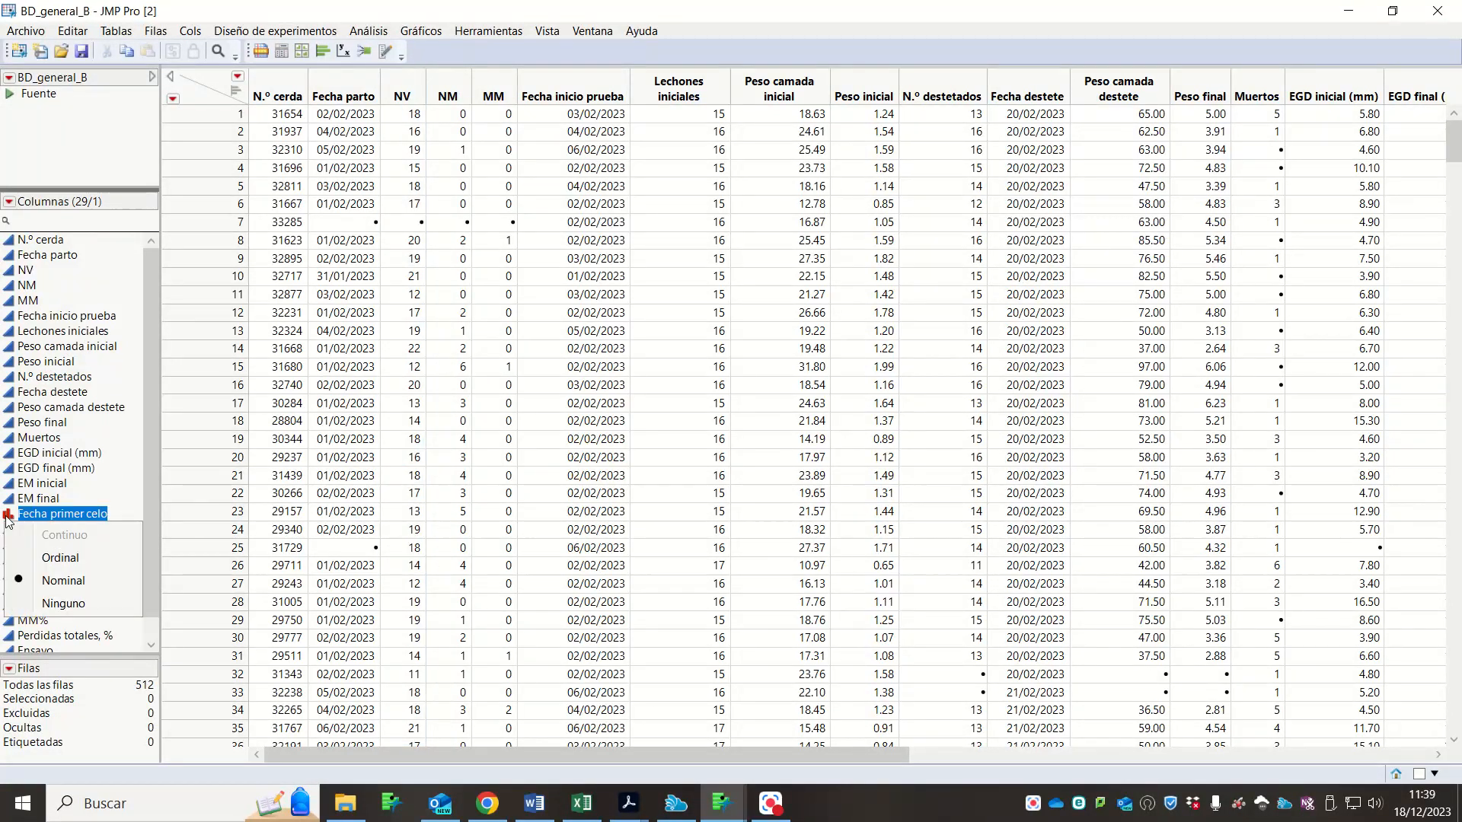
pyautogui.click(48, 520)
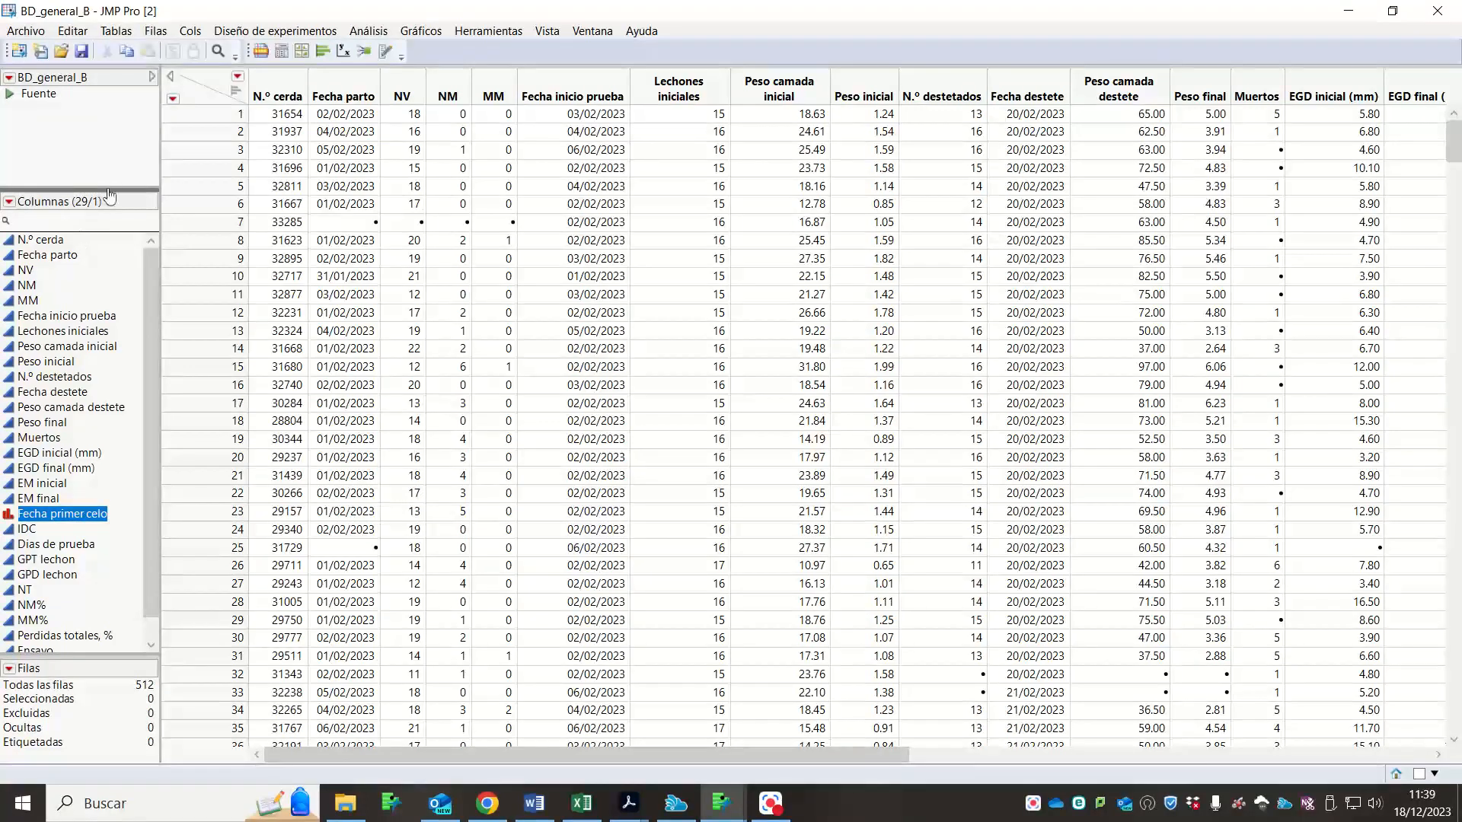
# - Filter the column list of BD_general_B by "Muer" and select the Muertos column
pyautogui.click(64, 222)
pyautogui.write('Muerti')
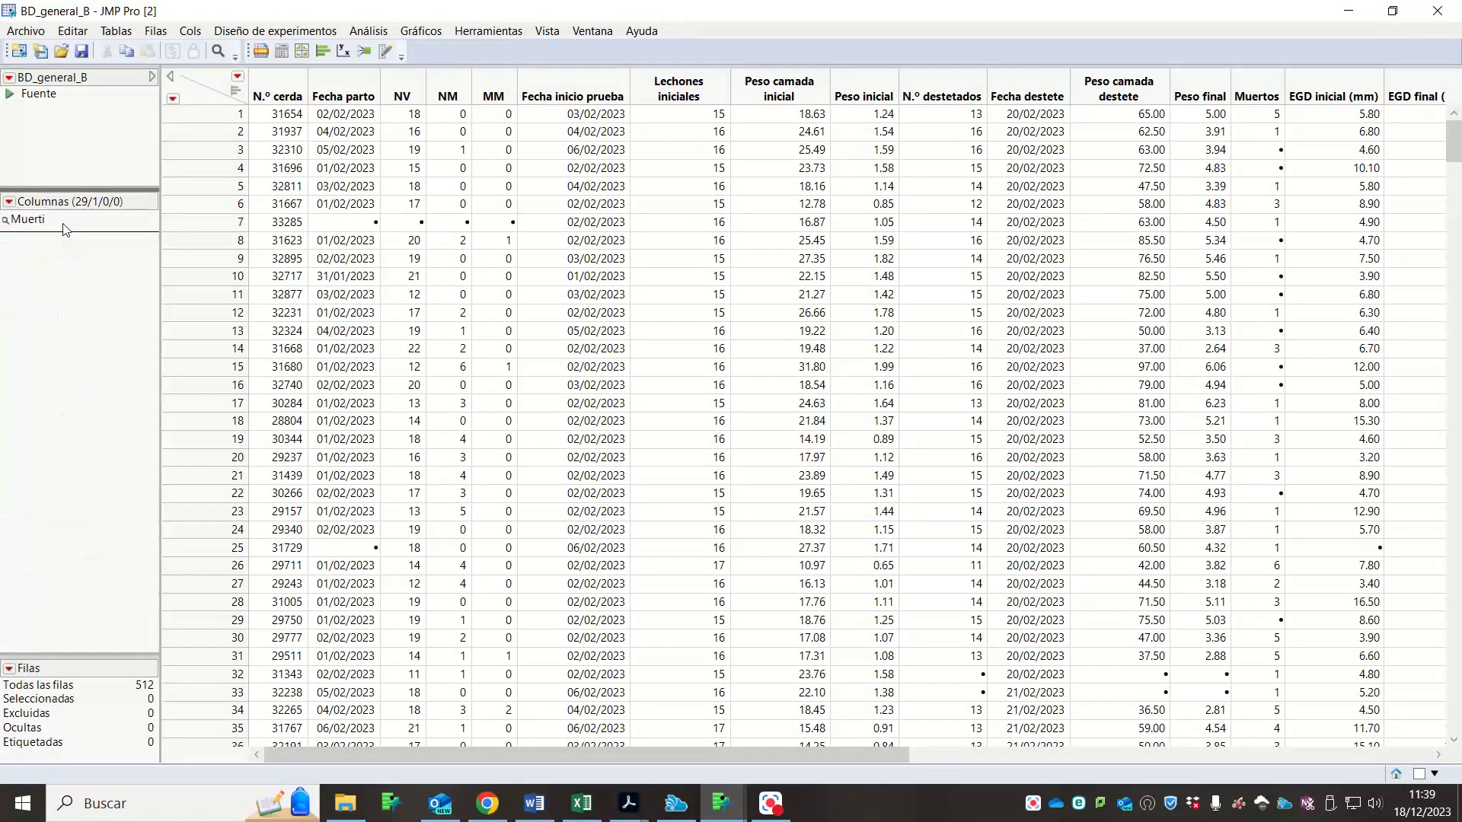
pyautogui.doubleClick(52, 220)
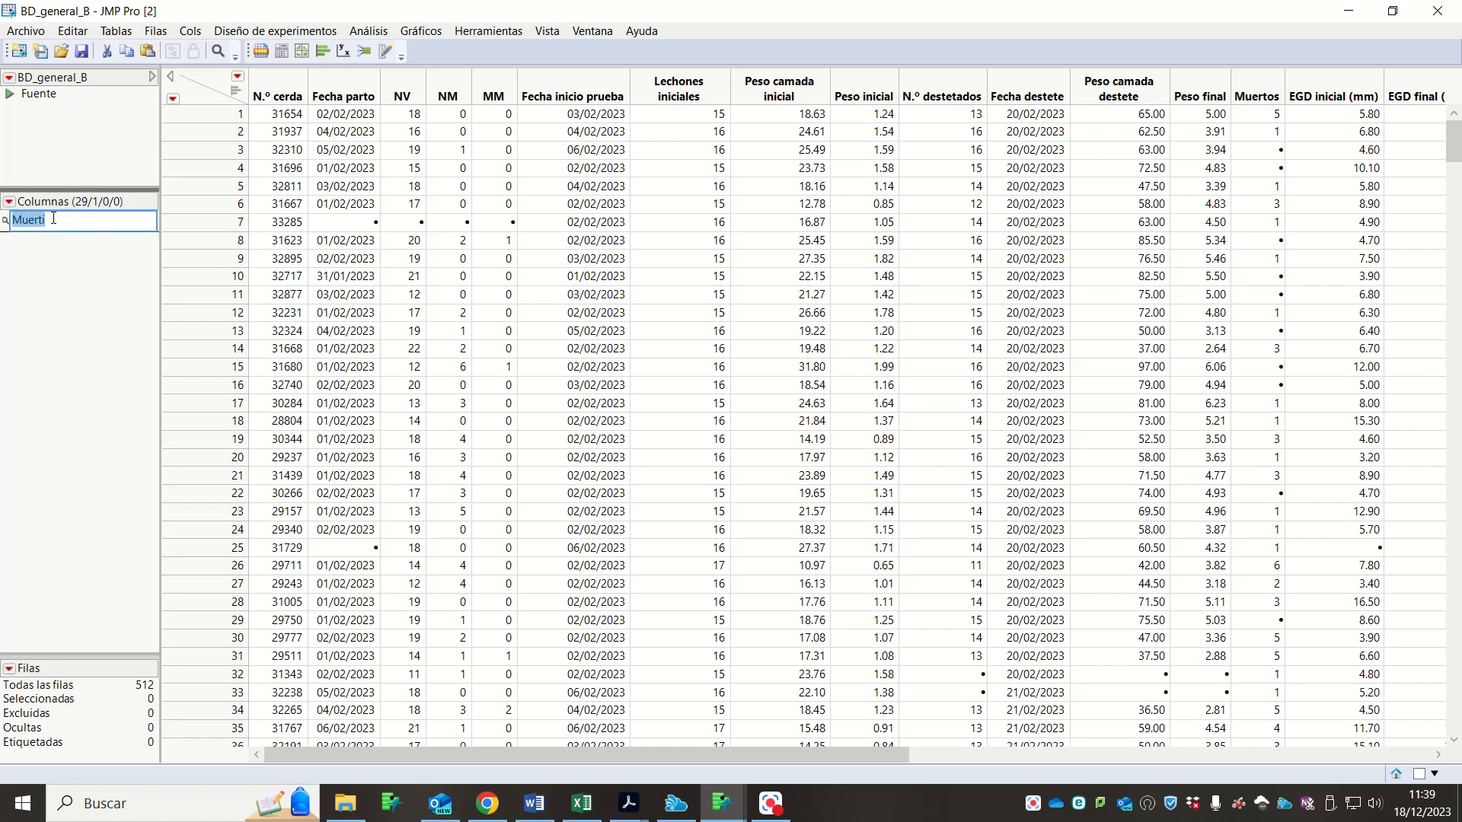
pyautogui.press('BackSpace')
pyautogui.write('Muer')
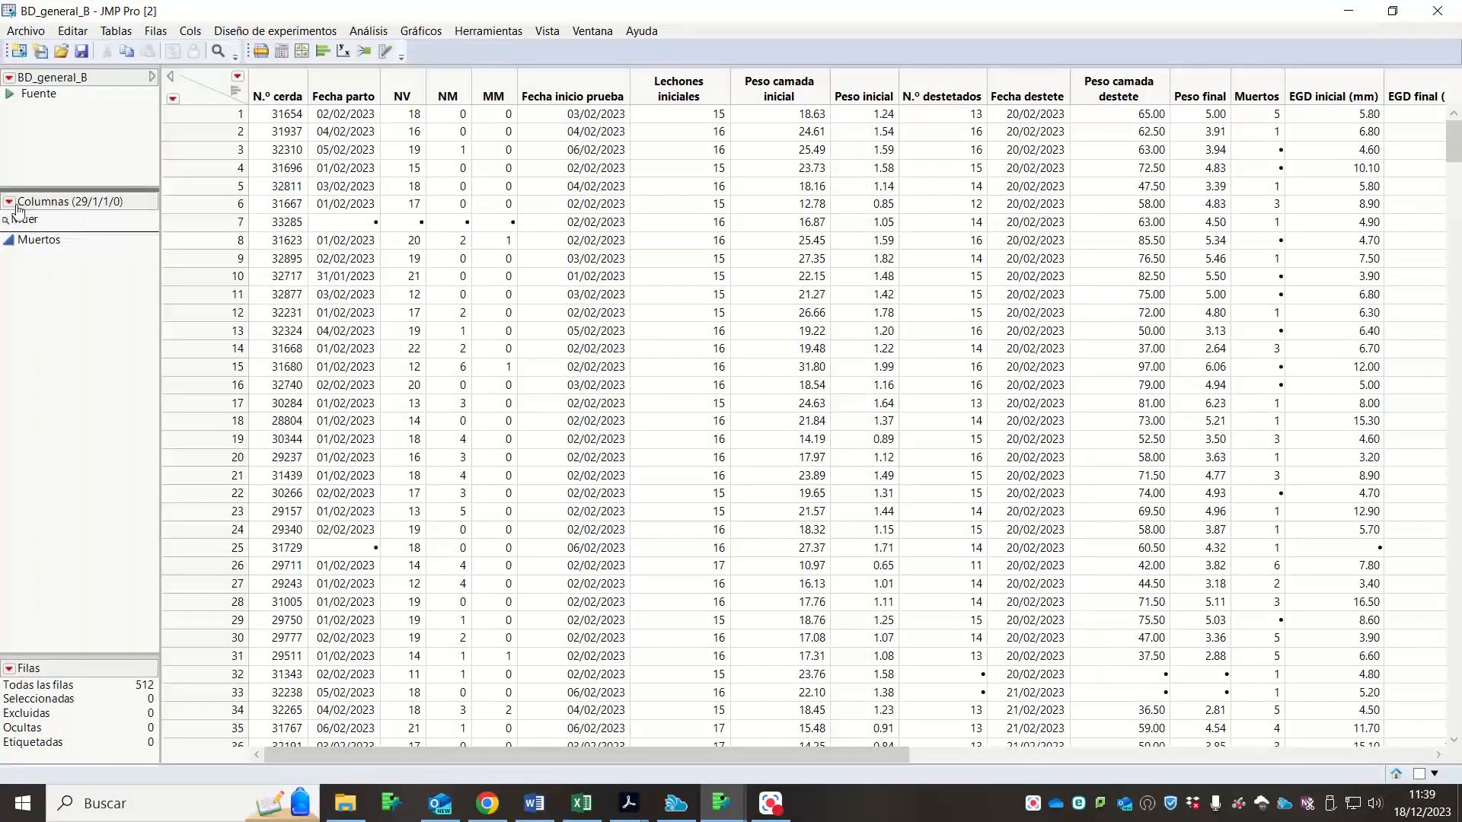
pyautogui.click(45, 245)
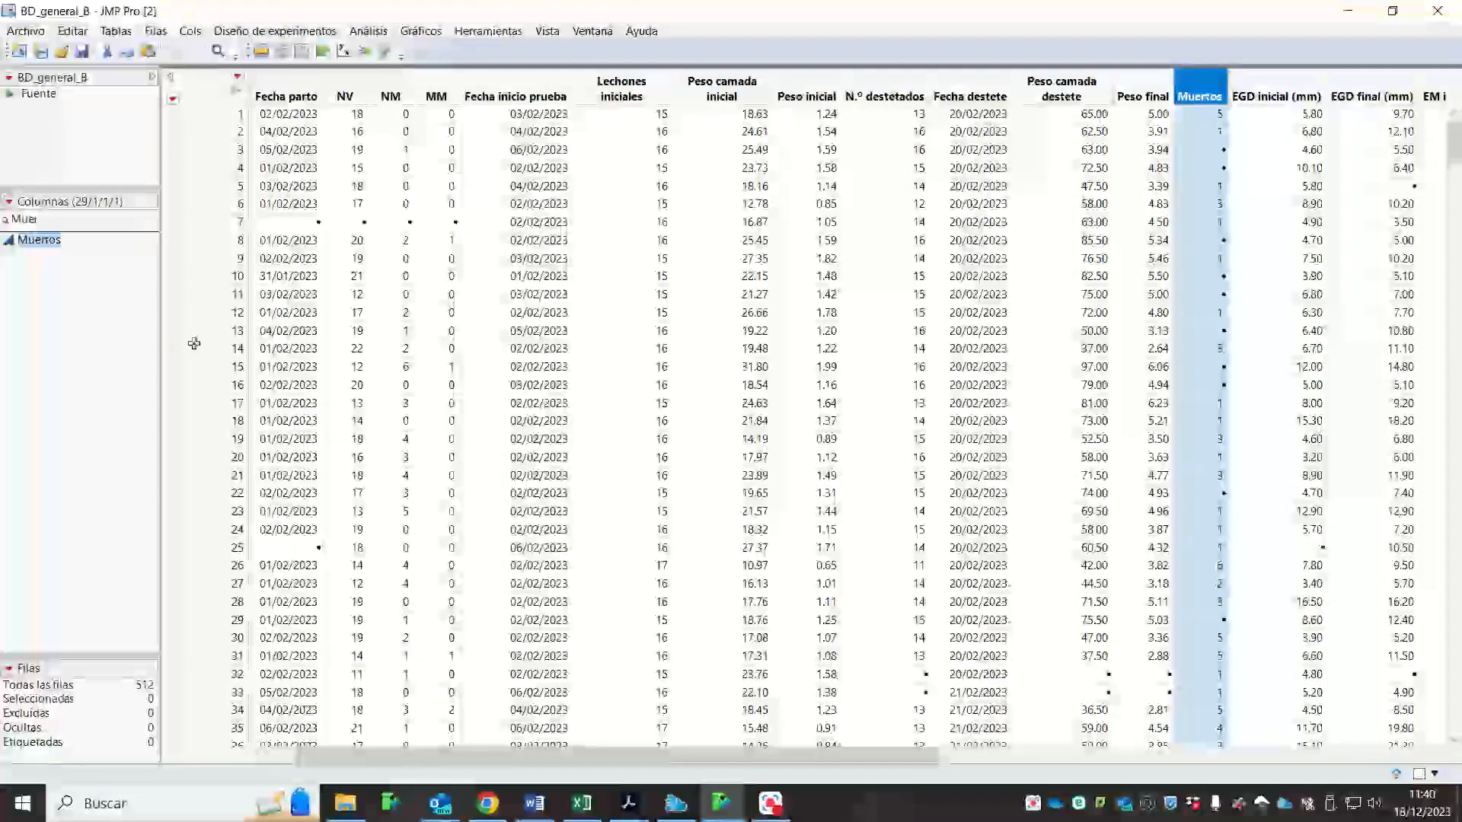
# - Clear the "Muer" filter from the column list of BD_general_B
pyautogui.click(45, 240)
pyautogui.doubleClick(98, 221)
pyautogui.press('BackSpace')
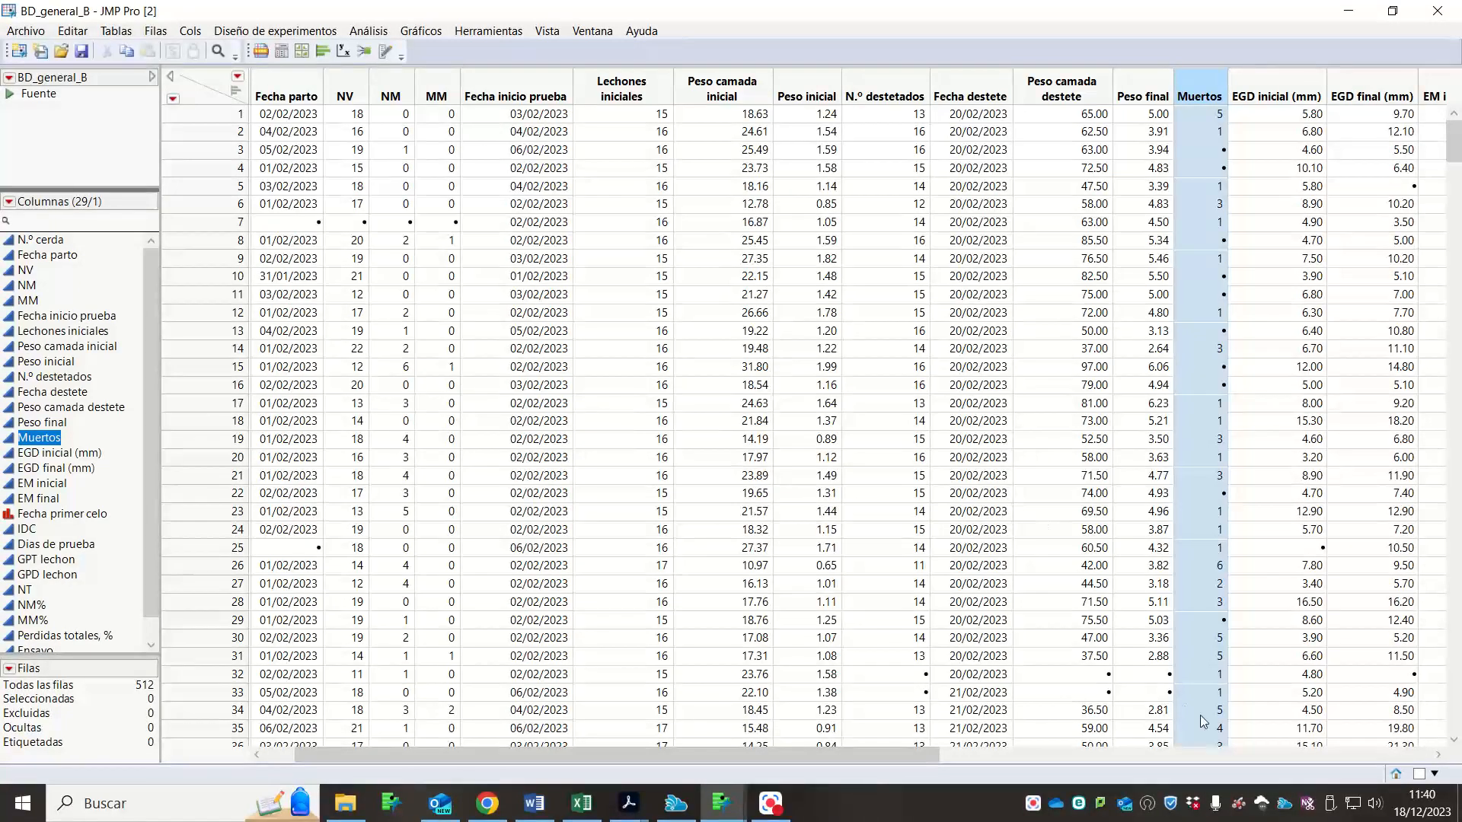
# - Set the Fecha primer celo column's data type to Numérico and its modeling type to Continuo
pyautogui.click(119, 518)
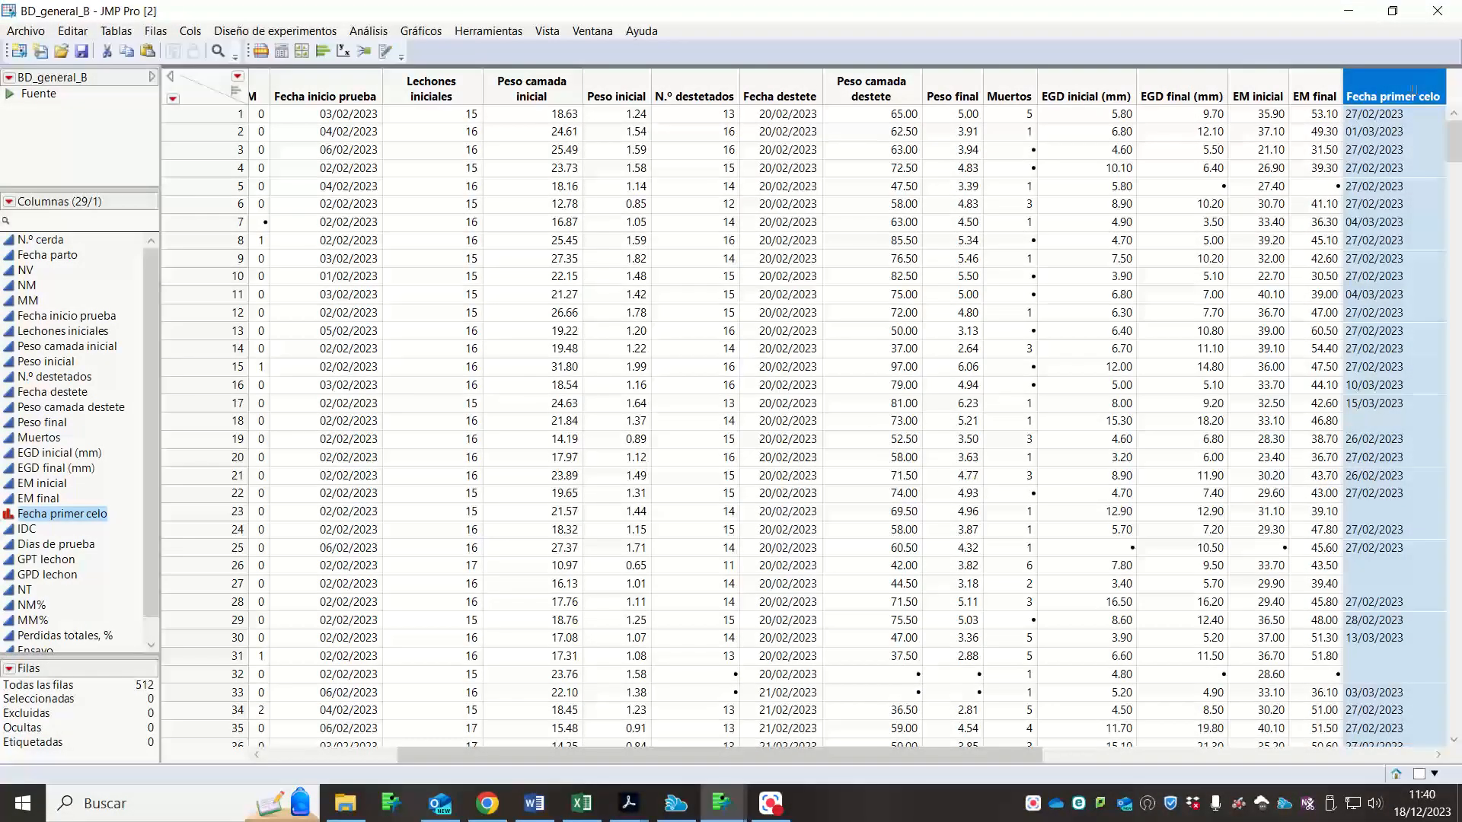
pyautogui.click(188, 32)
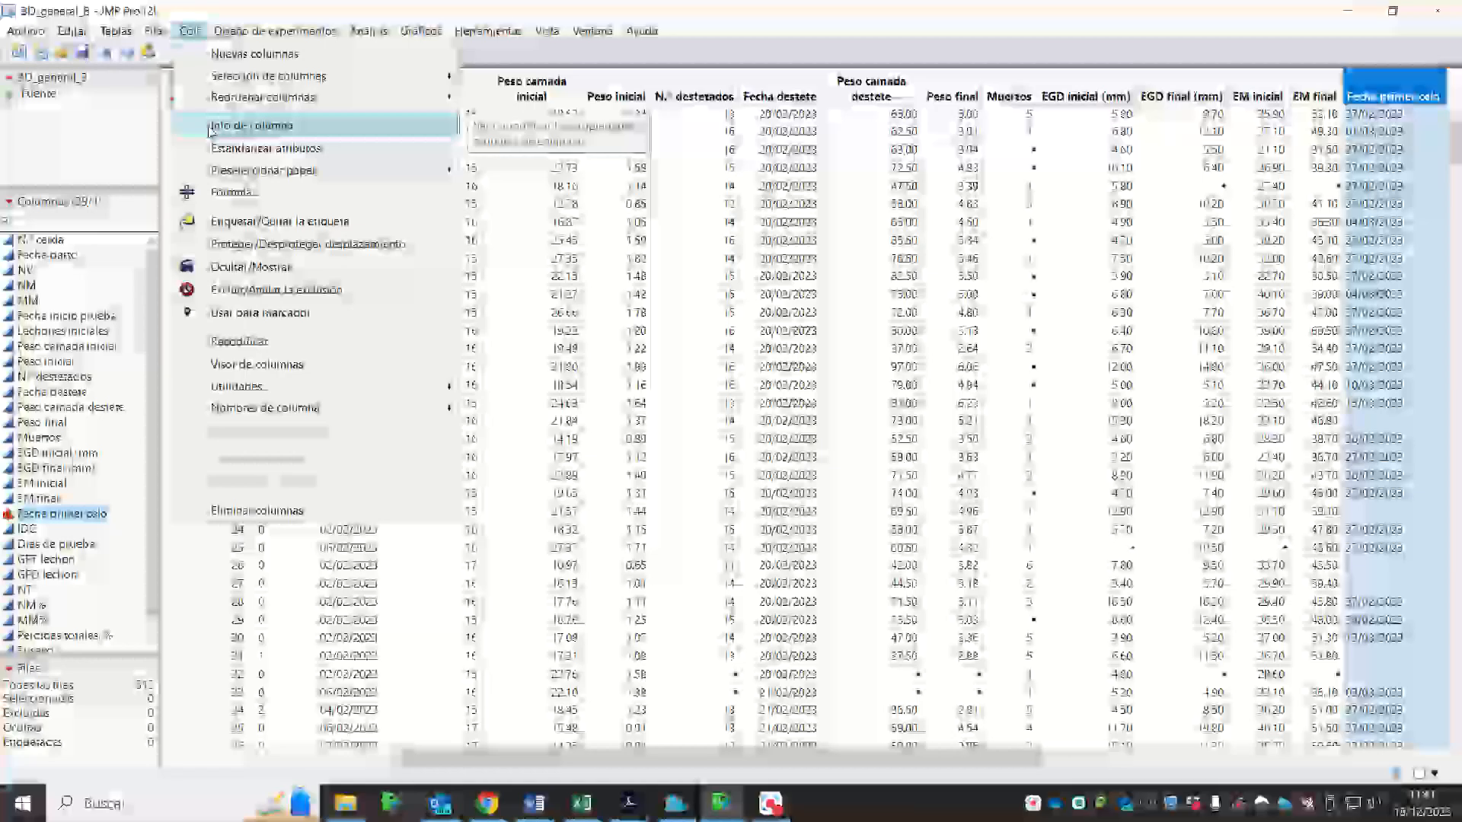
pyautogui.click(210, 127)
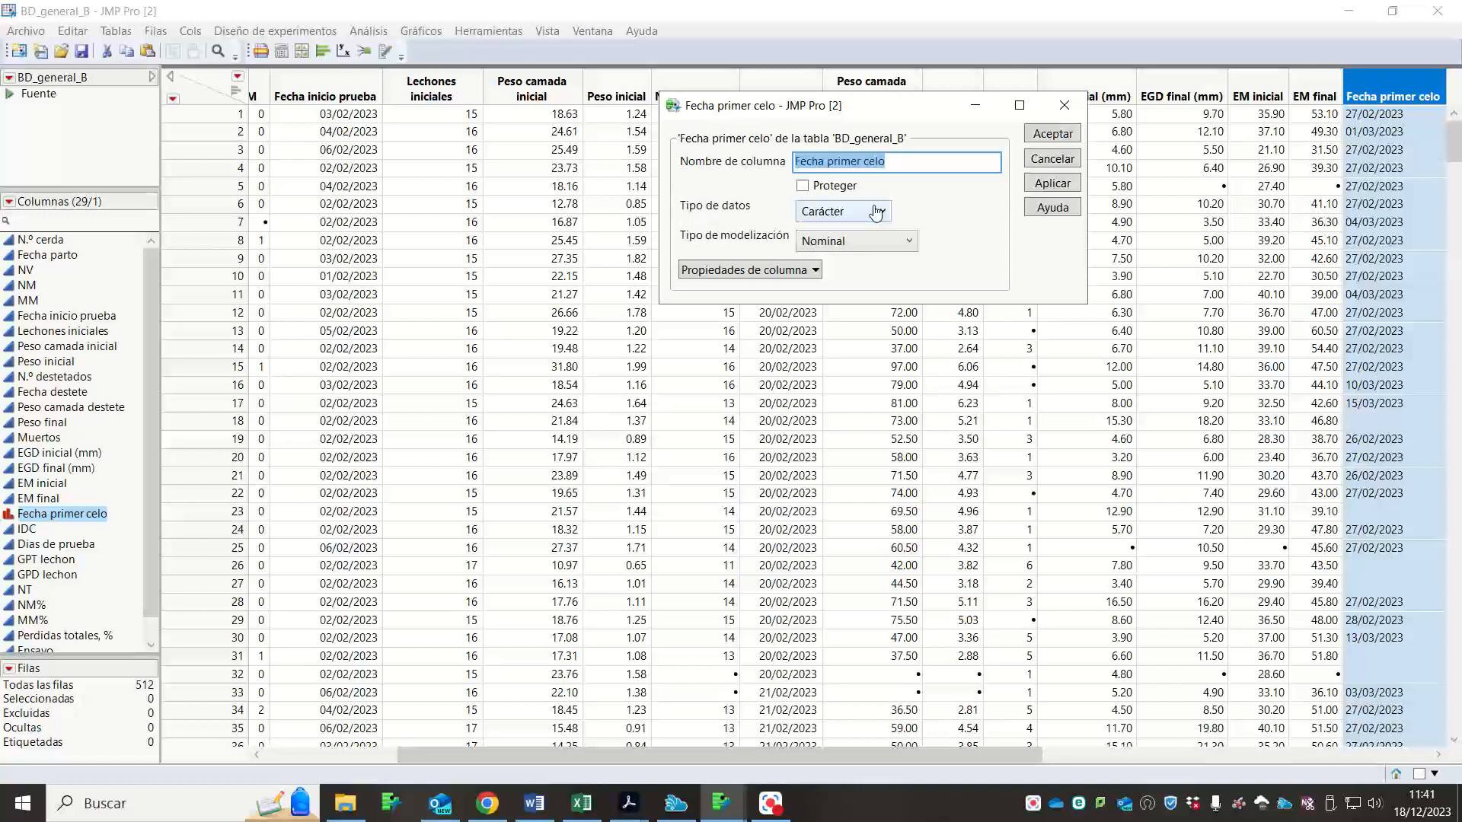
pyautogui.click(877, 213)
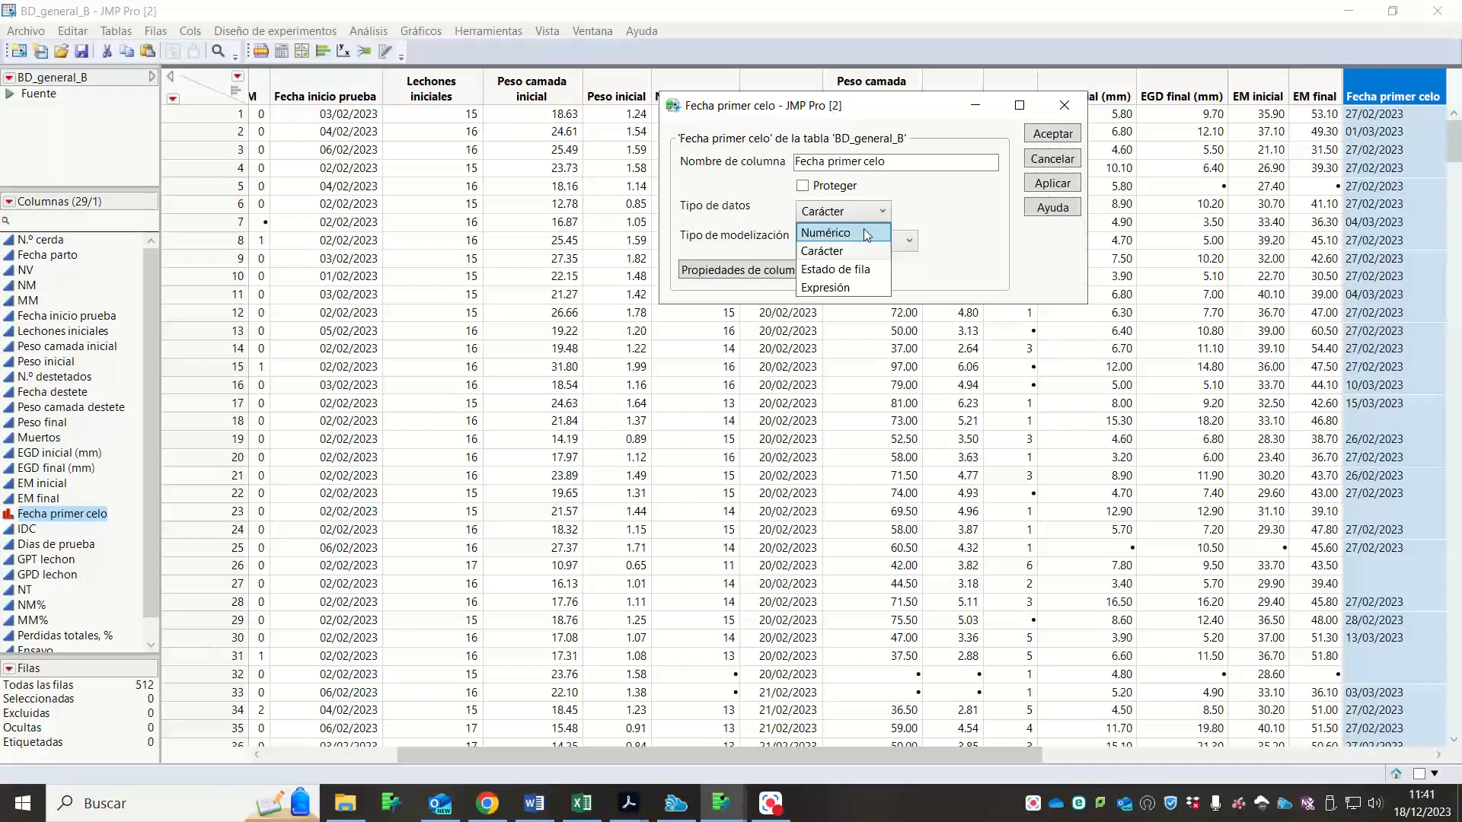
pyautogui.click(866, 230)
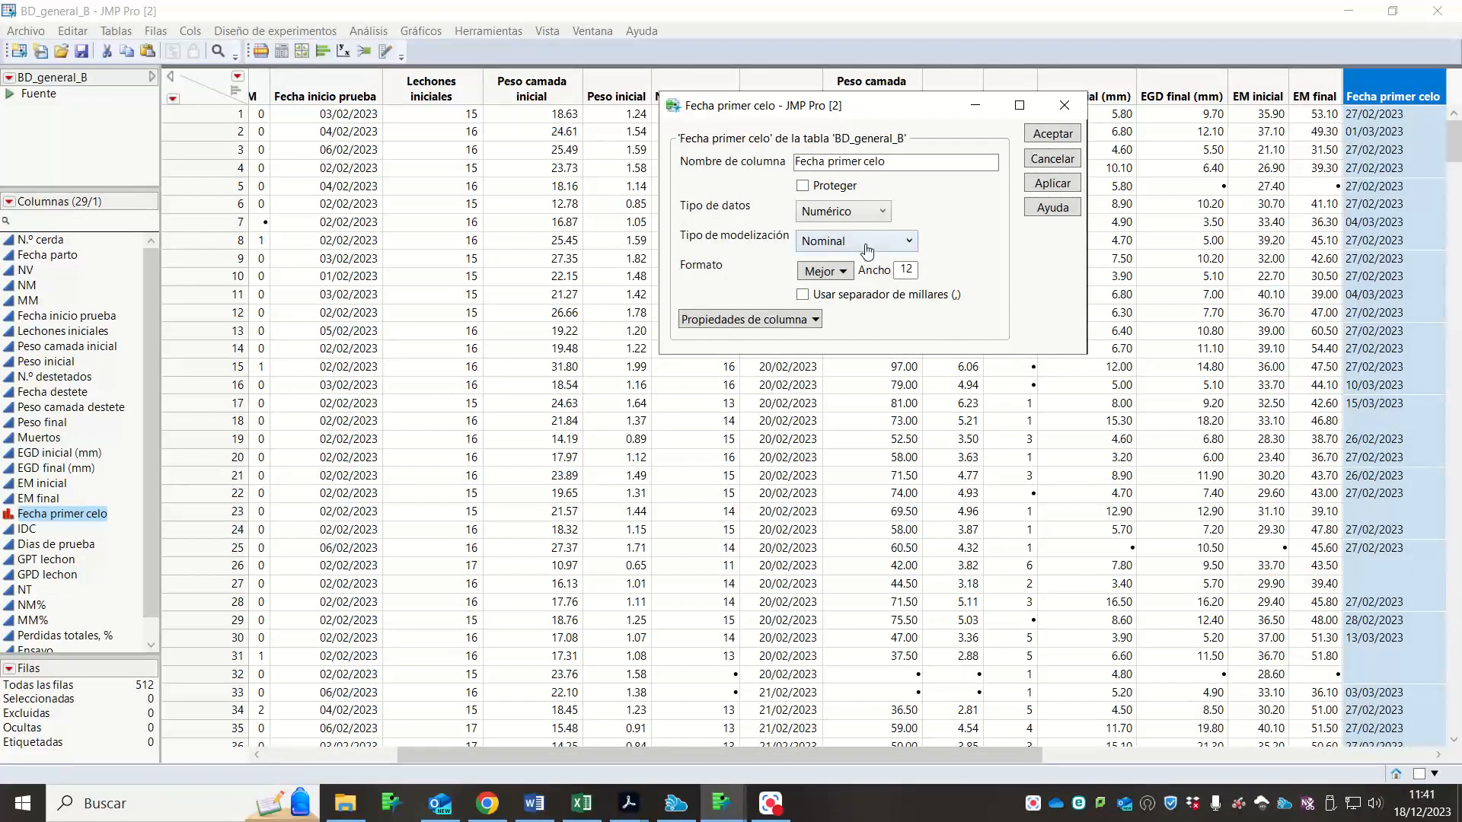
pyautogui.click(864, 242)
pyautogui.click(862, 261)
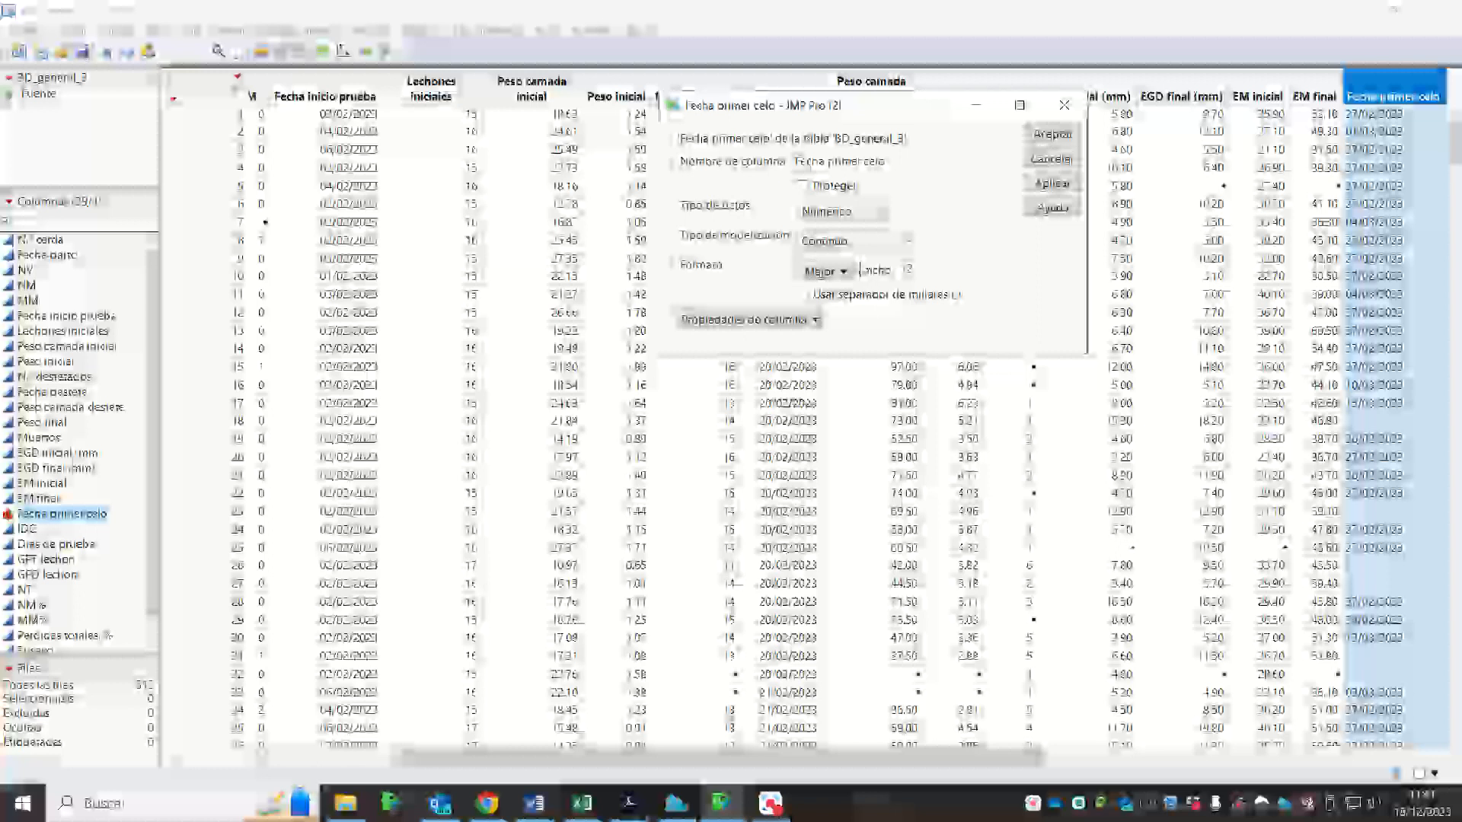
# - Give the Fecha primer celo column the d/m/a date format and accept the column changes
pyautogui.click(847, 270)
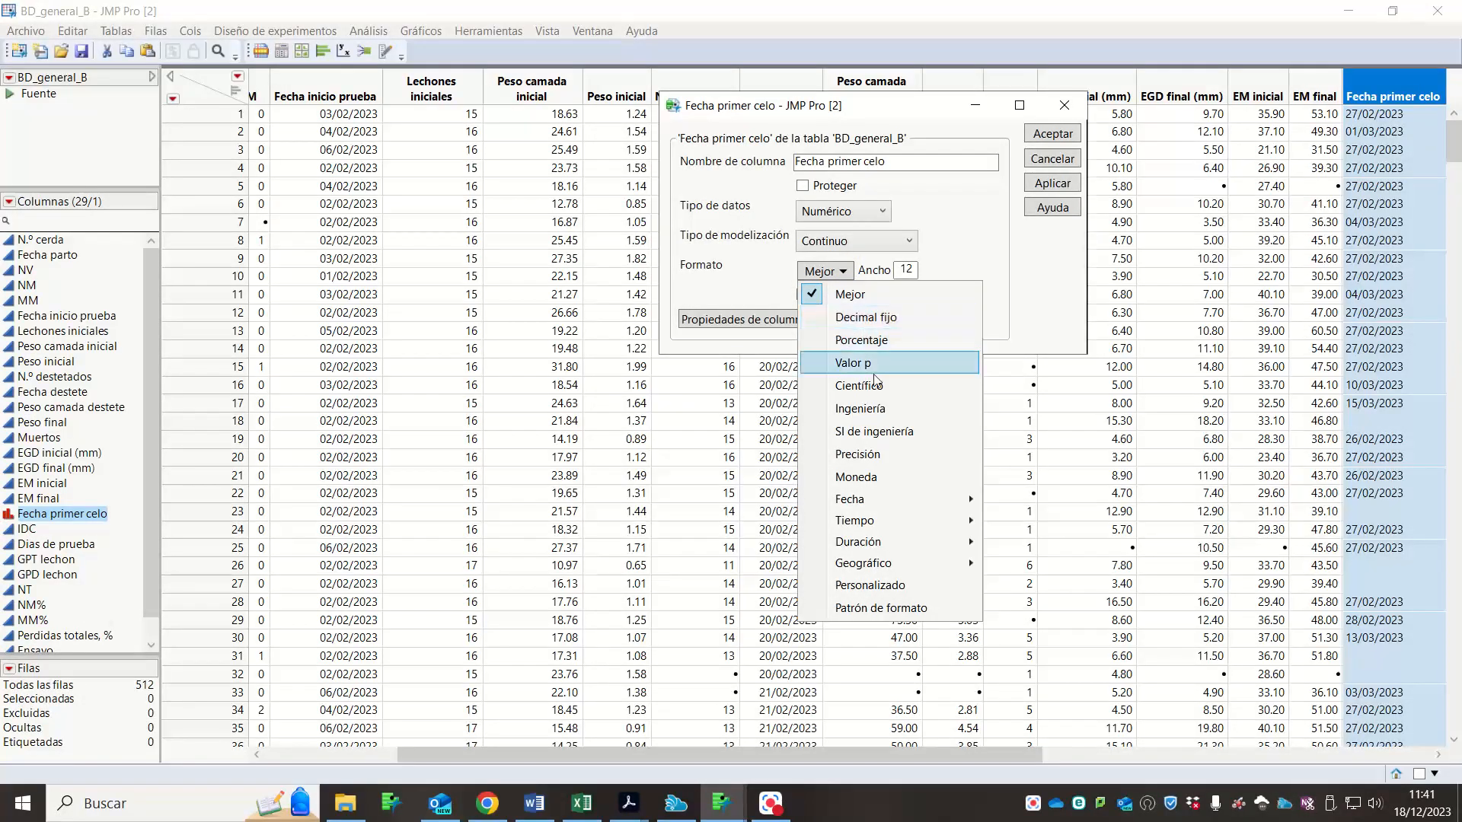
pyautogui.moveTo(892, 497)
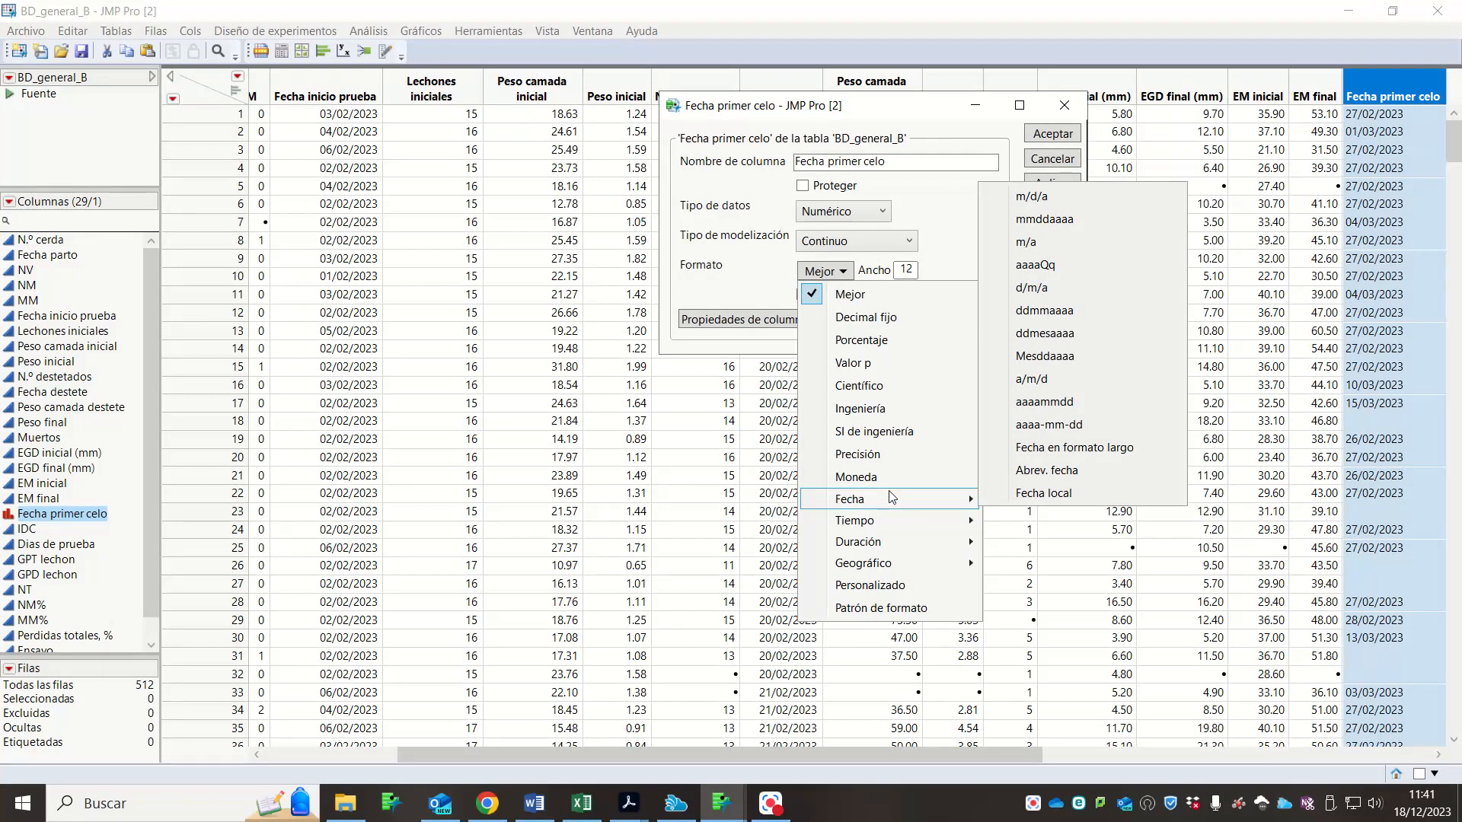
pyautogui.click(1089, 293)
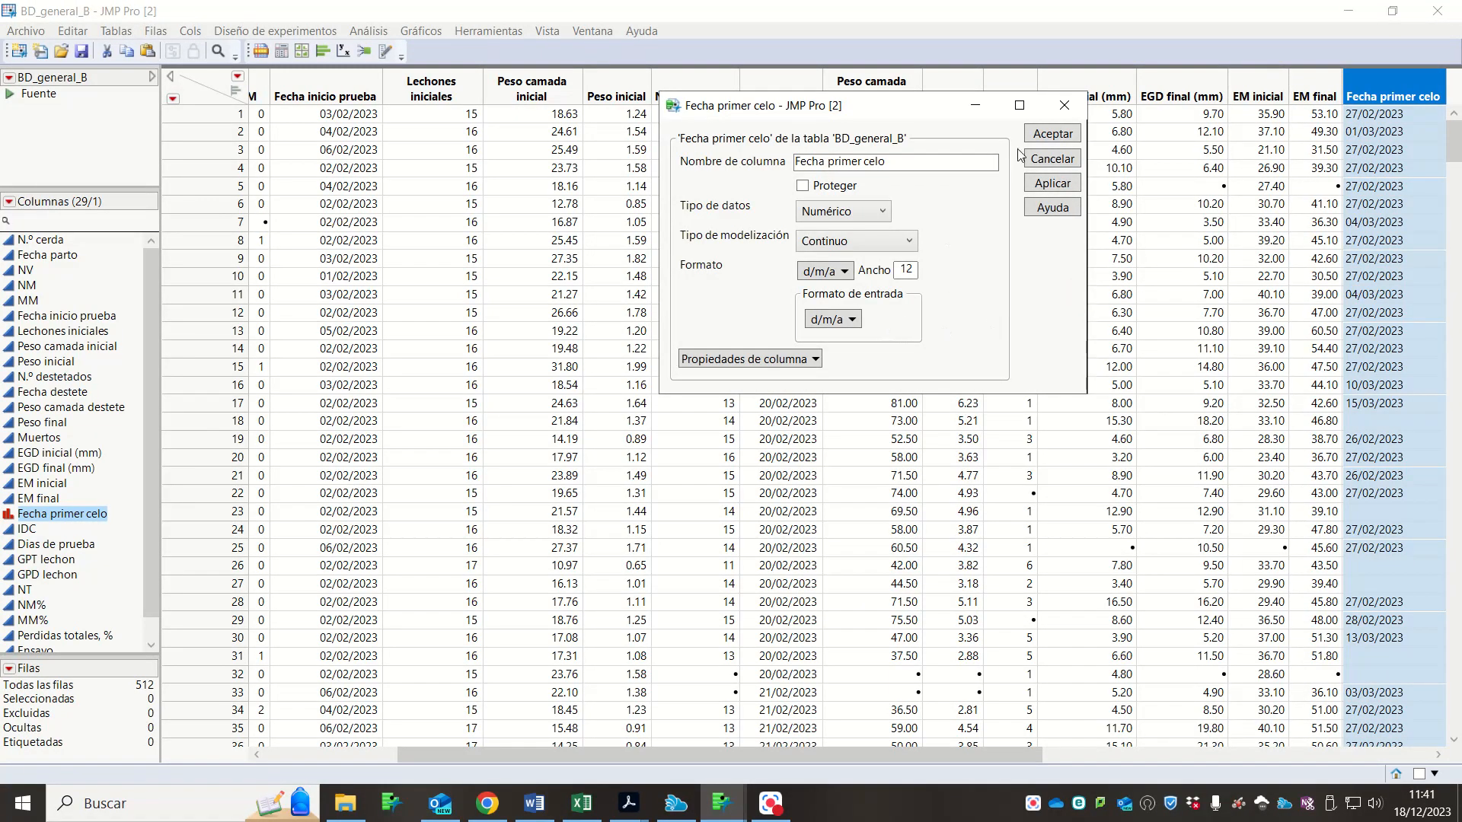
pyautogui.click(1037, 134)
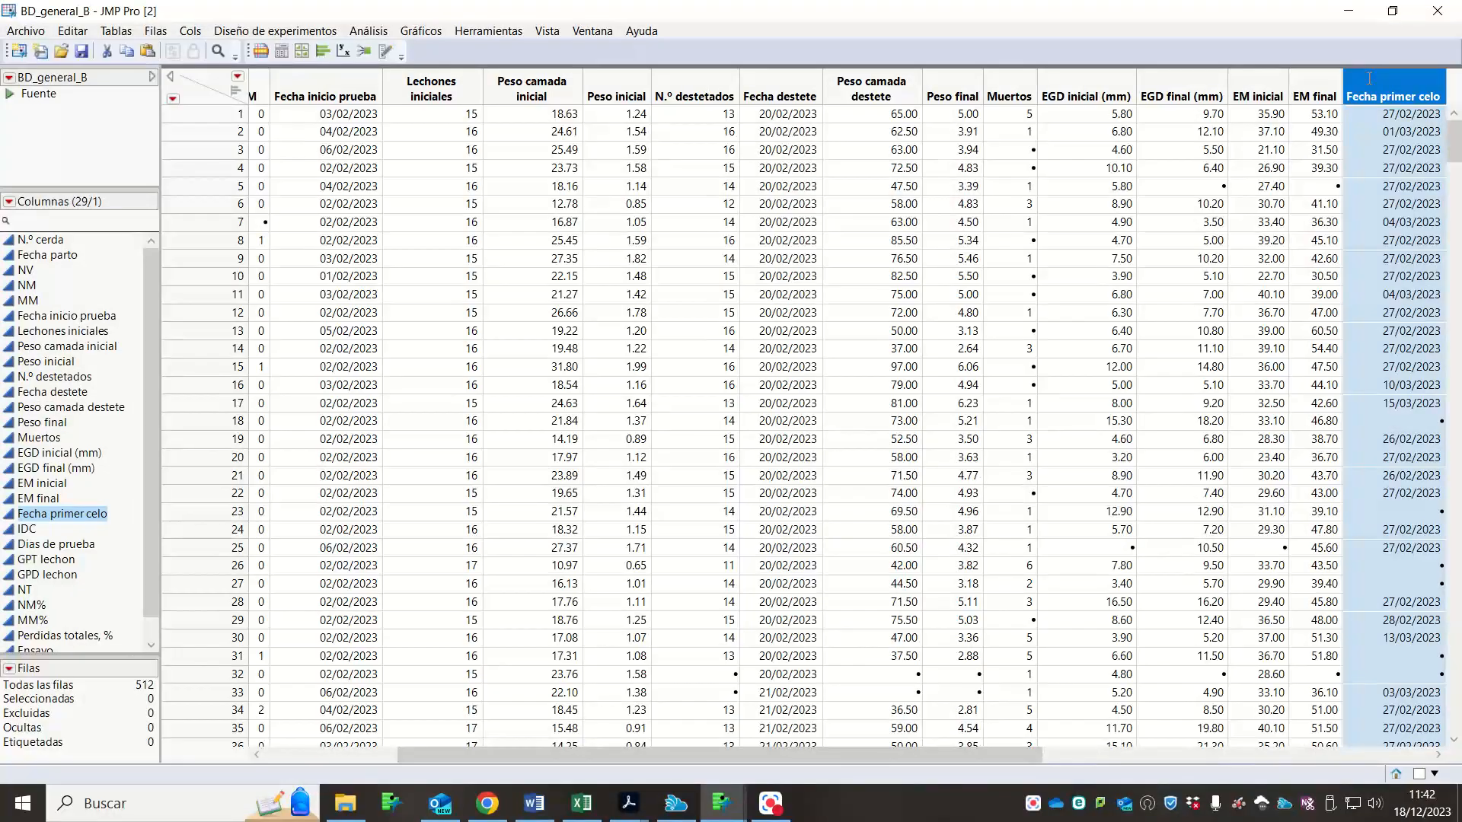
# - Reopen the column information of Fecha primer celo and apply the m/d/a date format
pyautogui.click(191, 30)
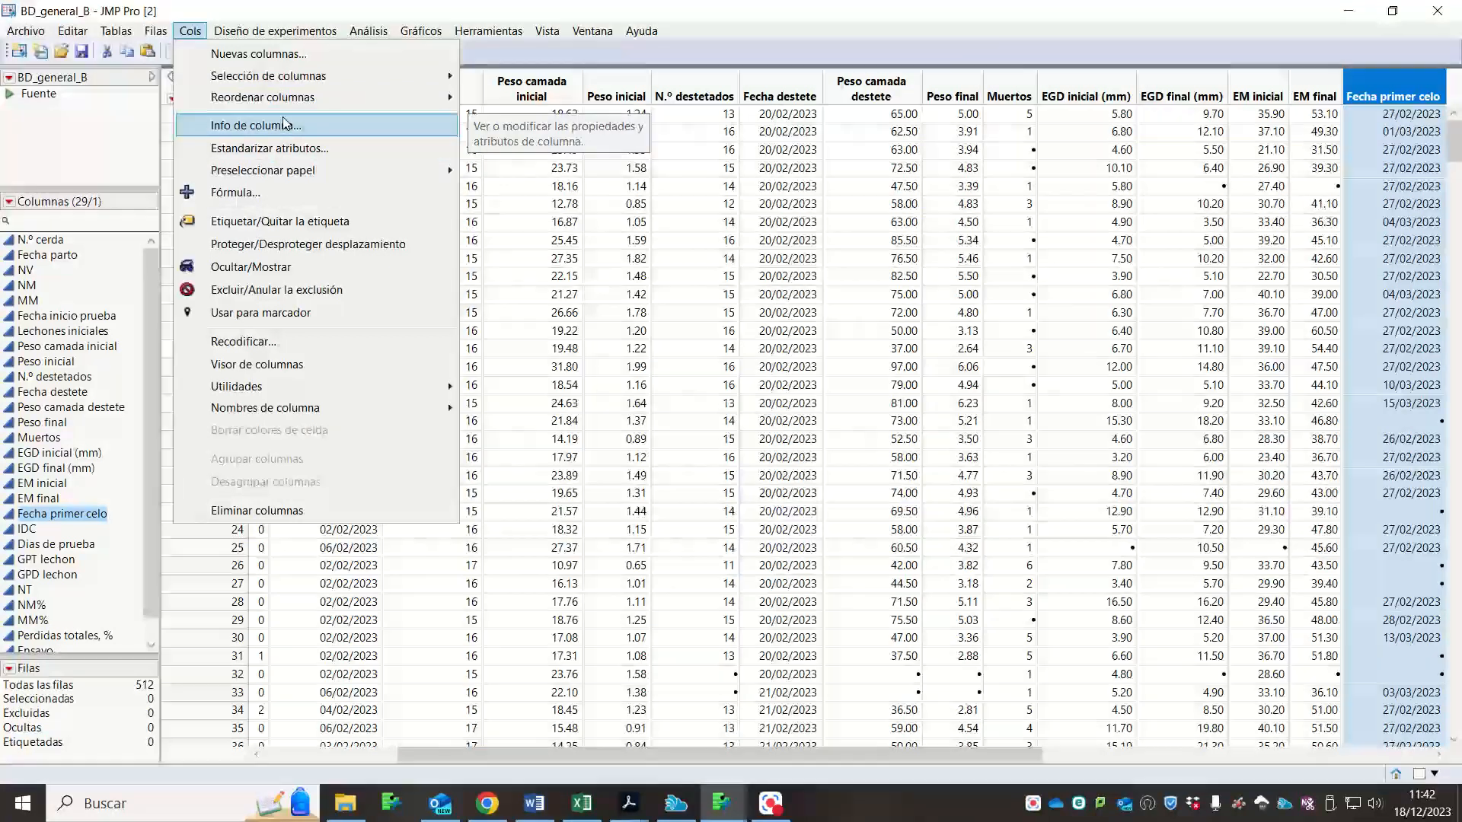
pyautogui.press('Escape')
pyautogui.rightClick(1372, 75)
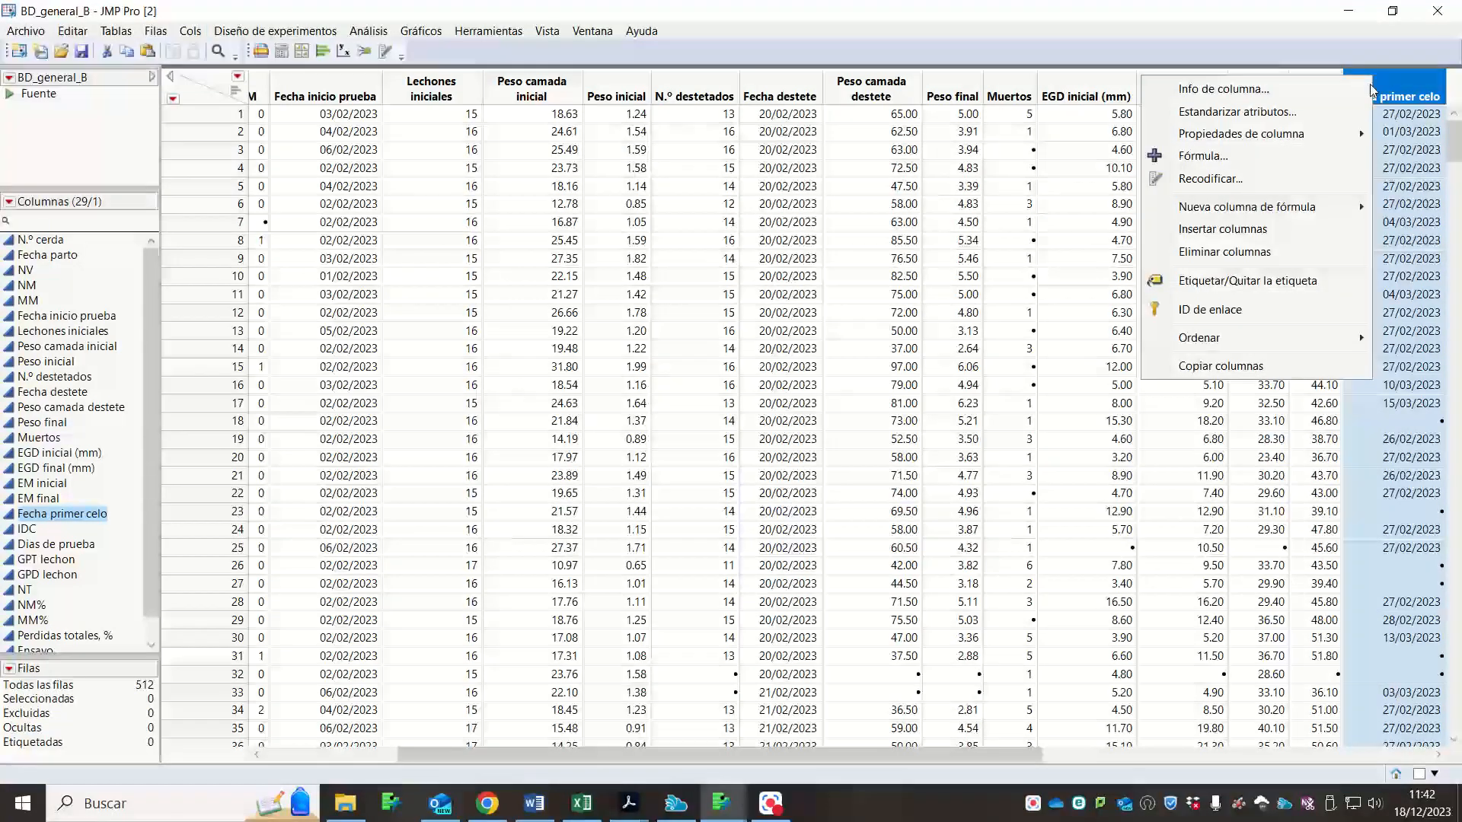
pyautogui.click(1280, 99)
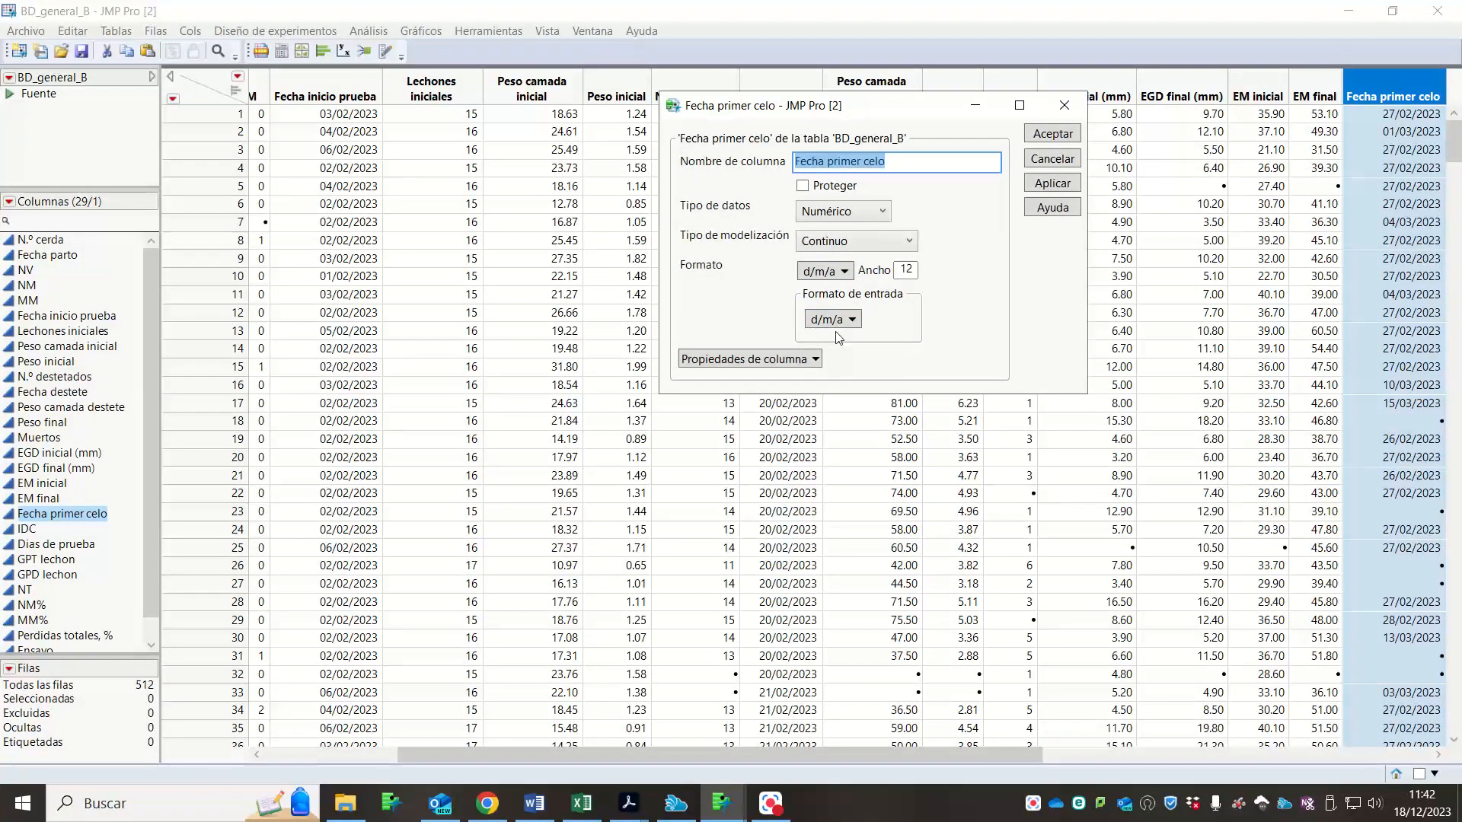
pyautogui.click(845, 271)
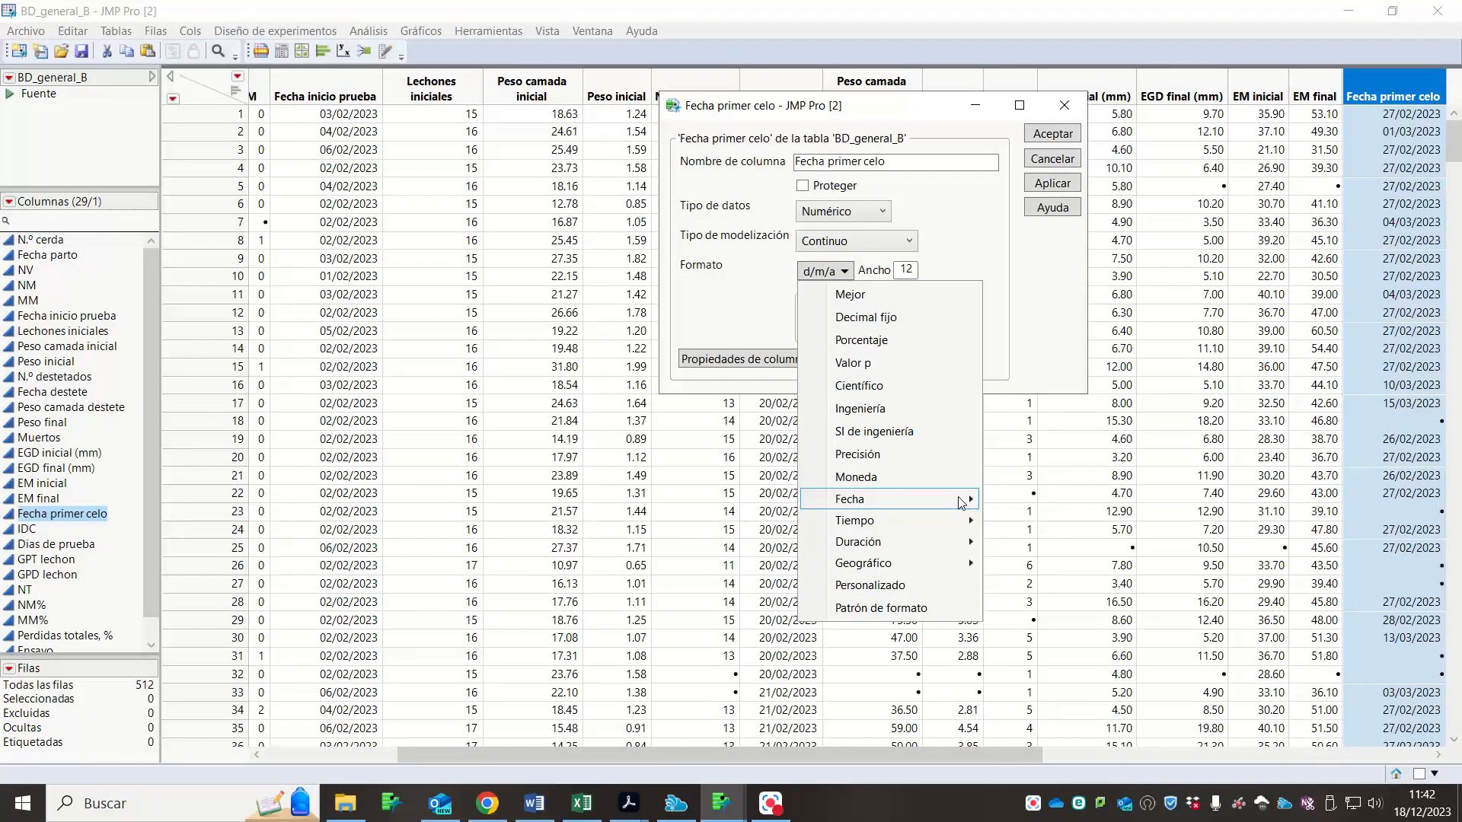
pyautogui.moveTo(962, 502)
pyautogui.click(1092, 202)
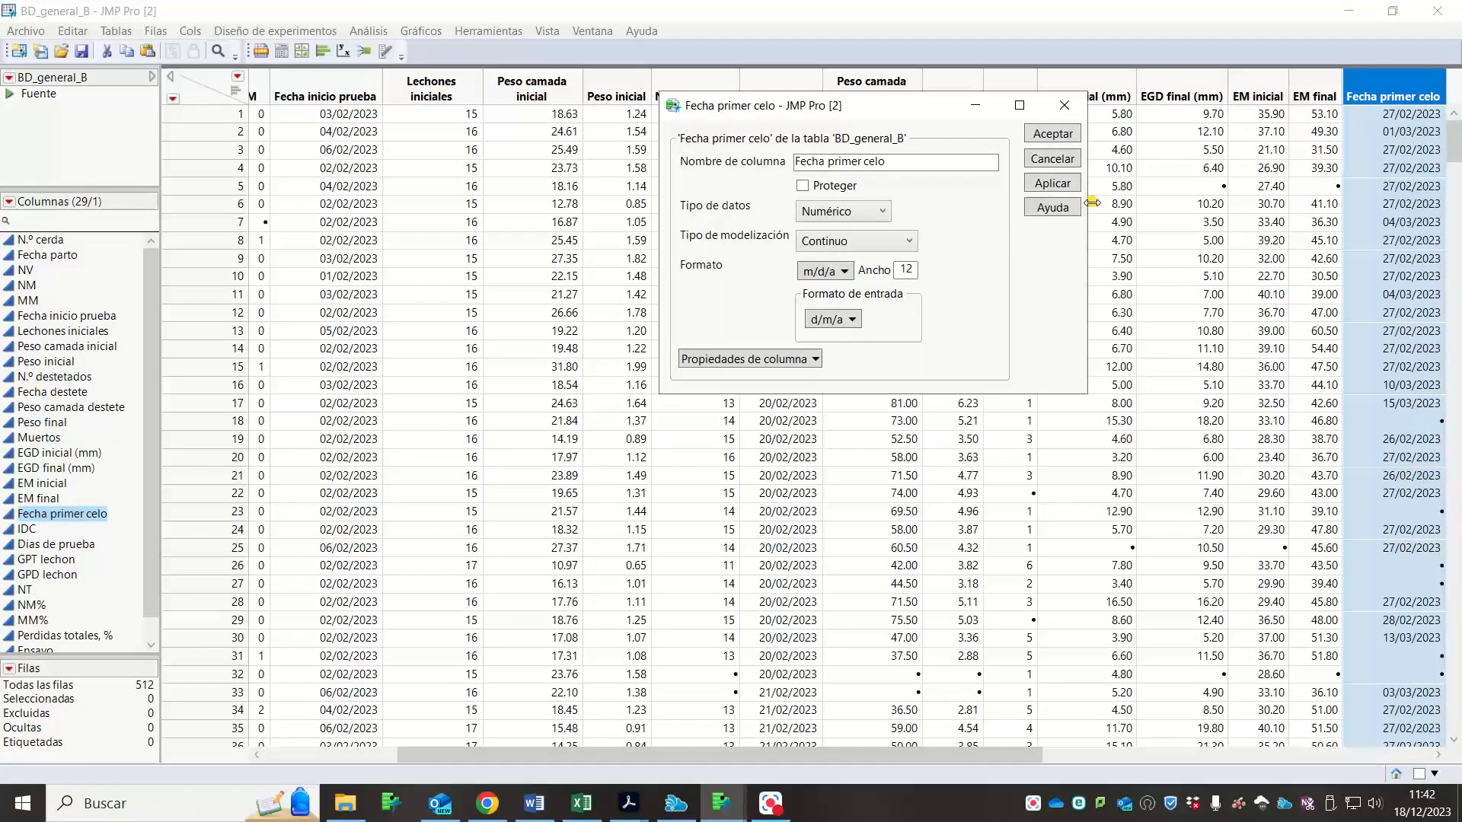
pyautogui.click(1054, 184)
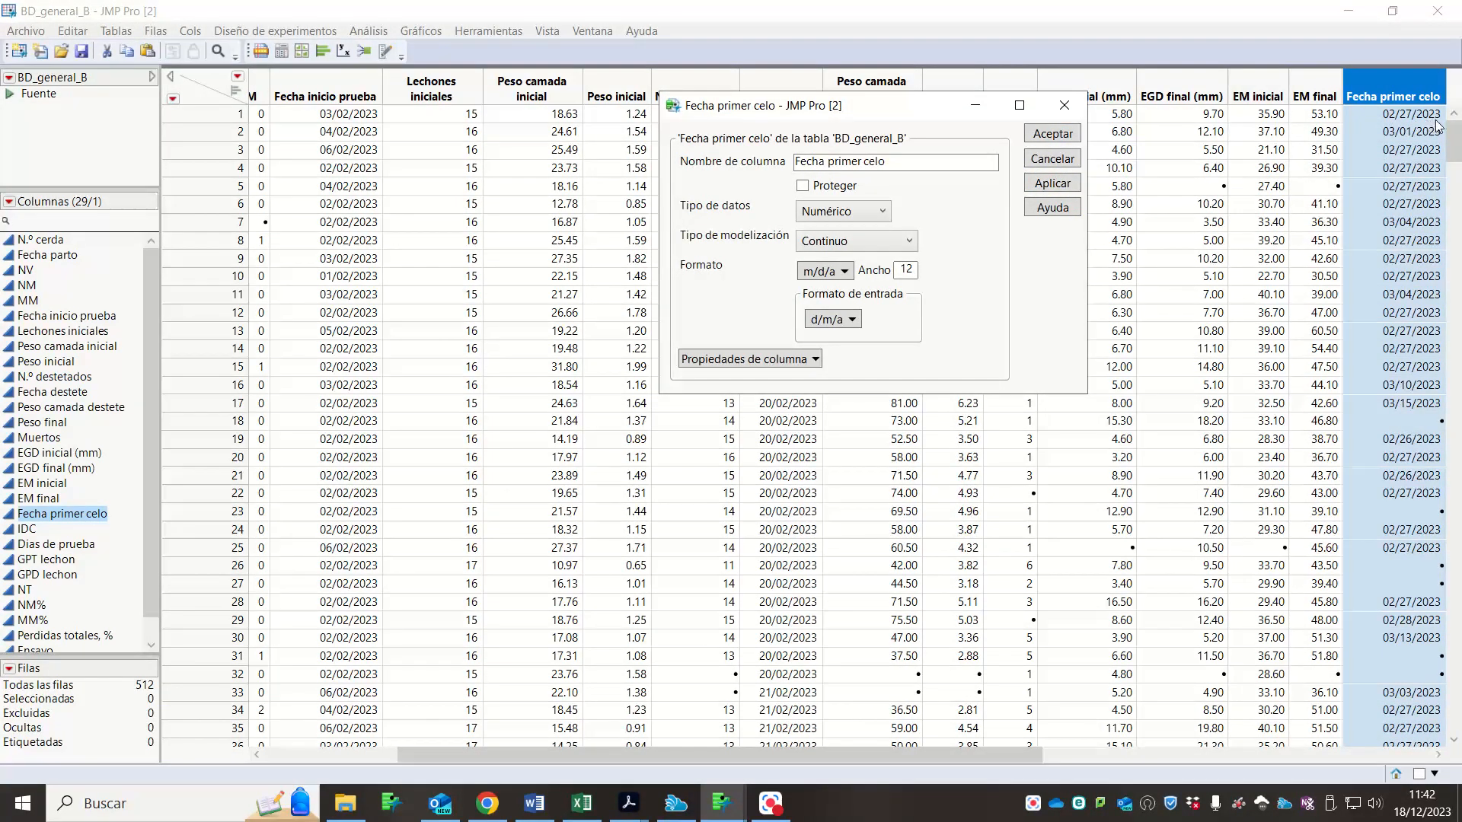
# - Apply the m/a date format to the Fecha primer celo column
pyautogui.click(847, 276)
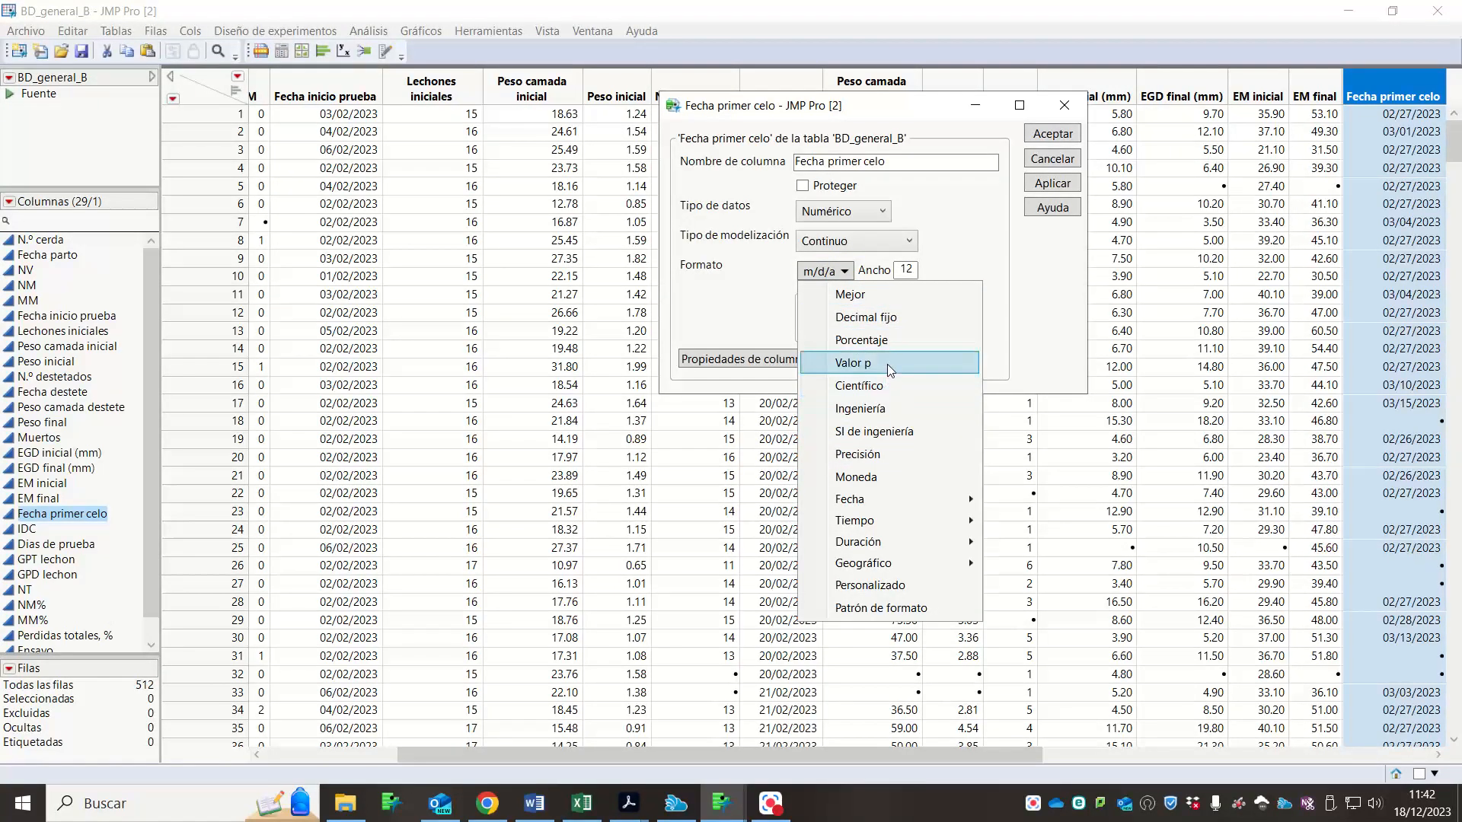
pyautogui.moveTo(875, 501)
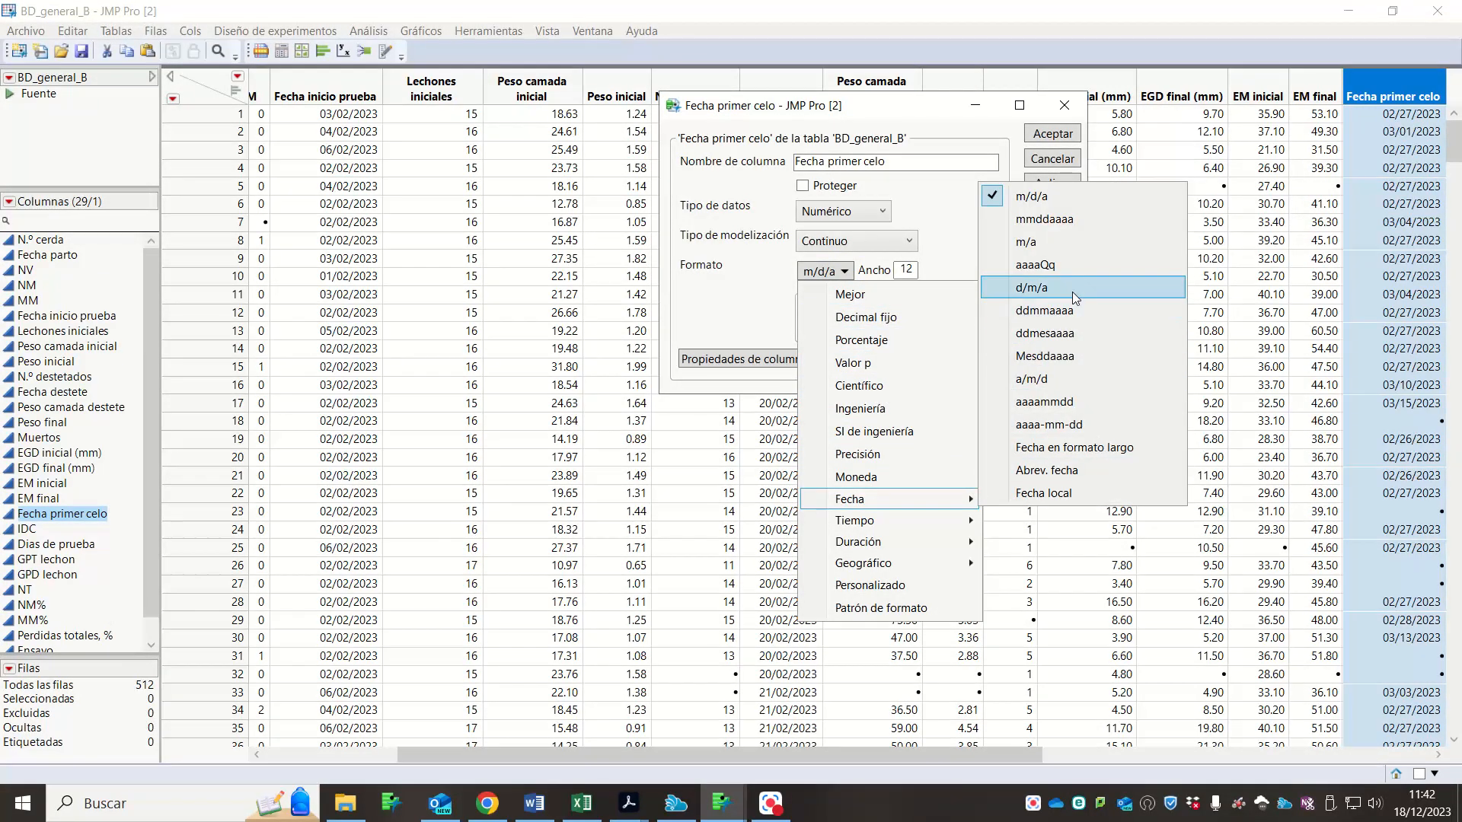
pyautogui.click(1077, 242)
pyautogui.click(1052, 183)
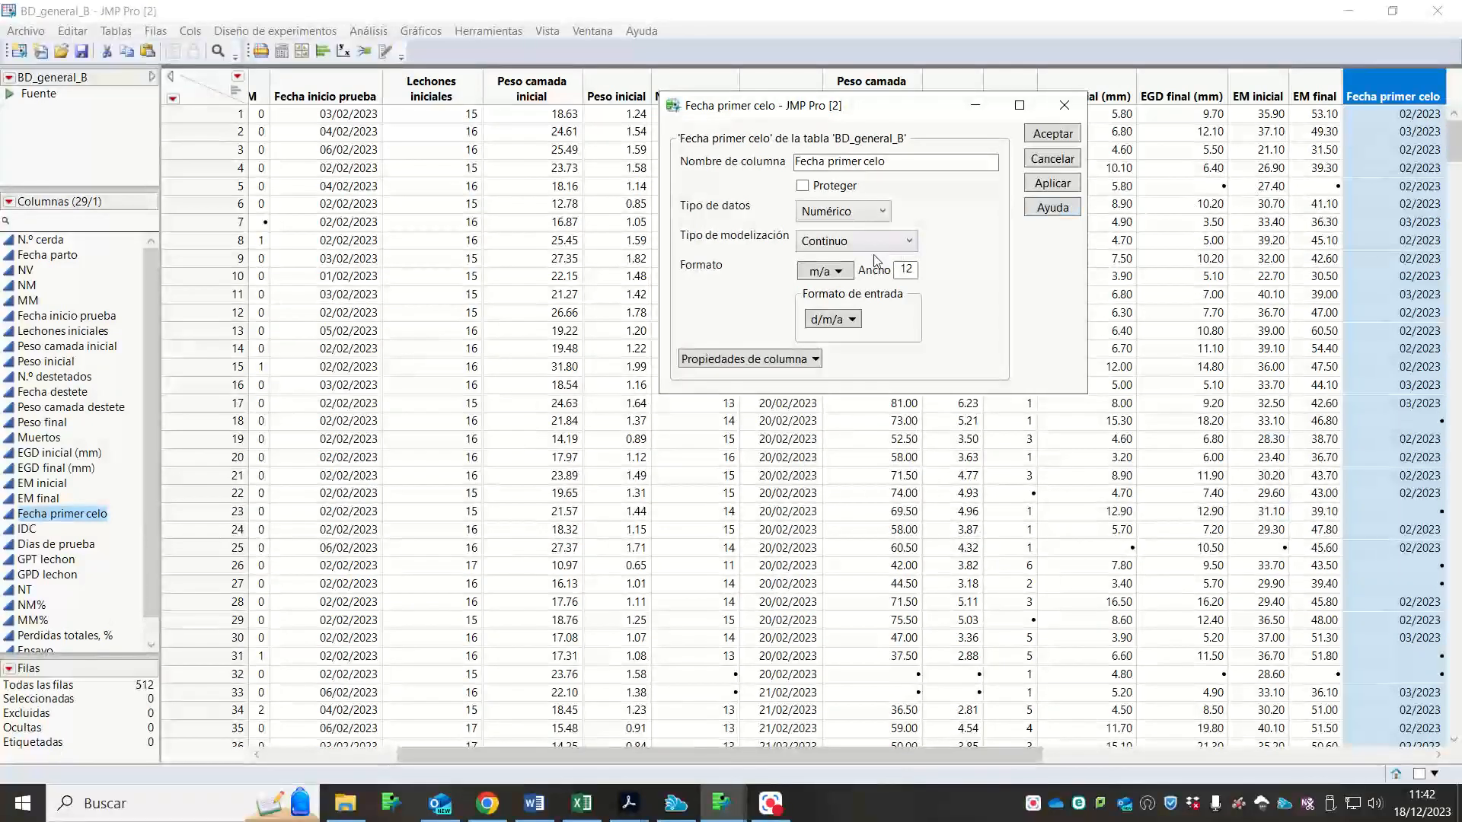
# - Apply the aaaammdd date format to the Fecha primer celo column
pyautogui.click(848, 274)
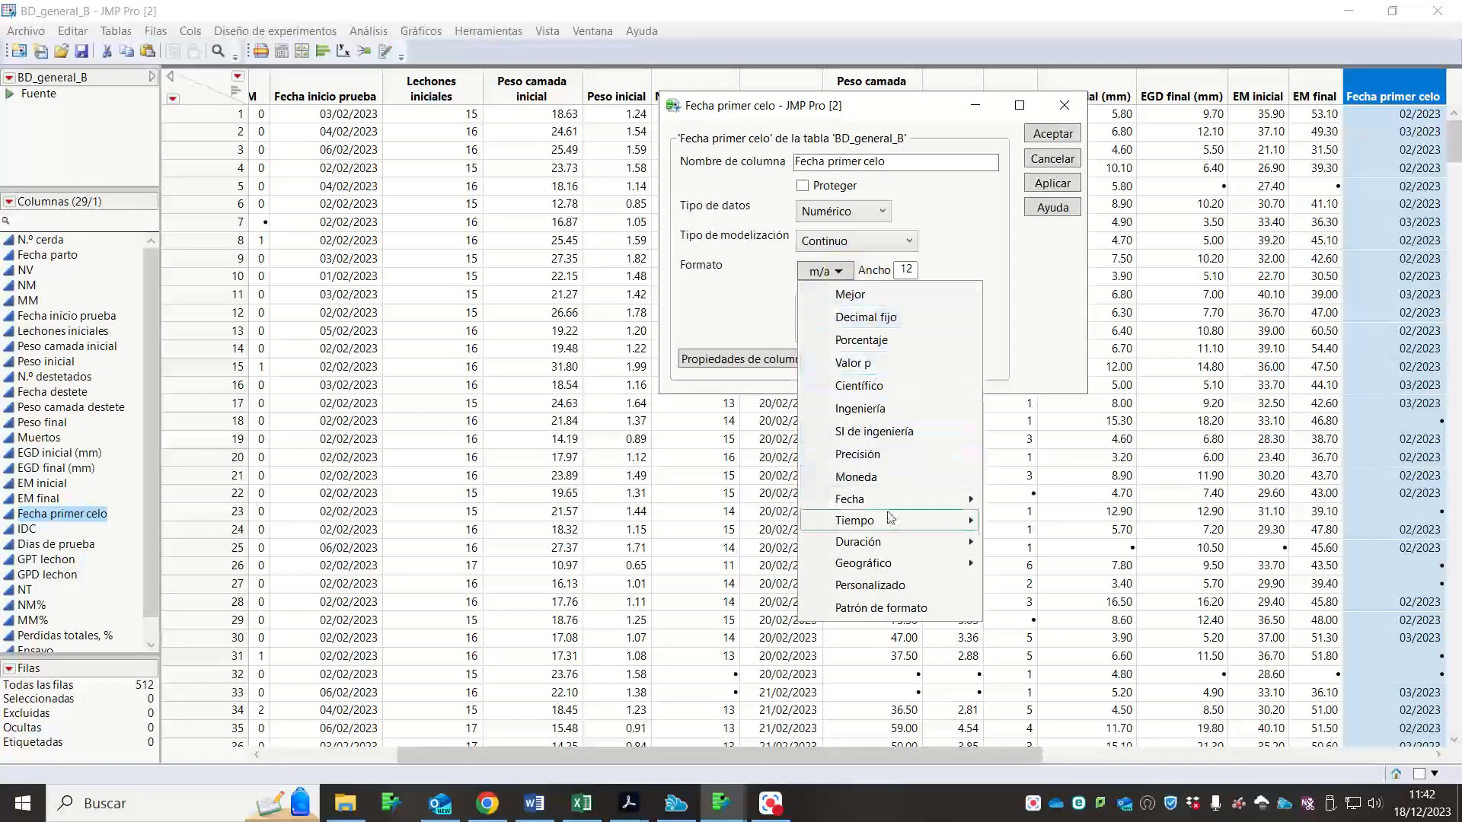
pyautogui.moveTo(883, 500)
pyautogui.click(1055, 402)
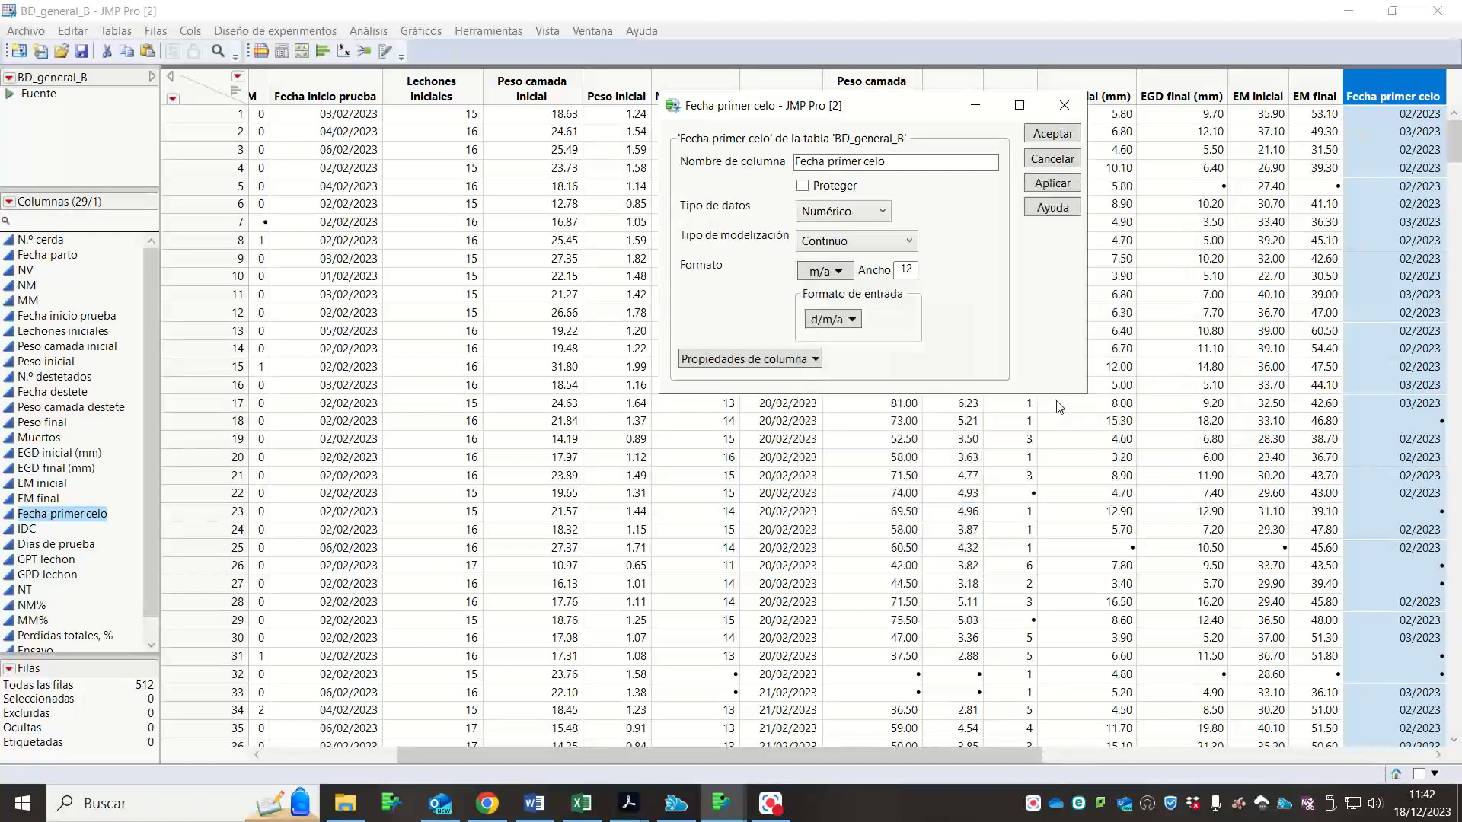
pyautogui.click(1051, 183)
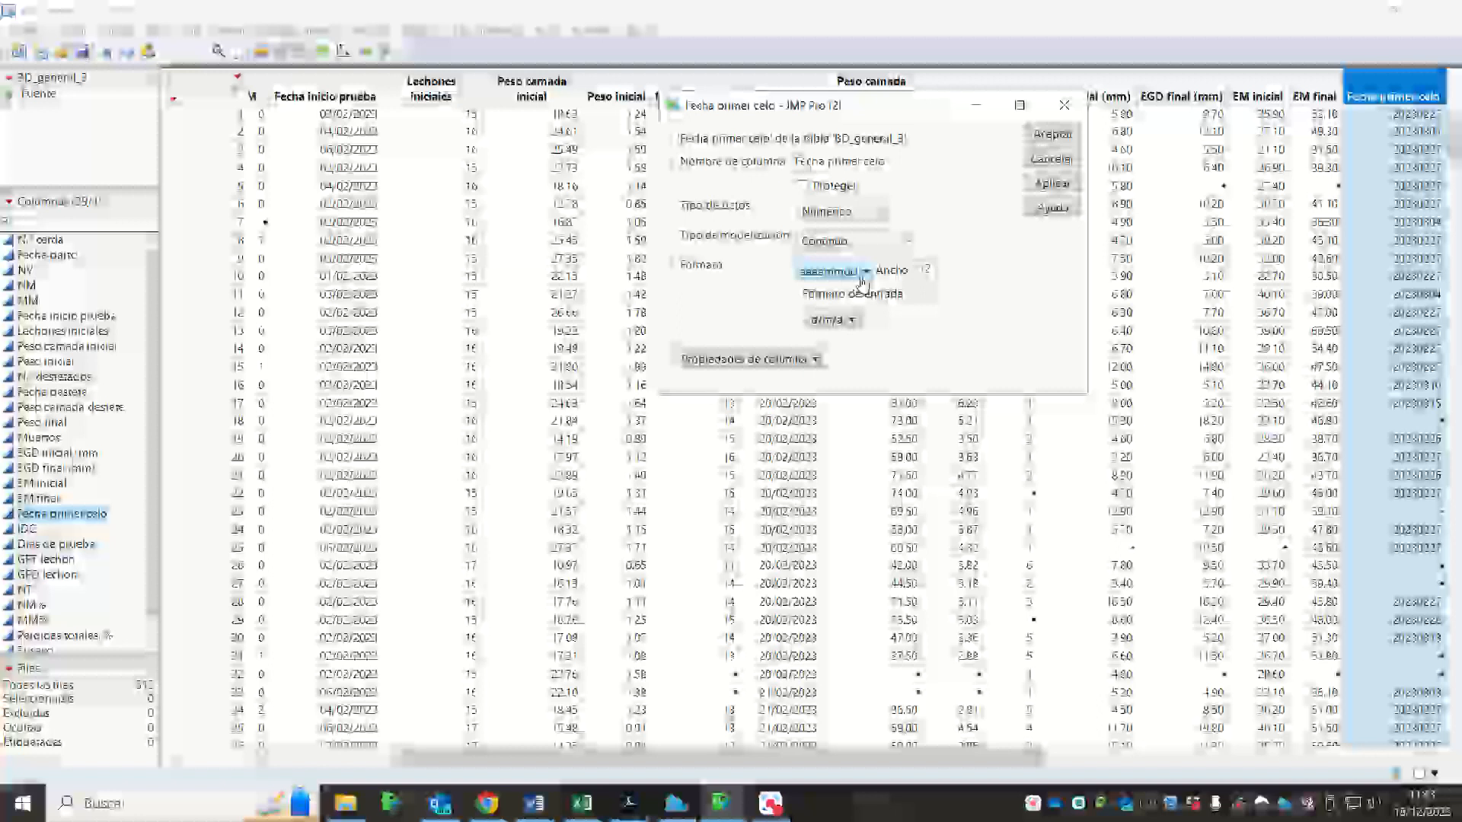
# - Return the Fecha primer celo column to the d/m/a date format and apply it
pyautogui.click(861, 279)
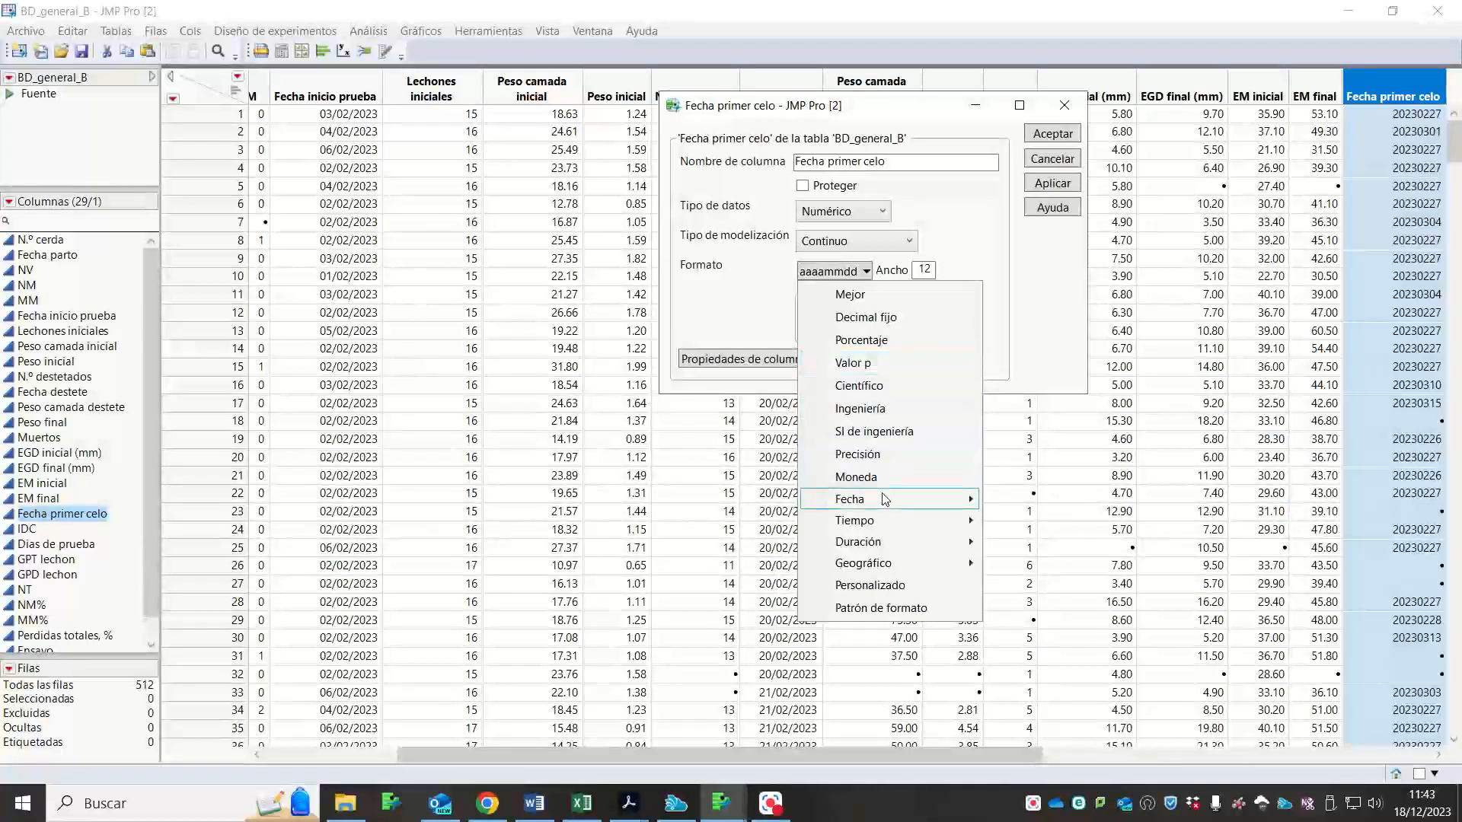
pyautogui.moveTo(885, 499)
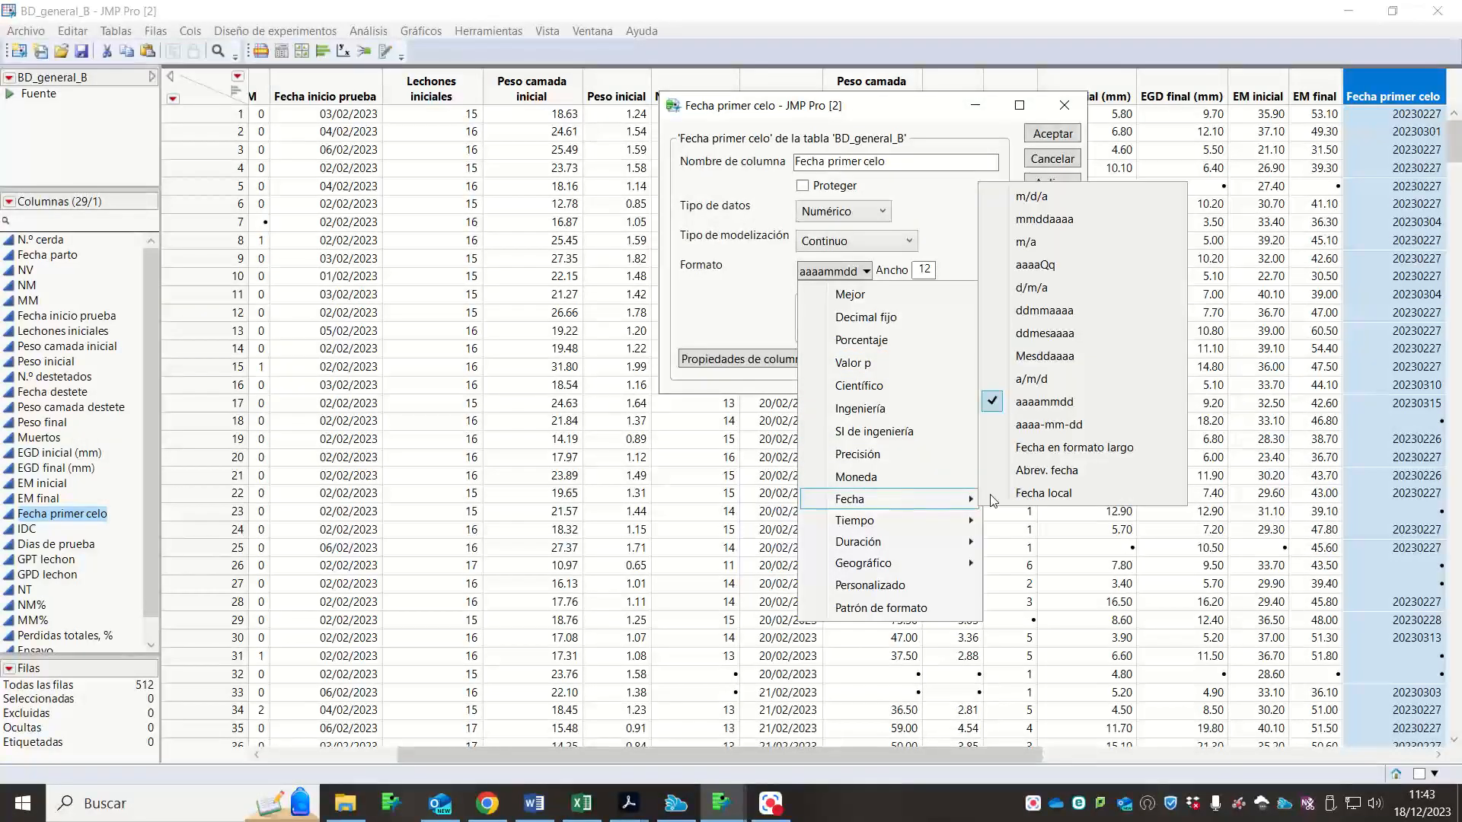
pyautogui.click(1052, 286)
pyautogui.click(1051, 186)
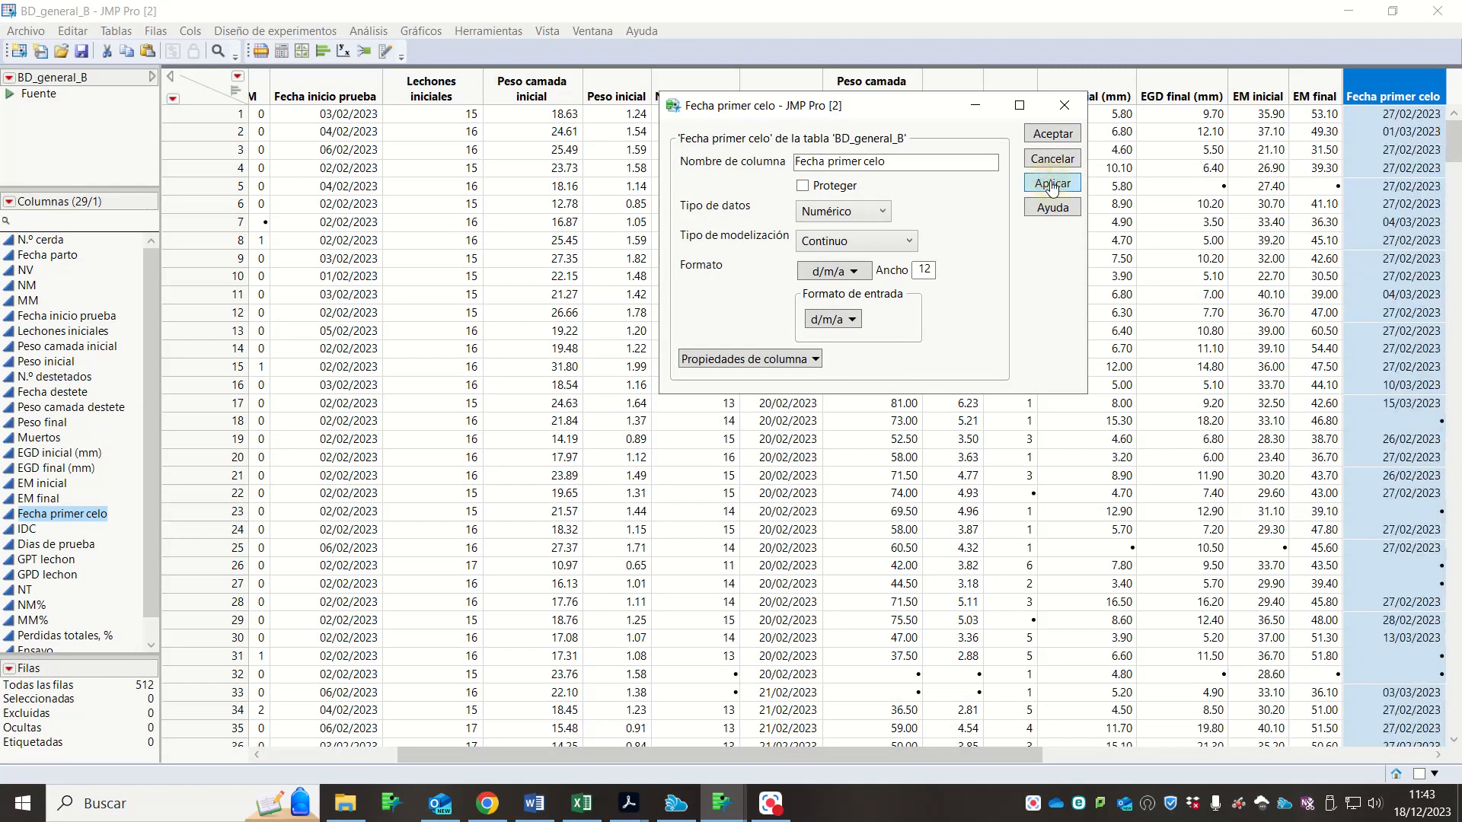
# - Choose Patrón de formato for Fecha primer celo, open its pattern editor, and cancel both the pattern and the column changes
pyautogui.click(833, 272)
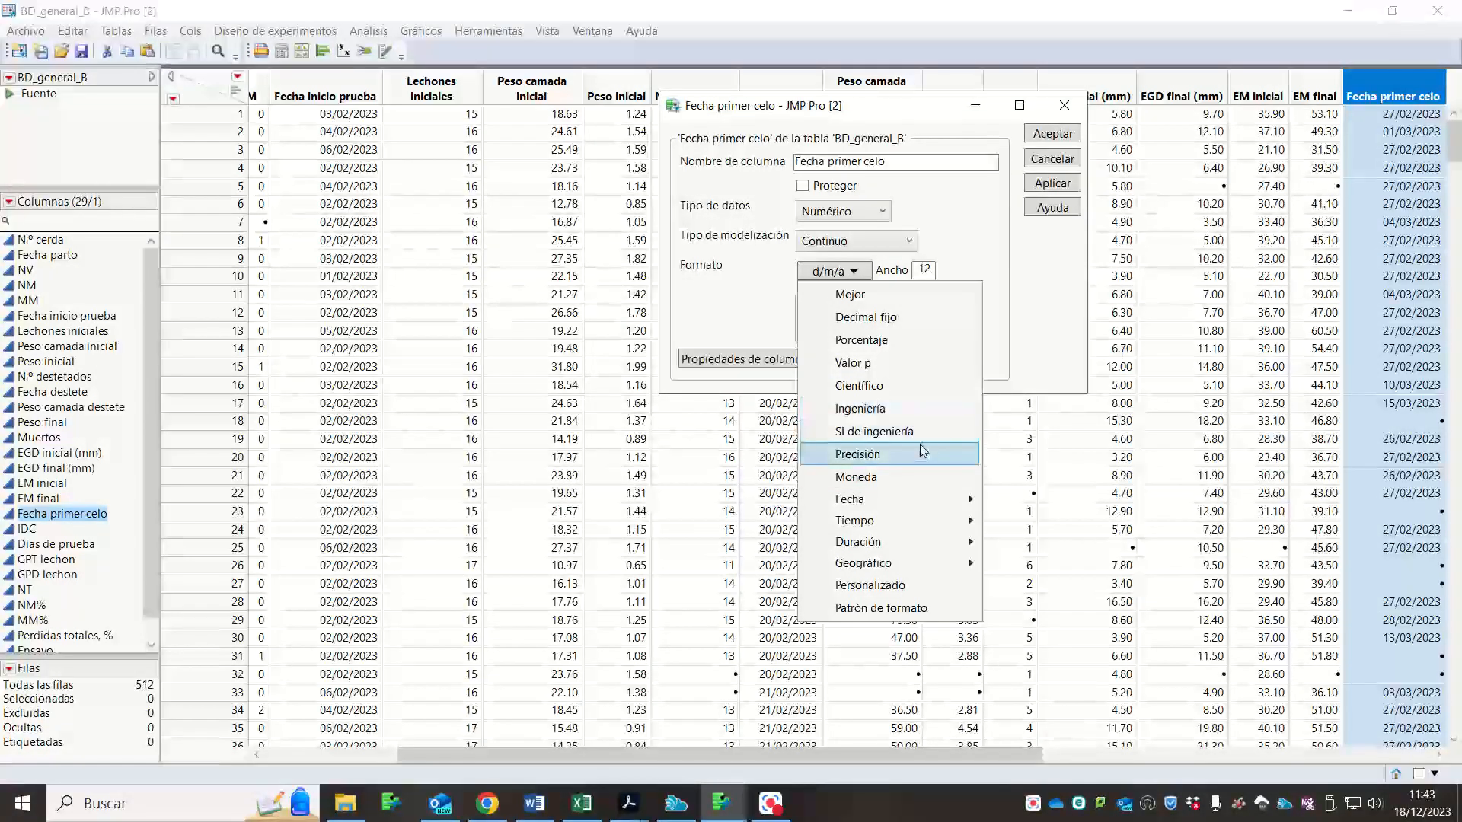
pyautogui.moveTo(914, 498)
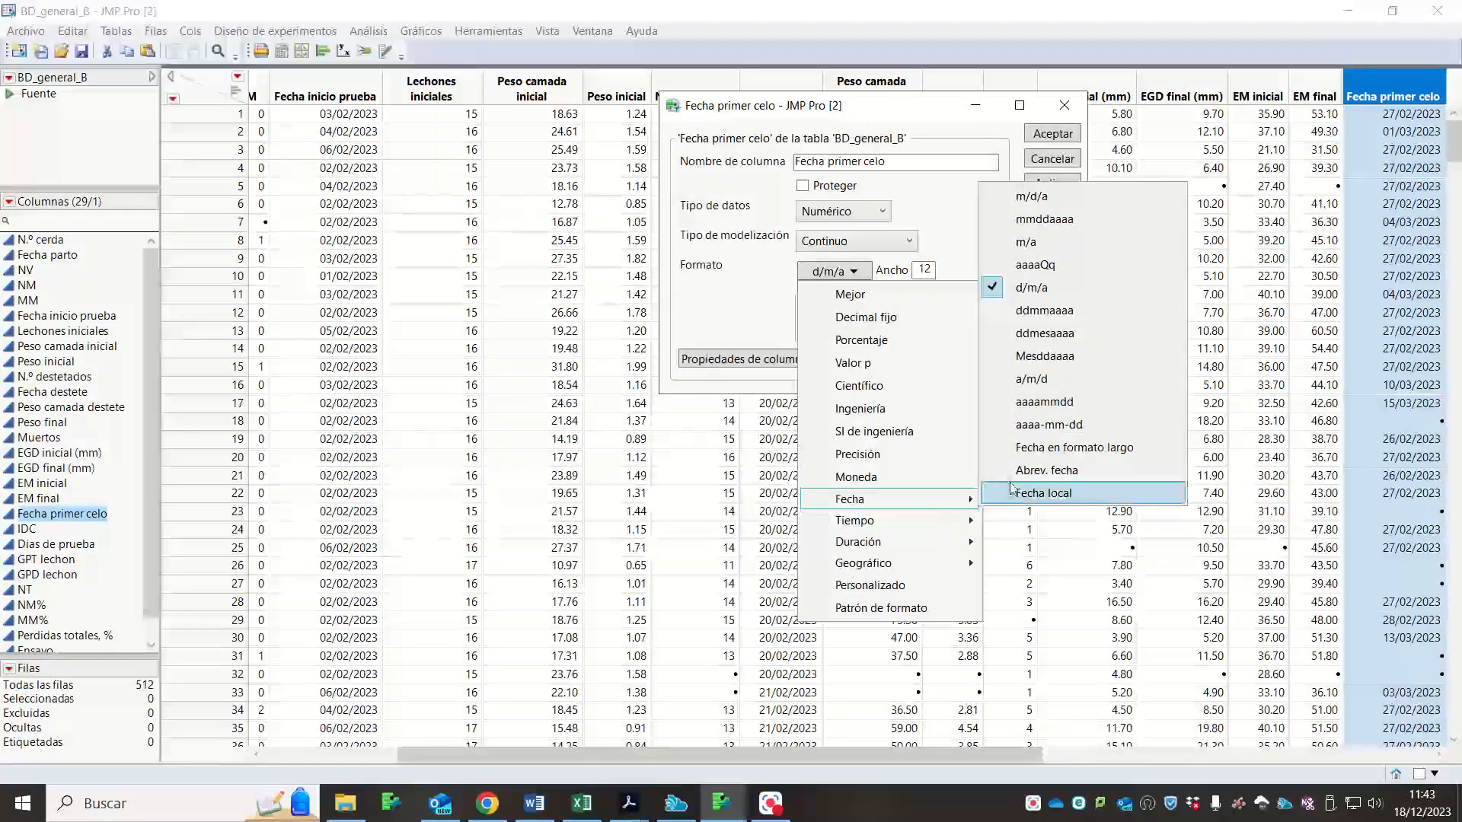
pyautogui.click(896, 609)
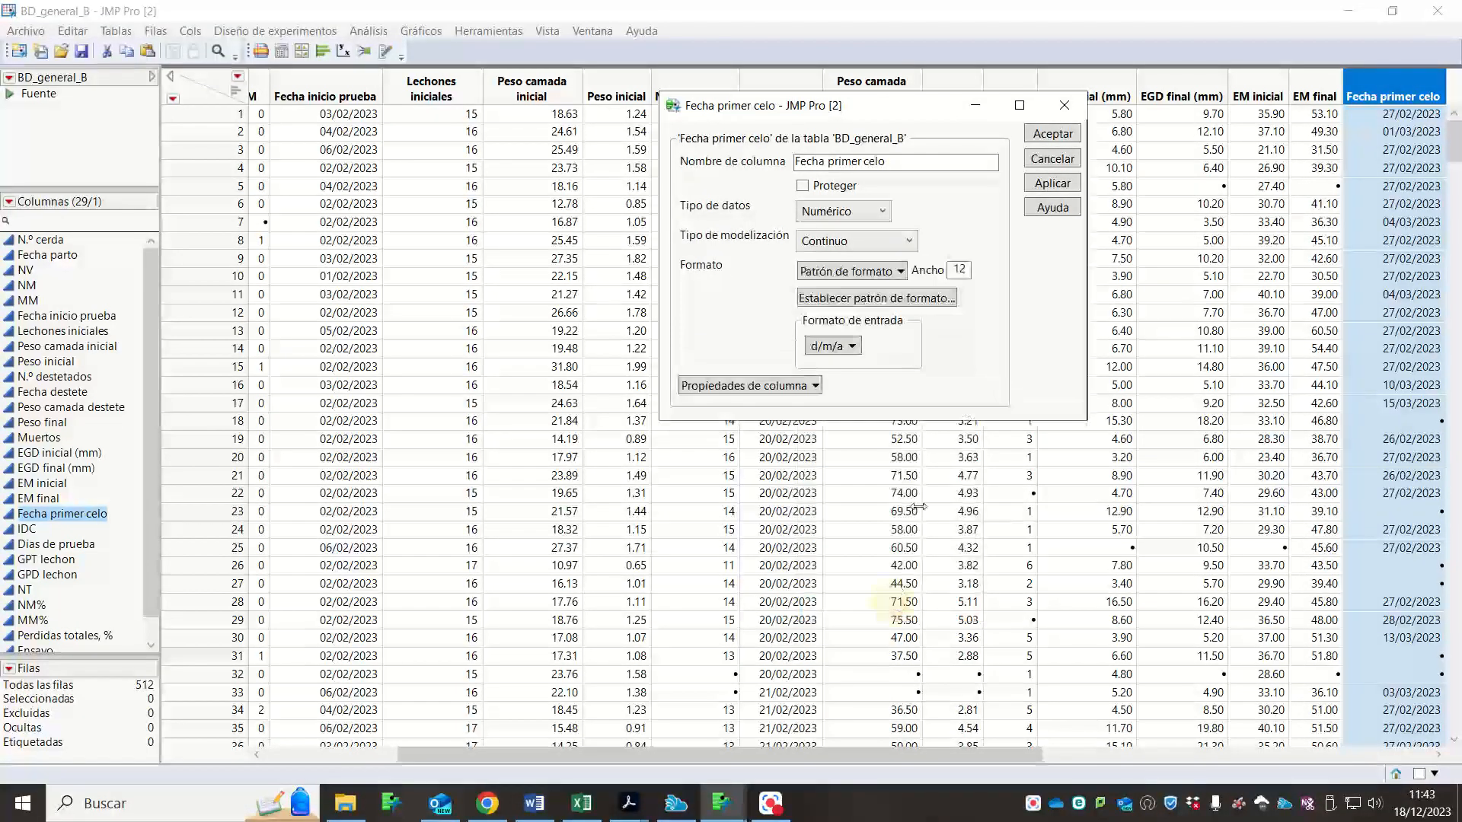
pyautogui.click(872, 299)
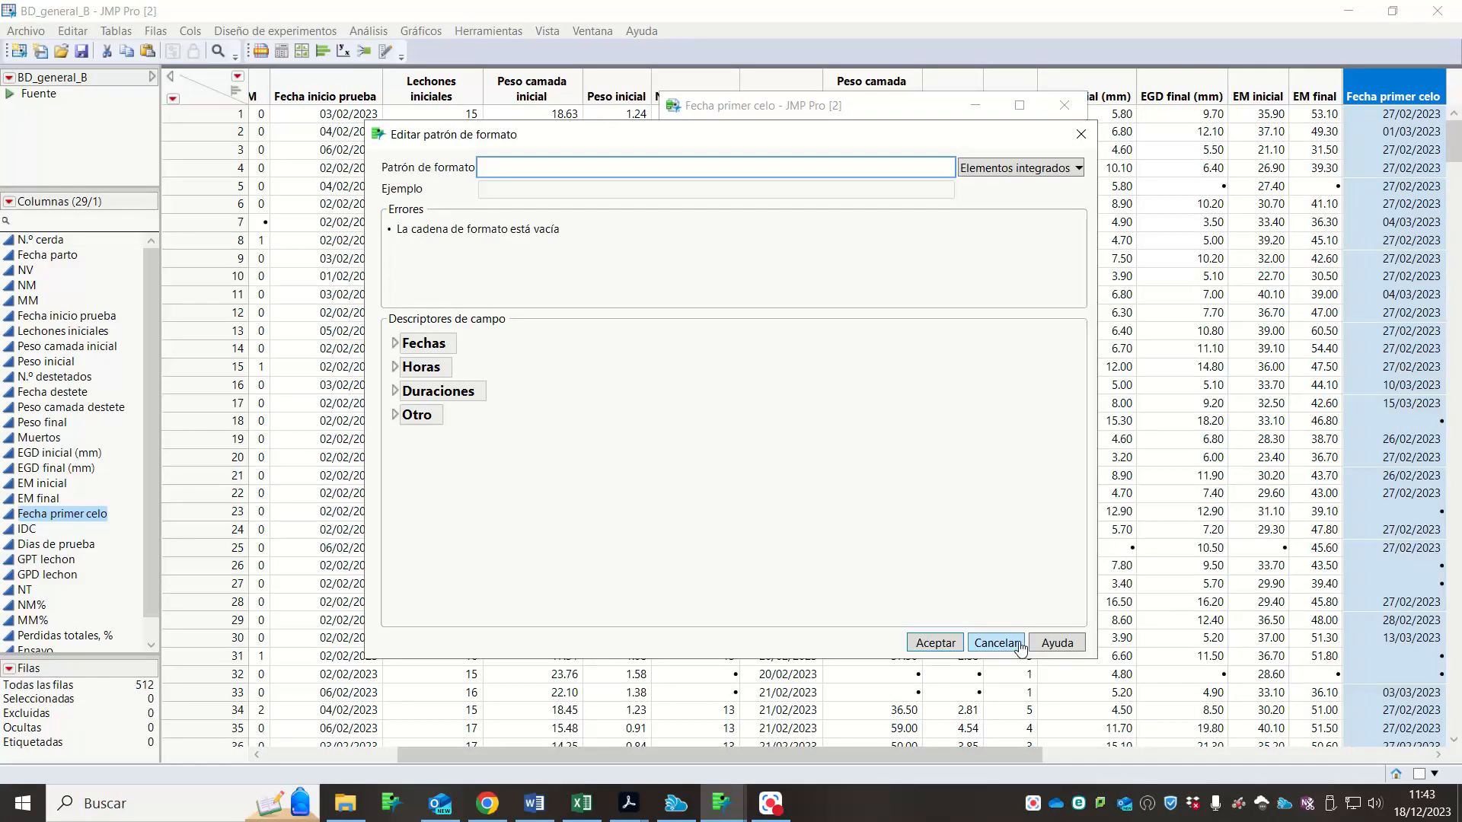
pyautogui.click(994, 644)
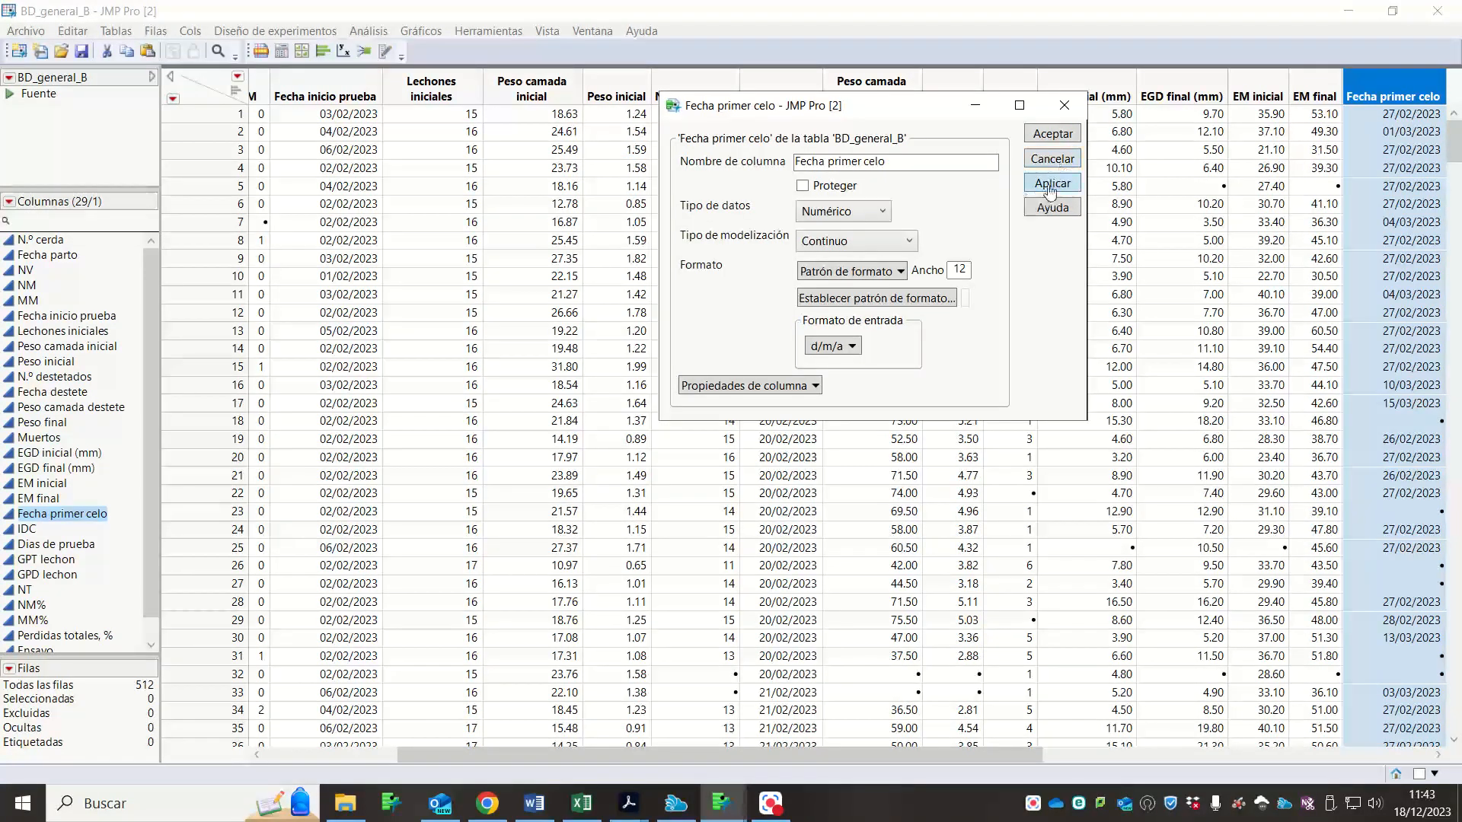
pyautogui.click(1053, 158)
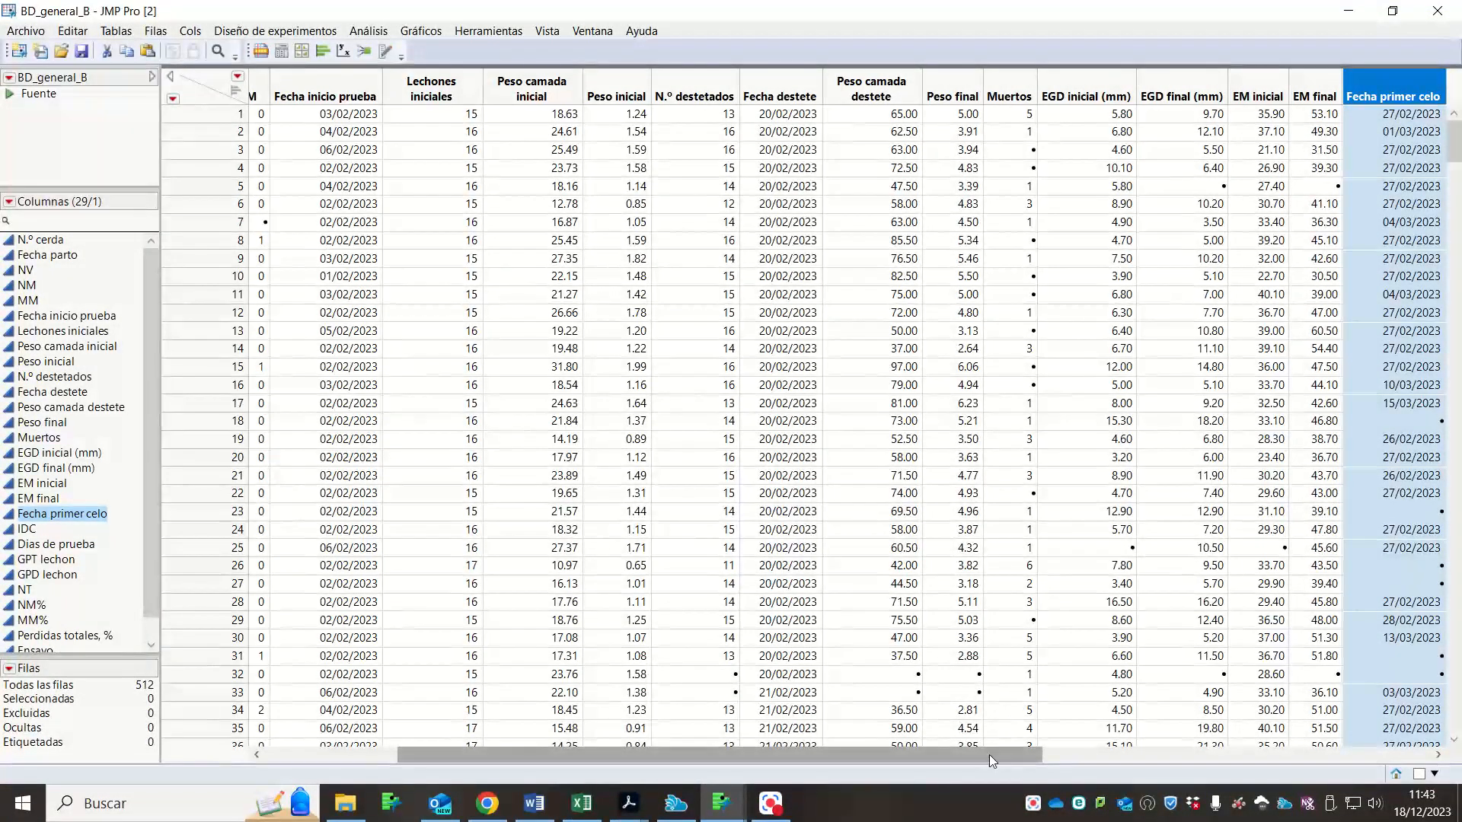
# - Standardize the NV, NM and MM columns together, setting their data type to Carácter with Nominal modeling type
pyautogui.moveTo(988, 755); pyautogui.dragTo(830, 765)
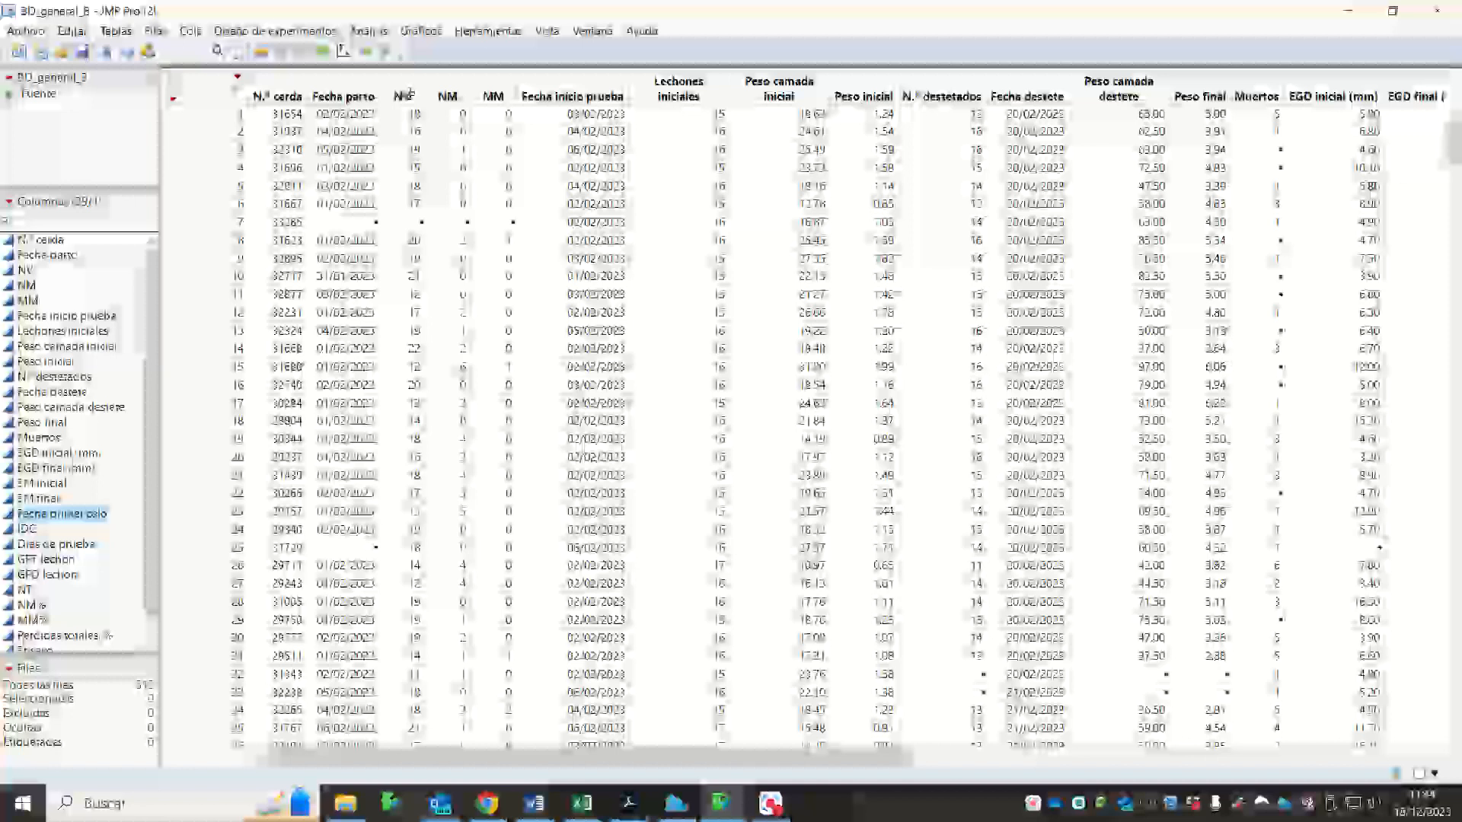
pyautogui.moveTo(406, 93); pyautogui.dragTo(493, 94)
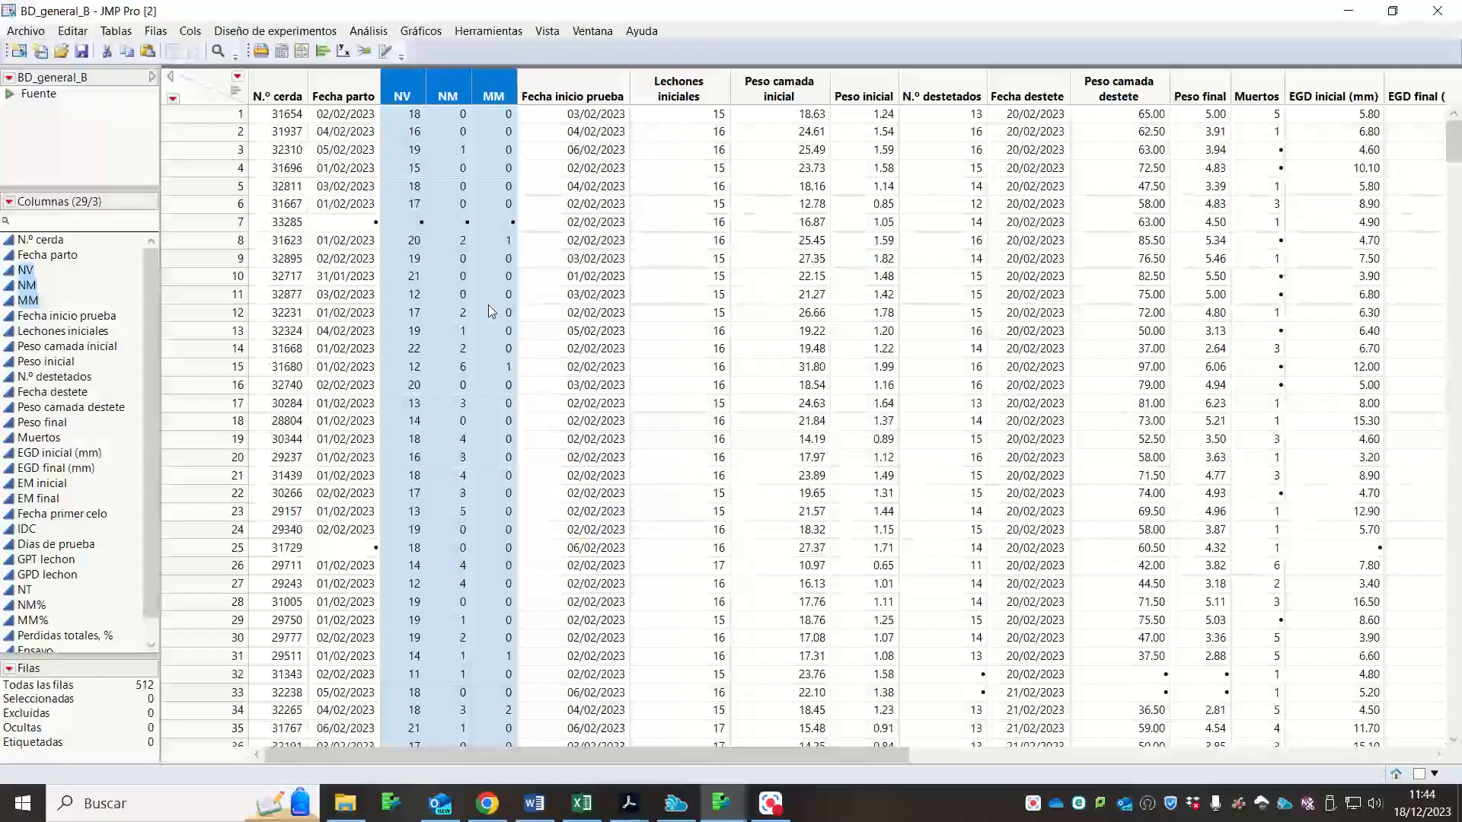
pyautogui.rightClick(459, 92)
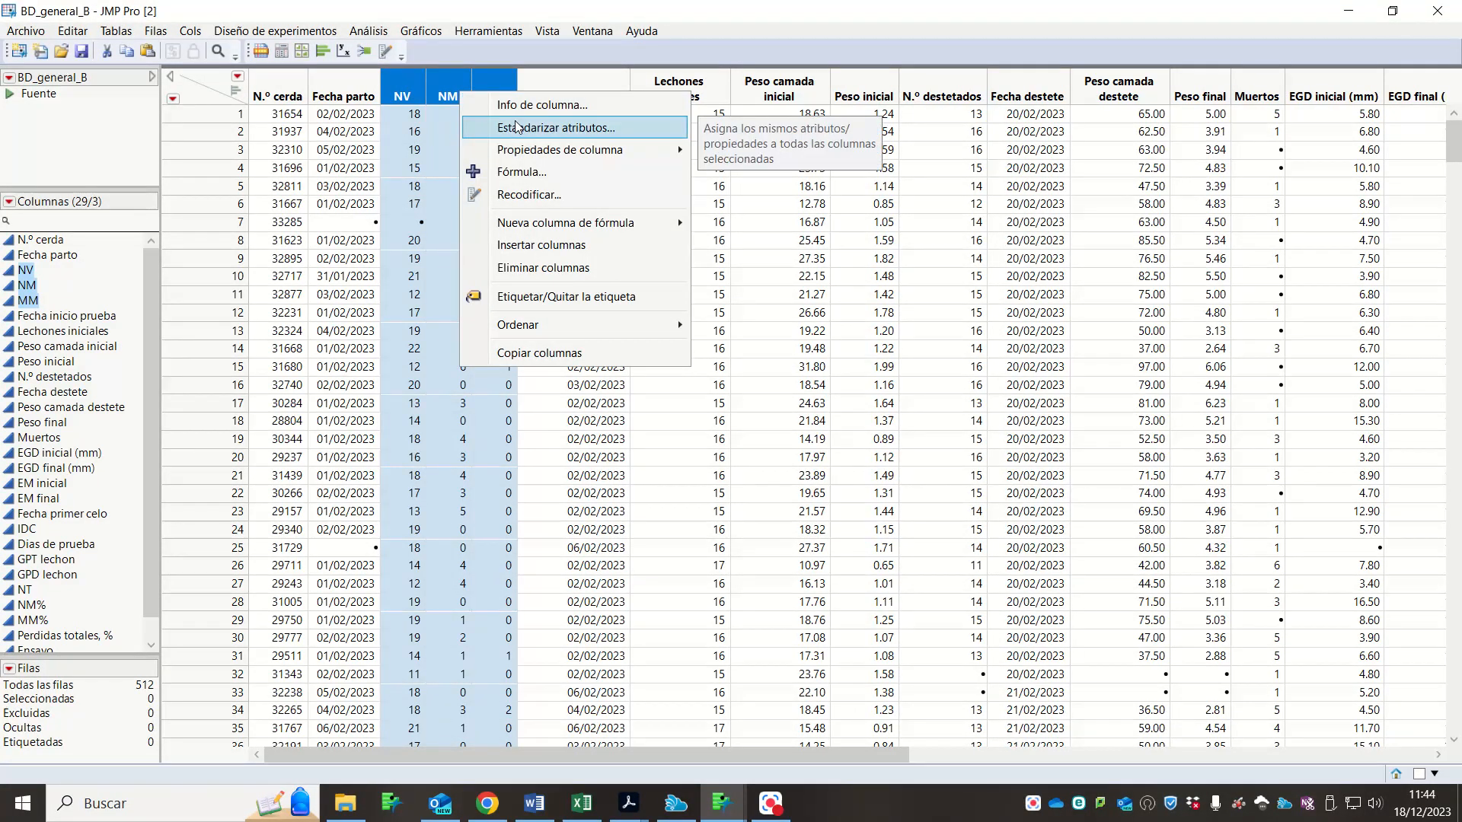
pyautogui.click(516, 125)
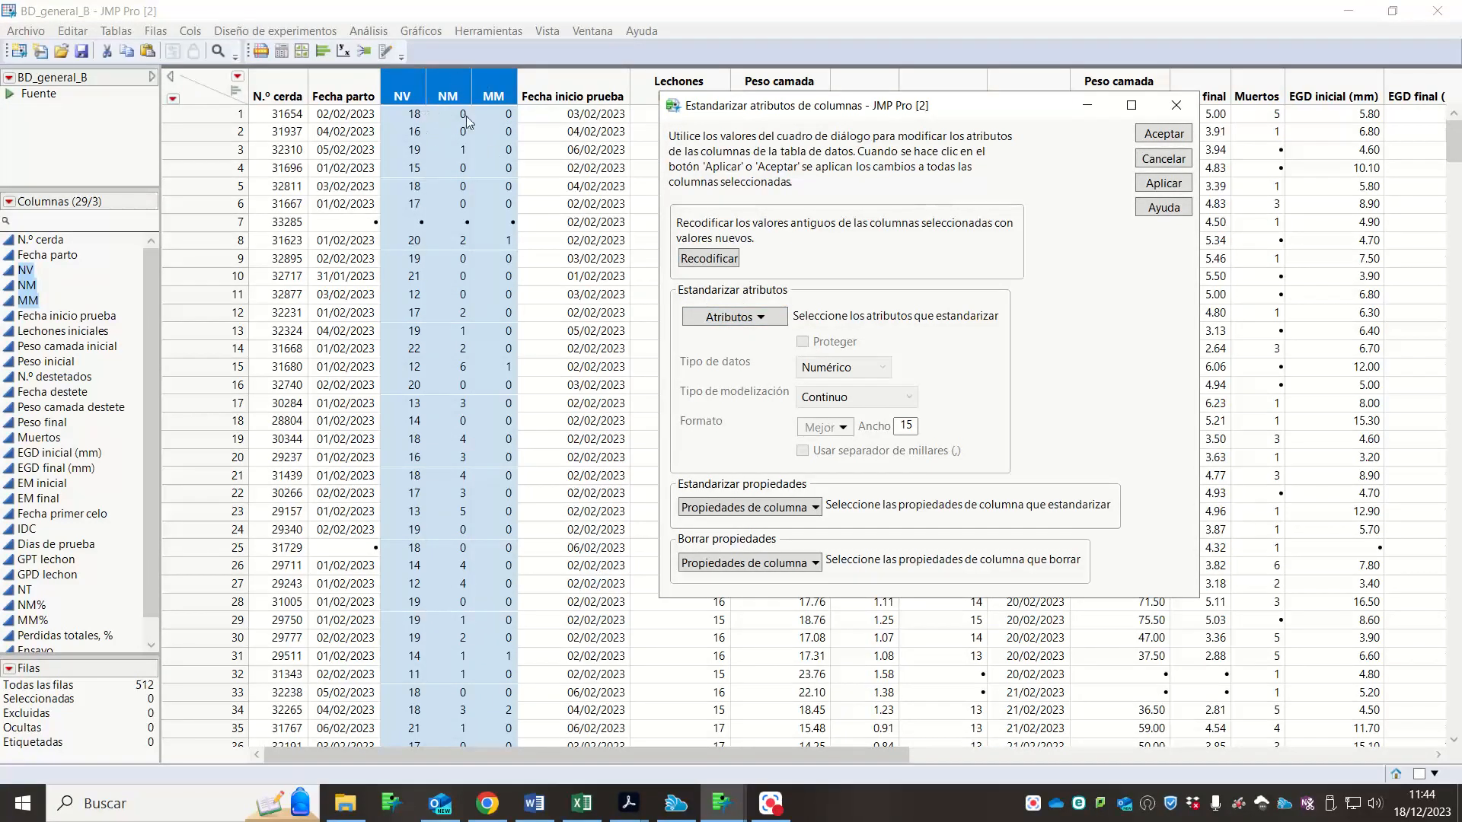
pyautogui.click(746, 324)
pyautogui.click(759, 342)
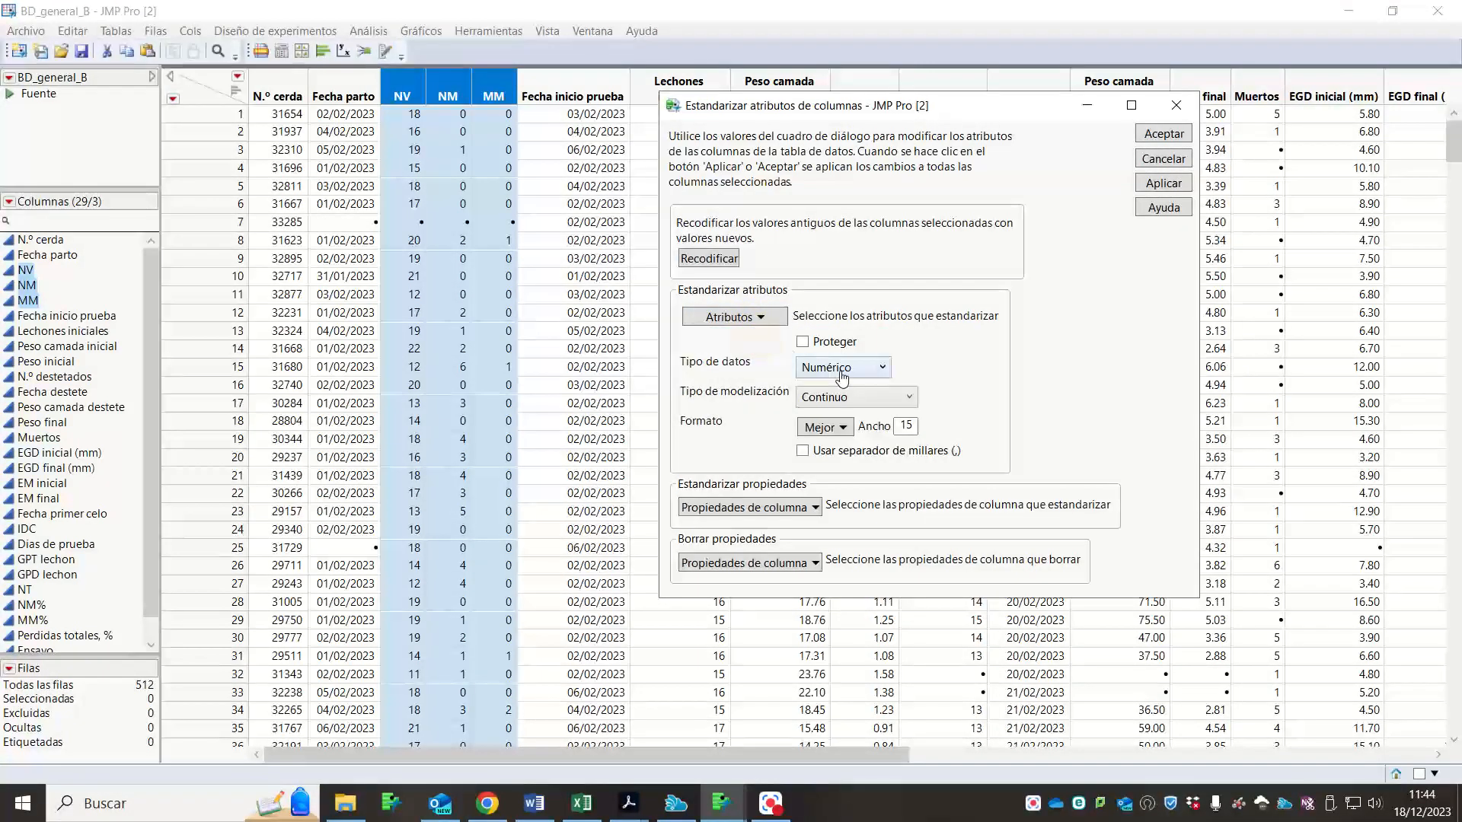
pyautogui.click(842, 369)
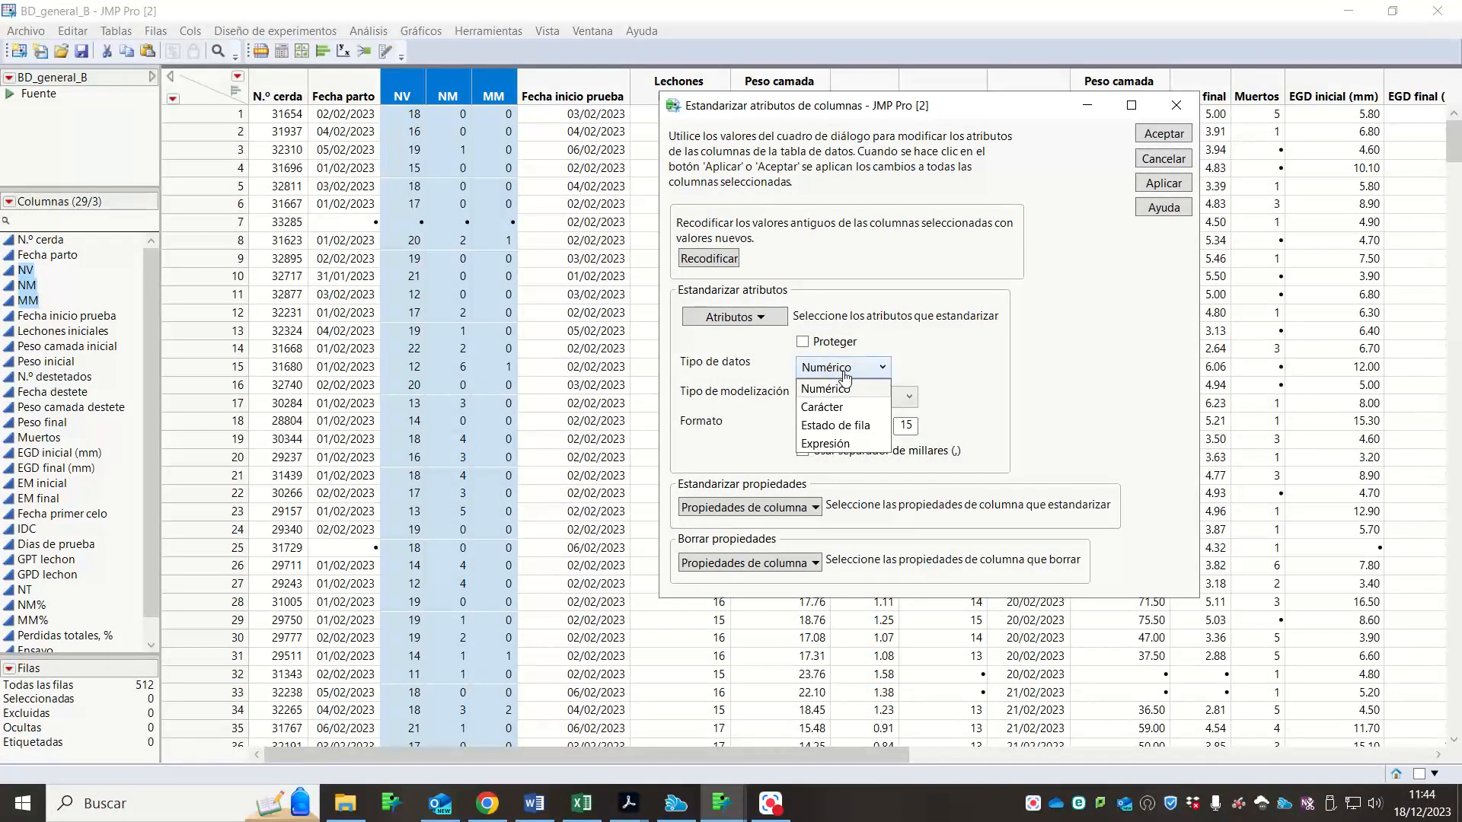
pyautogui.click(838, 406)
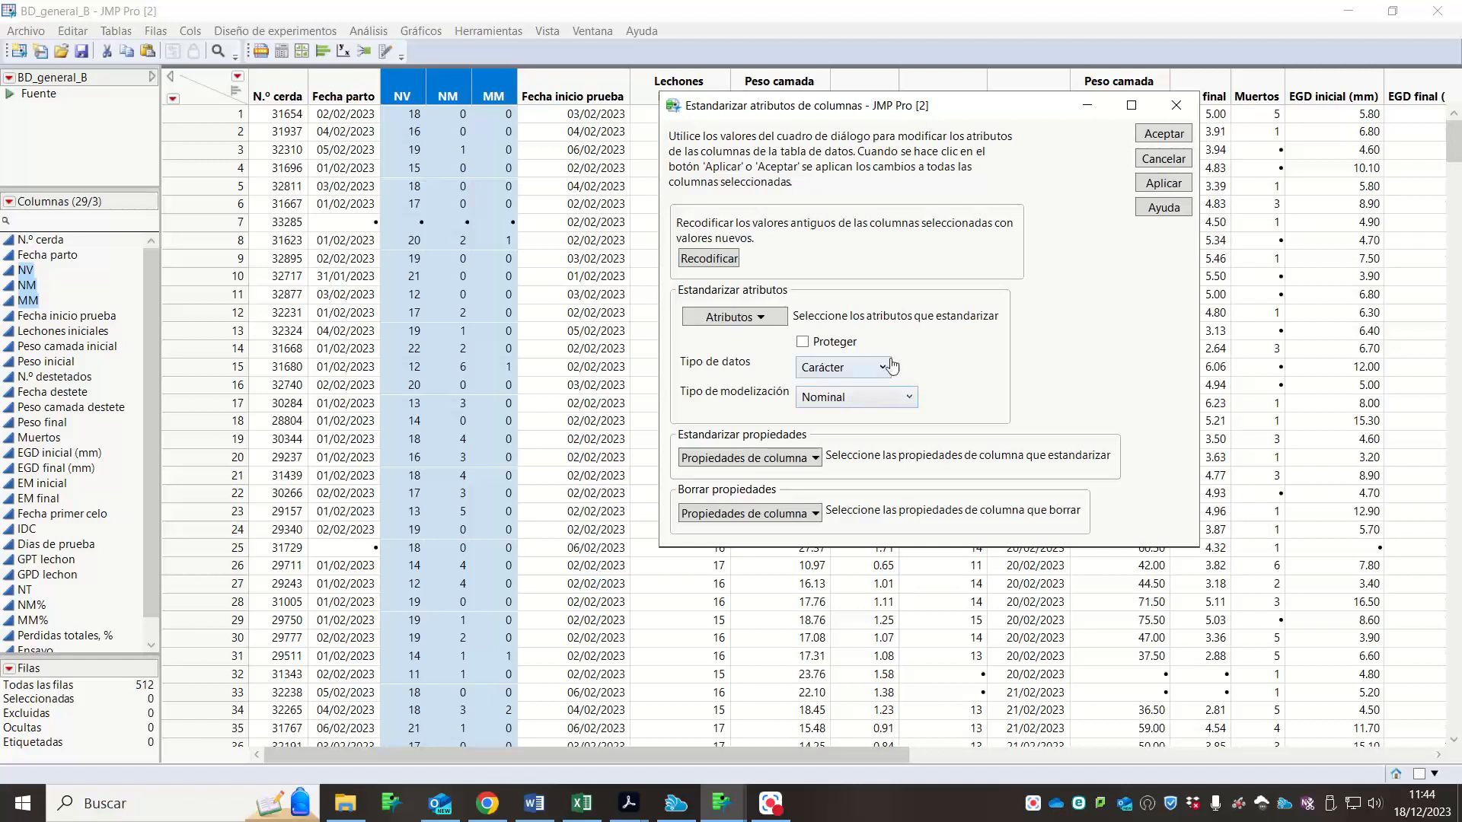
pyautogui.click(1163, 134)
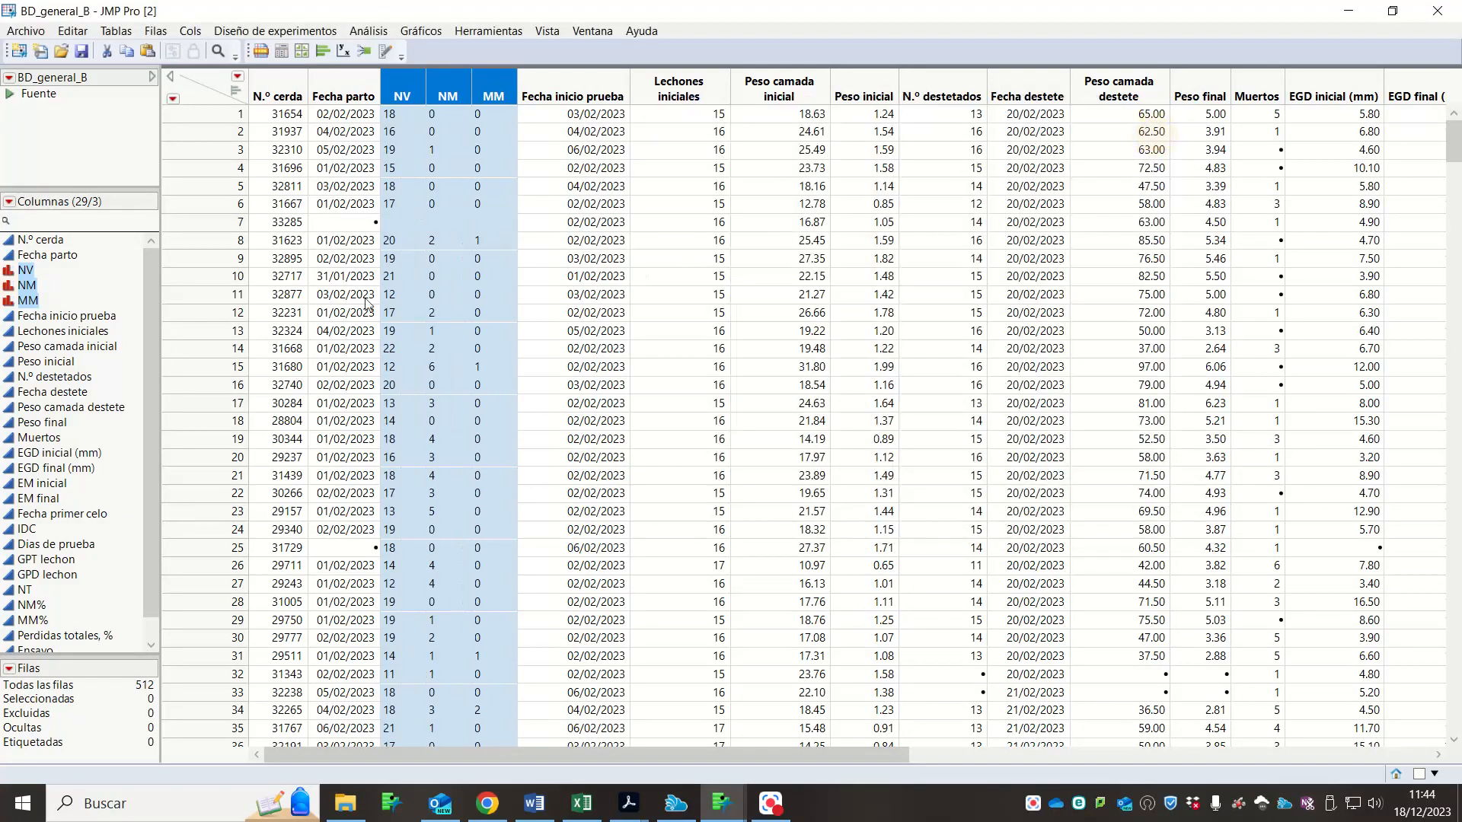
# - Standardize the NV, NM and MM columns back to the Numérico data type with Continuo modeling type
pyautogui.click(8, 270)
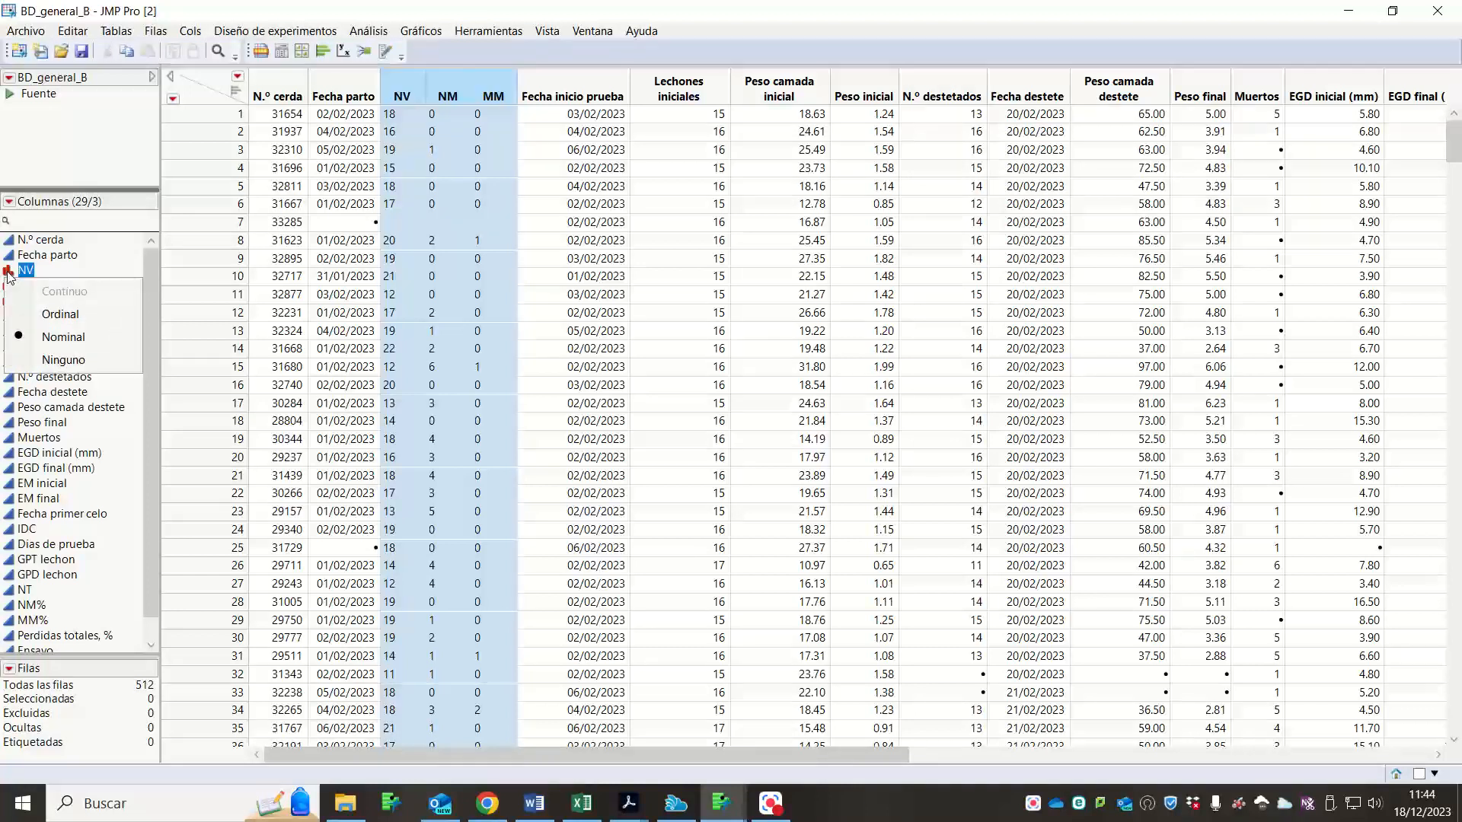
pyautogui.click(190, 31)
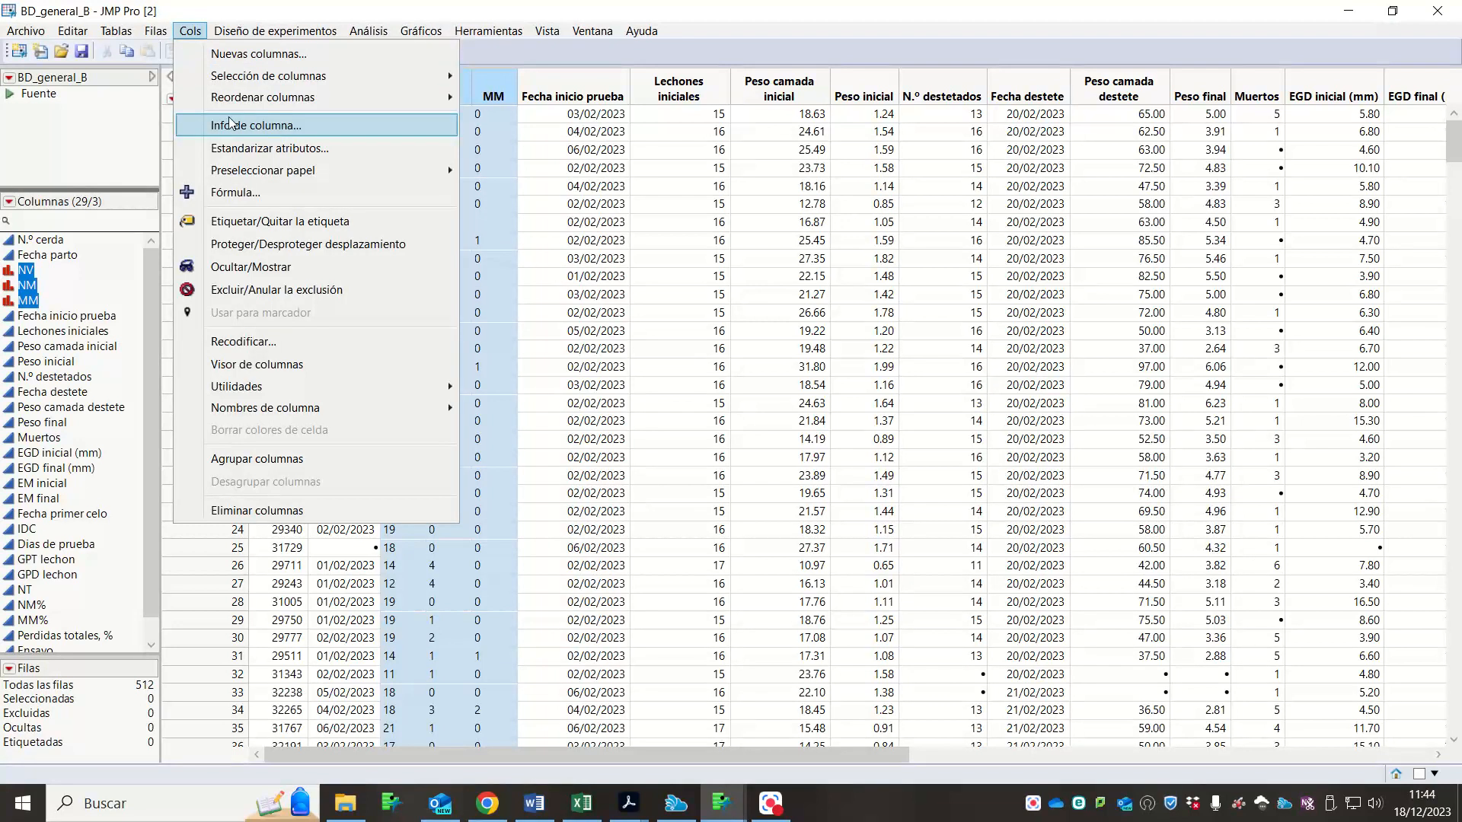
pyautogui.click(232, 147)
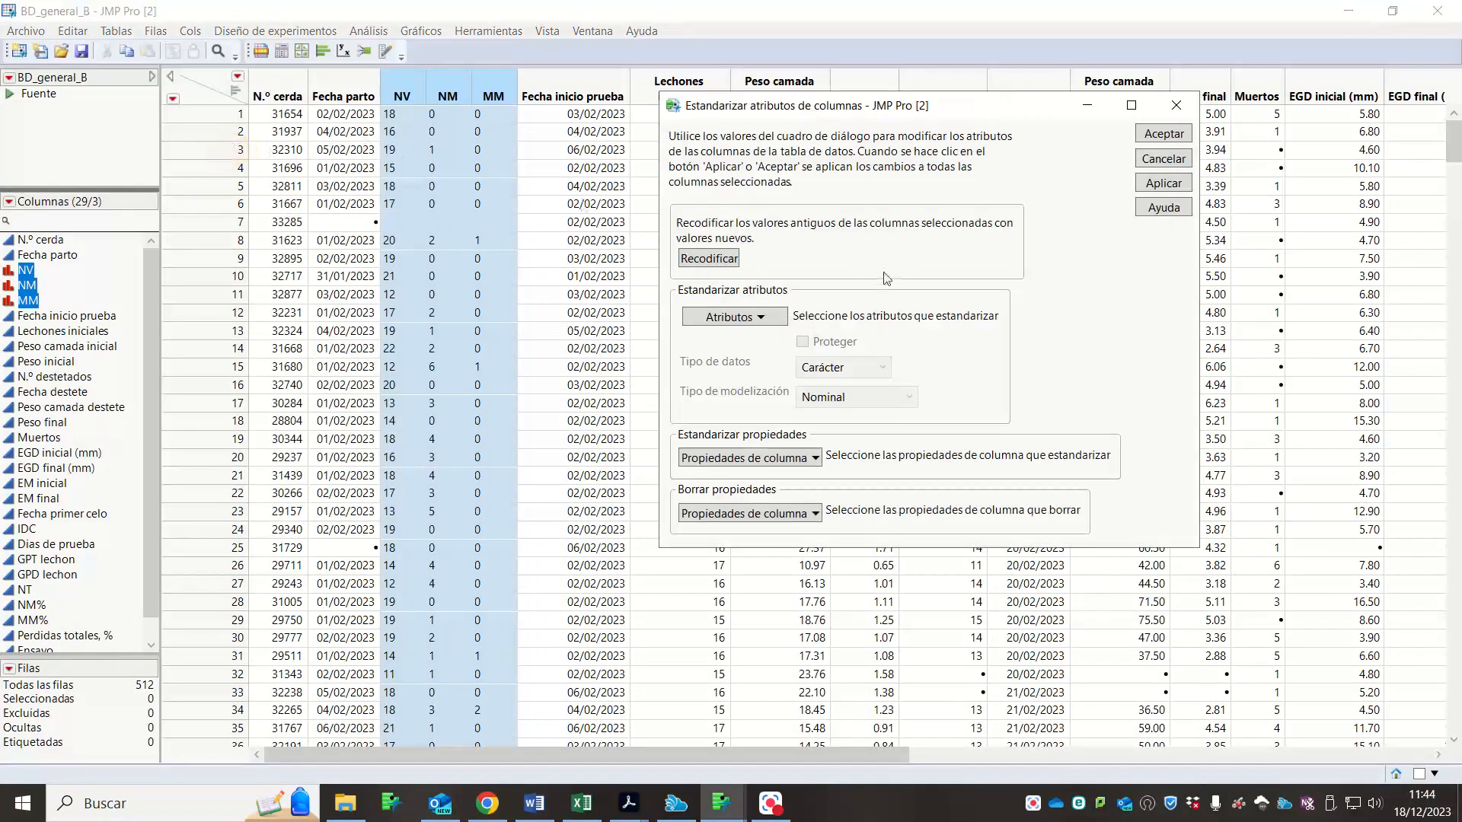
pyautogui.click(778, 321)
pyautogui.click(773, 341)
pyautogui.click(842, 370)
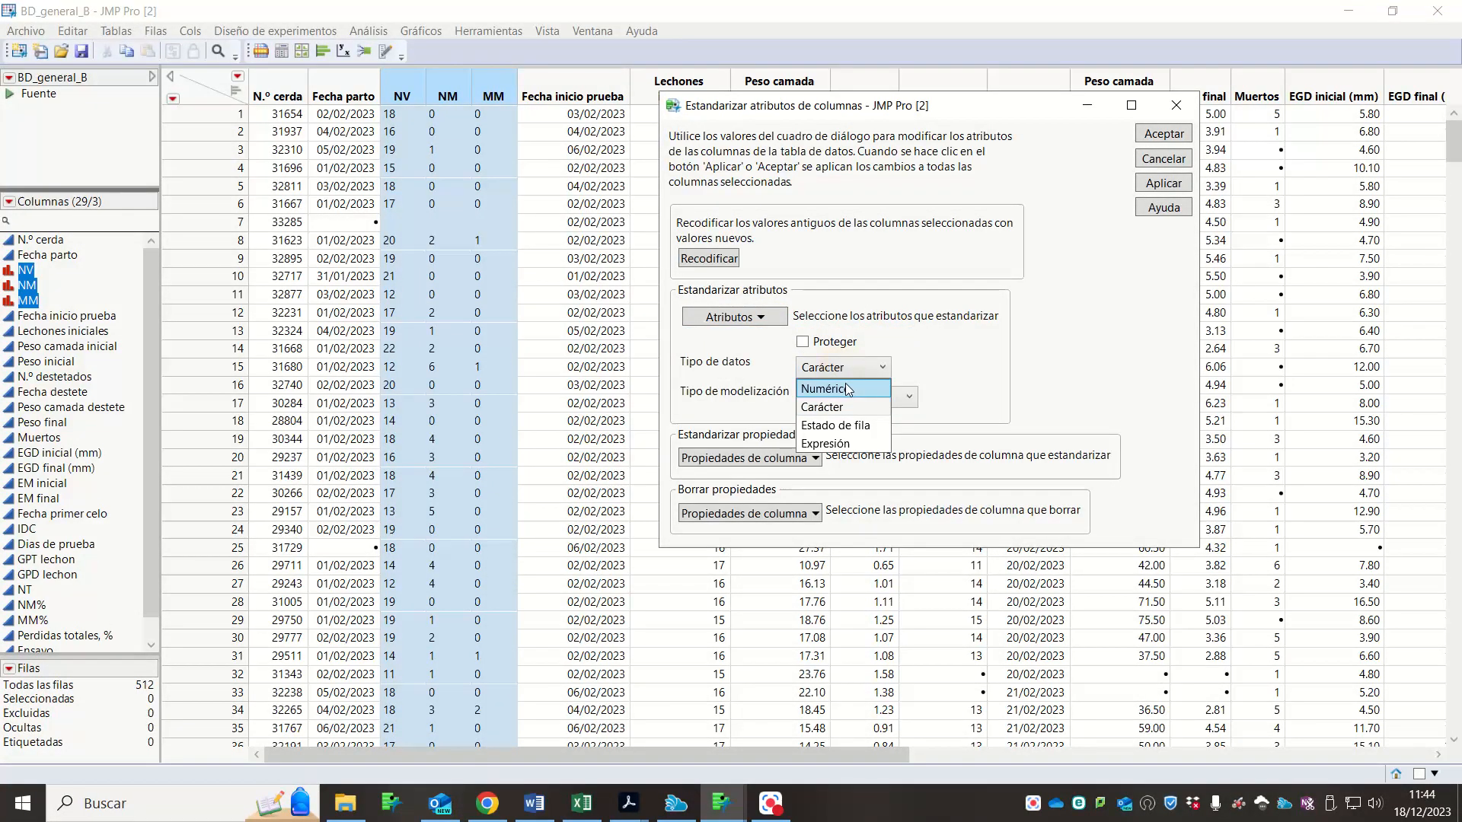
pyautogui.click(825, 389)
pyautogui.click(855, 396)
pyautogui.click(822, 417)
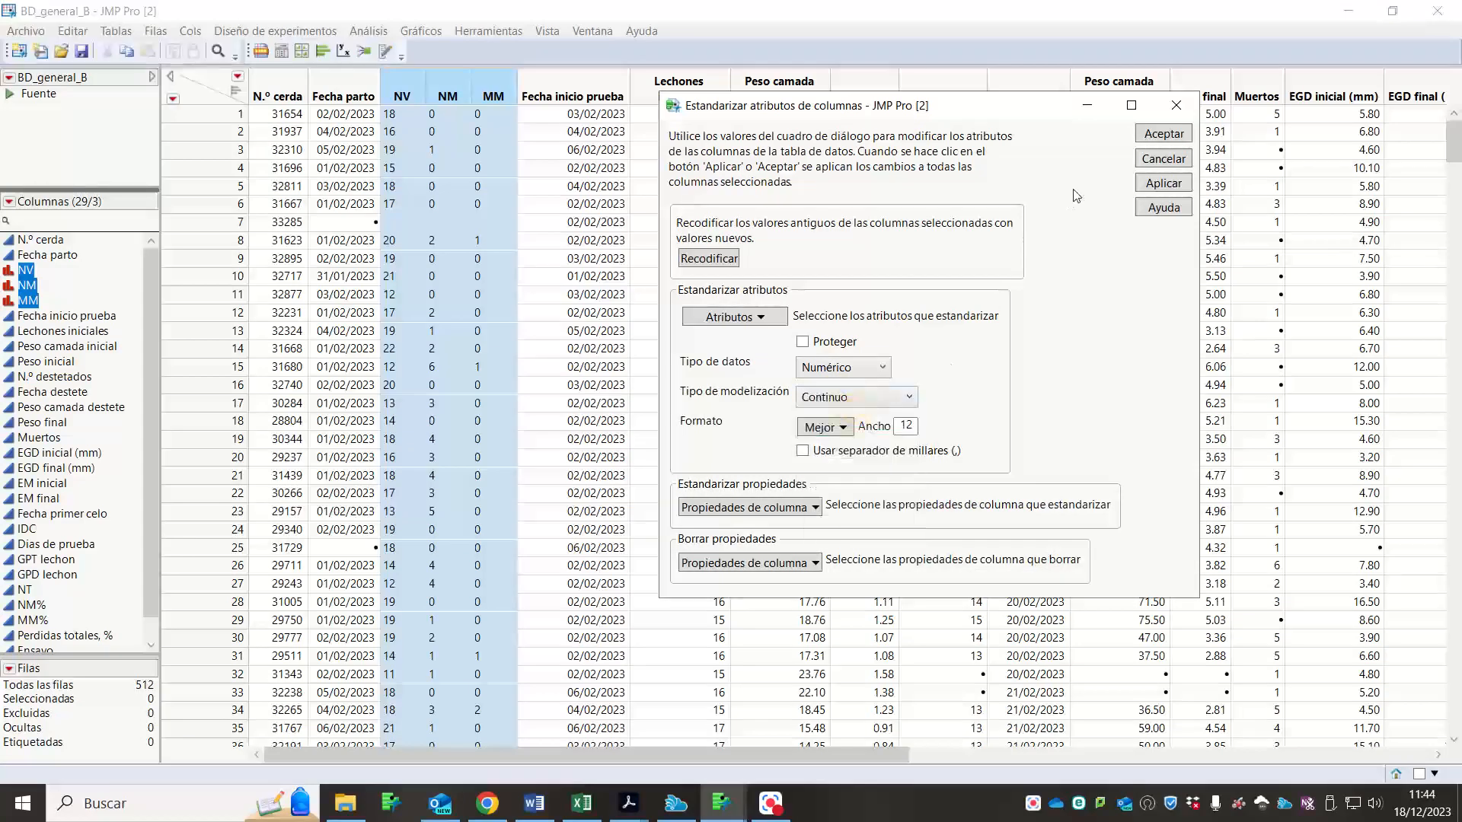
pyautogui.click(1150, 137)
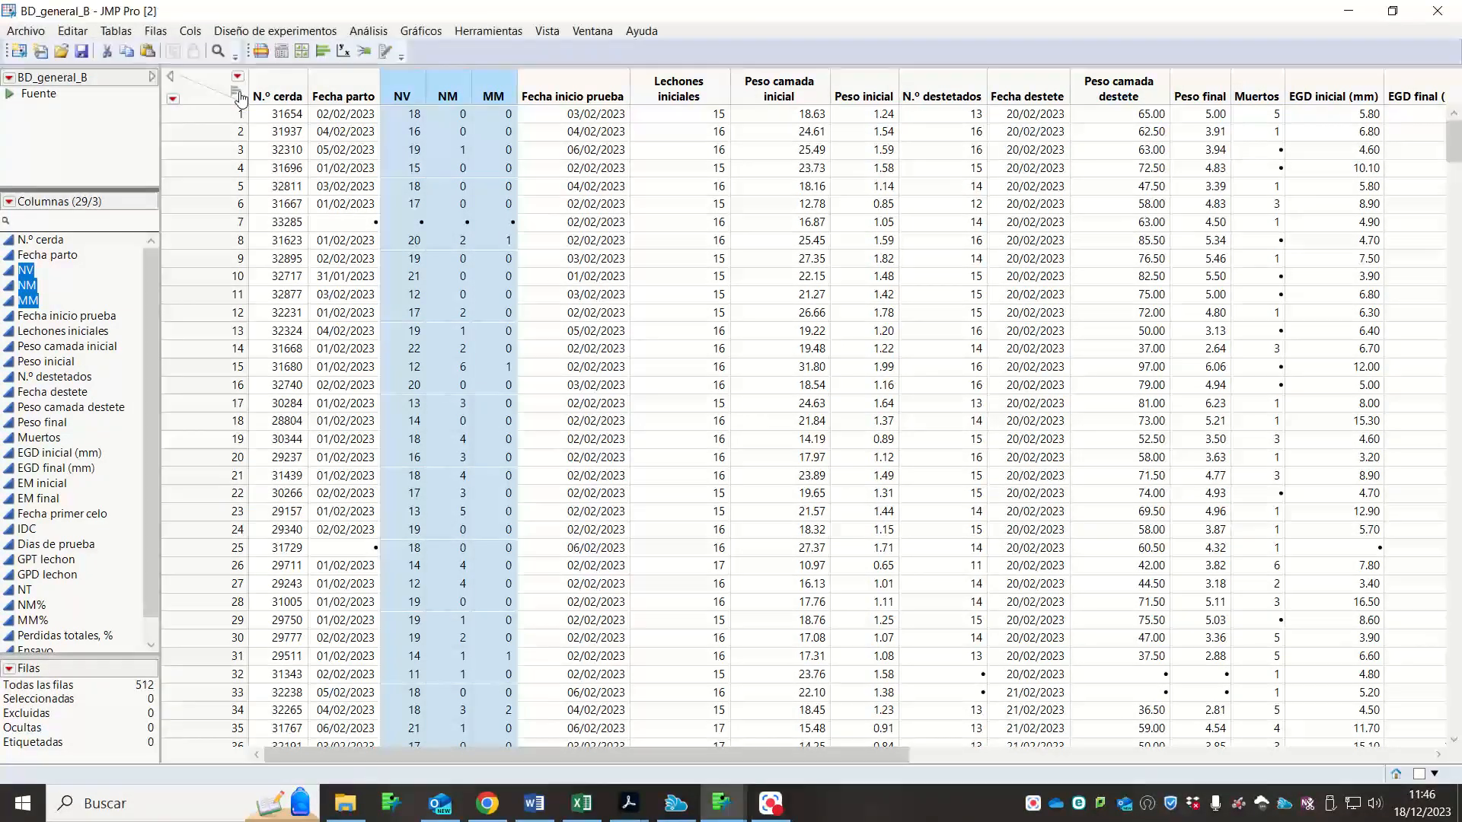
# - Show the distribution graphs in the column headers and increase their height
pyautogui.click(238, 94)
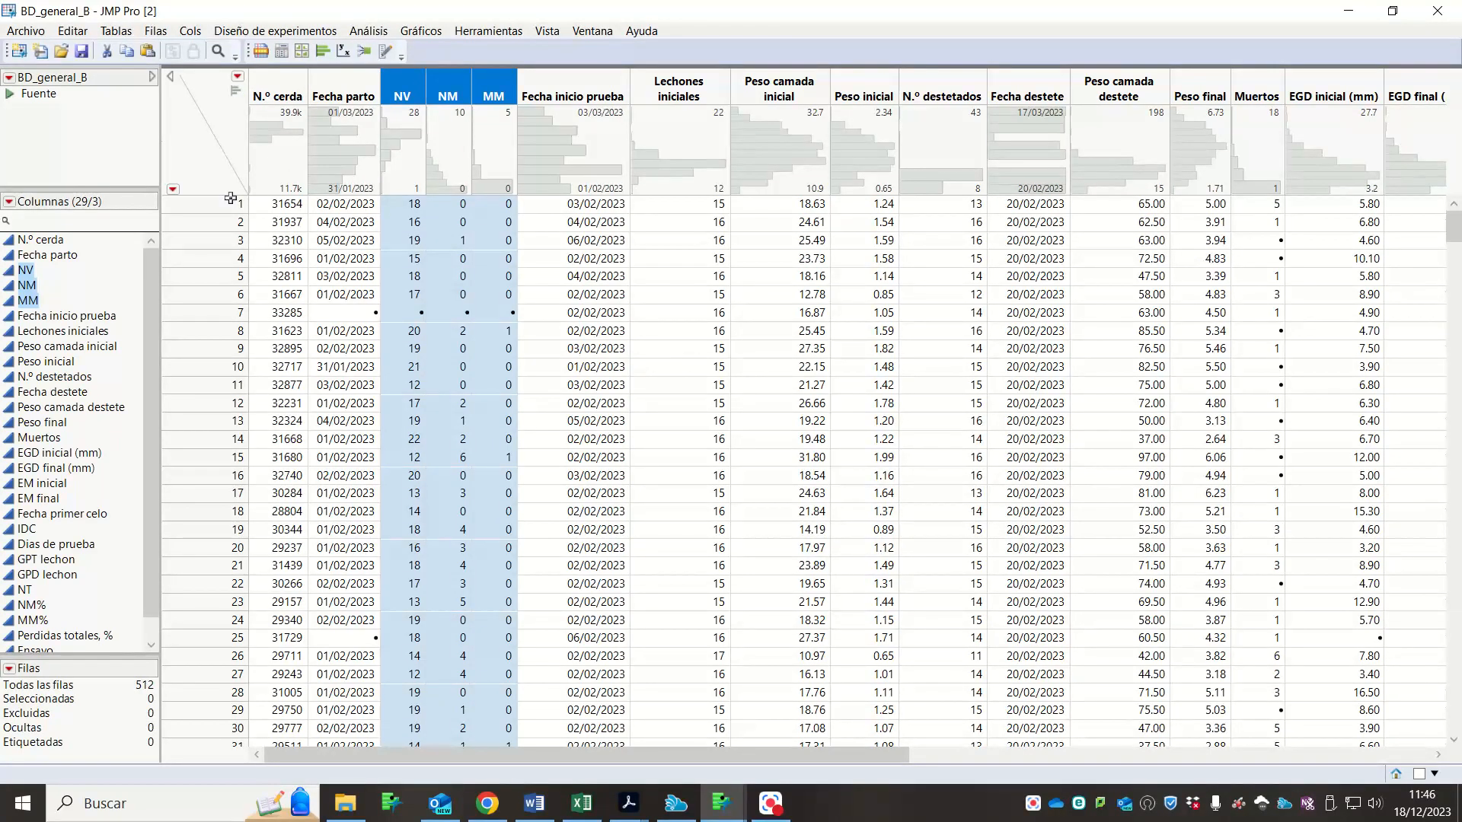
pyautogui.moveTo(263, 199); pyautogui.dragTo(263, 246)
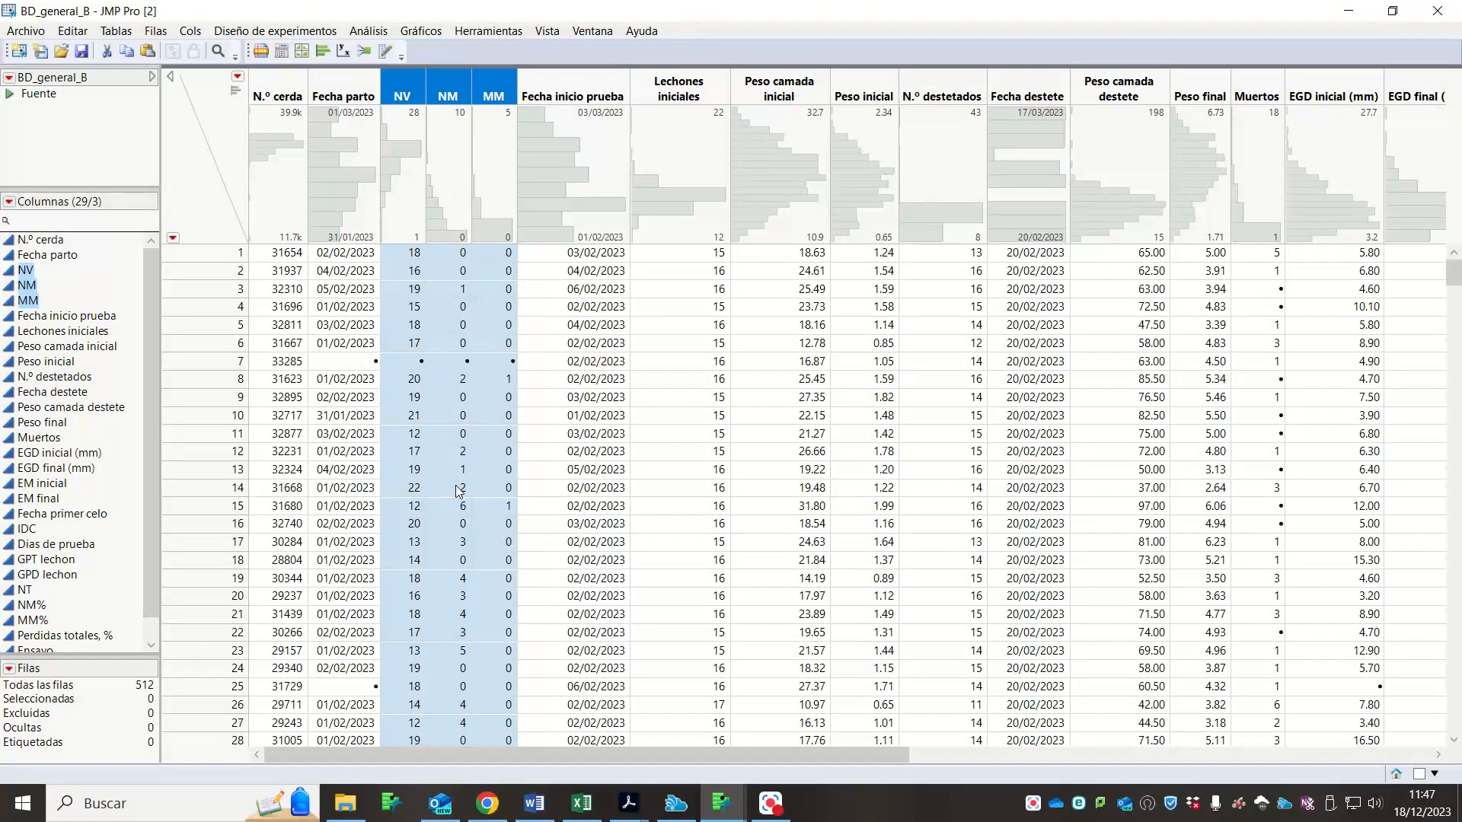
# - Set the modeling type of the N.º cerda column to Nominal
pyautogui.scroll(-1, 120, 541)
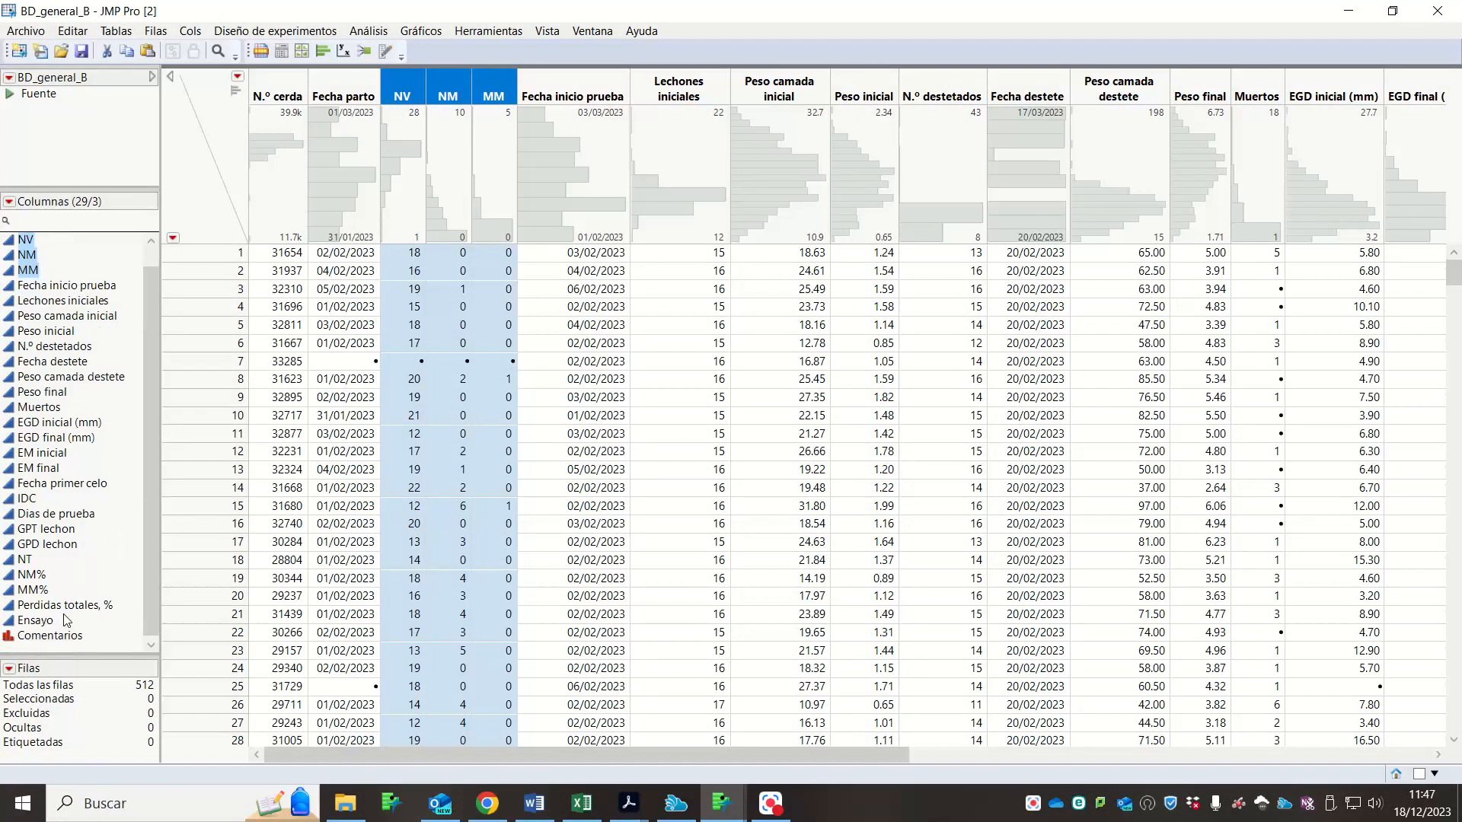
pyautogui.scroll(1, 72, 609)
pyautogui.scroll(-1, 76, 613)
pyautogui.scroll(1, 55, 639)
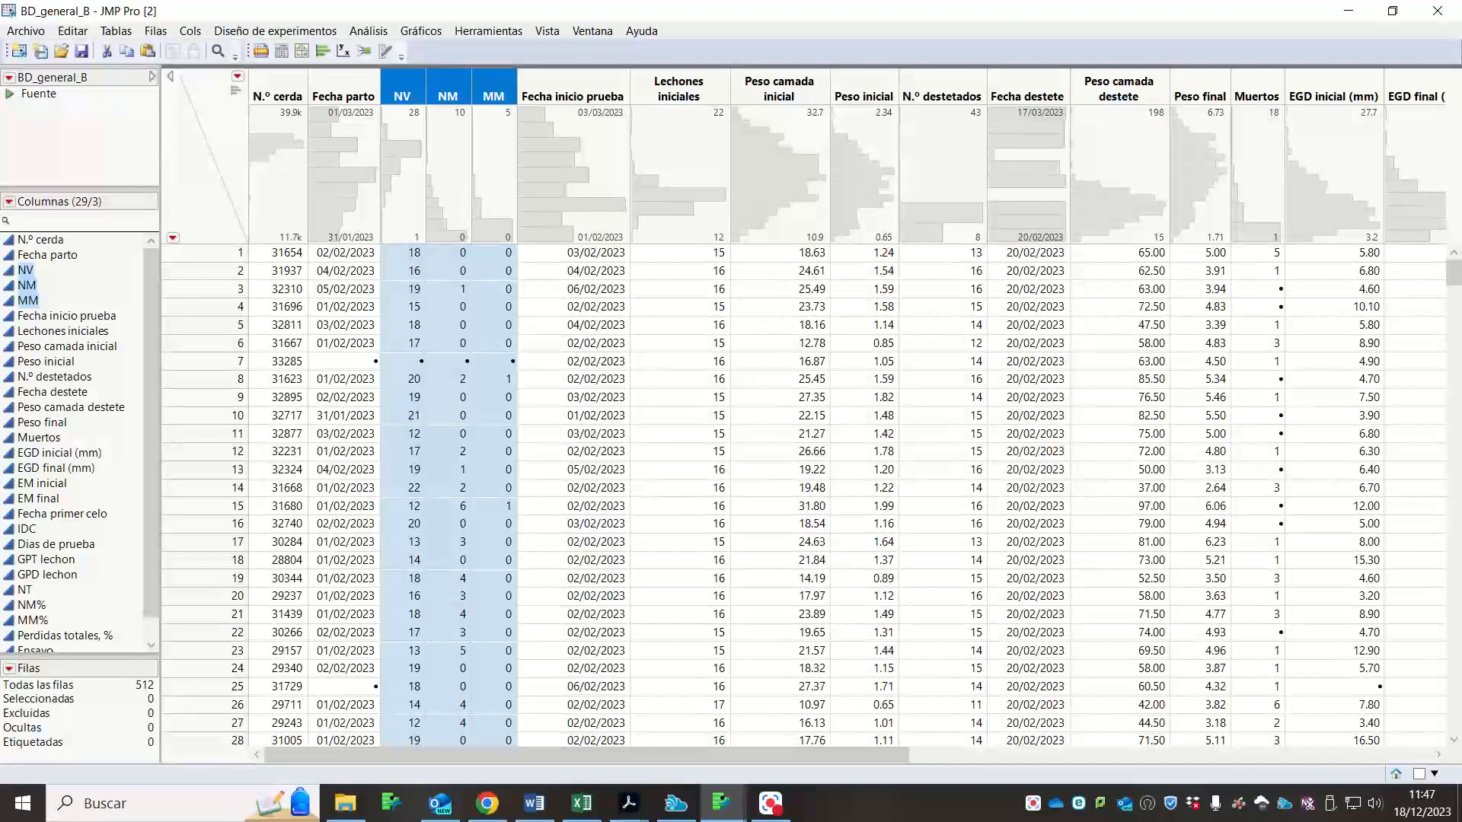
pyautogui.click(8, 239)
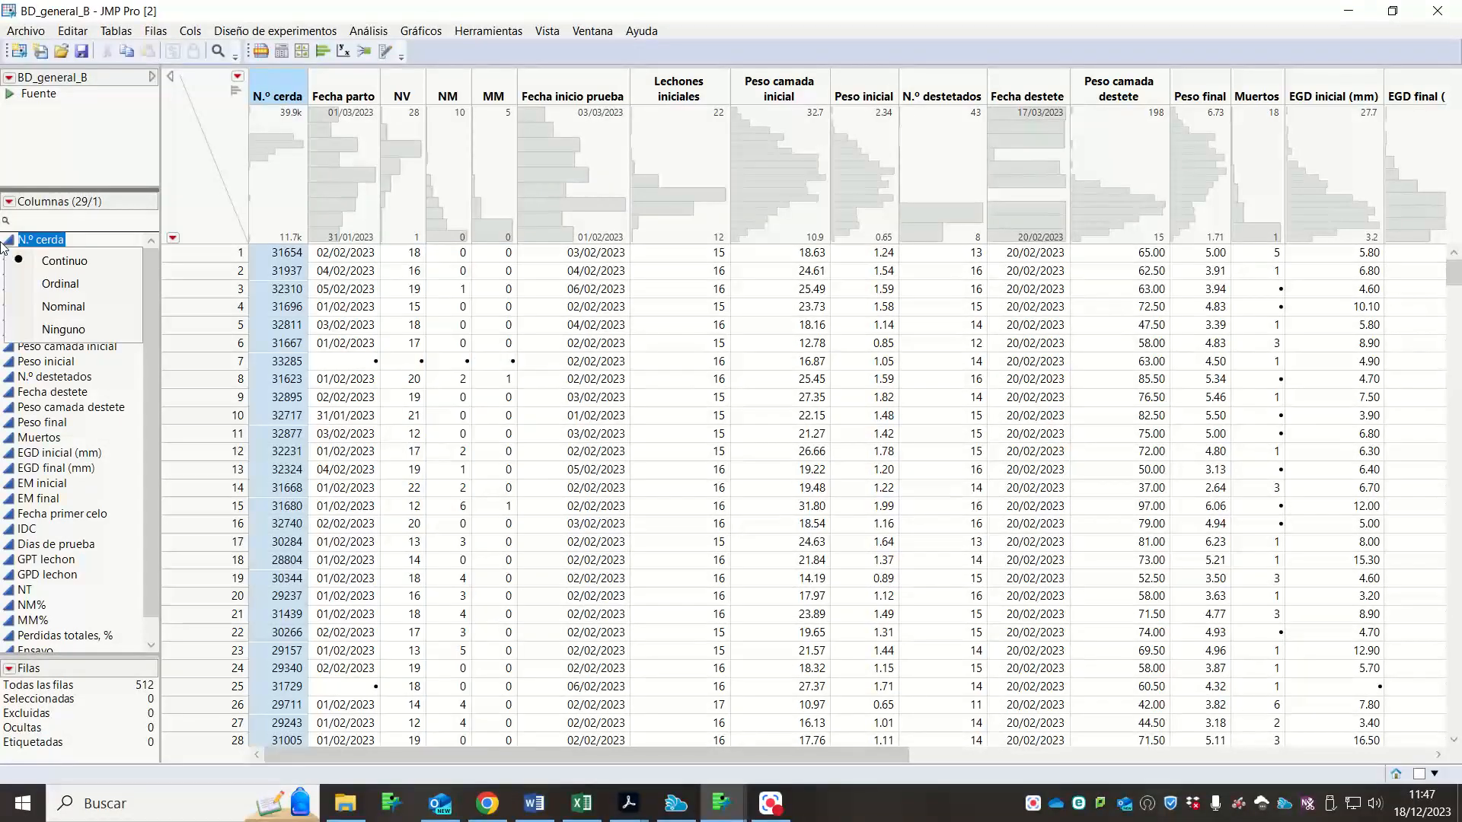
pyautogui.click(38, 306)
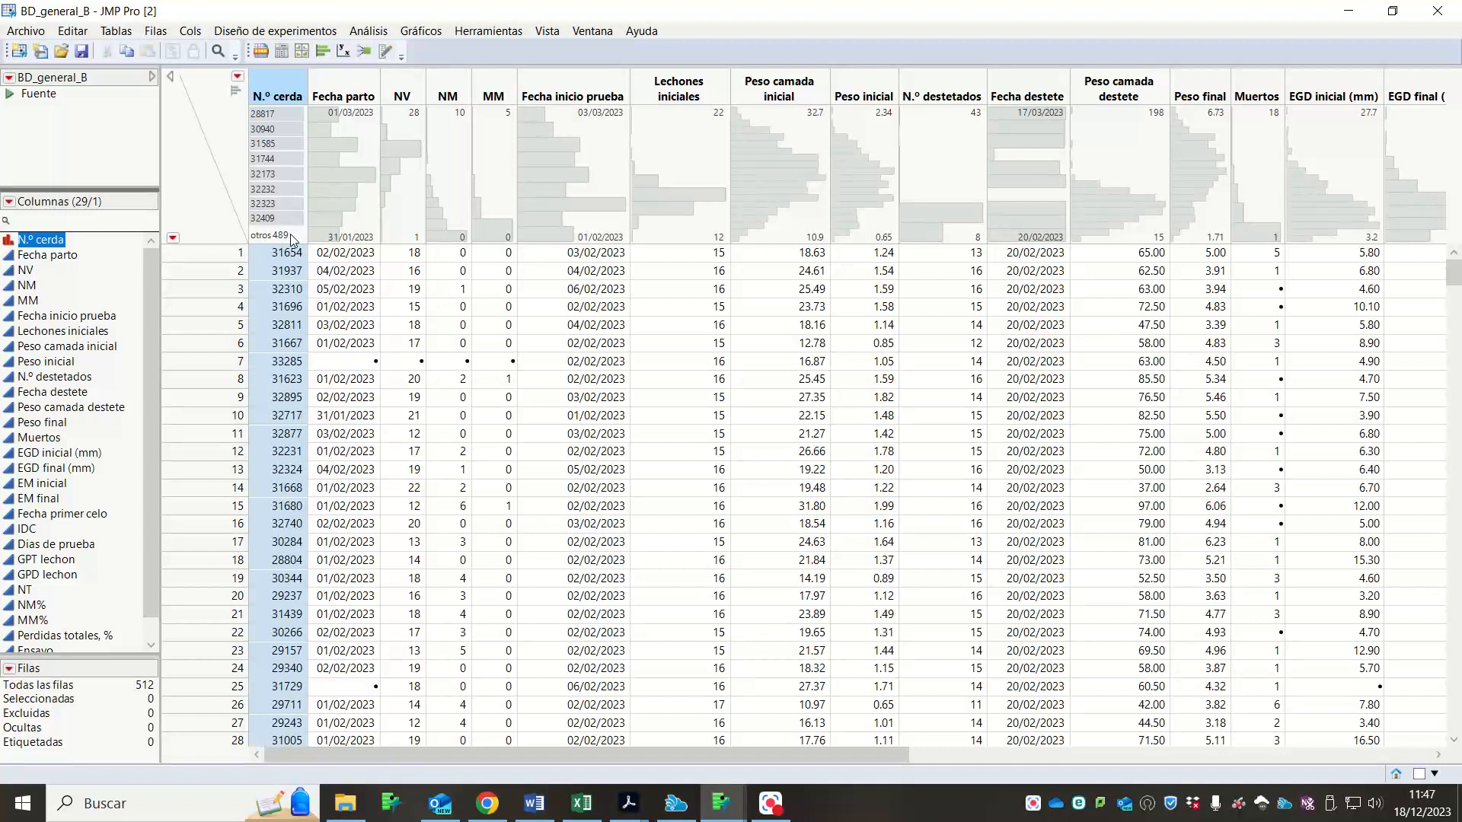
# - Examine the linked header graphs by selecting the value 31744 in N.º cerda and several histogram bars of Peso camada inicial
pyautogui.click(285, 162)
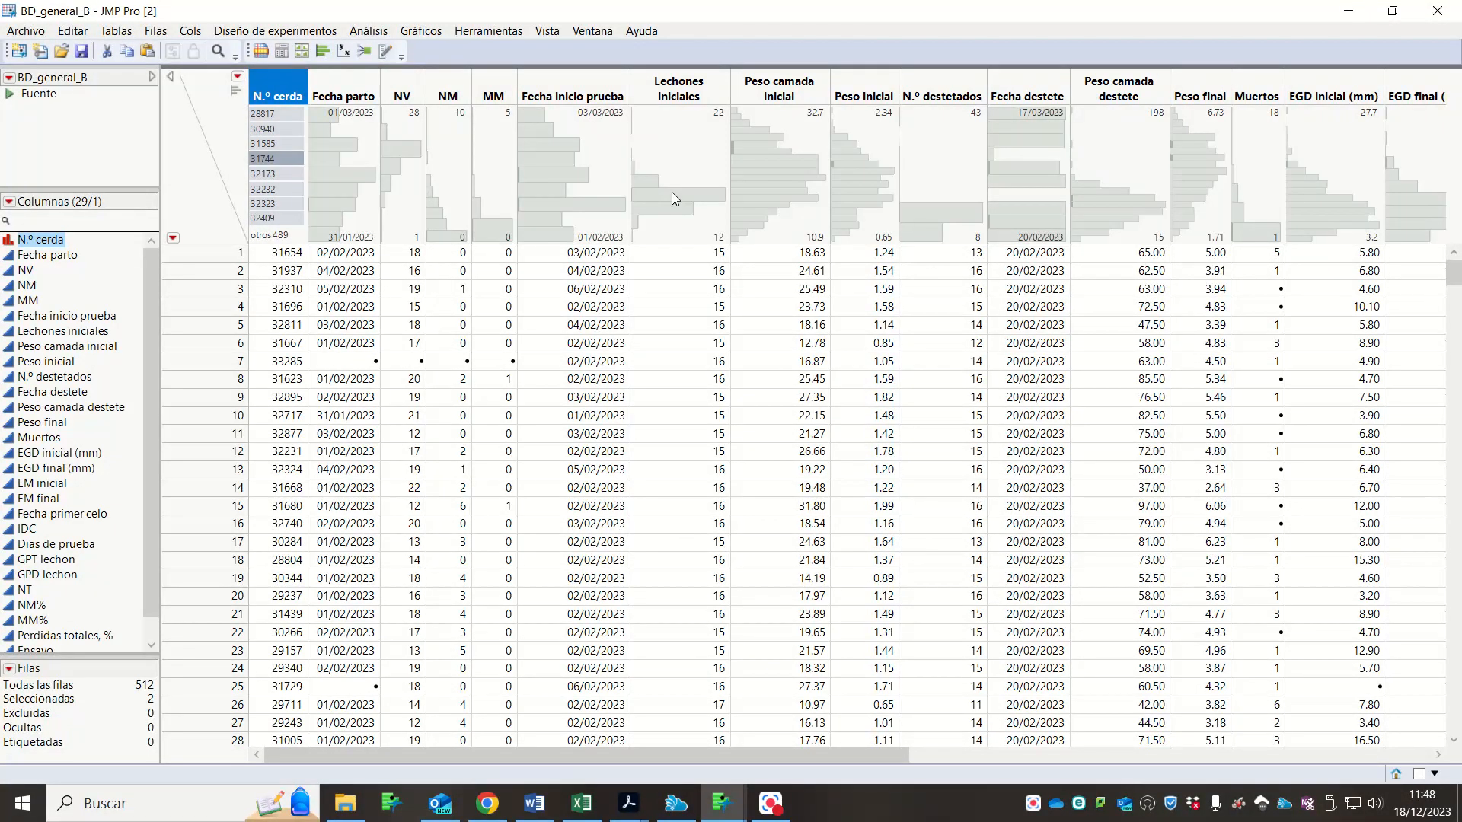
pyautogui.click(770, 177)
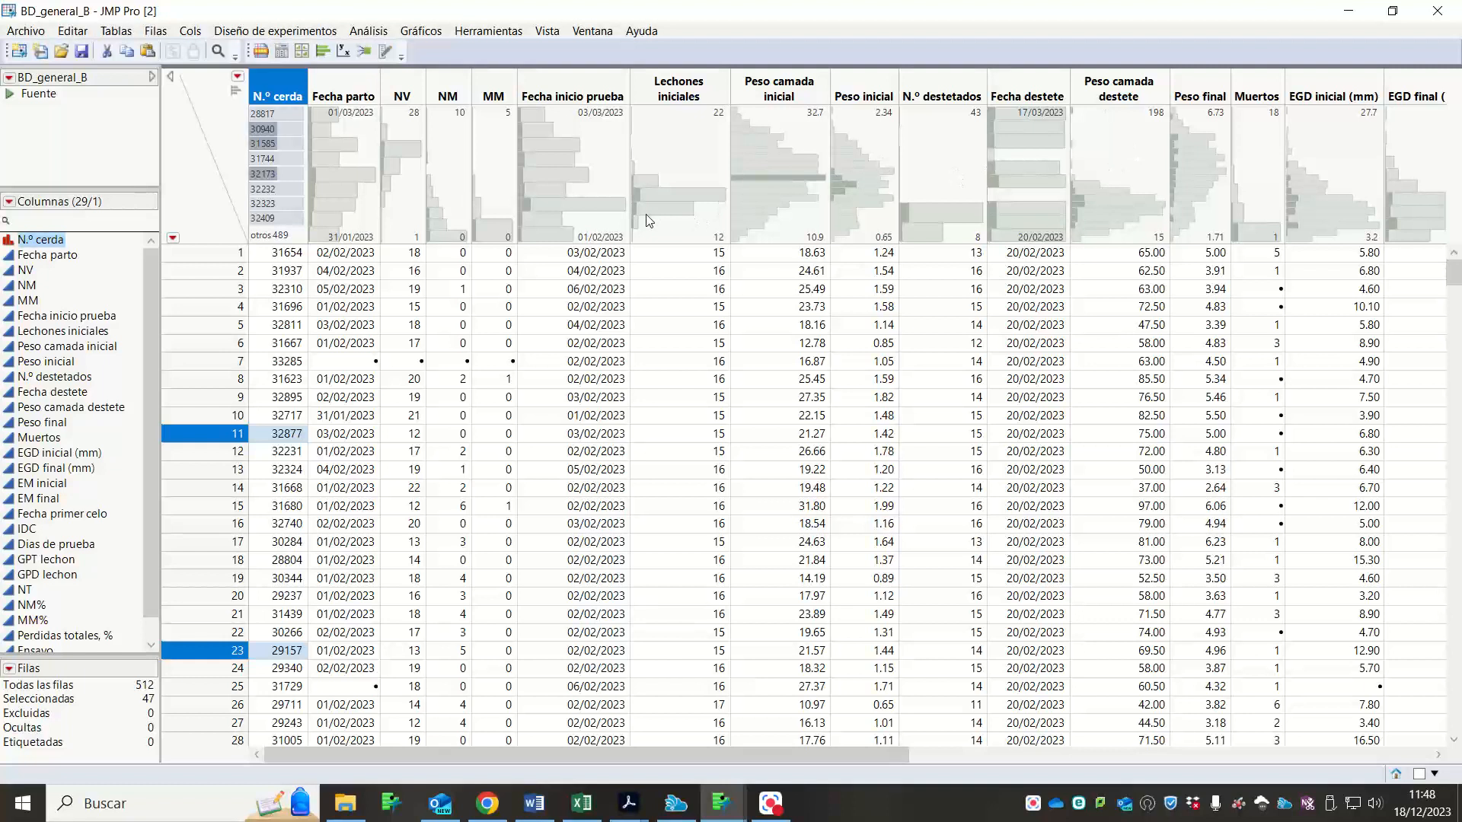
pyautogui.click(770, 166)
pyautogui.click(761, 139)
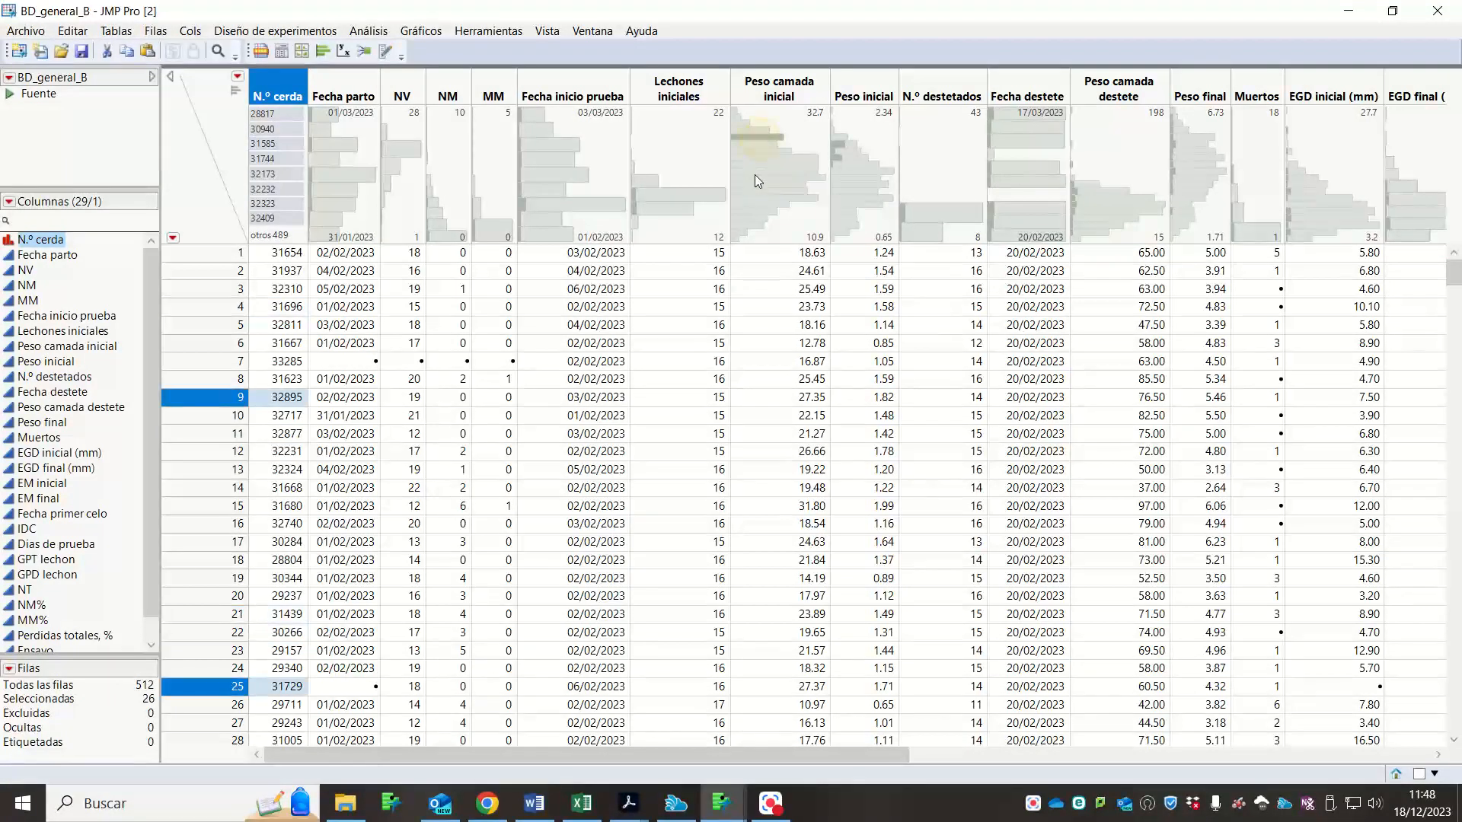
pyautogui.click(755, 175)
pyautogui.click(758, 204)
pyautogui.click(757, 224)
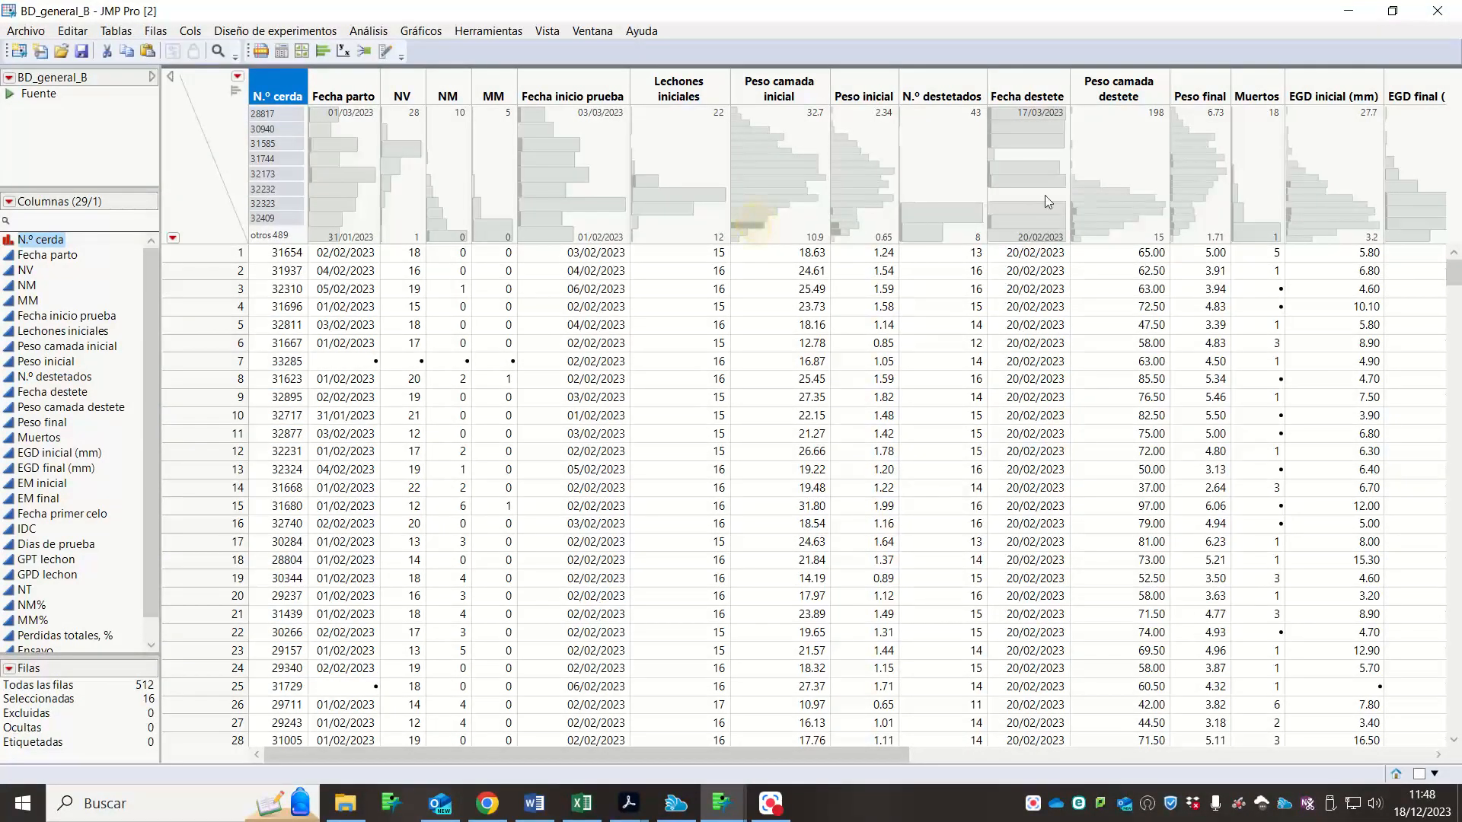
pyautogui.click(794, 173)
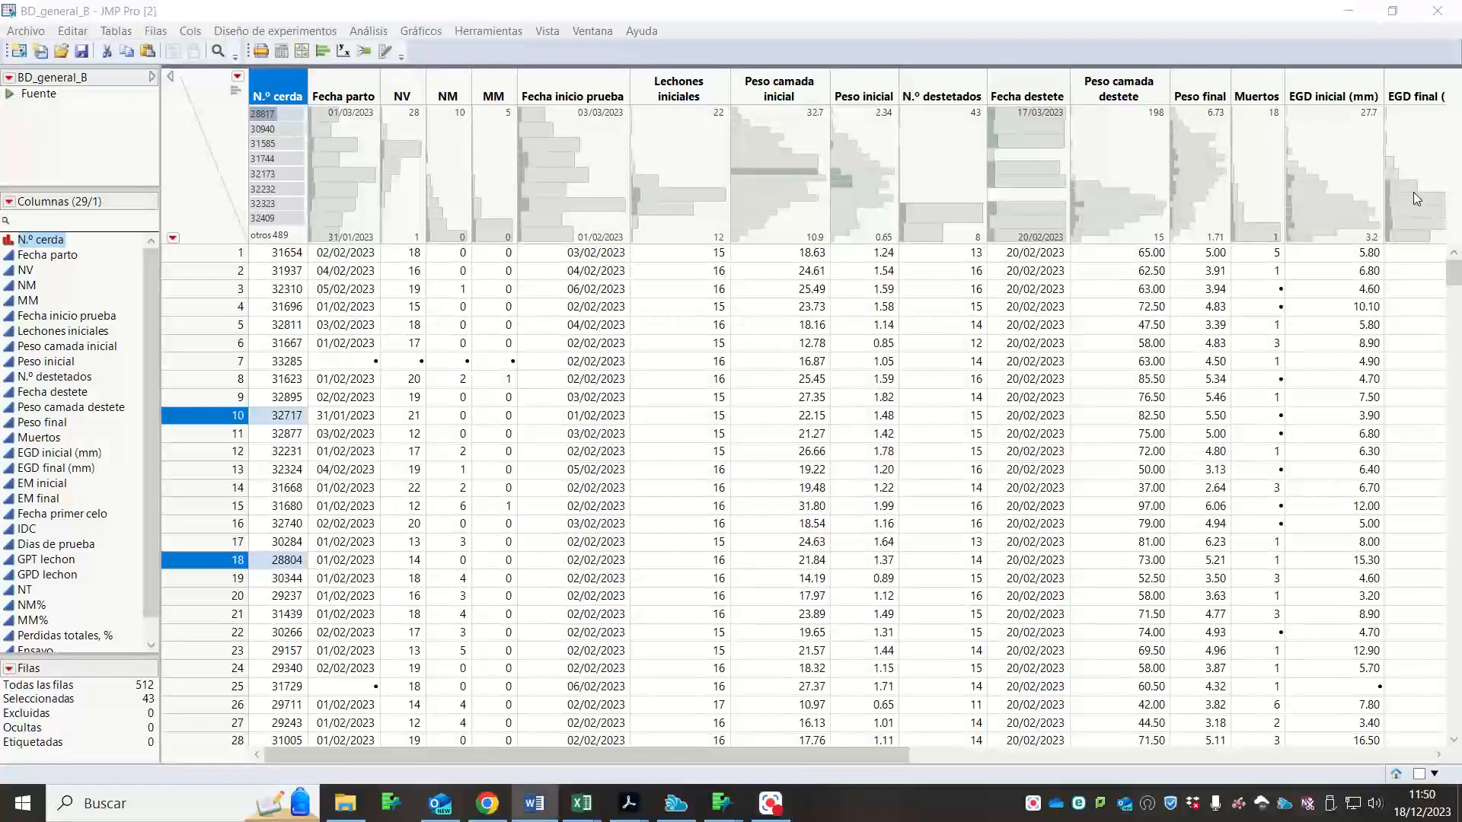
pyautogui.click(944, 270)
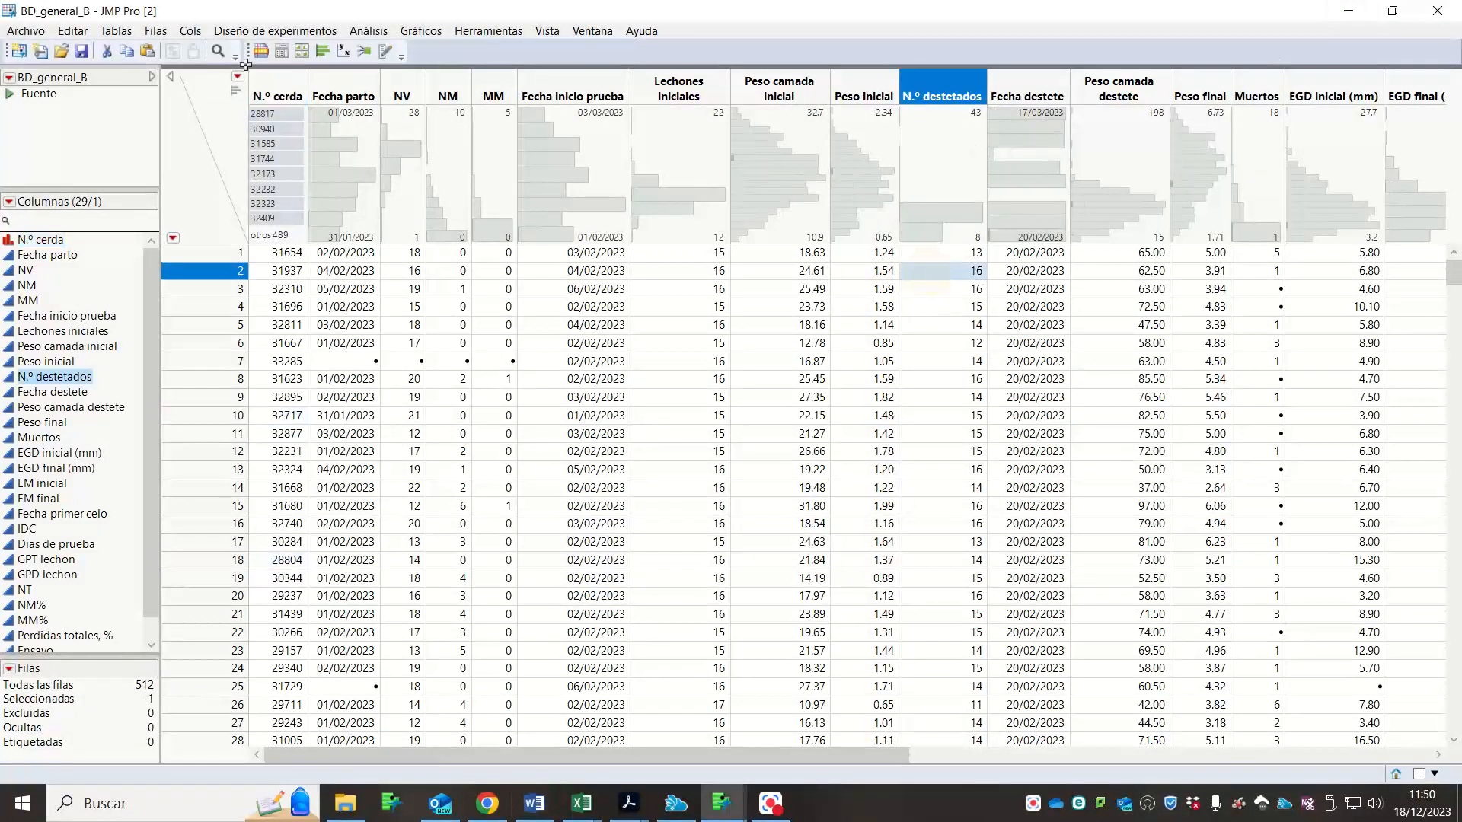
# - Start a multiple-file import and set its source folder to seriadas inside JMP en ASN
pyautogui.click(17, 32)
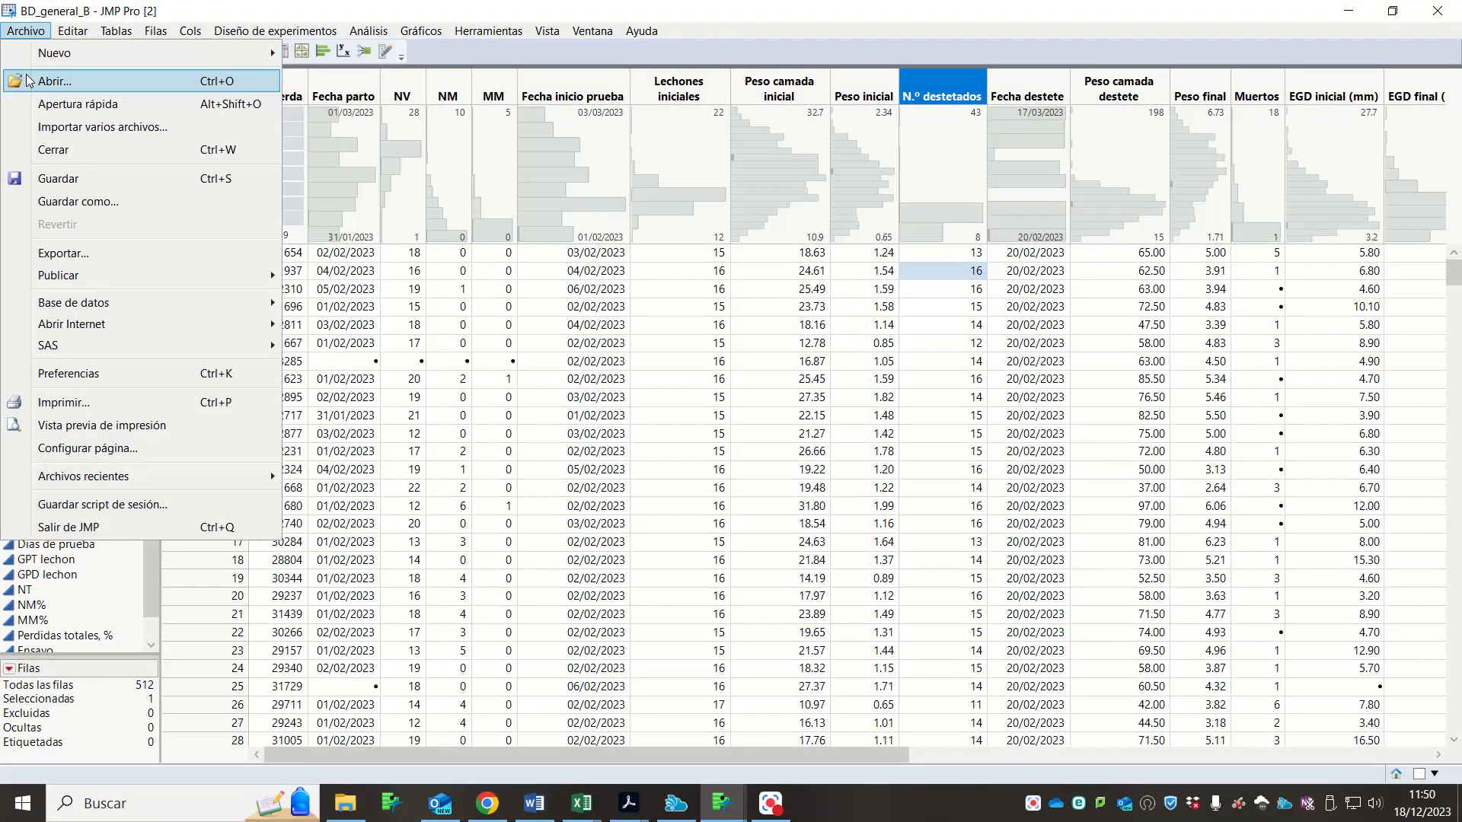
pyautogui.click(43, 129)
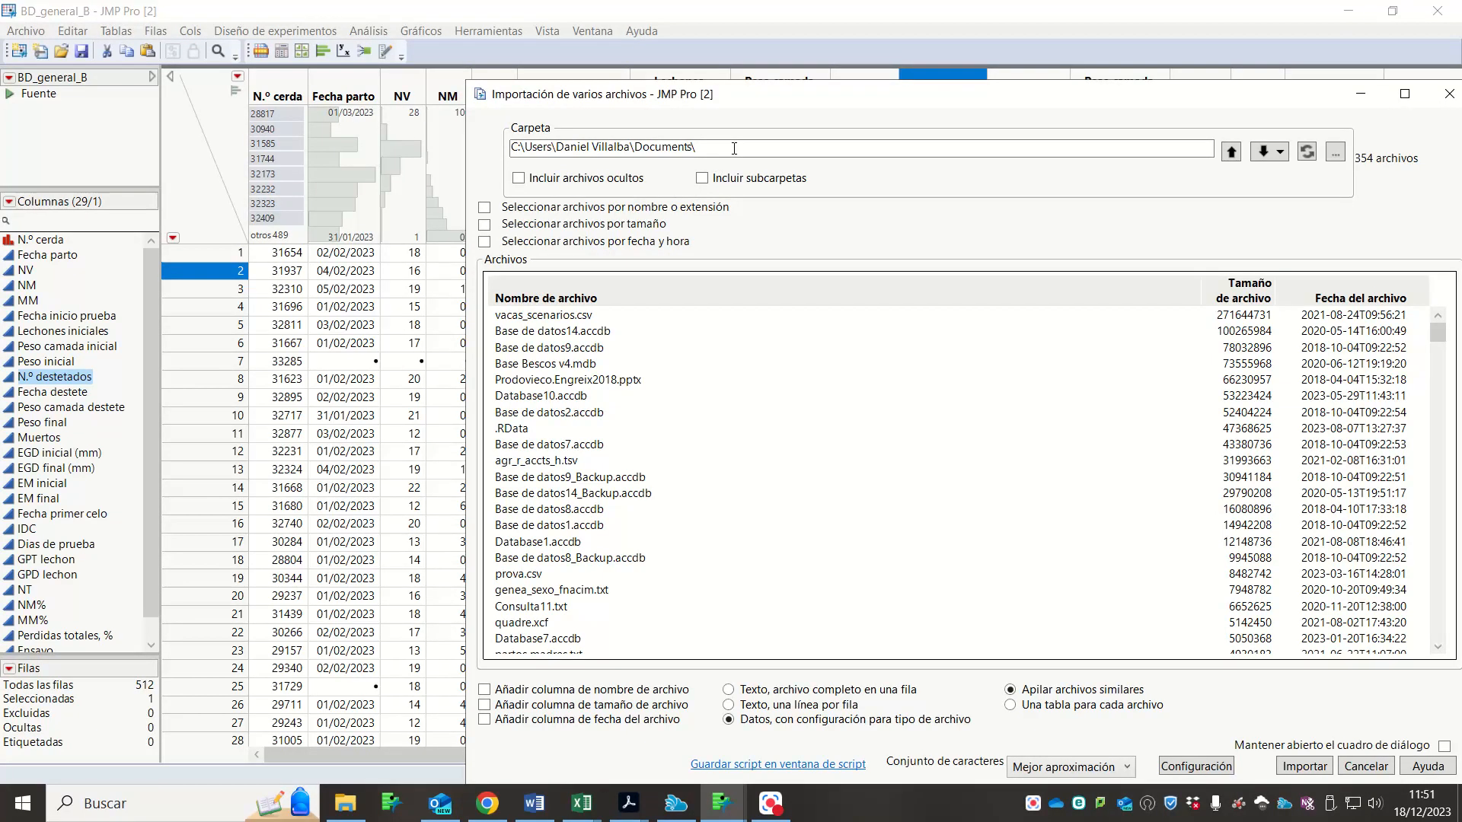
pyautogui.click(734, 148)
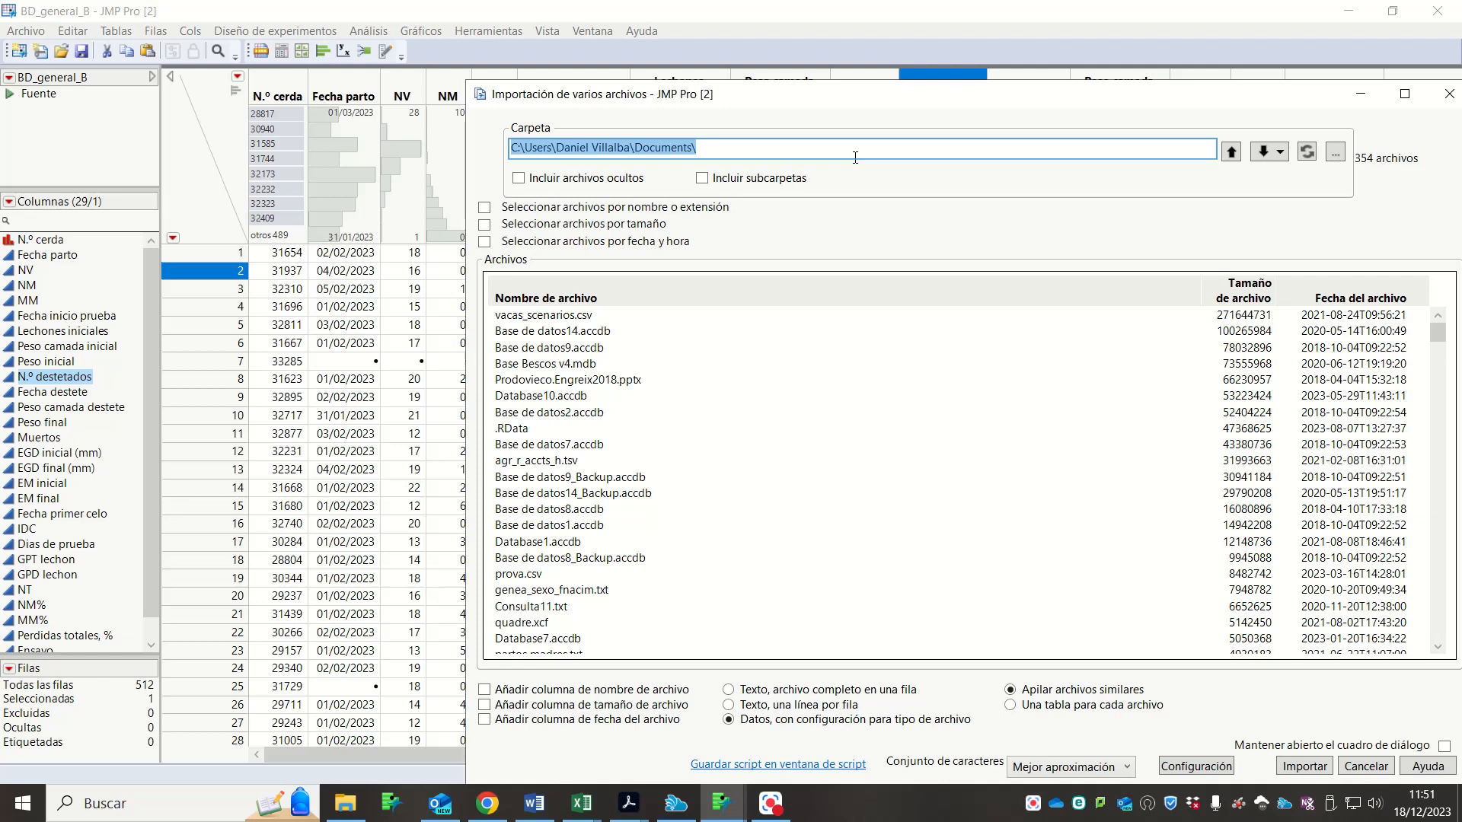
pyautogui.click(1345, 157)
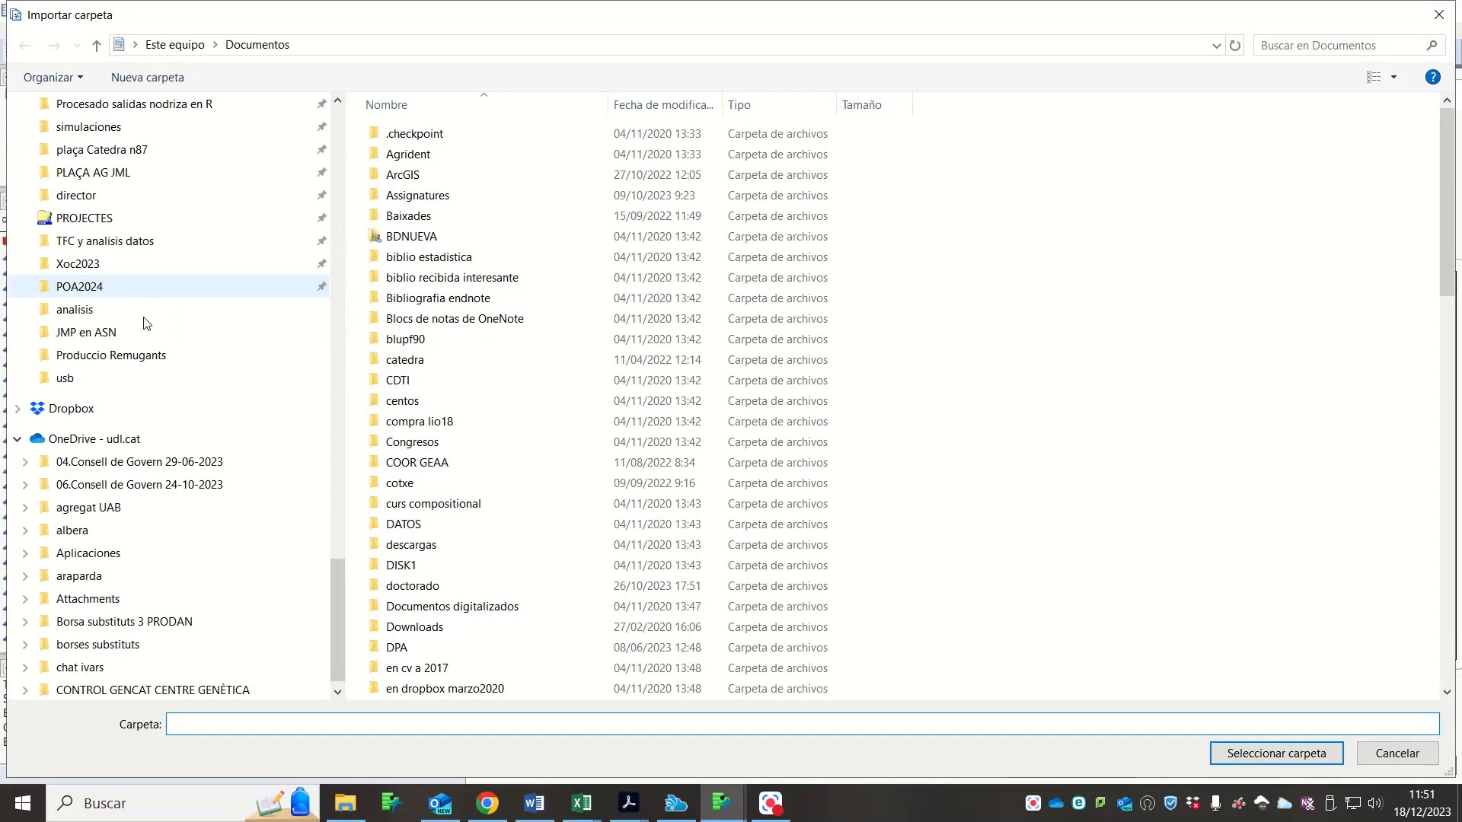
pyautogui.scroll(5, 145, 354)
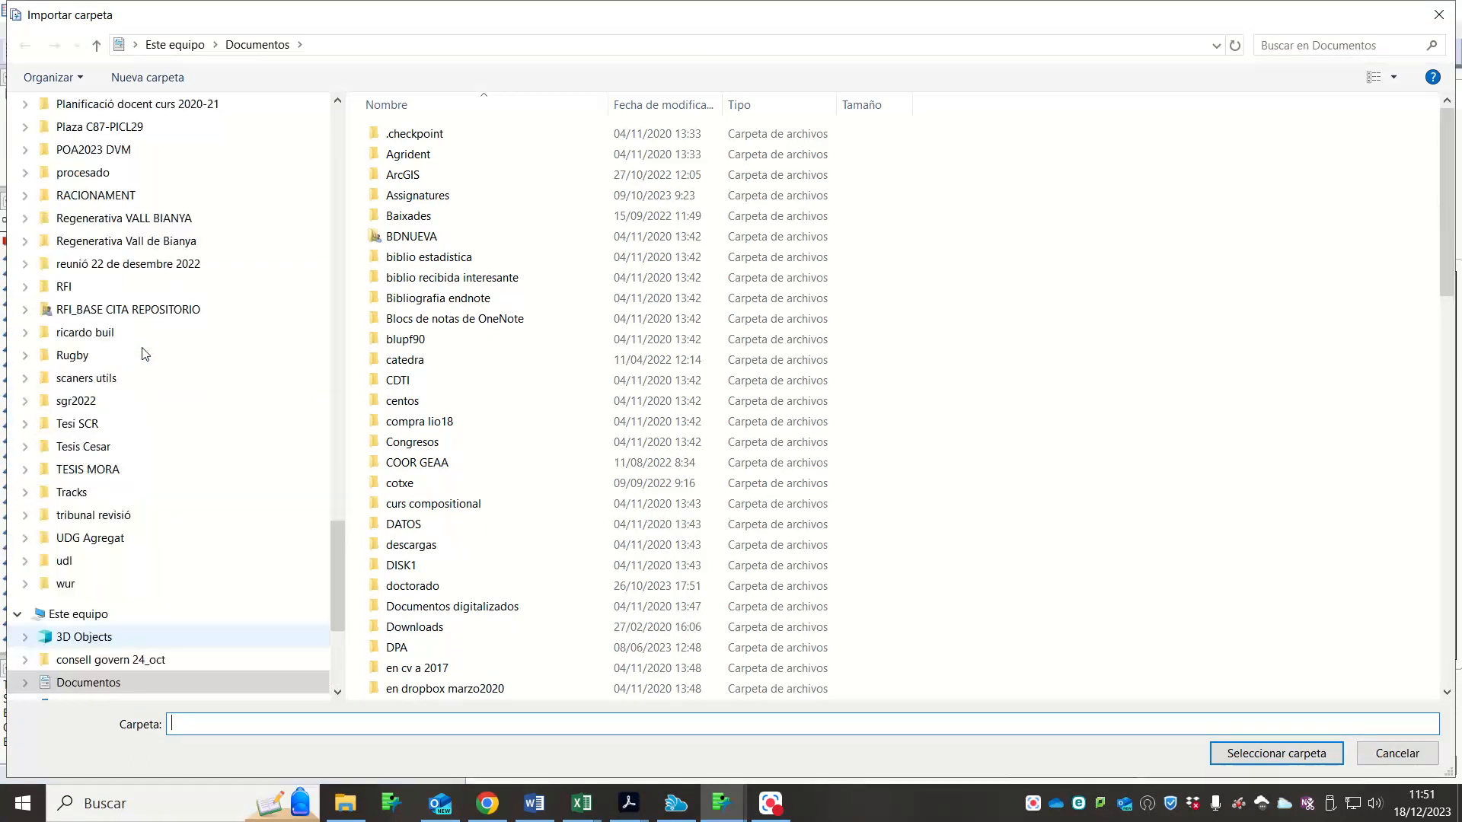
pyautogui.scroll(-6, 145, 354)
pyautogui.scroll(5, 144, 354)
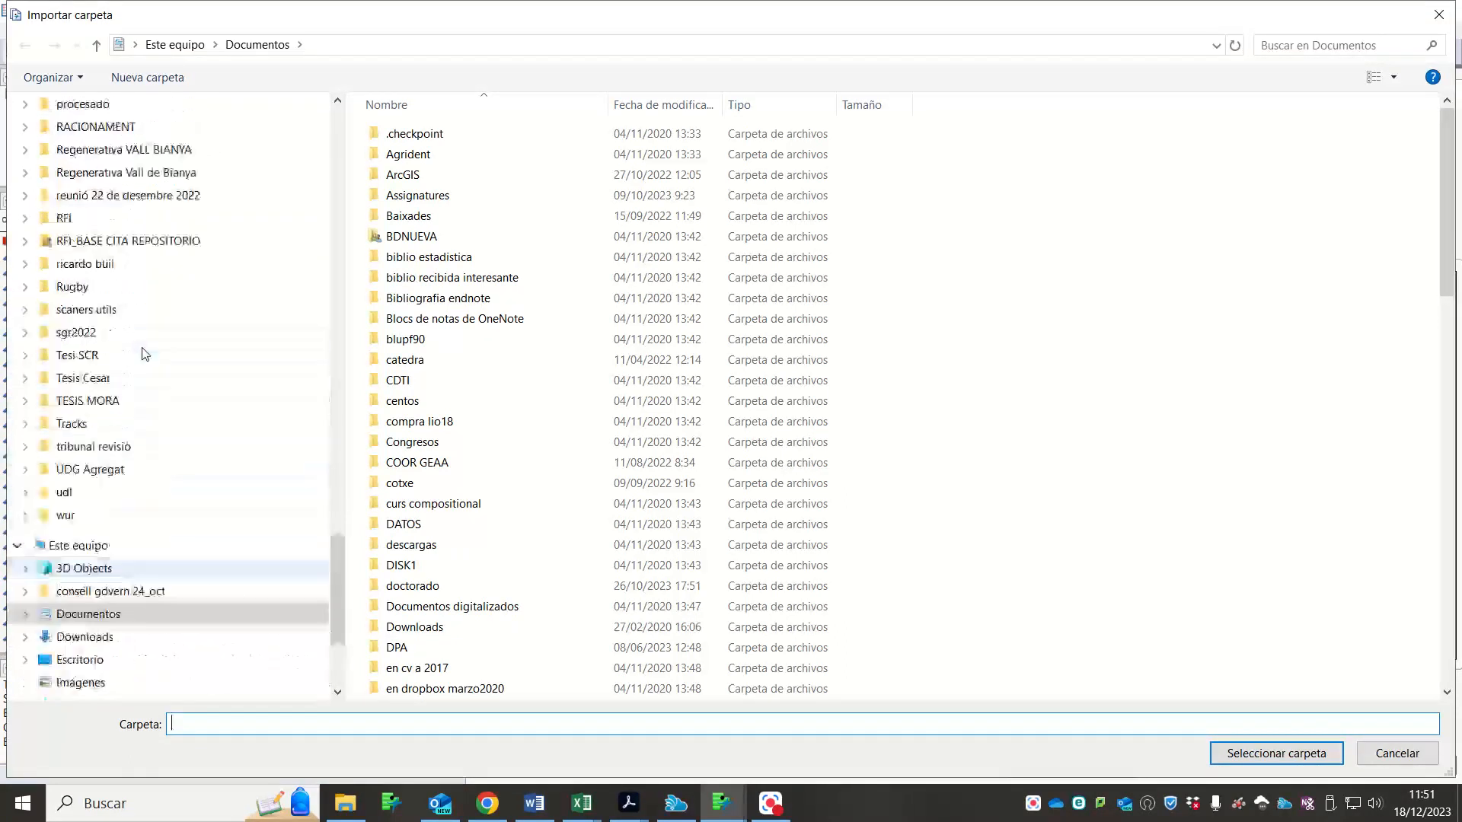
pyautogui.scroll(6, 145, 354)
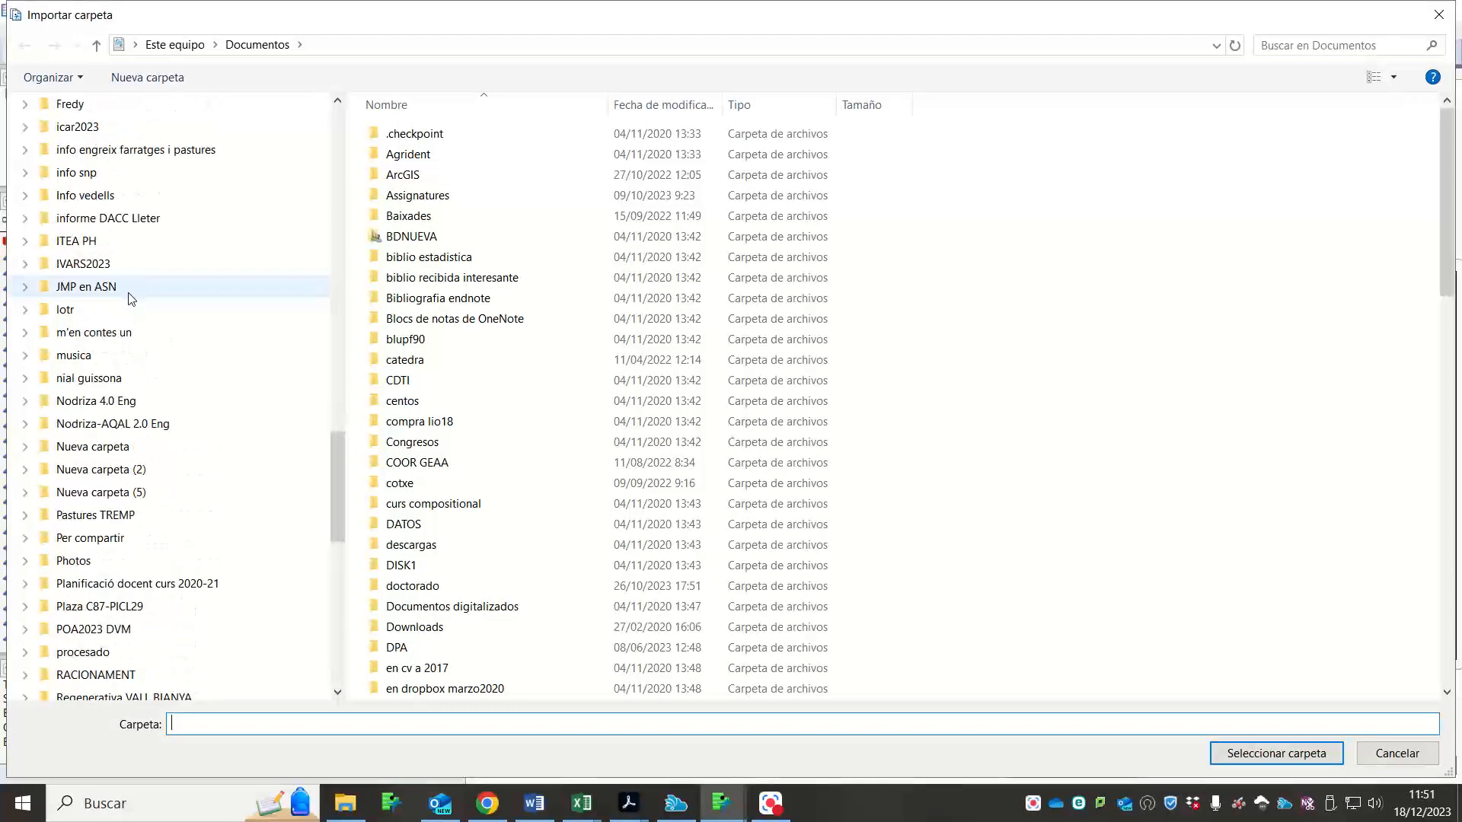
pyautogui.click(129, 296)
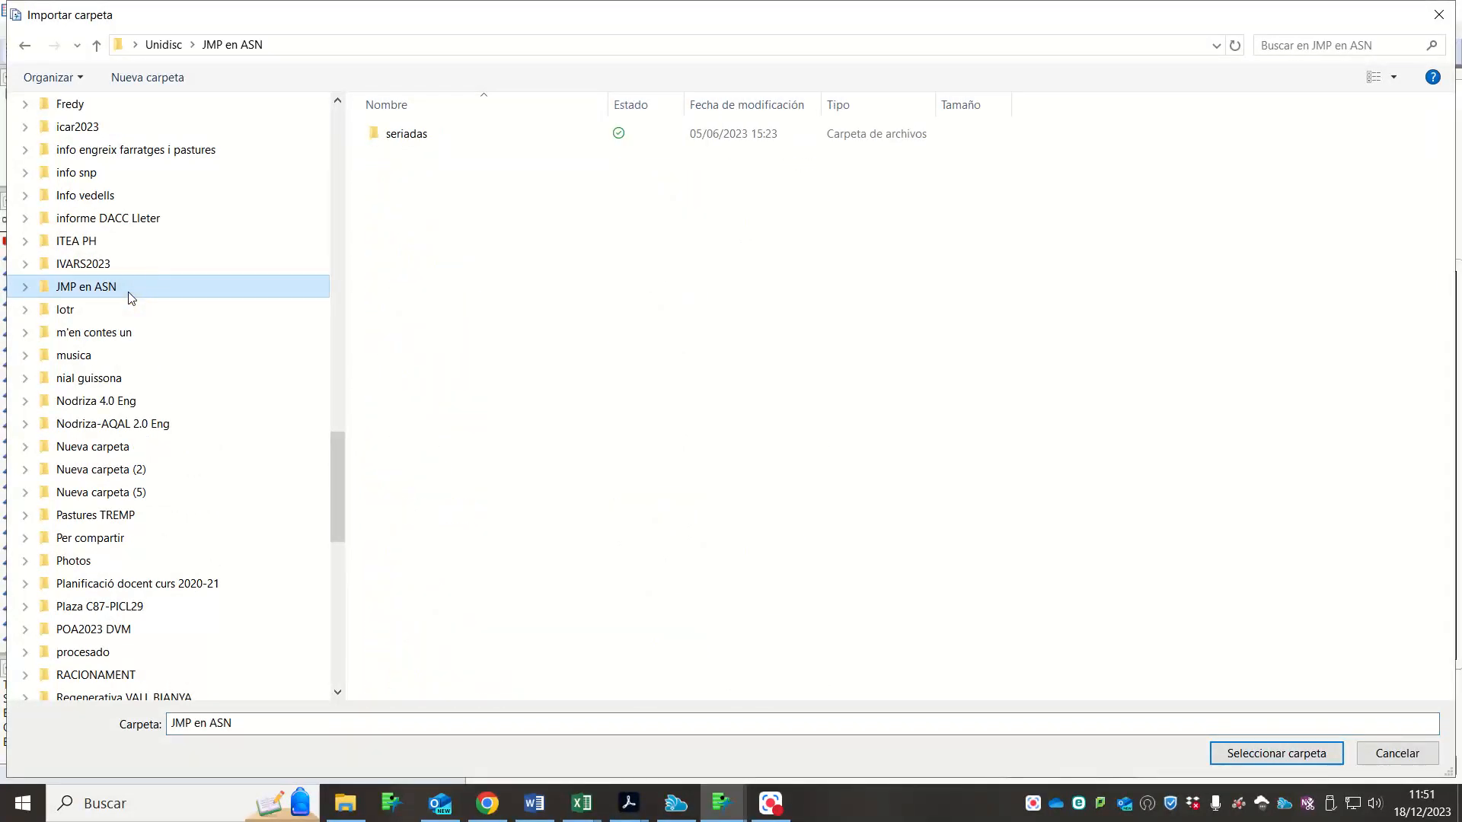
pyautogui.click(436, 138)
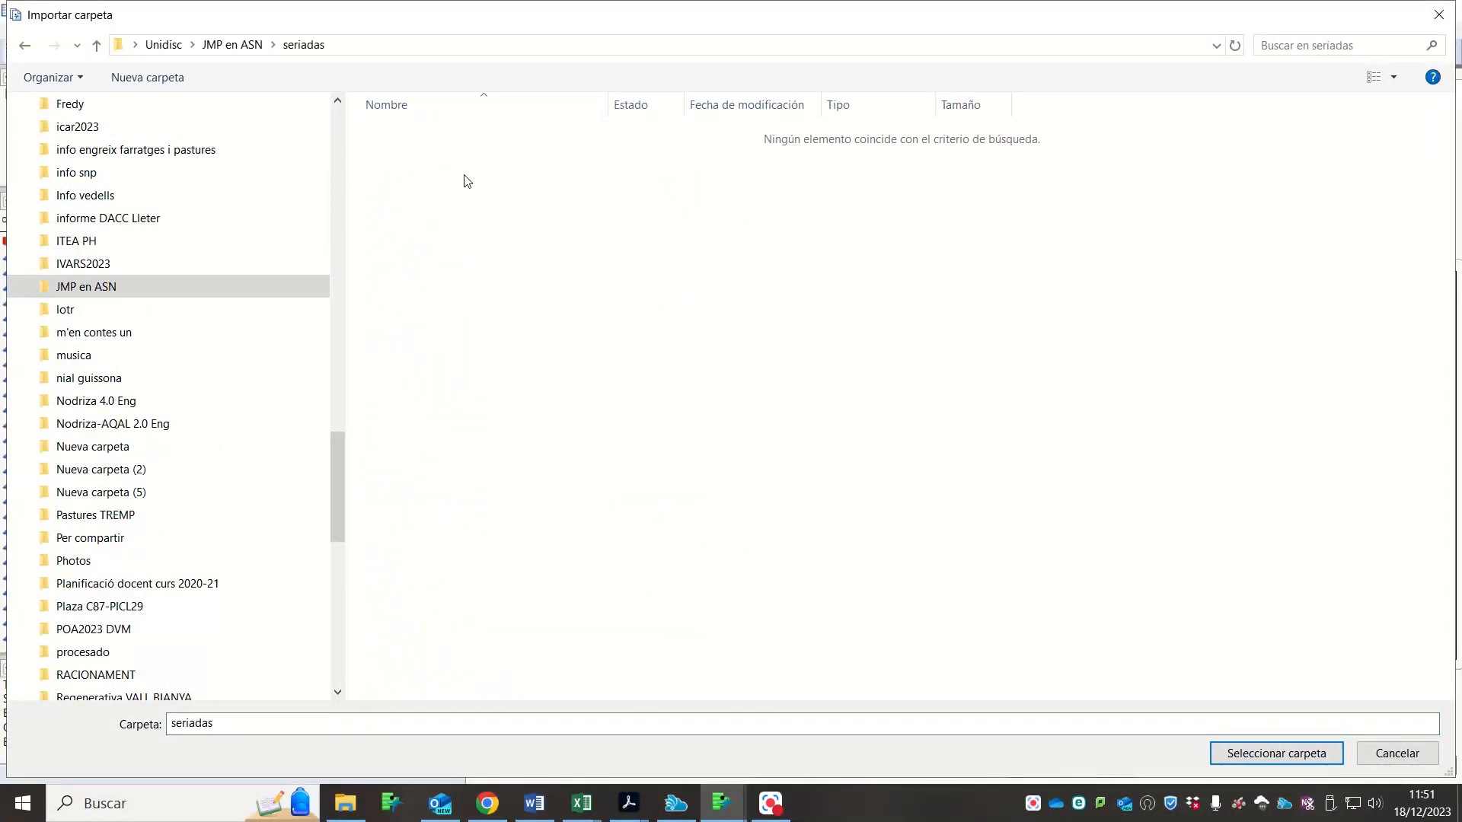
pyautogui.click(1275, 752)
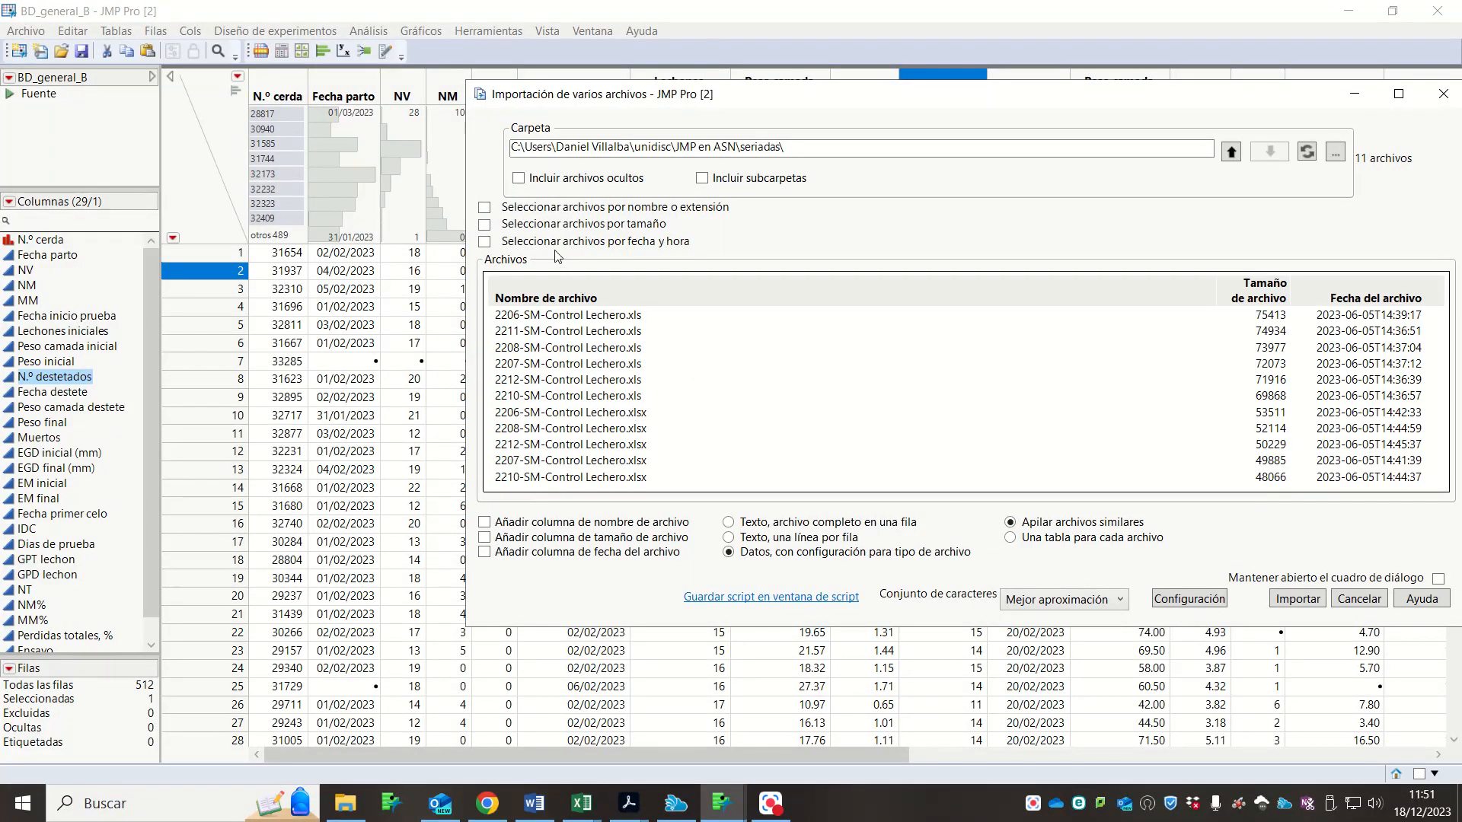
# - Import only the *.xlsx files, stacking similar files and adding a file name column
pyautogui.click(606, 412)
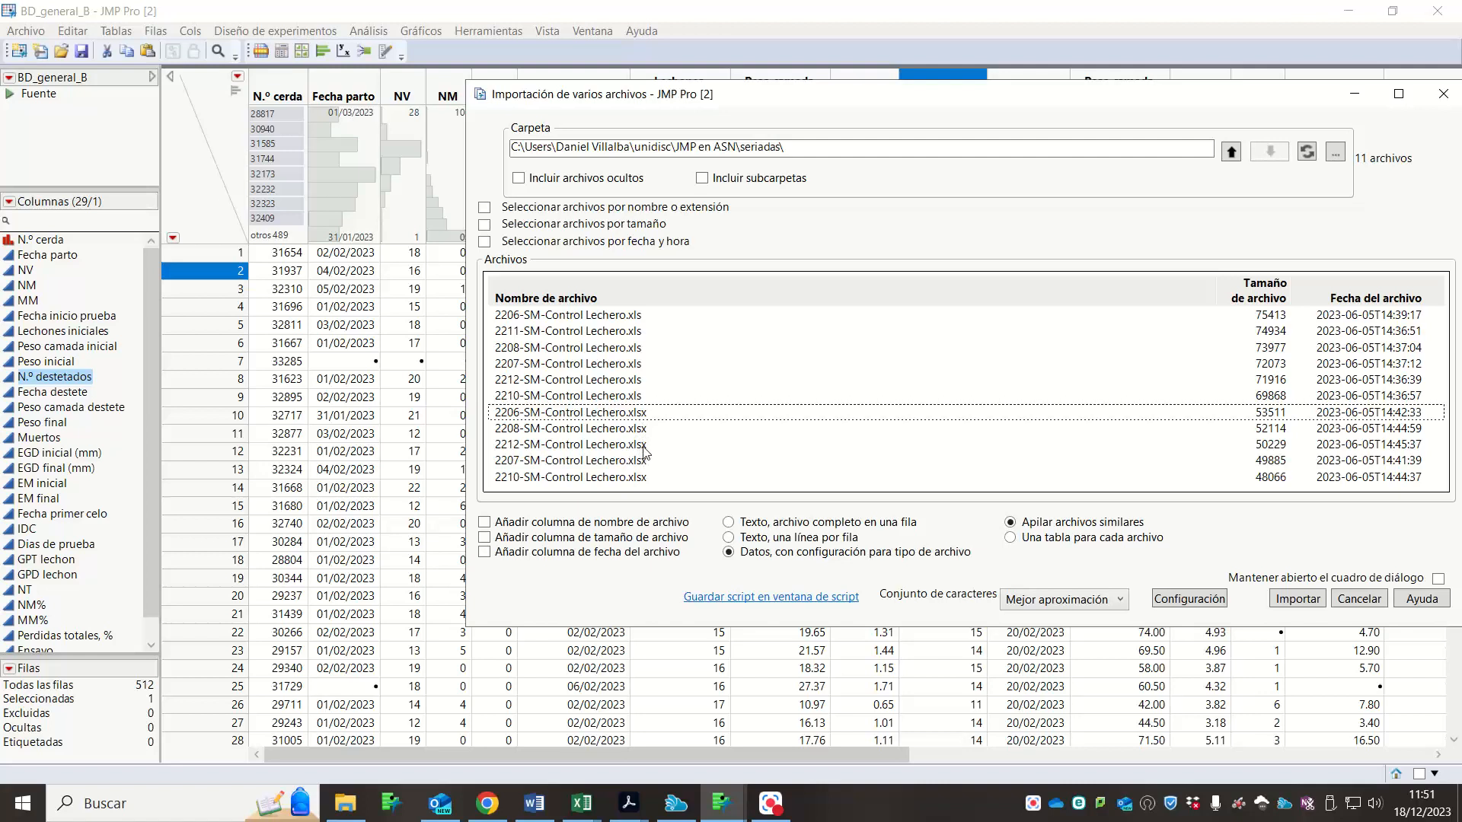
pyautogui.click(486, 208)
pyautogui.click(537, 230)
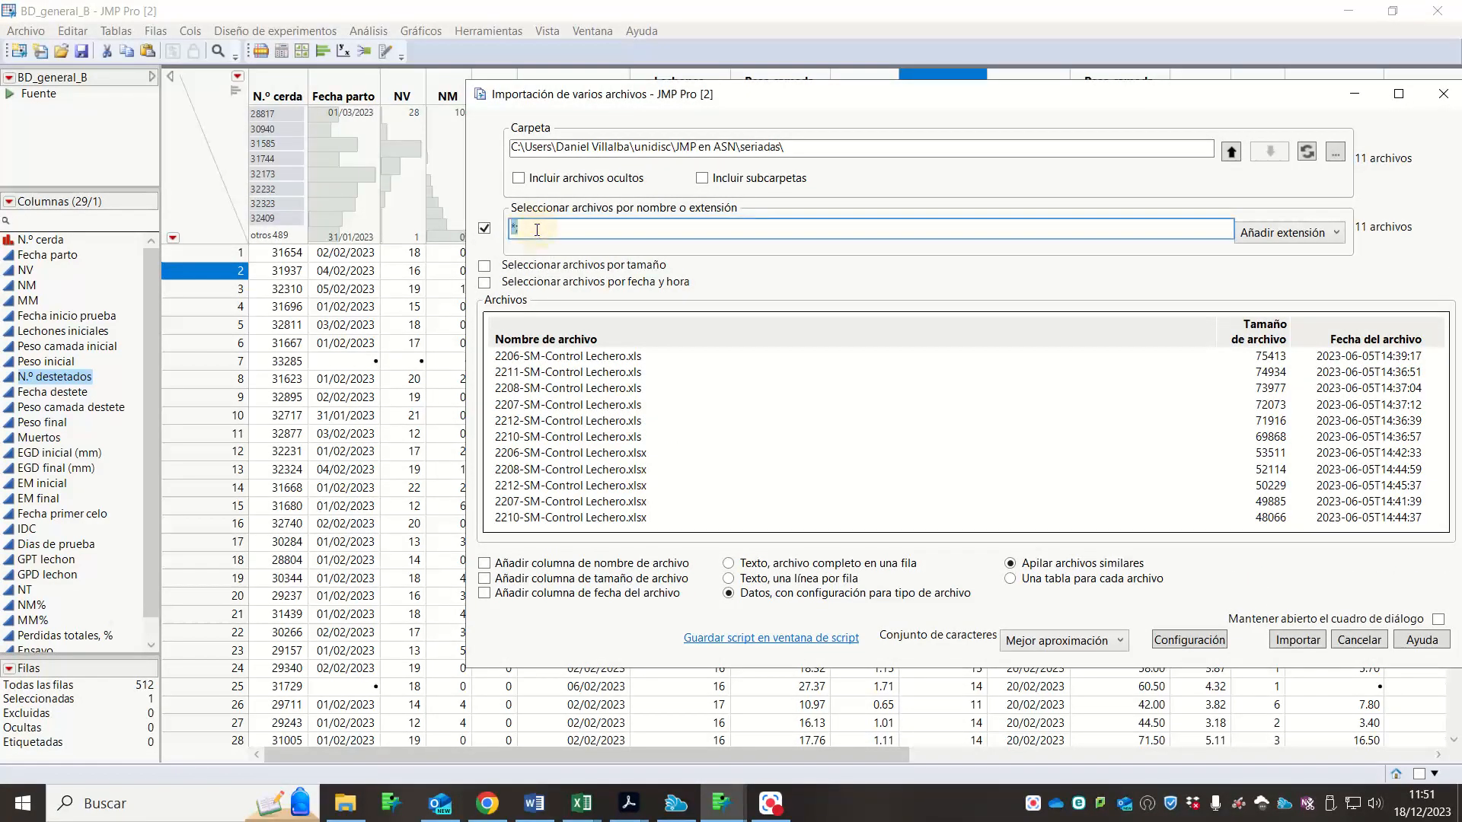
pyautogui.write('*.xlsx')
pyautogui.press('Return')
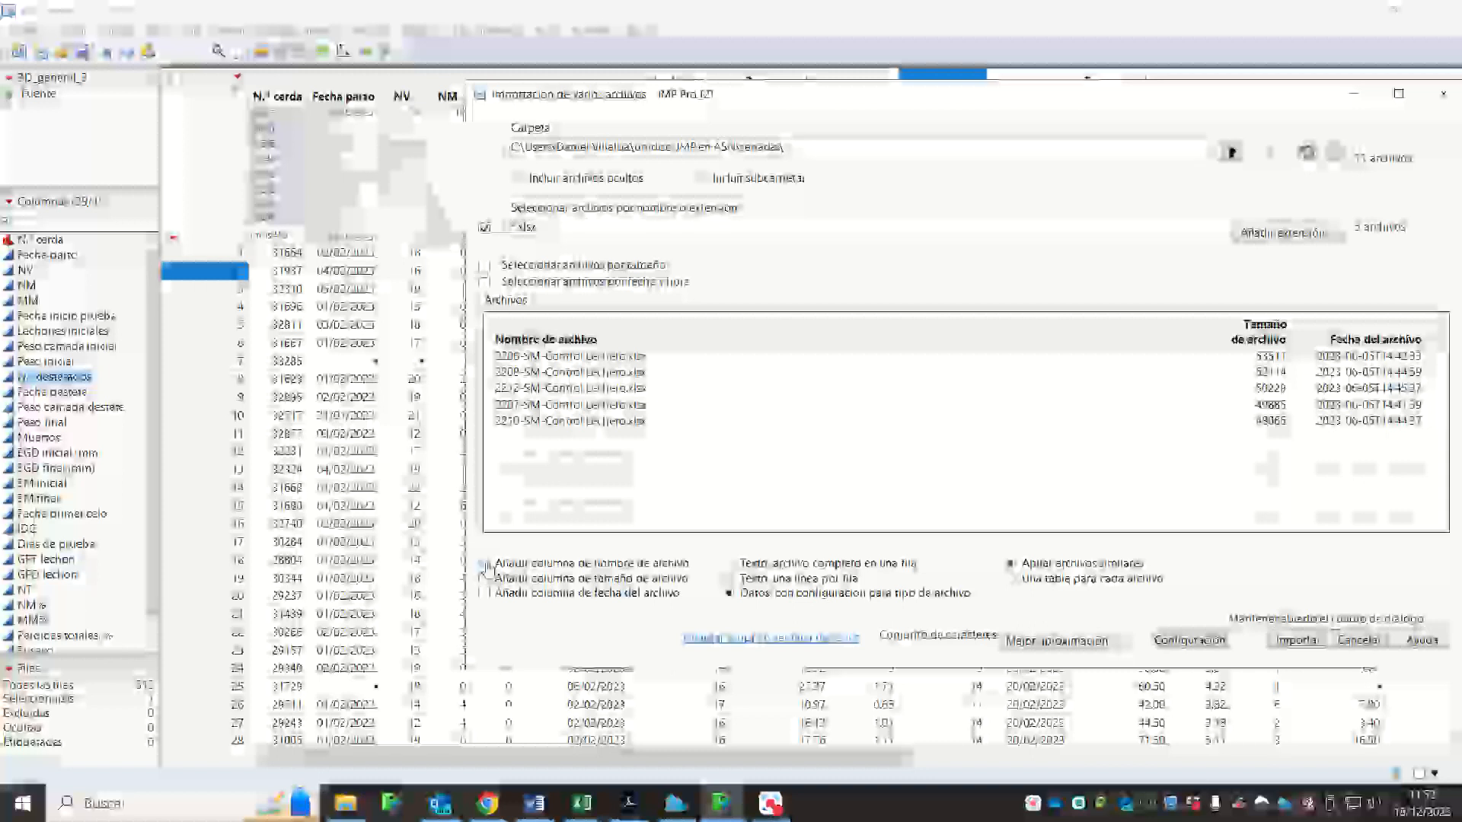
pyautogui.click(486, 565)
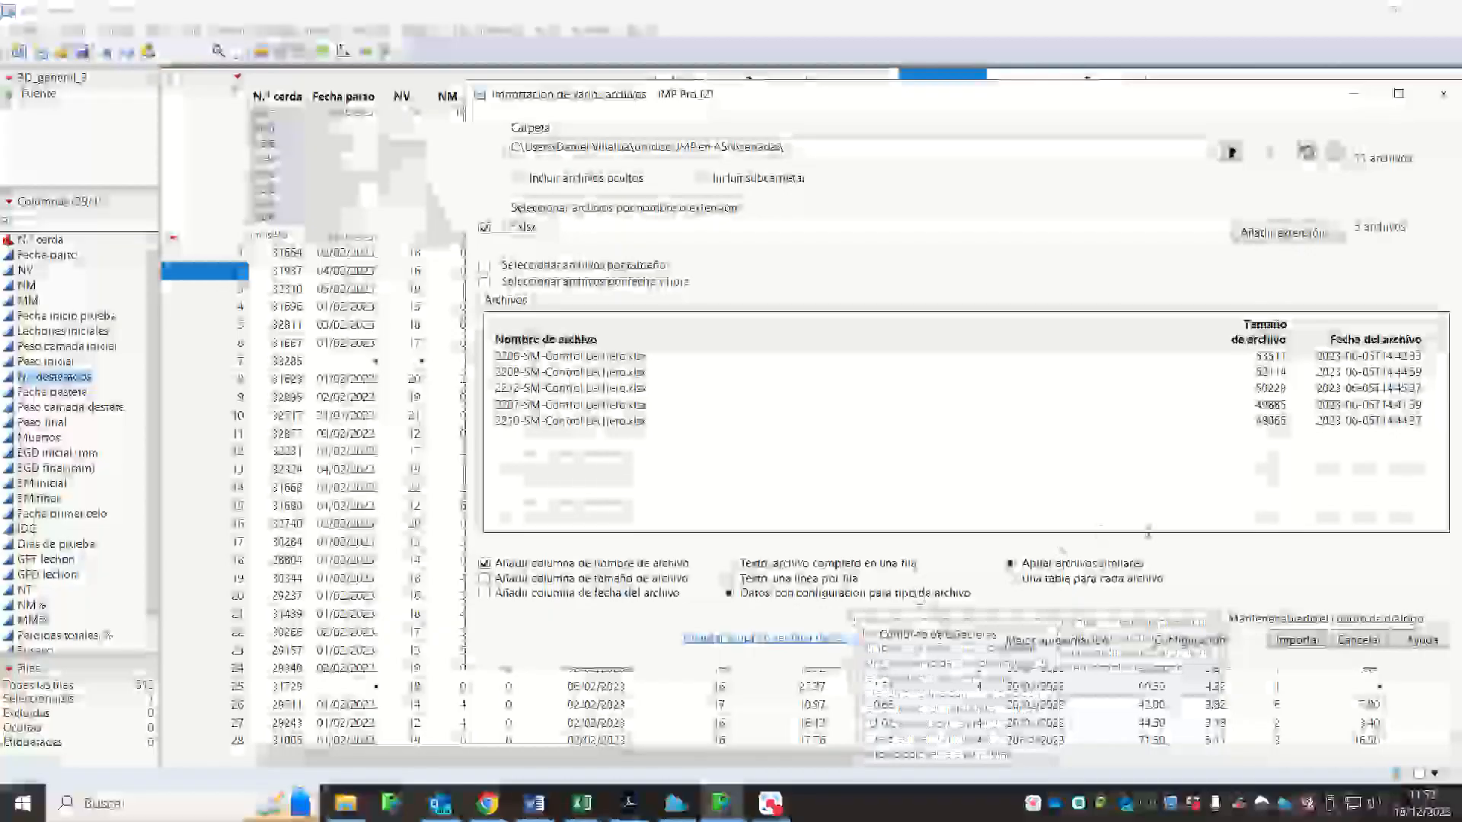
pyautogui.click(1297, 640)
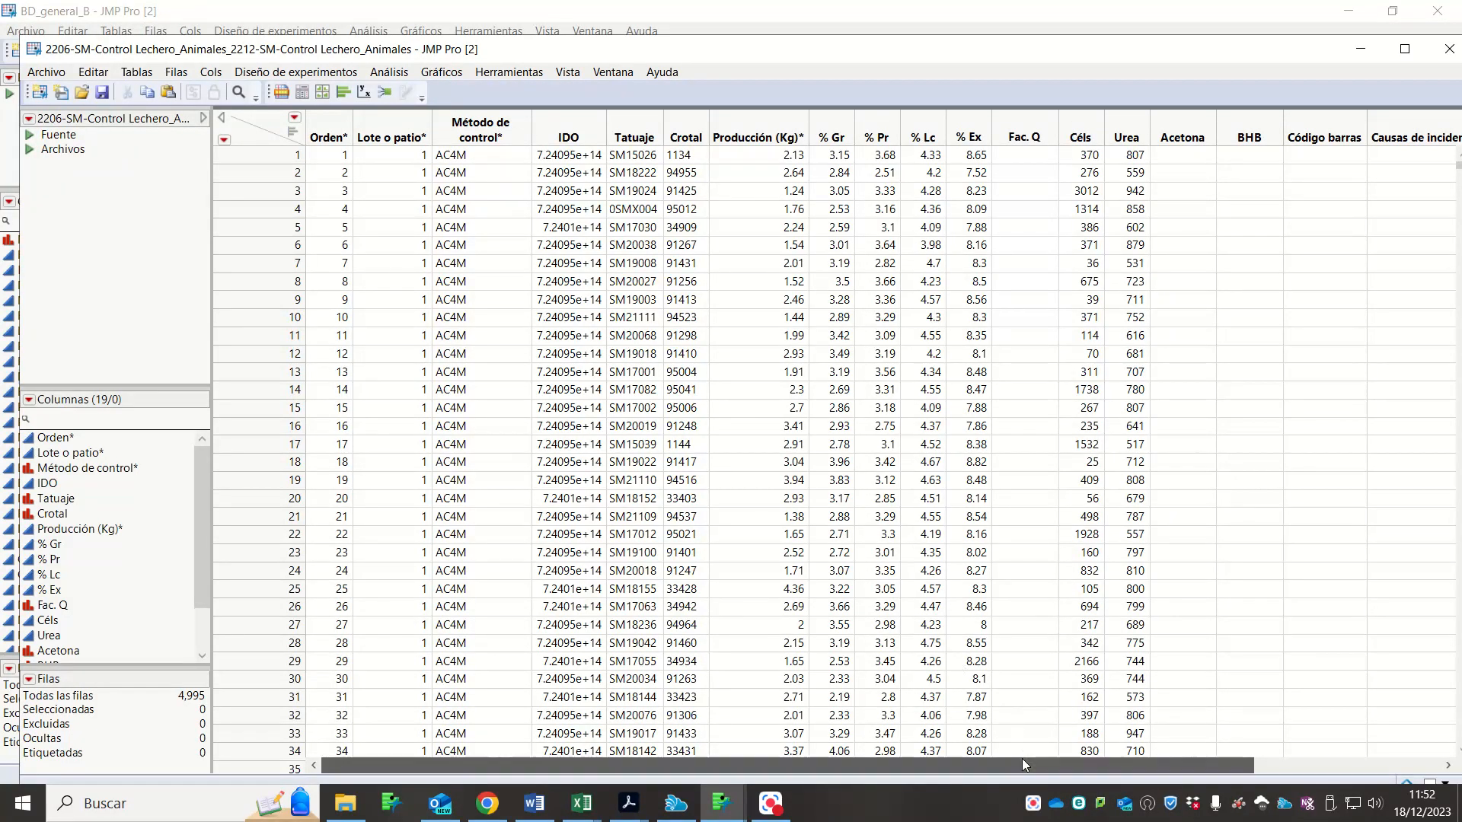
# - Examine the stacked table's rows and its Nombre de archivo column to see how the source files are appended
pyautogui.moveTo(1022, 758); pyautogui.dragTo(985, 754)
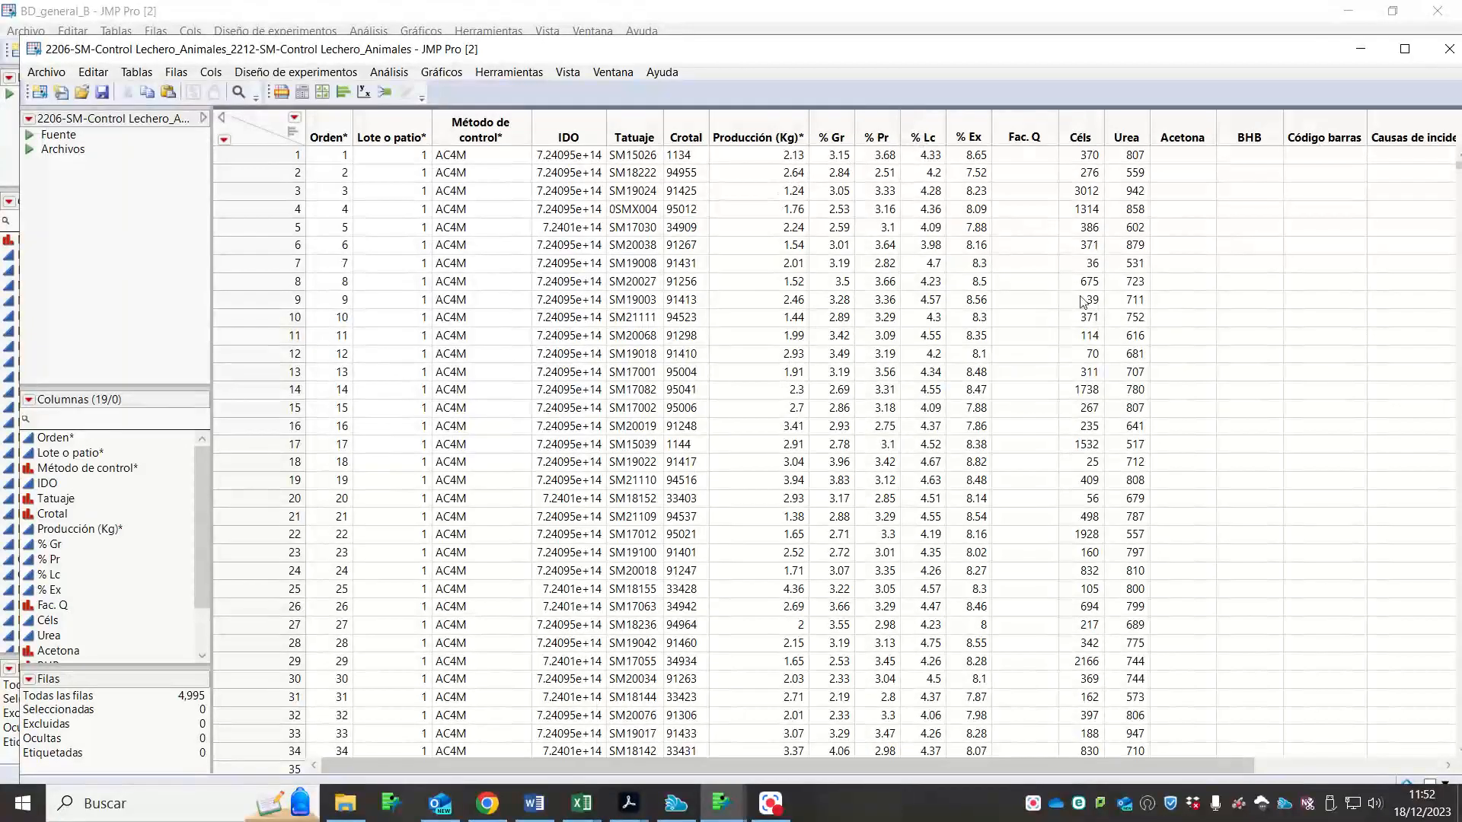
pyautogui.scroll(-3, 1097, 480)
pyautogui.scroll(-2, 1097, 480)
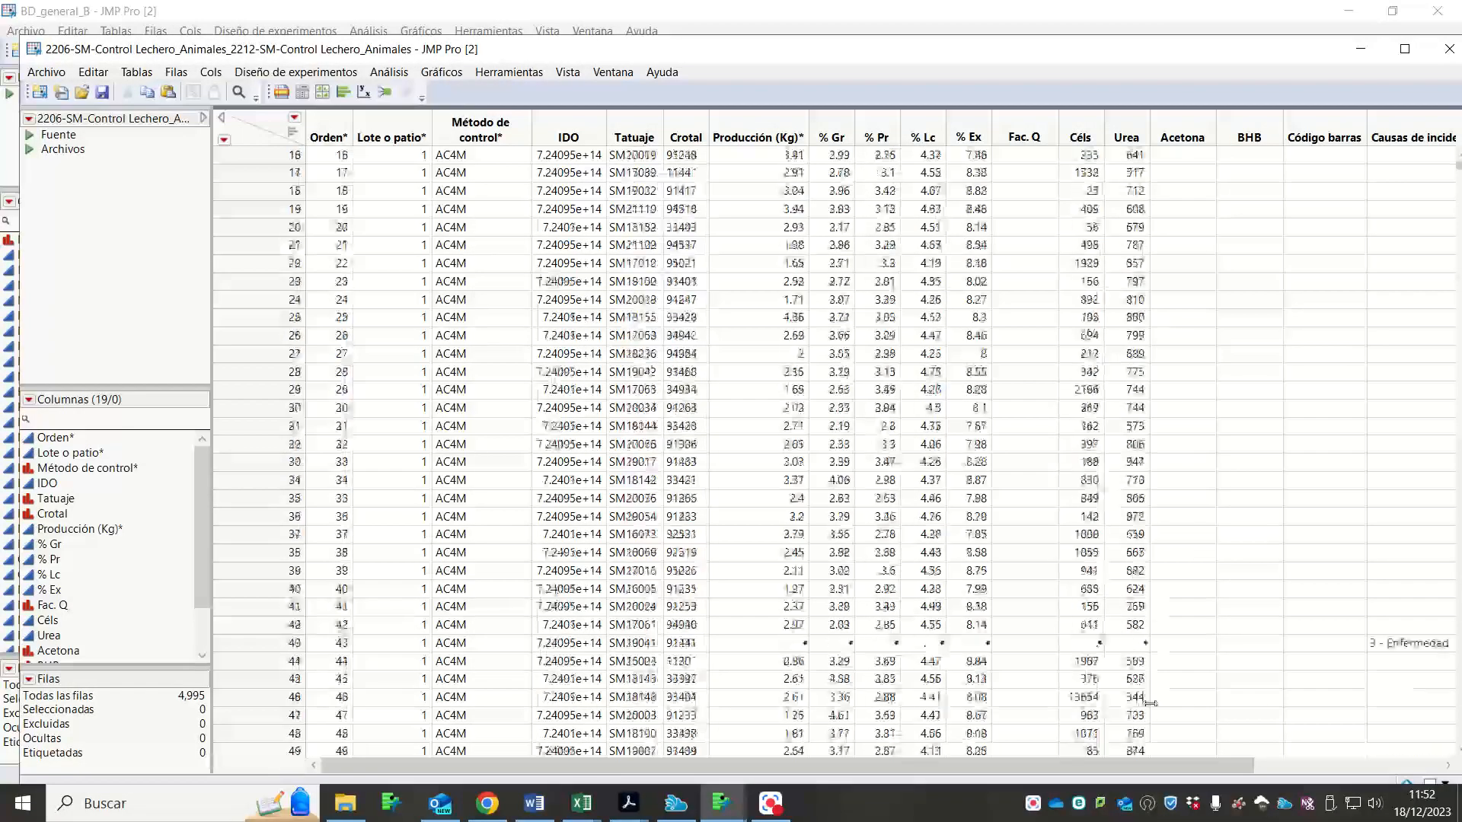
pyautogui.moveTo(1183, 766); pyautogui.dragTo(1354, 767)
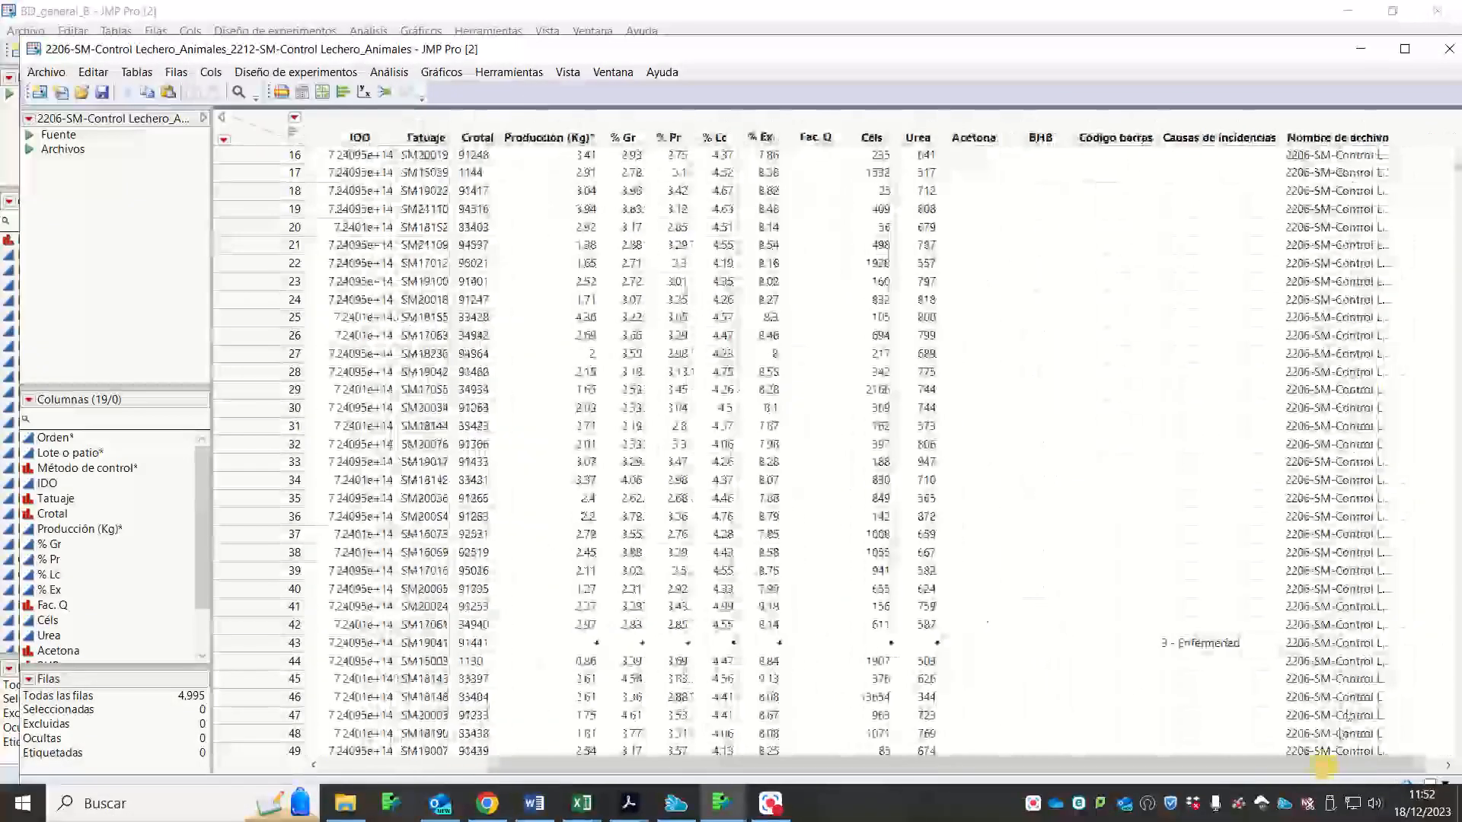
pyautogui.scroll(-13, 1355, 669)
pyautogui.scroll(-20, 1355, 668)
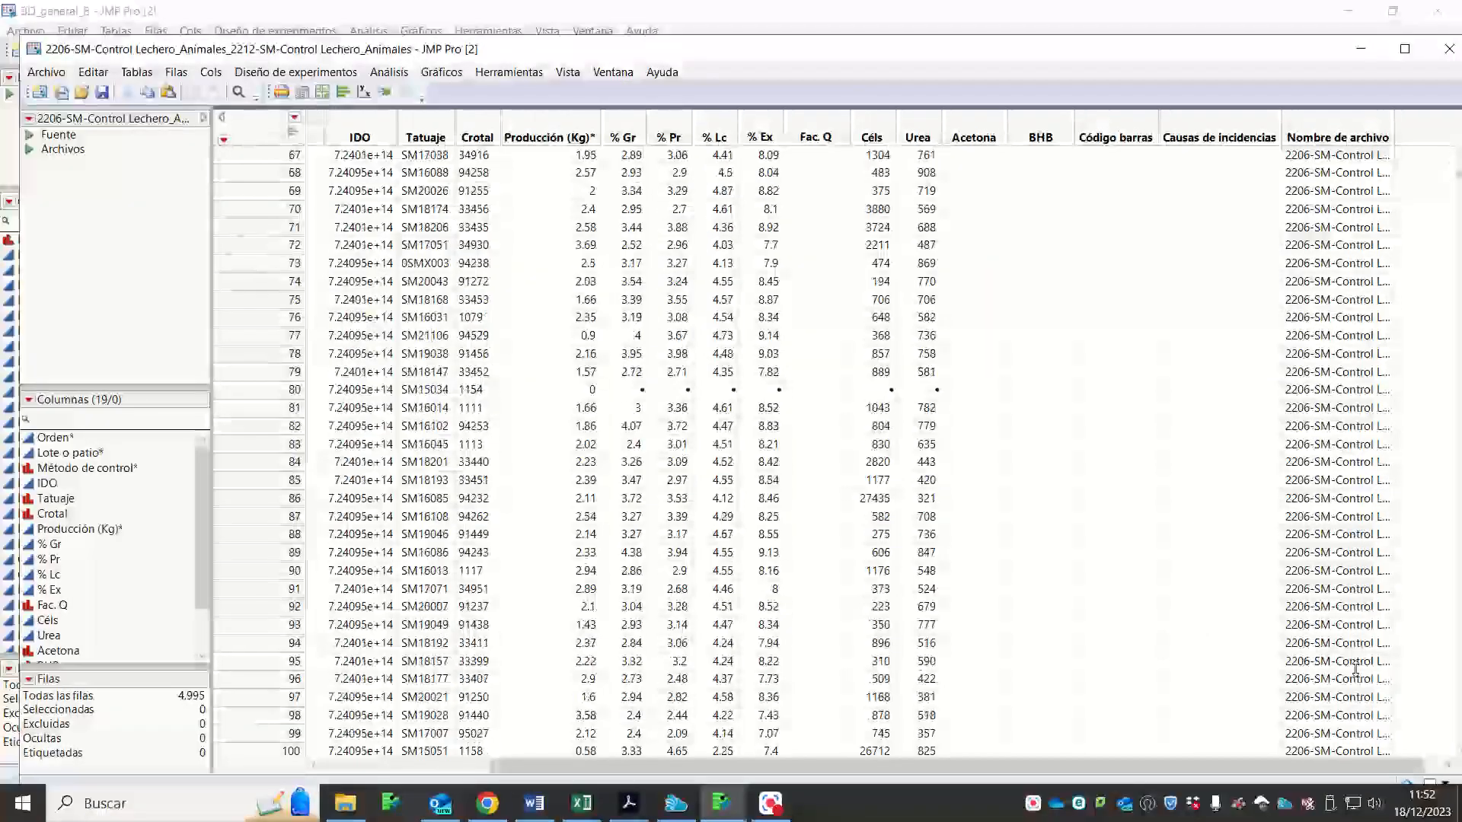
pyautogui.scroll(-17, 1355, 668)
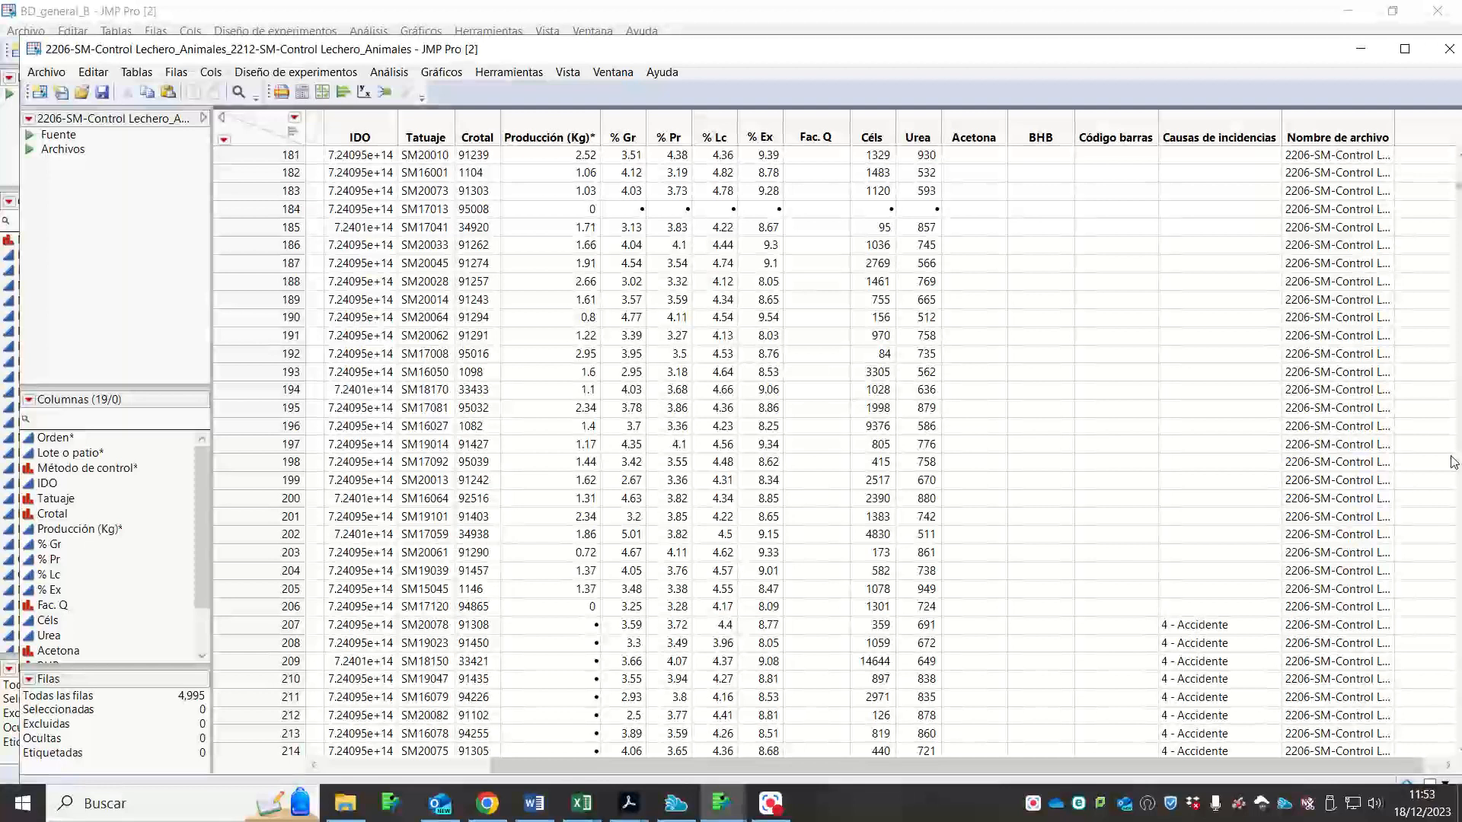
pyautogui.scroll(-20, 1453, 462)
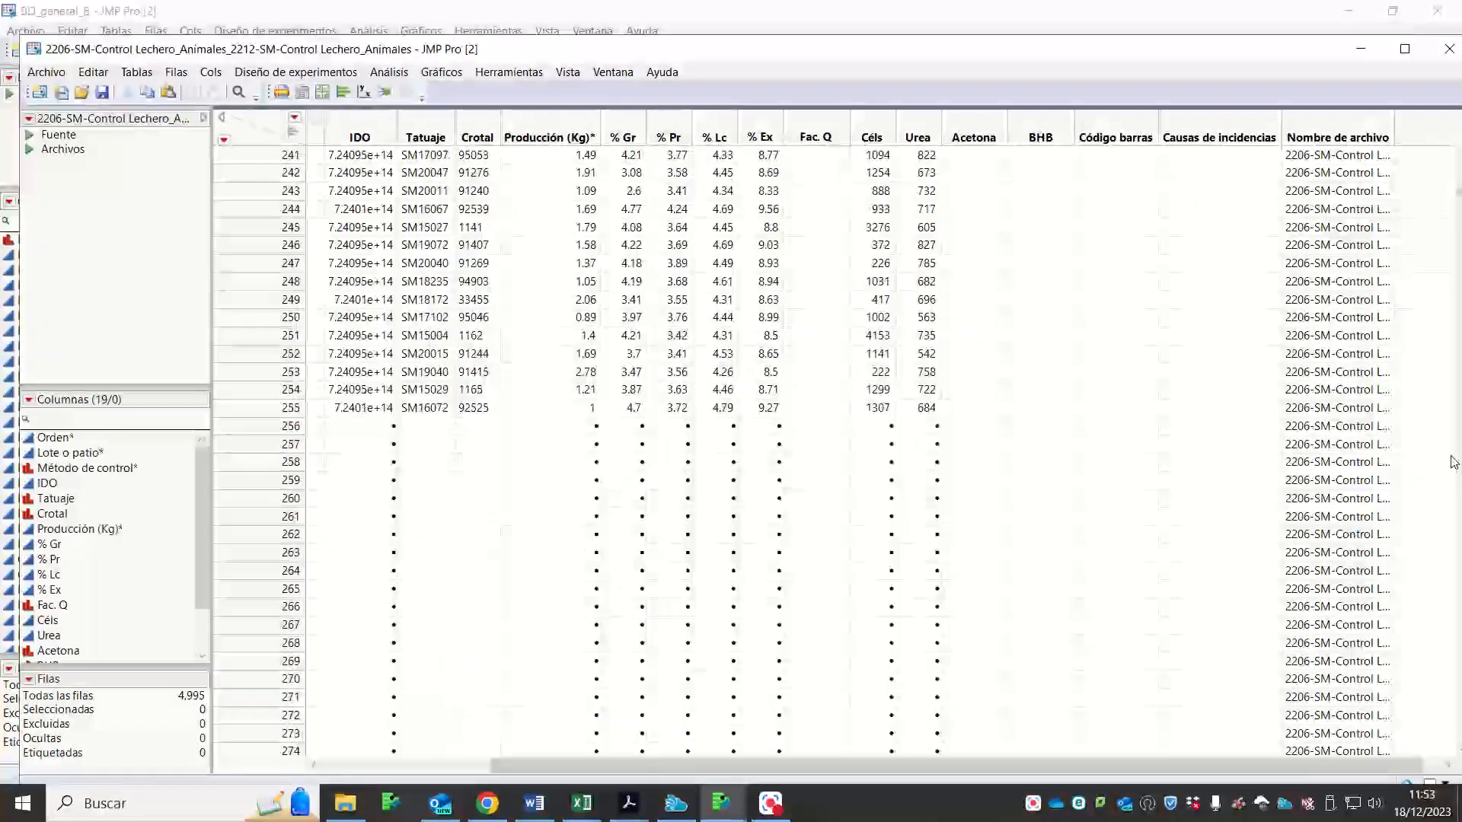
pyautogui.scroll(-20, 1453, 462)
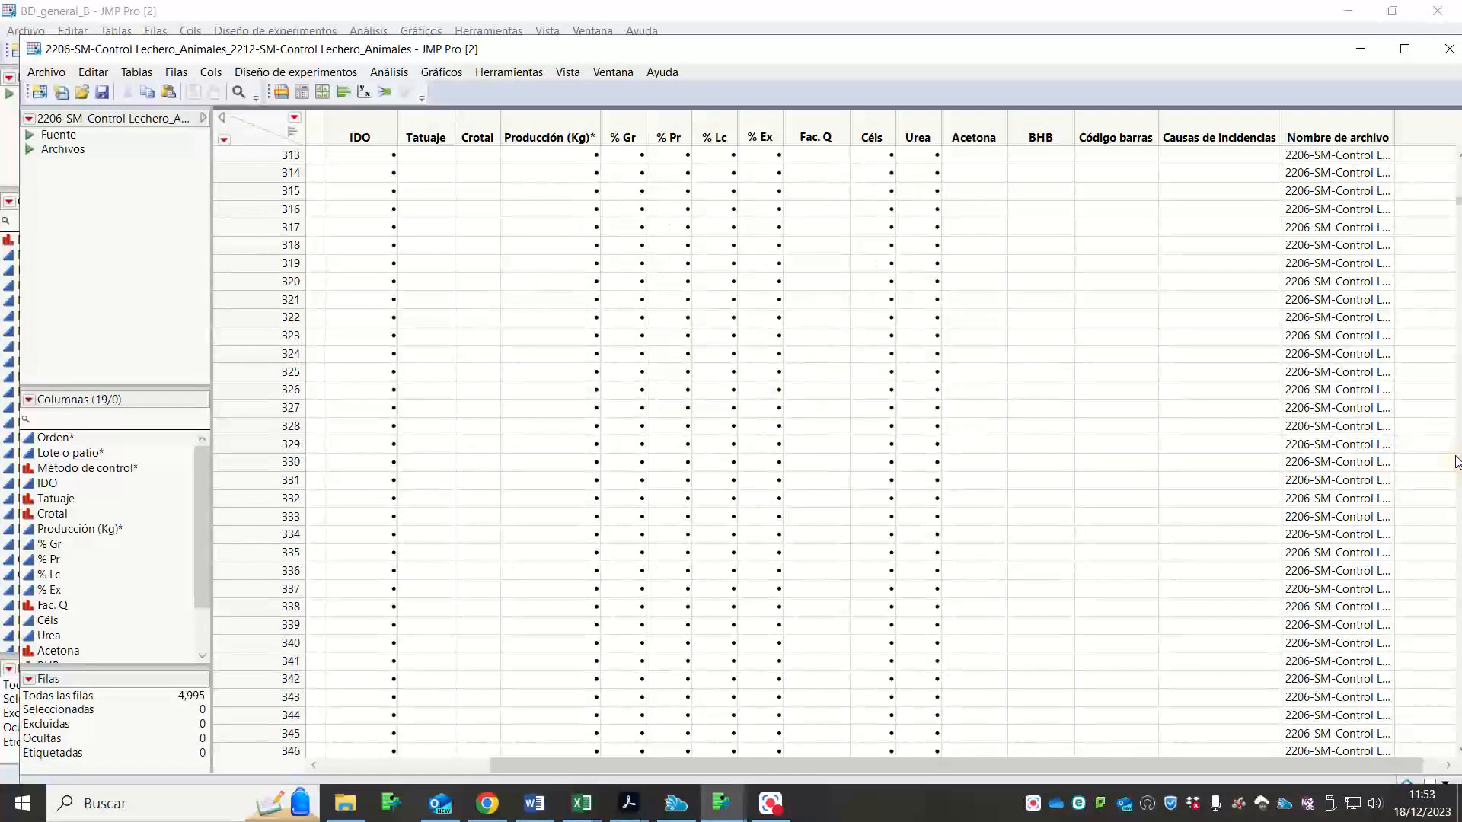
pyautogui.scroll(-20, 1455, 462)
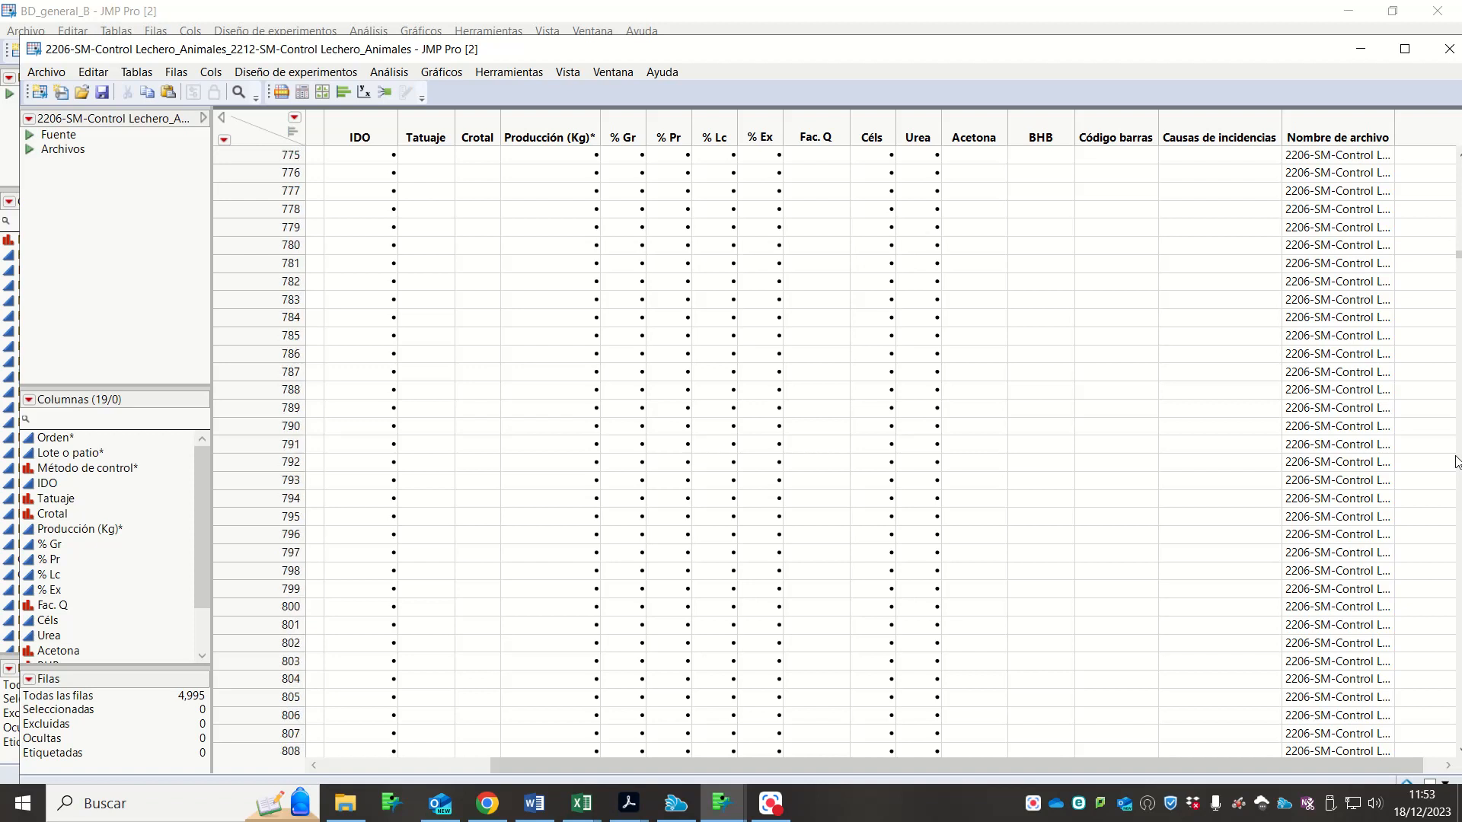
pyautogui.scroll(-20, 1455, 462)
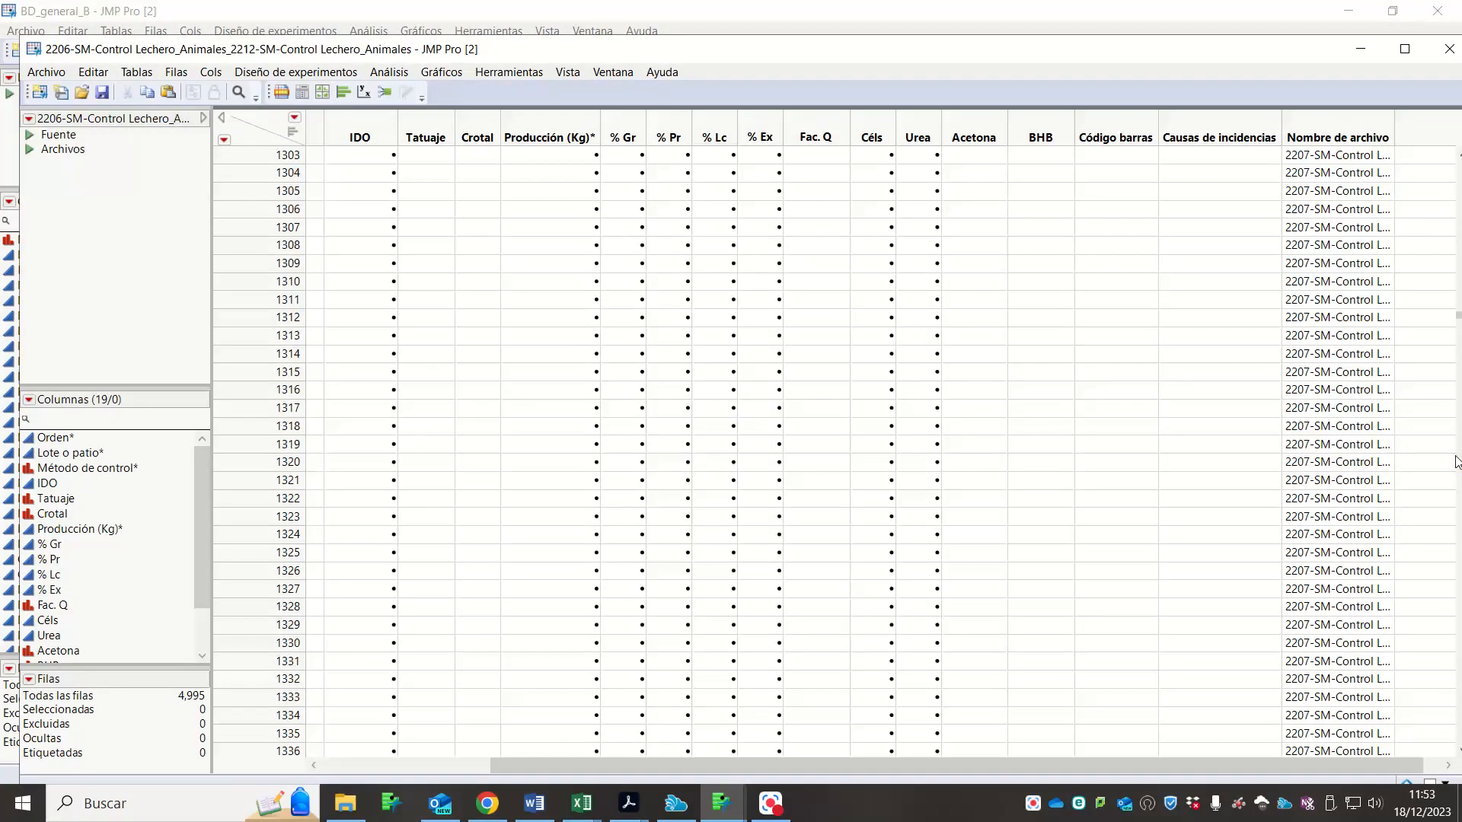
pyautogui.scroll(-20, 1455, 462)
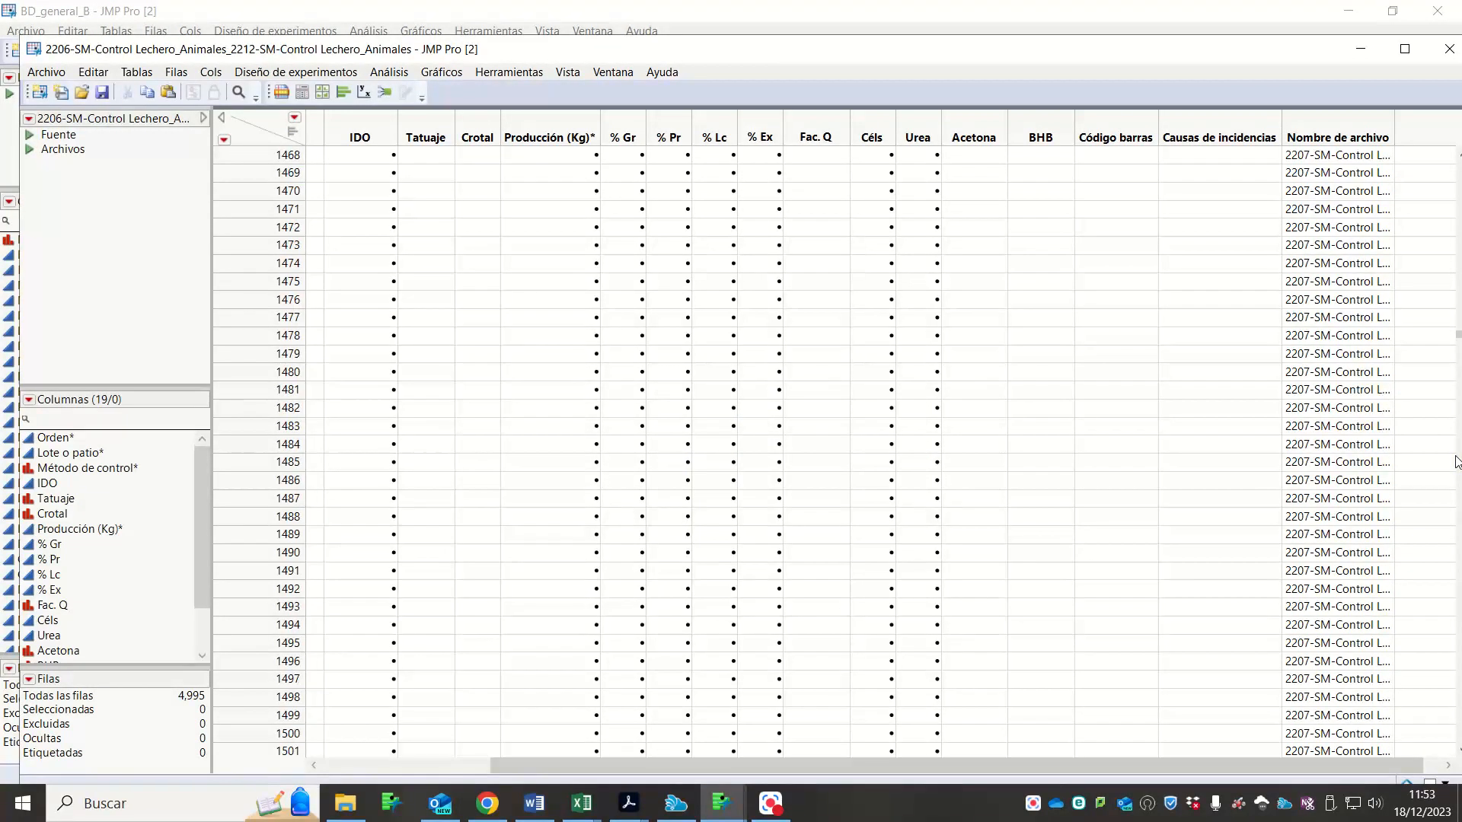
pyautogui.scroll(-20, 1455, 462)
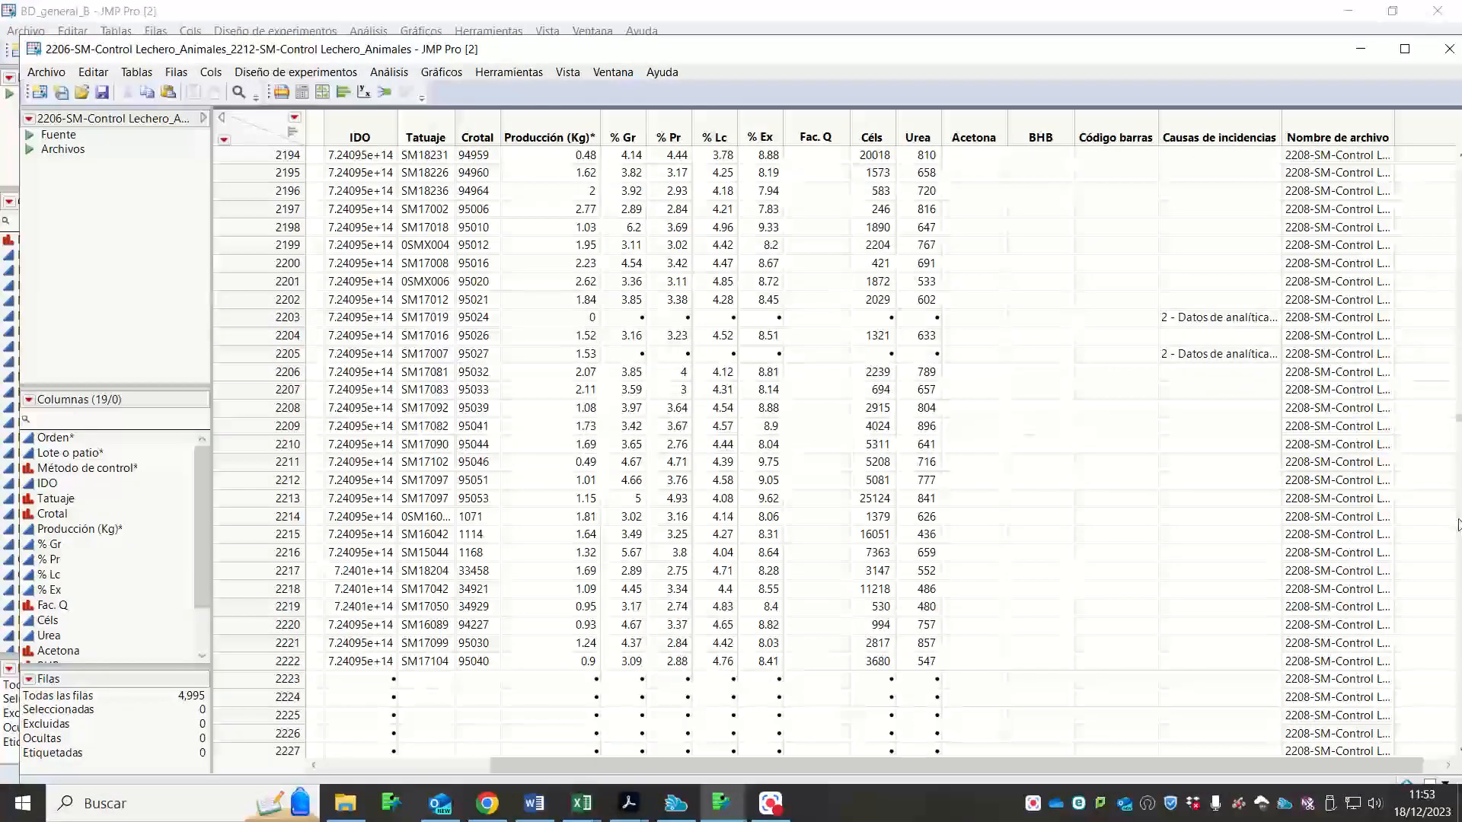
pyautogui.scroll(-11, 1458, 526)
pyautogui.scroll(-20, 1459, 525)
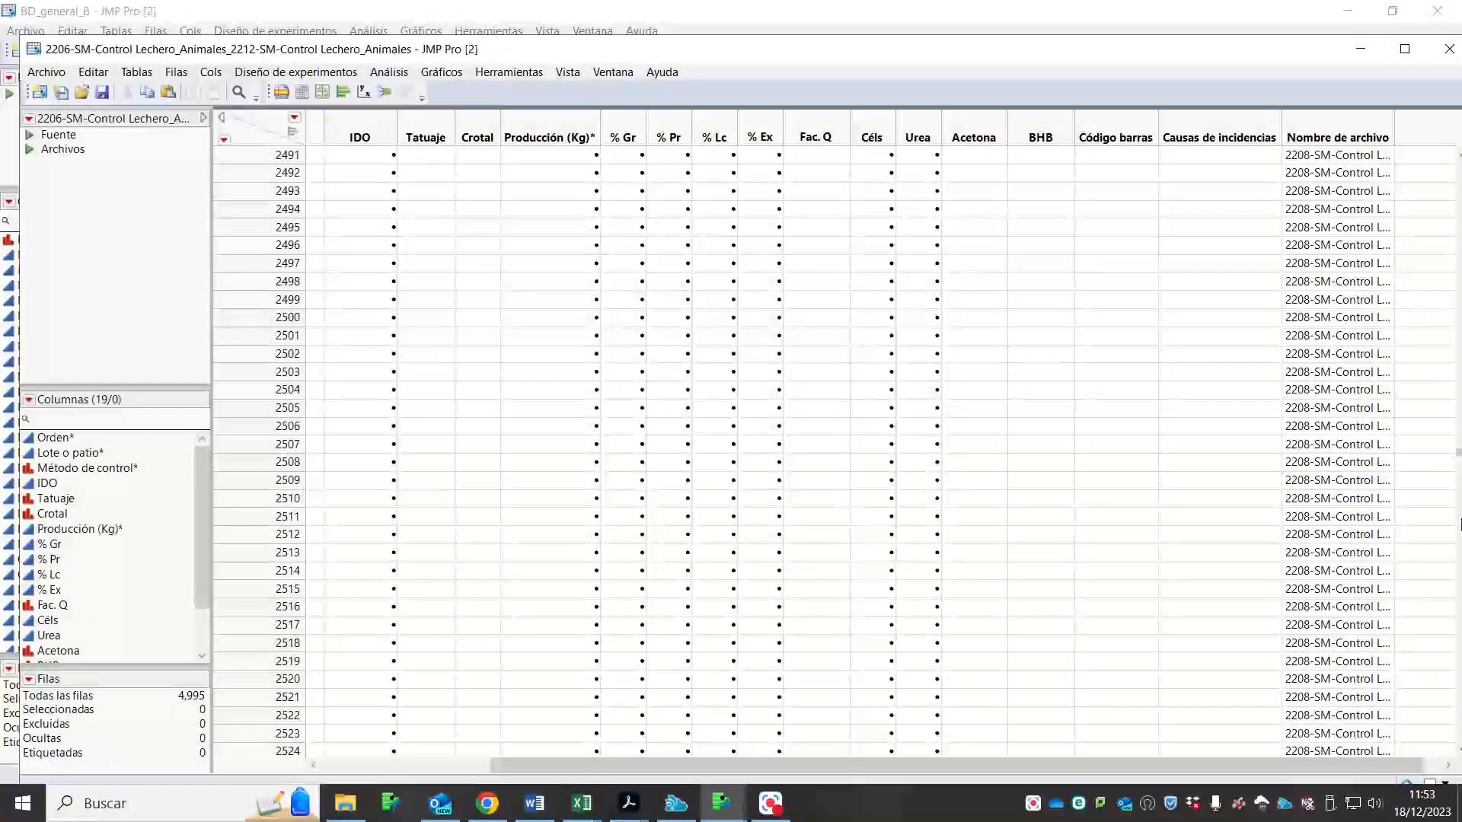
pyautogui.scroll(-20, 1460, 526)
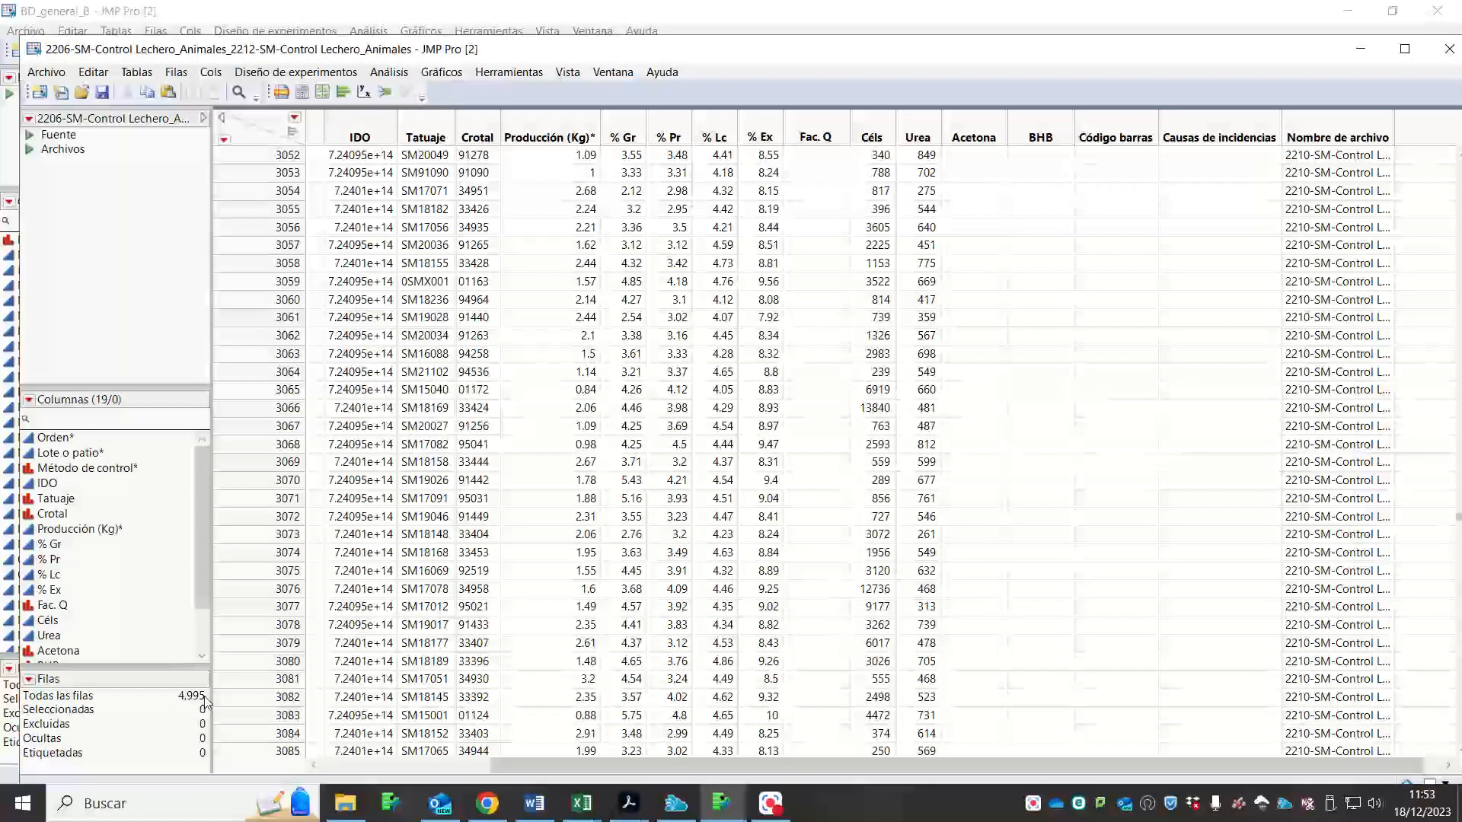
# - Inspect the contents of the Archivos script stored in the stacked table, leaving it unmodified
pyautogui.click(26, 151)
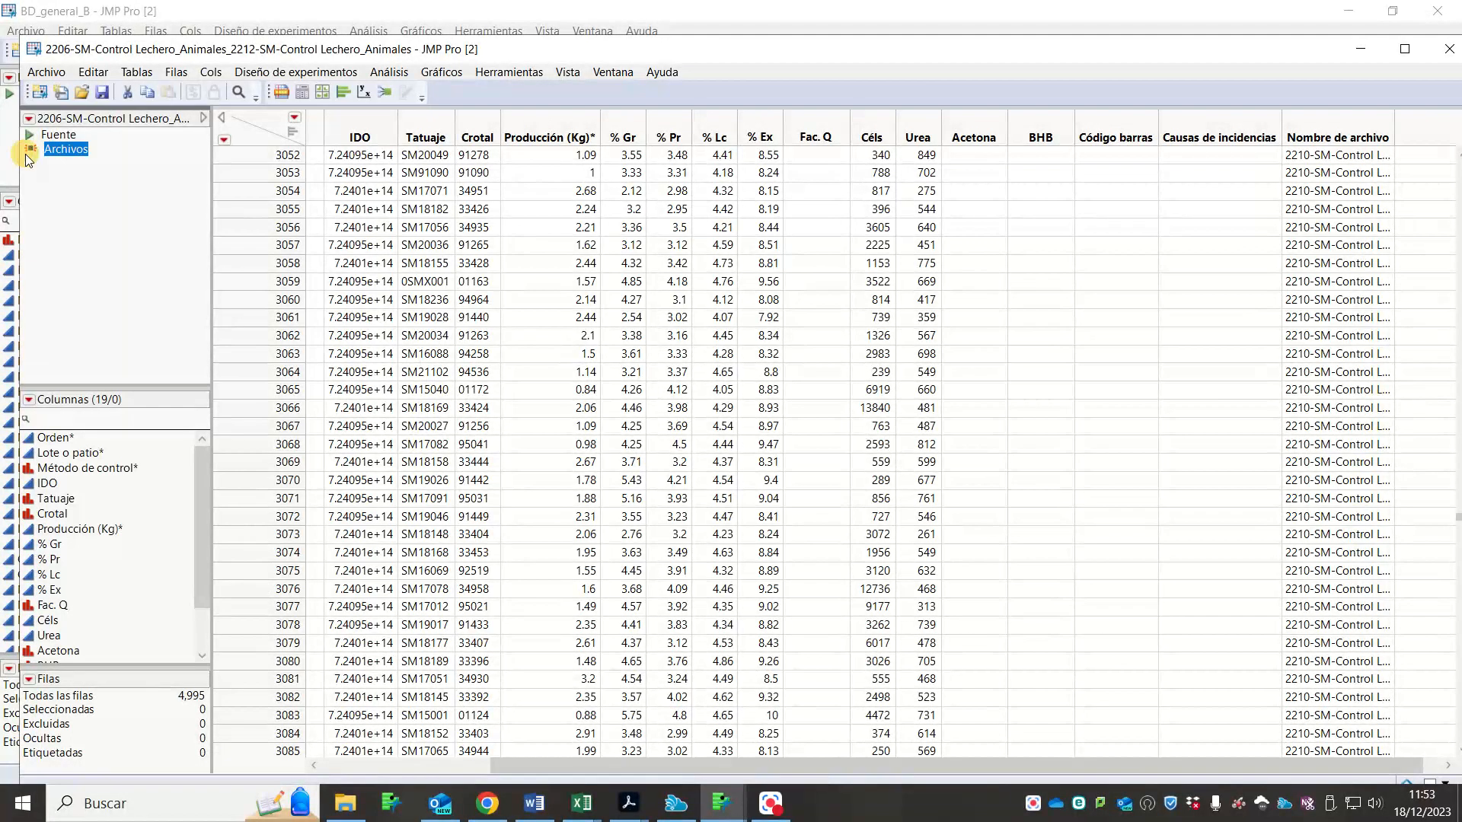
pyautogui.doubleClick(25, 154)
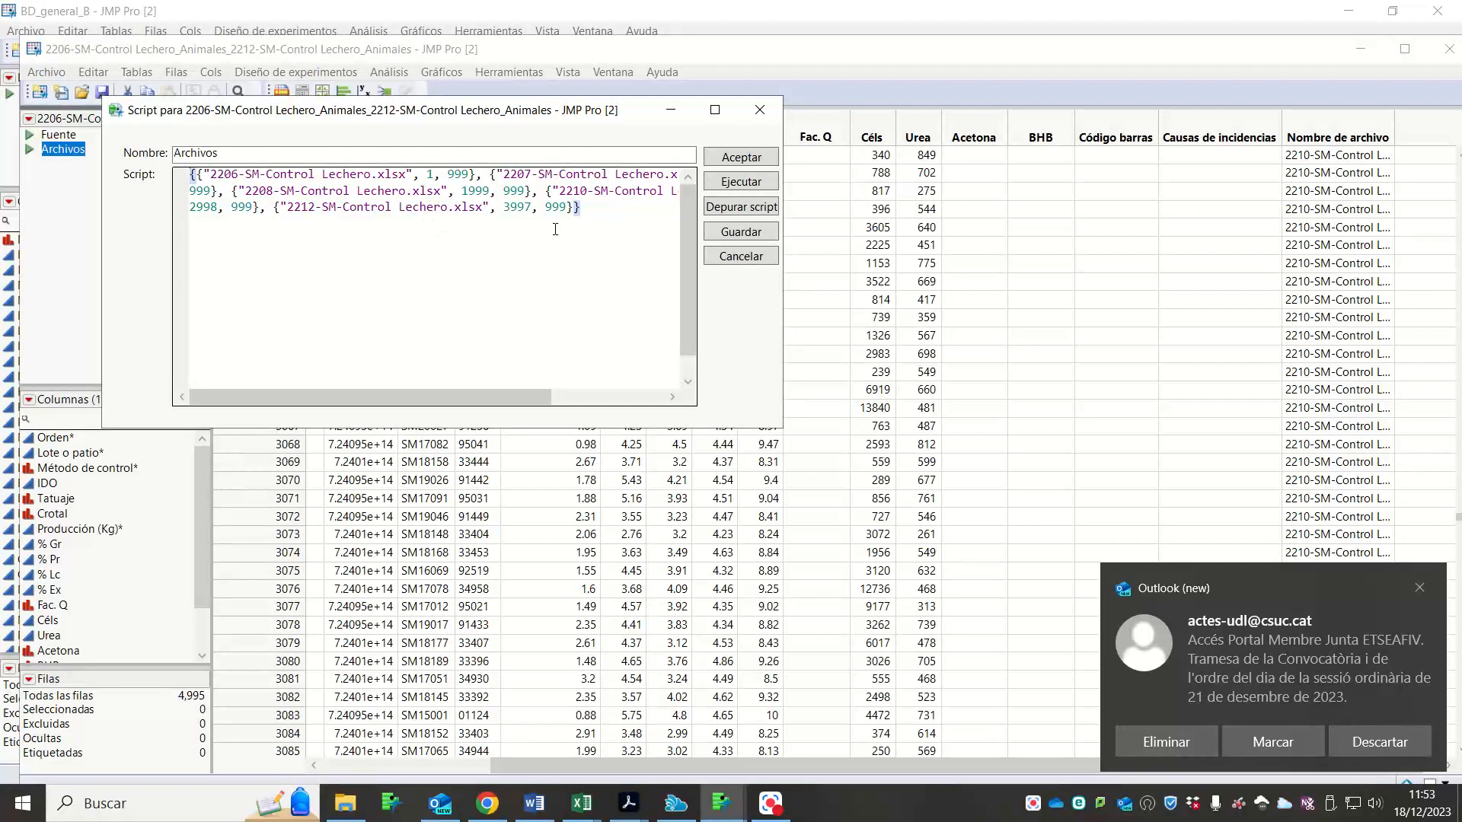
pyautogui.click(715, 253)
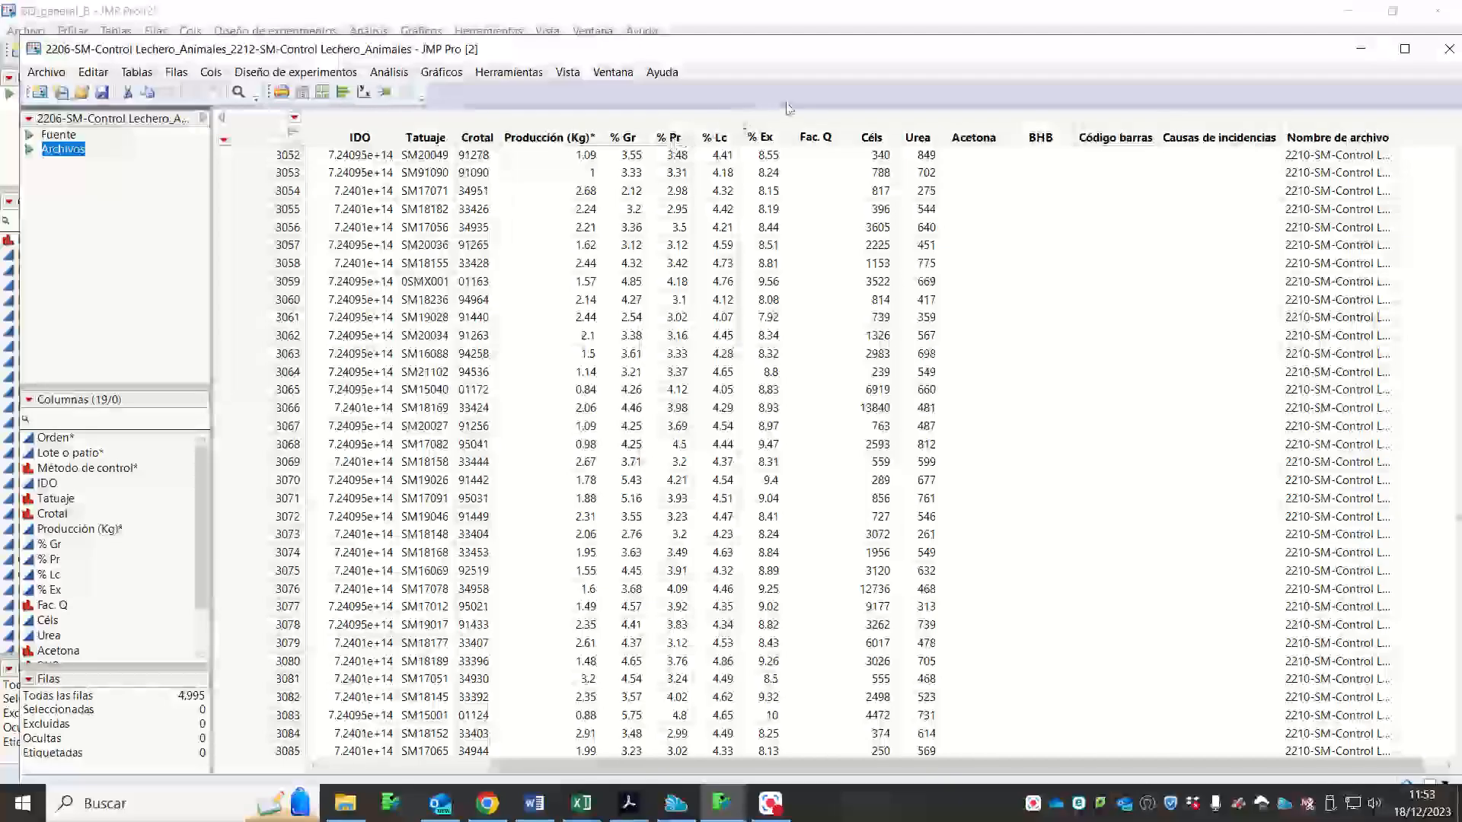
# - Close the stacked Control Lechero table without saving its changes
pyautogui.click(1446, 49)
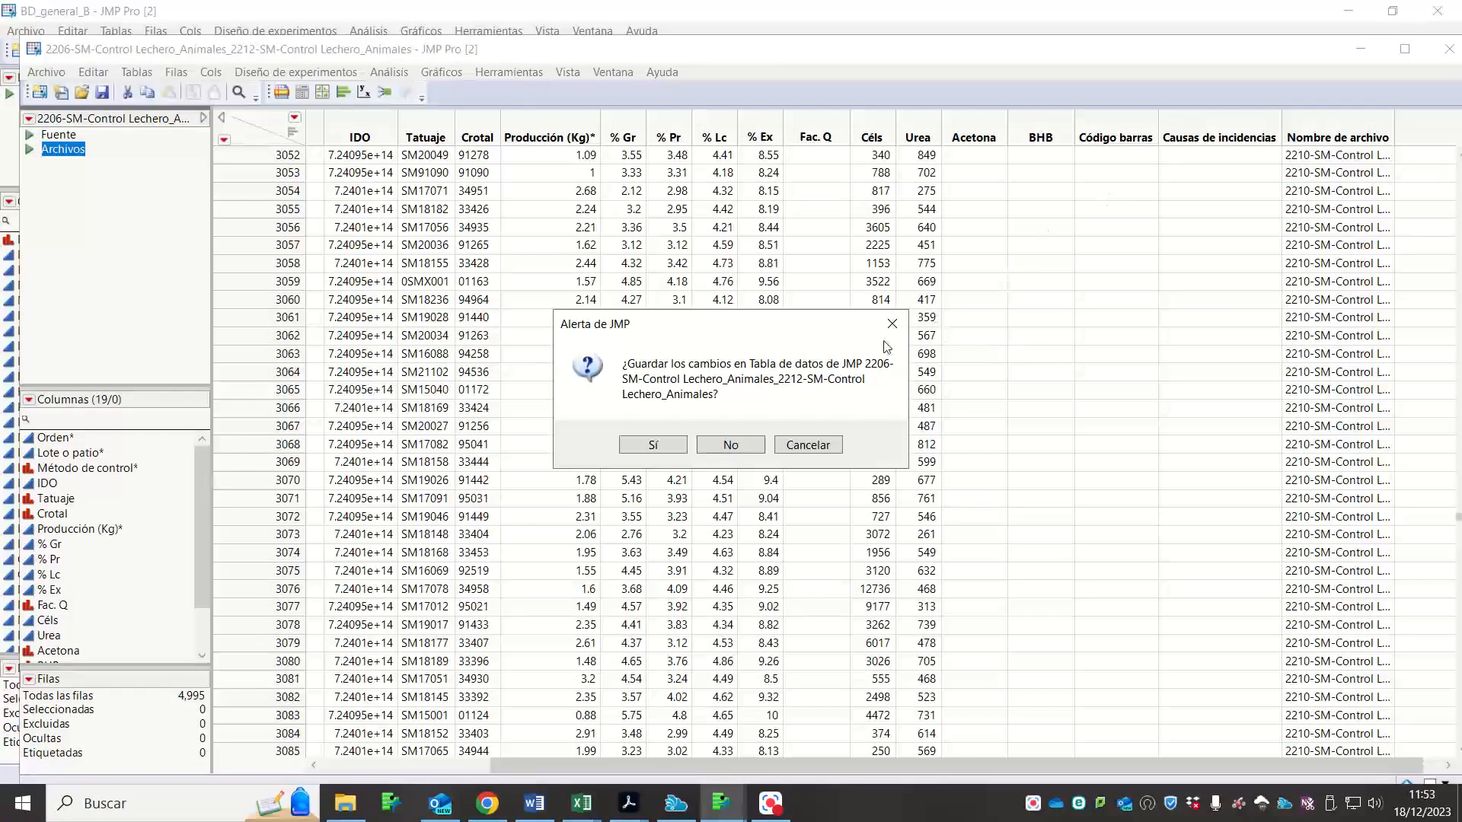
pyautogui.click(717, 449)
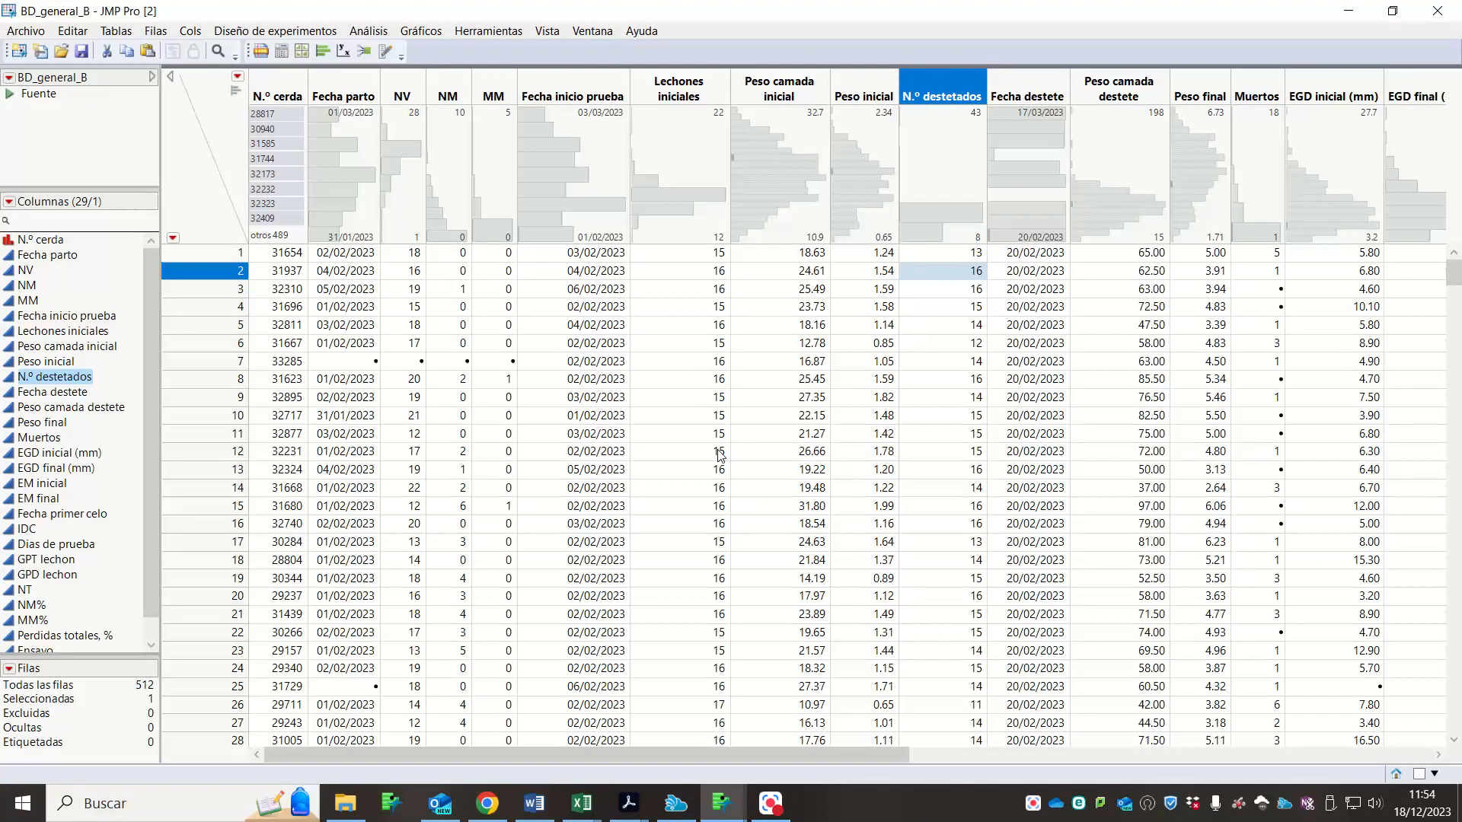
# - Select the rows of sow 30940 from the N.º cerda distribution and start a subset of BD_general_B from them
pyautogui.click(267, 131)
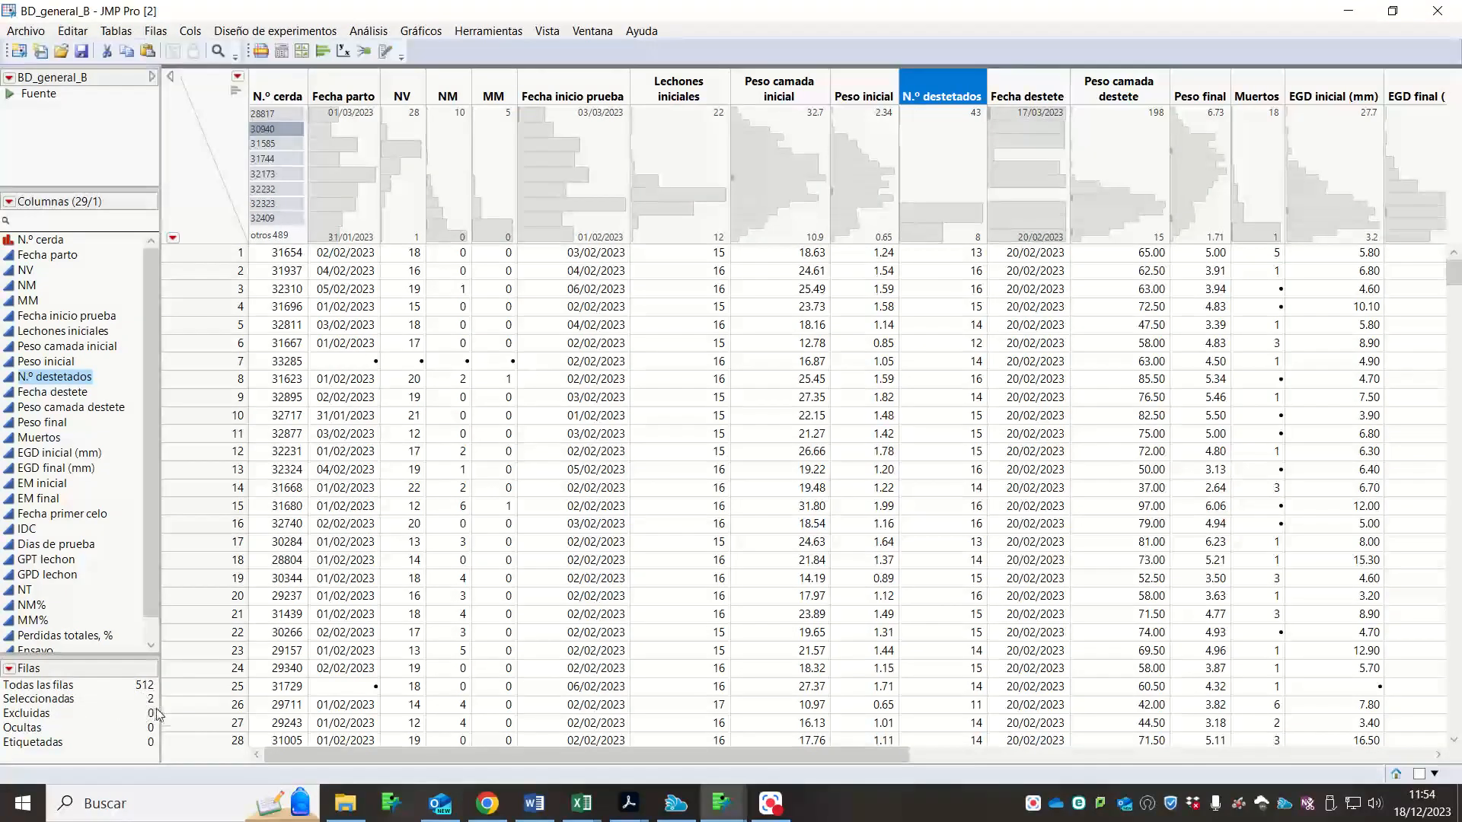
pyautogui.scroll(-12, 319, 481)
pyautogui.scroll(-20, 325, 481)
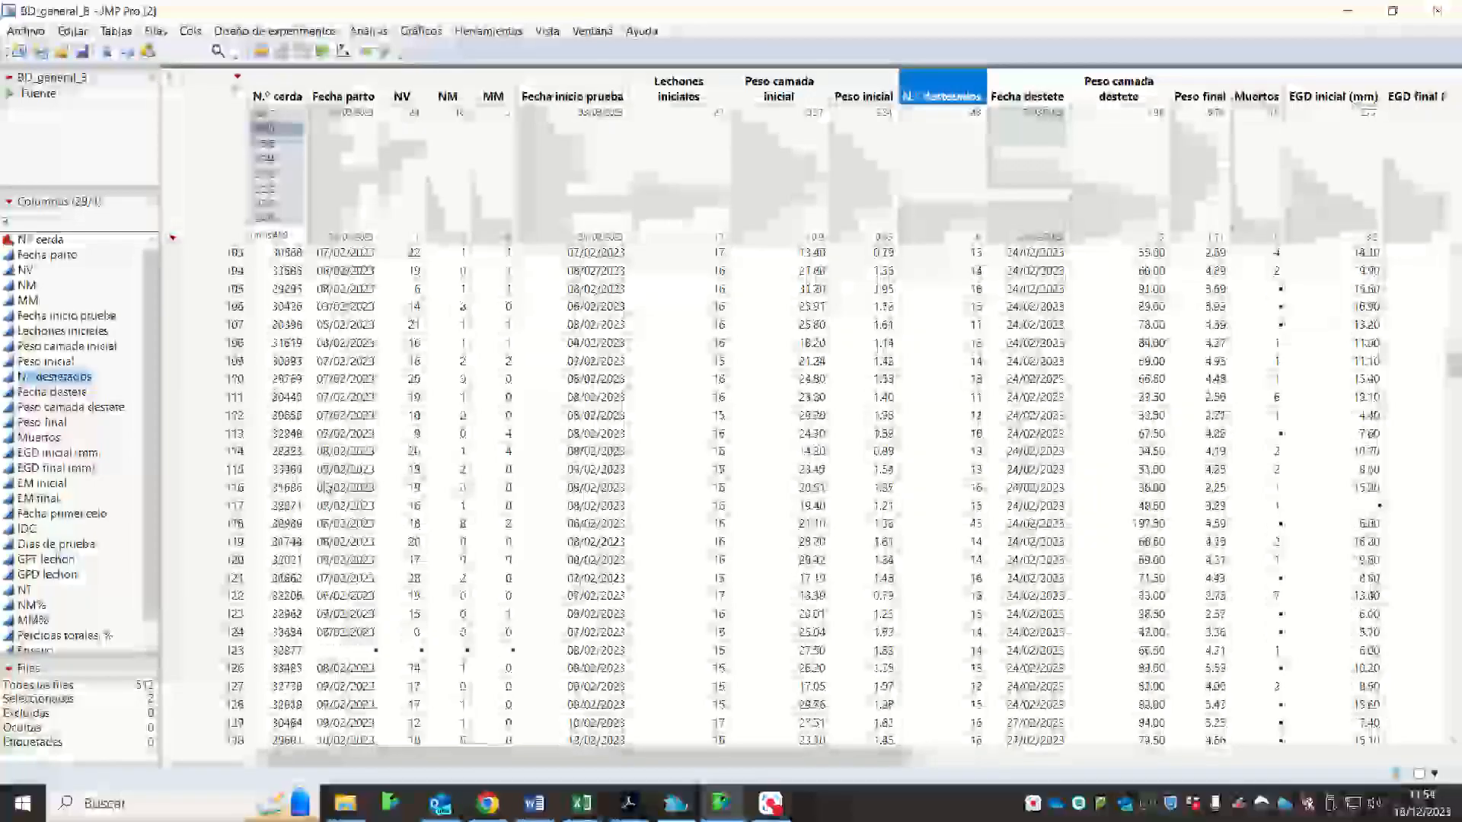
pyautogui.scroll(-20, 324, 487)
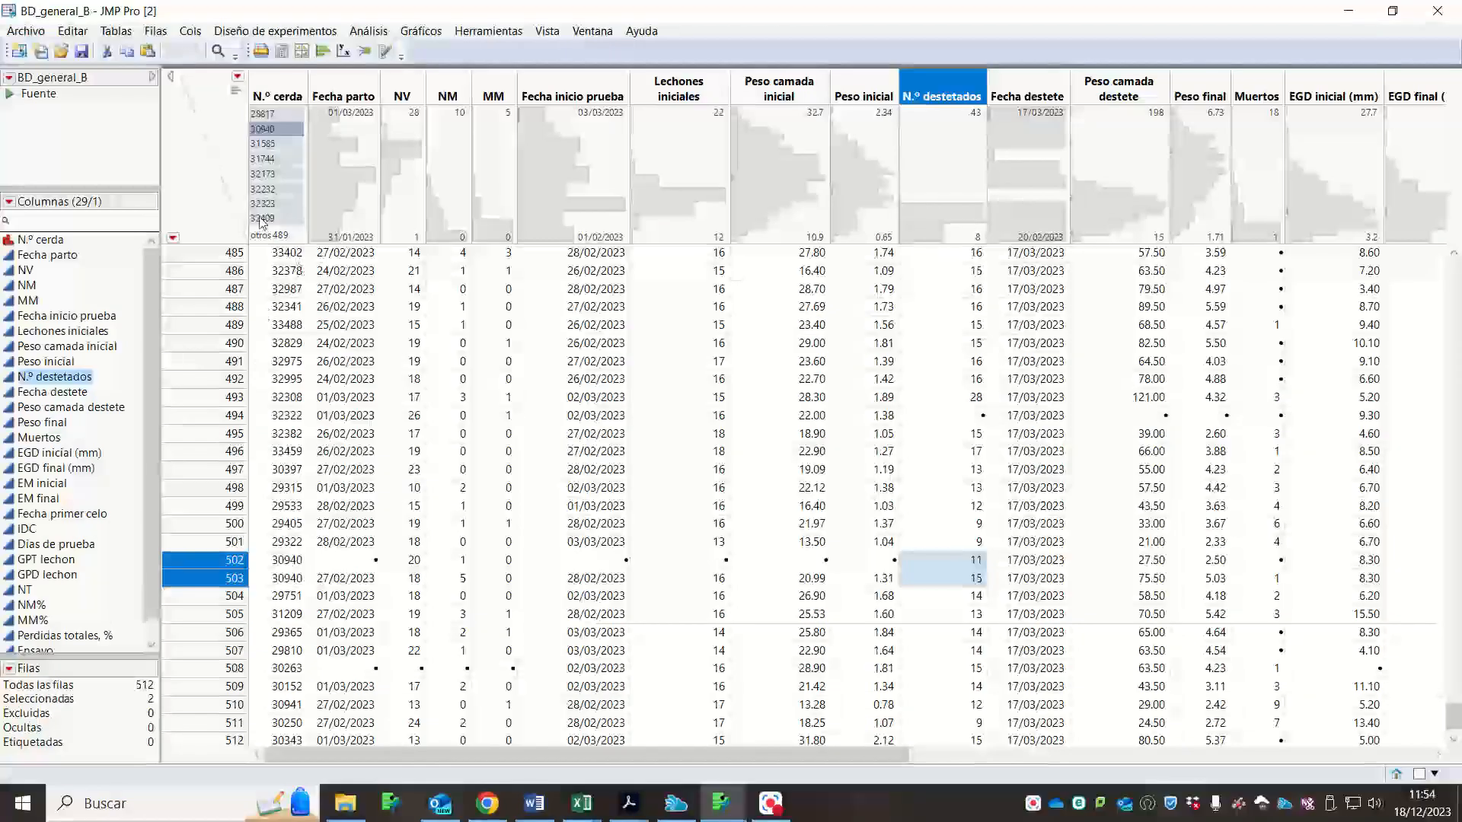
pyautogui.click(132, 35)
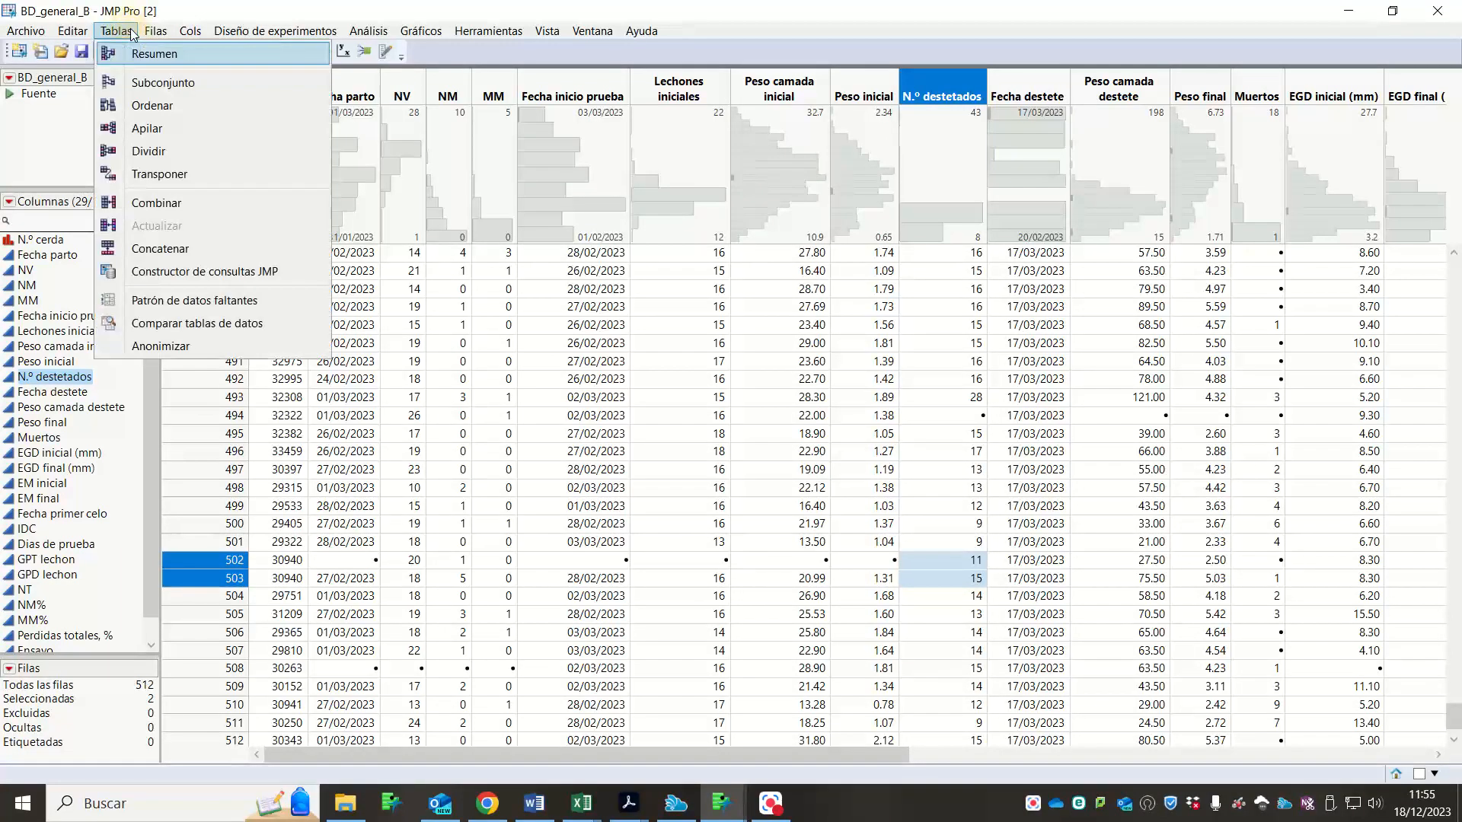
pyautogui.click(137, 89)
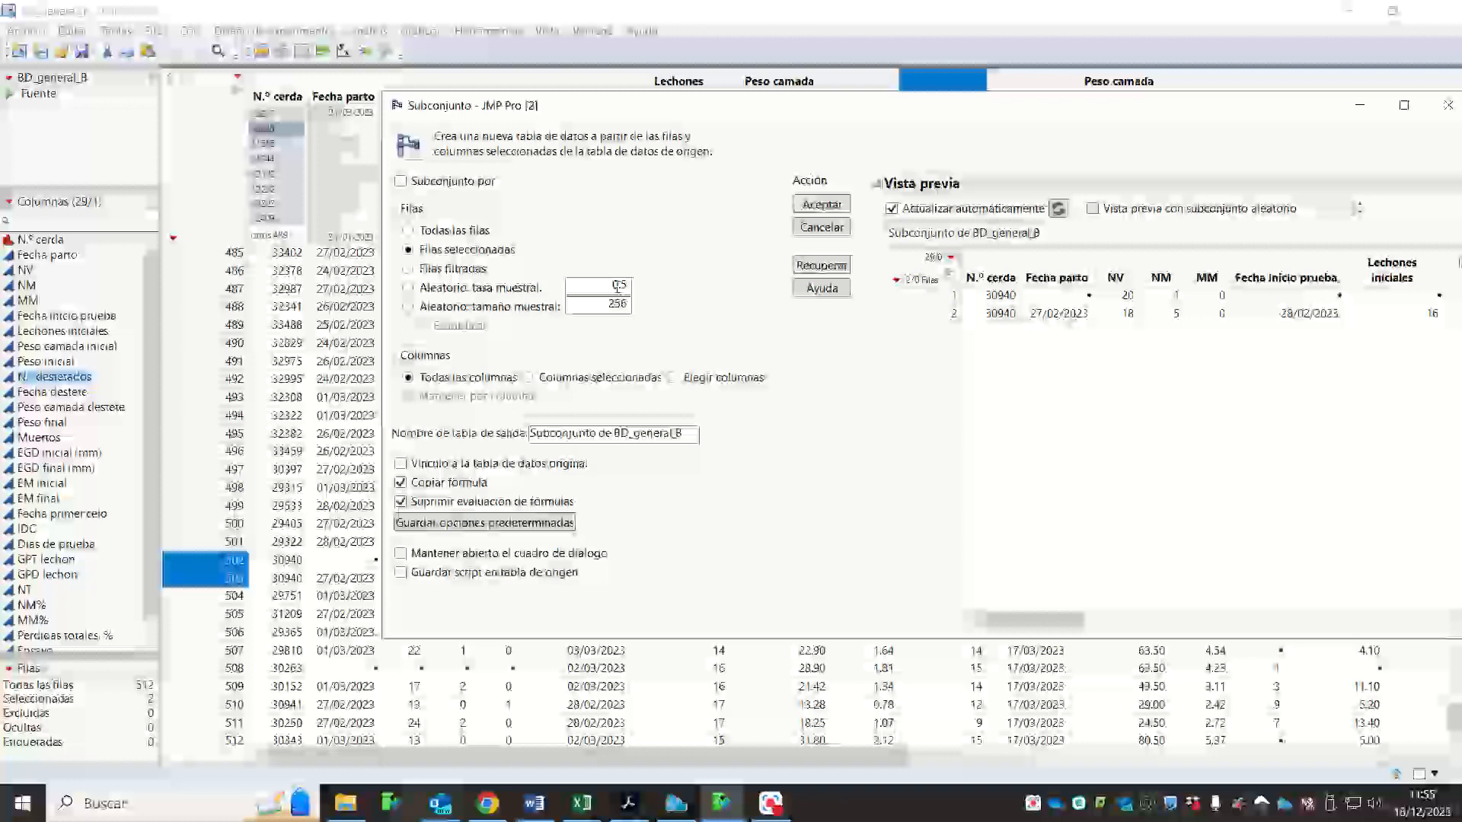
# - Try the subset's row options, previewing the selected rows and a random sampling rate of 0.5
pyautogui.click(483, 287)
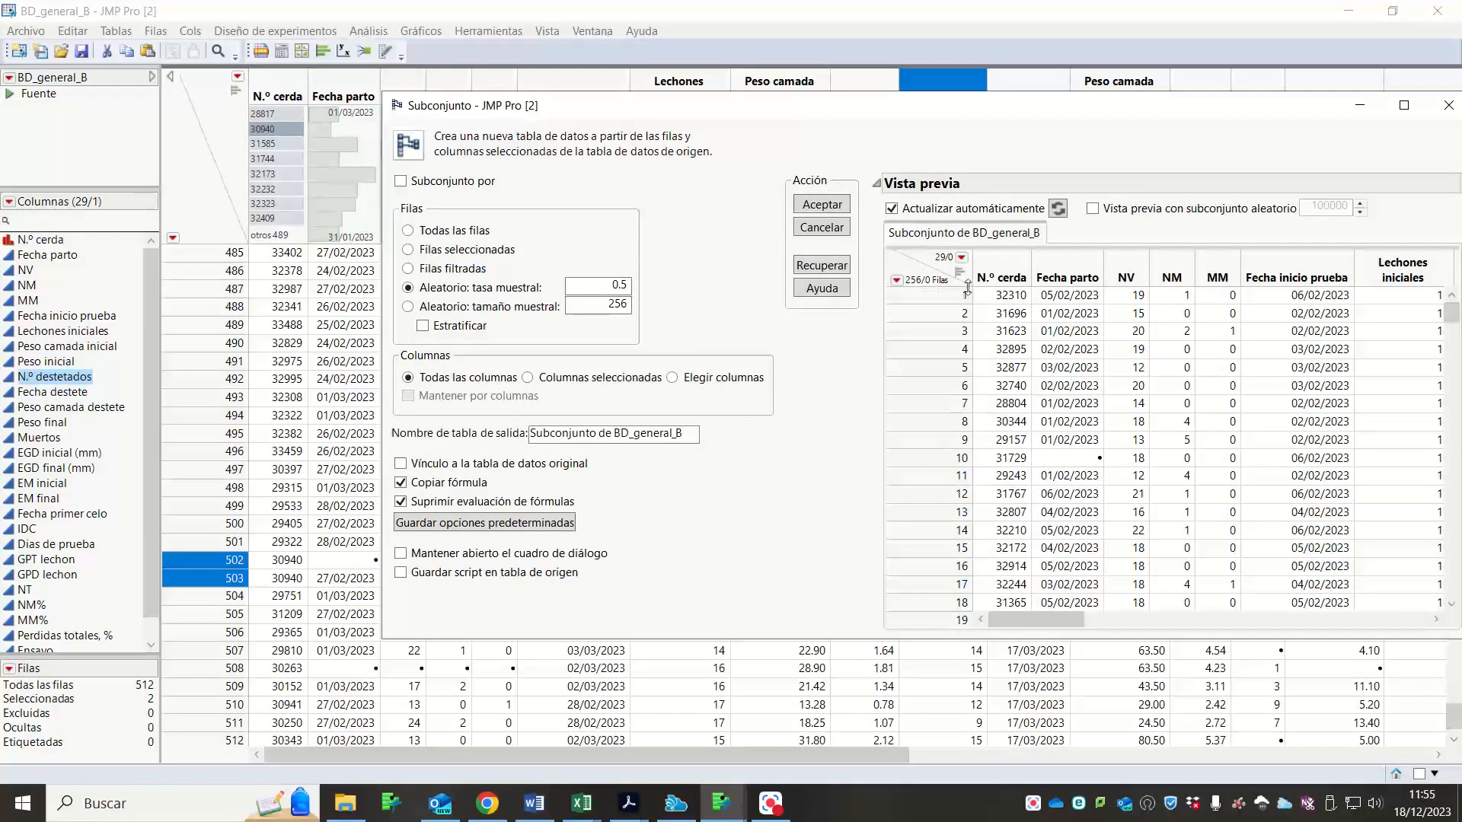
pyautogui.click(473, 270)
pyautogui.click(411, 238)
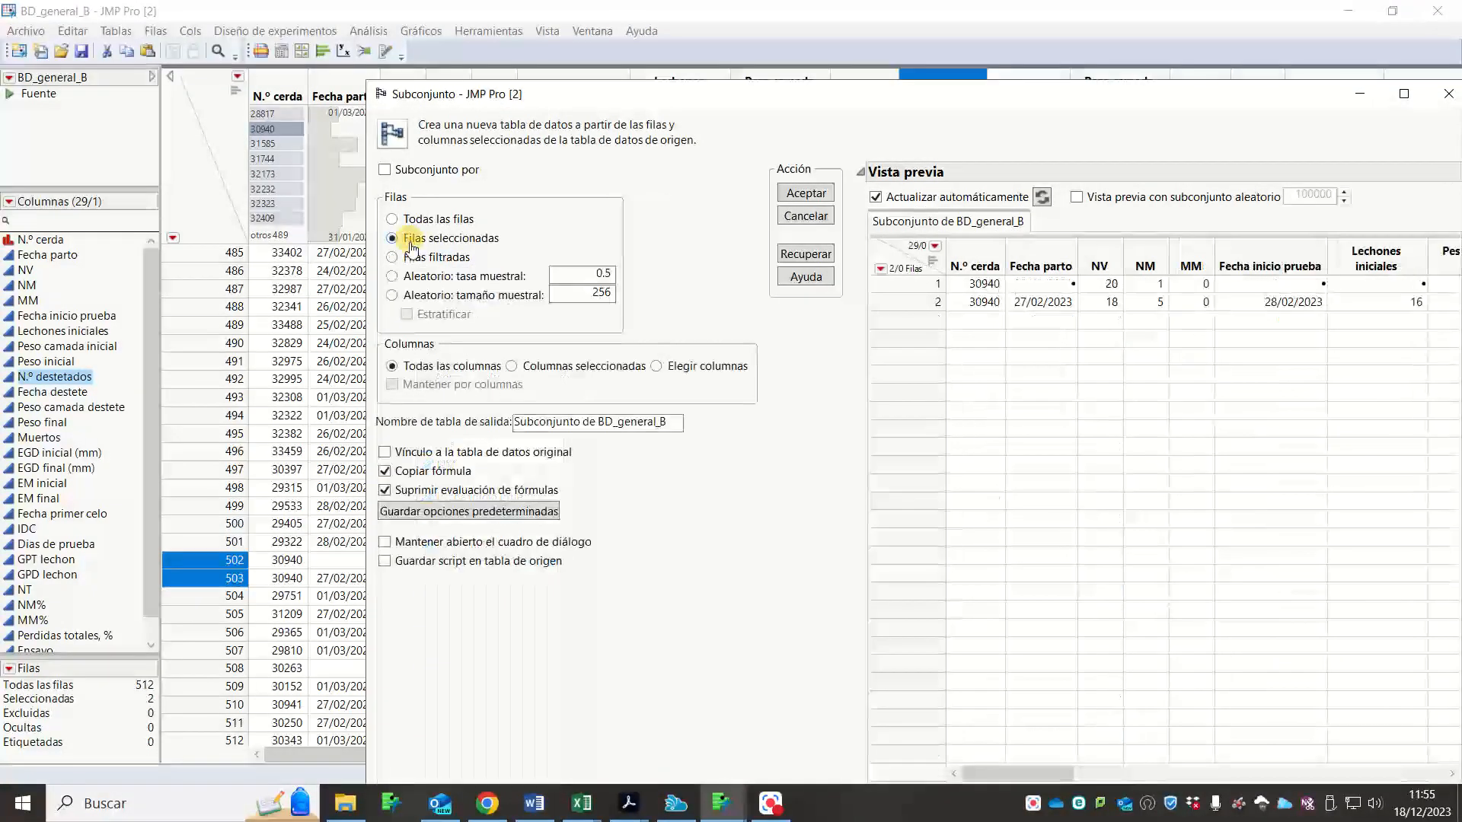
pyautogui.click(395, 275)
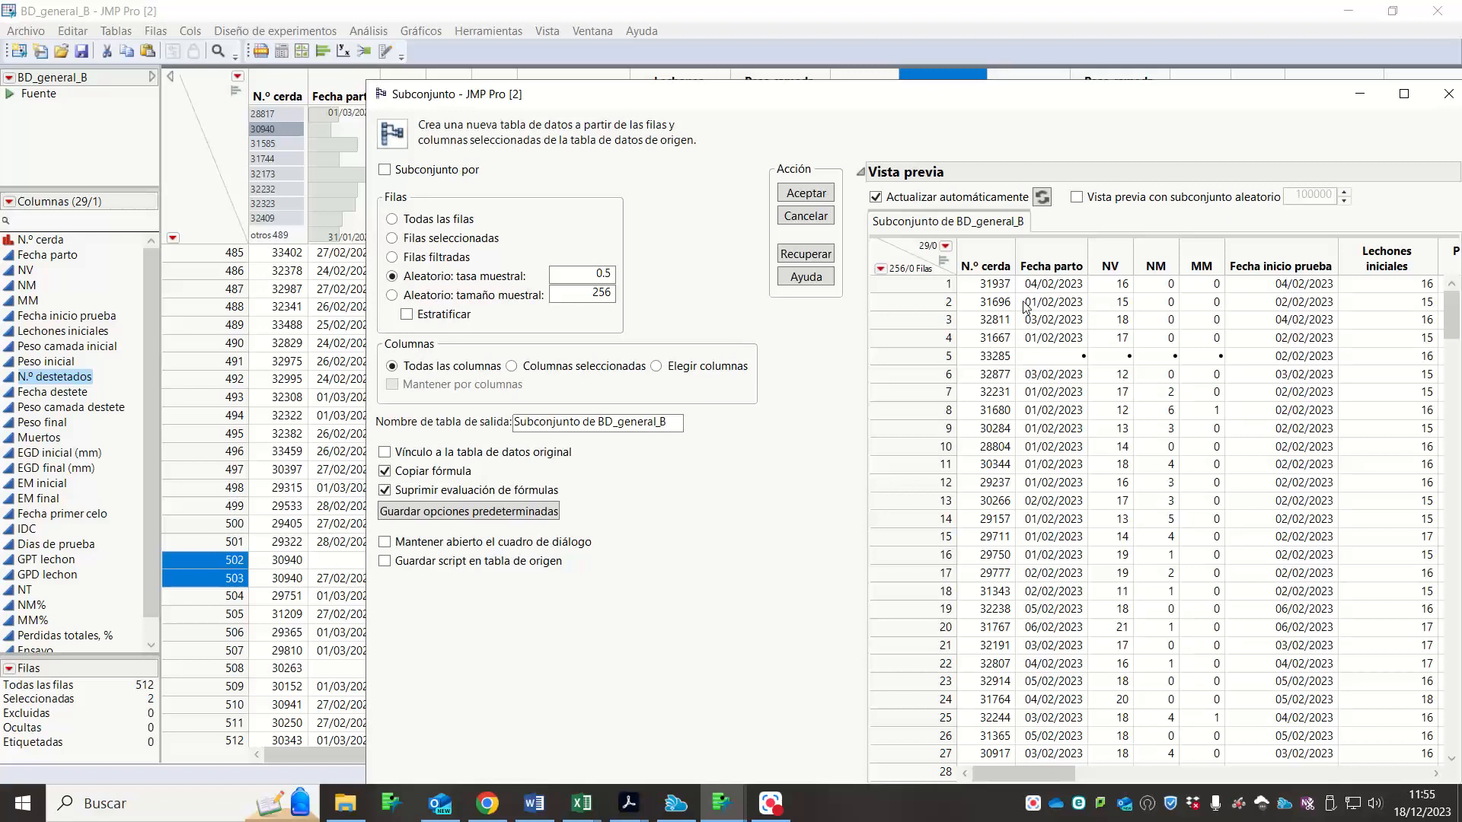
# - Try a random sample size of 25 rows for the subset and preview it
pyautogui.click(418, 299)
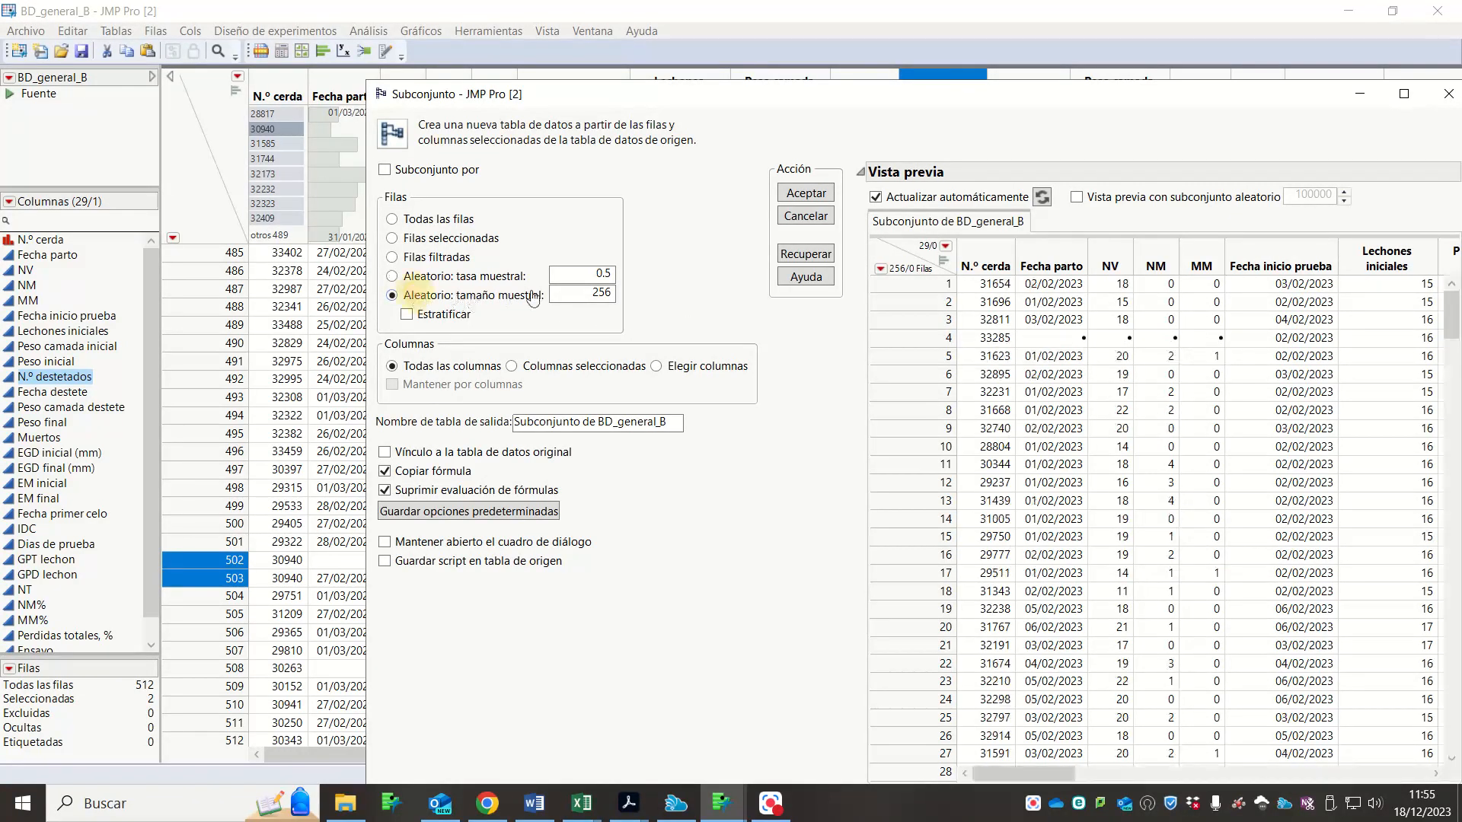
pyautogui.doubleClick(610, 296)
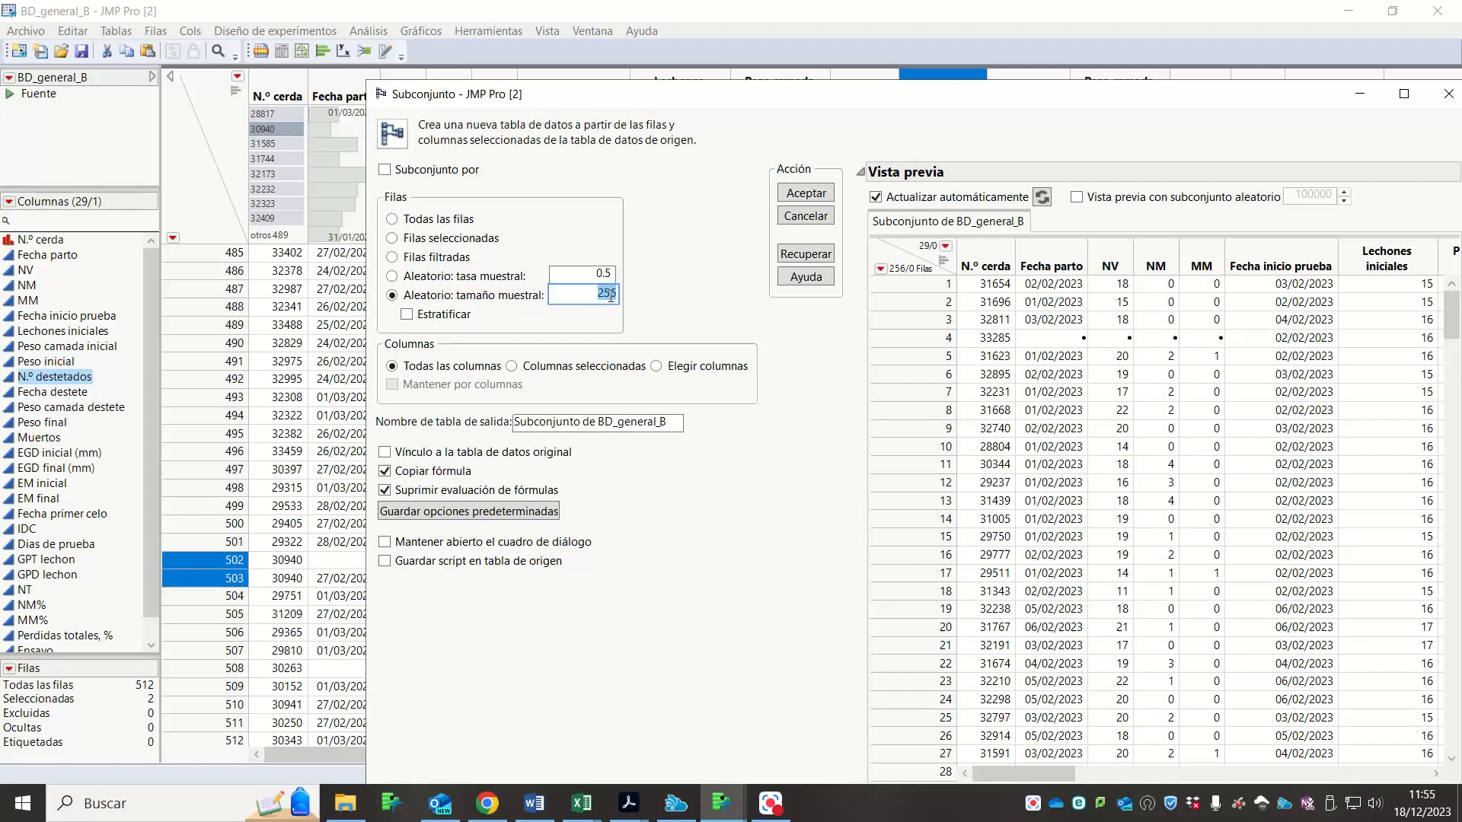
pyautogui.write('2')
pyautogui.click(766, 237)
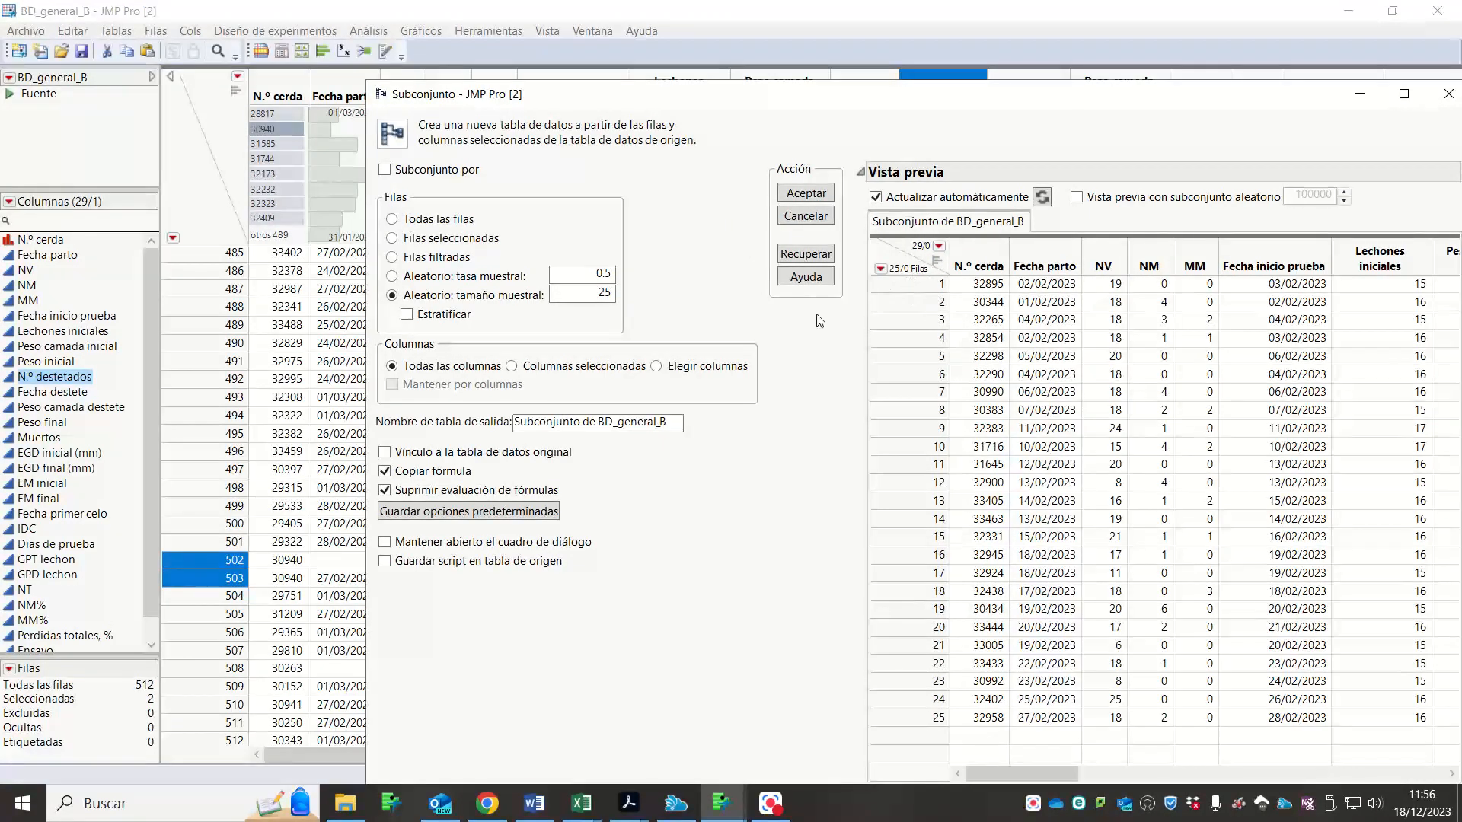
# - Try stratifying the random sample by N.º cerda or Fecha parto, and return the subset to the selected rows
pyautogui.click(410, 315)
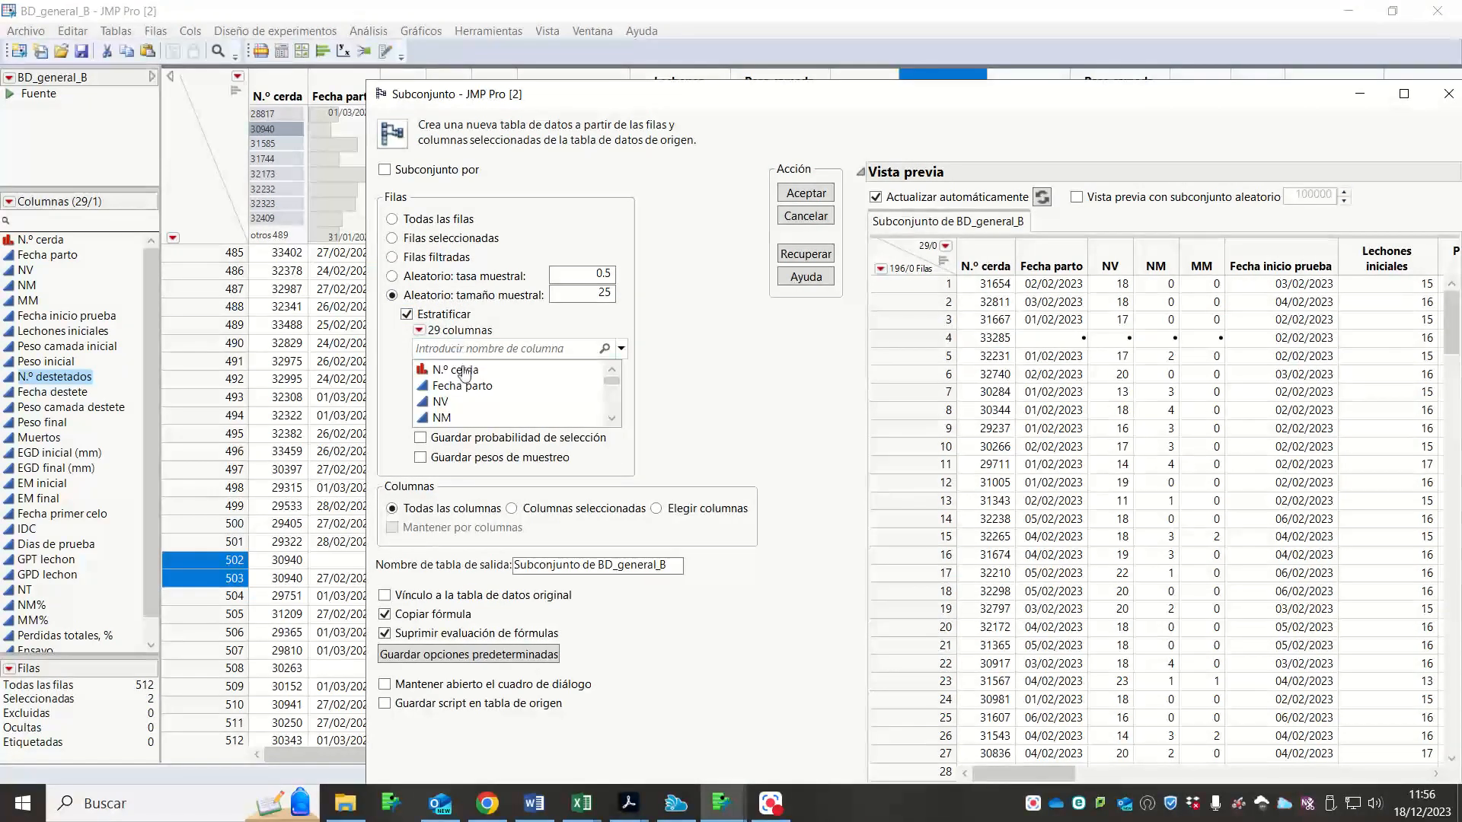
pyautogui.click(464, 371)
pyautogui.click(466, 387)
pyautogui.click(468, 371)
pyautogui.click(470, 387)
pyautogui.click(393, 238)
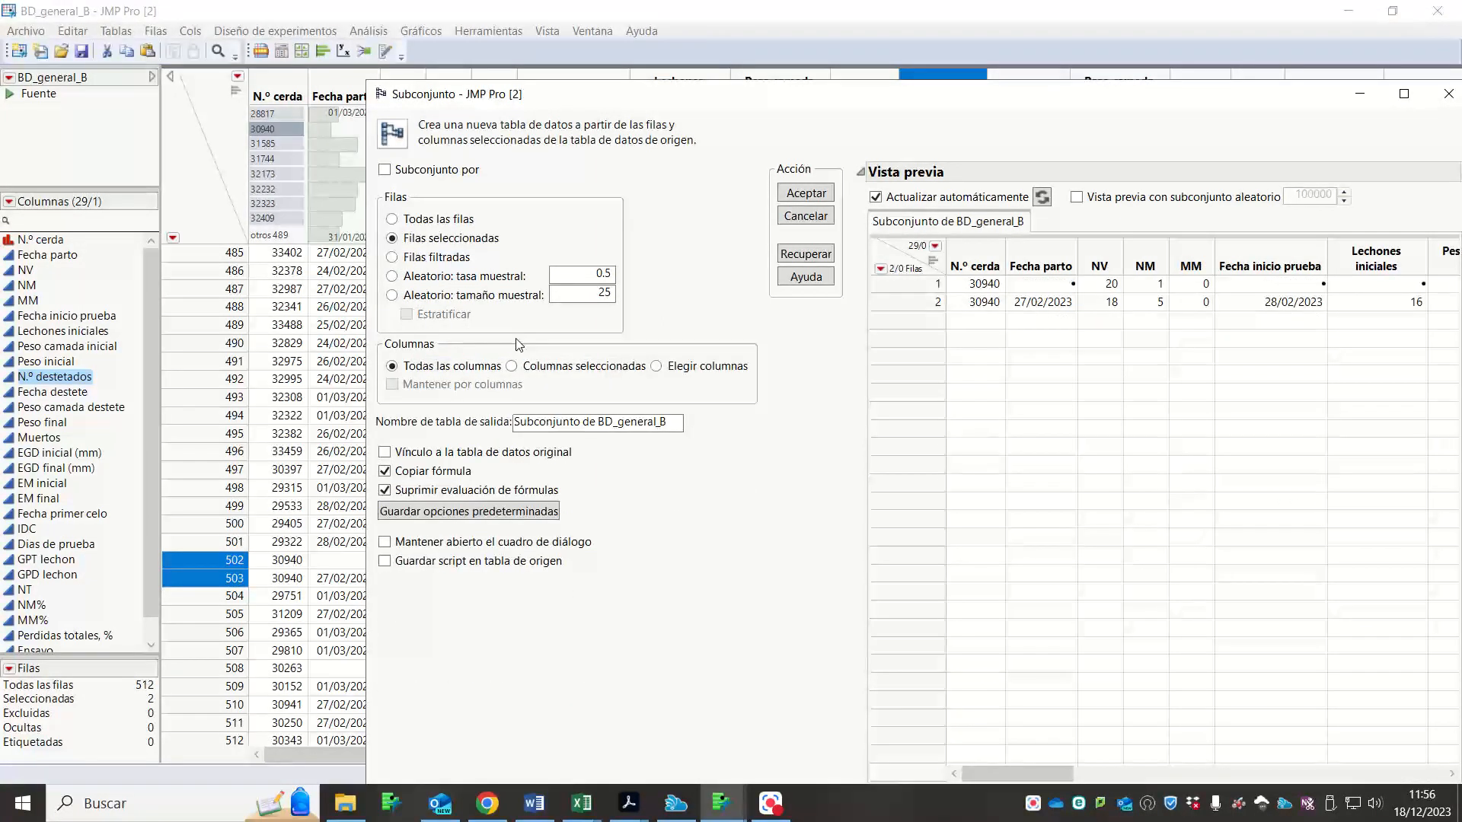
# - Try limiting the subset to the columns N.º cerda, Fecha parto and NV, and return to all columns
pyautogui.click(658, 368)
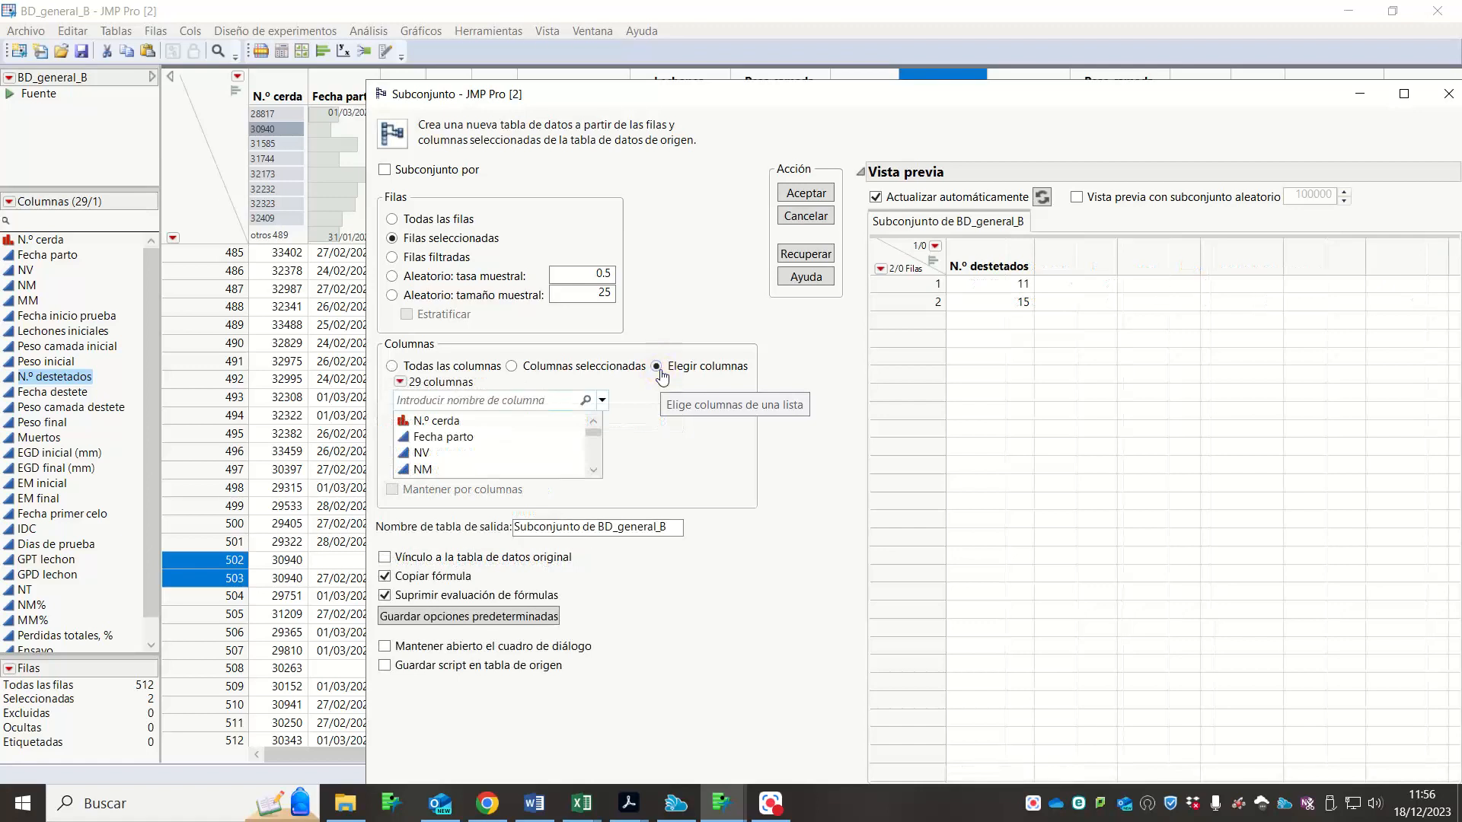
pyautogui.click(456, 421)
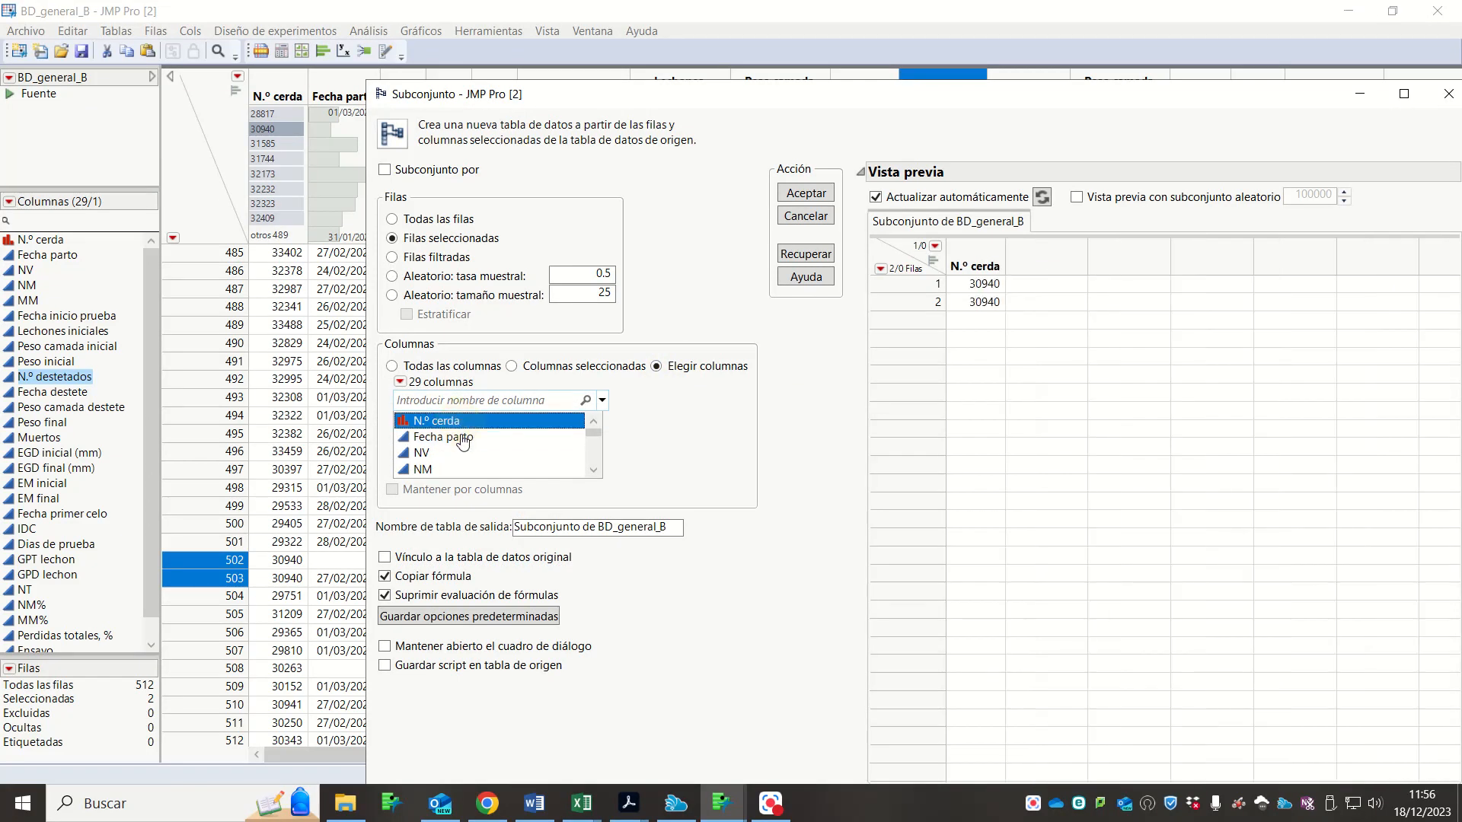
pyautogui.keyDown('ctrl'); pyautogui.click(453, 437); pyautogui.keyUp('ctrl')
pyautogui.keyDown('ctrl'); pyautogui.click(445, 453); pyautogui.keyUp('ctrl')
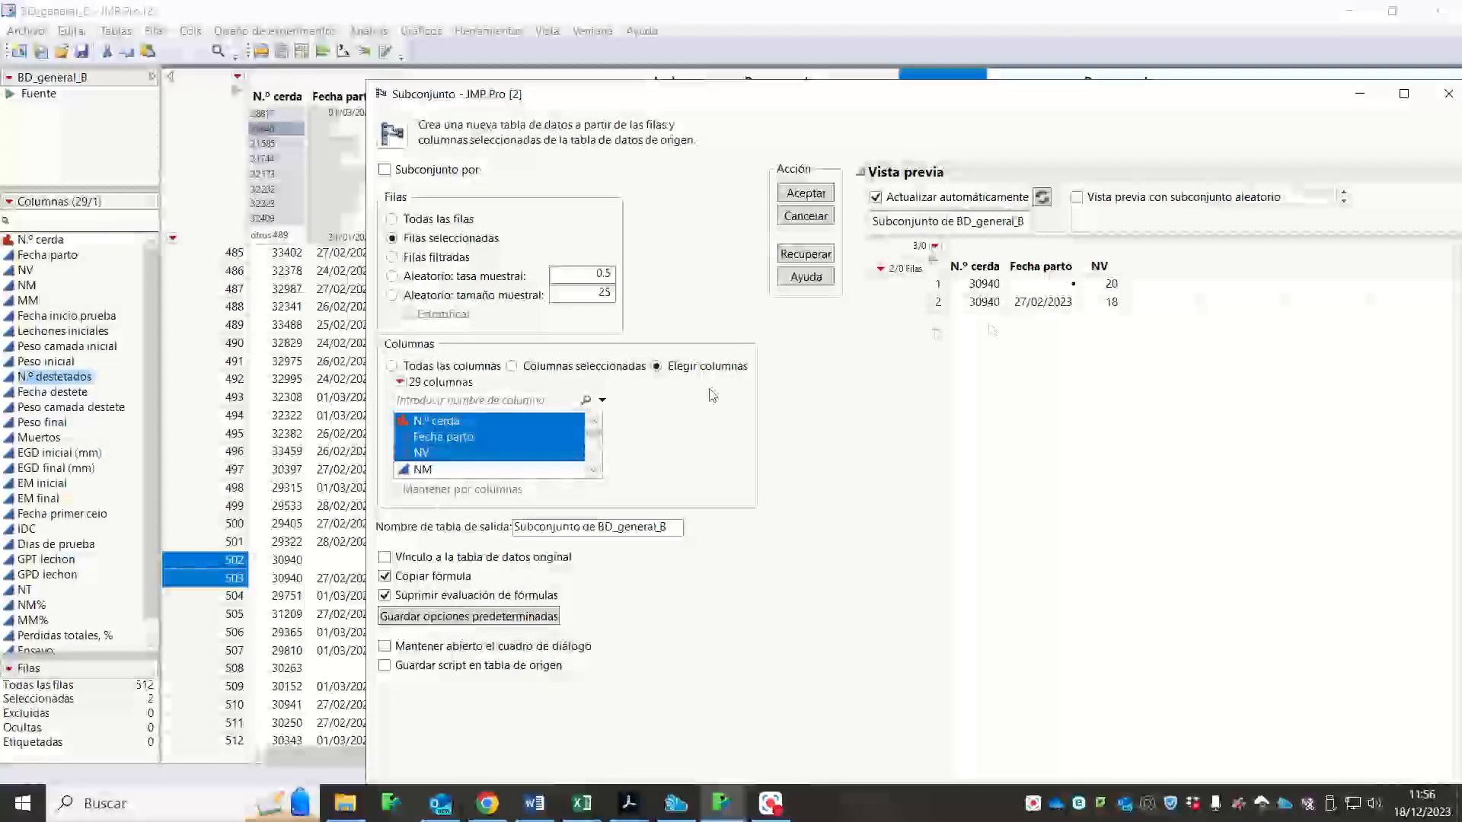
pyautogui.click(424, 367)
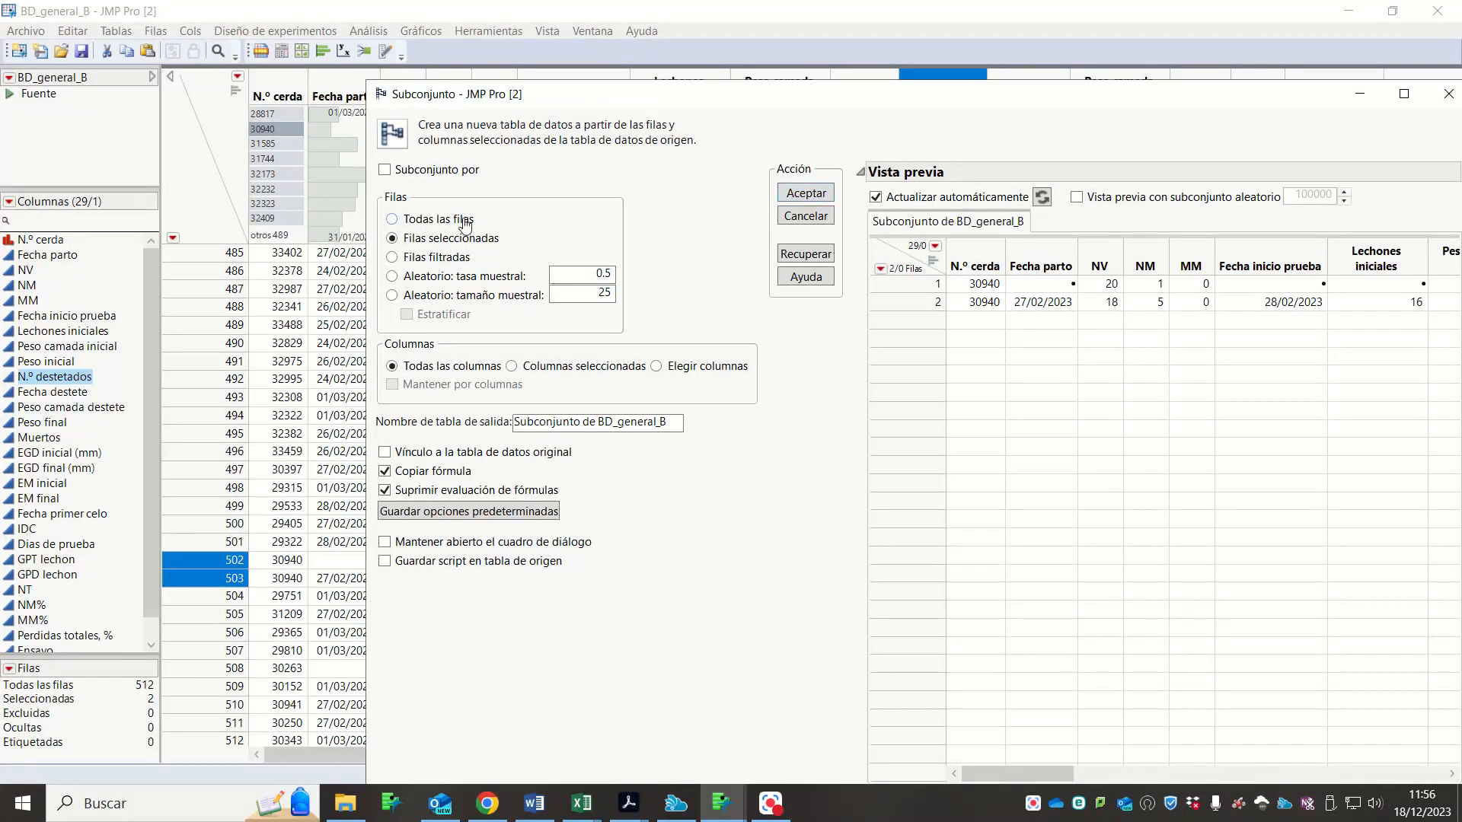
# - Create the subset table from the selected rows with all columns, view it enlarged and minimize it
pyautogui.click(816, 195)
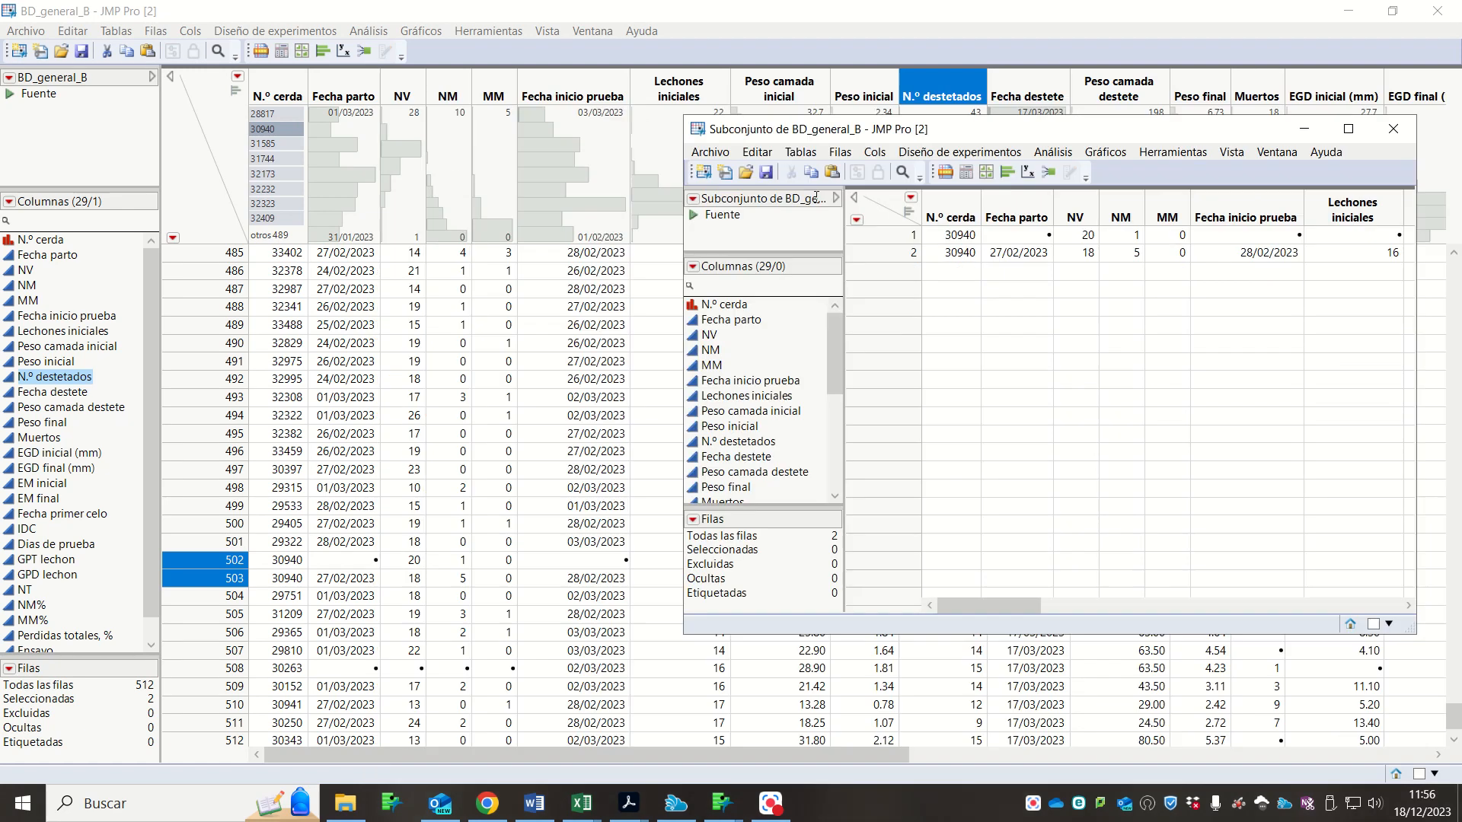
pyautogui.doubleClick(1181, 135)
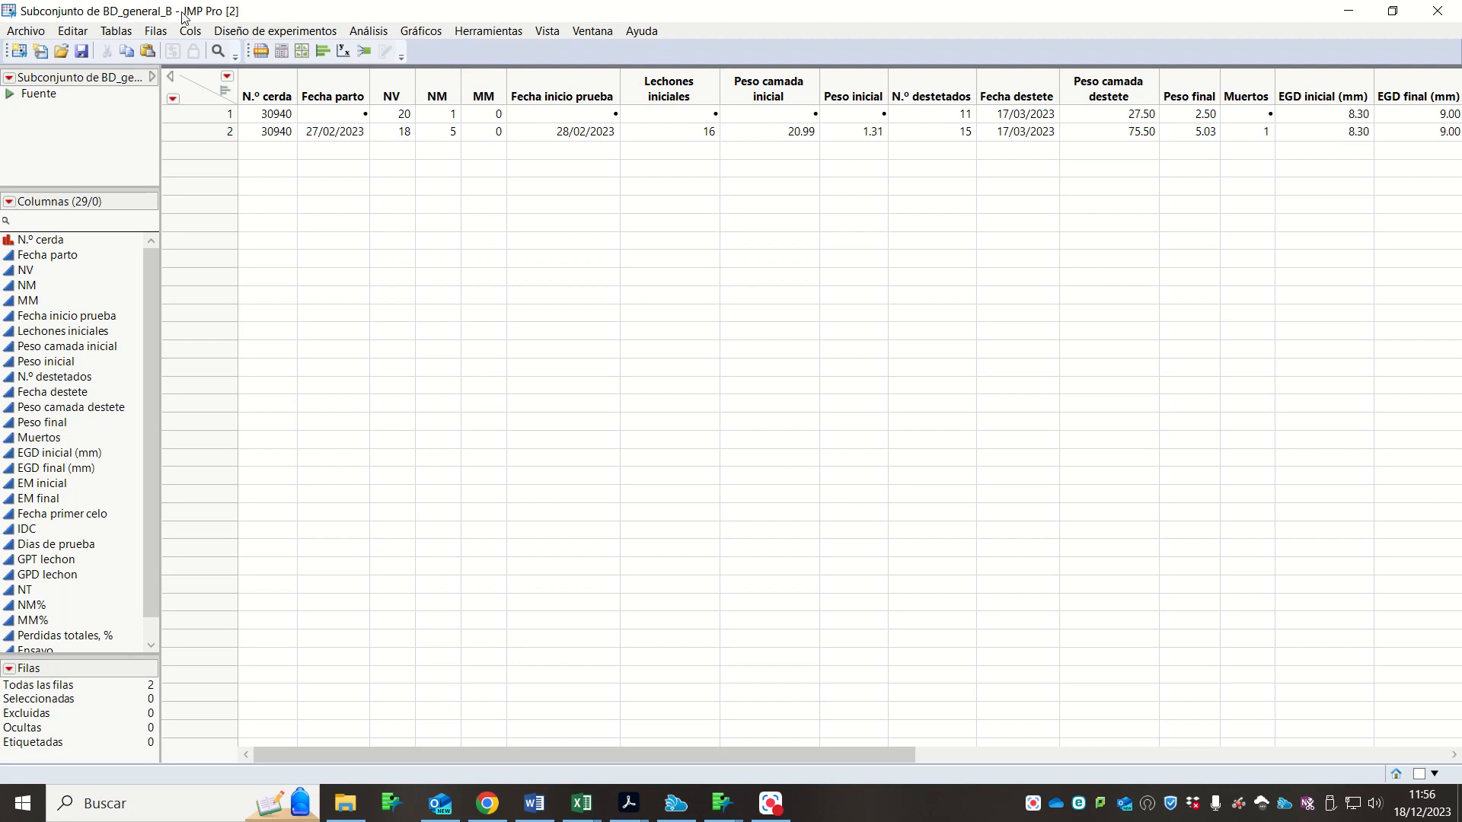
pyautogui.click(1348, 11)
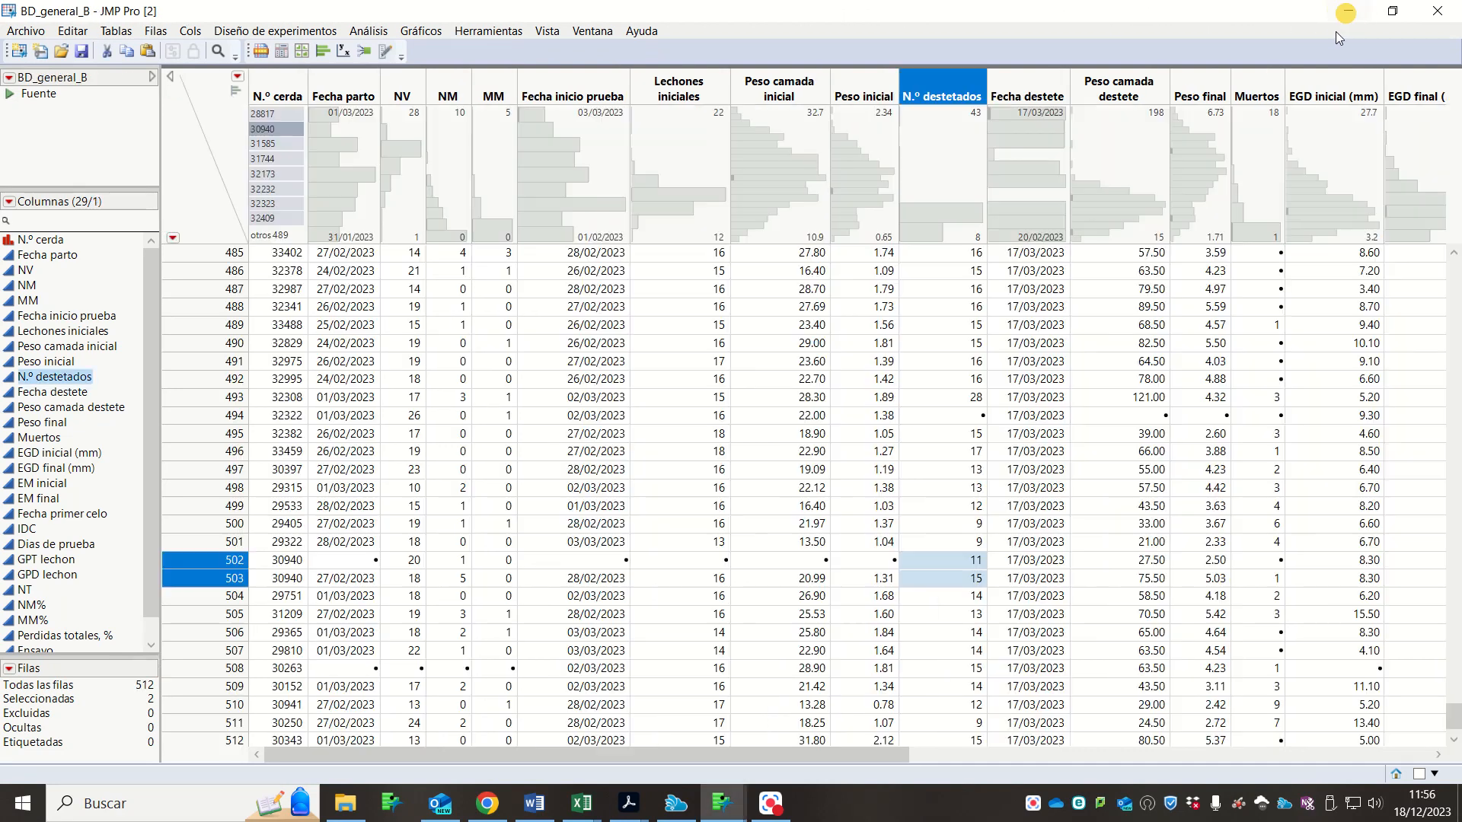
# - Switch between BD_general_B and its subset table through the JMP main window's list of open windows
pyautogui.click(1347, 11)
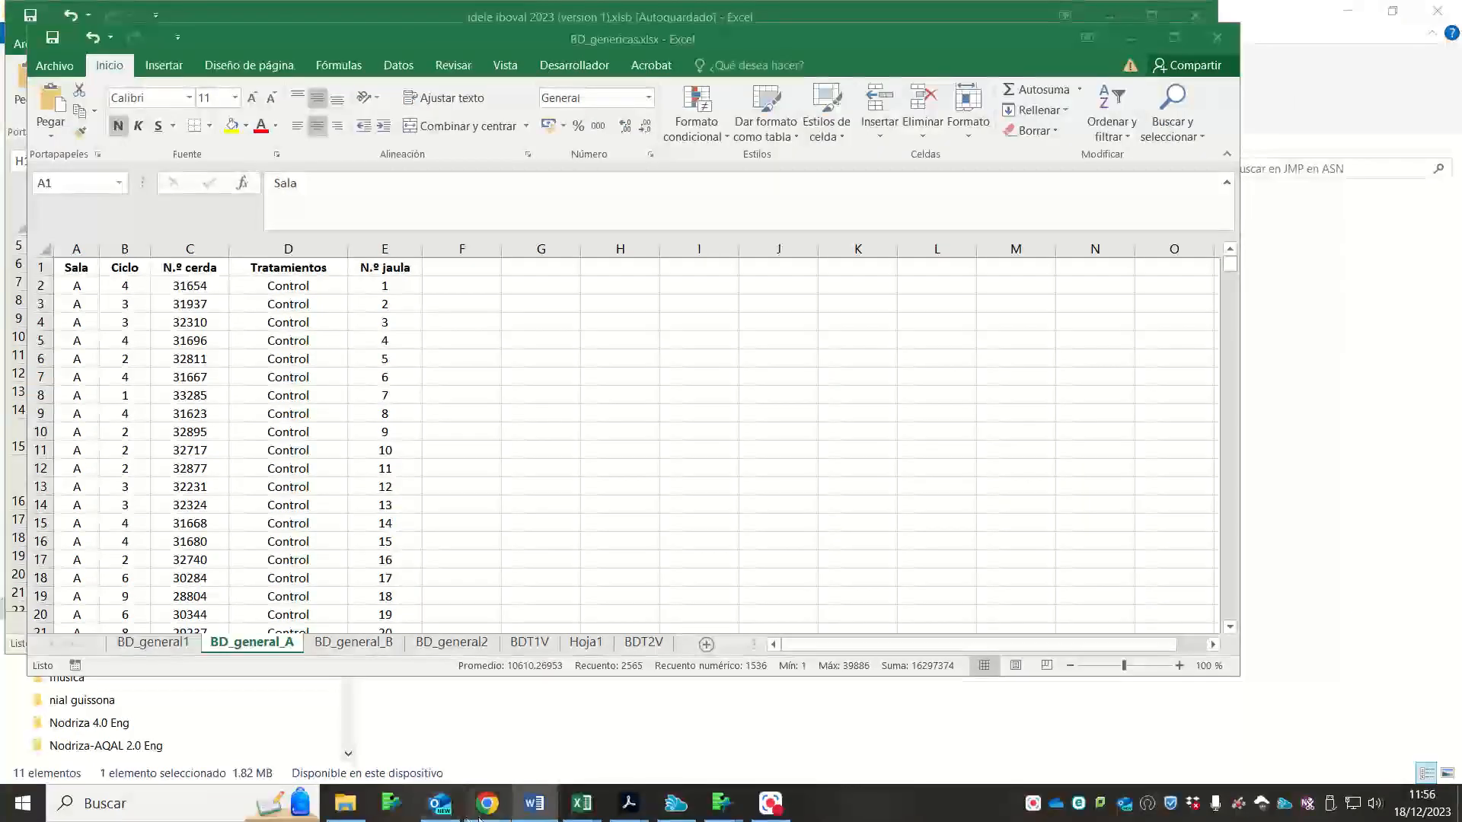
pyautogui.click(722, 803)
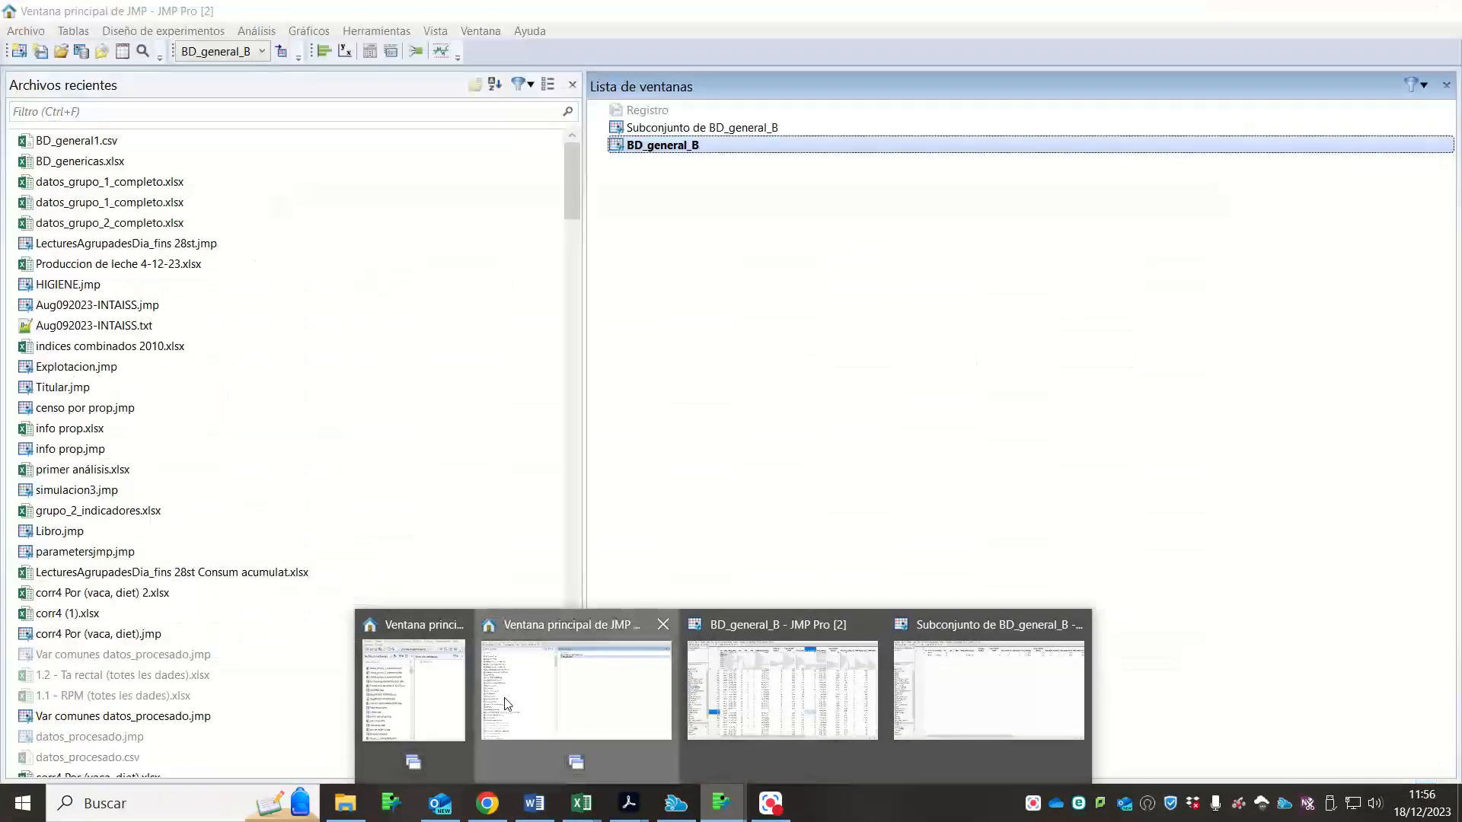
pyautogui.click(506, 704)
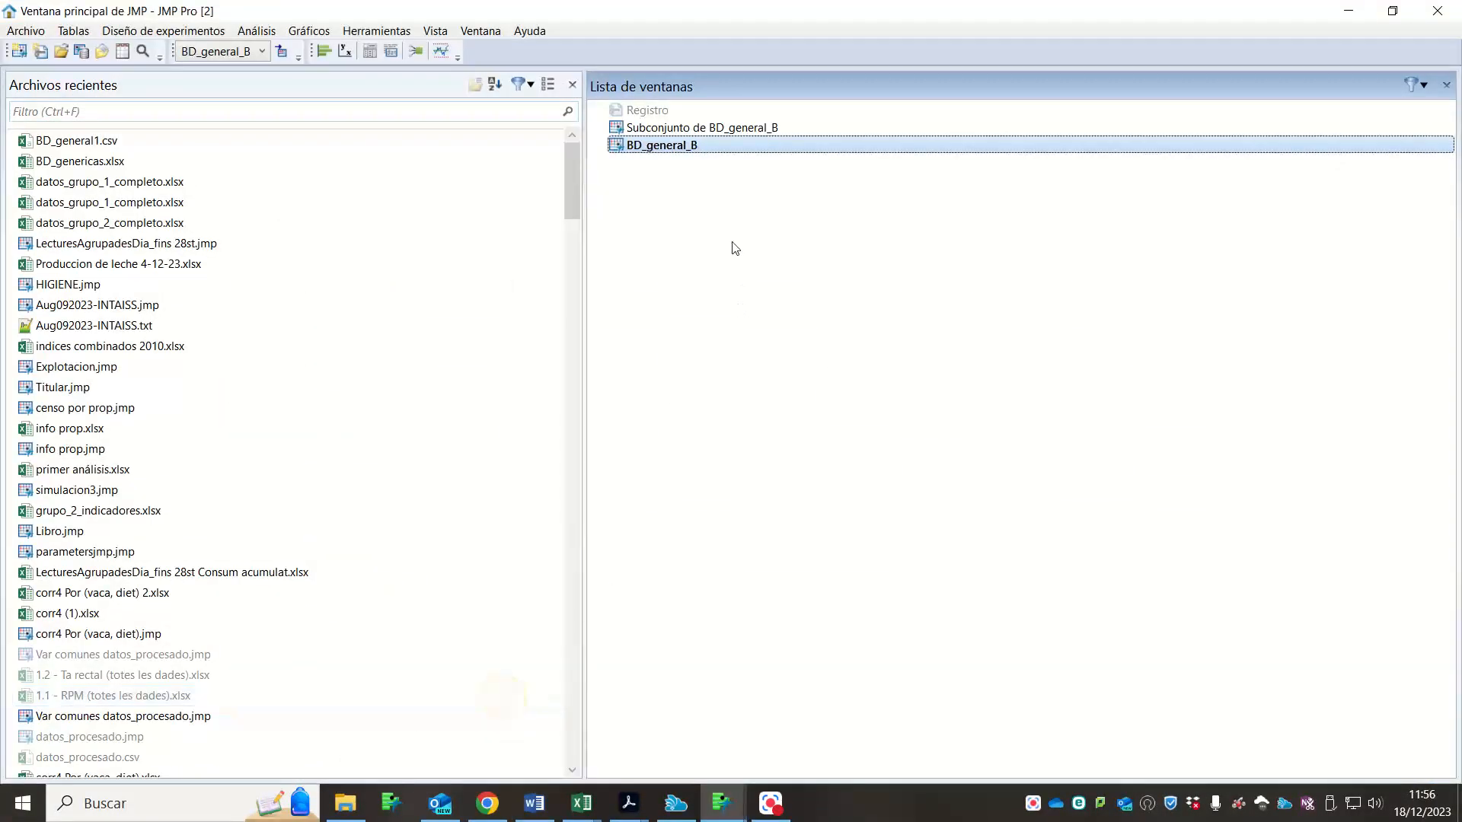
pyautogui.doubleClick(702, 151)
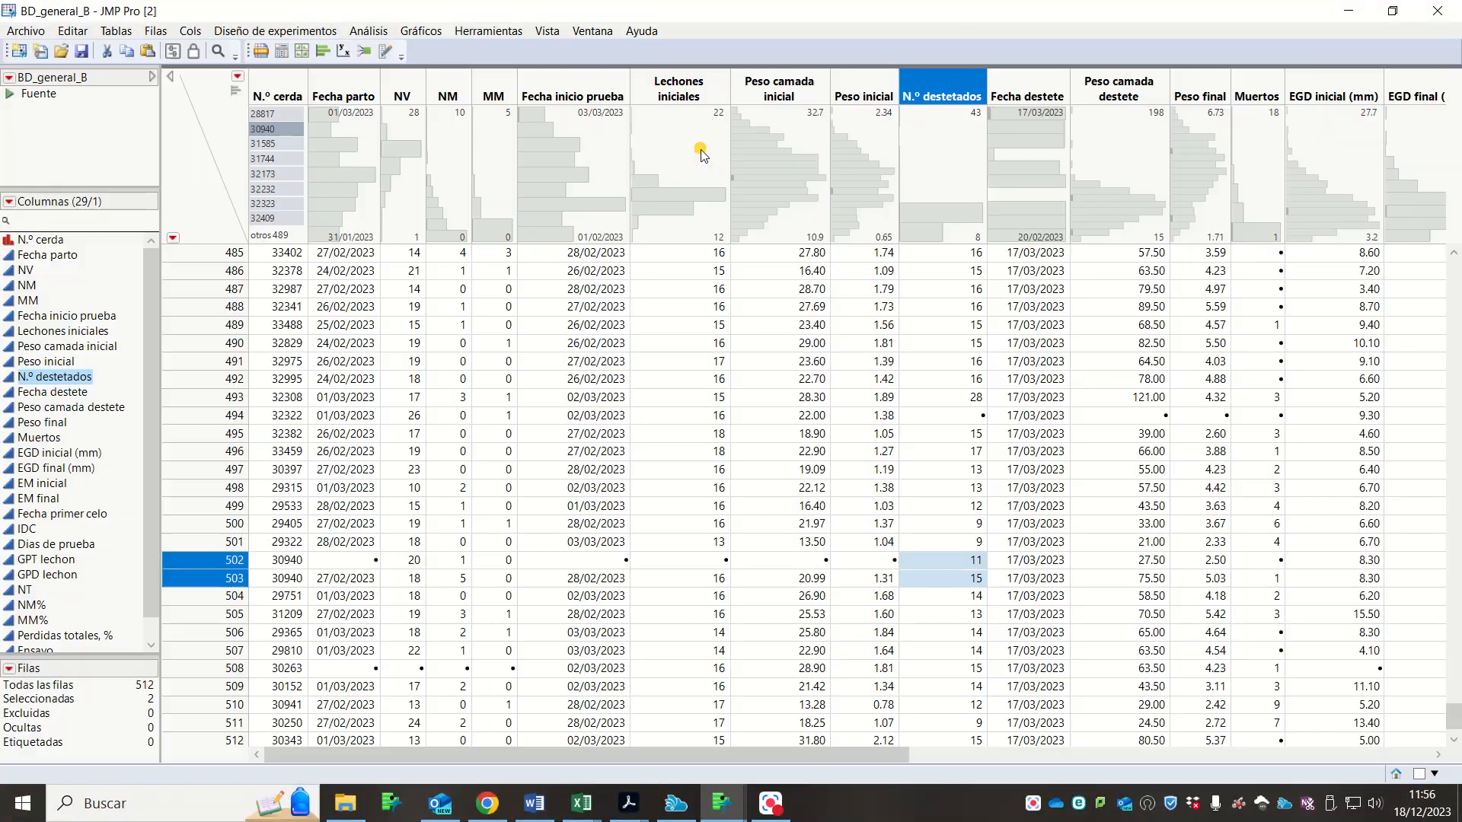
pyautogui.click(1347, 10)
pyautogui.doubleClick(732, 128)
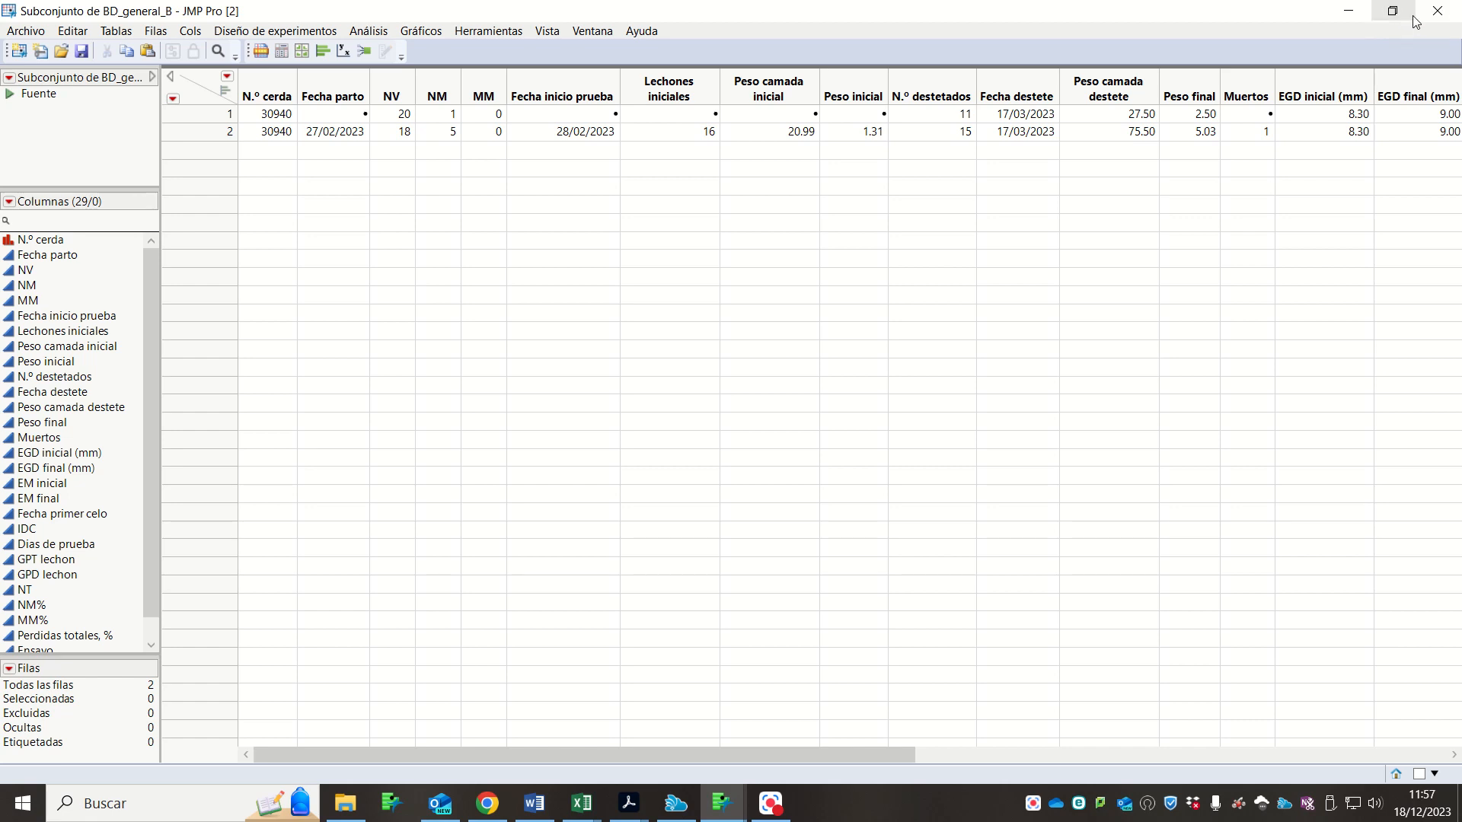
# - Close the subset table without saving its changes and return to BD_general_B
pyautogui.click(1435, 12)
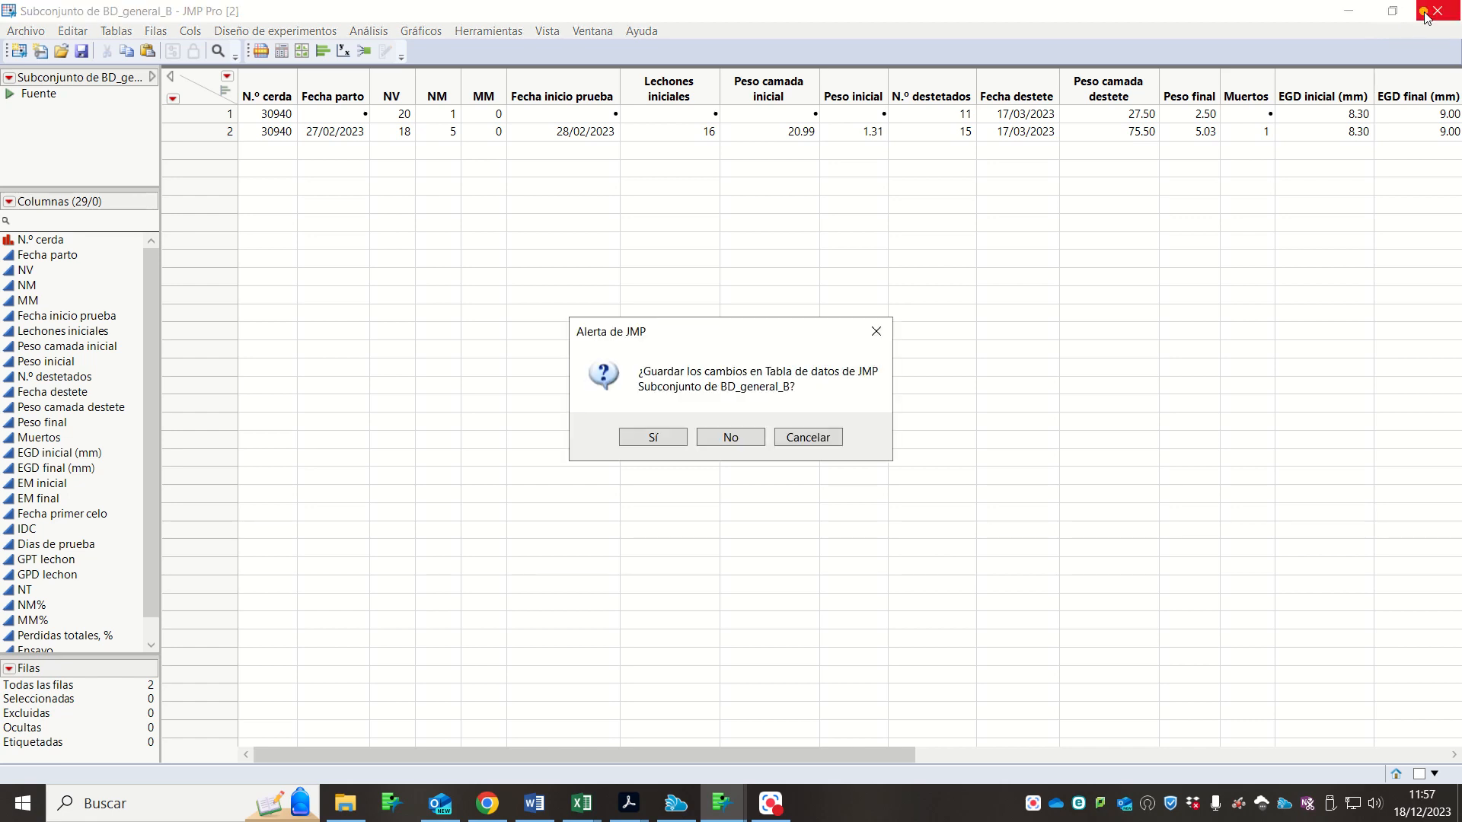
pyautogui.click(714, 438)
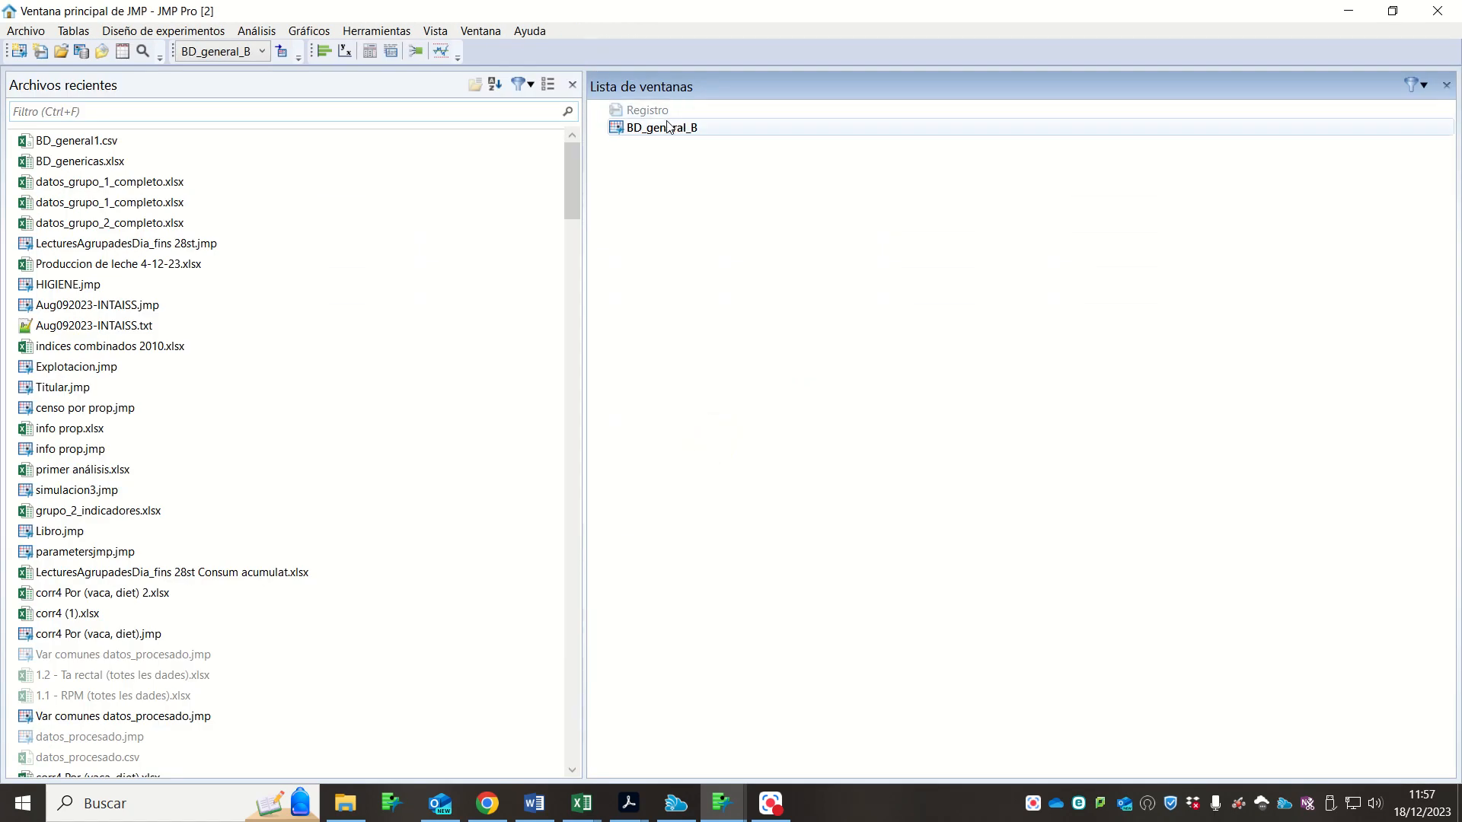
pyautogui.doubleClick(669, 128)
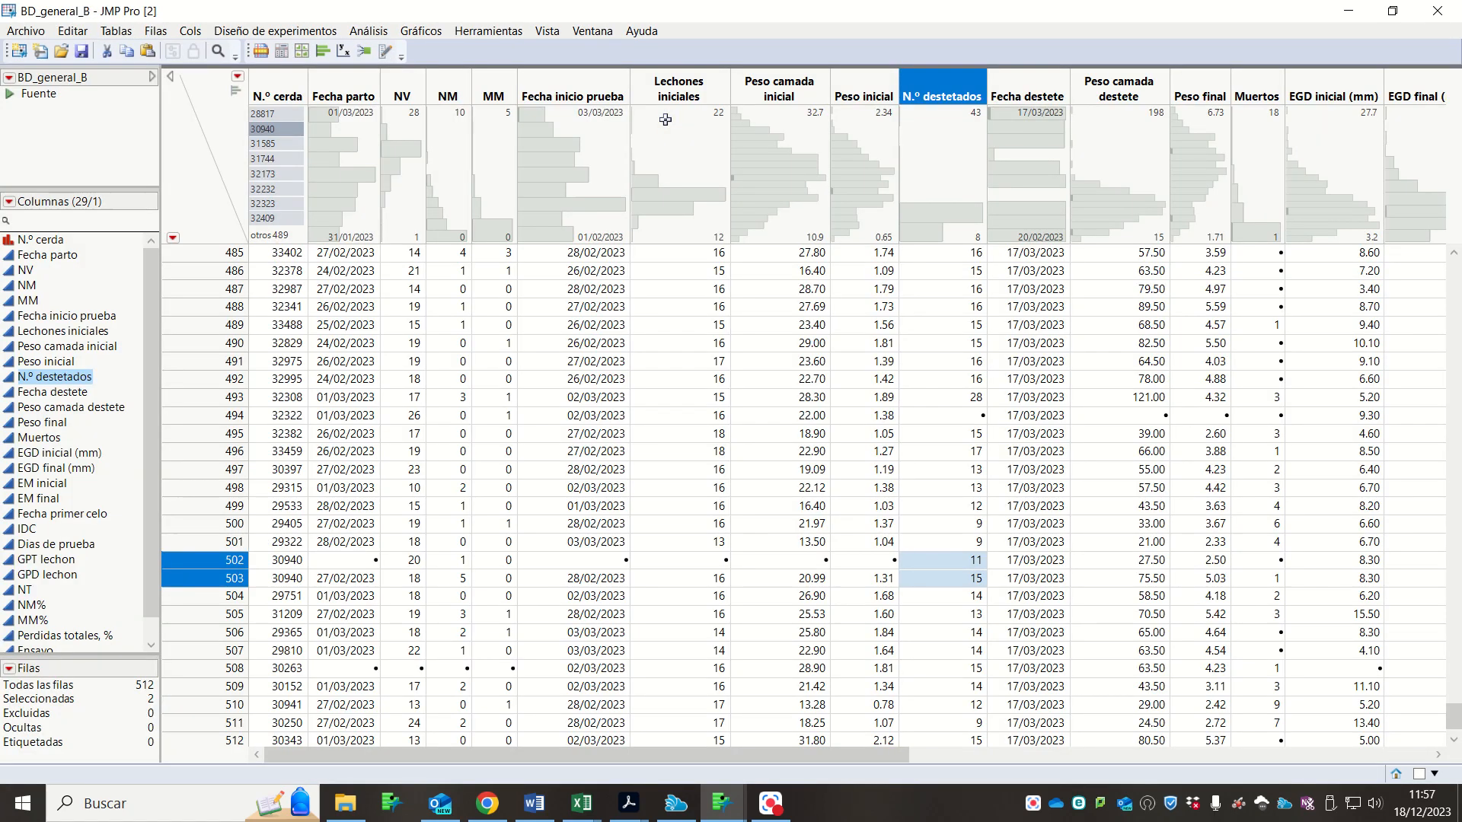
# - Select the rows with 16 Lechones iniciales from the column's distribution and create a subset table with all columns
pyautogui.click(711, 193)
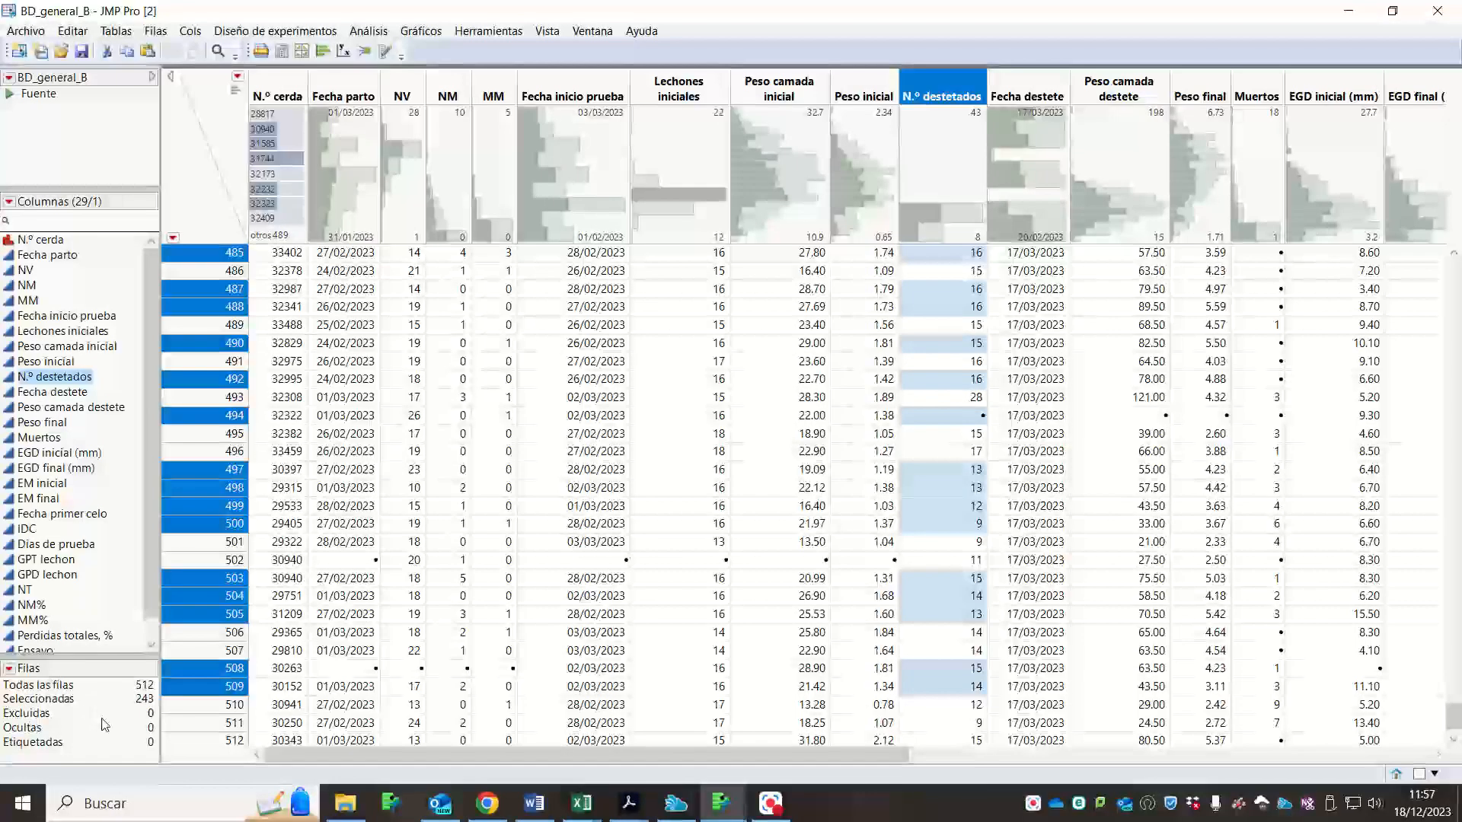
pyautogui.click(116, 30)
pyautogui.click(163, 82)
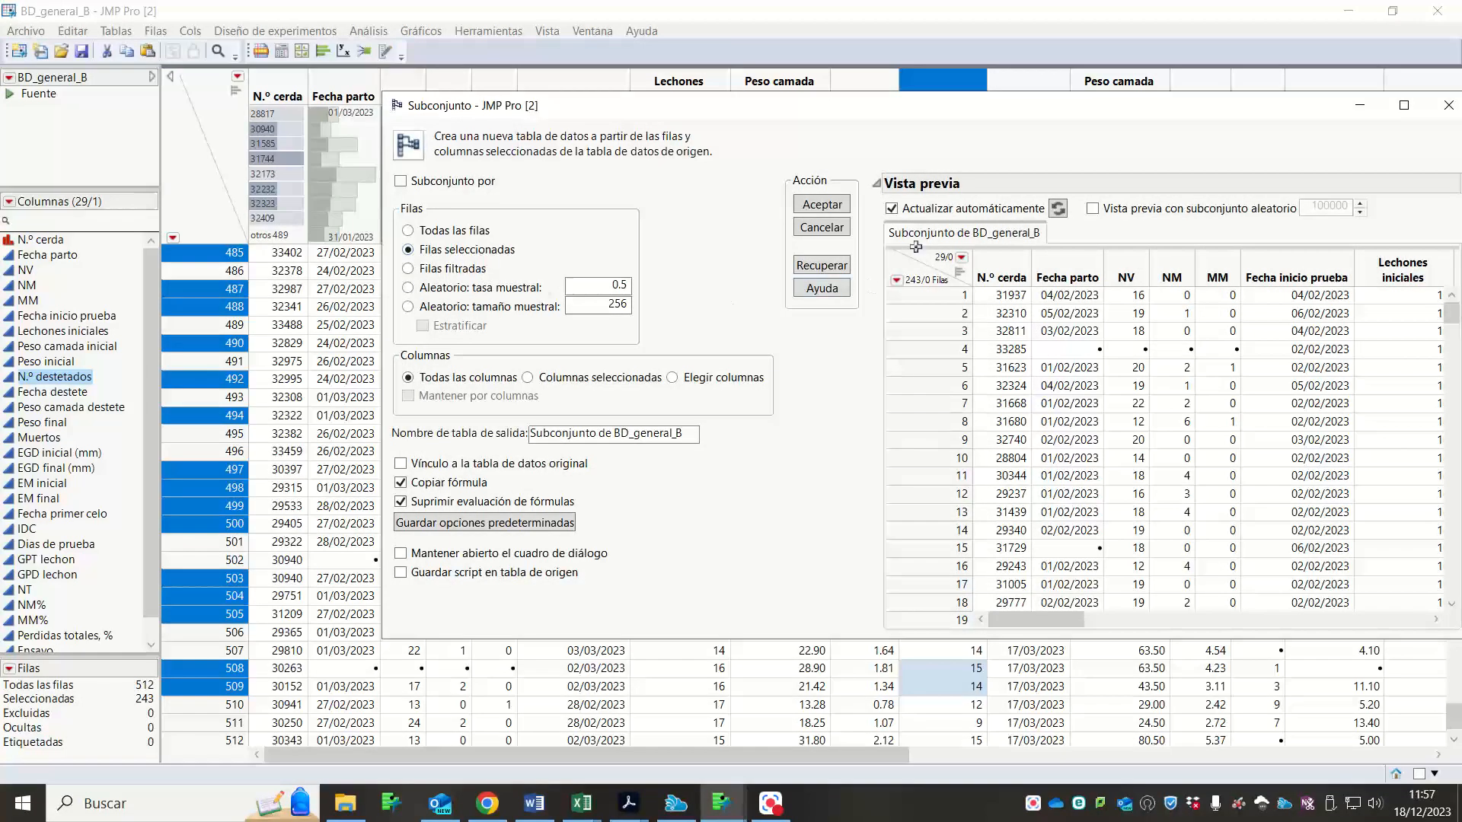
pyautogui.click(821, 204)
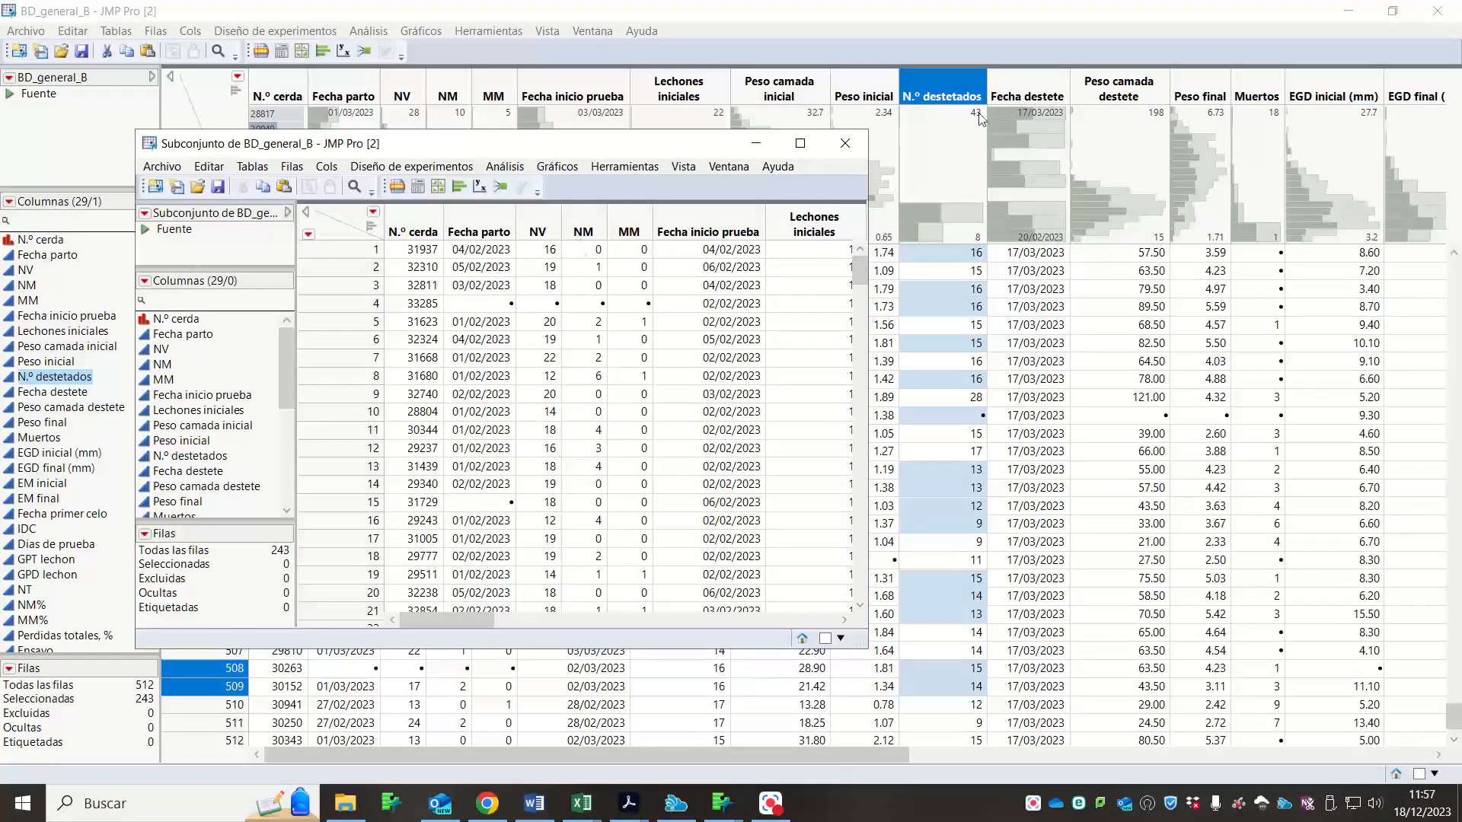
# - Enlarge the new subset table to inspect its rows and distributions, and close it without saving
pyautogui.click(801, 144)
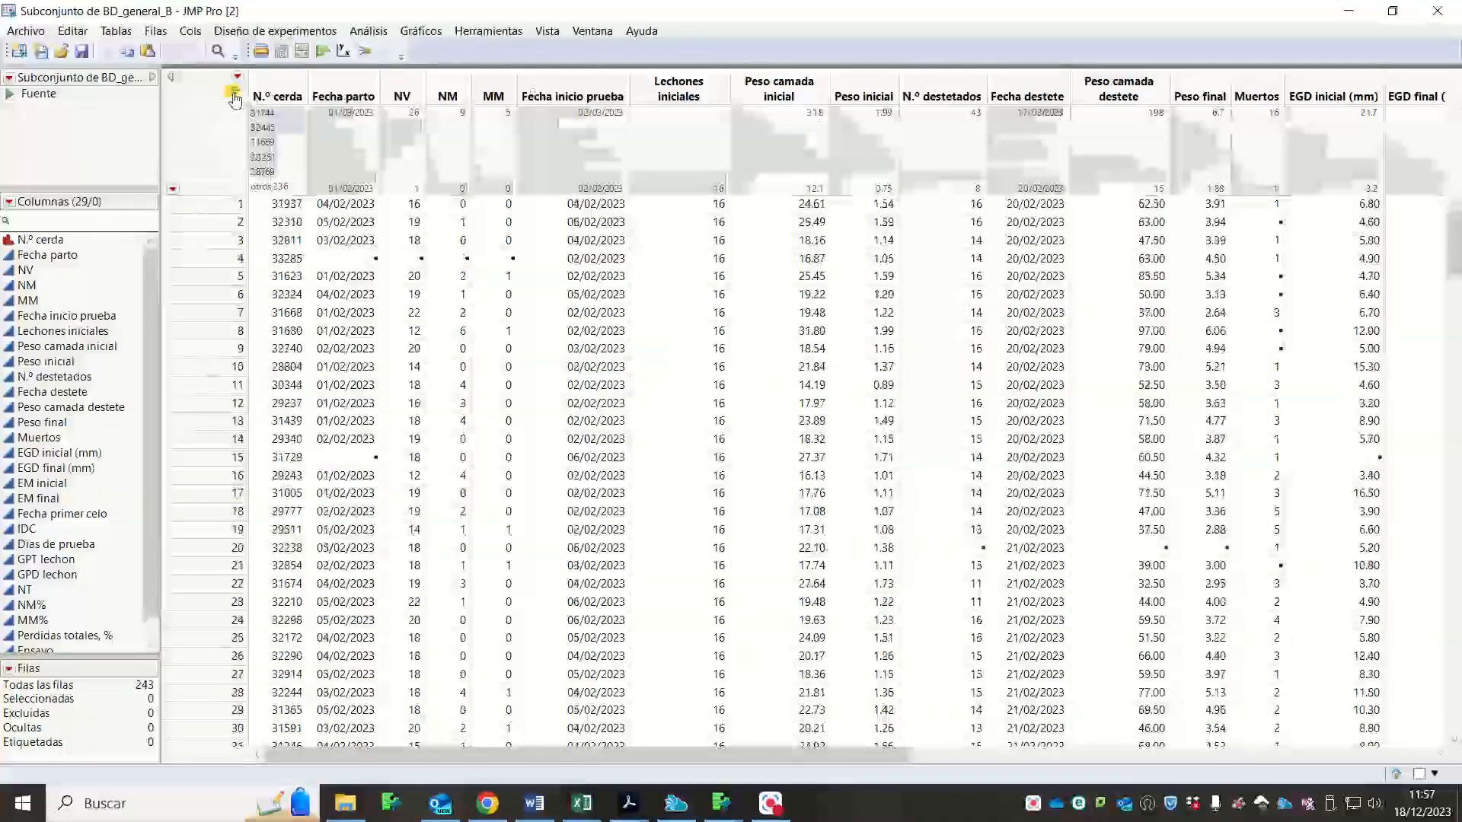
pyautogui.click(1438, 13)
pyautogui.click(751, 437)
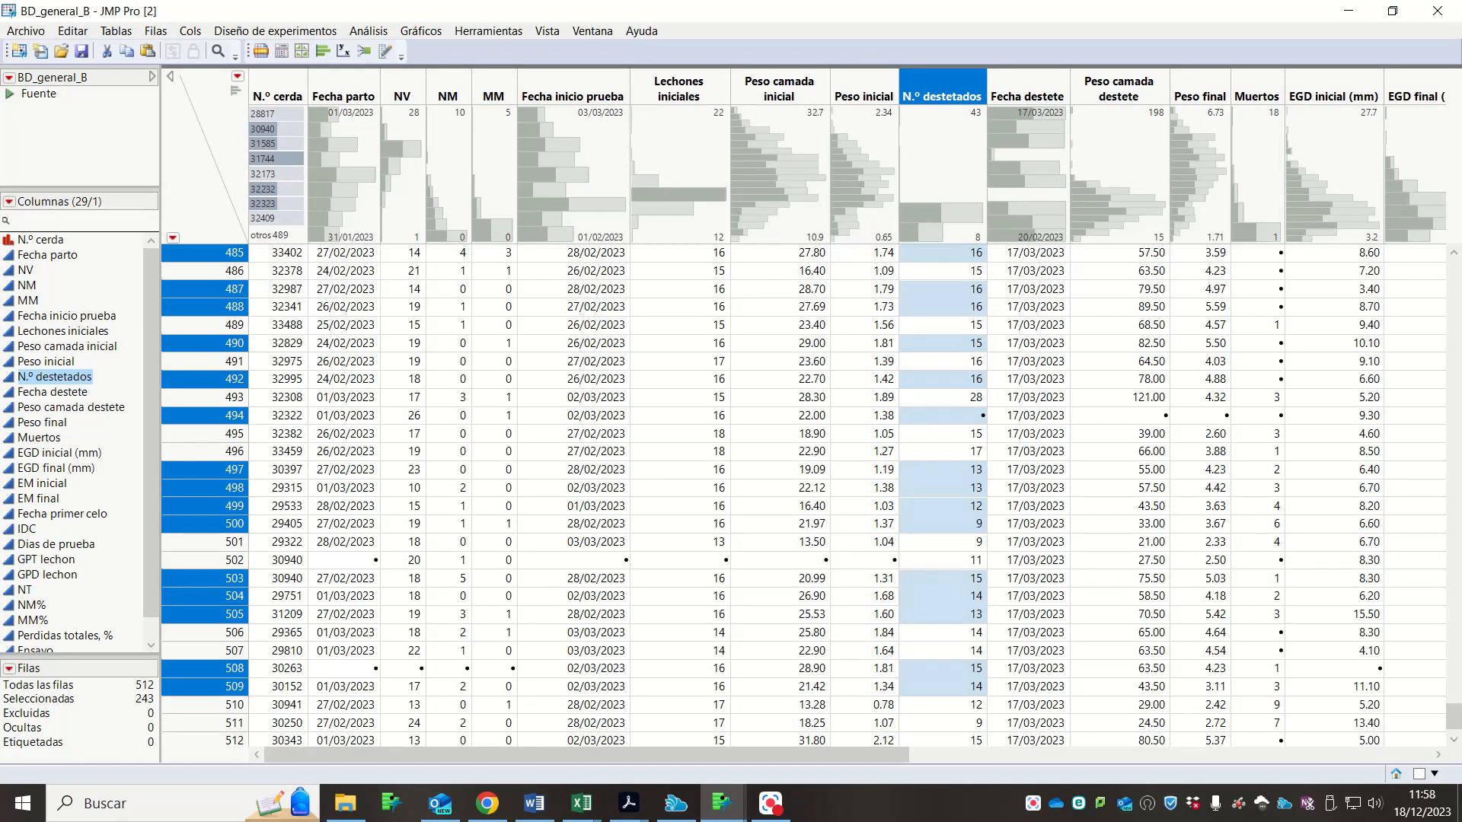
# - Open BD_genericas.xlsx from the JMP en ASN folder, filtering the file list to Excel files
pyautogui.click(26, 30)
pyautogui.click(259, 81)
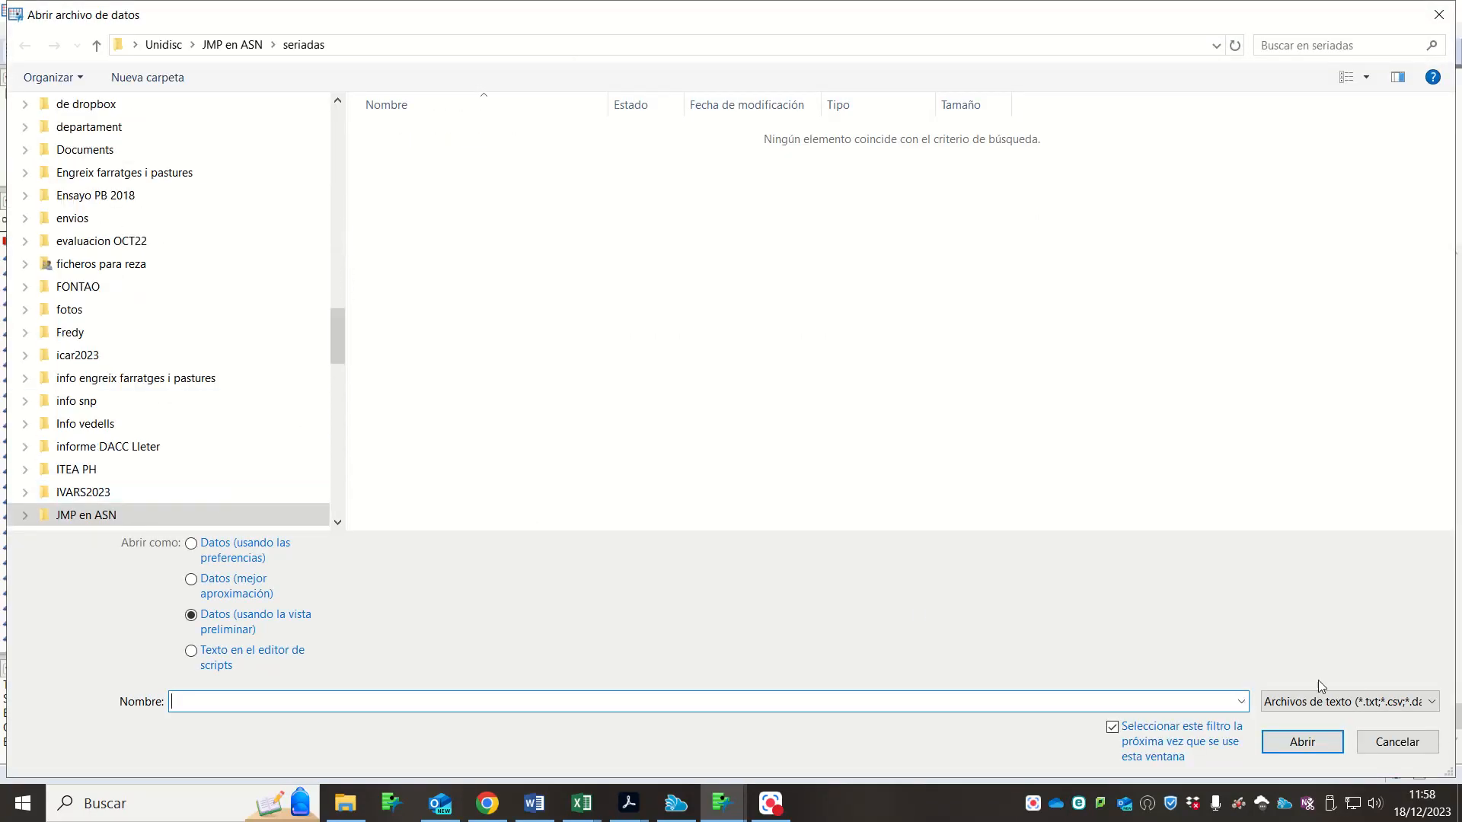
pyautogui.click(1362, 701)
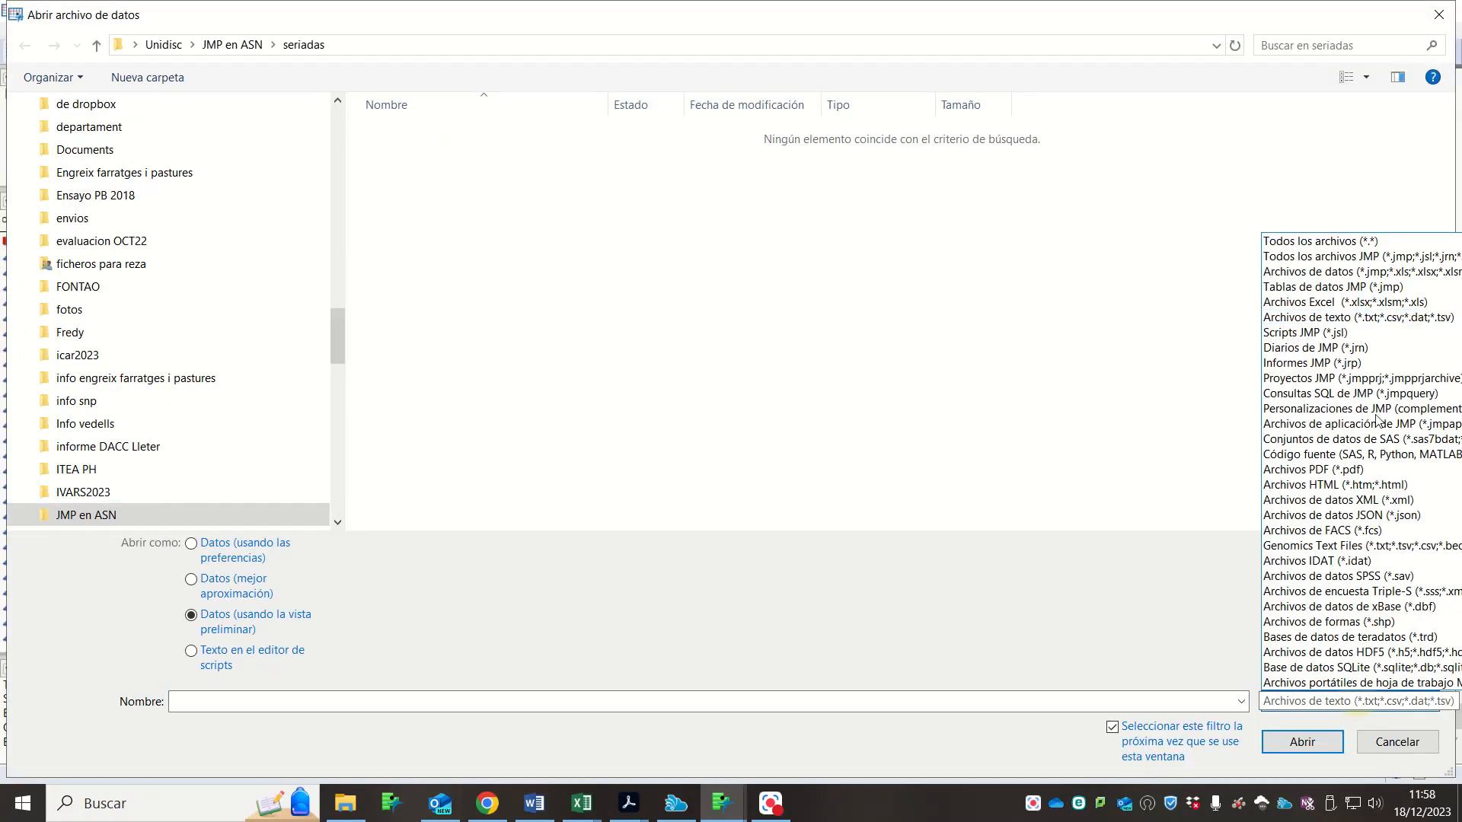
pyautogui.click(1398, 300)
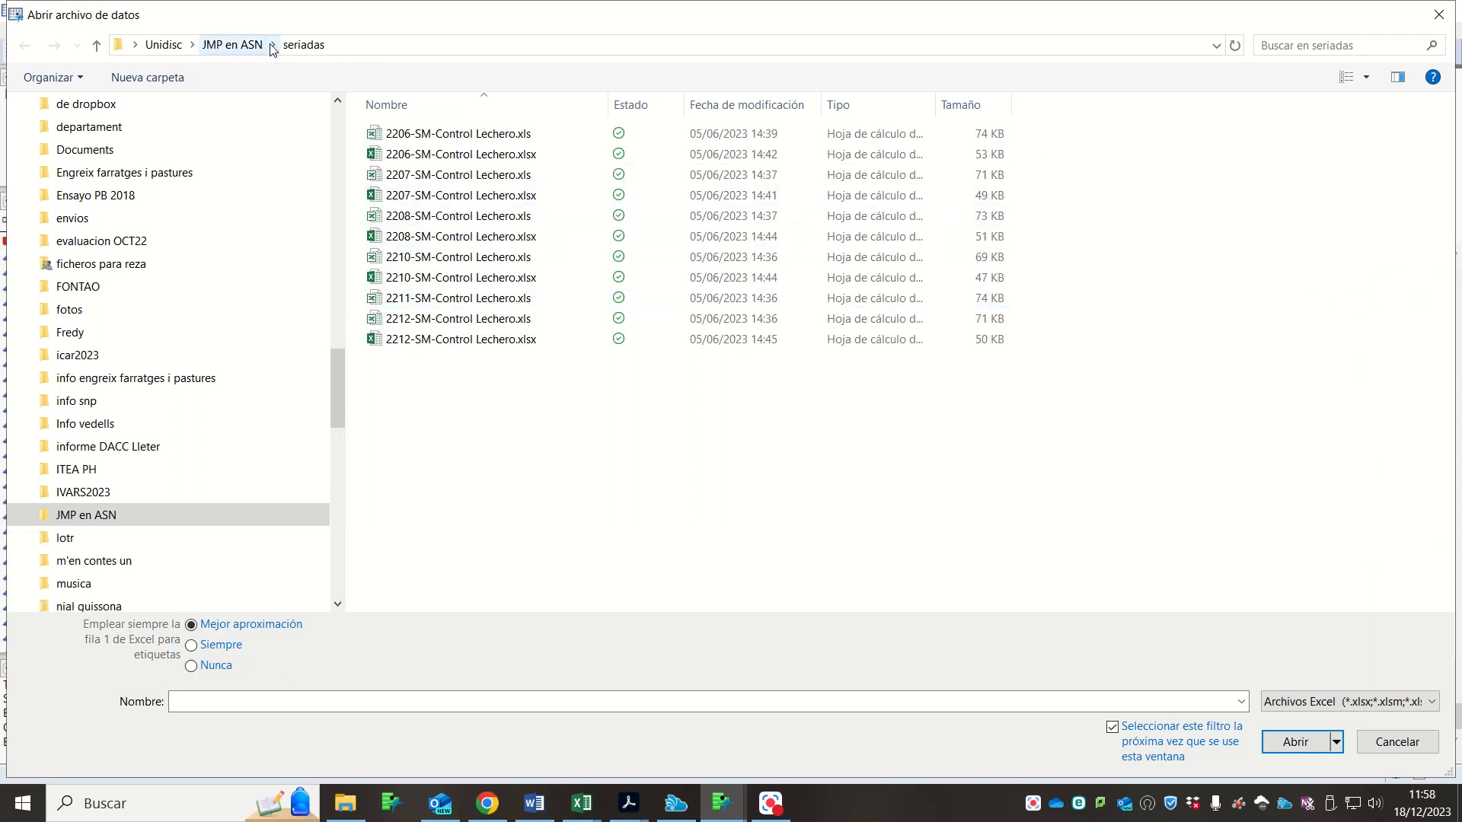
pyautogui.click(234, 45)
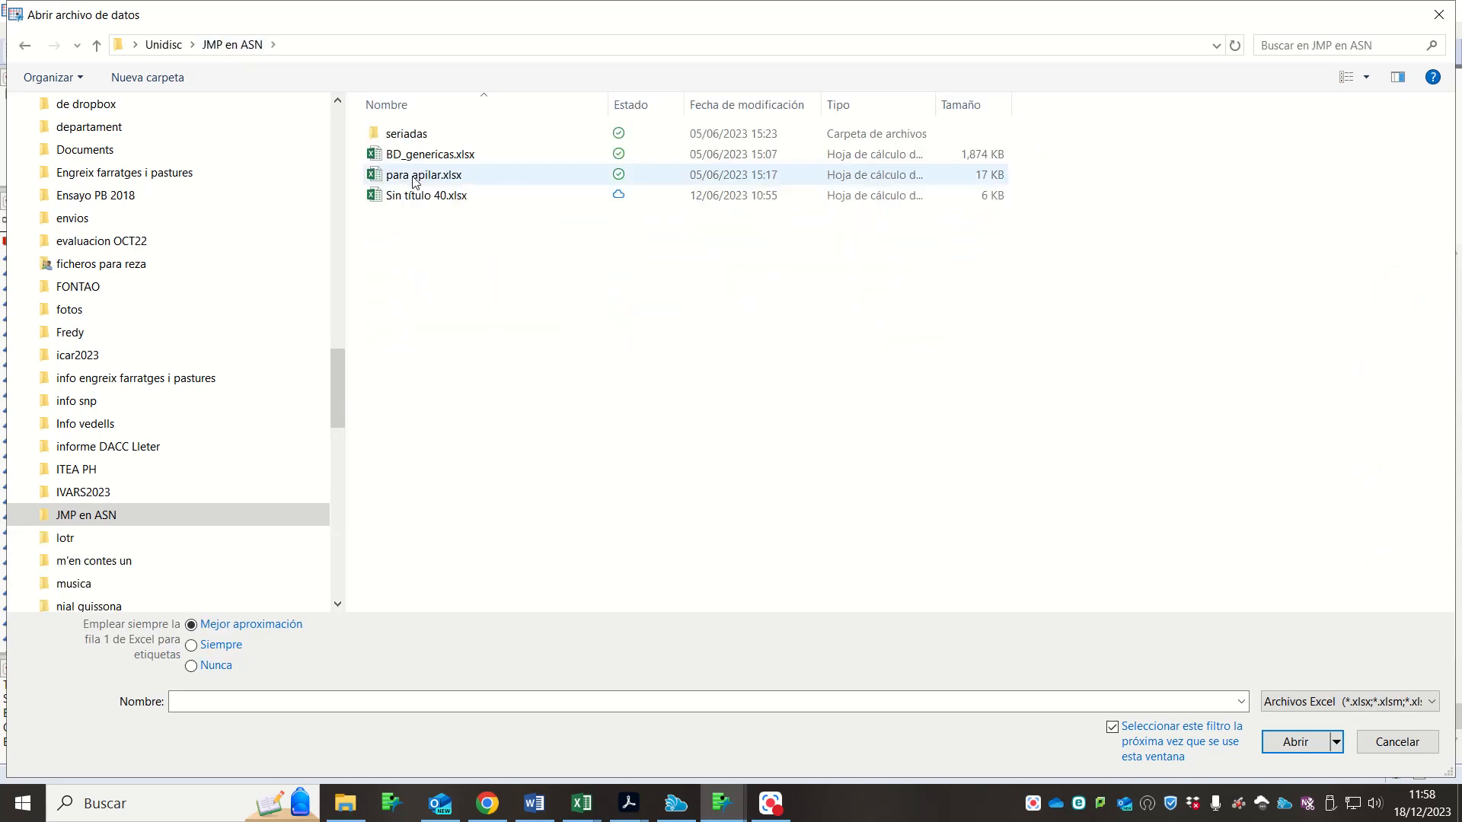
pyautogui.doubleClick(417, 153)
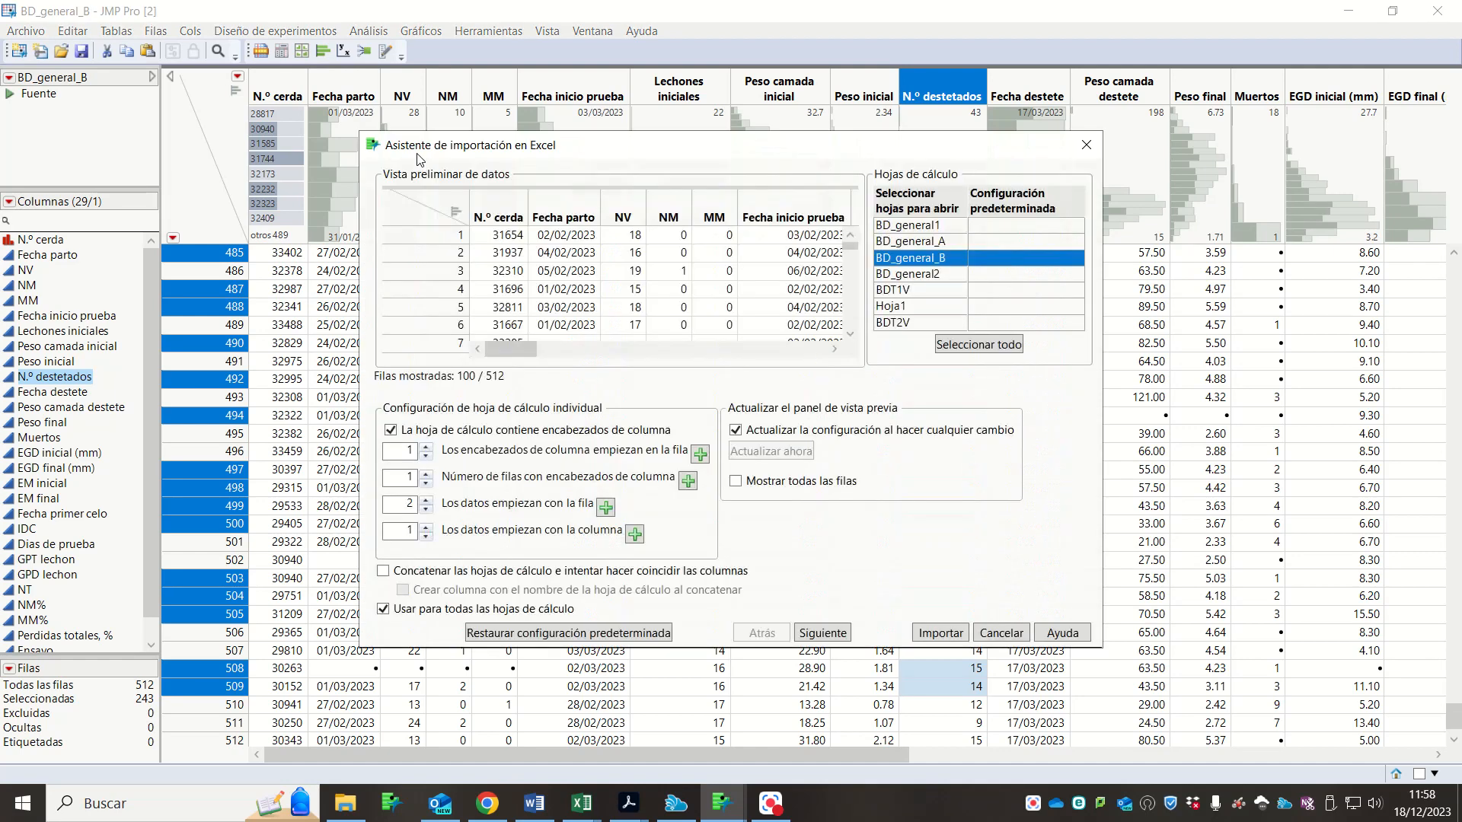
# - Import the BD_general_A worksheet as a data table and maximize its window
pyautogui.click(910, 240)
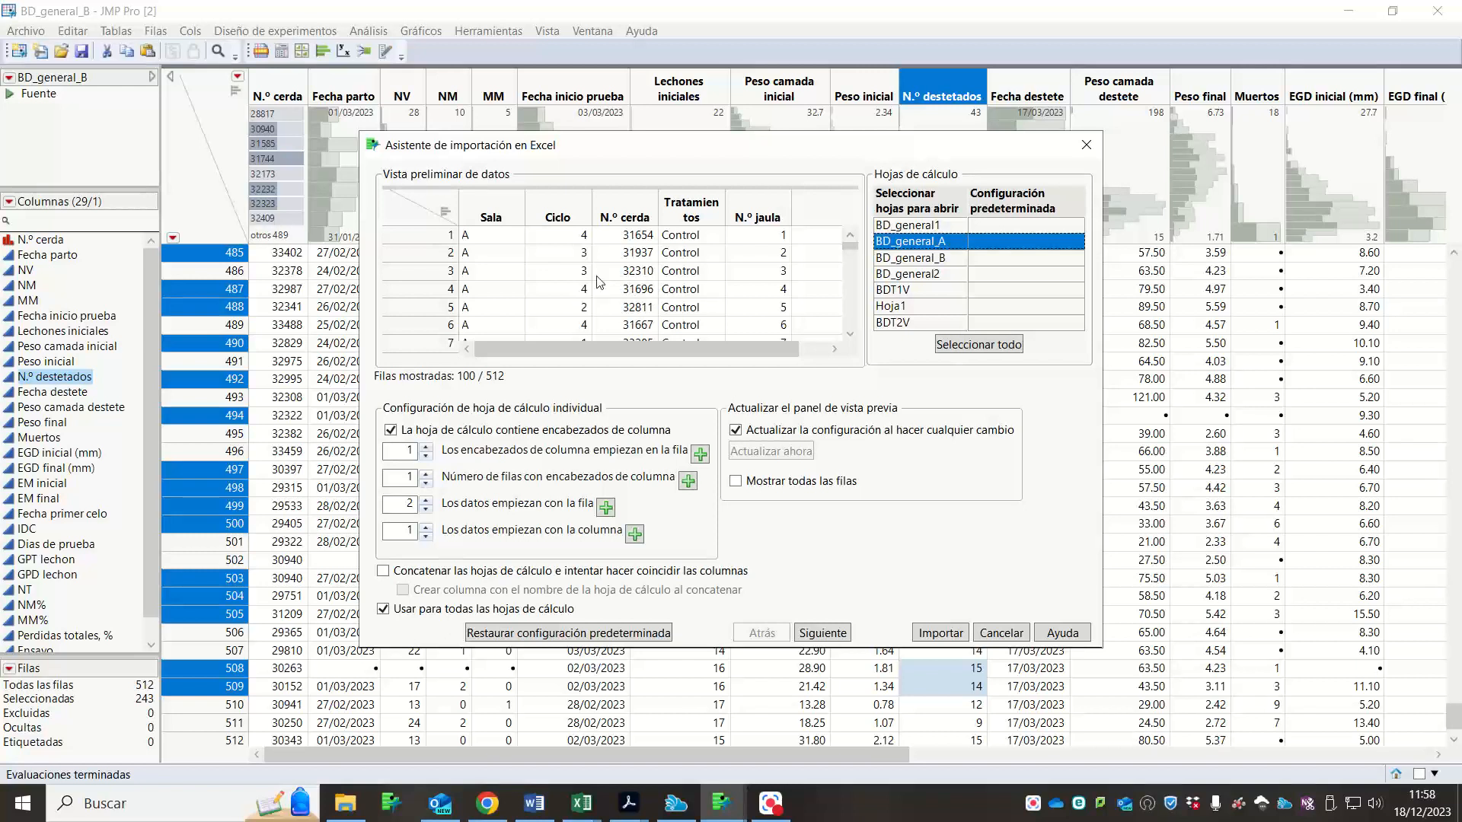
pyautogui.click(944, 635)
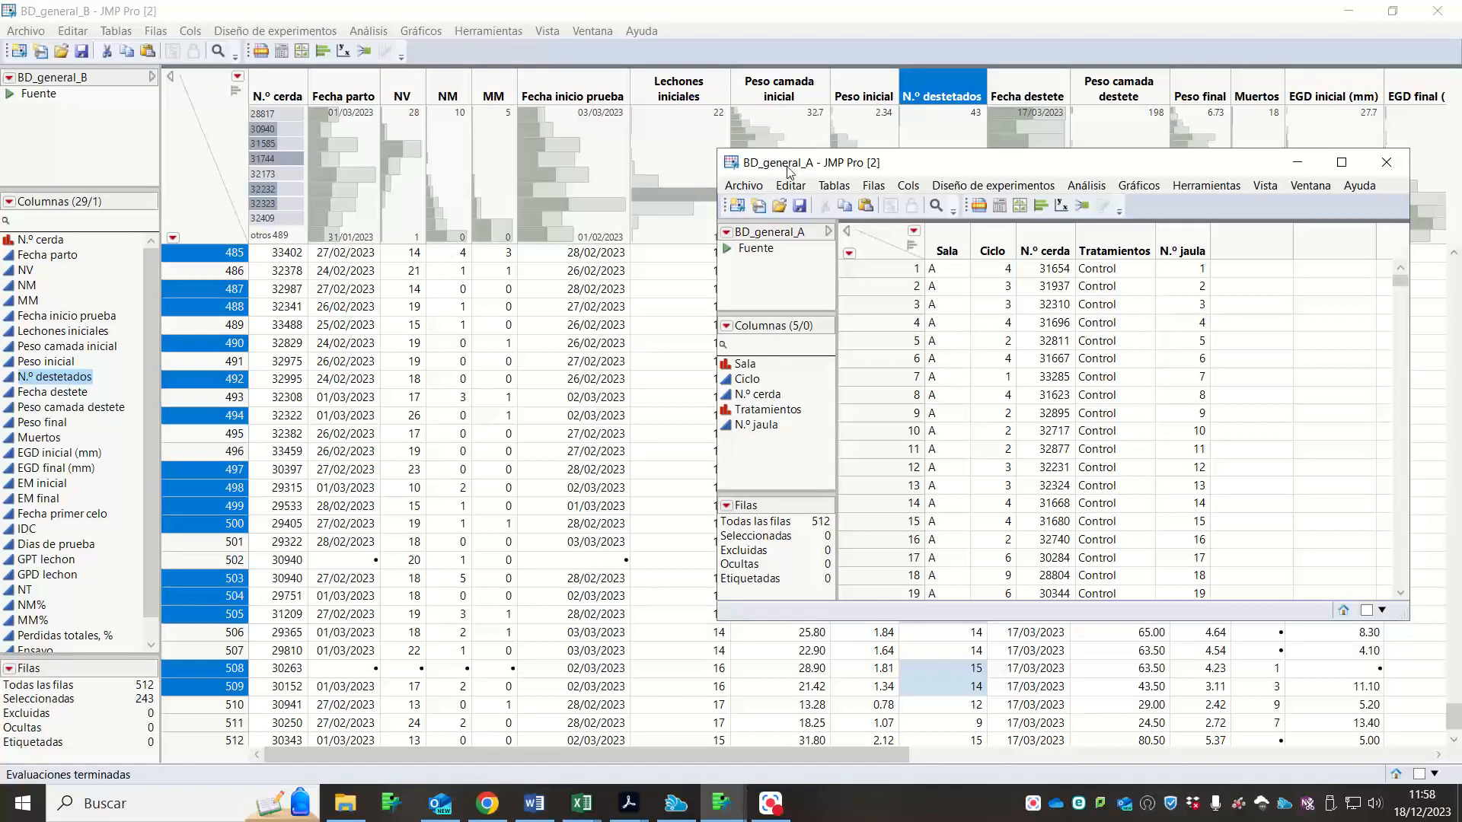
pyautogui.doubleClick(926, 168)
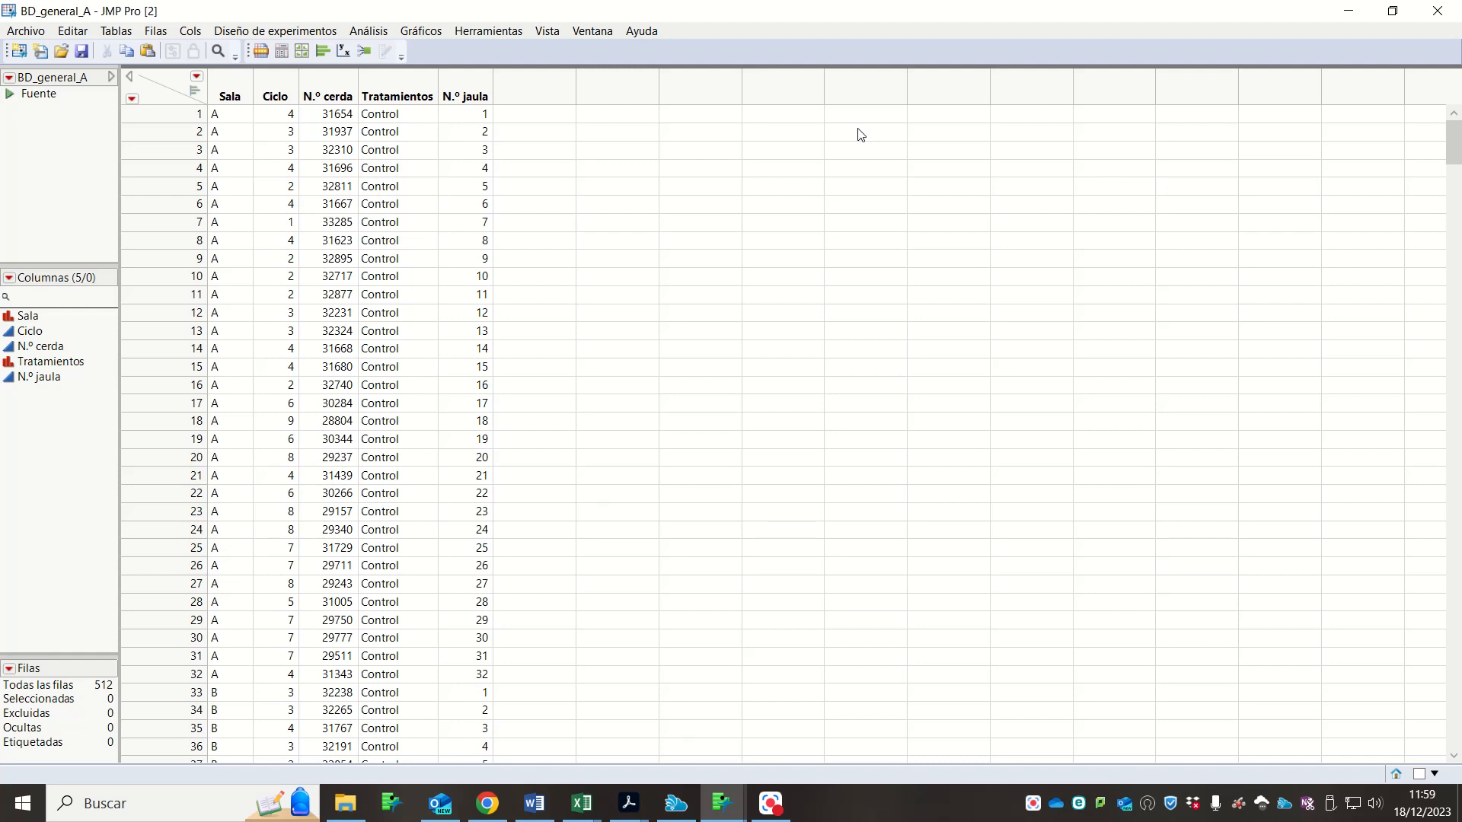
pyautogui.click(120, 32)
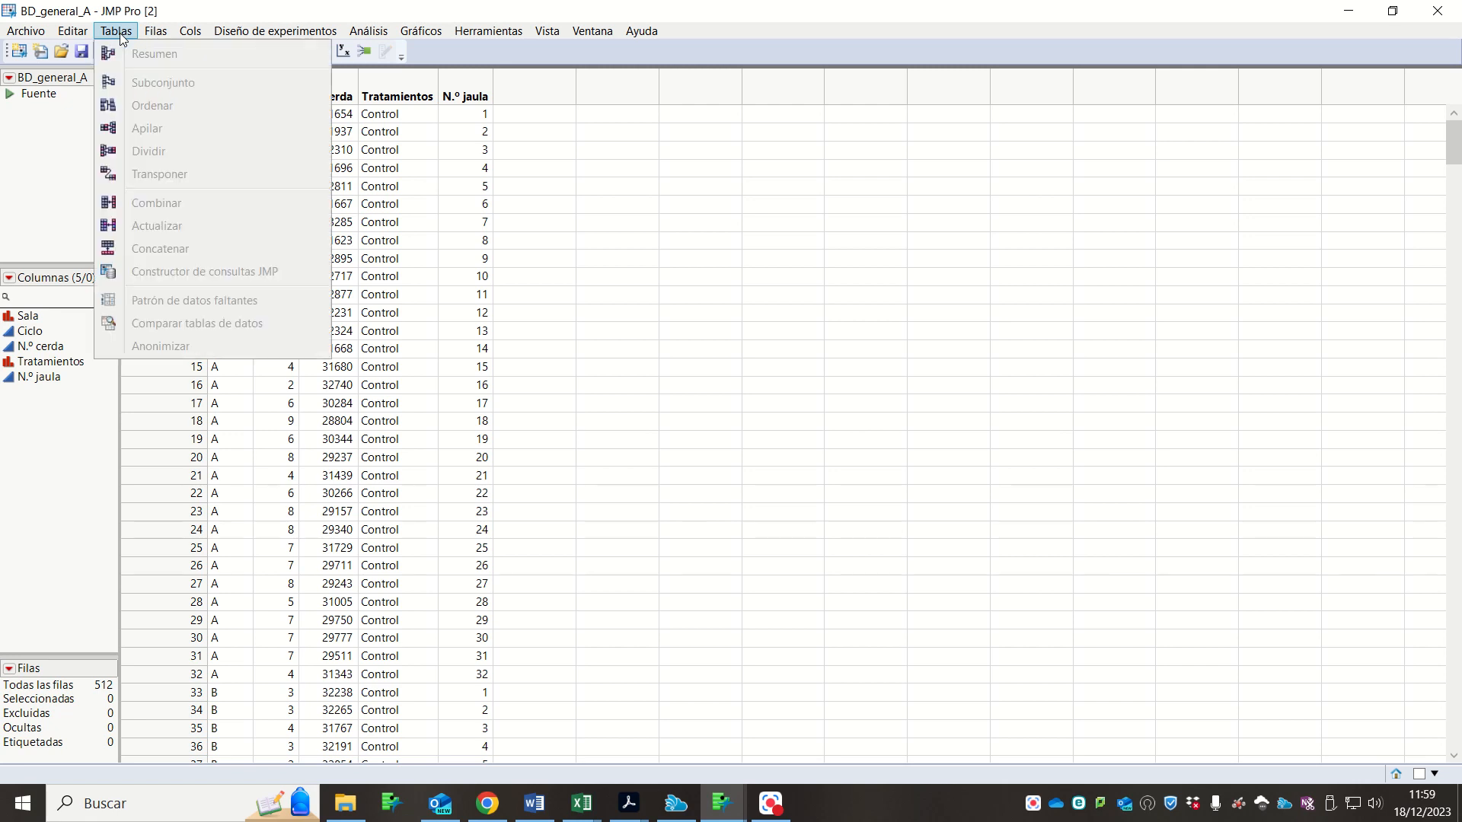
pyautogui.click(157, 202)
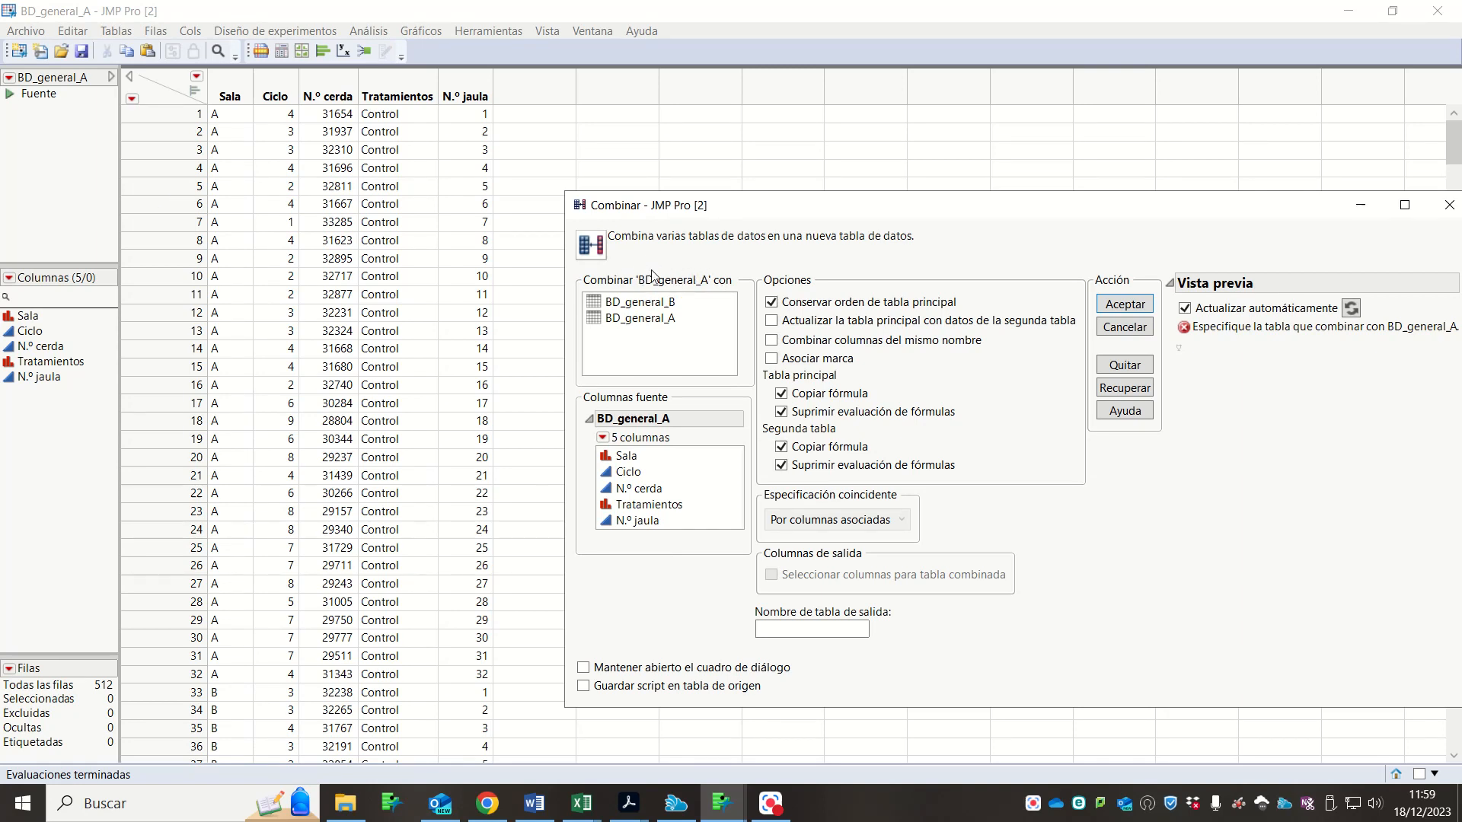
pyautogui.click(675, 302)
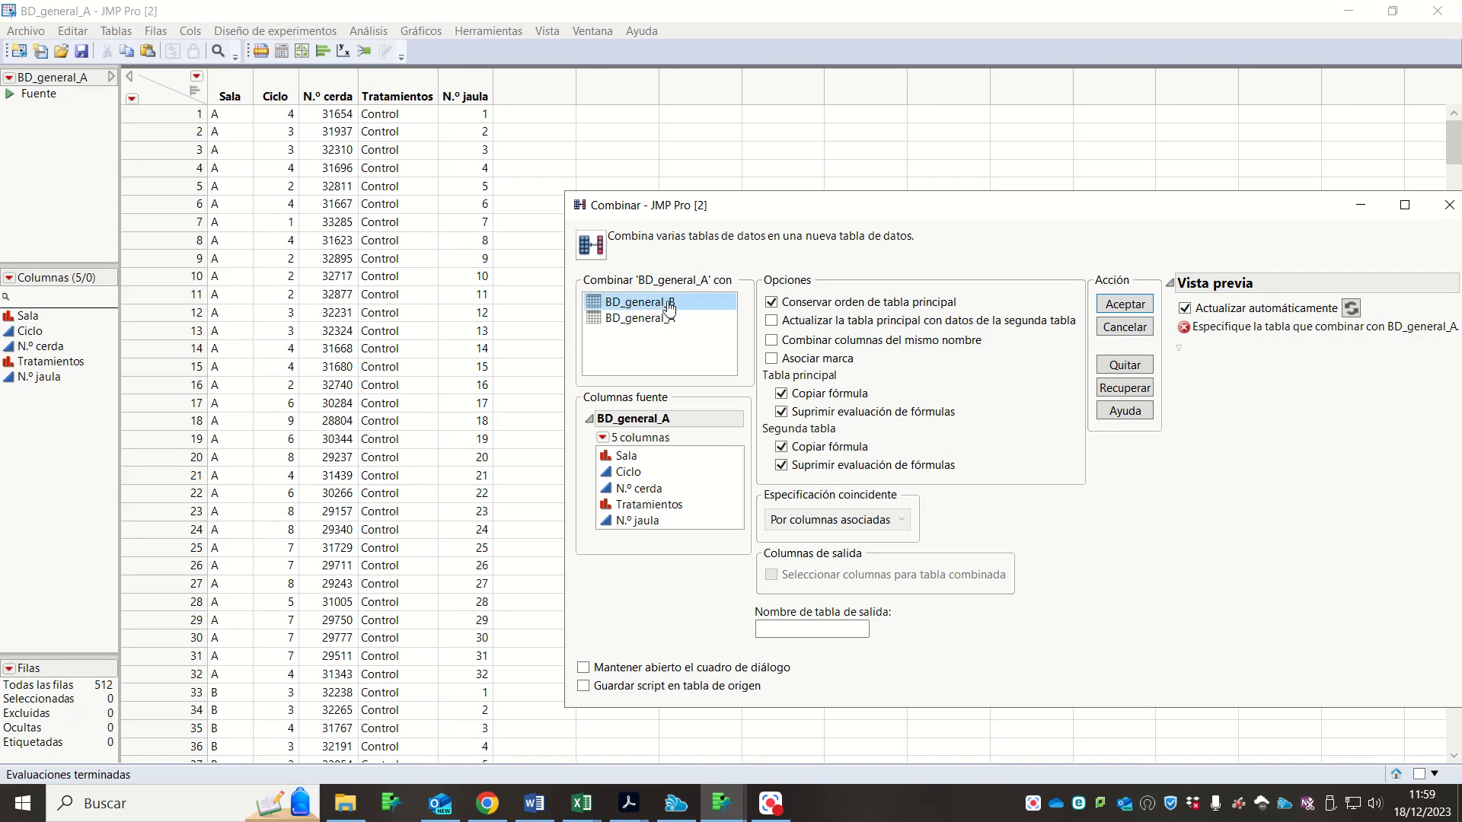
pyautogui.click(670, 309)
pyautogui.click(705, 301)
pyautogui.click(689, 318)
pyautogui.click(697, 302)
pyautogui.click(705, 299)
pyautogui.click(699, 305)
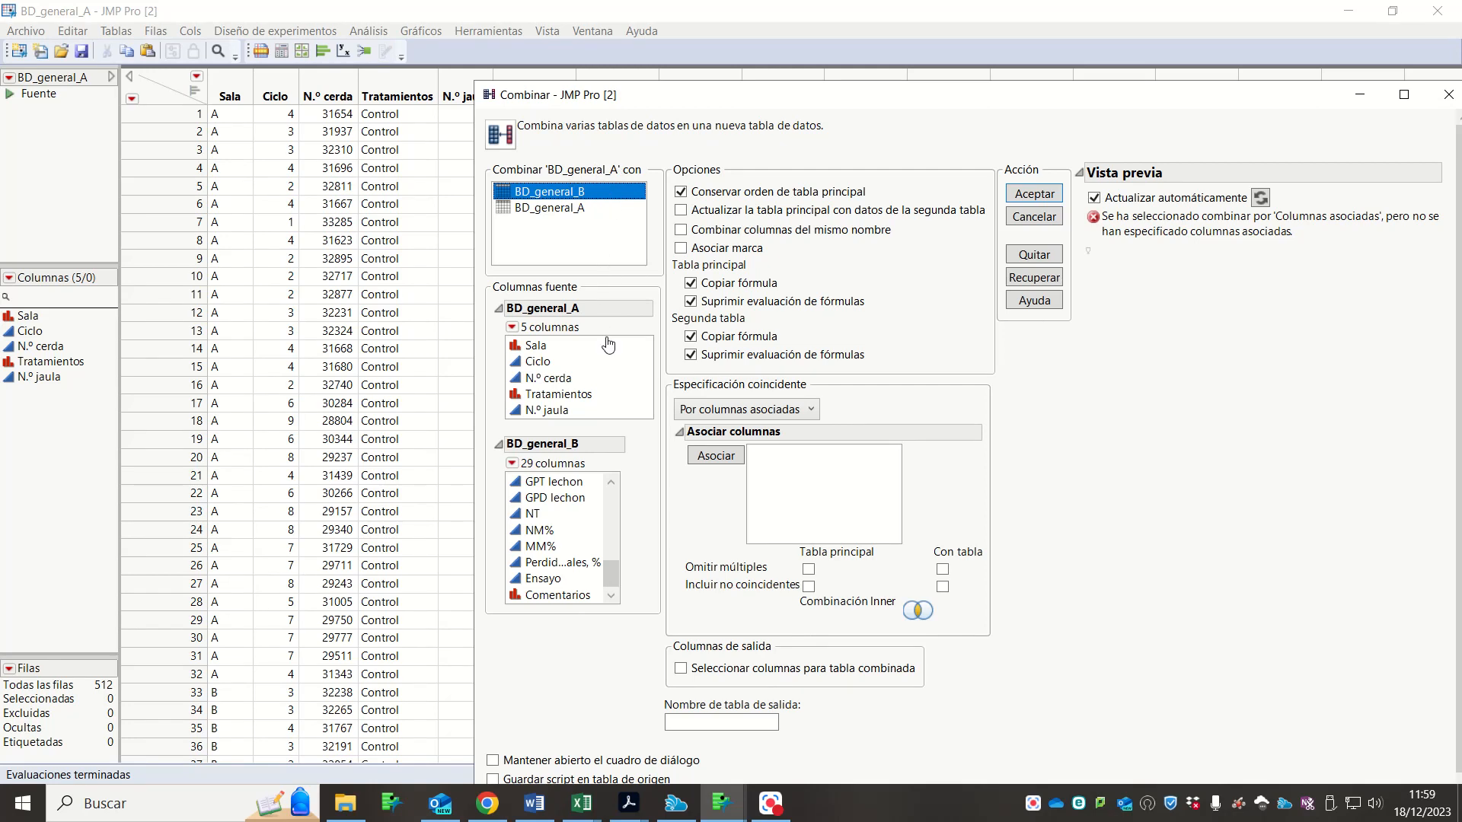
pyautogui.click(578, 377)
pyautogui.click(590, 529)
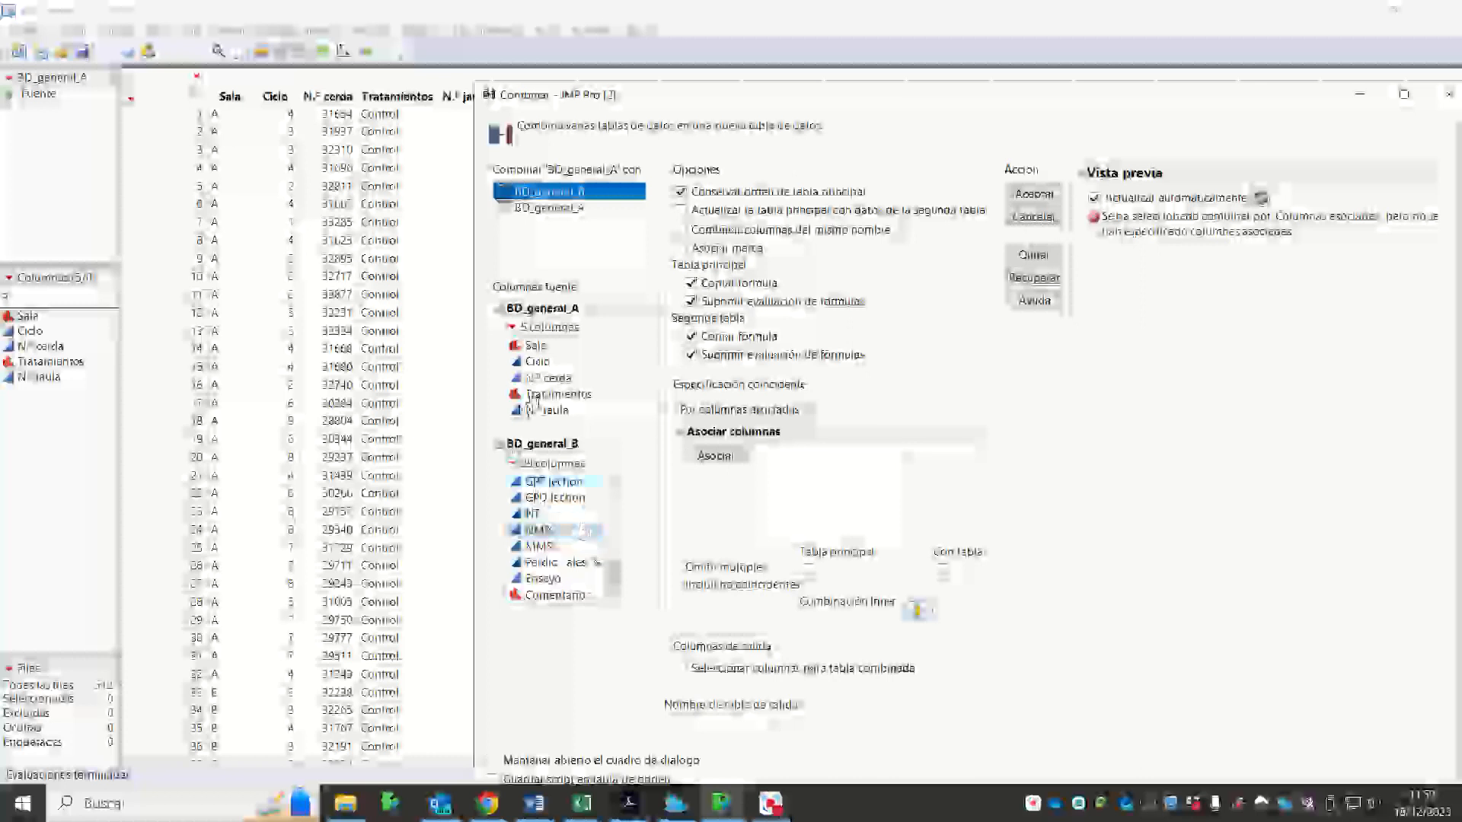
pyautogui.click(604, 580)
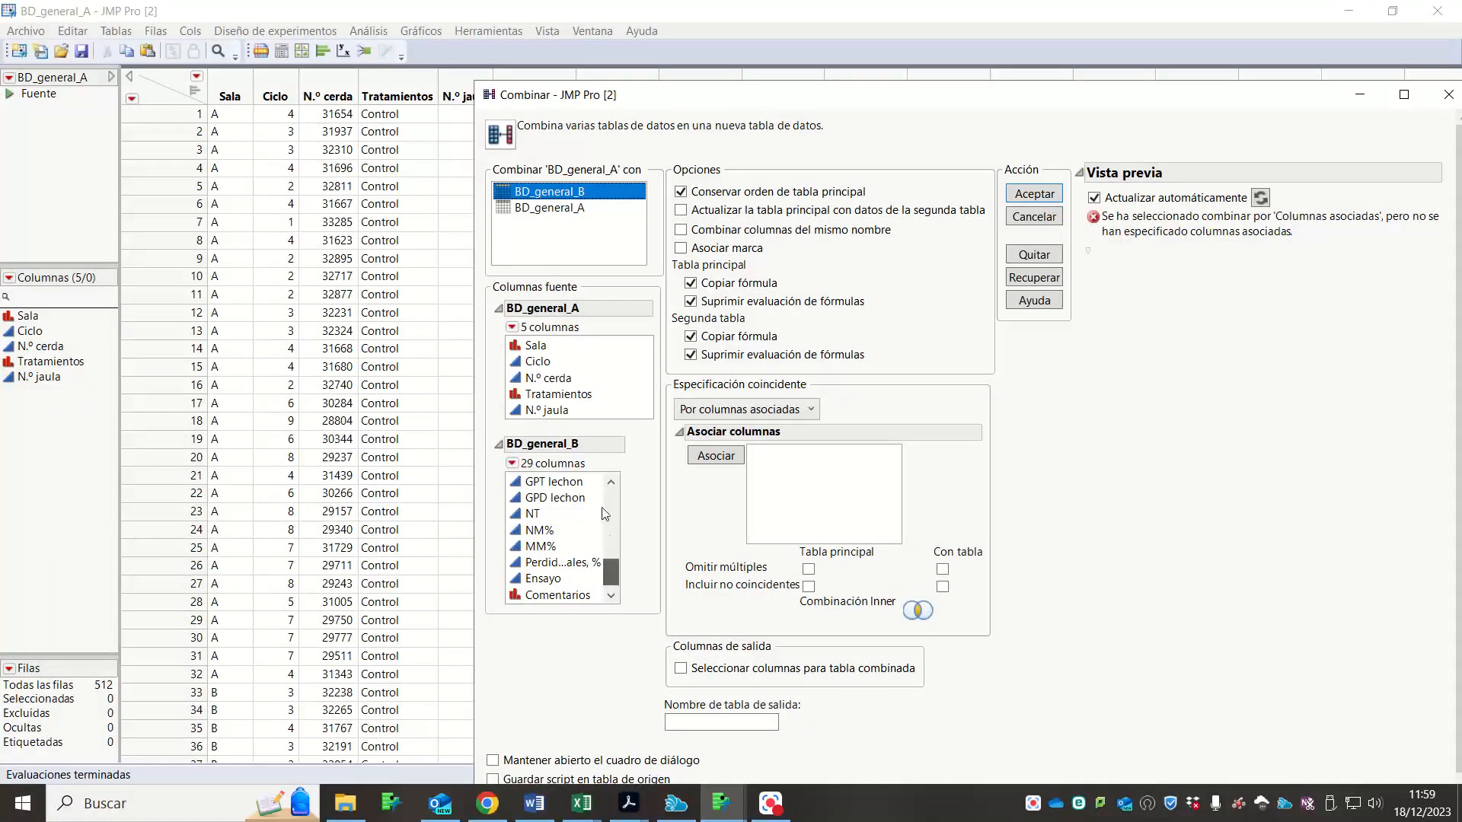
pyautogui.moveTo(610, 581); pyautogui.dragTo(610, 499)
pyautogui.click(538, 485)
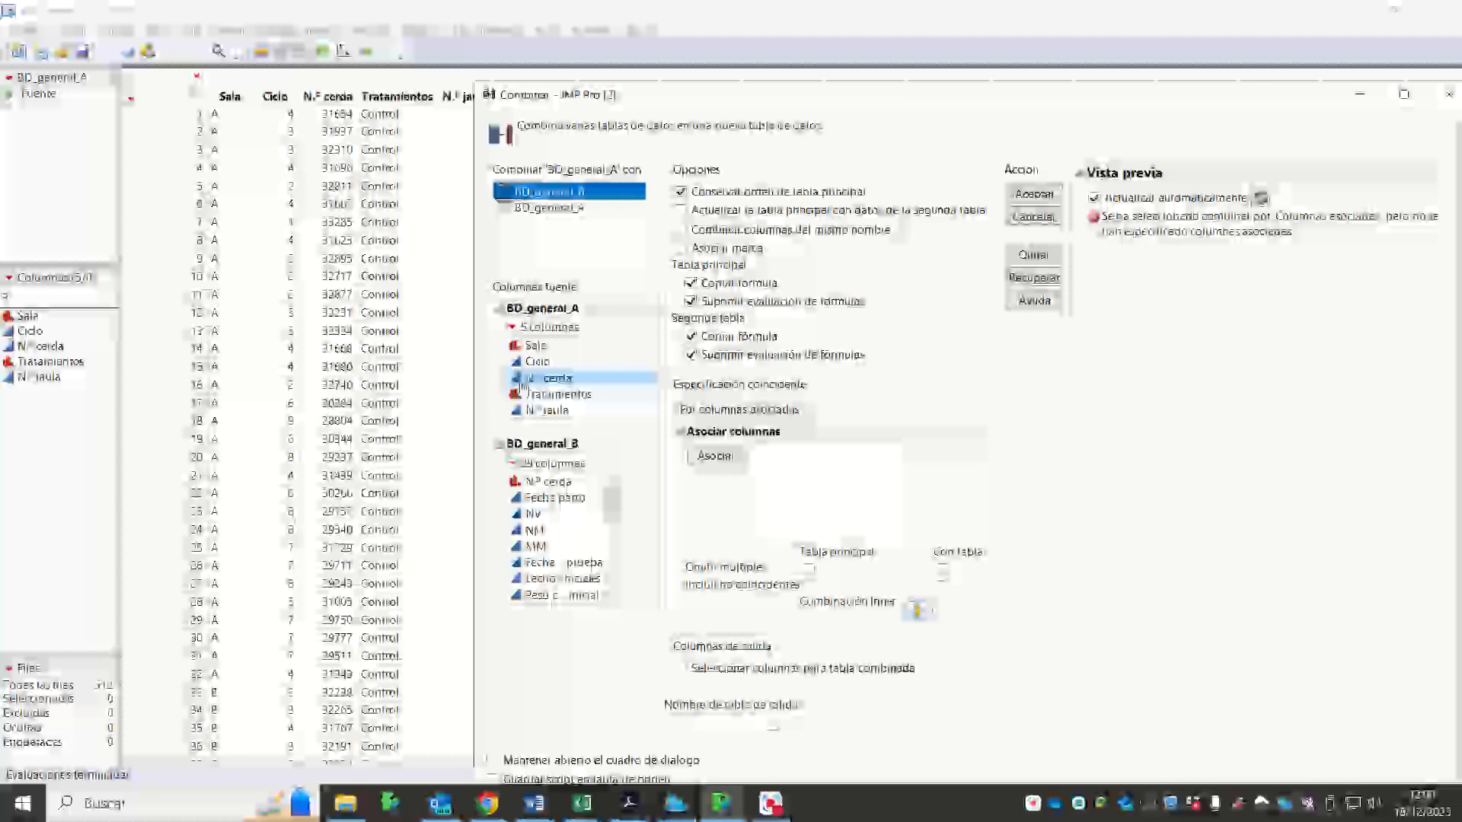
pyautogui.click(514, 487)
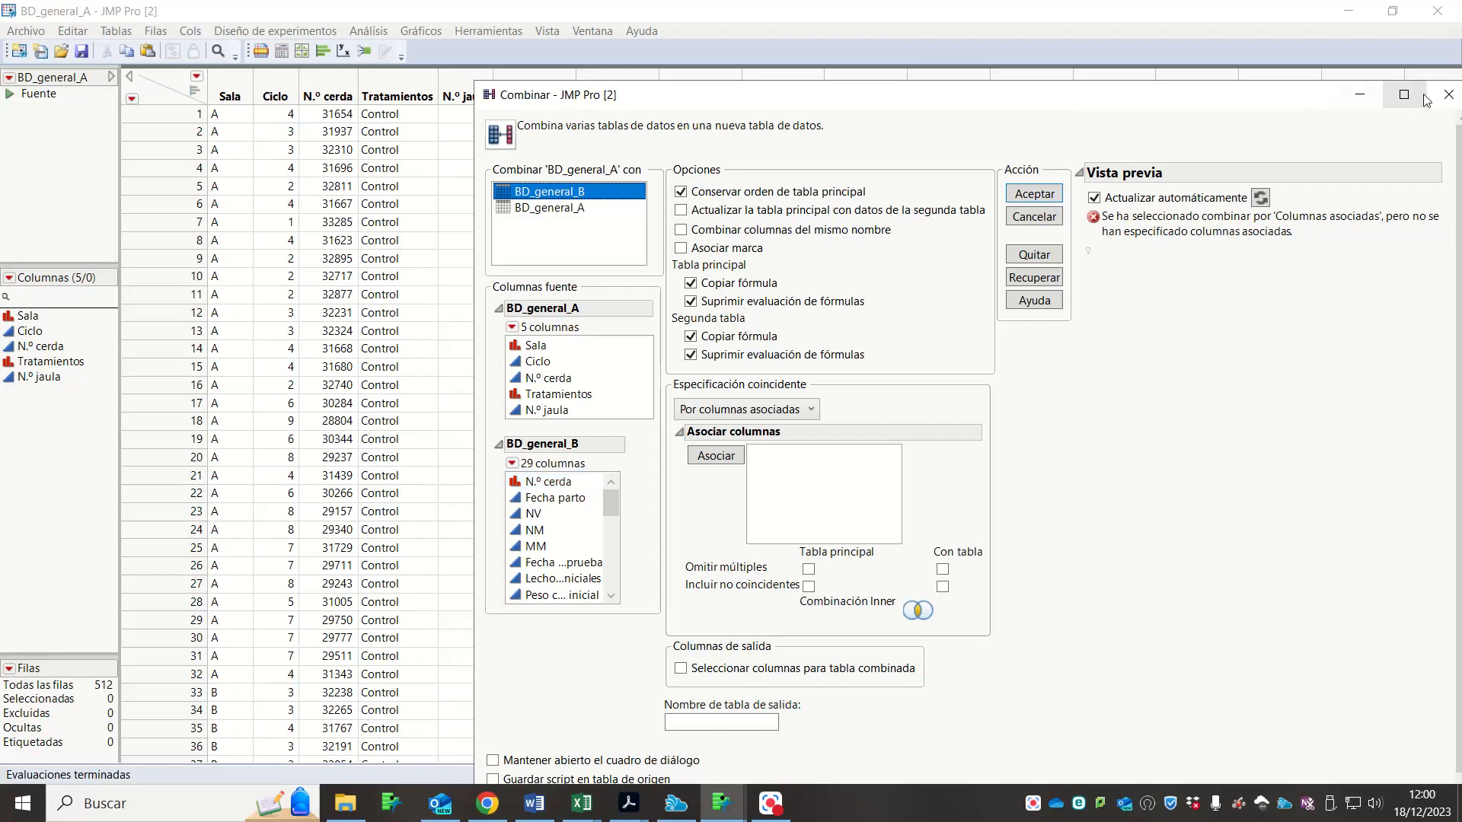
pyautogui.click(1448, 95)
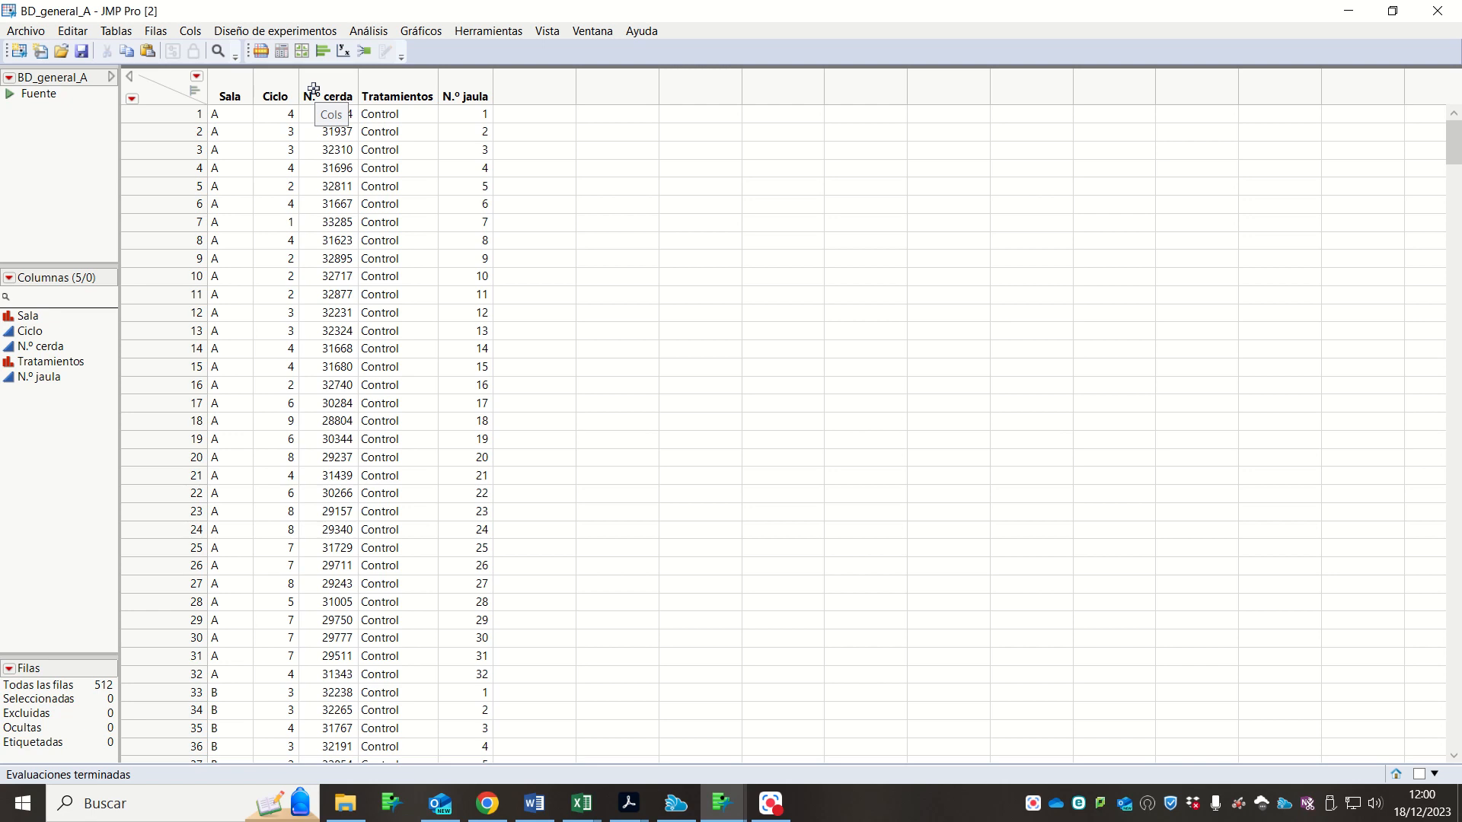
# - Change the modeling type of the N.º cerda column in BD_general_A to nominal
pyautogui.click(9, 348)
pyautogui.click(54, 412)
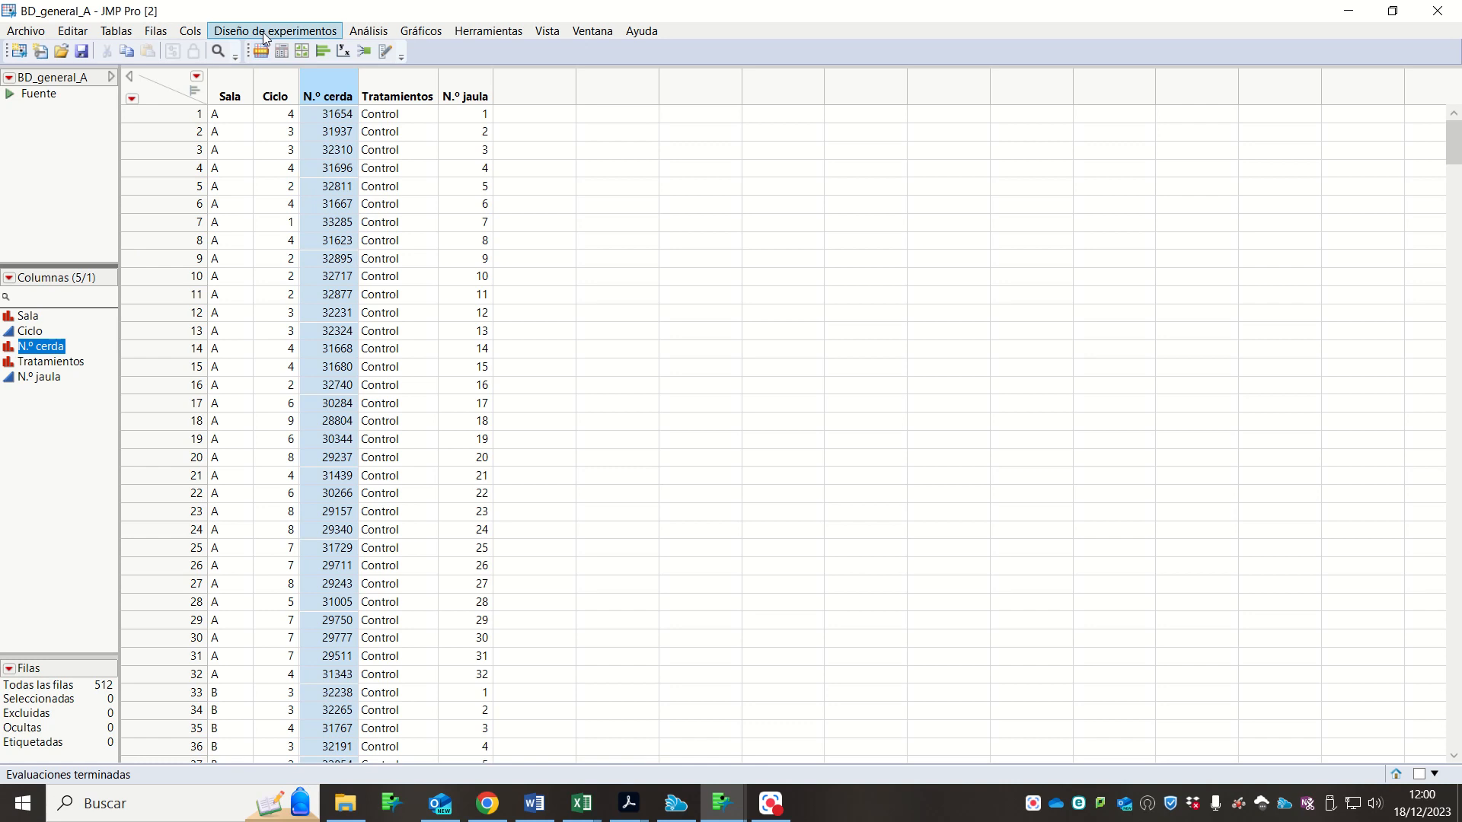
# - Set up a Combinar join of BD_general_A with BD_general_B, matching N.º cerda in both tables
pyautogui.click(122, 33)
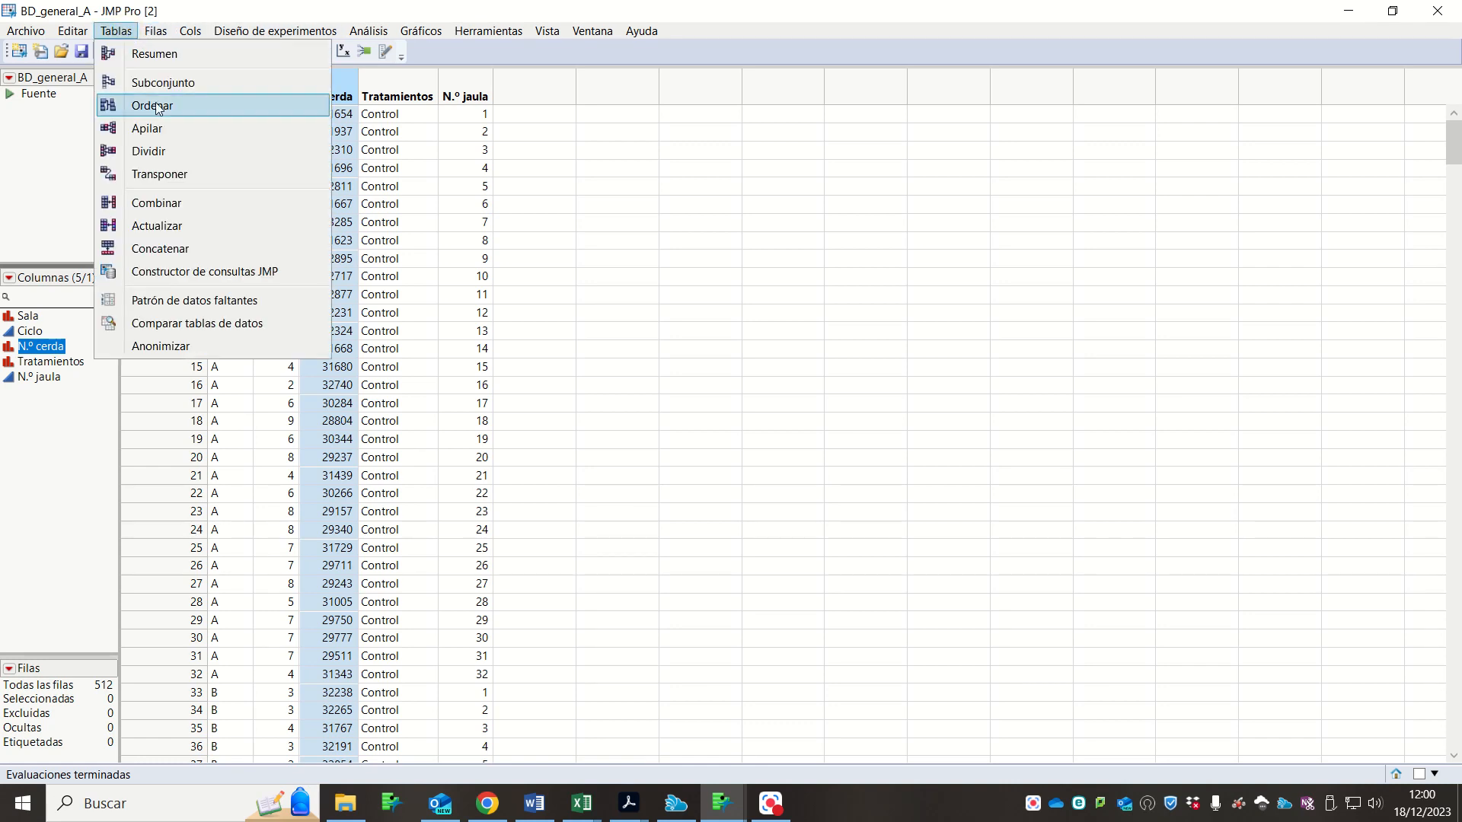
pyautogui.click(166, 203)
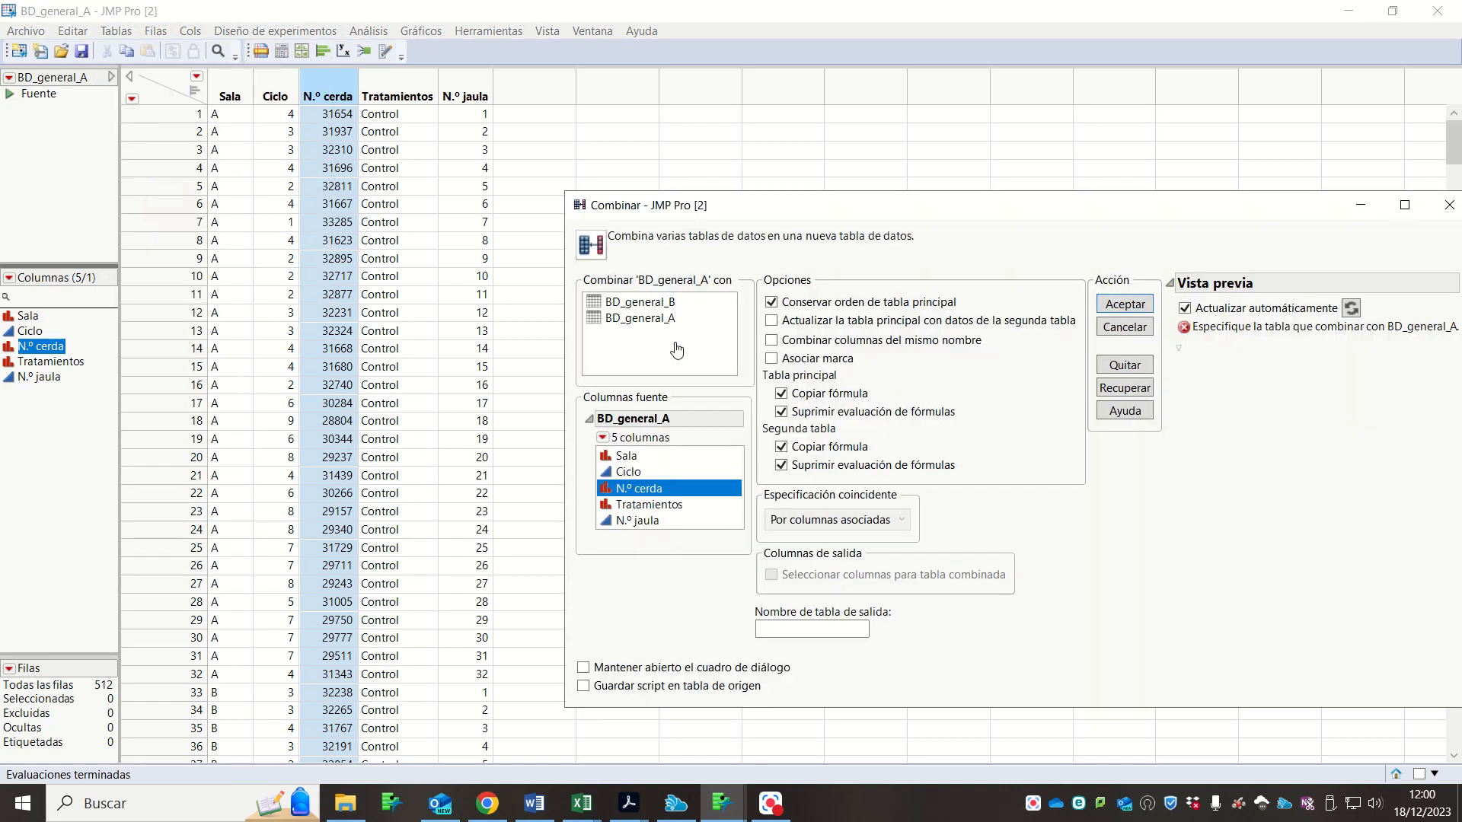
pyautogui.click(648, 303)
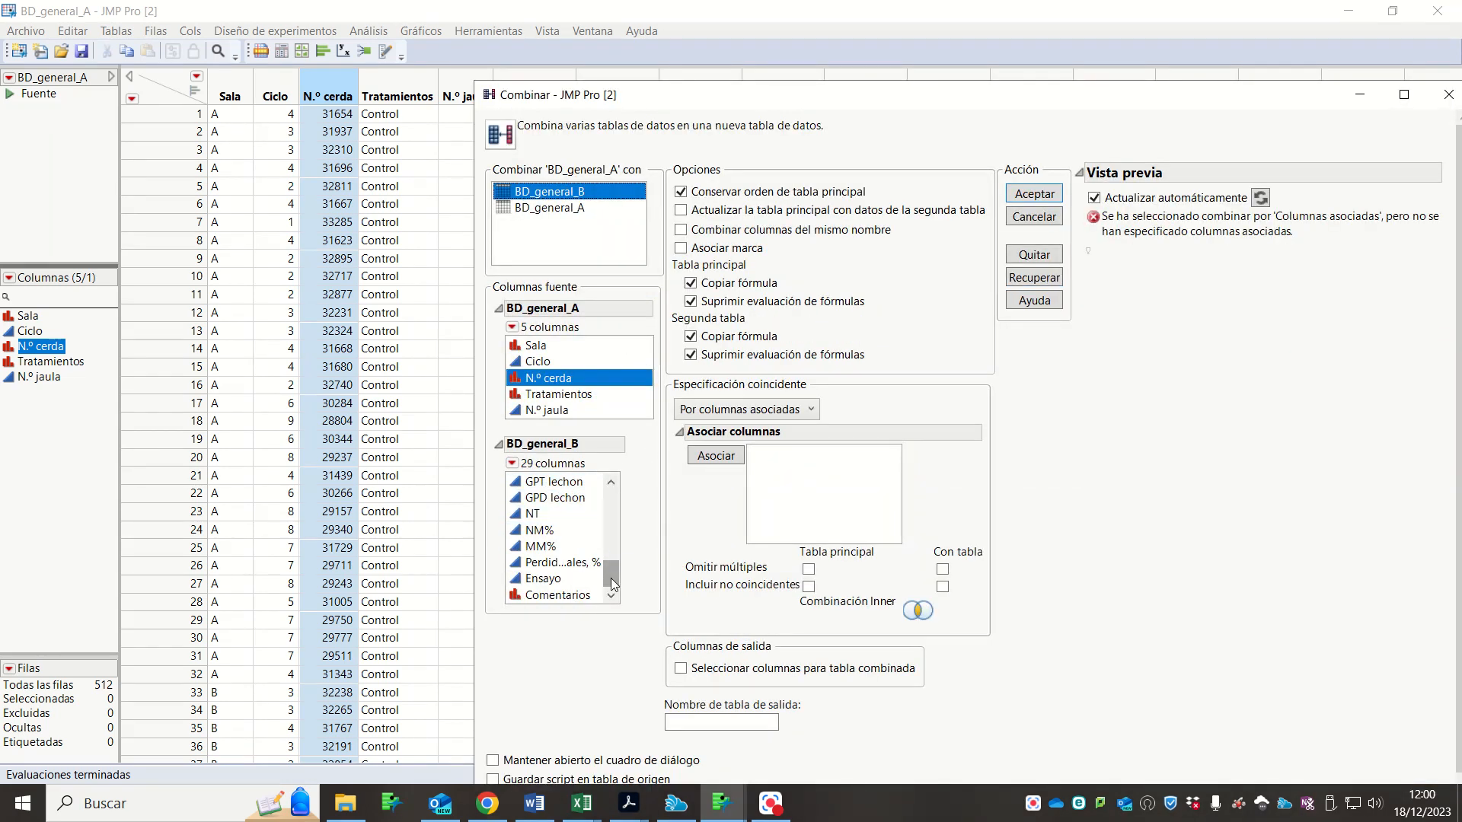
pyautogui.moveTo(611, 578); pyautogui.dragTo(611, 499)
pyautogui.click(572, 484)
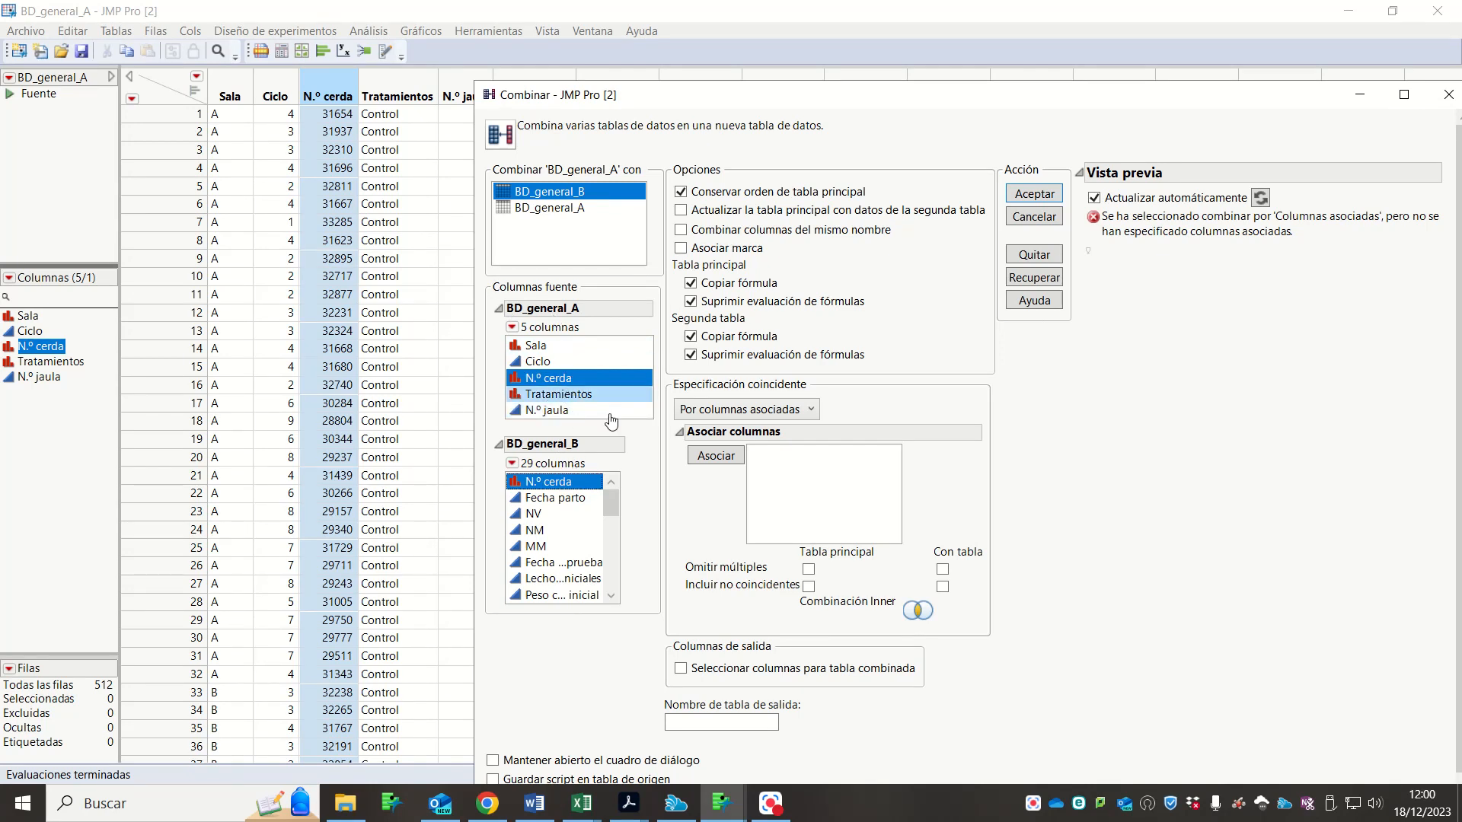
pyautogui.click(706, 459)
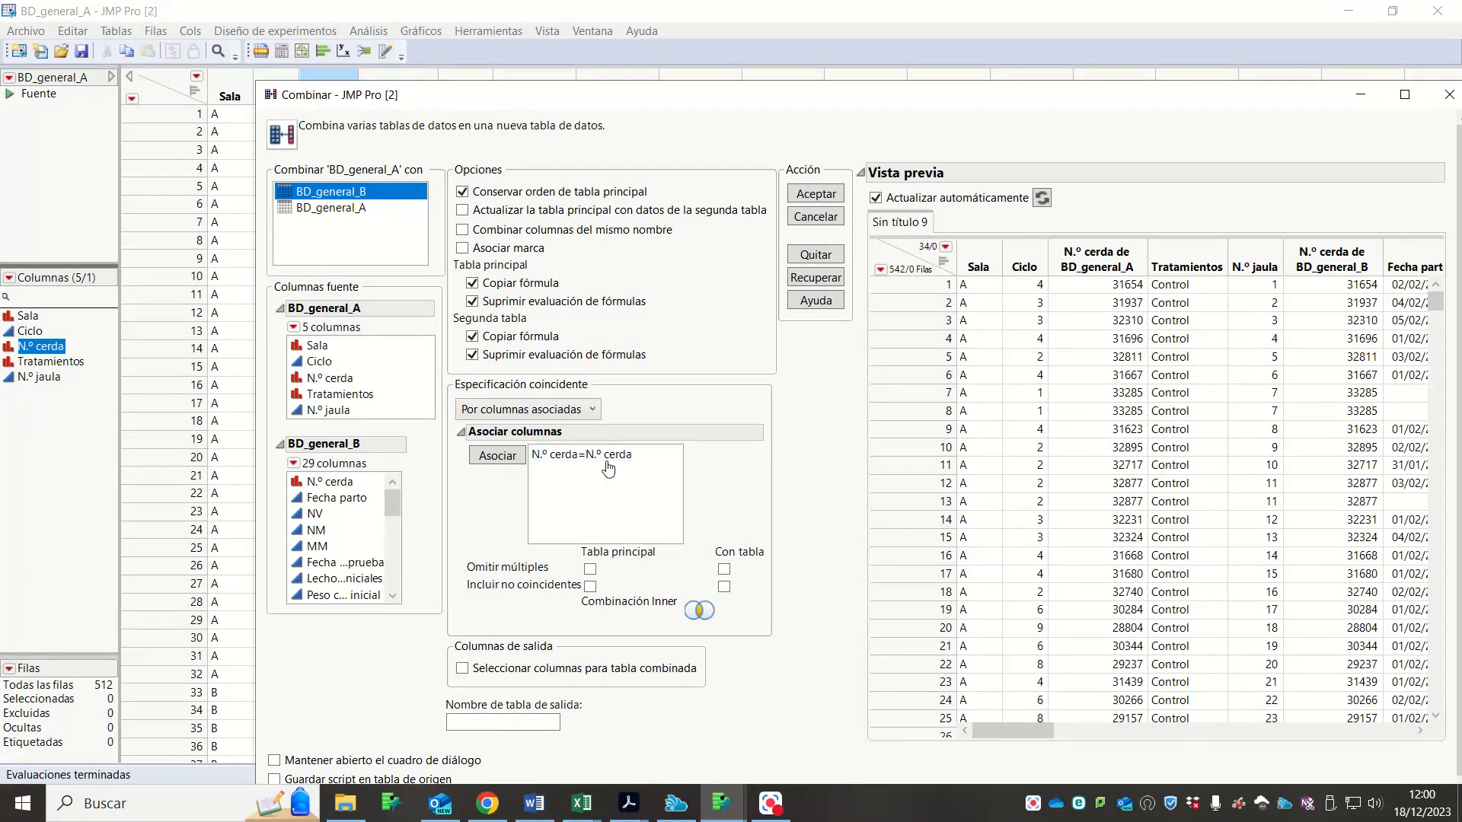
pyautogui.click(646, 481)
pyautogui.click(646, 483)
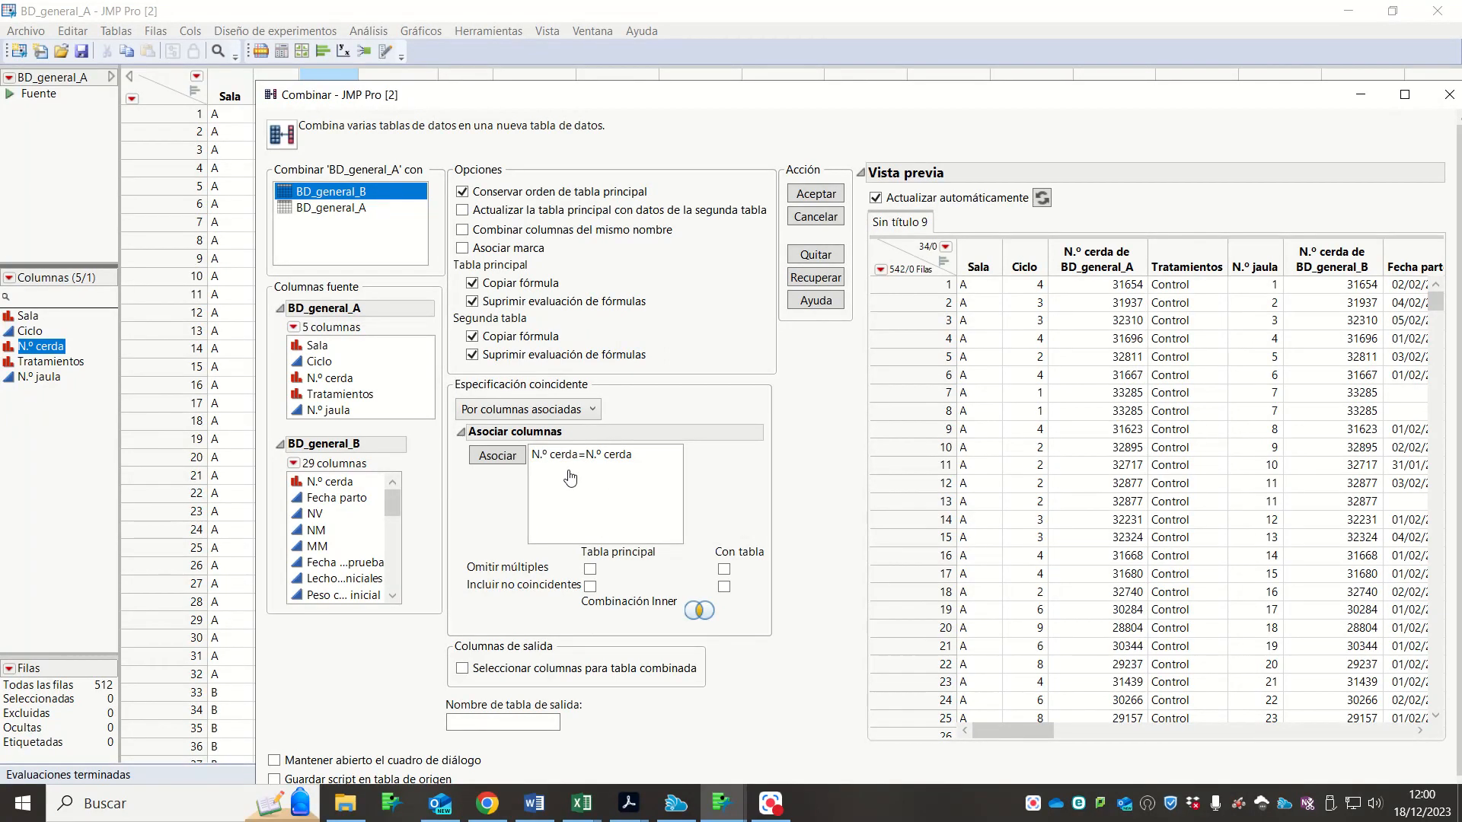
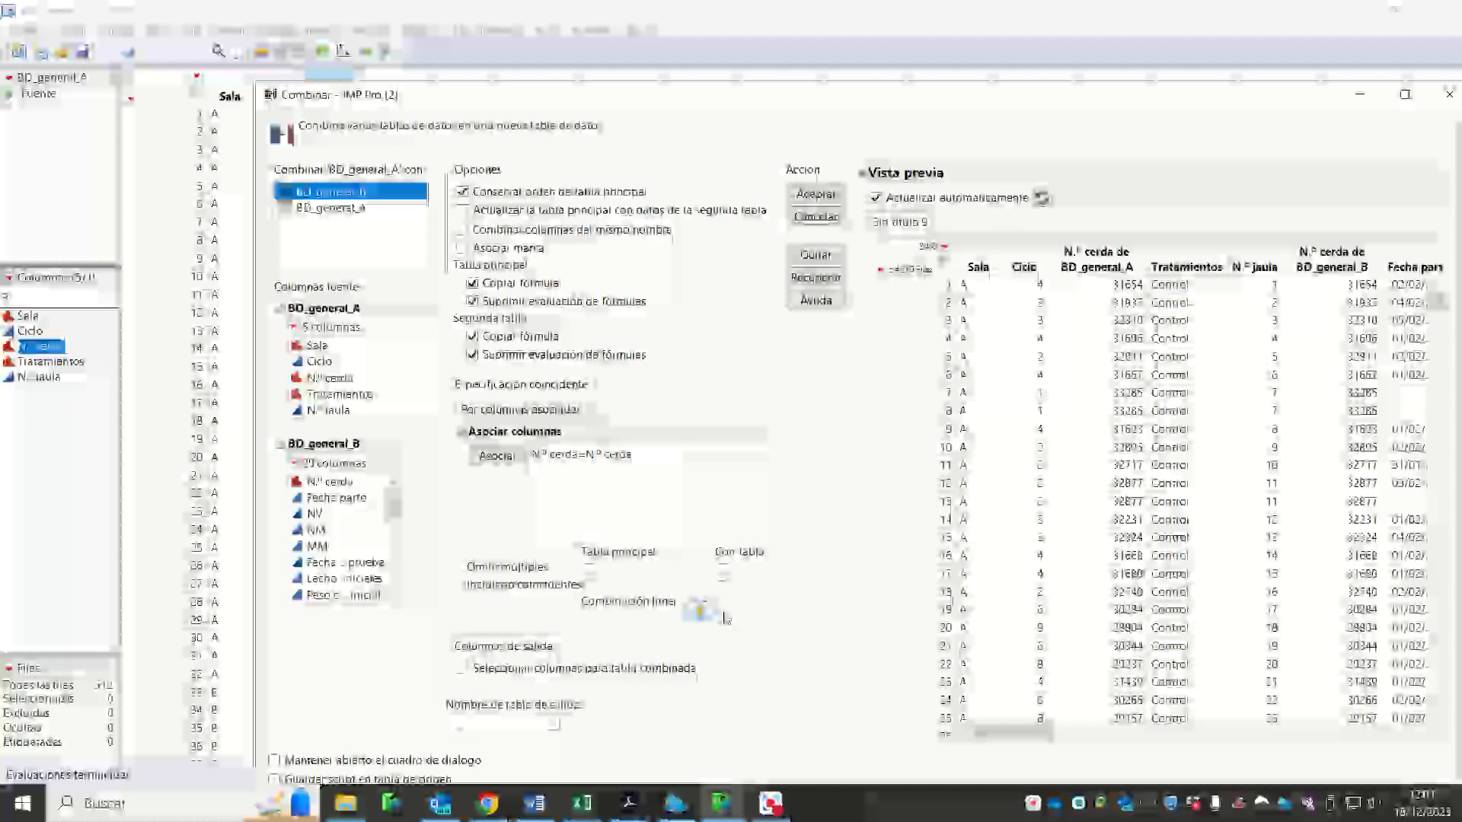
# - Try the left outer and full outer joins by including non-matching rows, and restore the inner join
pyautogui.click(590, 586)
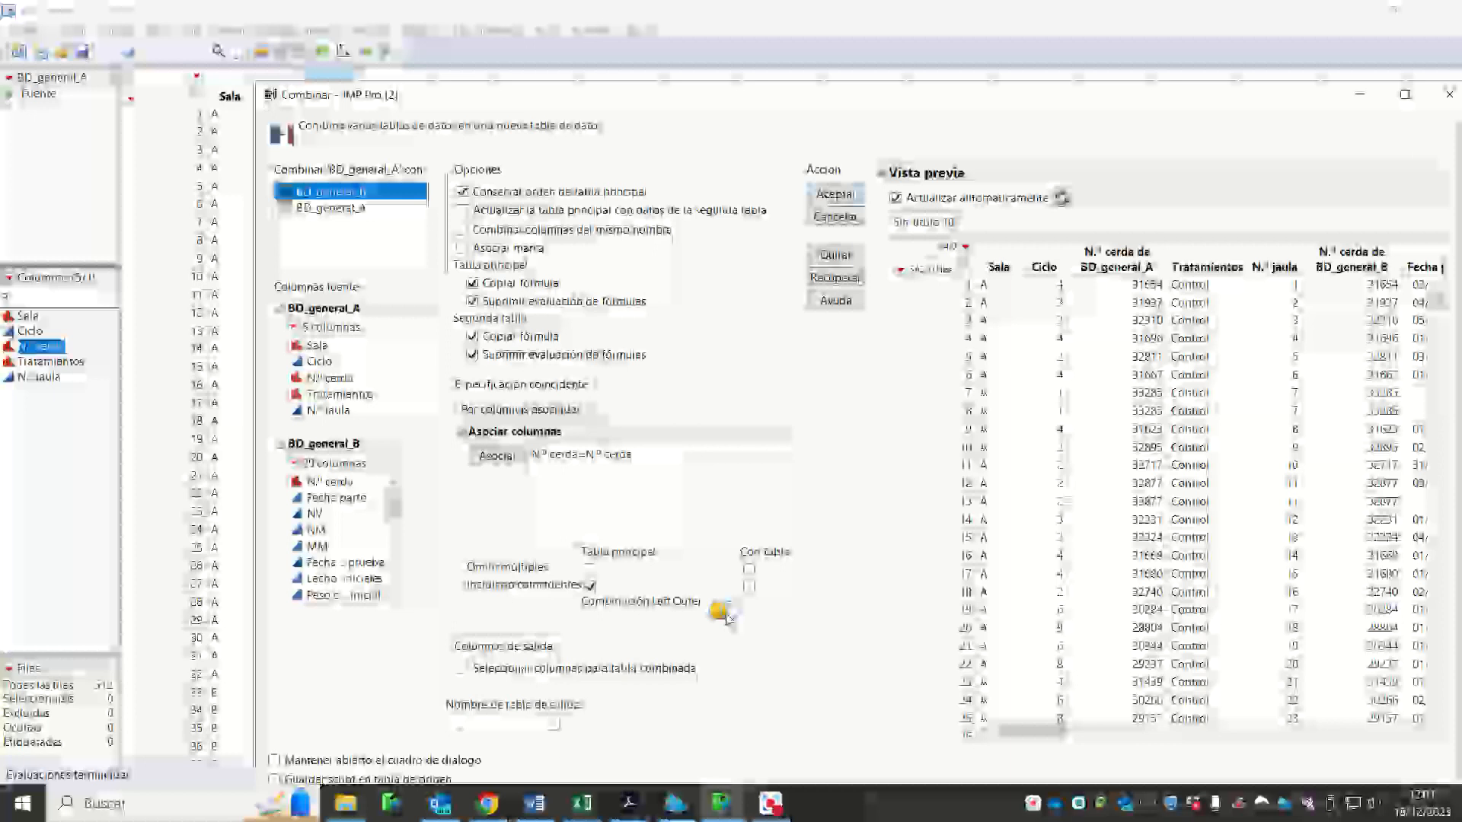
pyautogui.click(749, 586)
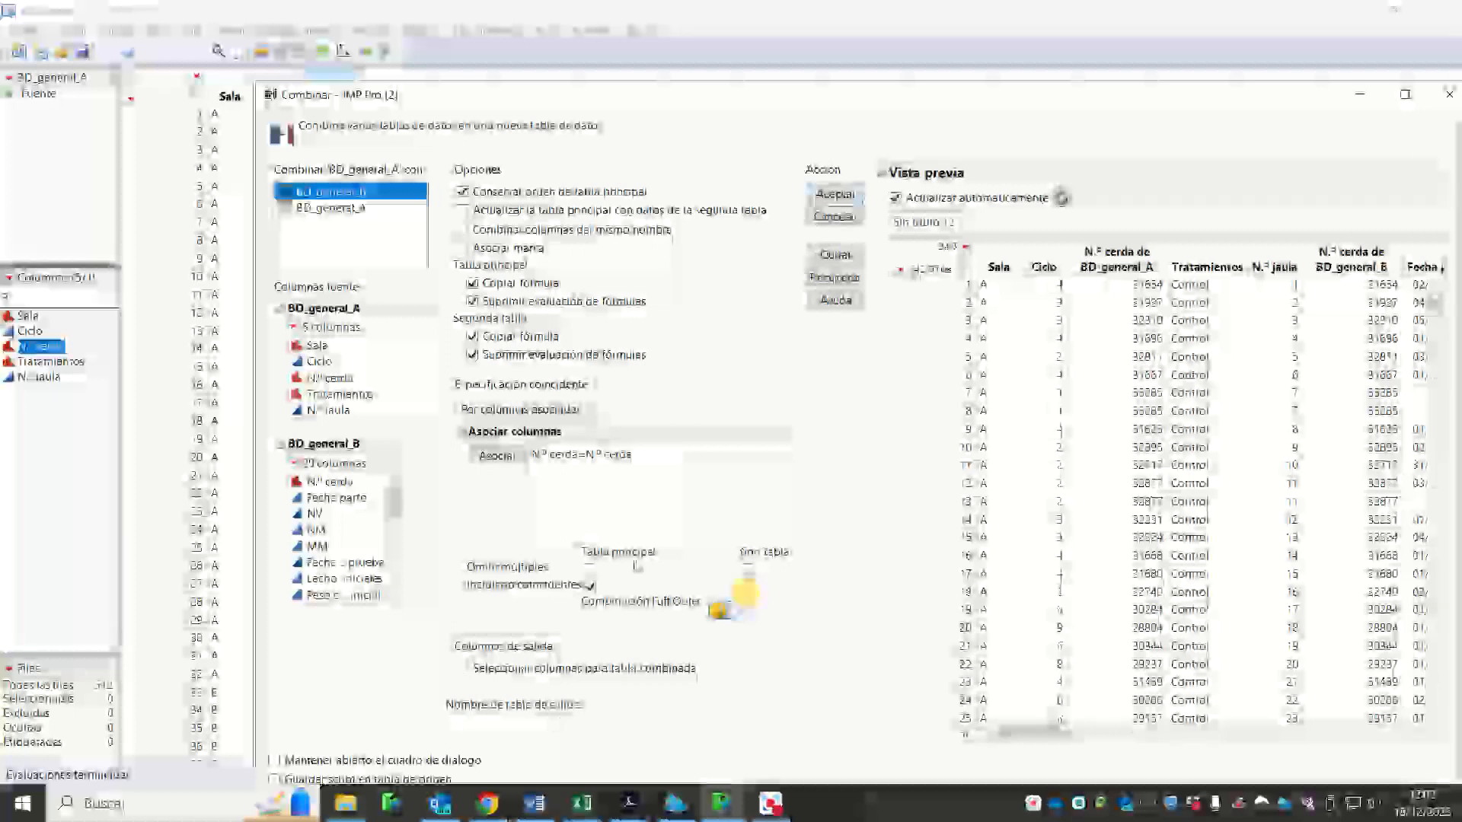
pyautogui.click(723, 587)
pyautogui.click(591, 587)
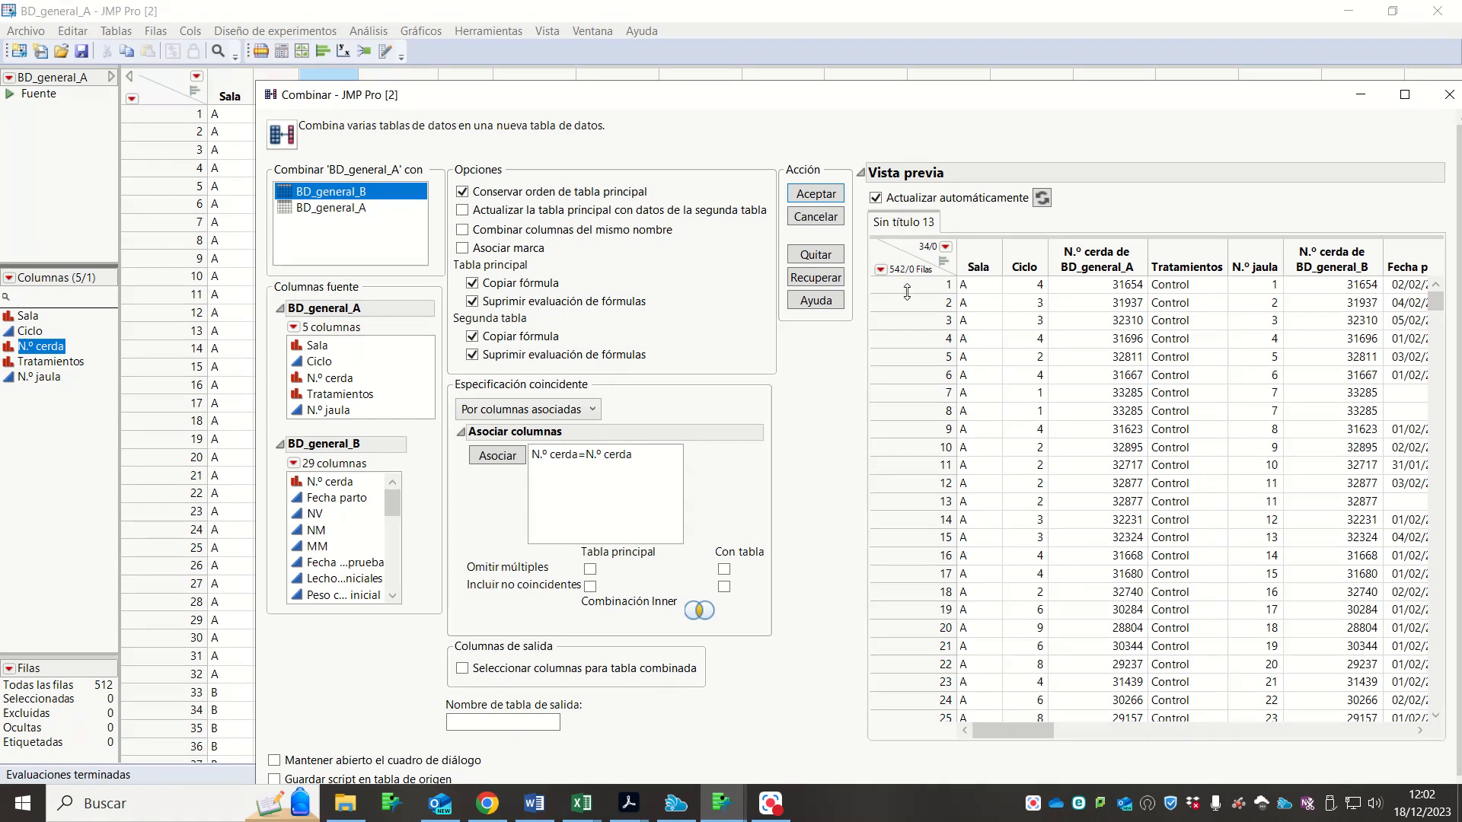
# - Create the inner-joined table and maximize it to inspect the columns contributed by BD_general_A and BD_general_B
pyautogui.click(813, 199)
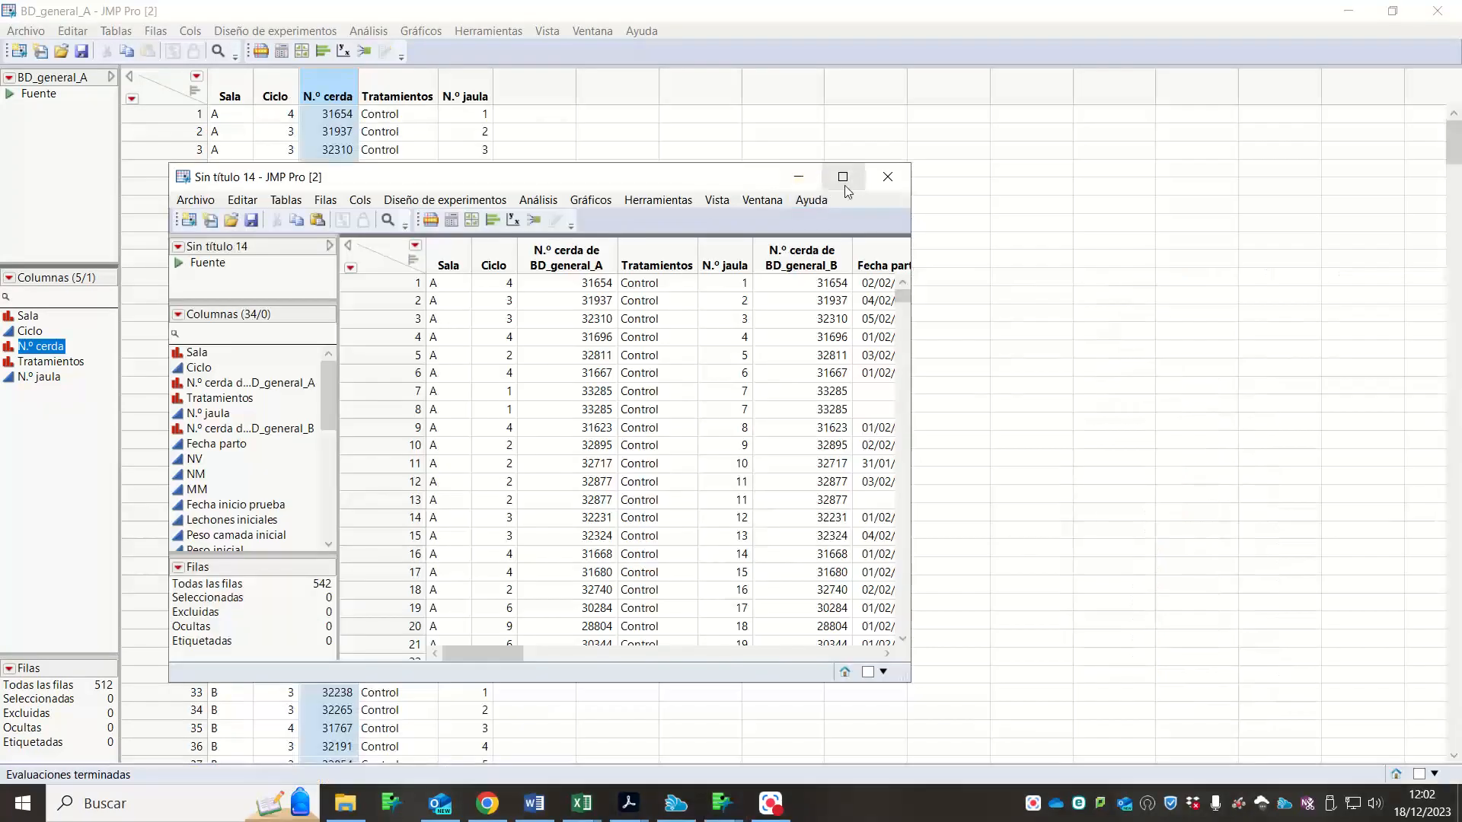
pyautogui.click(842, 175)
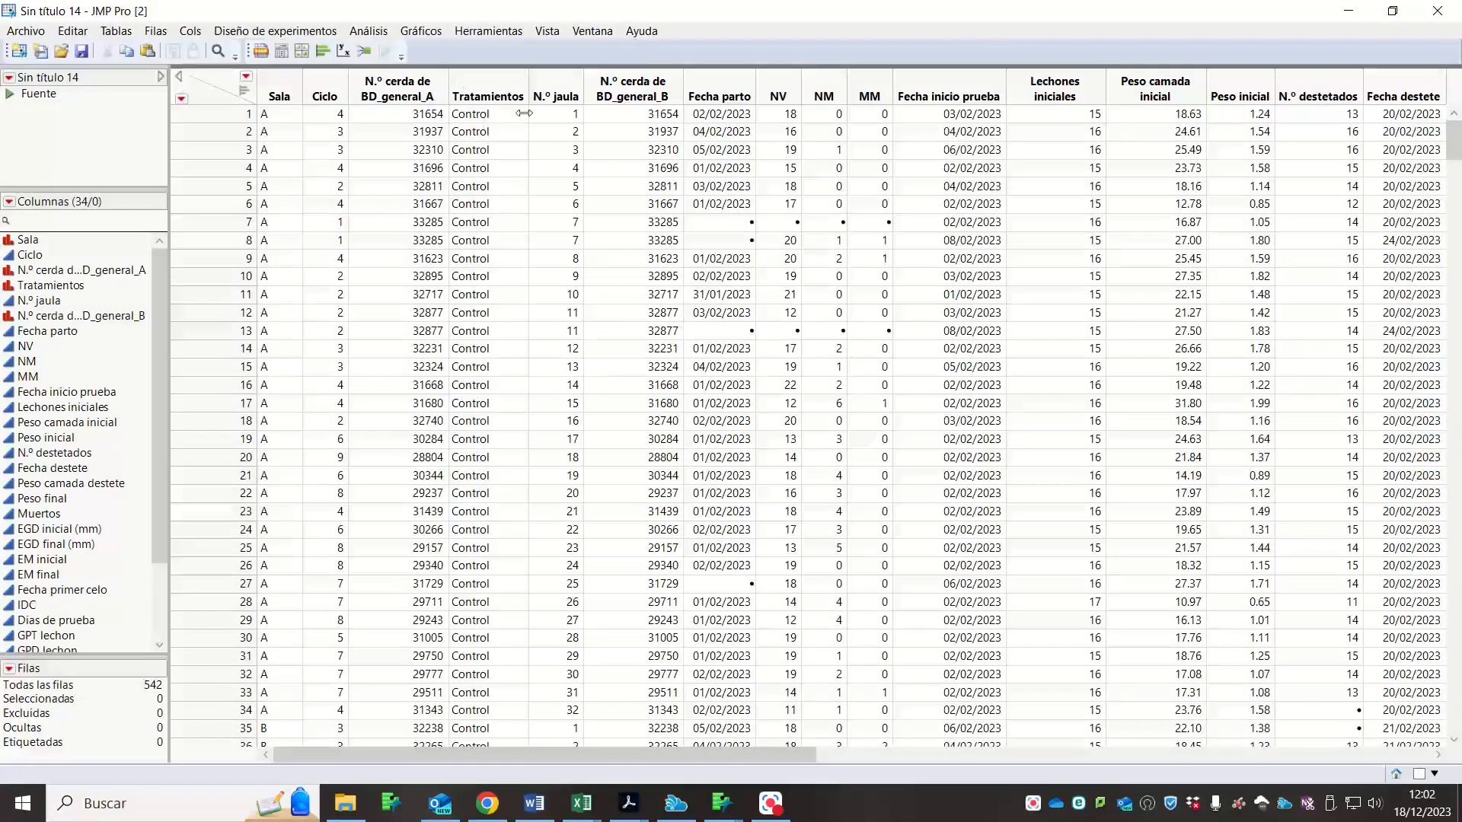
pyautogui.moveTo(280, 84); pyautogui.dragTo(537, 80)
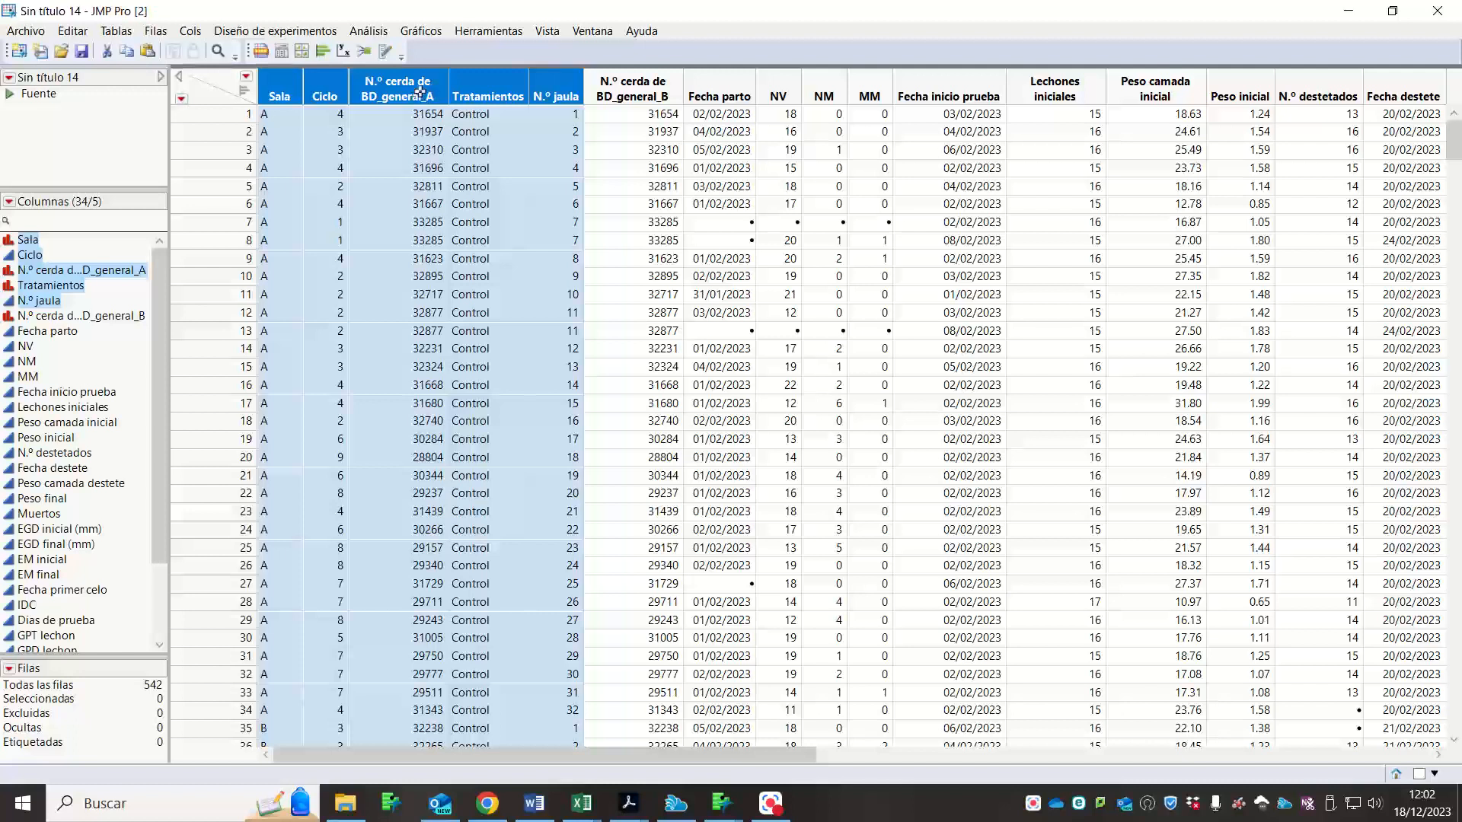
pyautogui.click(630, 76)
pyautogui.moveTo(677, 73); pyautogui.dragTo(1314, 76)
pyautogui.click(973, 150)
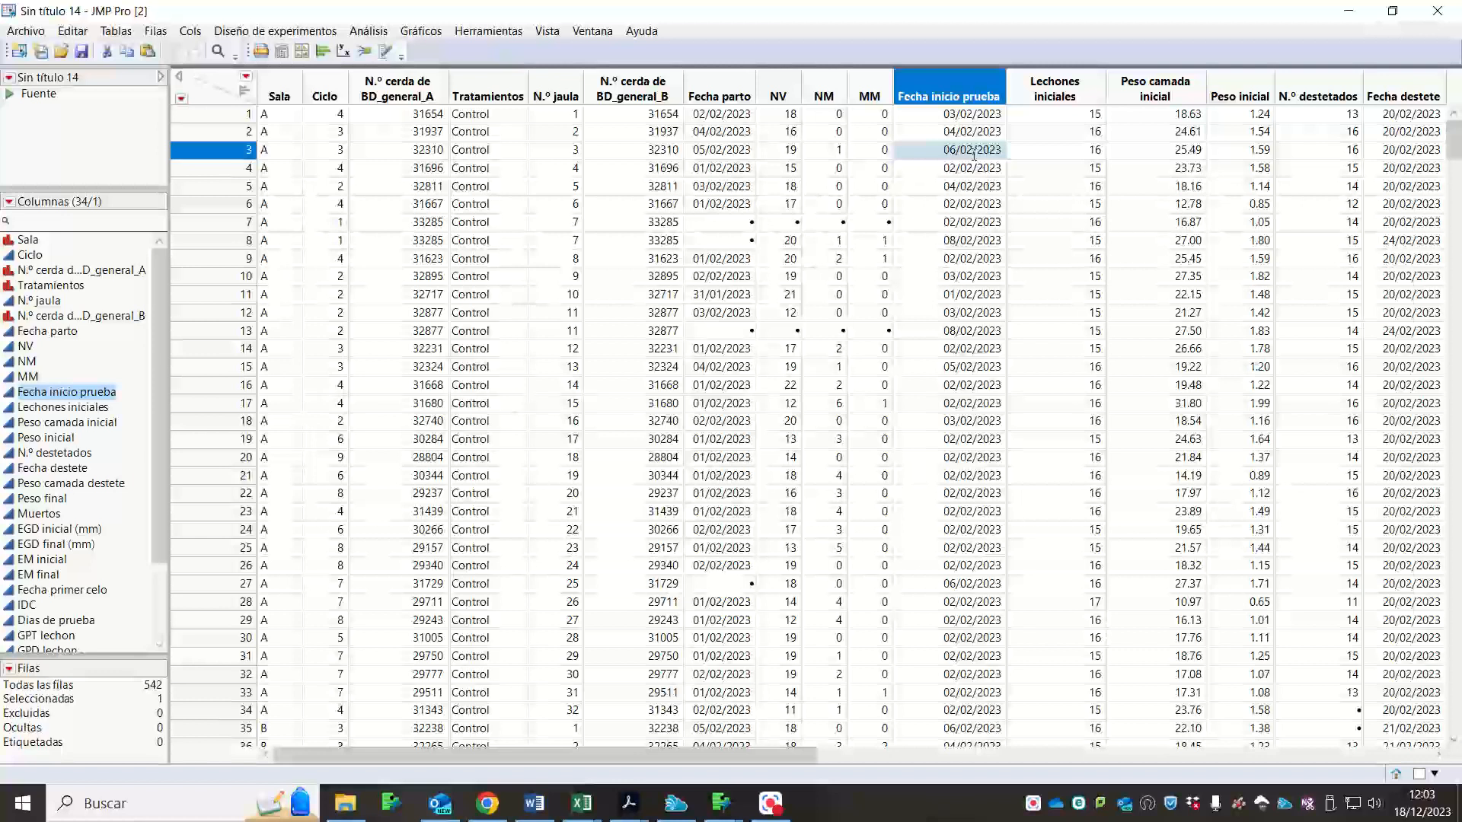
# - Save the joined table as a JMP data table named Curso ASN1 in the JMP en ASN folder
pyautogui.click(27, 32)
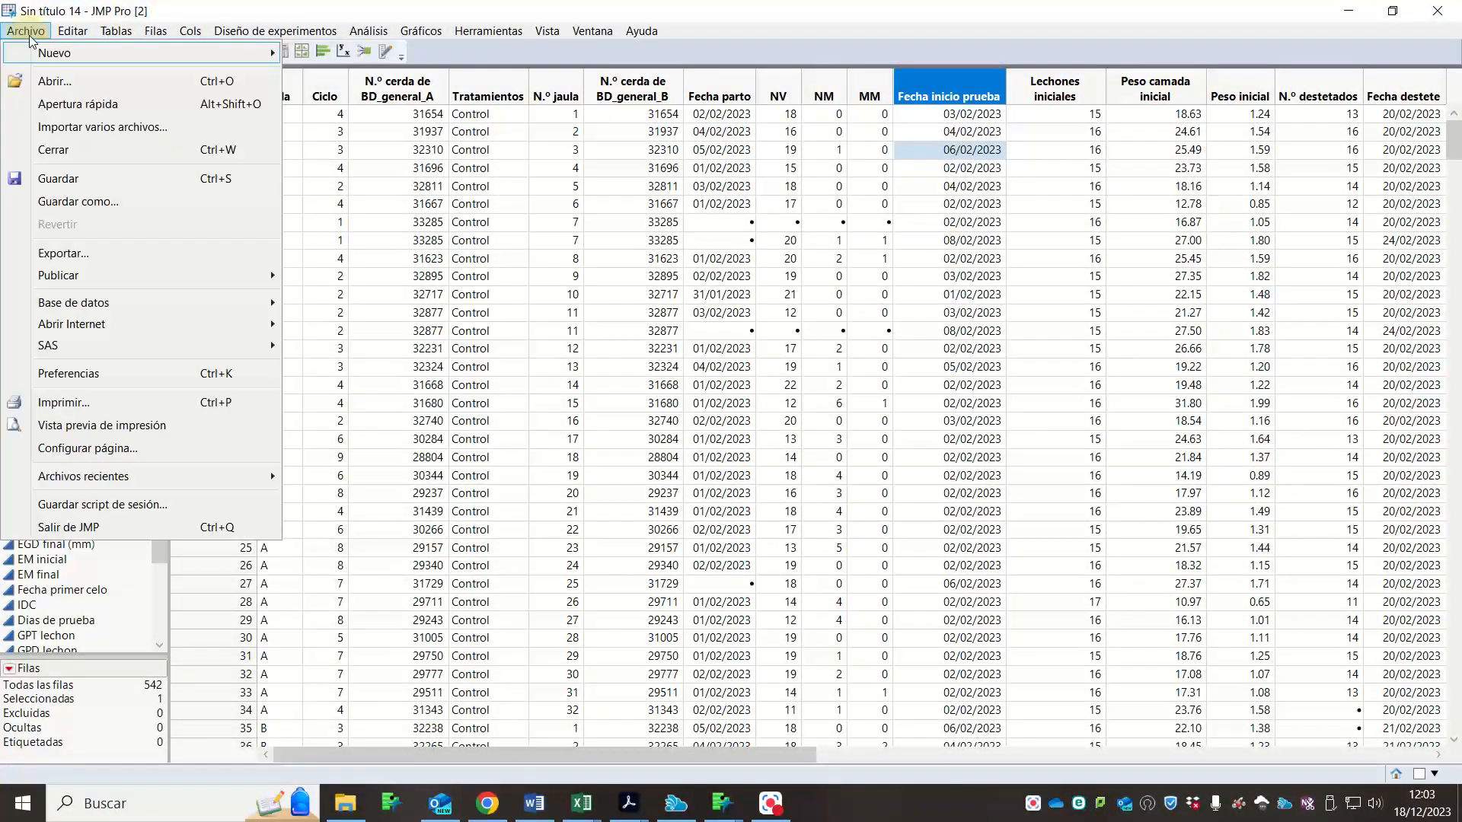
pyautogui.click(90, 200)
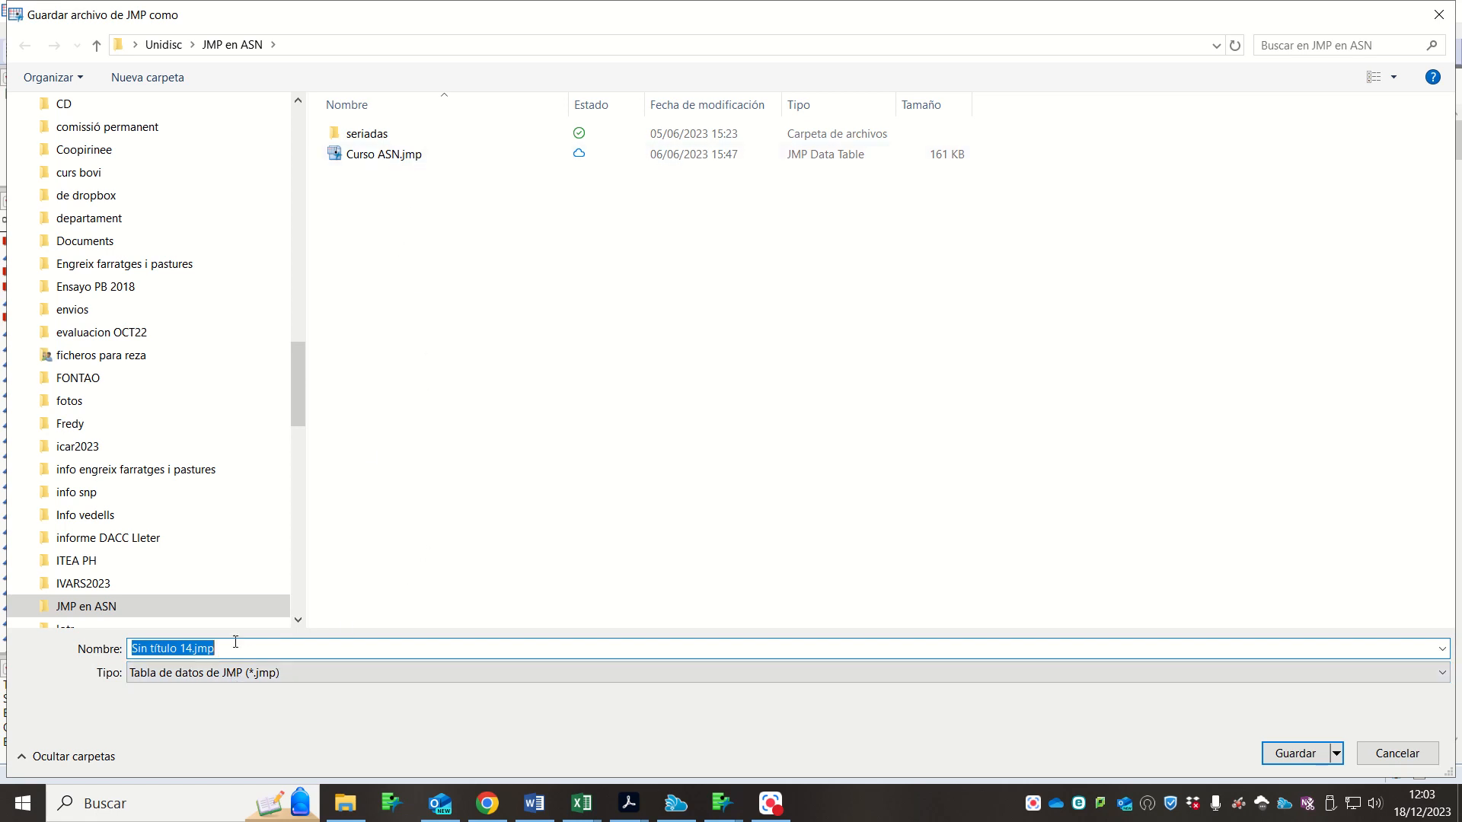
pyautogui.write('Curso')
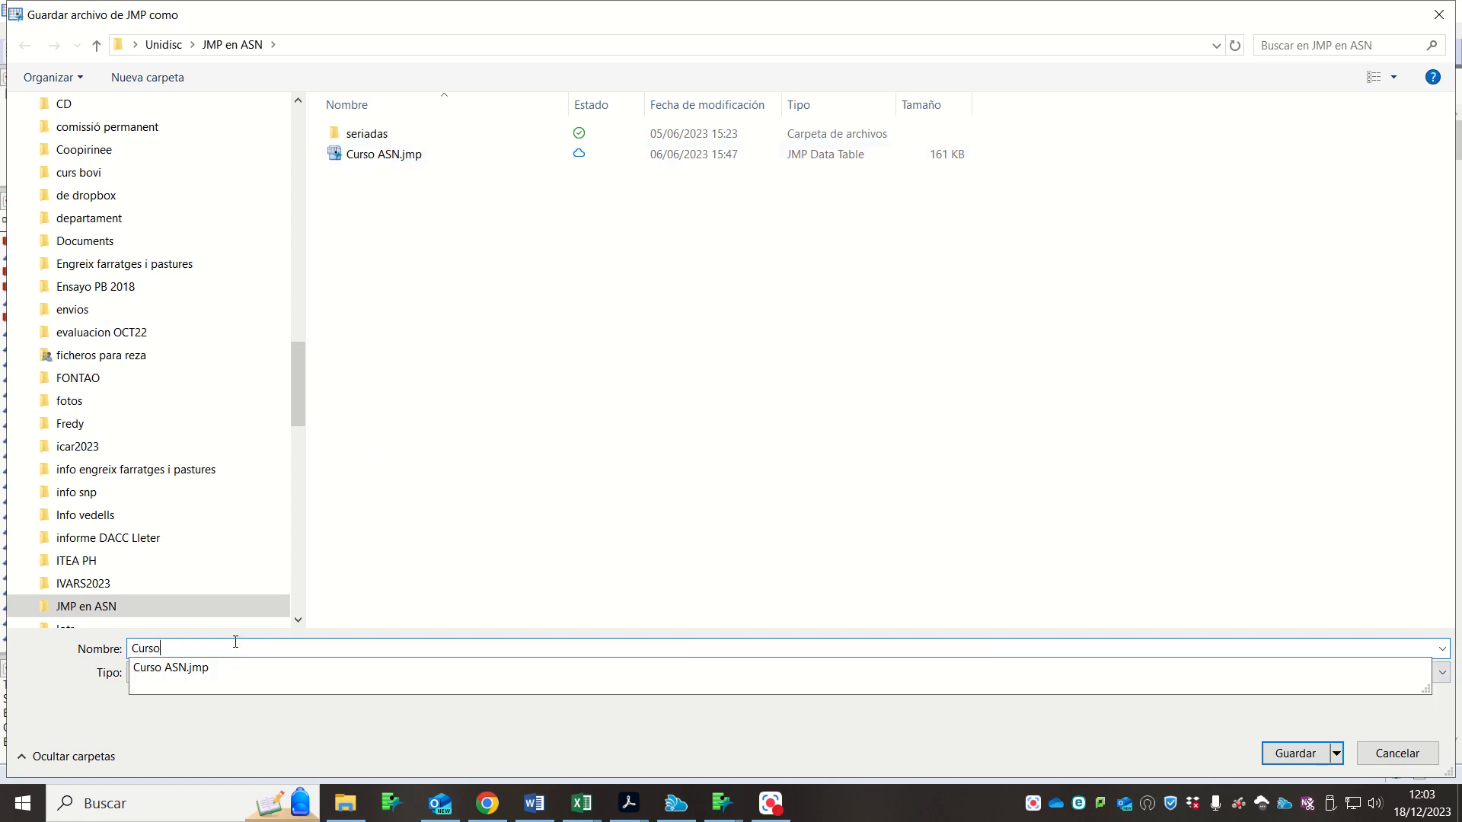
pyautogui.write(' ASN2')
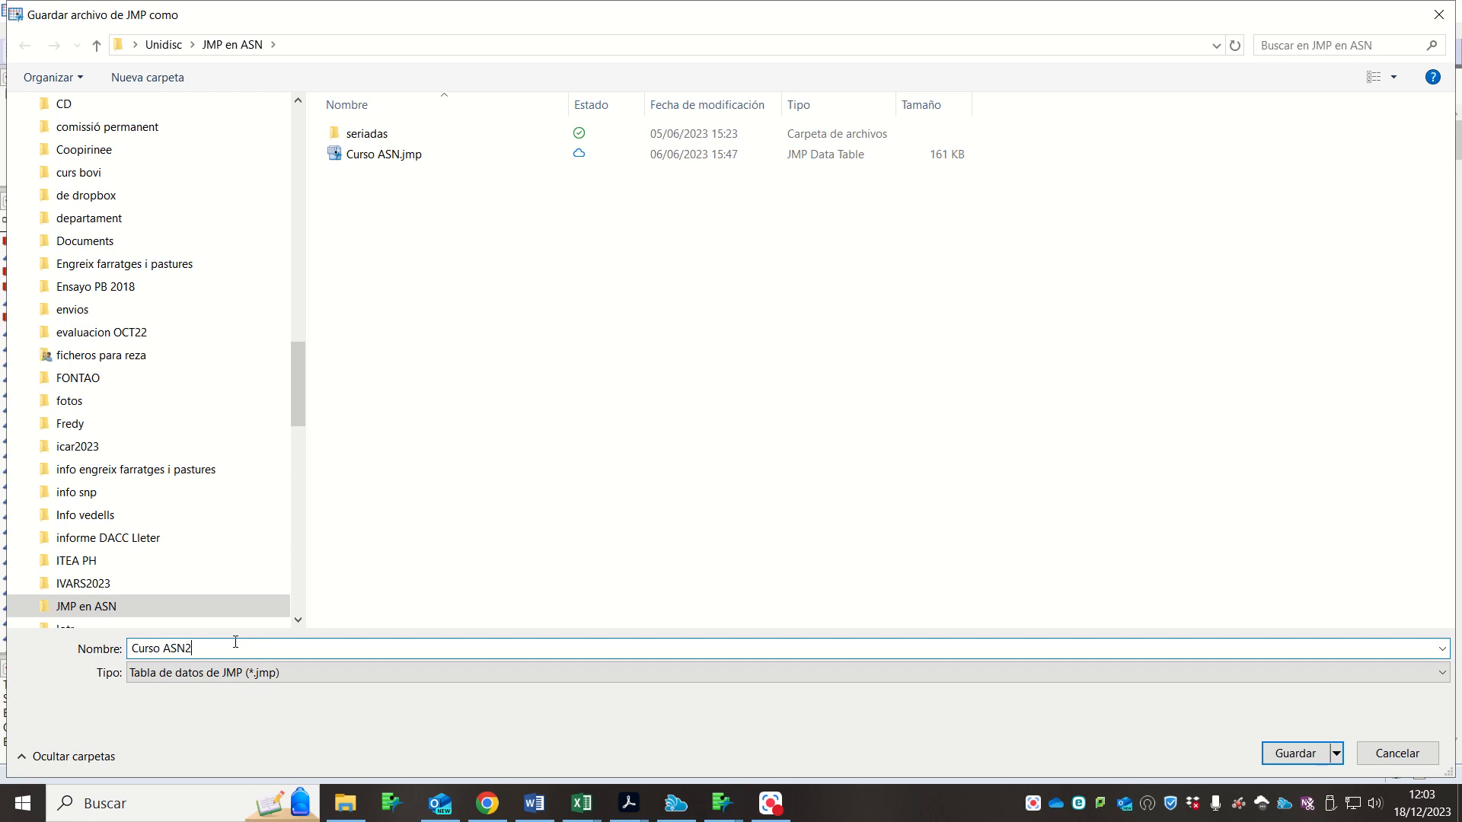
pyautogui.press('BackSpace')
pyautogui.write('1')
pyautogui.click(1281, 752)
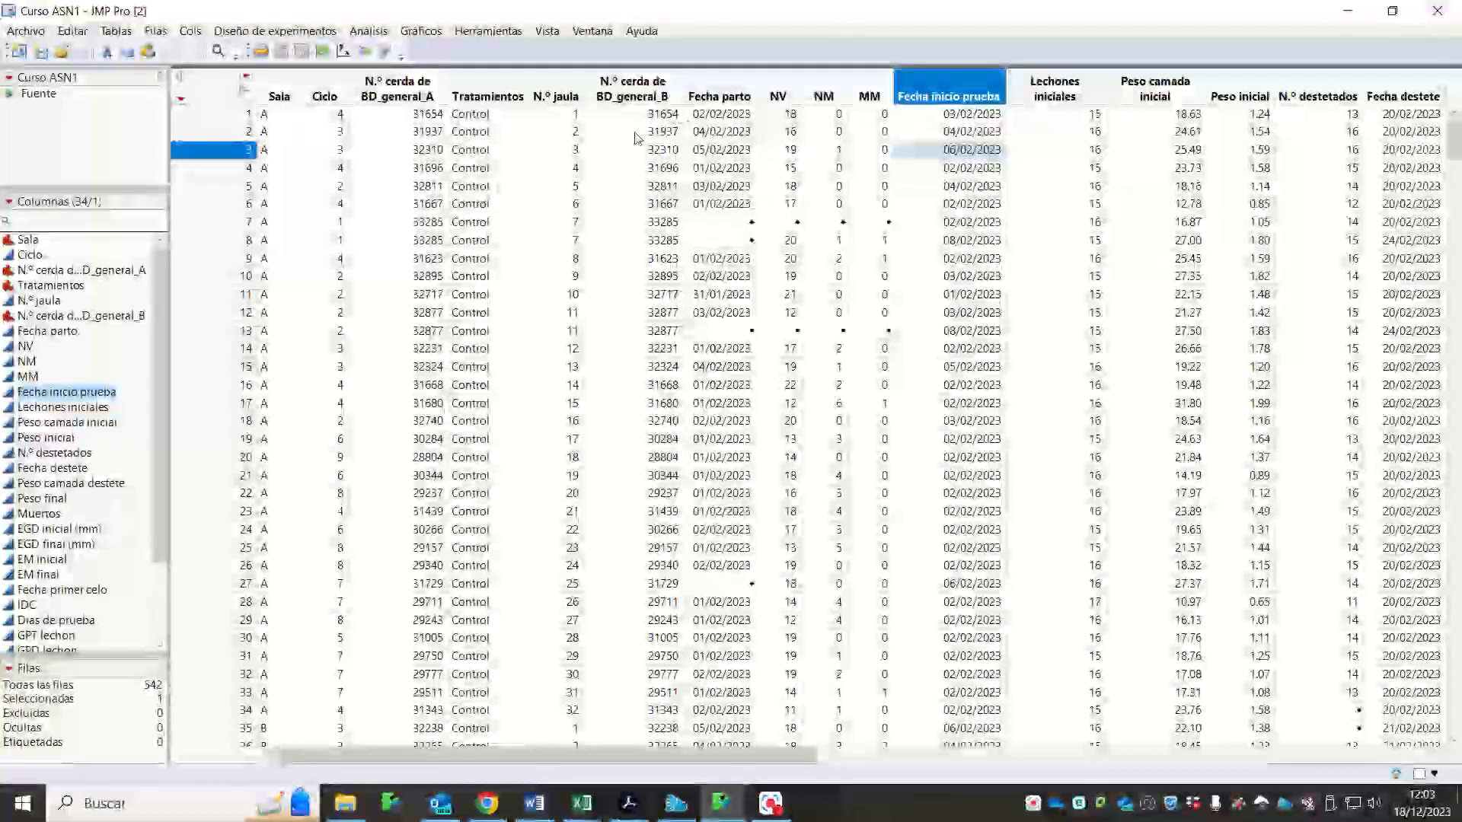
# - Set up an Ordenar sort of the Curso ASN1 table by the Ciclo column
pyautogui.click(328, 93)
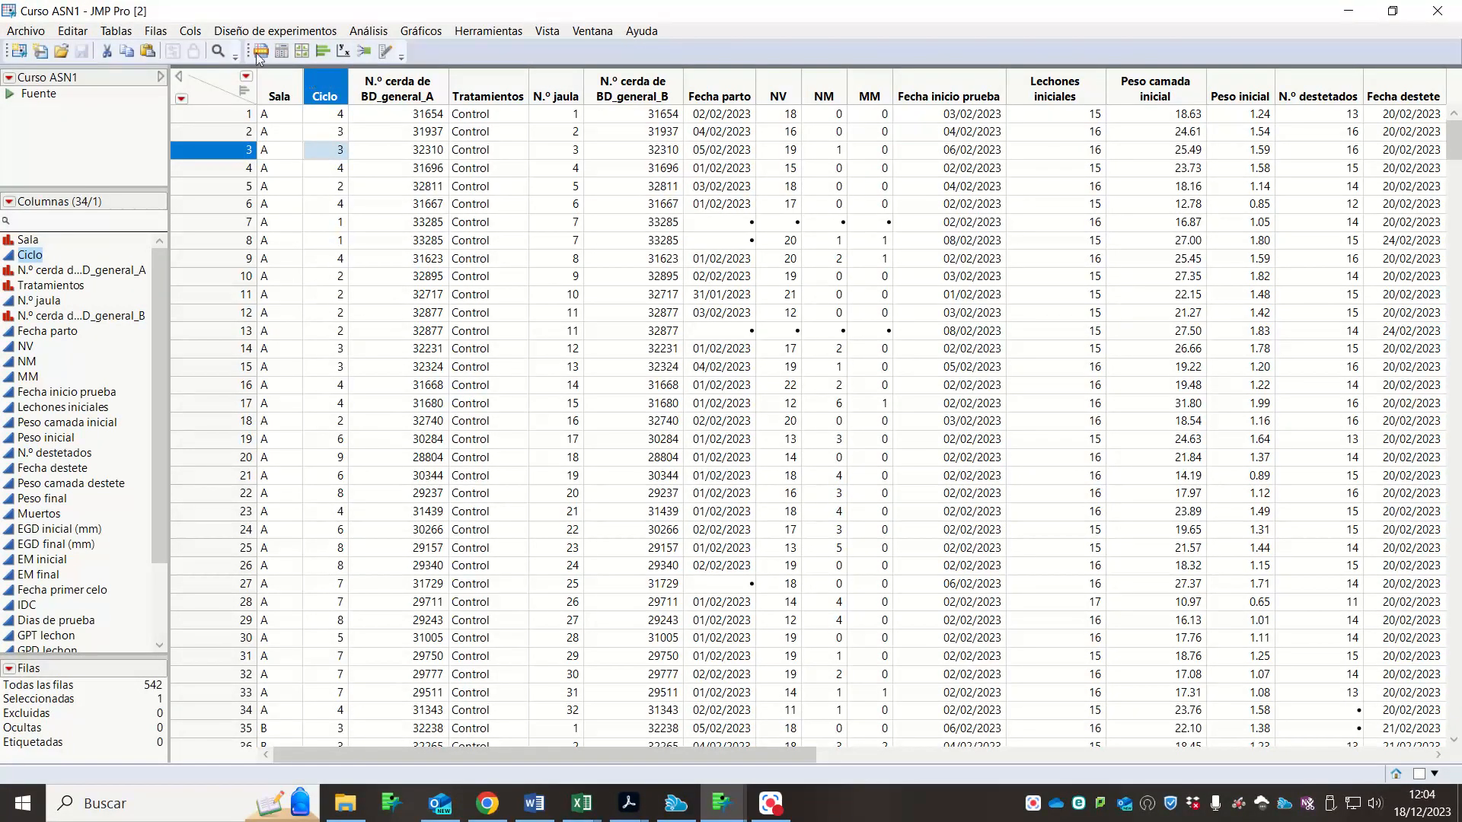
pyautogui.click(126, 30)
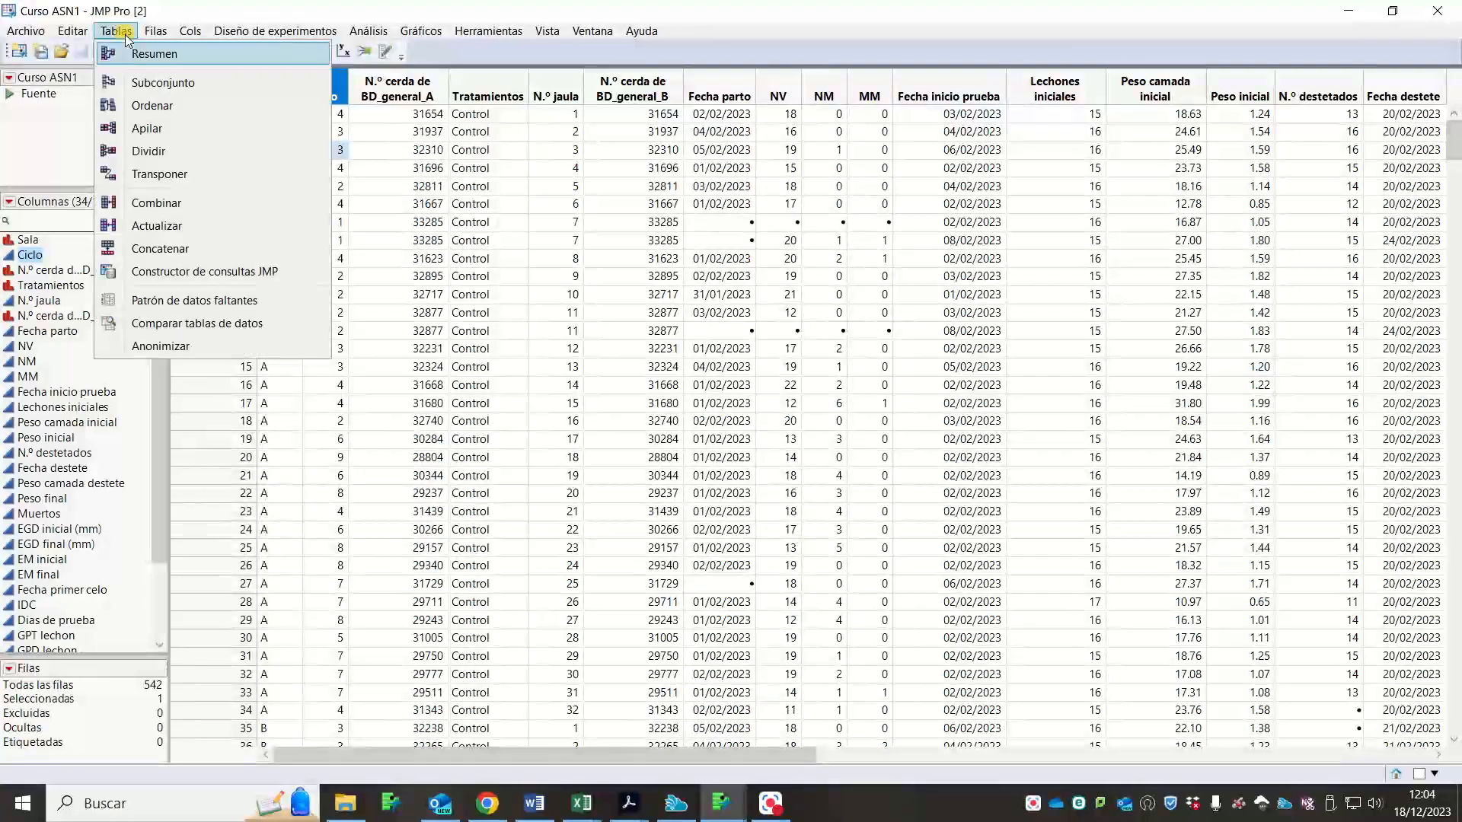
pyautogui.click(163, 105)
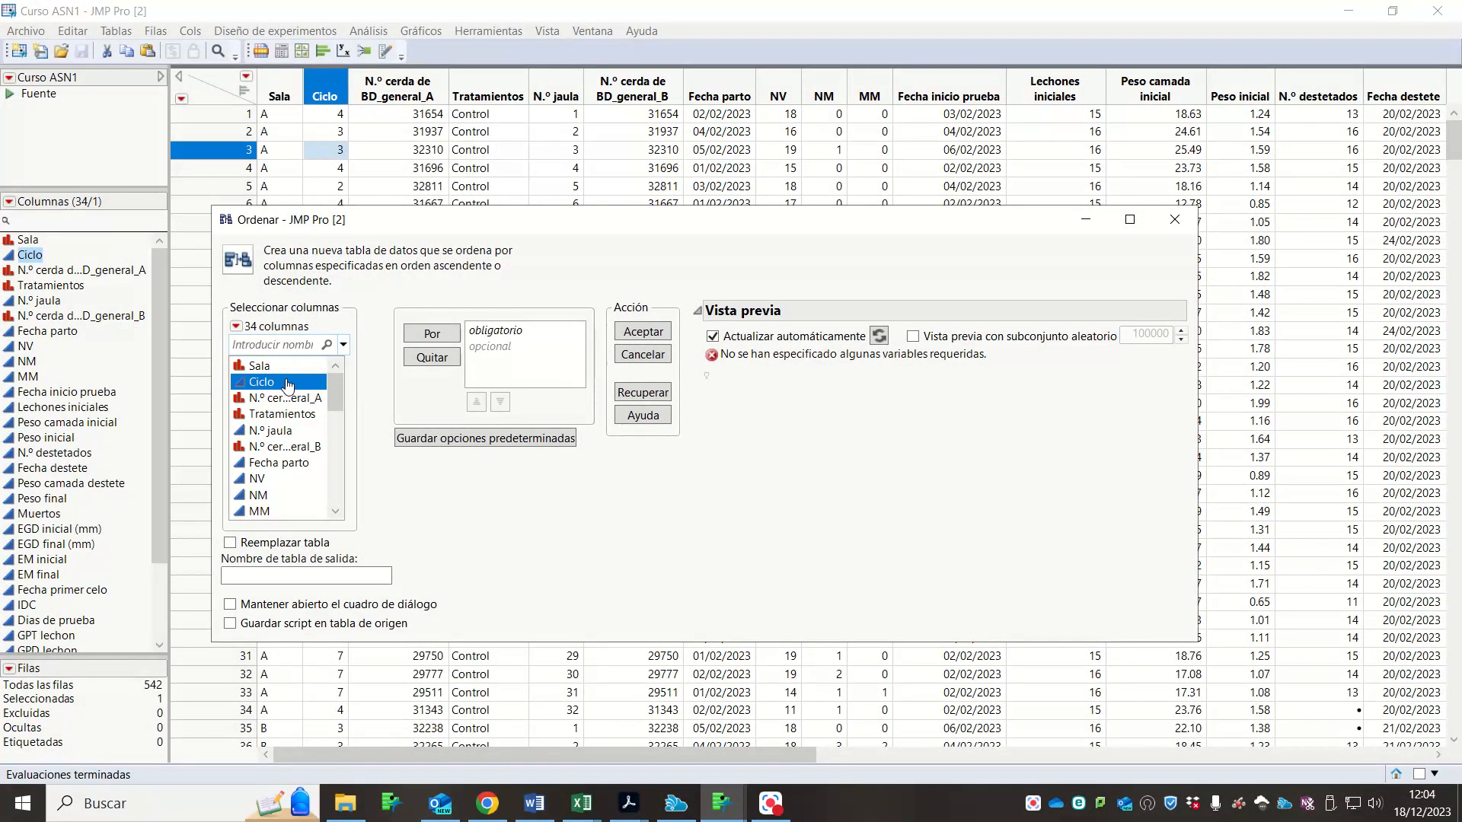
pyautogui.click(431, 334)
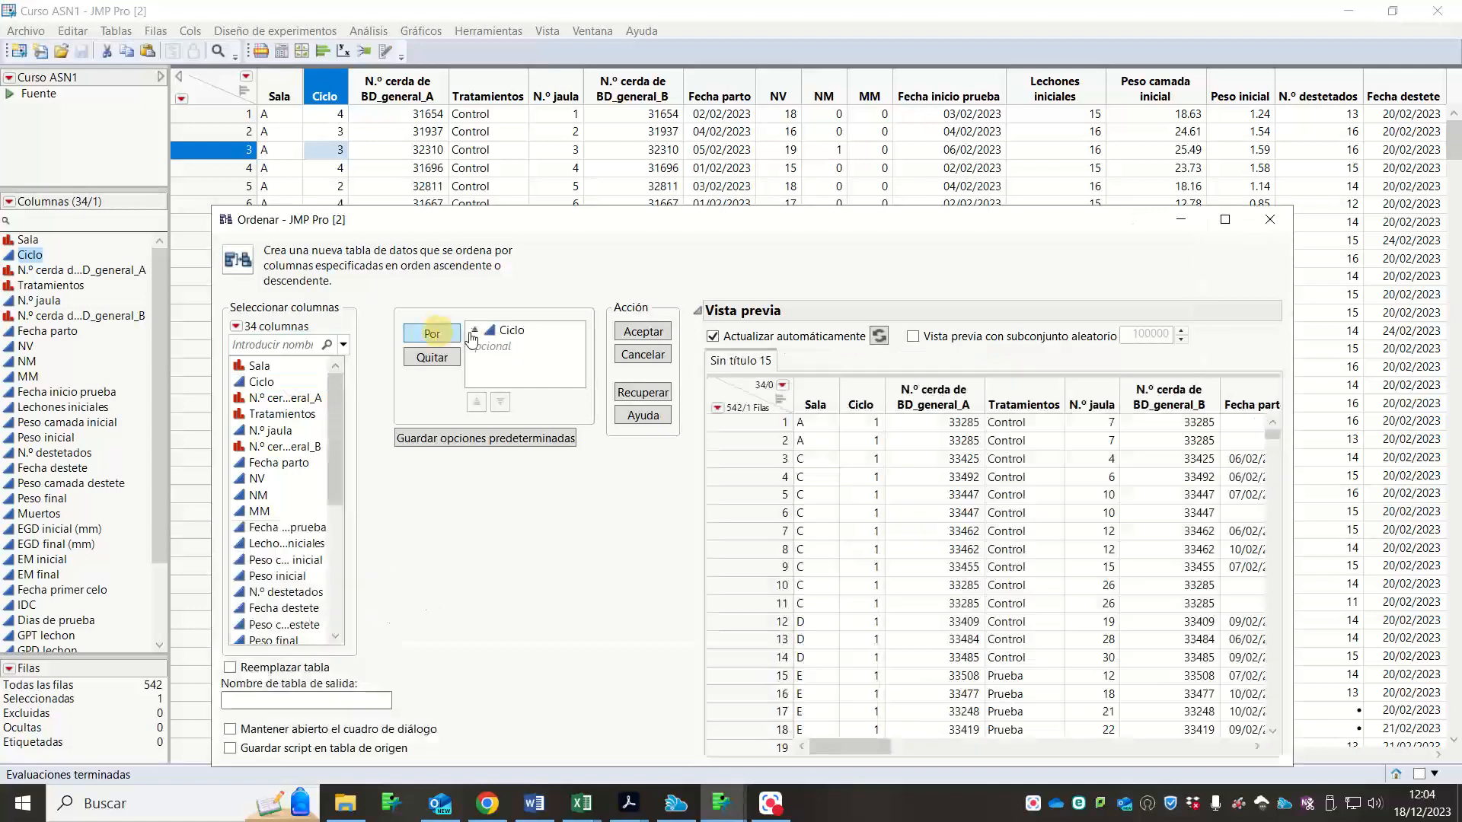
# - Try ascending and descending order for Ciclo and compare them in the sort preview
pyautogui.click(518, 333)
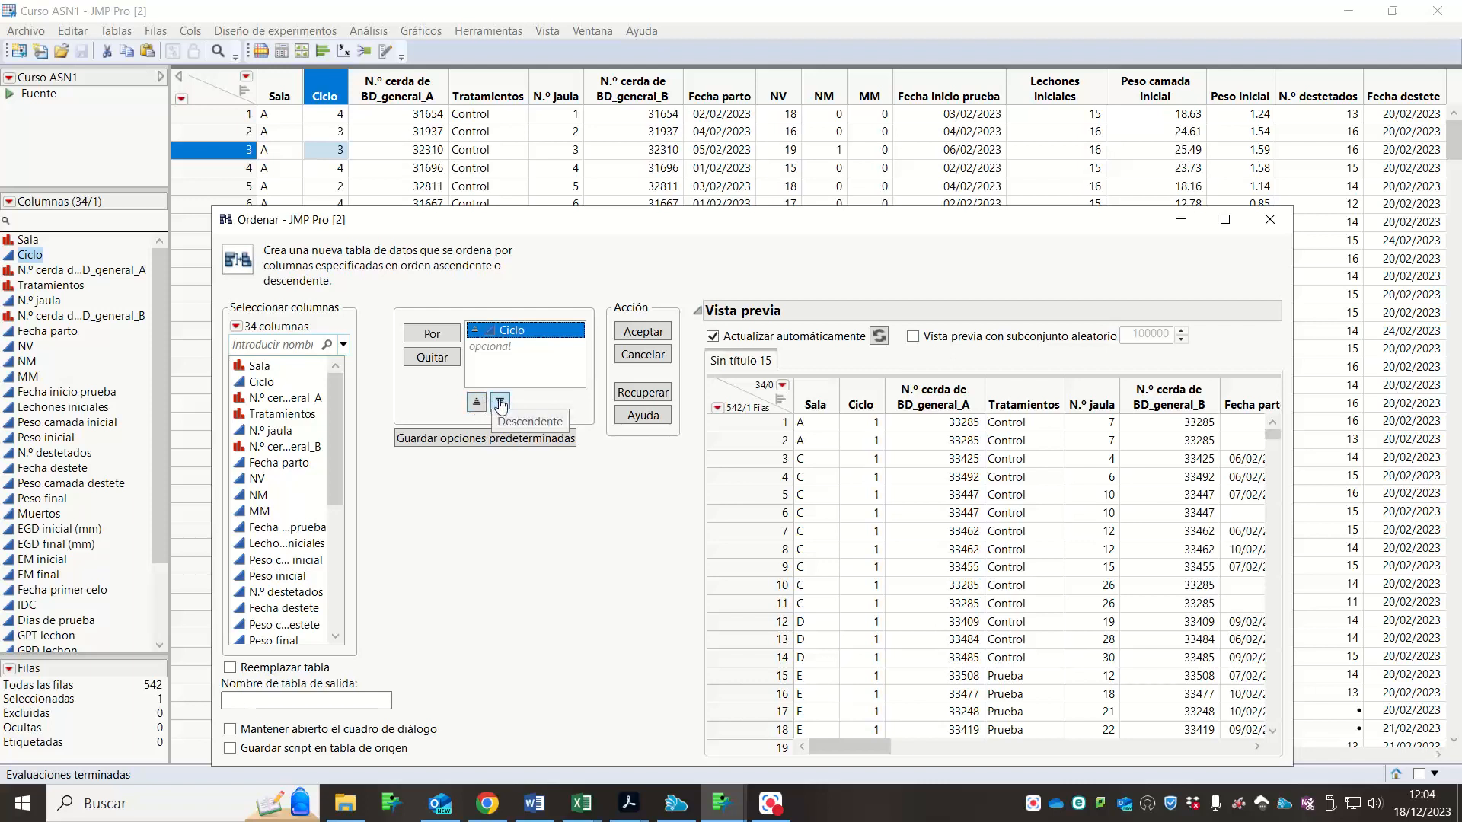
pyautogui.click(480, 403)
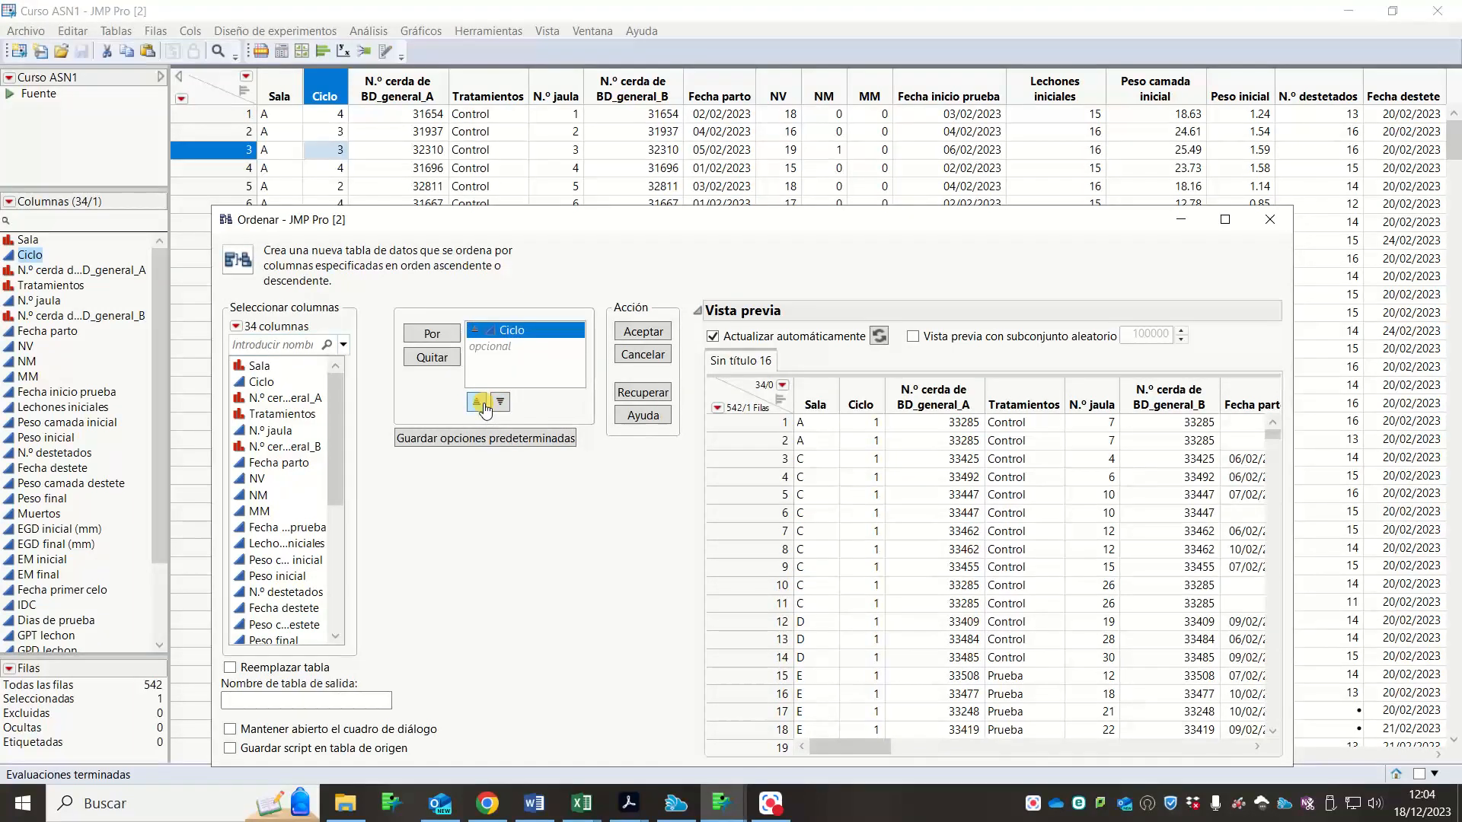
pyautogui.click(500, 402)
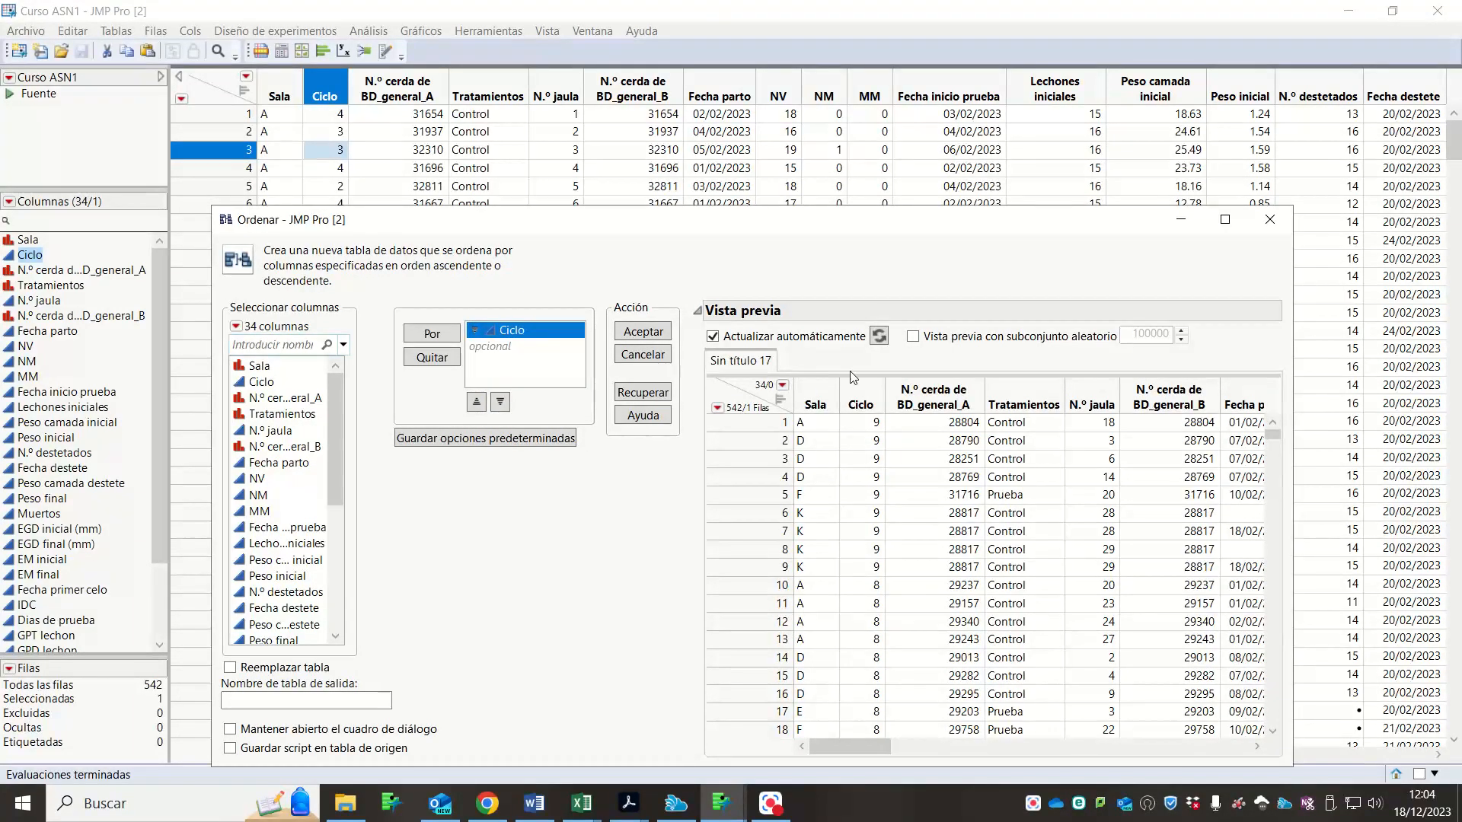
pyautogui.click(476, 402)
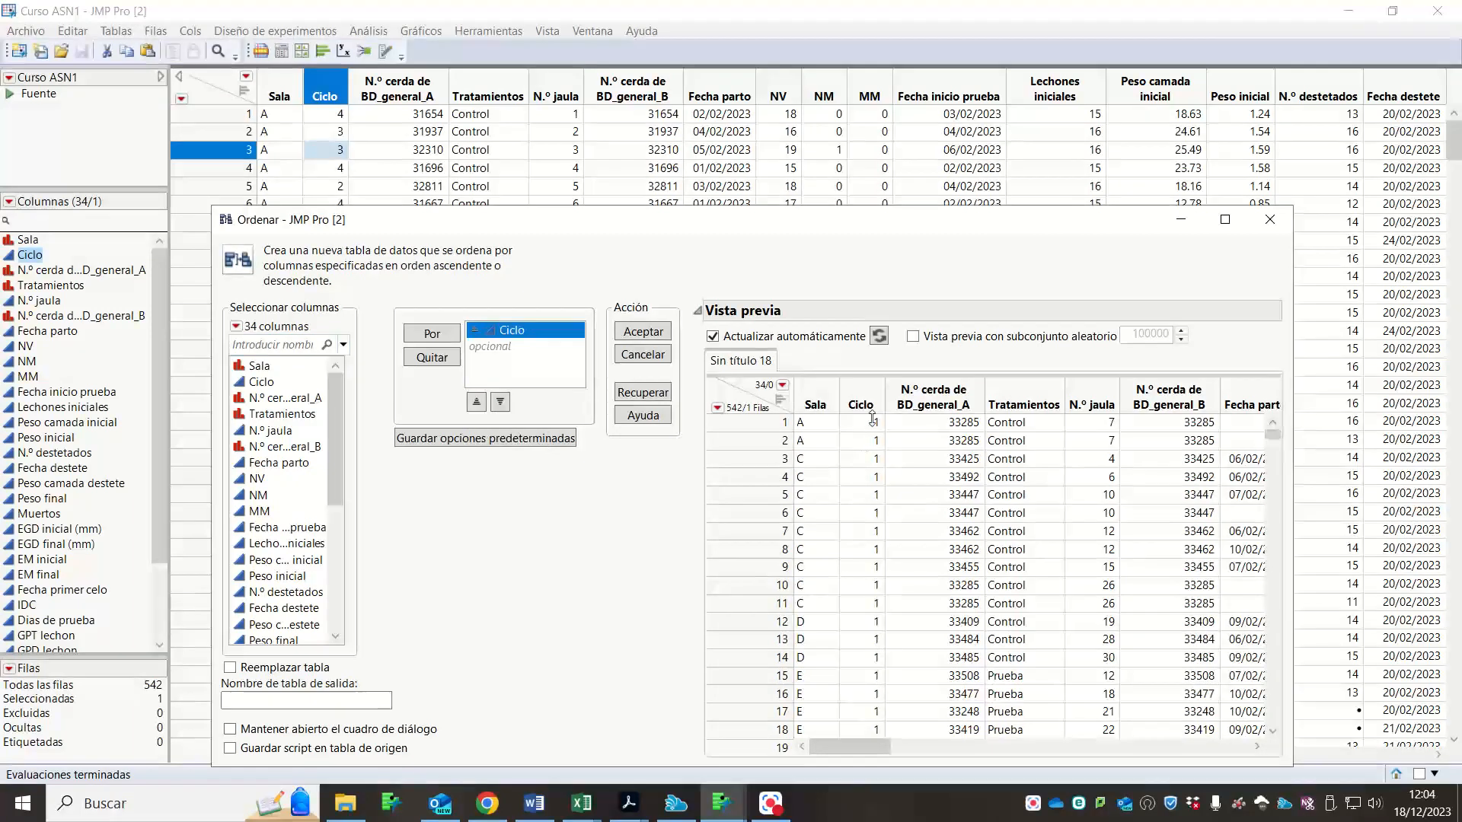
pyautogui.click(500, 402)
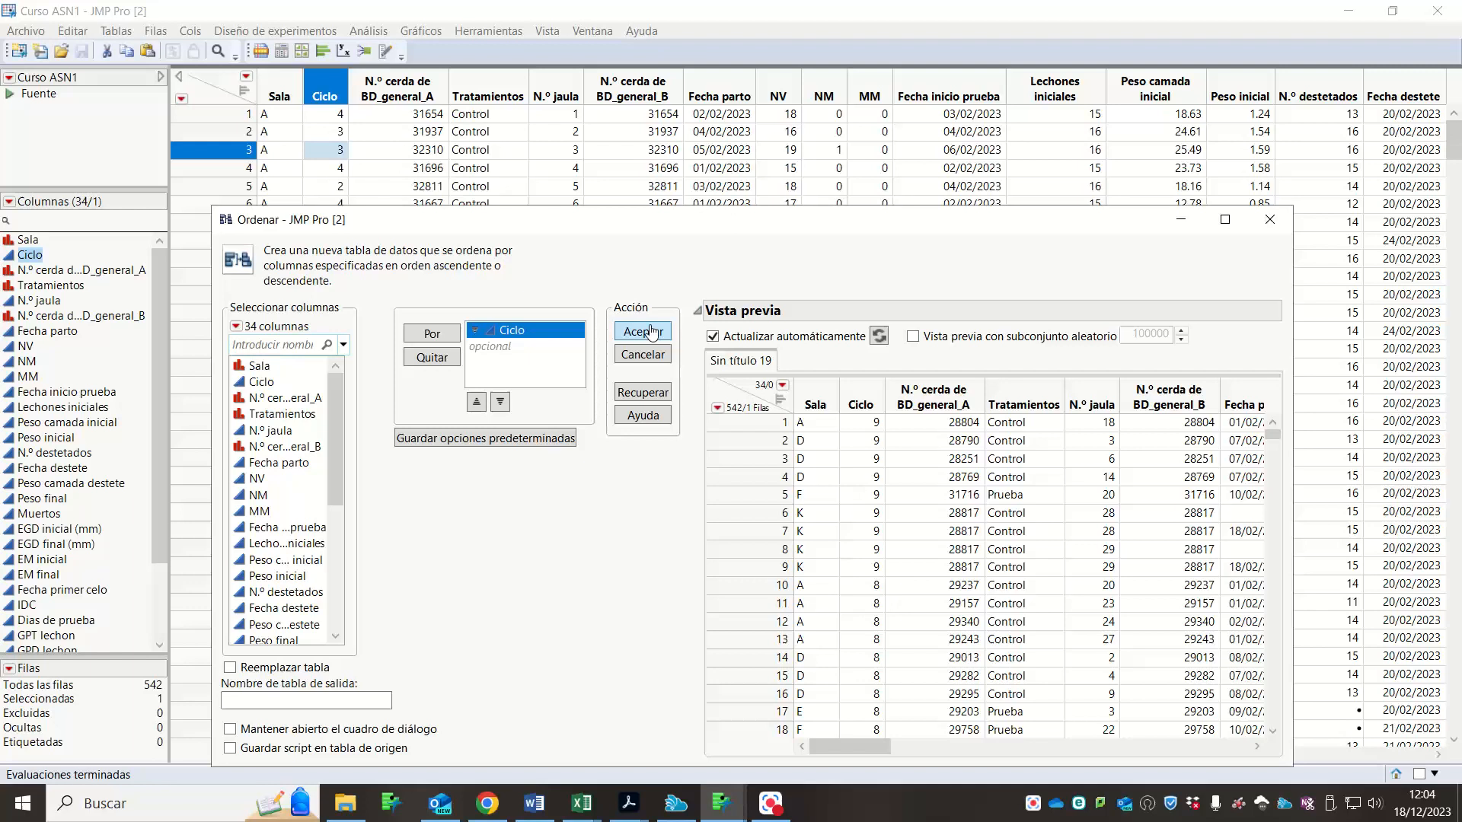
# - Set the Ciclo sort to ascending and apply it so that it replaces the original table
pyautogui.click(230, 668)
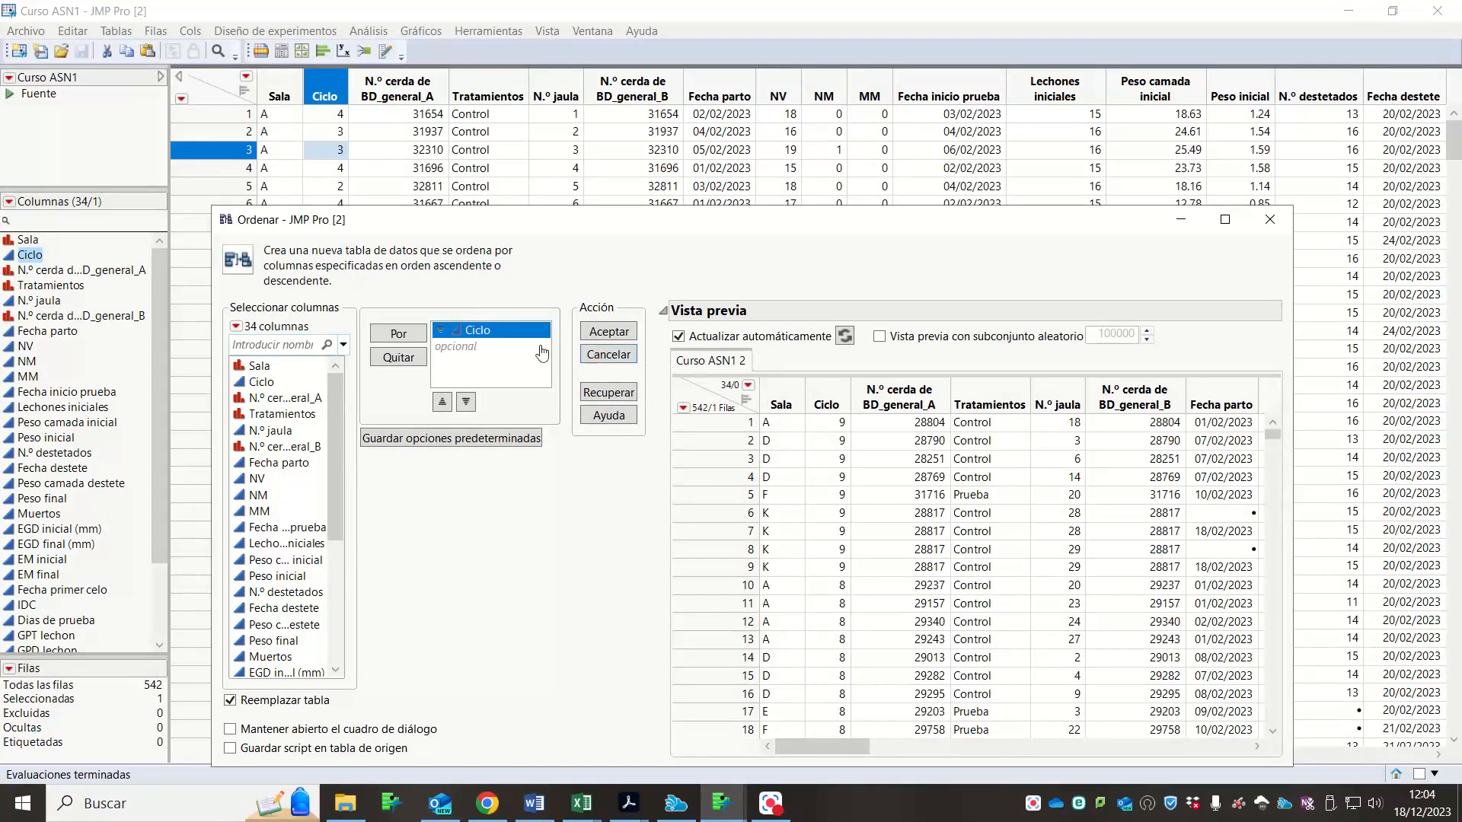
pyautogui.click(465, 402)
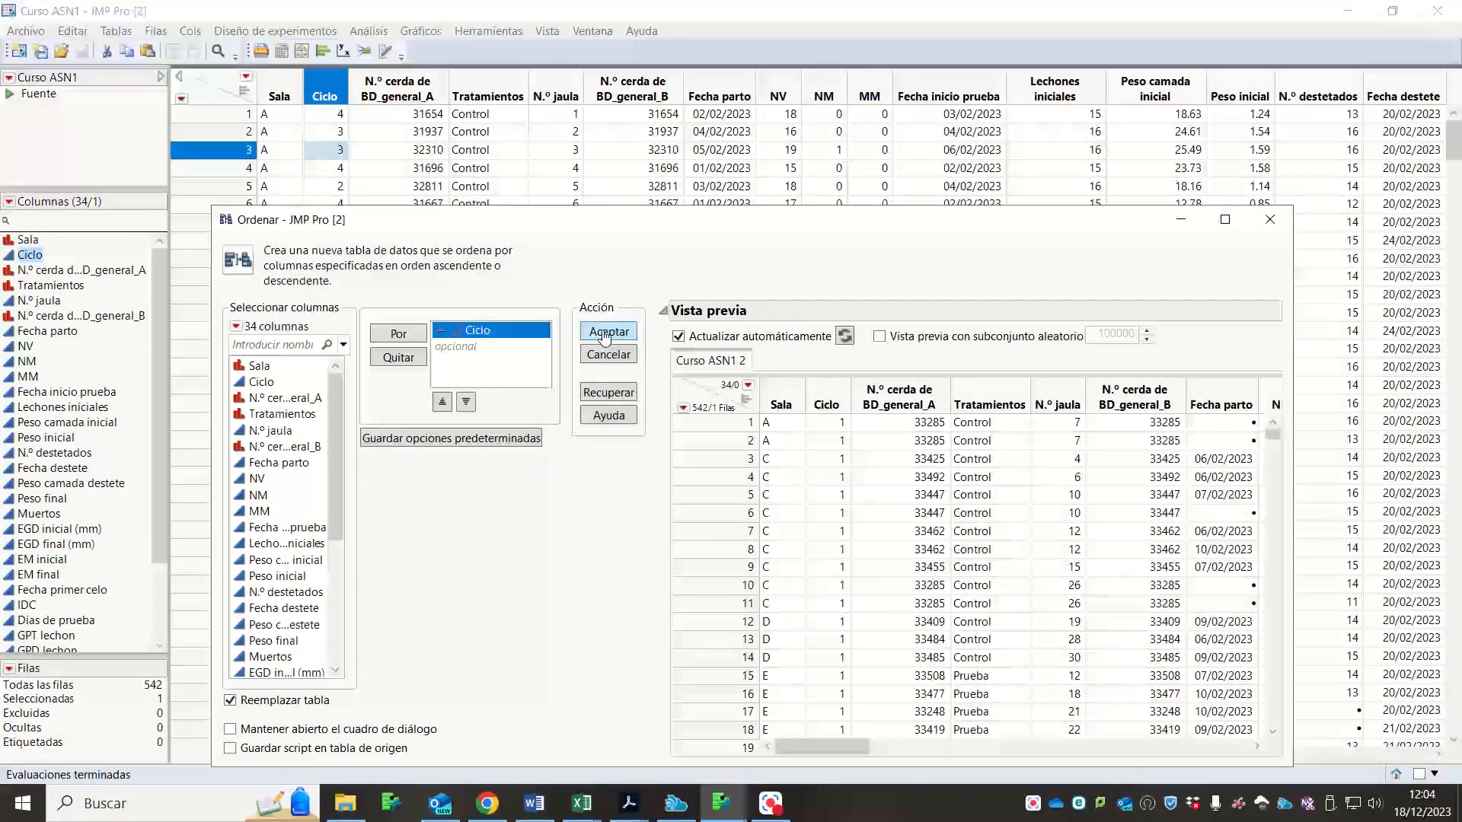
pyautogui.click(280, 672)
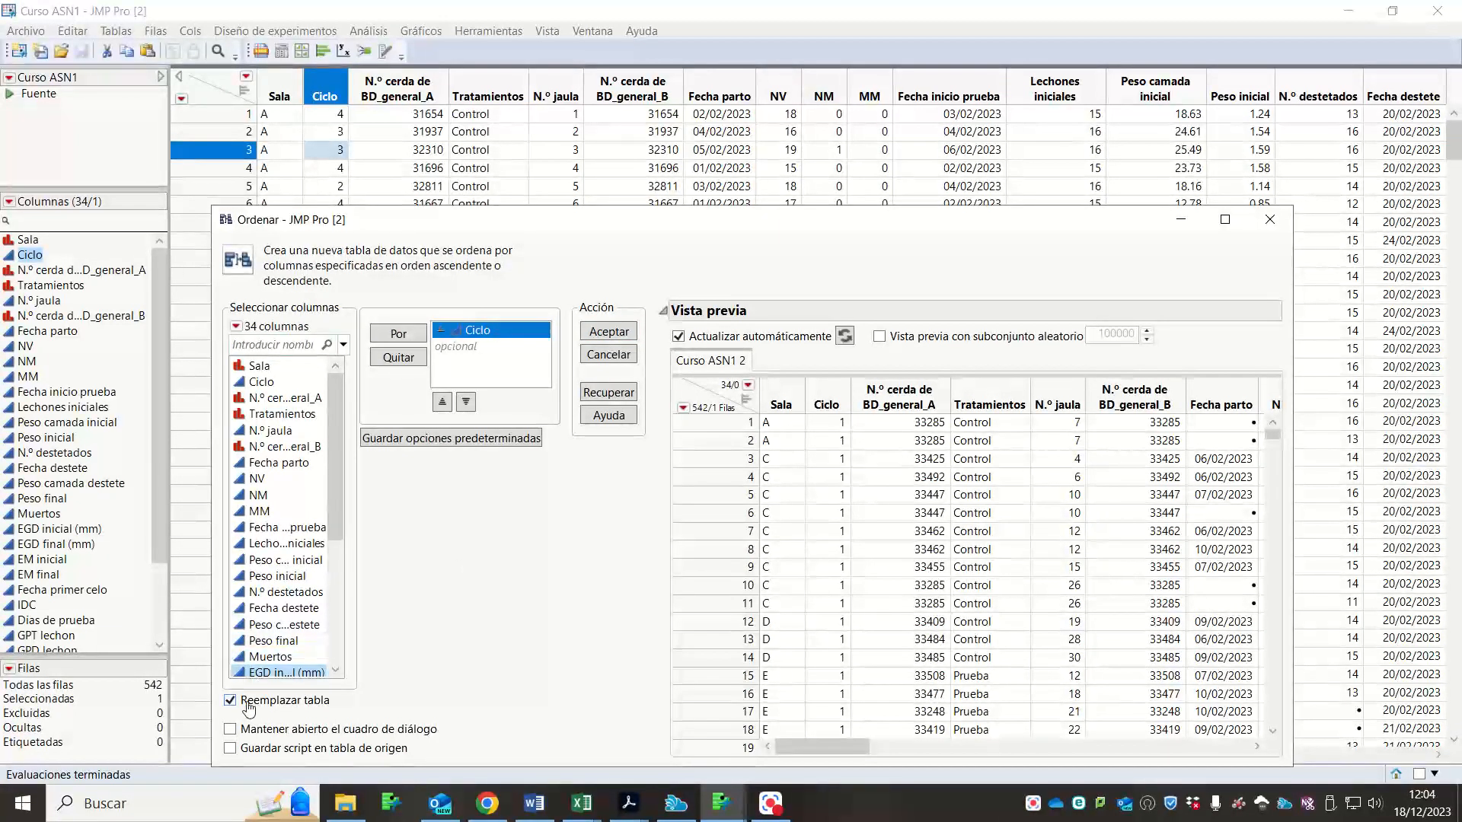
pyautogui.click(608, 332)
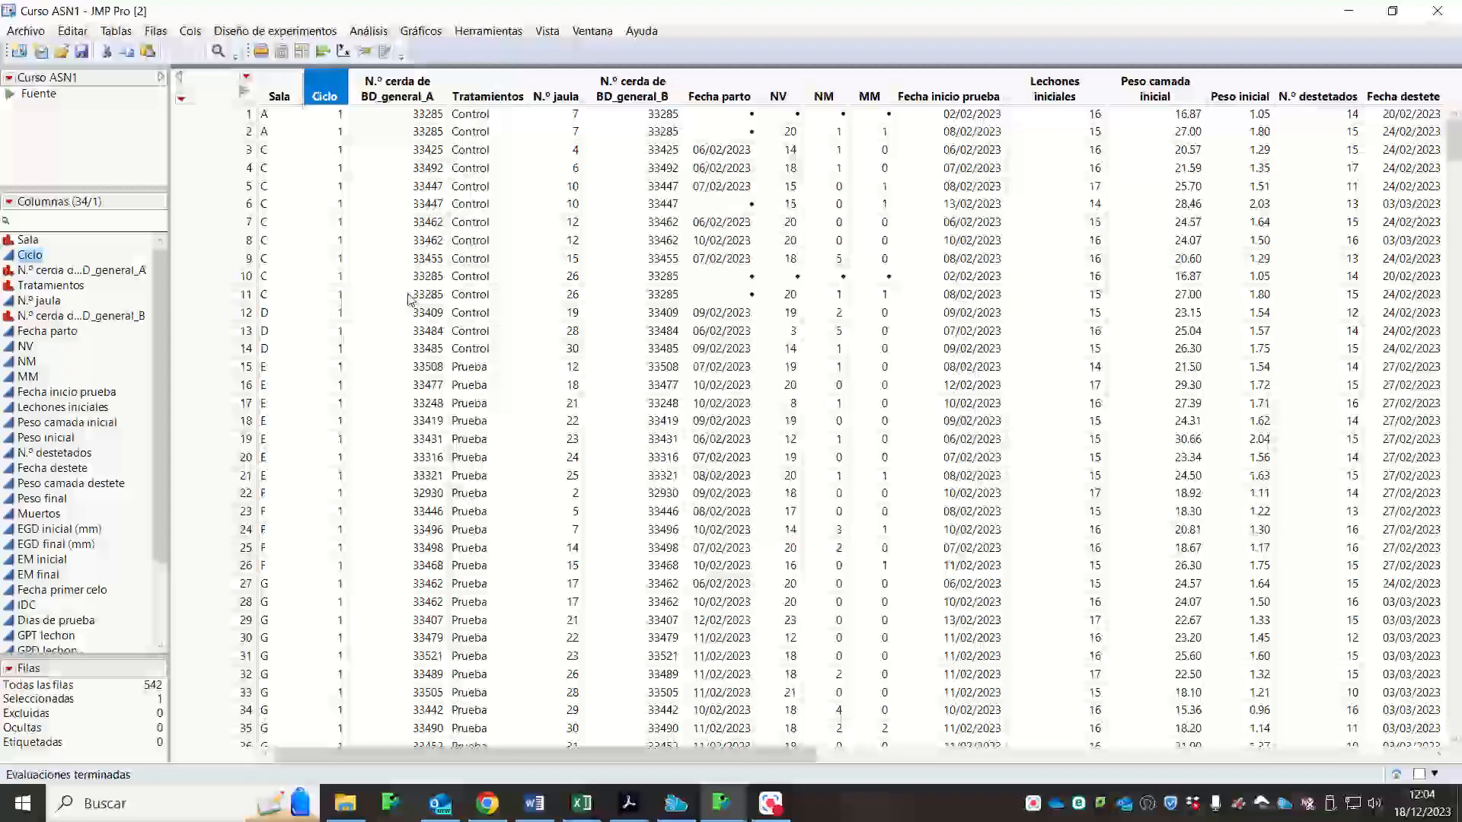
# - Show the column header graphs, select all rows of Sala C, and preview a subset of them without creating it
pyautogui.click(243, 92)
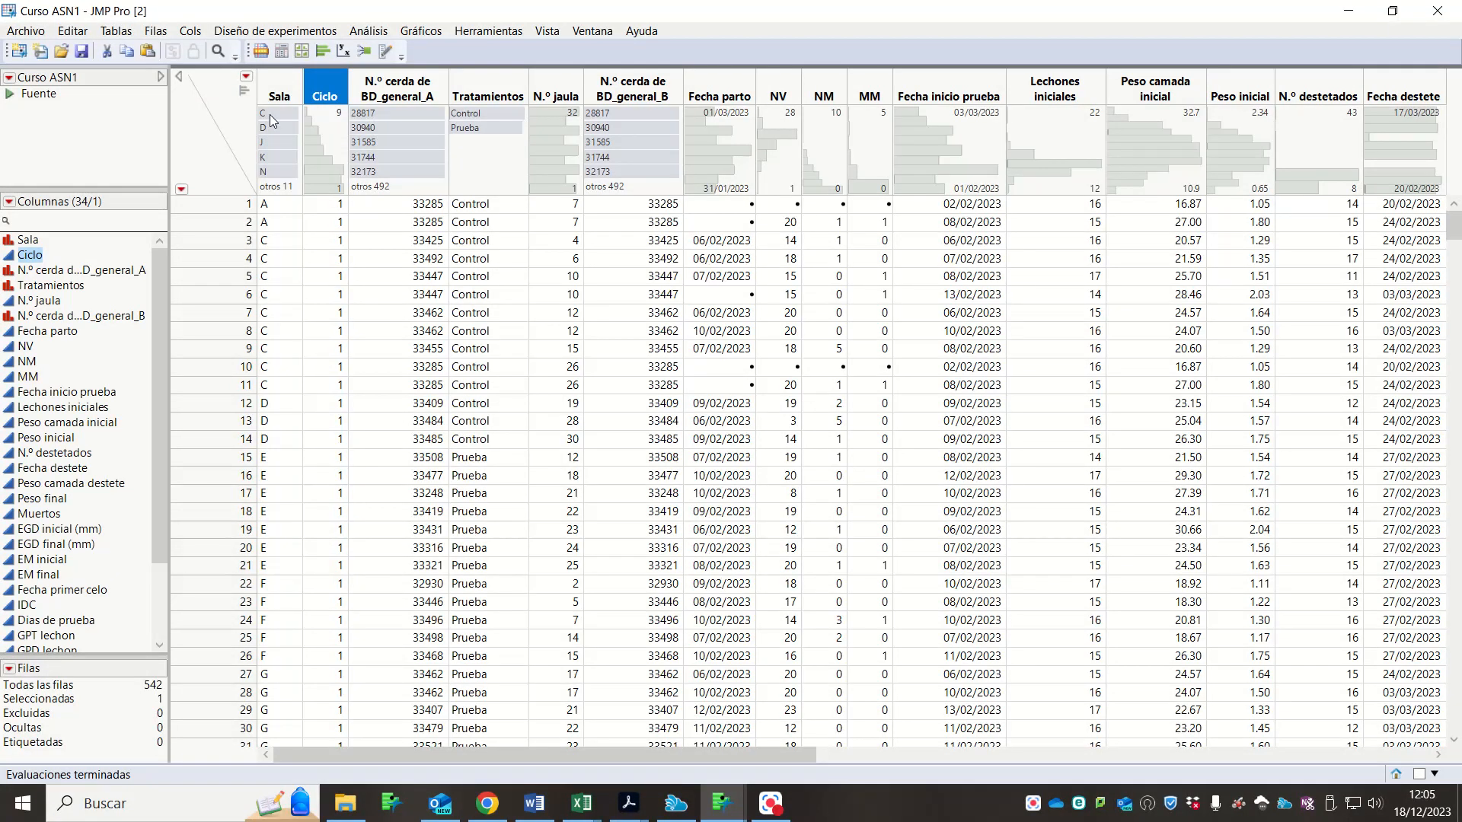
pyautogui.click(269, 114)
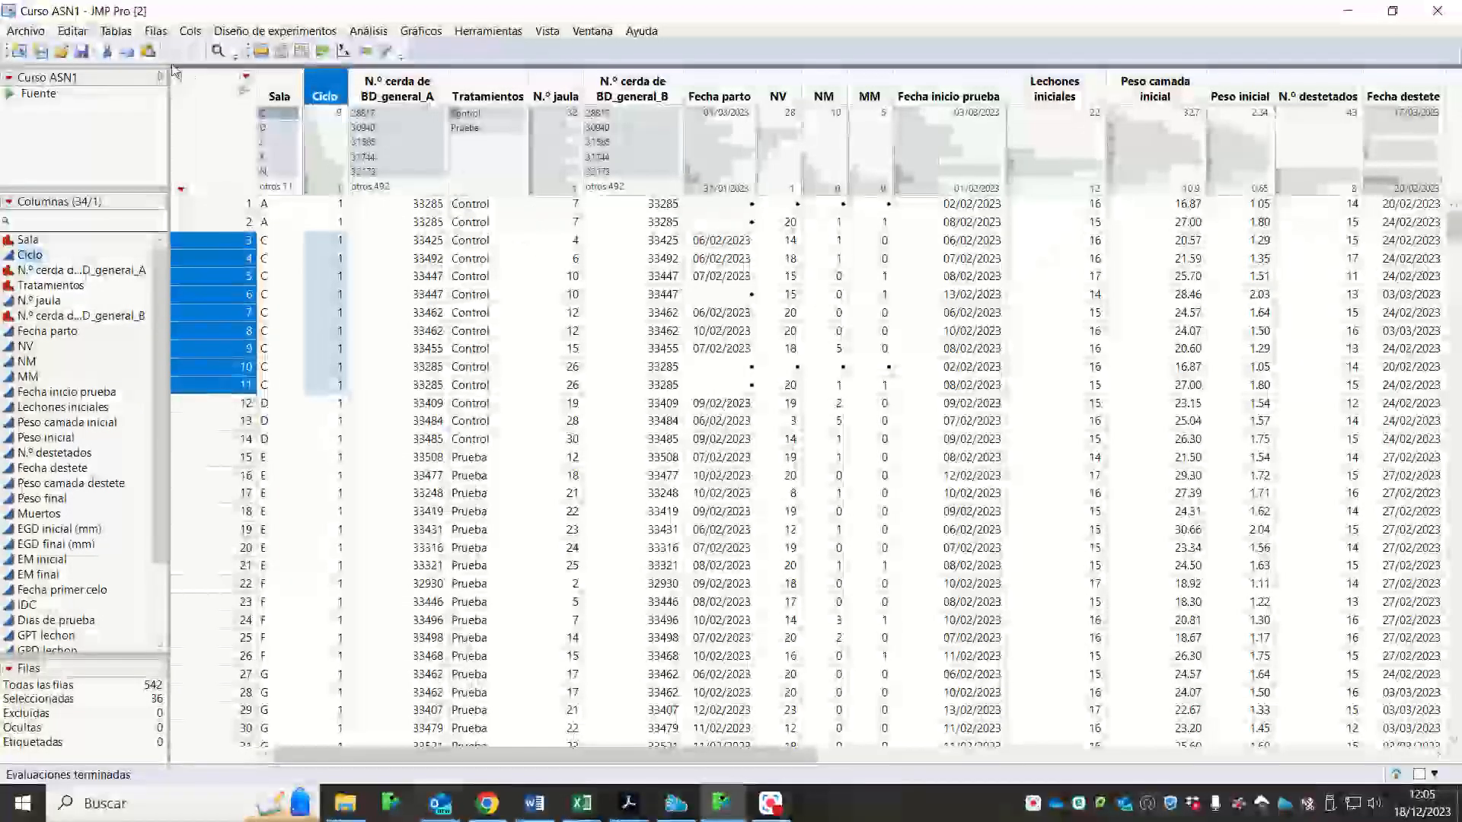
pyautogui.click(116, 31)
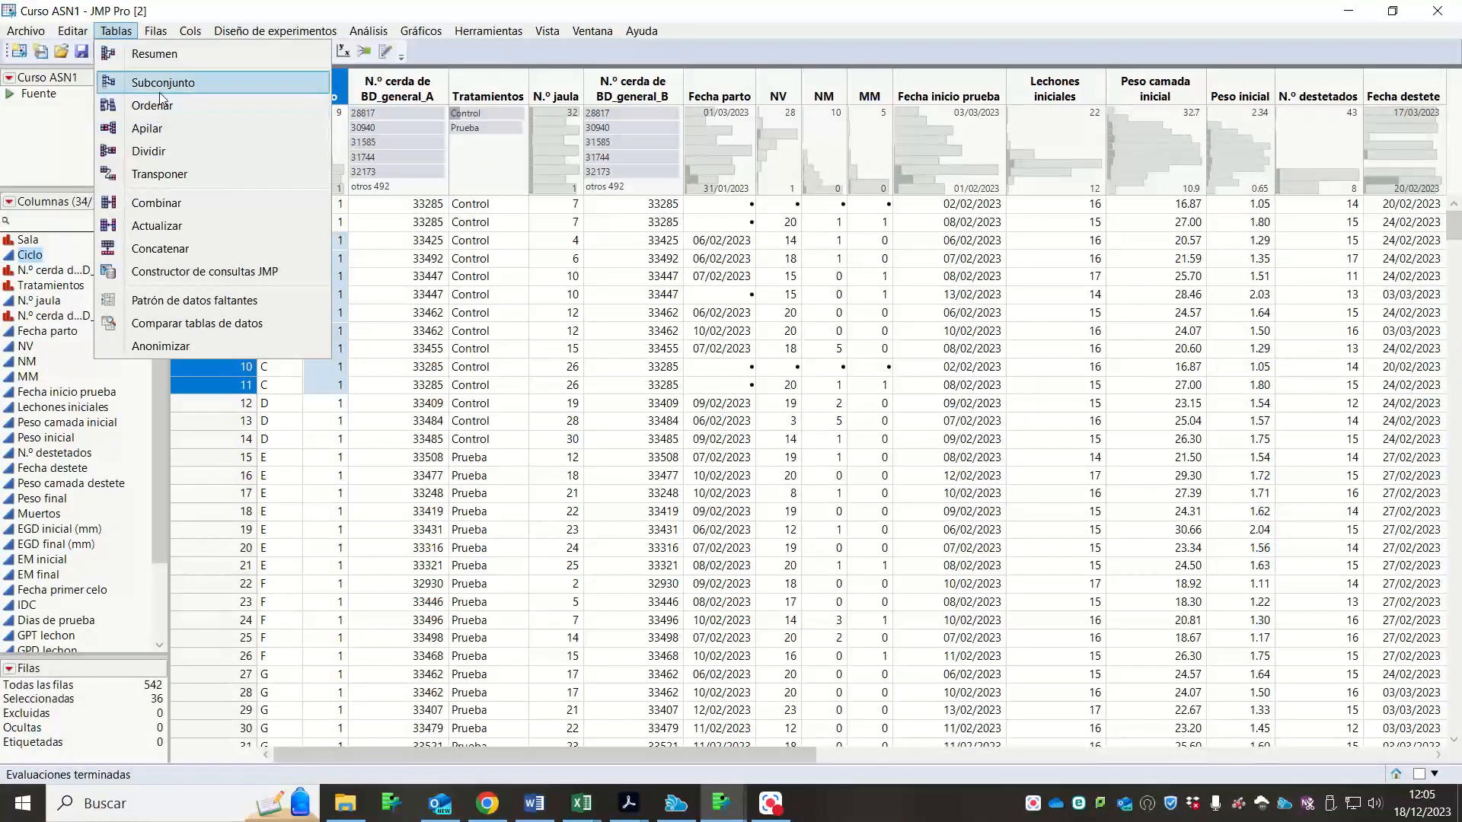
pyautogui.click(156, 82)
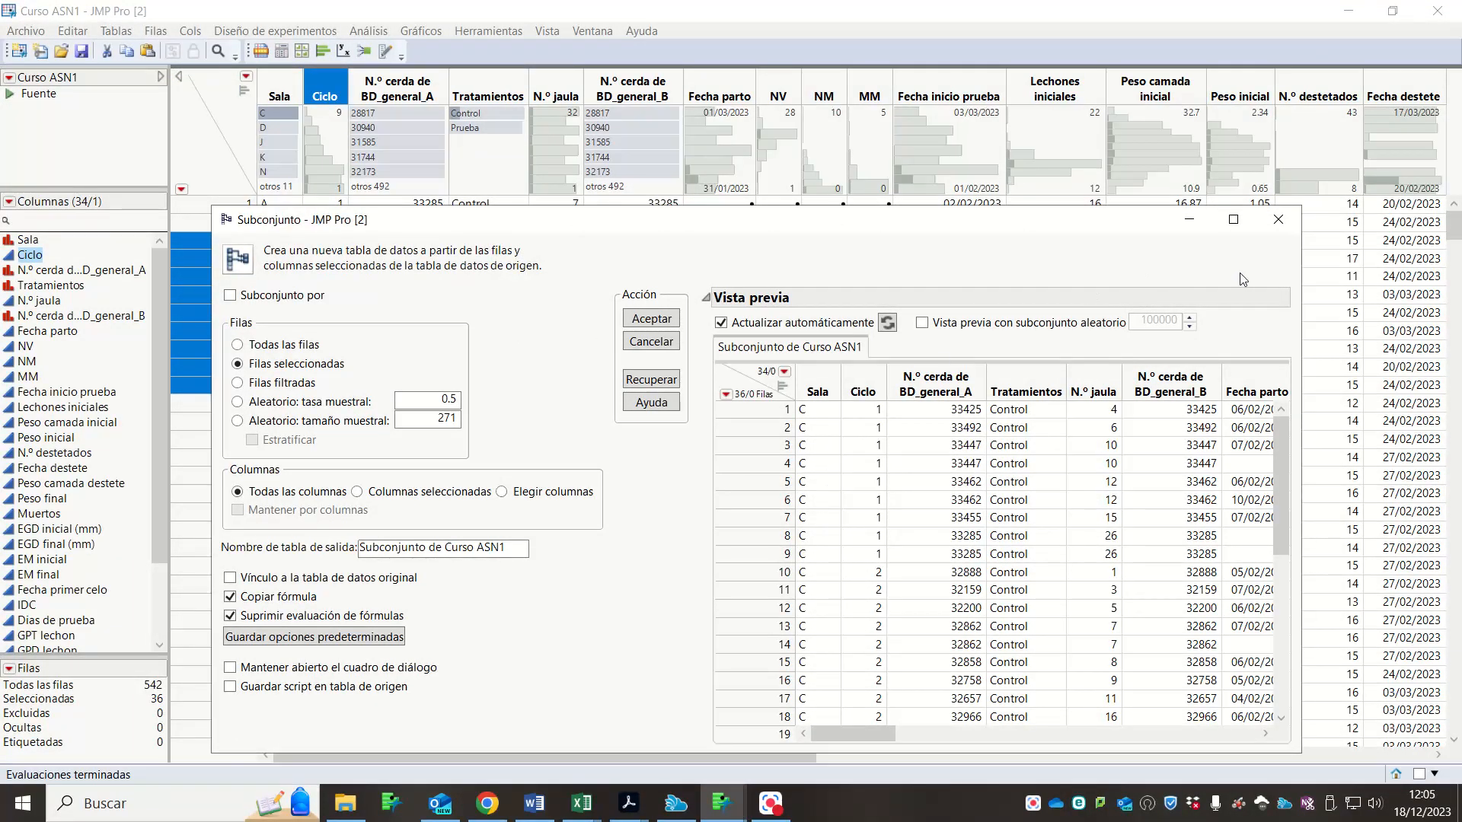
pyautogui.click(1263, 222)
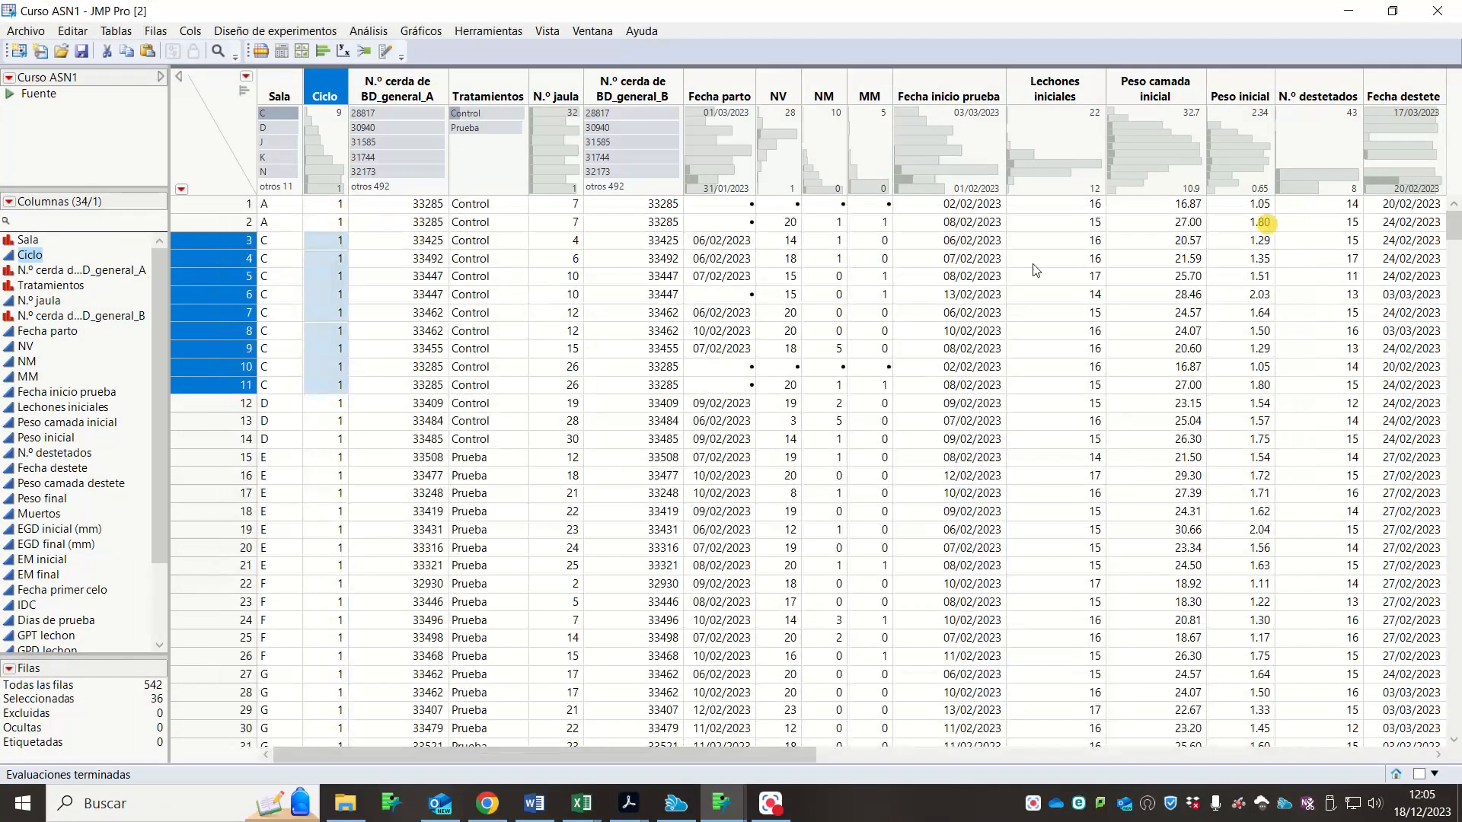
# - Add Sala J and N to the selected rows and review their subset preview, without creating the table
pyautogui.keyDown('ctrl'); pyautogui.click(290, 142); pyautogui.keyUp('ctrl')
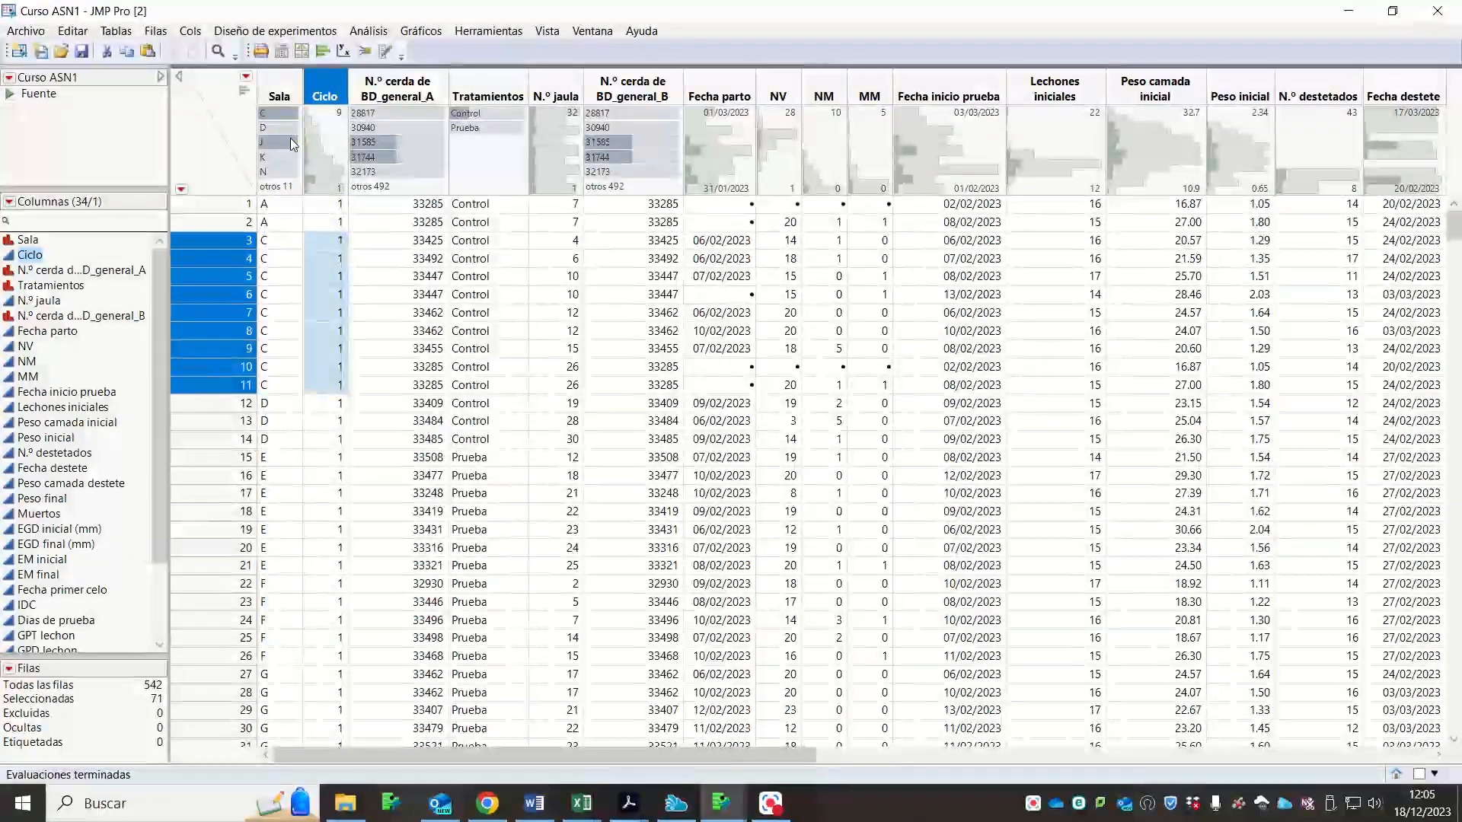
pyautogui.keyDown('ctrl'); pyautogui.click(287, 172); pyautogui.keyUp('ctrl')
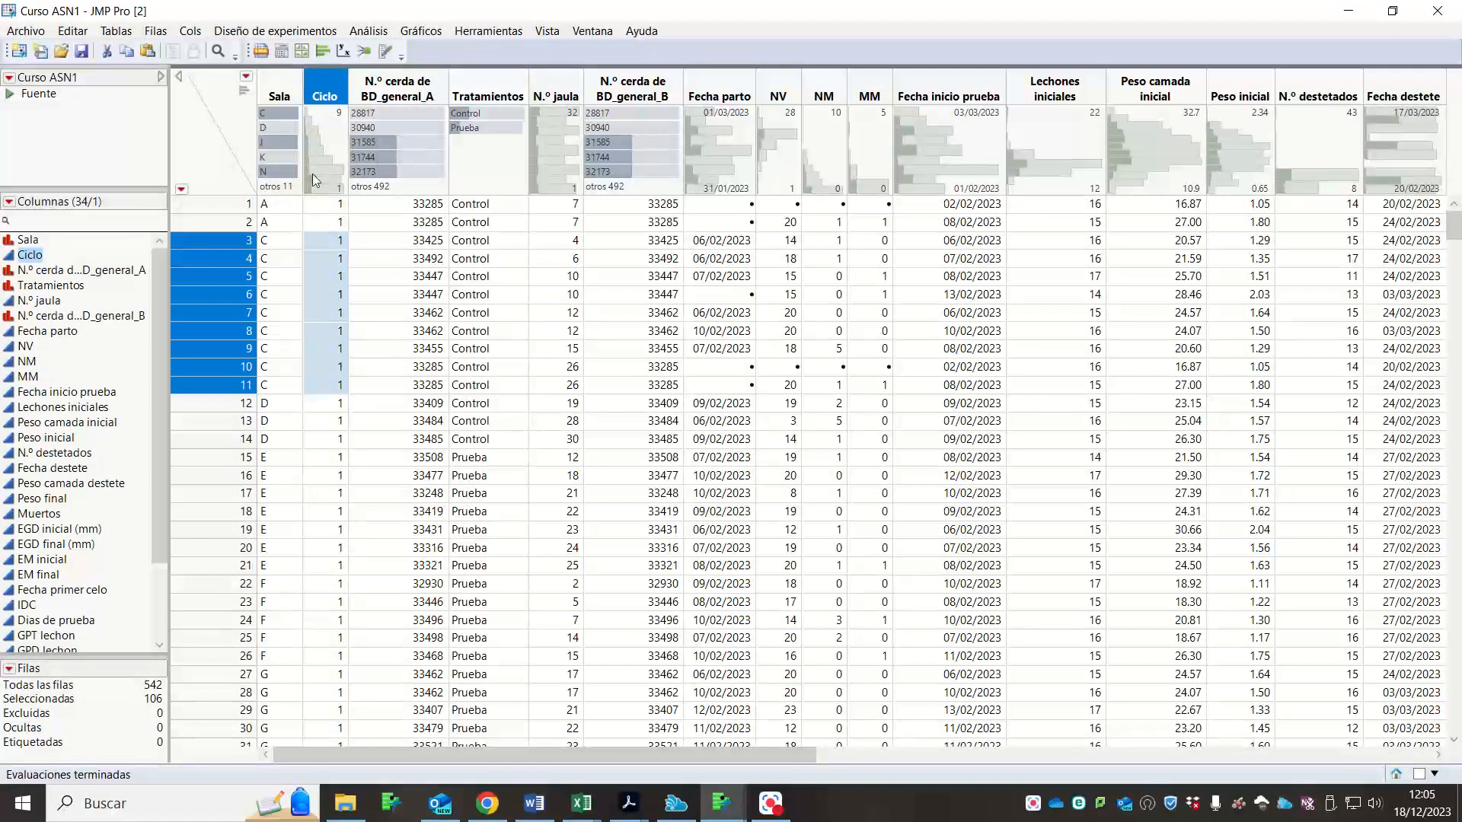
pyautogui.click(116, 30)
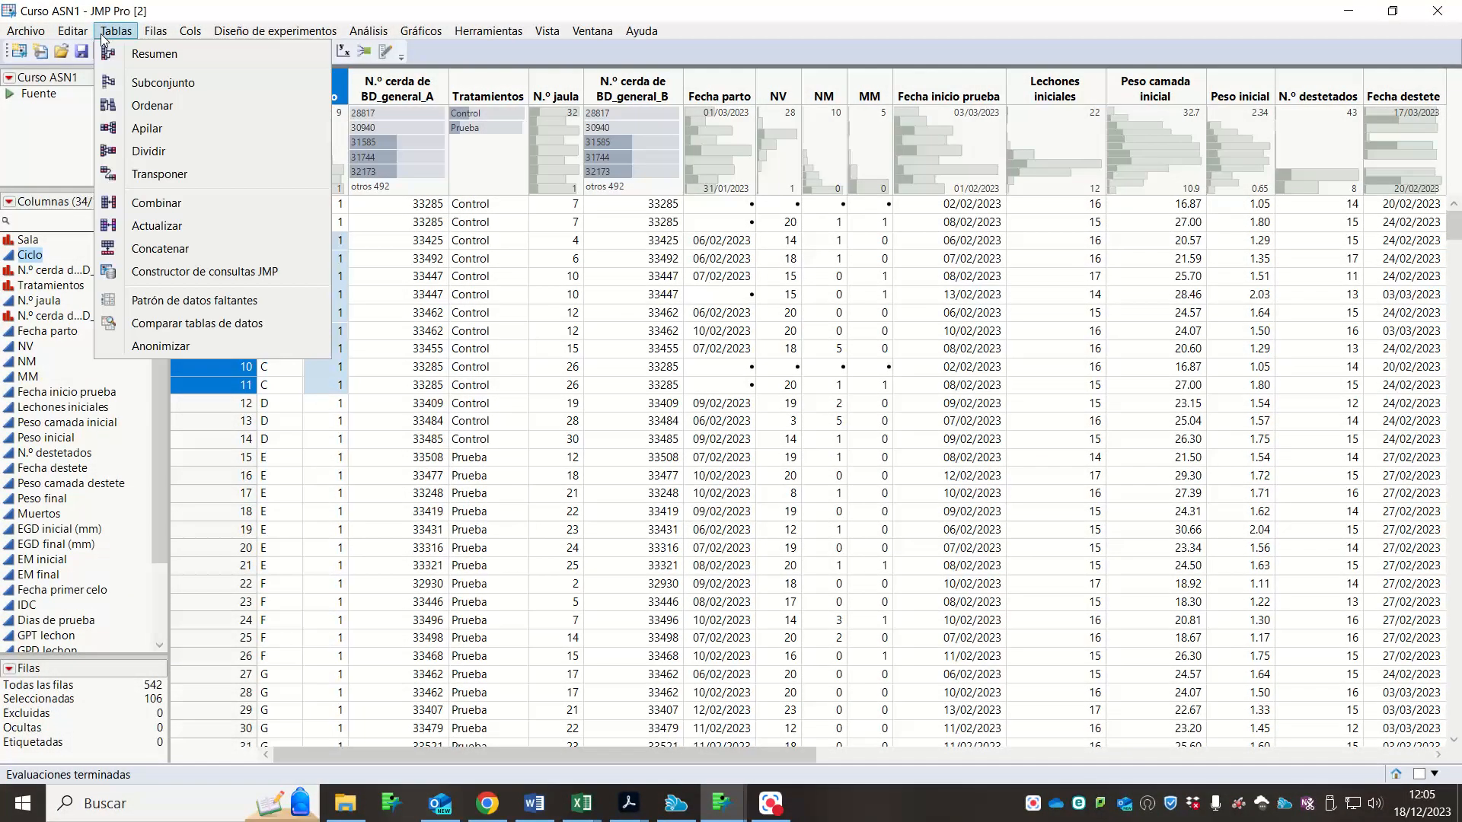
pyautogui.click(116, 103)
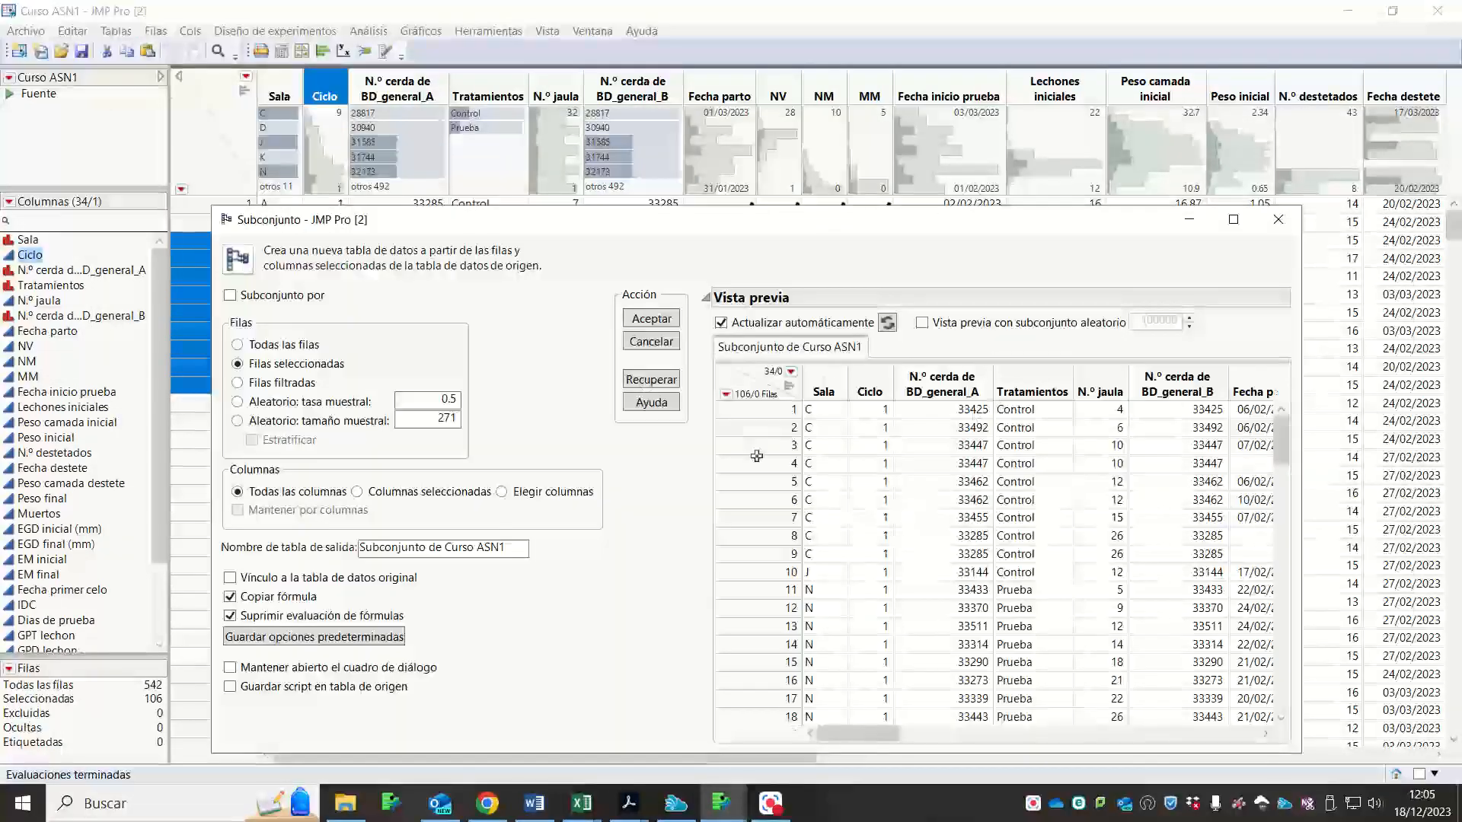
pyautogui.scroll(-10, 826, 488)
pyautogui.scroll(-16, 826, 488)
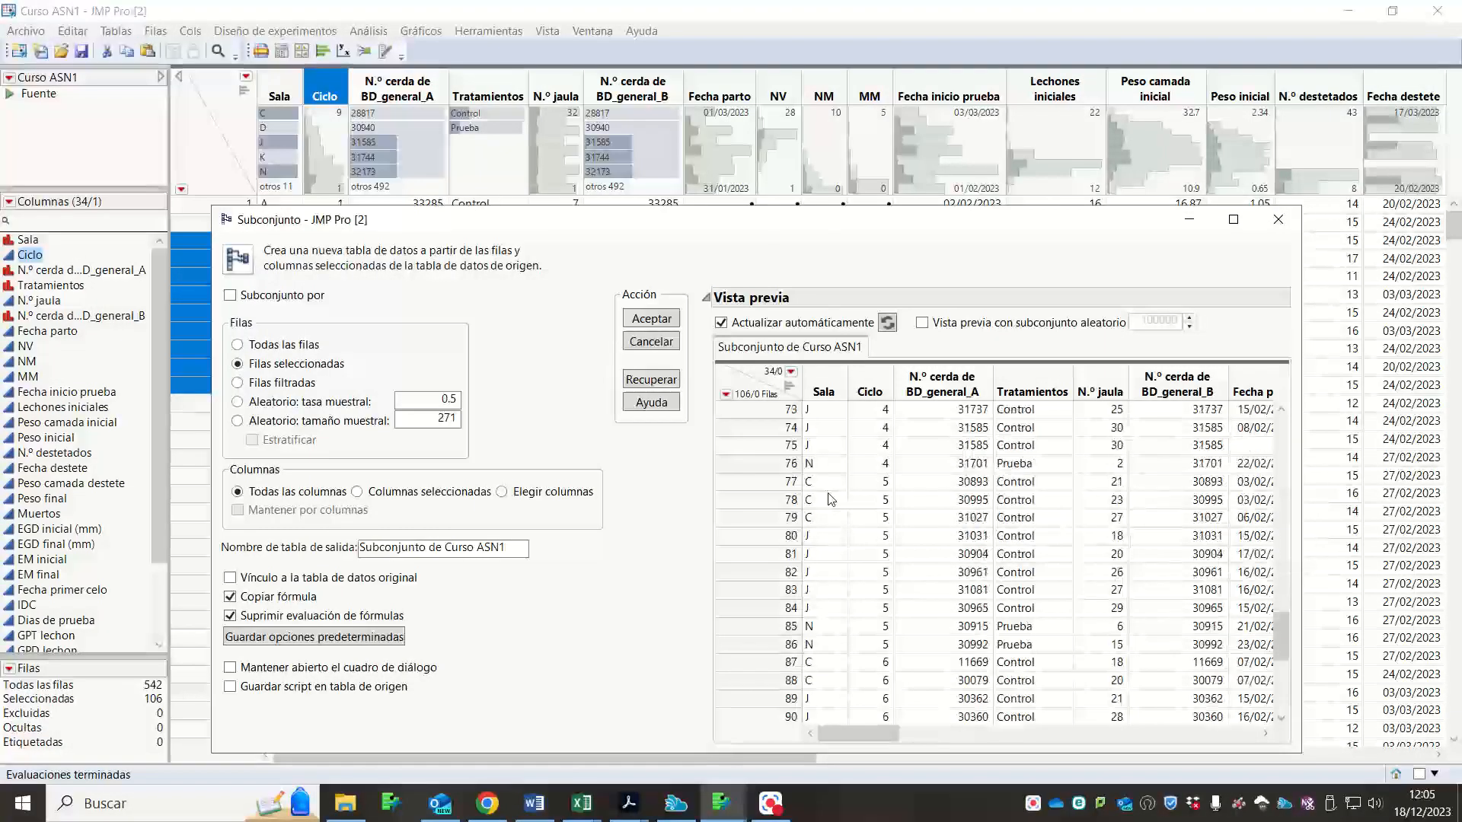
pyautogui.click(1277, 220)
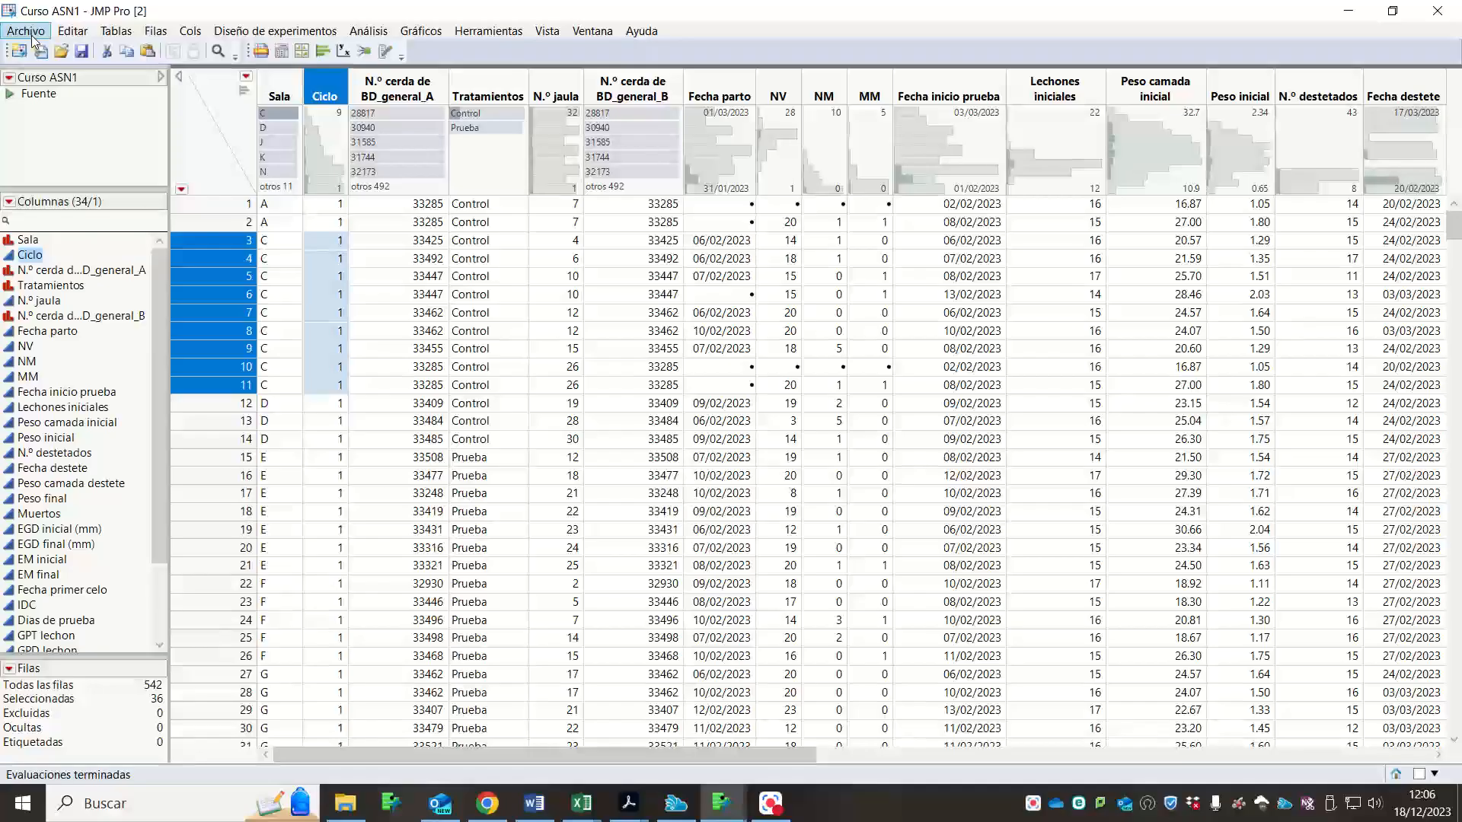
# - Import Hoja1 from para apilar.xlsx with the default import settings and maximize the new table
pyautogui.click(30, 35)
pyautogui.click(55, 81)
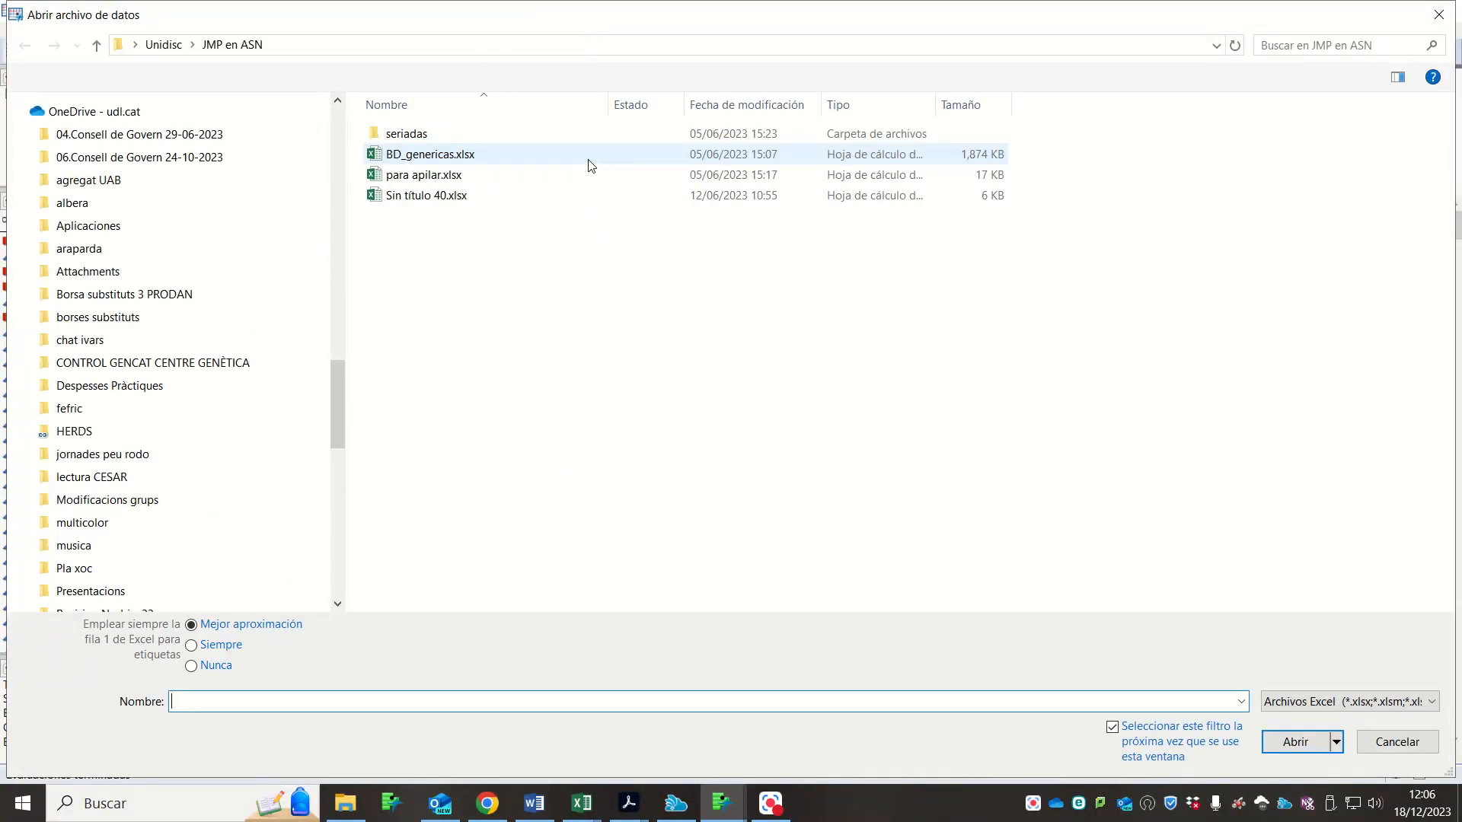
pyautogui.doubleClick(453, 178)
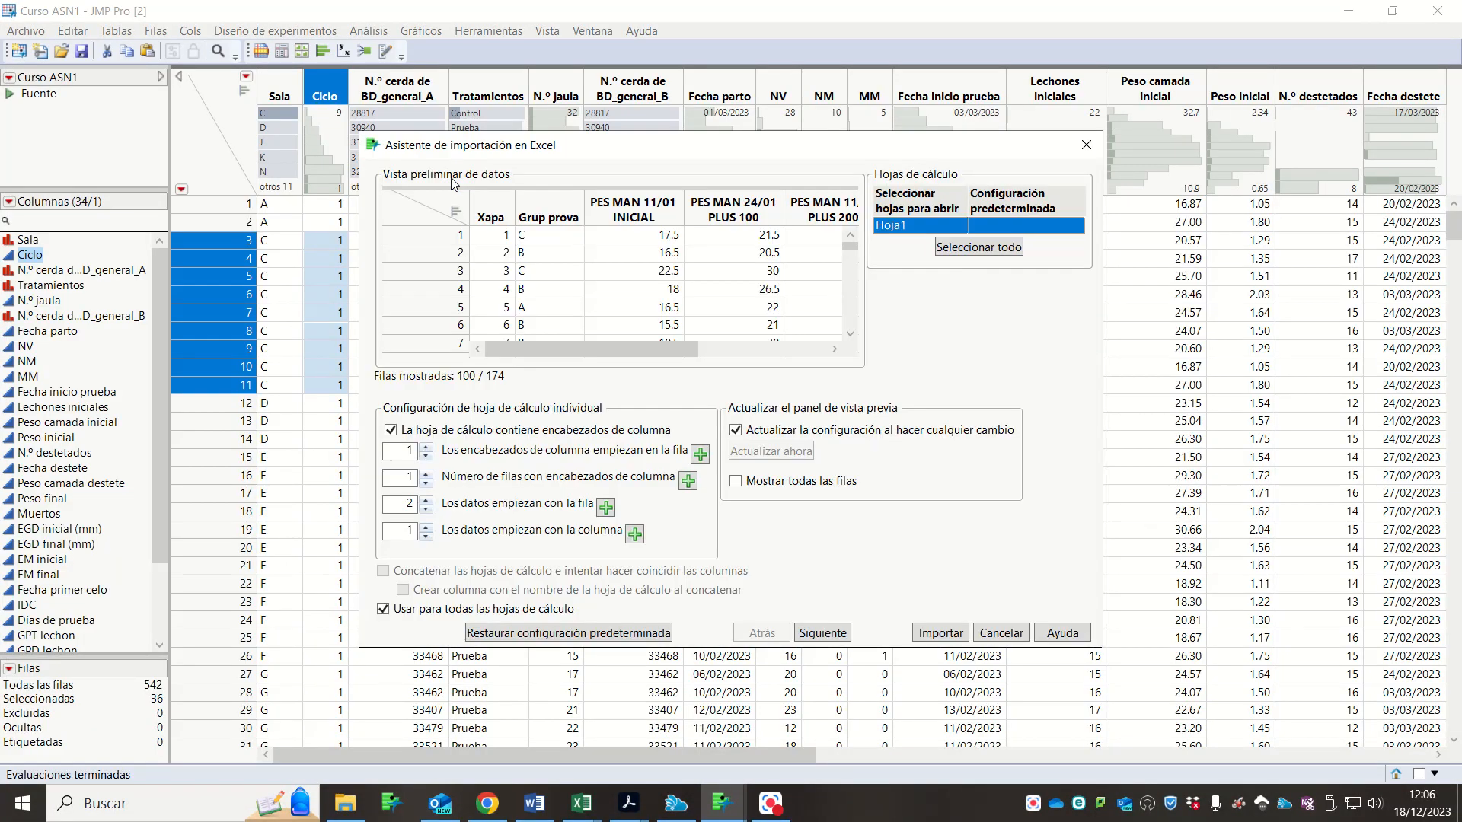
pyautogui.click(945, 633)
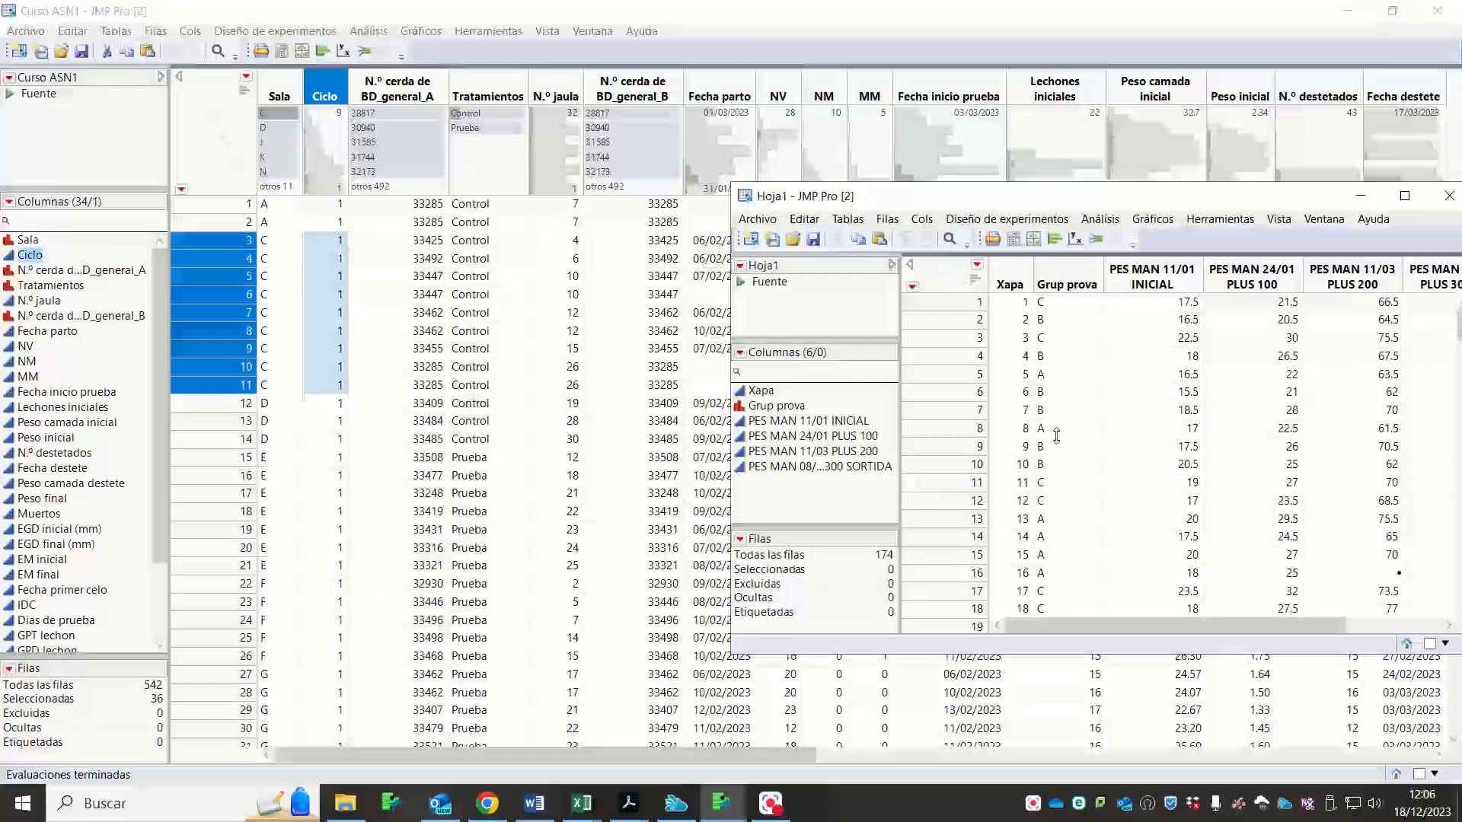
pyautogui.doubleClick(1184, 197)
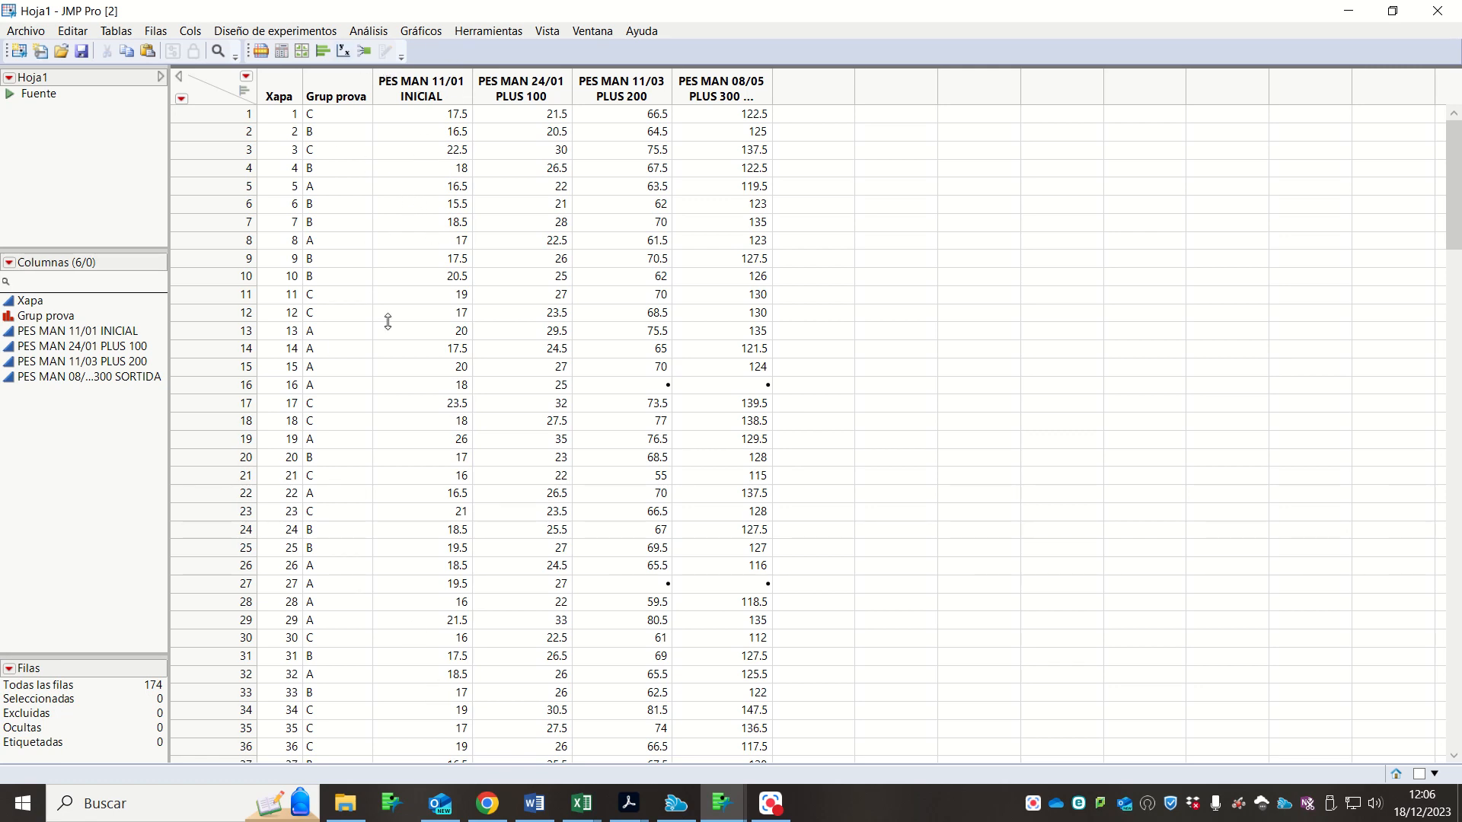
# - Set up a stack of Hoja1's four PES MAN weight columns, from INICIAL through PLUS 300 SORTIDA
pyautogui.click(454, 80)
pyautogui.click(530, 80)
pyautogui.click(642, 80)
pyautogui.click(723, 82)
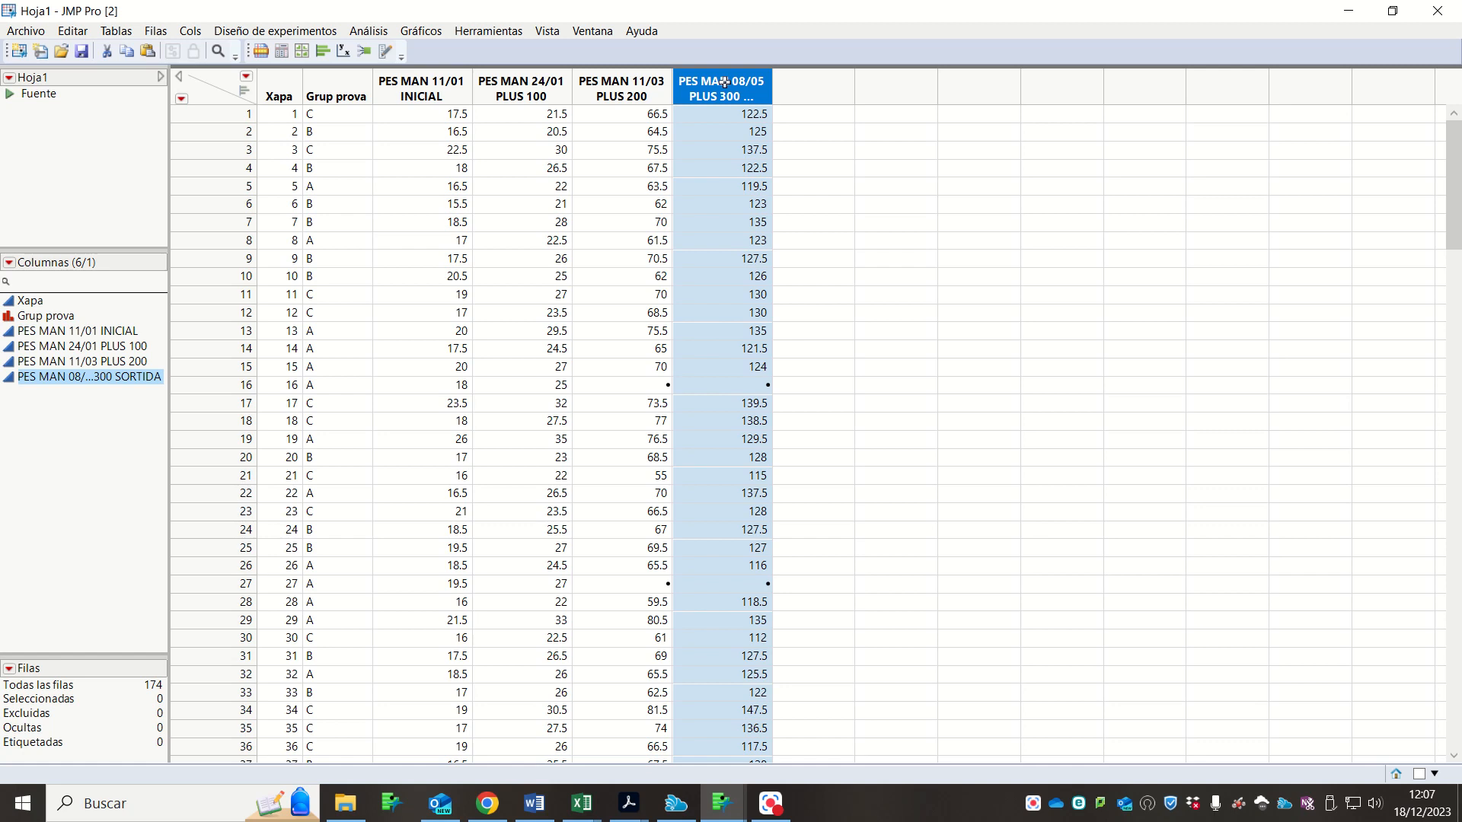
pyautogui.click(125, 29)
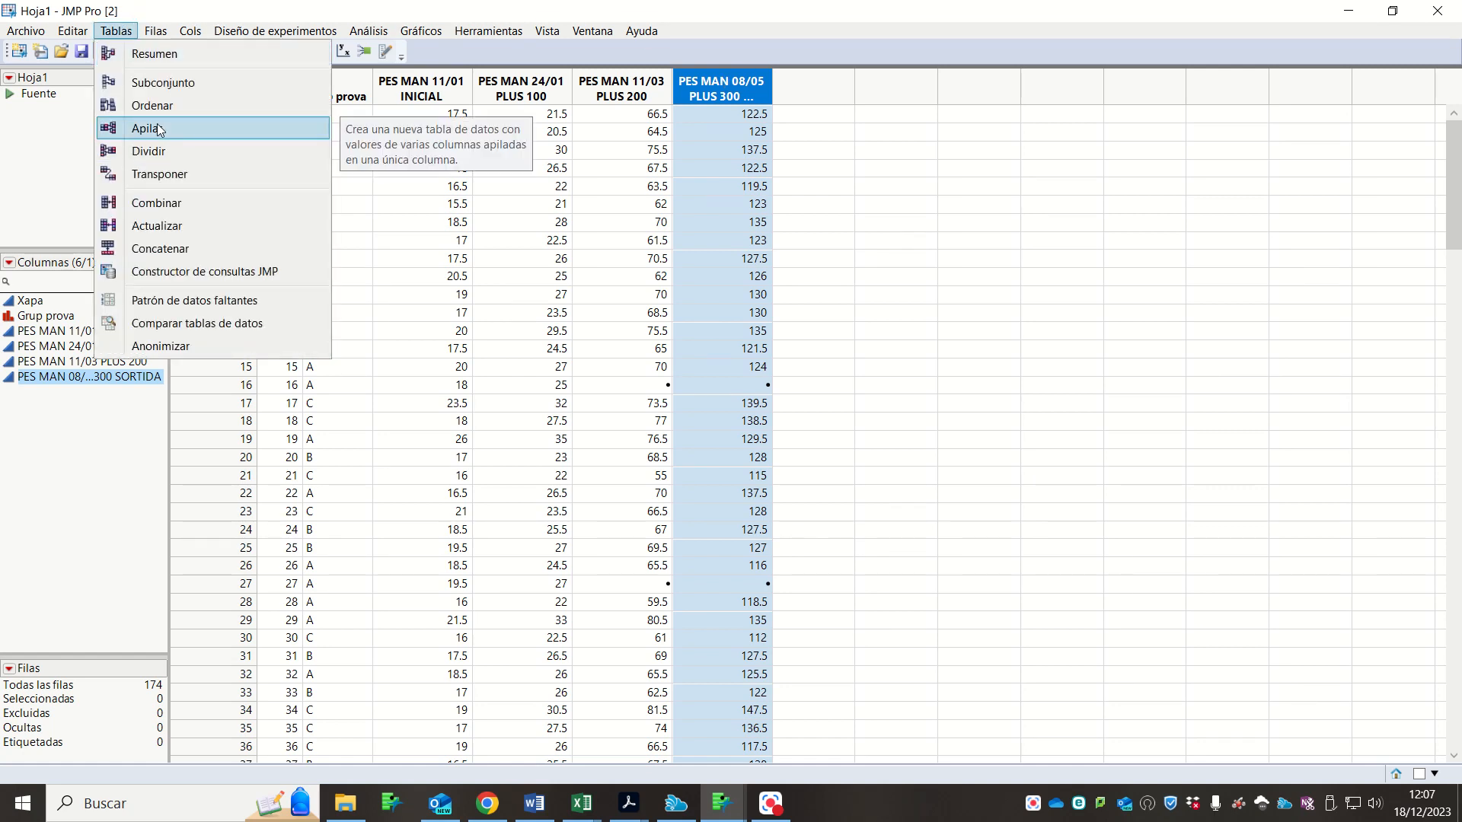
pyautogui.click(144, 128)
pyautogui.keyDown('ctrl'); pyautogui.click(444, 384); pyautogui.keyUp('ctrl')
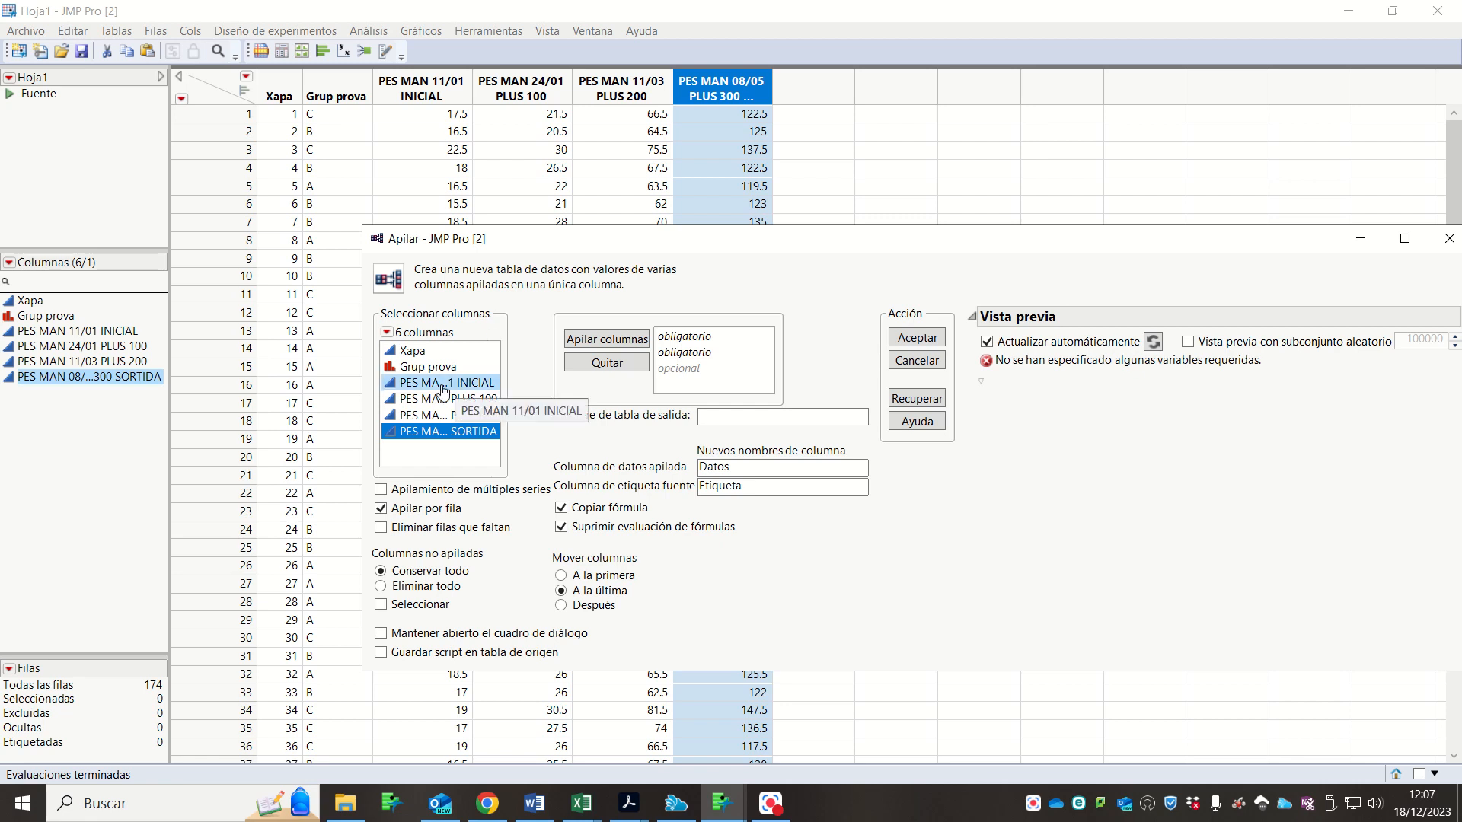
pyautogui.moveTo(444, 383); pyautogui.dragTo(448, 435)
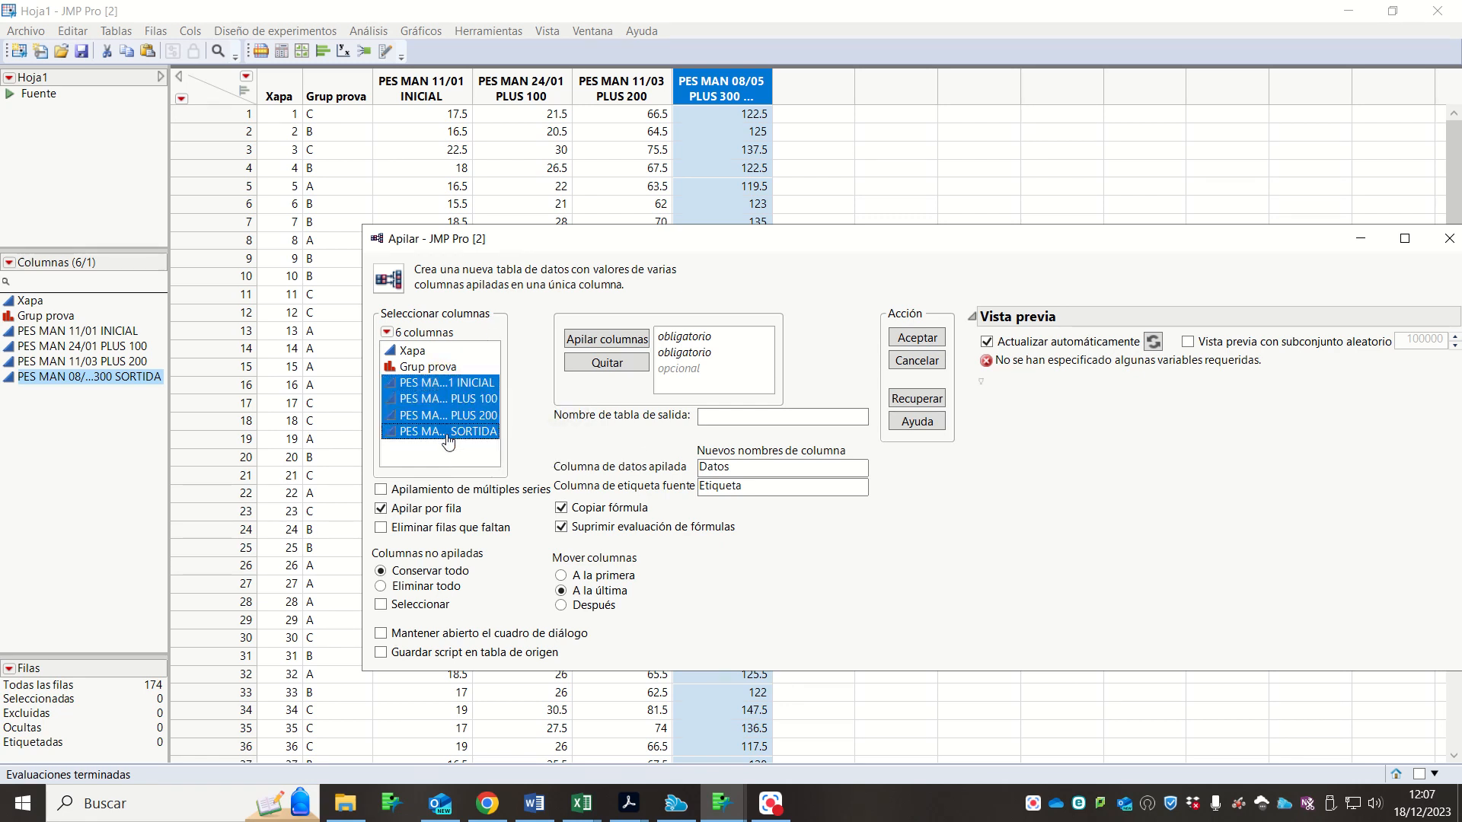
pyautogui.click(609, 344)
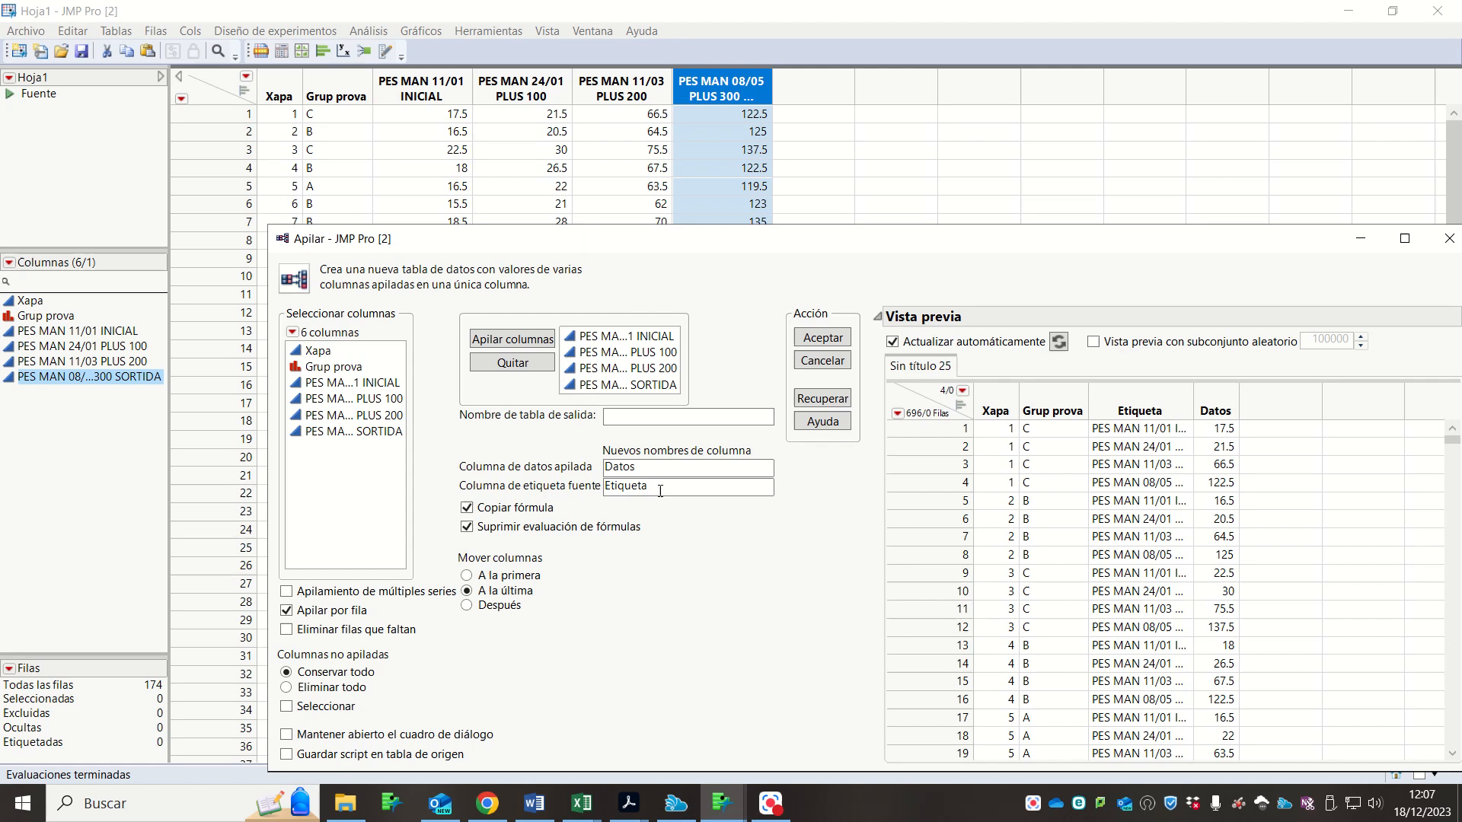
# - Name the source label column dia and the stacked data column PESO, create the stacked table and maximize it
pyautogui.doubleClick(625, 485)
pyautogui.write('dia')
pyautogui.doubleClick(637, 474)
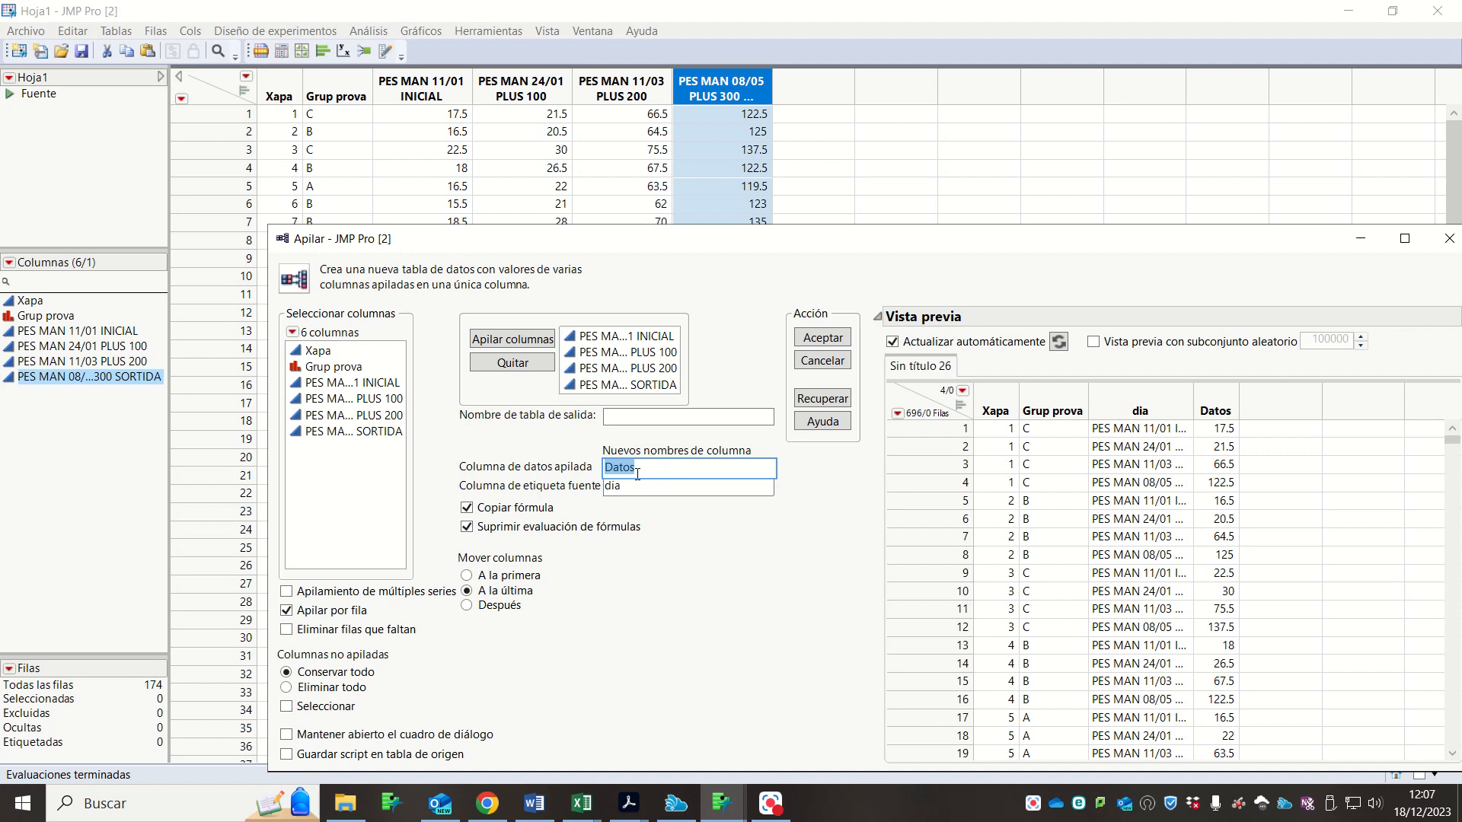
pyautogui.write('pe')
pyautogui.press('BackSpace')
pyautogui.press('BackSpace')
pyautogui.write('PESO')
pyautogui.click(824, 337)
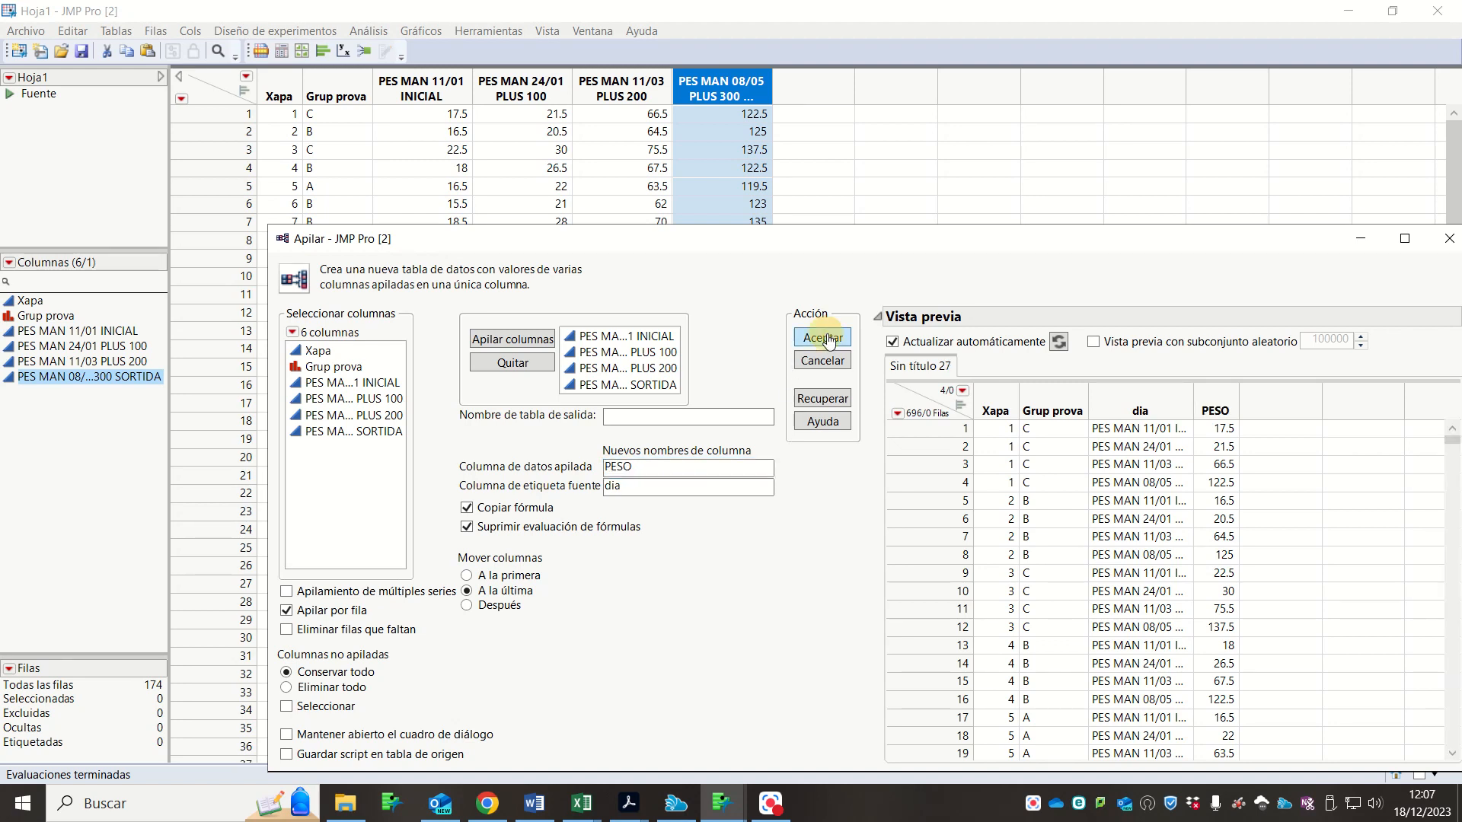
pyautogui.click(825, 210)
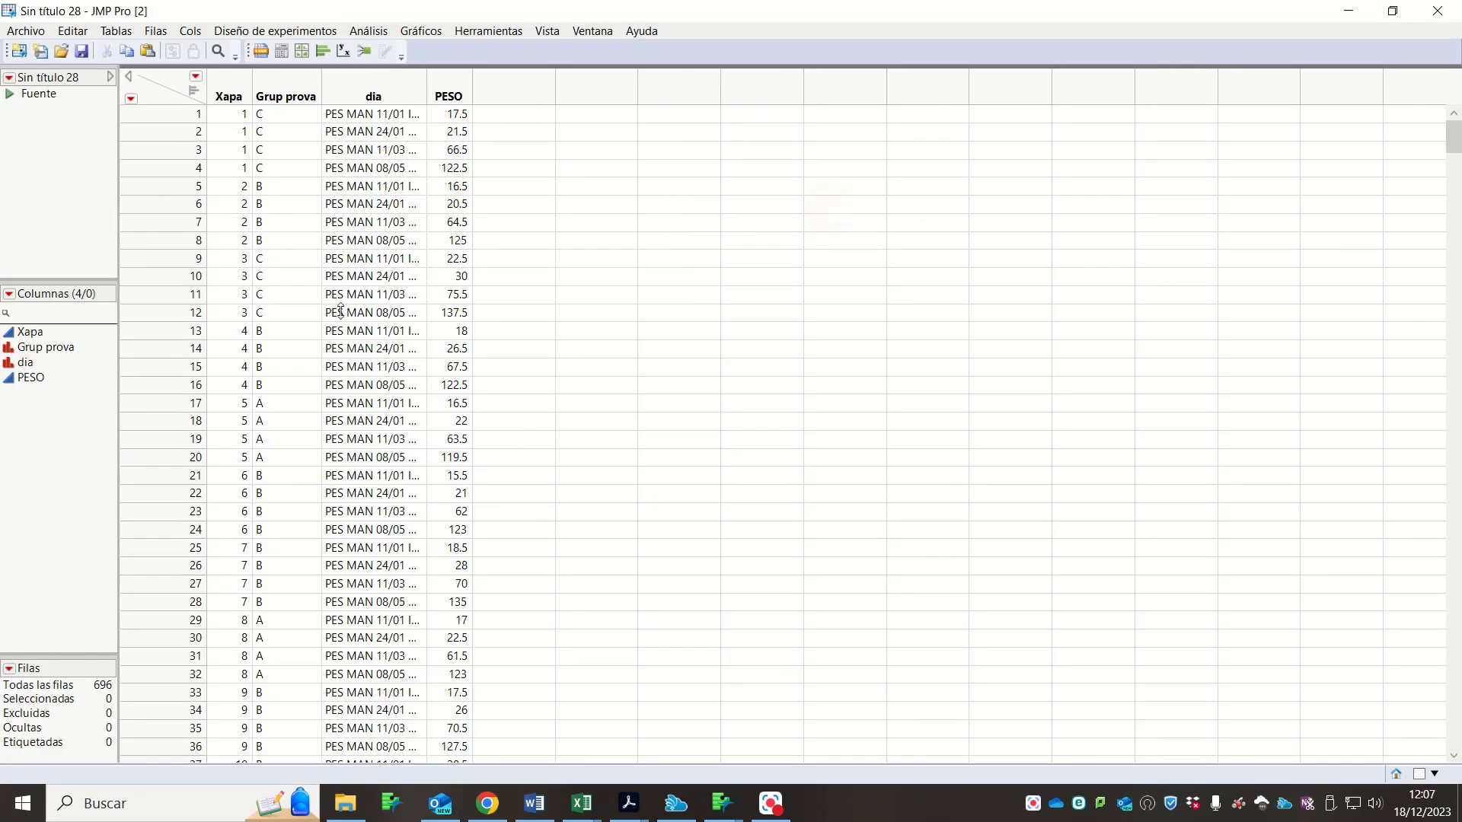
# - Examine how the repeated weights of each Xapa are arranged in the stacked table, including the dia column
pyautogui.scroll(-20, 379, 249)
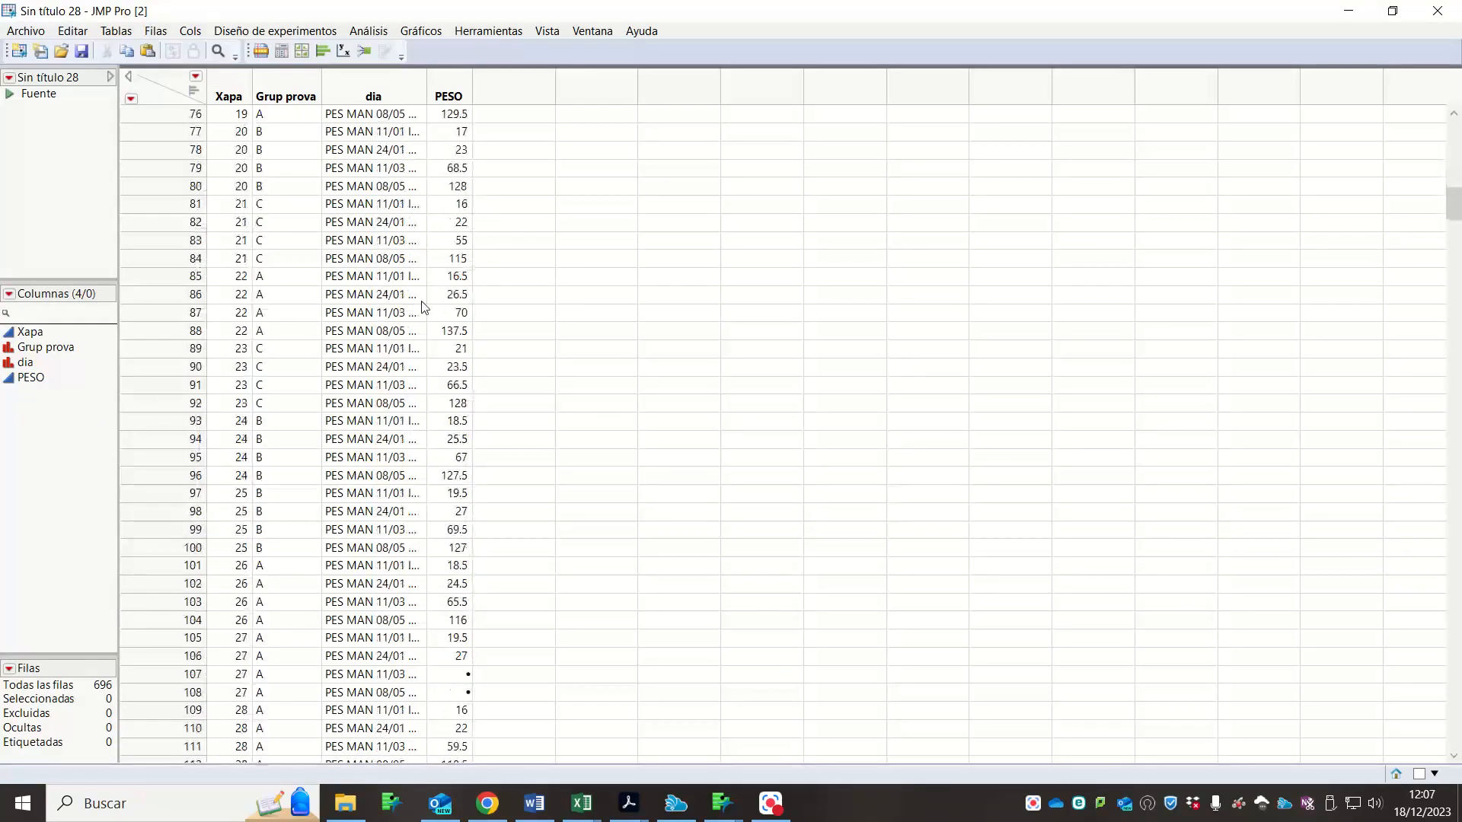
pyautogui.scroll(-20, 425, 306)
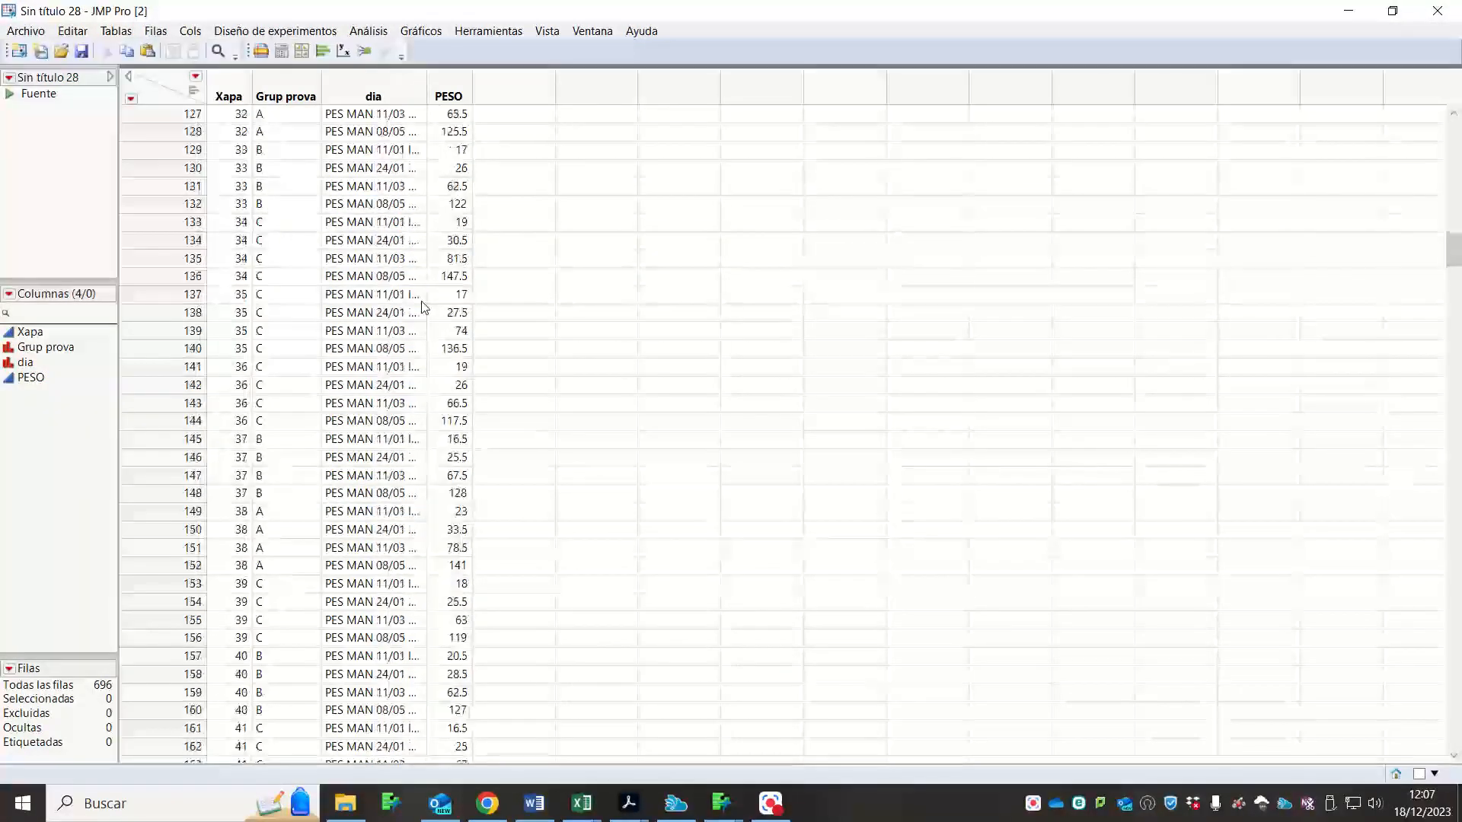
pyautogui.scroll(-14, 425, 306)
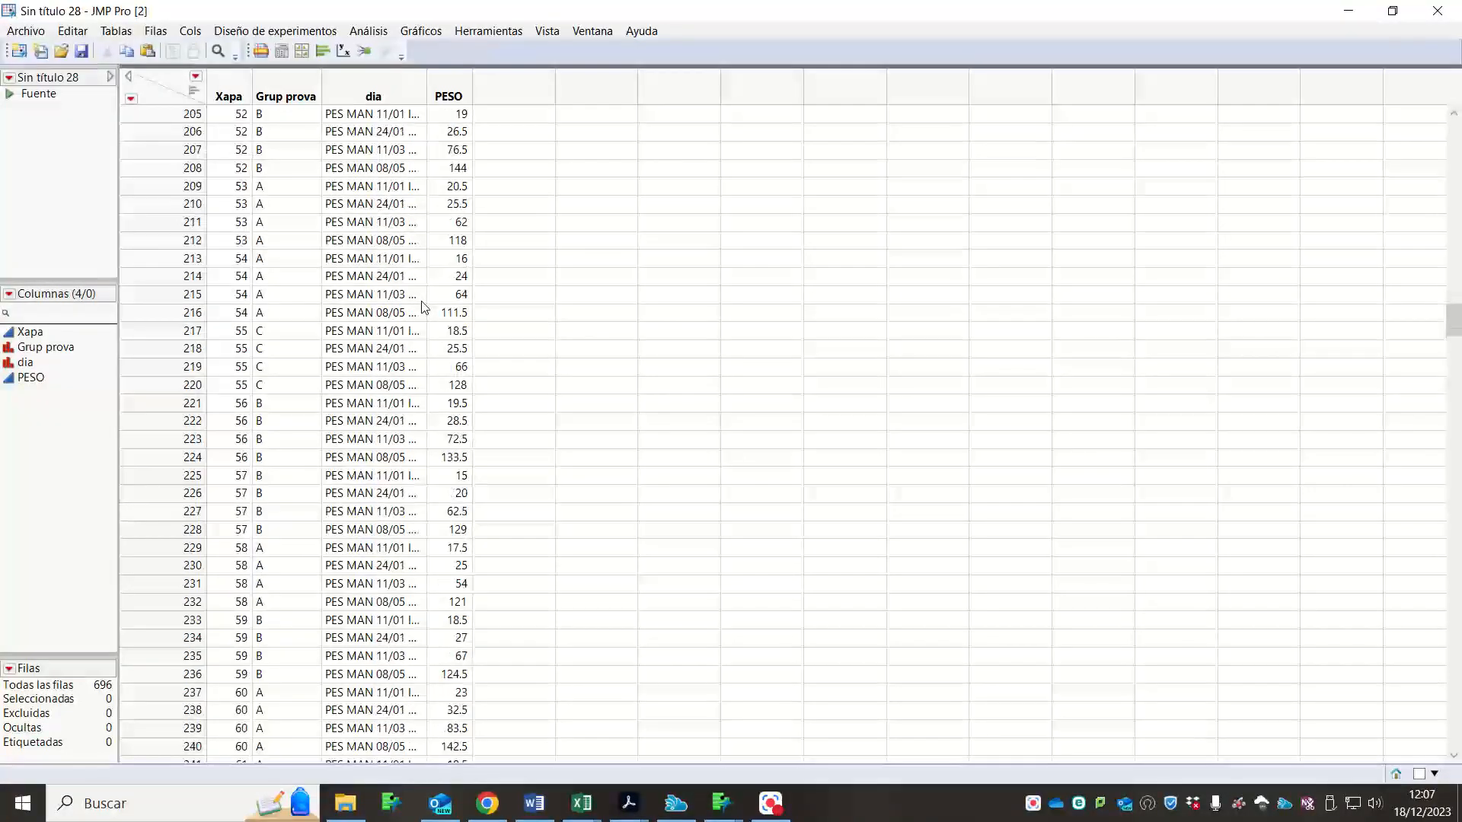
pyautogui.scroll(-8, 425, 307)
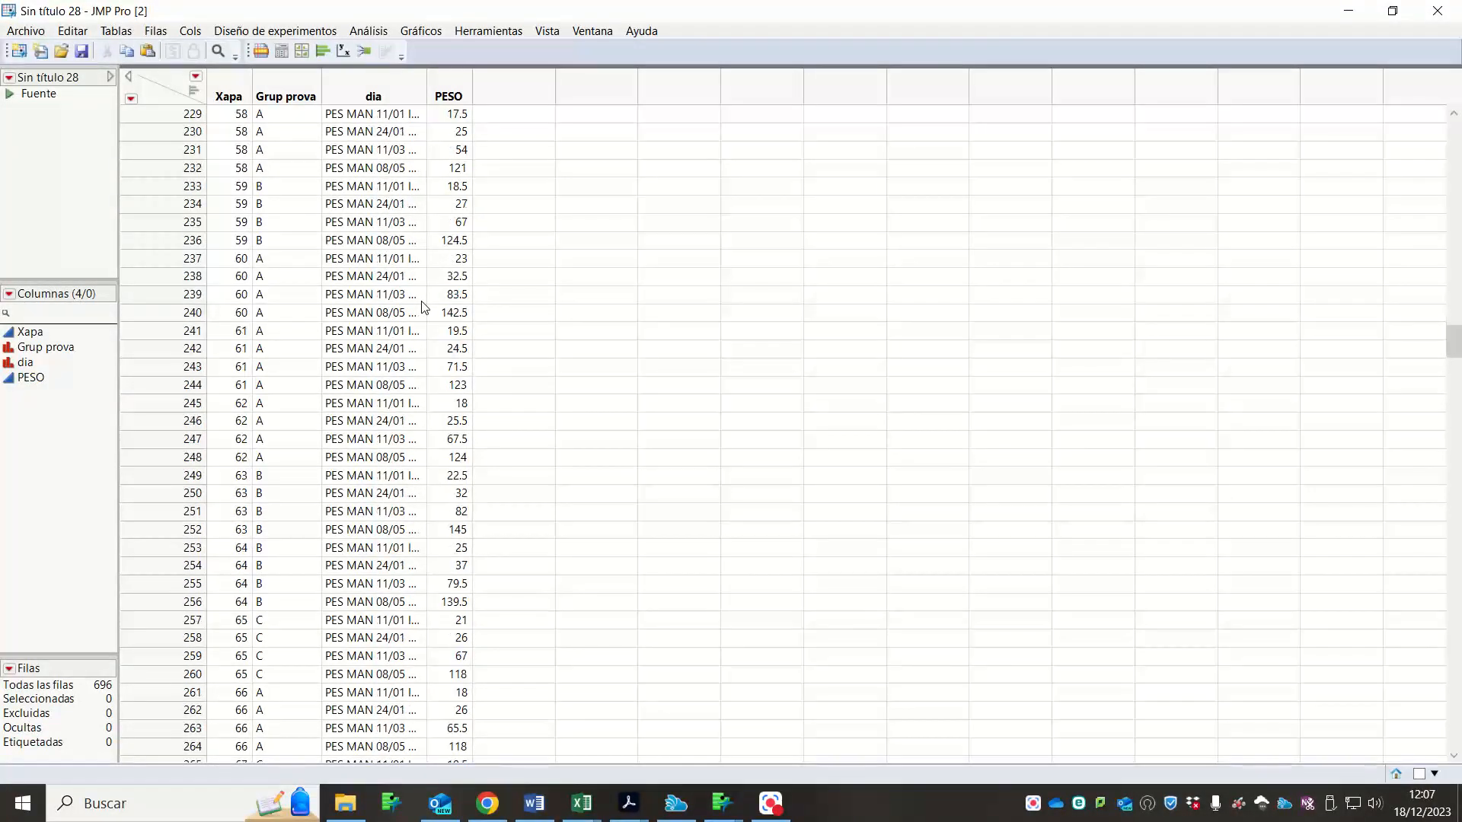
pyautogui.scroll(16, 377, 141)
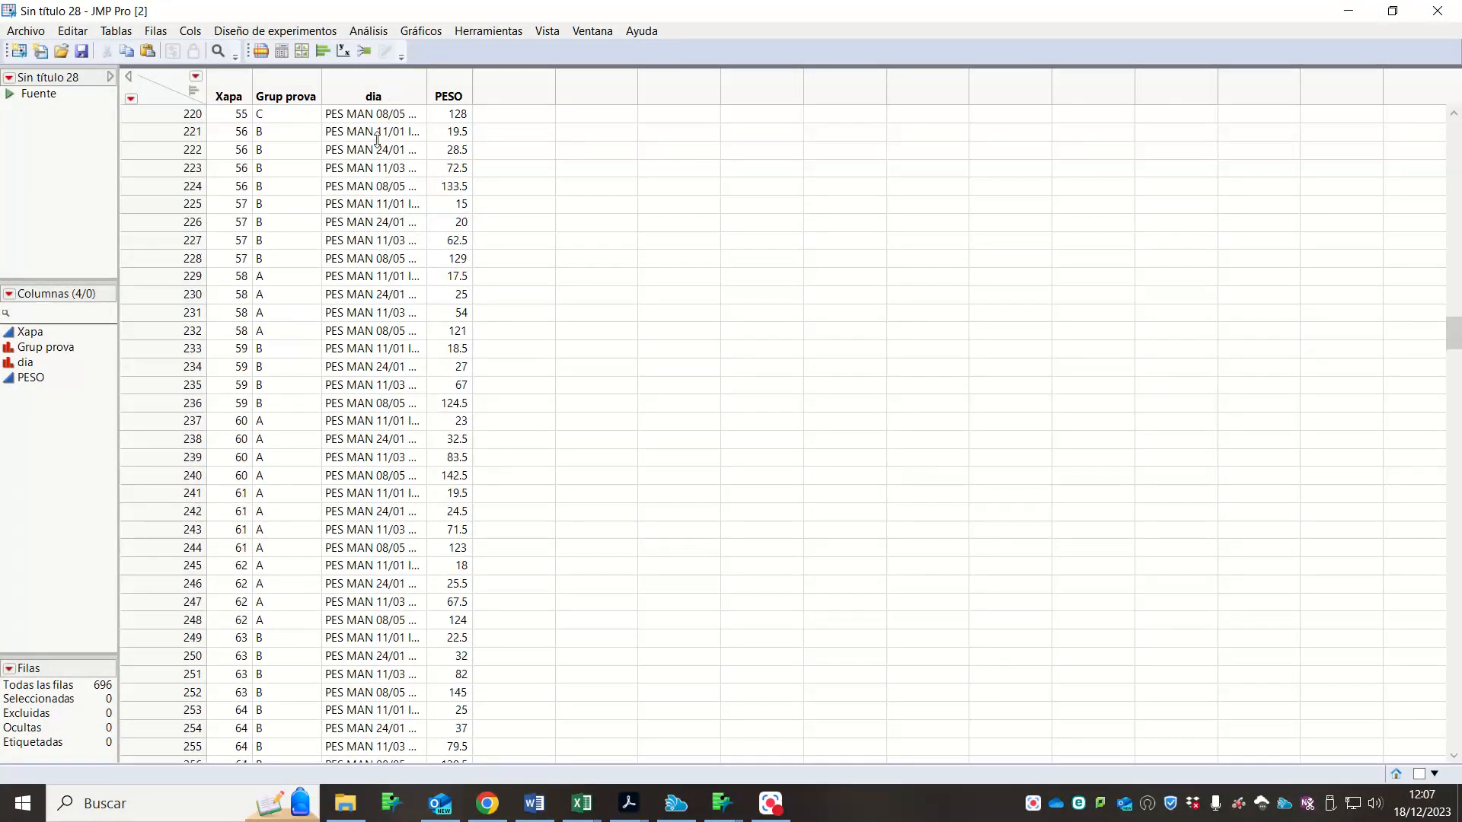
pyautogui.click(378, 97)
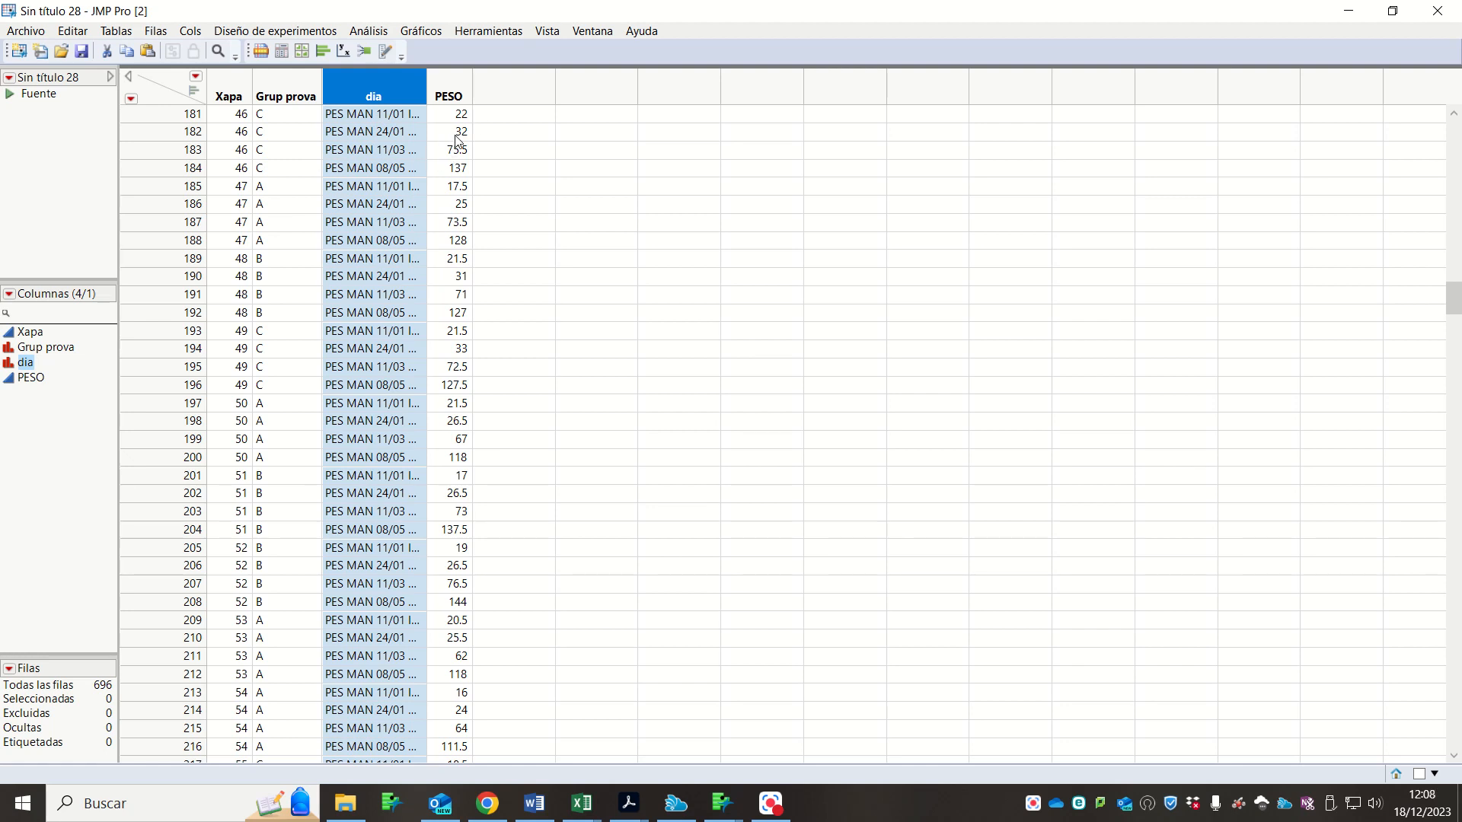
# - Close both the stacked table and Hoja1 without saving them
pyautogui.click(1437, 13)
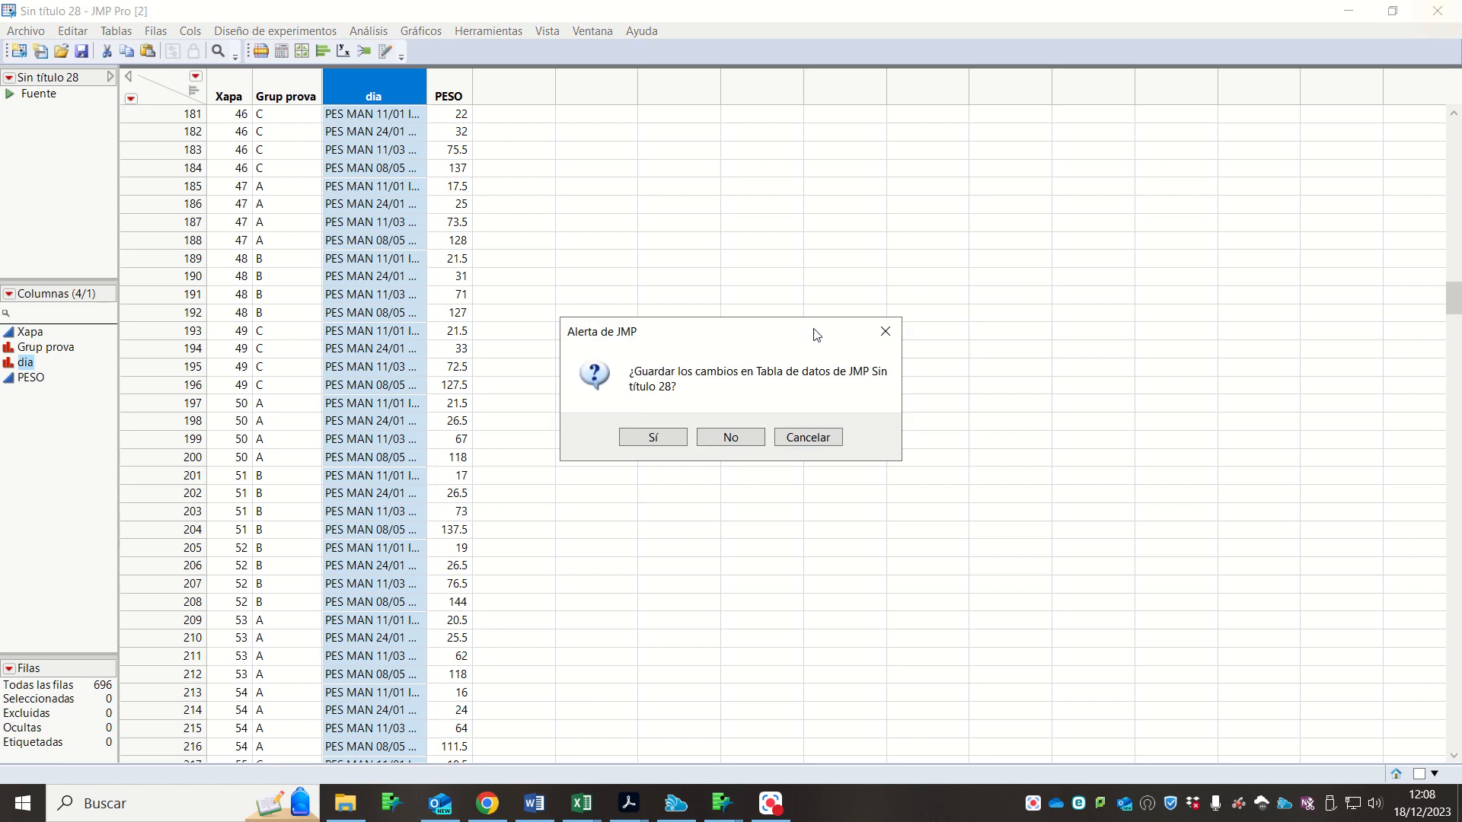
pyautogui.click(717, 433)
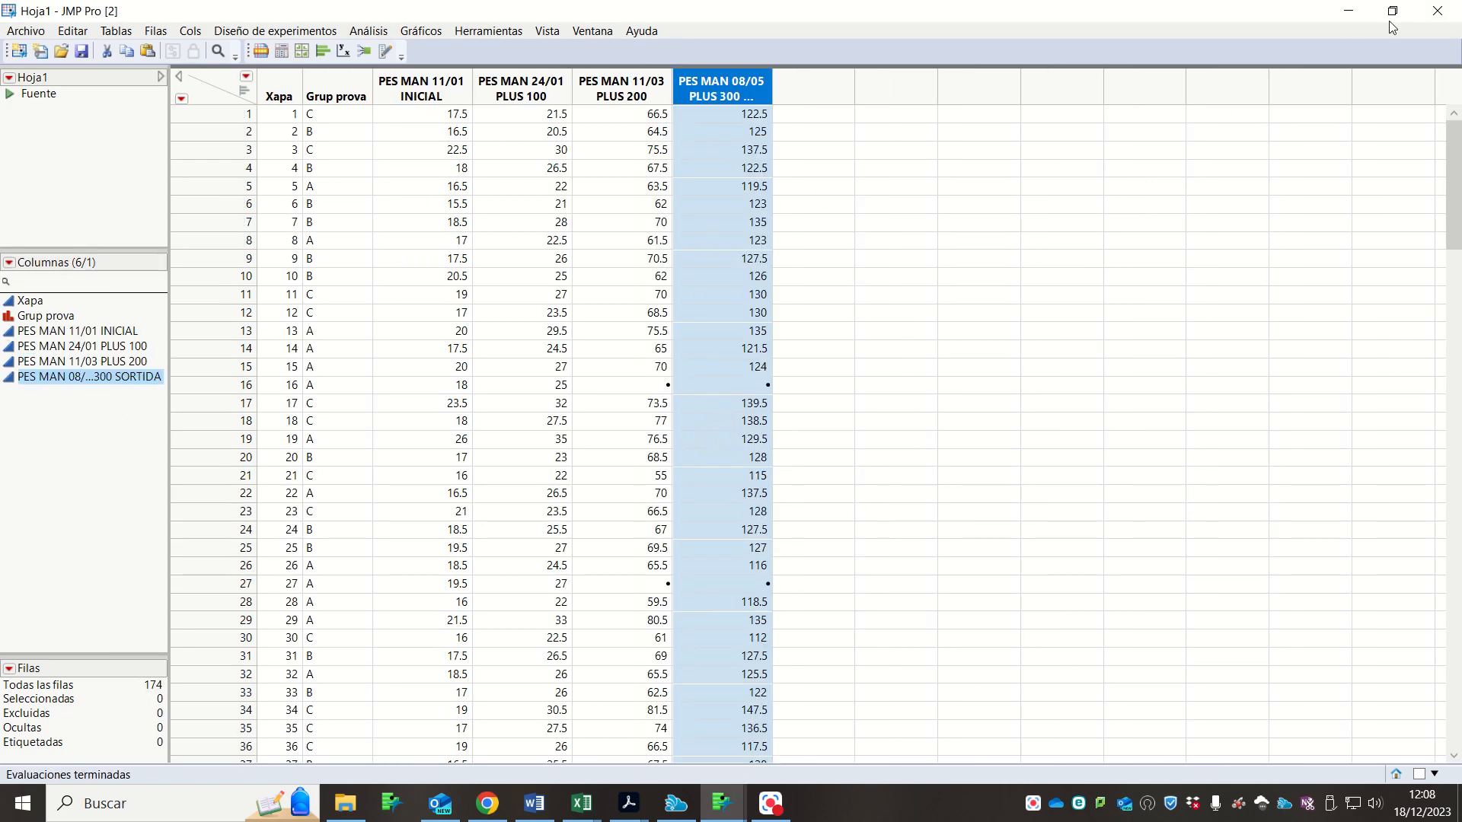
pyautogui.click(1448, 7)
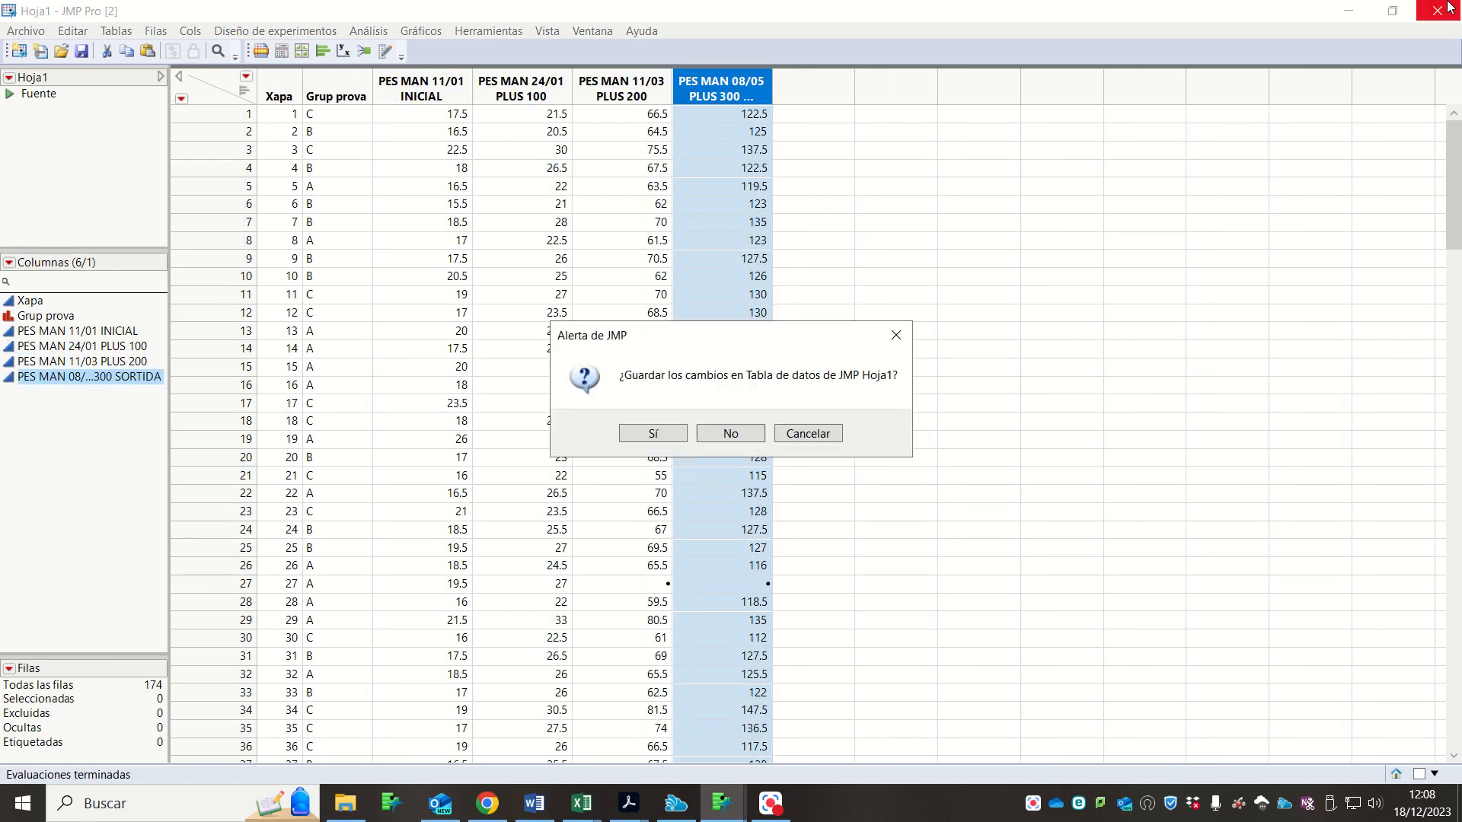
pyautogui.click(740, 442)
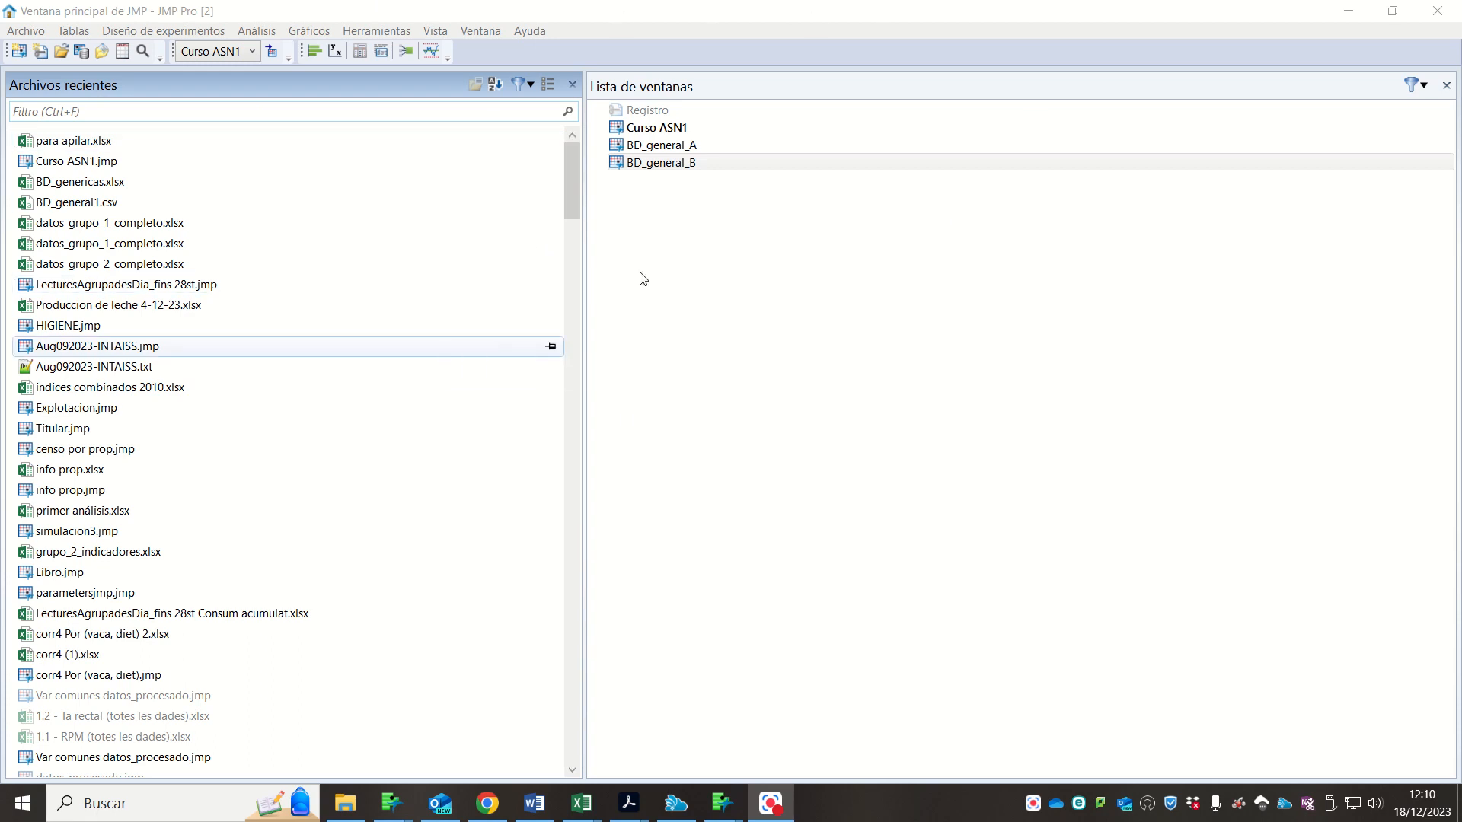
# - Reimport Hoja1 from the recent file para apilar.xlsx with the default settings and maximize its table
pyautogui.click(179, 146)
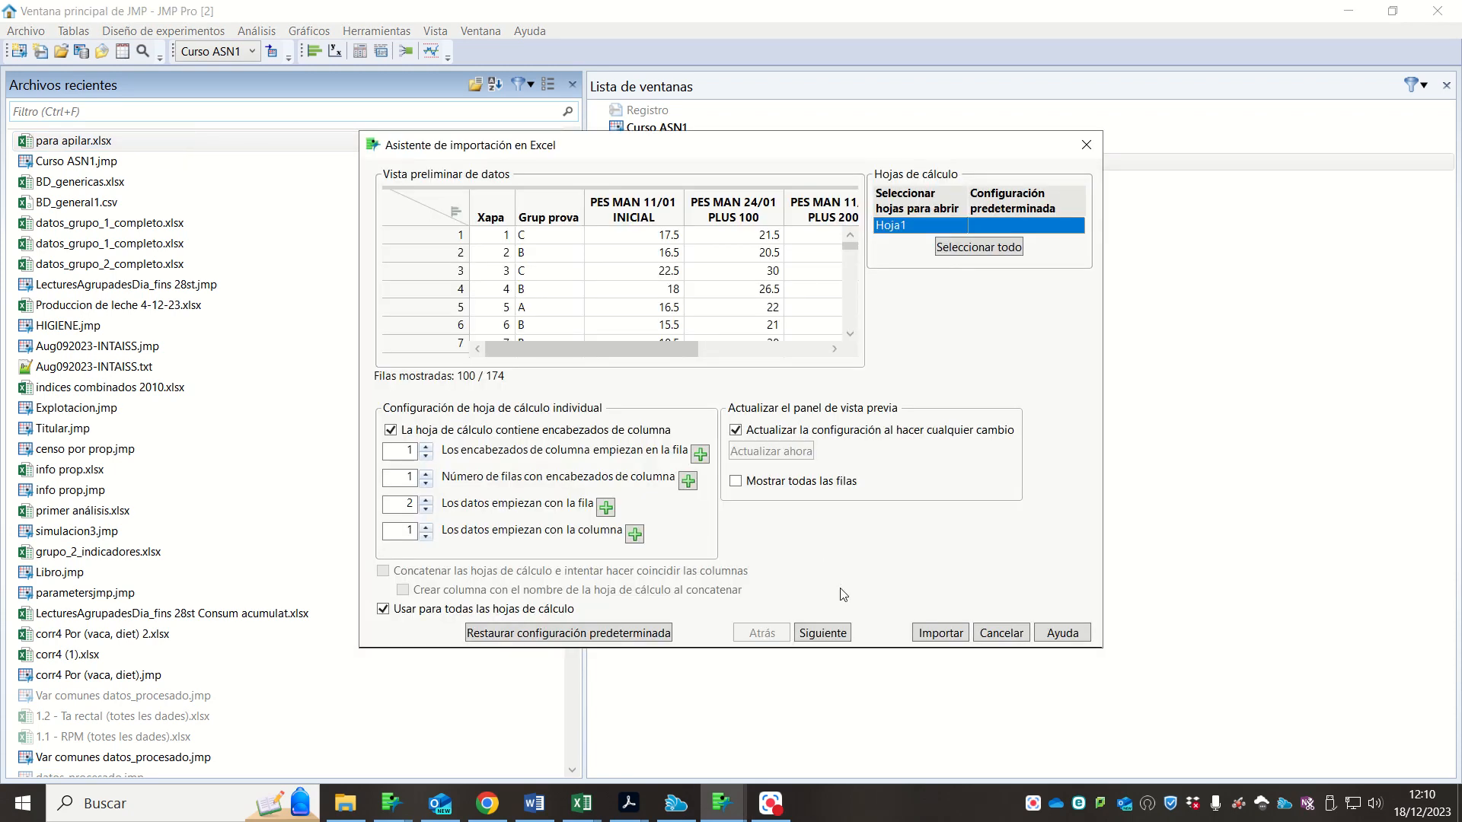
pyautogui.click(924, 635)
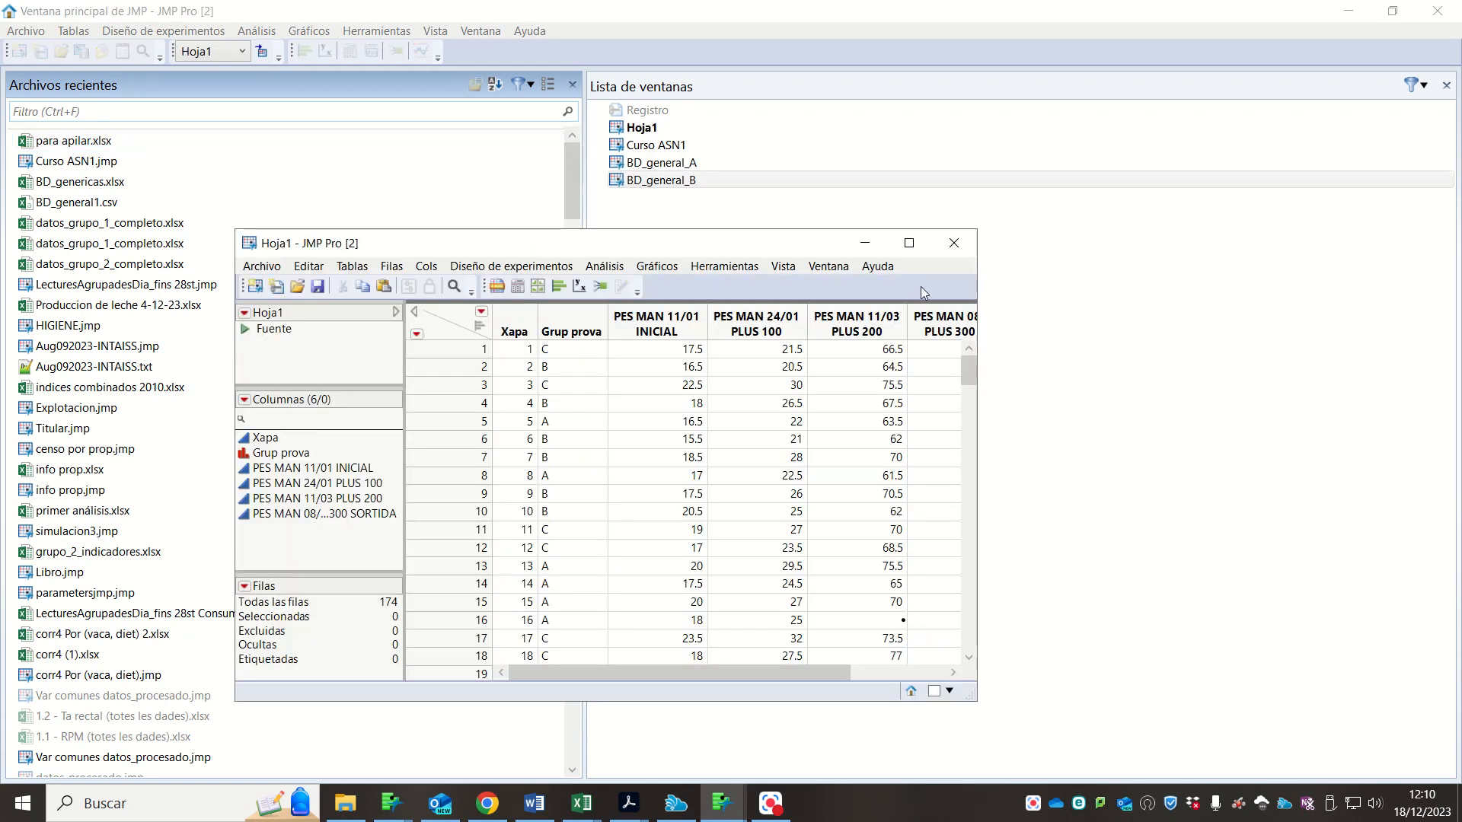
pyautogui.click(908, 243)
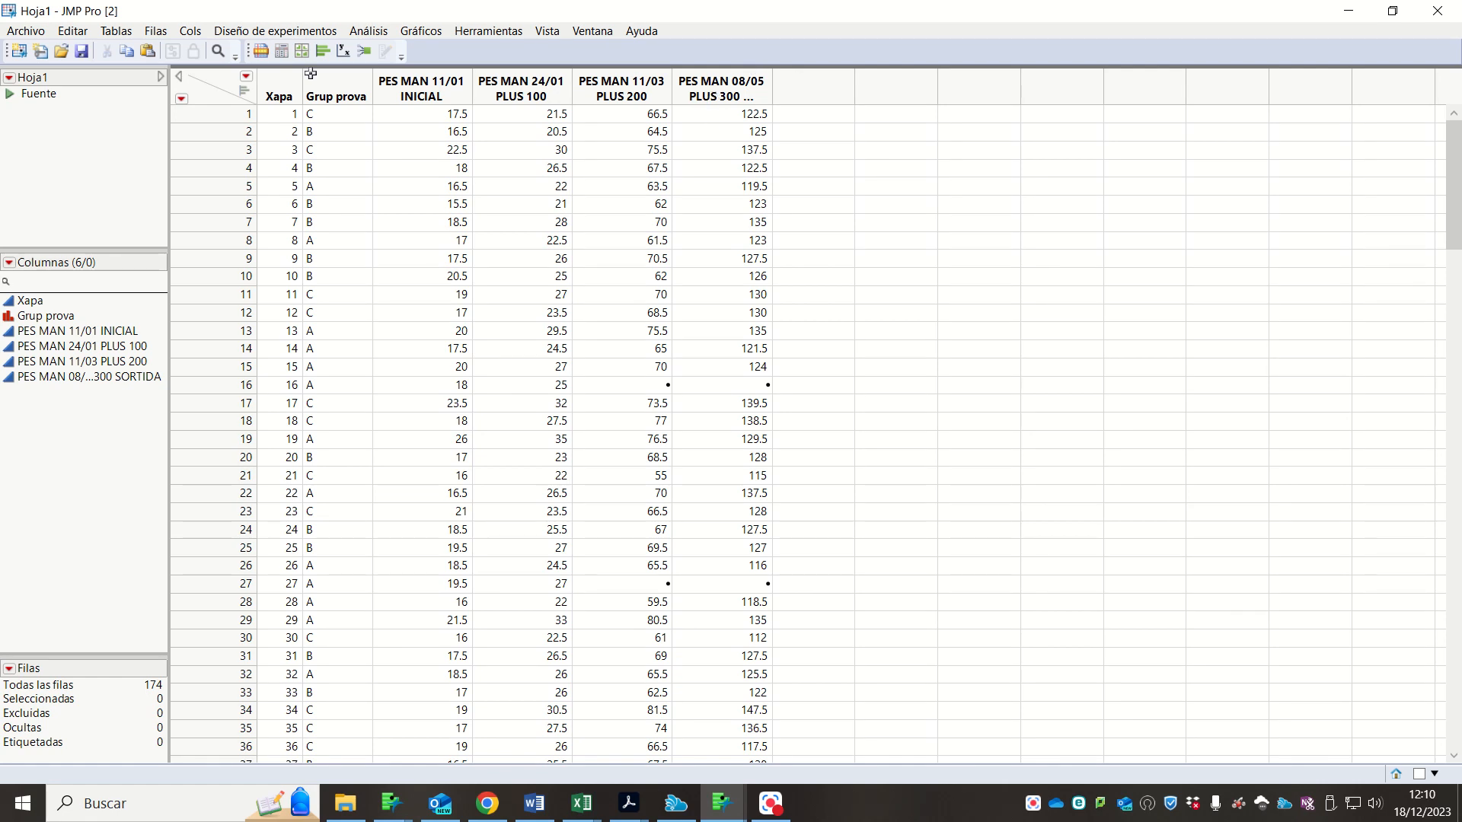
# - Stack the four PES MAN columns into PESO and dia by recalling the previous Stack settings, and maximize the new table
pyautogui.click(99, 32)
pyautogui.press('Escape')
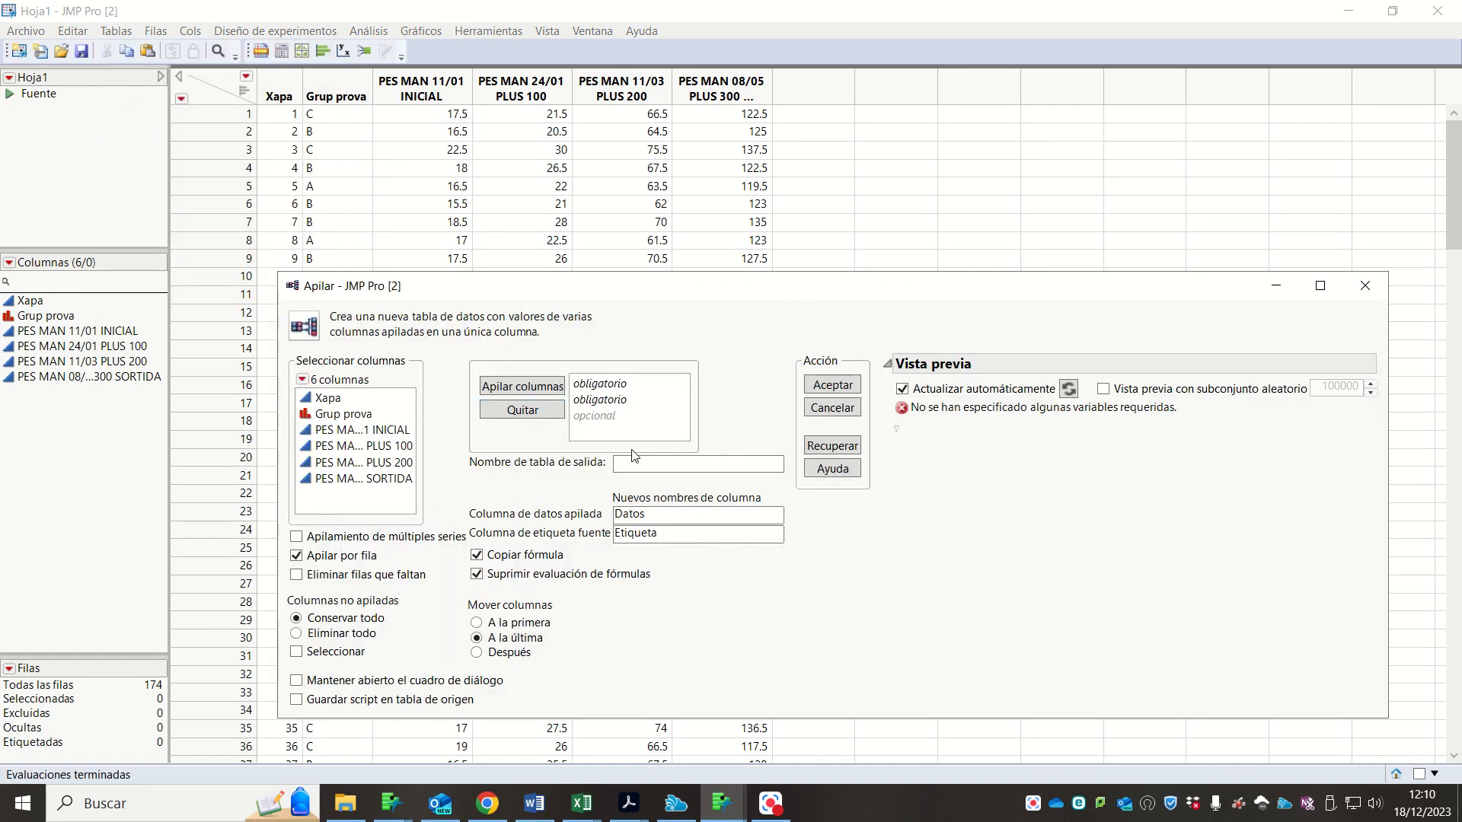
pyautogui.click(844, 449)
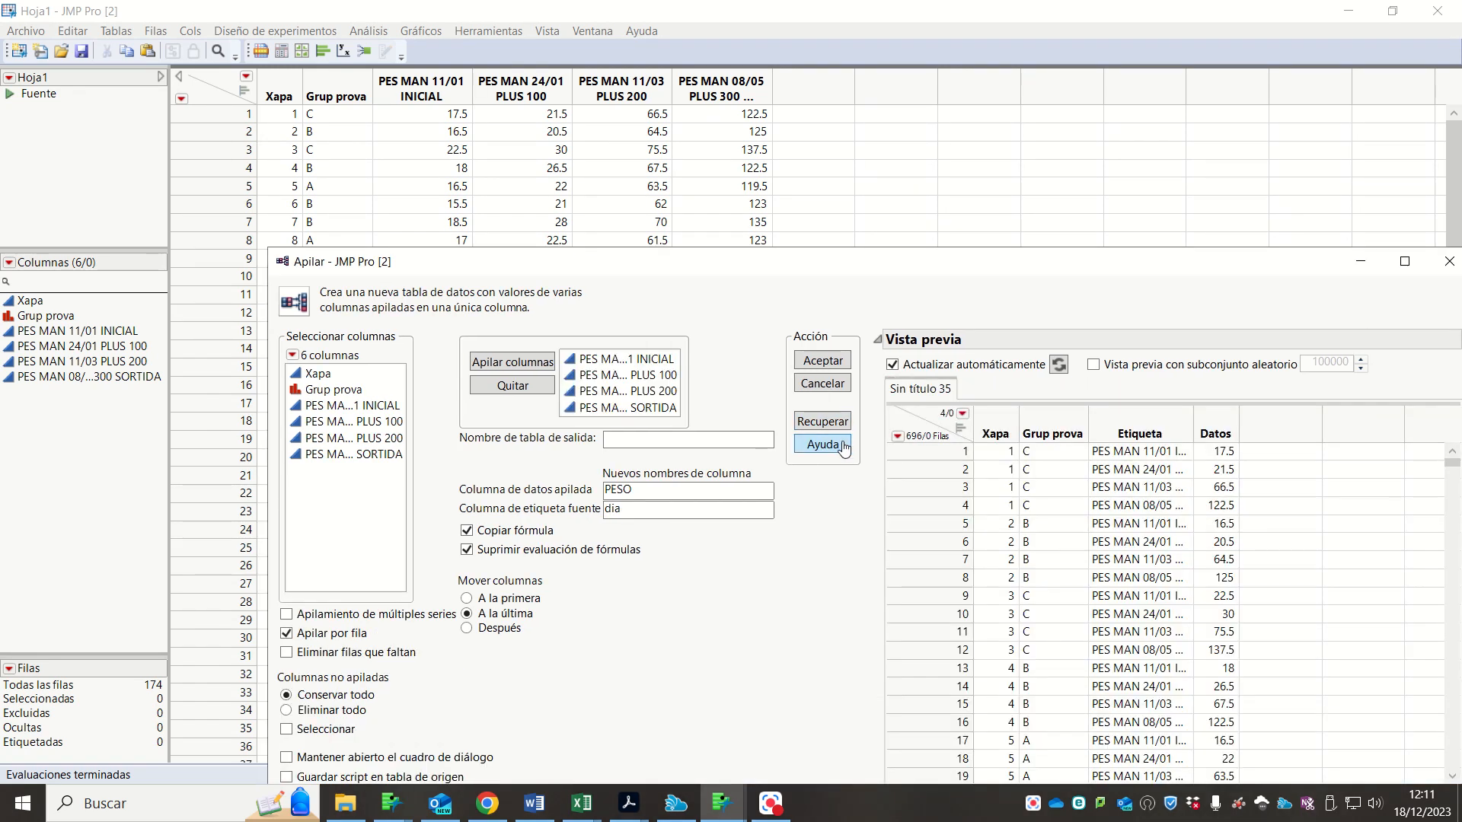
pyautogui.click(624, 390)
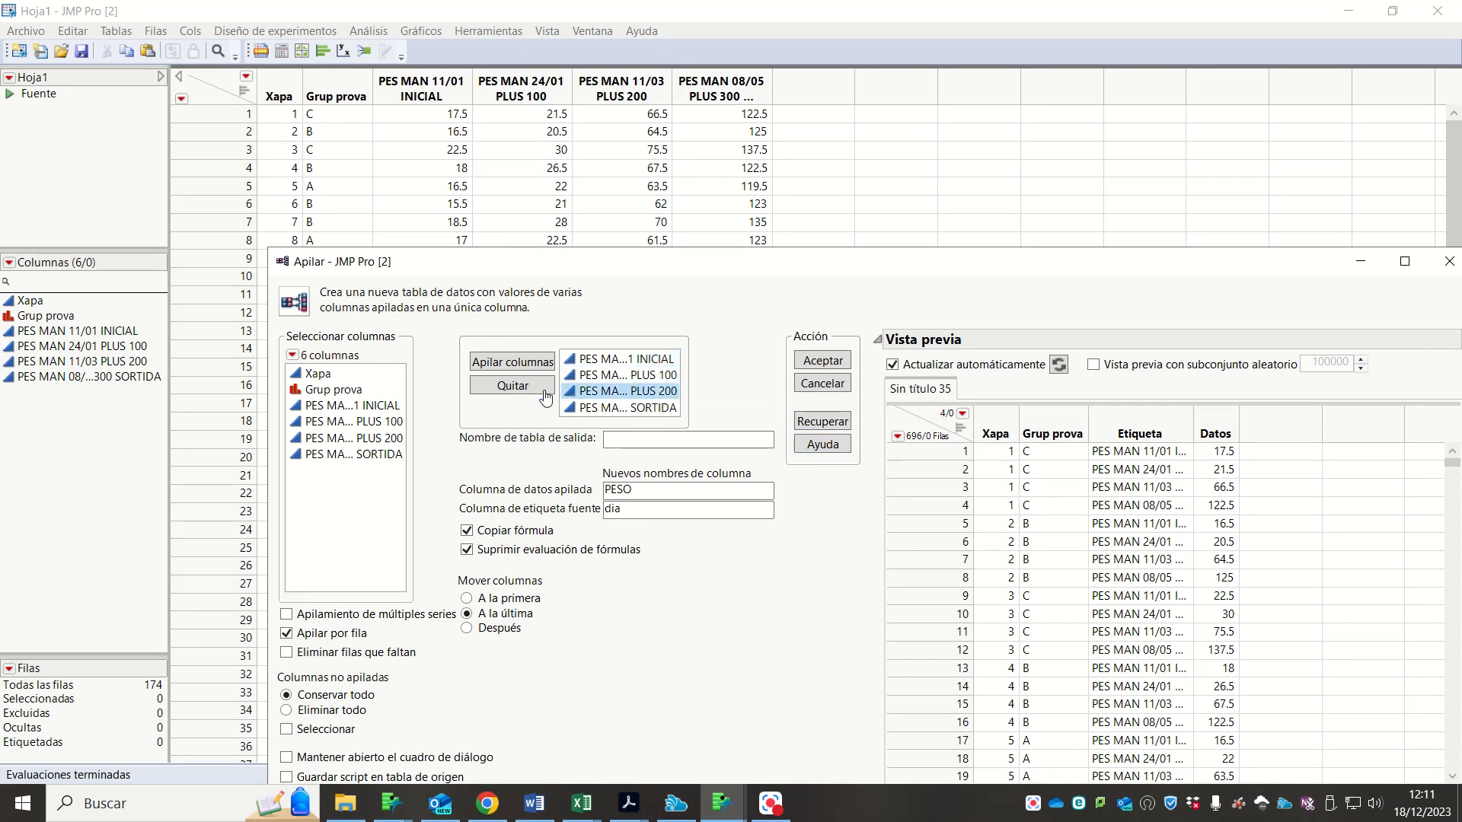
pyautogui.click(632, 407)
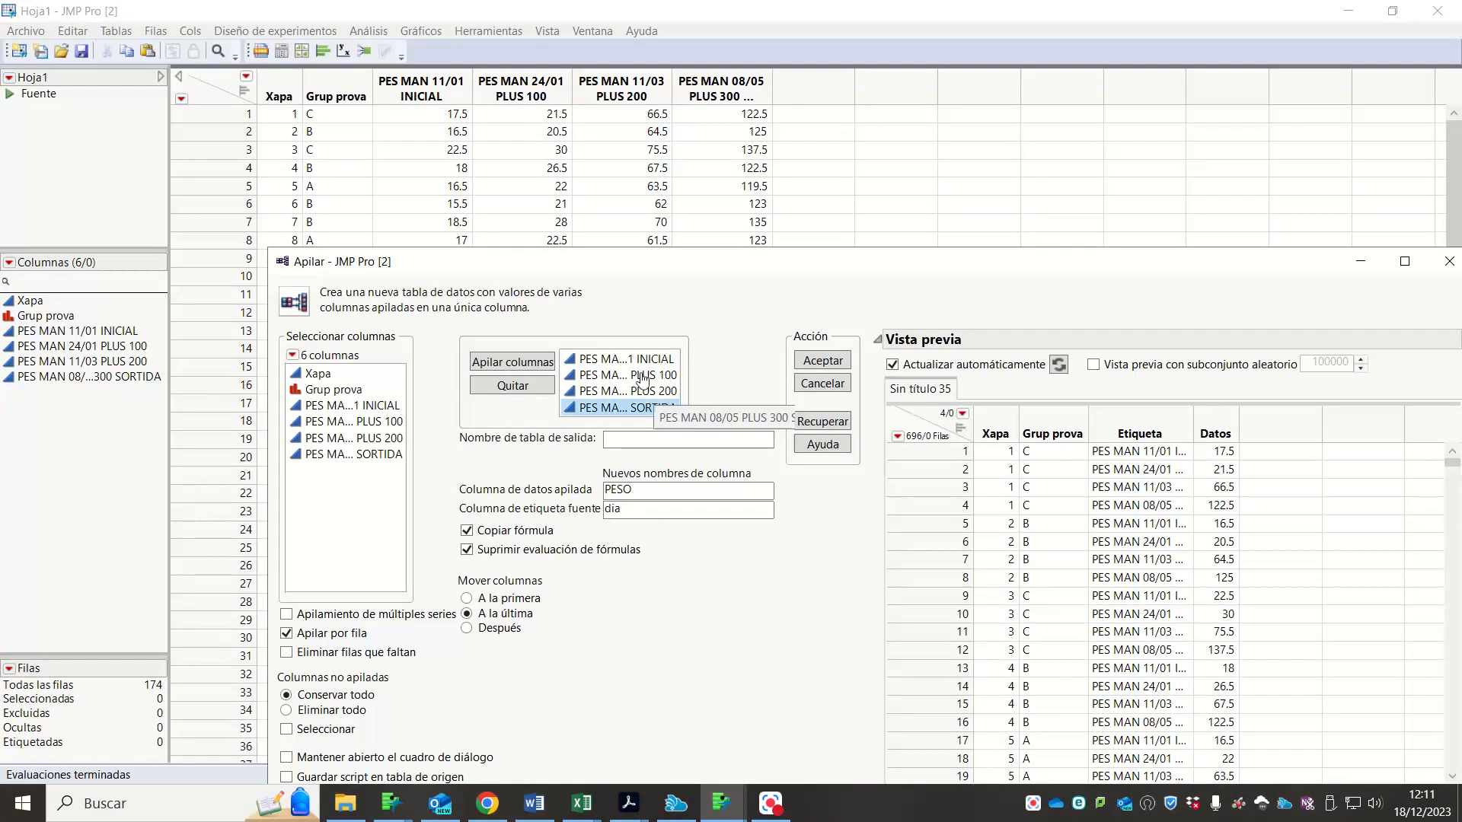
pyautogui.click(660, 439)
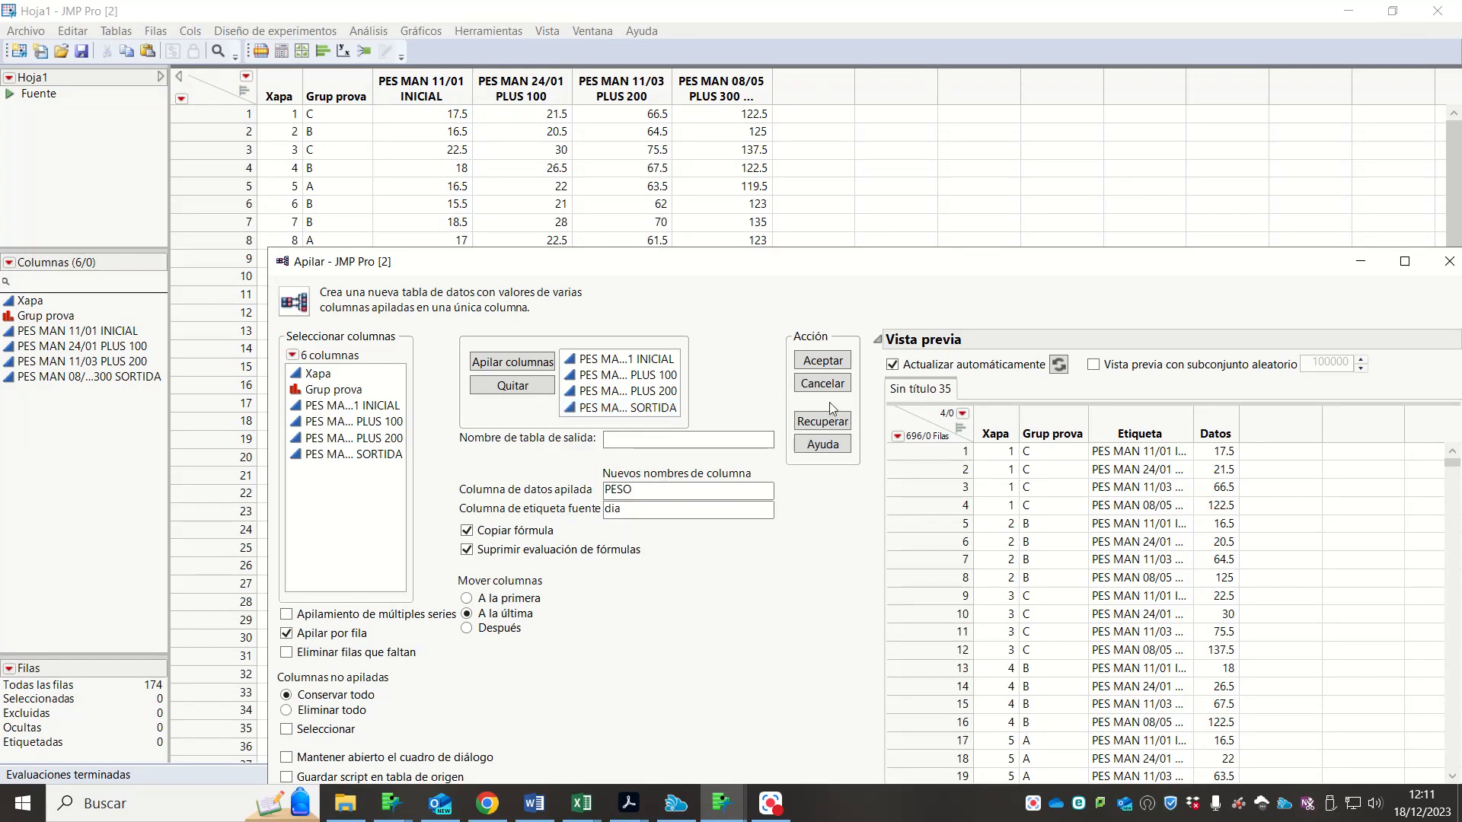
pyautogui.click(828, 362)
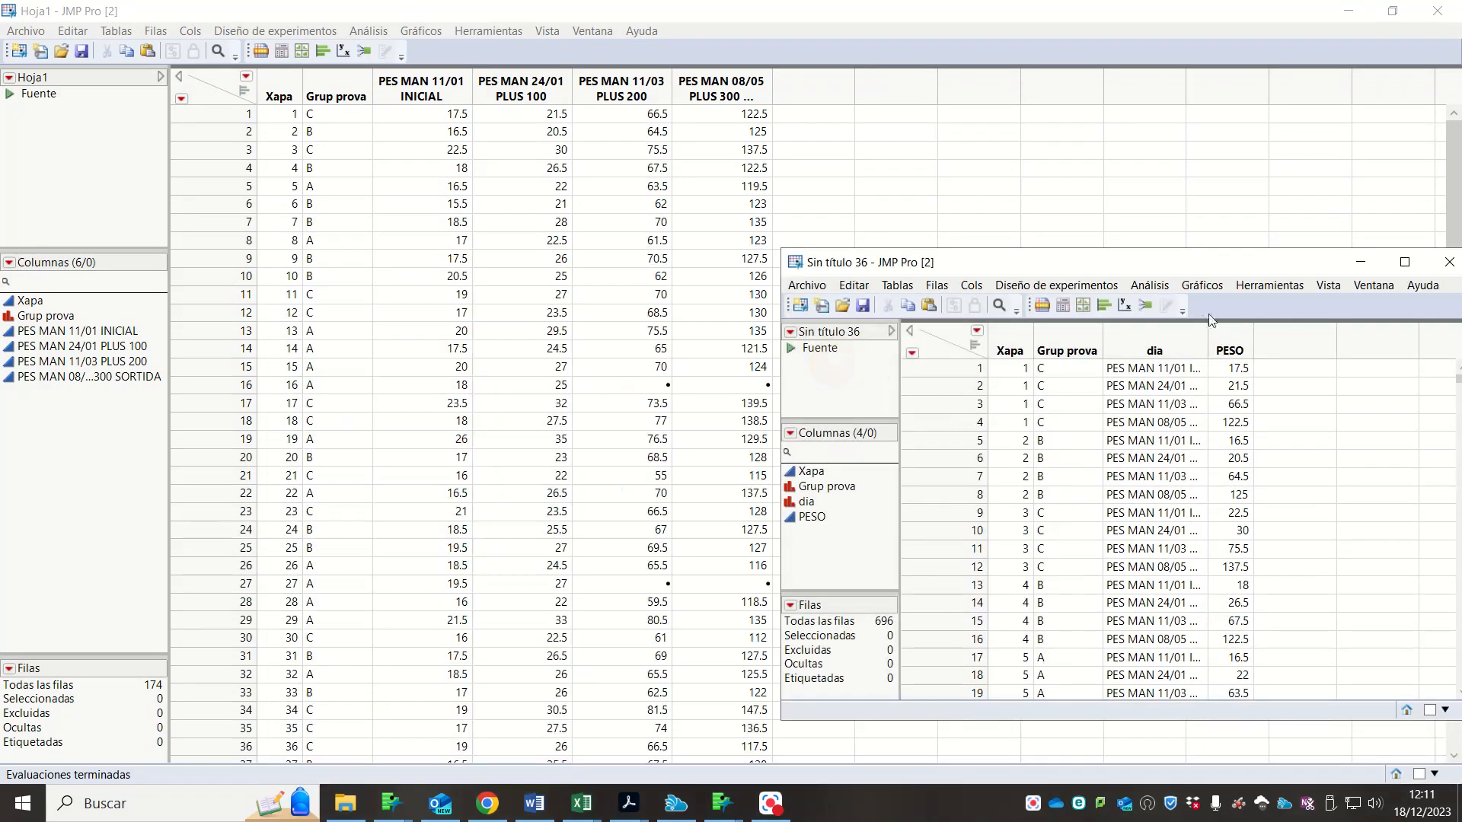
pyautogui.doubleClick(1243, 249)
pyautogui.doubleClick(1308, 17)
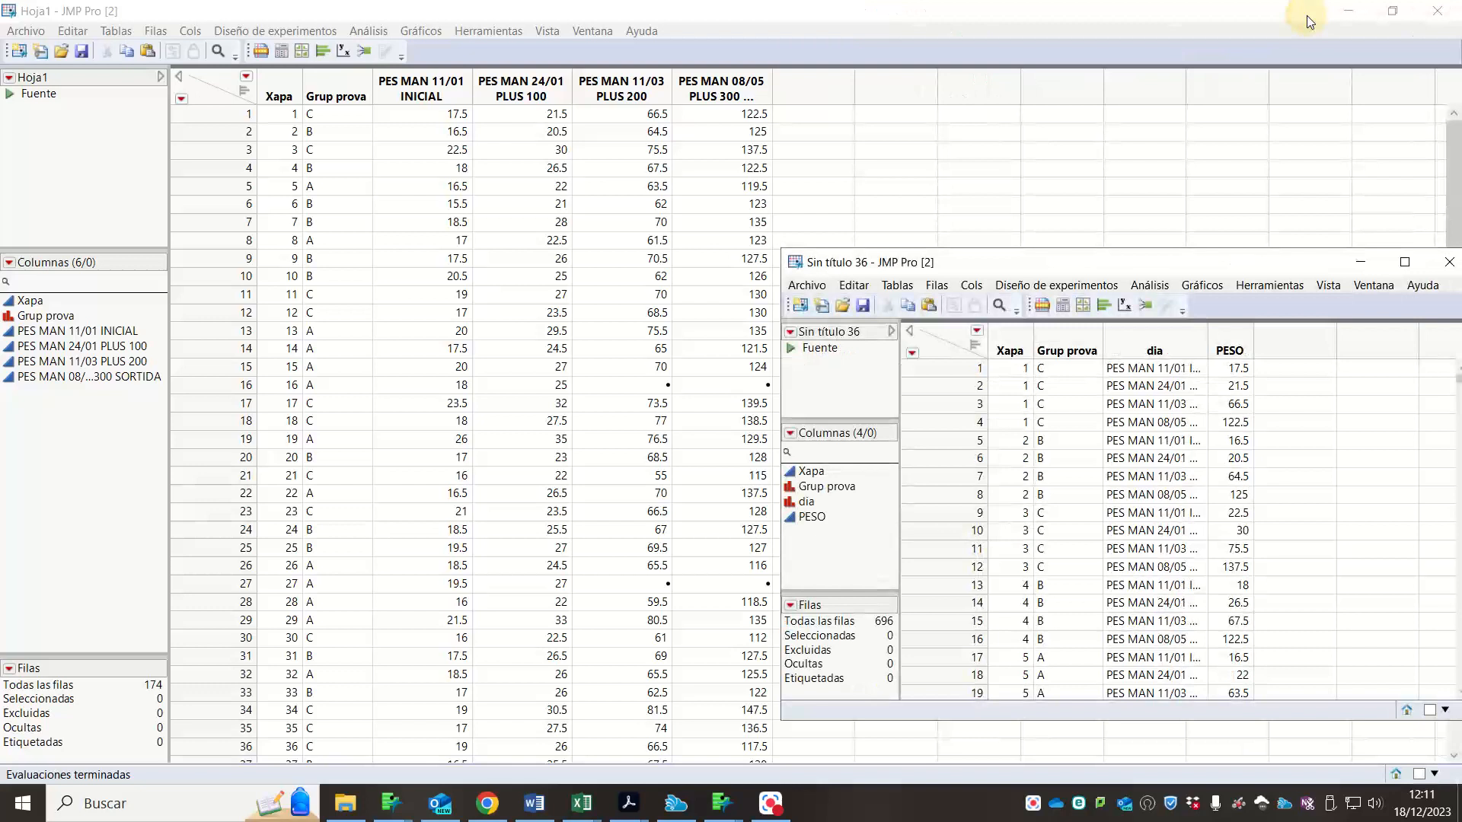
pyautogui.doubleClick(1167, 266)
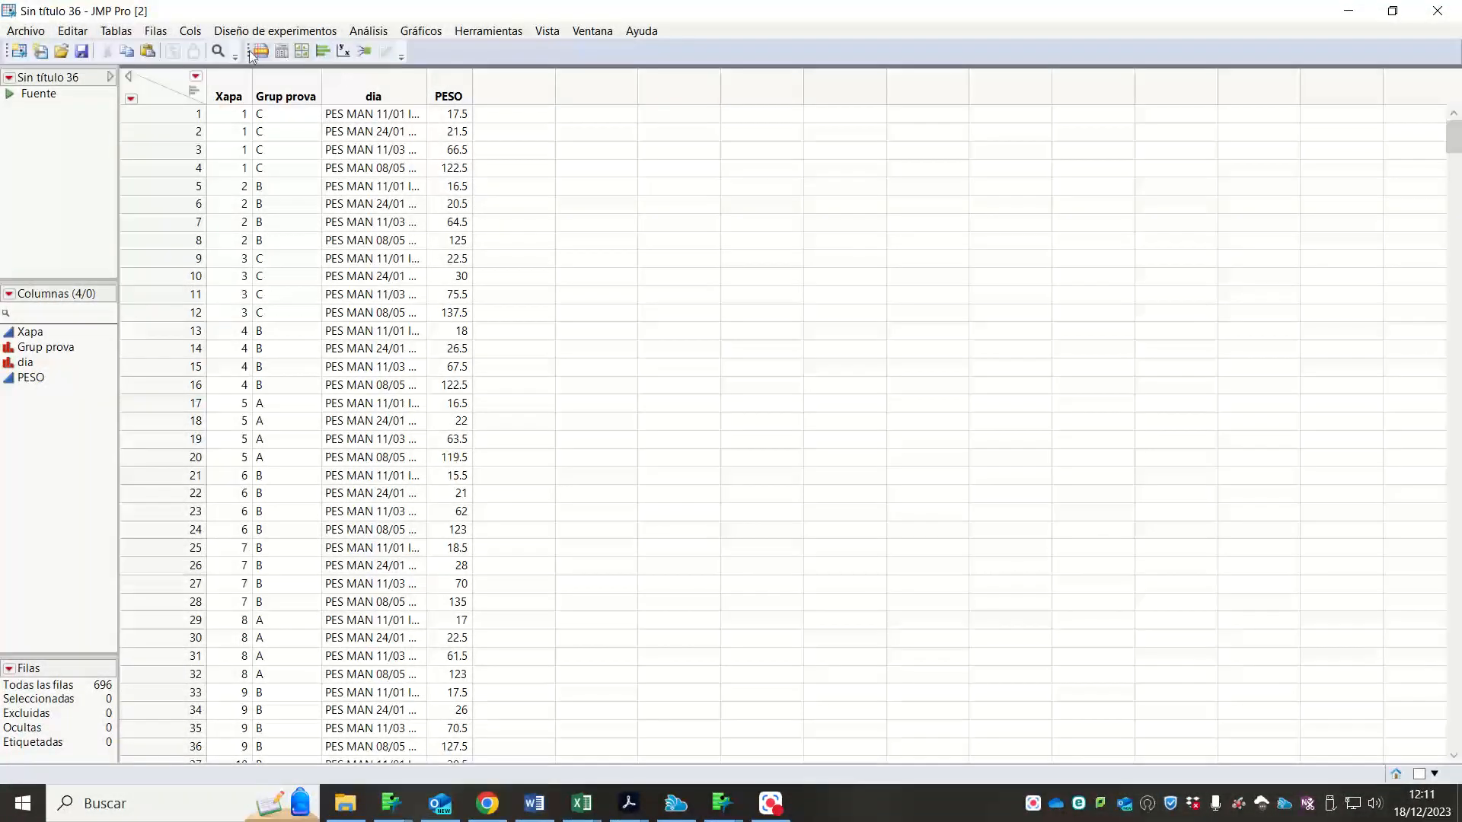
# - Set up a Split of the stacked table, using dia as the split-by column and PESO as the column to split
pyautogui.click(133, 38)
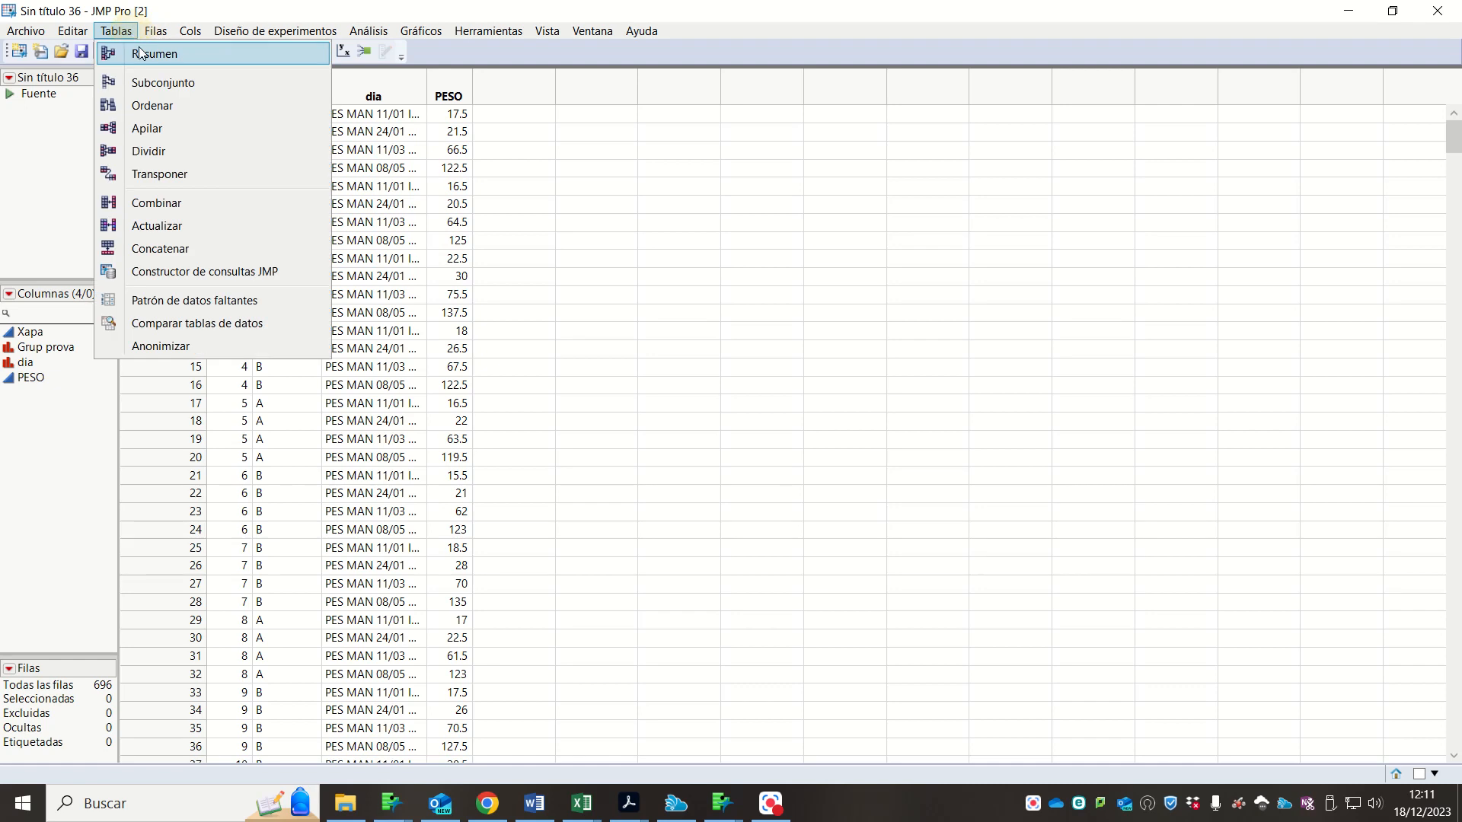
pyautogui.click(180, 144)
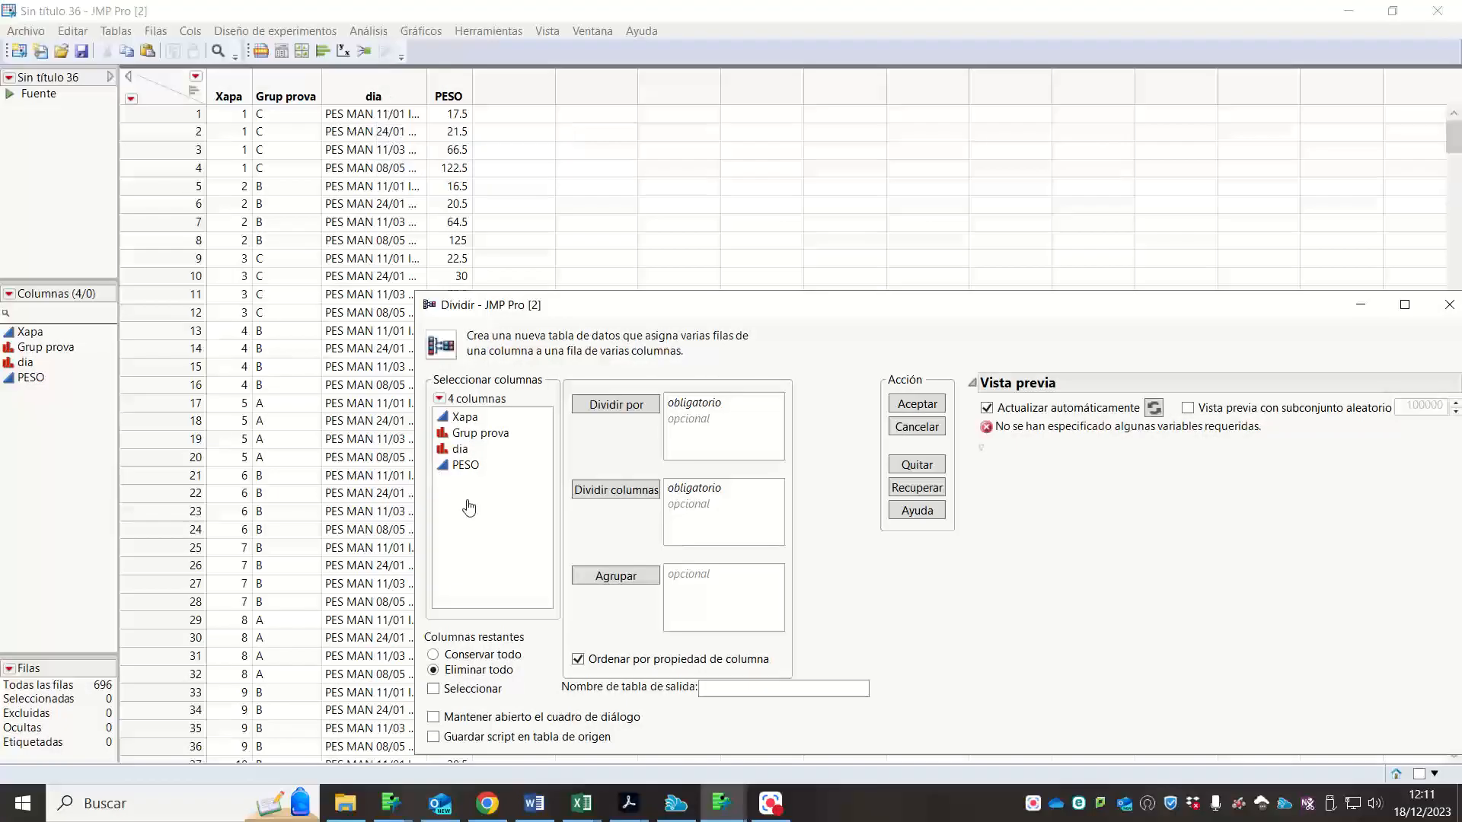
pyautogui.click(460, 449)
pyautogui.click(620, 407)
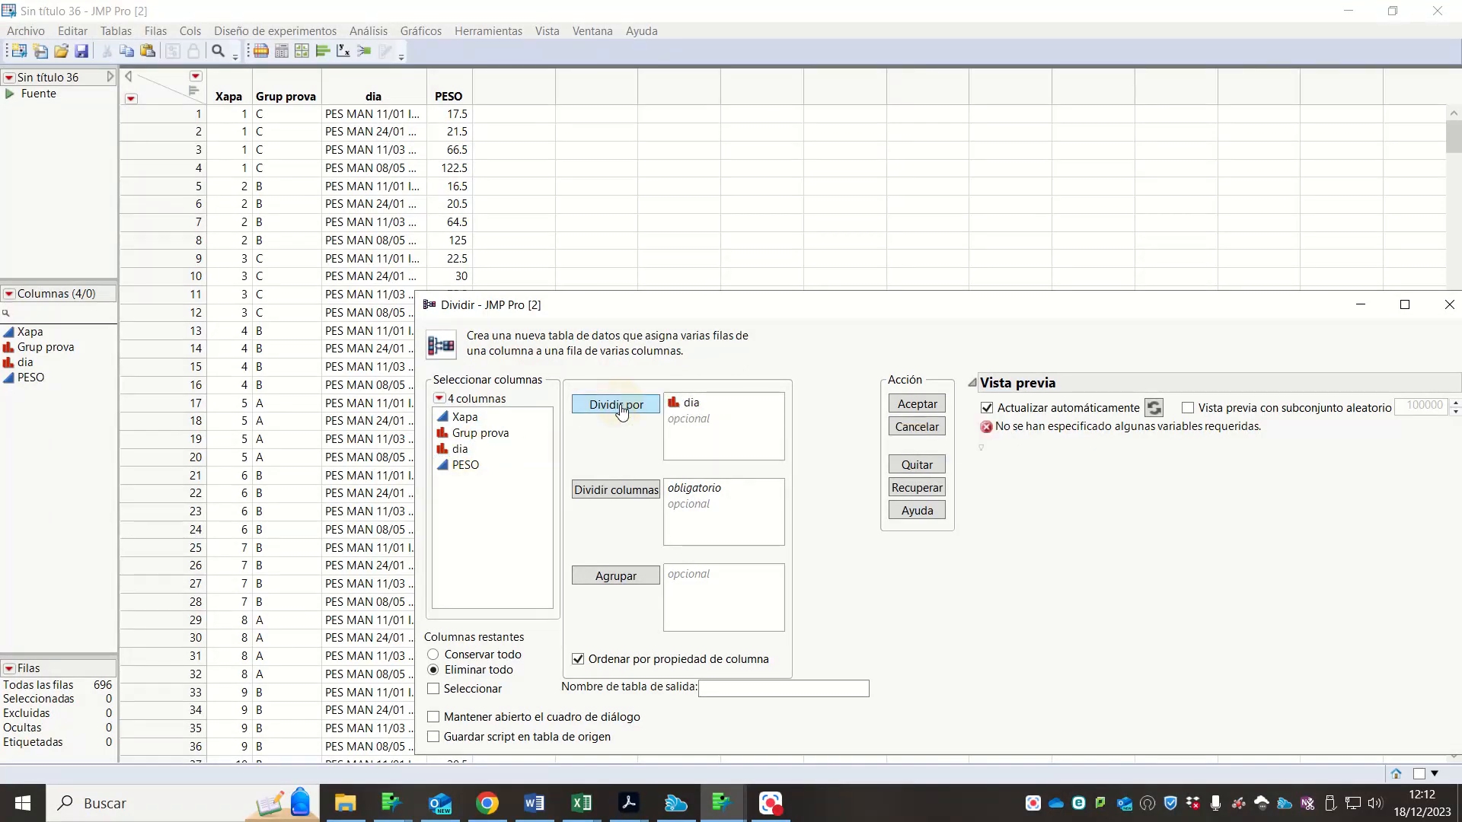
pyautogui.click(482, 466)
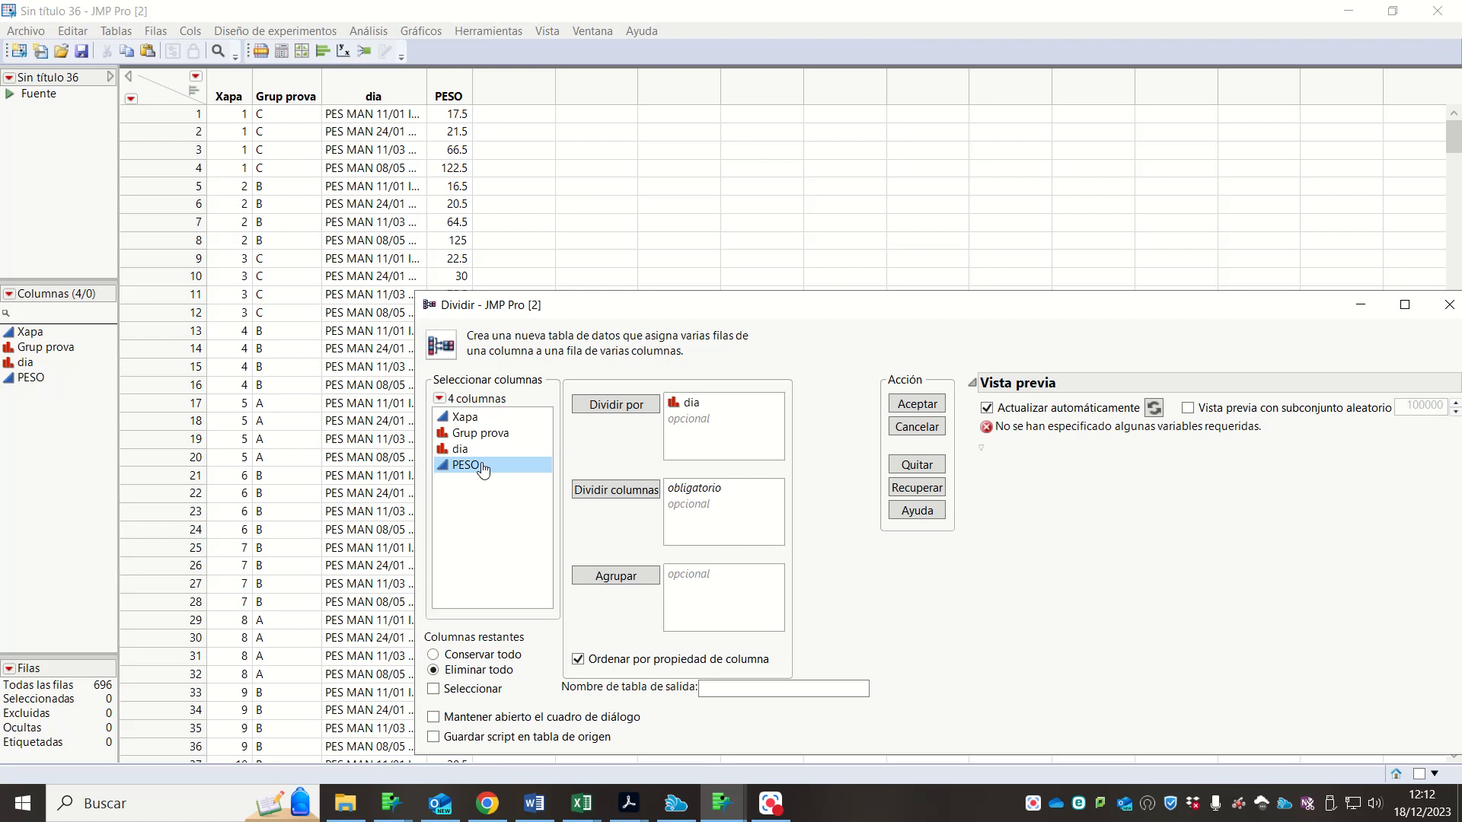
pyautogui.click(597, 491)
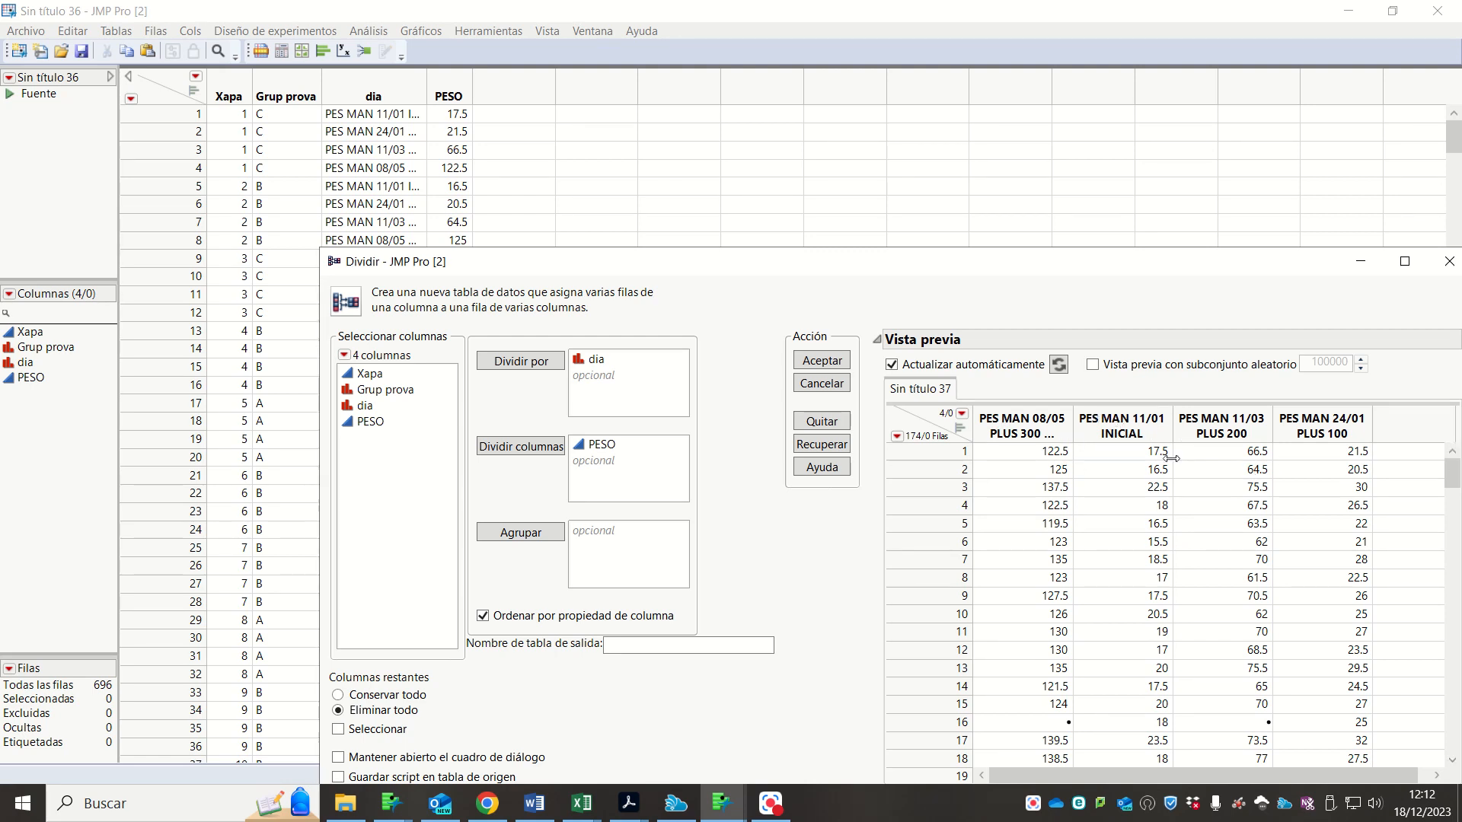
pyautogui.click(616, 361)
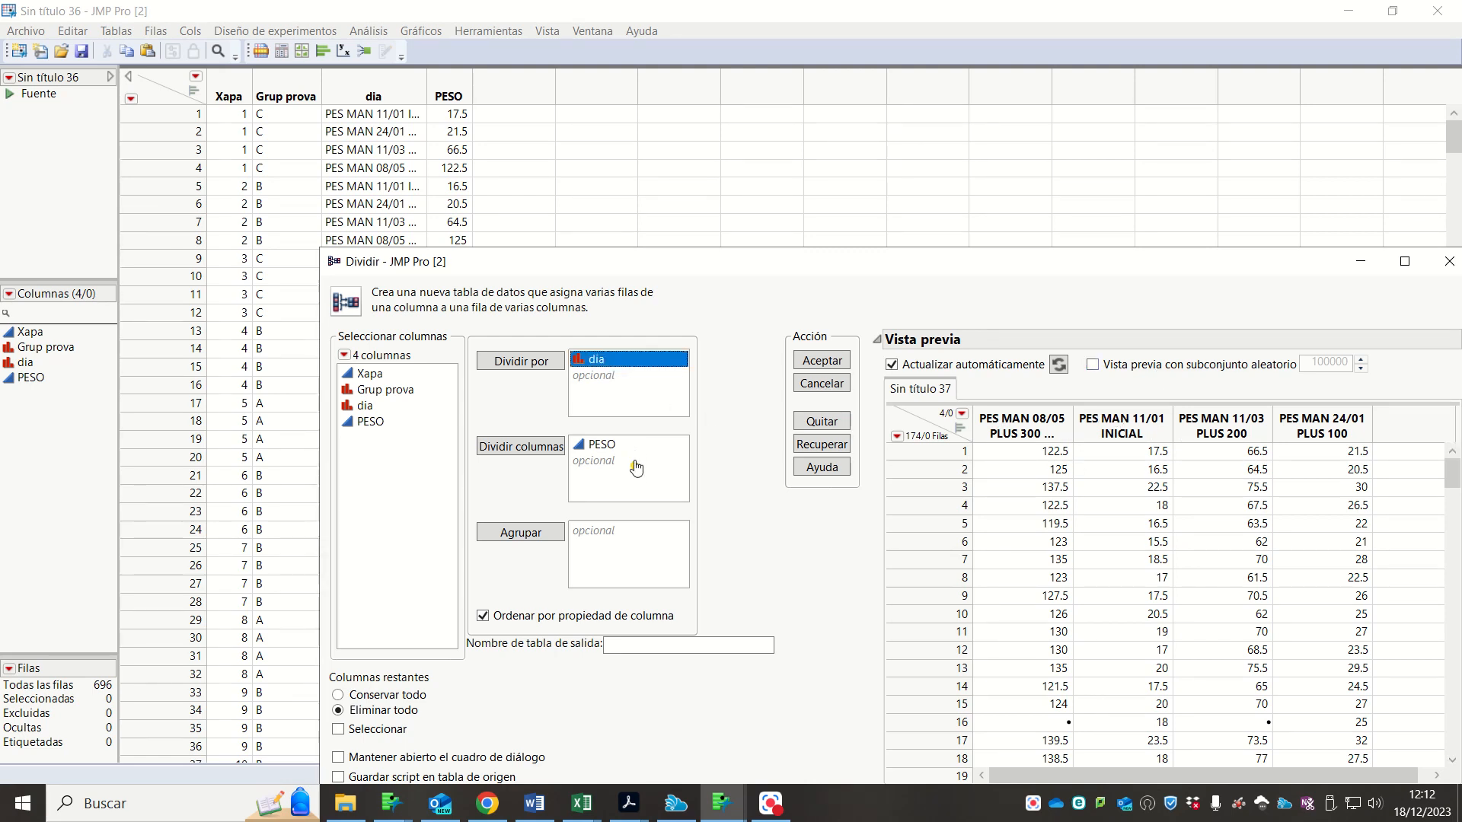
# - Try the Split with swapped roles, using PESO as the split-by column and dia as the column to split, and clear both roles
pyautogui.click(599, 446)
pyautogui.click(821, 421)
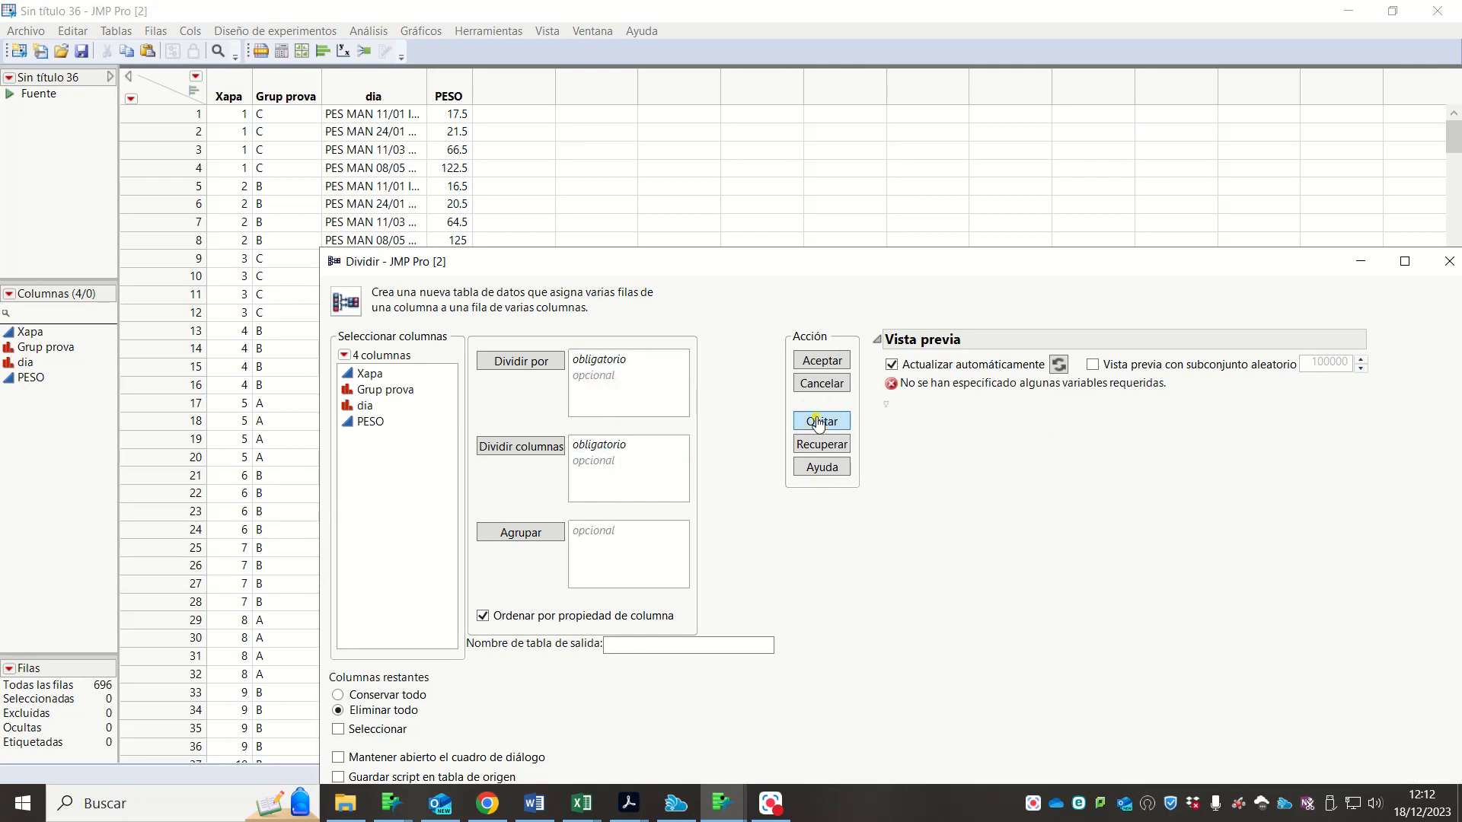
pyautogui.click(394, 423)
pyautogui.moveTo(397, 406); pyautogui.dragTo(602, 449)
pyautogui.moveTo(396, 421); pyautogui.dragTo(624, 381)
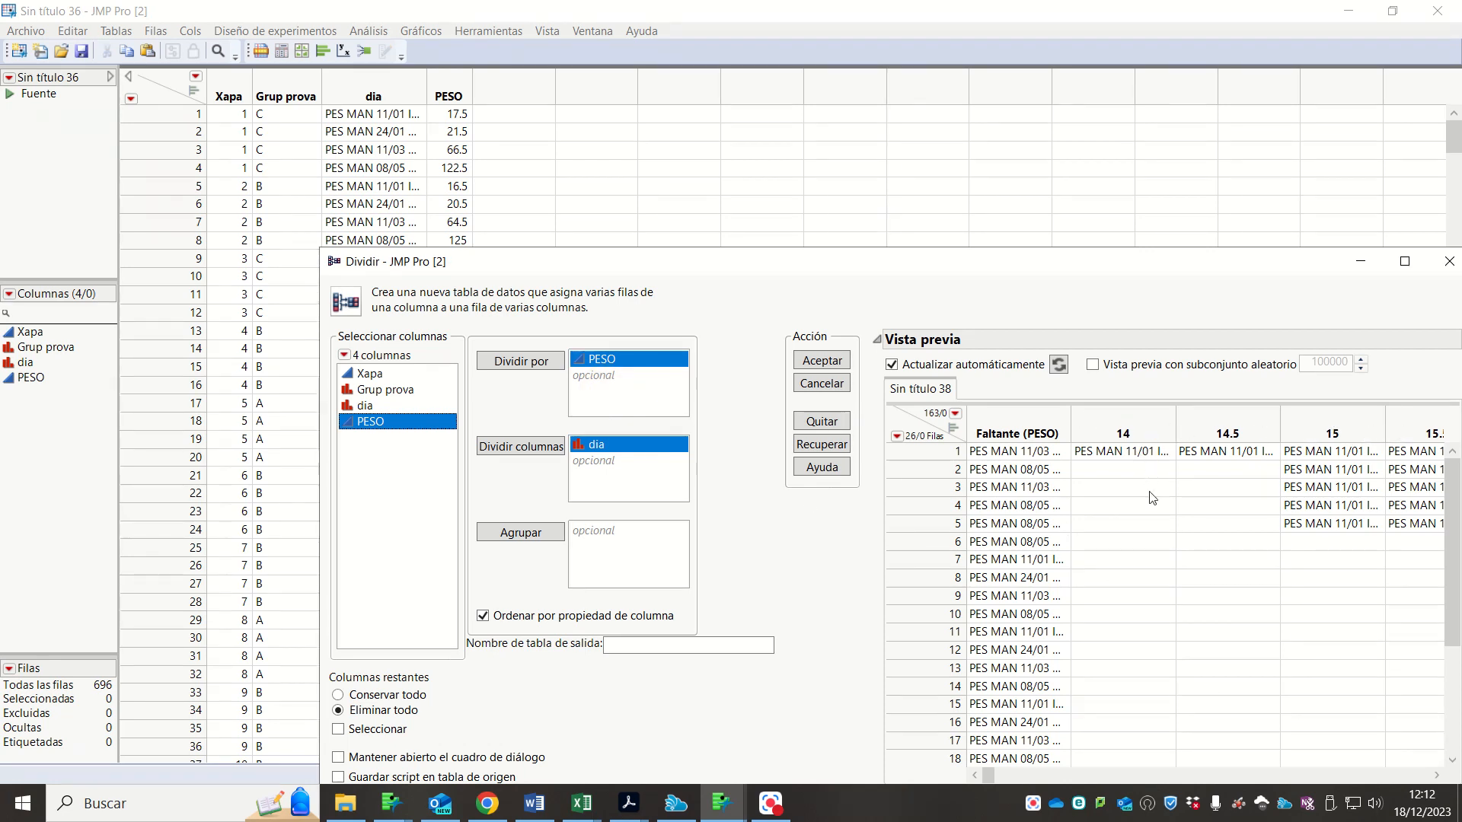
pyautogui.click(807, 426)
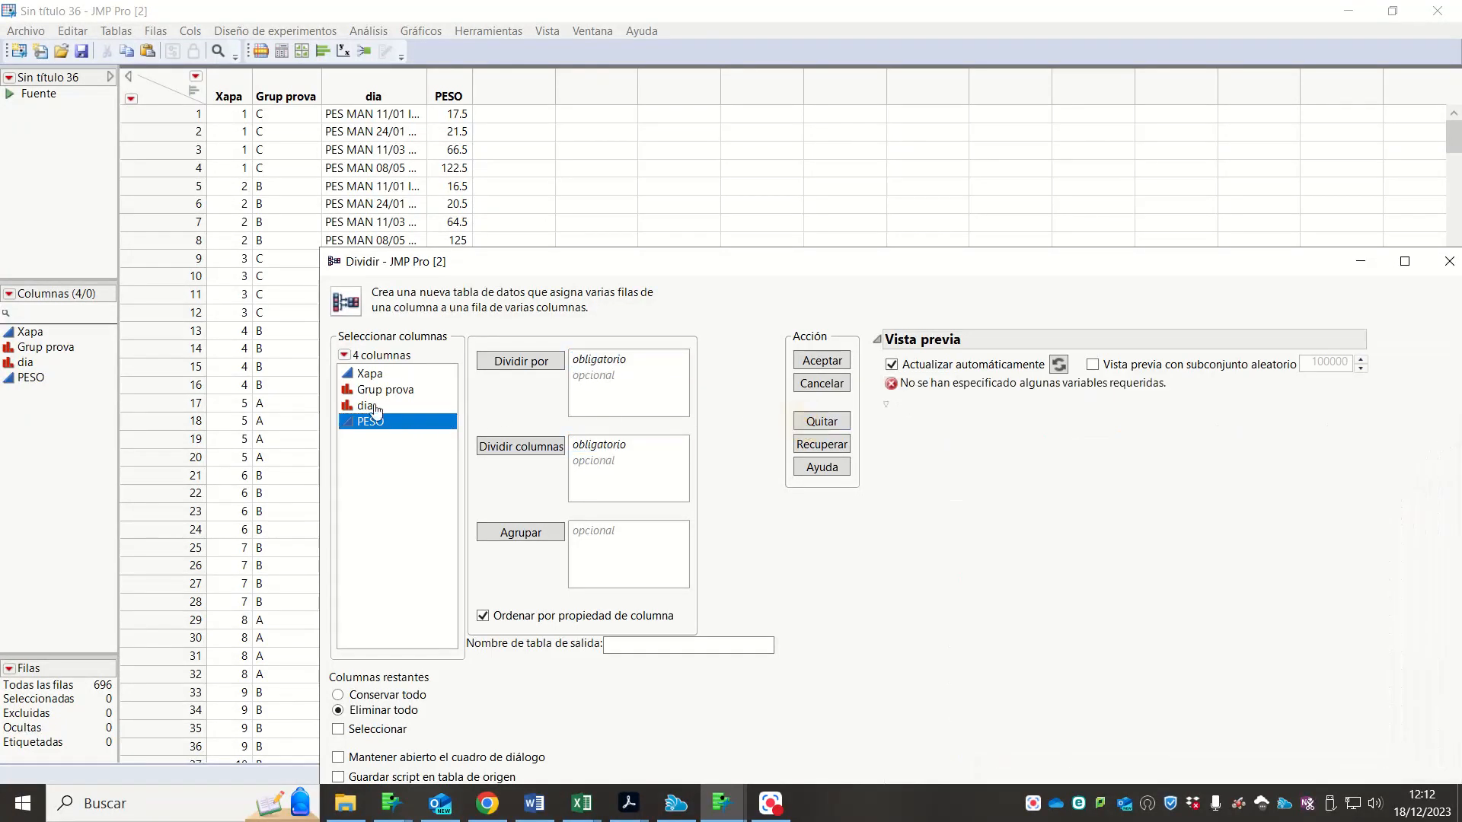
# - Split PESO by dia, grouped by Xapa and Grup prova, into a new table and maximize it
pyautogui.moveTo(366, 406); pyautogui.dragTo(629, 470)
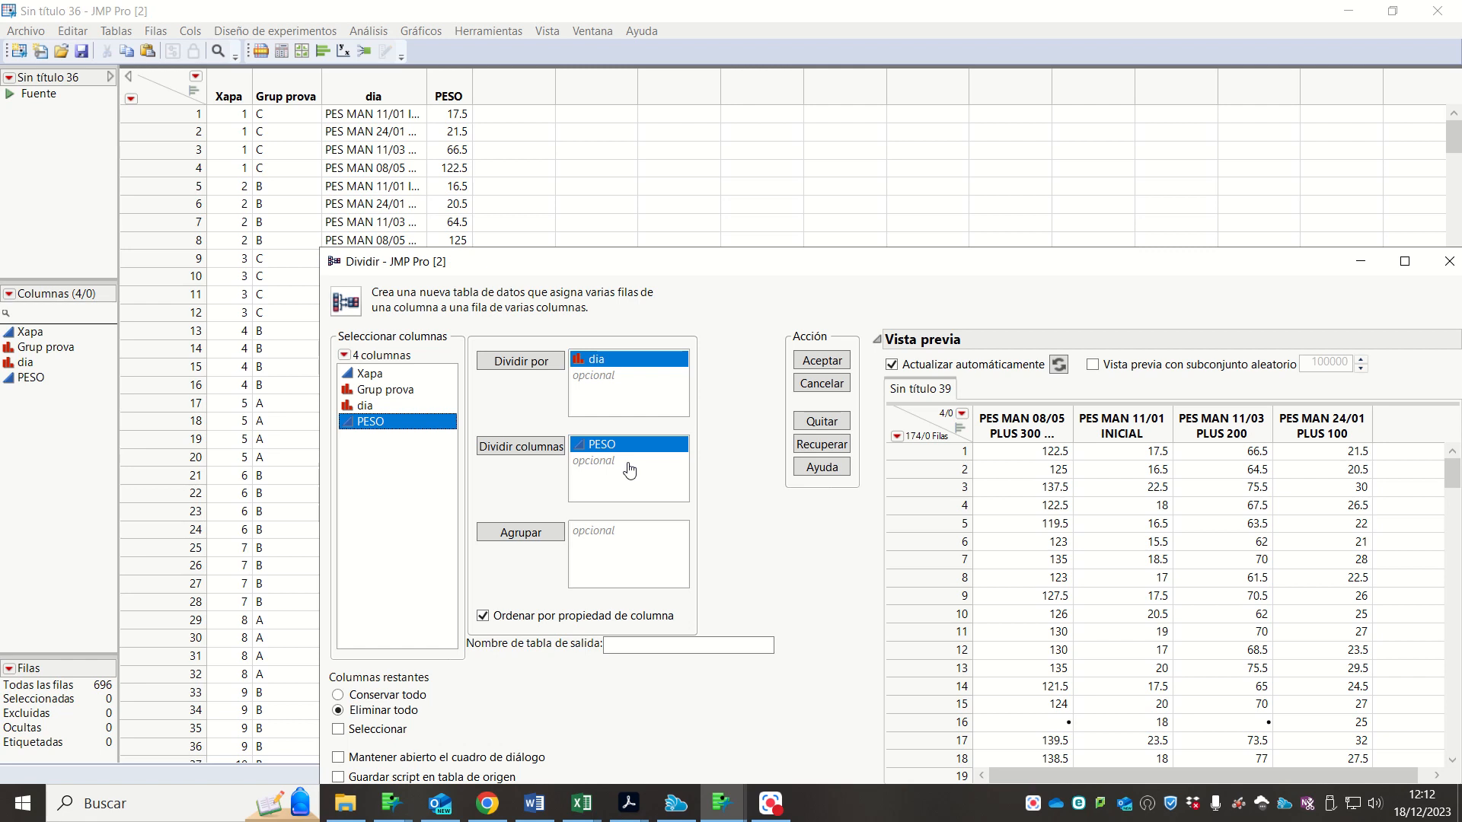
pyautogui.click(380, 374)
pyautogui.keyDown('shift'); pyautogui.click(384, 389); pyautogui.keyUp('shift')
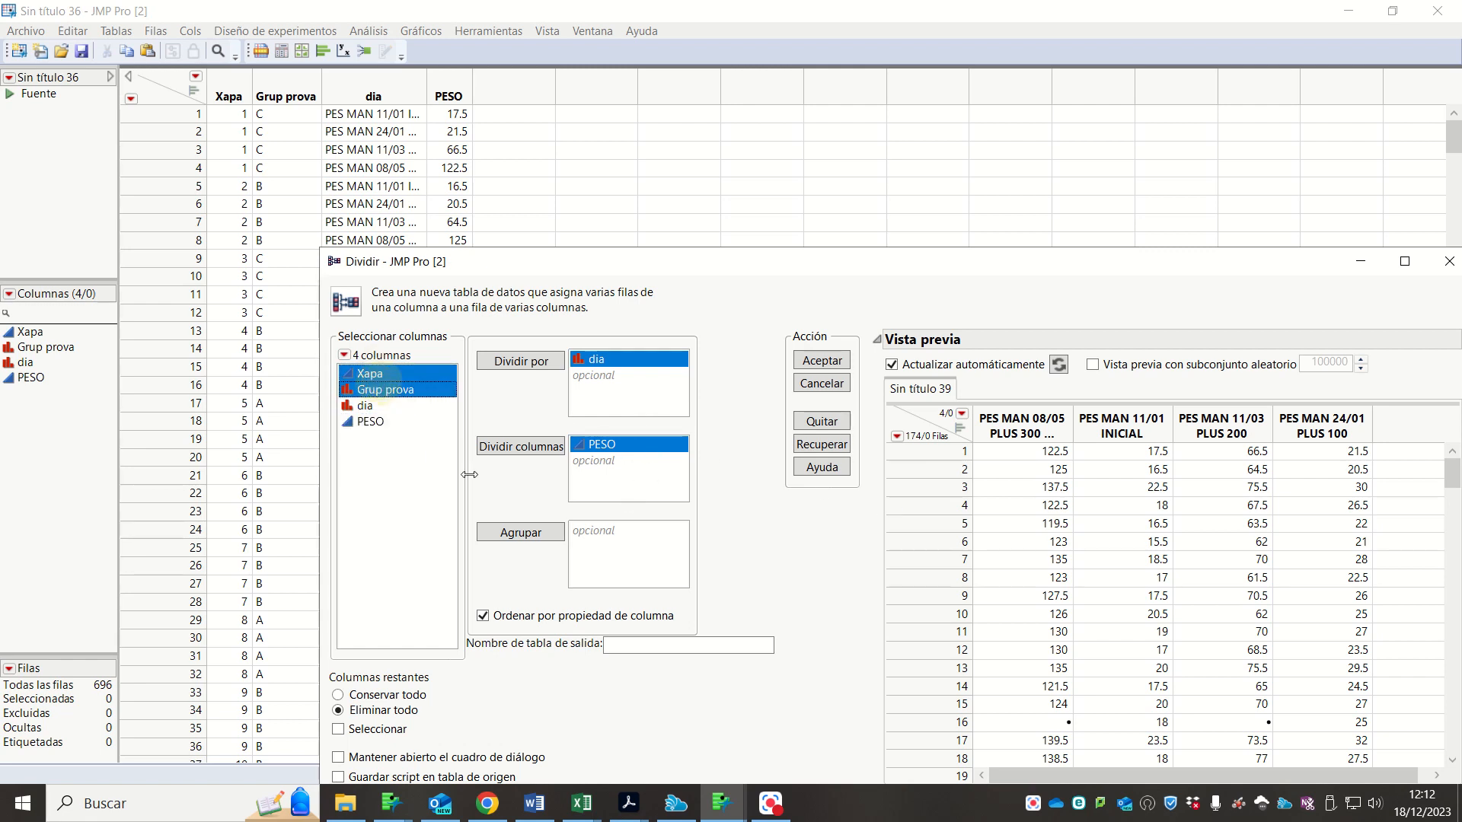
pyautogui.click(517, 534)
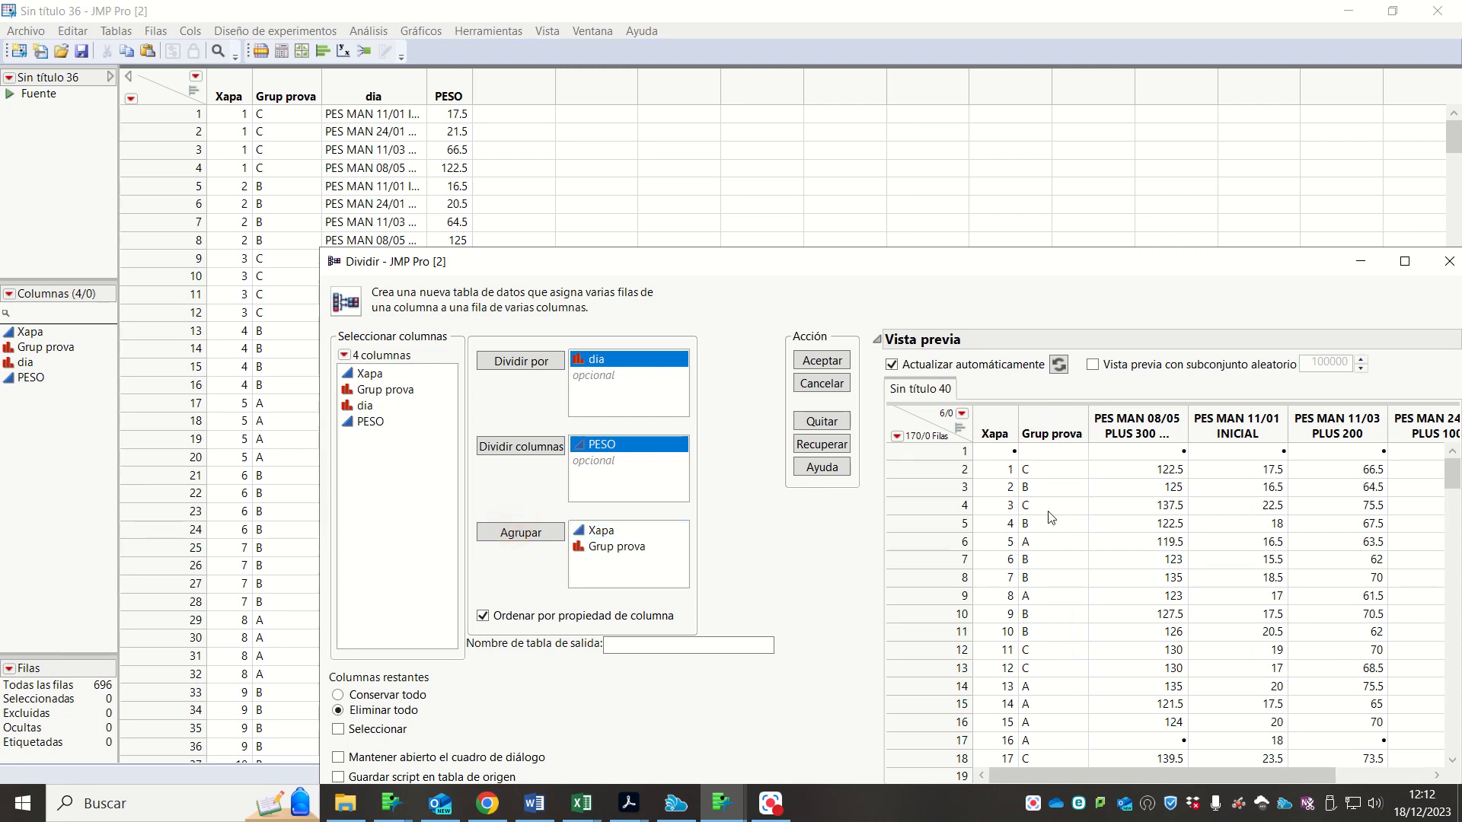
pyautogui.click(832, 358)
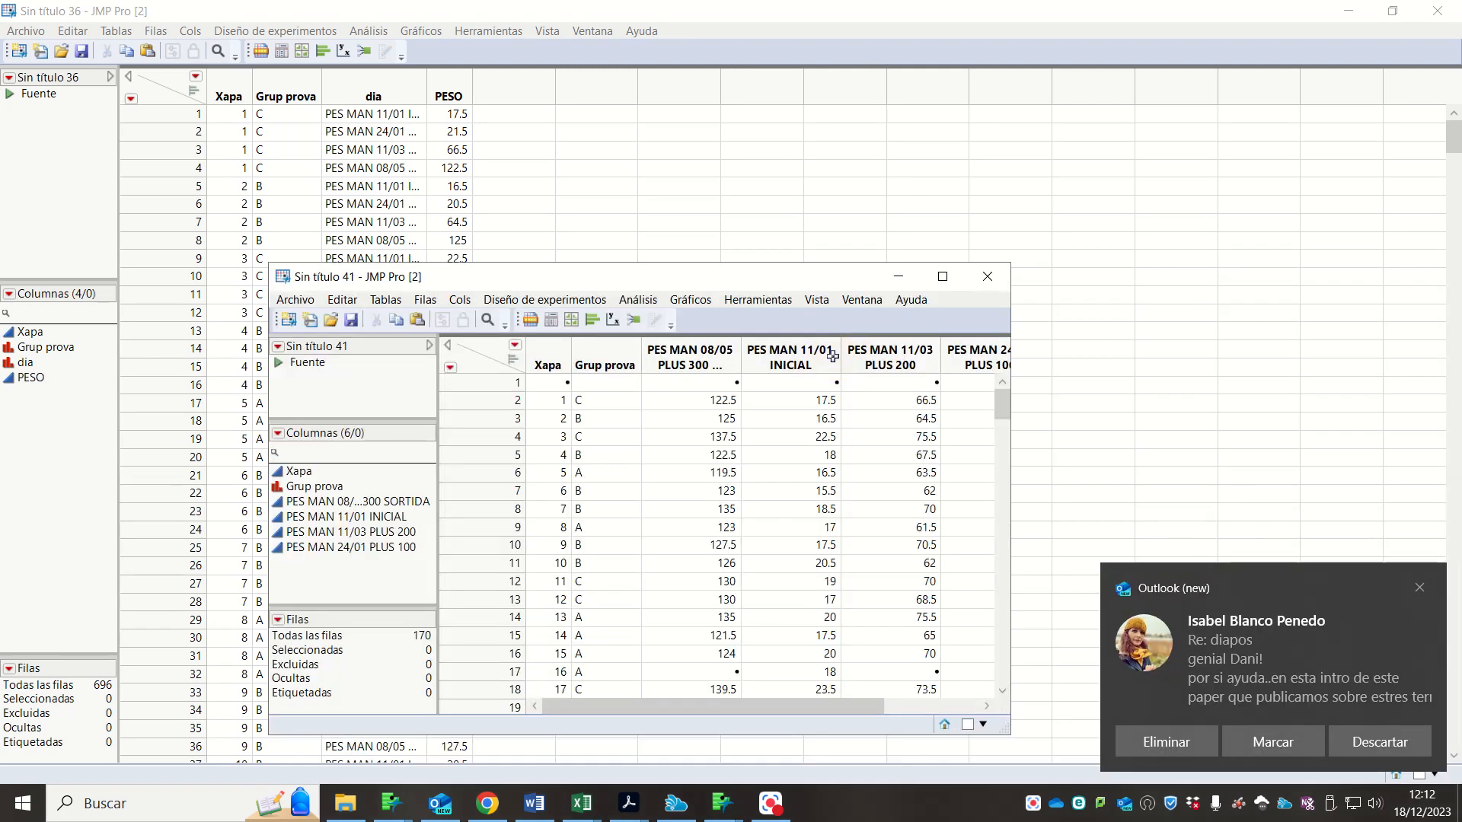
pyautogui.click(943, 276)
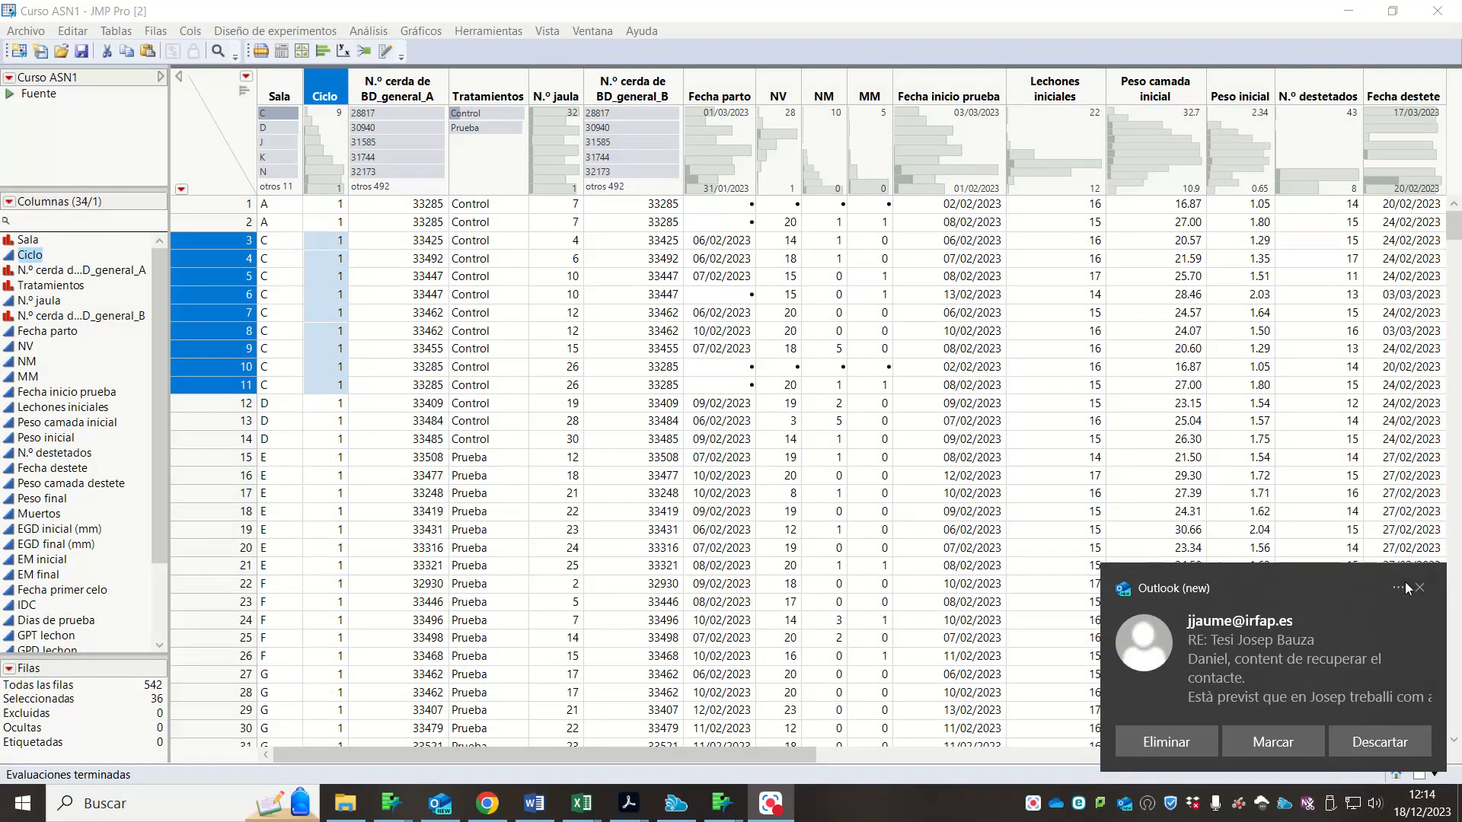
# - Run the Fuente script of Curso ASN1 to regenerate the joined table, and close the result without saving
pyautogui.click(1419, 588)
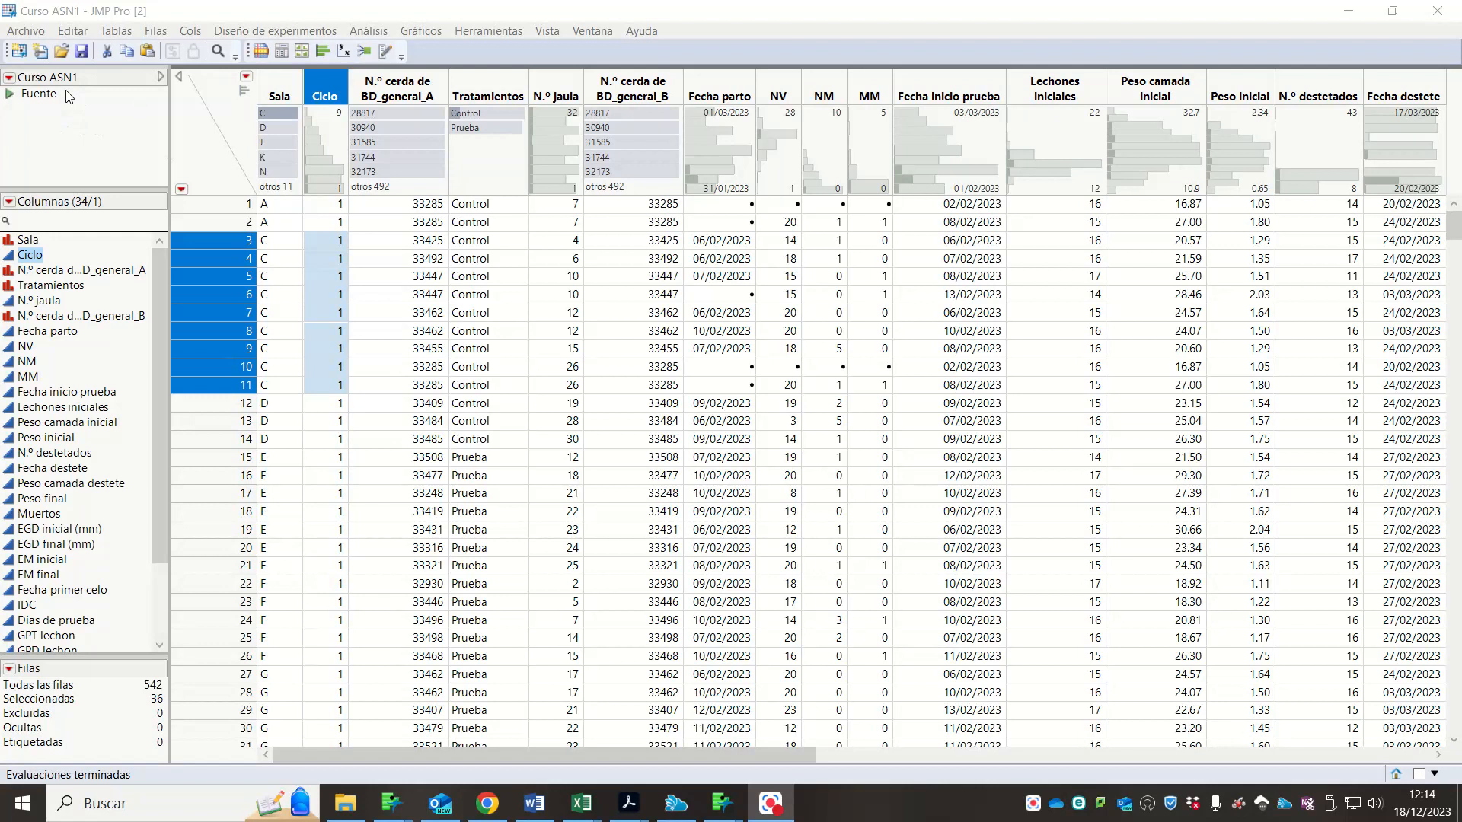
pyautogui.click(10, 78)
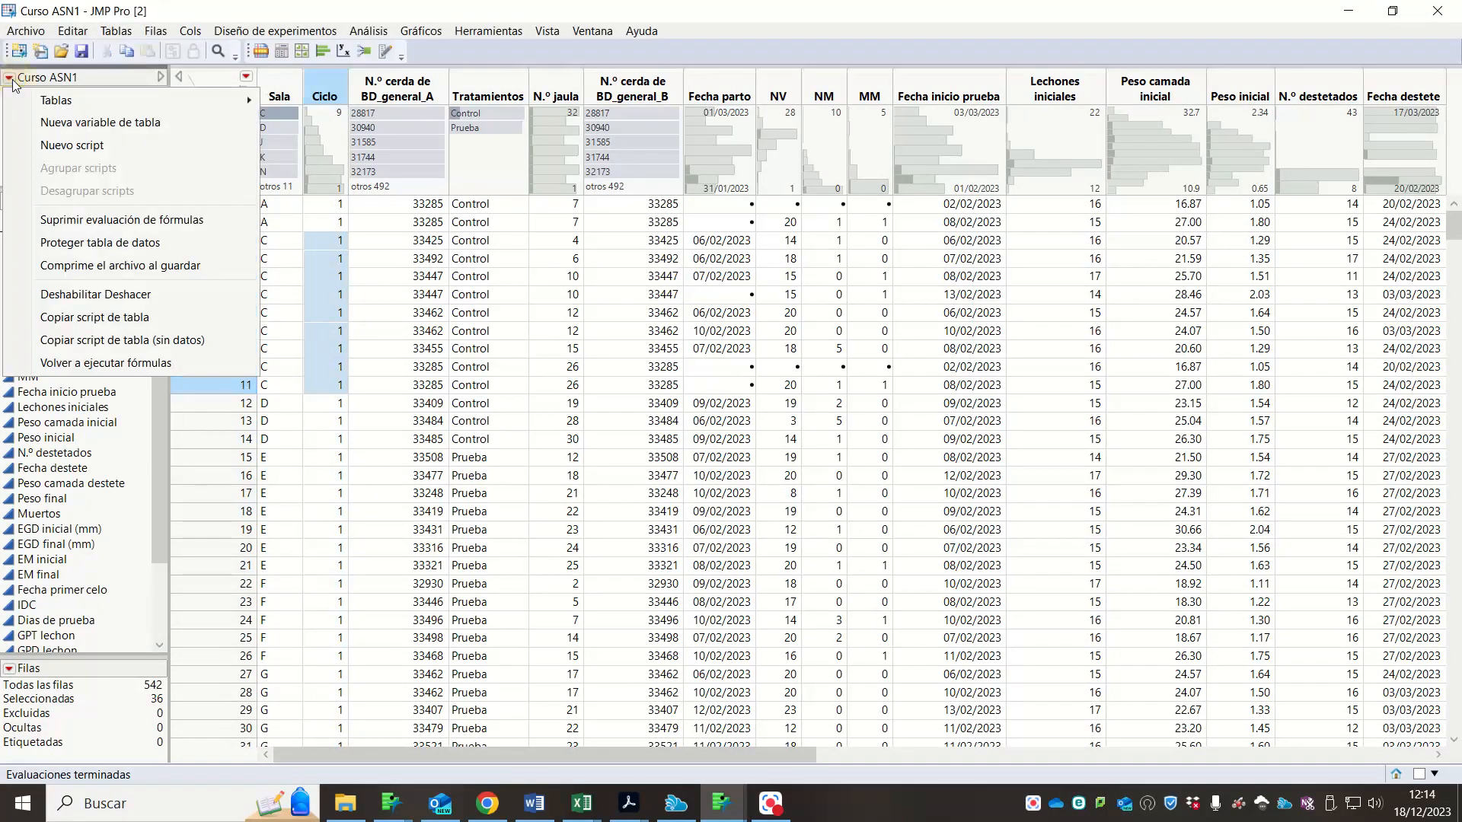
pyautogui.click(10, 79)
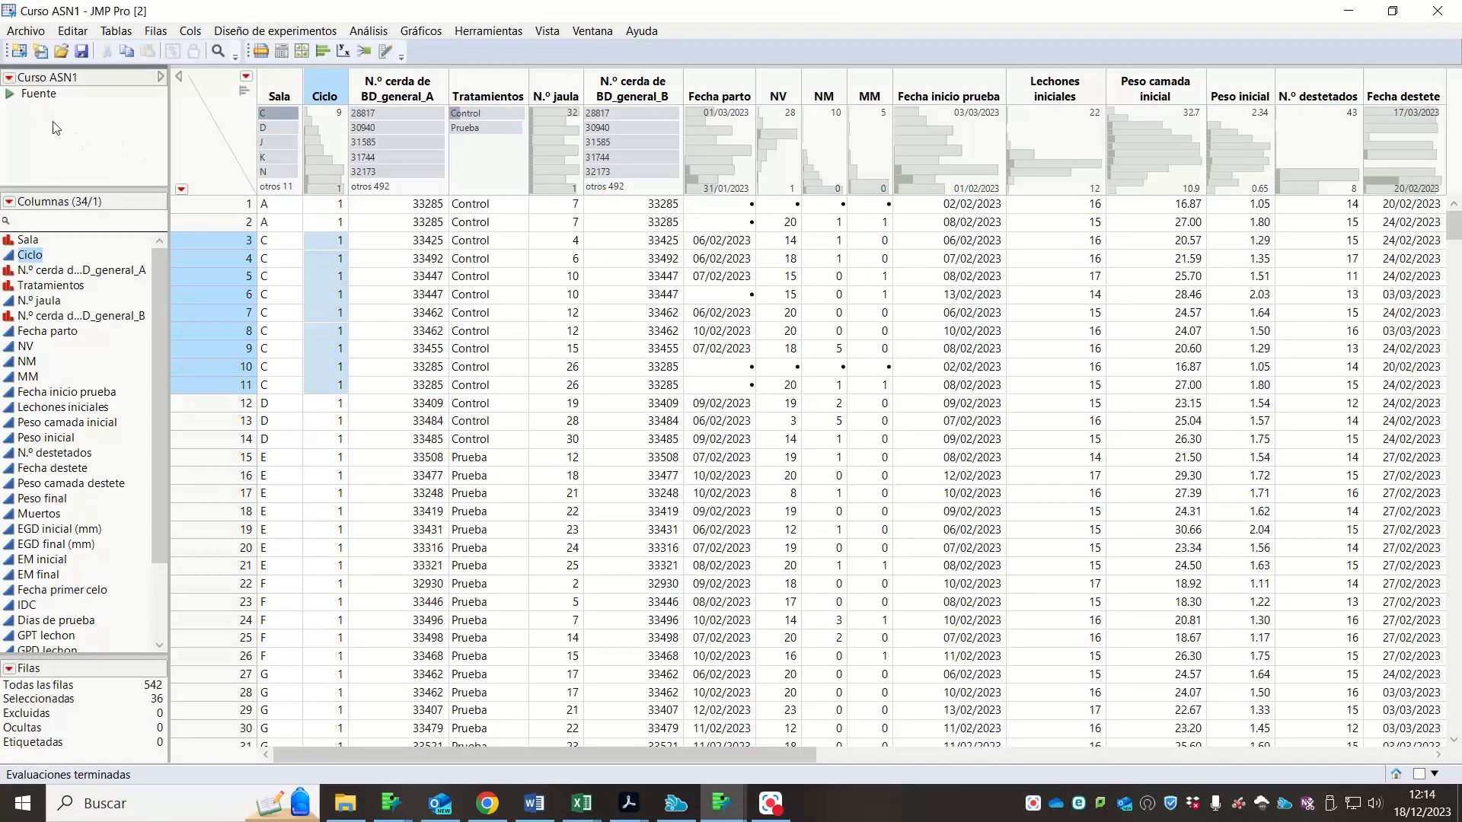
pyautogui.click(14, 98)
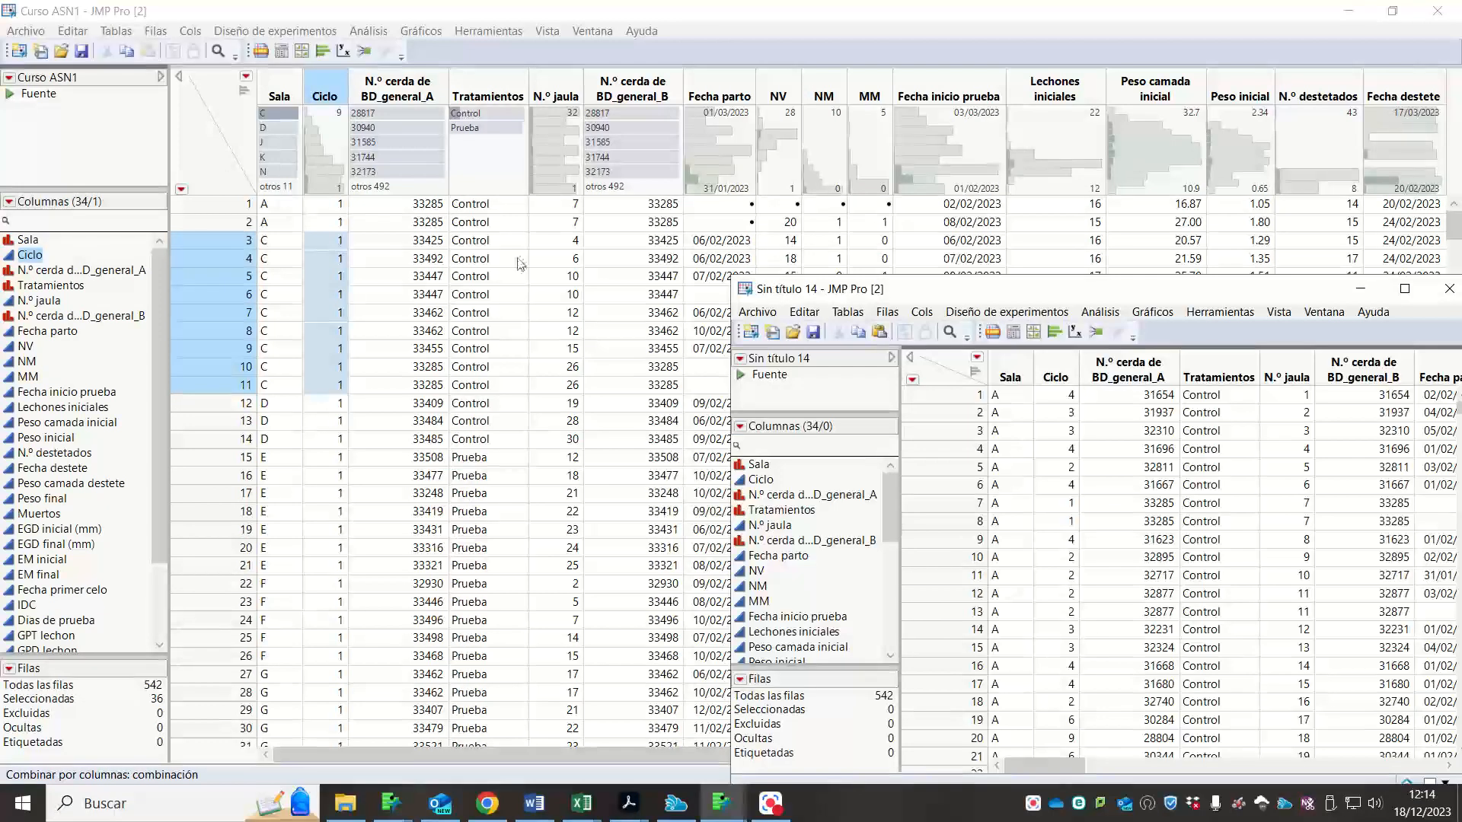
pyautogui.click(1447, 297)
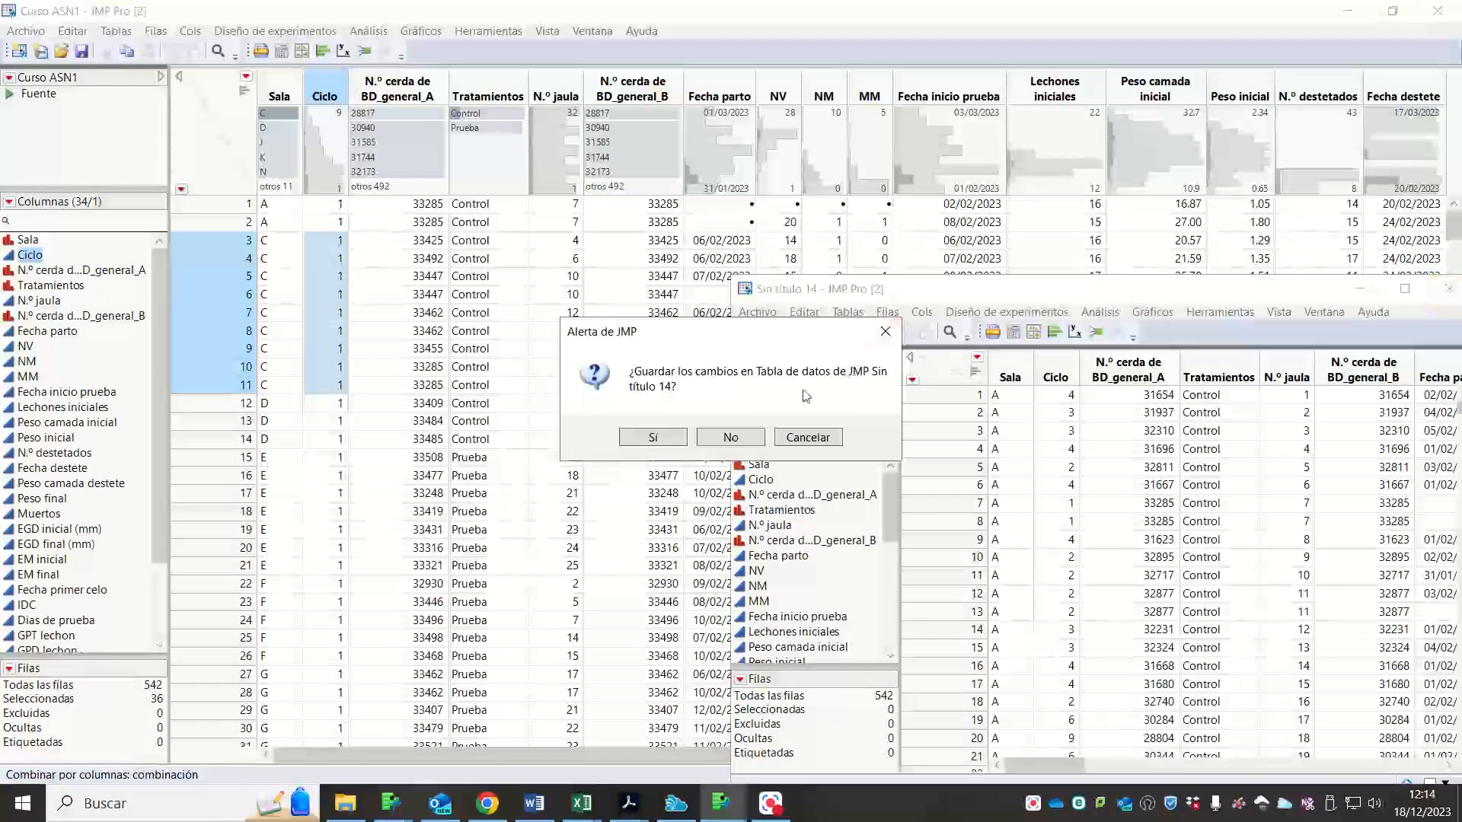
pyautogui.click(737, 434)
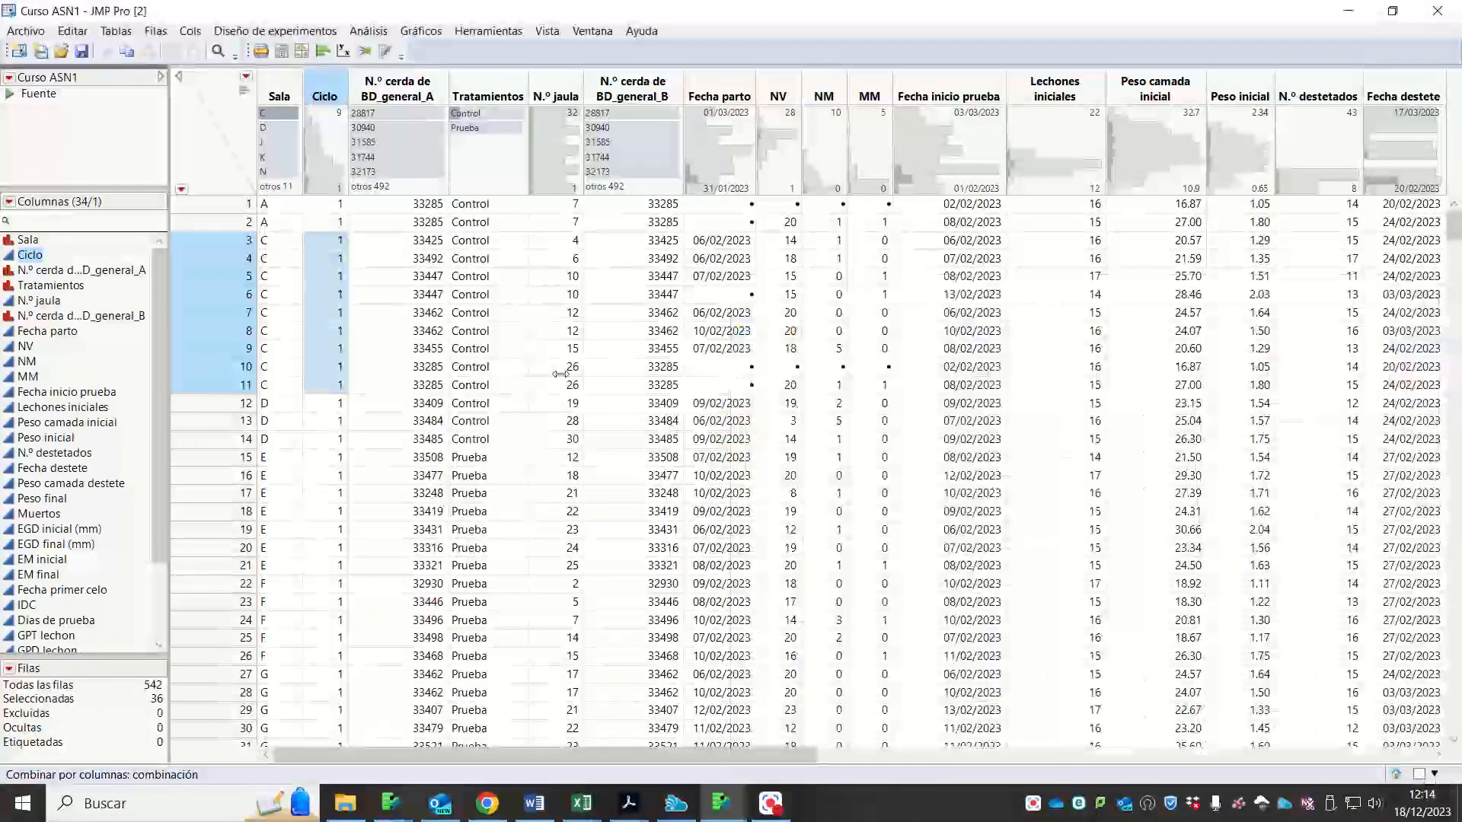
# - Open the Fuente script of Curso ASN1, examine its joined tables and matching columns, and close it
pyautogui.rightClick(44, 95)
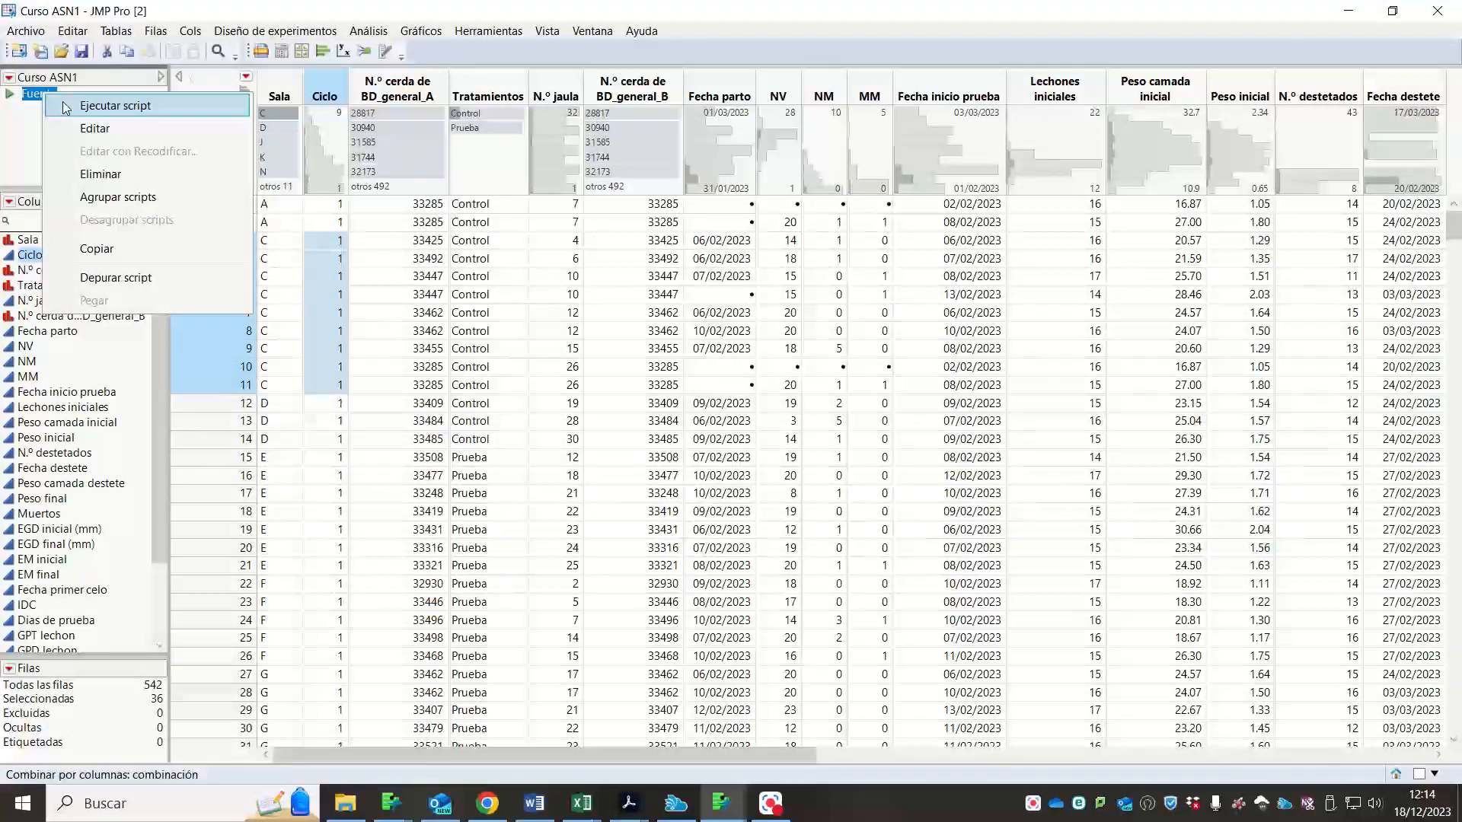
pyautogui.click(77, 134)
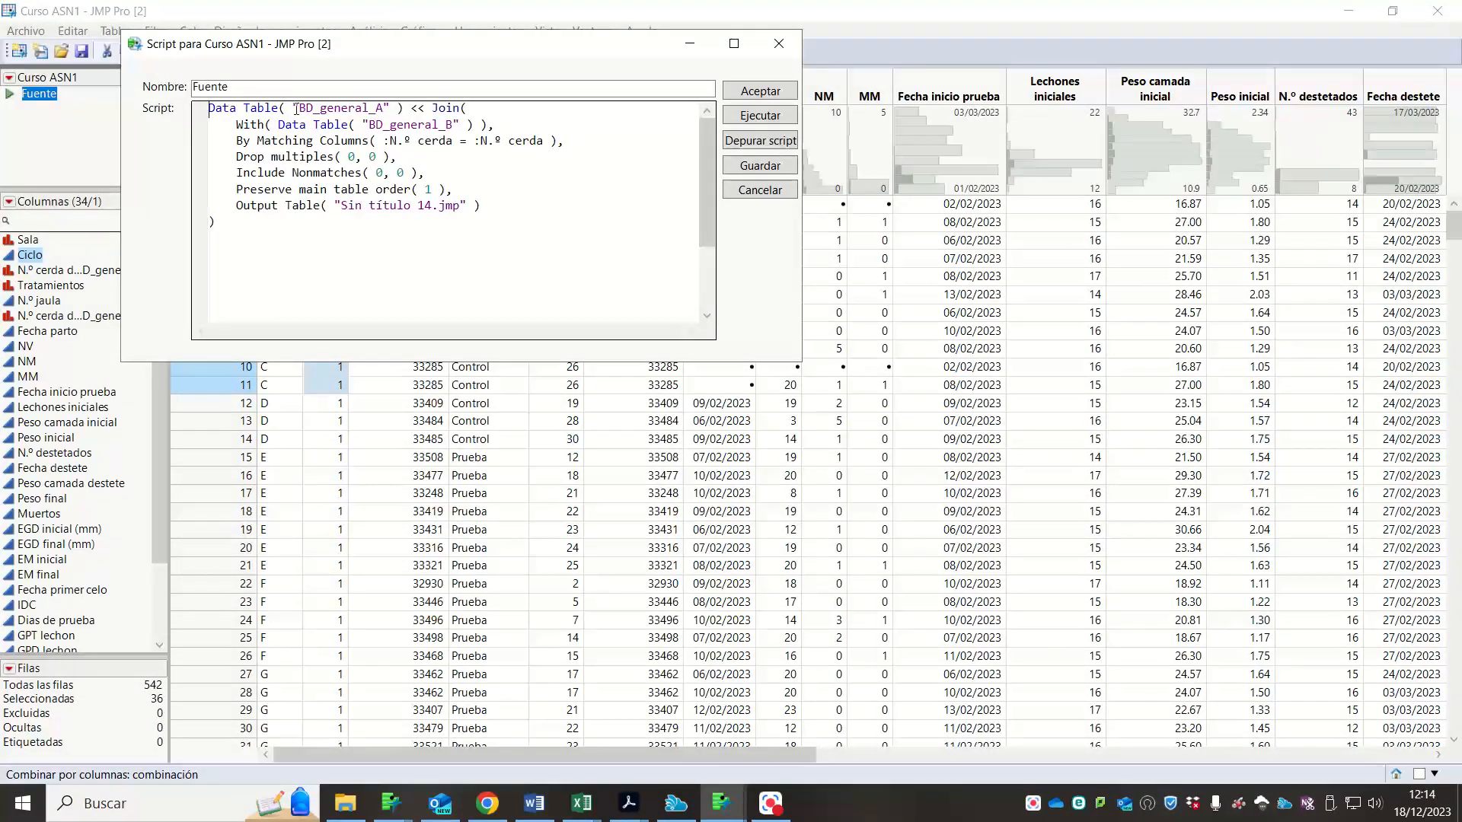
pyautogui.moveTo(286, 108); pyautogui.dragTo(461, 127)
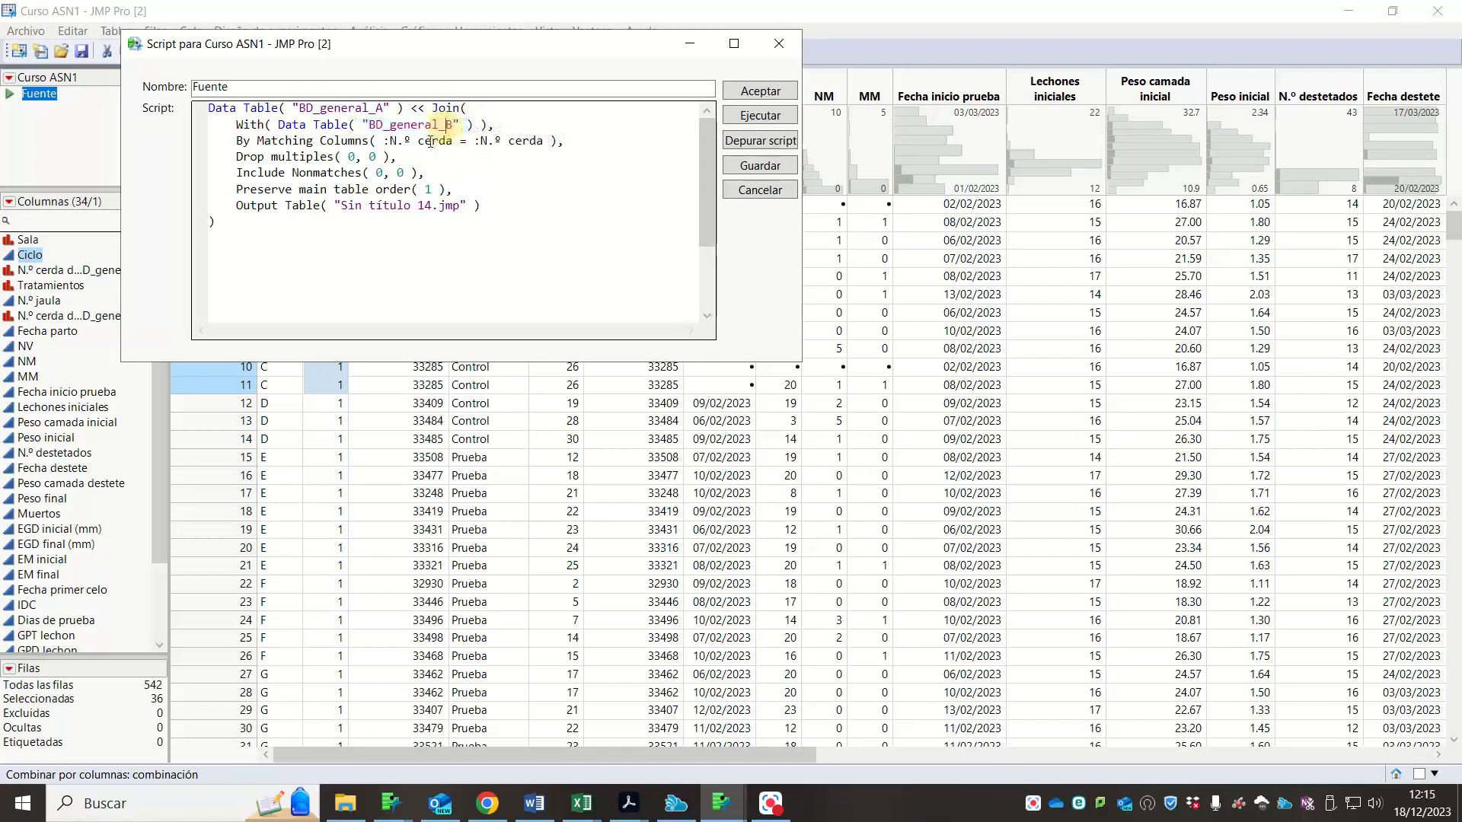
pyautogui.moveTo(390, 141); pyautogui.dragTo(541, 138)
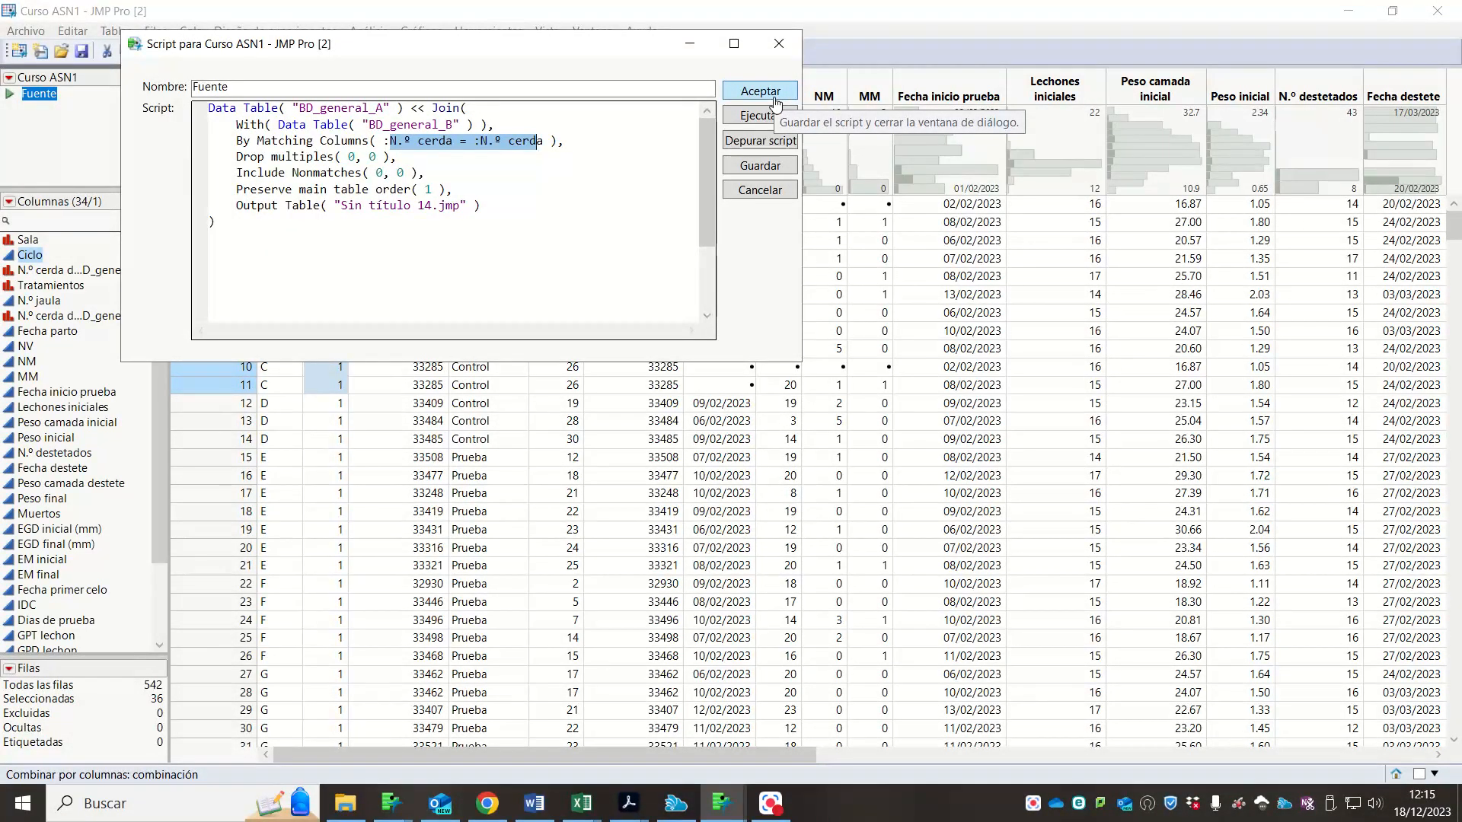
pyautogui.click(777, 50)
# - Switch to BD_general_A, open its Fuente script to examine the source file, worksheet and import settings, and close it
pyautogui.moveTo(708, 813)
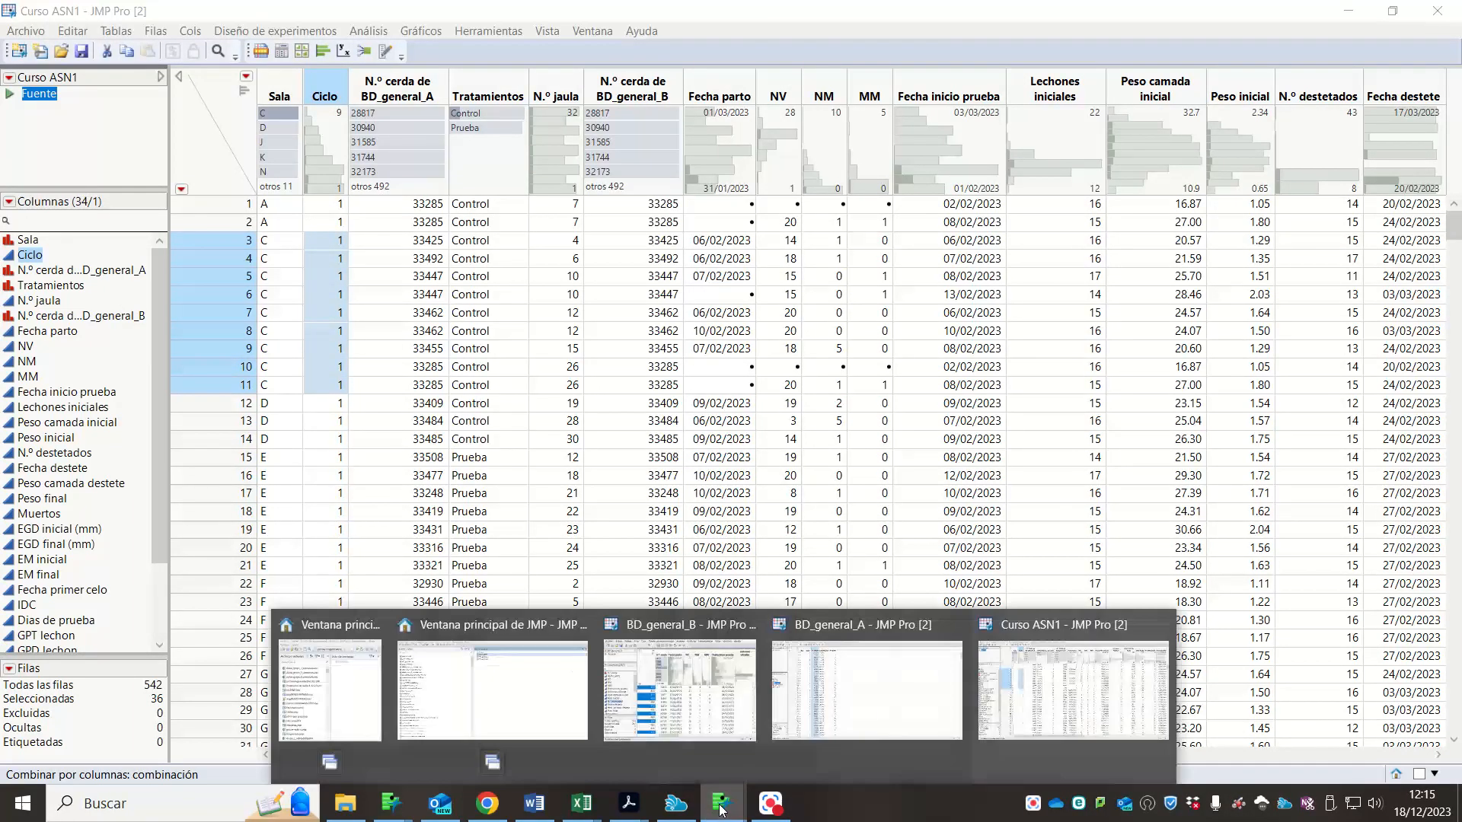
pyautogui.click(807, 707)
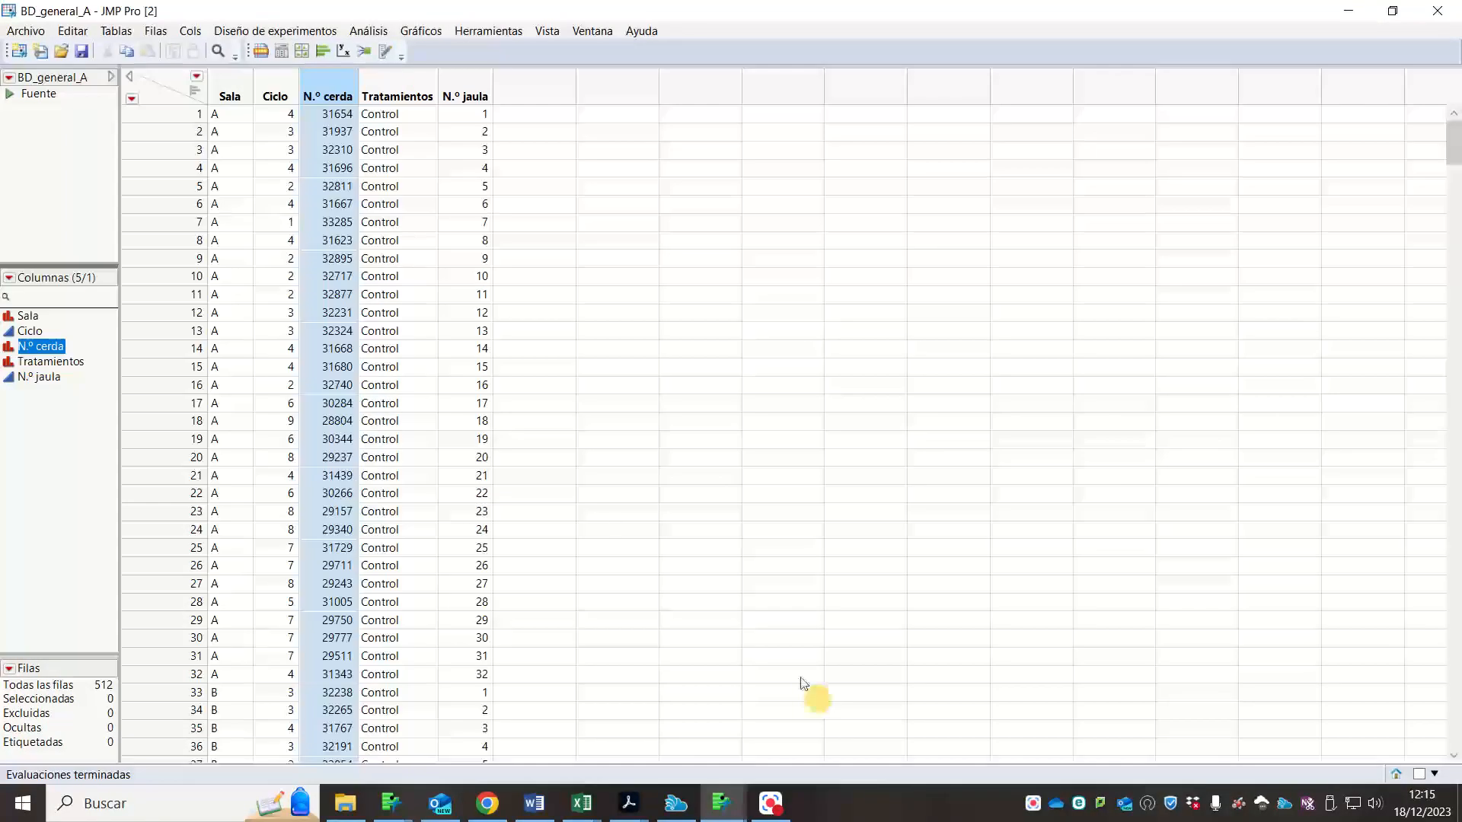
pyautogui.rightClick(40, 95)
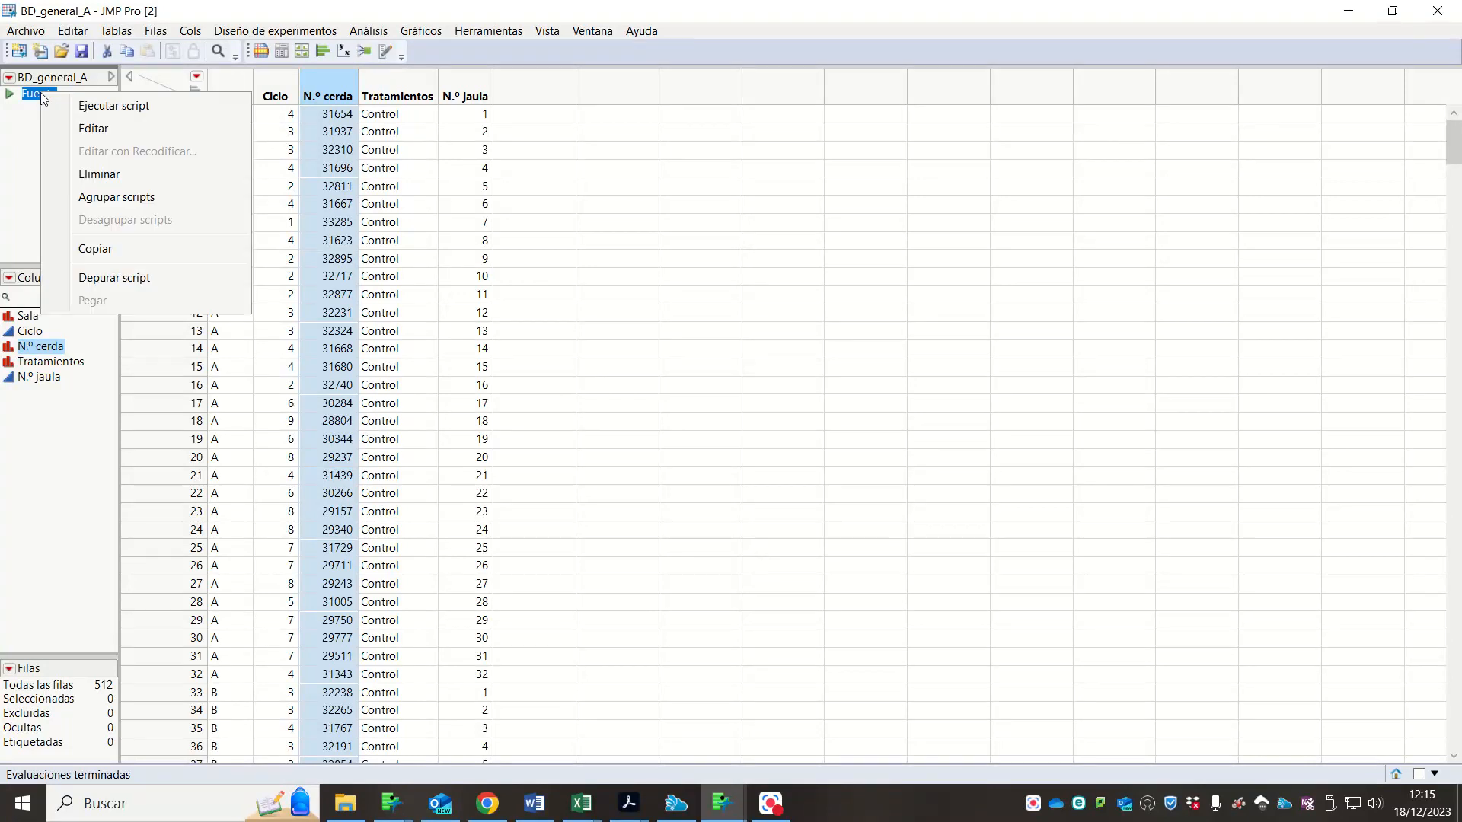
pyautogui.click(90, 127)
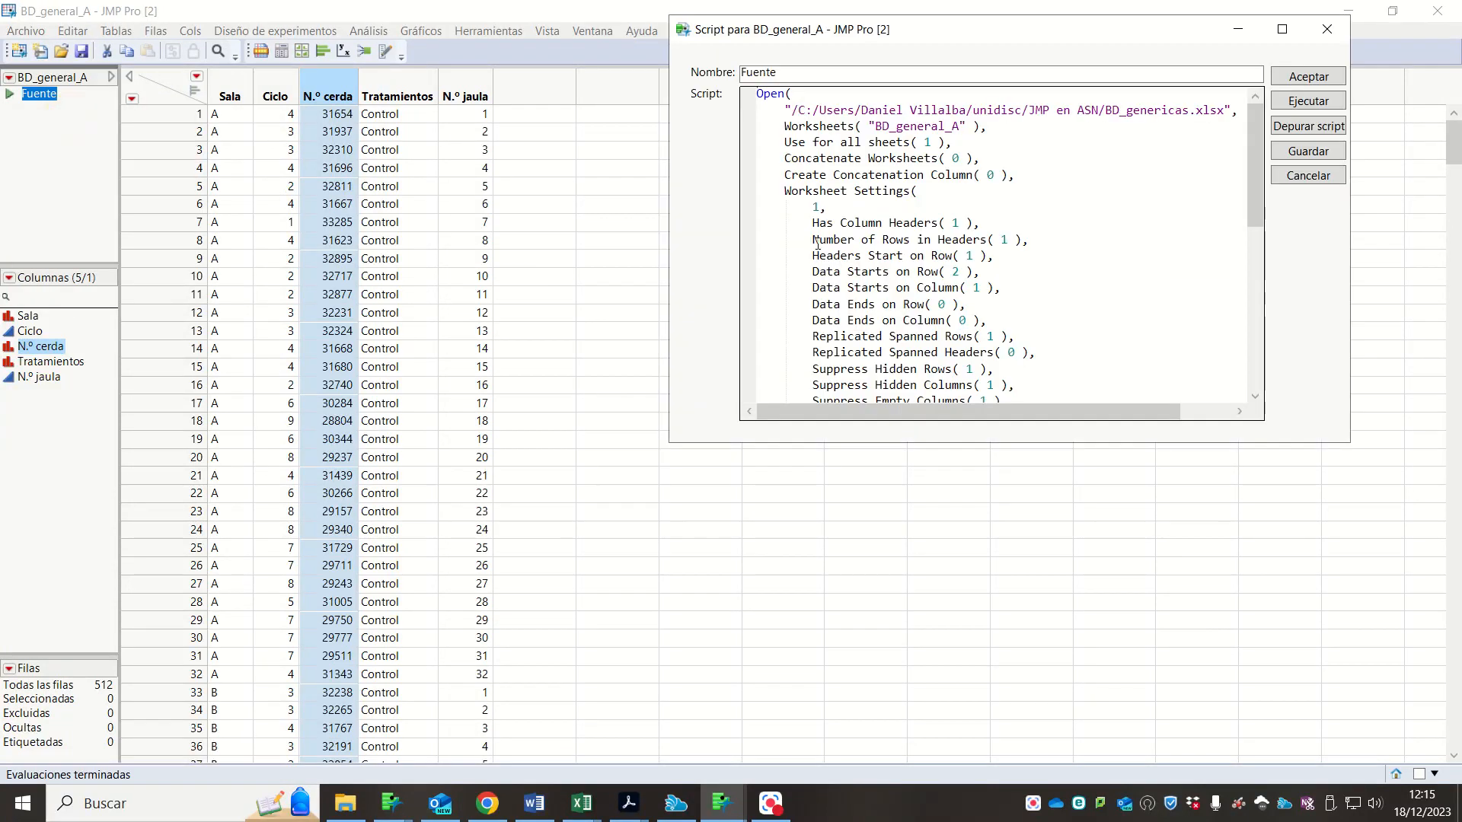
pyautogui.moveTo(800, 106); pyautogui.dragTo(1233, 111)
pyautogui.click(1117, 111)
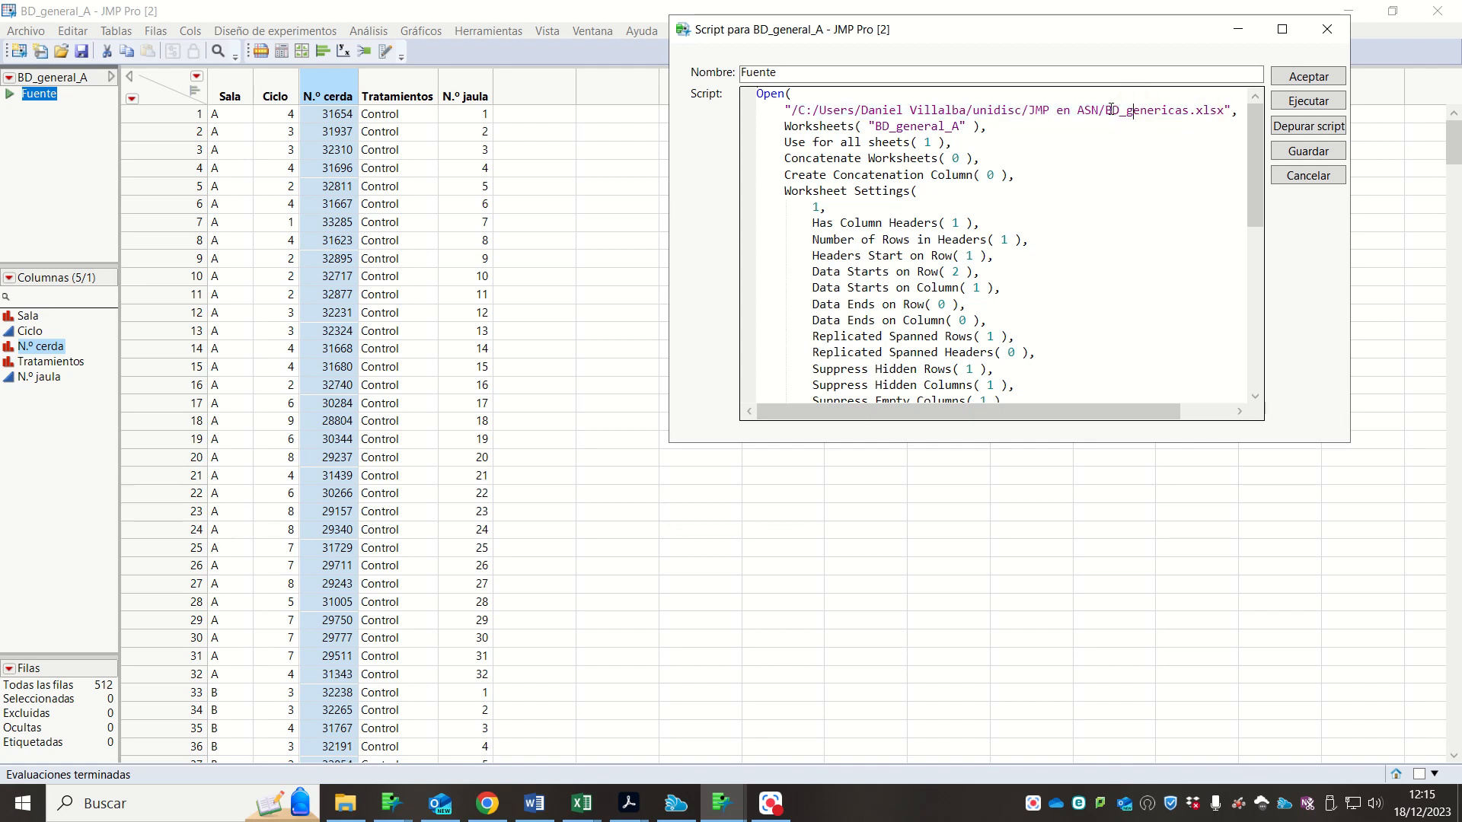
pyautogui.moveTo(1105, 111); pyautogui.dragTo(1223, 111)
pyautogui.scroll(-5, 973, 194)
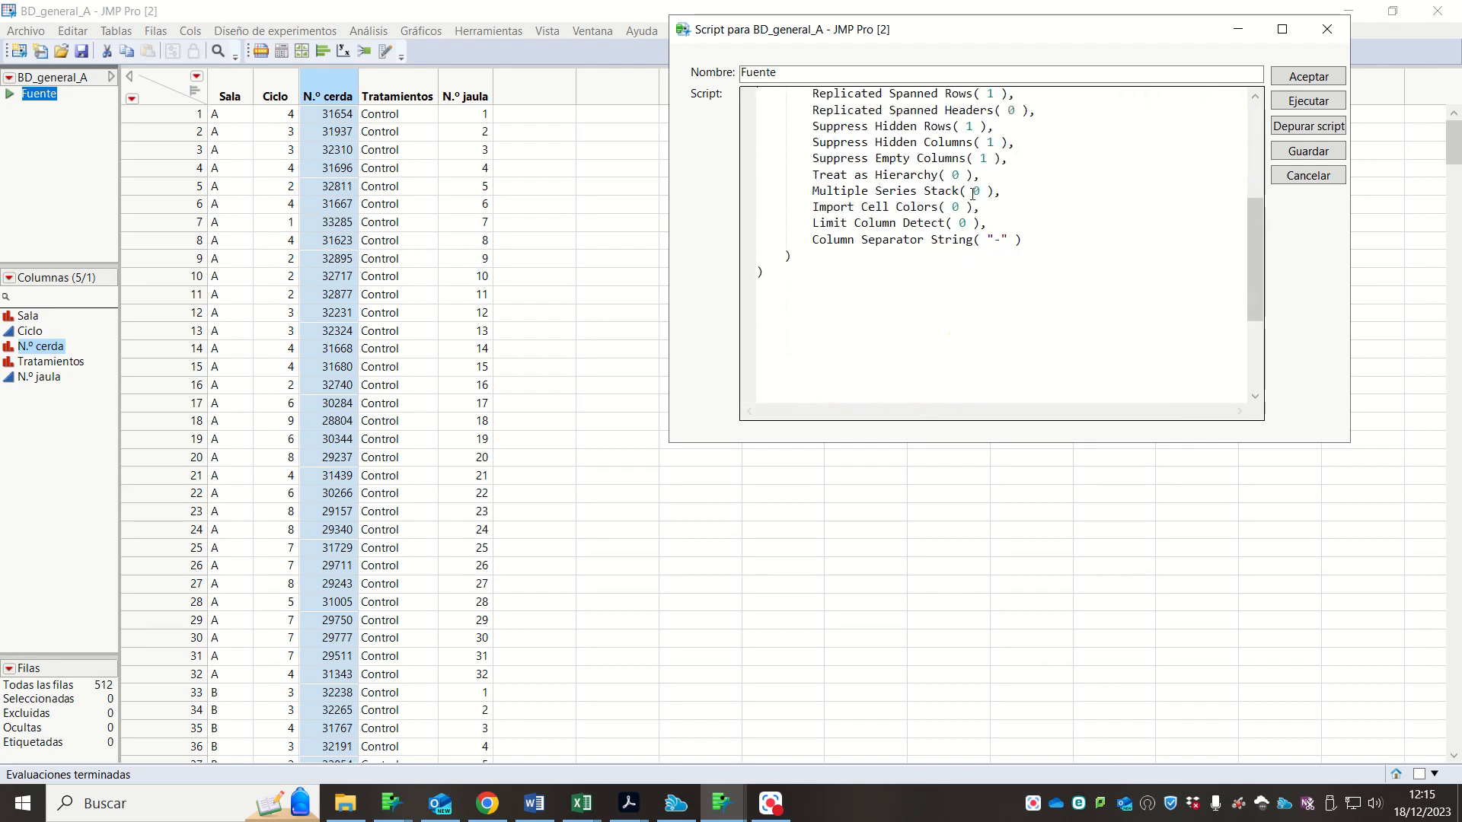
pyautogui.scroll(5, 898, 166)
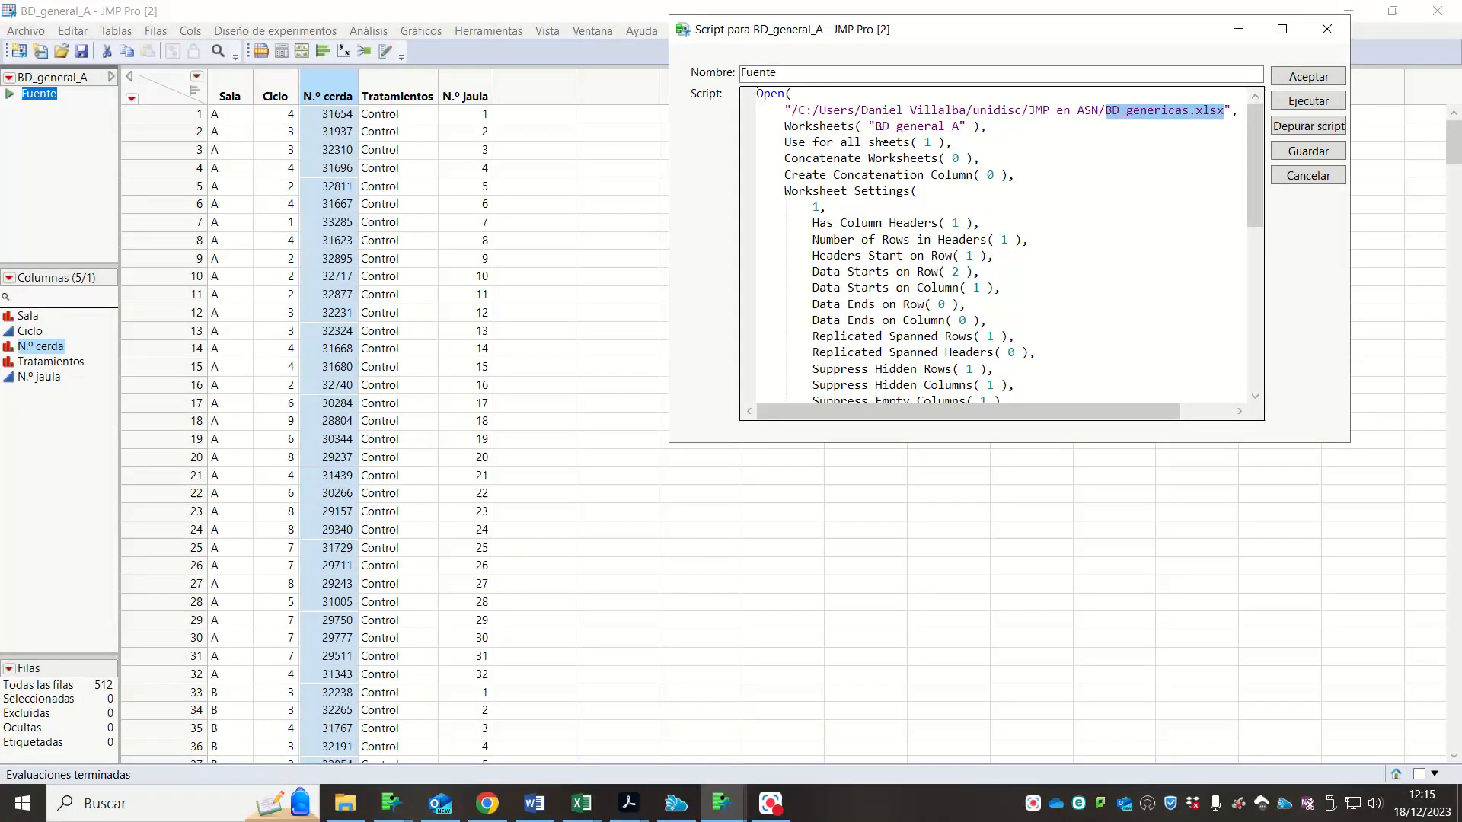
pyautogui.moveTo(881, 126); pyautogui.dragTo(950, 145)
pyautogui.click(950, 145)
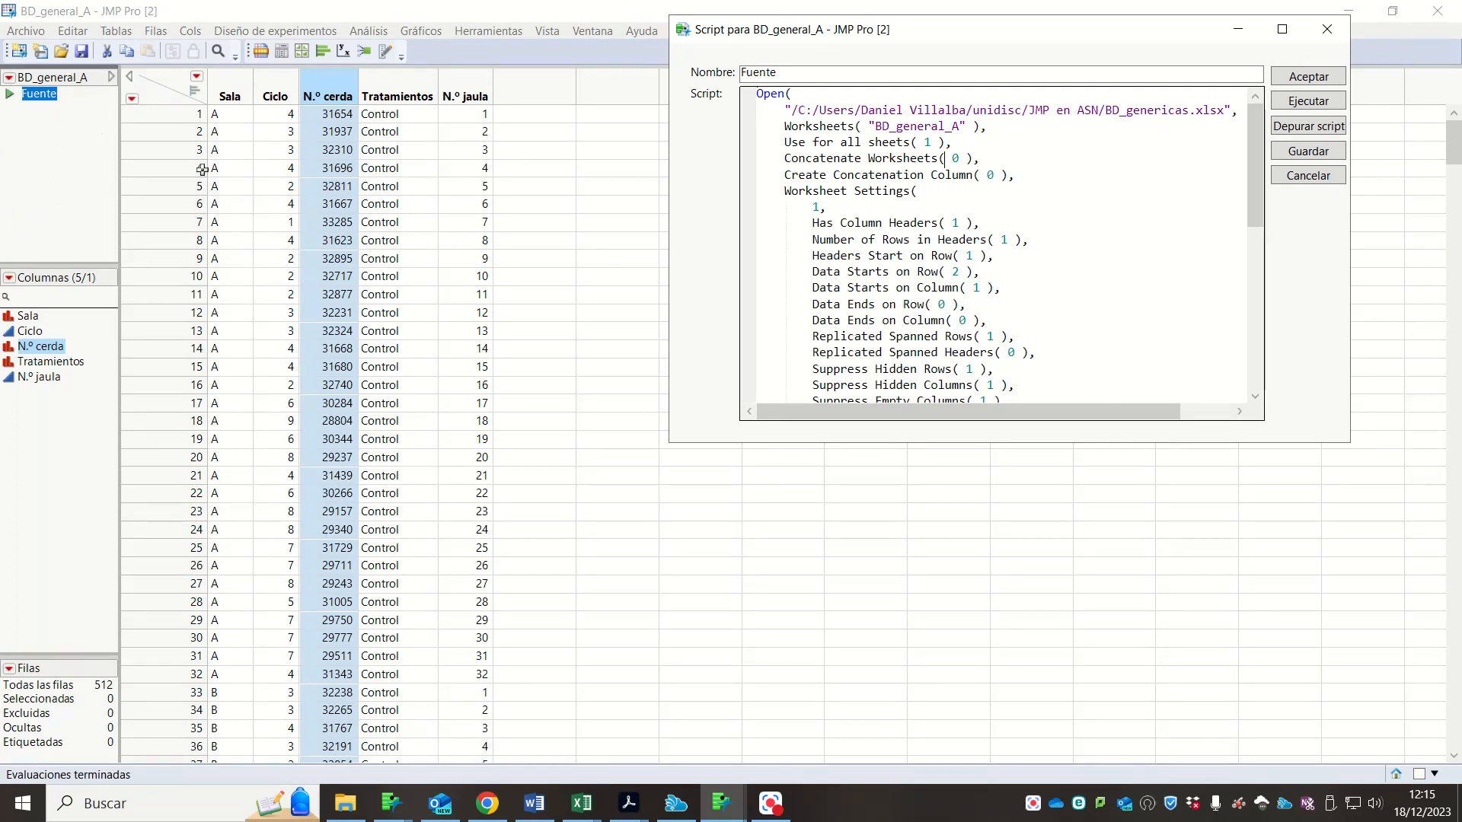
pyautogui.click(1331, 24)
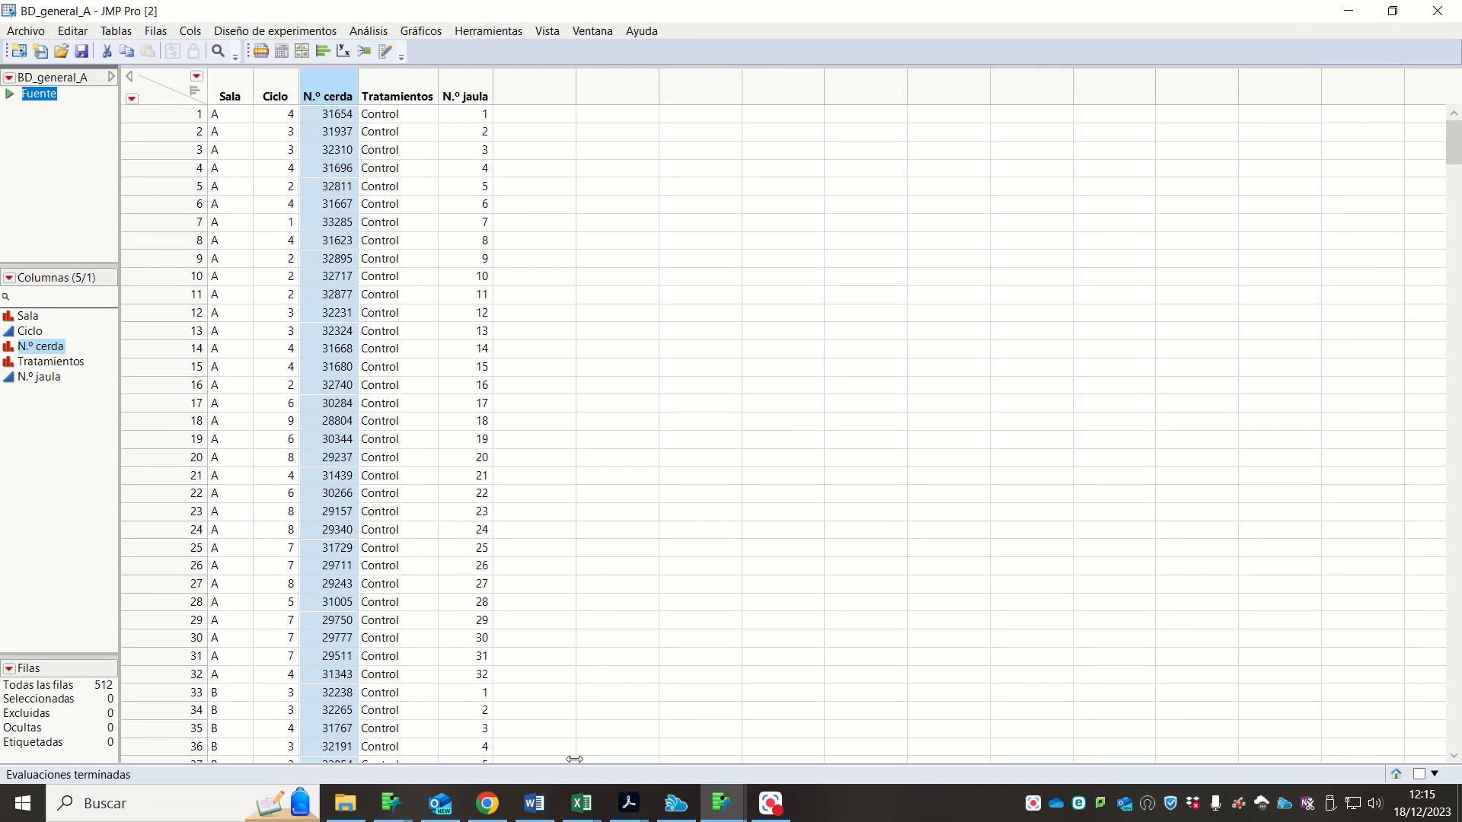
# - Return to the Curso ASN1 table and review the modeling types available for the Ciclo column
pyautogui.click(721, 803)
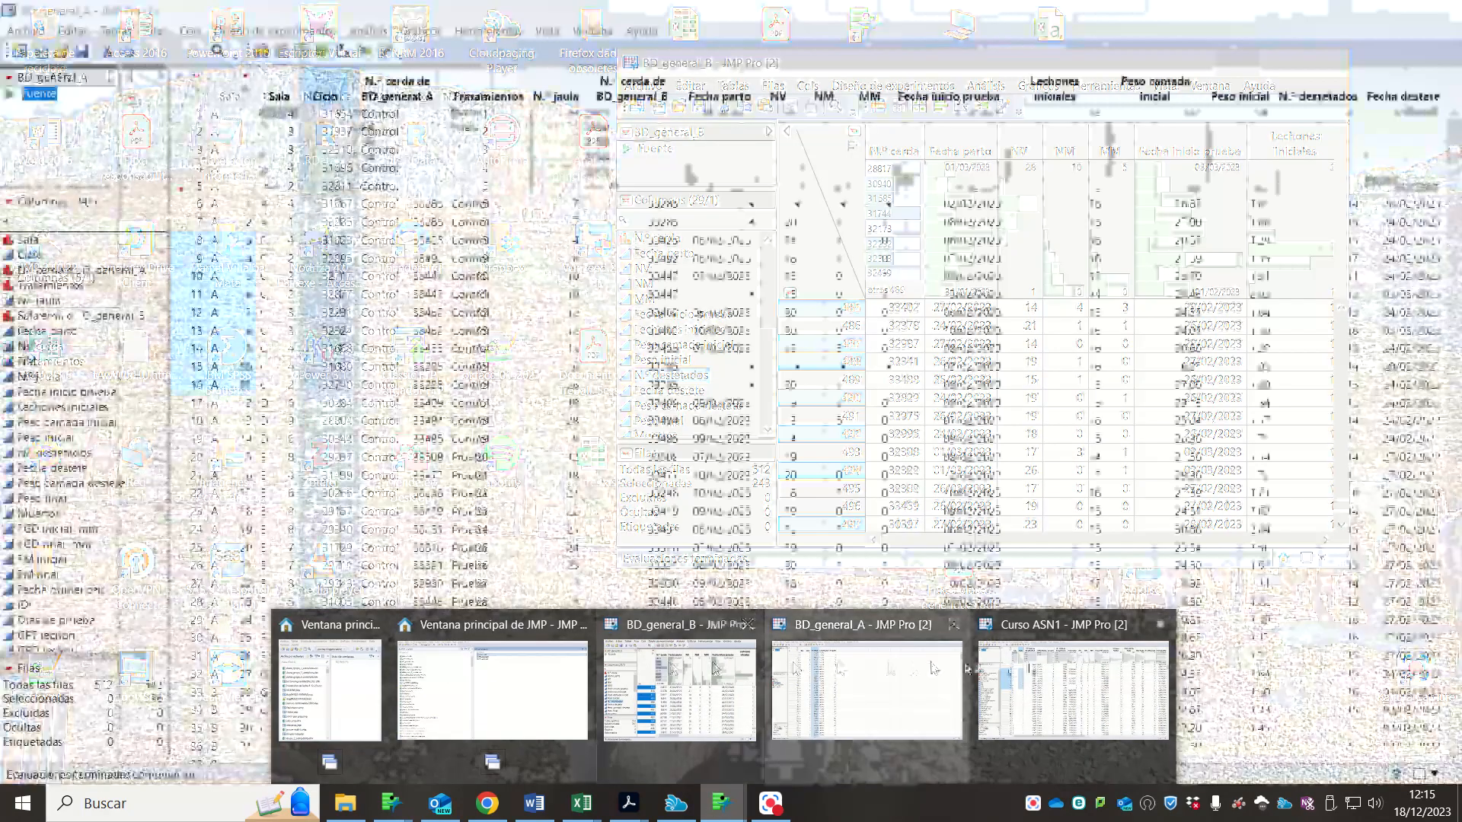
pyautogui.click(1030, 668)
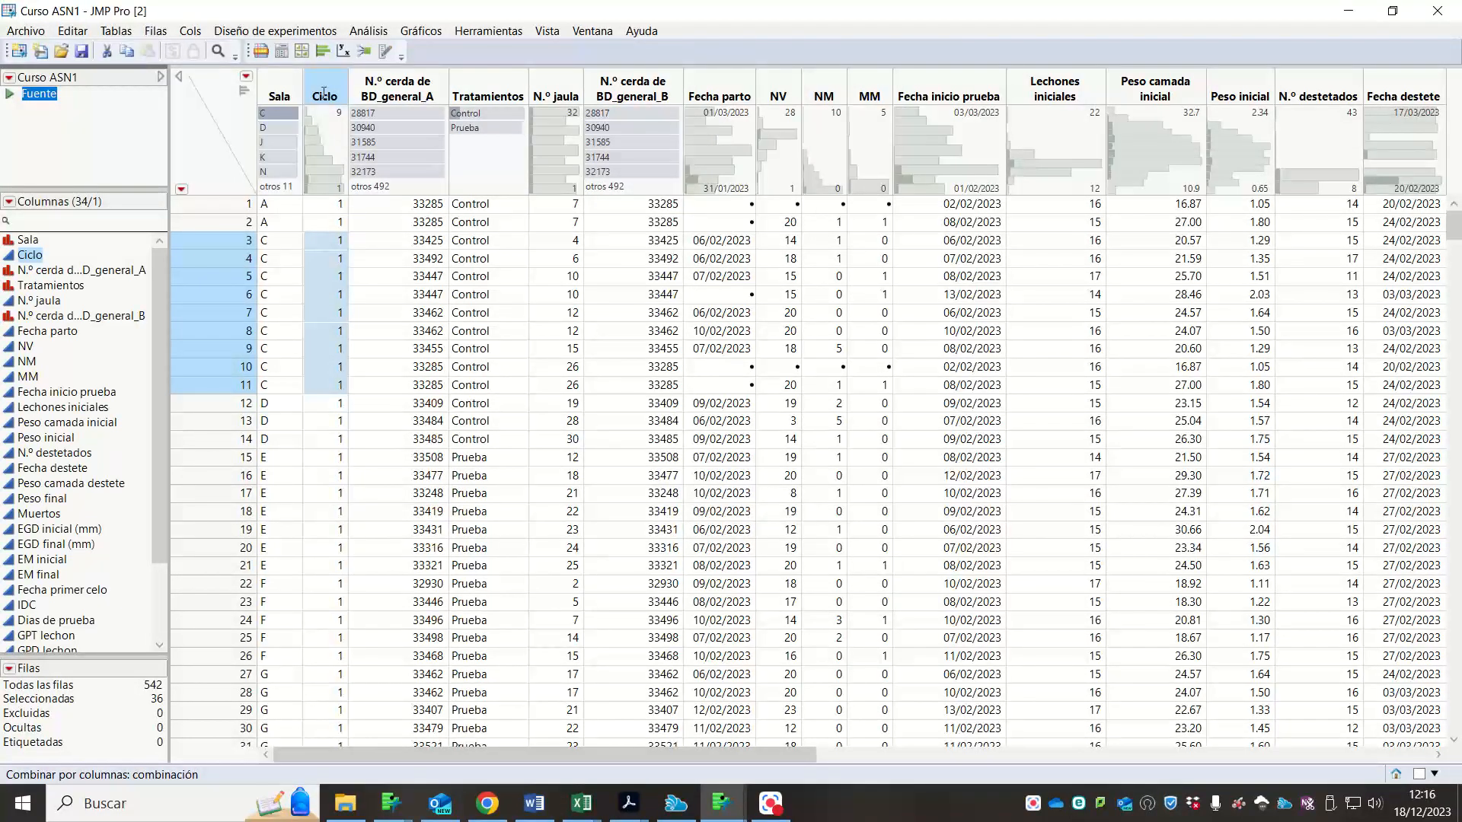
pyautogui.click(6, 258)
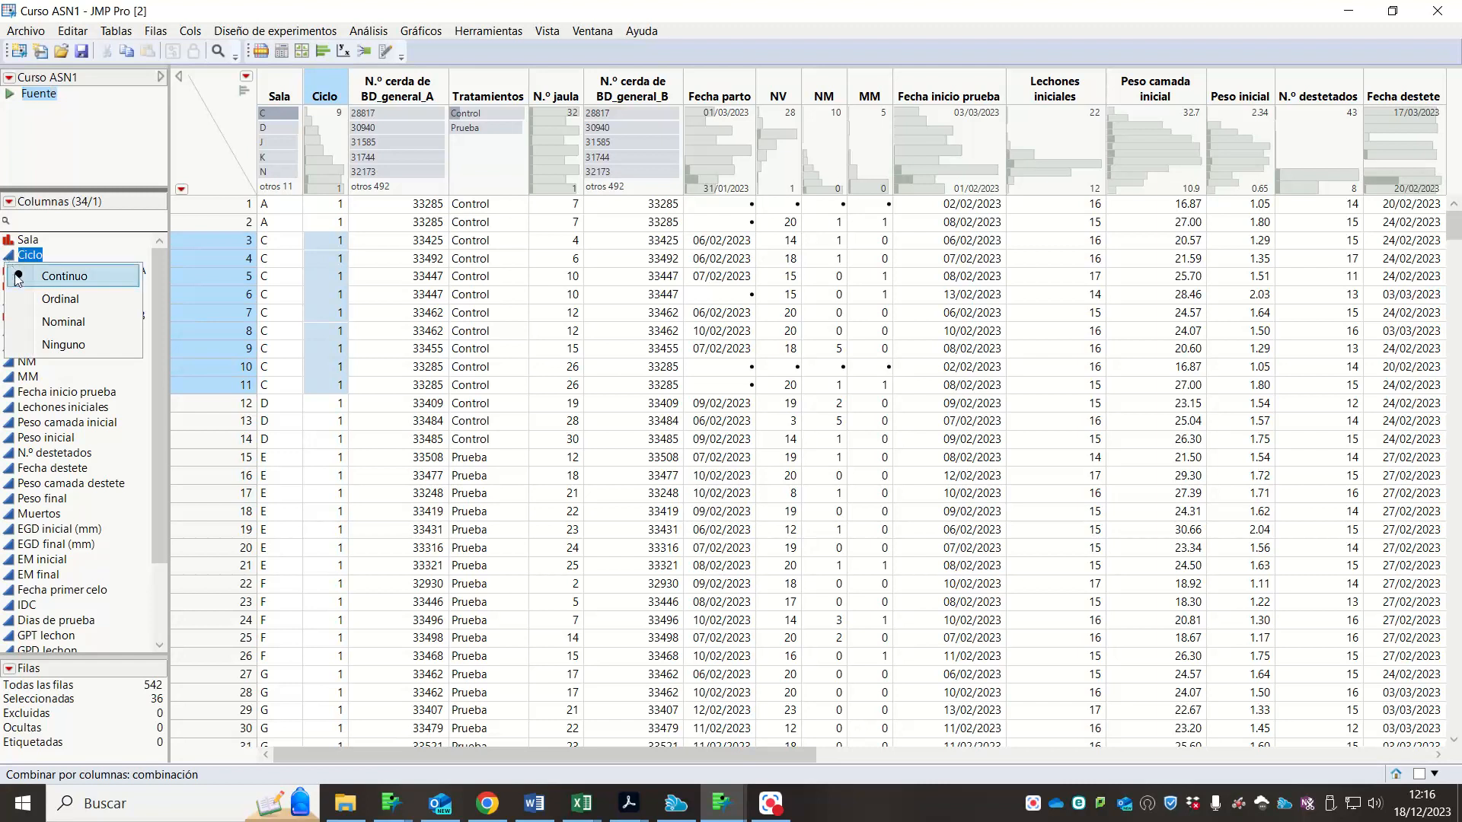
pyautogui.click(8, 322)
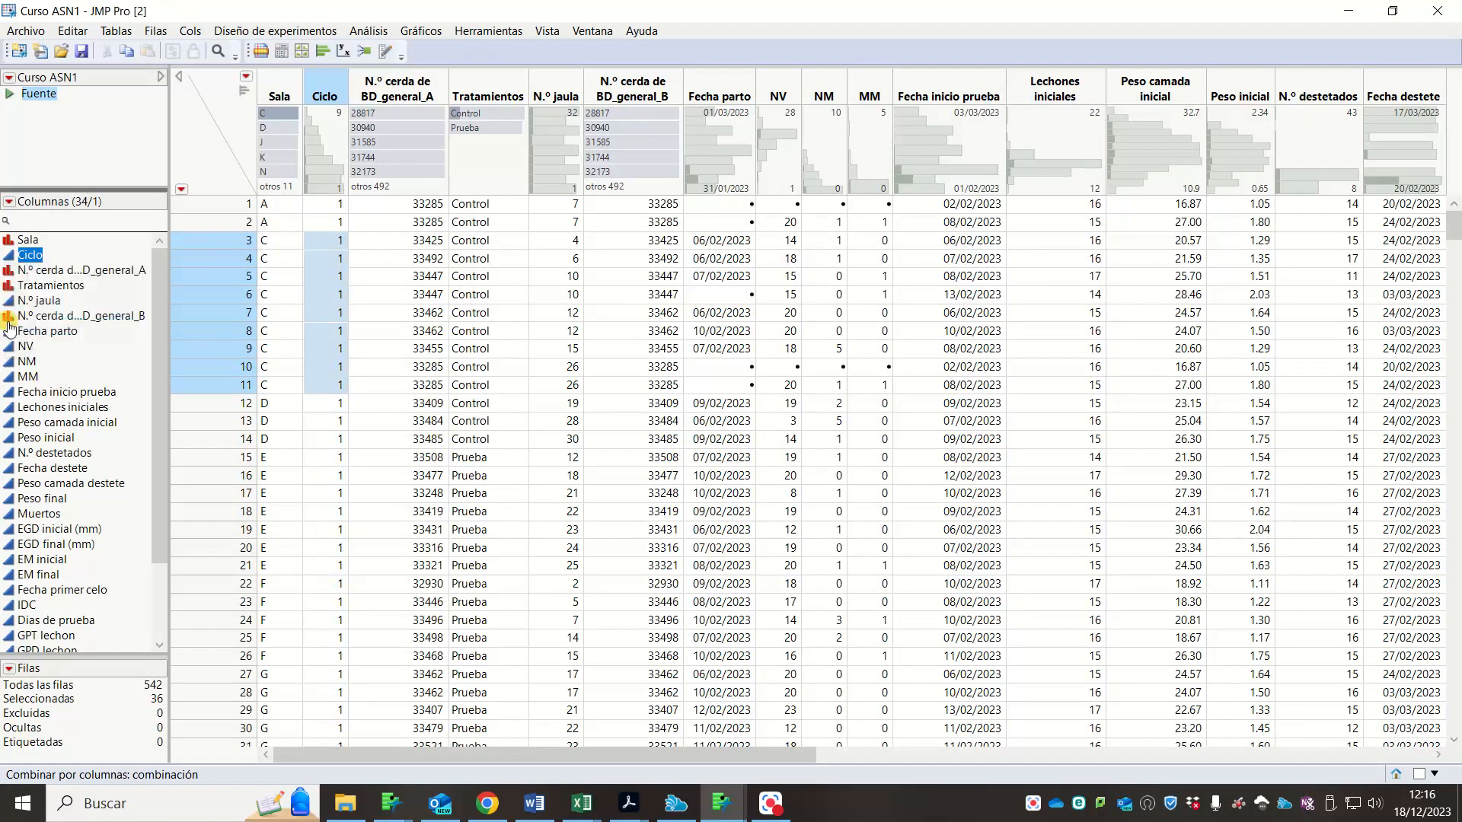
pyautogui.click(8, 256)
pyautogui.click(14, 277)
# - Open the column info of Ciclo to review its data type and modeling type, and cancel it without changes
pyautogui.click(328, 90)
pyautogui.rightClick(324, 90)
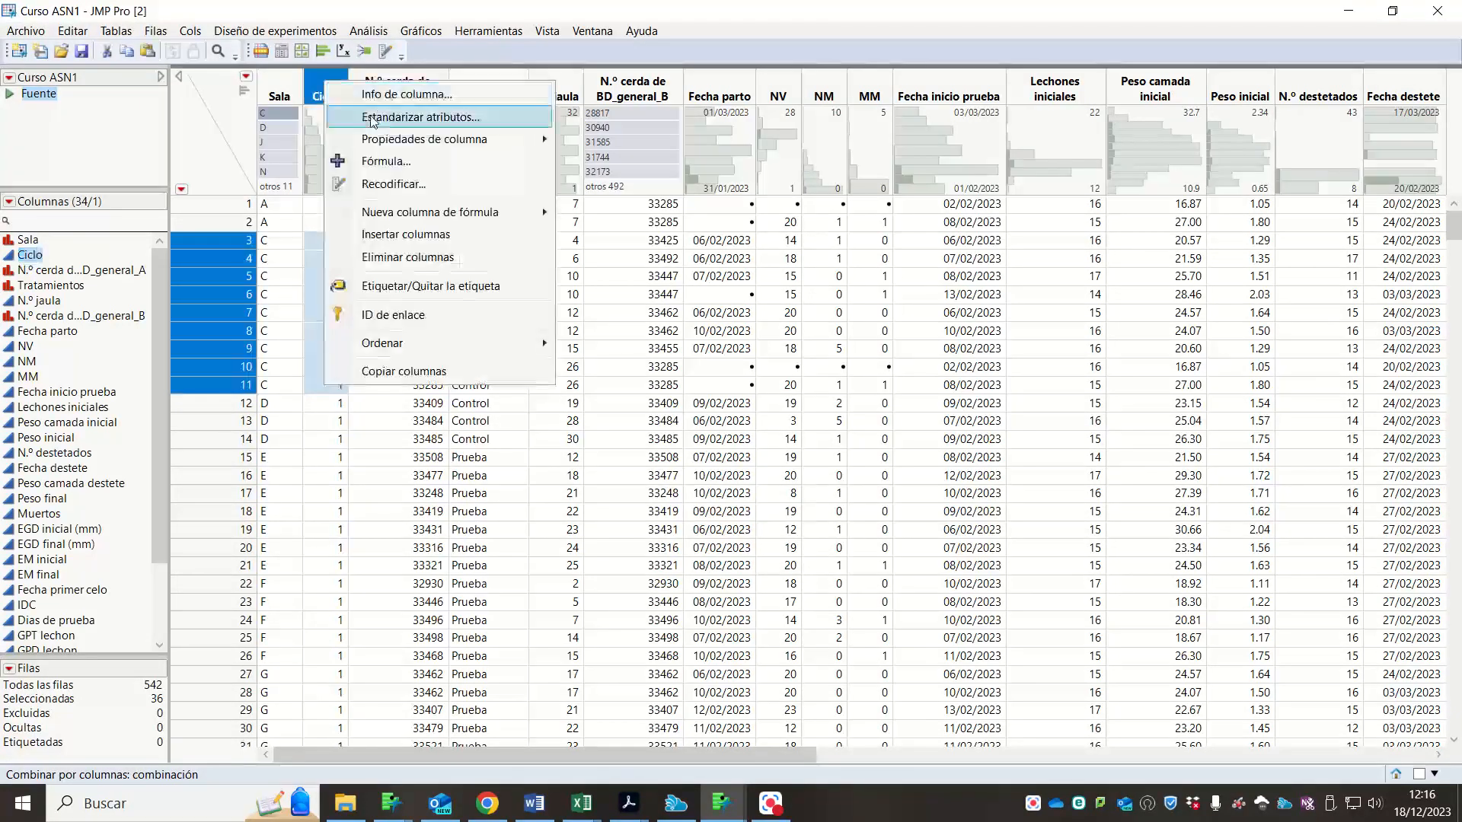
pyautogui.click(365, 98)
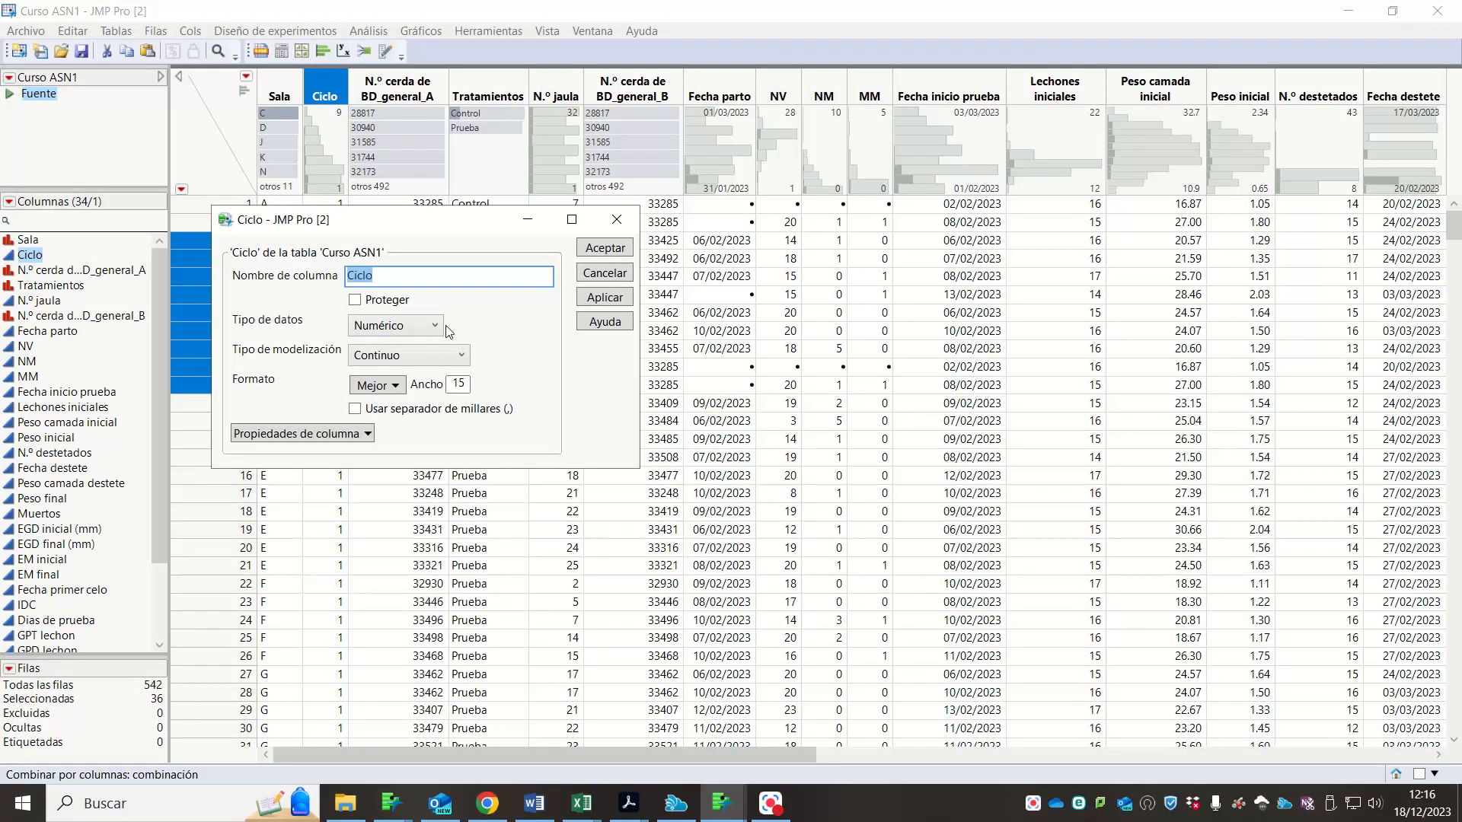
pyautogui.click(446, 327)
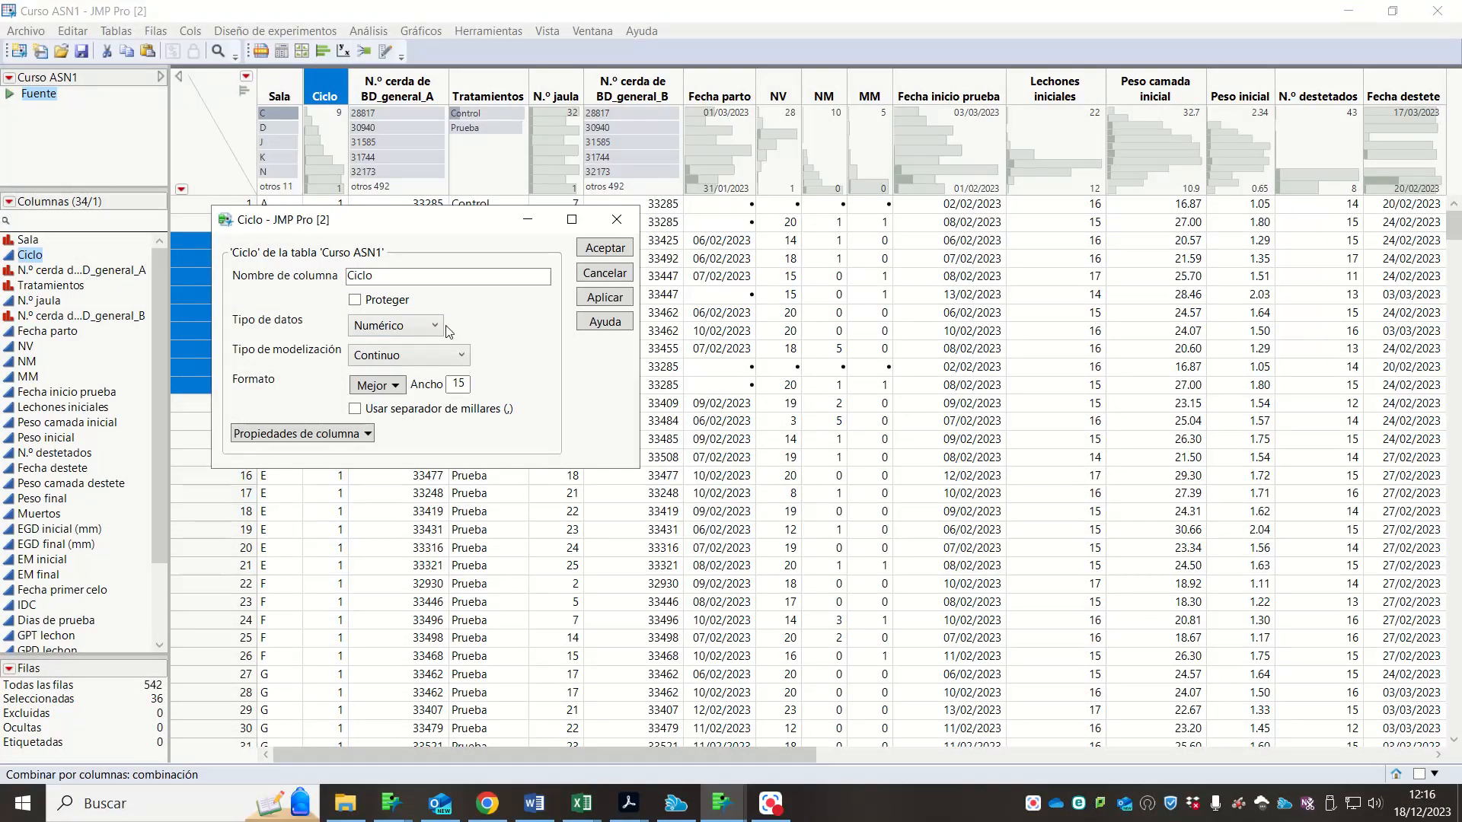
pyautogui.click(604, 274)
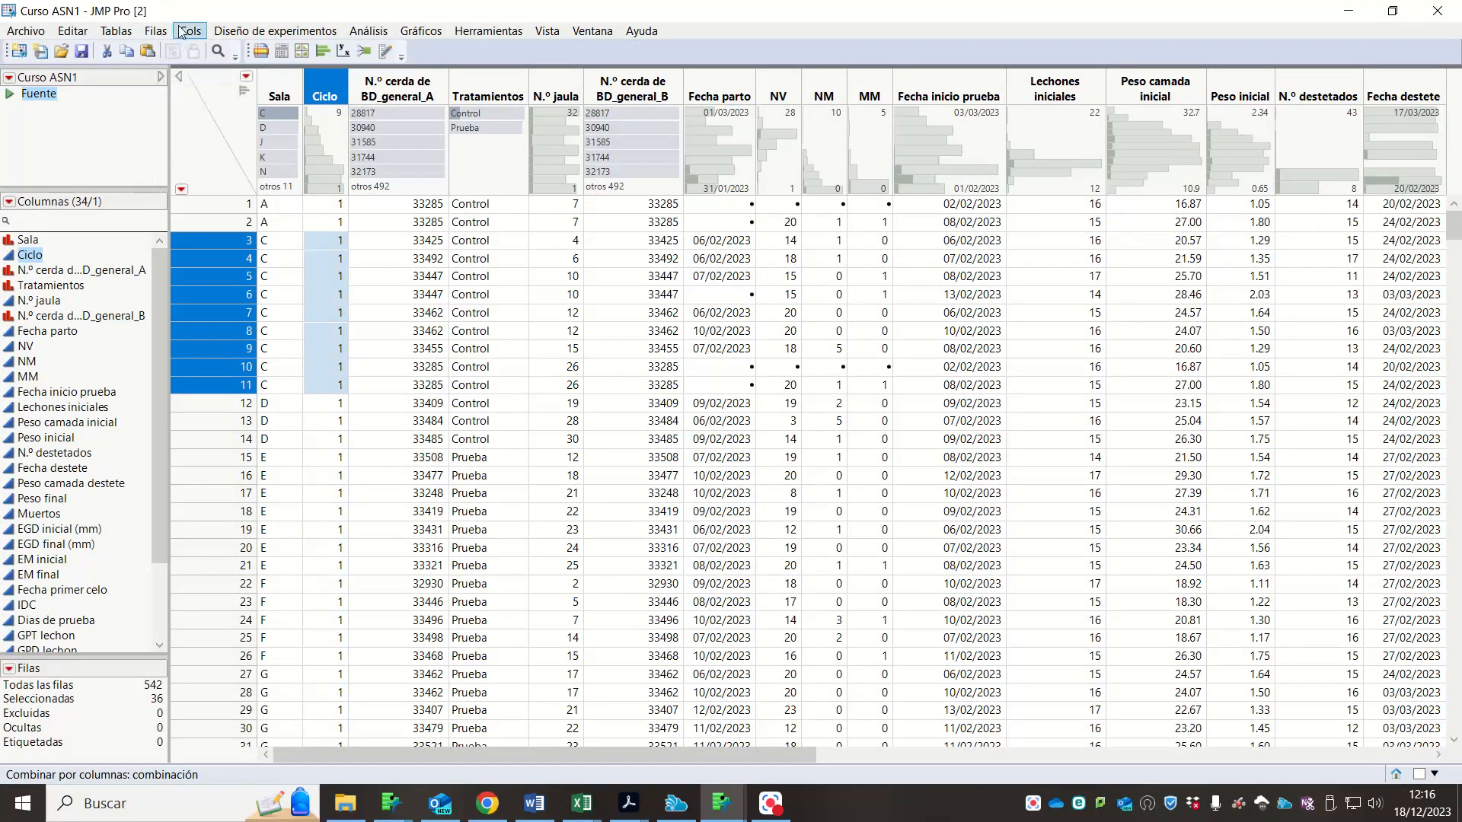
# - Clear the row states of the Curso ASN1 table and open Recode for the Sala column
pyautogui.click(156, 31)
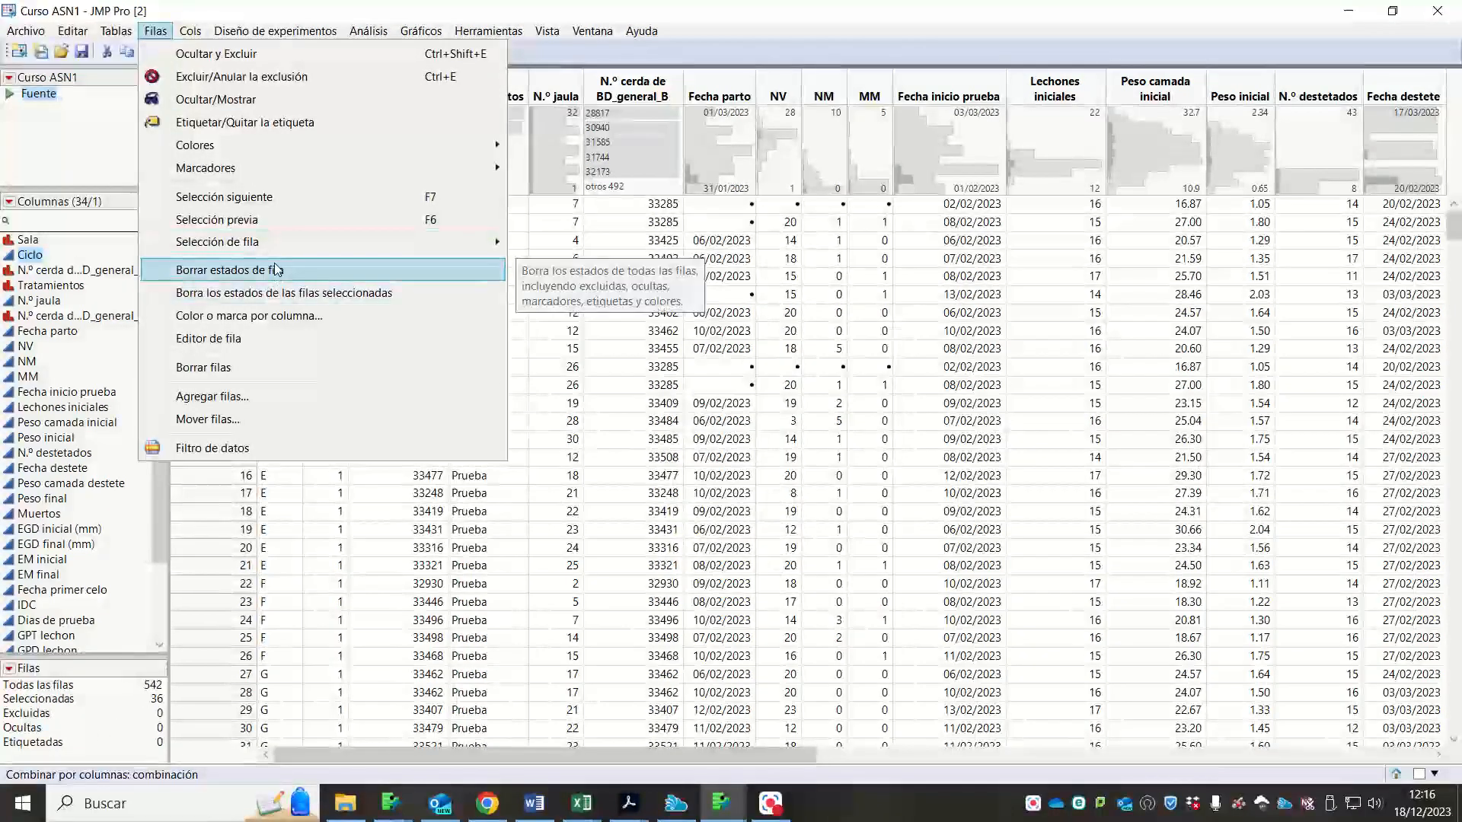
pyautogui.click(228, 270)
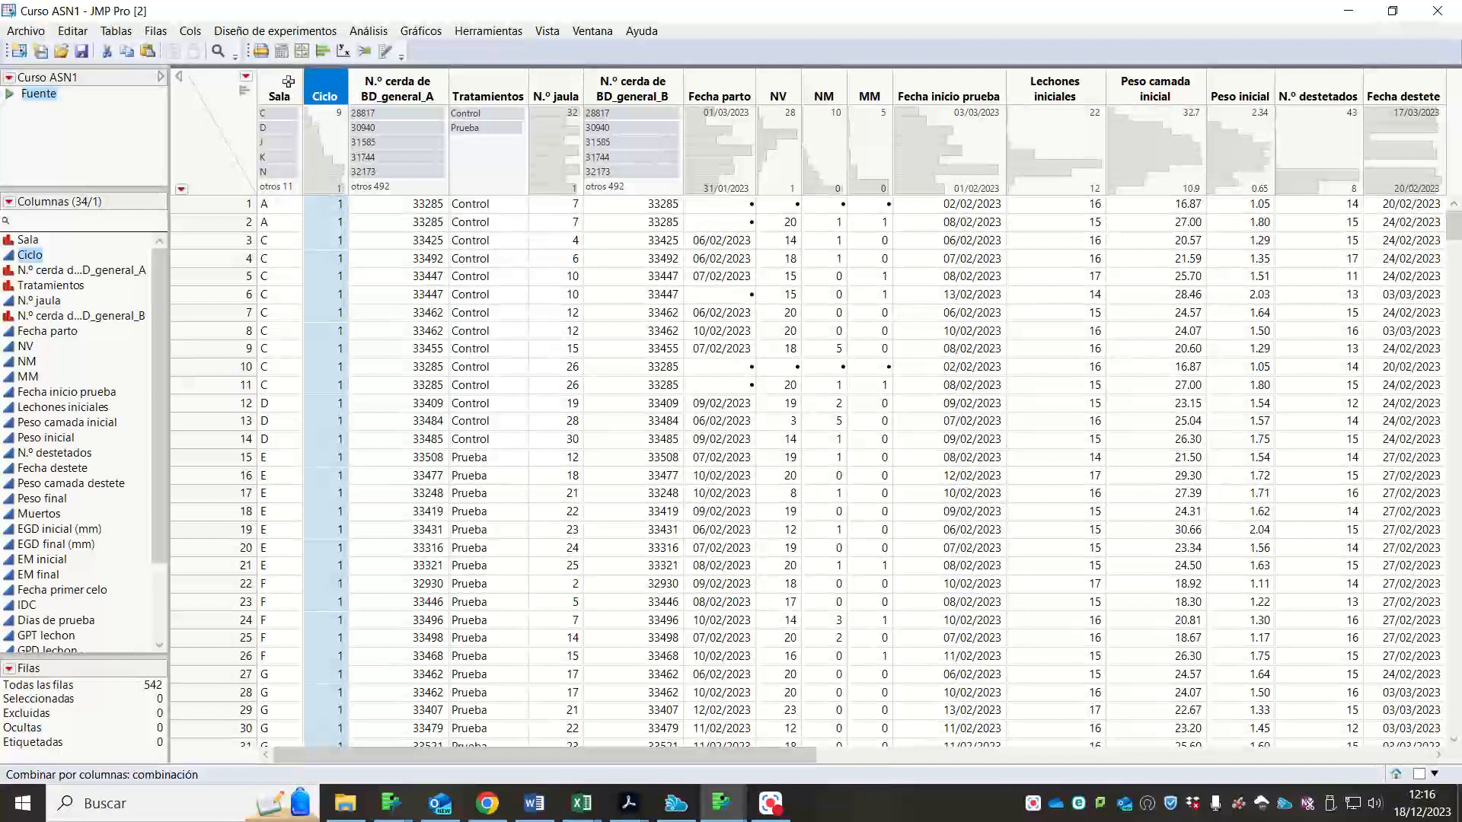
pyautogui.click(288, 81)
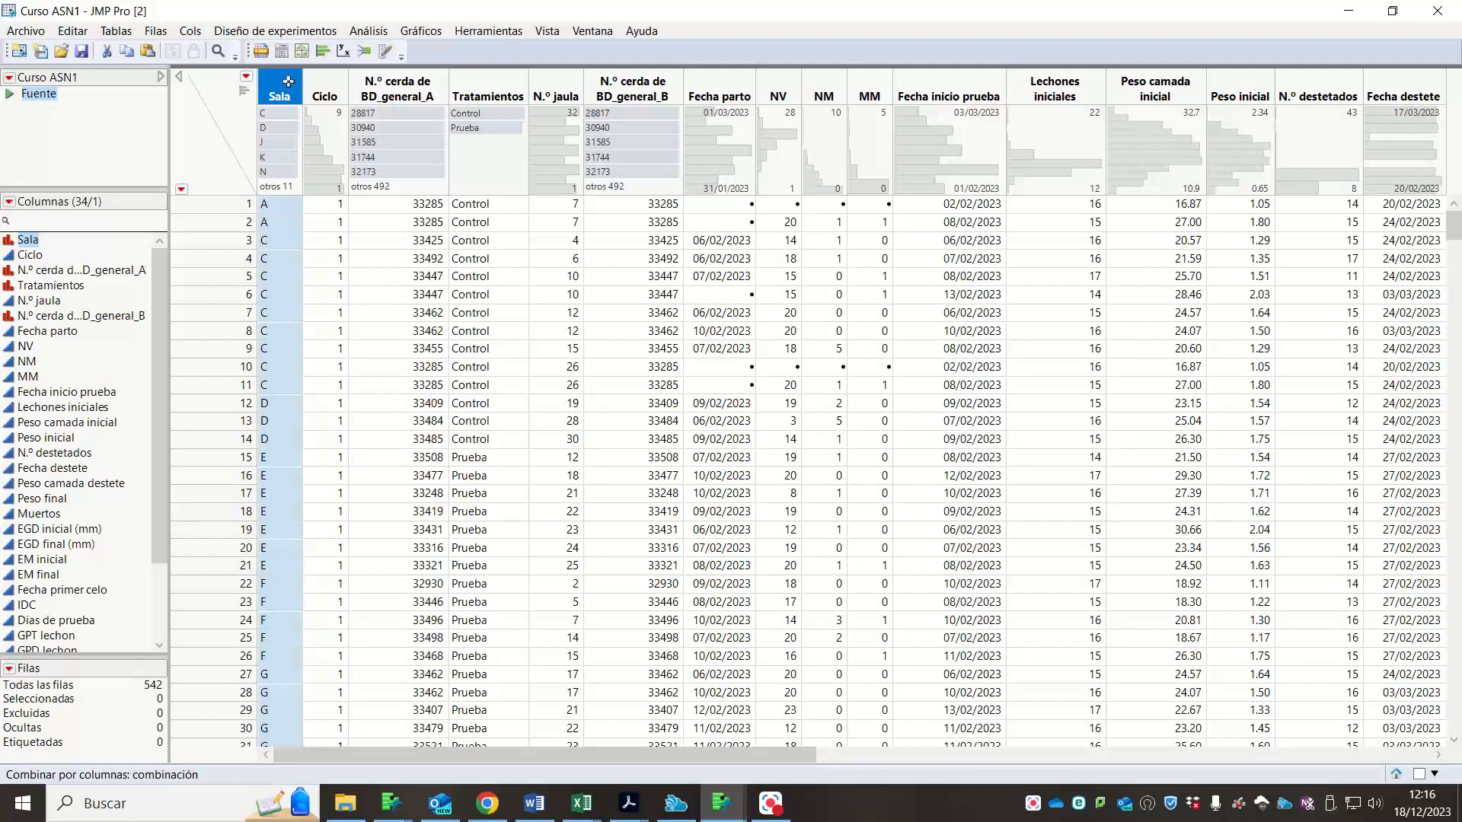
pyautogui.click(190, 31)
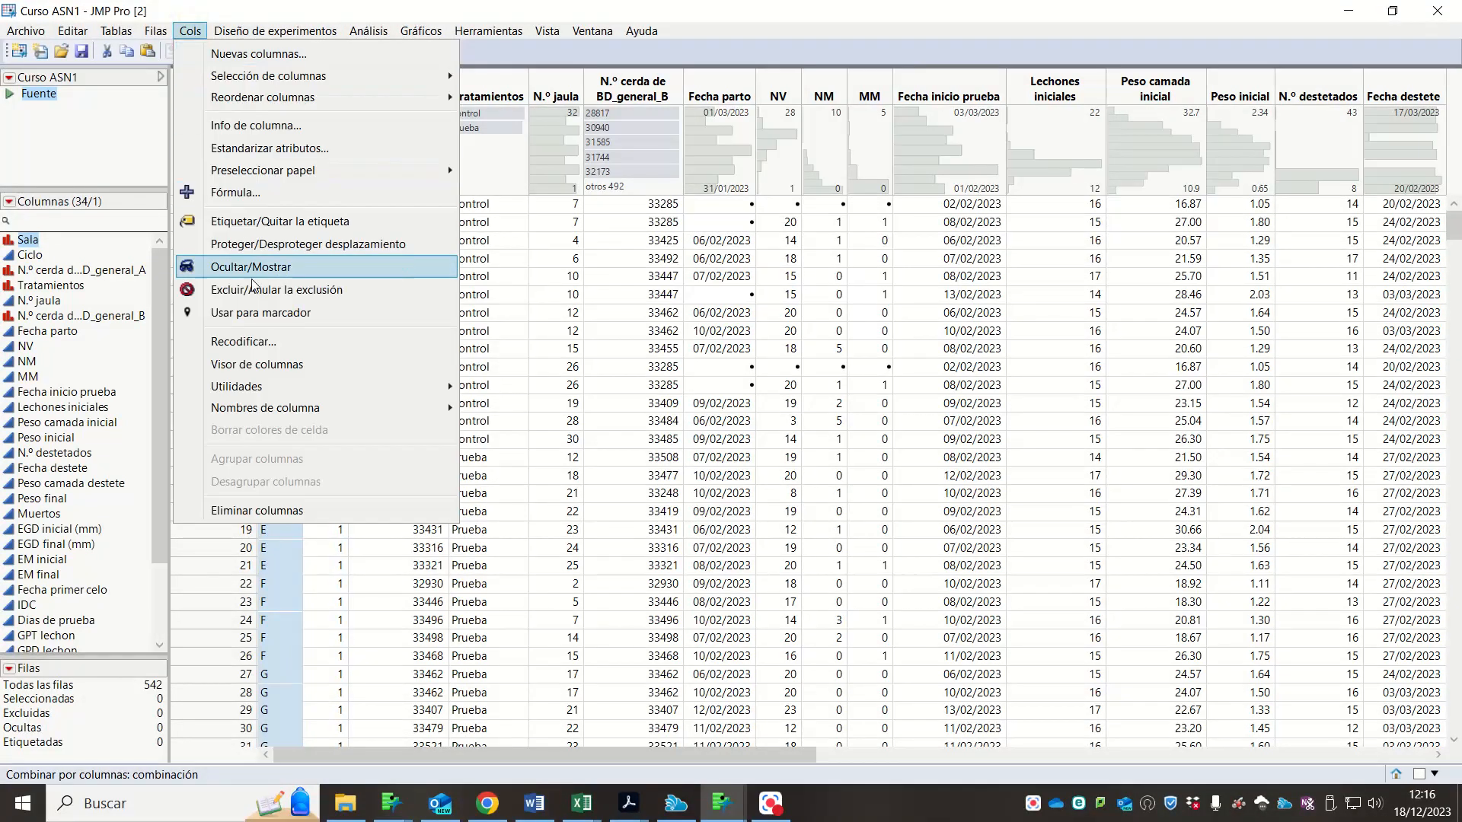
pyautogui.click(251, 341)
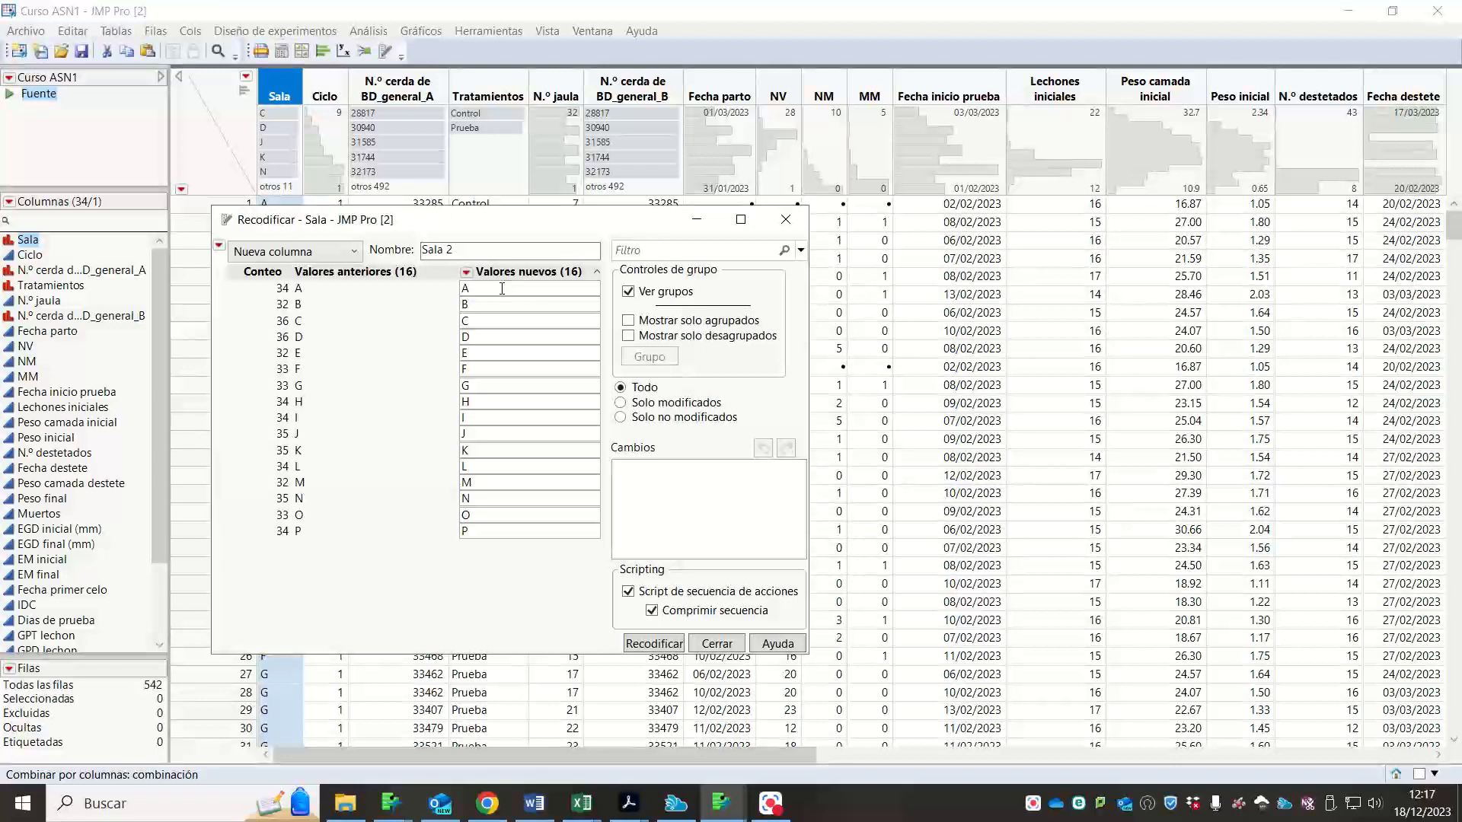
# - Recode the Sala value A as A2, writing the result to a new column named Sala 2
pyautogui.click(501, 288)
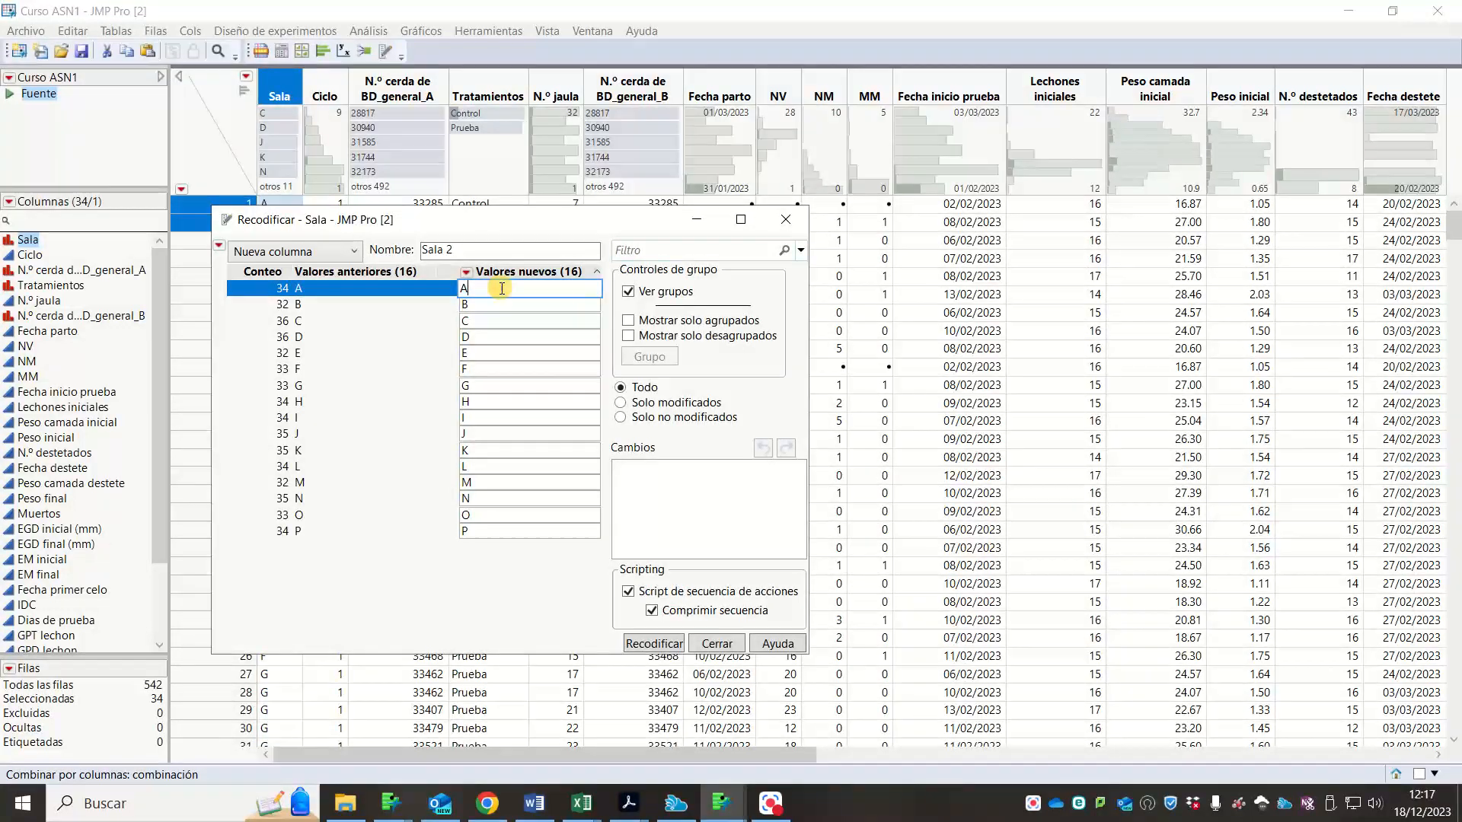
pyautogui.write('2')
pyautogui.click(482, 320)
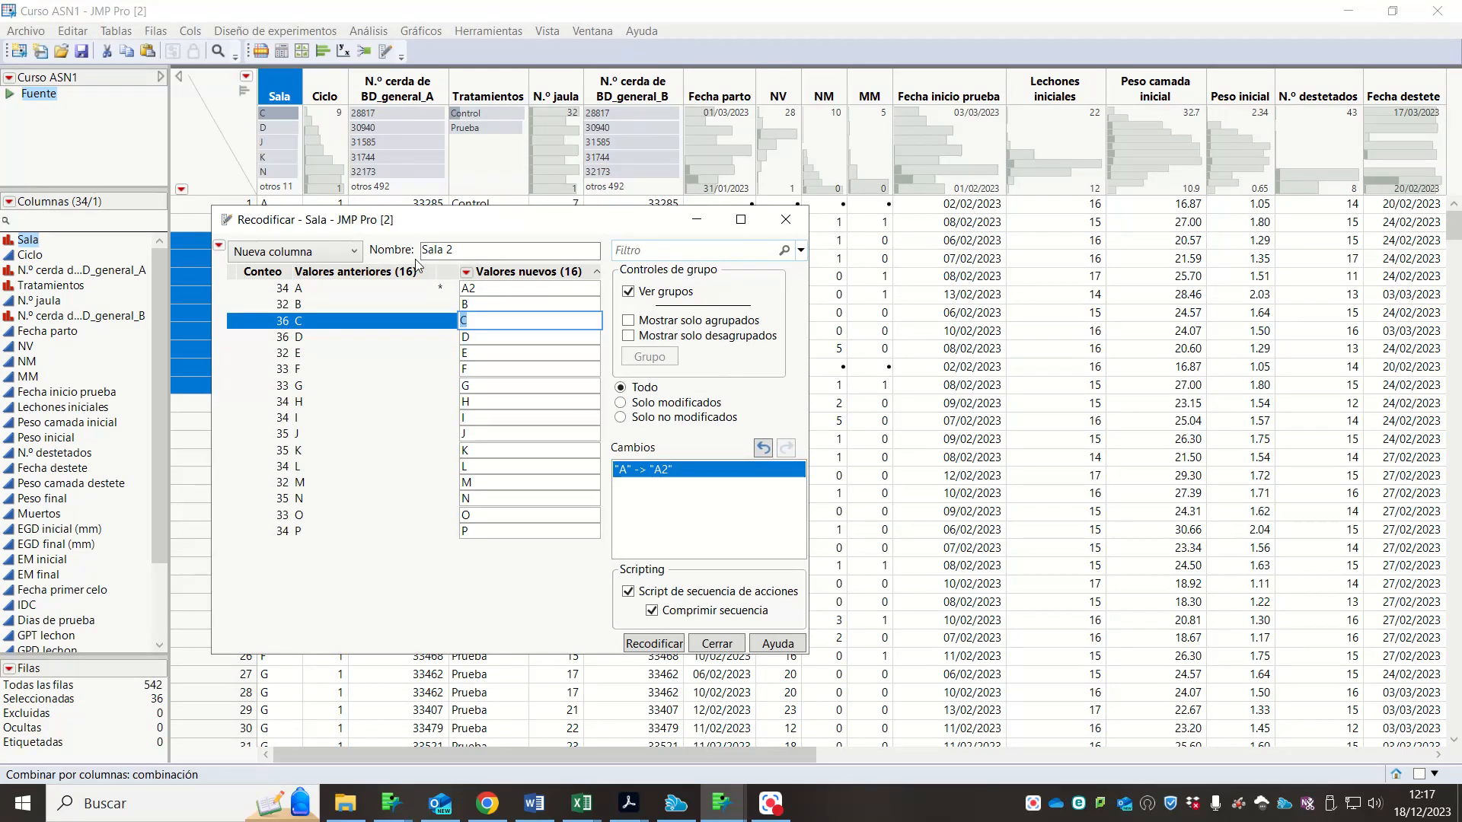
pyautogui.click(349, 254)
pyautogui.click(329, 308)
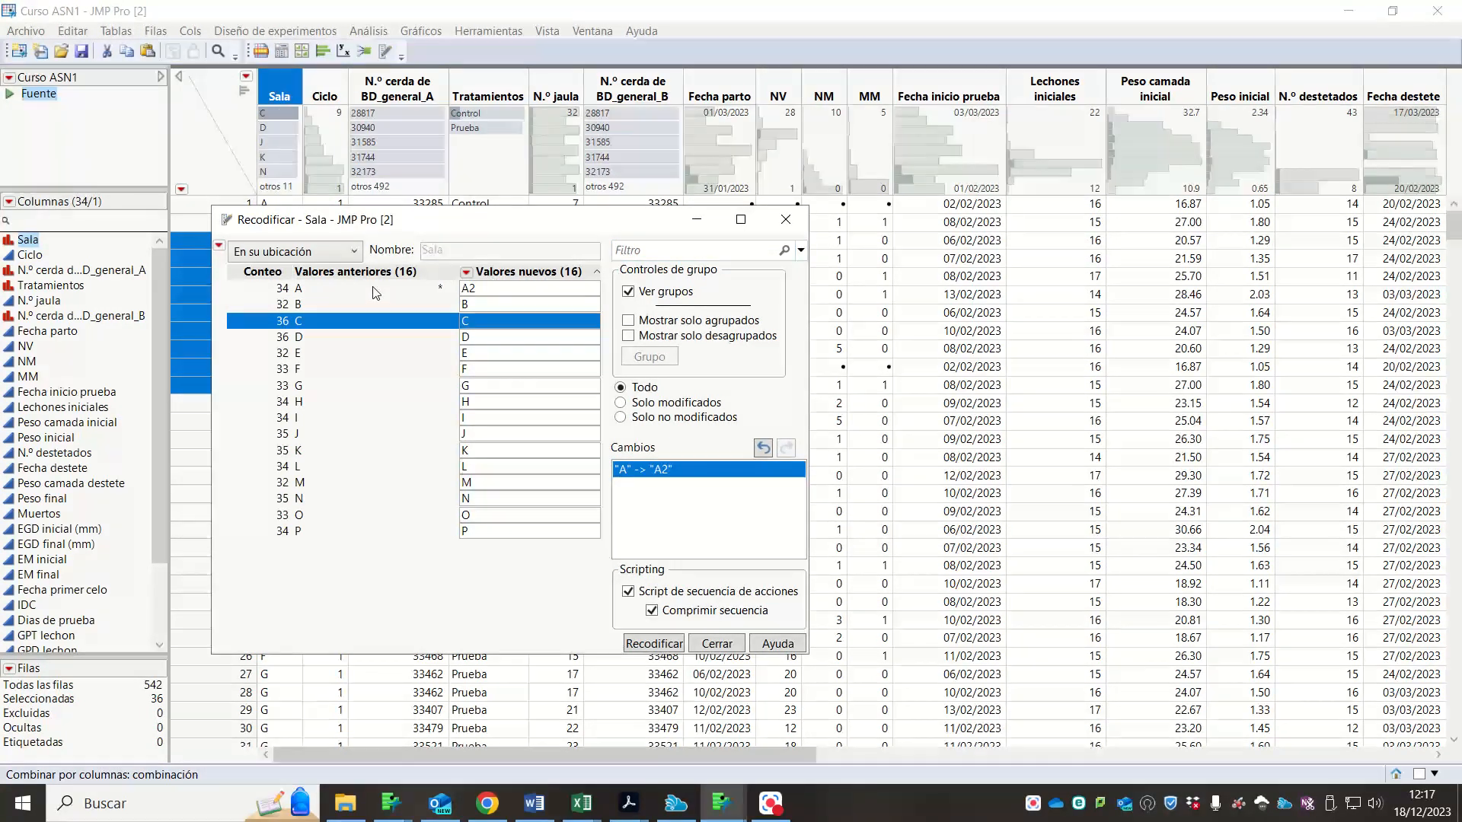
pyautogui.click(335, 257)
pyautogui.click(336, 271)
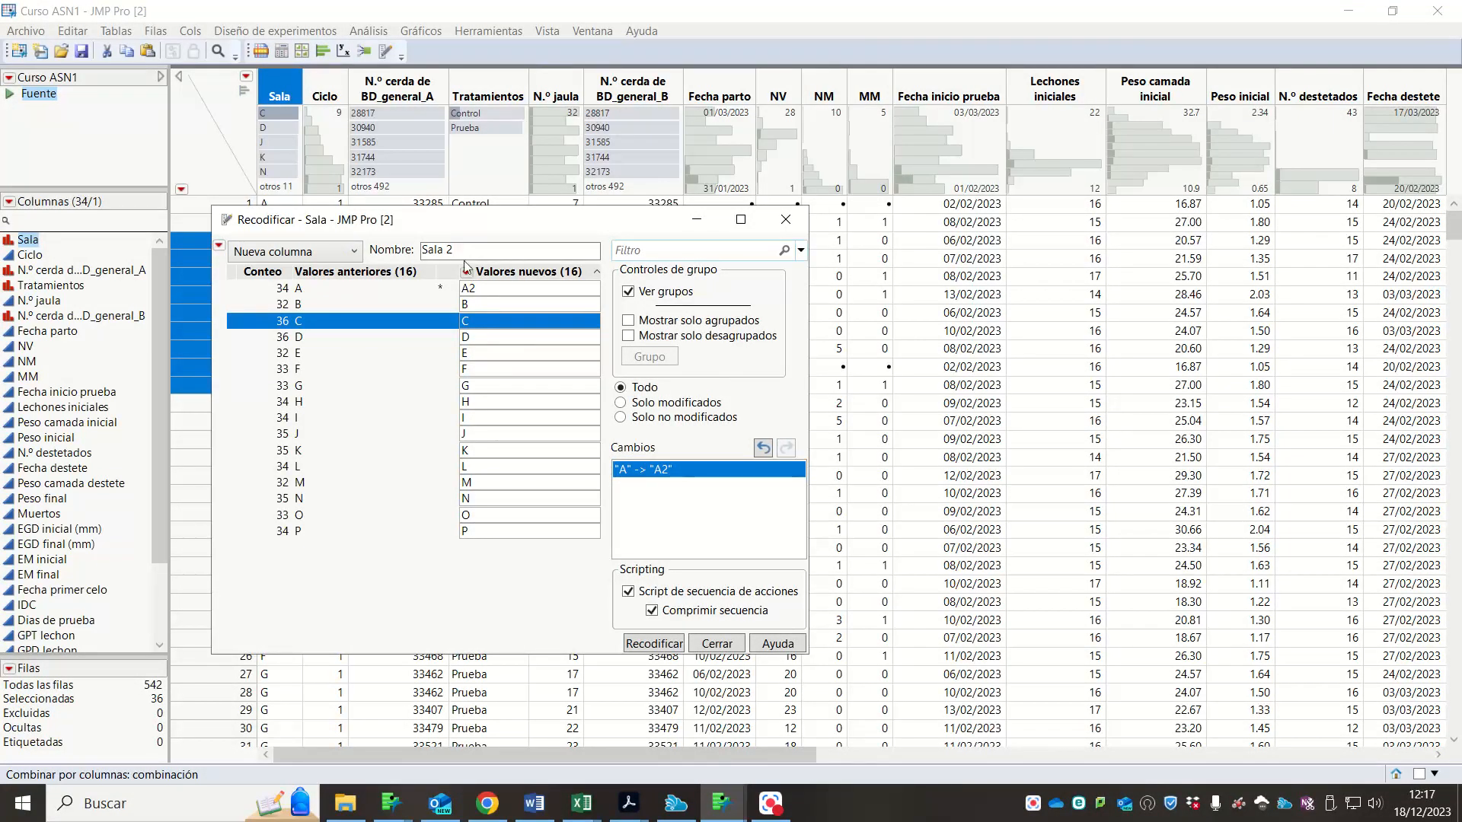
pyautogui.click(670, 644)
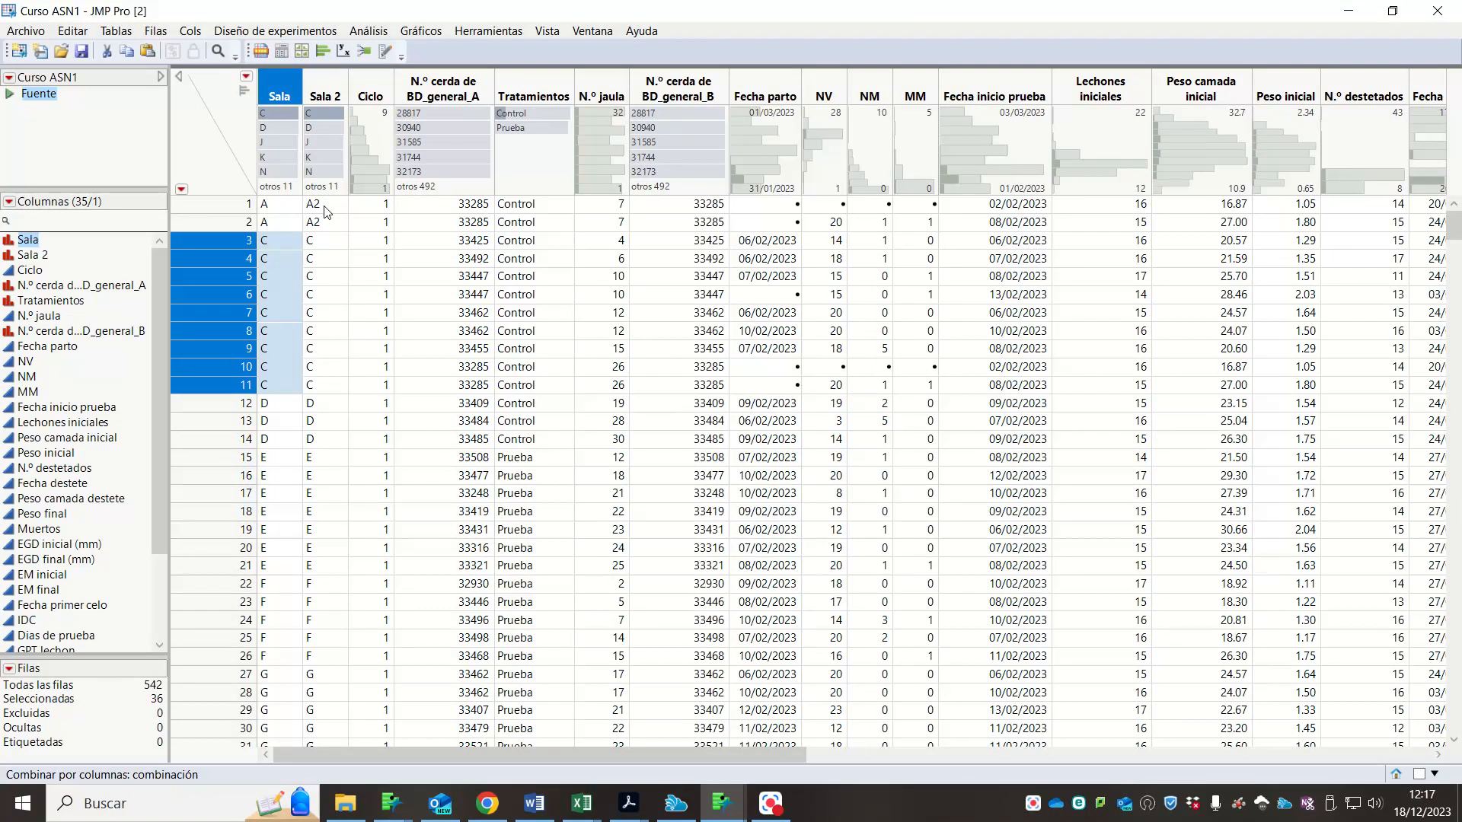
# - Start another recode of Sala, group values A, B, C and D, and name the group "Salas nuevas"
pyautogui.click(191, 31)
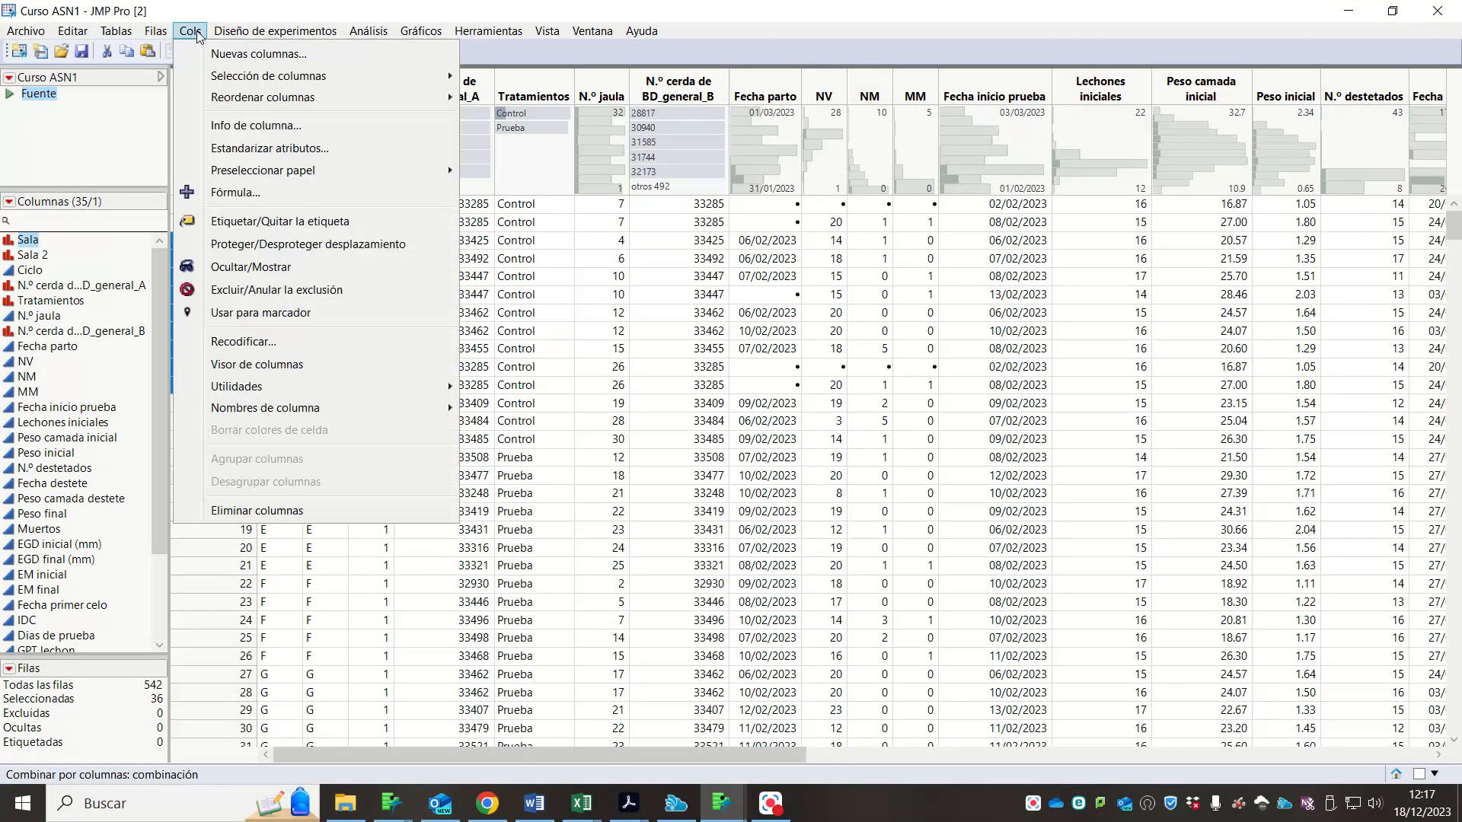
pyautogui.click(279, 339)
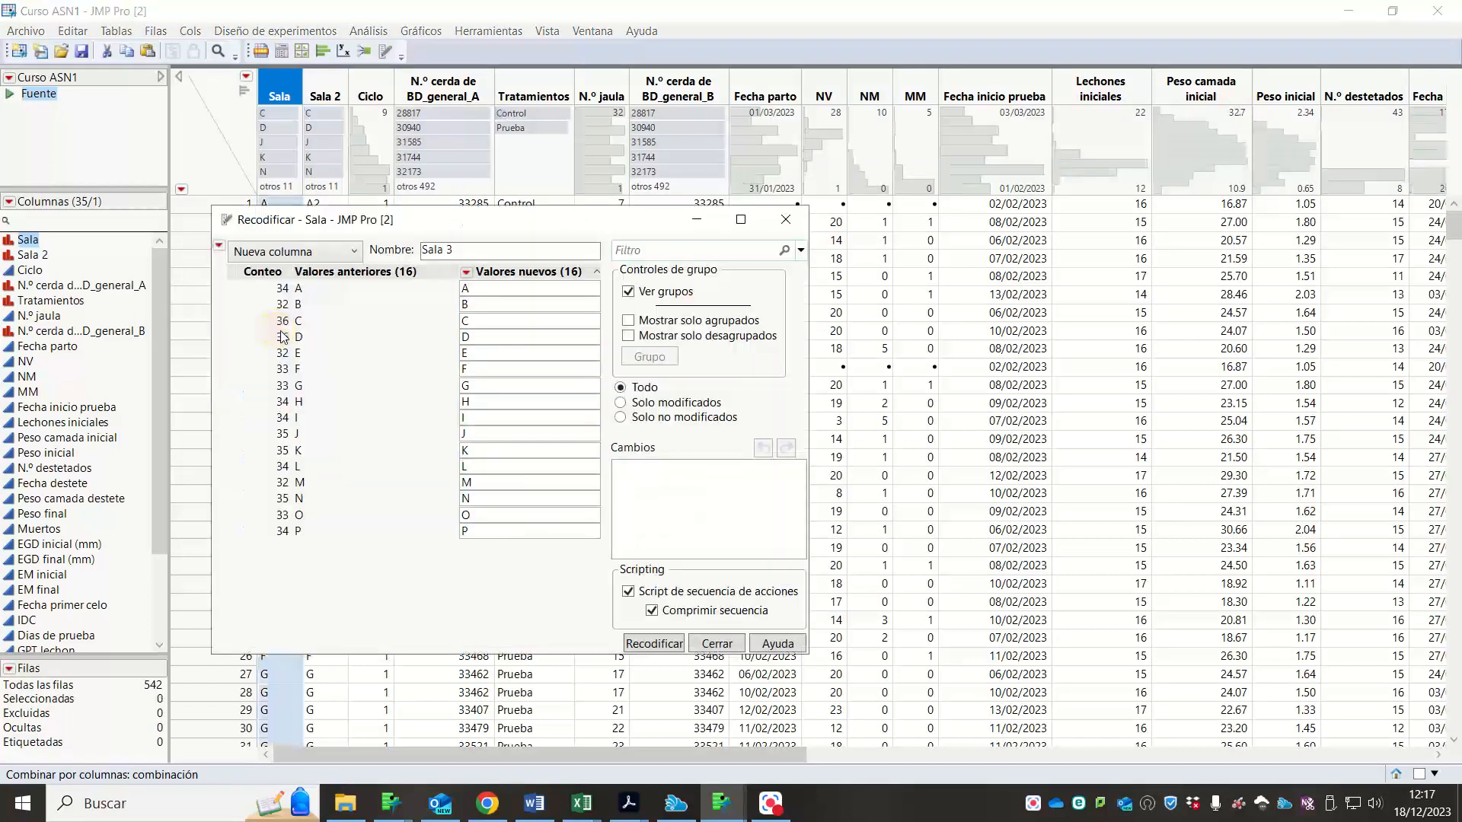
pyautogui.moveTo(484, 292); pyautogui.dragTo(476, 335)
pyautogui.moveTo(475, 335); pyautogui.dragTo(482, 341)
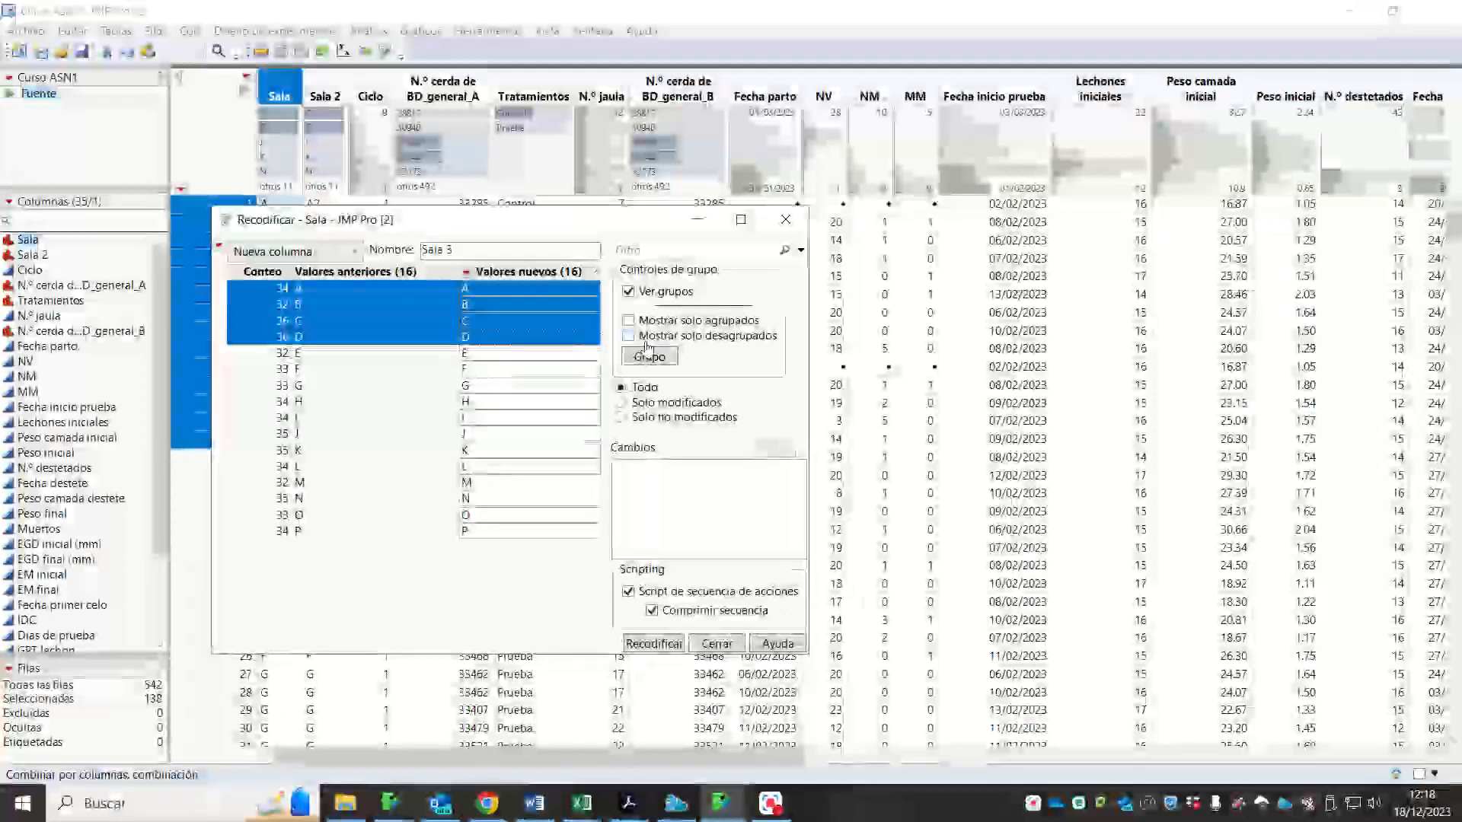
pyautogui.click(653, 356)
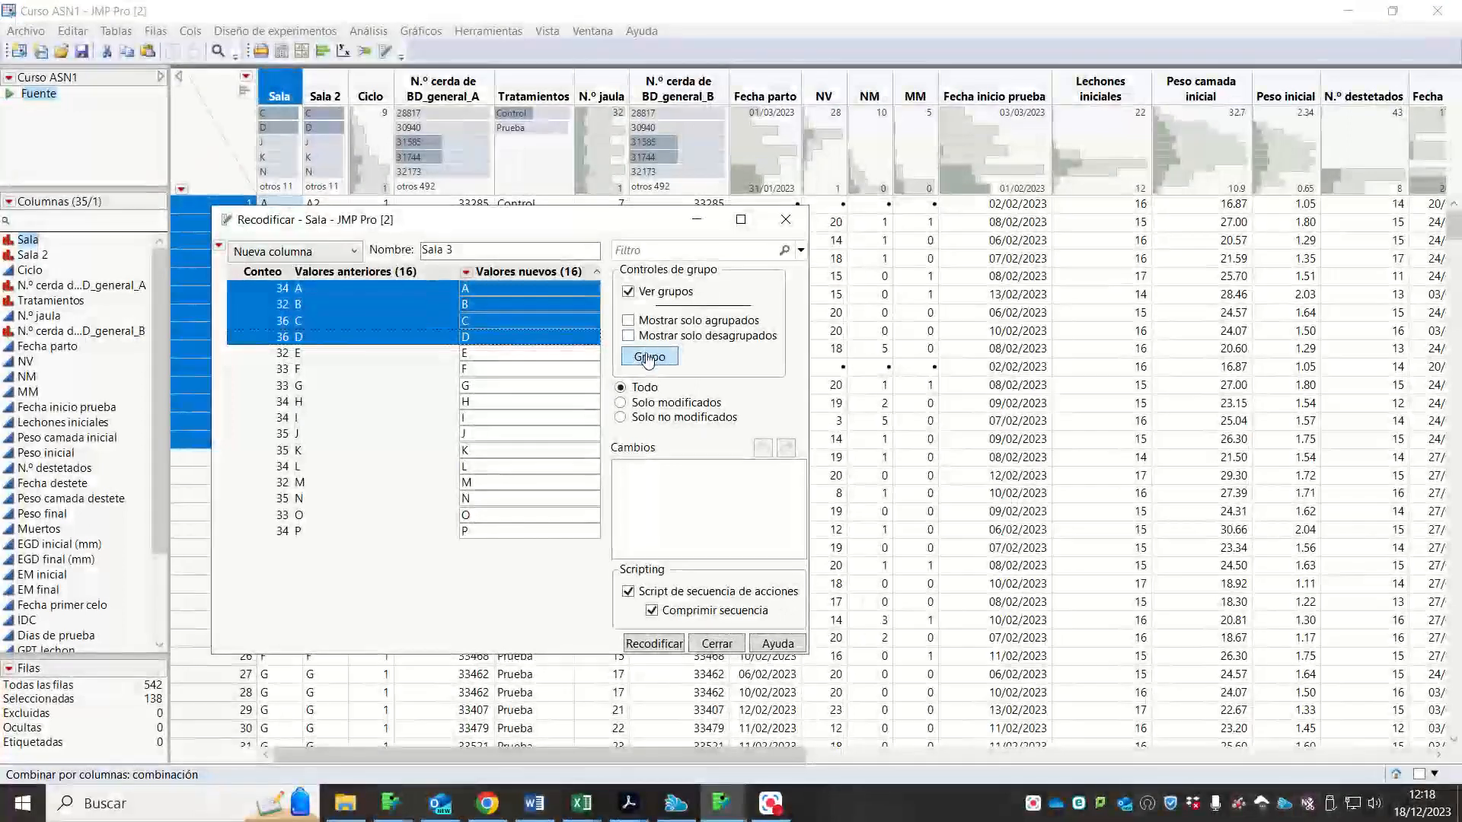
pyautogui.click(544, 289)
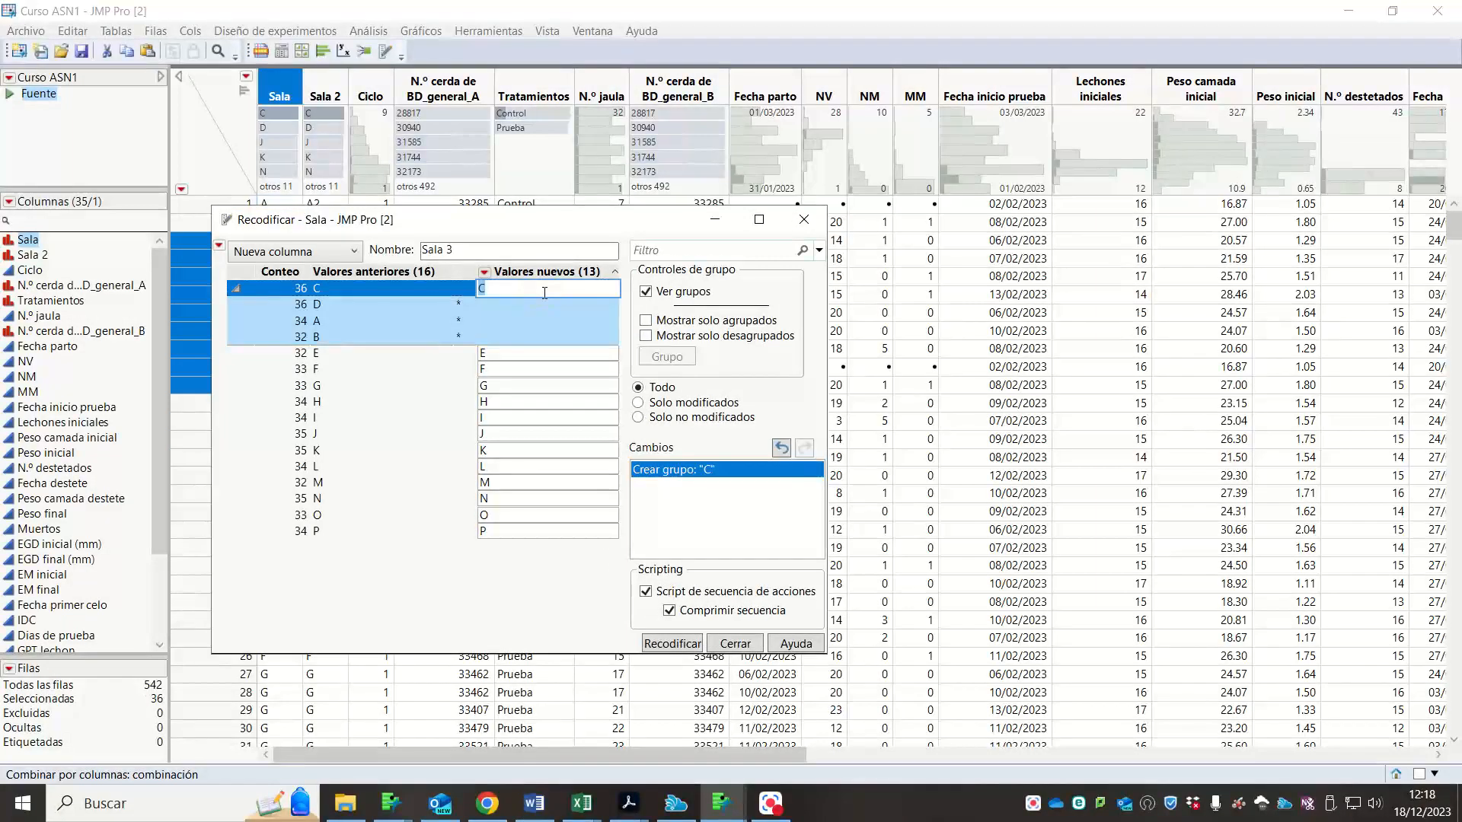
pyautogui.write('sA')
pyautogui.press('BackSpace')
pyautogui.press('BackSpace')
pyautogui.write('Salas nuevas')
pyautogui.press('Return')
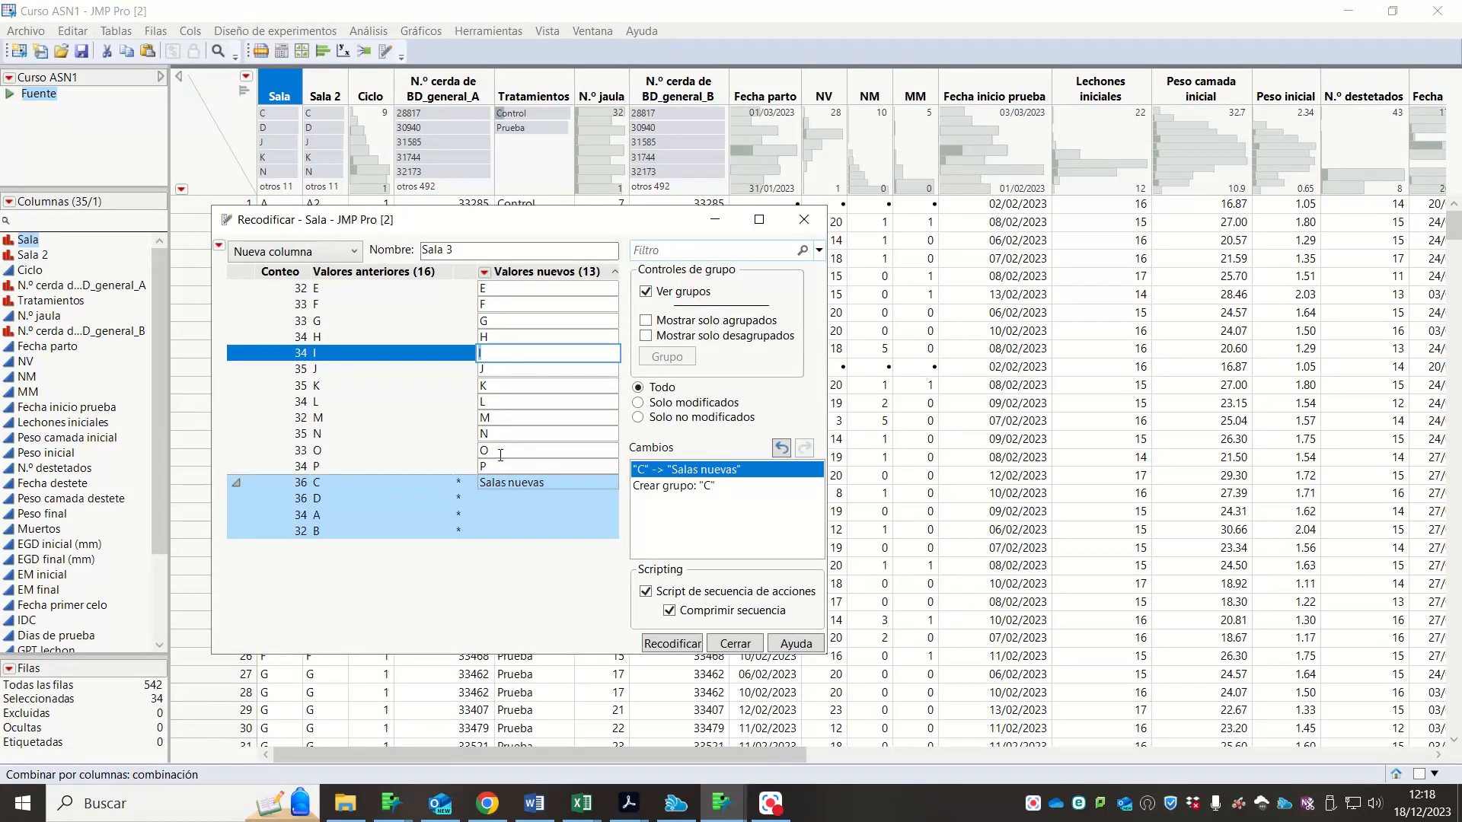
# - Group the Sala values I to P as "Salas viejas" and apply the recode to a new column named Sala 3
pyautogui.keyDown('shift'); pyautogui.click(342, 466); pyautogui.keyUp('shift')
pyautogui.click(666, 357)
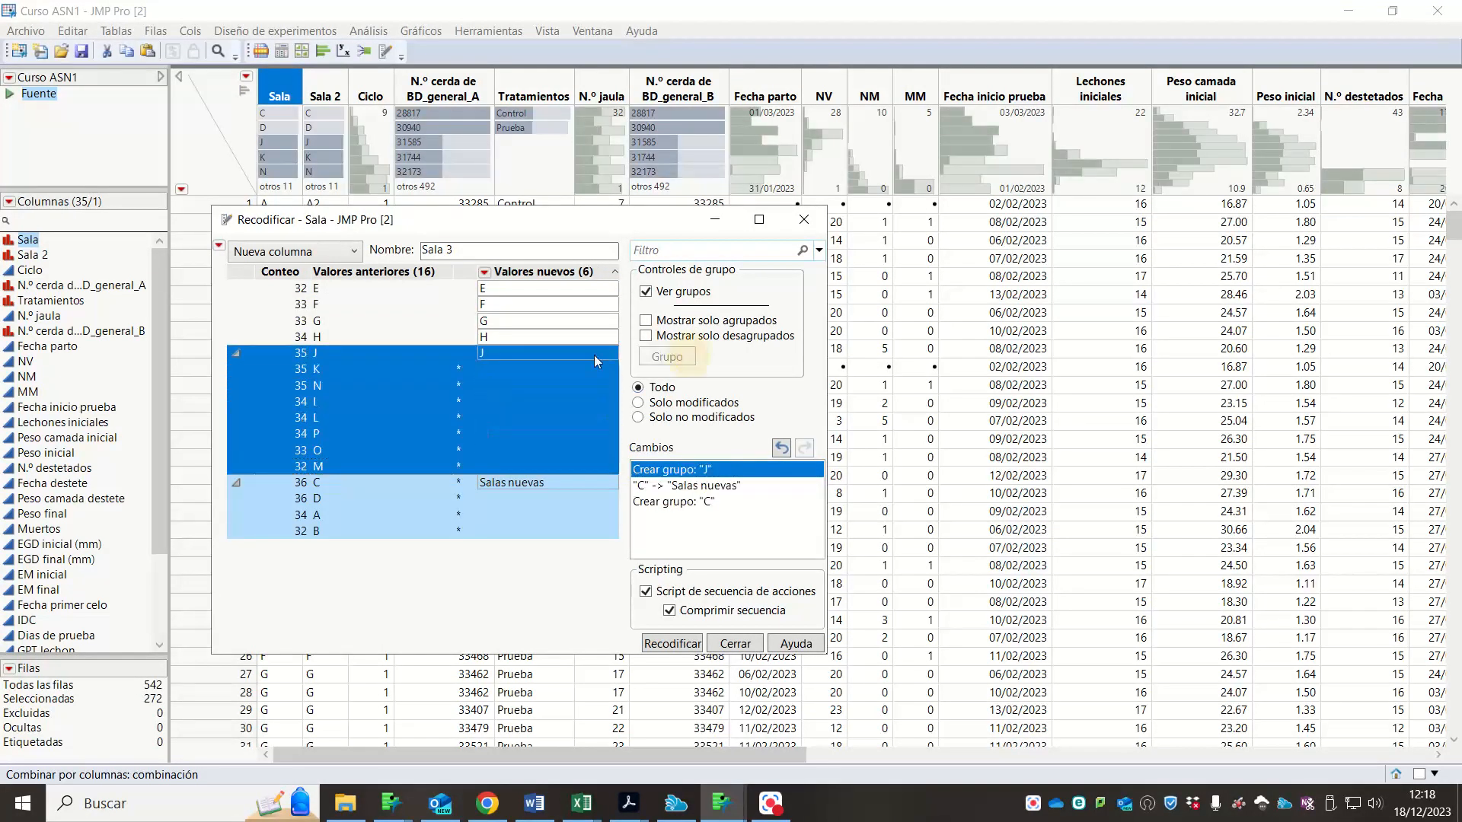
pyautogui.click(518, 354)
pyautogui.write('Salas ')
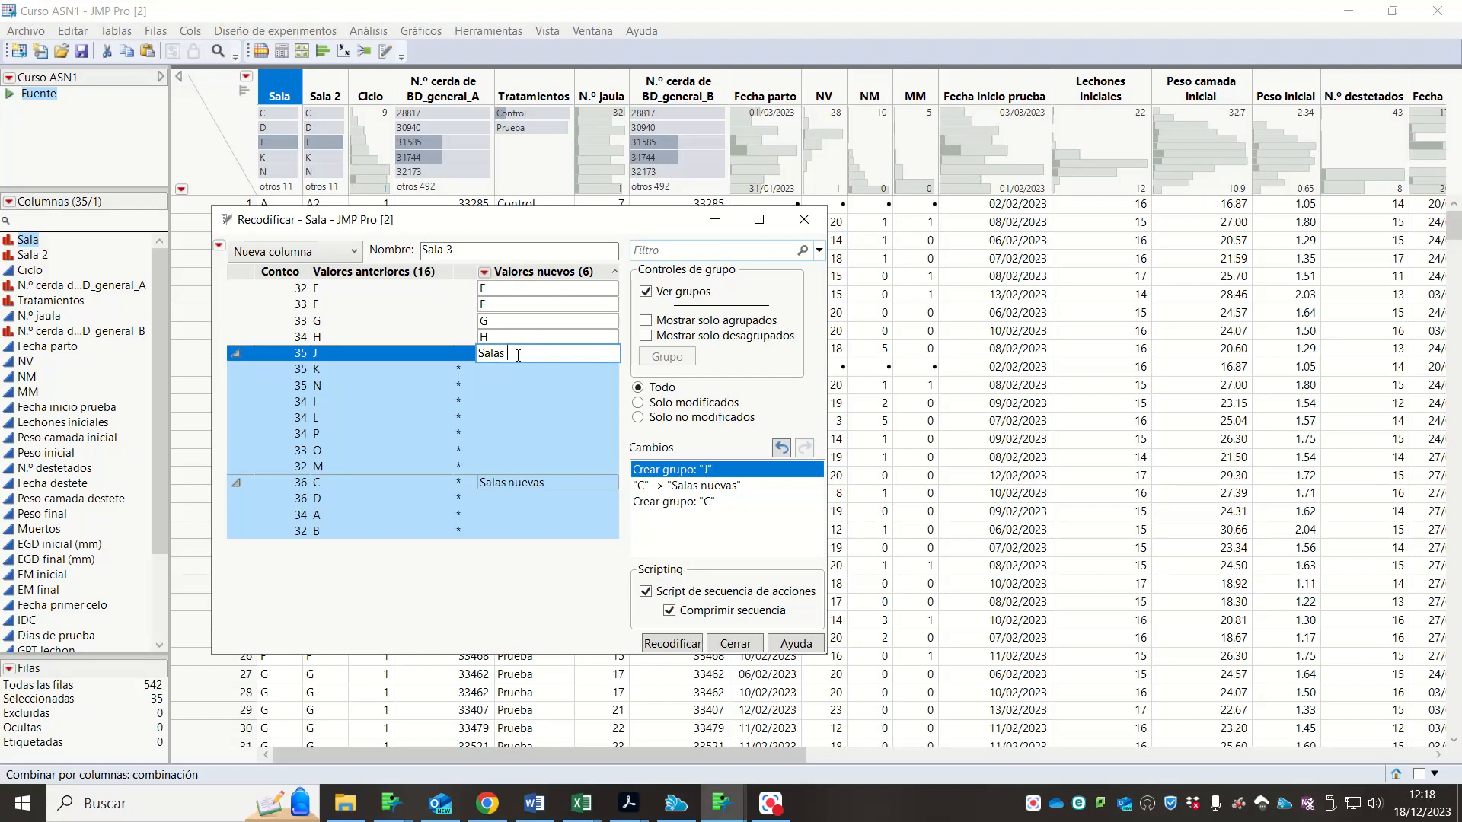
pyautogui.write('viejas')
pyautogui.press('BackSpace')
pyautogui.write('jas')
pyautogui.press('BackSpace')
pyautogui.press('BackSpace')
pyautogui.press('BackSpace')
pyautogui.press('BackSpace')
pyautogui.write('jas')
pyautogui.click(583, 321)
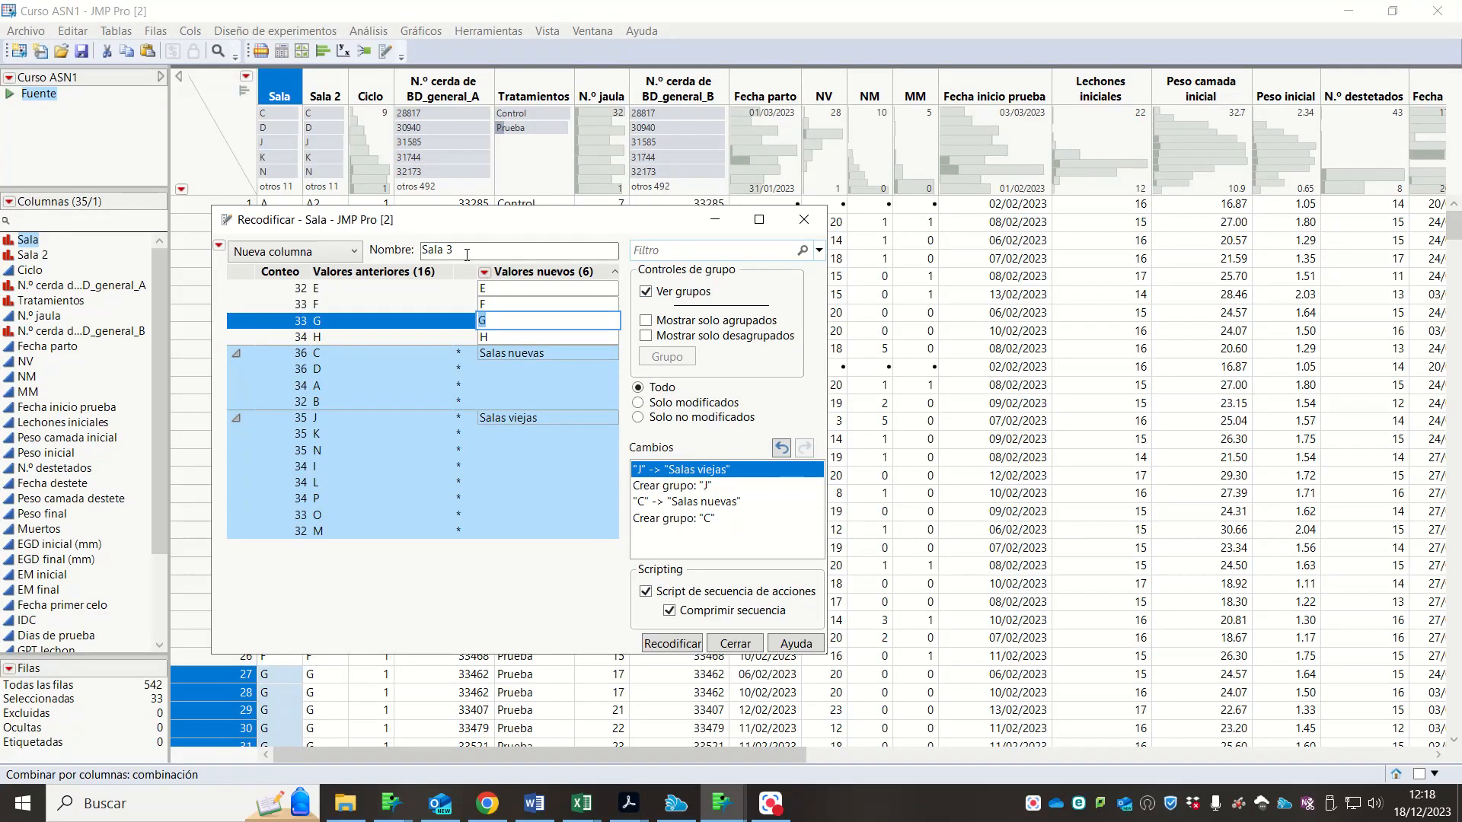
pyautogui.click(671, 643)
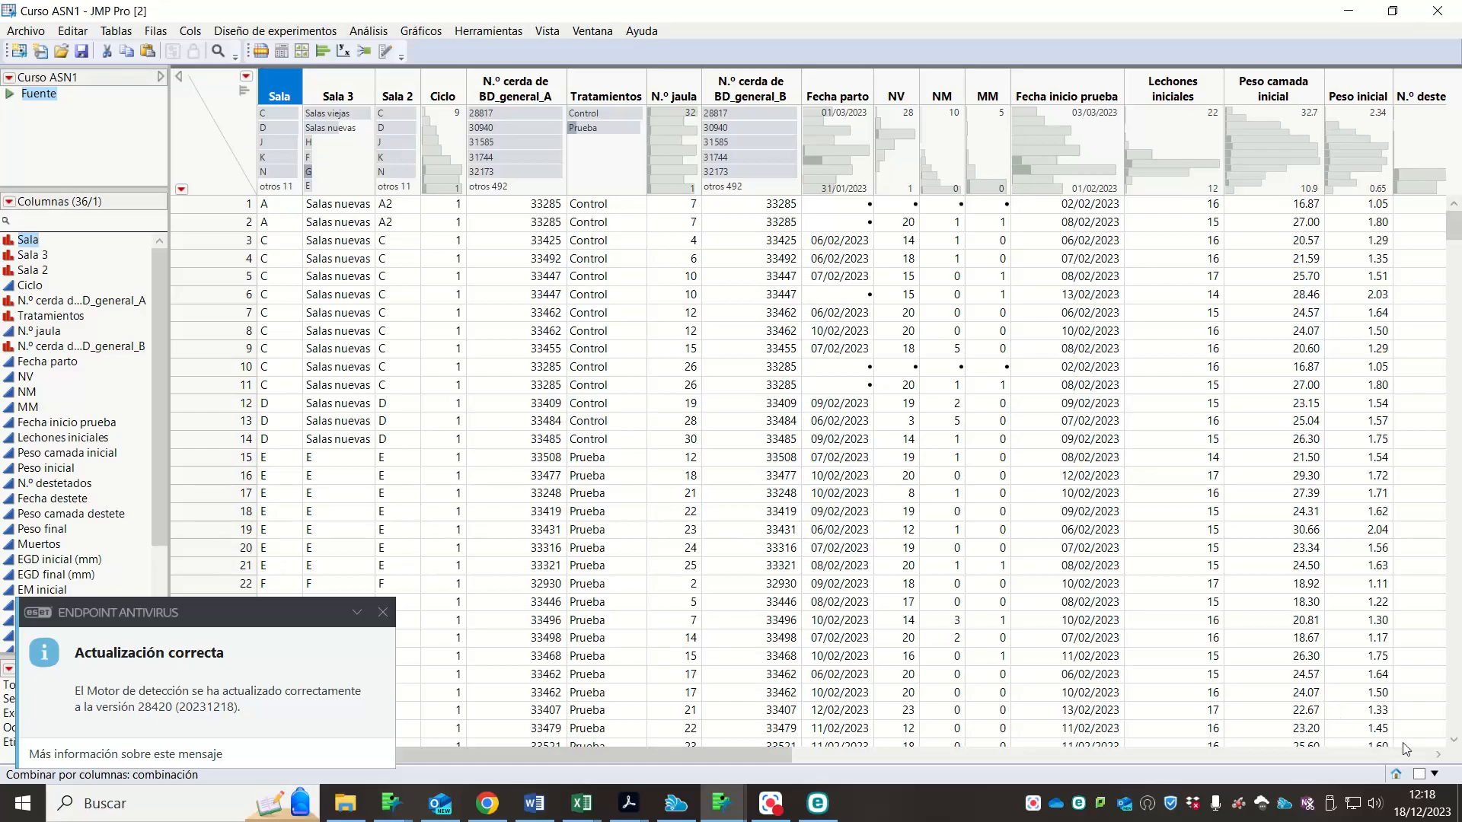
# - Select the NT column and start creating a class (binning) formula for it
pyautogui.click(1438, 754)
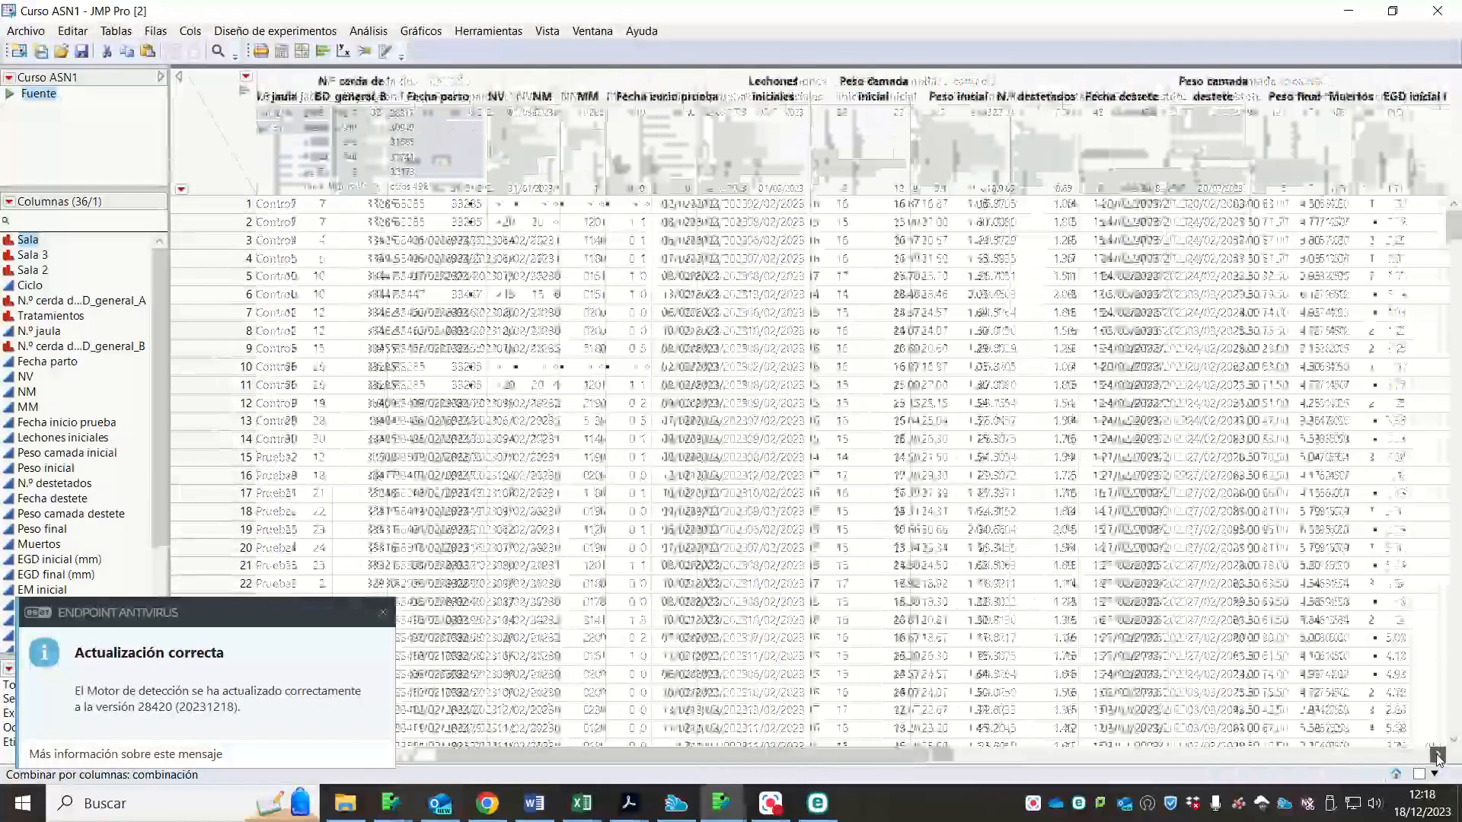
pyautogui.click(1438, 757)
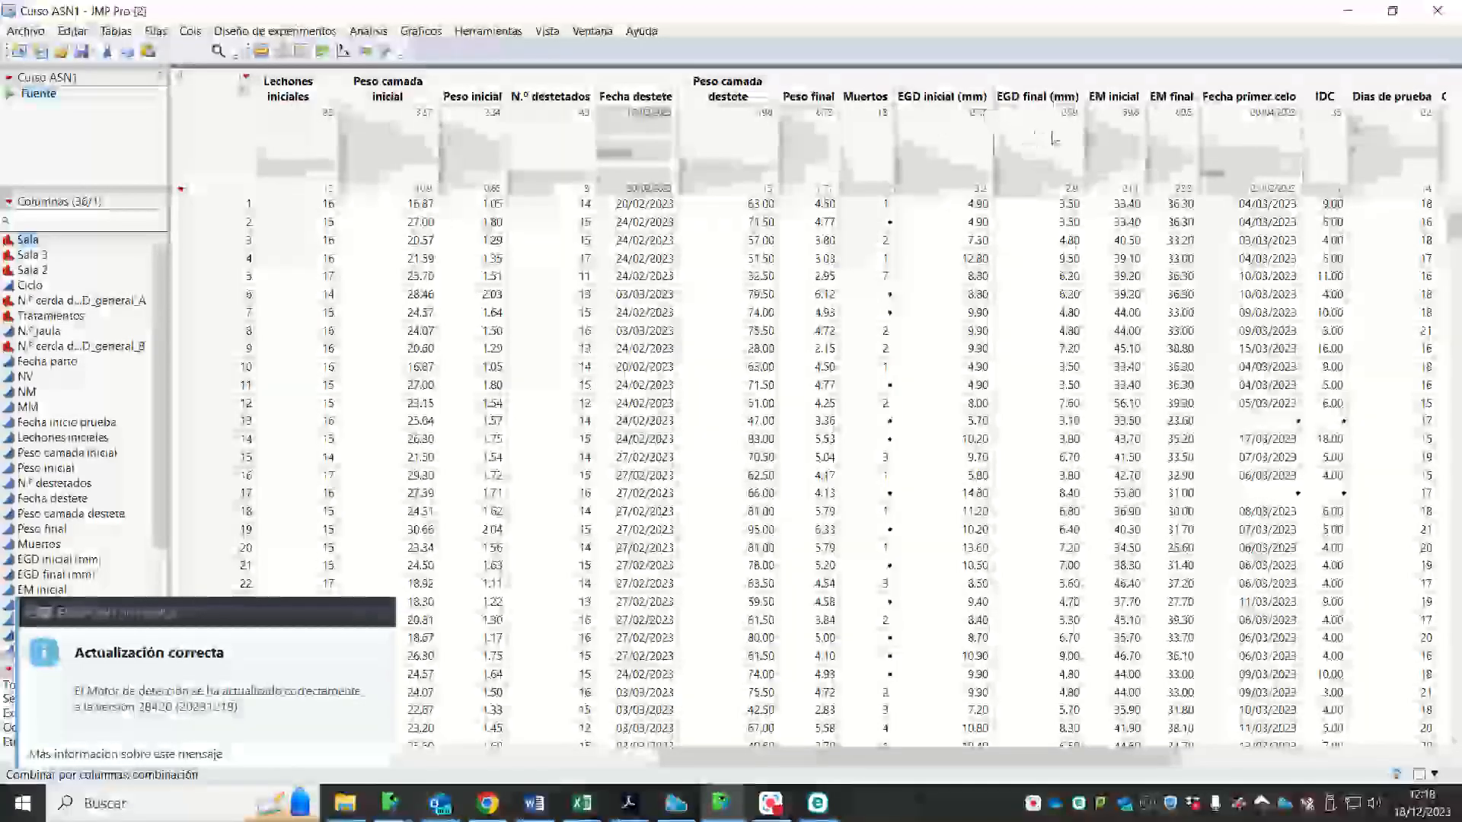
pyautogui.click(1437, 755)
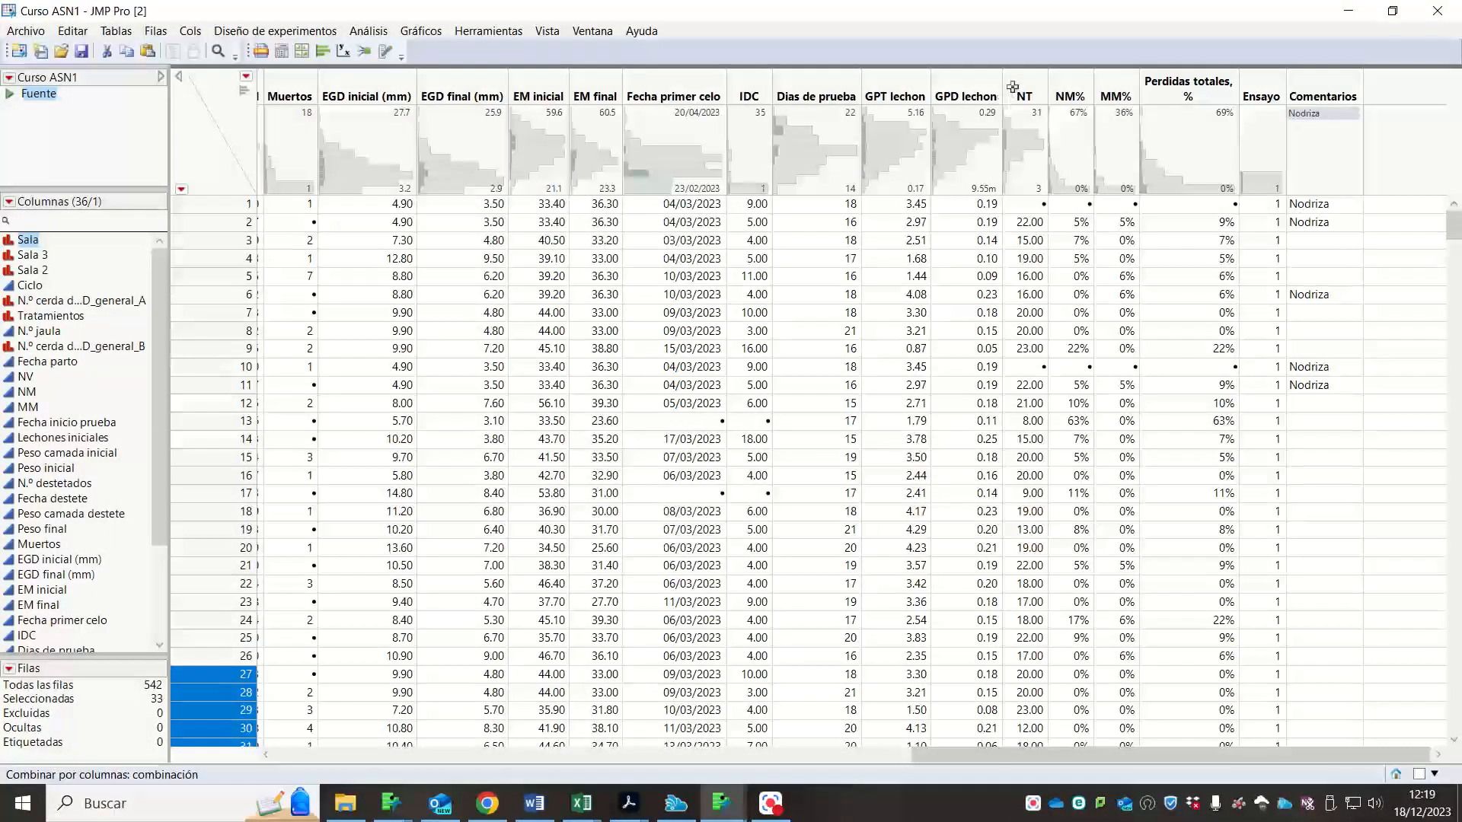
pyautogui.click(1013, 86)
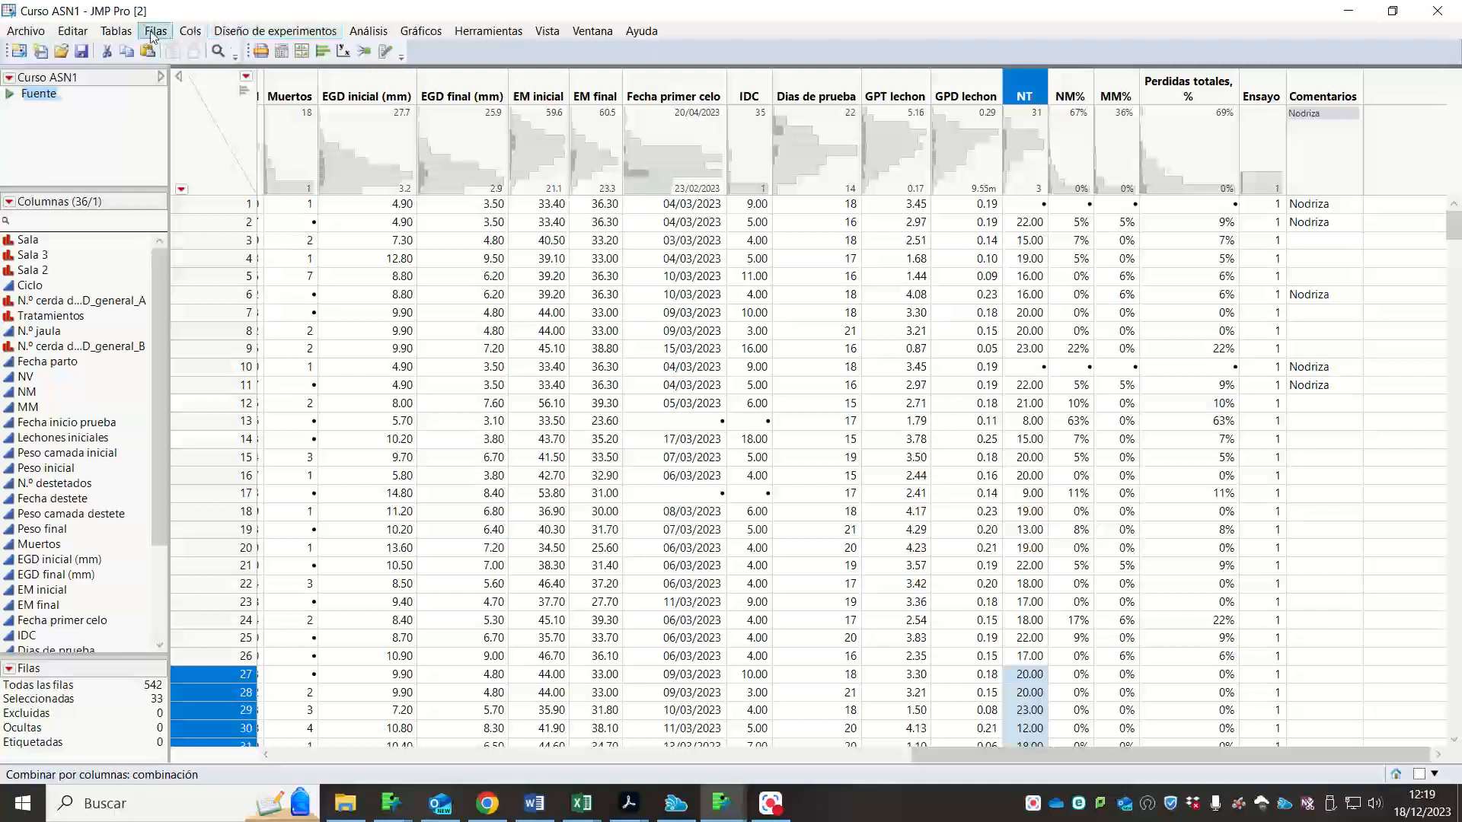
pyautogui.click(186, 30)
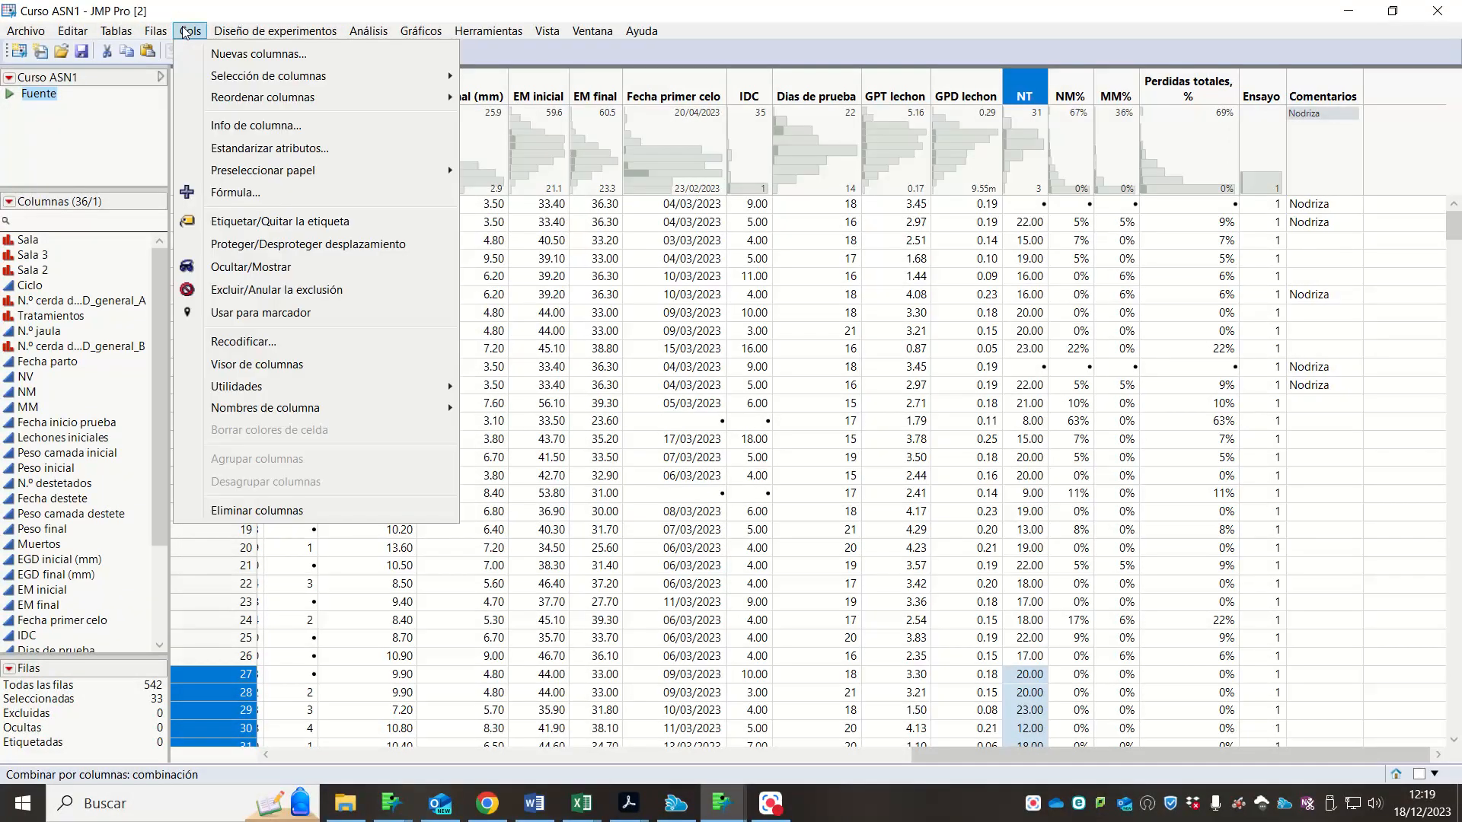
pyautogui.moveTo(277, 388)
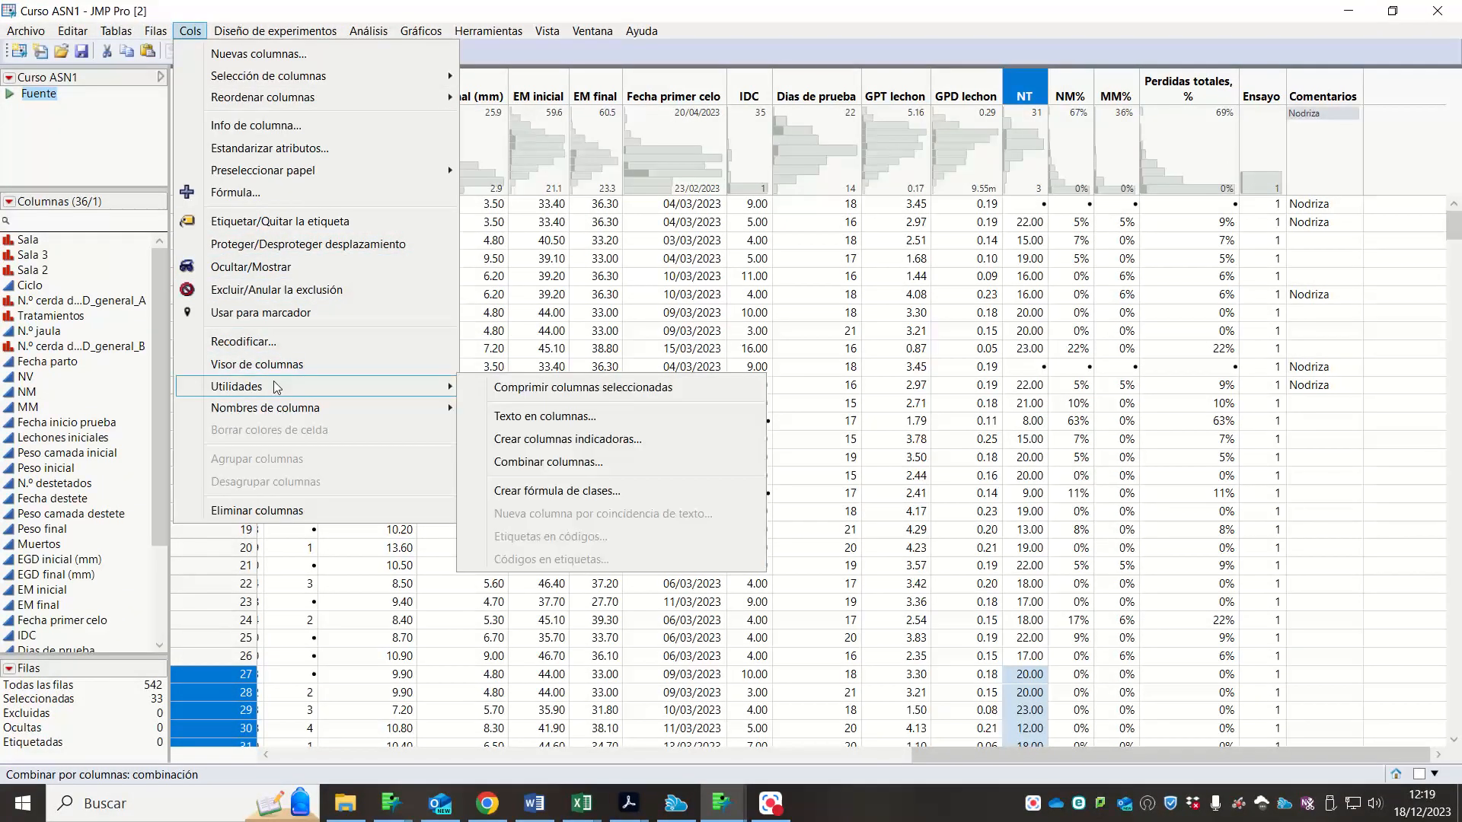
pyautogui.click(553, 494)
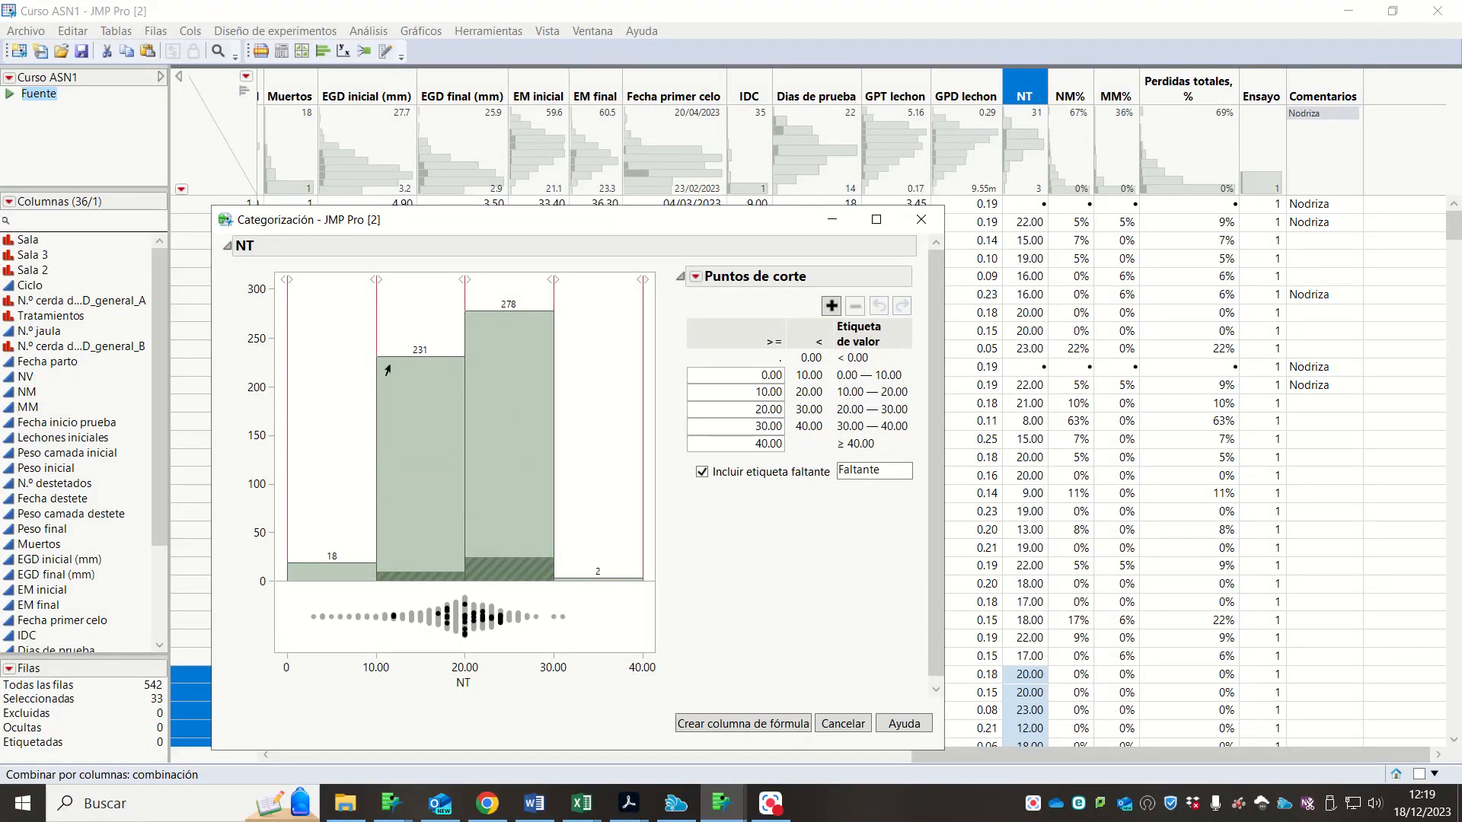
# - Replace the preset NT cut points with a single cut point at 17
pyautogui.moveTo(428, 541)
pyautogui.click(770, 443)
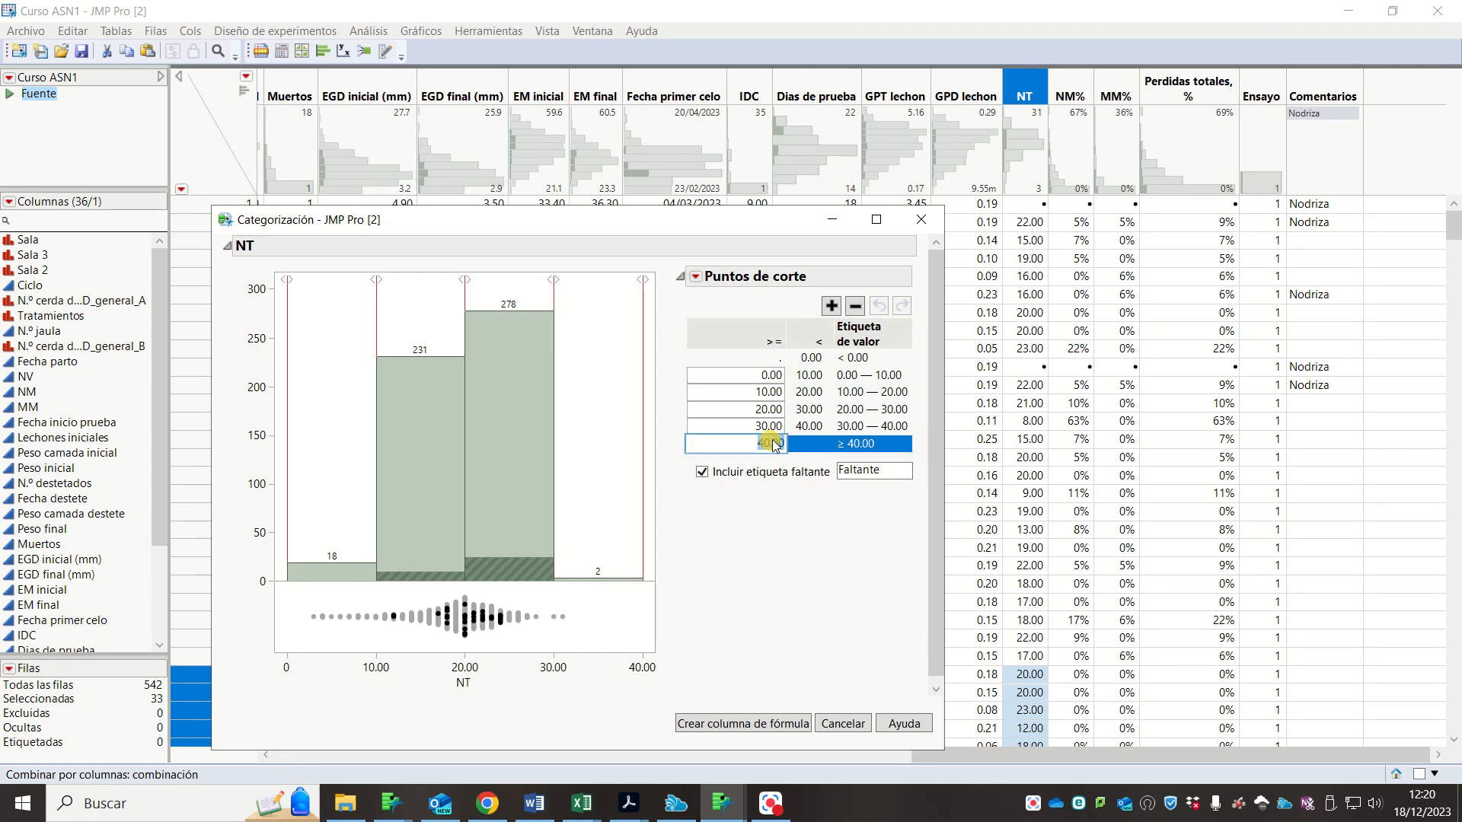
pyautogui.click(855, 306)
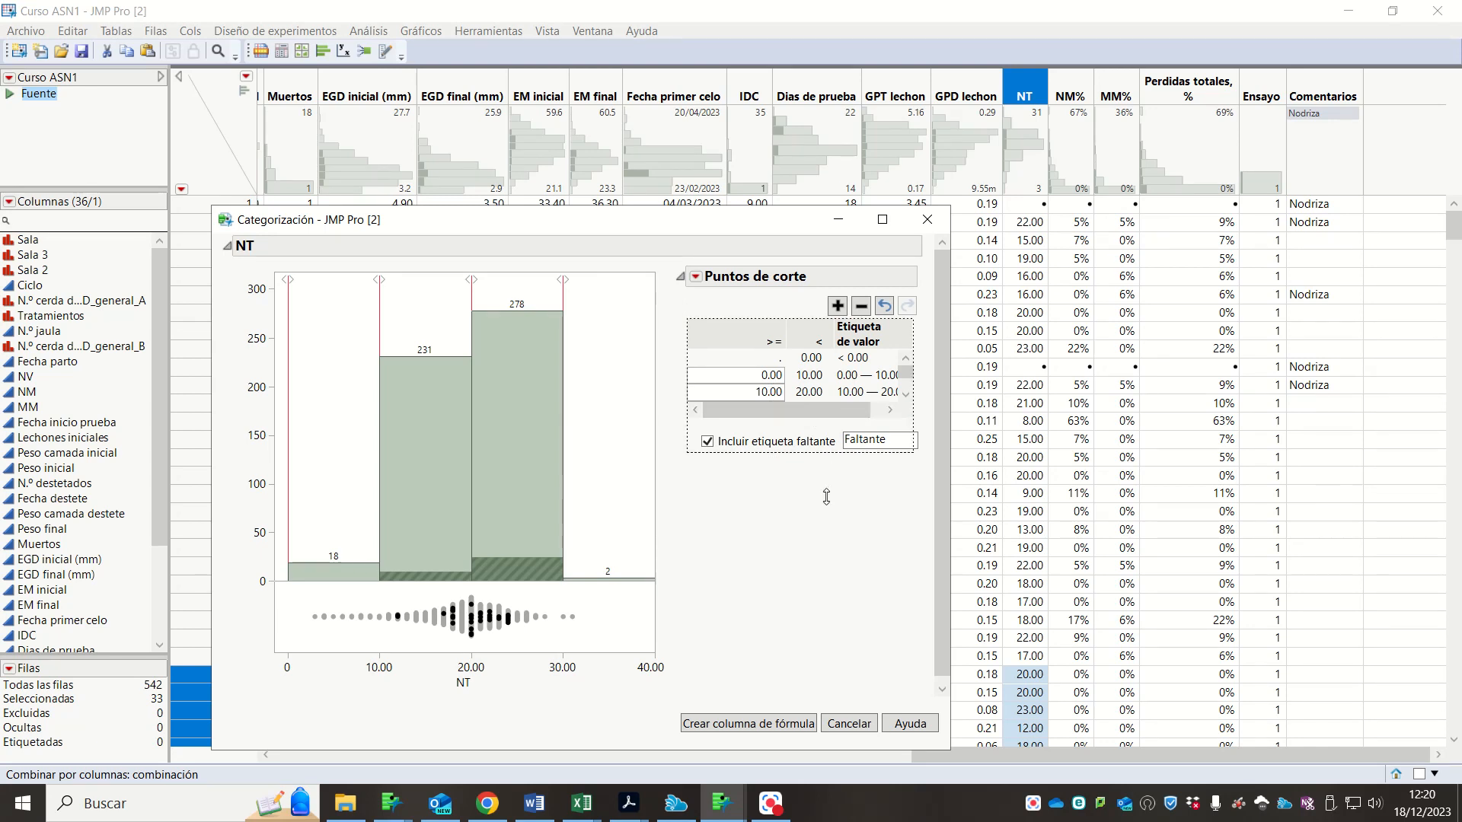
pyautogui.click(770, 424)
pyautogui.moveTo(770, 424); pyautogui.dragTo(770, 357)
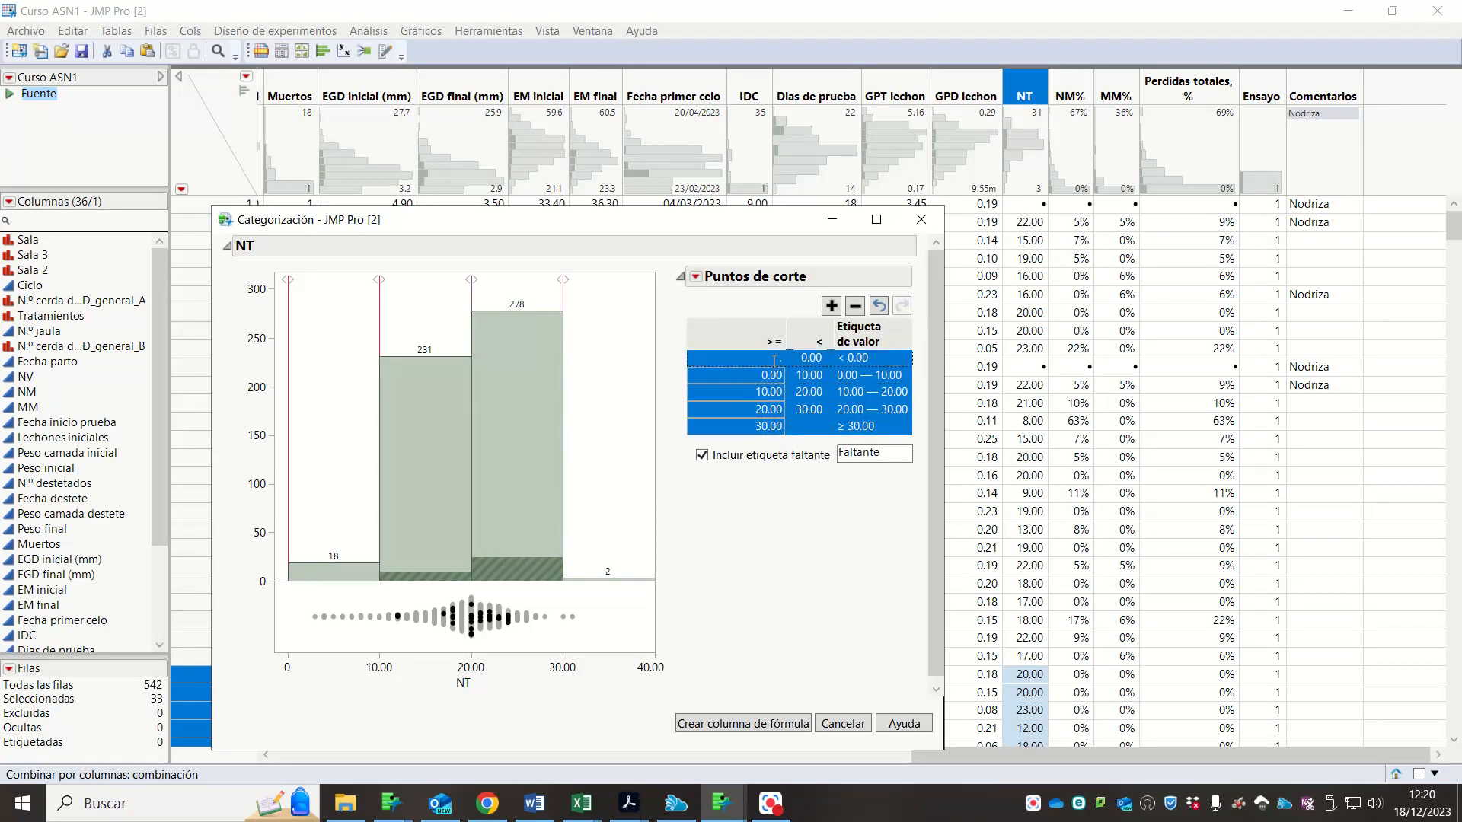
pyautogui.click(855, 305)
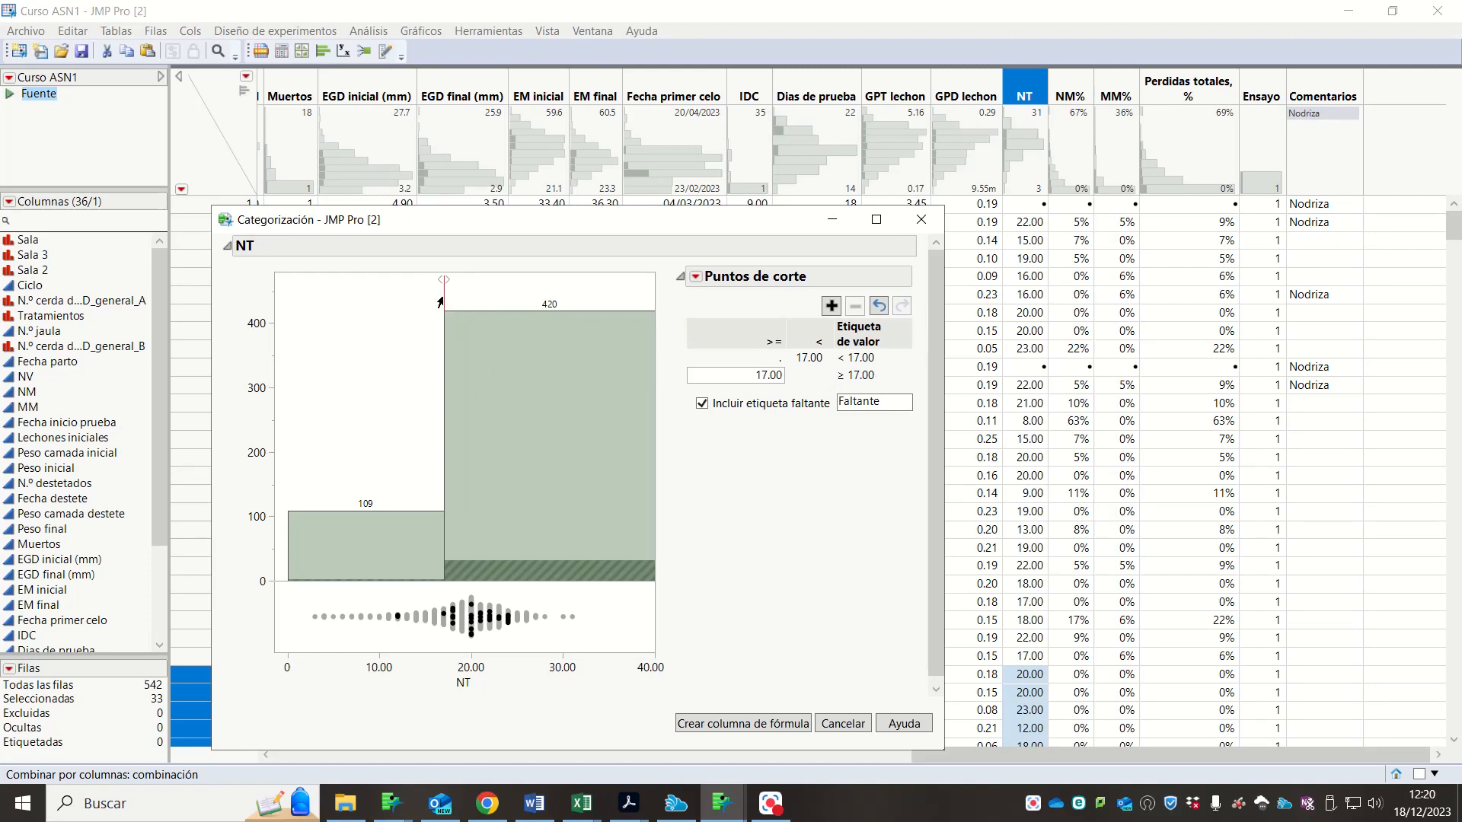
# - Move the NT cut point along the histogram to about 19.92 and on to about 12.57
pyautogui.moveTo(441, 302); pyautogui.dragTo(470, 299)
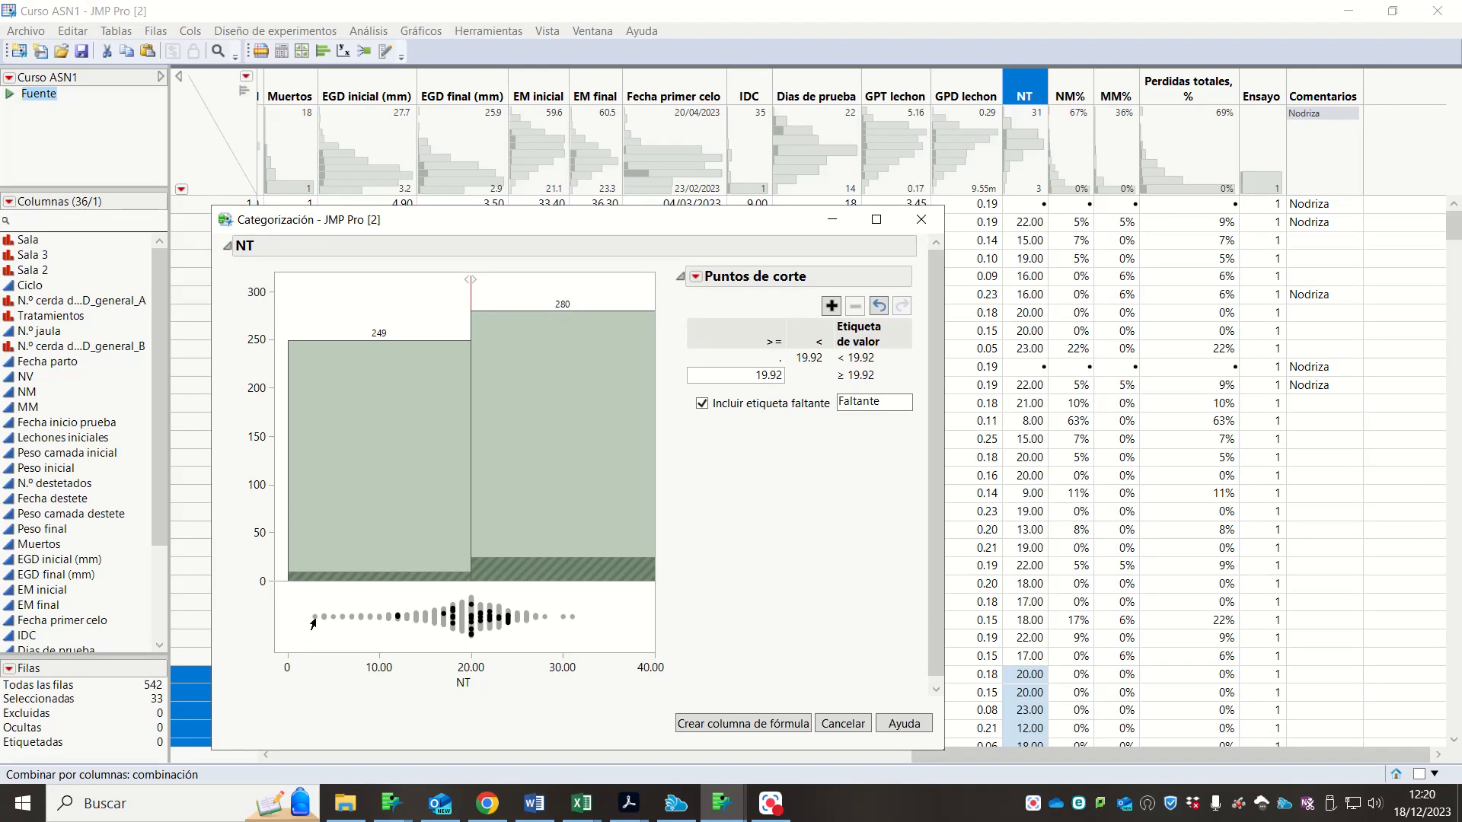
pyautogui.moveTo(312, 623)
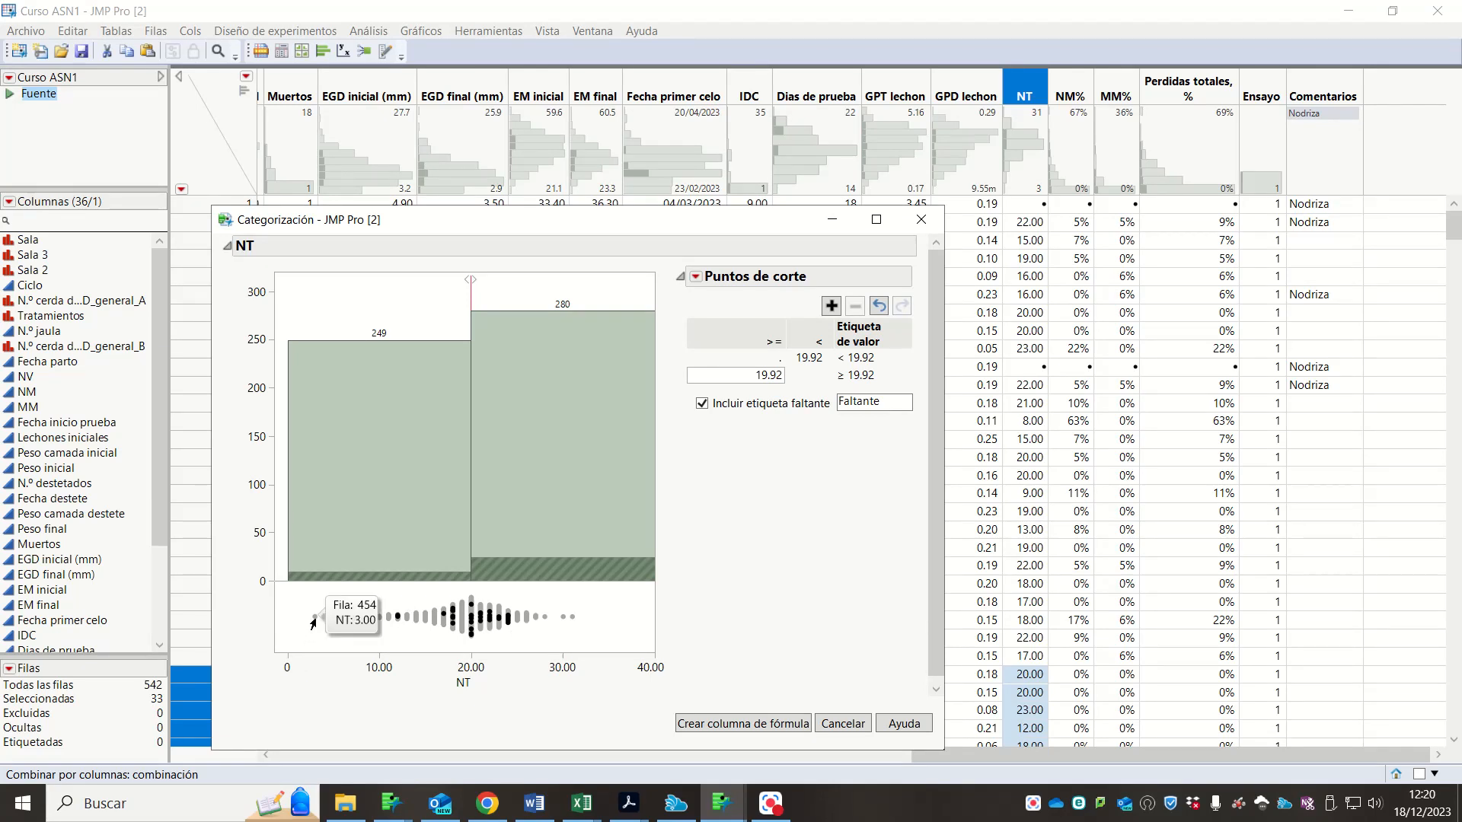
pyautogui.moveTo(570, 622)
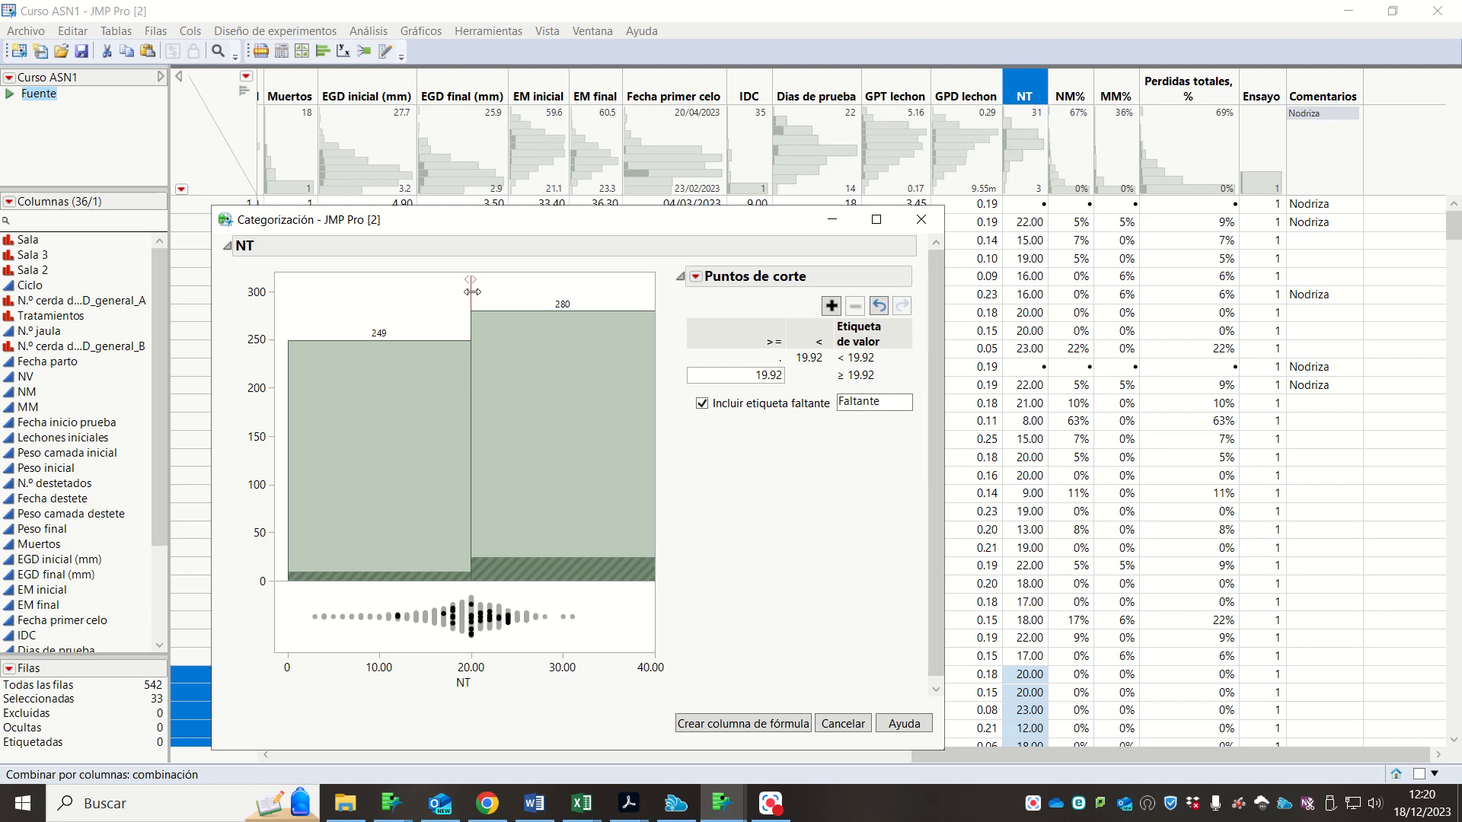
pyautogui.moveTo(472, 291); pyautogui.dragTo(403, 302)
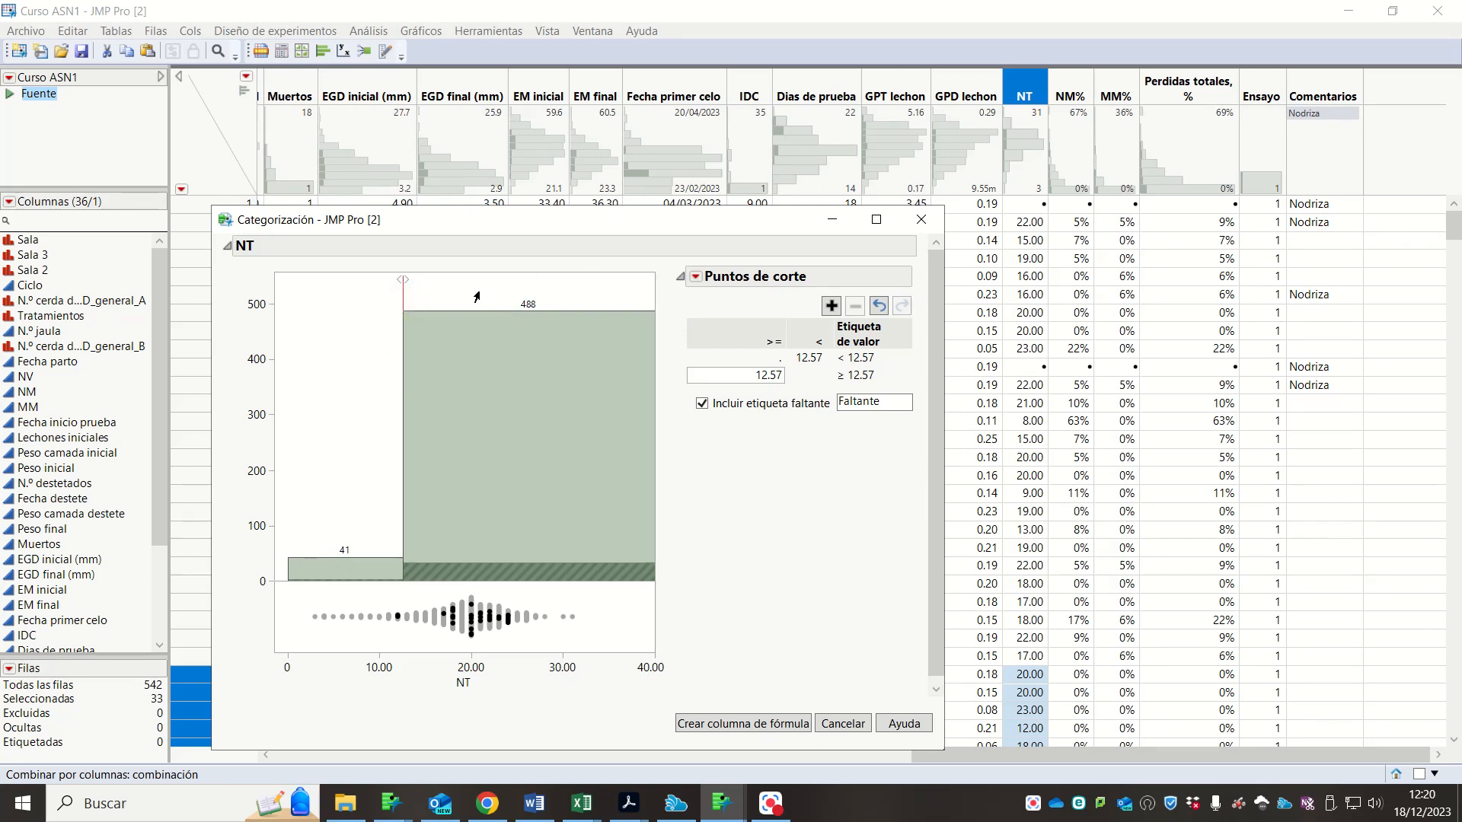
# - Move the NT cut point along the histogram to about 21.27, back to 19.92 and on to about 20.02
pyautogui.moveTo(404, 284); pyautogui.dragTo(483, 298)
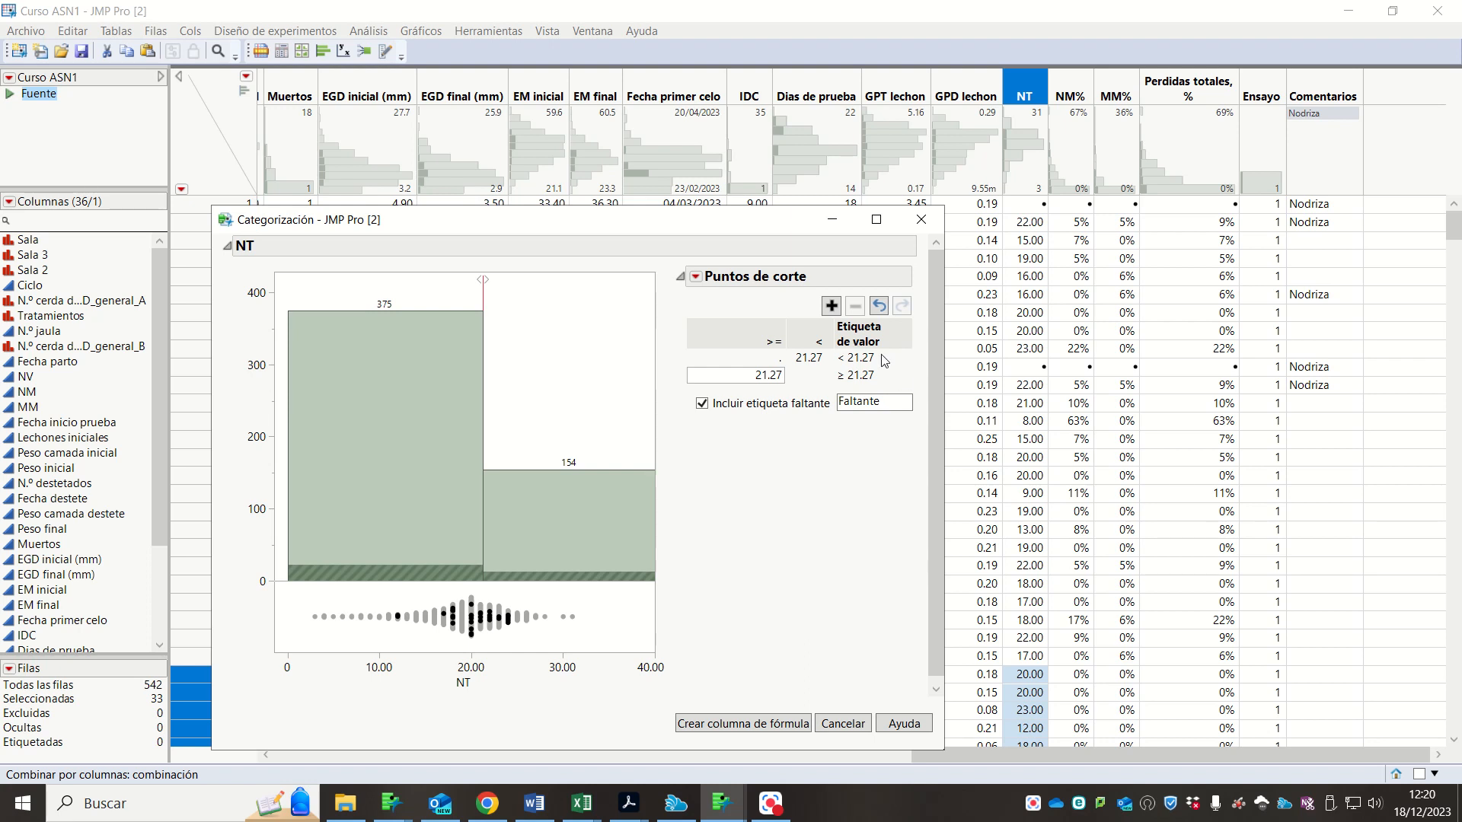
pyautogui.moveTo(483, 299); pyautogui.dragTo(470, 298)
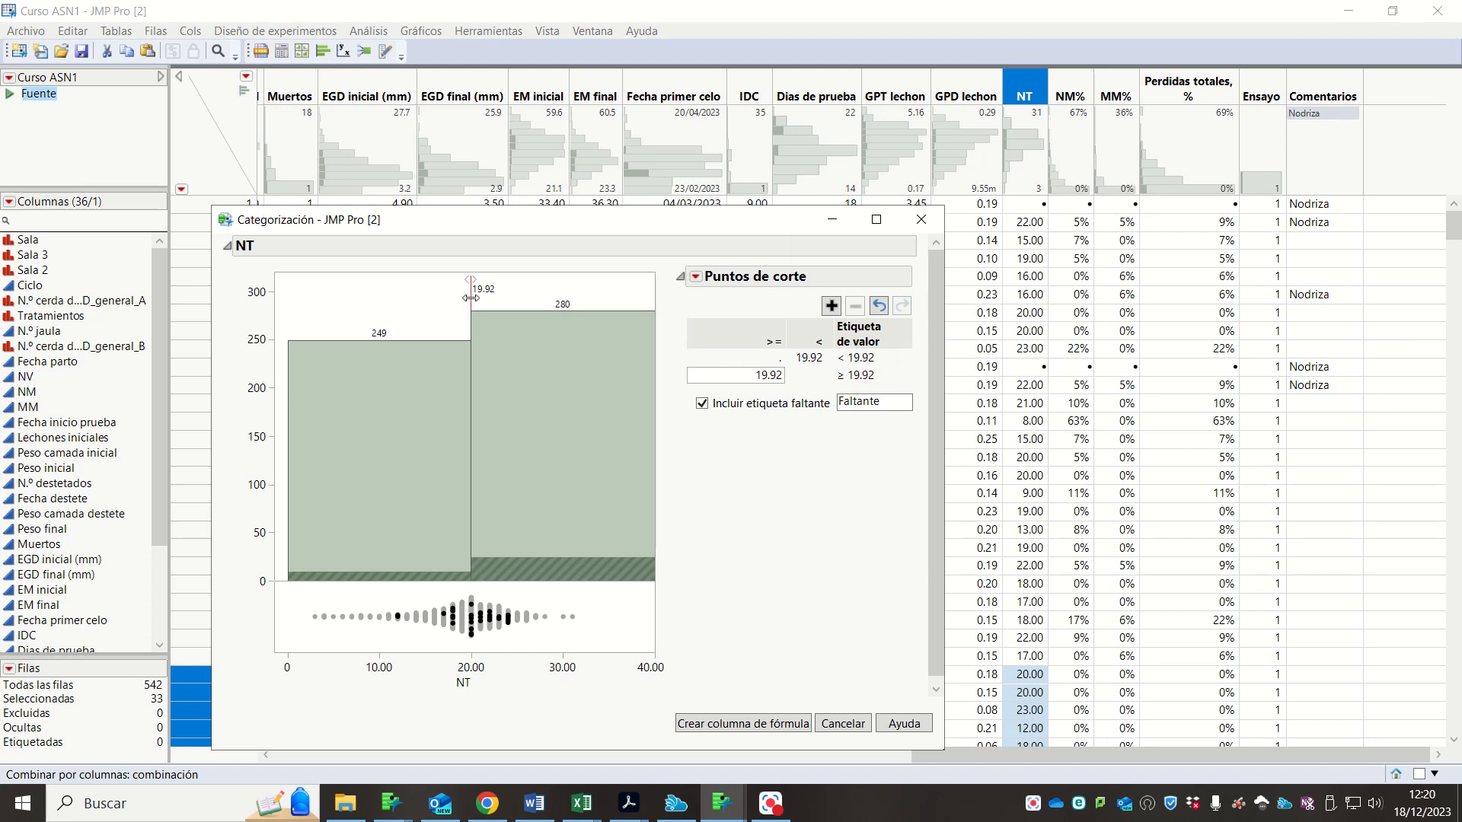
pyautogui.moveTo(471, 298); pyautogui.dragTo(472, 298)
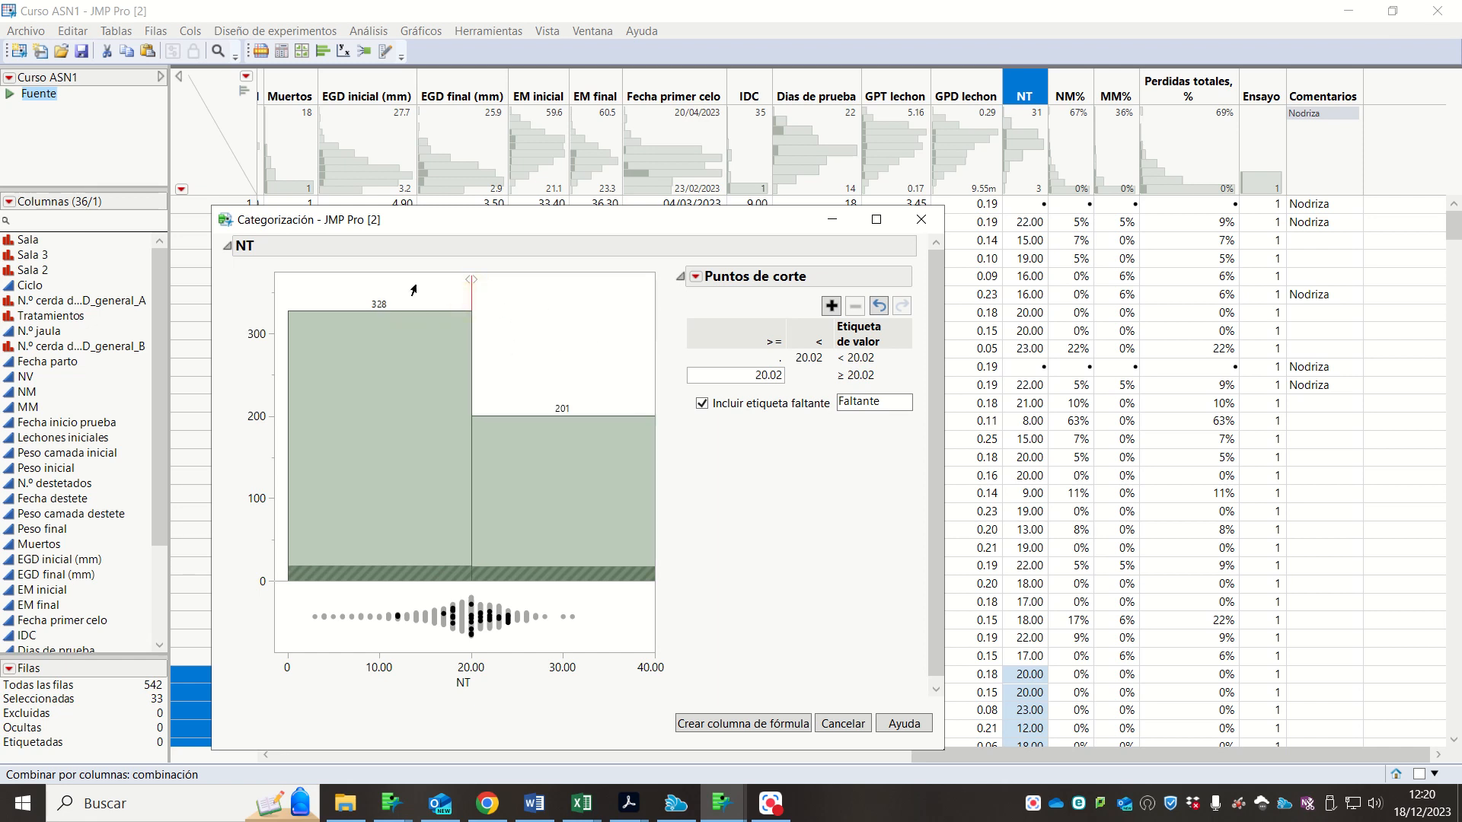
# - Set the NT cut point to exactly 20
pyautogui.doubleClick(770, 378)
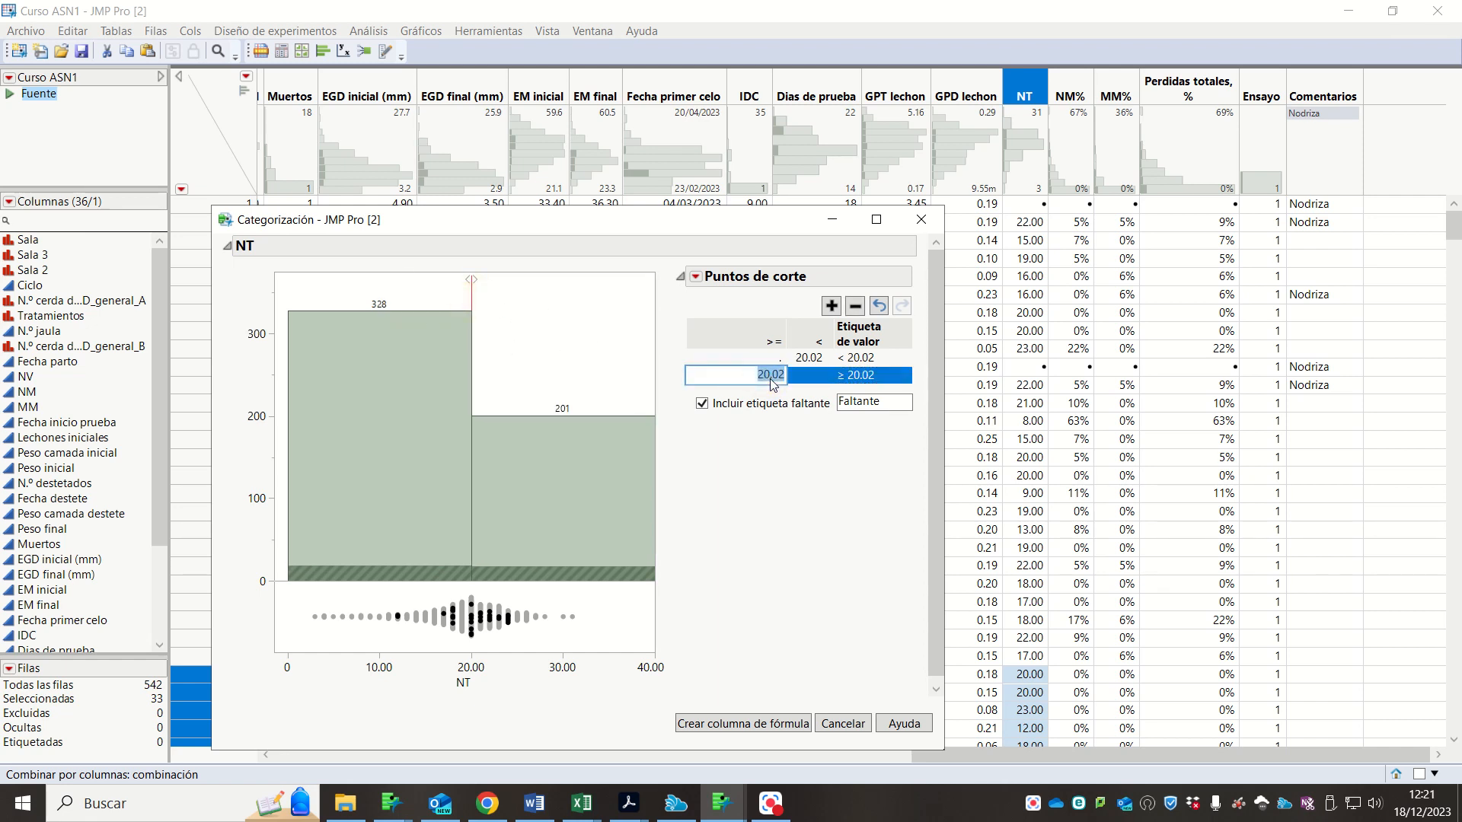
pyautogui.write('20')
pyautogui.press('Return')
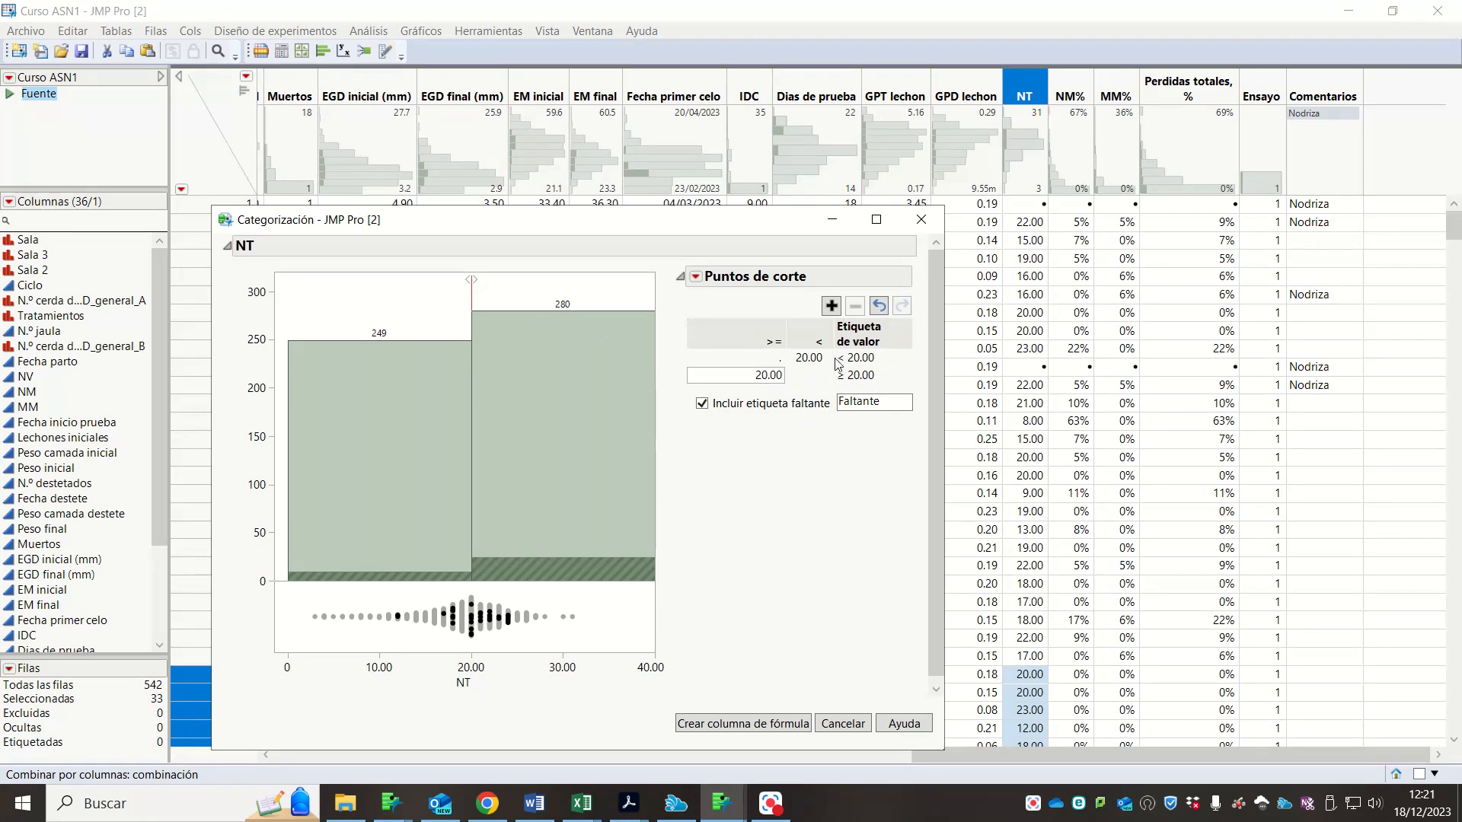
# - Label the NT class below 20 as "Poco prolifica"
pyautogui.click(886, 359)
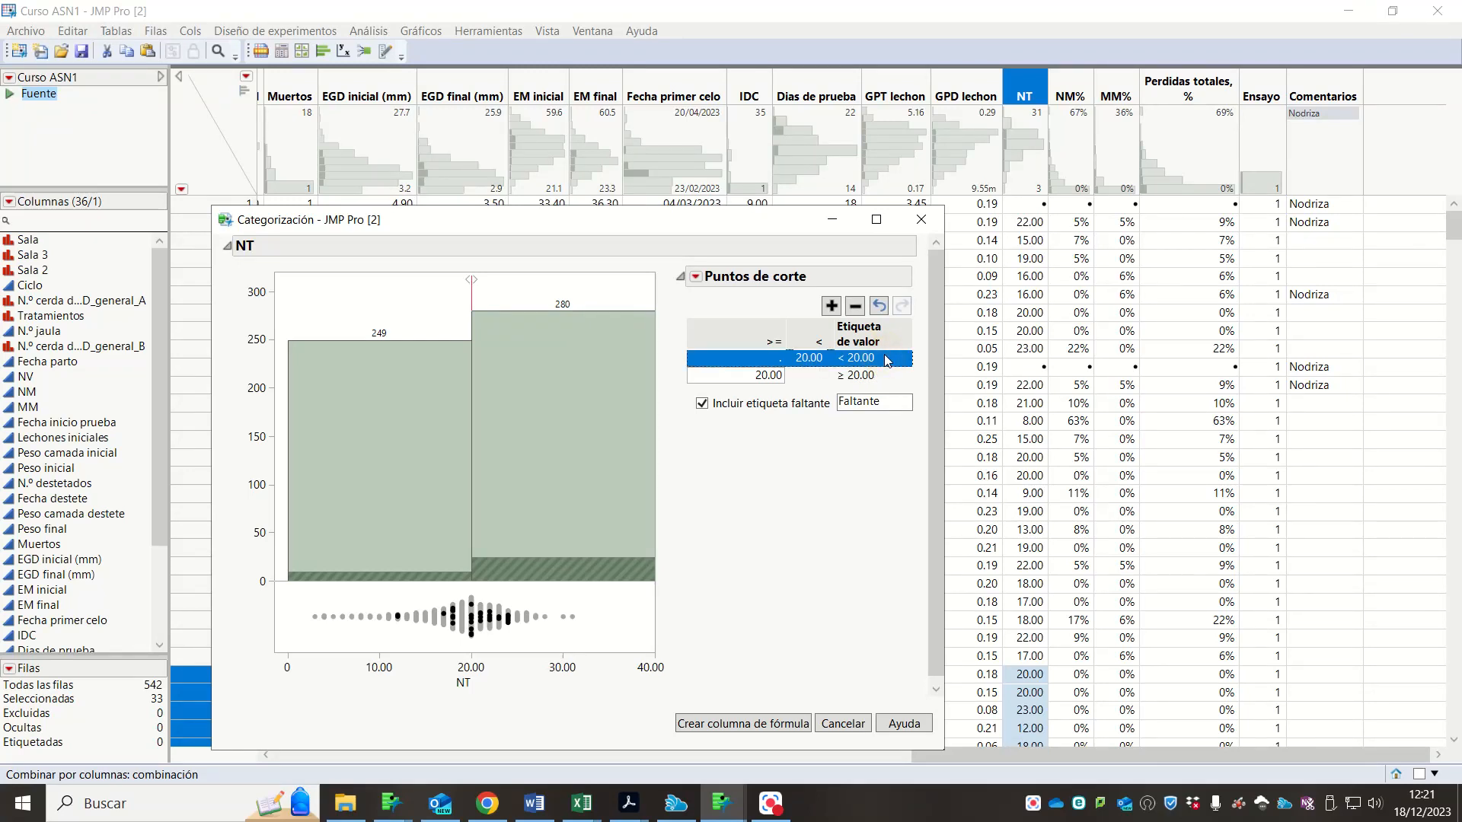
pyautogui.click(882, 357)
pyautogui.write('Poco prolifica')
pyautogui.press('Return')
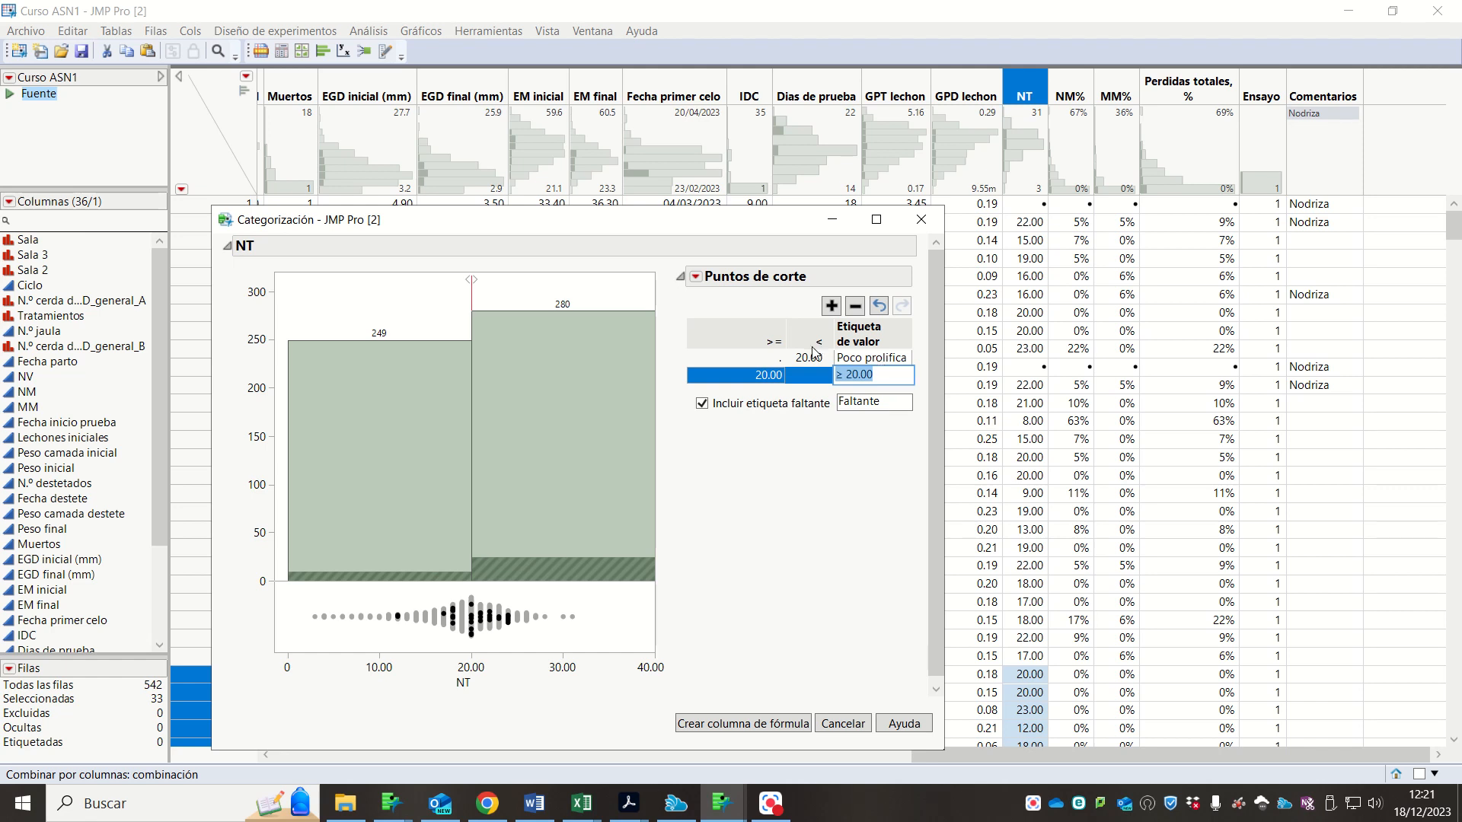
# - Label the NT class of 20 and above as "Muy prolifica"
pyautogui.click(851, 374)
pyautogui.press('Delete')
pyautogui.press('Delete')
pyautogui.press('Delete')
pyautogui.press('Delete')
pyautogui.press('Delete')
pyautogui.press('BackSpace')
pyautogui.press('BackSpace')
pyautogui.write('Muy prpo')
pyautogui.press('BackSpace')
pyautogui.press('BackSpace')
pyautogui.write('o')
pyautogui.write('ol')
pyautogui.write('iif')
pyautogui.write('fica')
pyautogui.press('Return')
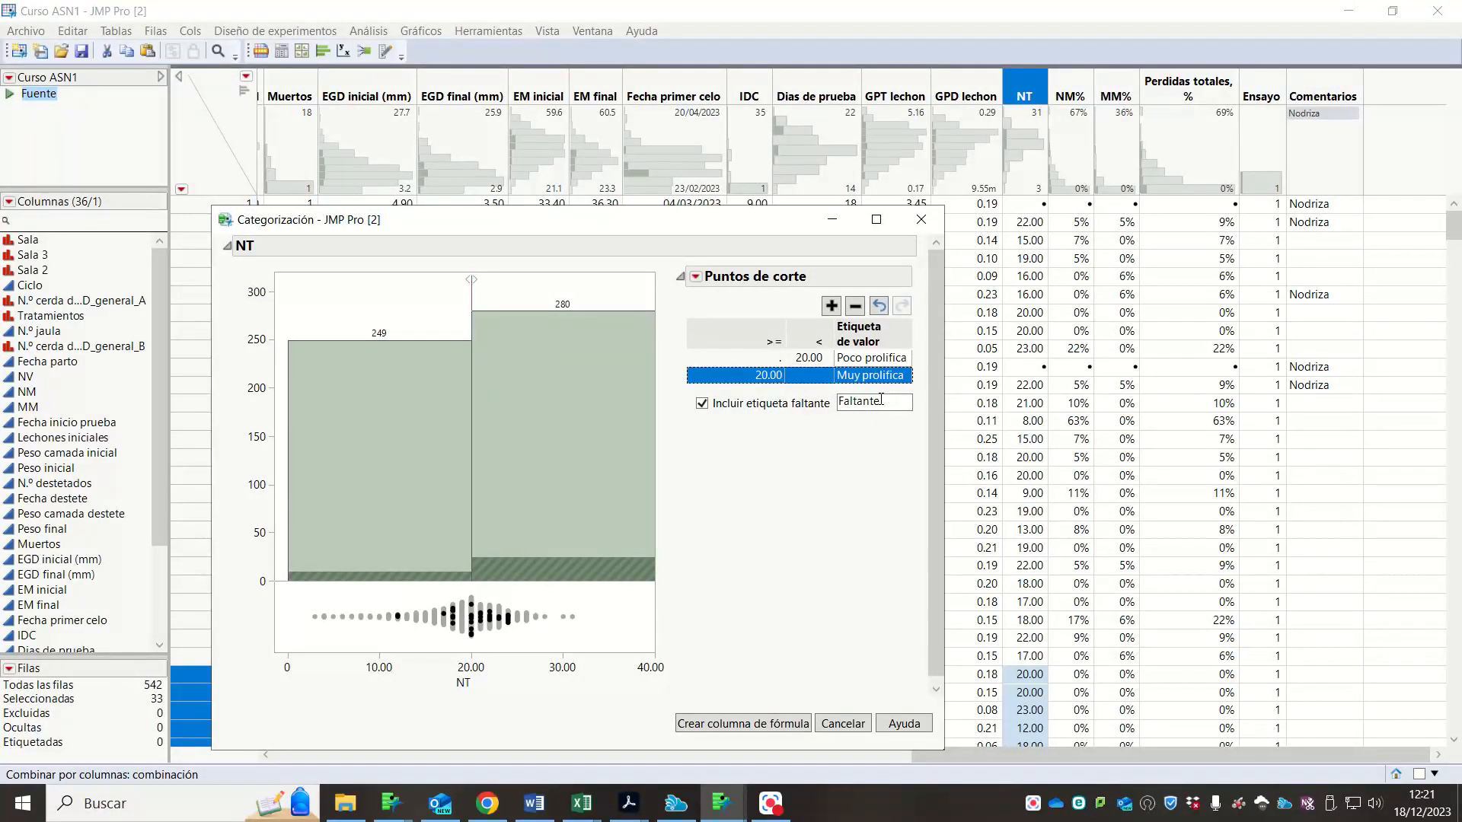
# - Exclude the missing-value label from the NT classes and create the binned formula column
pyautogui.click(702, 404)
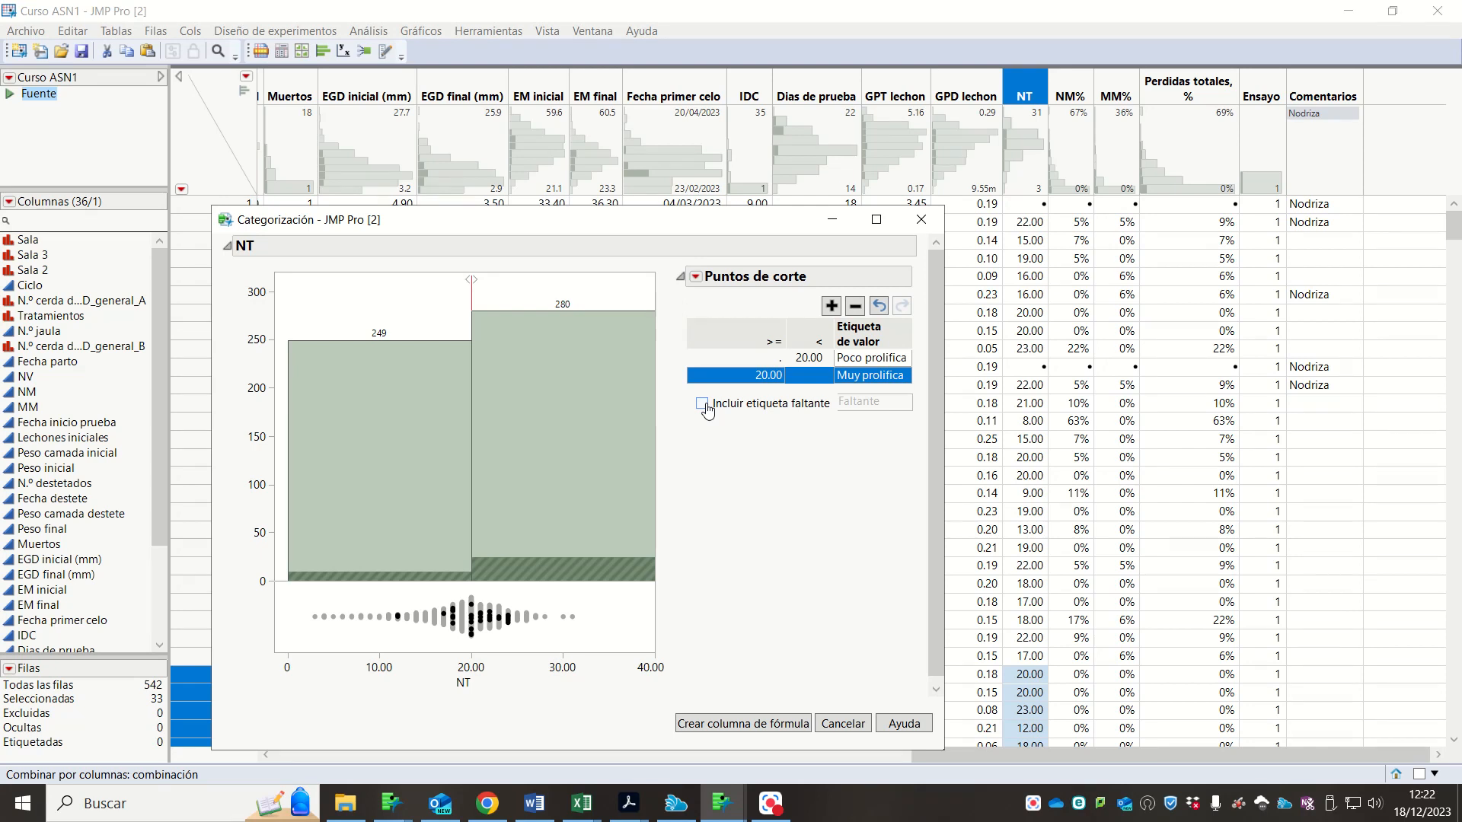
pyautogui.click(702, 405)
pyautogui.click(727, 408)
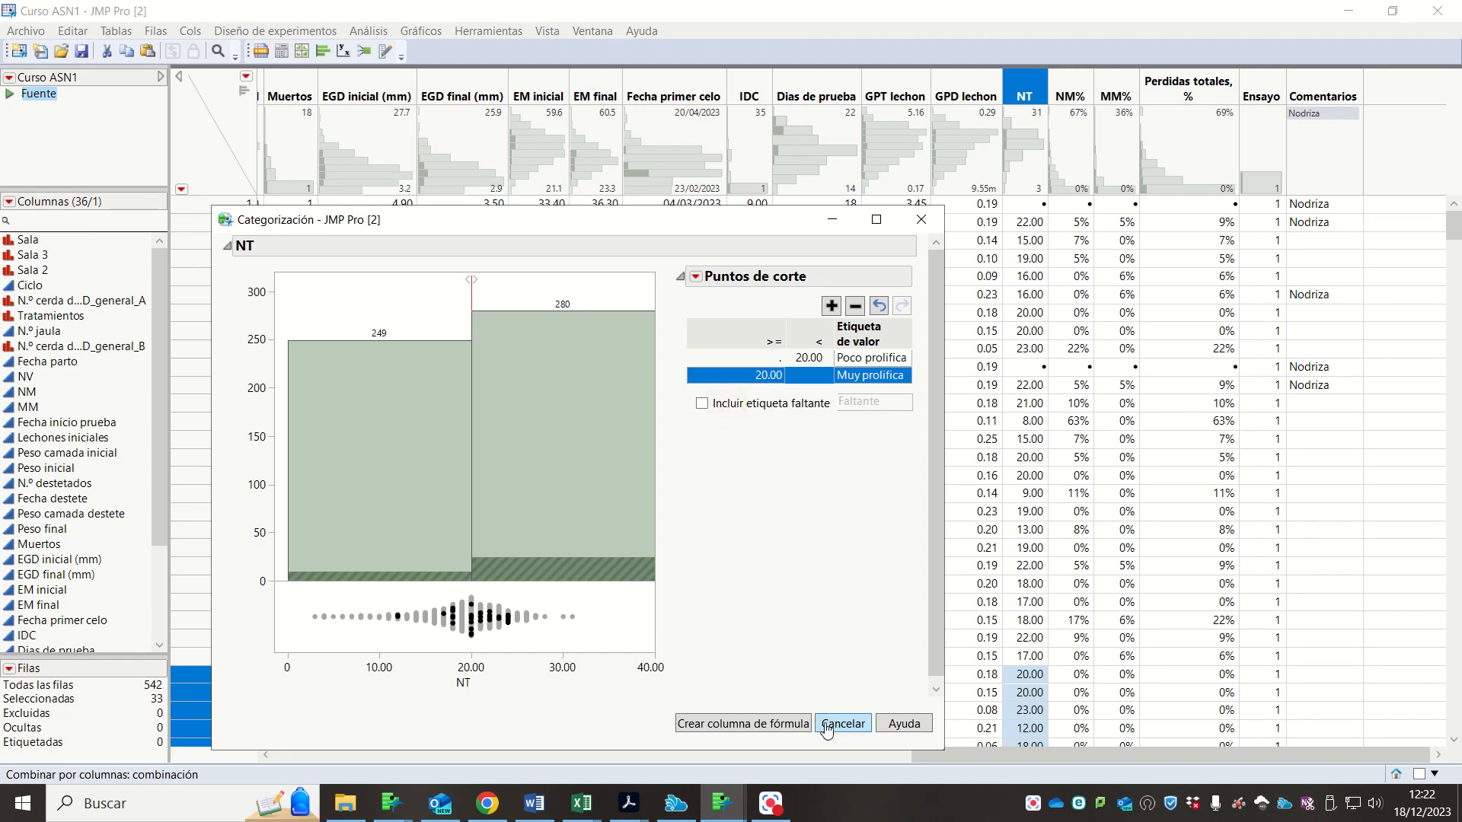
pyautogui.click(792, 724)
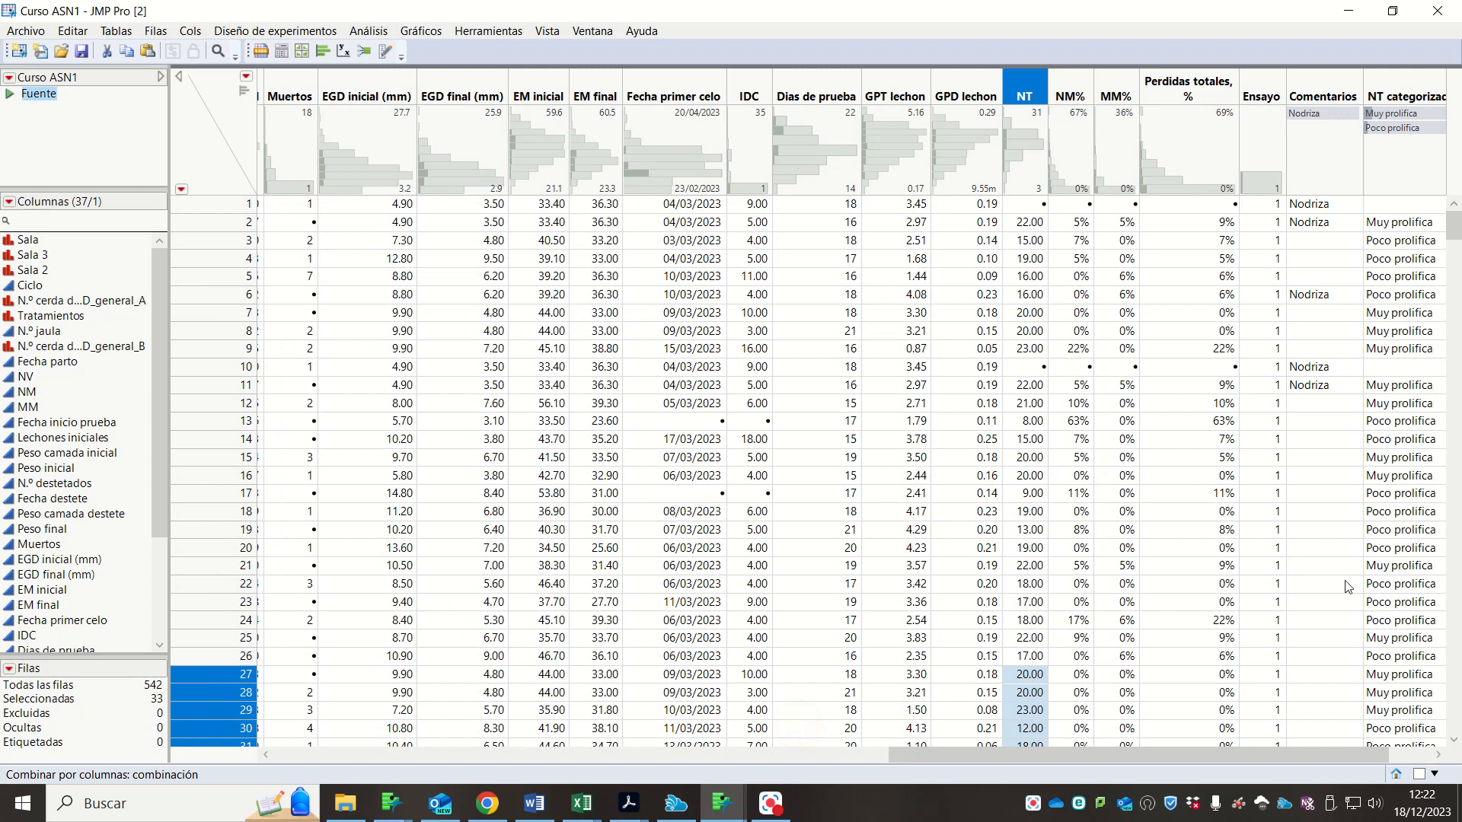
# - Highlight the Poco prolifica and Muy prolifica rows in turn from the new binned NT column to check the classification
pyautogui.click(1381, 95)
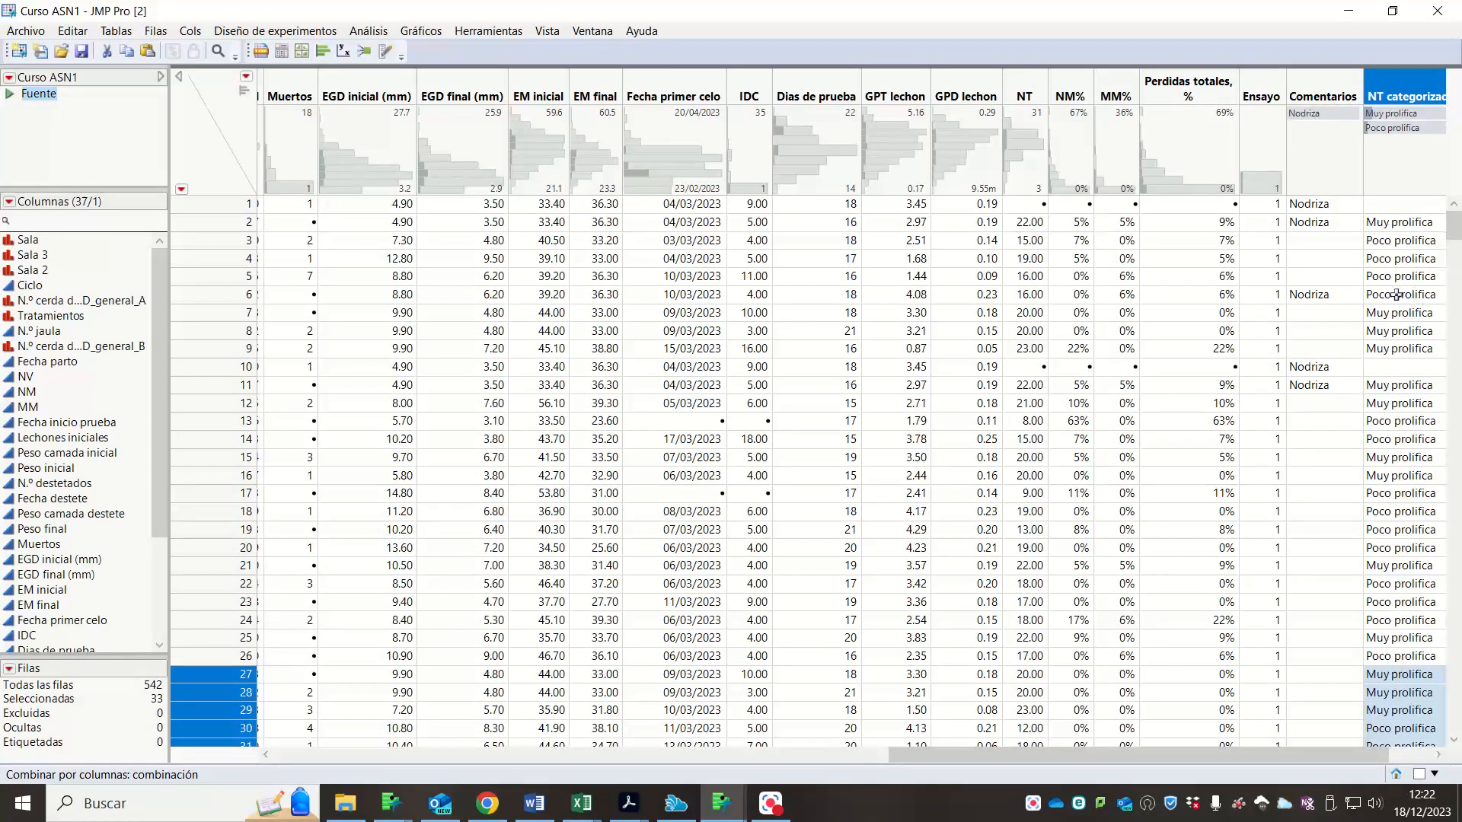
pyautogui.click(1392, 128)
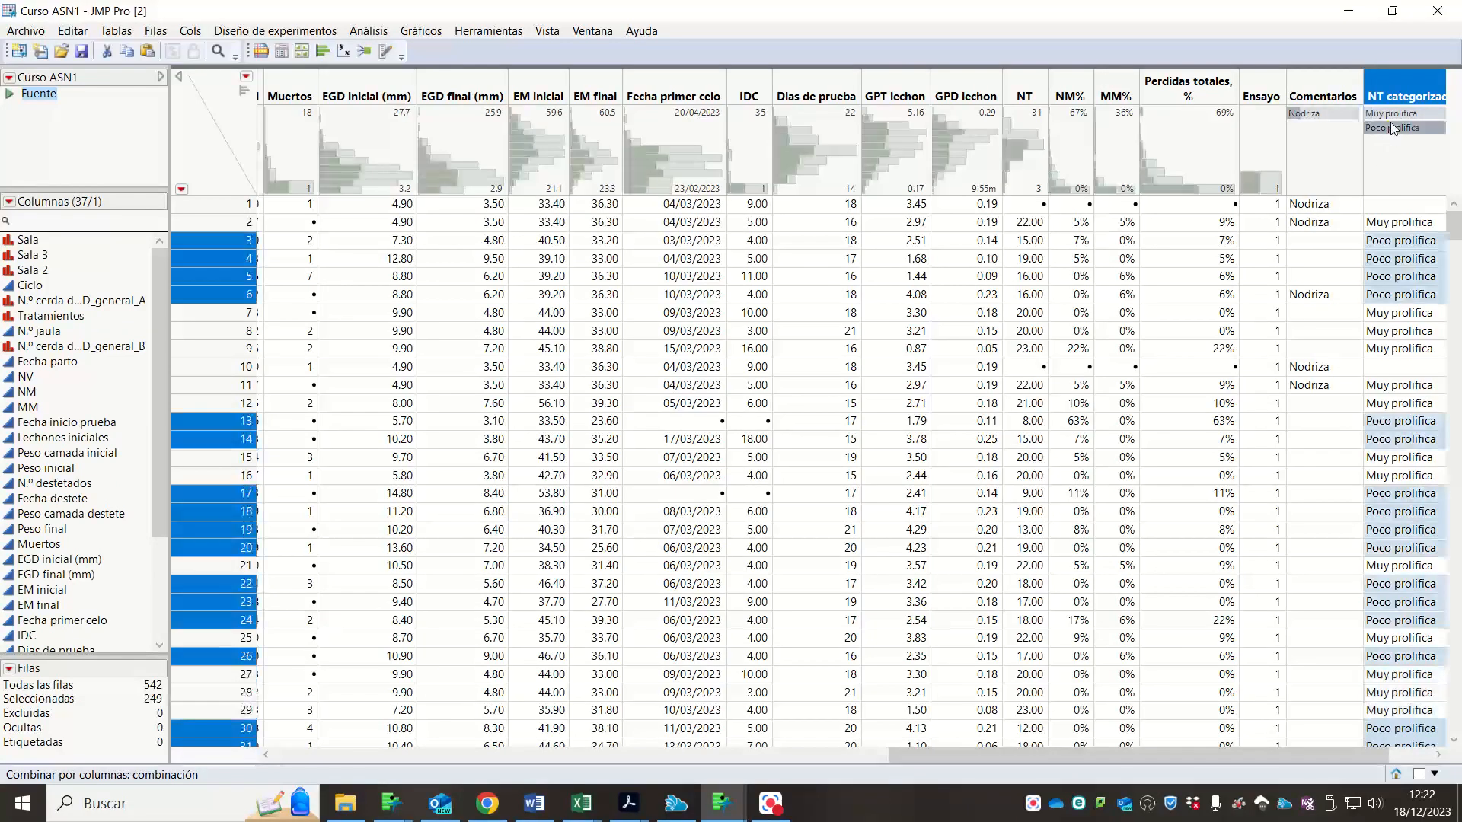
pyautogui.click(1395, 113)
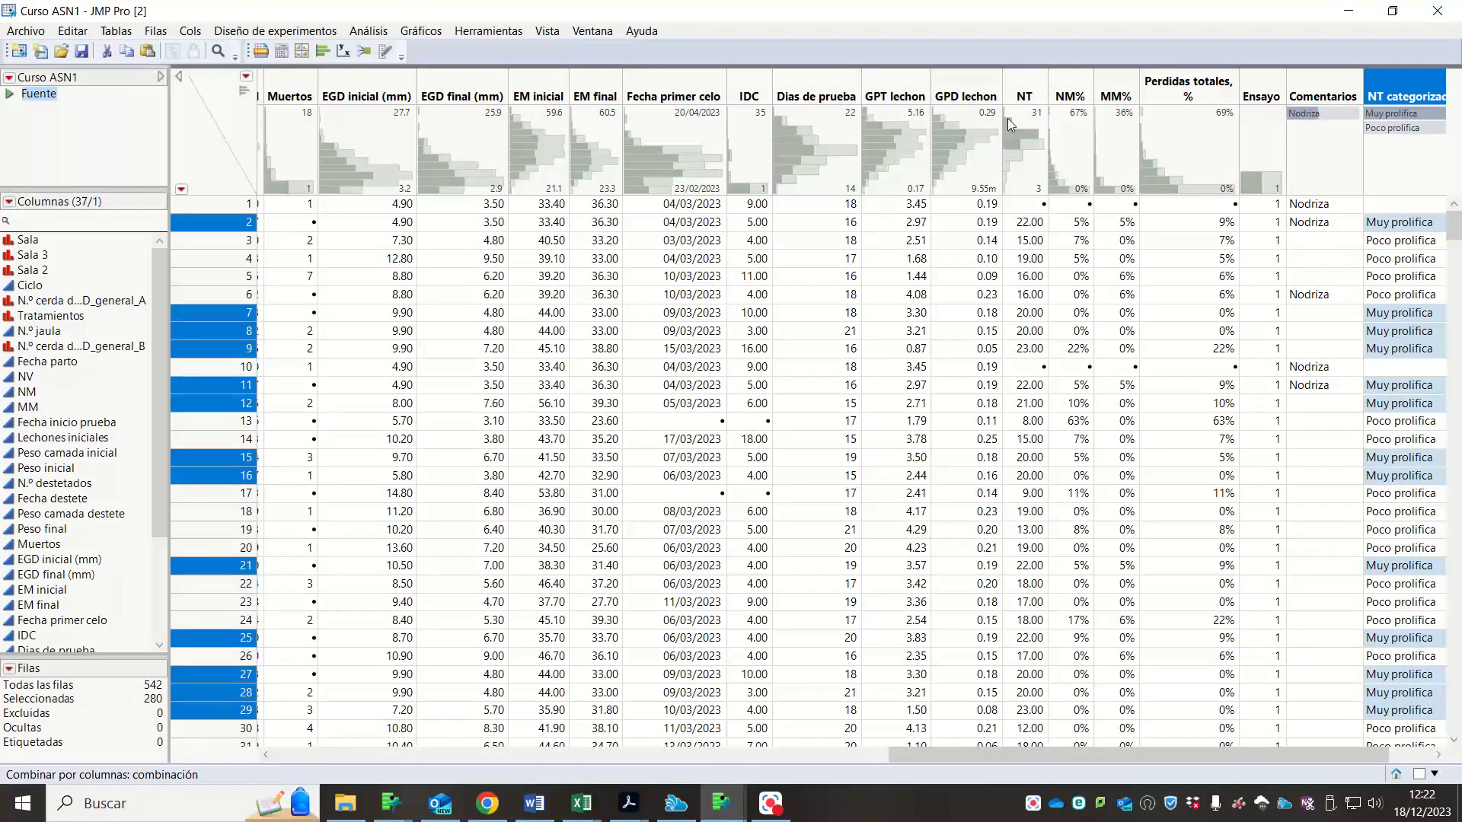
pyautogui.click(1407, 129)
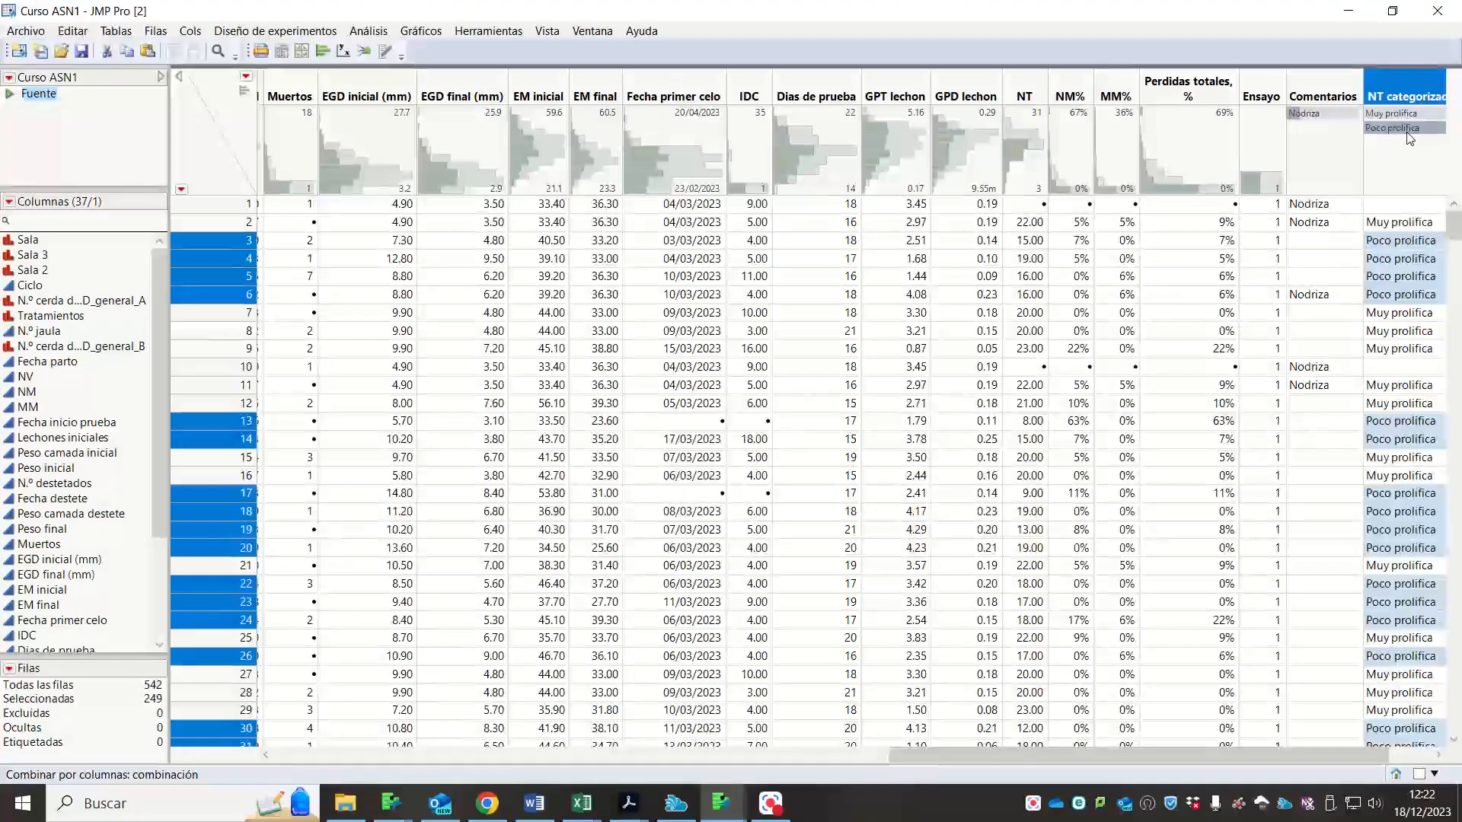
# - Start another class formula for the NT column and open the option to fill its cut points by number of classes
pyautogui.click(1032, 85)
pyautogui.click(191, 31)
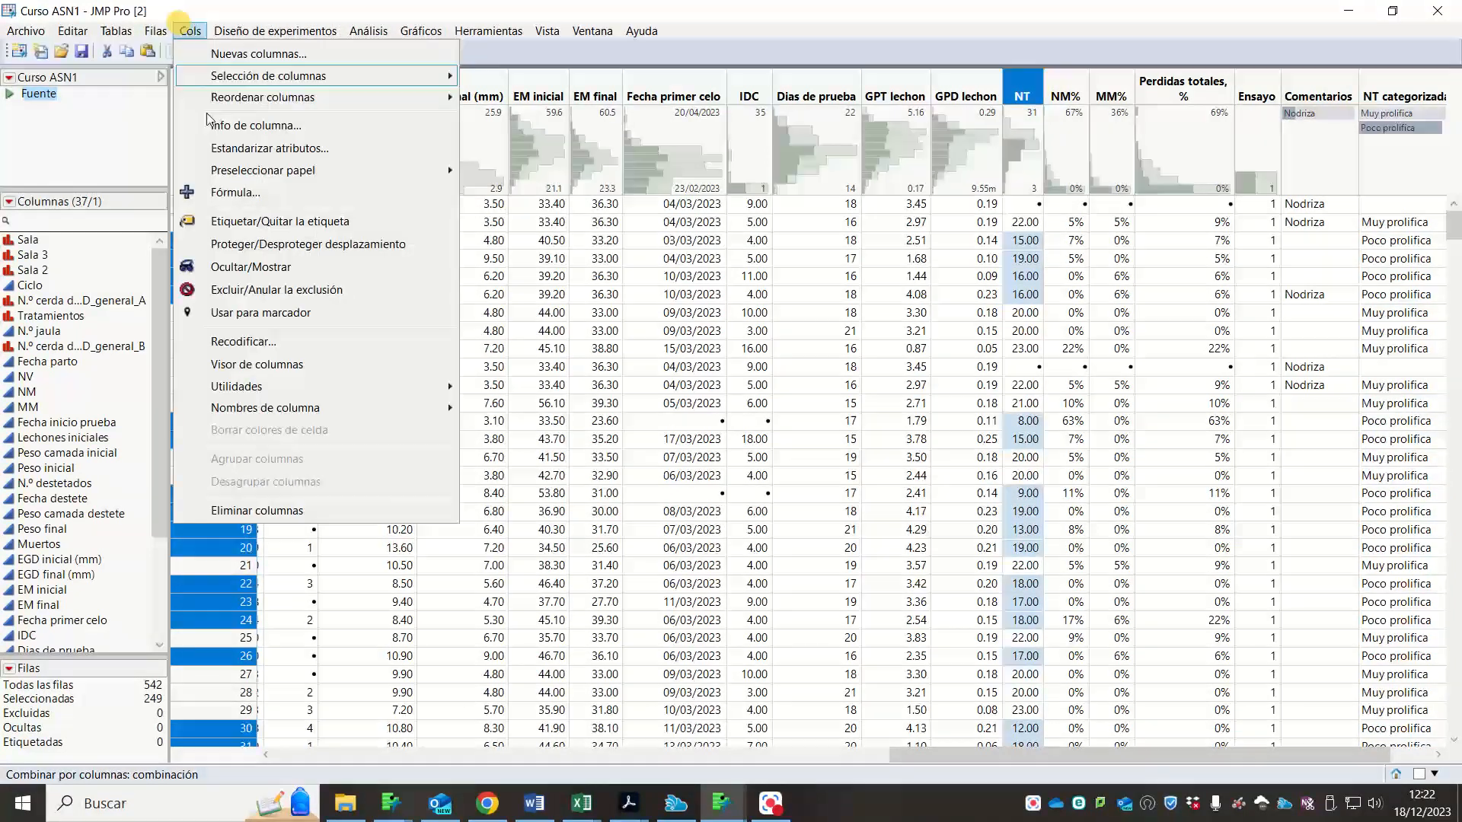
pyautogui.moveTo(301, 386)
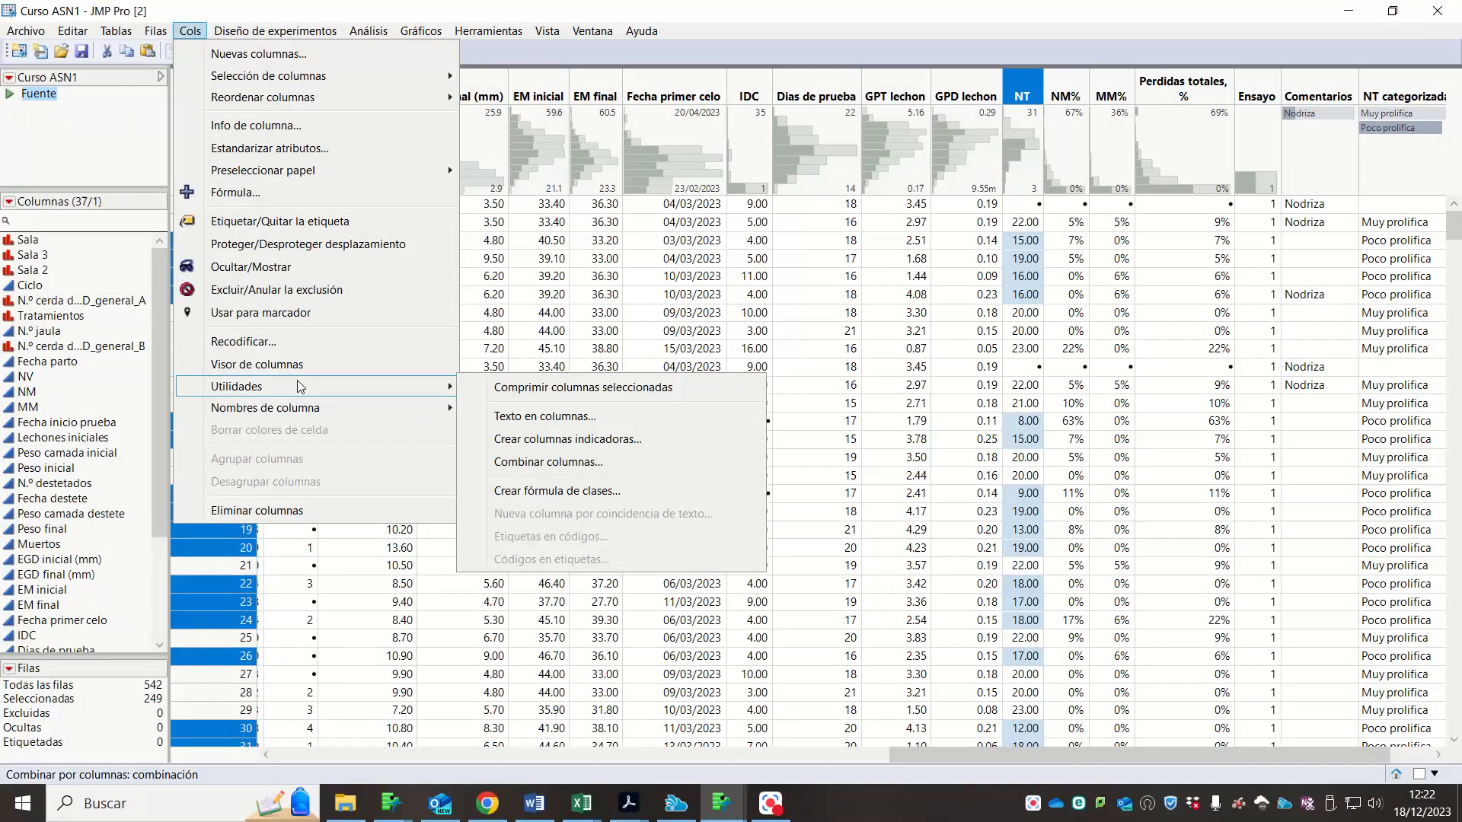
pyautogui.click(563, 491)
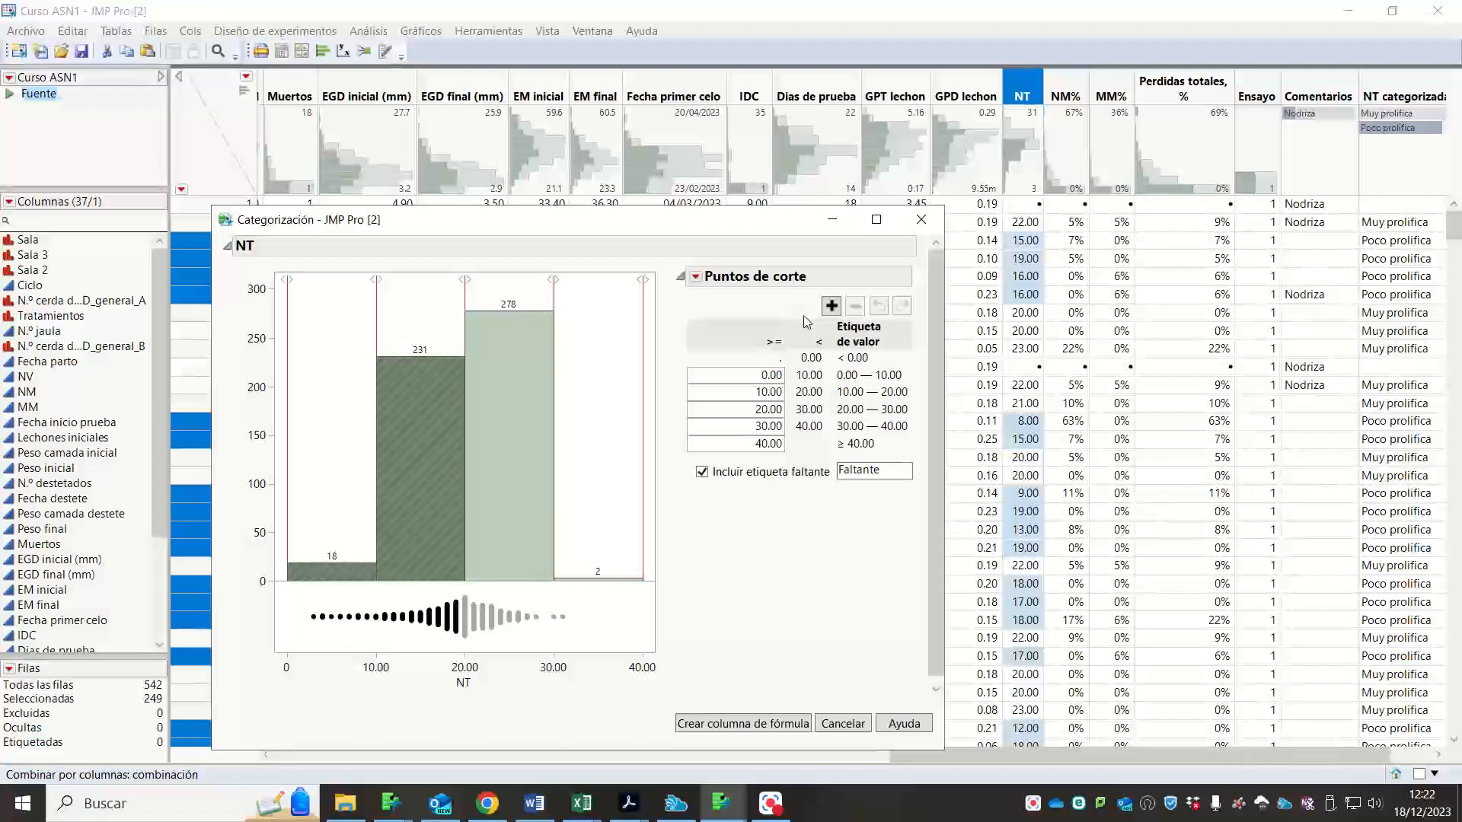
pyautogui.click(696, 277)
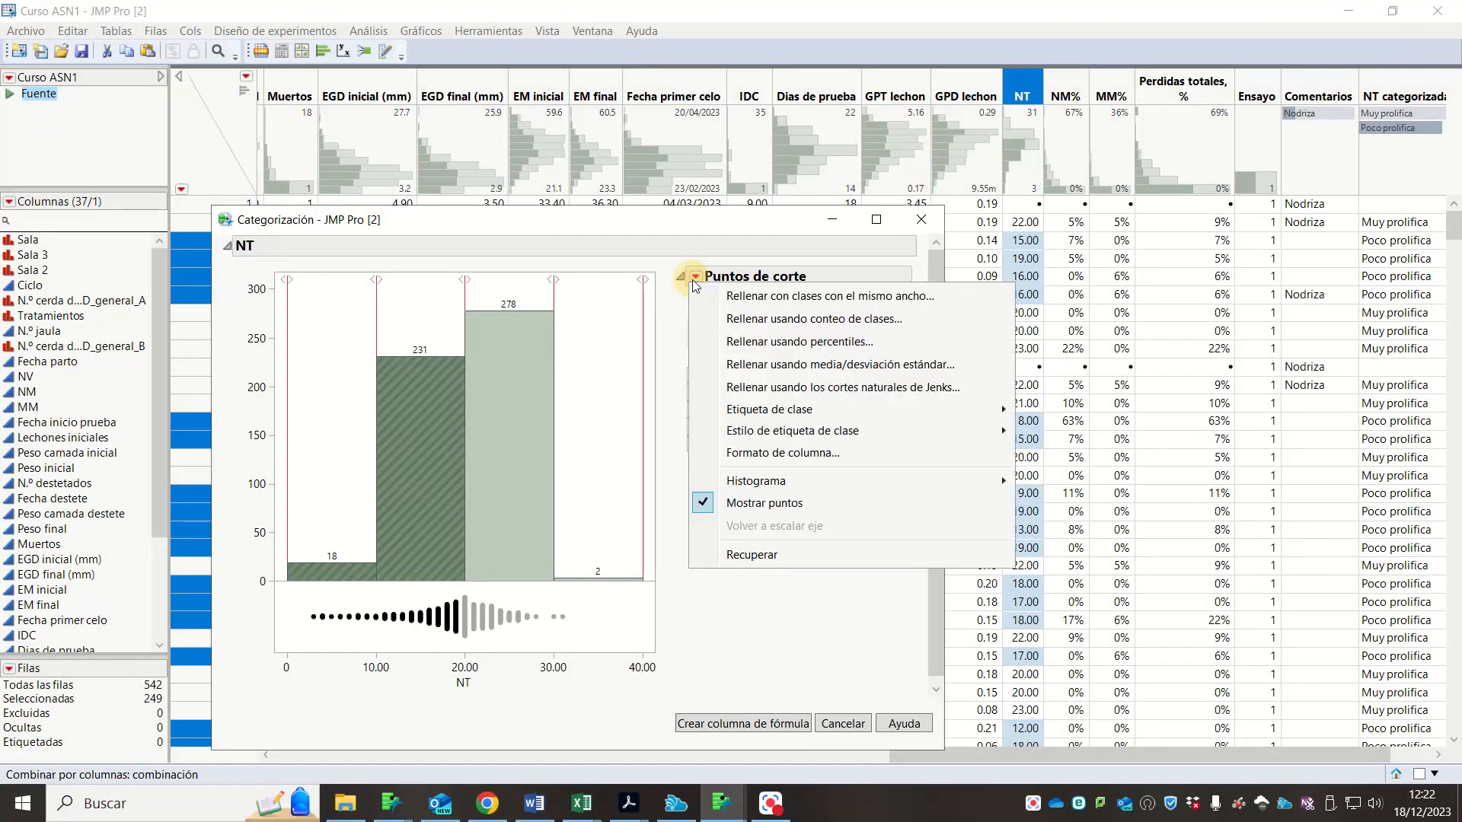
pyautogui.click(715, 319)
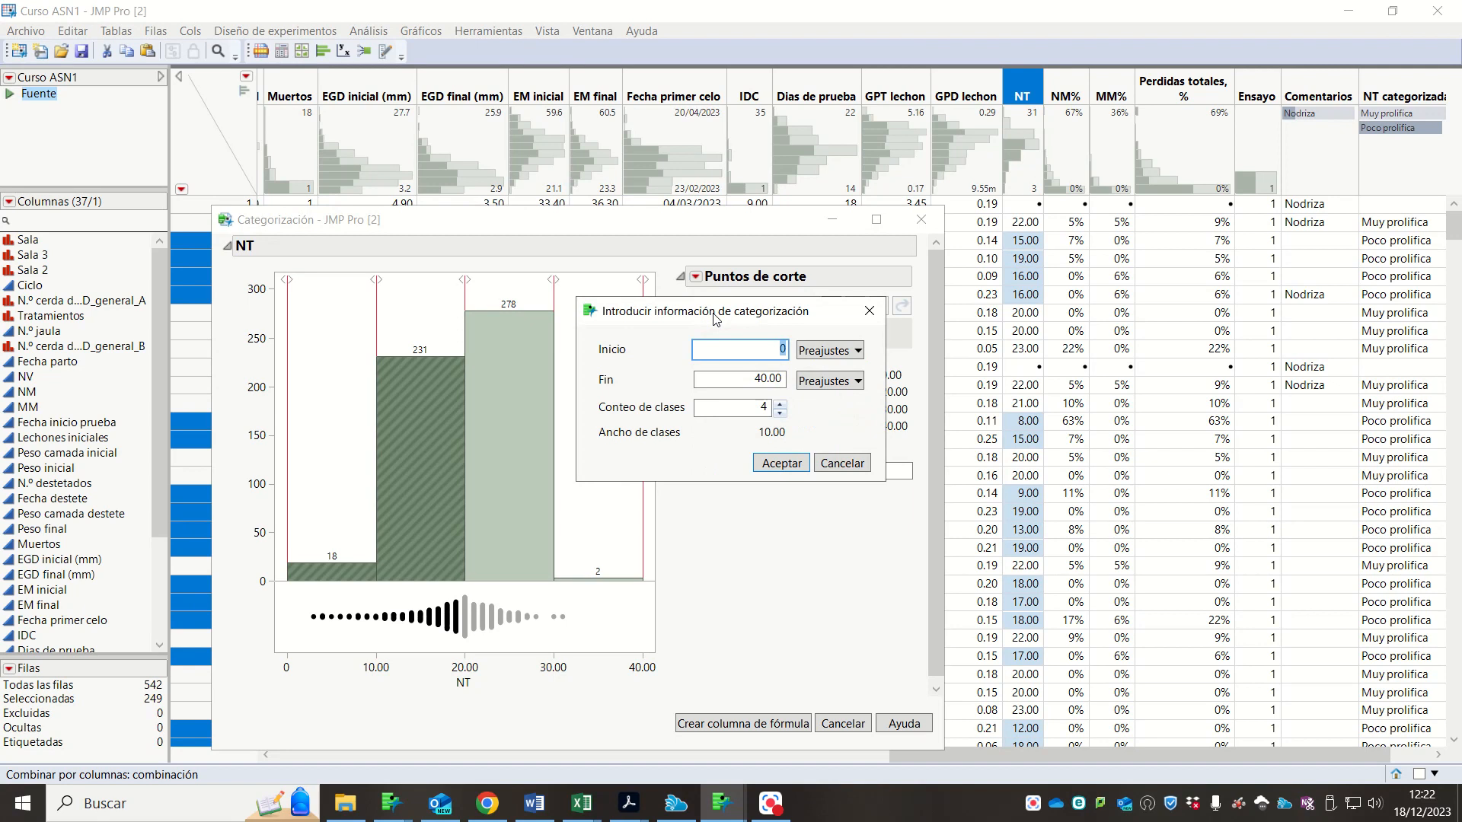
# - Fill the NT cut points with 6 equal classes between 0 and 40
pyautogui.click(780, 405)
pyautogui.click(779, 407)
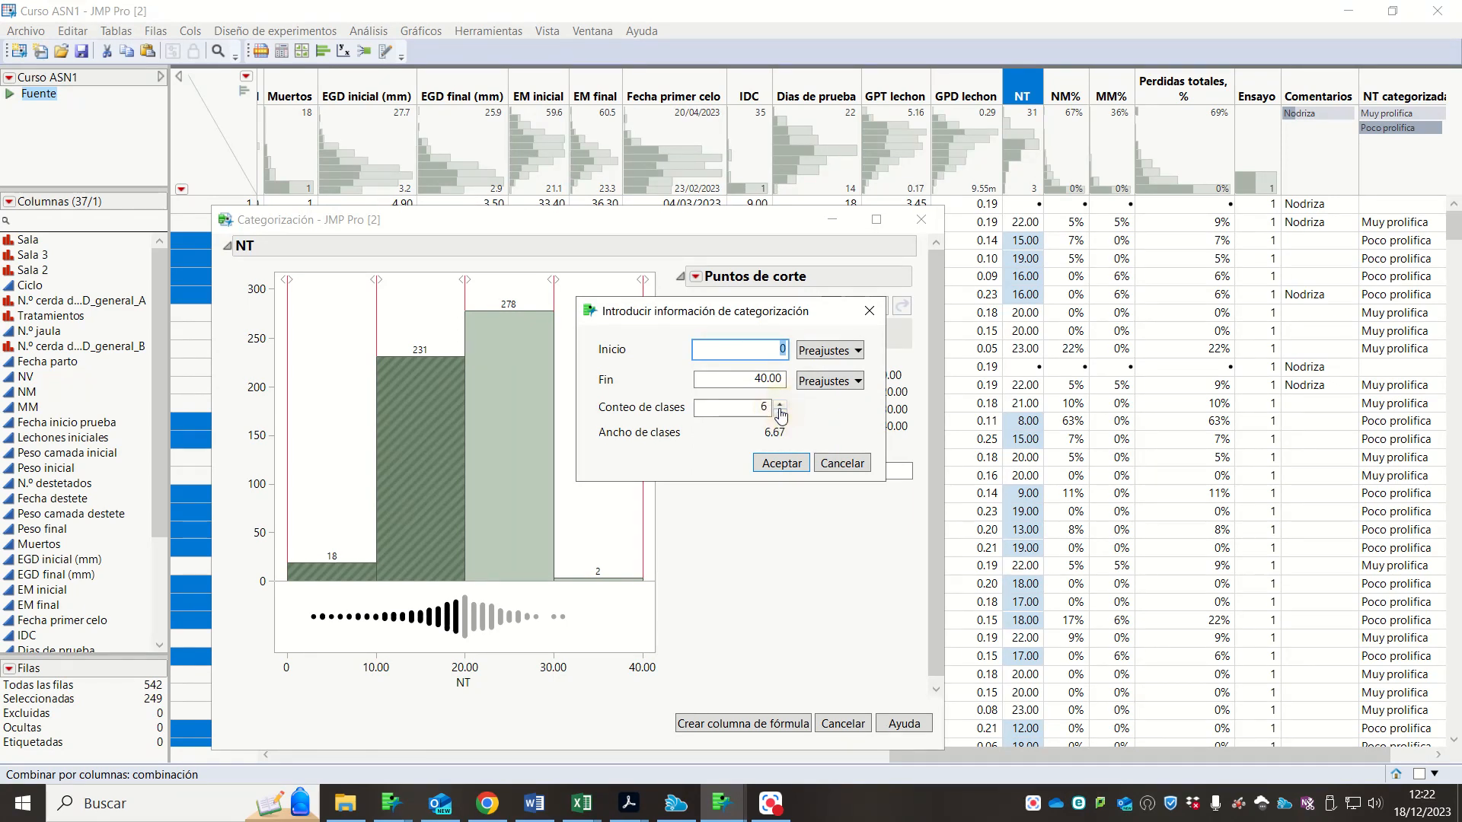
pyautogui.click(784, 463)
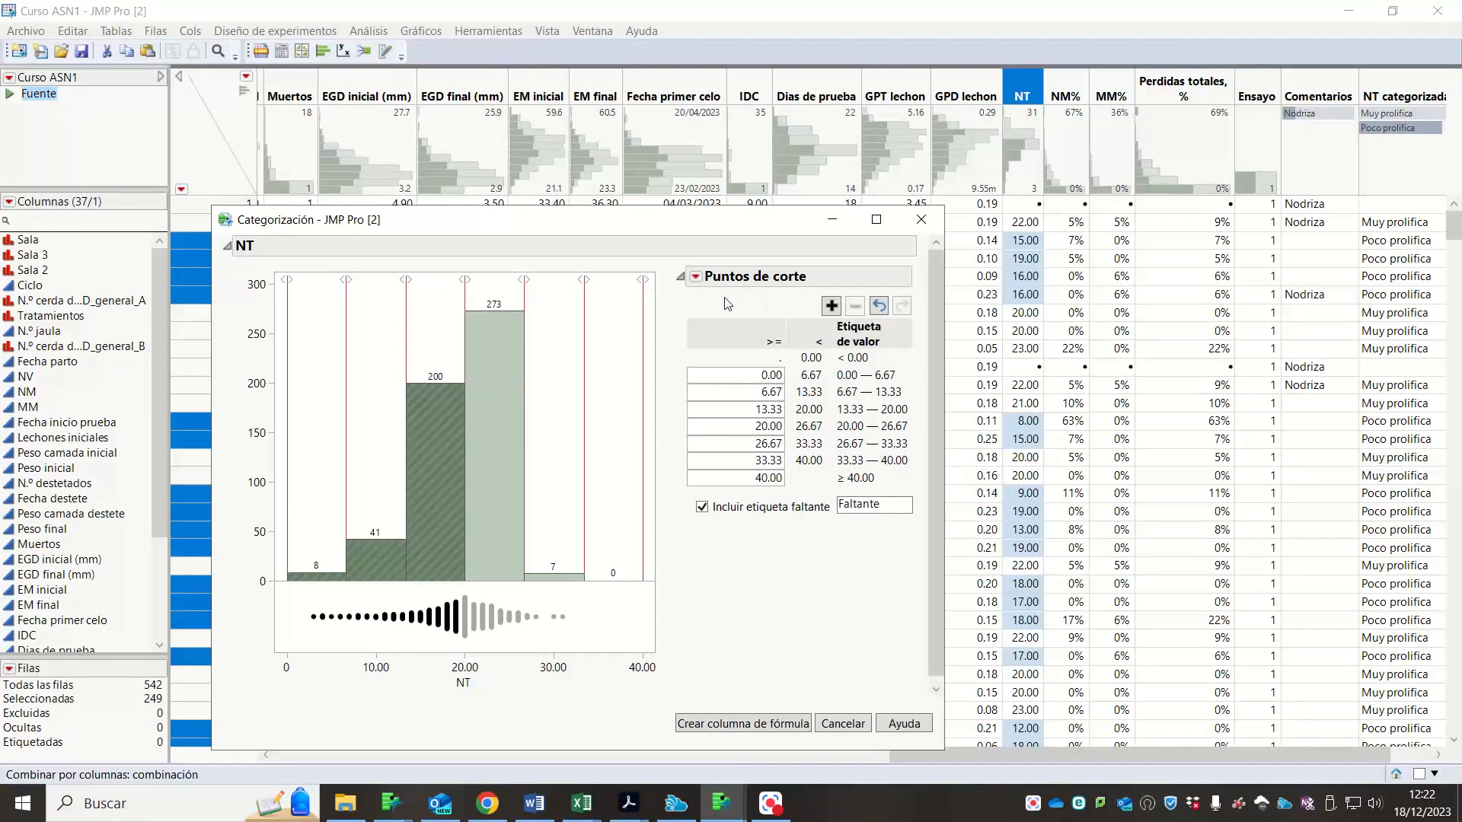
# - Fill the NT cut points using percentiles, with the percentile set to 50
pyautogui.click(696, 278)
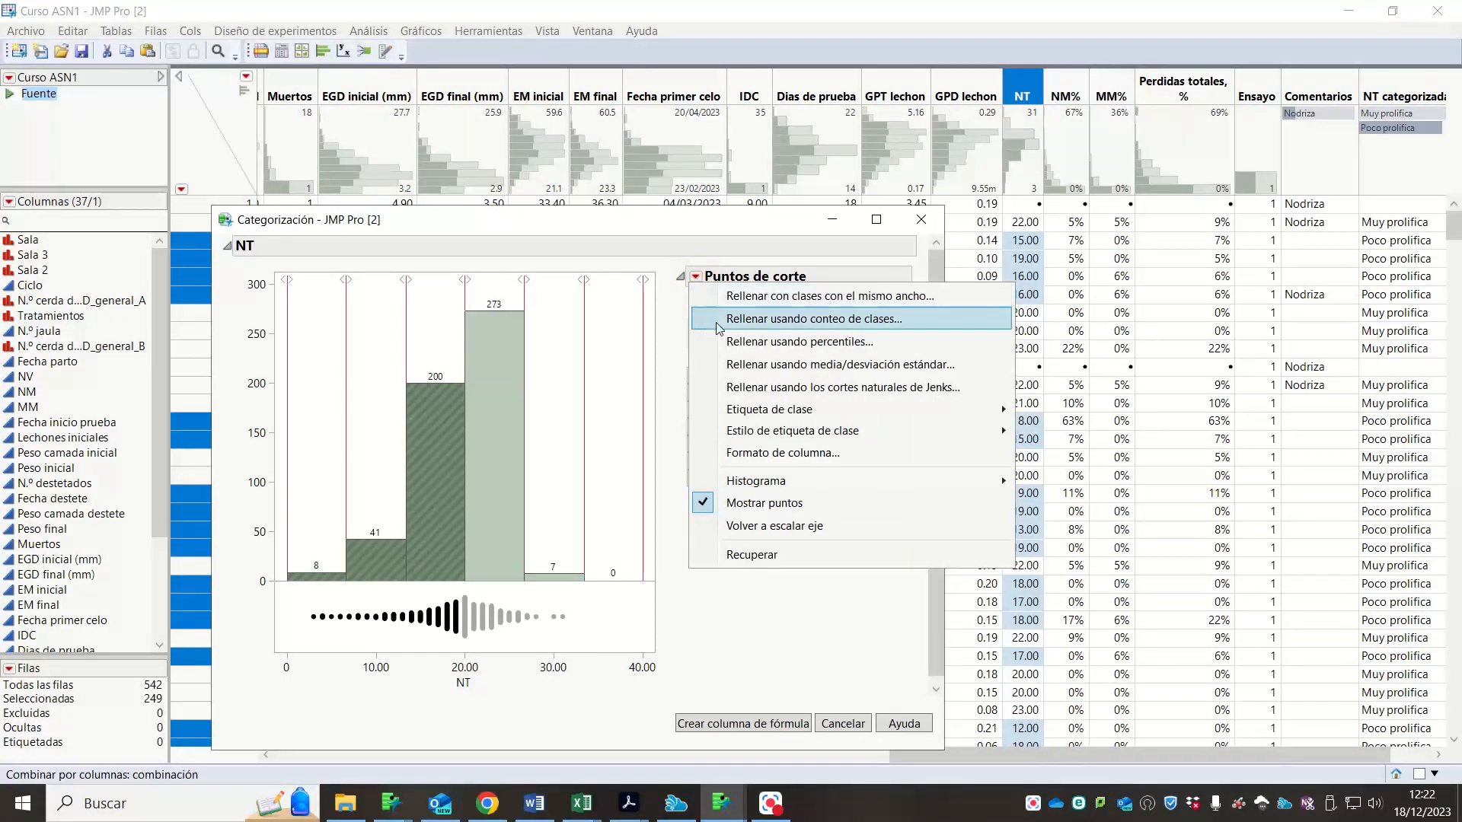
pyautogui.click(723, 340)
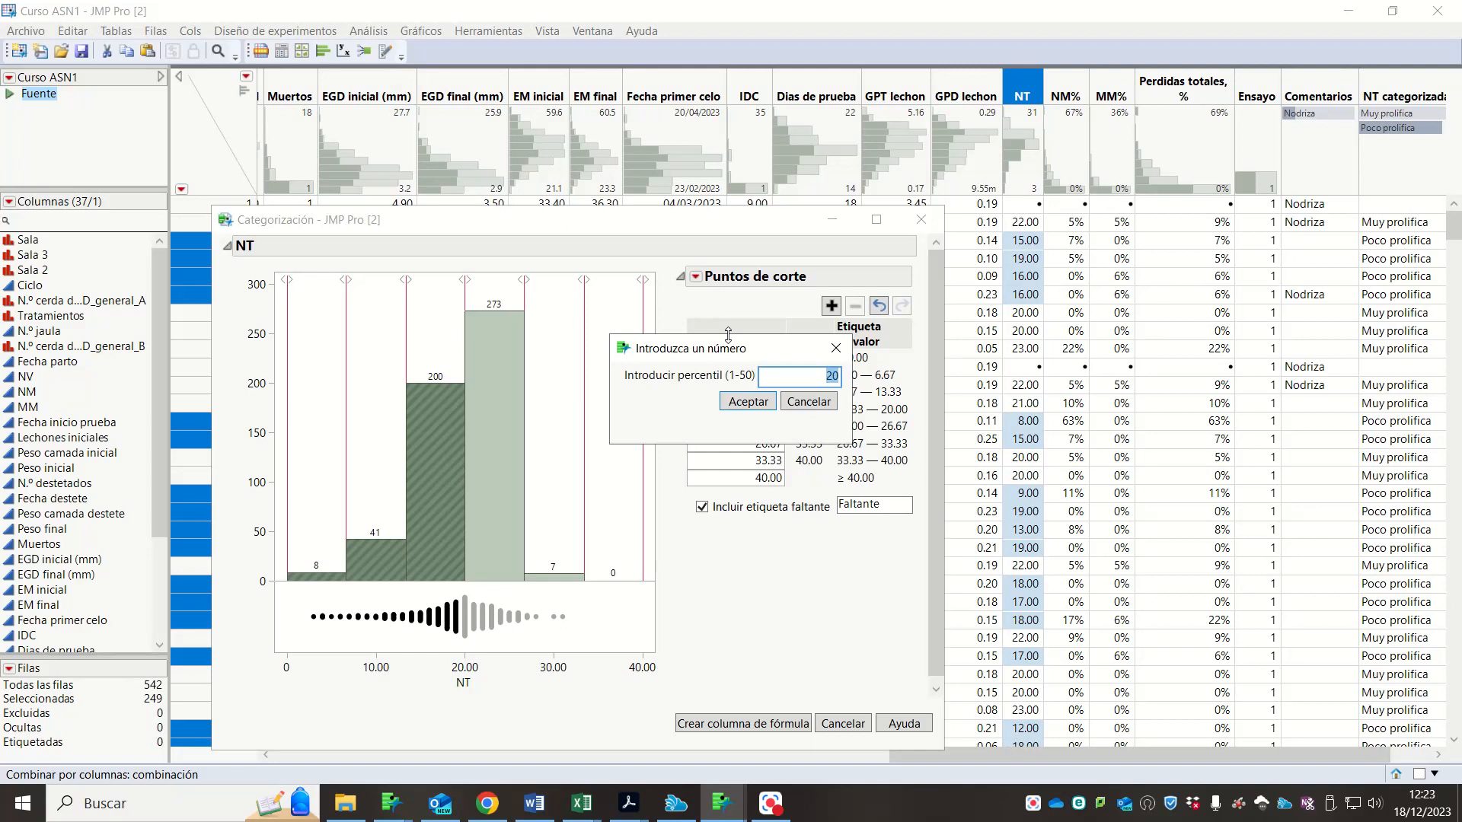
pyautogui.write('50')
pyautogui.click(762, 401)
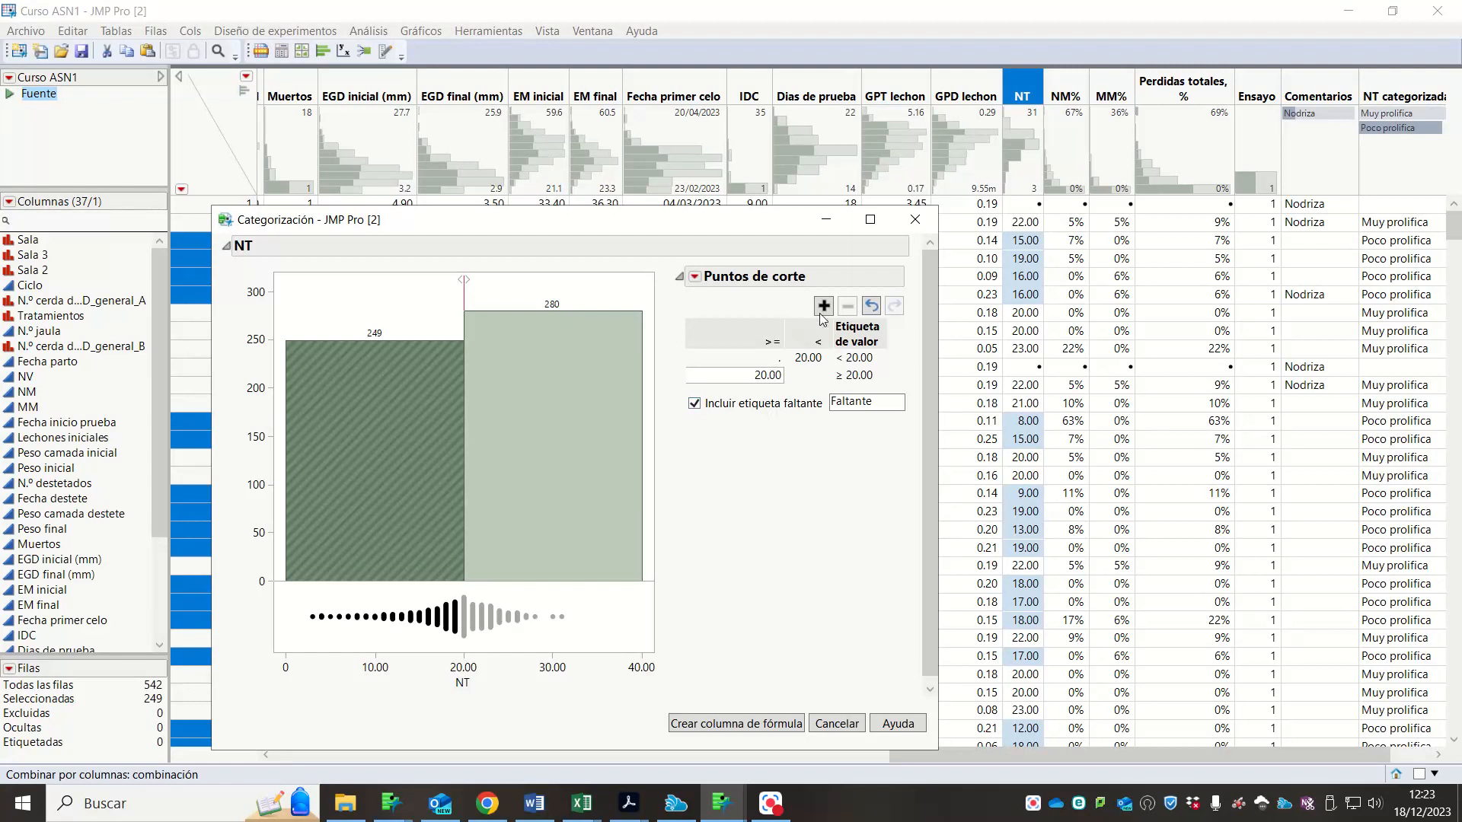
# - Refill the NT cut points using percentile 33.3333 and remove the 31.00 cut point
pyautogui.click(694, 276)
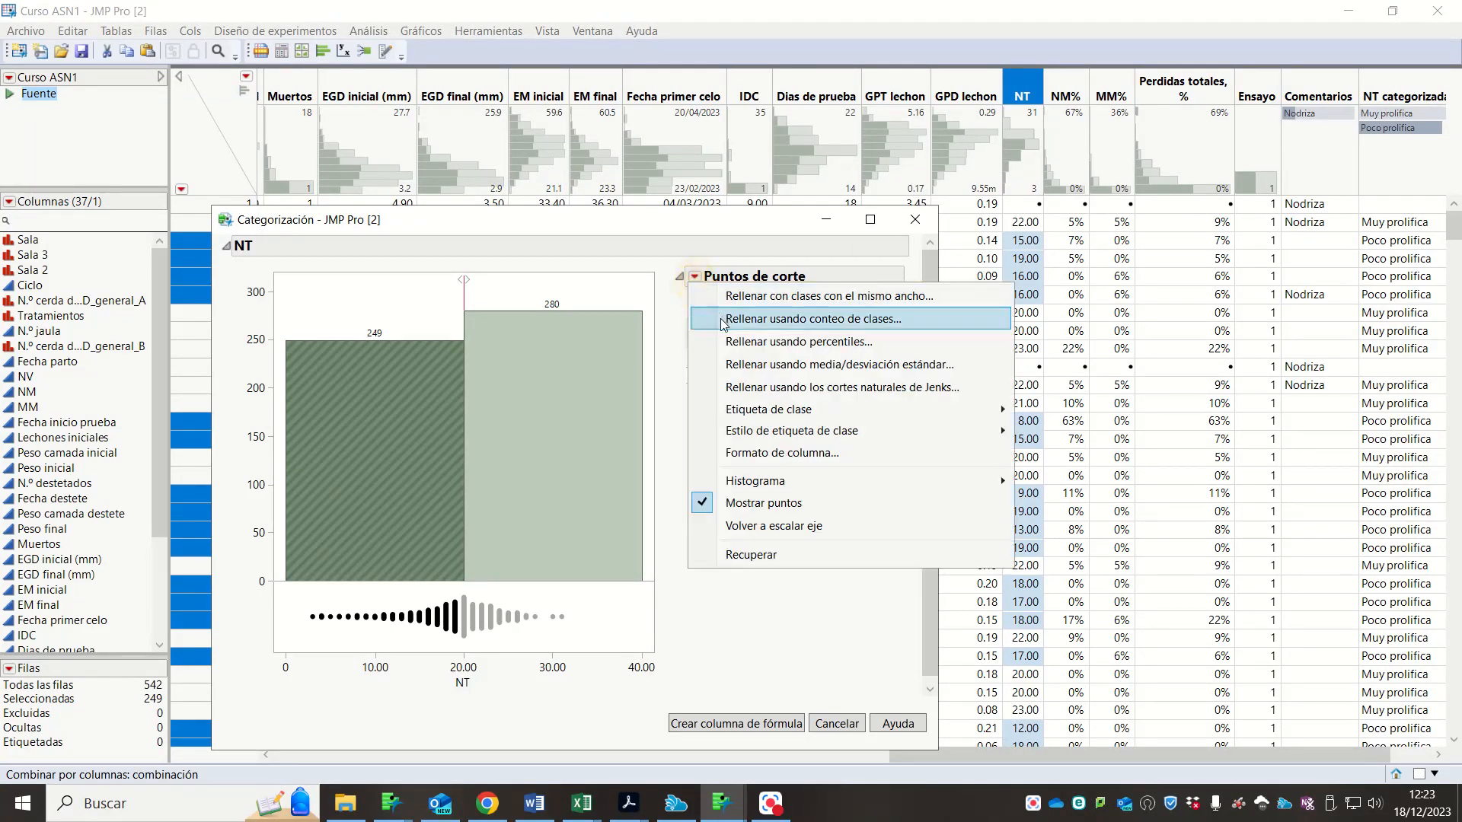
pyautogui.click(727, 342)
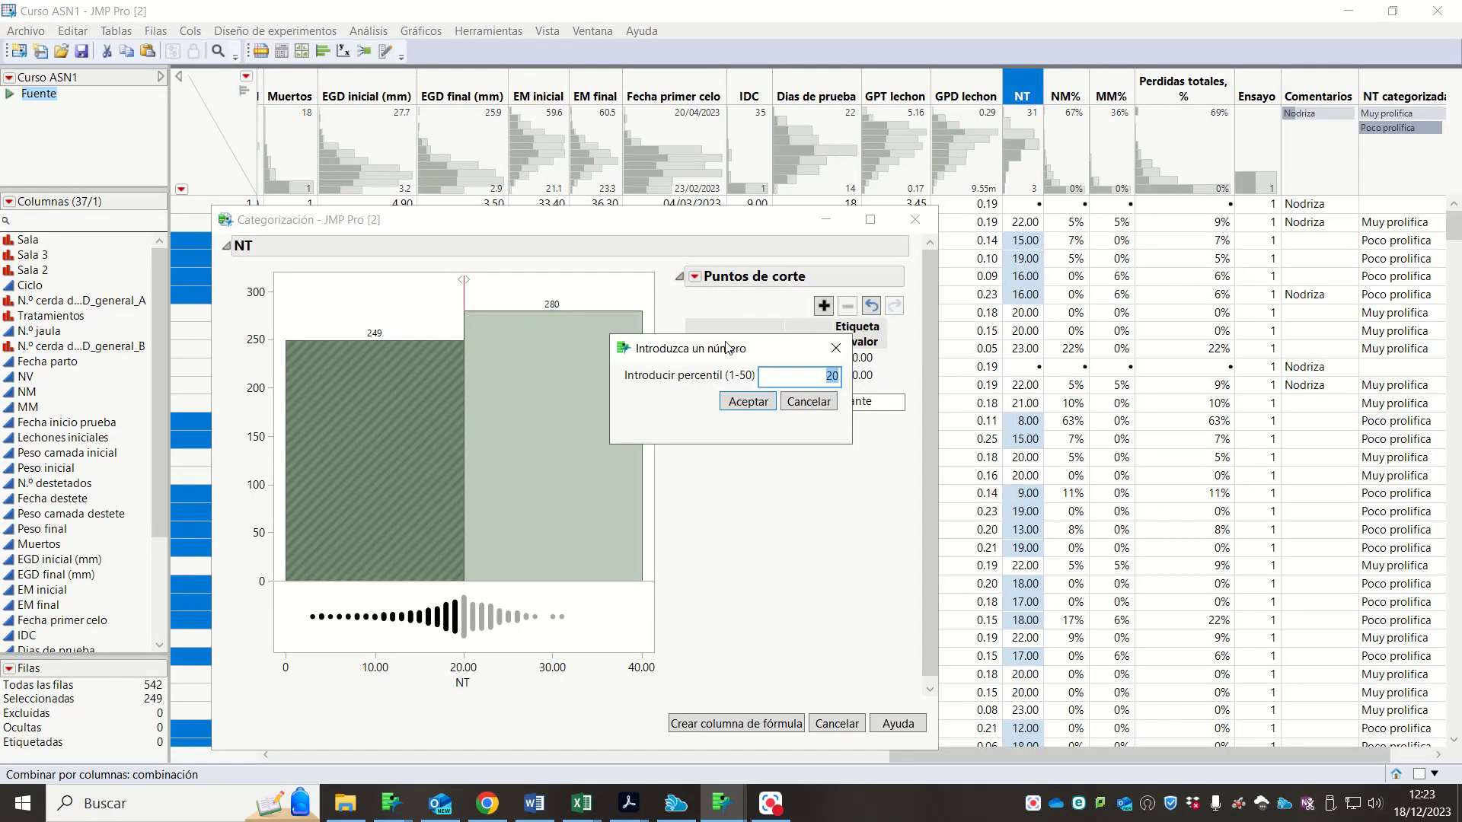
pyautogui.write('33.3333')
pyautogui.click(764, 401)
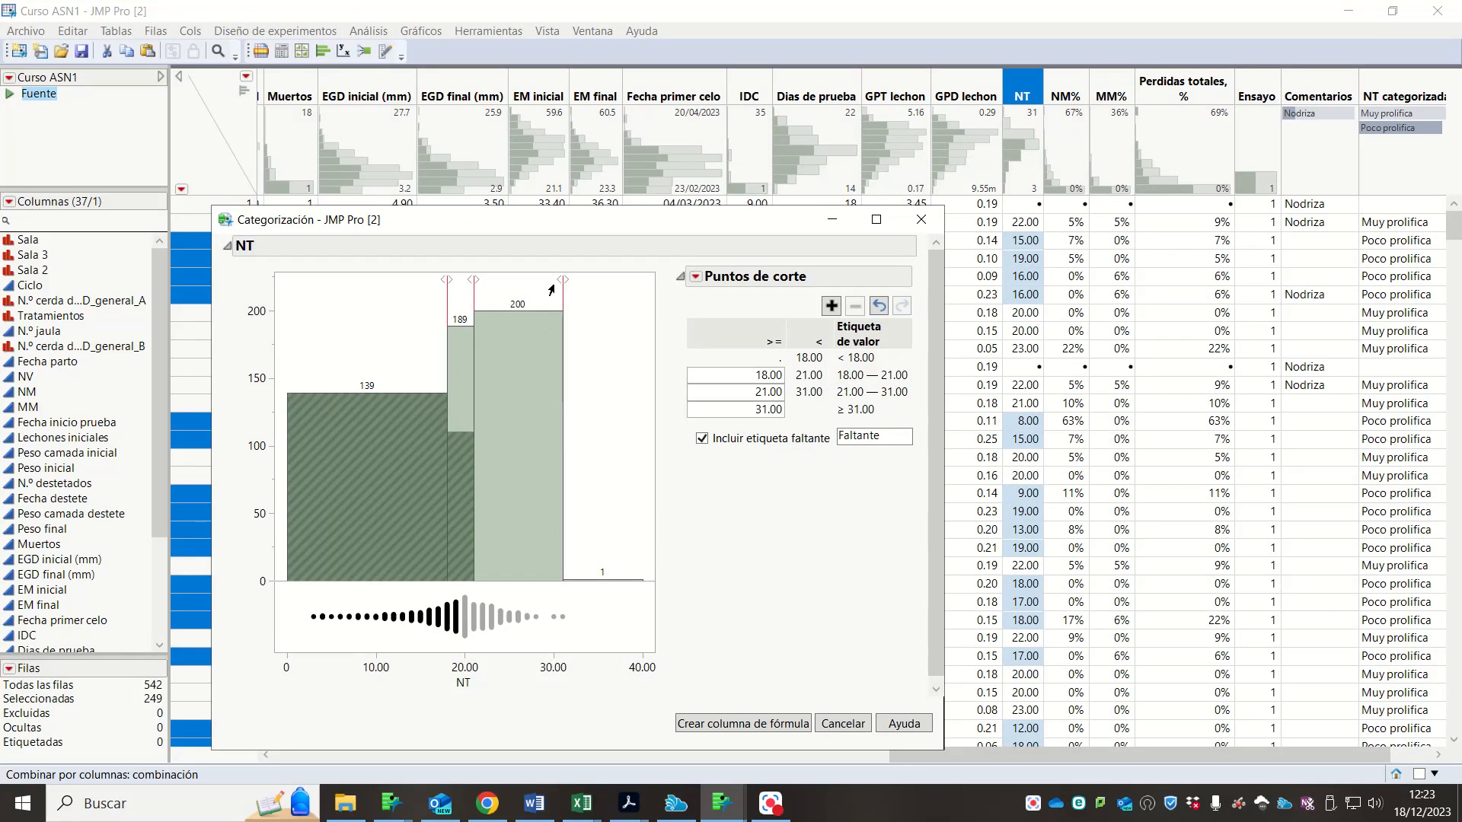
pyautogui.click(753, 410)
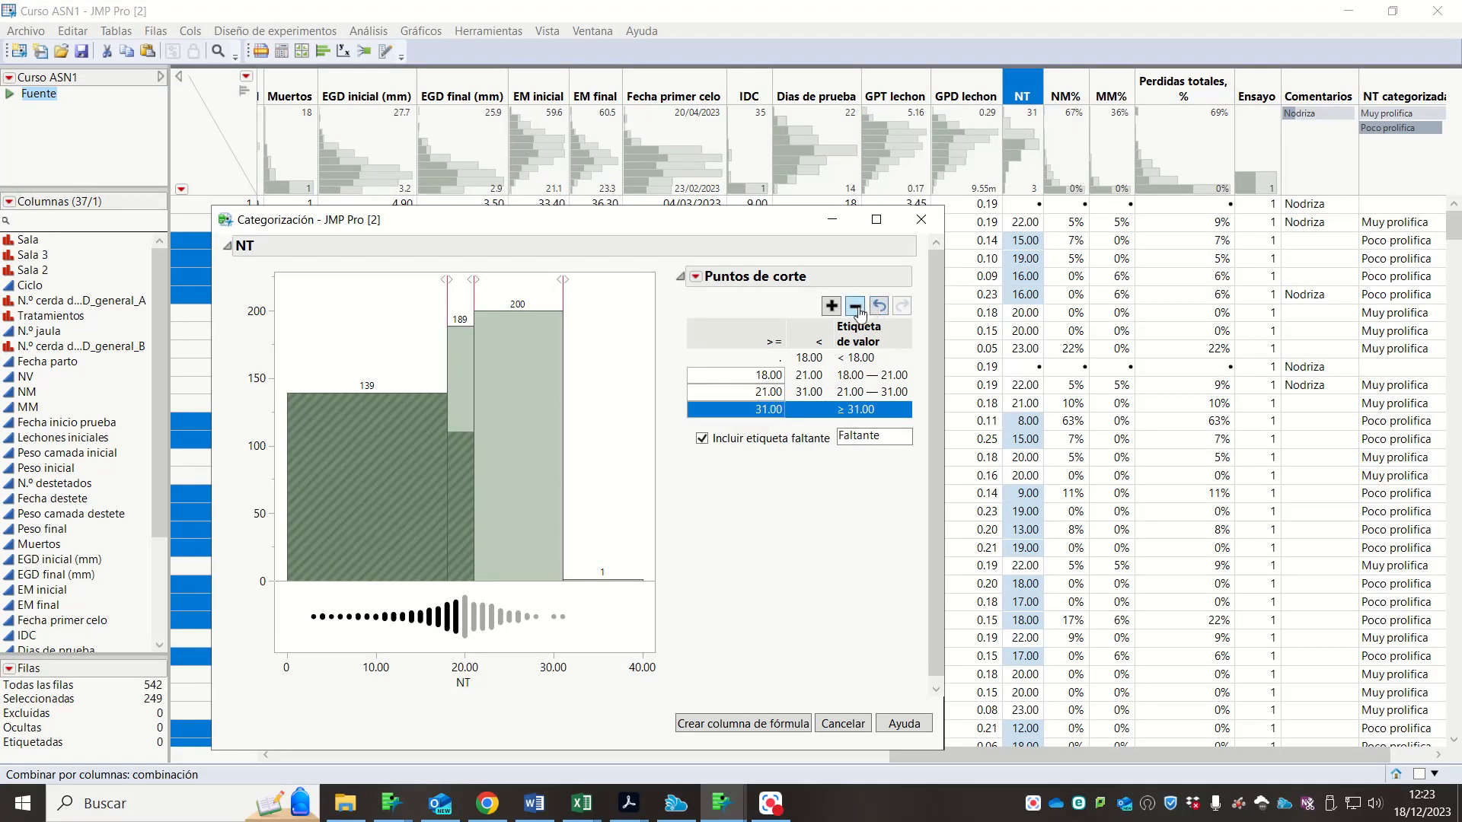
pyautogui.click(855, 306)
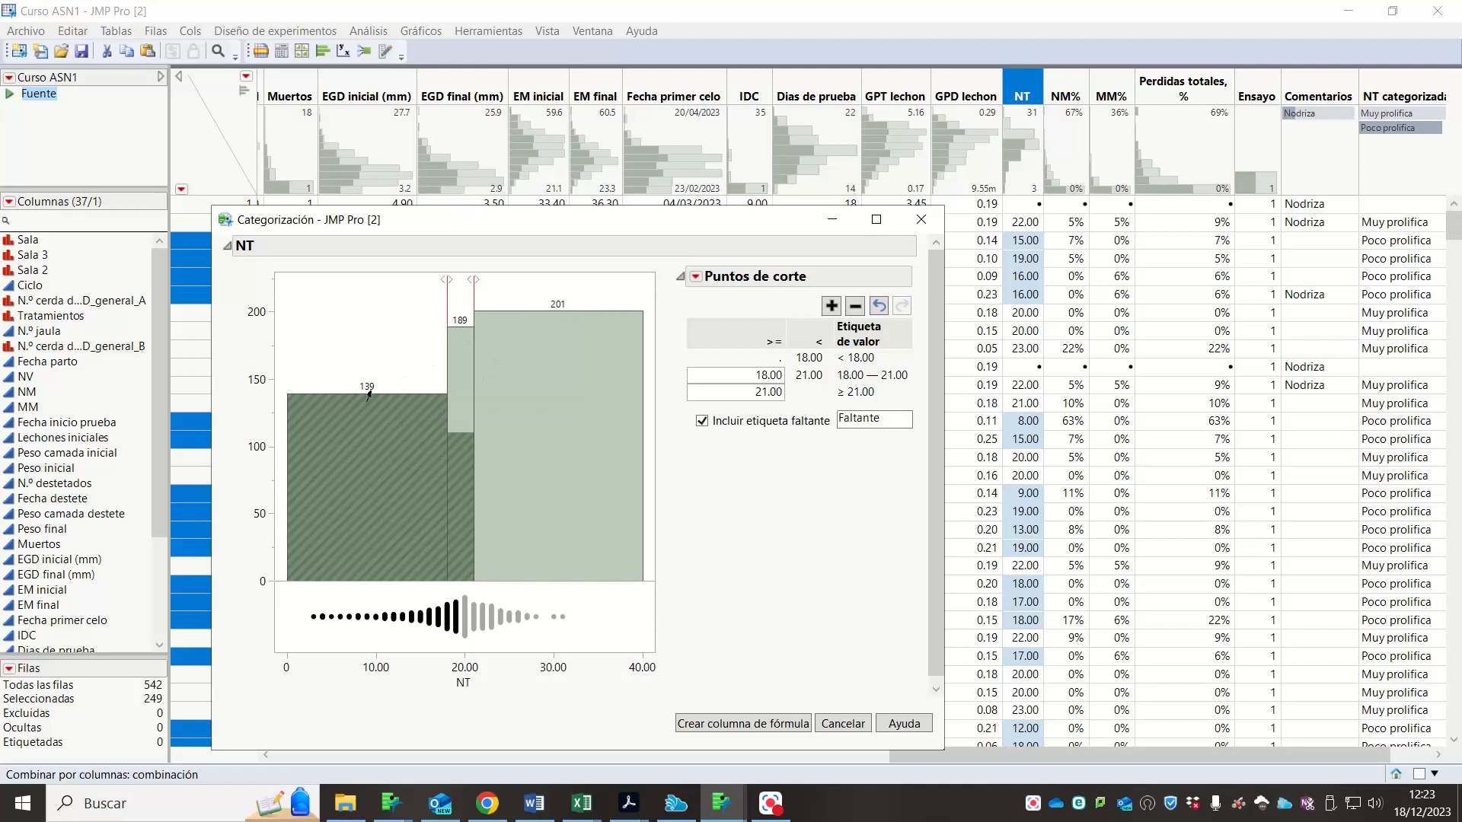
# - Fill the NT cut points using percentile 25 and create the categorized formula column
pyautogui.click(695, 276)
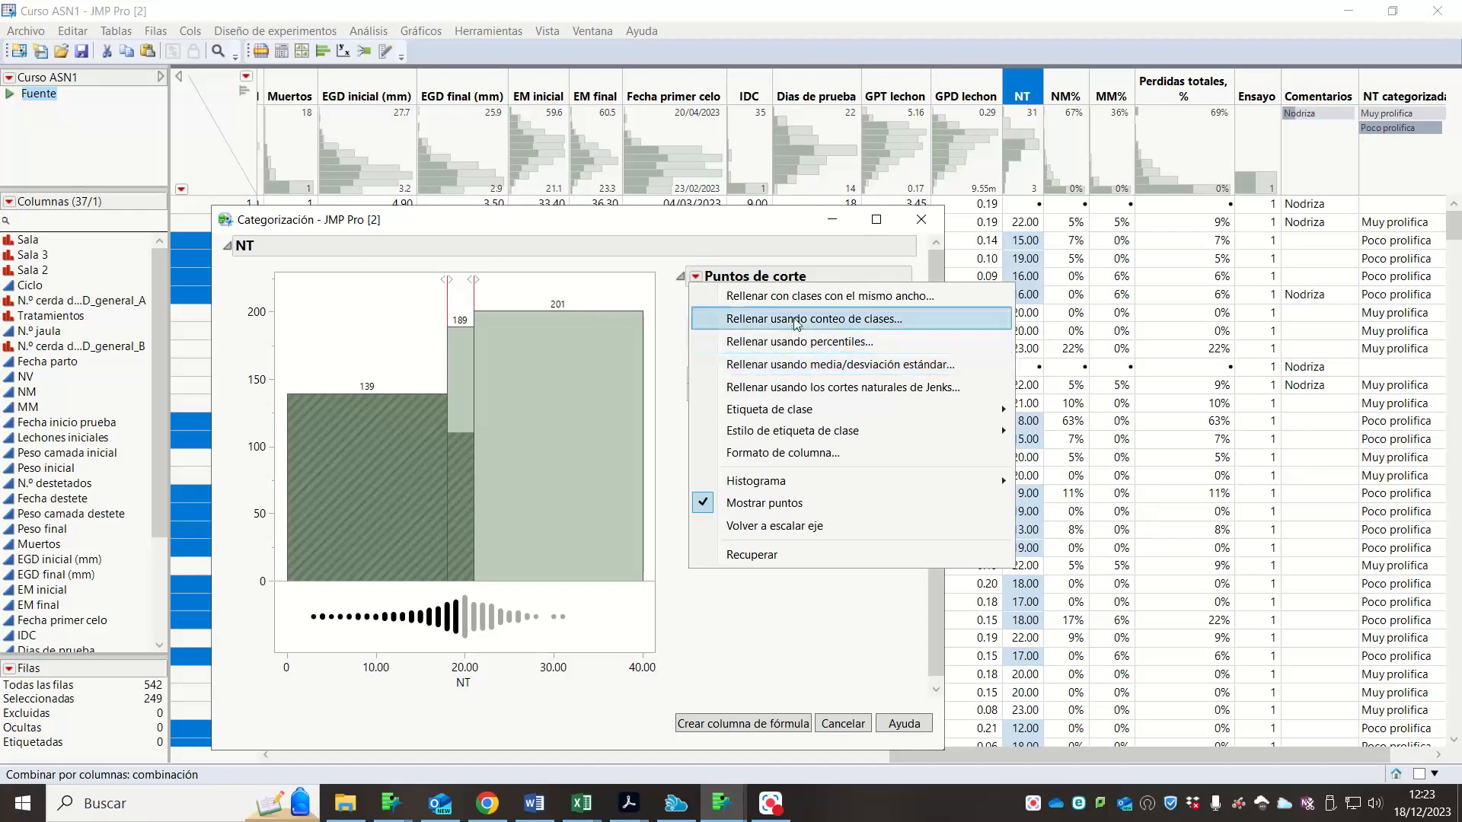
pyautogui.click(796, 342)
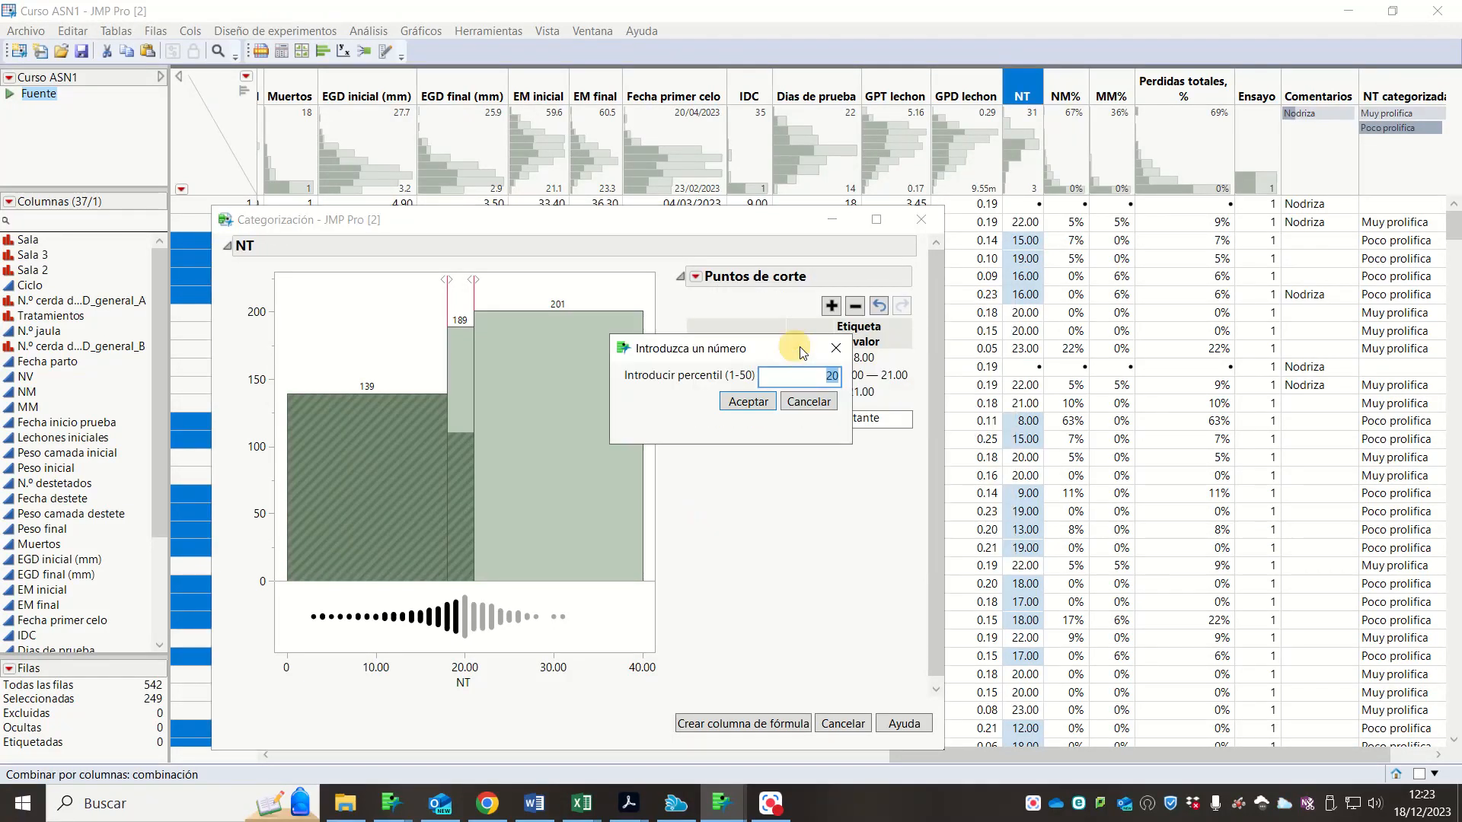
pyautogui.press('BackSpace')
pyautogui.write('25')
pyautogui.click(761, 404)
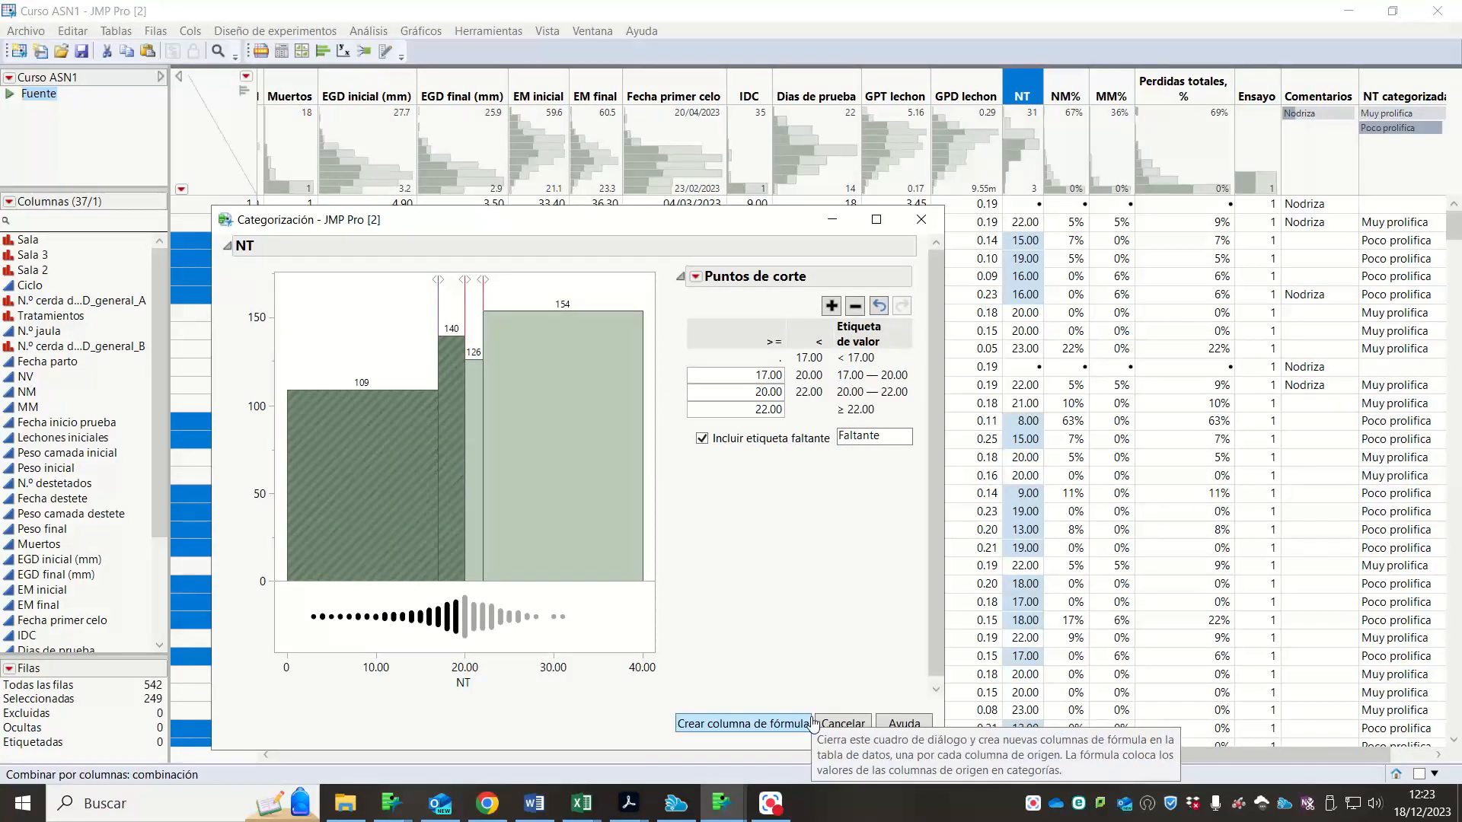
pyautogui.click(758, 723)
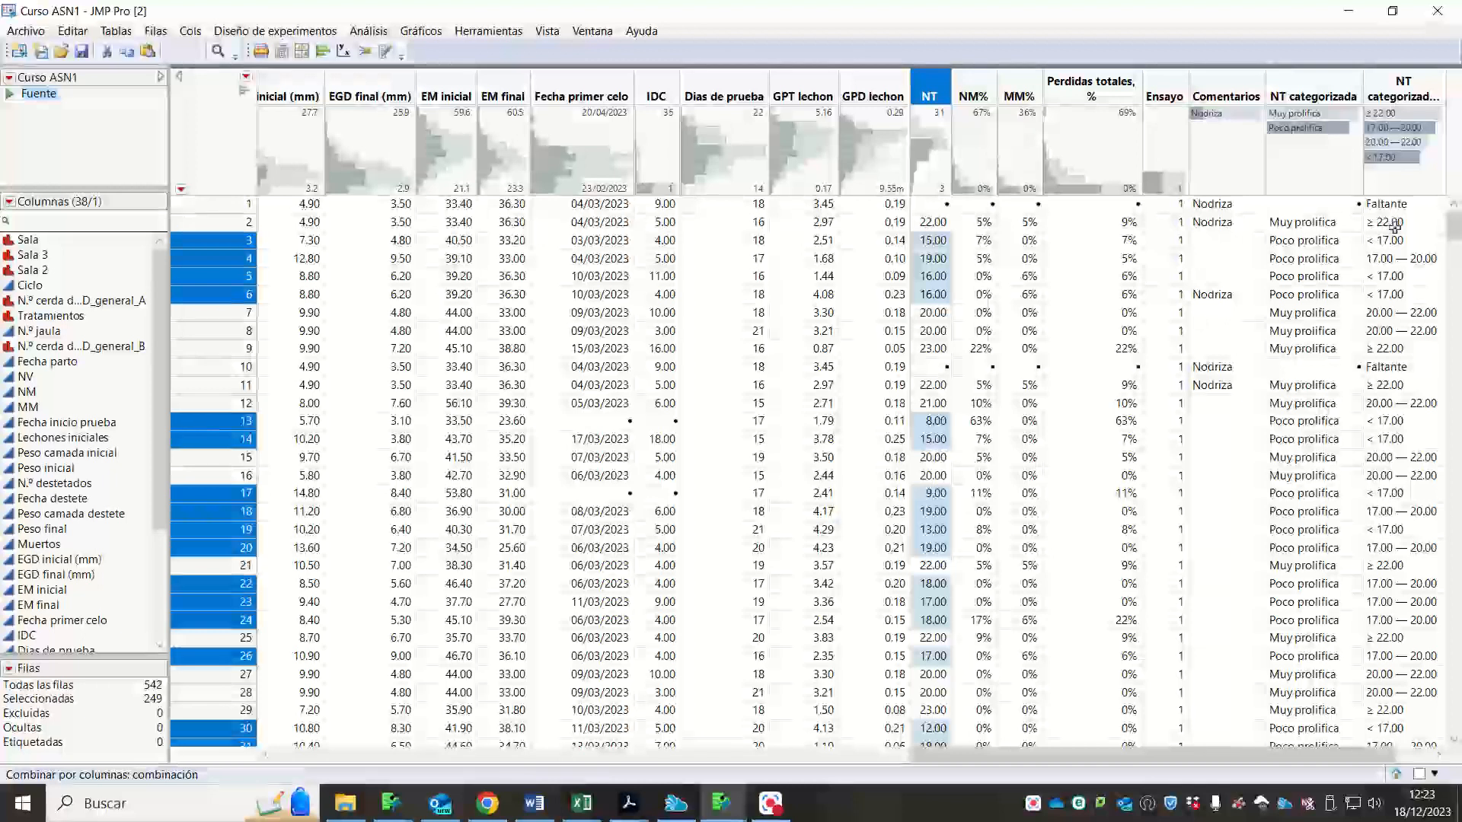
# - Add a new numeric column named NV after the new categorized NT column and give it a formula property
pyautogui.click(1394, 223)
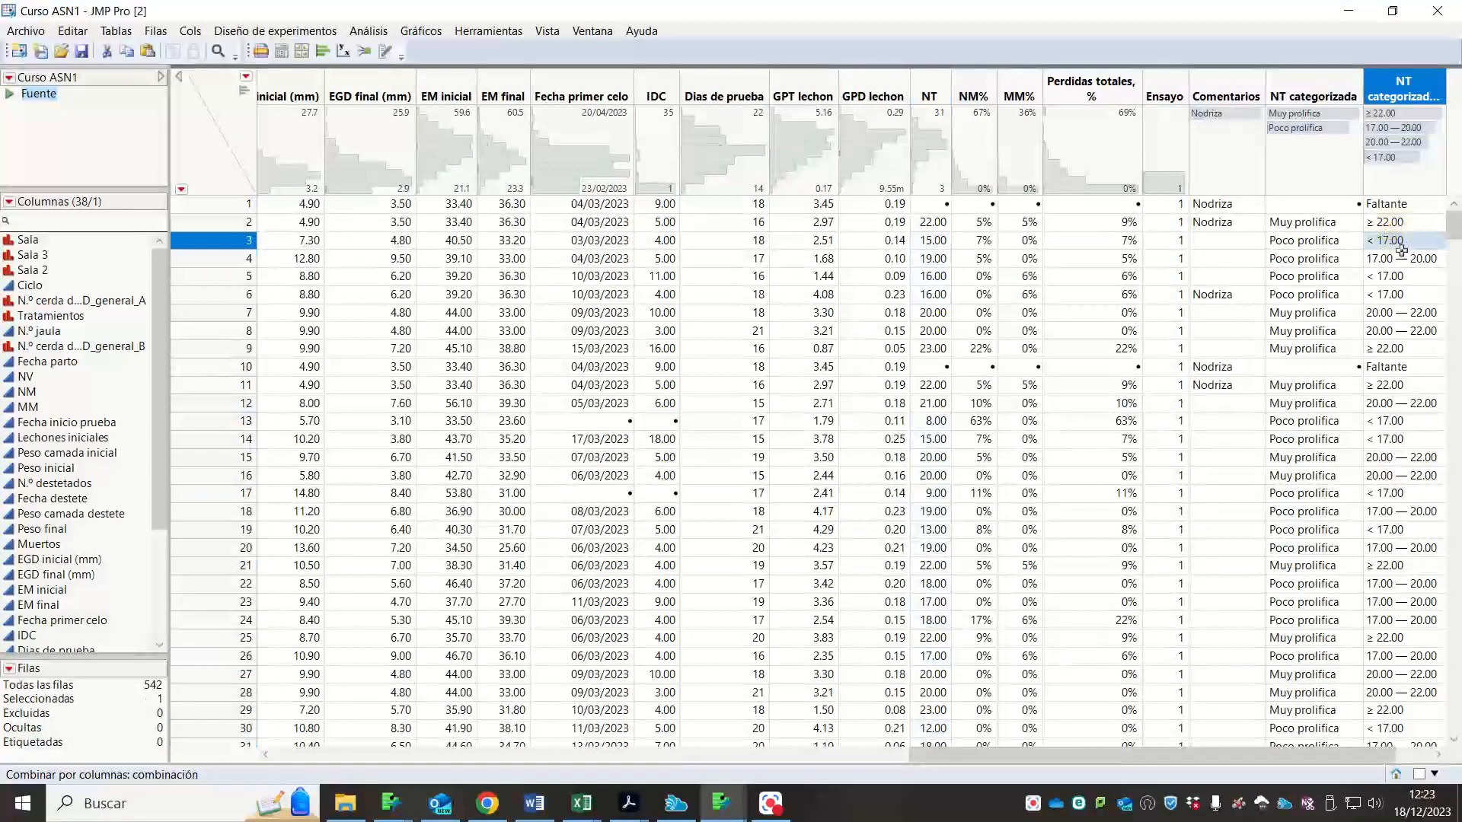
pyautogui.click(1406, 204)
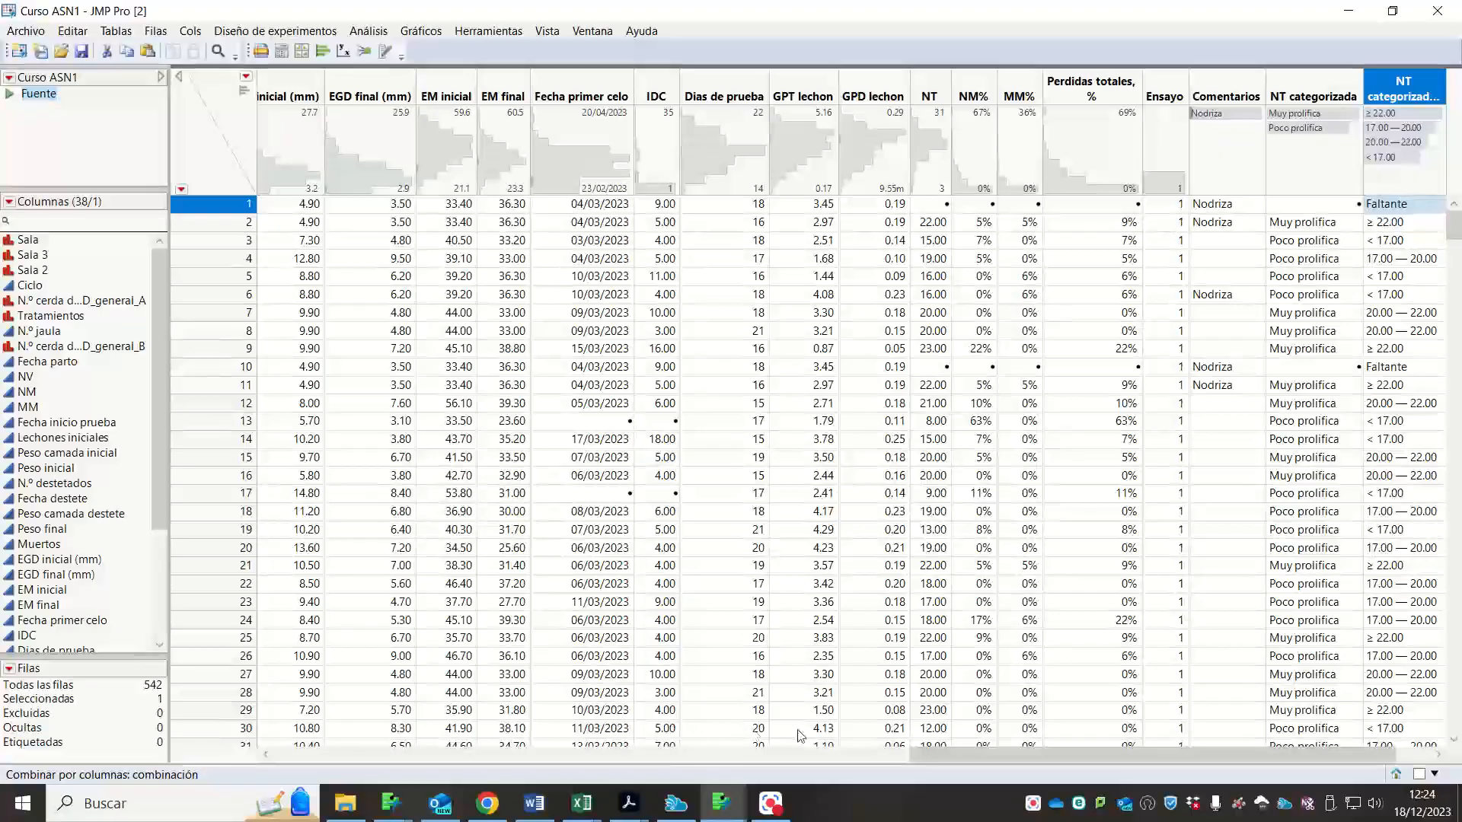
pyautogui.moveTo(950, 755); pyautogui.dragTo(797, 760)
pyautogui.moveTo(797, 759); pyautogui.dragTo(828, 748)
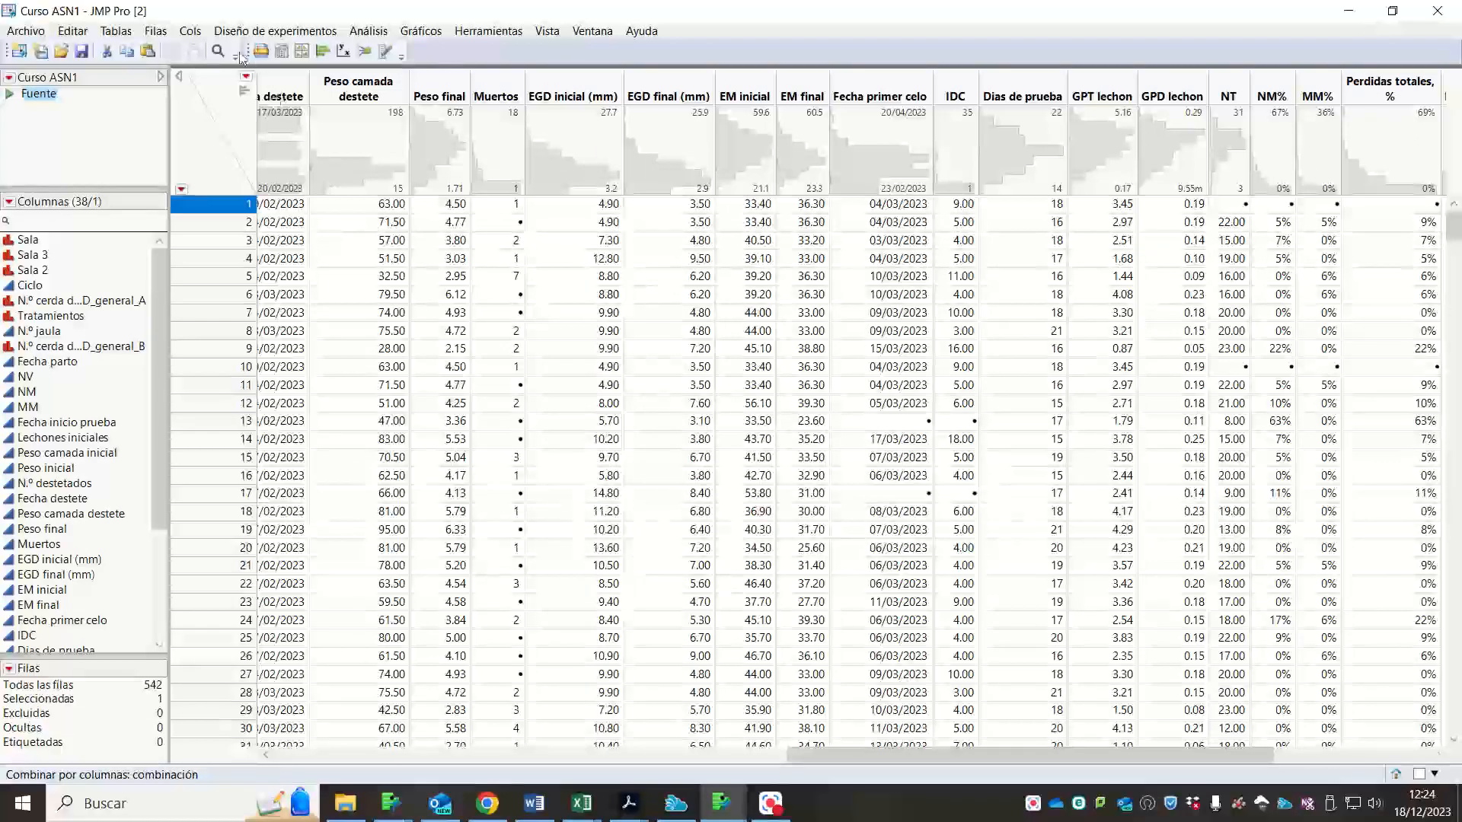
pyautogui.click(186, 32)
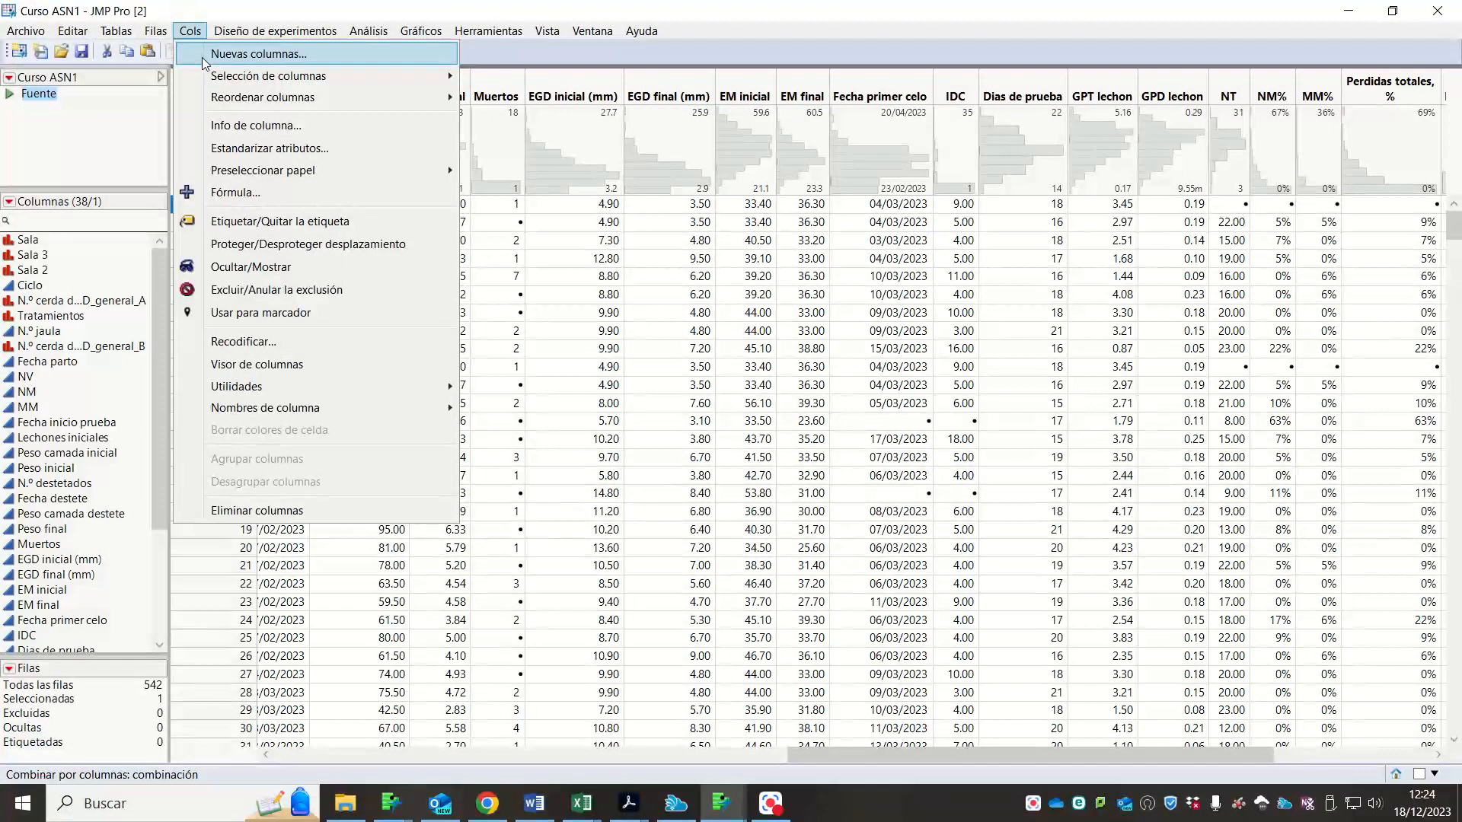
pyautogui.click(258, 53)
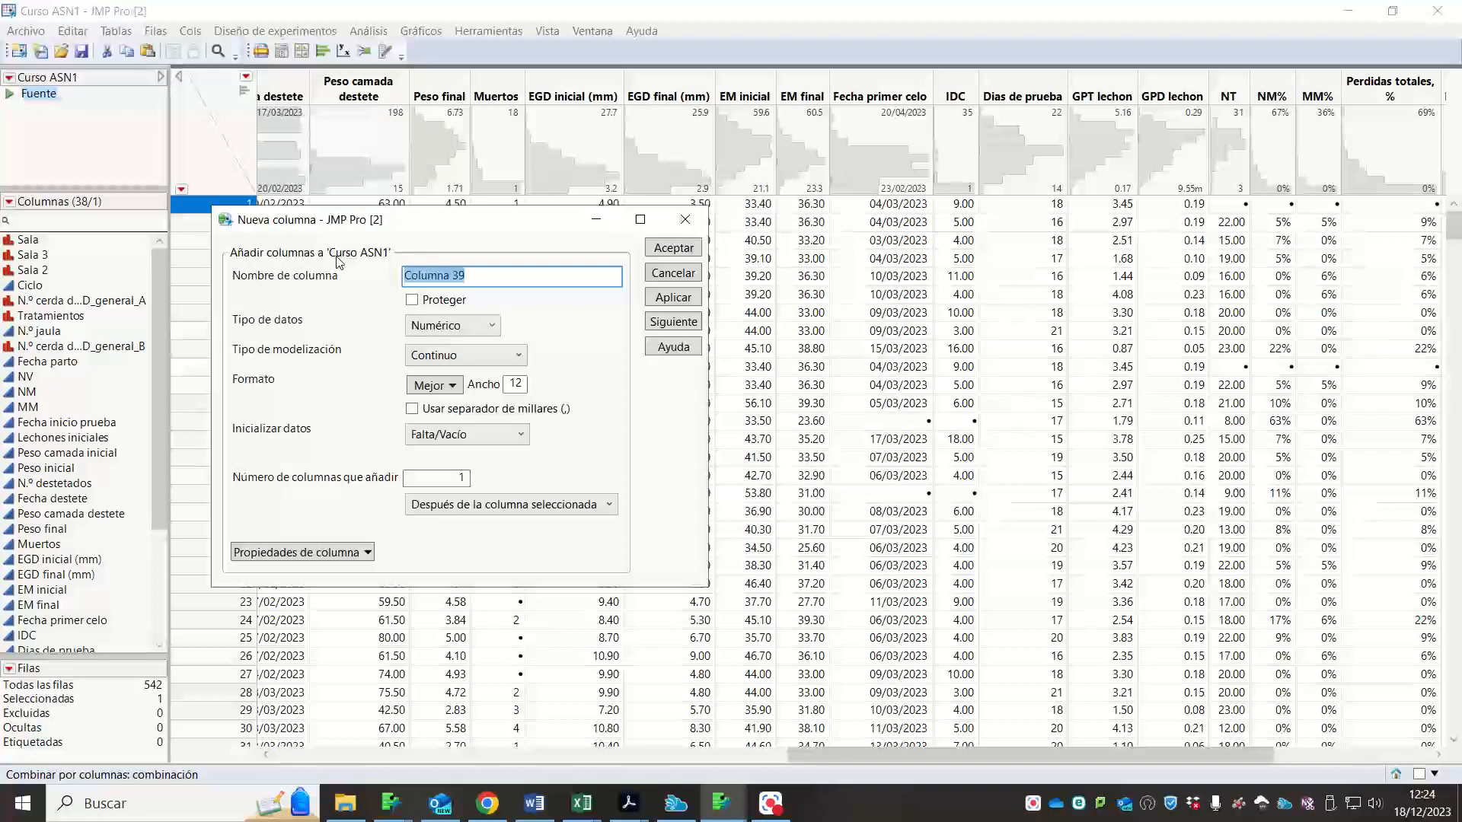
pyautogui.write('NV')
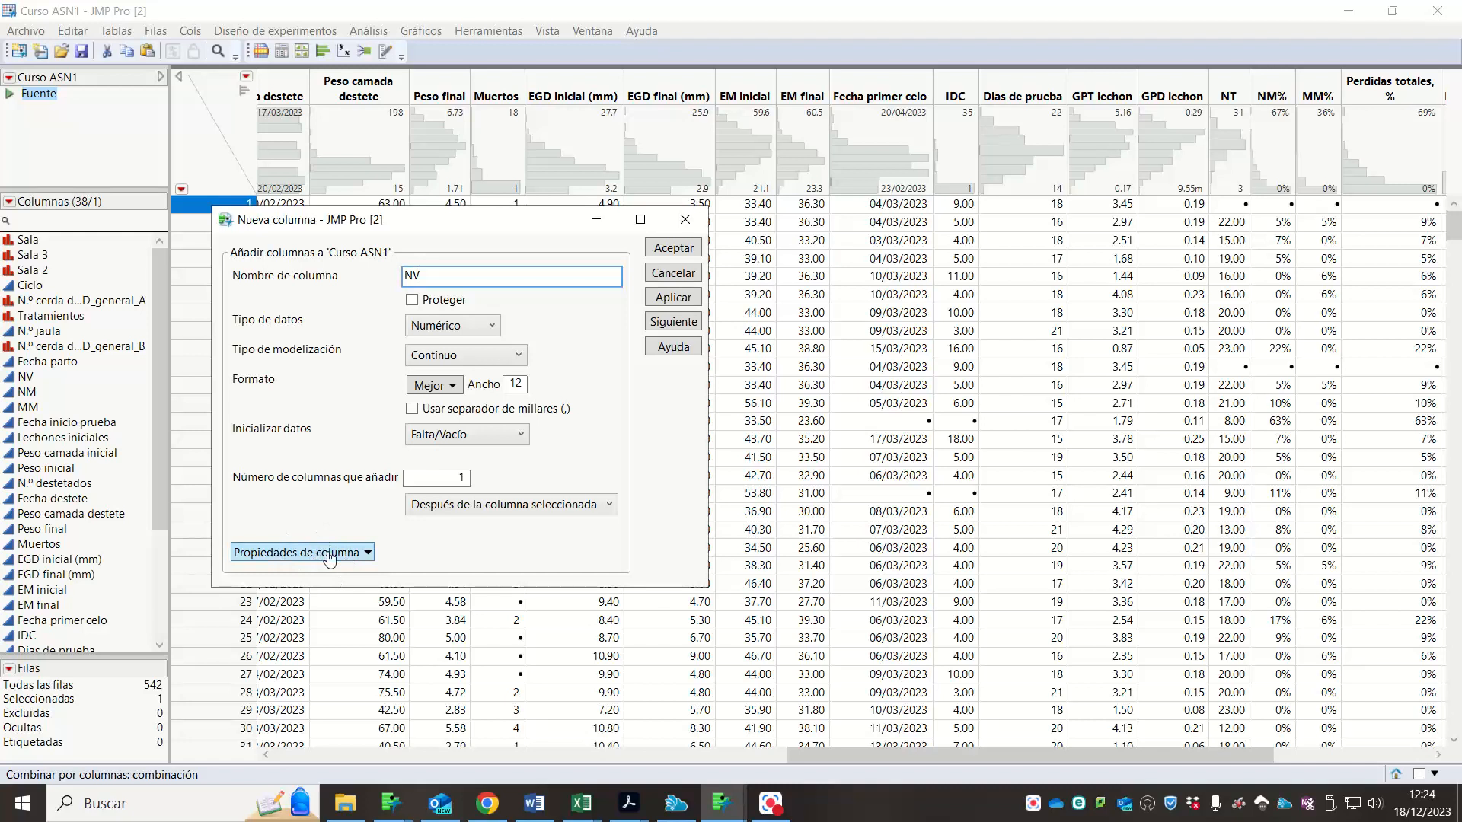
pyautogui.click(361, 555)
pyautogui.scroll(1, 358, 134)
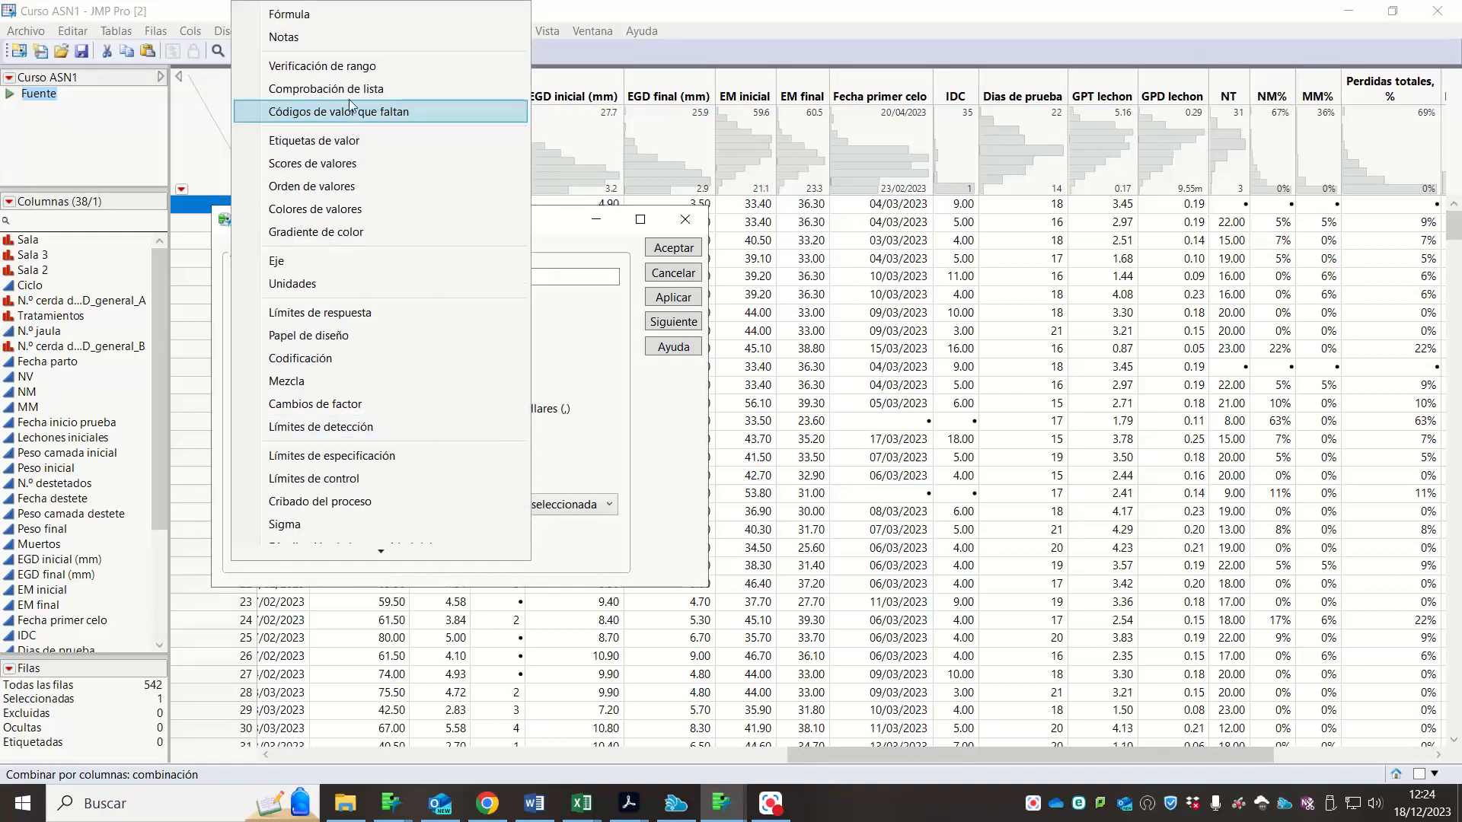
pyautogui.click(340, 15)
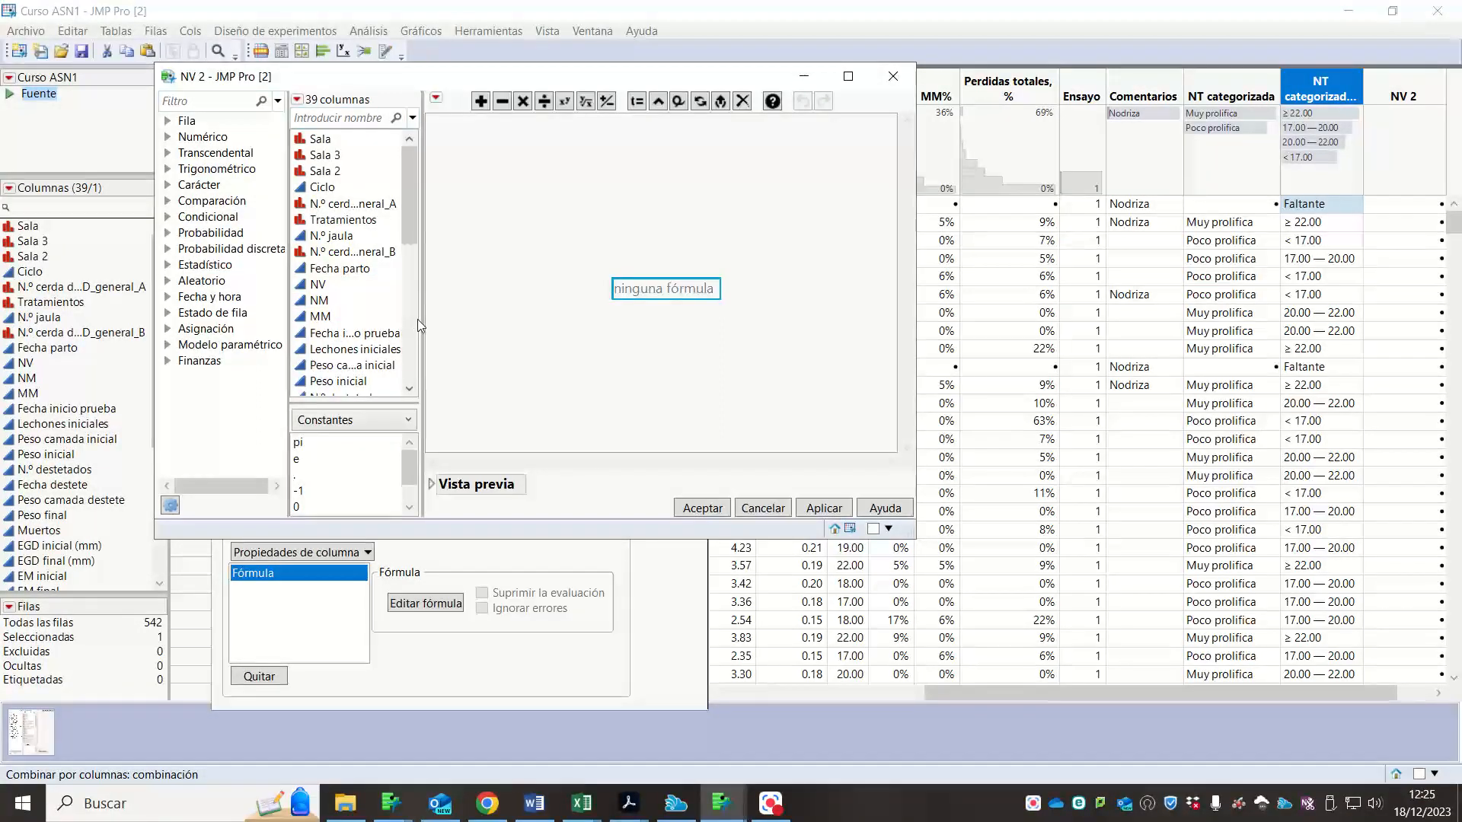
# - Build the new column's formula as NT minus NM and apply it
pyautogui.click(414, 320)
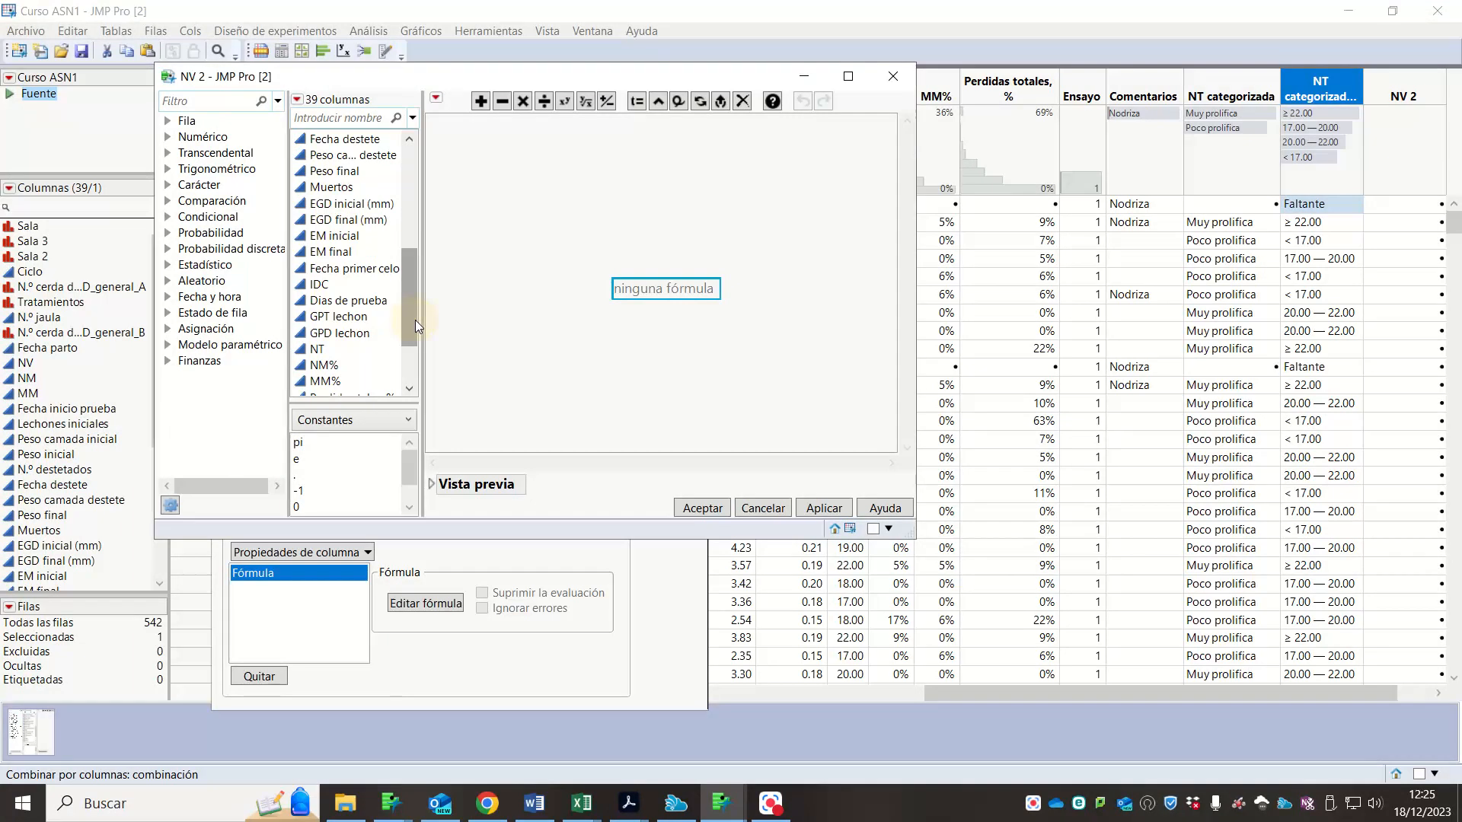
pyautogui.click(339, 353)
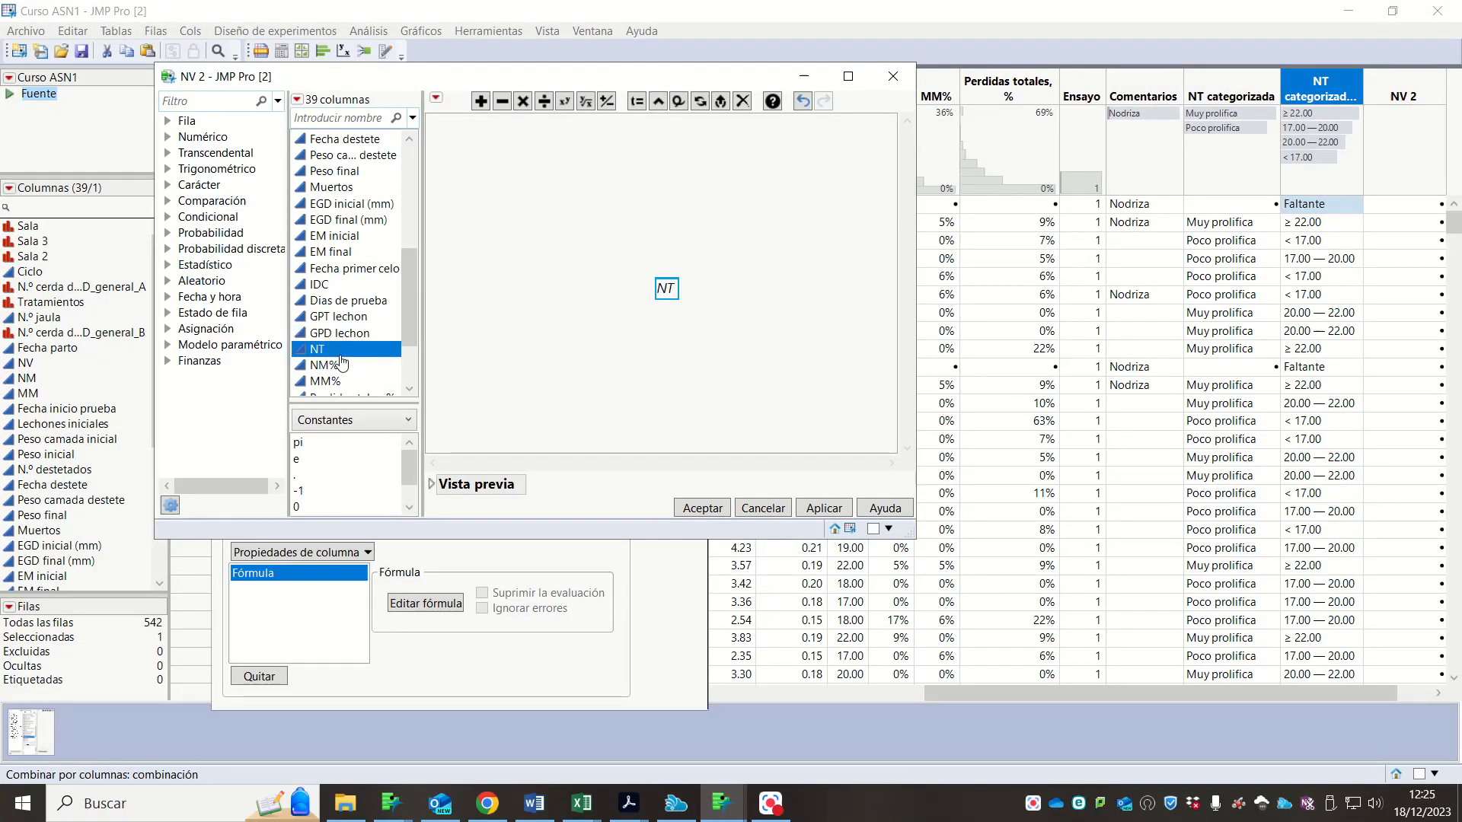
pyautogui.press('-')
pyautogui.click(415, 198)
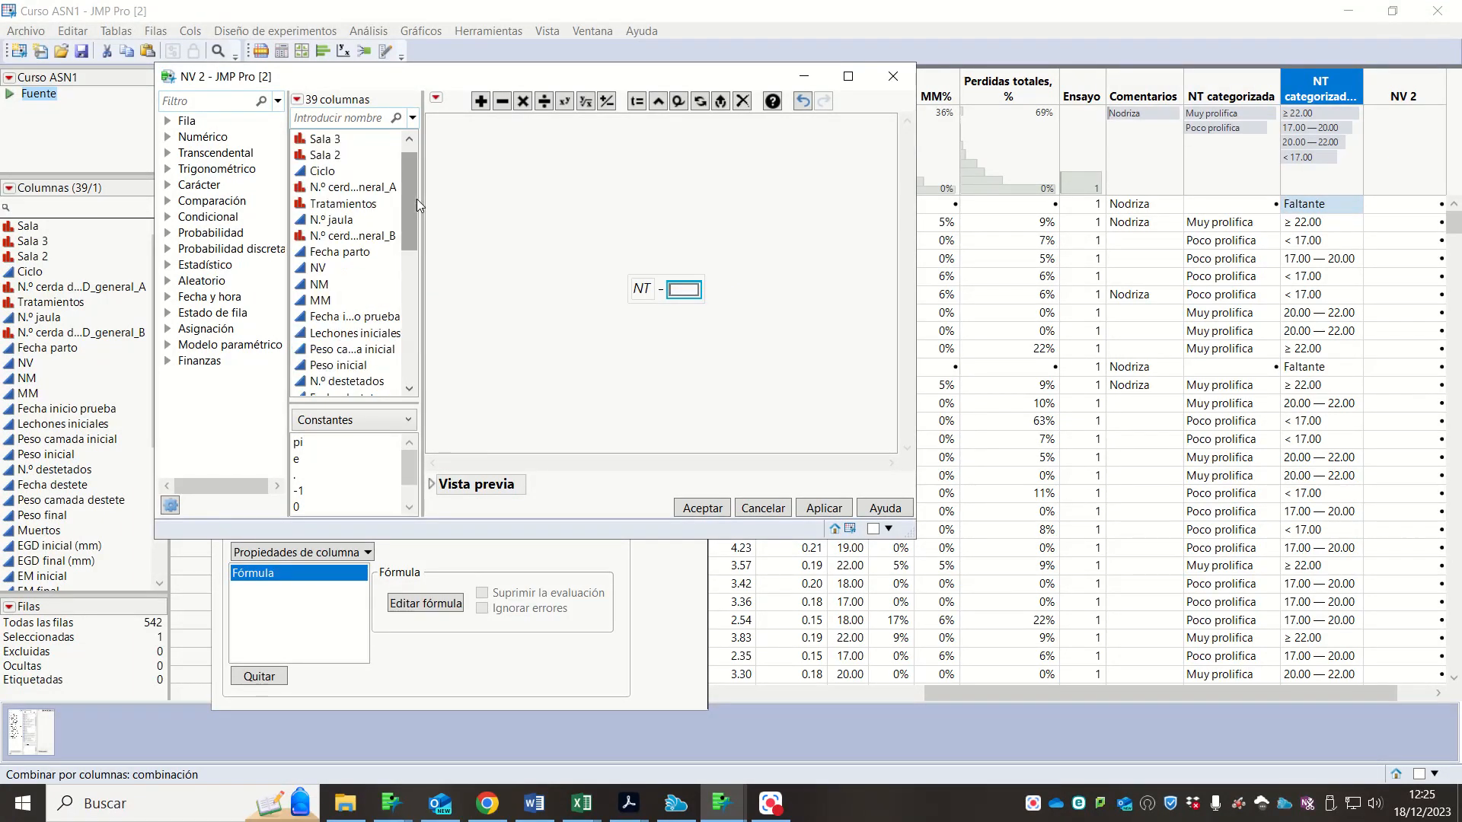
pyautogui.click(335, 284)
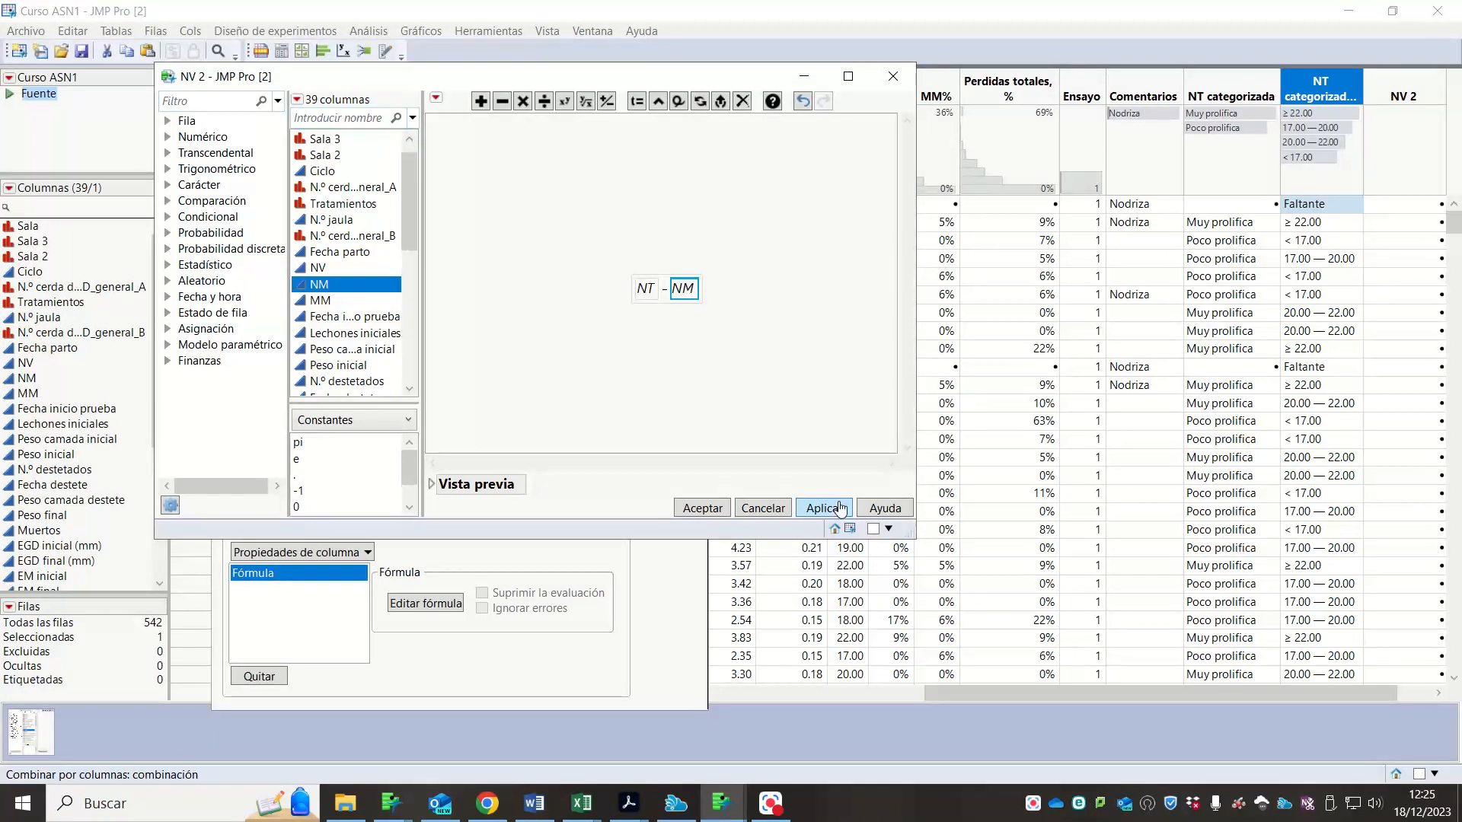
pyautogui.click(818, 513)
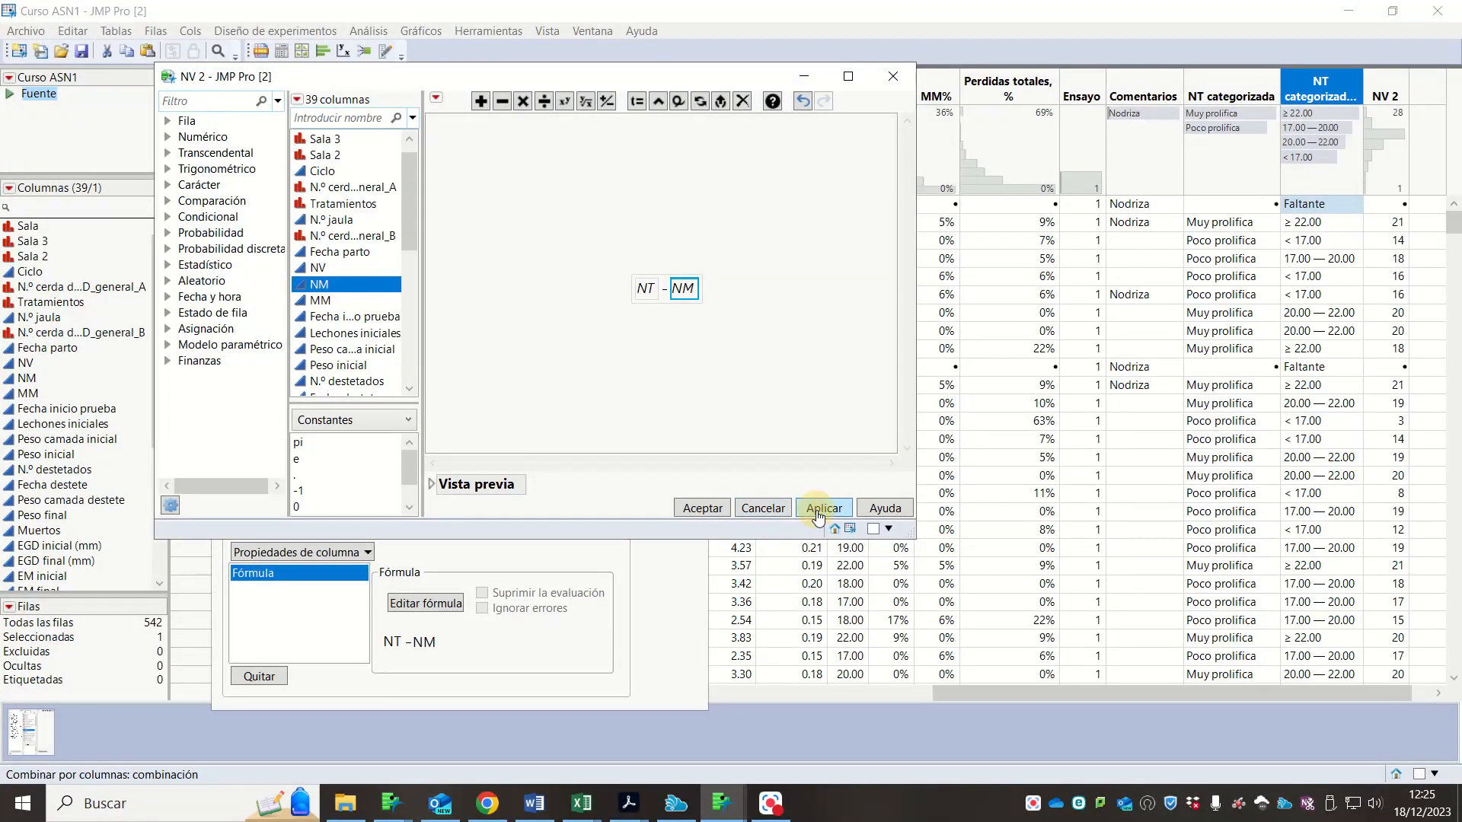
# - Preview the NT minus NM formula's results, then accept the formula and the new column
pyautogui.click(433, 485)
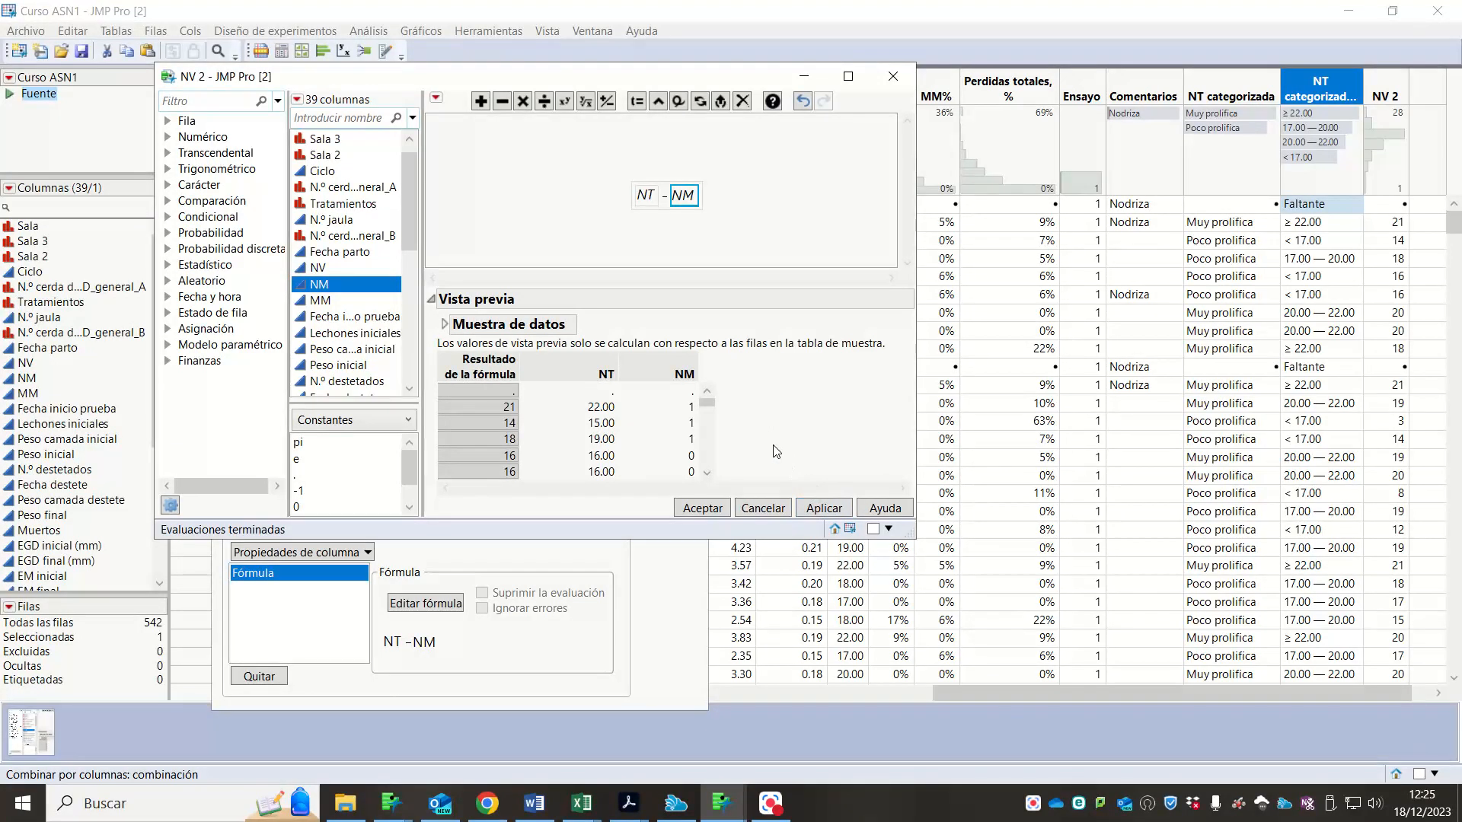
pyautogui.click(701, 507)
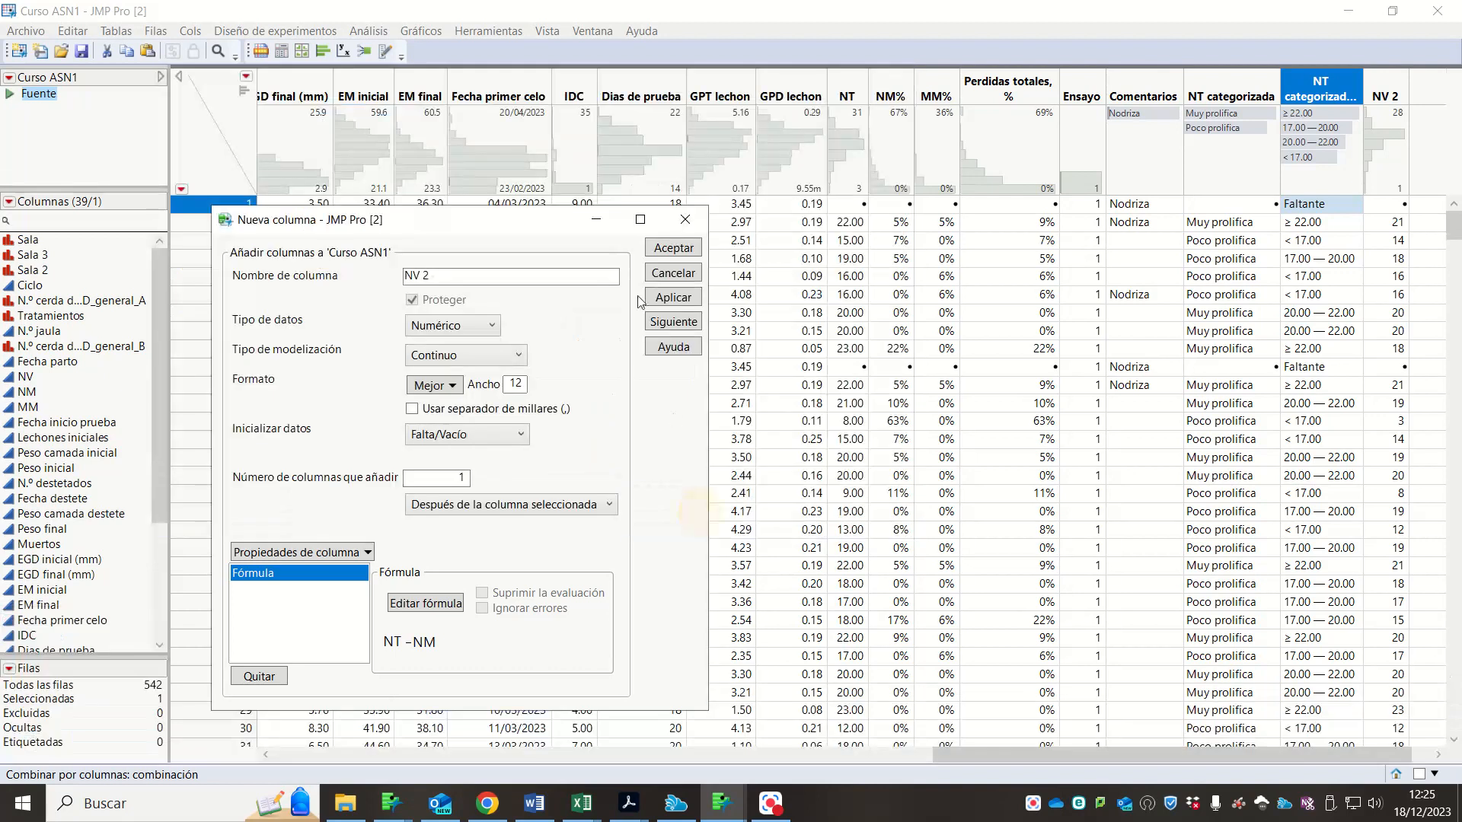
pyautogui.click(674, 248)
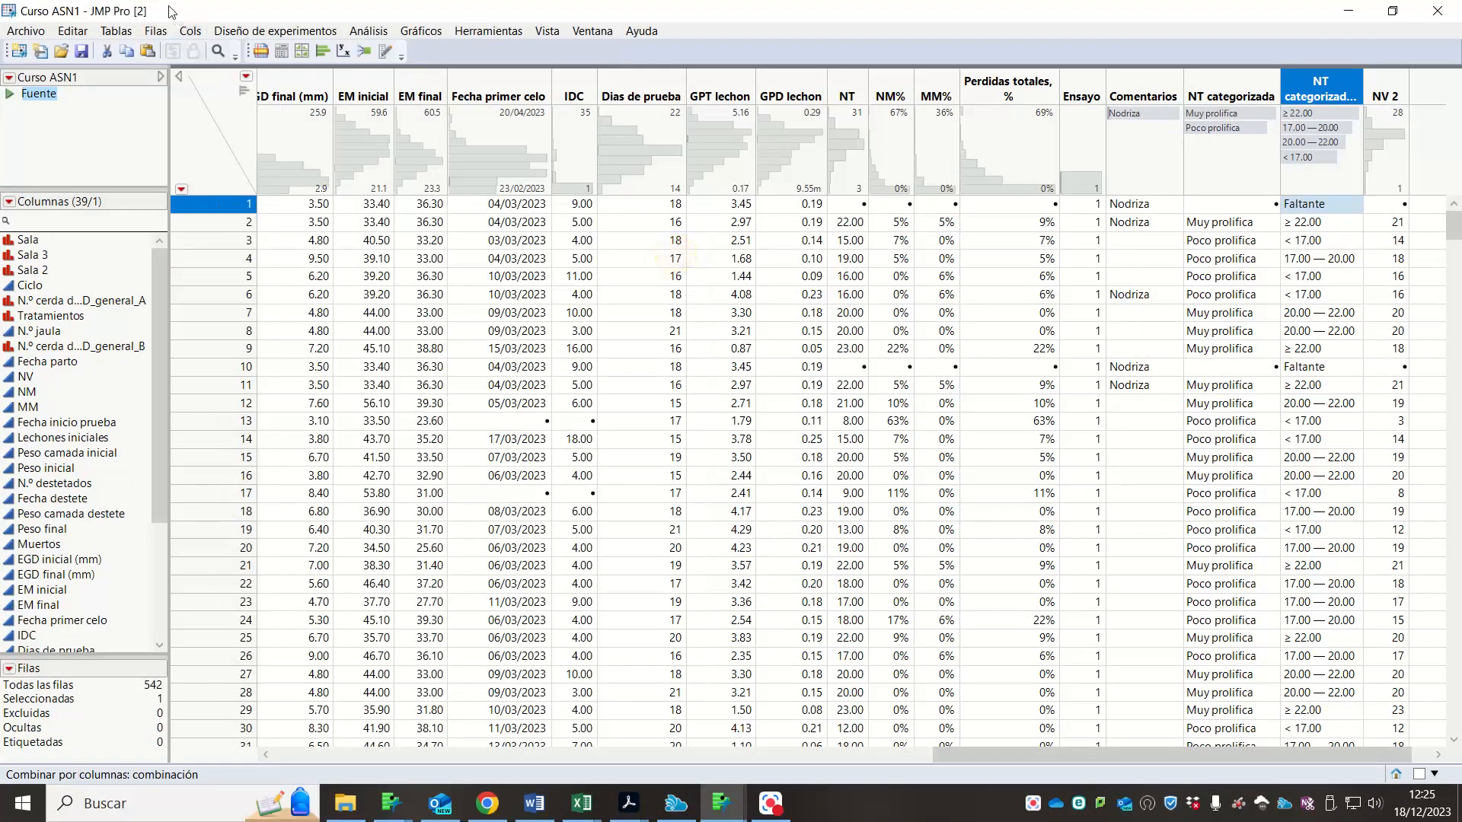
# - Add a new numeric column named desv NV and give it a formula property
pyautogui.click(155, 30)
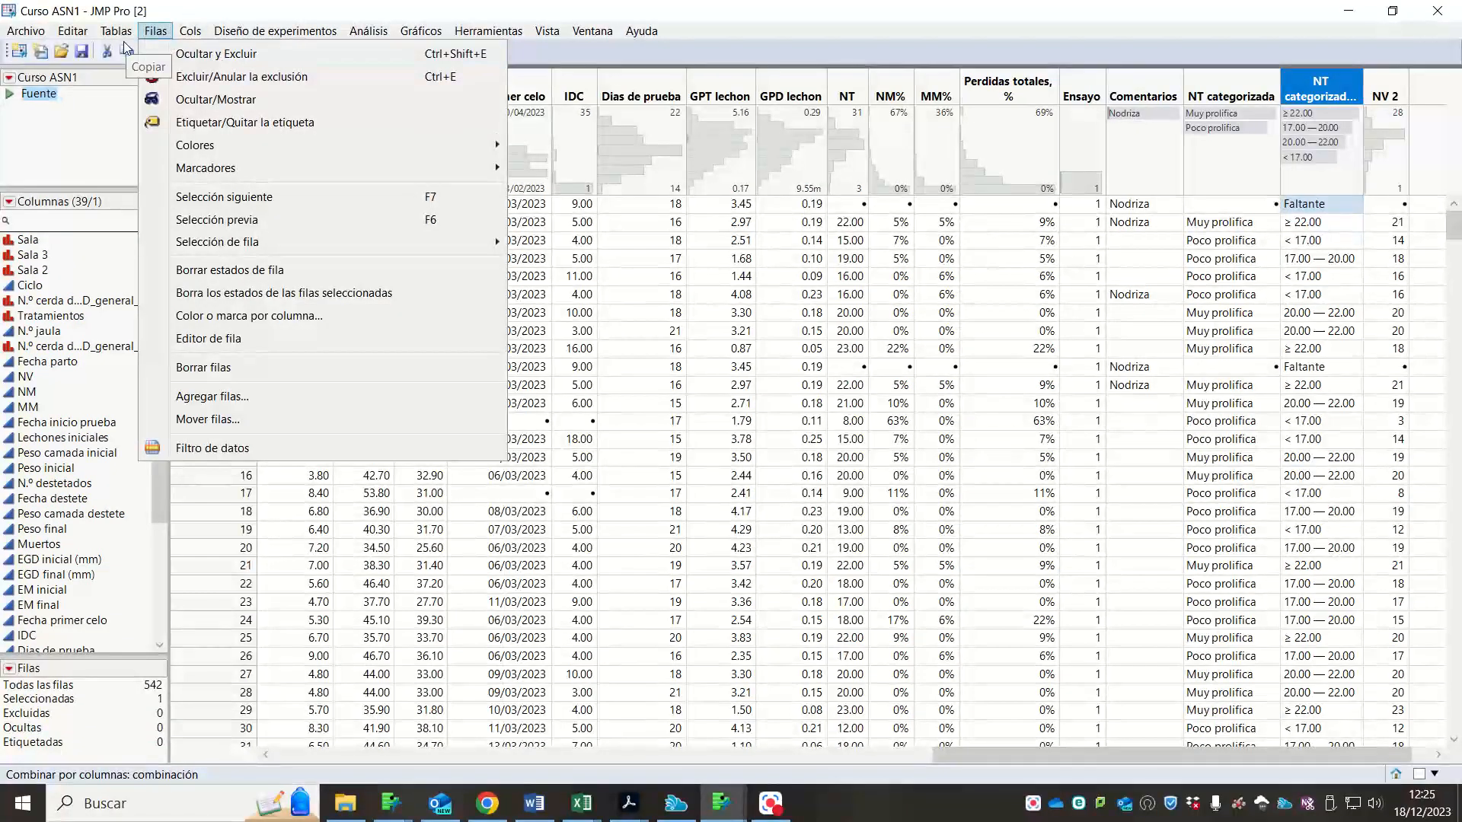
pyautogui.moveTo(115, 32)
pyautogui.moveTo(191, 30)
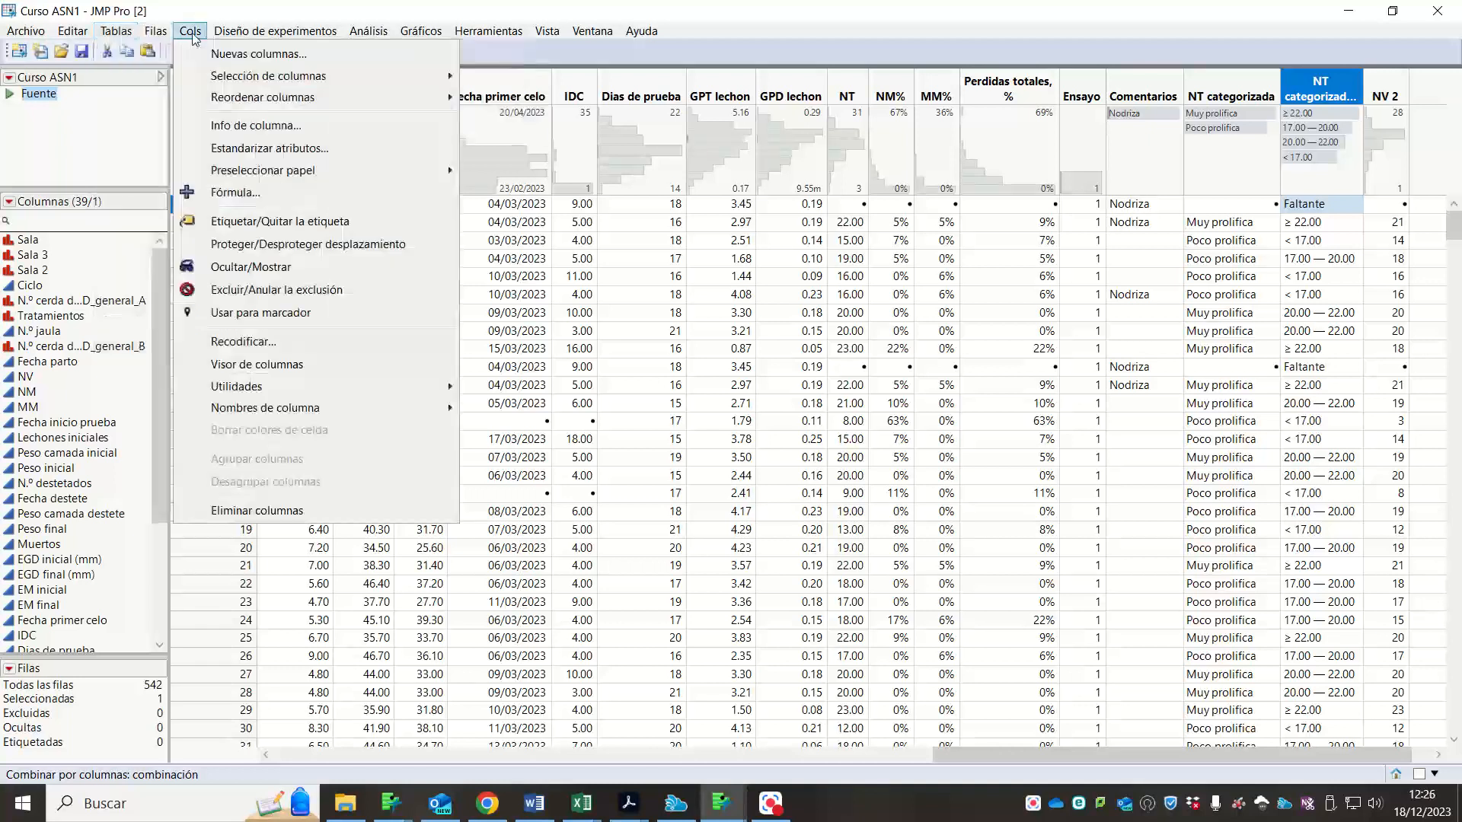
pyautogui.click(229, 49)
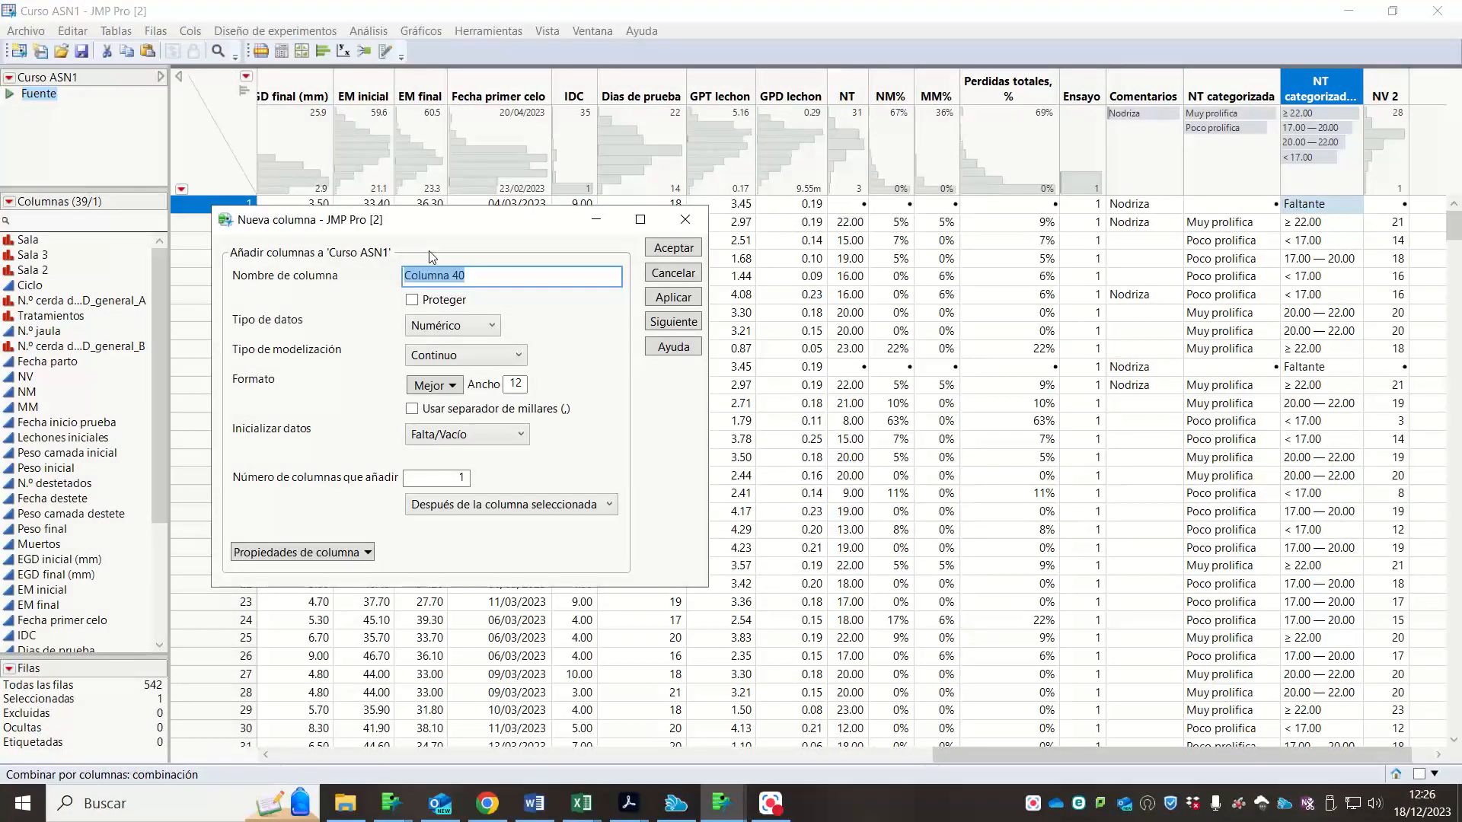
pyautogui.write('desv NV')
pyautogui.click(320, 551)
pyautogui.click(324, 19)
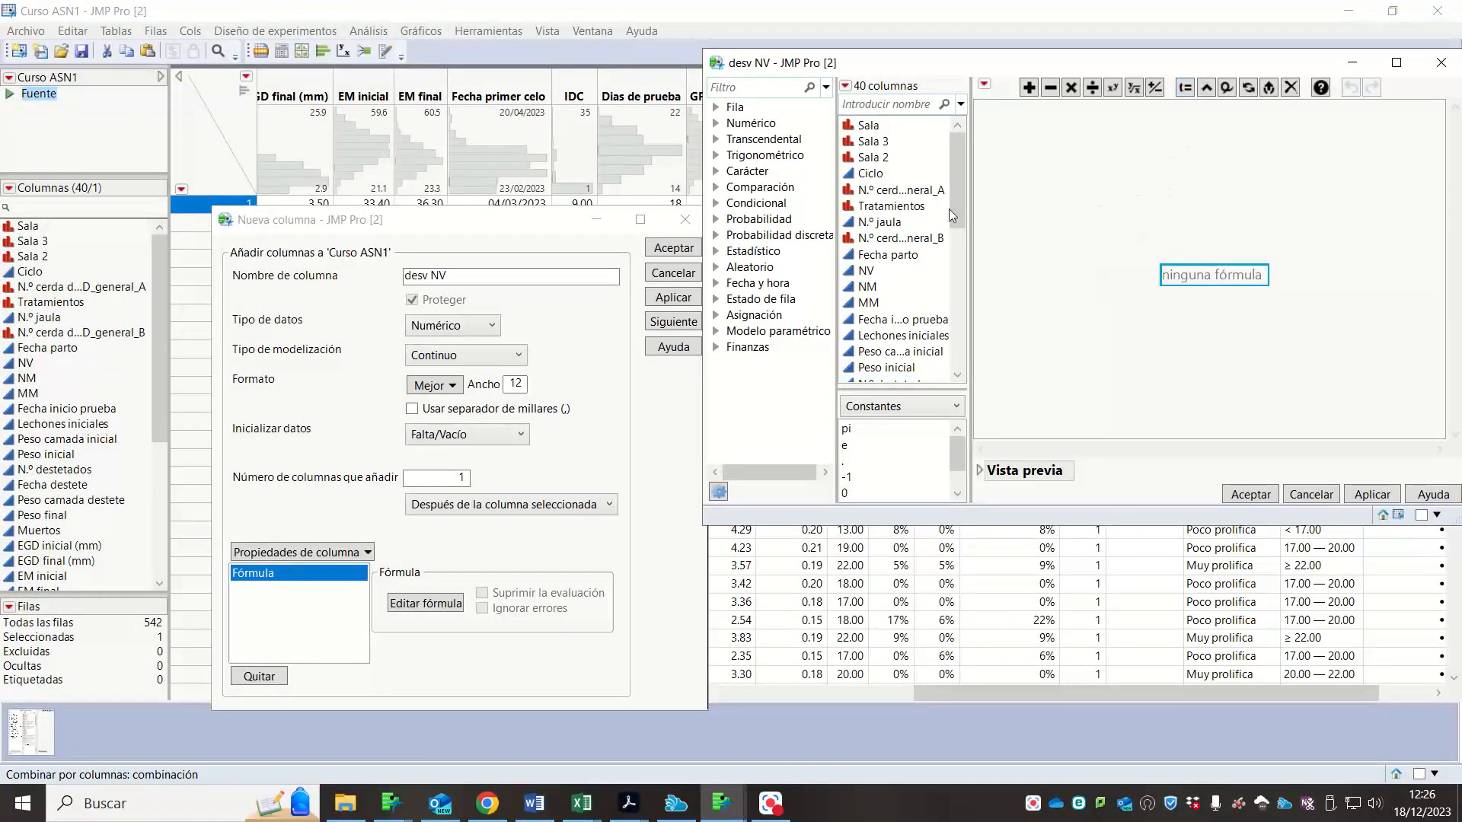
# - Build the desv NV formula as NV minus the Col Mean of NV
pyautogui.click(895, 273)
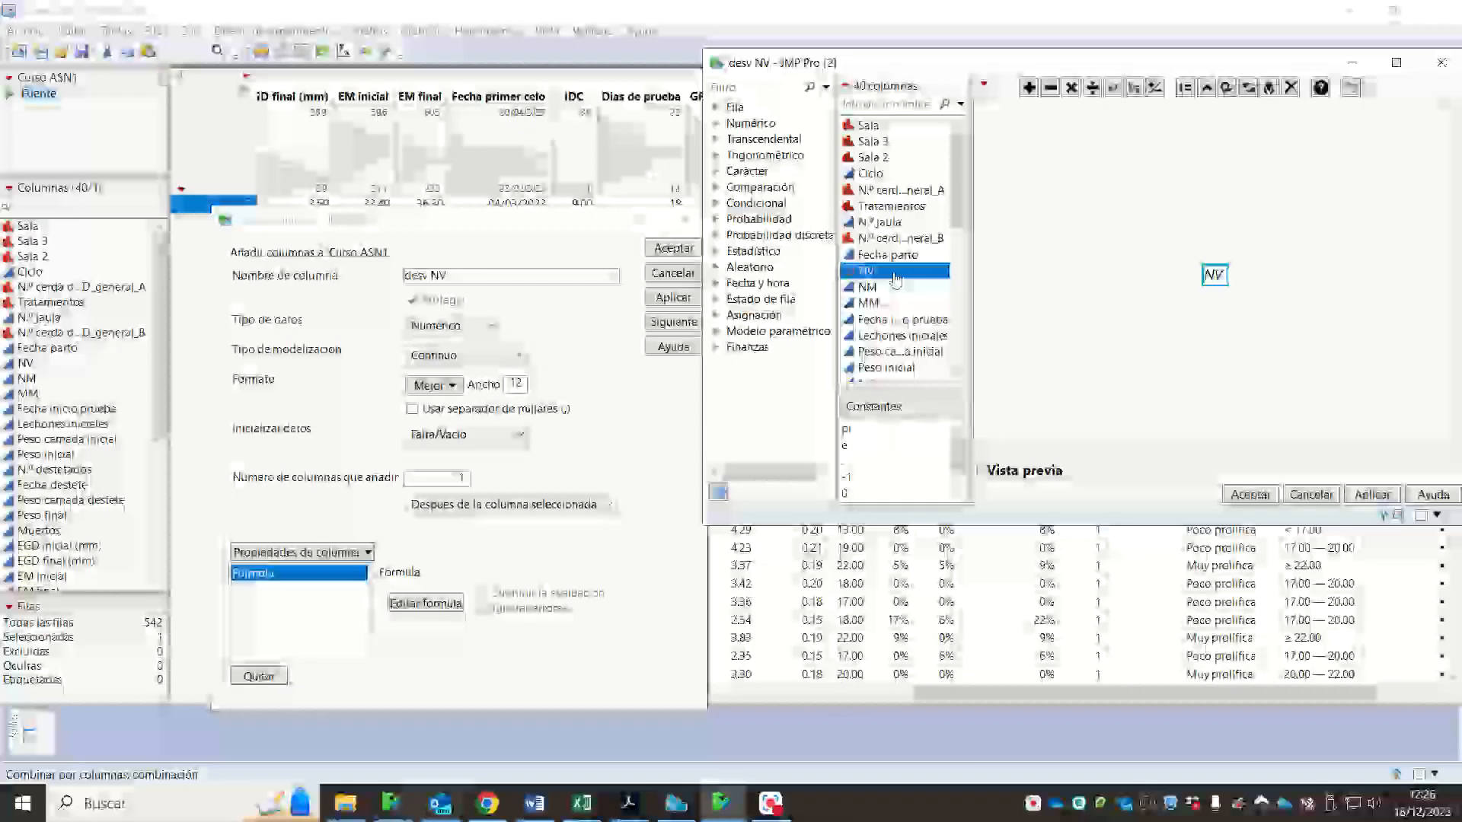
pyautogui.press('-')
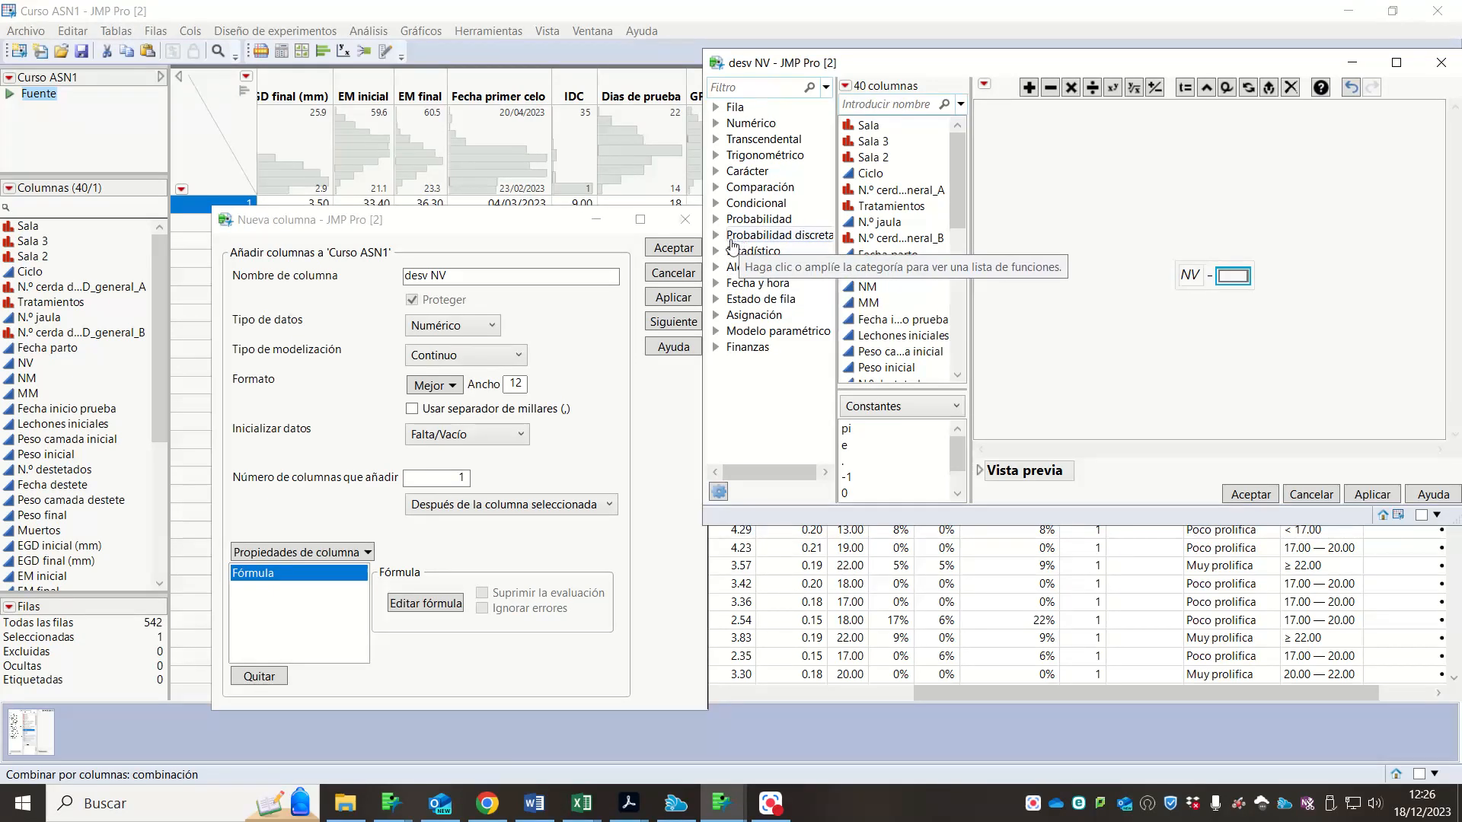
pyautogui.click(714, 253)
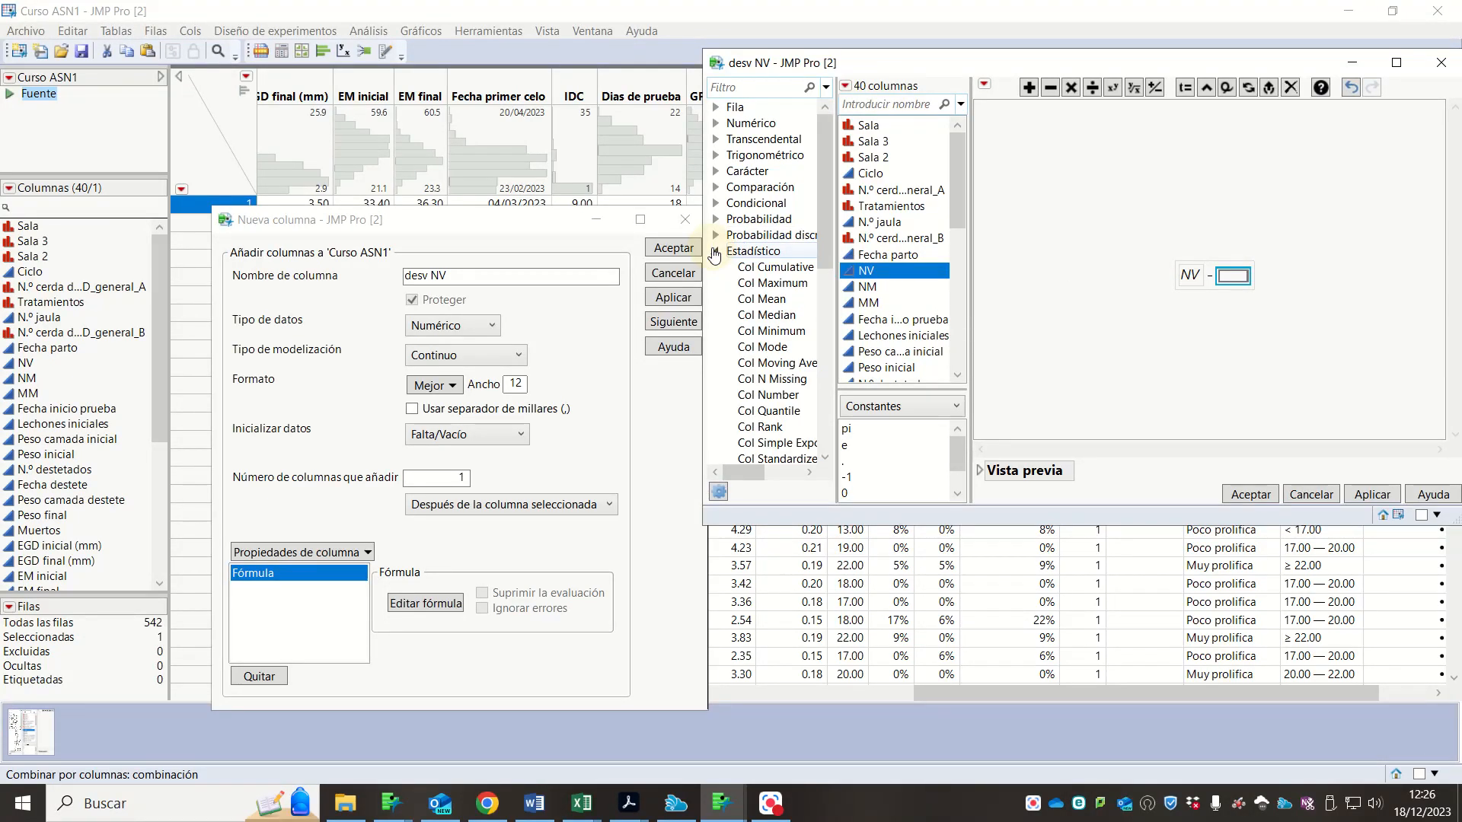
pyautogui.click(758, 304)
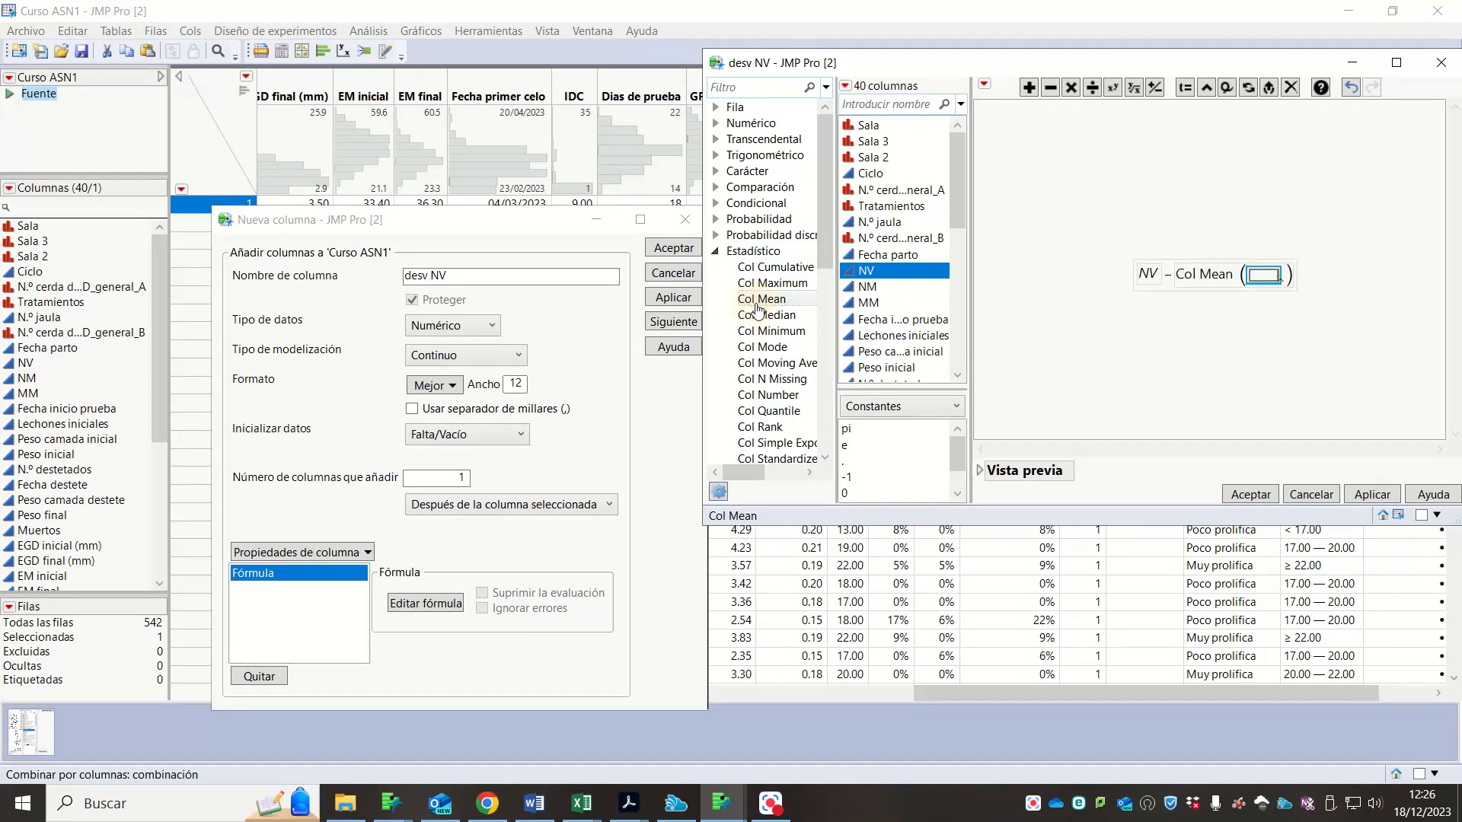
pyautogui.moveTo(883, 272); pyautogui.dragTo(1263, 276)
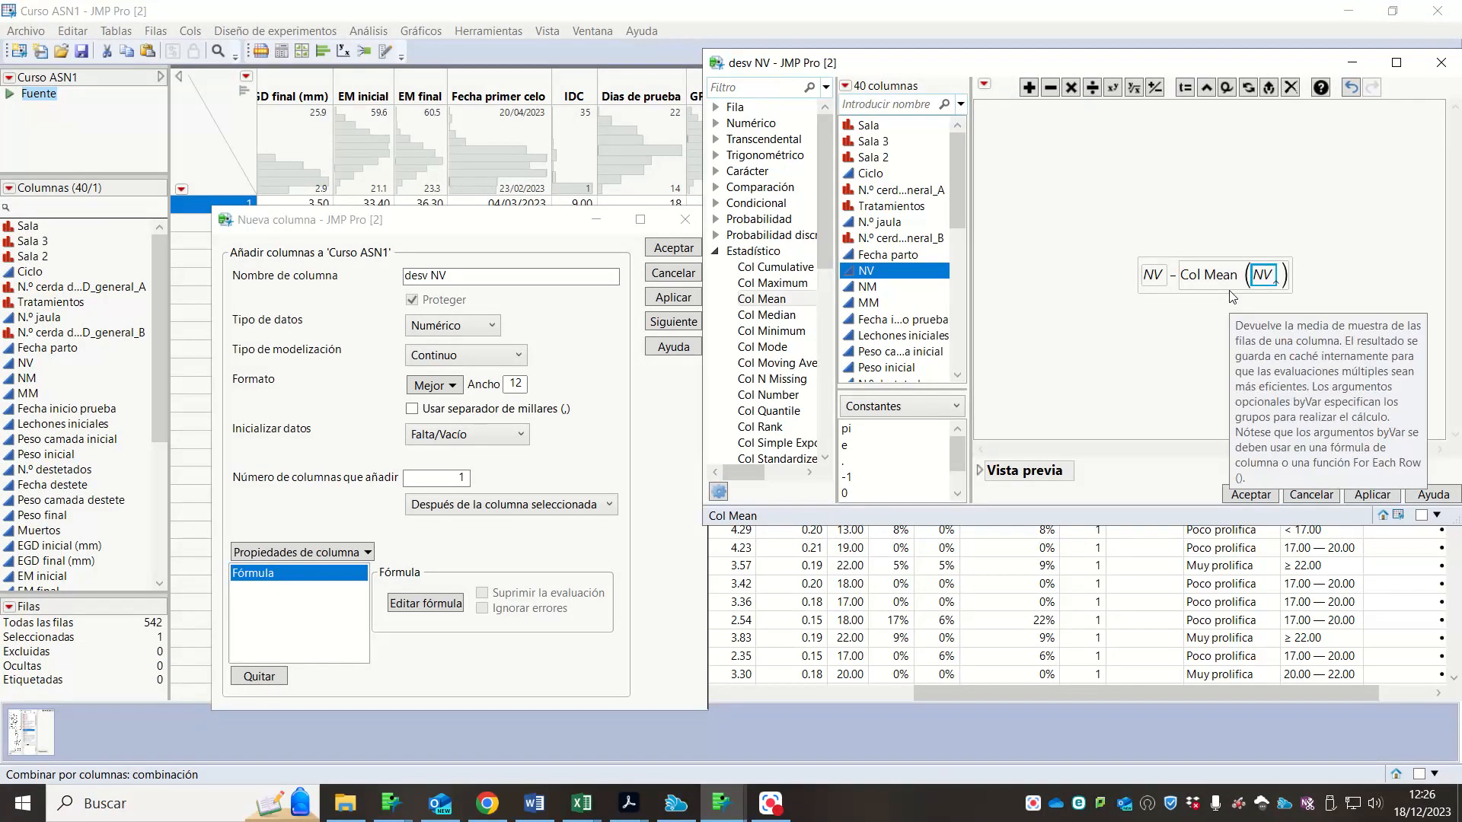
# - Preview the desv NV formula's results, apply and accept the formula, and confirm the new column
pyautogui.click(980, 472)
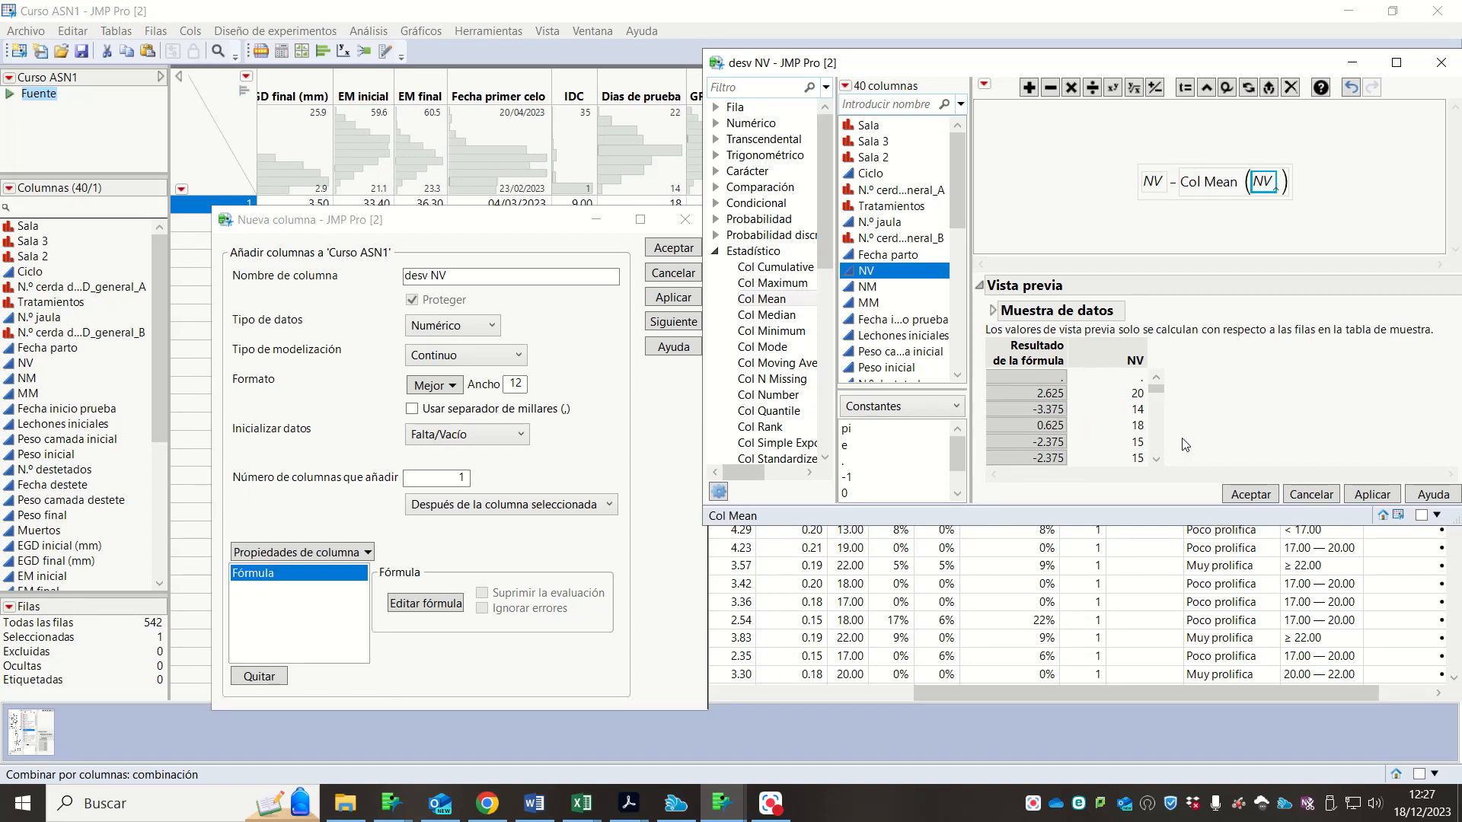
pyautogui.click(1361, 496)
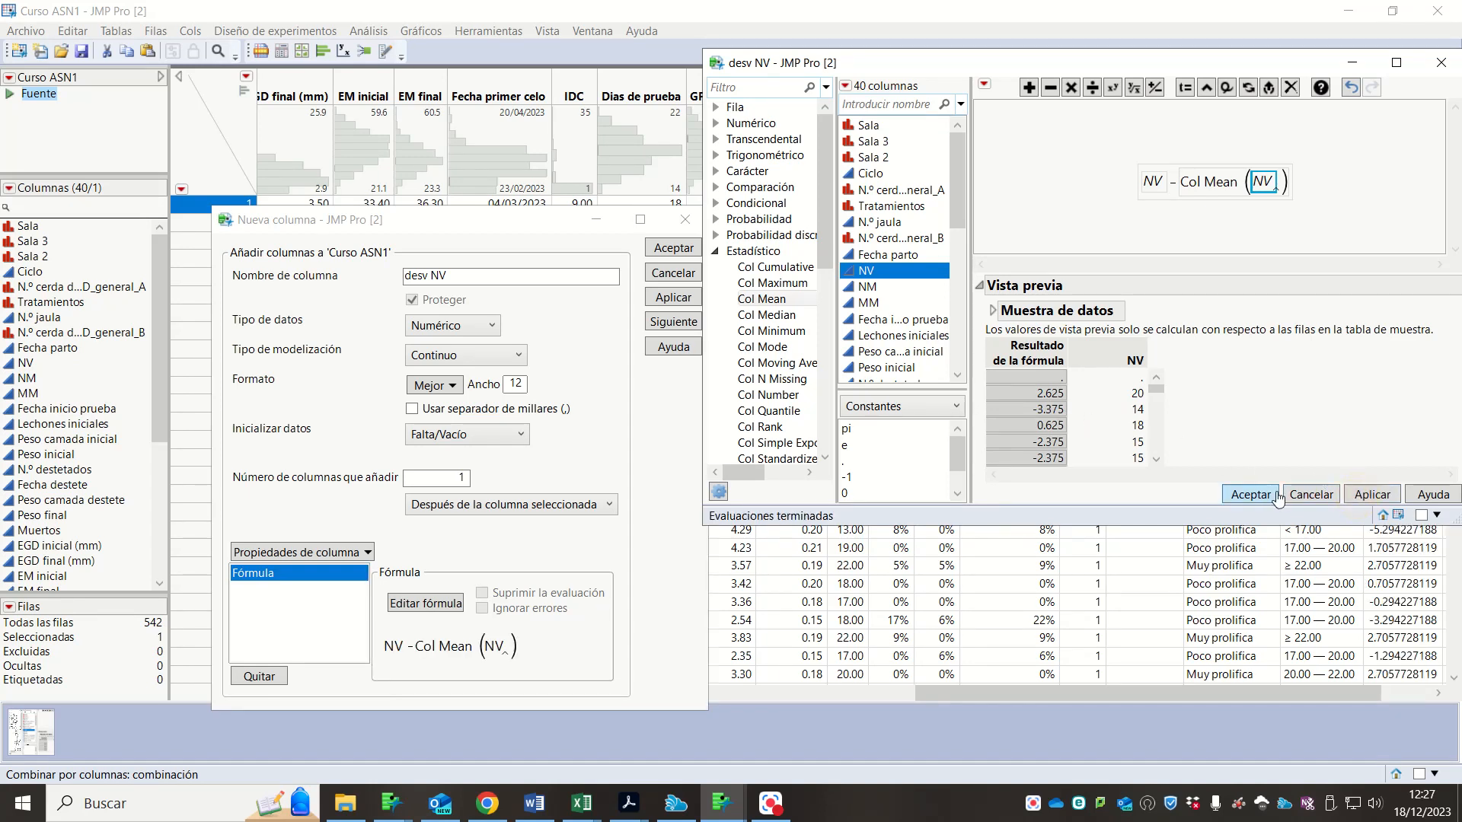
pyautogui.click(1267, 496)
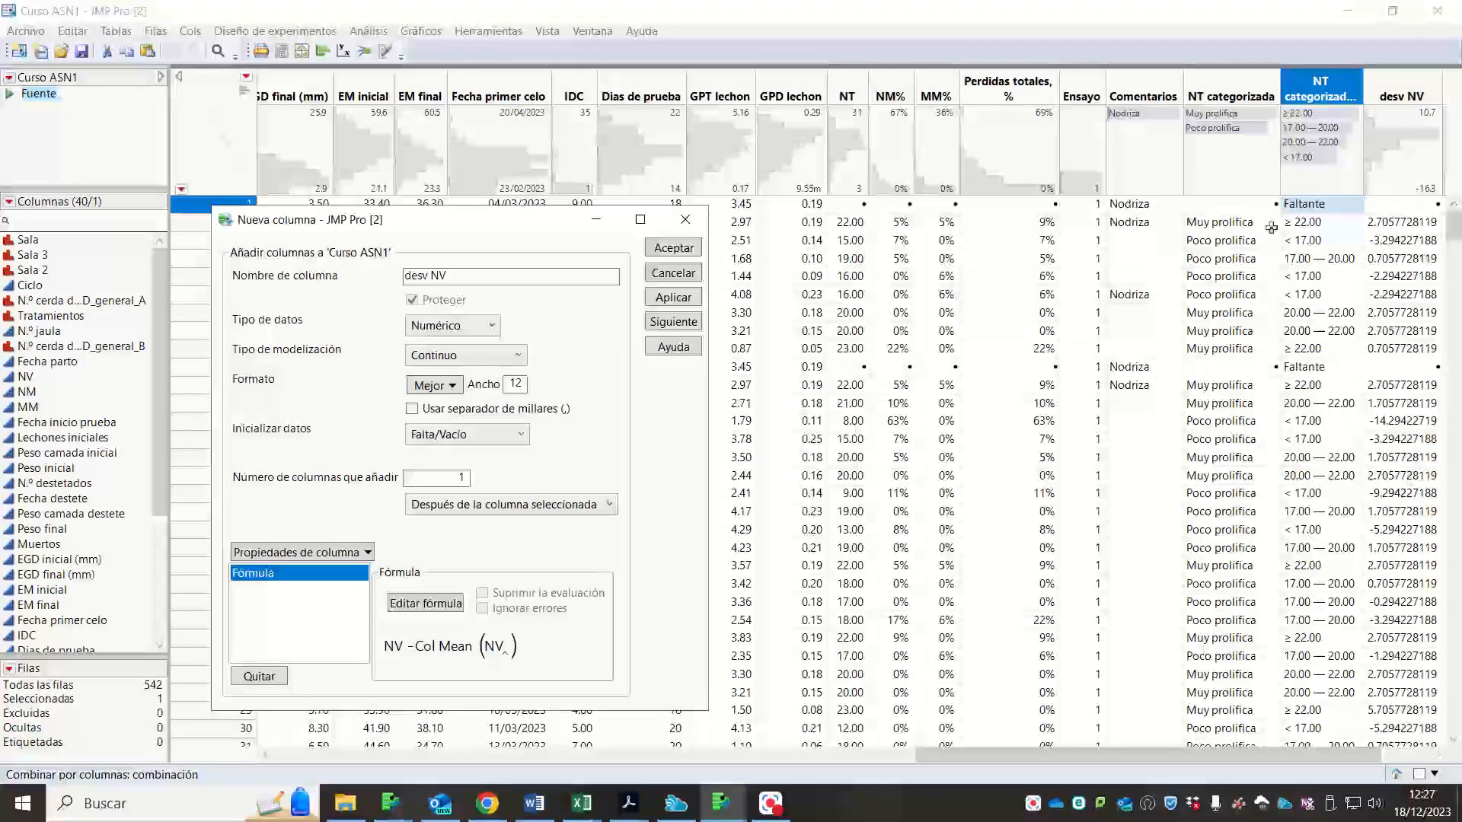
pyautogui.click(673, 249)
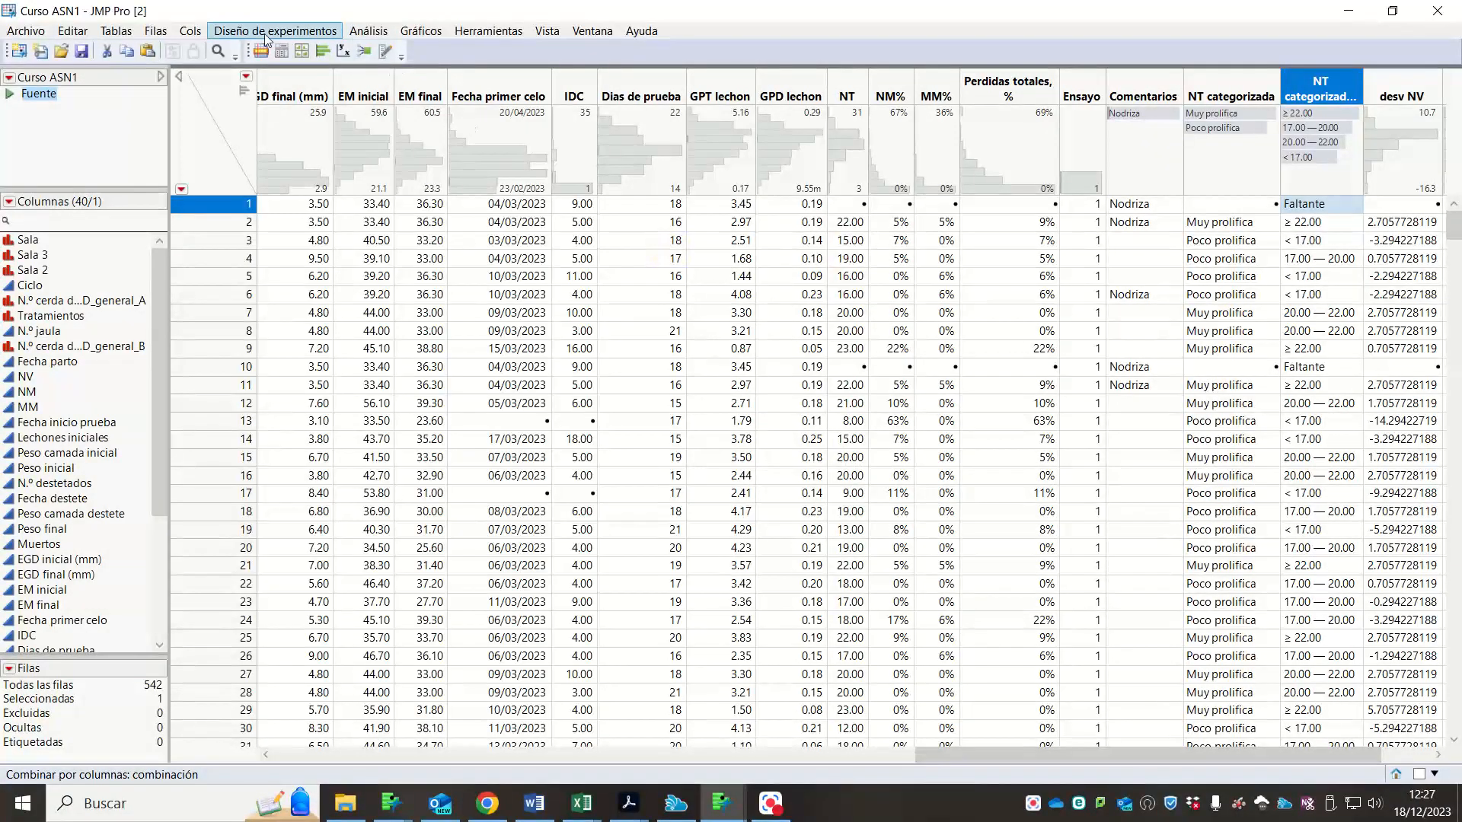
# - Add a new numeric column named Semana after the selected column and give it a formula property
pyautogui.click(192, 33)
pyautogui.click(255, 54)
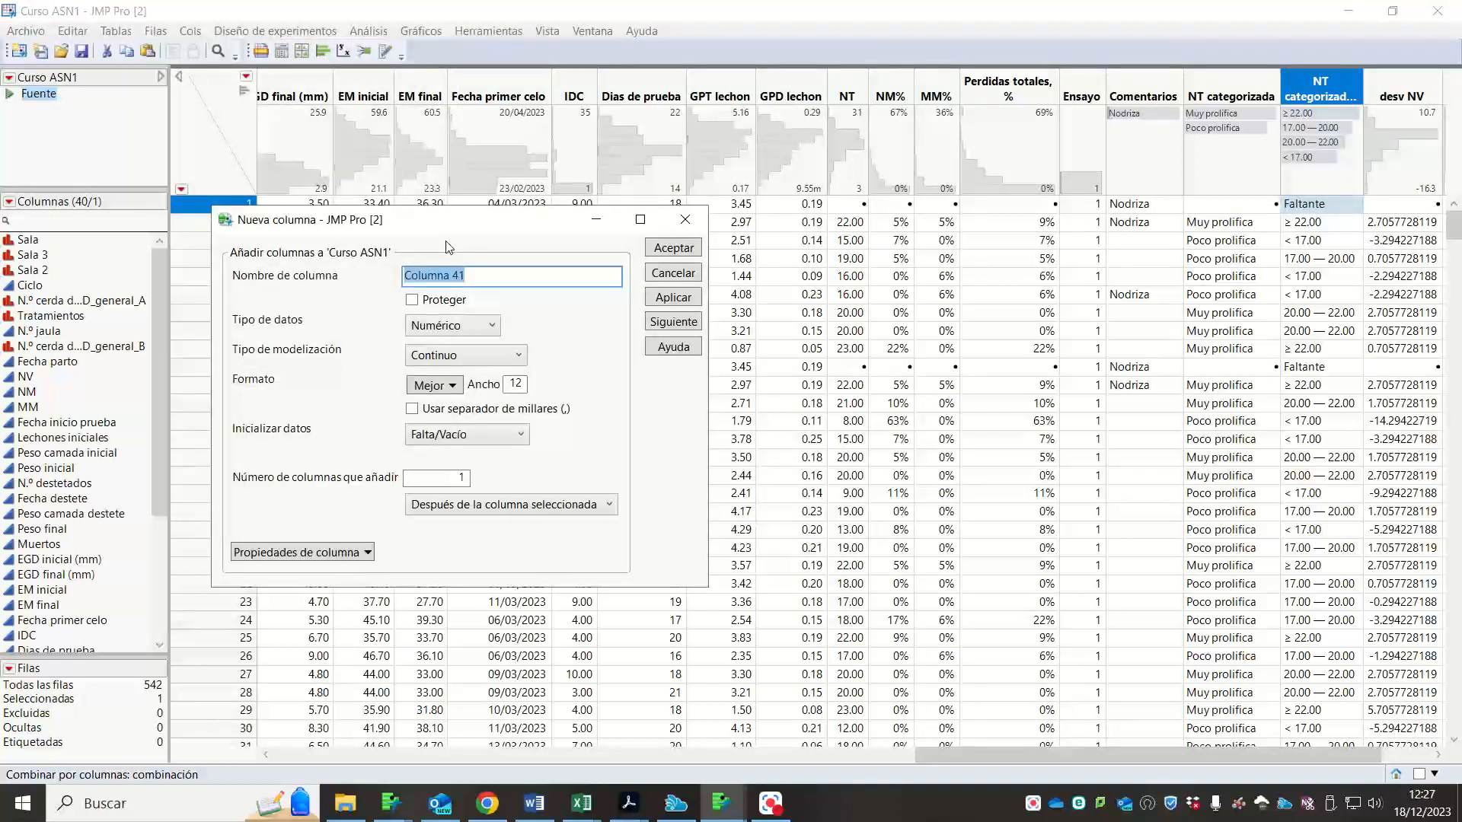
pyautogui.write('Se')
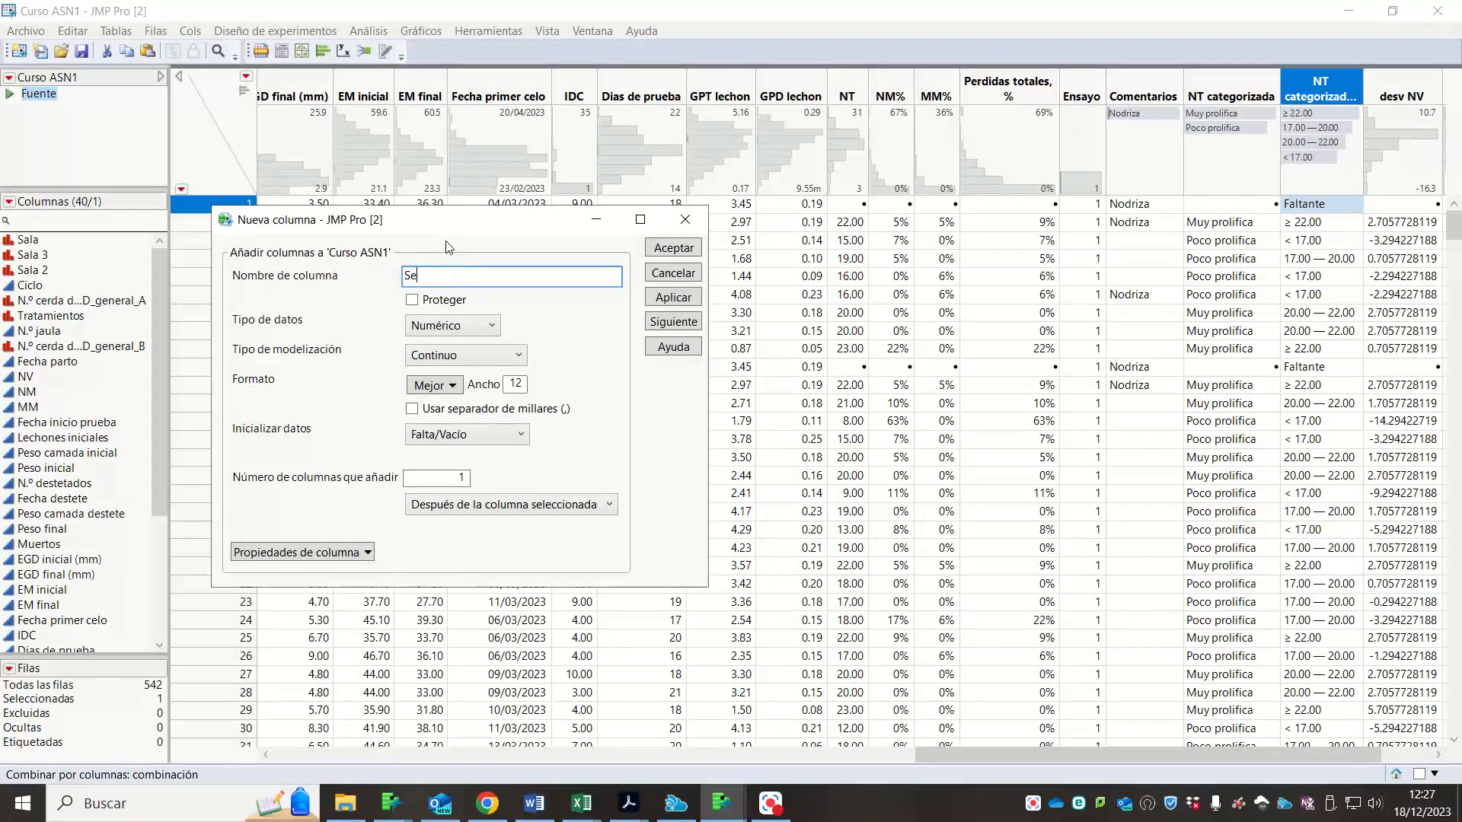
pyautogui.write('mana')
pyautogui.click(308, 552)
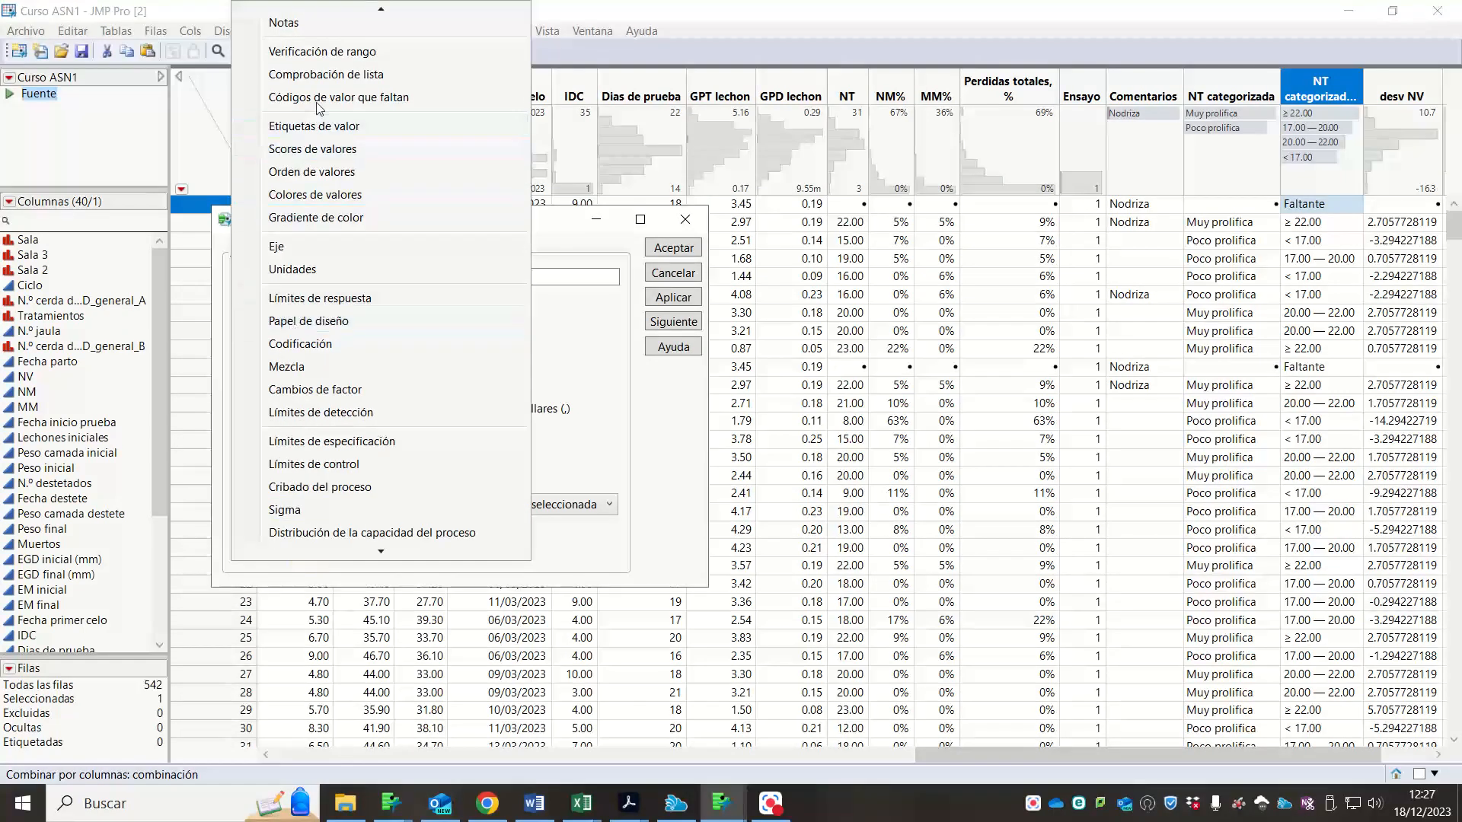
pyautogui.scroll(1, 339, 25)
pyautogui.click(335, 27)
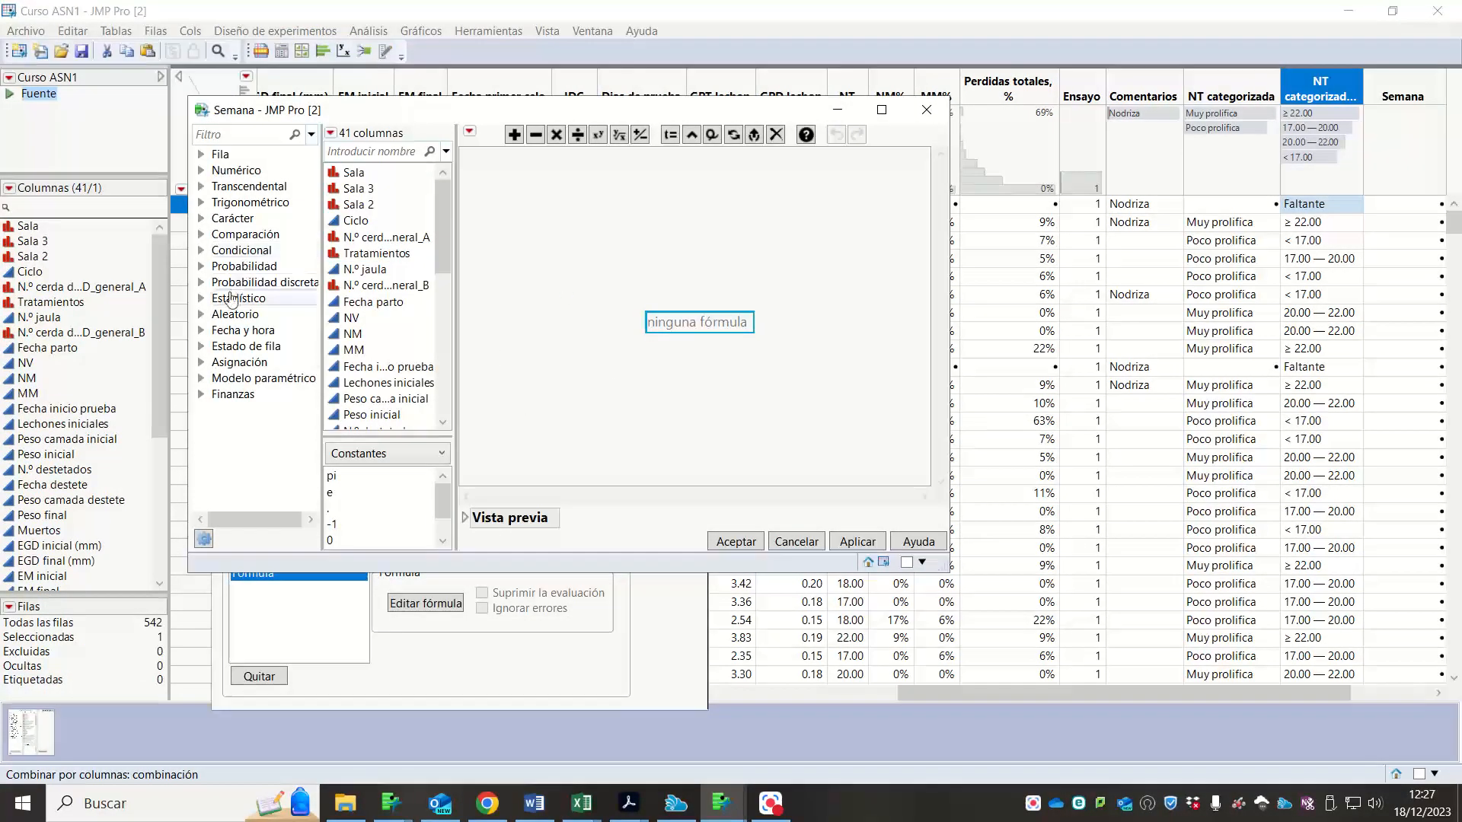
# - Build the Semana formula with the date function Week Of Year, using Fecha parto as its argument
pyautogui.click(200, 330)
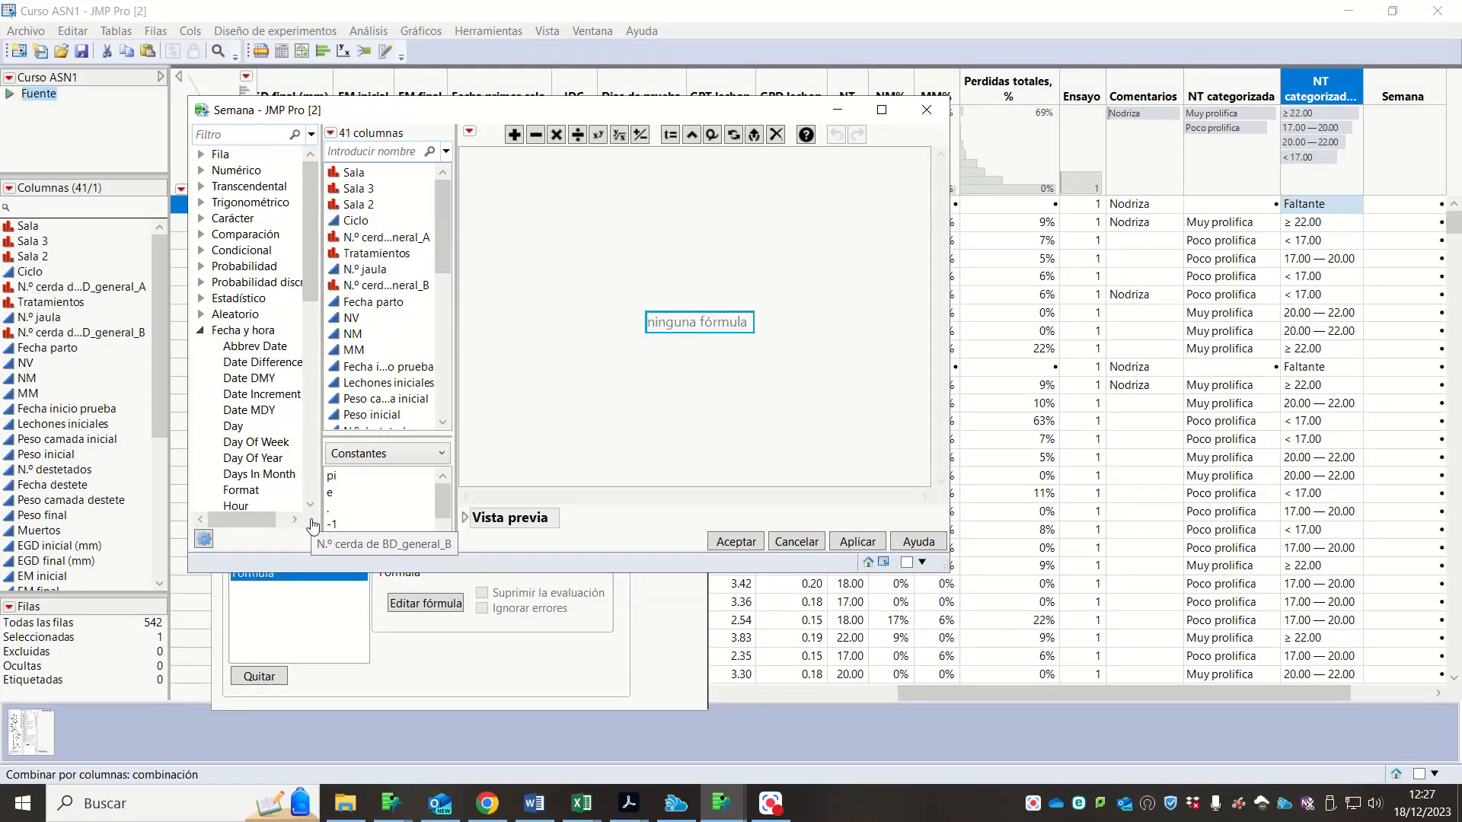
pyautogui.click(312, 506)
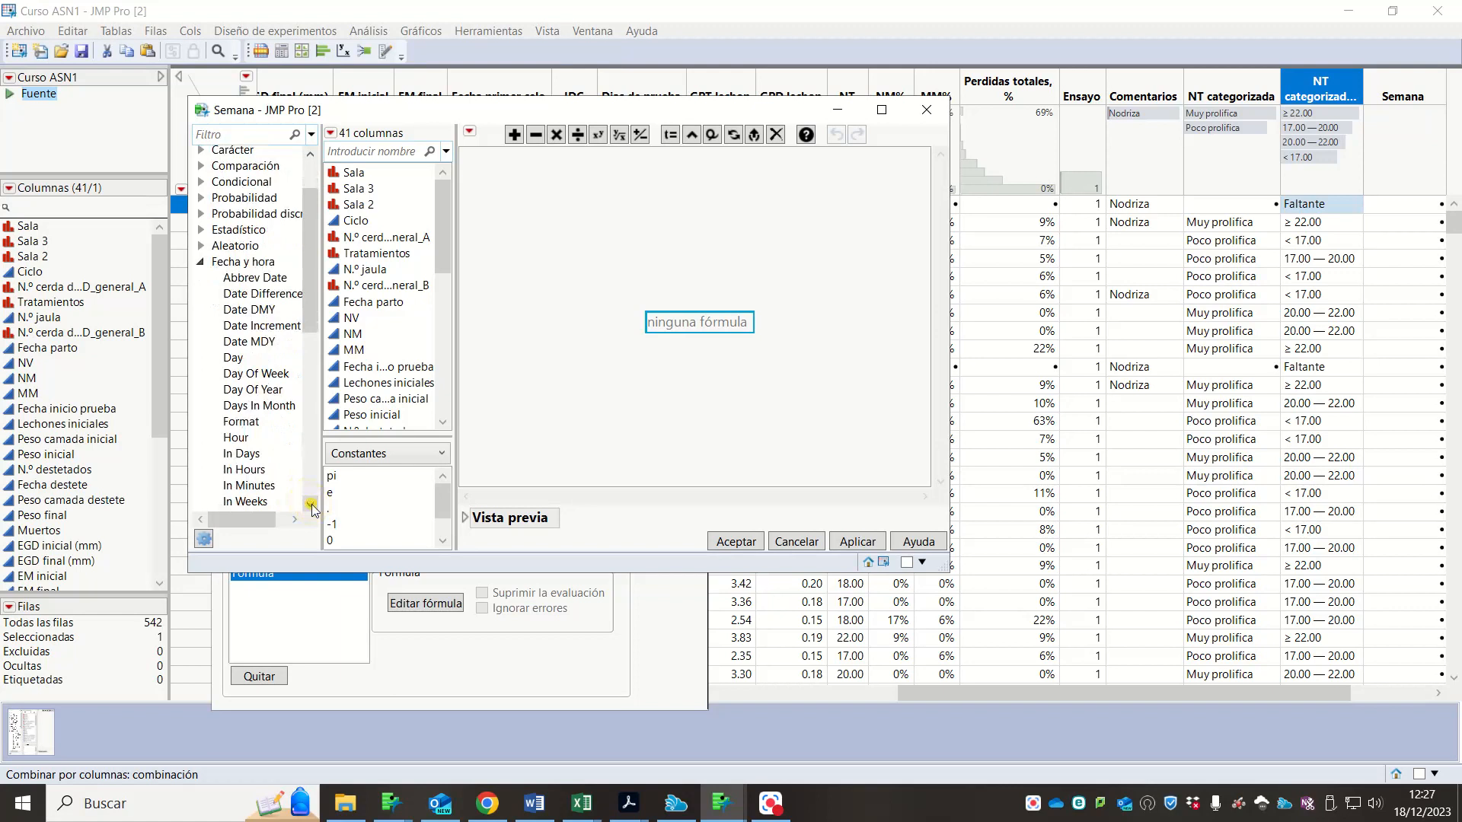
pyautogui.click(312, 506)
pyautogui.click(312, 506)
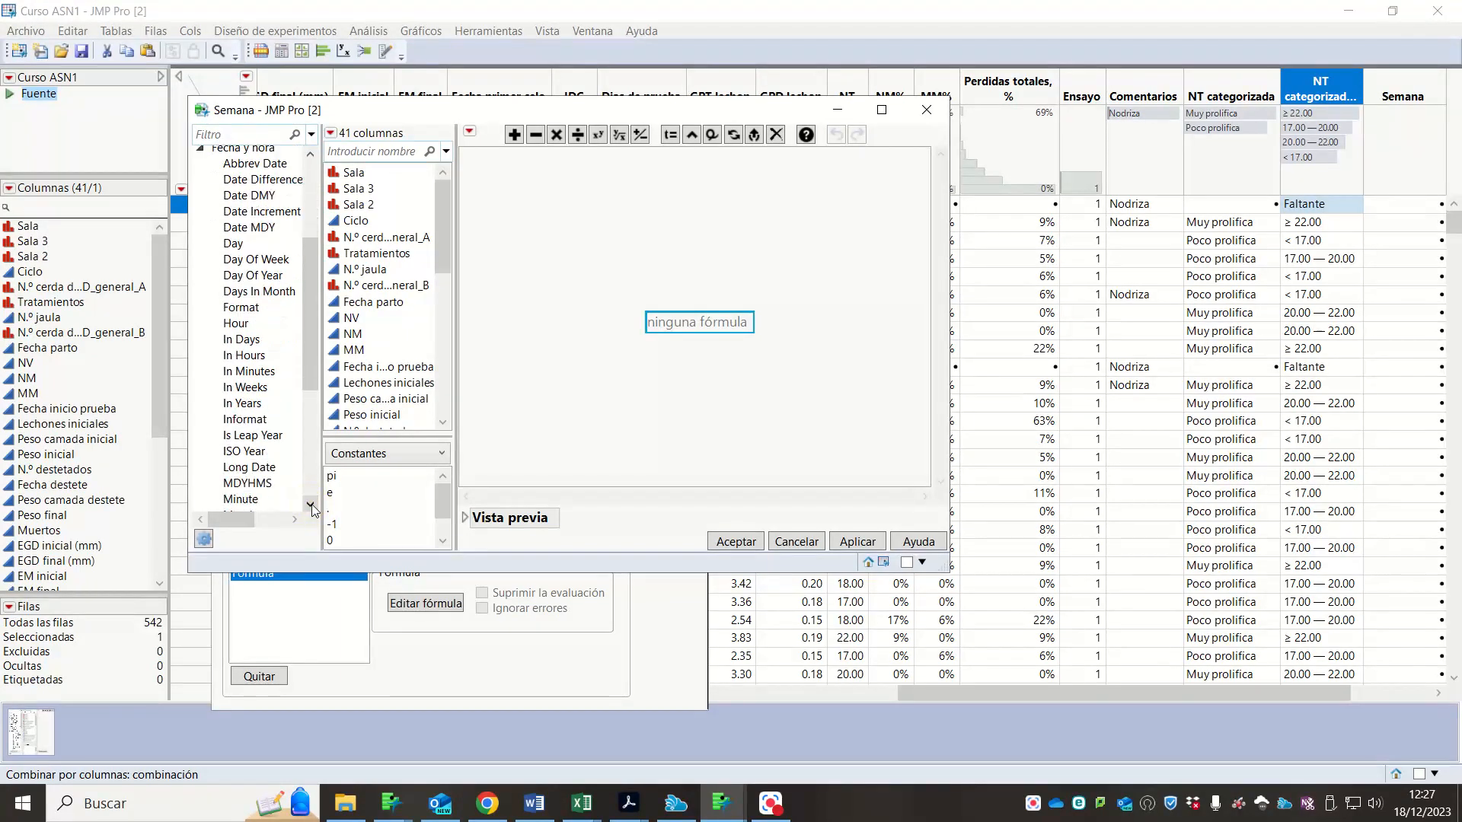
pyautogui.click(313, 506)
pyautogui.click(312, 506)
pyautogui.click(311, 505)
pyautogui.click(310, 504)
pyautogui.click(311, 504)
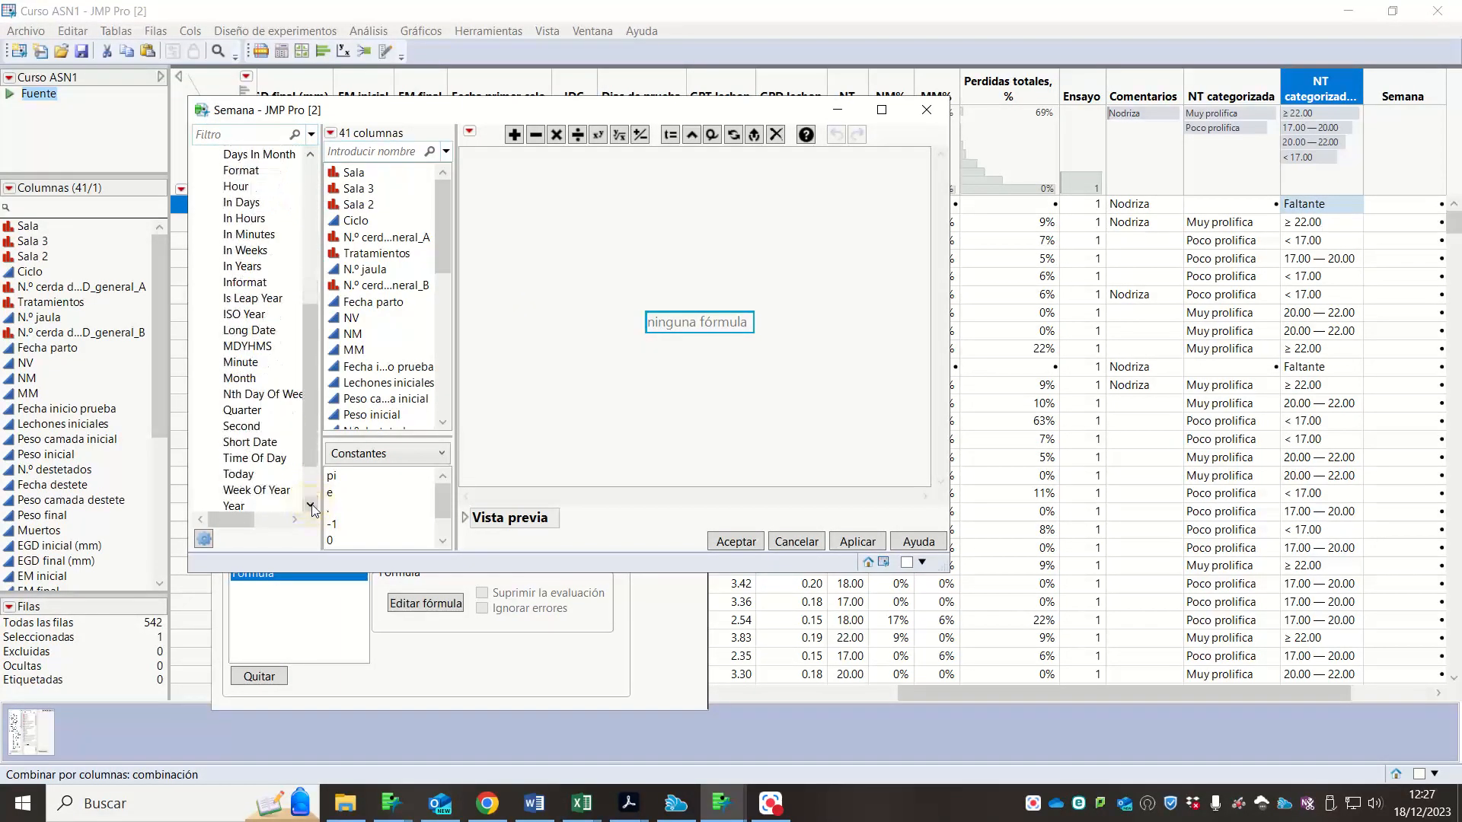
pyautogui.moveTo(275, 494)
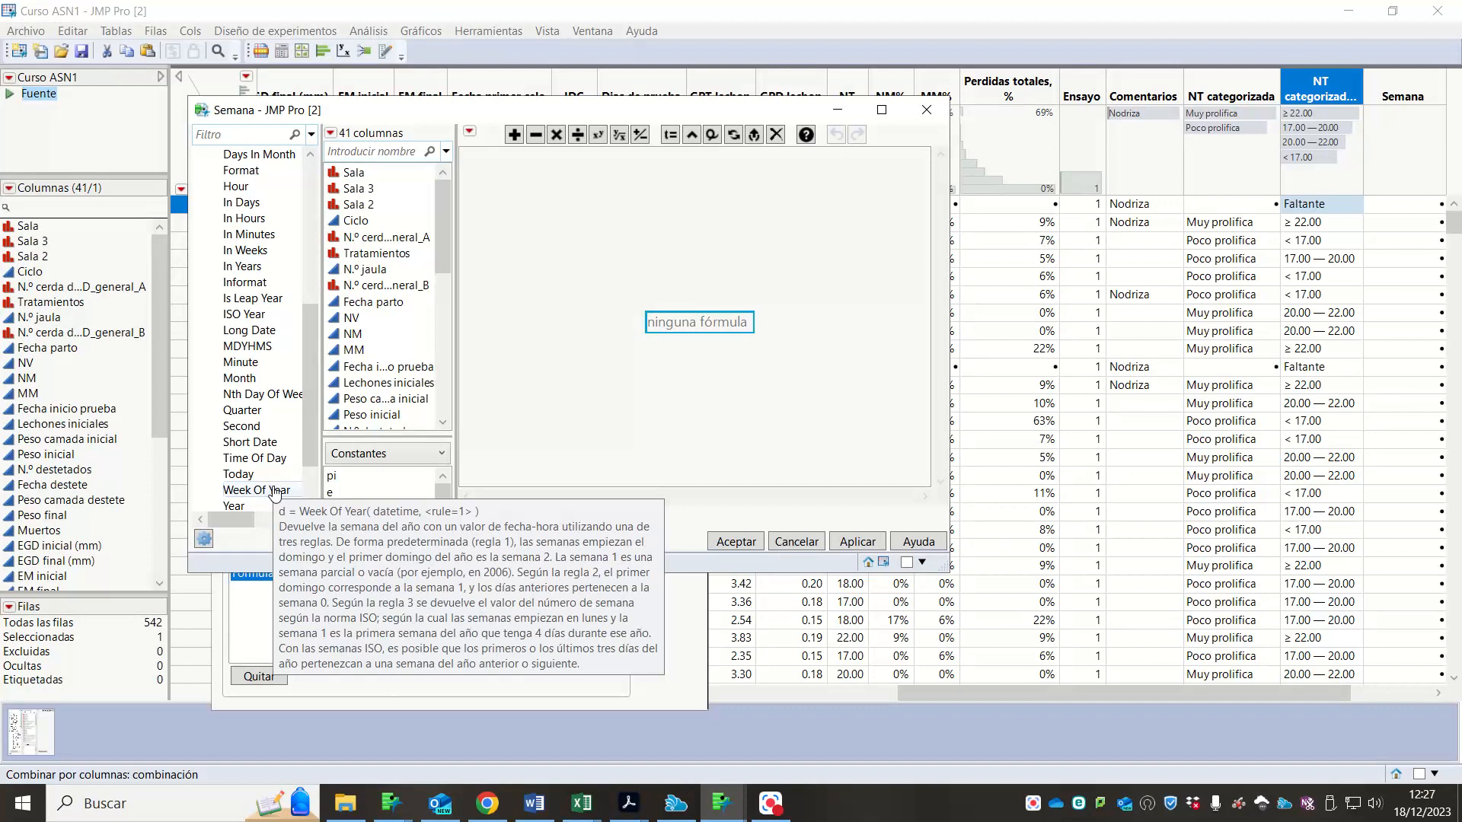
pyautogui.click(275, 493)
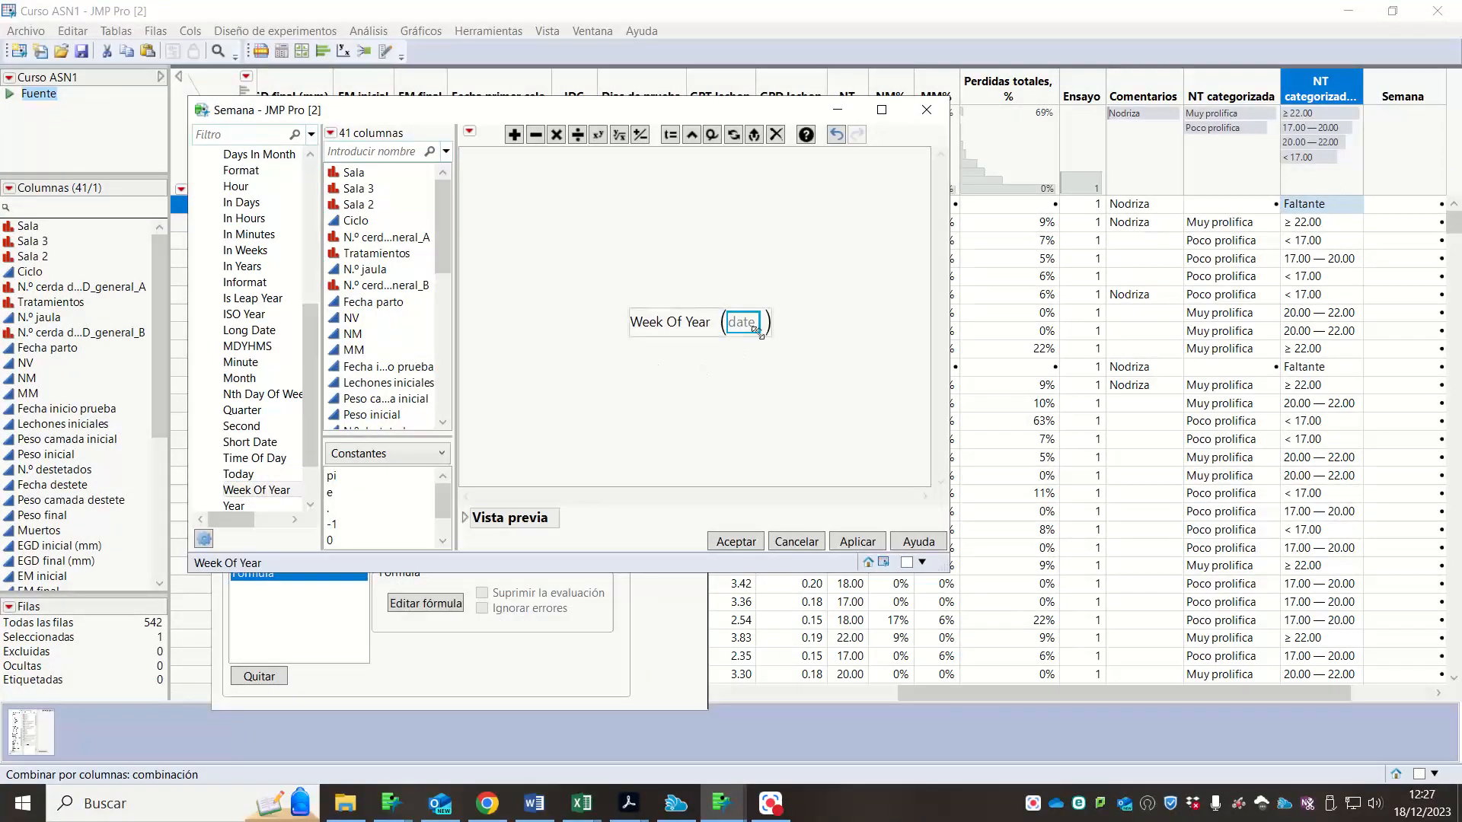
pyautogui.moveTo(440, 243)
pyautogui.mouseDown()
pyautogui.moveTo(445, 342)
pyautogui.moveTo(462, 237)
pyautogui.mouseUp()
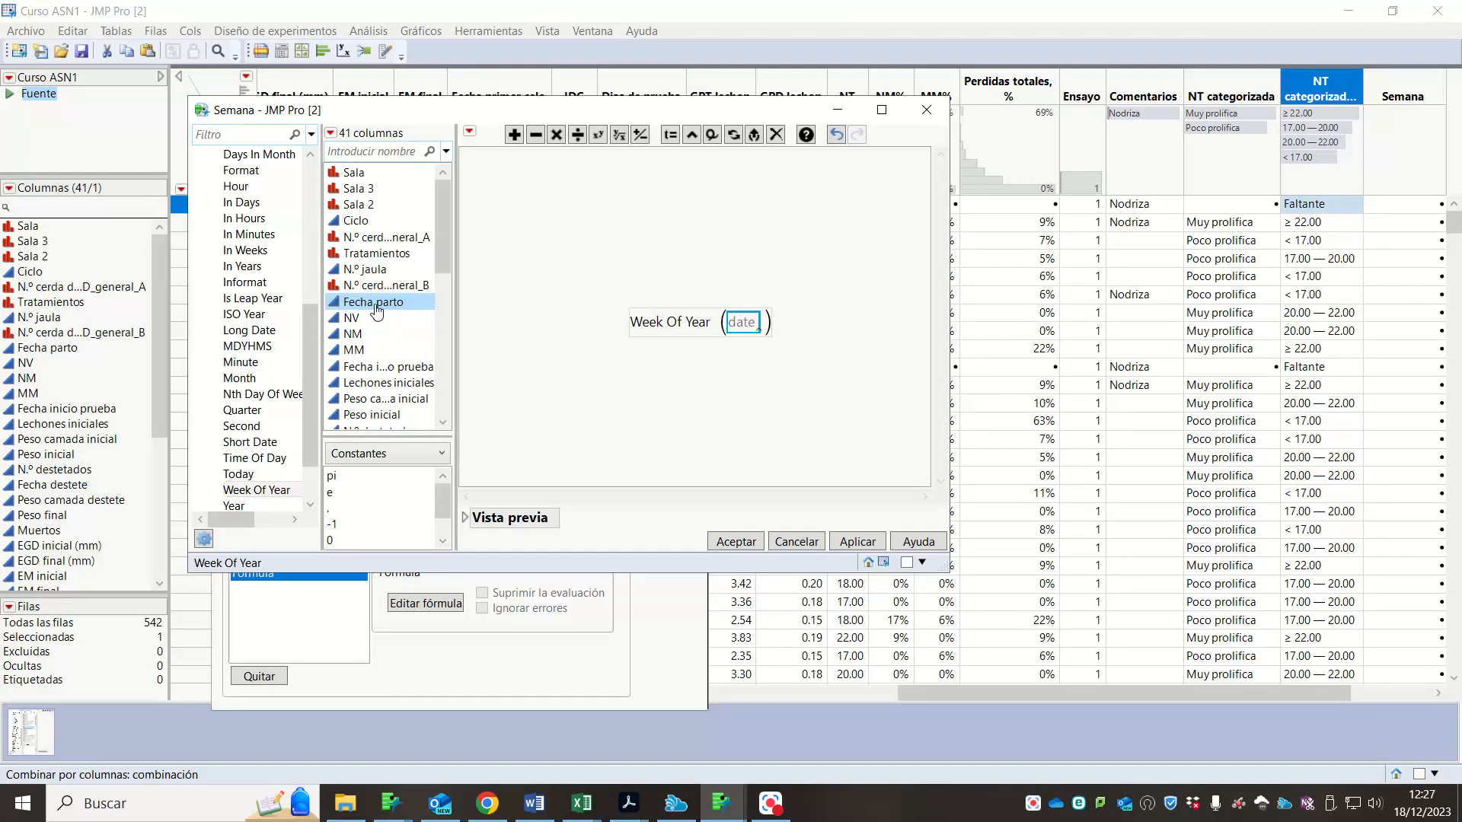
pyautogui.moveTo(371, 304); pyautogui.dragTo(751, 323)
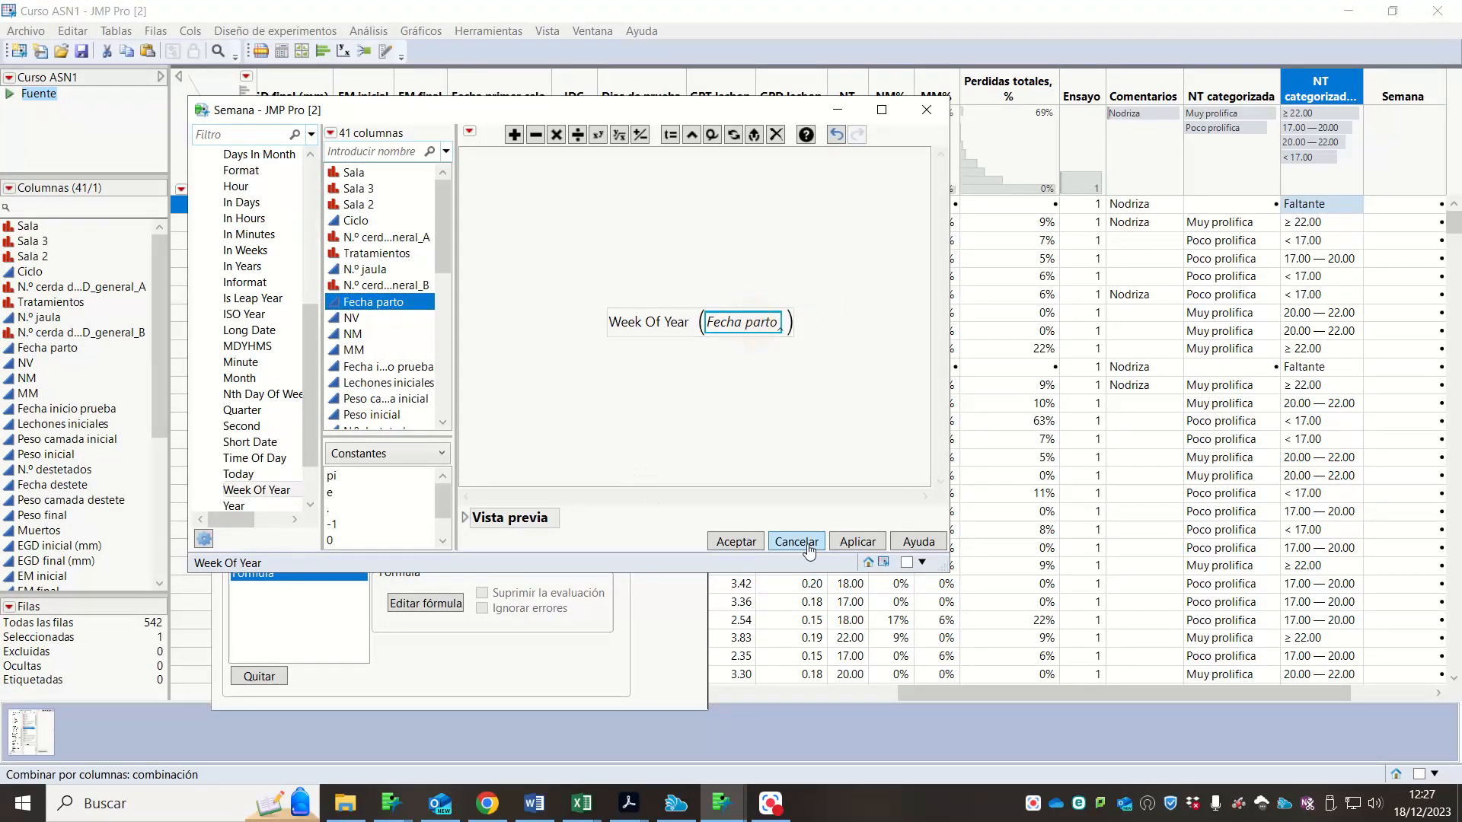
# - Preview the Week Of Year results through the sample rows, and apply and accept the formula
pyautogui.click(465, 518)
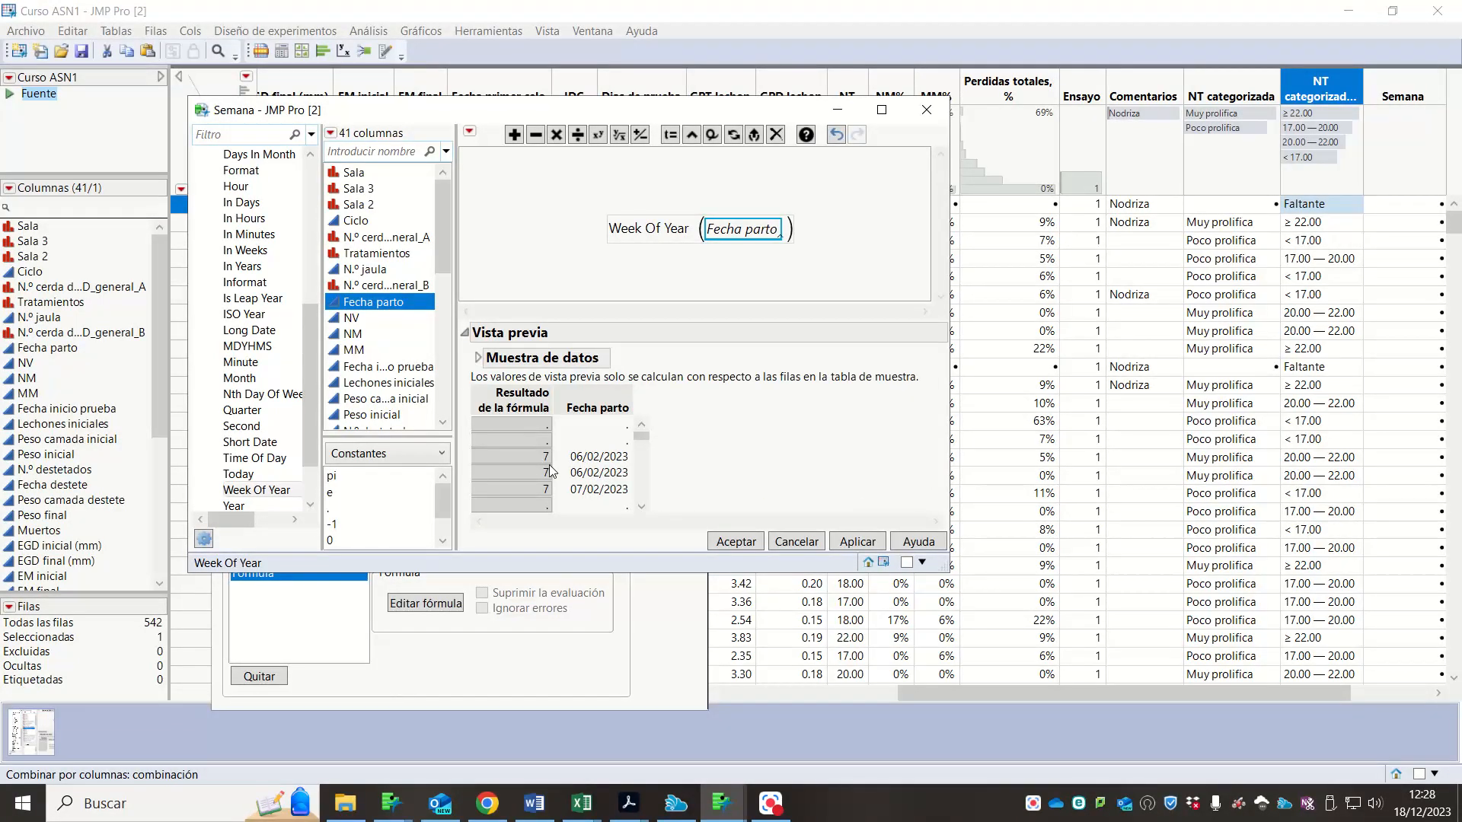
pyautogui.click(641, 482)
pyautogui.click(642, 482)
pyautogui.click(641, 482)
pyautogui.click(641, 482)
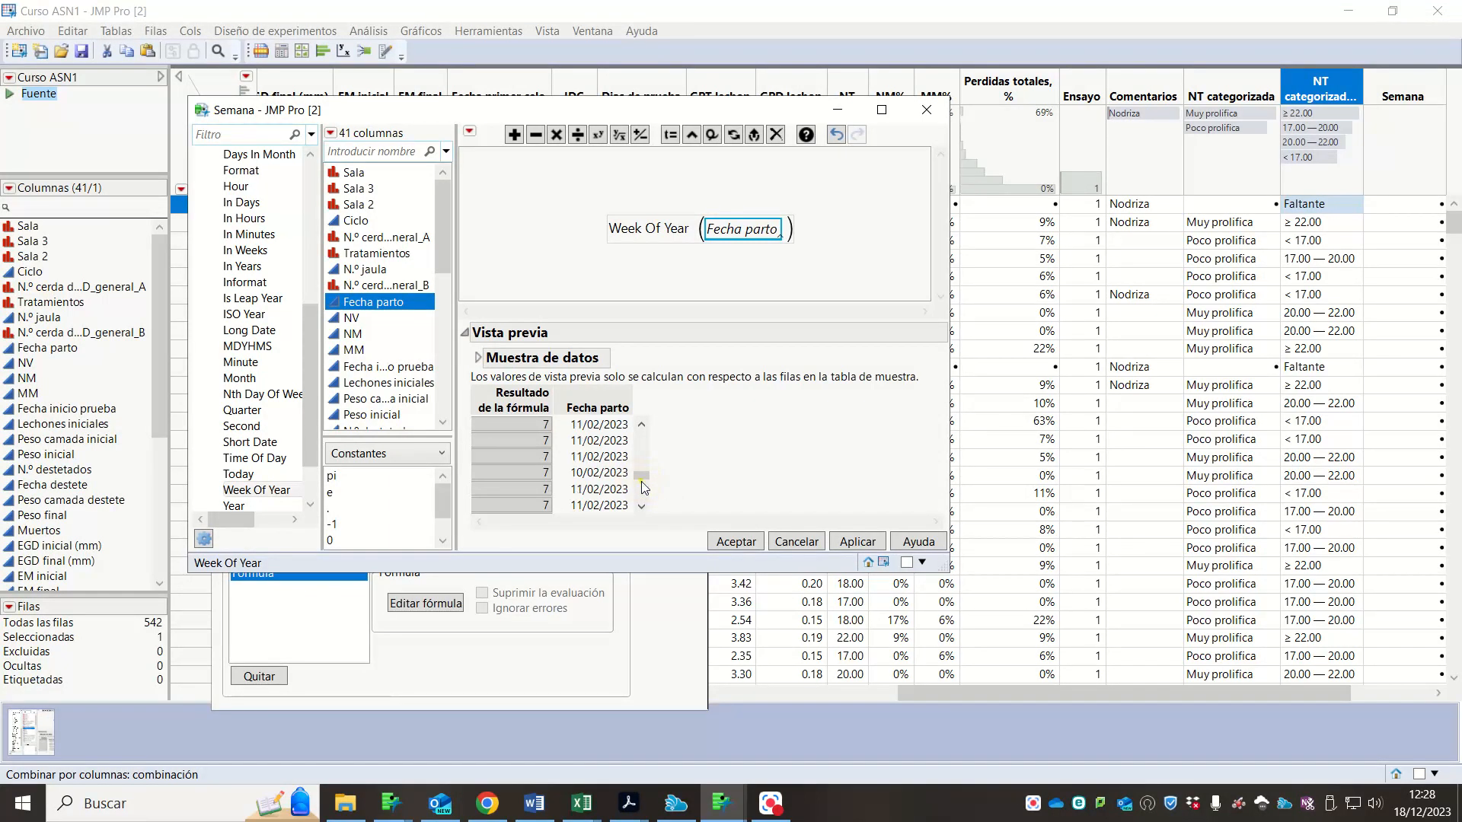
pyautogui.click(640, 487)
pyautogui.click(642, 506)
pyautogui.click(856, 542)
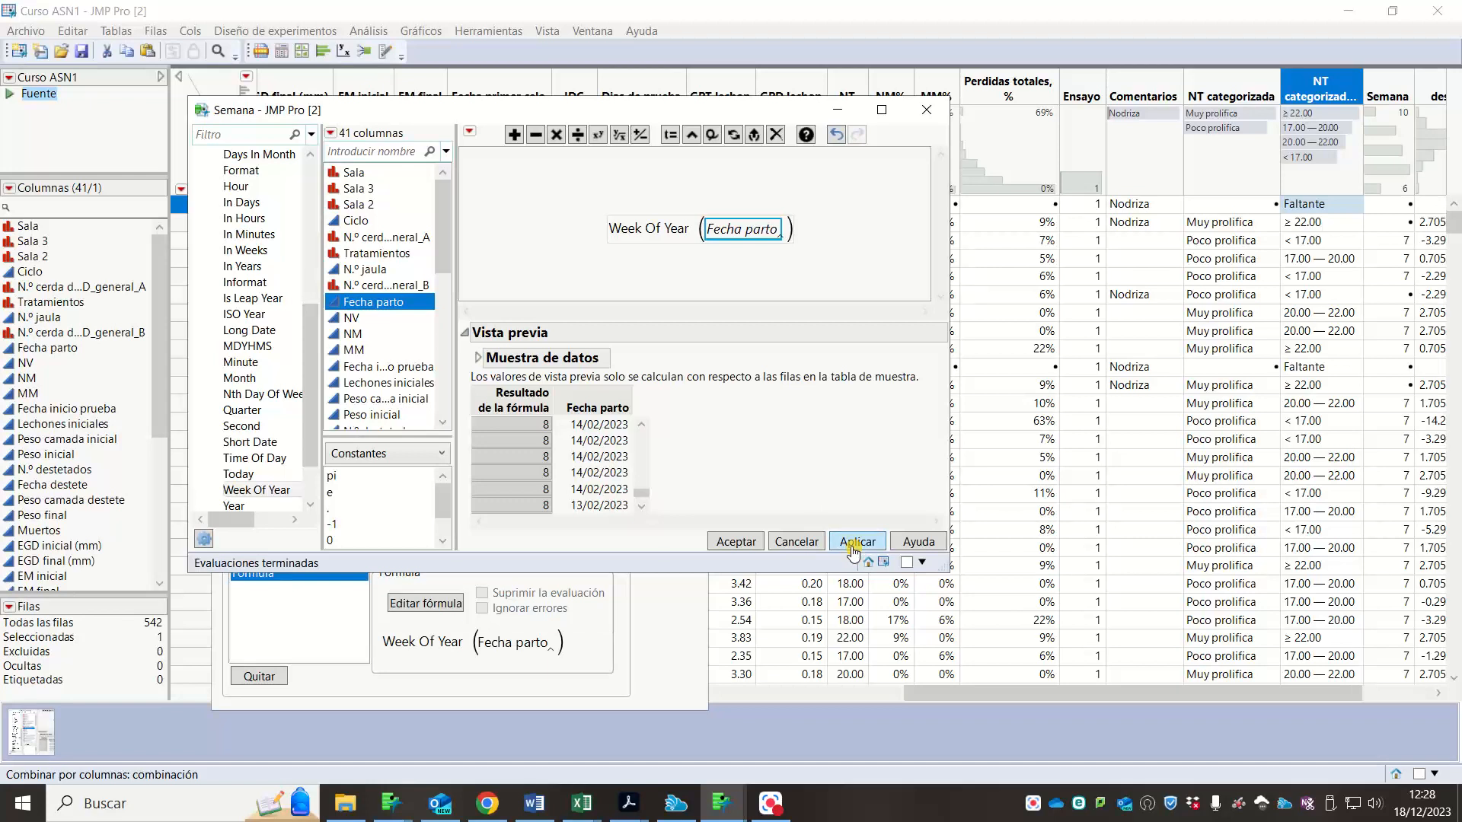
pyautogui.click(736, 542)
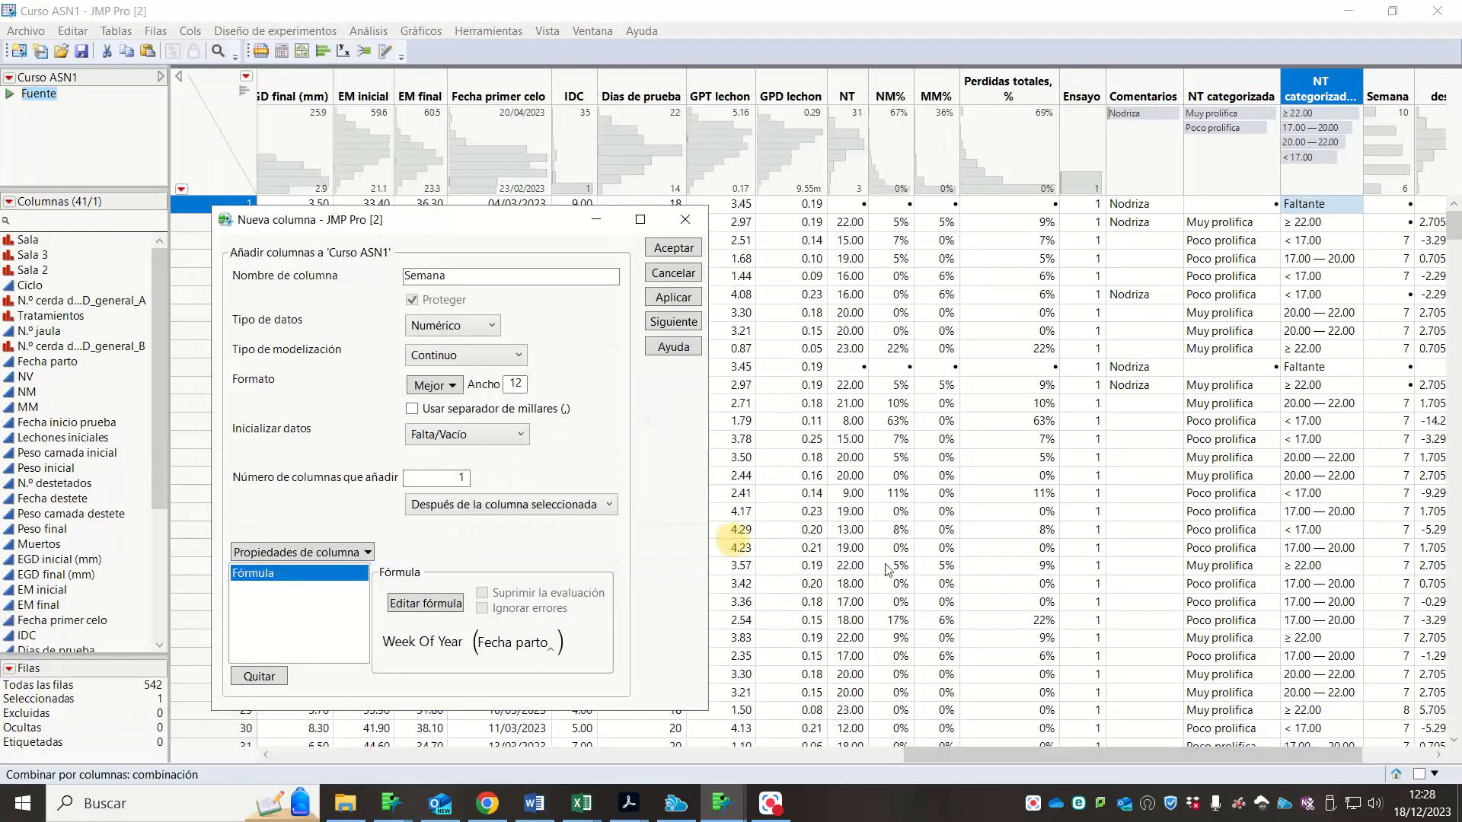
# - Compare the Semana week numbers with the matching Fecha parto dates across the rows of the Curso ASN1 table
pyautogui.click(1436, 755)
pyautogui.click(1436, 755)
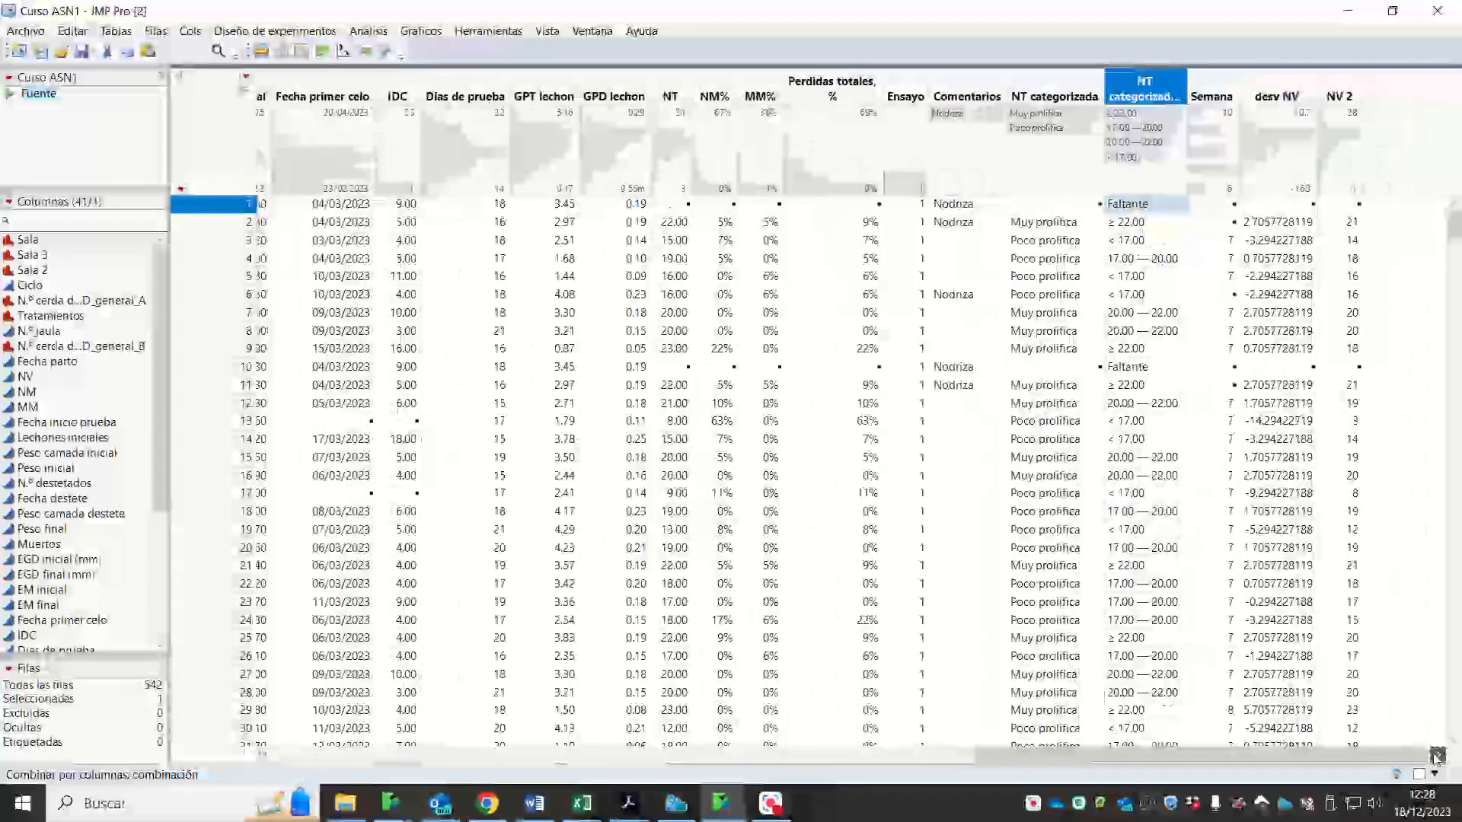
pyautogui.click(1206, 314)
pyautogui.scroll(-20, 344, 476)
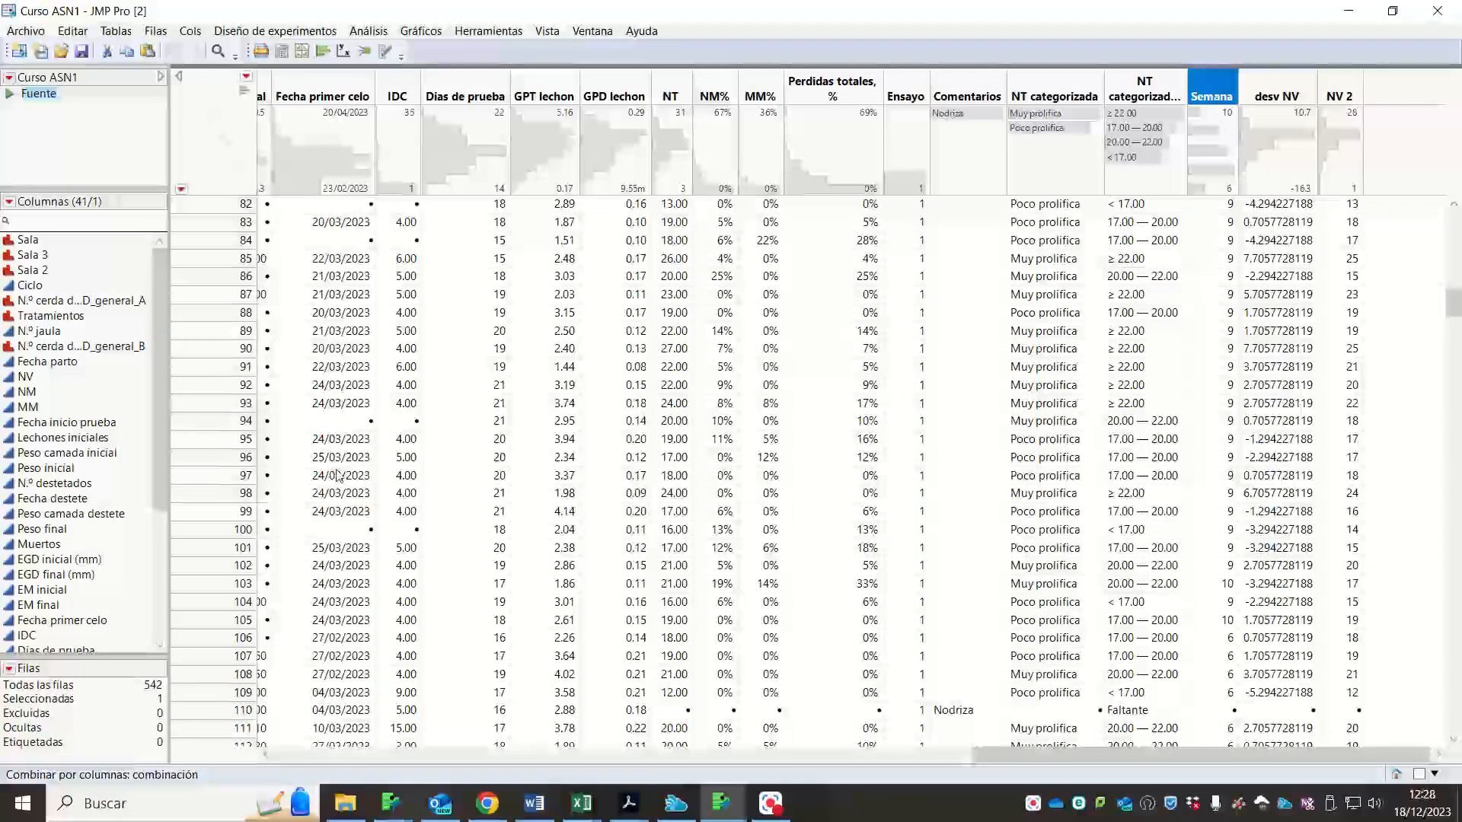
pyautogui.moveTo(980, 755); pyautogui.dragTo(436, 761)
pyautogui.click(451, 532)
pyautogui.scroll(-20, 463, 591)
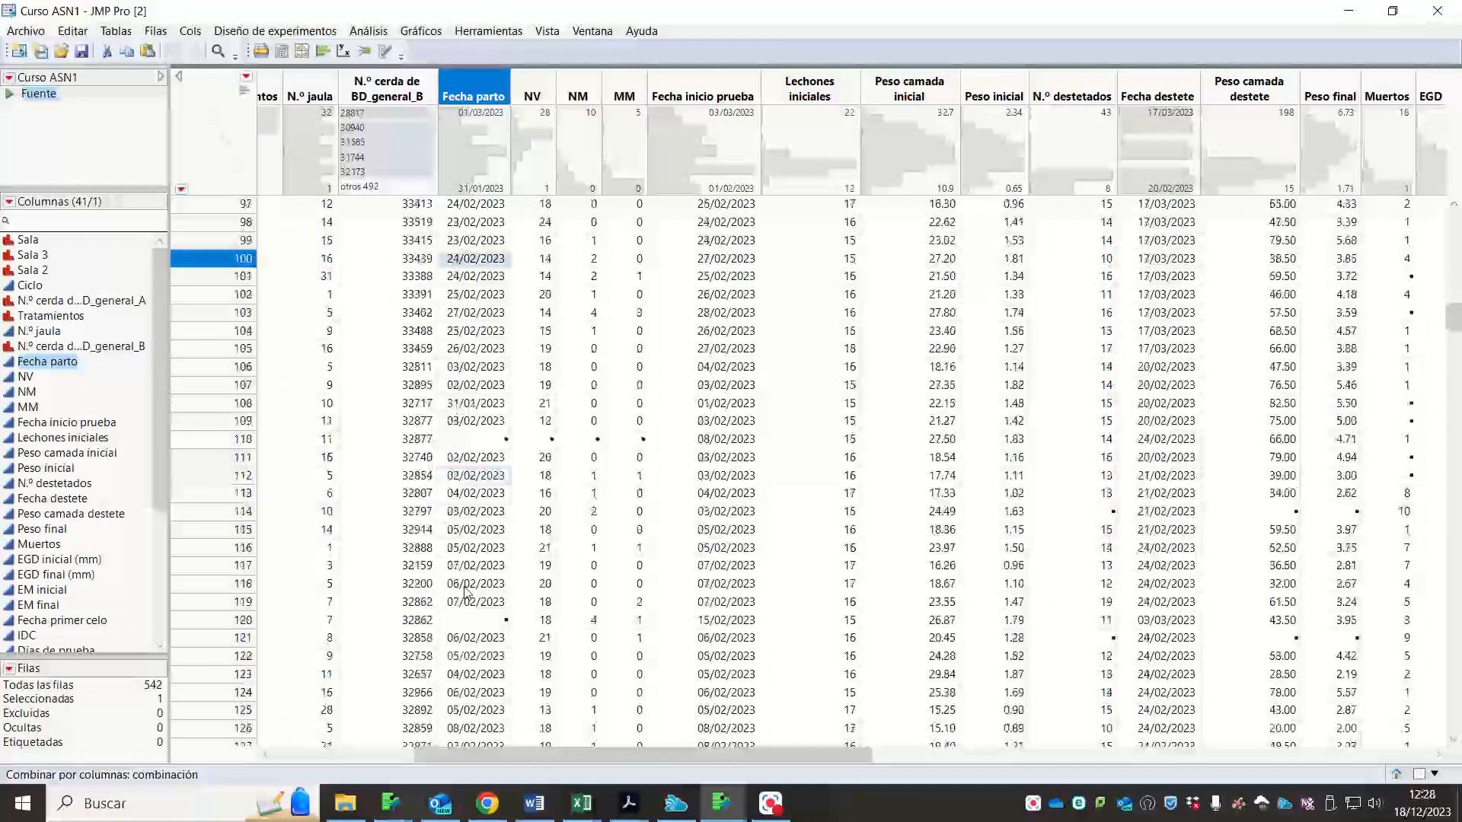
pyautogui.scroll(-20, 500, 583)
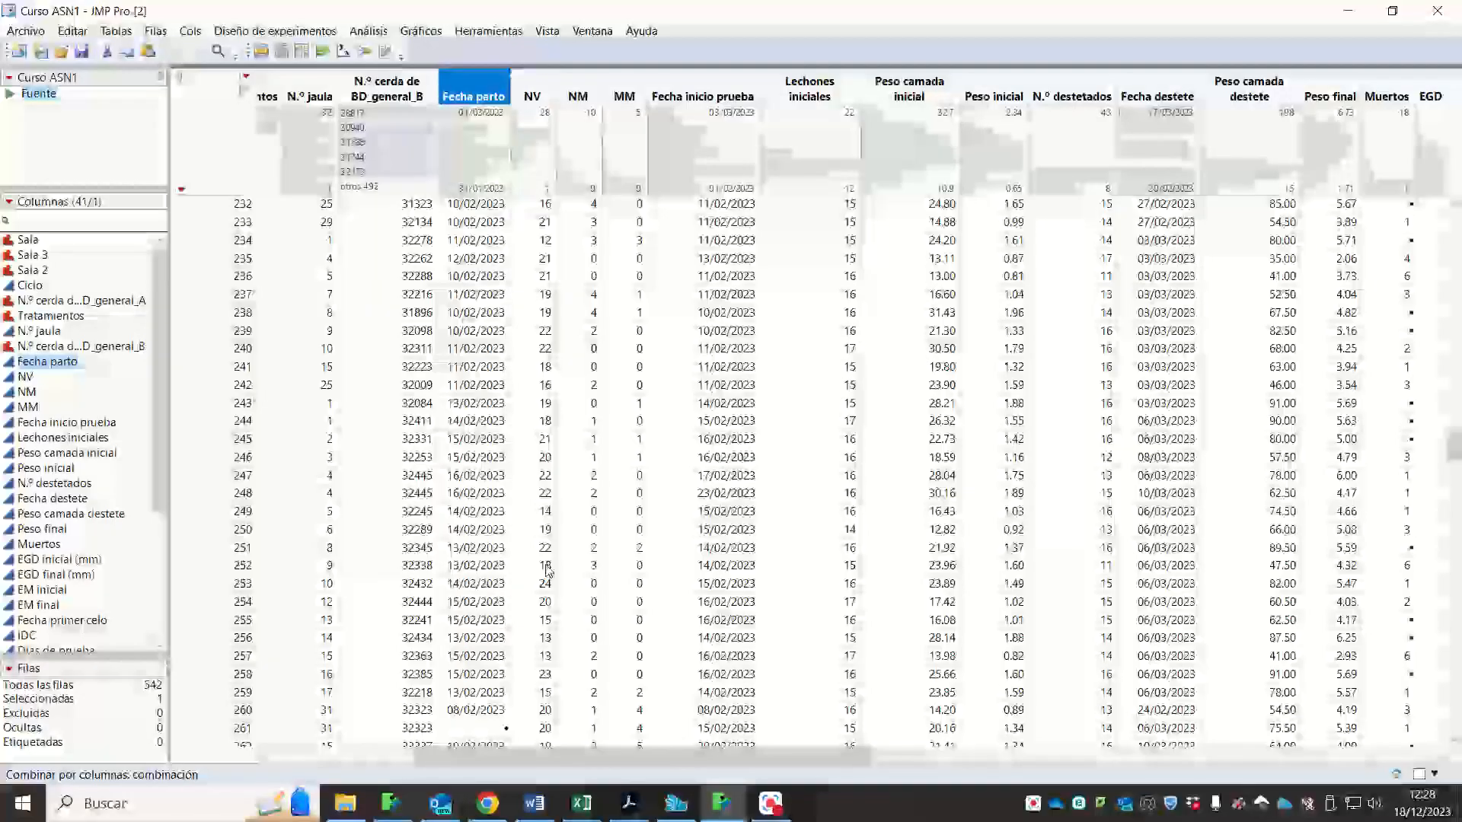
pyautogui.scroll(-20, 548, 571)
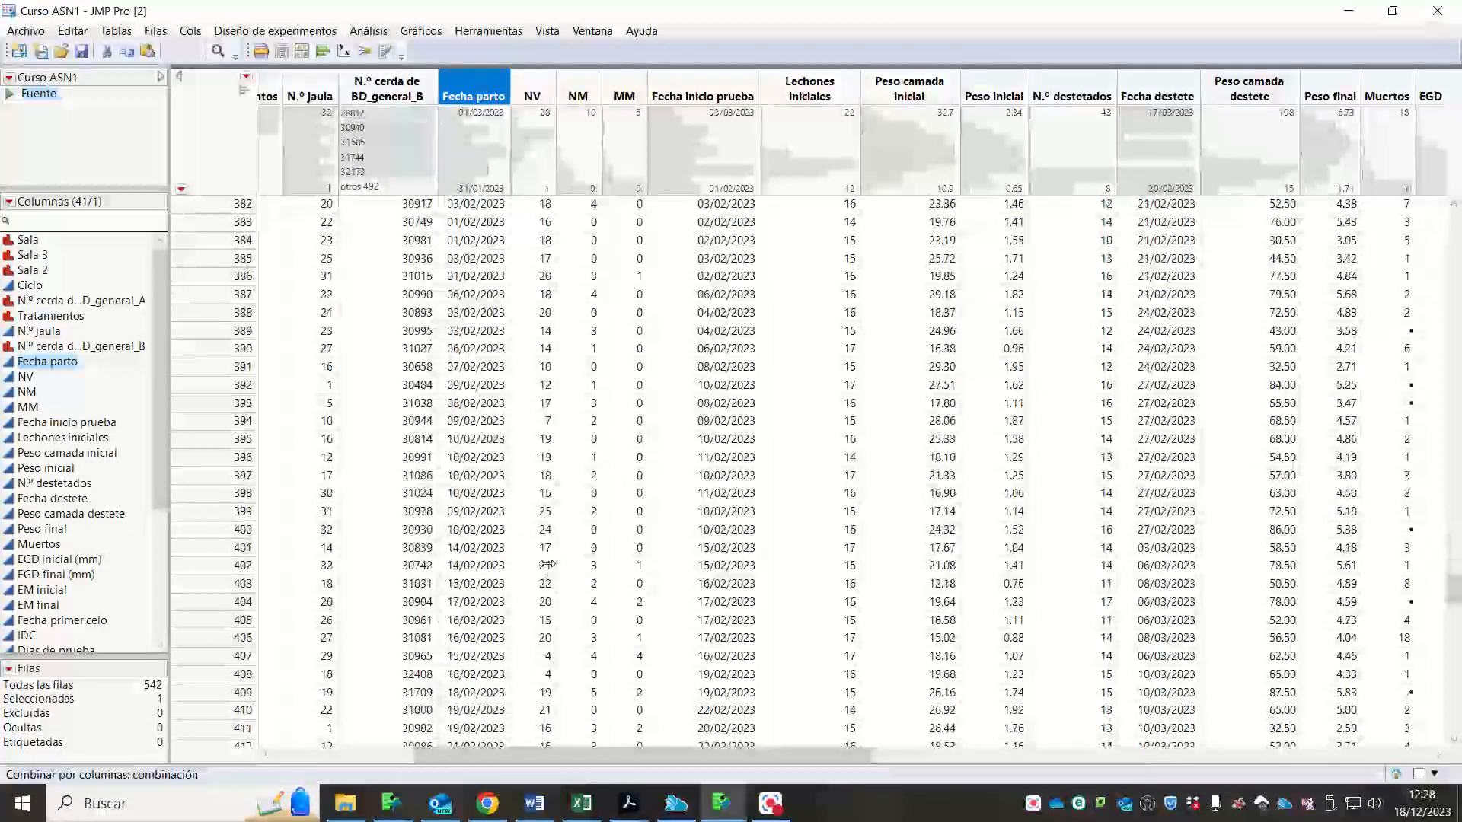
pyautogui.click(475, 547)
pyautogui.click(1049, 755)
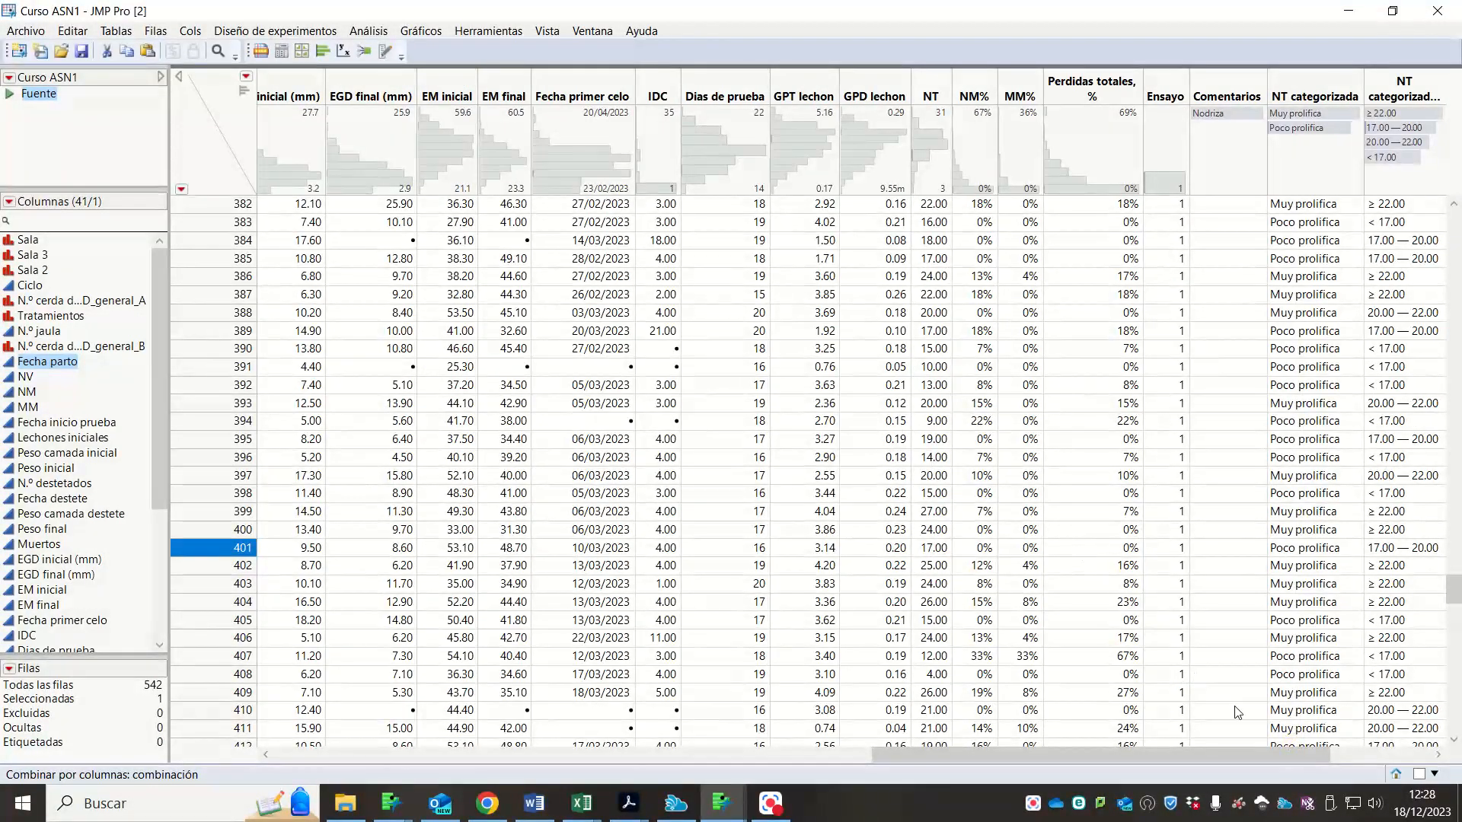
pyautogui.moveTo(1292, 752); pyautogui.dragTo(1417, 754)
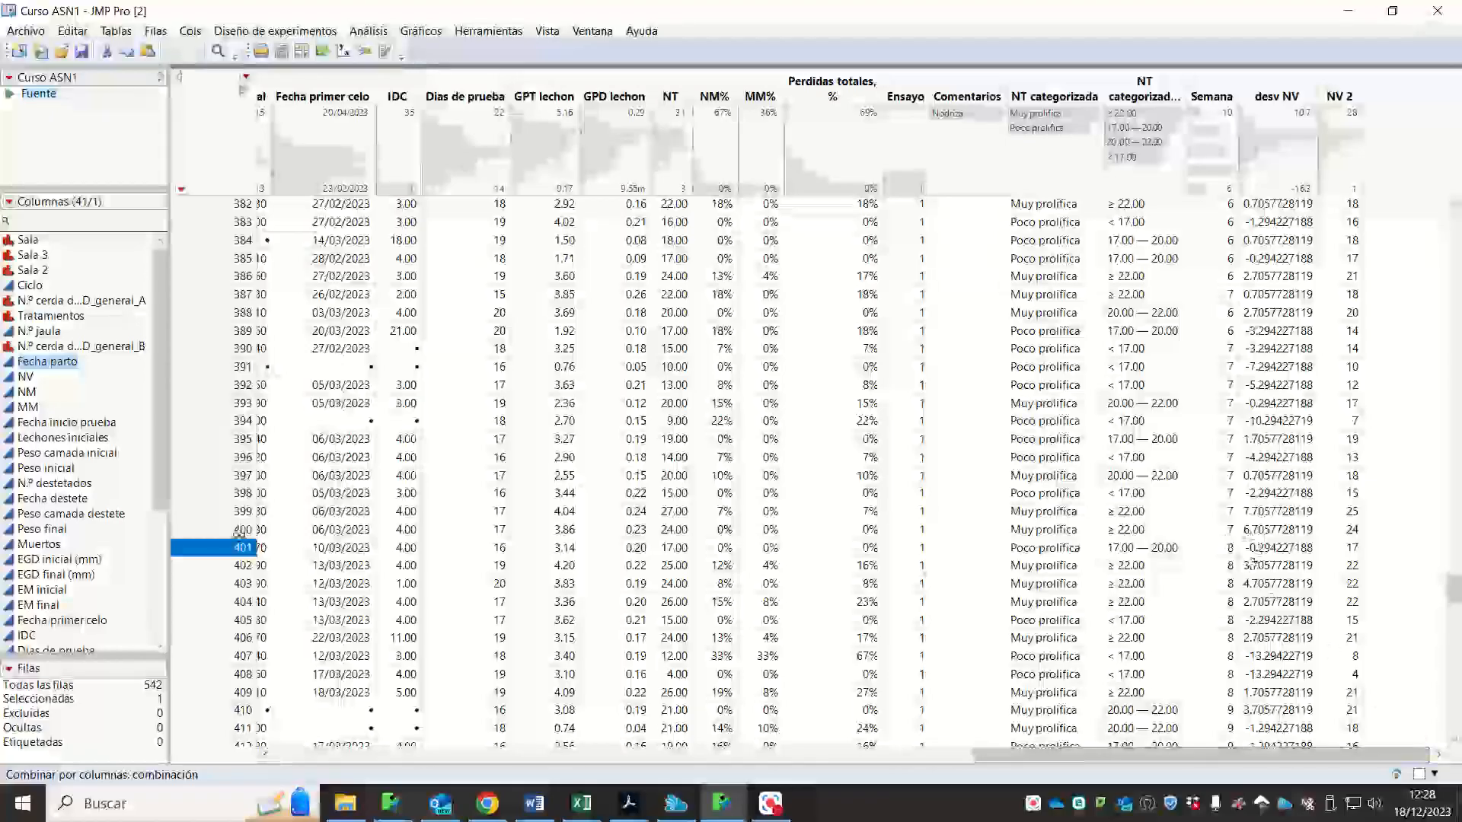
pyautogui.click(1207, 549)
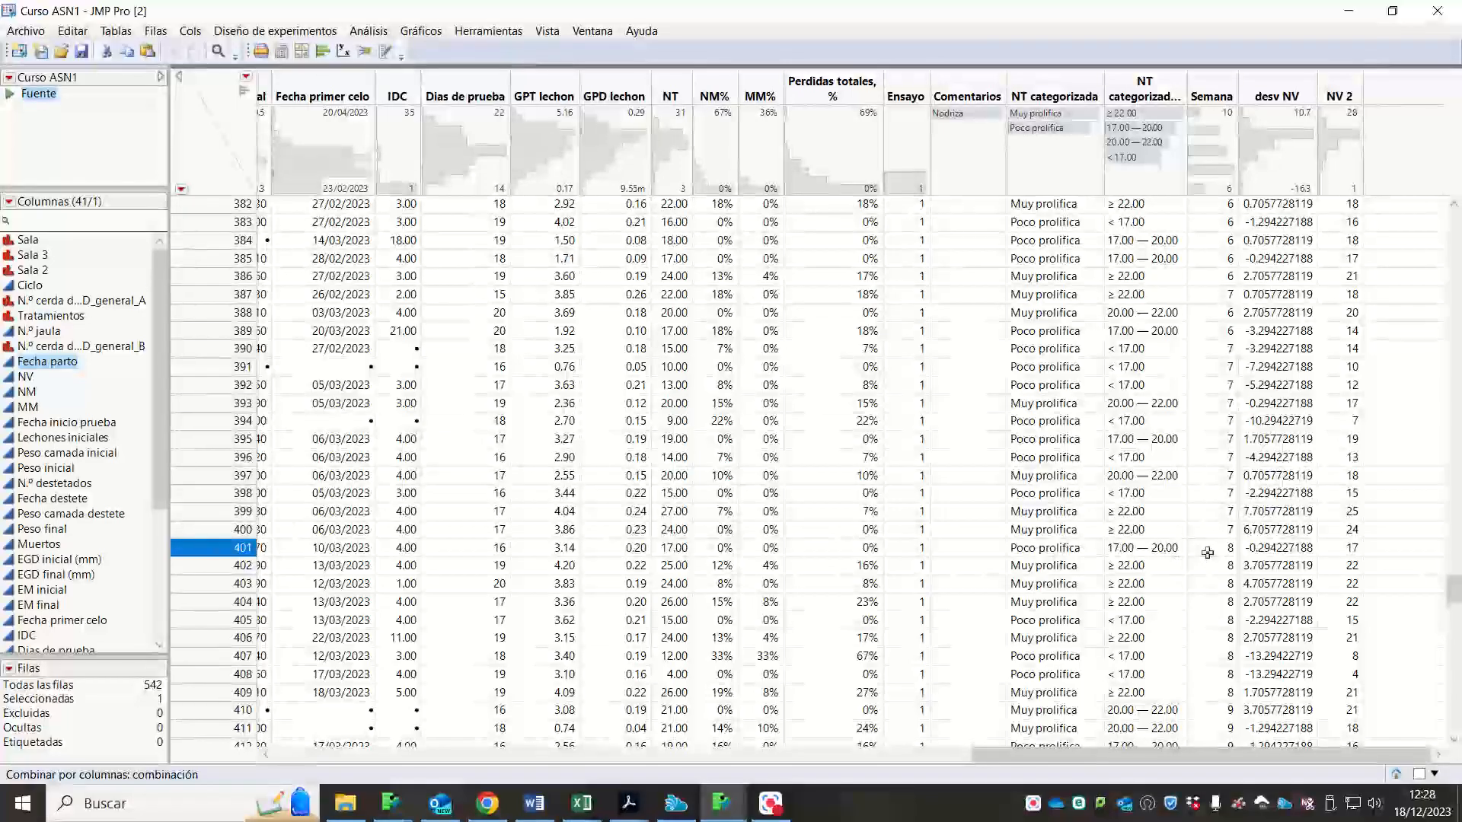
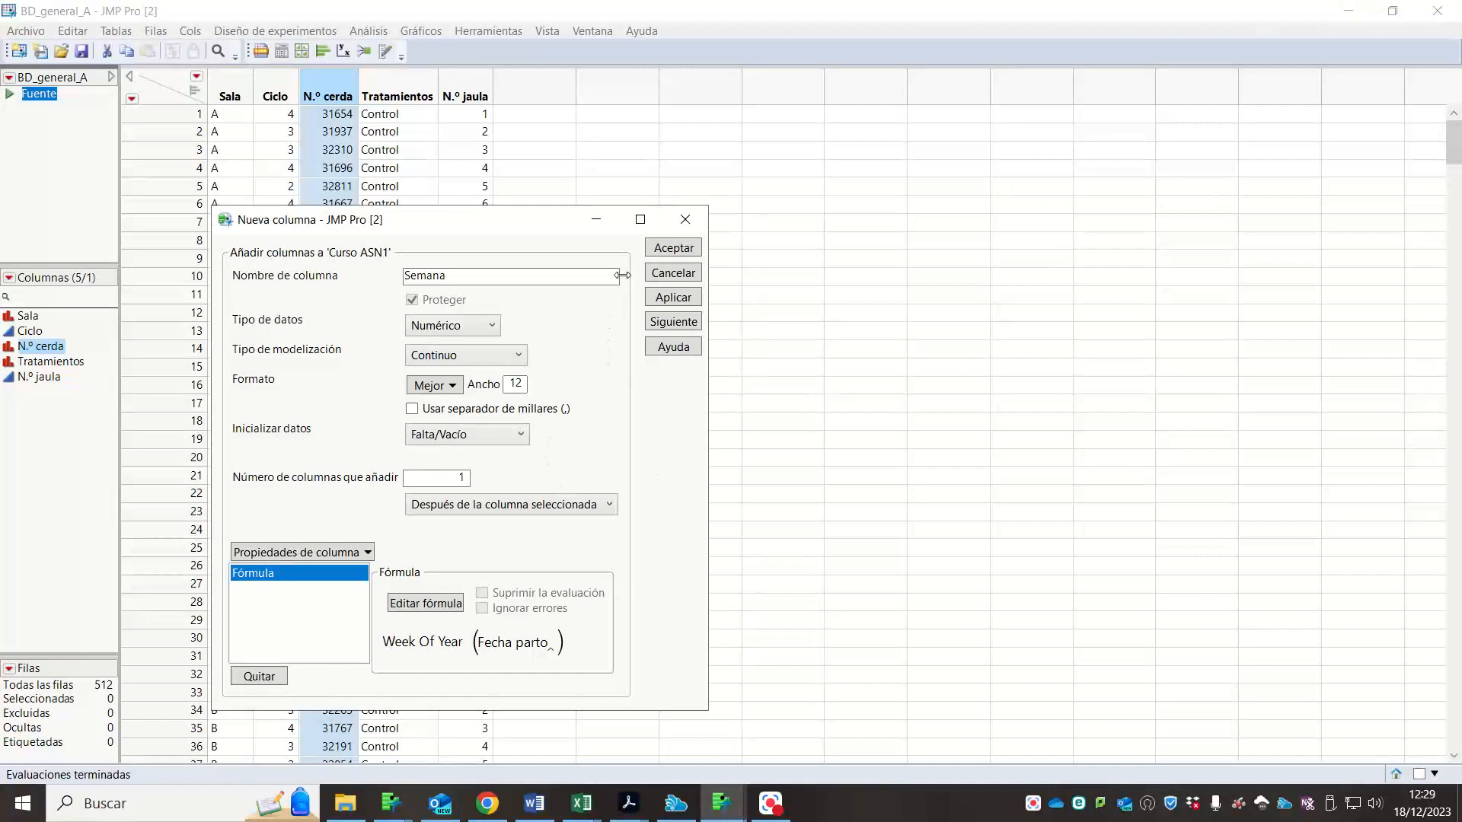
pyautogui.click(716, 784)
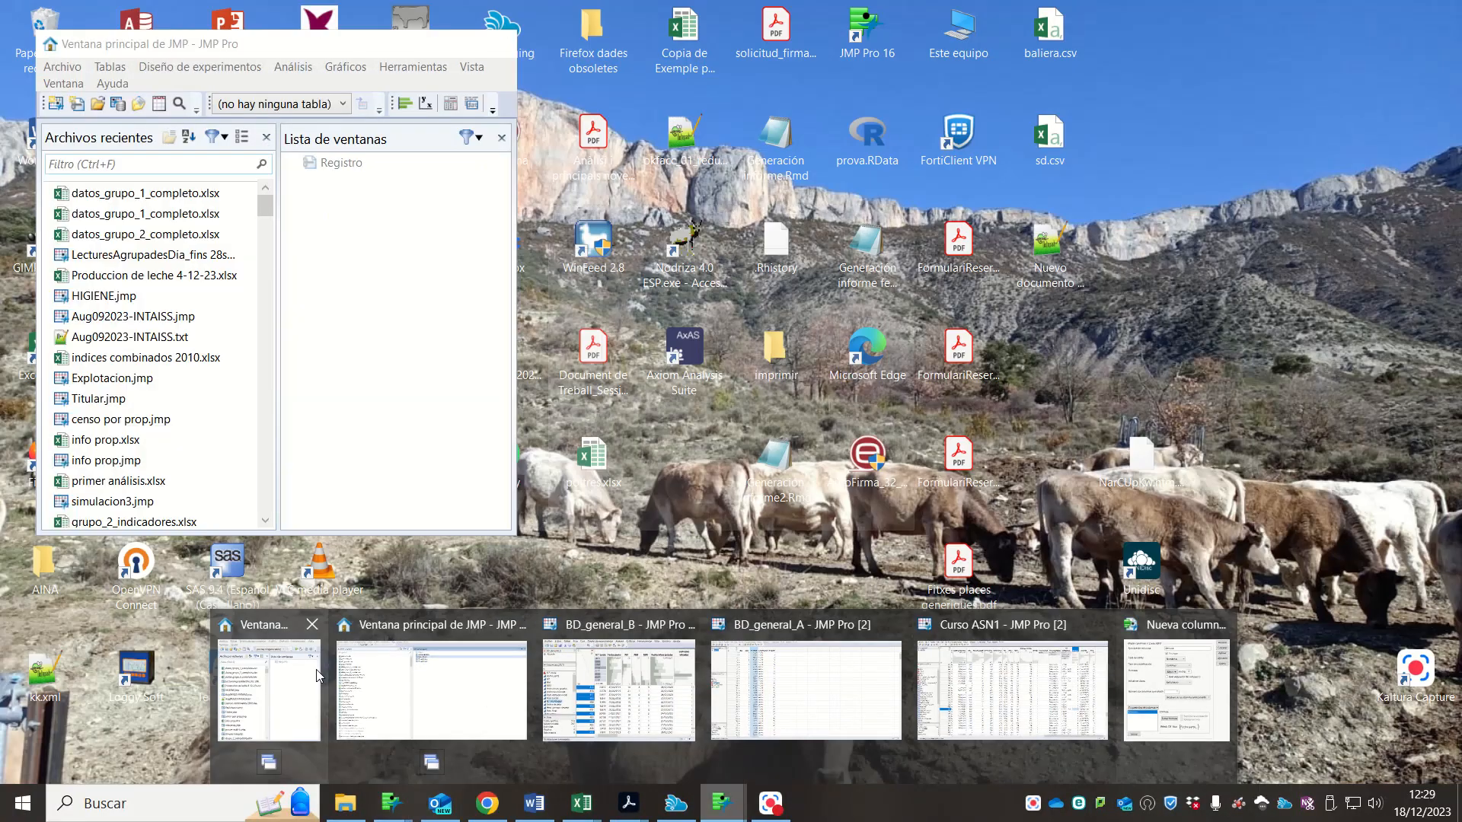
pyautogui.click(317, 669)
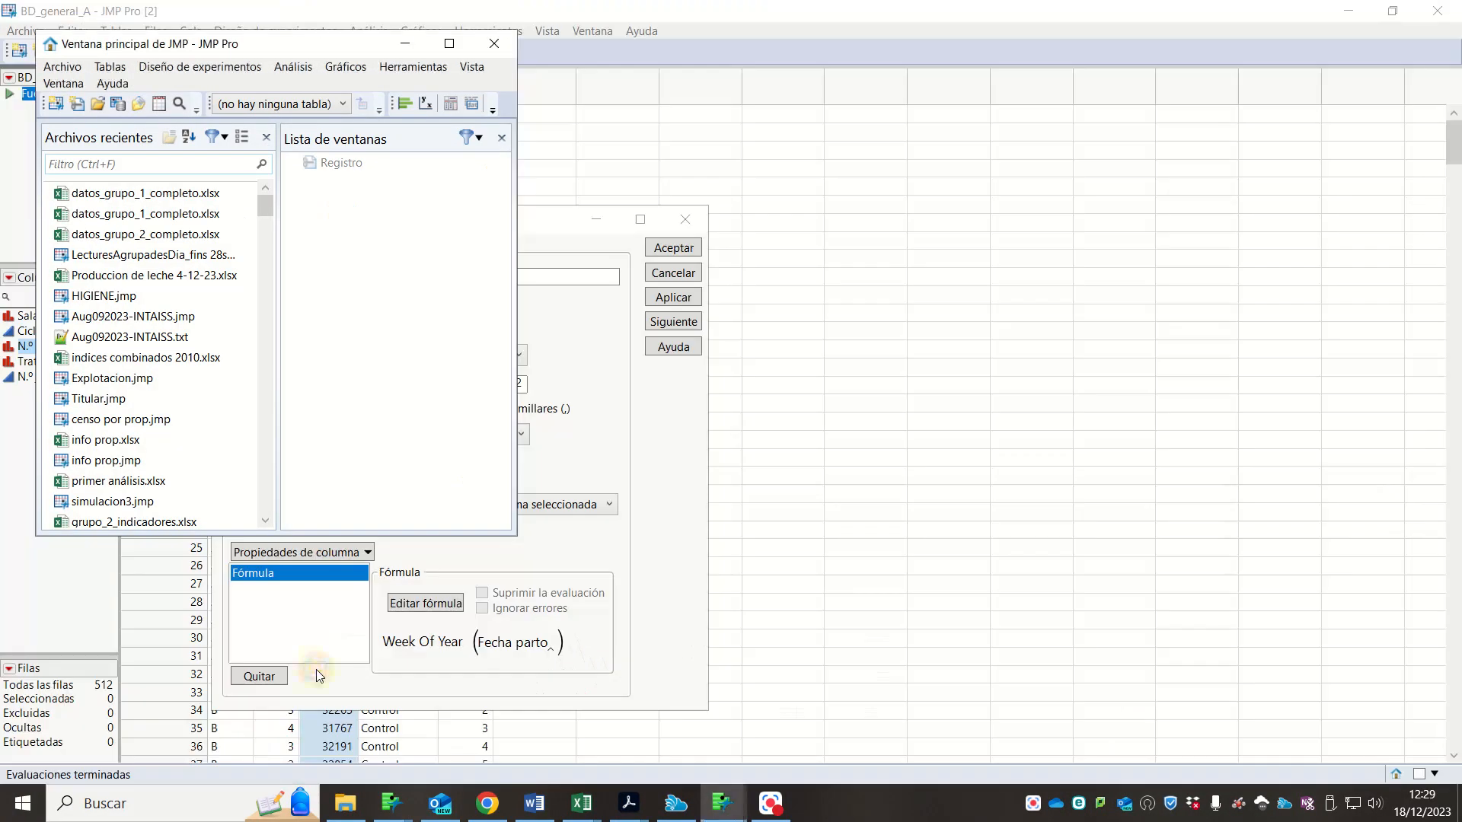
pyautogui.click(494, 44)
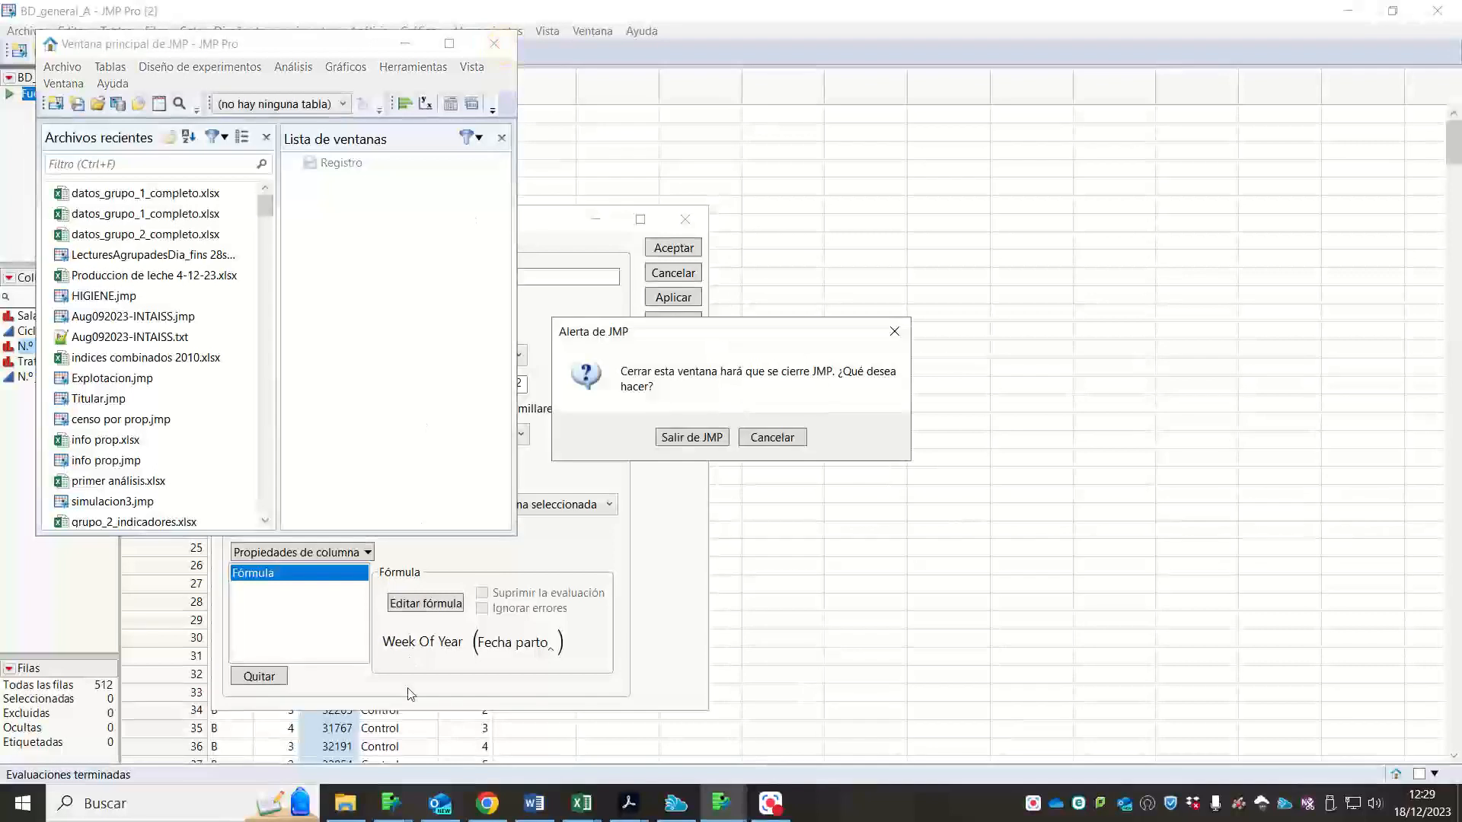
pyautogui.click(639, 506)
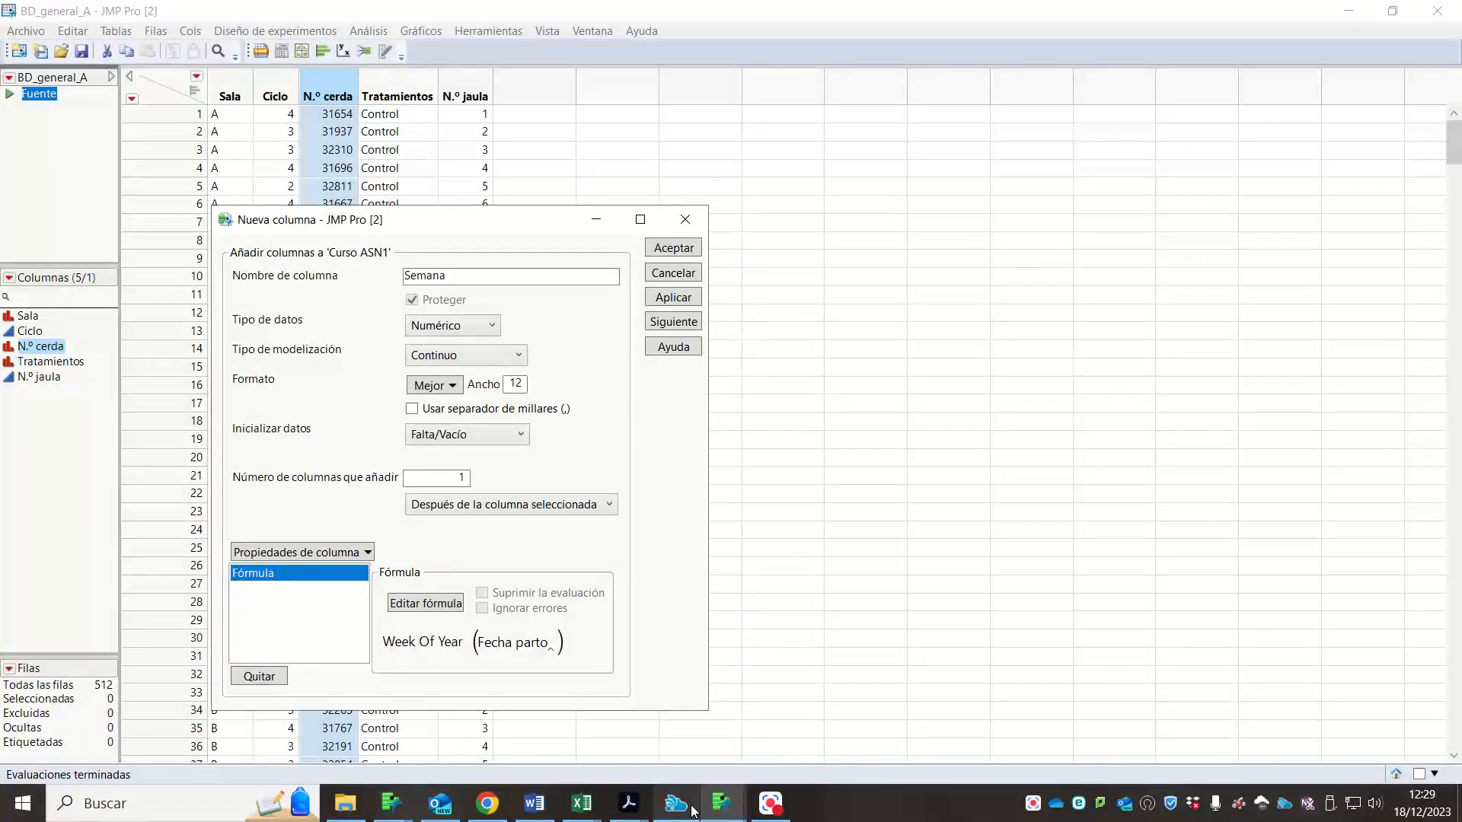
# - Open the Registro log from the main window's window list and browse its recorded actions
pyautogui.moveTo(694, 810)
pyautogui.click(401, 693)
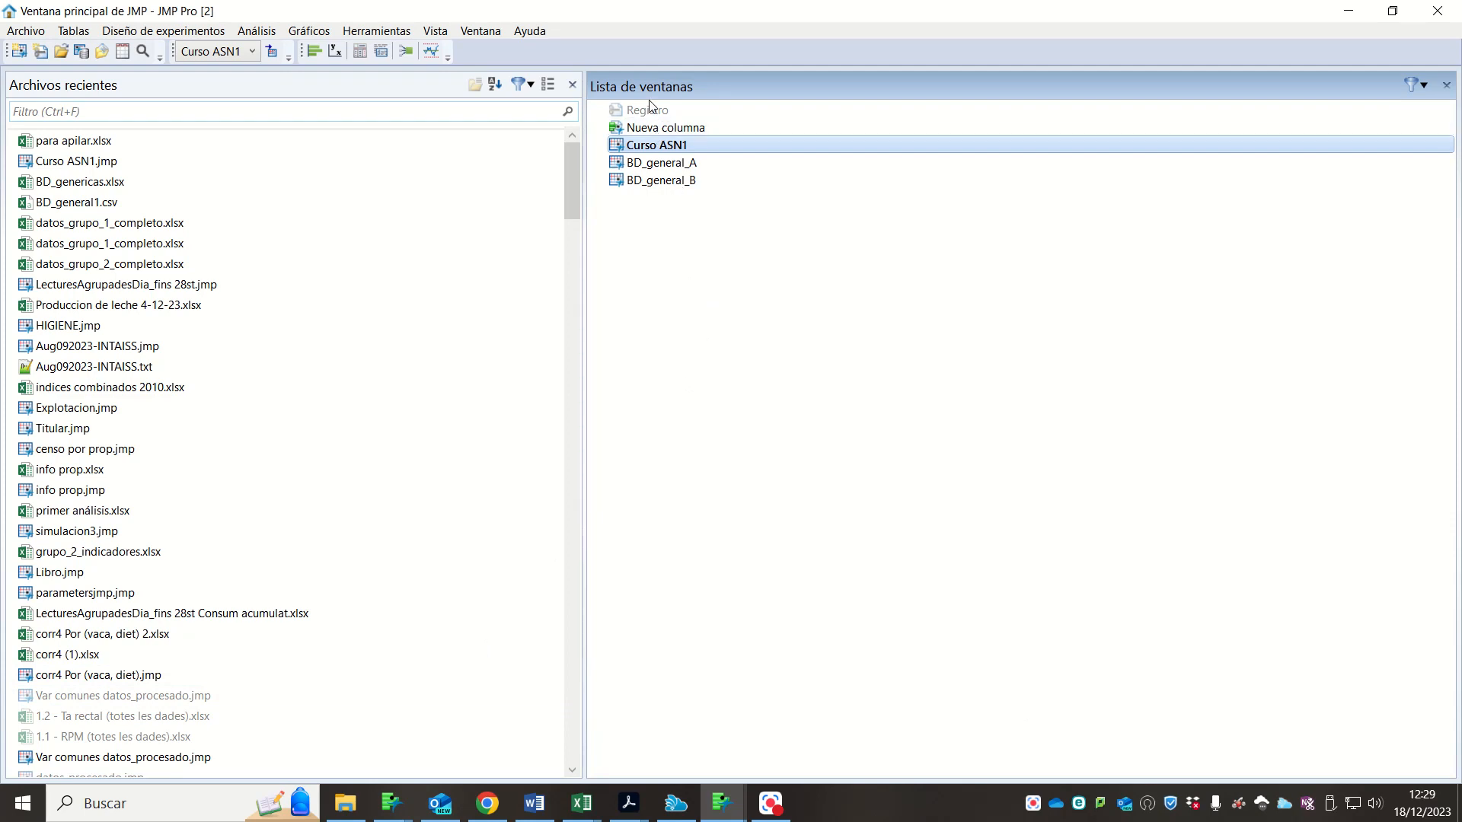
pyautogui.moveTo(651, 110)
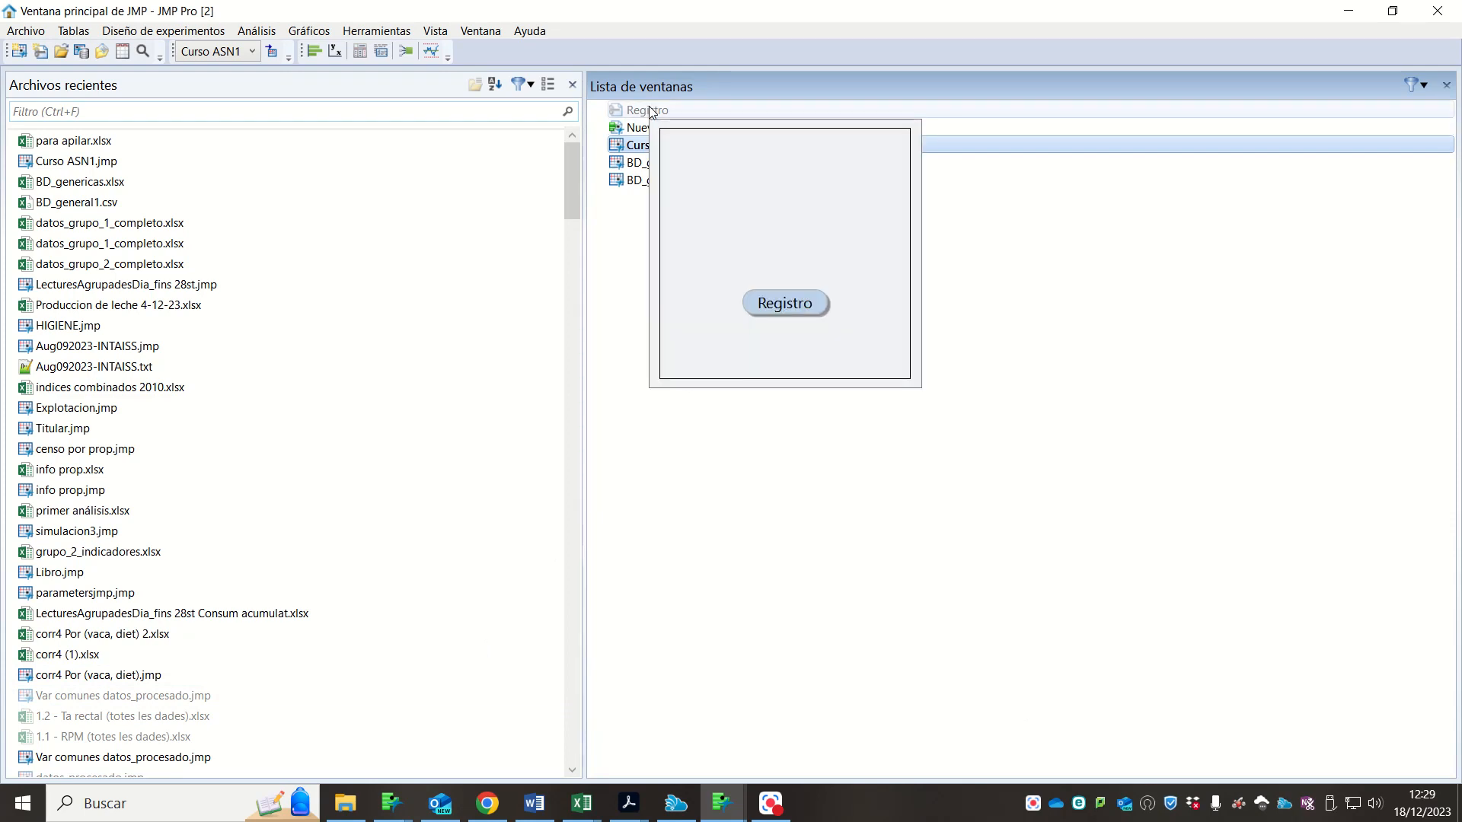
pyautogui.doubleClick(651, 110)
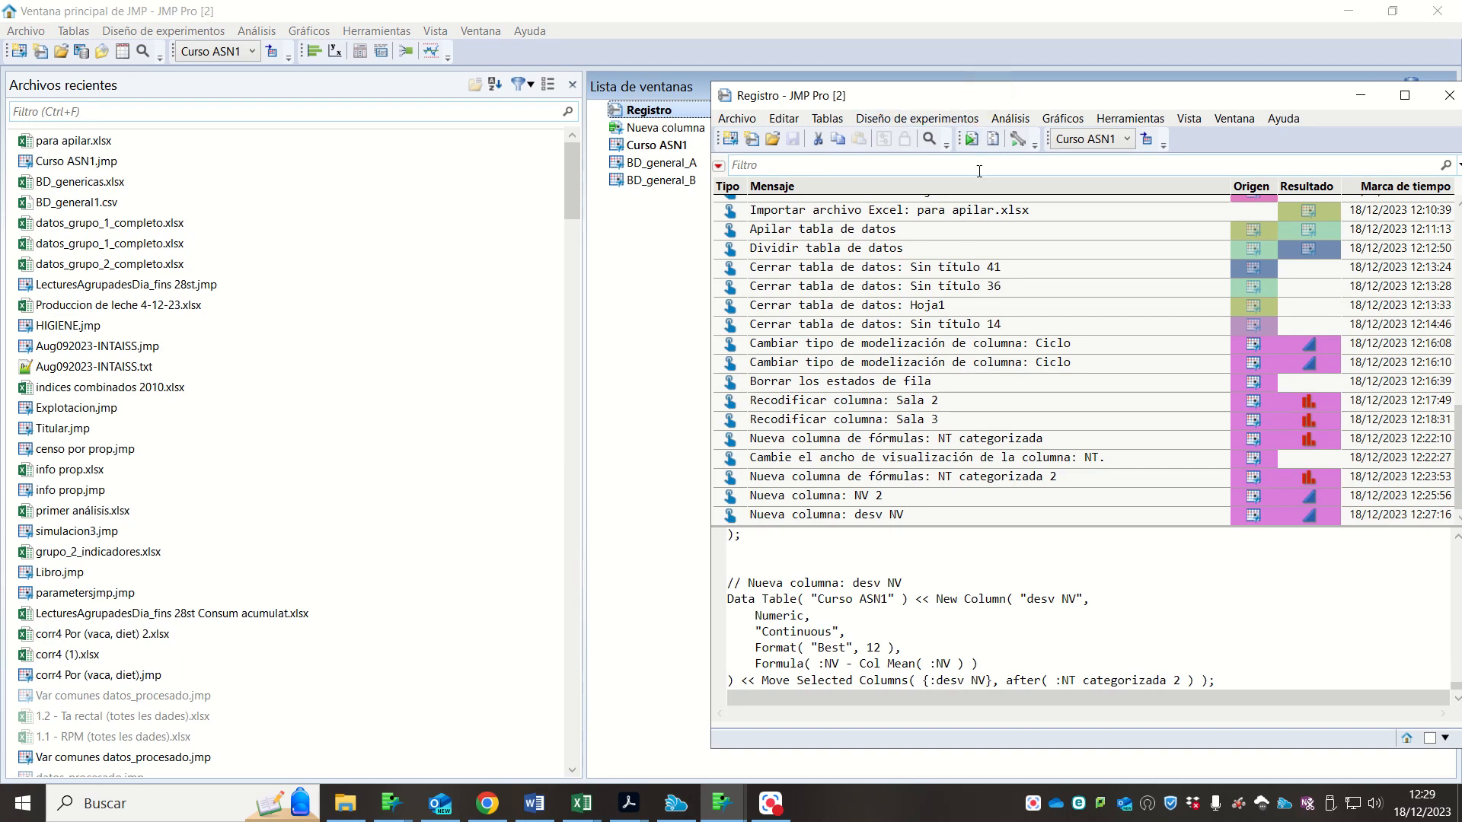
pyautogui.scroll(15, 914, 417)
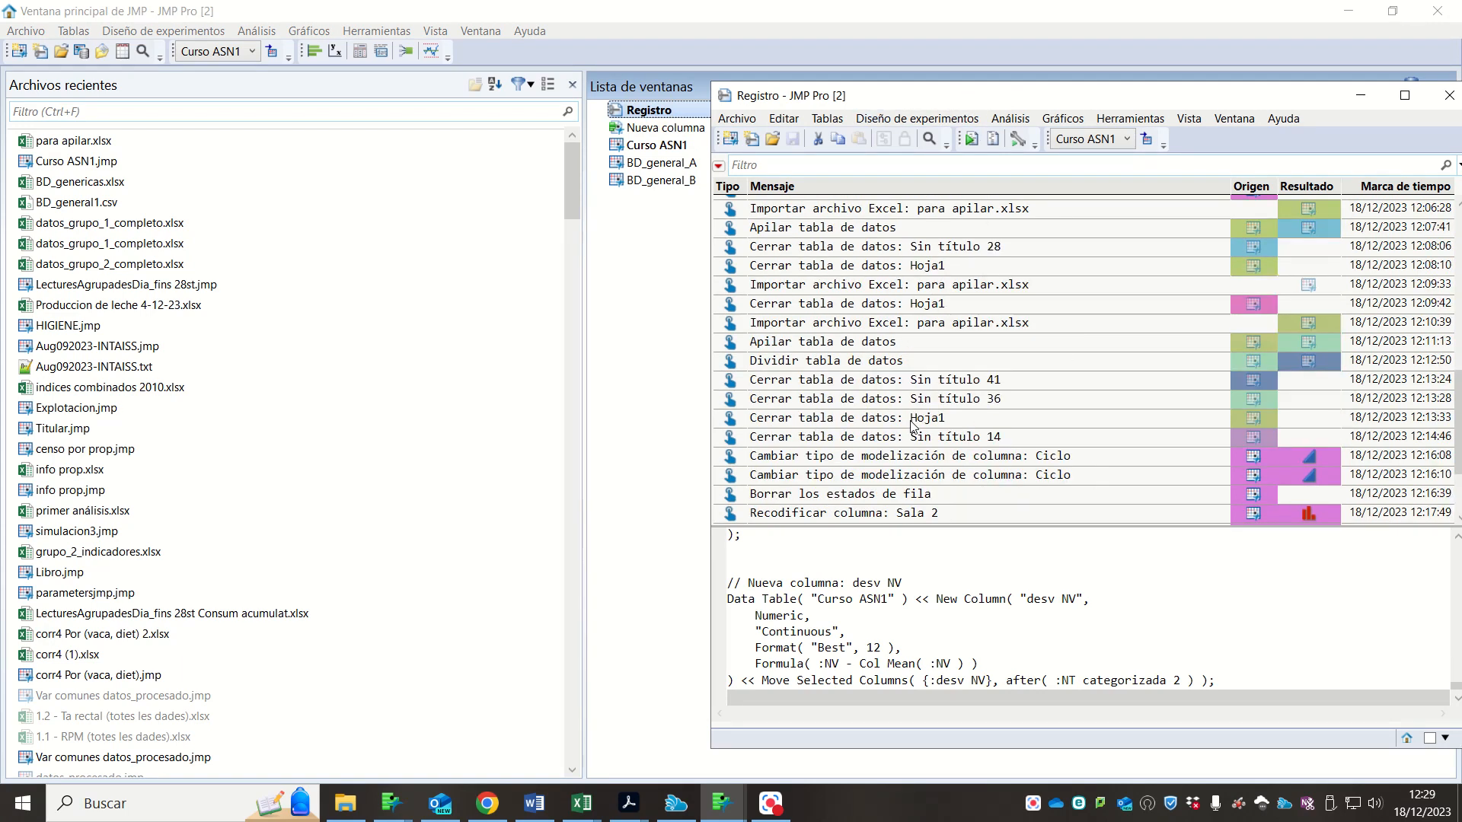
pyautogui.scroll(-15, 912, 427)
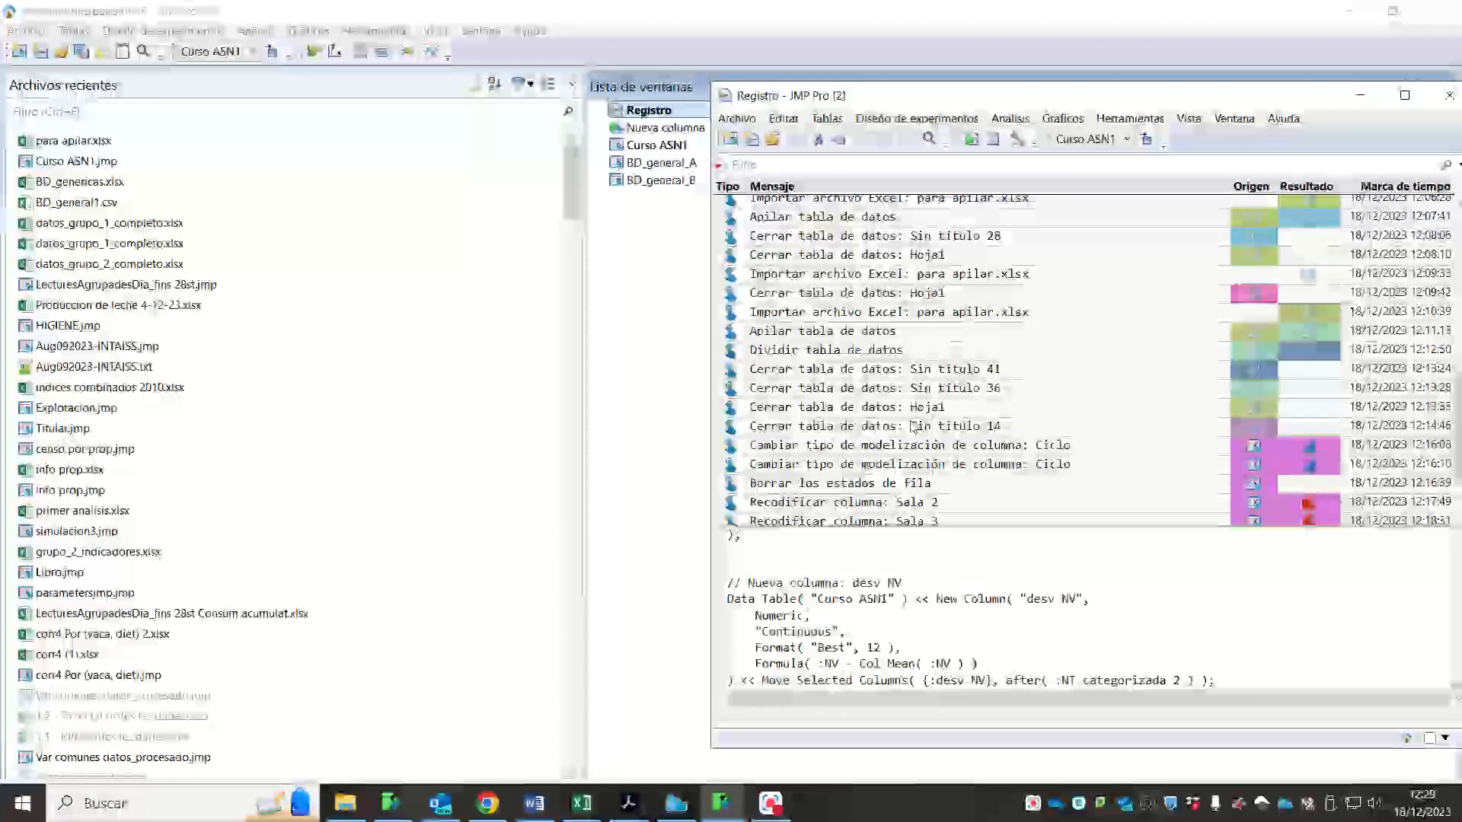
# - Examine the logged script of the desv NV column entry, including its NV and Col Mean formula
pyautogui.click(884, 514)
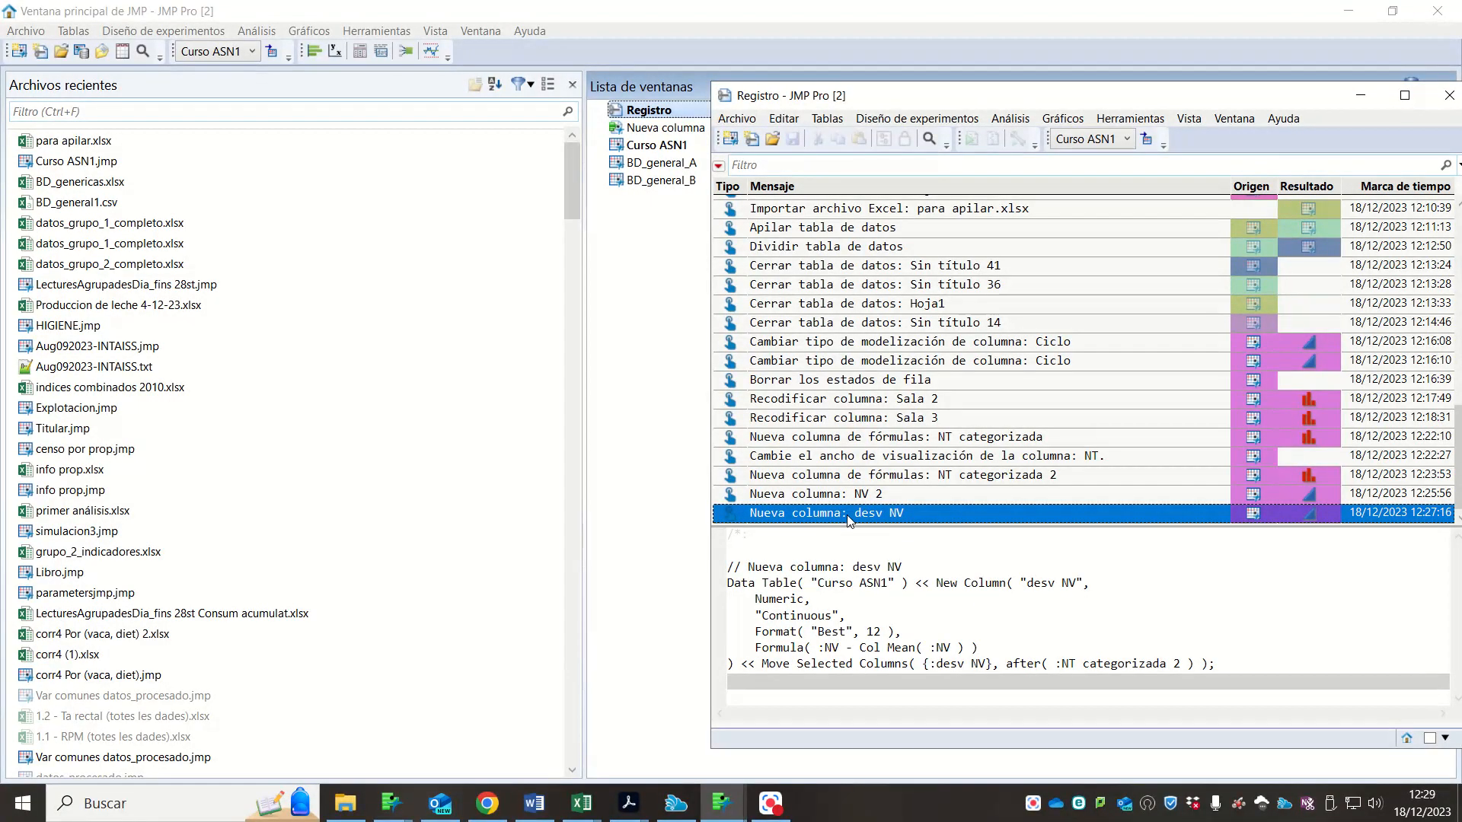
pyautogui.click(871, 595)
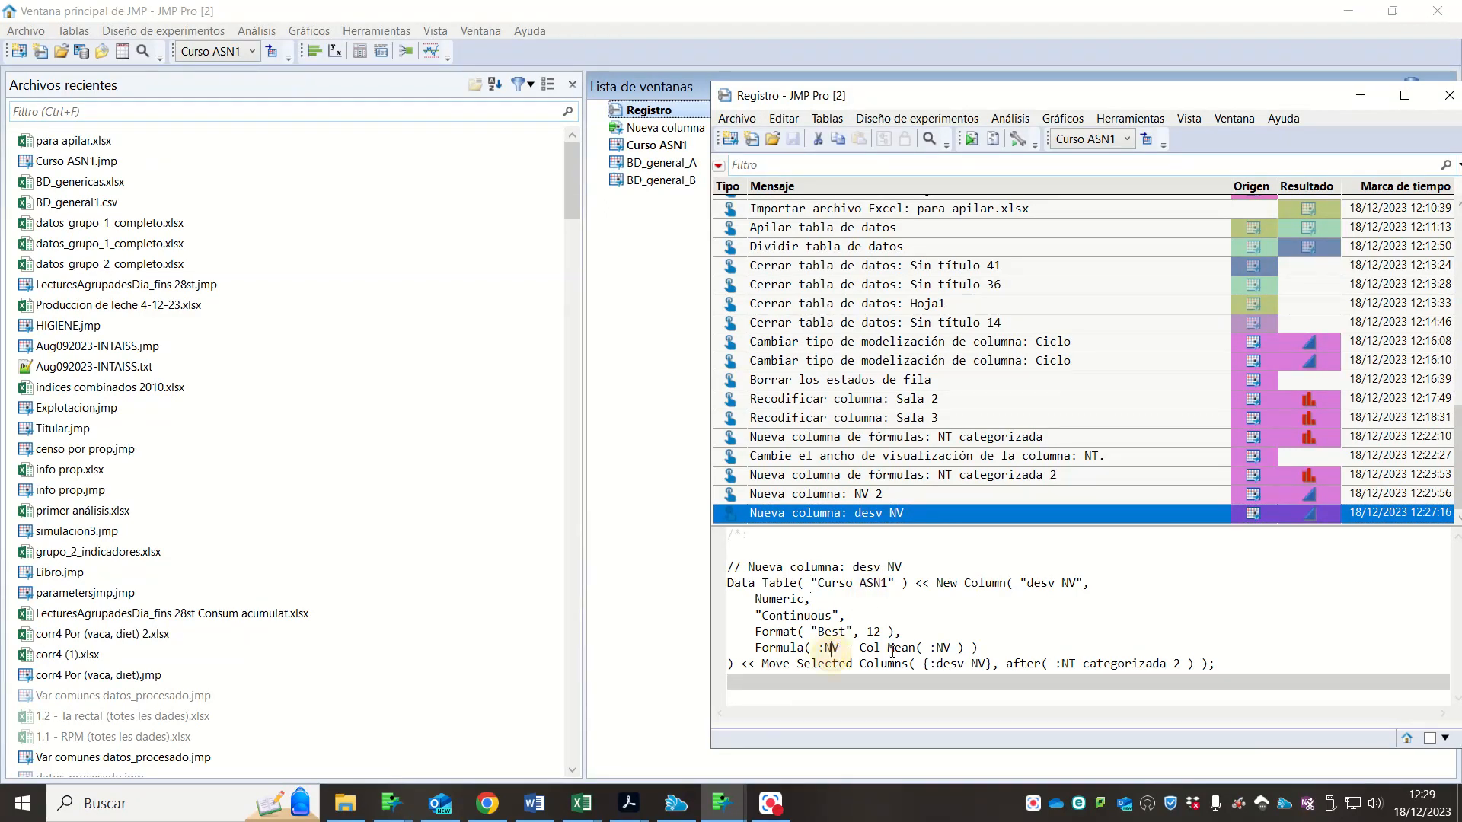
pyautogui.click(952, 648)
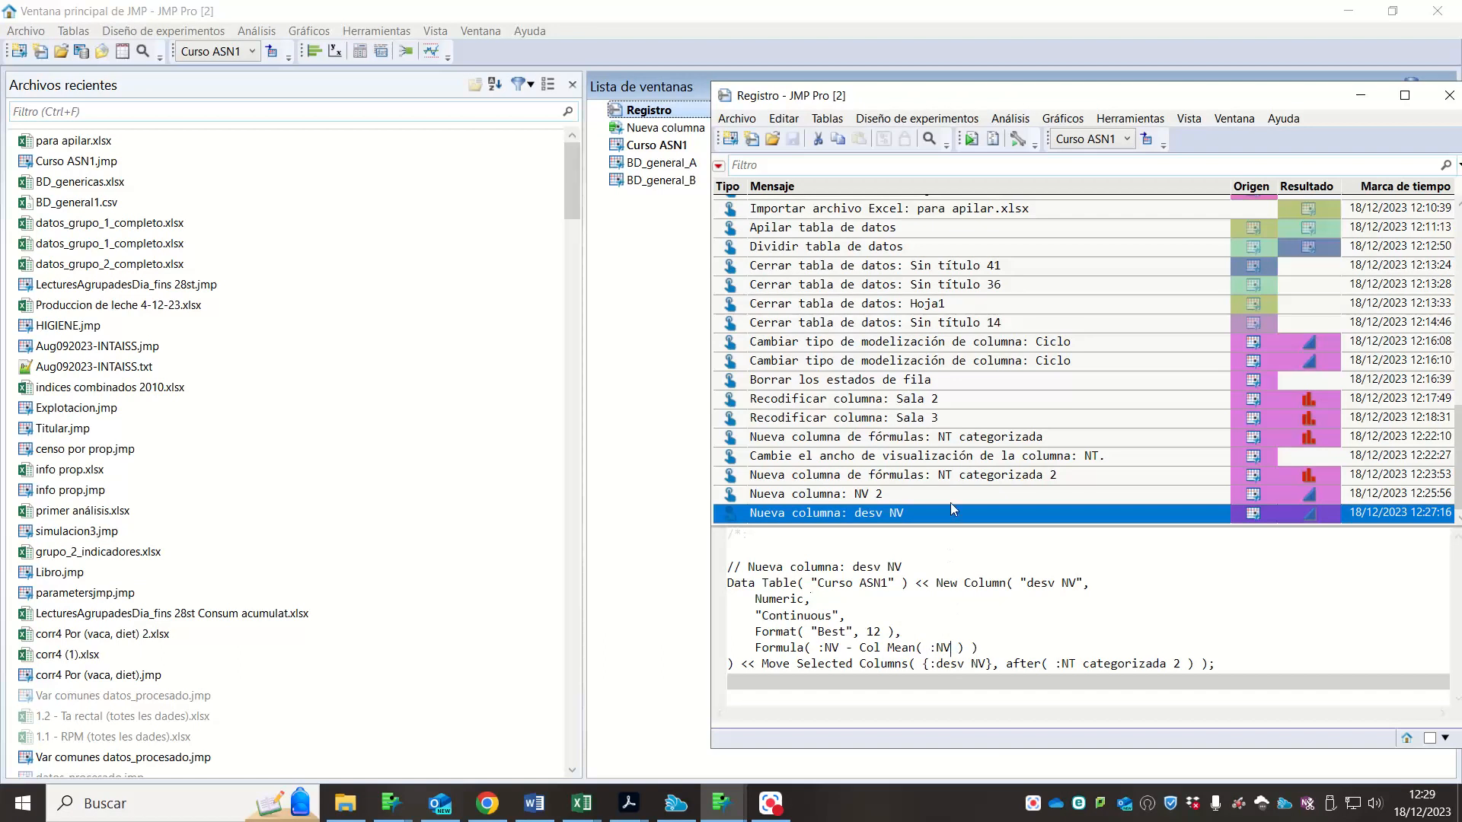
# - Review the logged scripts one by one from the NV 2 column entry back to the last Apilar tabla de datos entry, and close the log
pyautogui.click(933, 495)
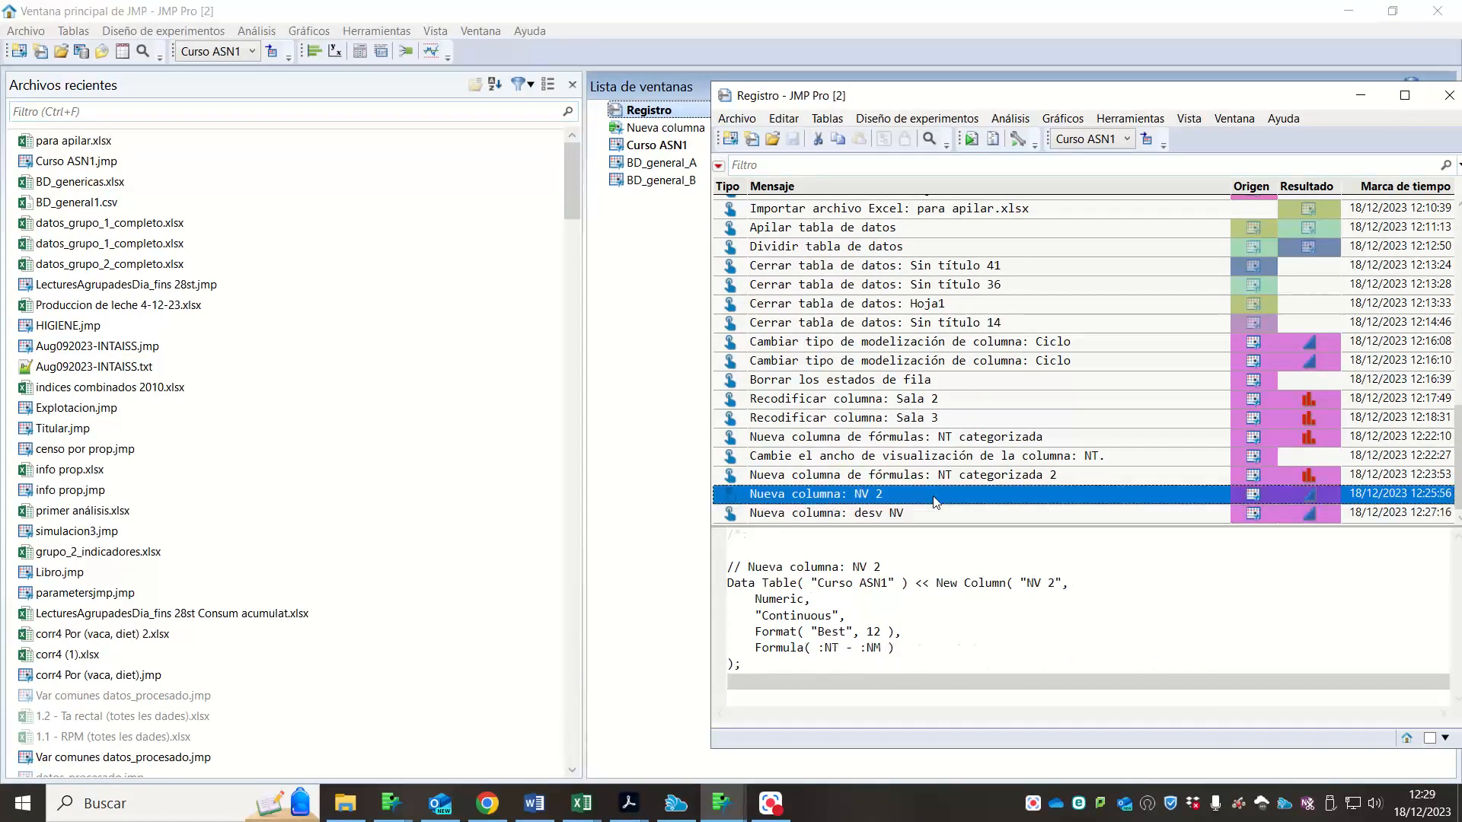
pyautogui.press('Up')
pyautogui.press('Up')
pyautogui.press('Up')
pyautogui.press('Up')
pyautogui.press('Up')
pyautogui.press('Up')
pyautogui.press('Up')
pyautogui.press('Up')
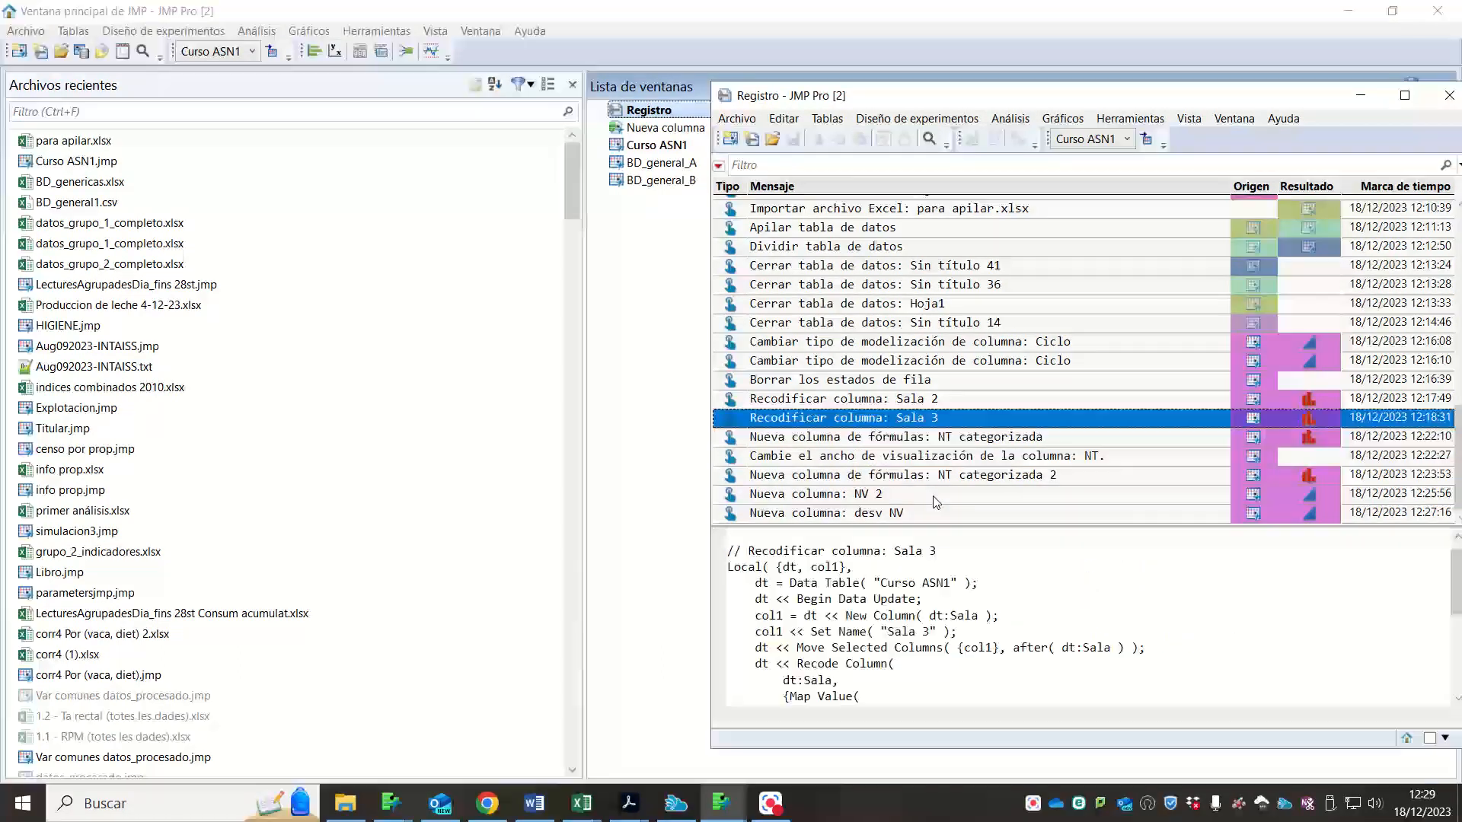
pyautogui.press('Up')
pyautogui.press('Up')
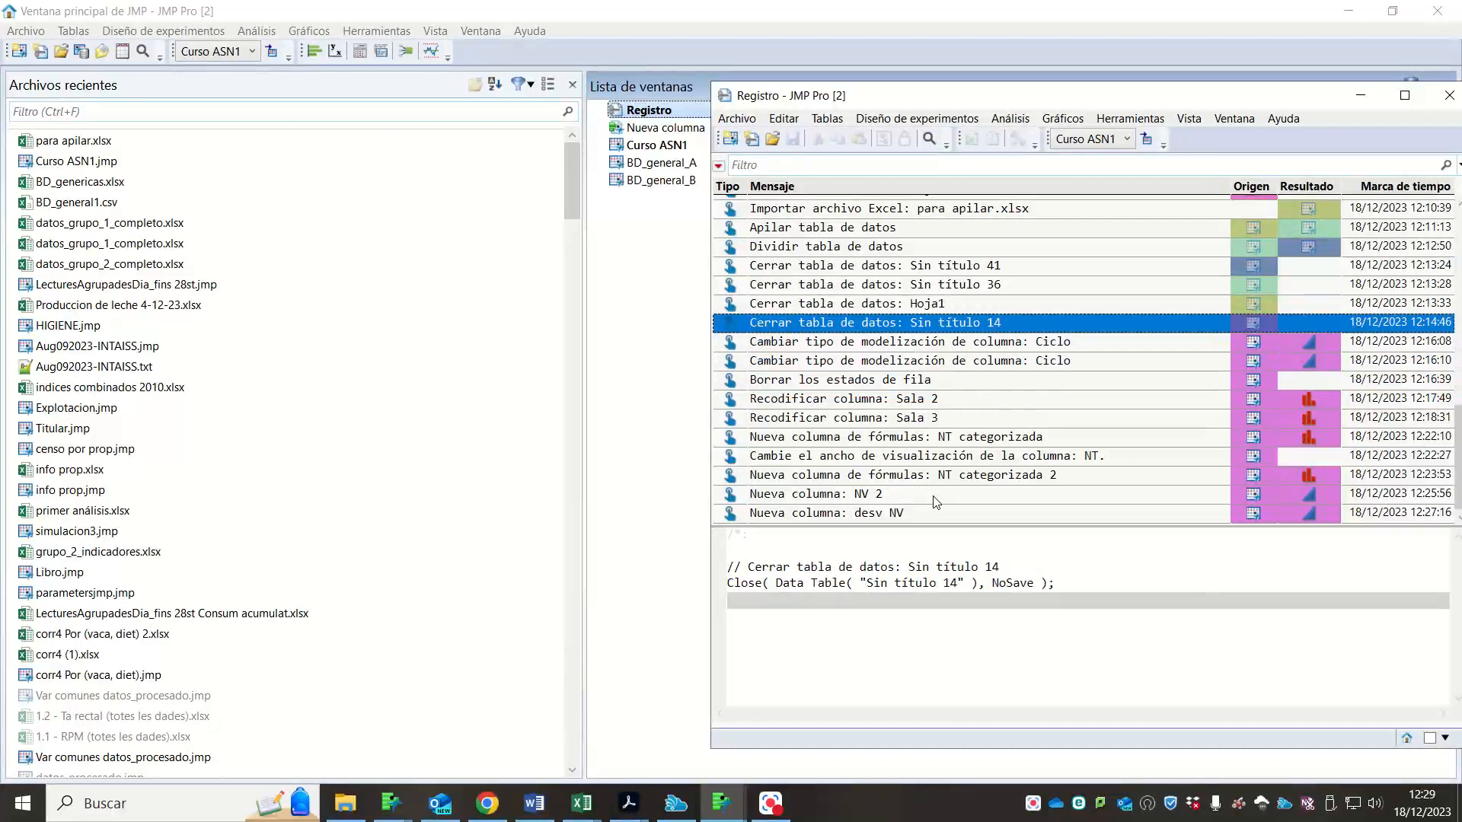
pyautogui.press('Up')
pyautogui.press('Up')
pyautogui.press('Up')
pyautogui.press('Up')
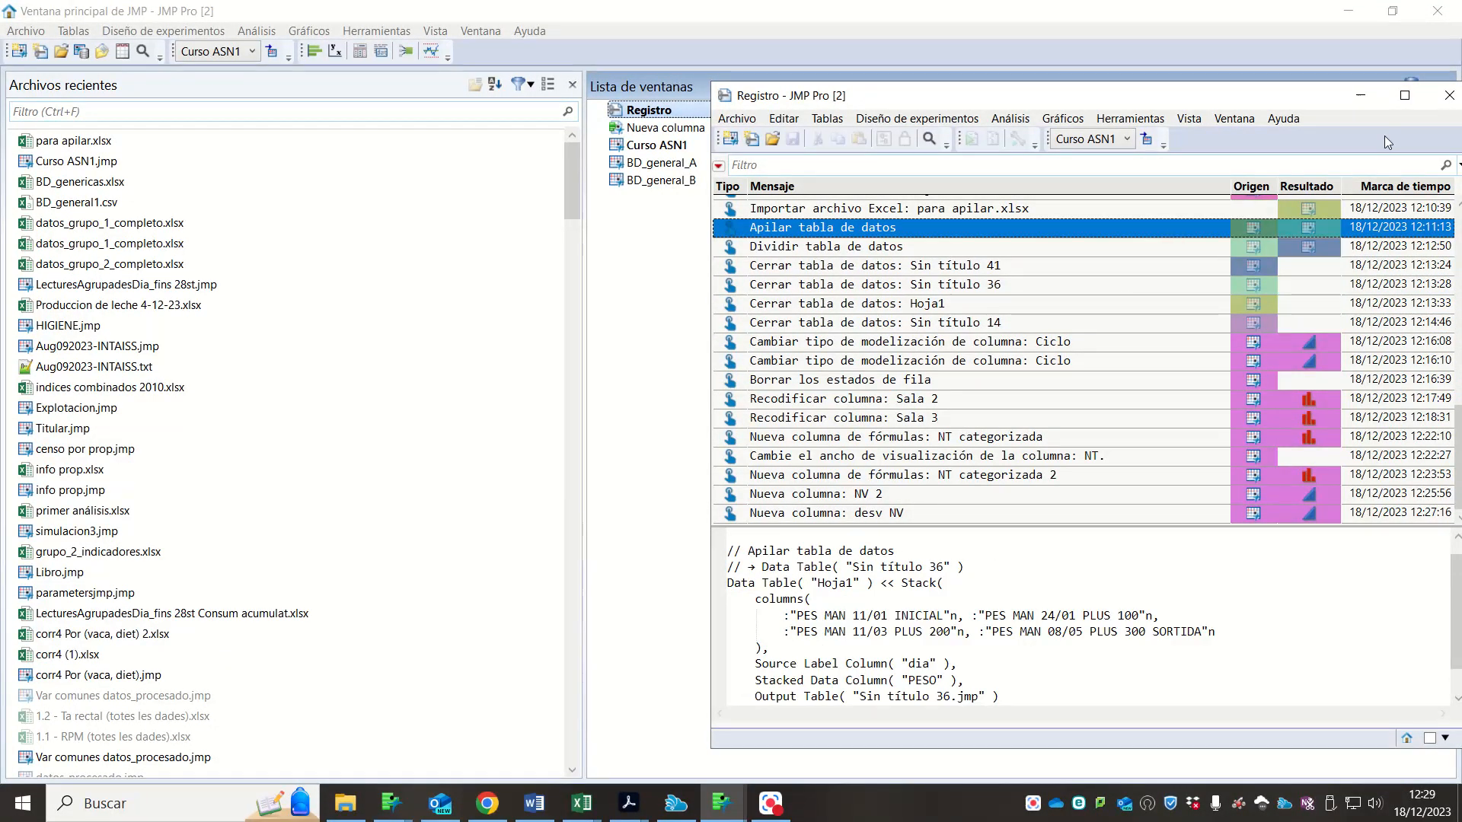
pyautogui.click(1449, 95)
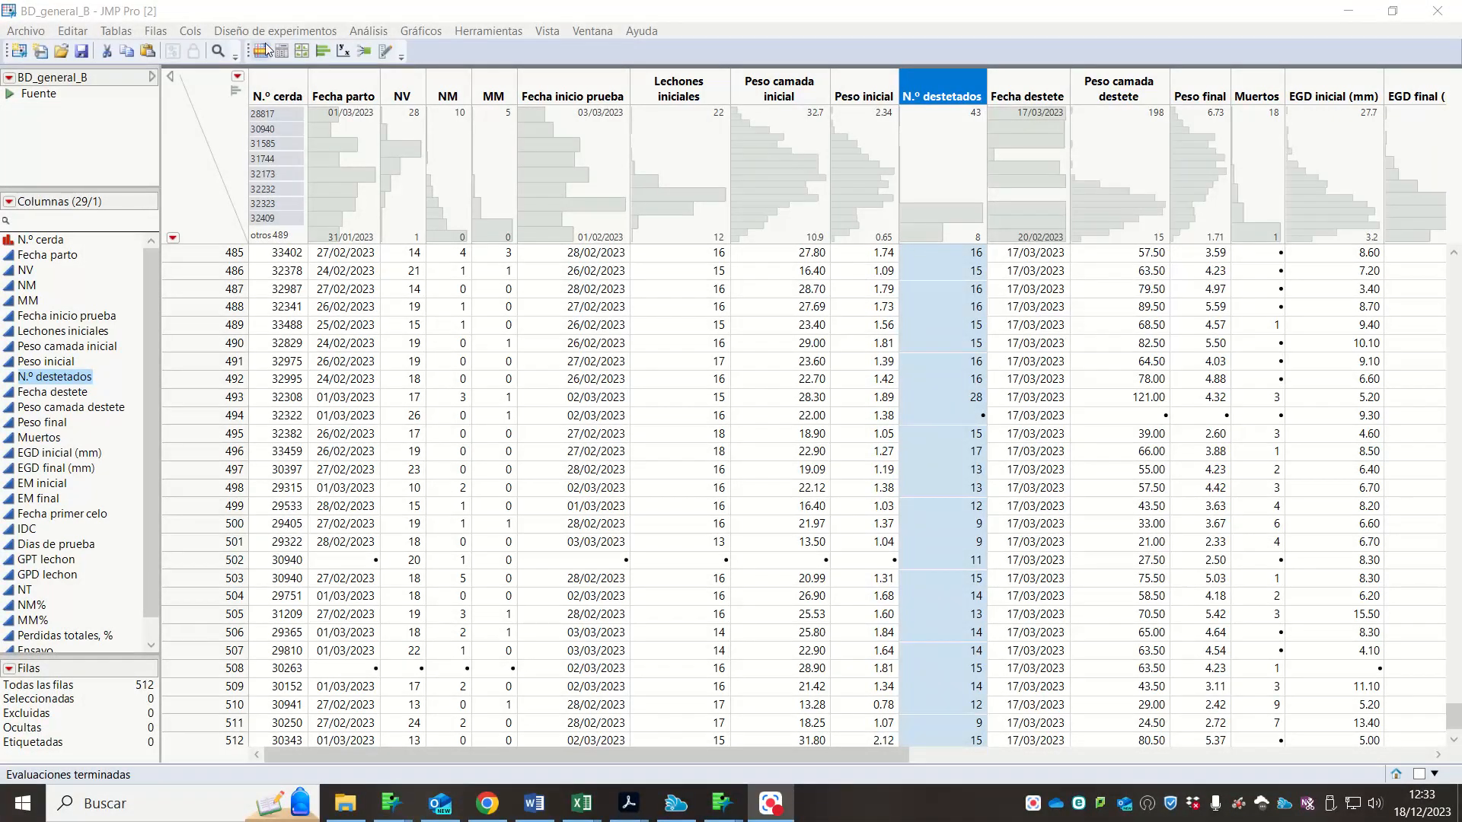
# - Start a missing data pattern analysis on BD_general_B and select the NV, NM, MM and EGD inicial (mm) columns
pyautogui.click(133, 32)
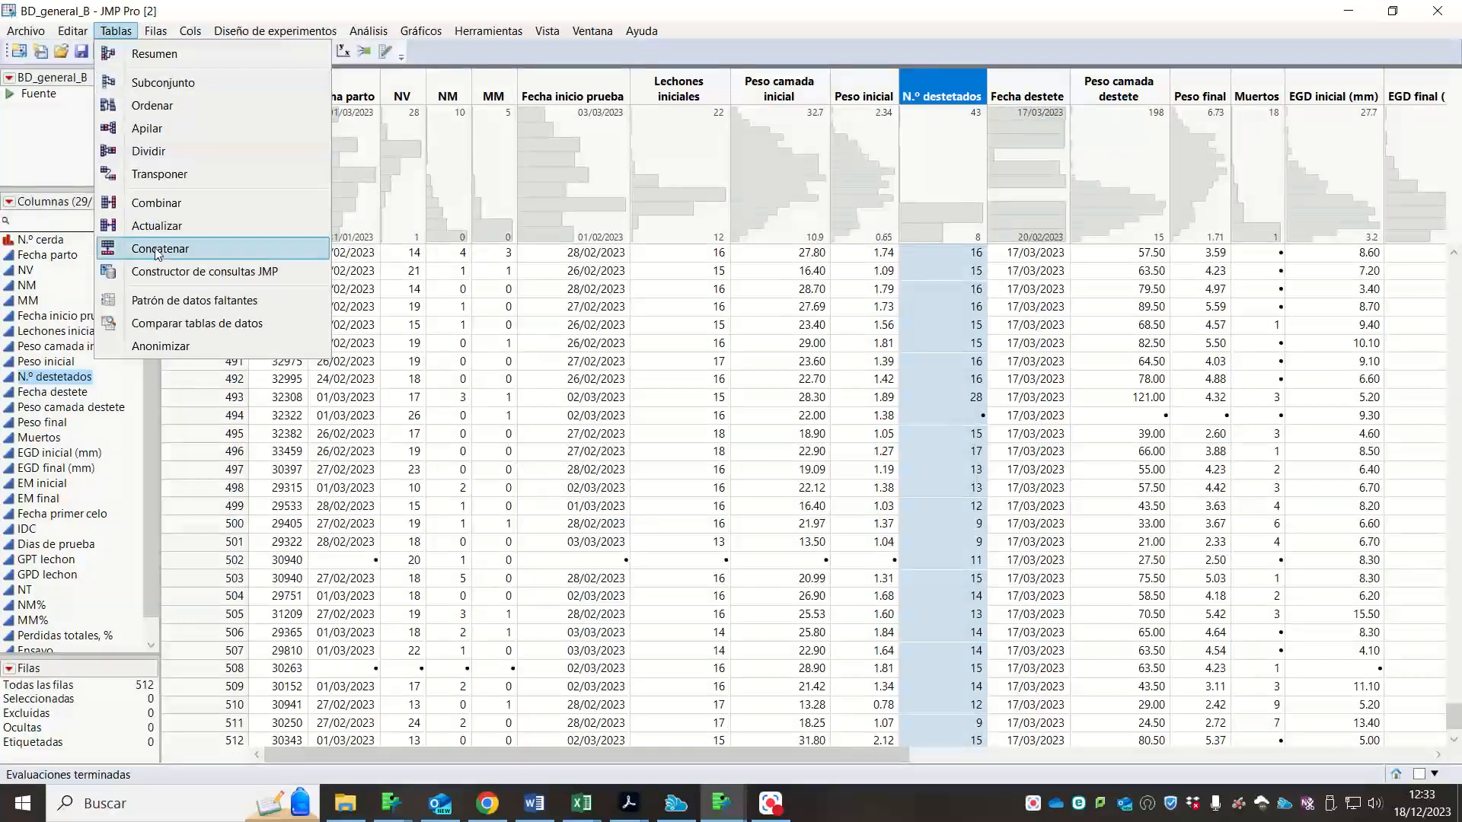
pyautogui.click(174, 312)
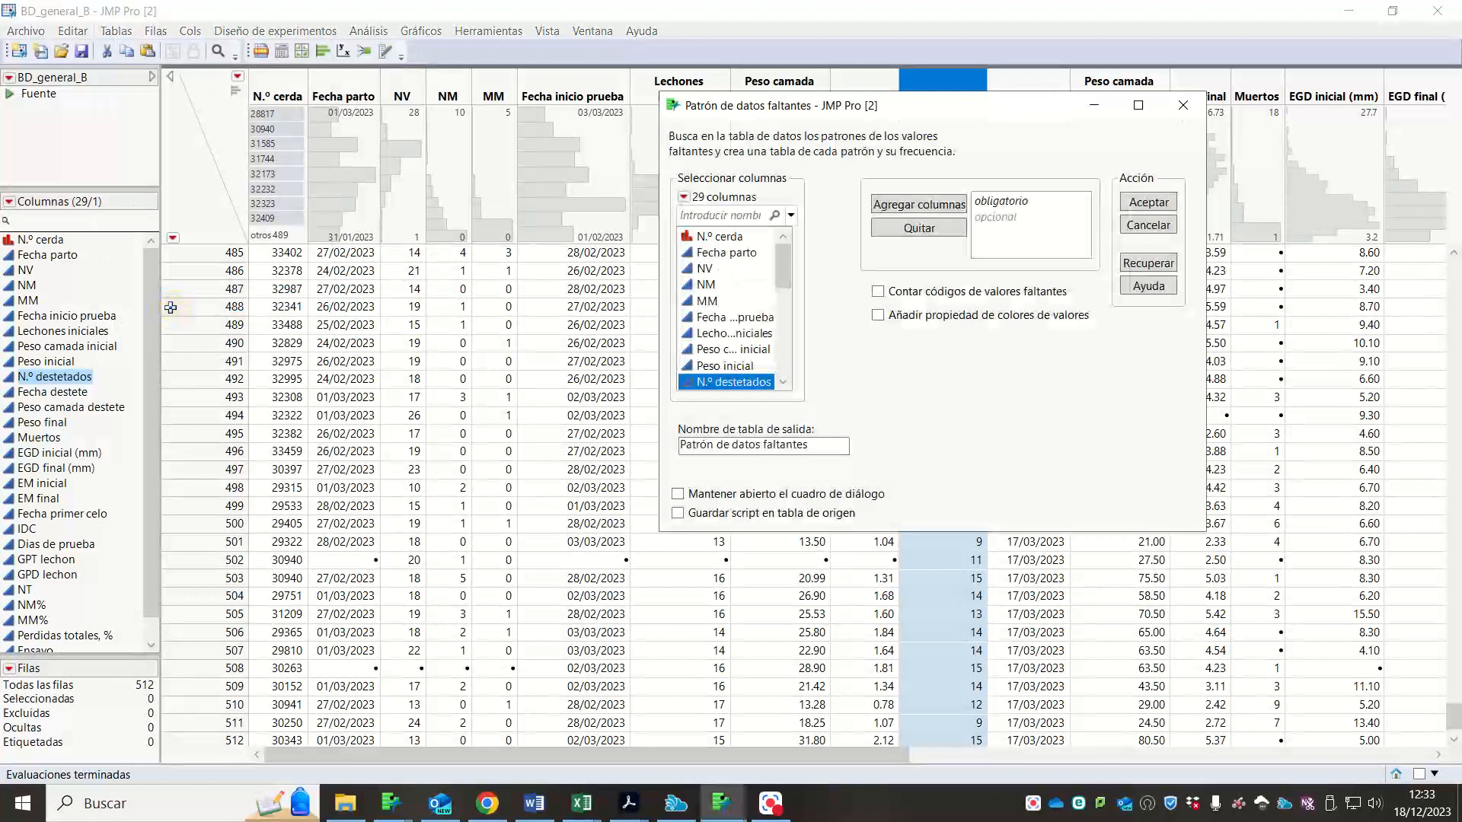
pyautogui.click(698, 269)
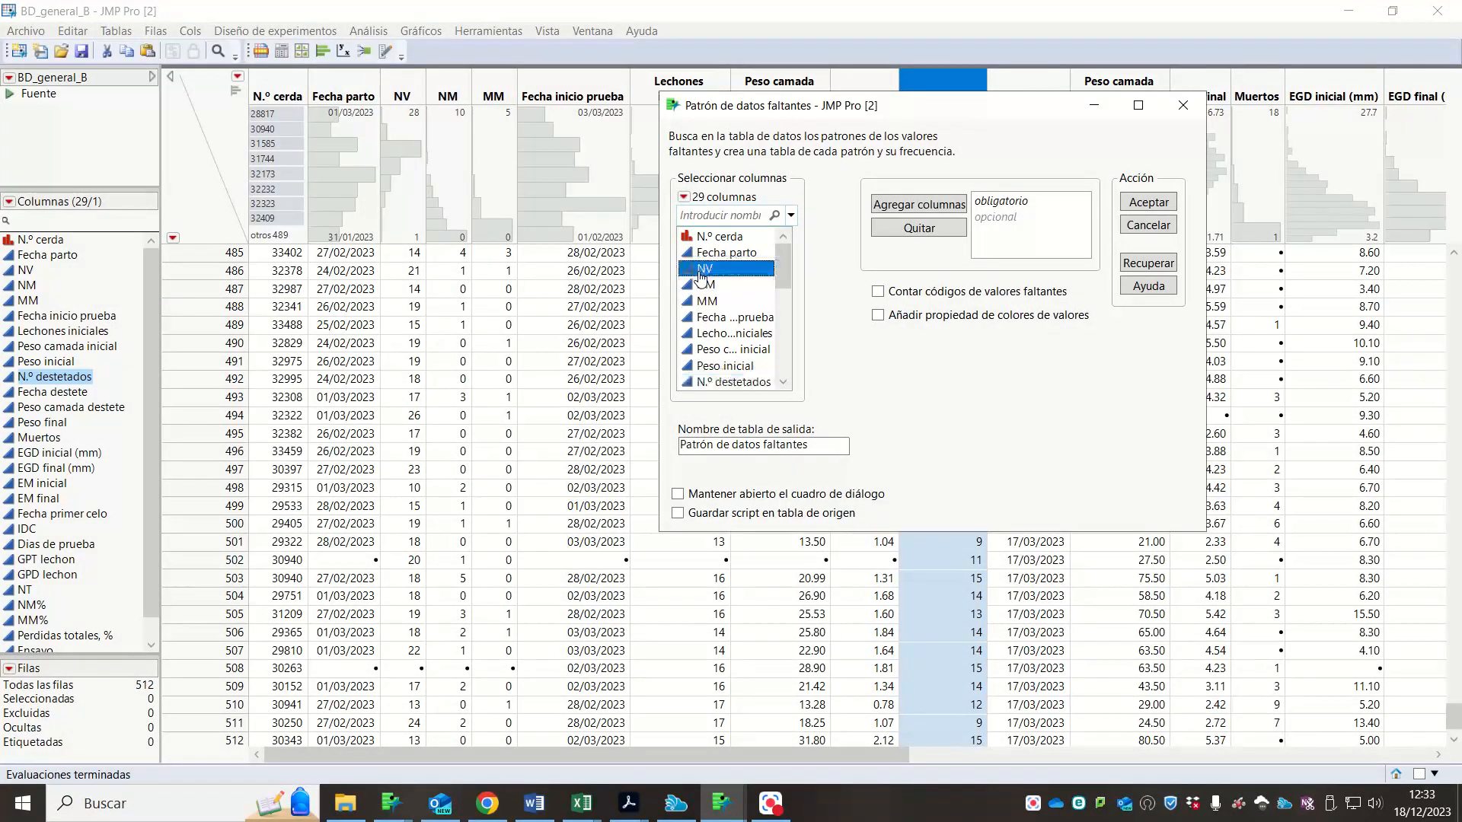
pyautogui.keyDown('ctrl'); pyautogui.click(698, 281); pyautogui.keyUp('ctrl')
pyautogui.scroll(-4, 715, 320)
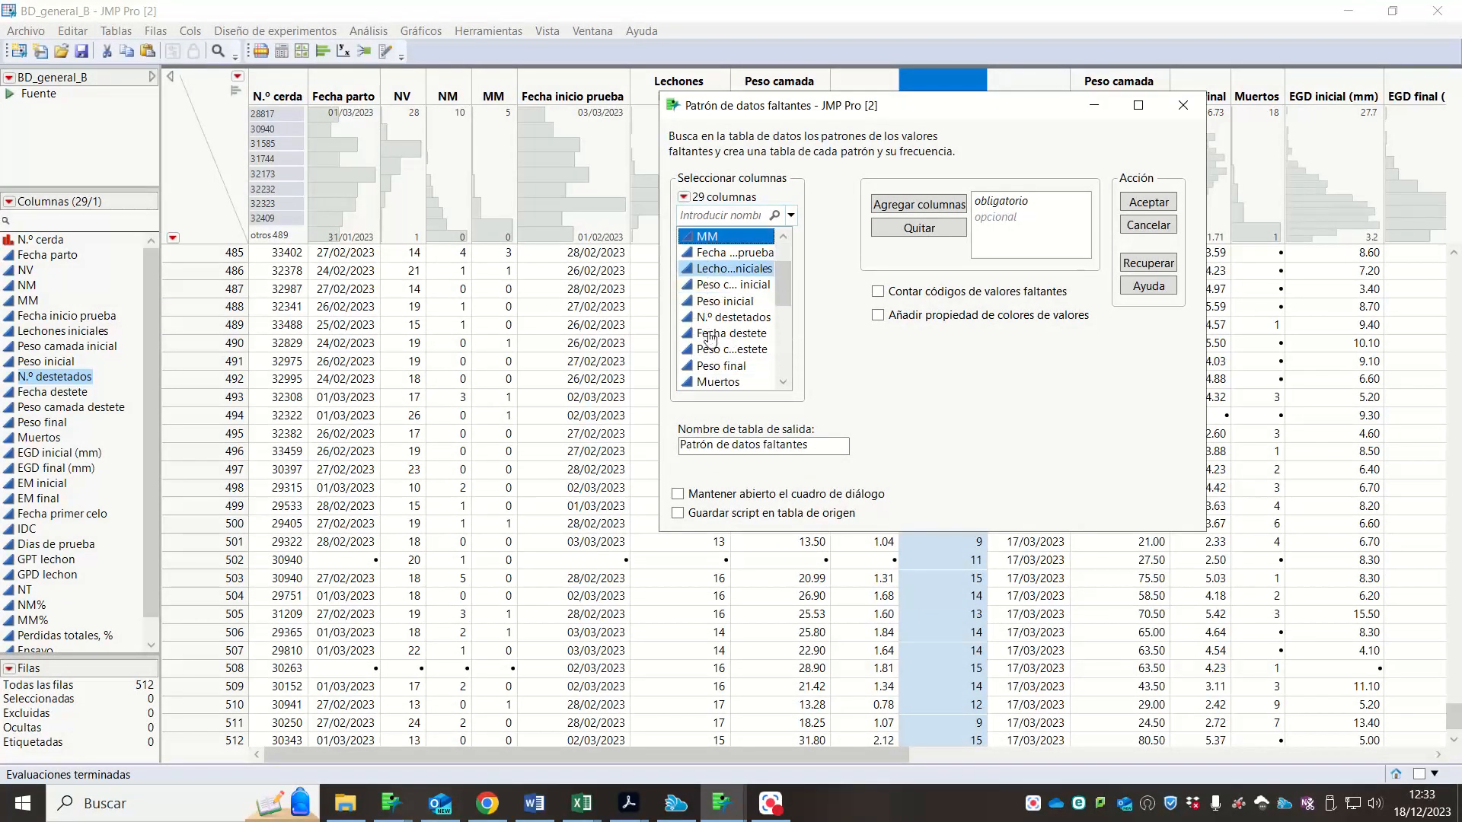
pyautogui.click(731, 285)
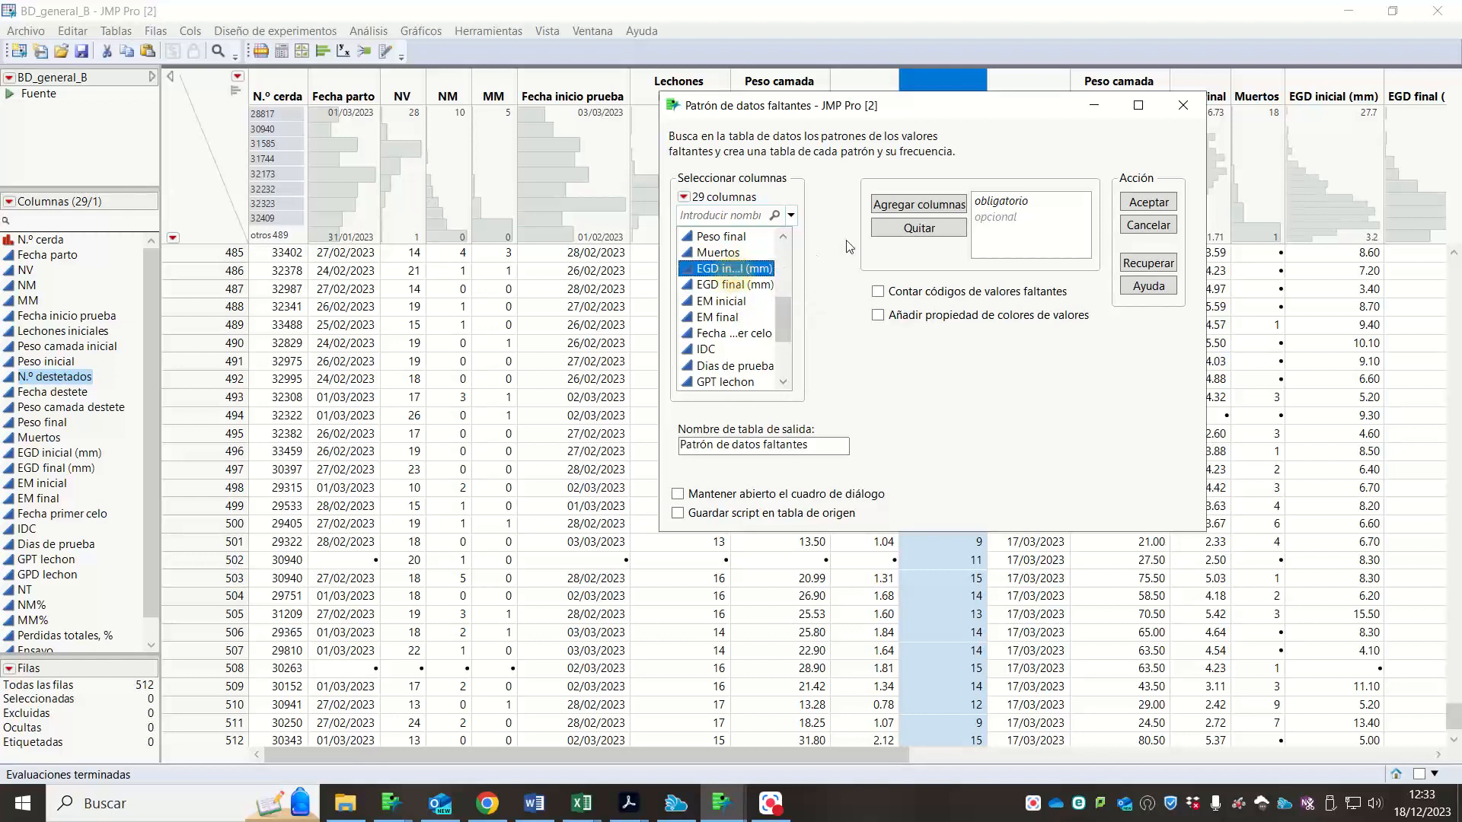
pyautogui.scroll(5, 731, 304)
pyautogui.click(715, 301)
pyautogui.keyDown('shift'); pyautogui.click(727, 268); pyautogui.keyUp('shift')
pyautogui.scroll(-2, 729, 305)
pyautogui.click(719, 366)
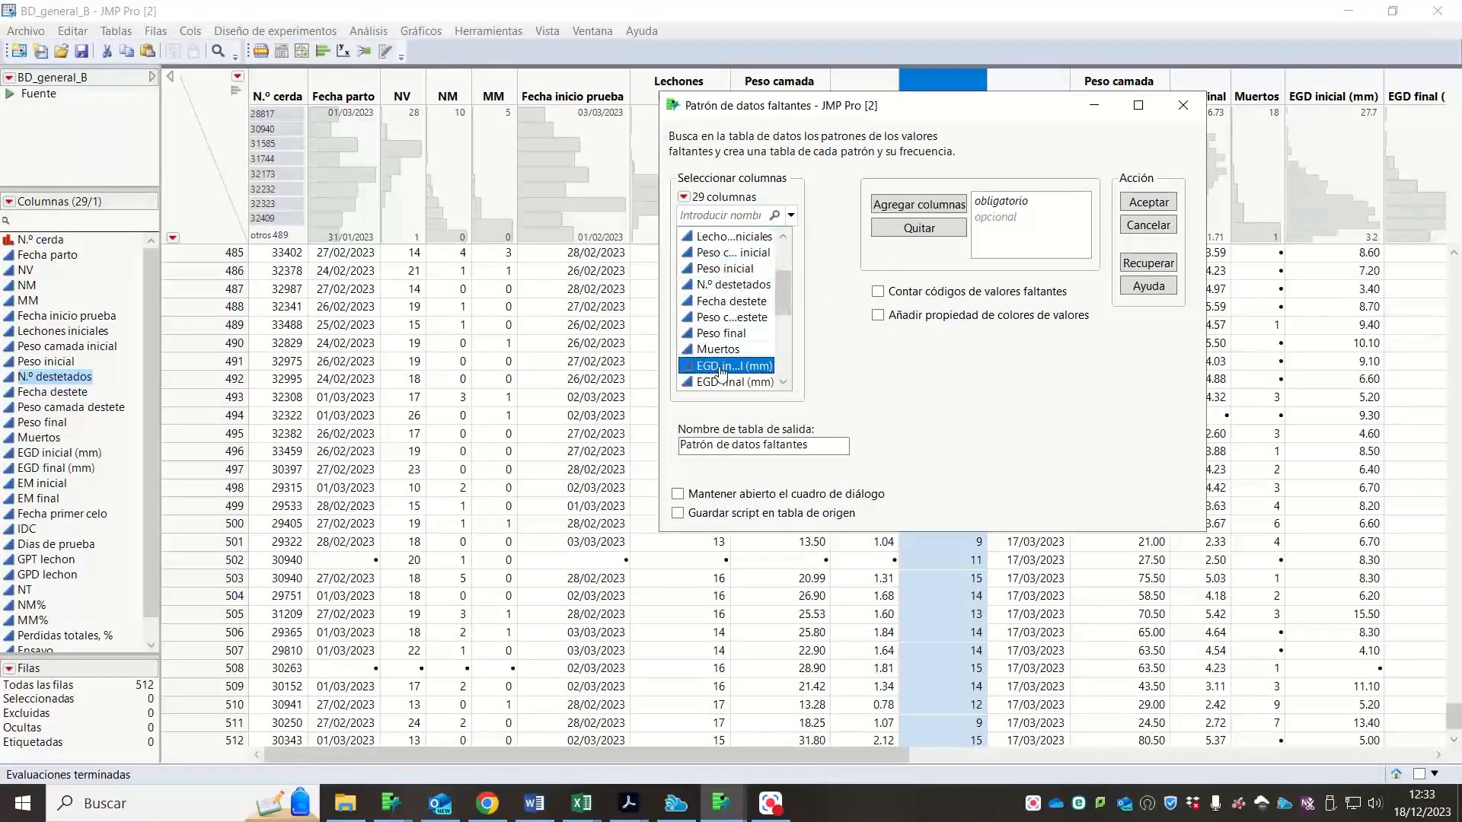
pyautogui.scroll(2, 731, 304)
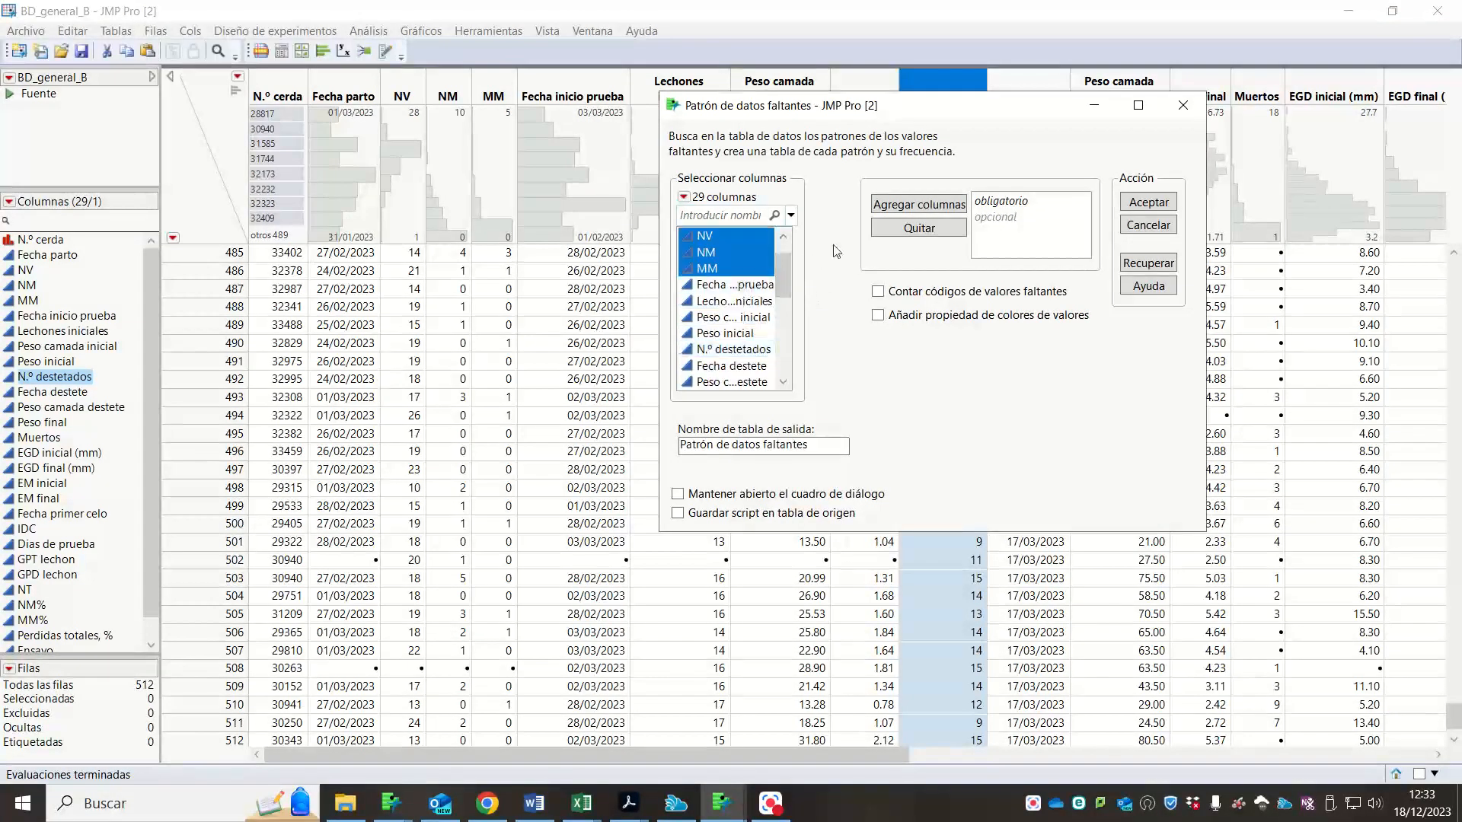
# - Add the selected columns to the analysis, enable the value colors property, and generate the missing data pattern table
pyautogui.click(882, 207)
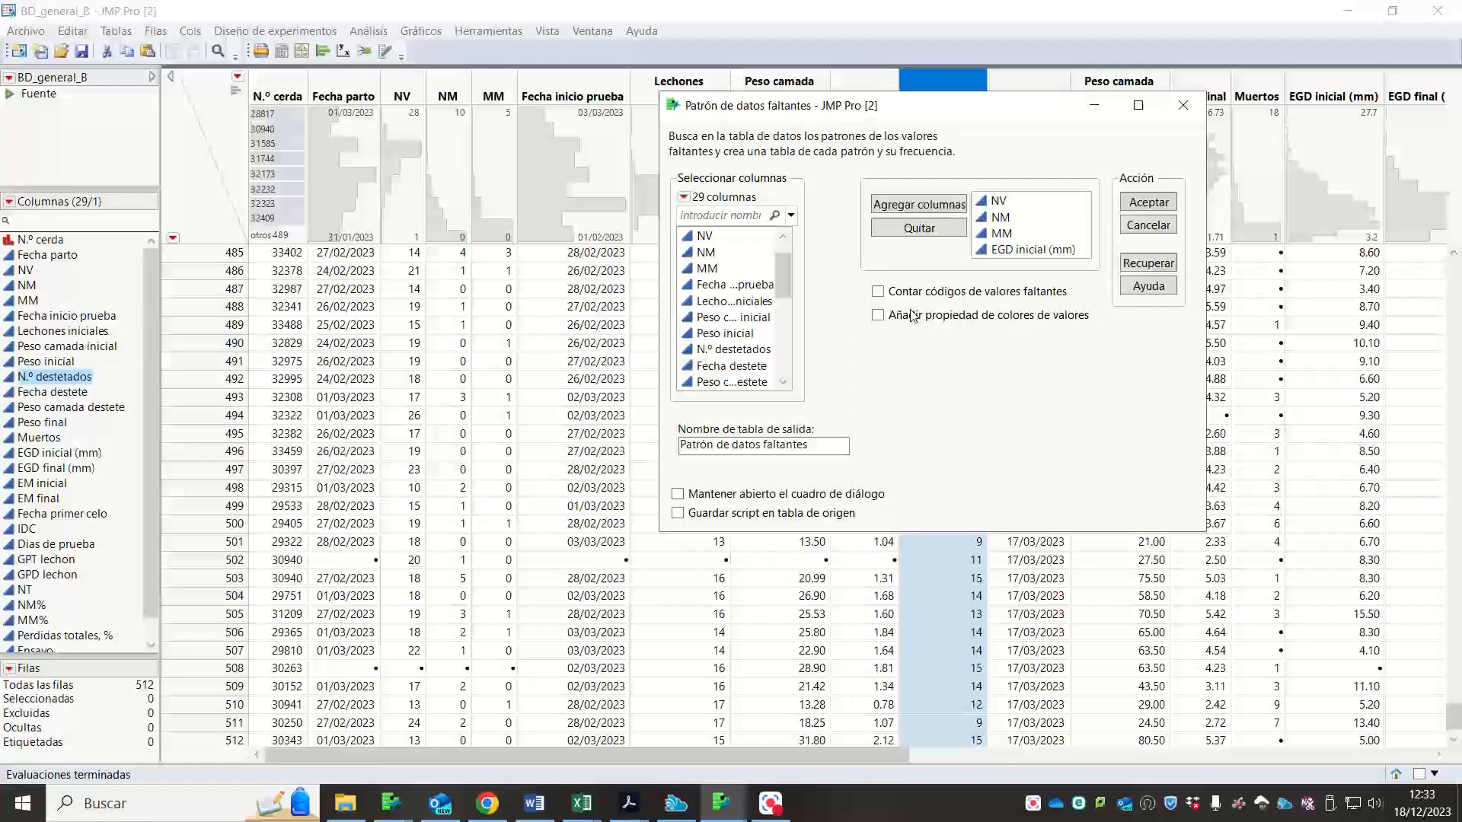
pyautogui.click(906, 315)
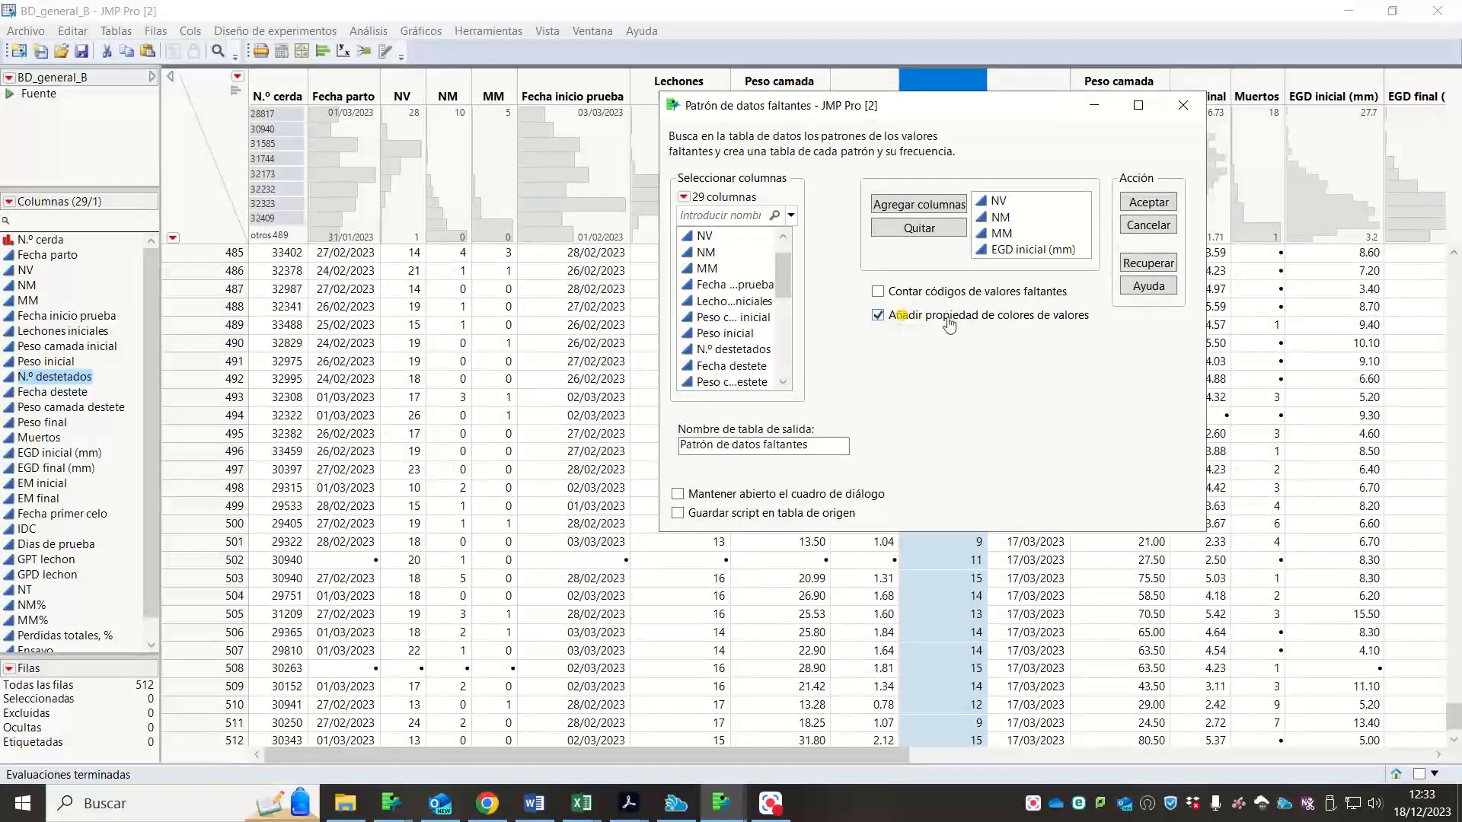
pyautogui.click(1137, 211)
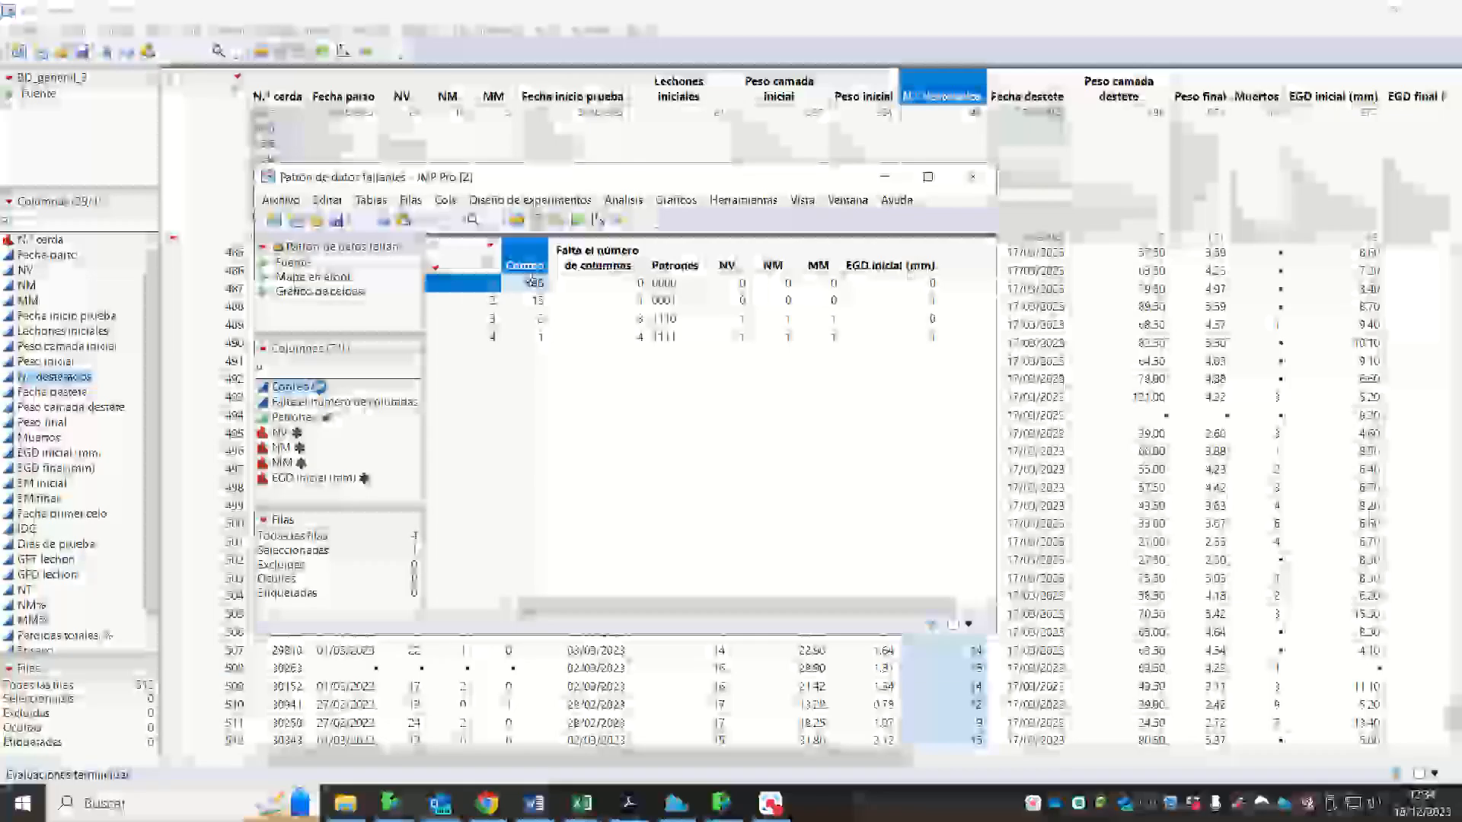
# - Select the 0000 and 0001 patterns in turn to highlight their matching rows in BD_general_B, and return to that table
pyautogui.click(529, 281)
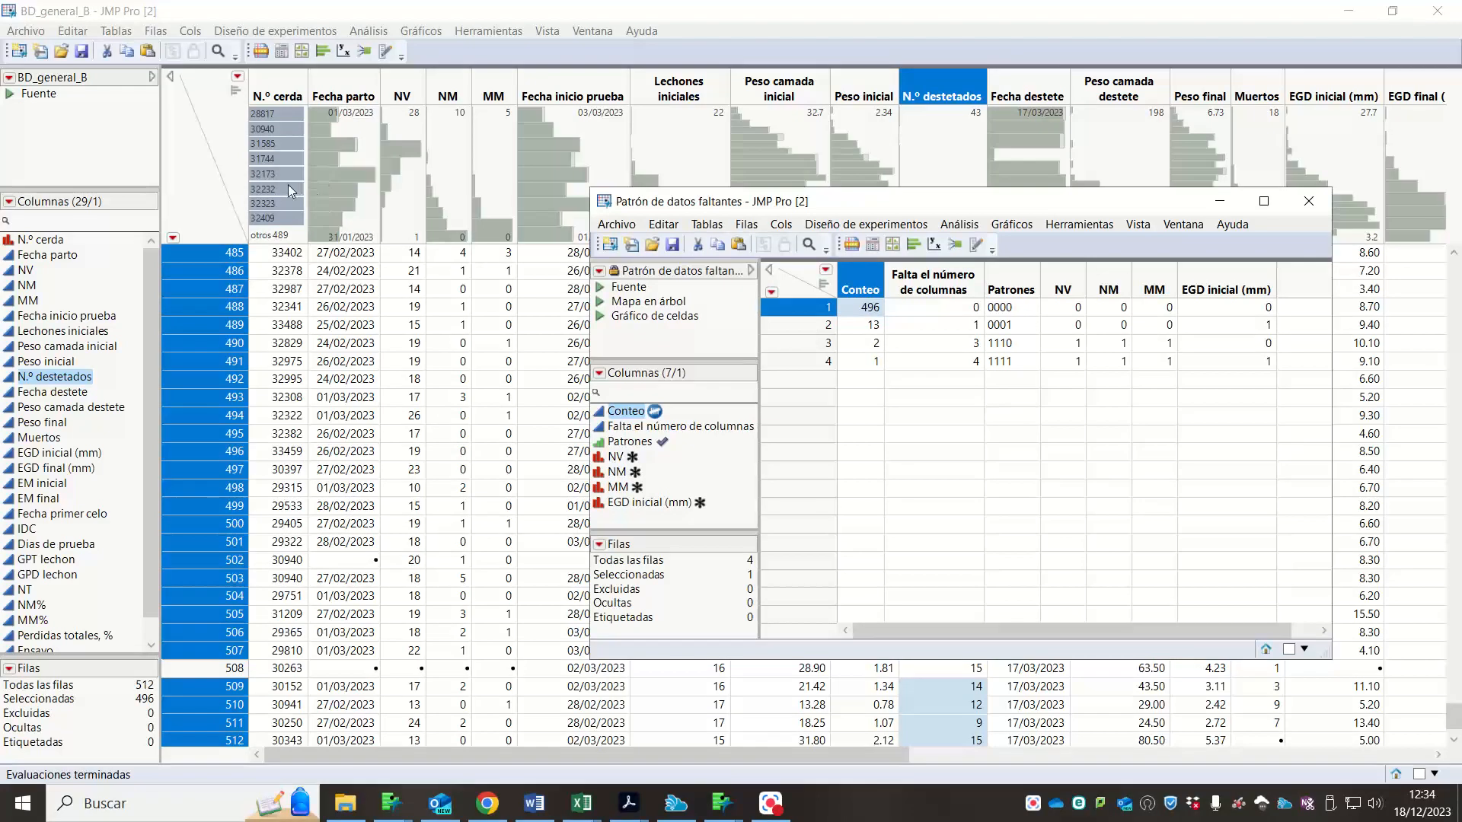
pyautogui.click(860, 328)
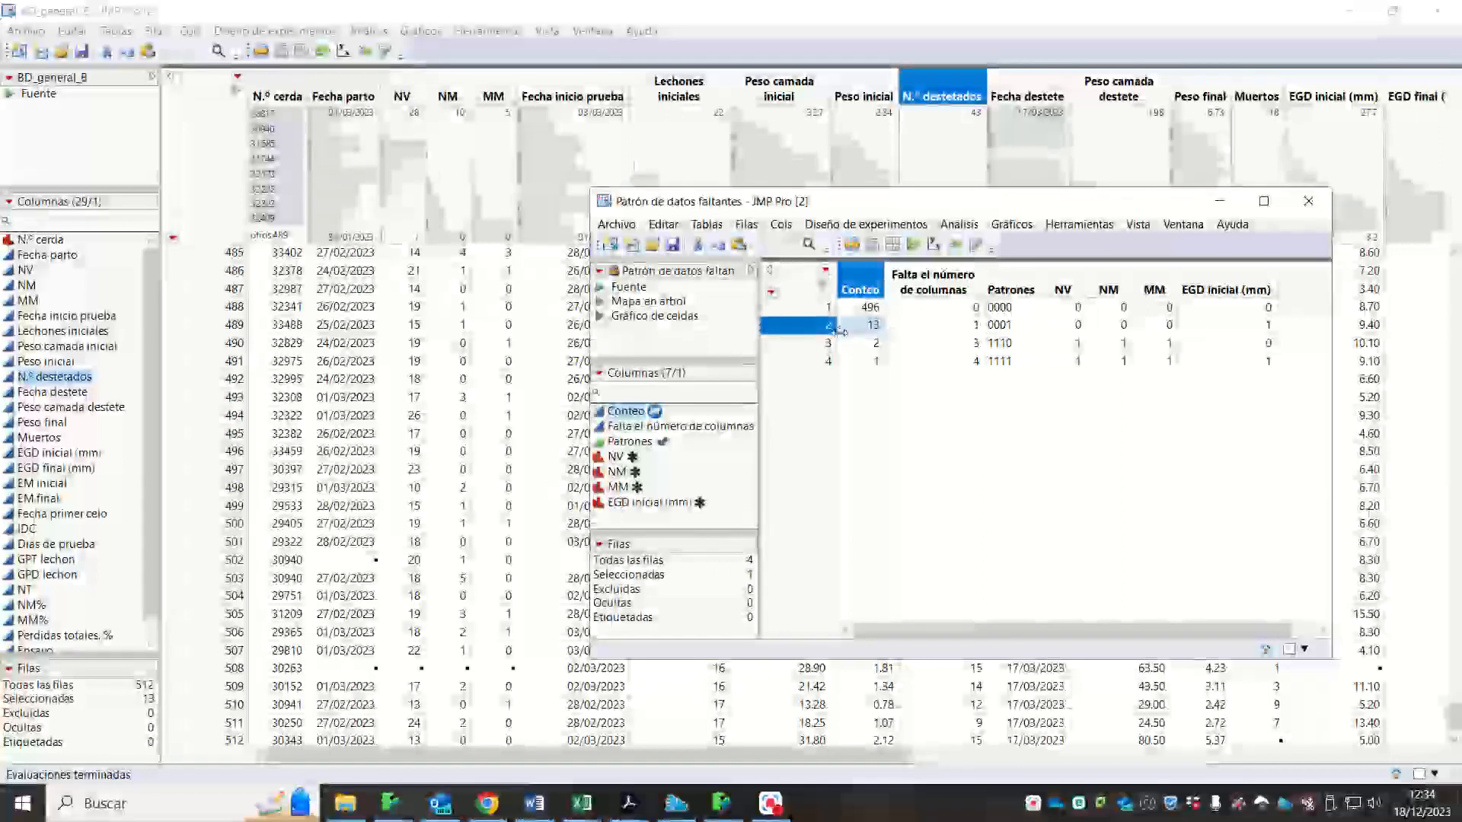
pyautogui.click(185, 679)
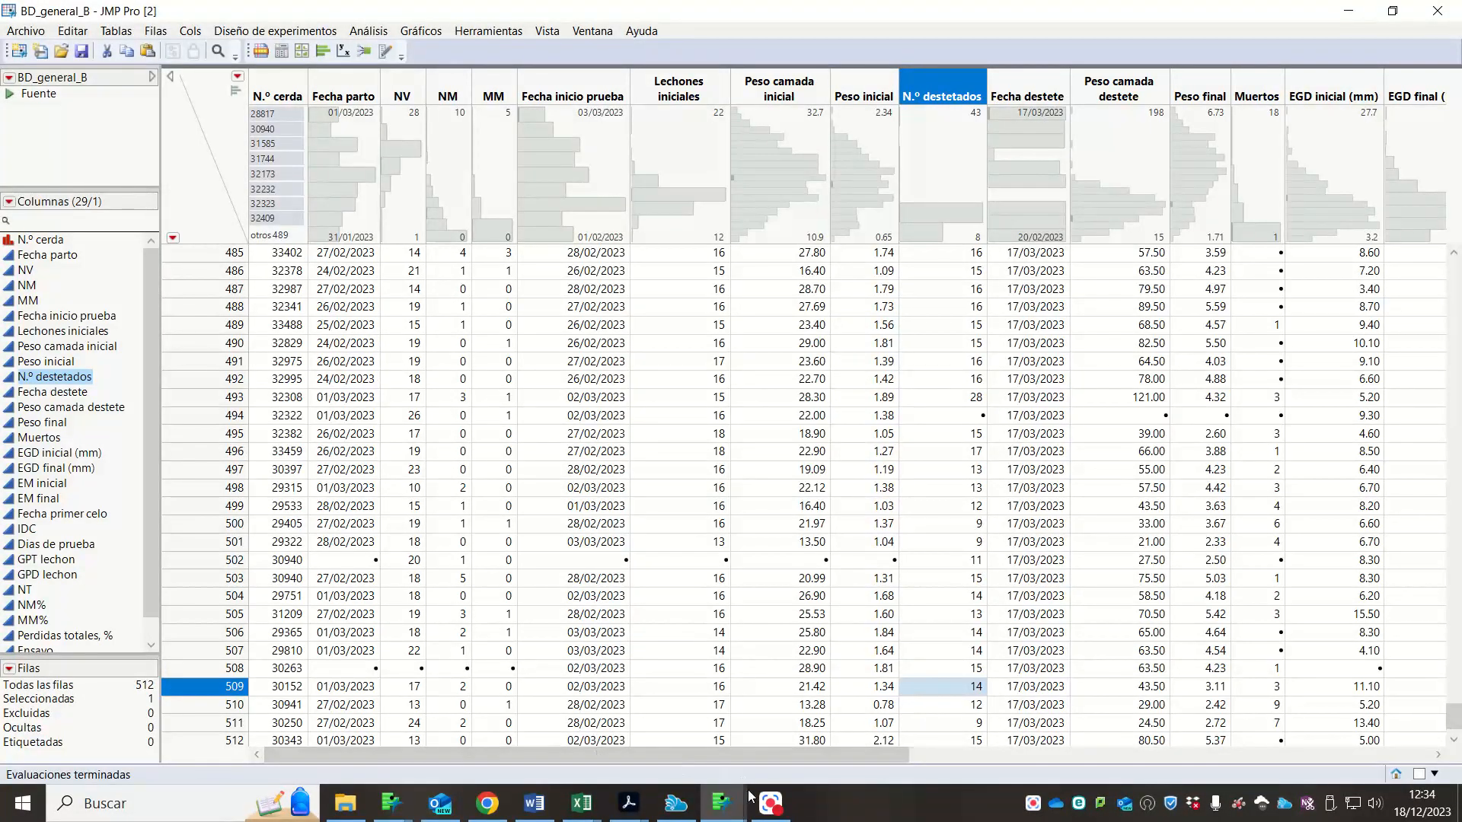
# - Select the 0001 pattern again in the missing data pattern table and bring BD_general_B forward with its matching rows selected
pyautogui.moveTo(736, 809)
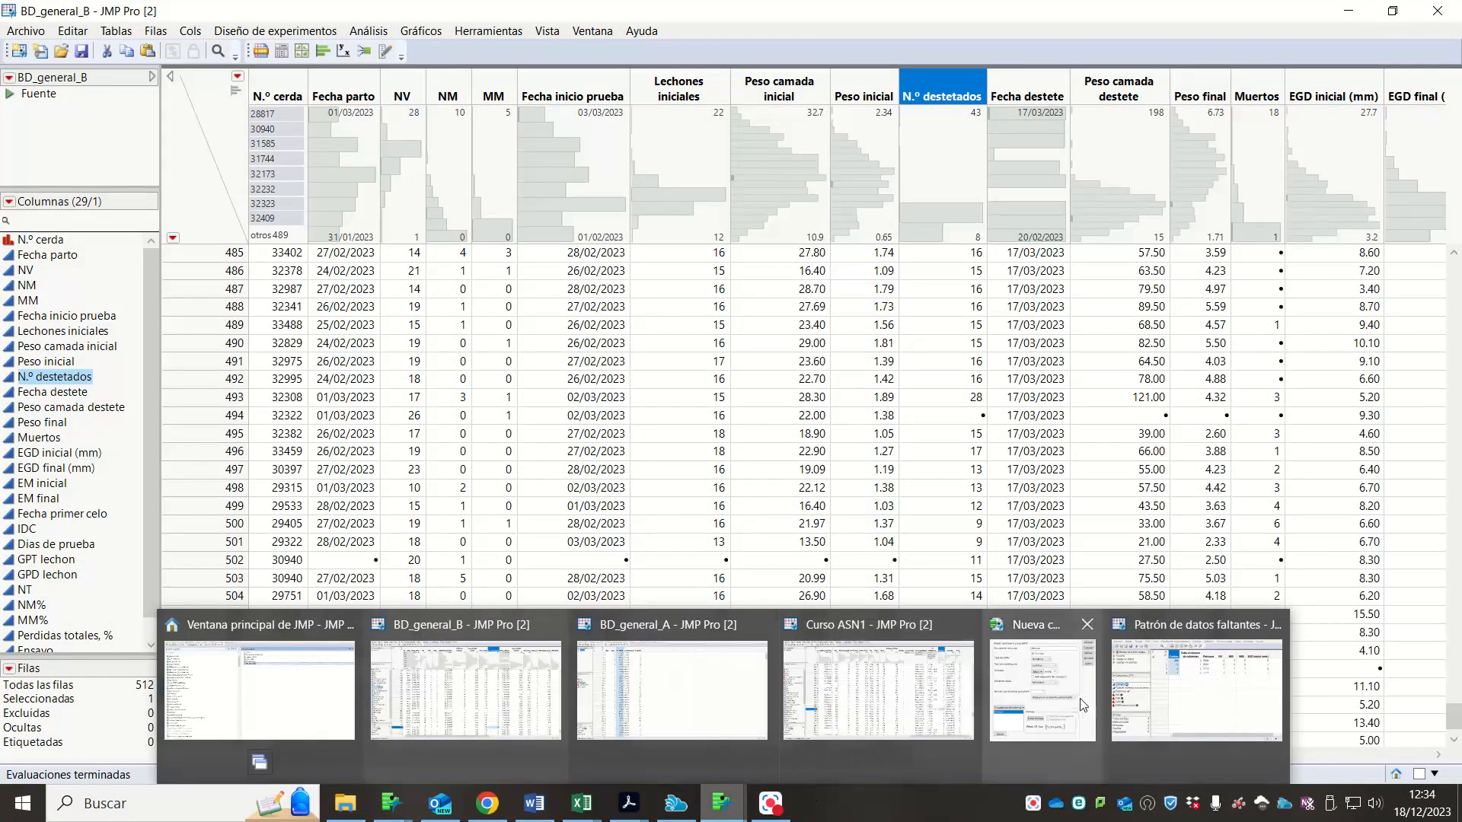
pyautogui.click(1197, 688)
pyautogui.click(865, 335)
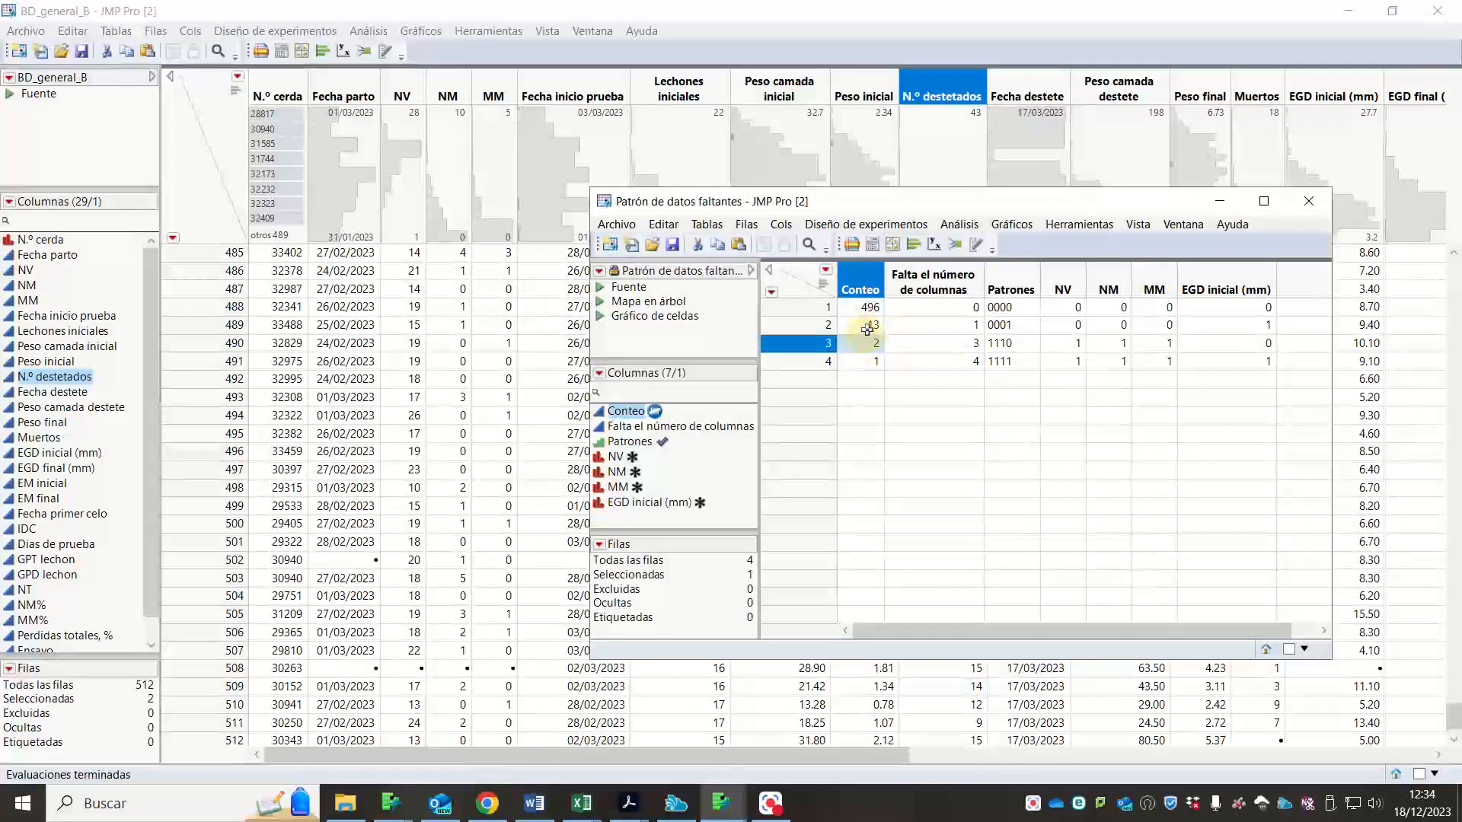
pyautogui.click(126, 740)
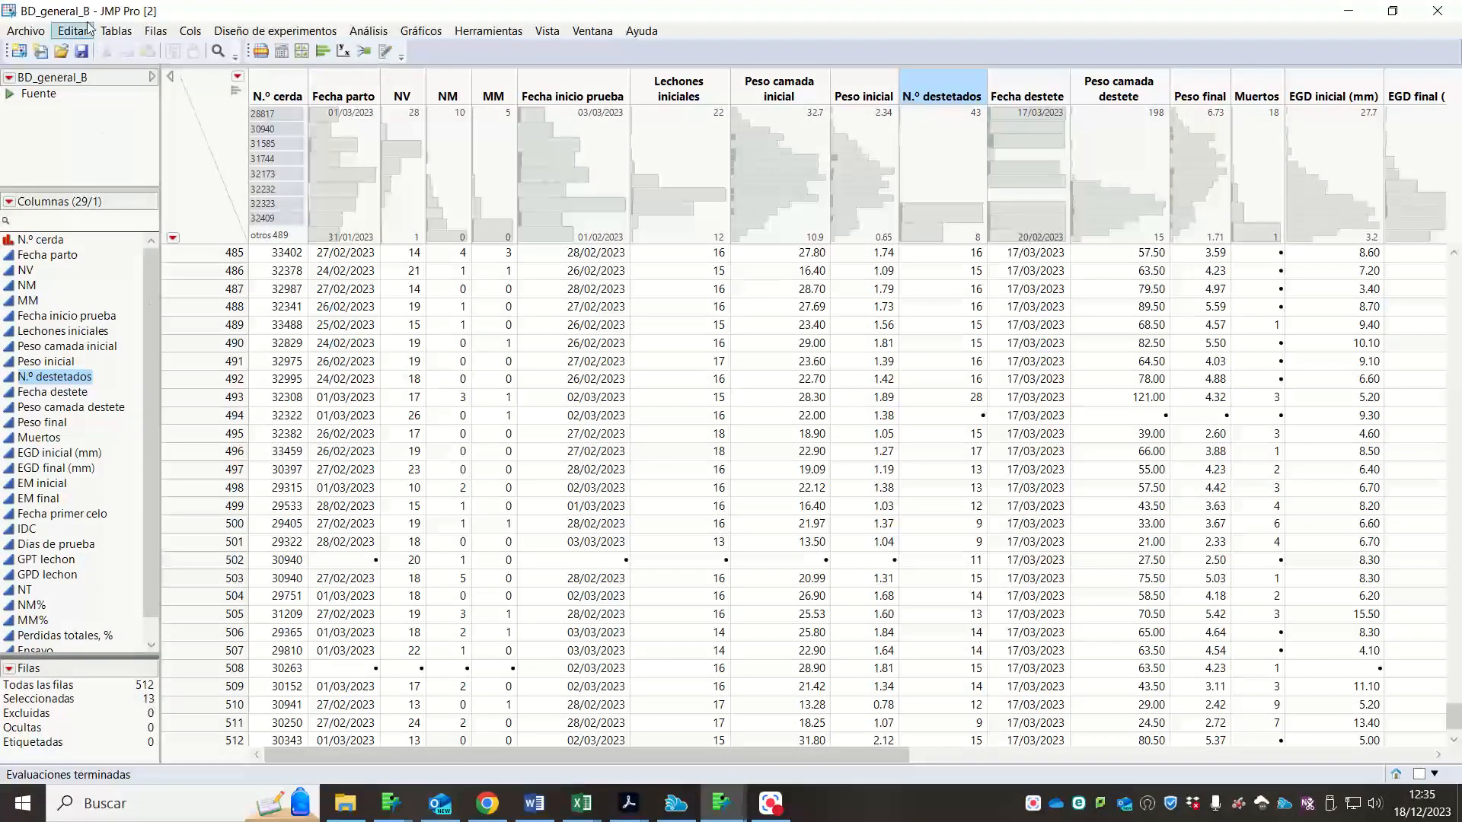
# - Create a subset table of BD_general_B from the selected rows with all columns, named Subconjunto de BD_general_B
pyautogui.click(115, 30)
pyautogui.click(129, 84)
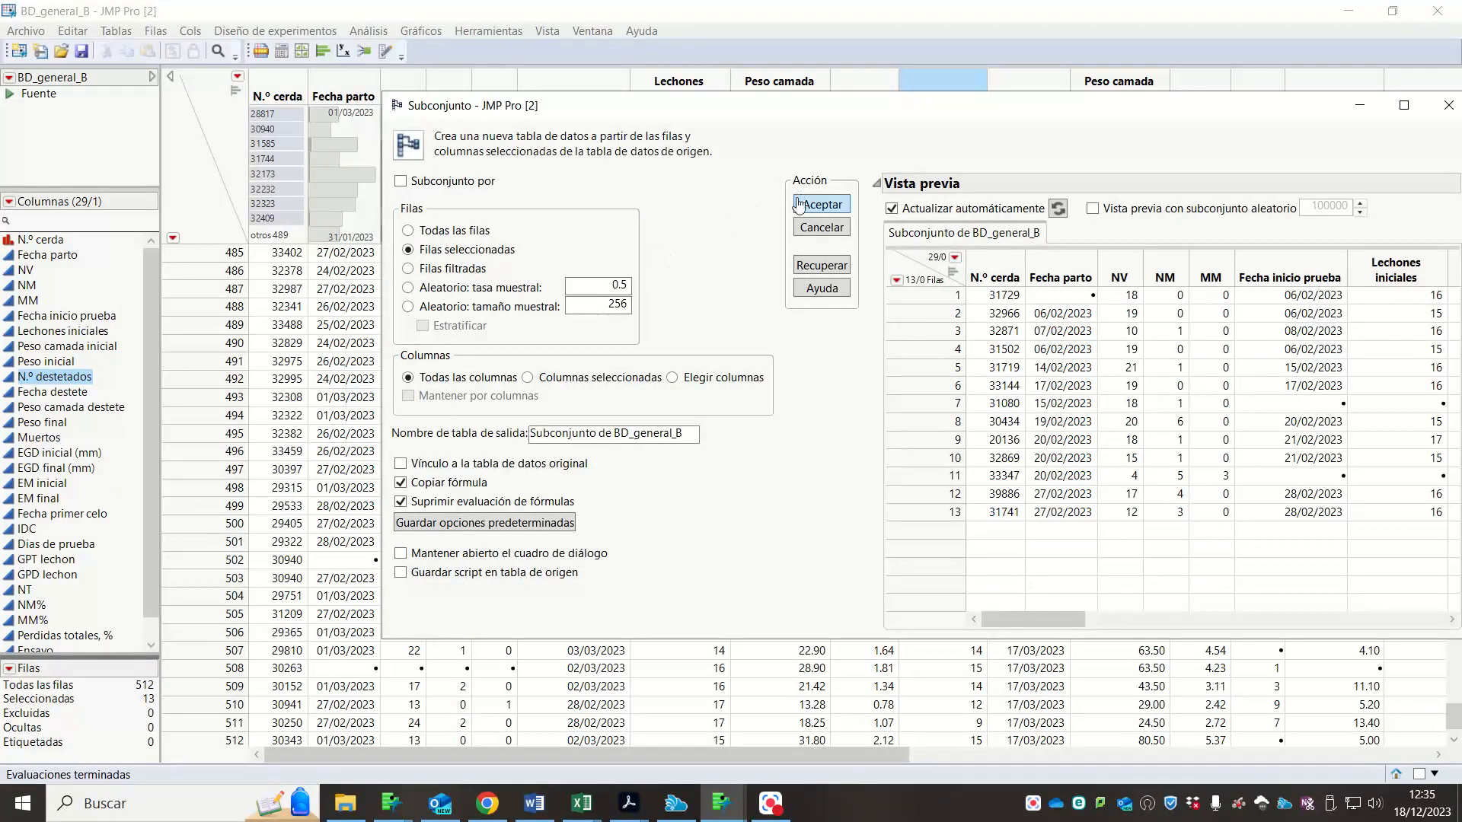
pyautogui.click(821, 204)
pyautogui.click(1062, 184)
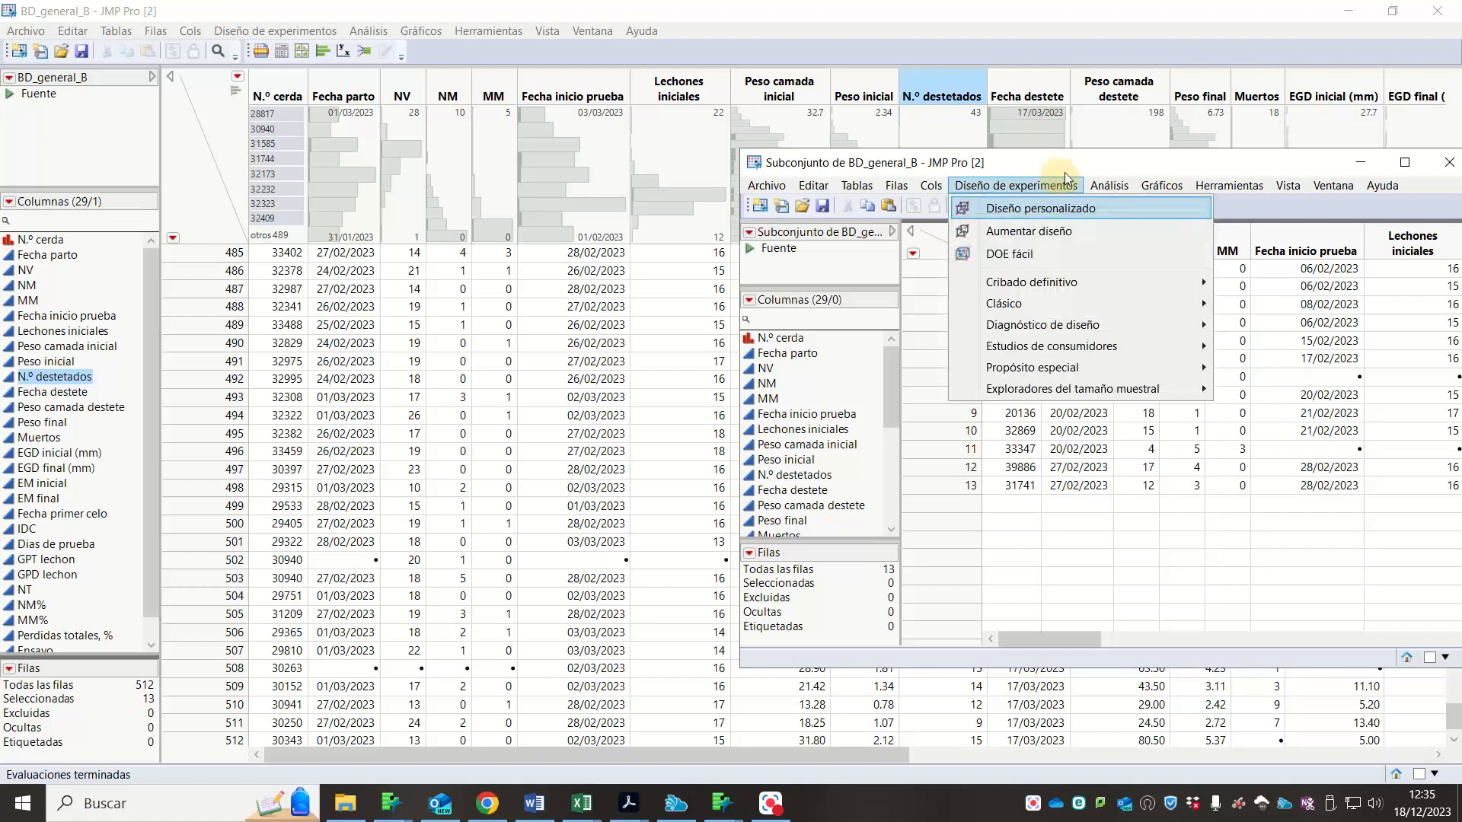
# - Maximize the subset table, select its EGD inicial (mm) column for review, and close the table without saving
pyautogui.click(1067, 168)
pyautogui.doubleClick(1066, 167)
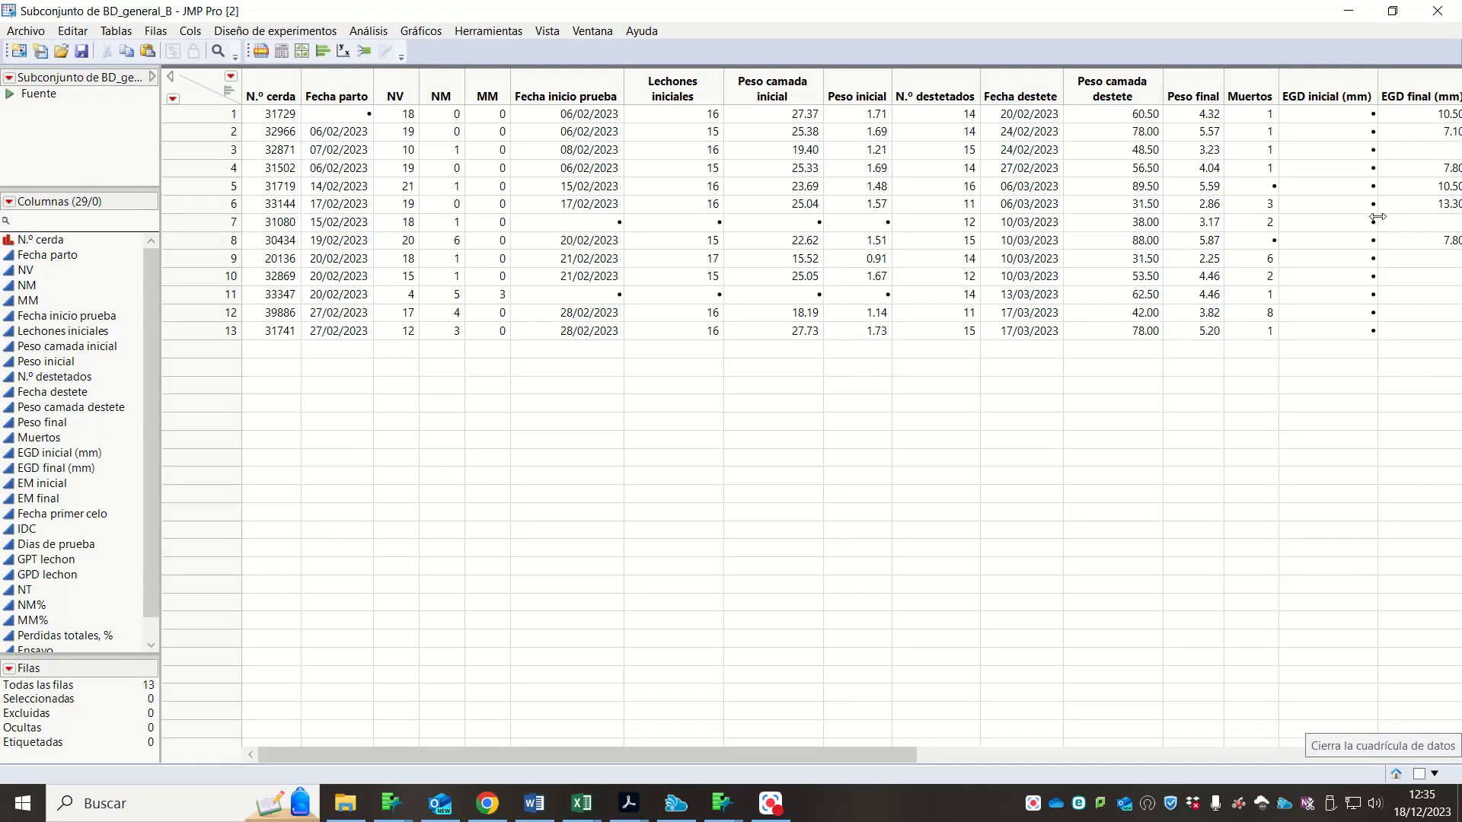
pyautogui.click(1362, 97)
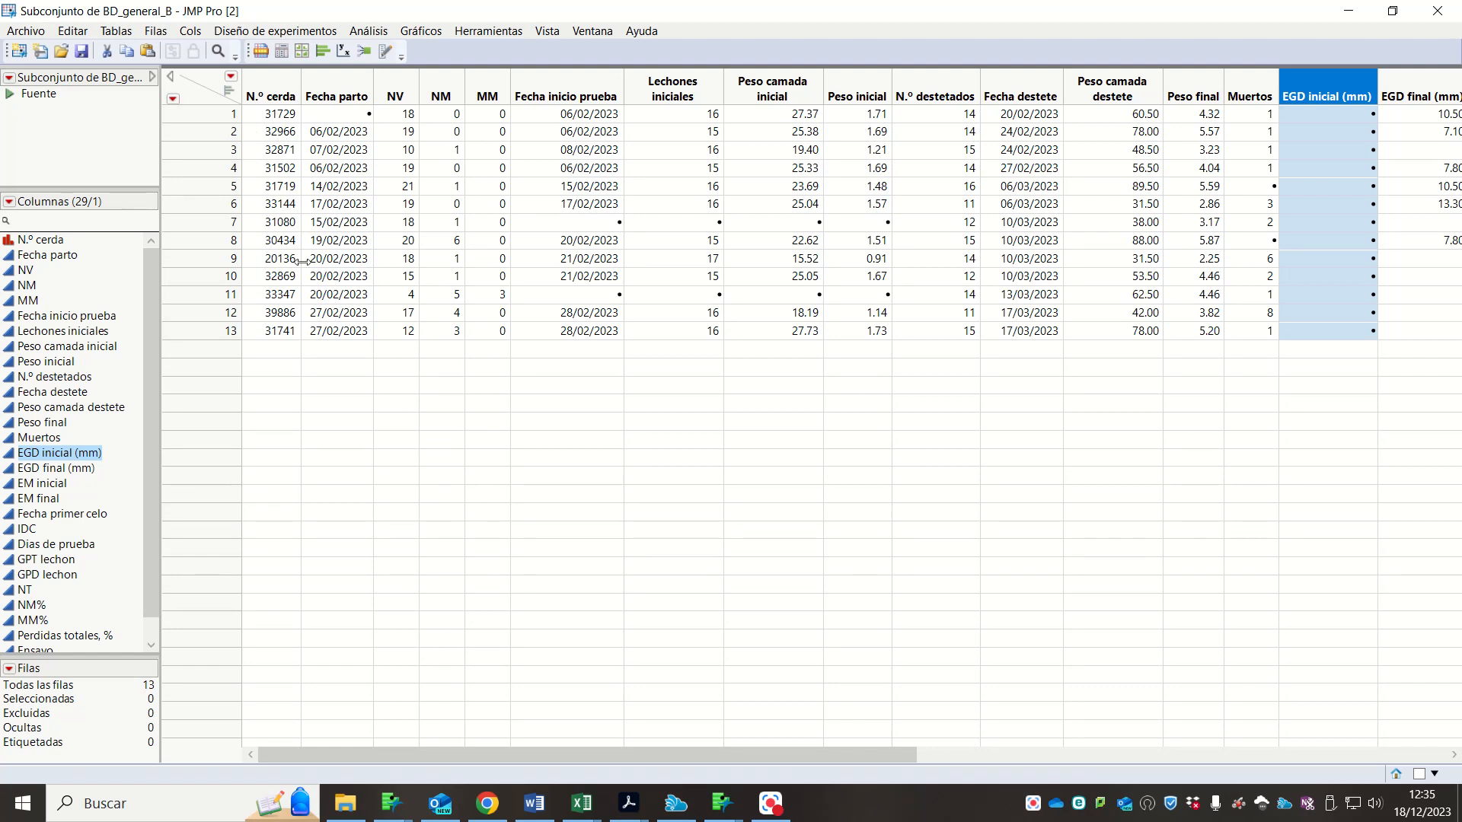
pyautogui.click(1435, 11)
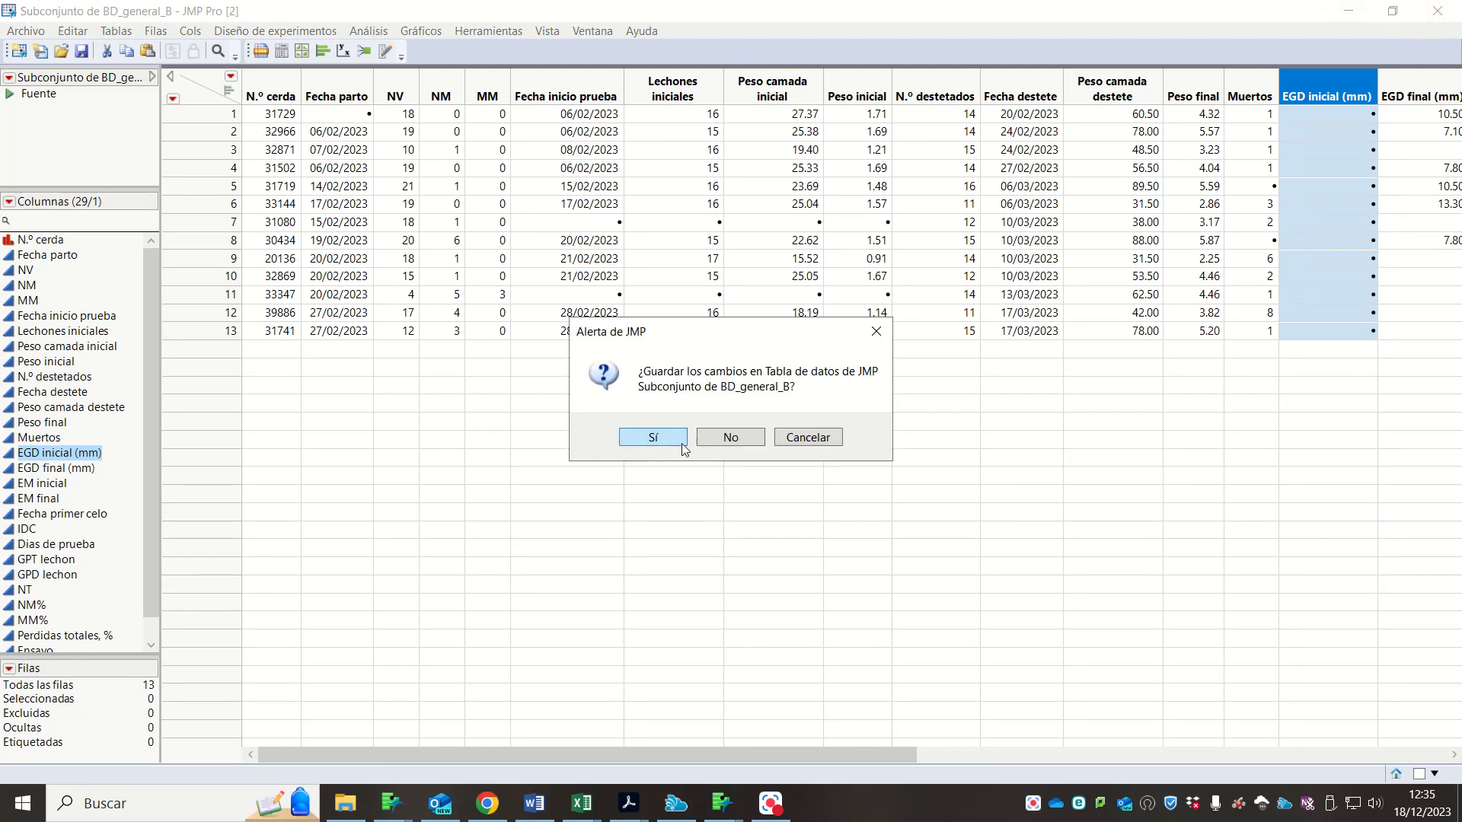
pyautogui.click(710, 440)
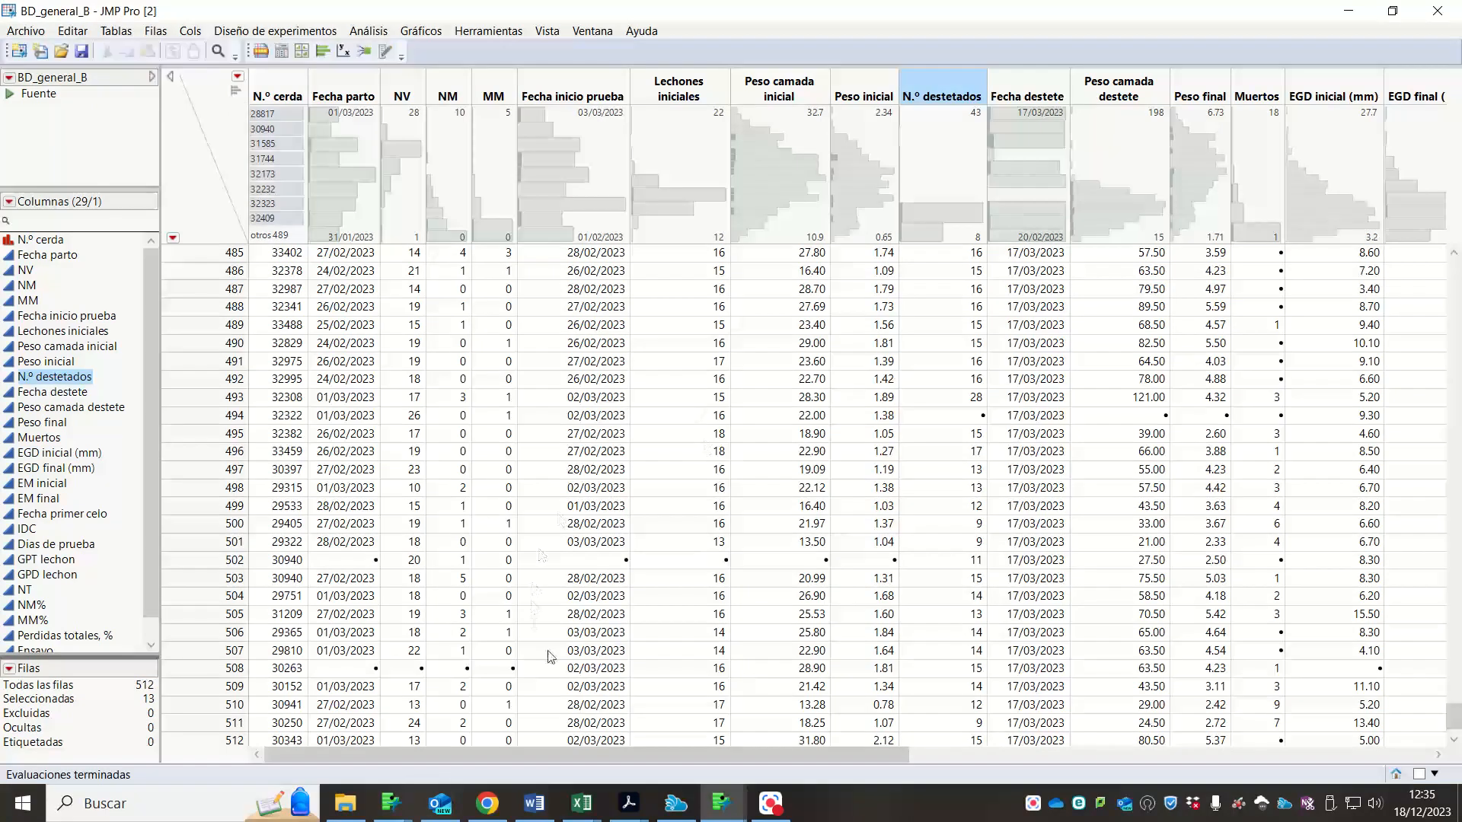
# - Select the 1111 pattern in the missing data pattern table, go through its cells by column, and close that table without saving
pyautogui.moveTo(670, 818)
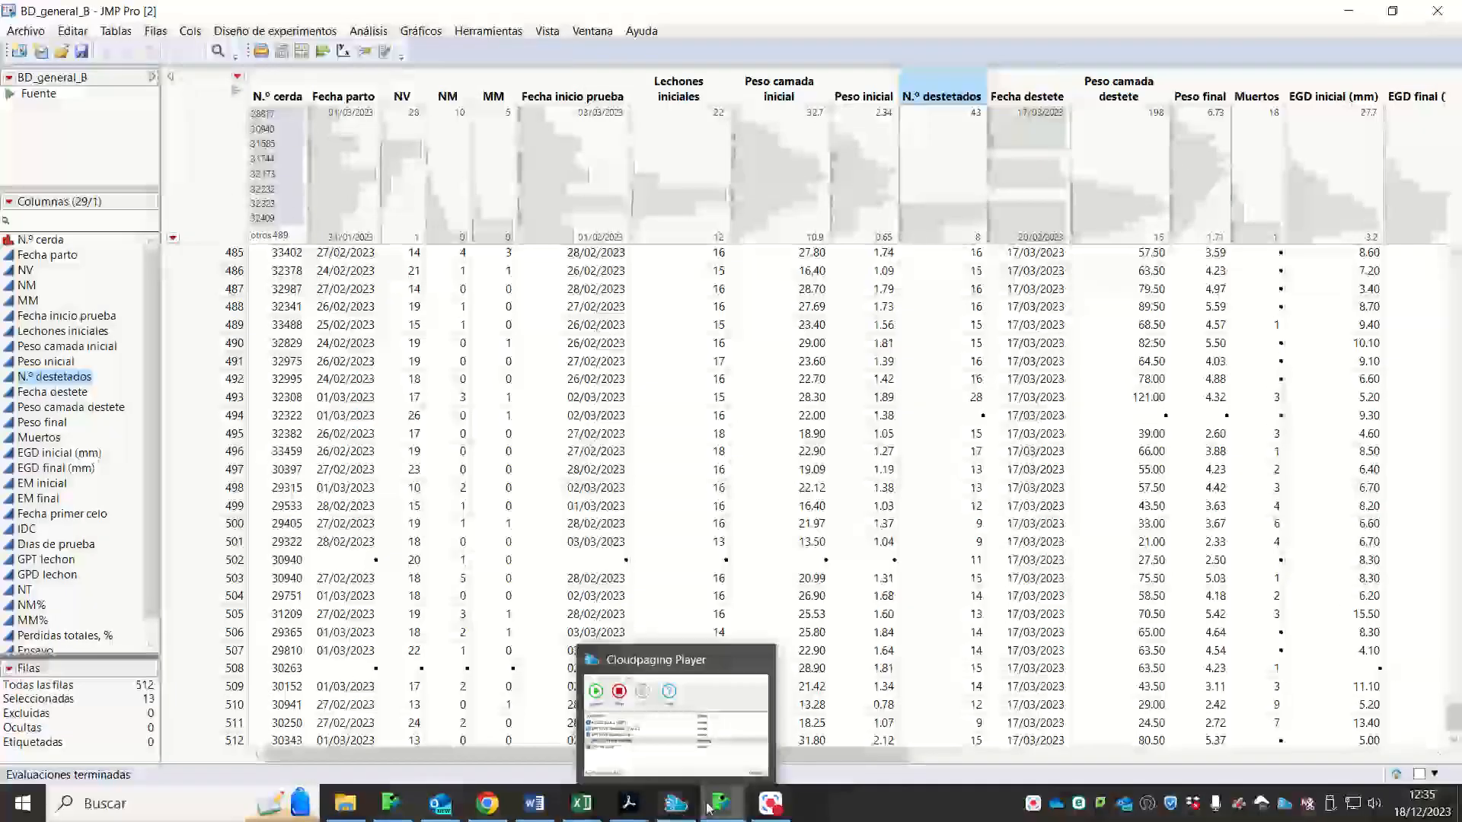
pyautogui.moveTo(720, 807)
pyautogui.click(1066, 723)
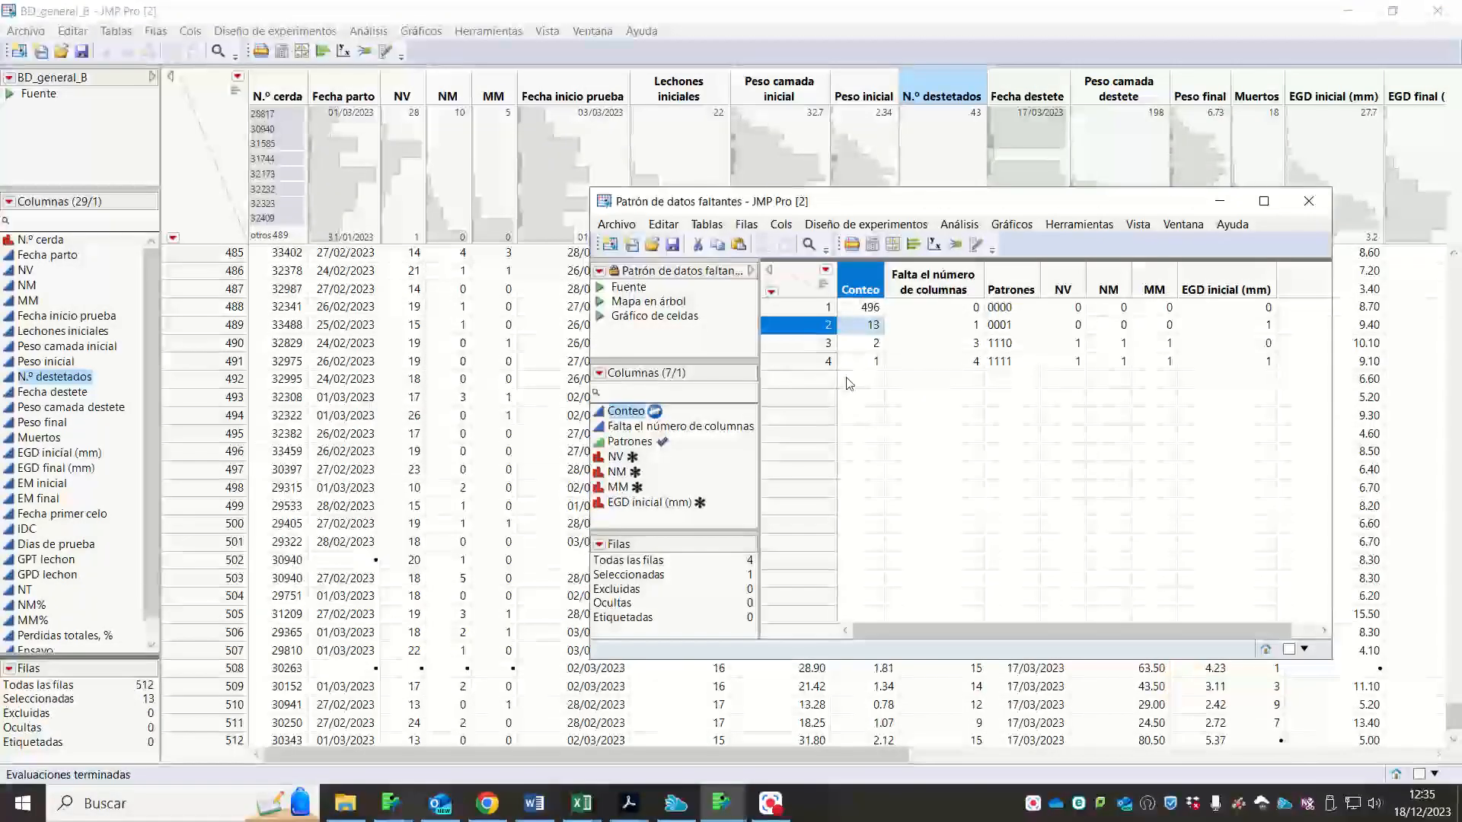
pyautogui.click(871, 360)
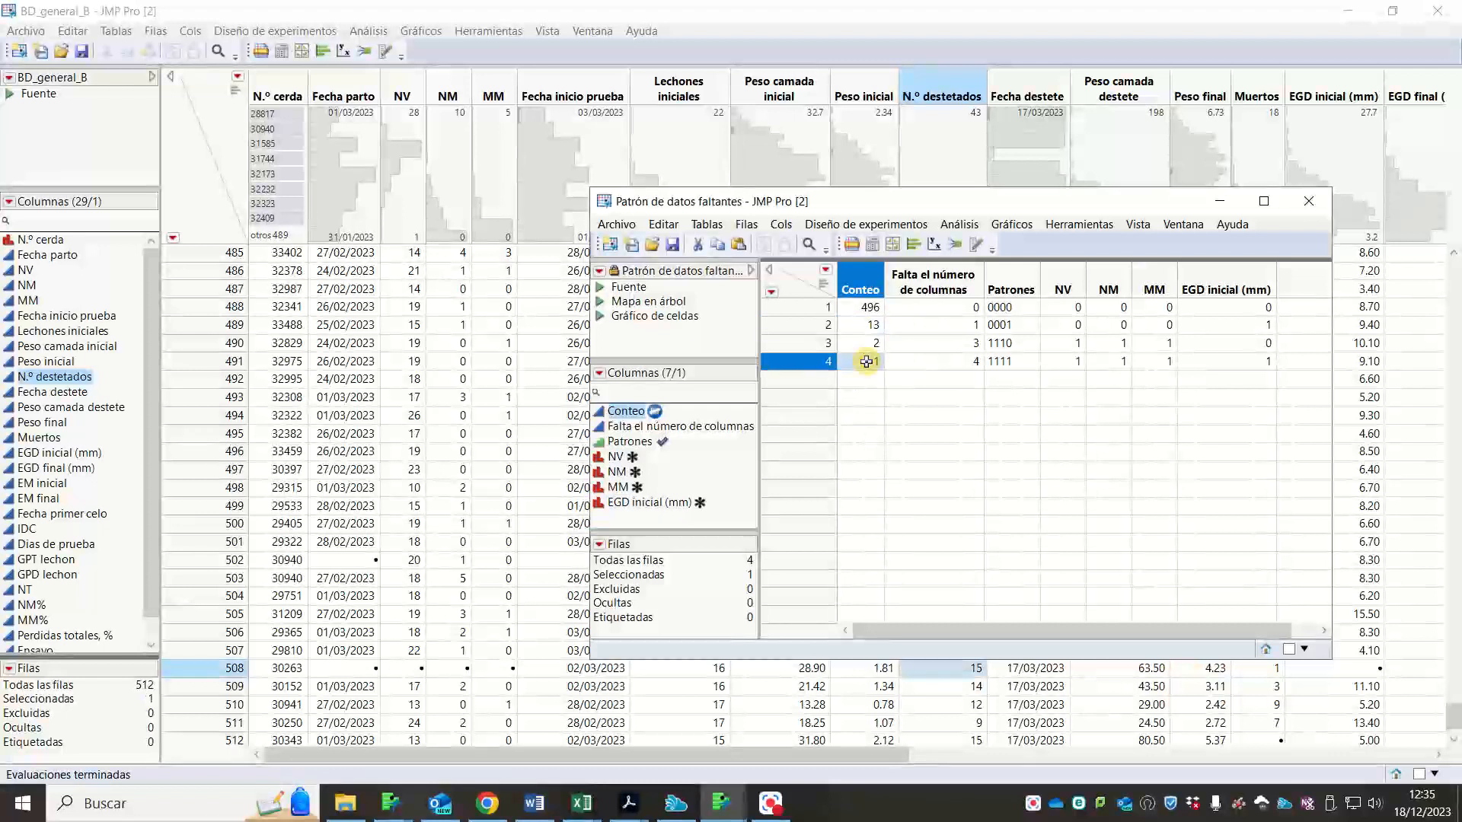
pyautogui.click(963, 366)
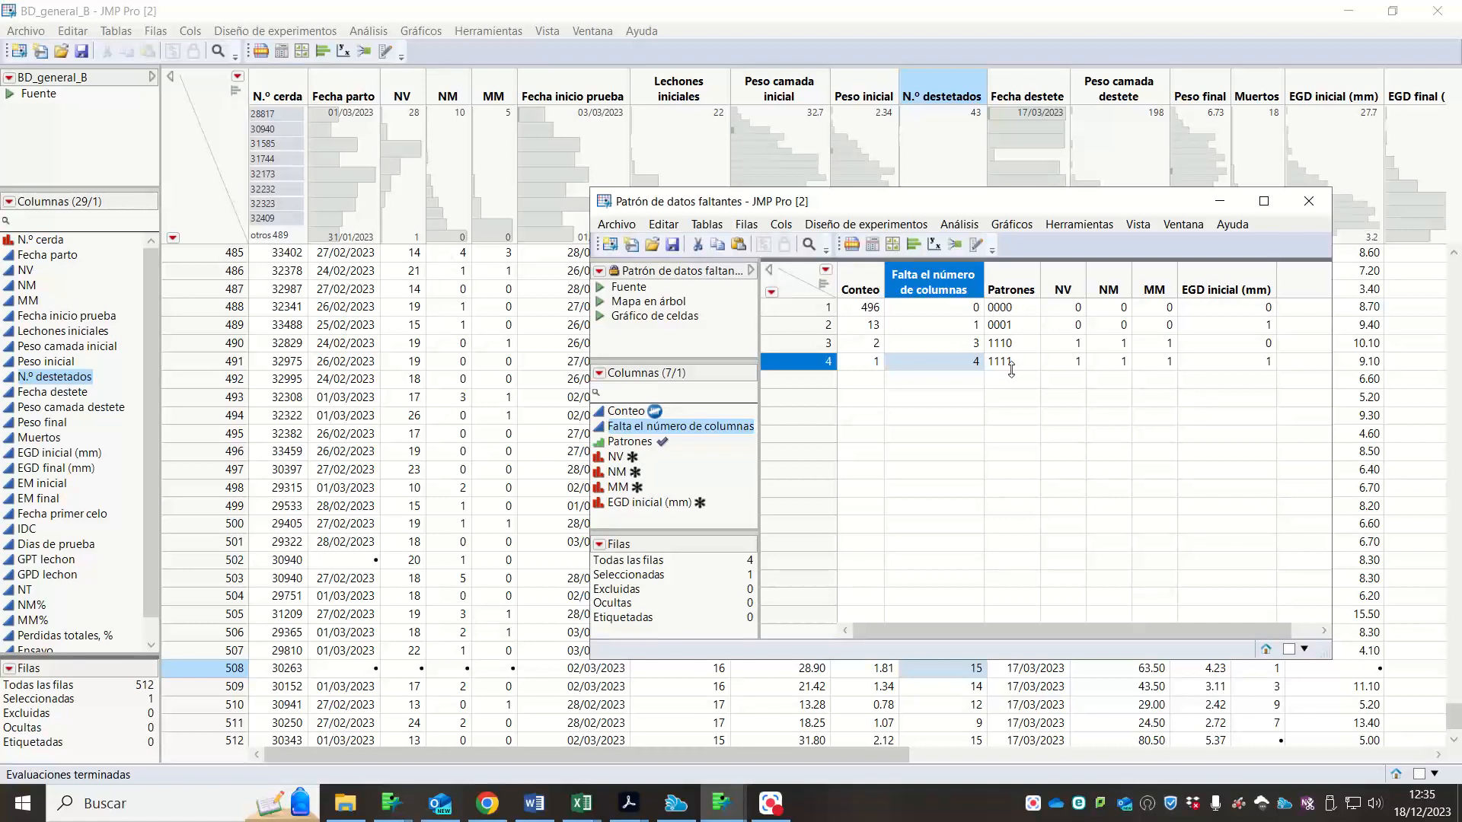
pyautogui.click(1070, 363)
pyautogui.click(1106, 363)
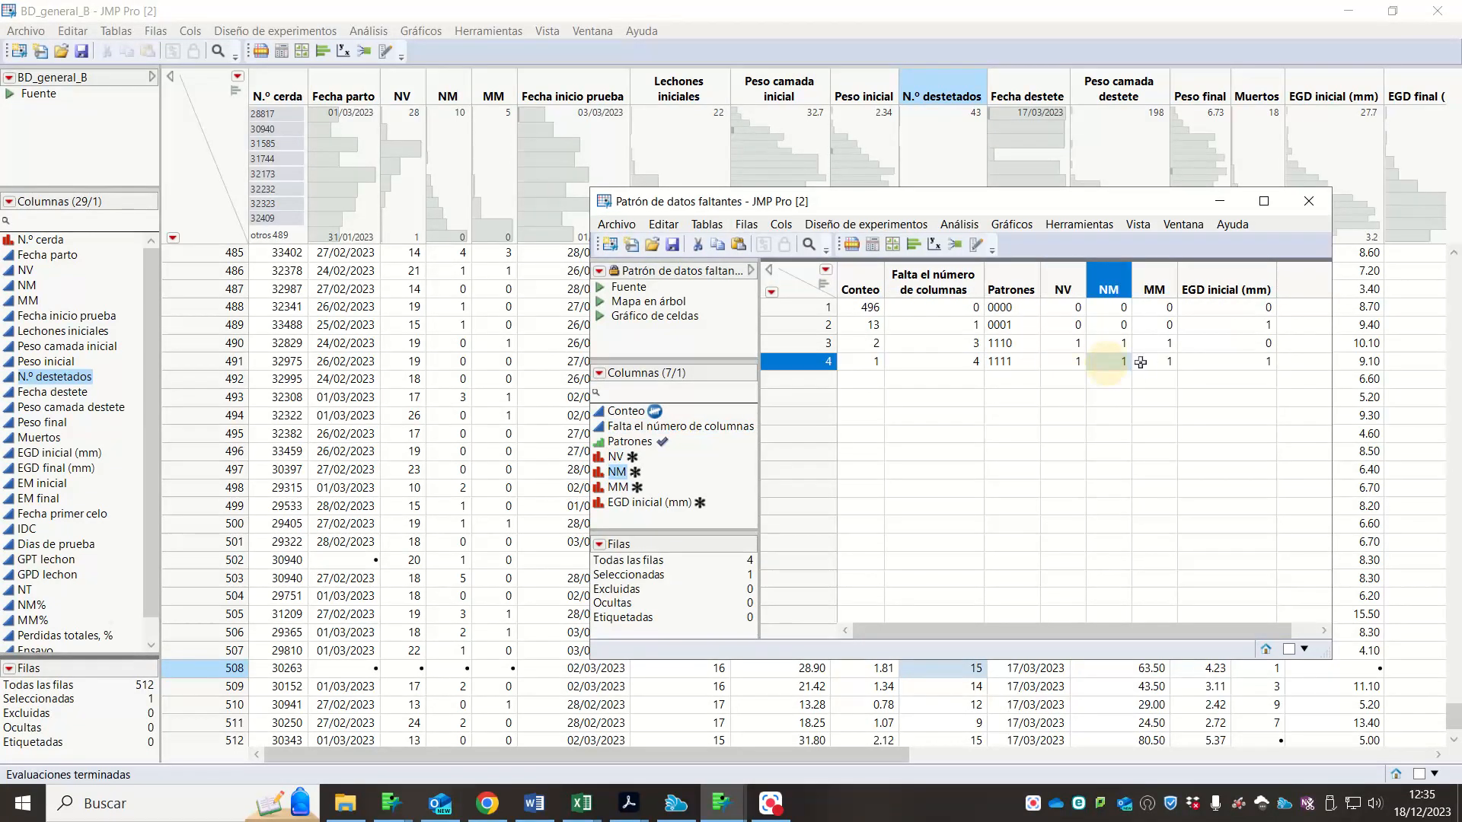
pyautogui.click(1146, 362)
pyautogui.click(1230, 364)
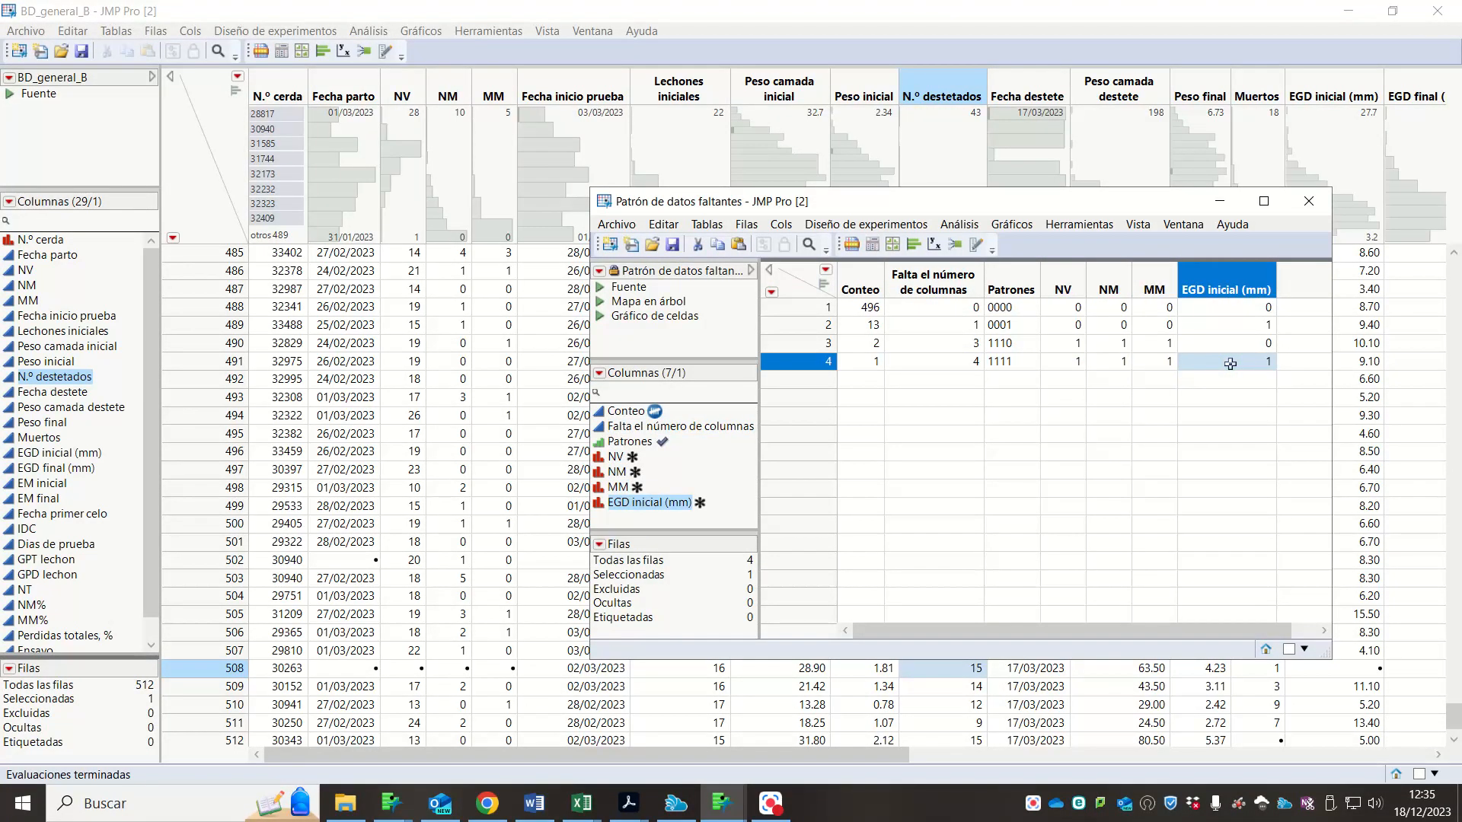
pyautogui.click(1309, 197)
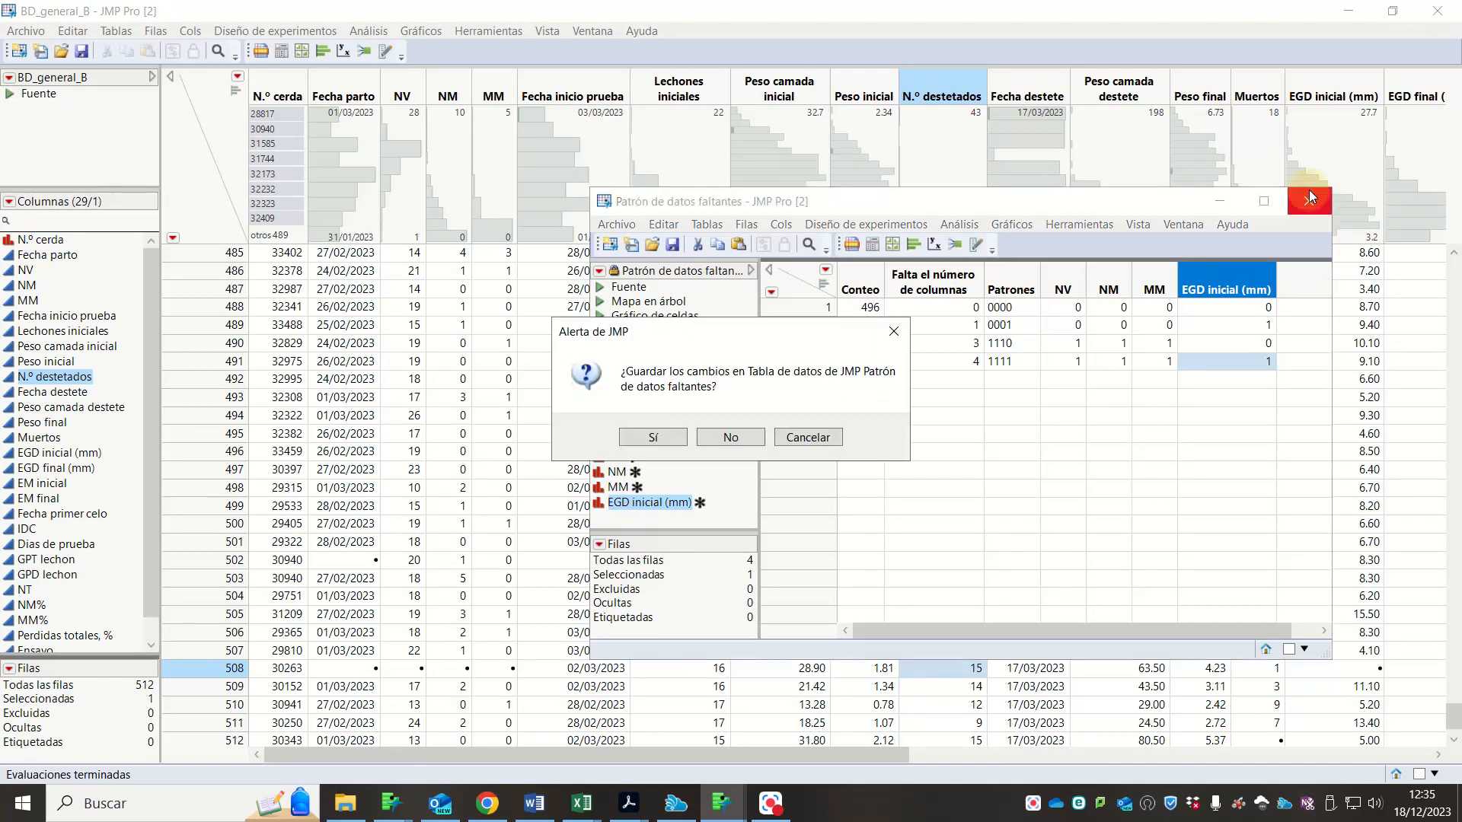
pyautogui.click(730, 439)
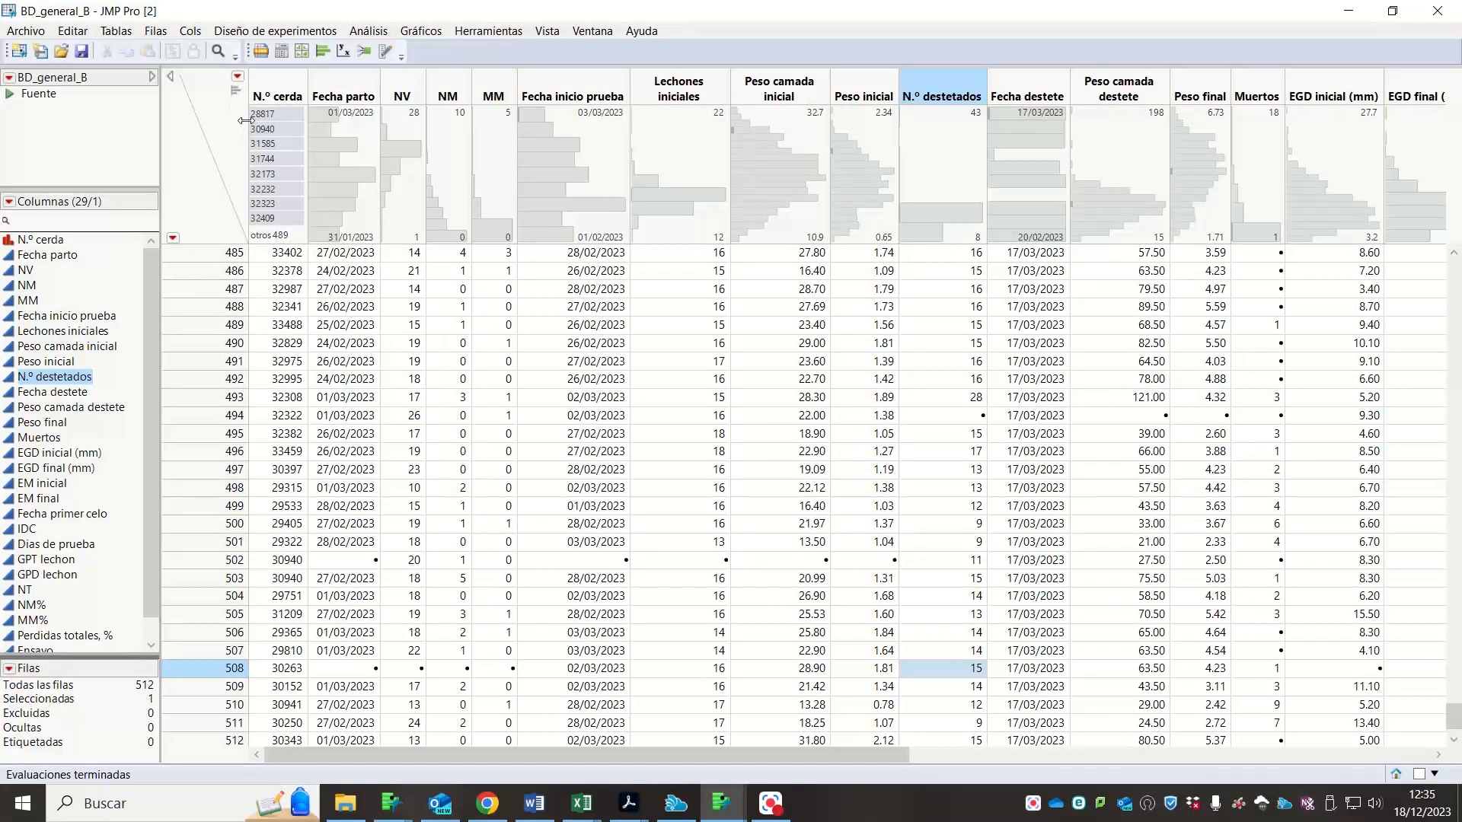
# - Clear the column selection in BD_general_B and examine the Peso camada inicial, Peso inicial, Peso camada destete and N.º destetados columns
pyautogui.click(232, 92)
pyautogui.scroll(2, 707, 190)
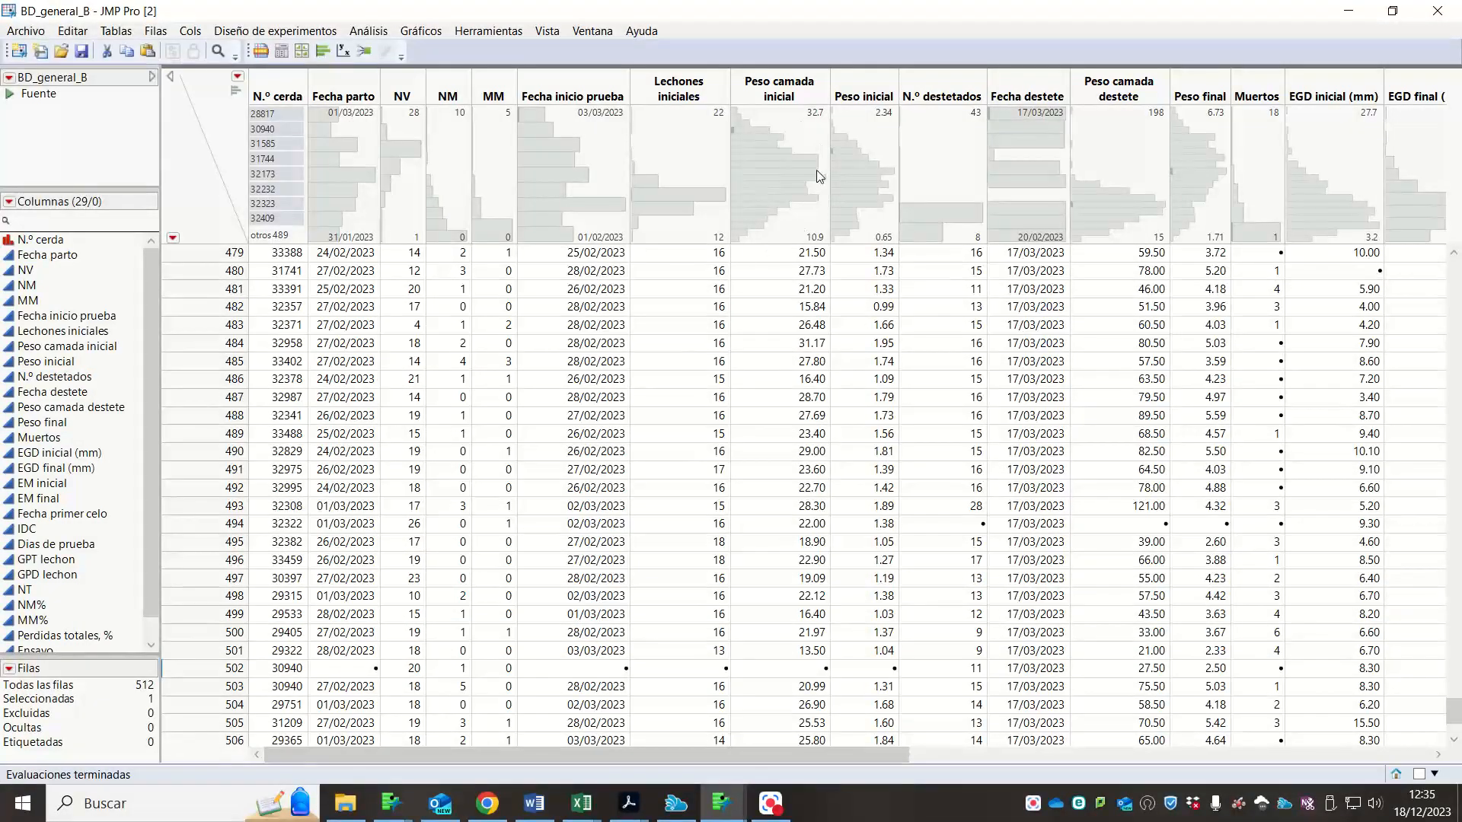
pyautogui.click(775, 90)
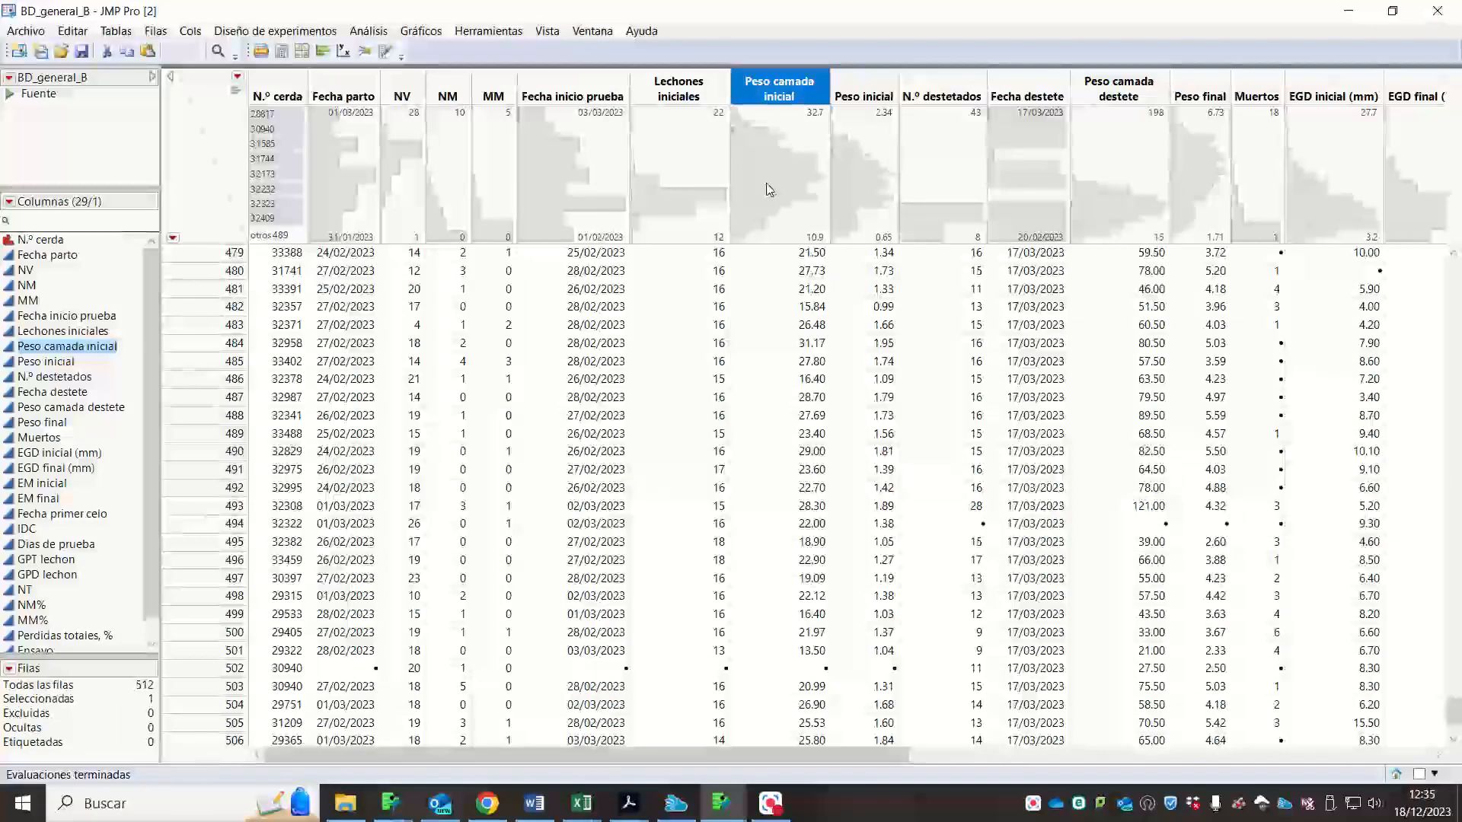
pyautogui.click(855, 84)
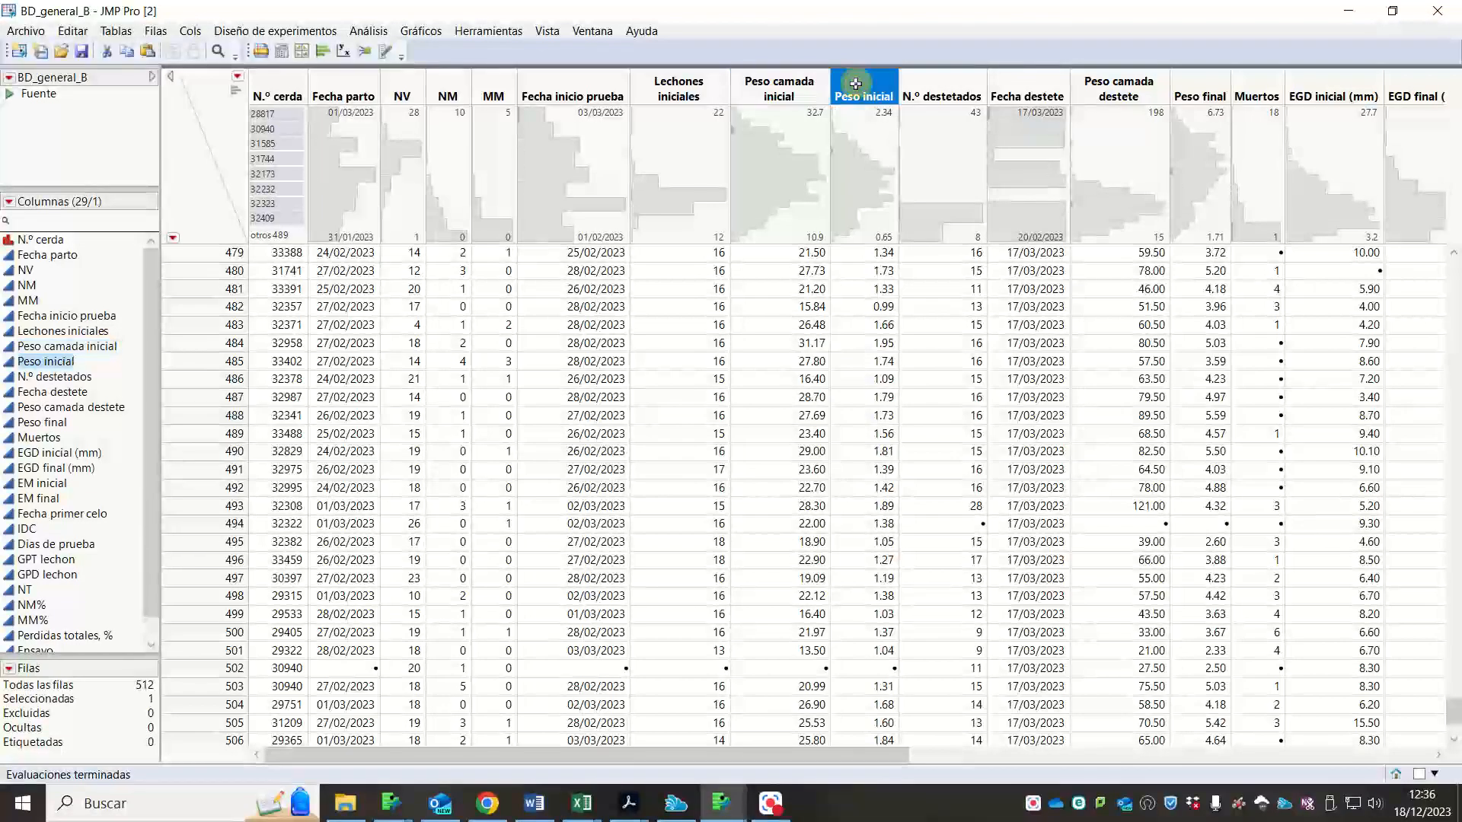
pyautogui.click(1086, 82)
pyautogui.click(963, 86)
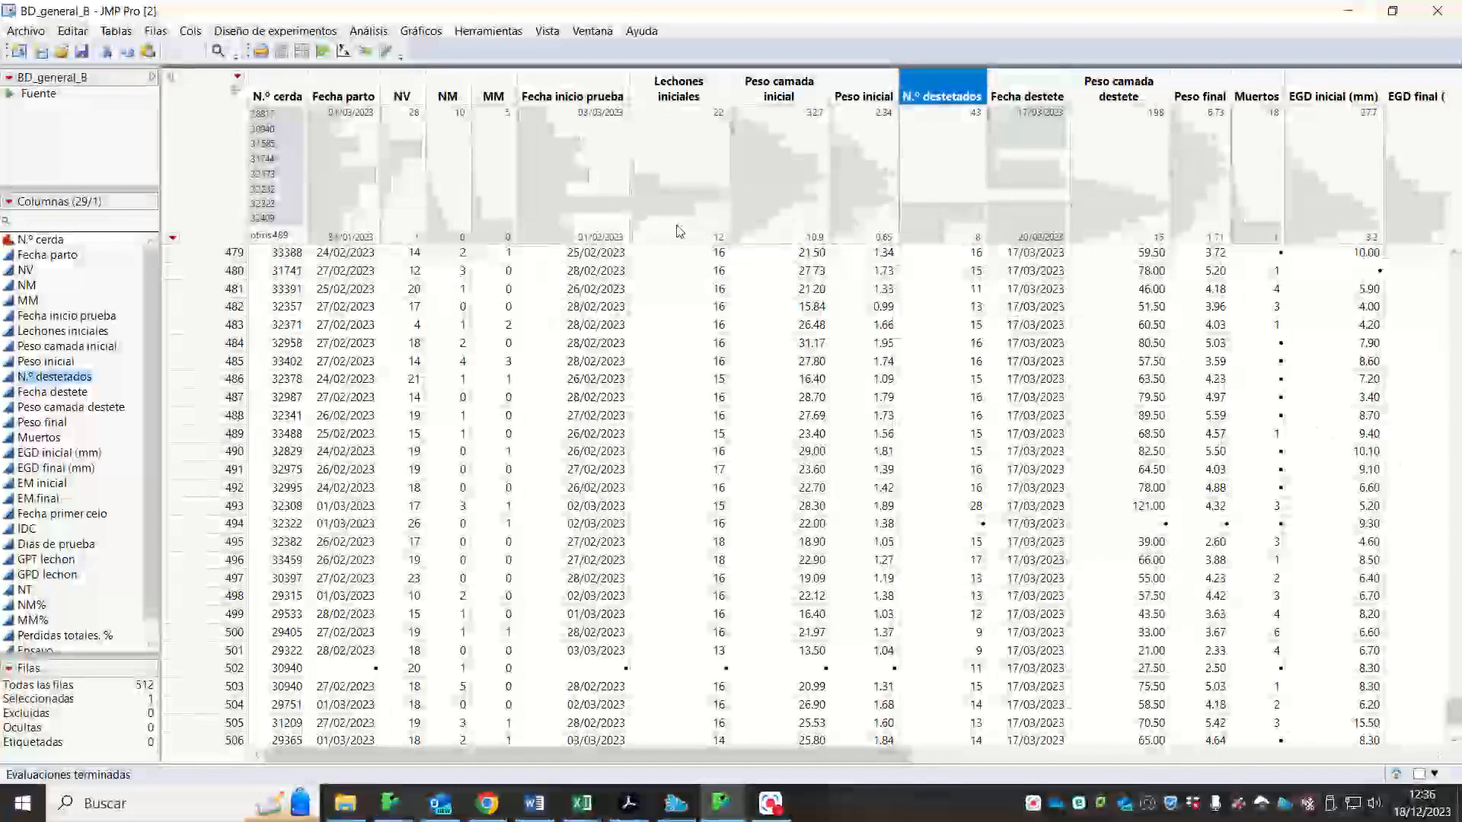
pyautogui.click(369, 30)
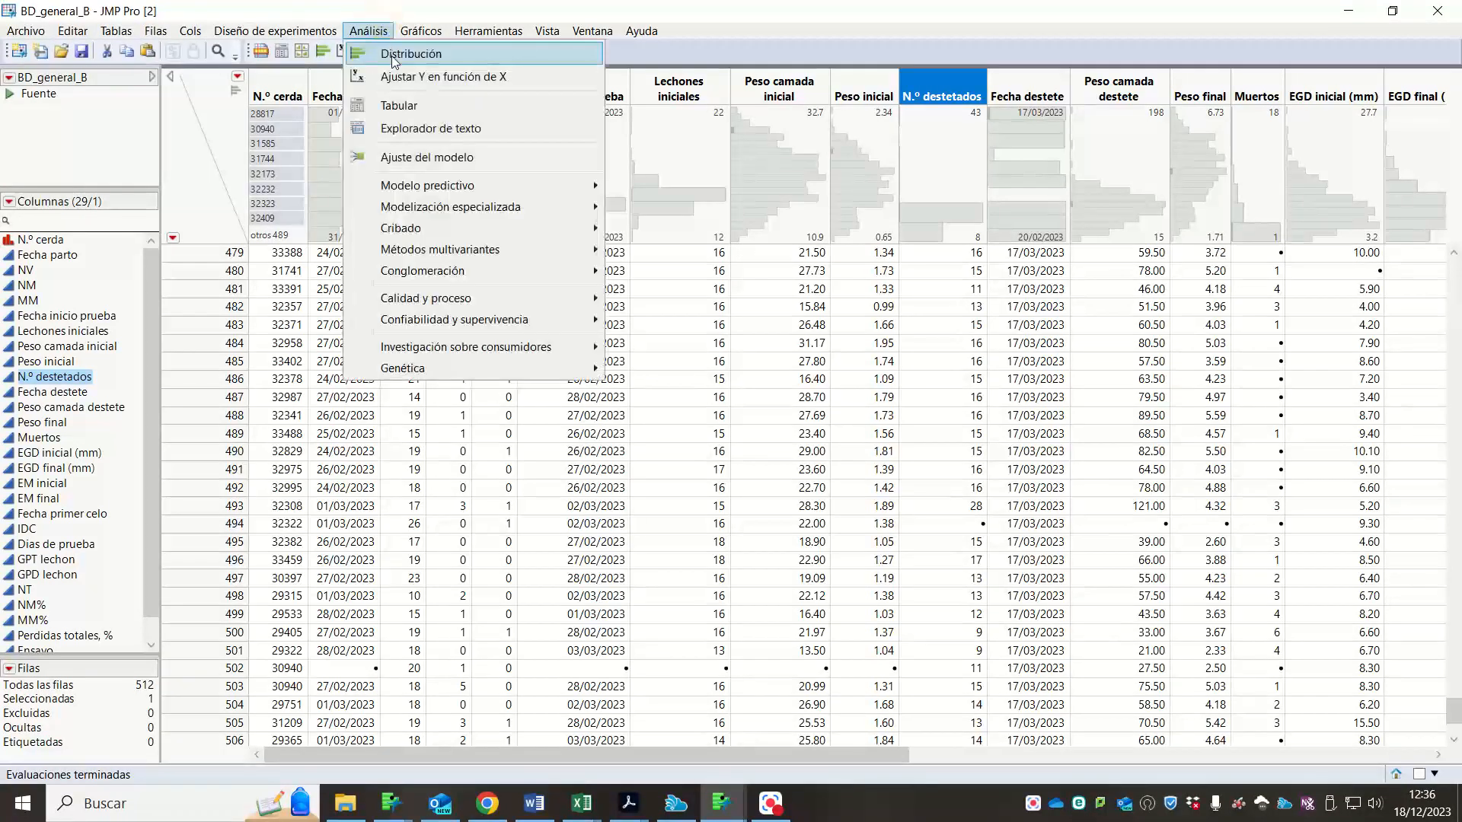
pyautogui.click(394, 55)
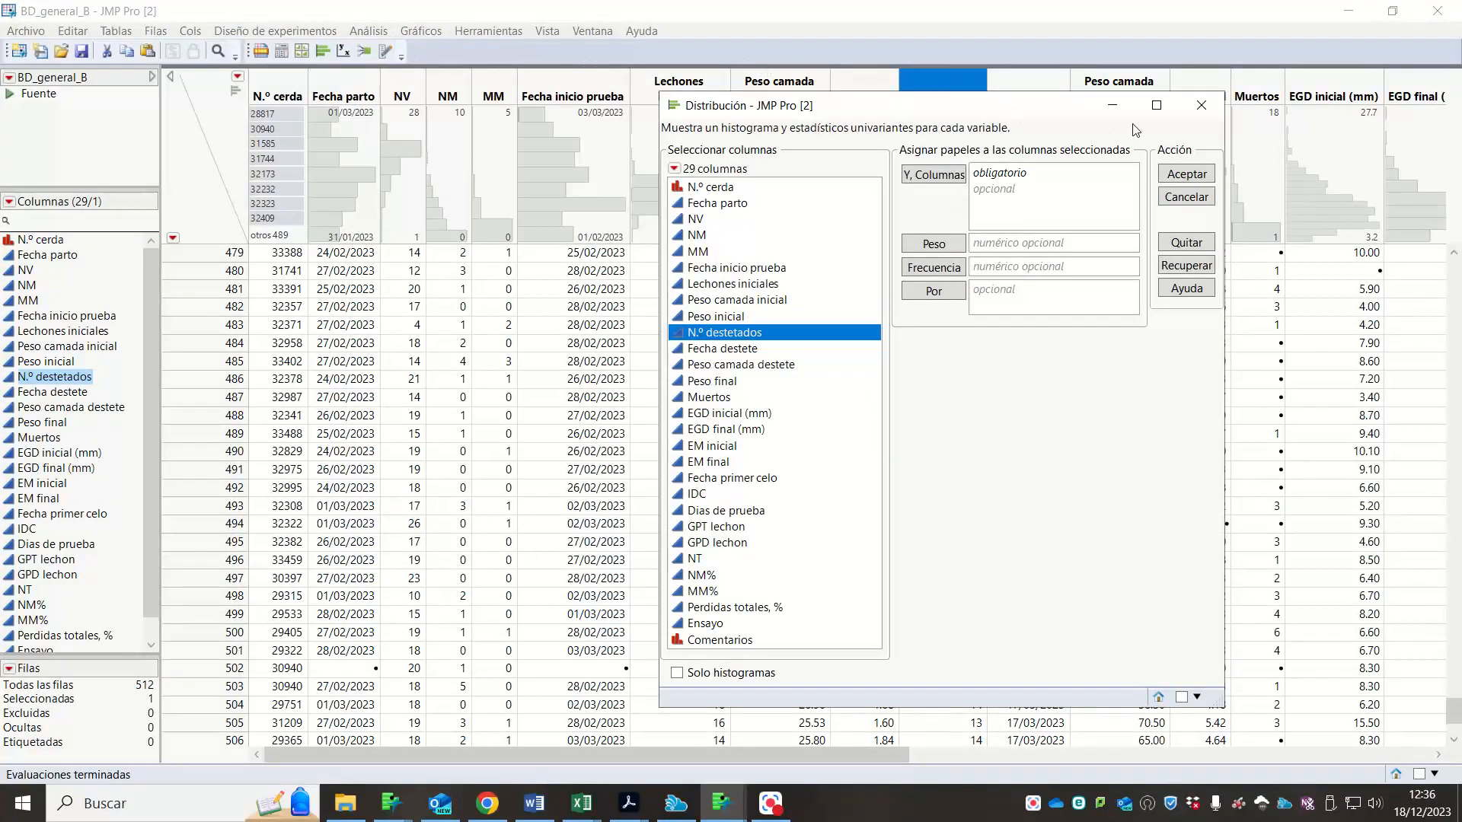
pyautogui.click(1202, 105)
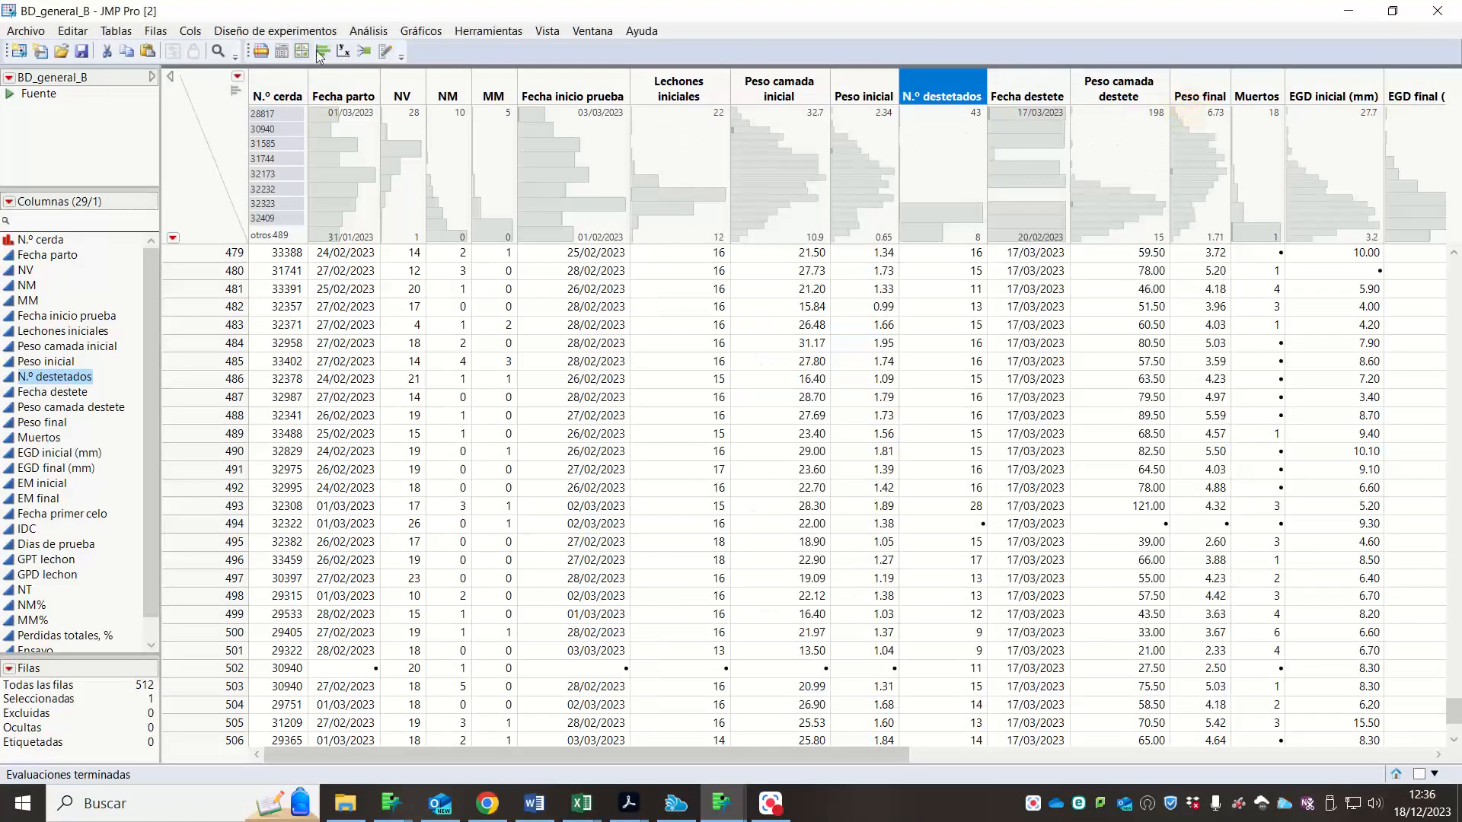
# - Run a Distribution analysis of BD_general_B with NV, NM and Peso inicial as the Y columns
pyautogui.click(378, 36)
pyautogui.click(395, 56)
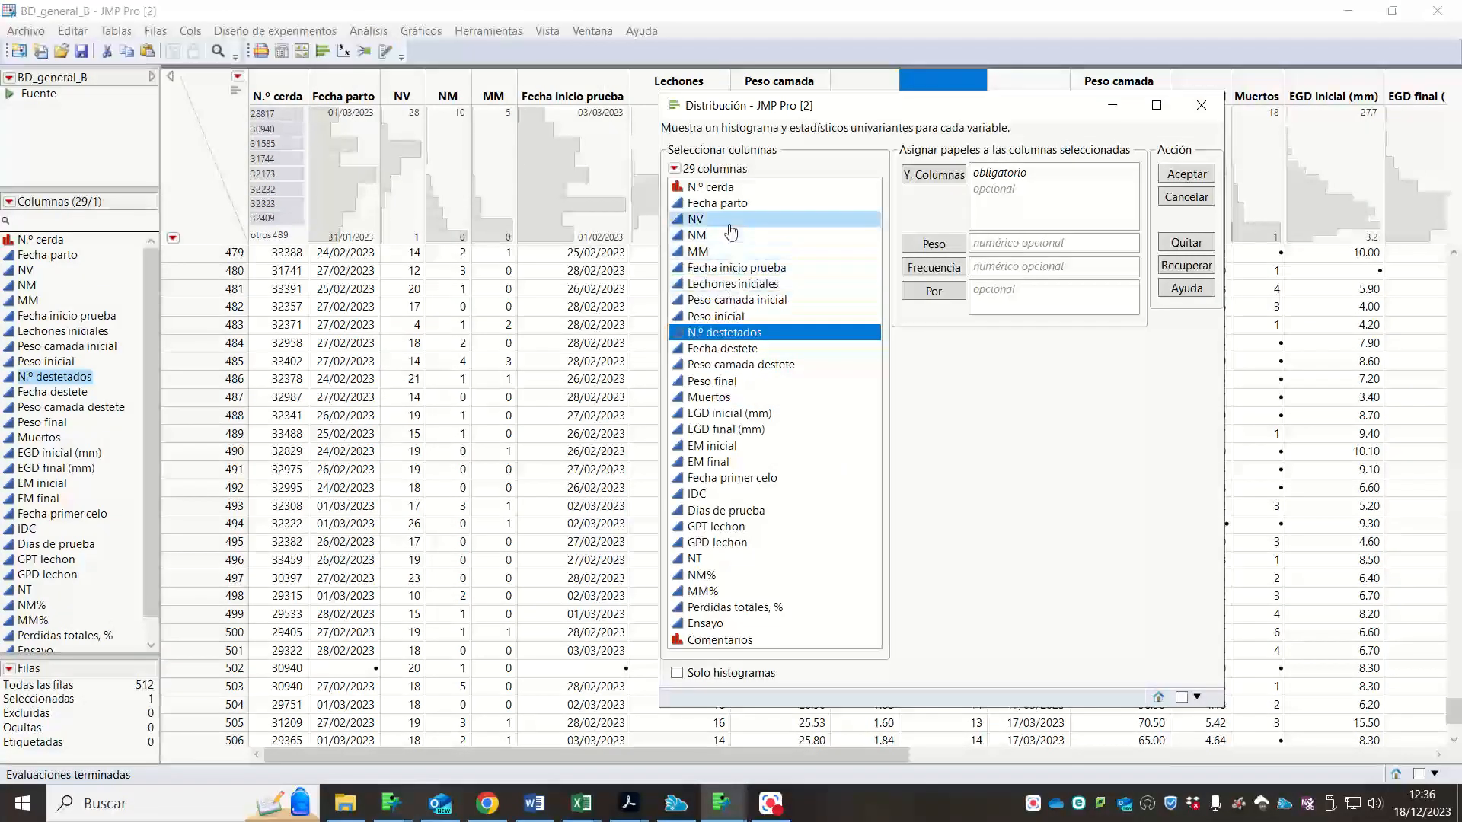
pyautogui.click(723, 316)
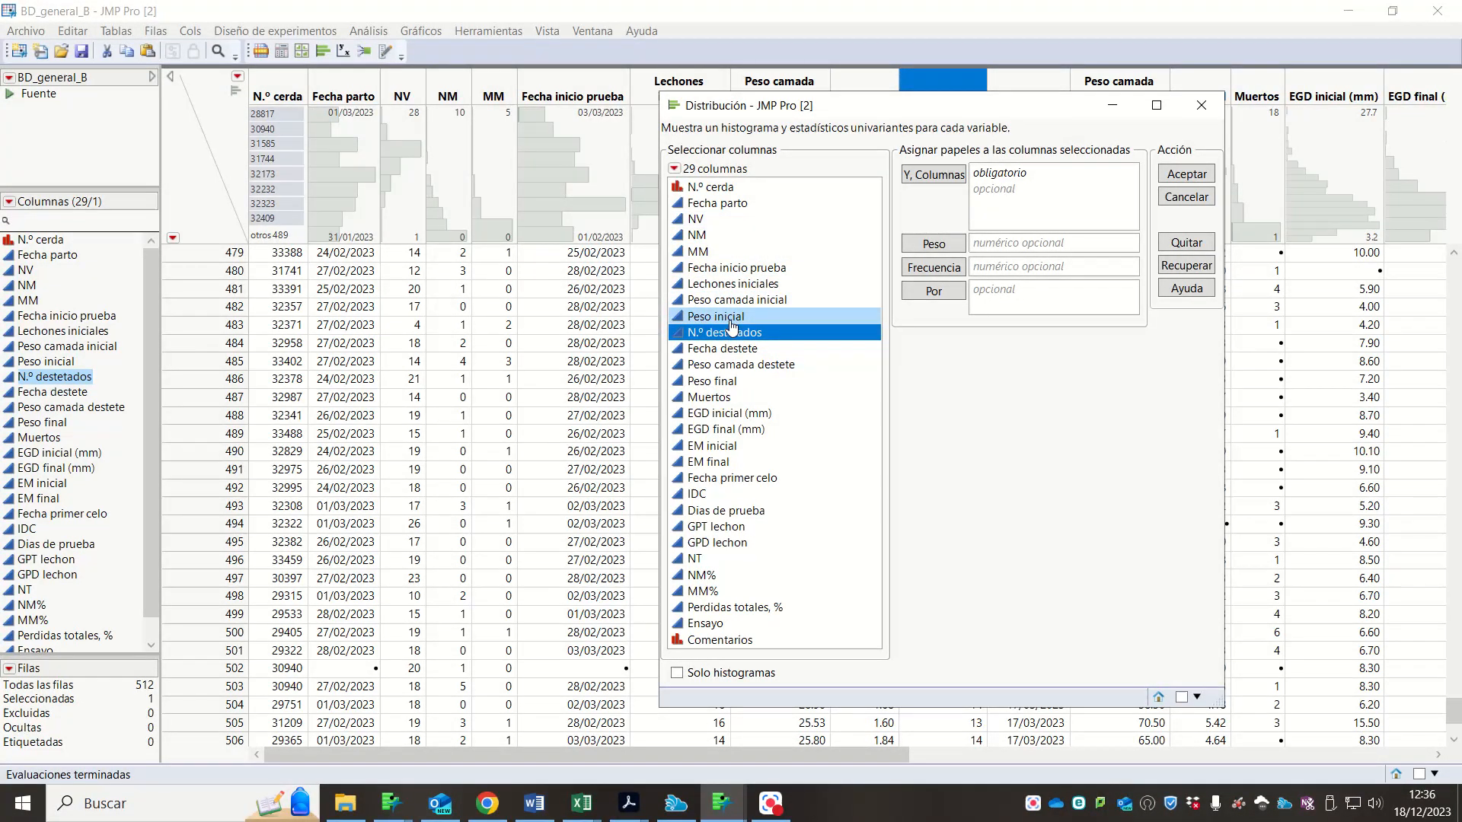
pyautogui.keyDown('ctrl'); pyautogui.click(723, 237); pyautogui.keyUp('ctrl')
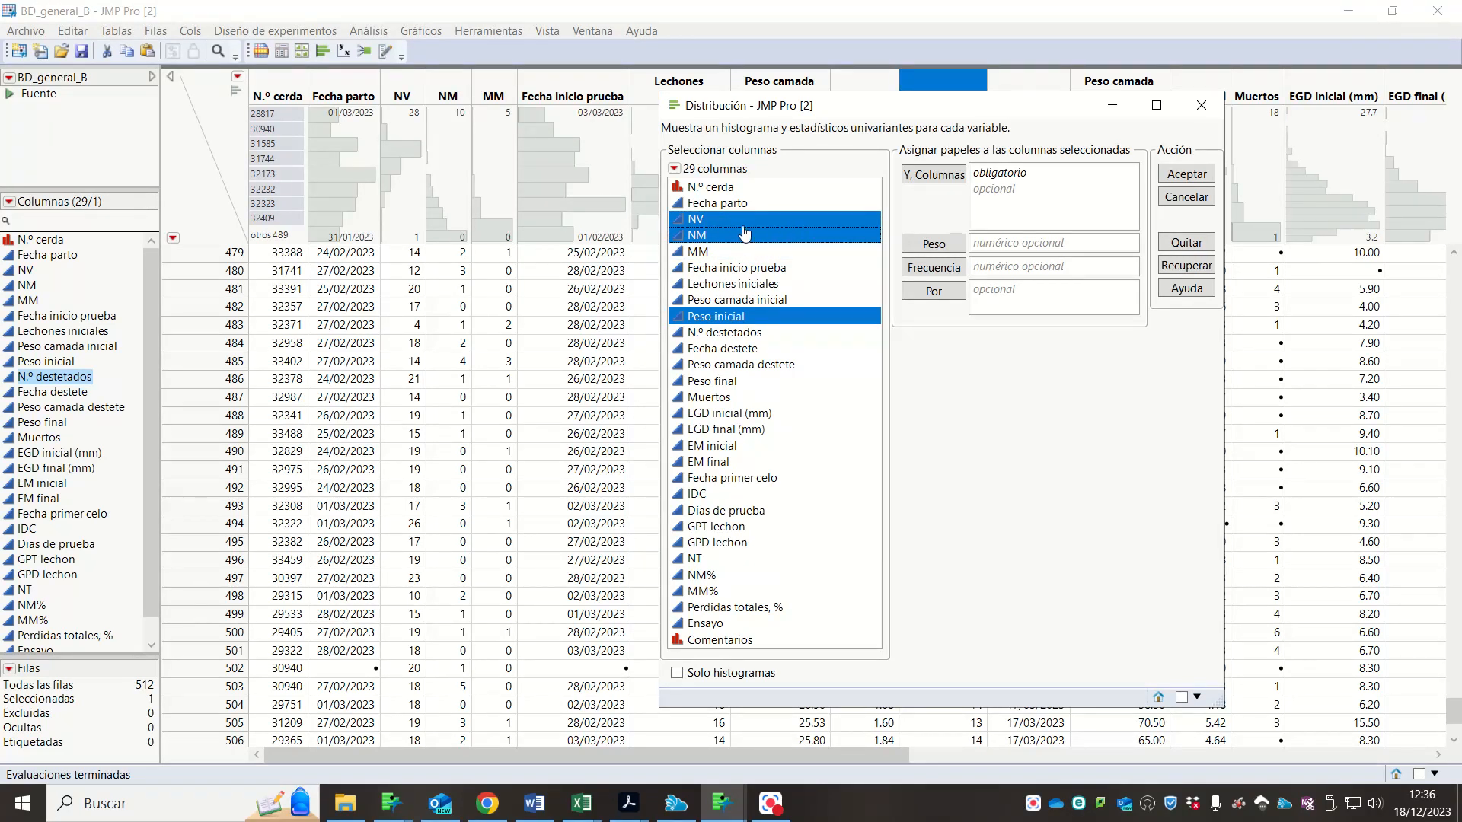
pyautogui.click(927, 188)
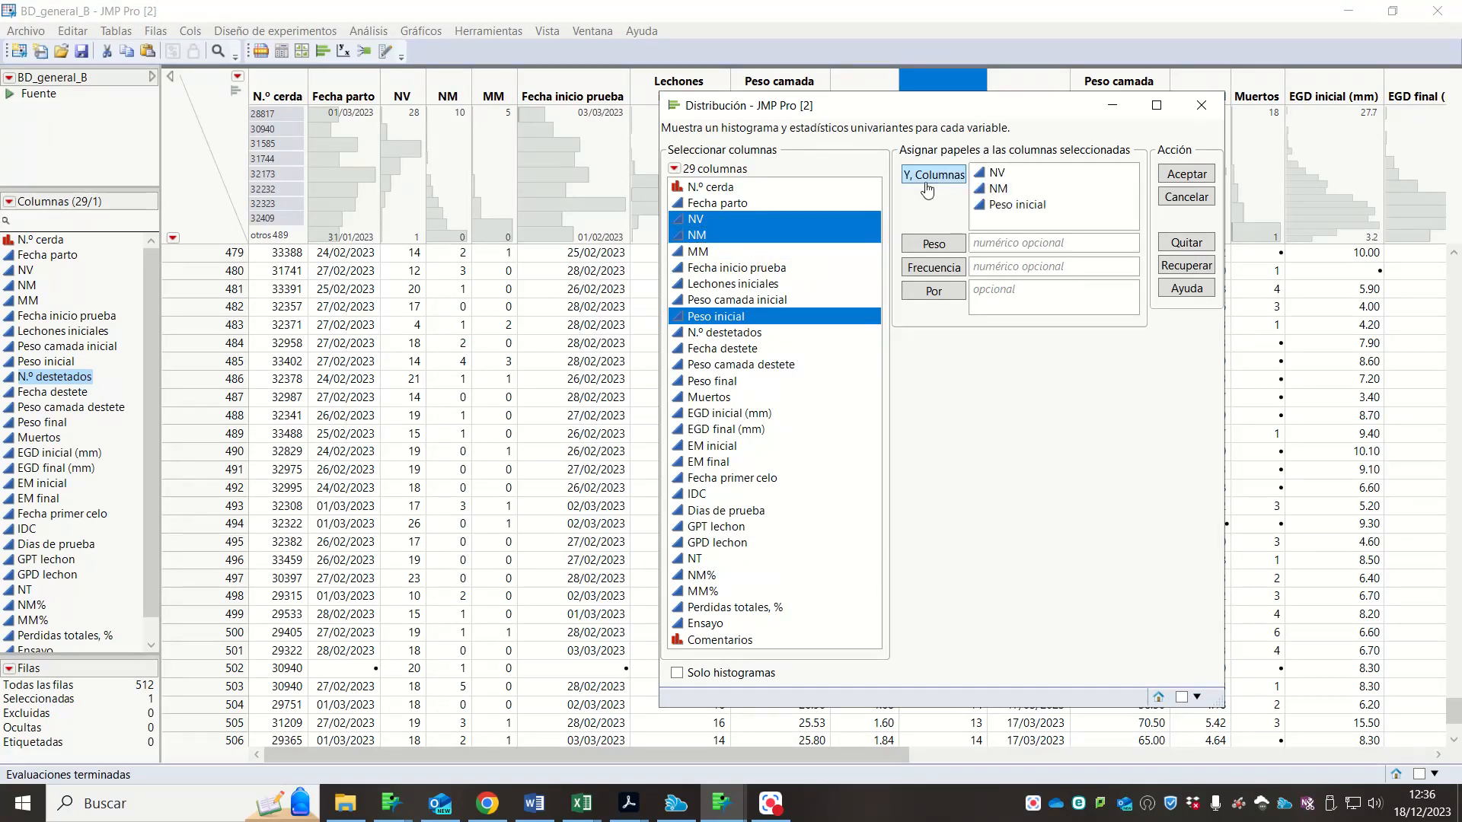
pyautogui.click(1187, 176)
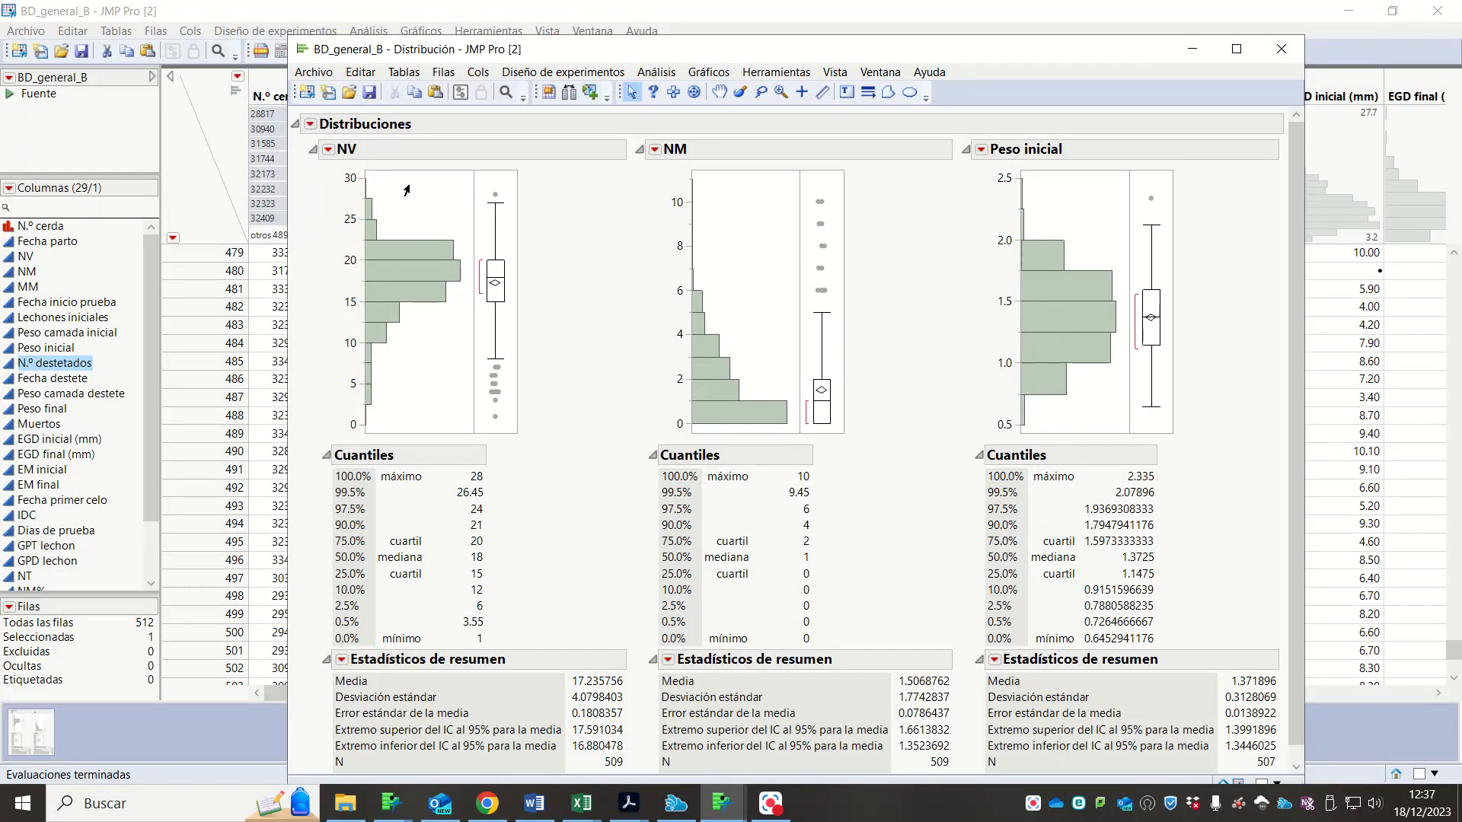
# - Stack the NV, NM and Peso inicial distributions in the report
pyautogui.click(329, 151)
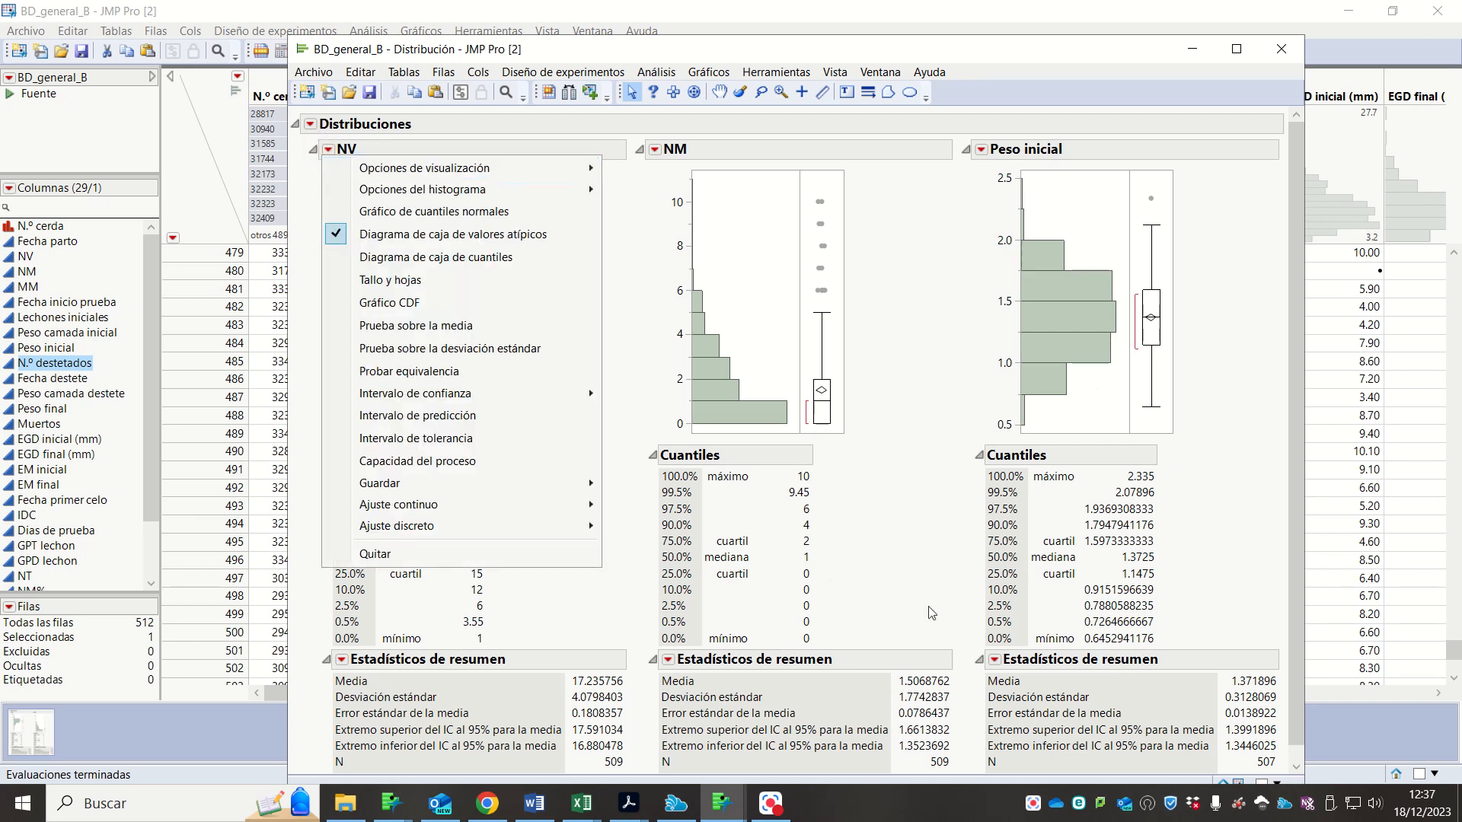
pyautogui.click(311, 128)
pyautogui.click(311, 126)
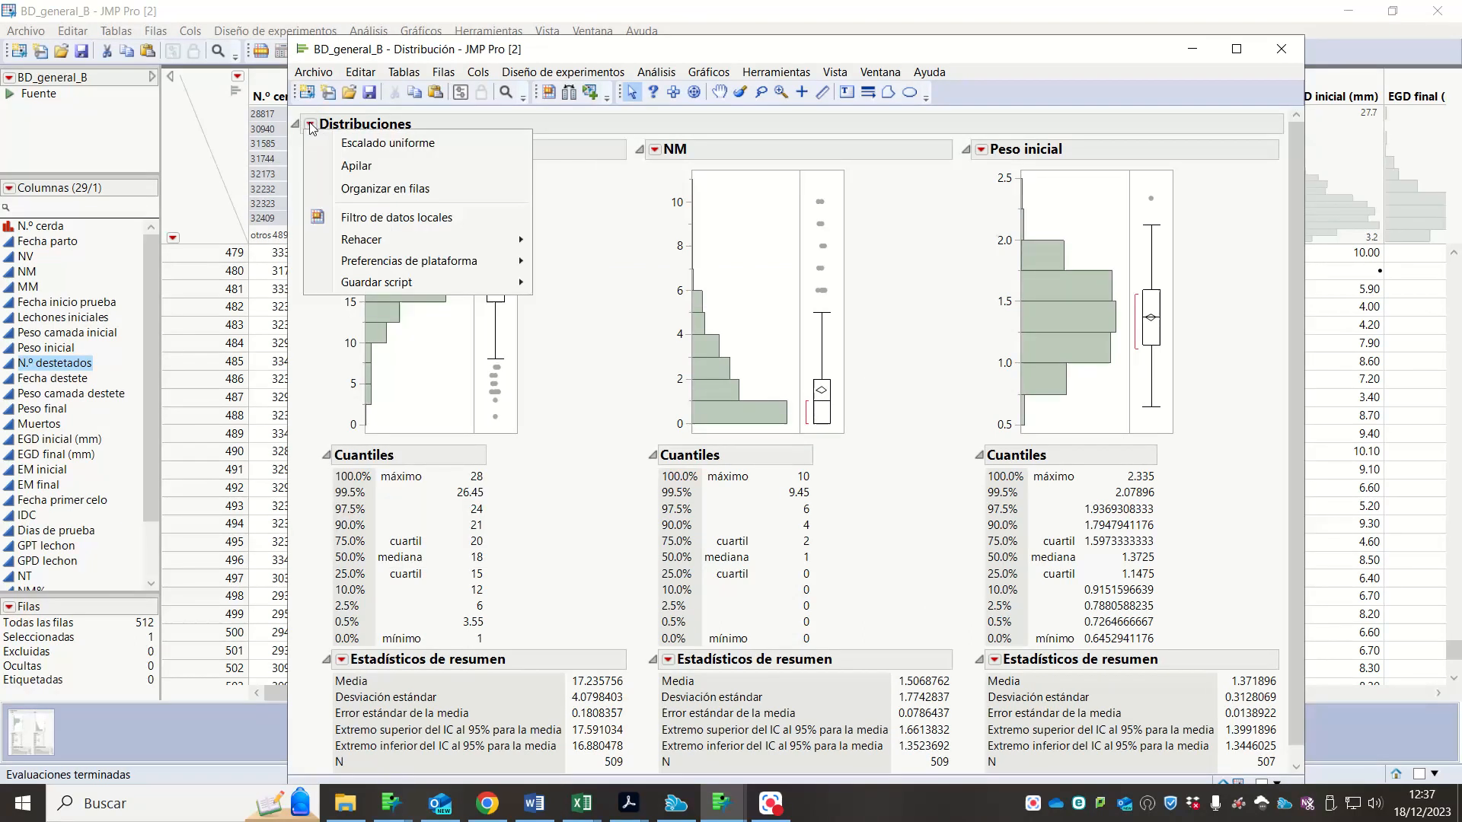
pyautogui.click(360, 166)
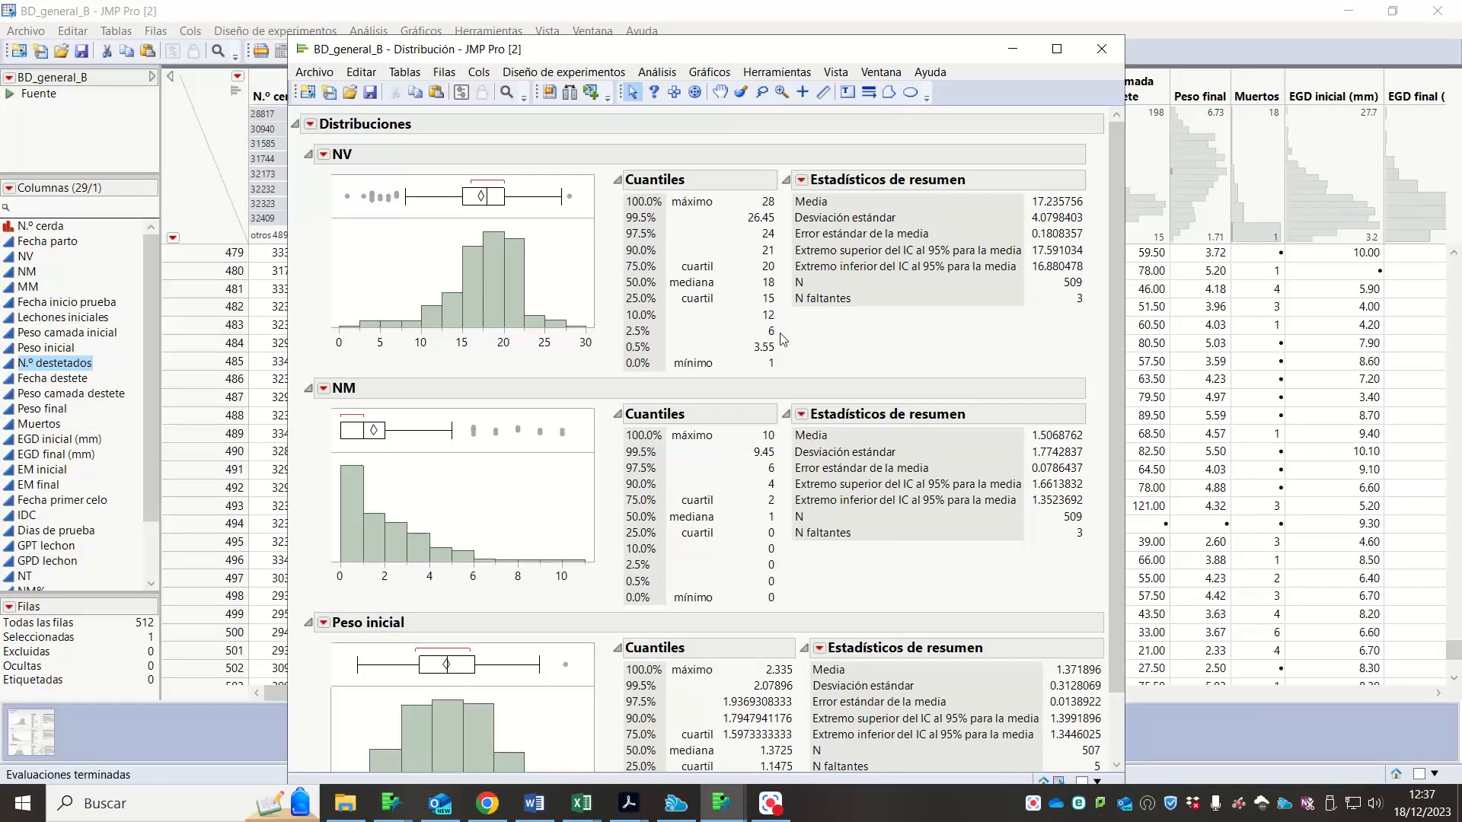
# - Add the coefficient of variation (CV) to the summary statistics of the NV distribution
pyautogui.moveTo(777, 298)
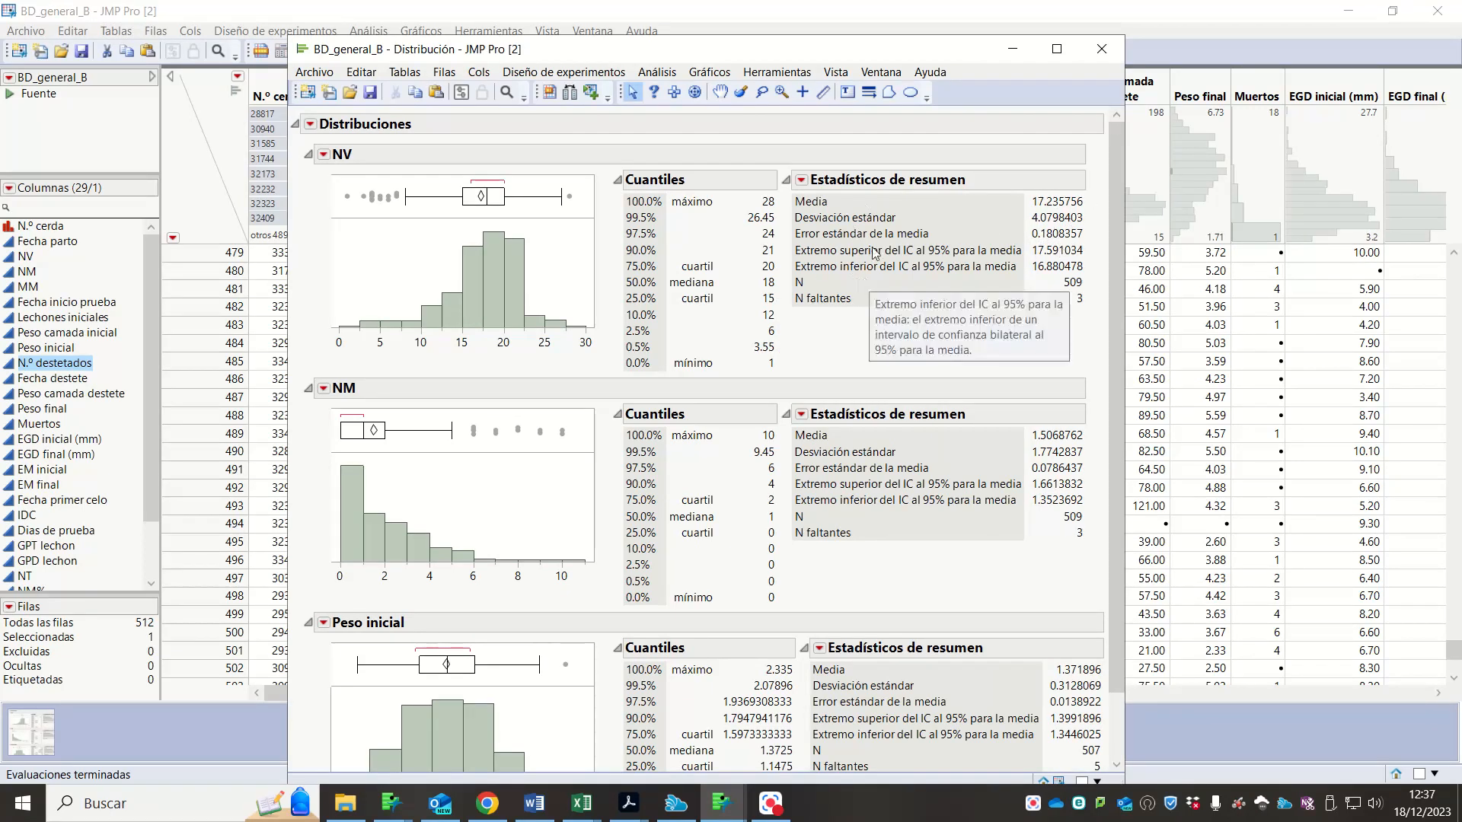
pyautogui.moveTo(968, 258)
pyautogui.click(803, 181)
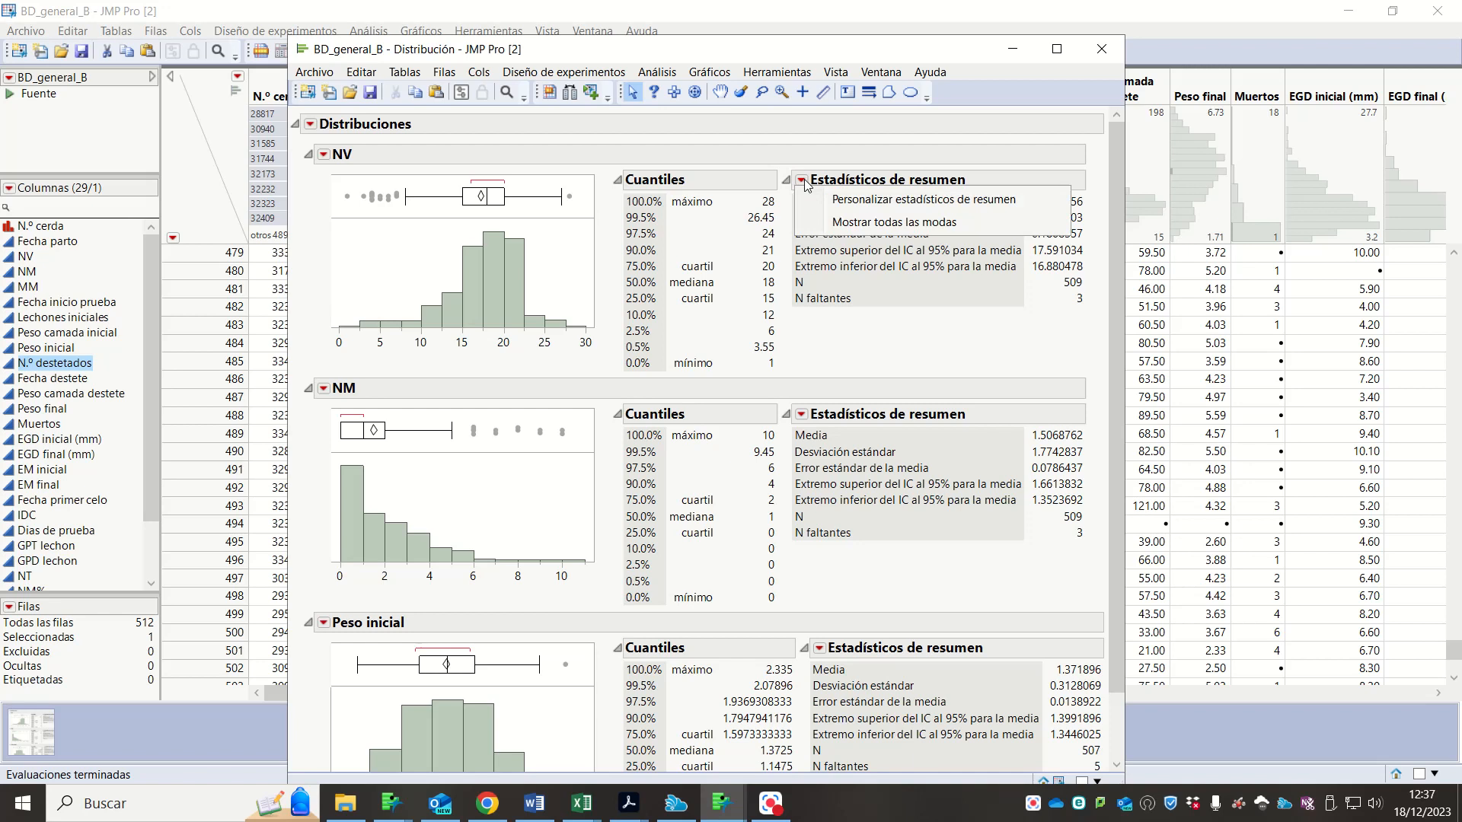
pyautogui.click(875, 200)
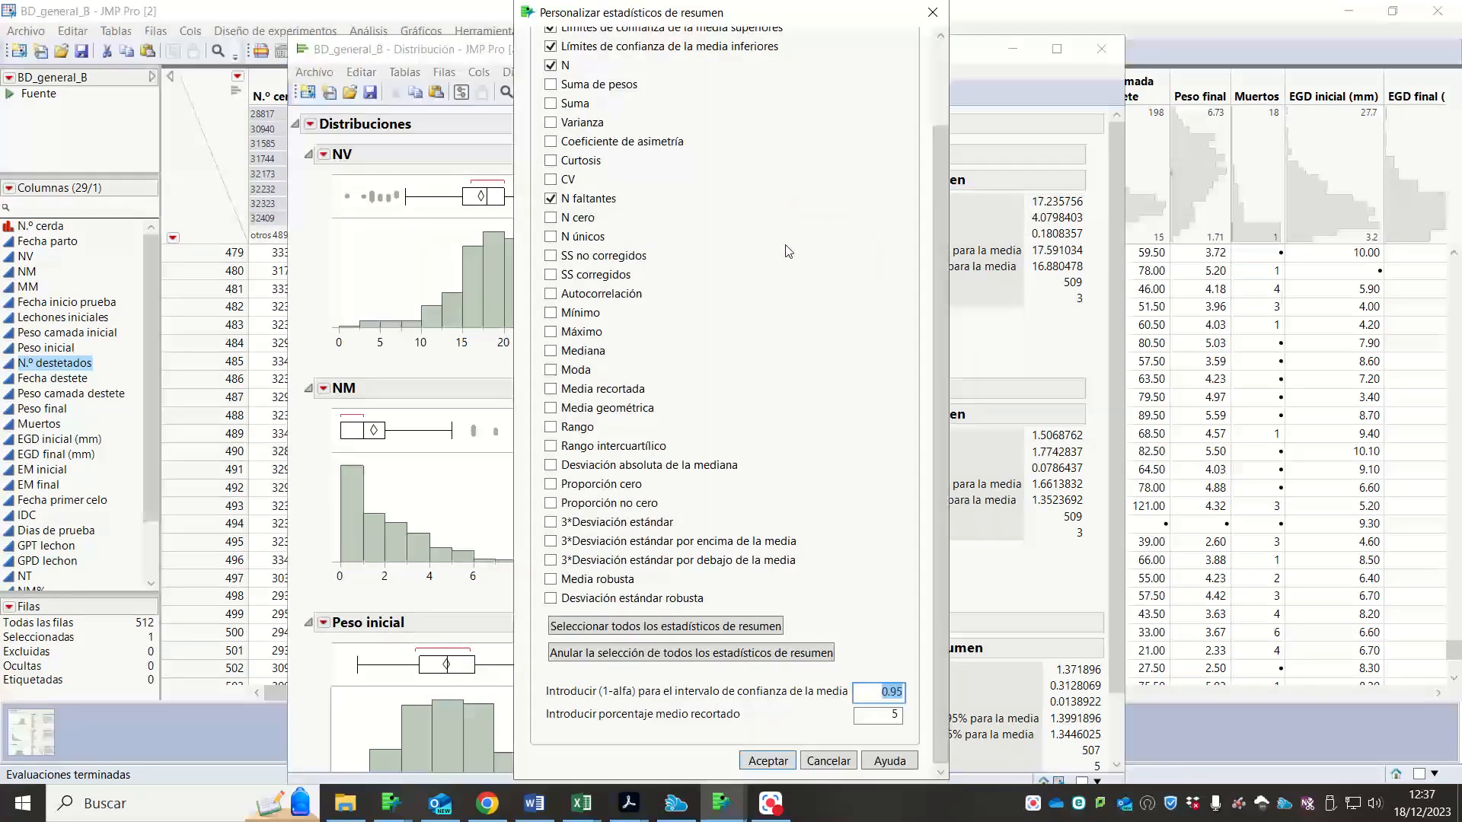
pyautogui.scroll(2, 619, 223)
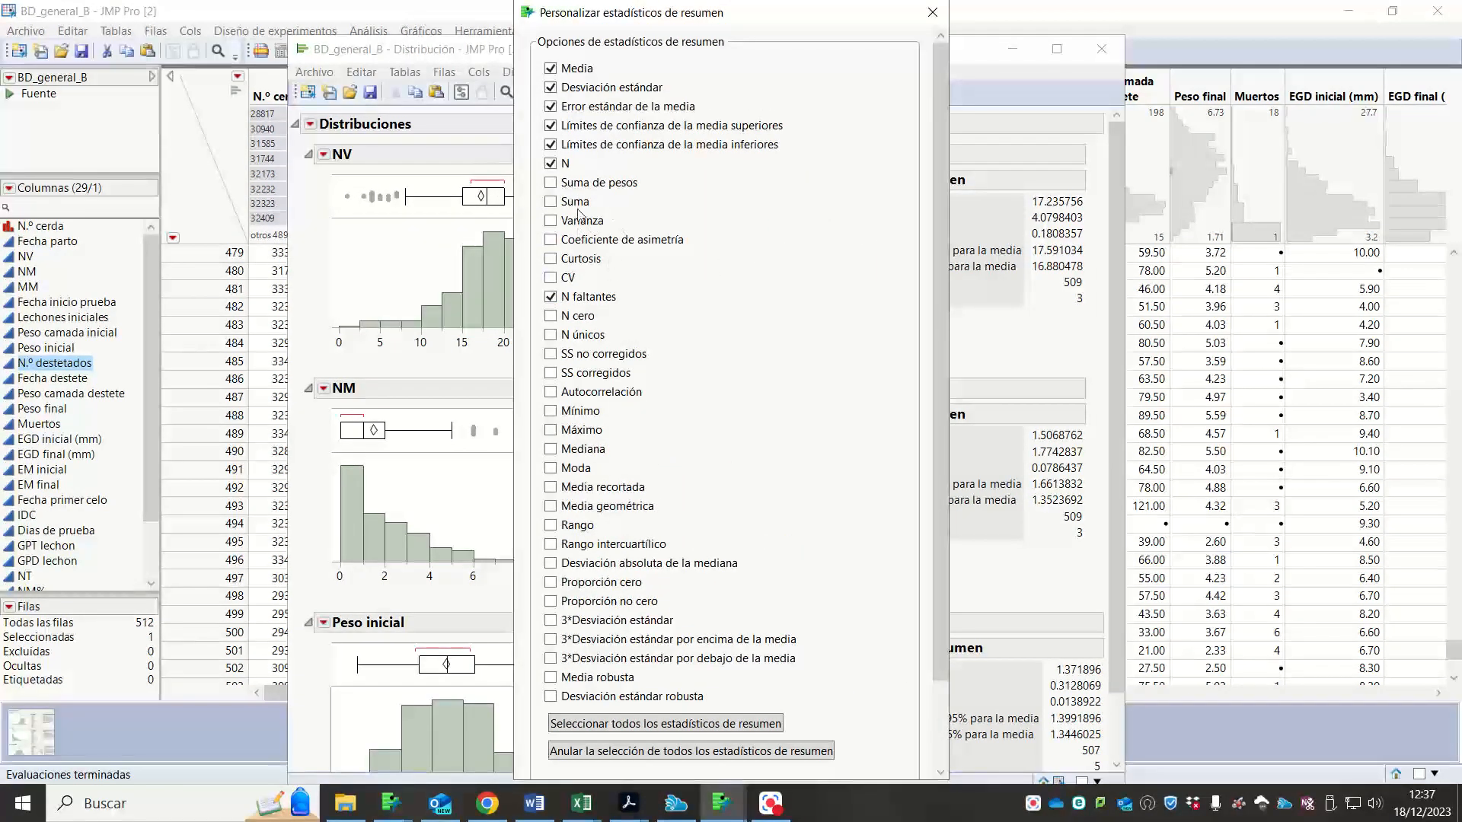
pyautogui.click(550, 277)
pyautogui.scroll(-2, 754, 731)
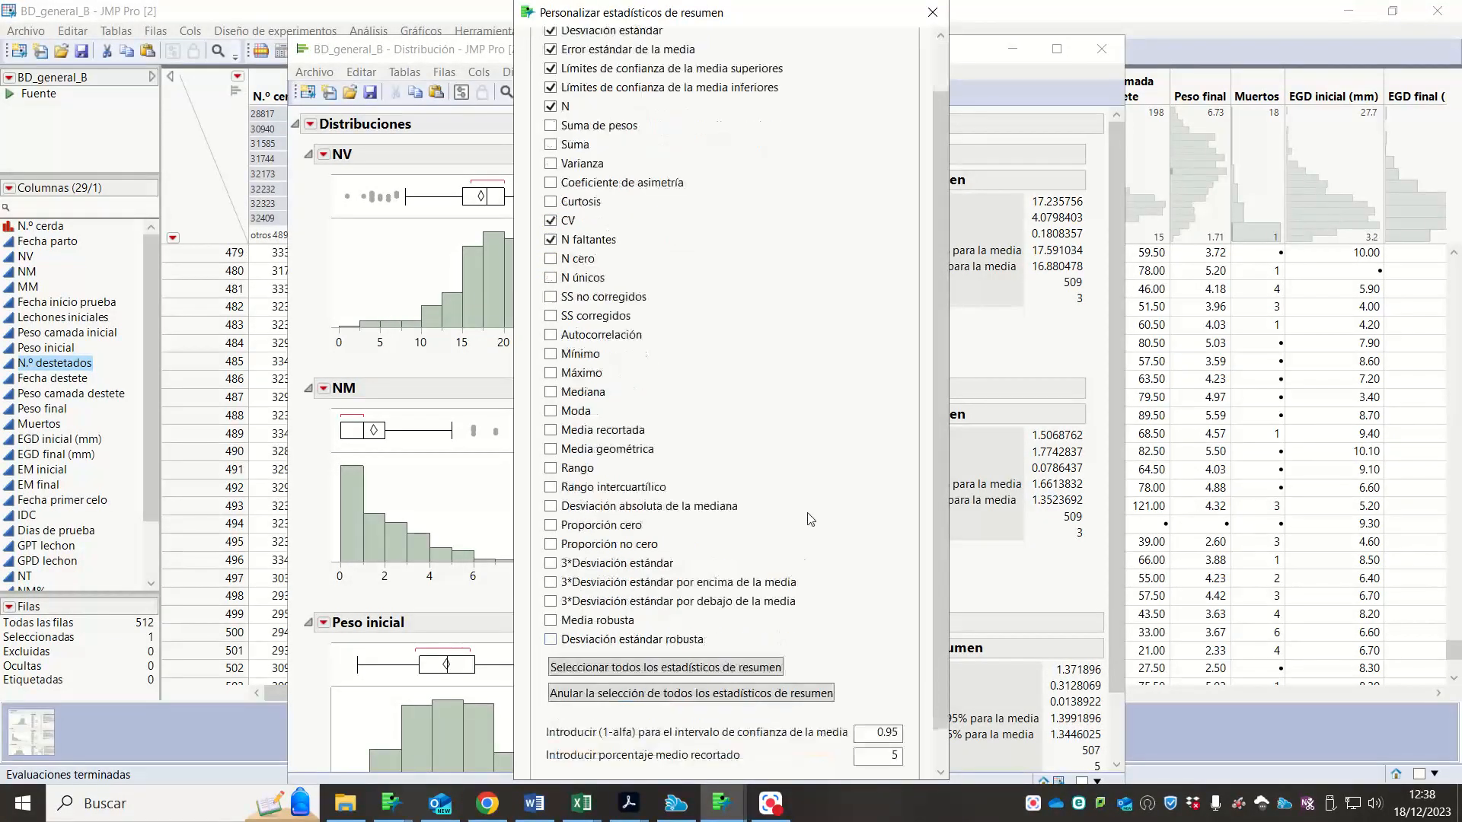
pyautogui.click(767, 760)
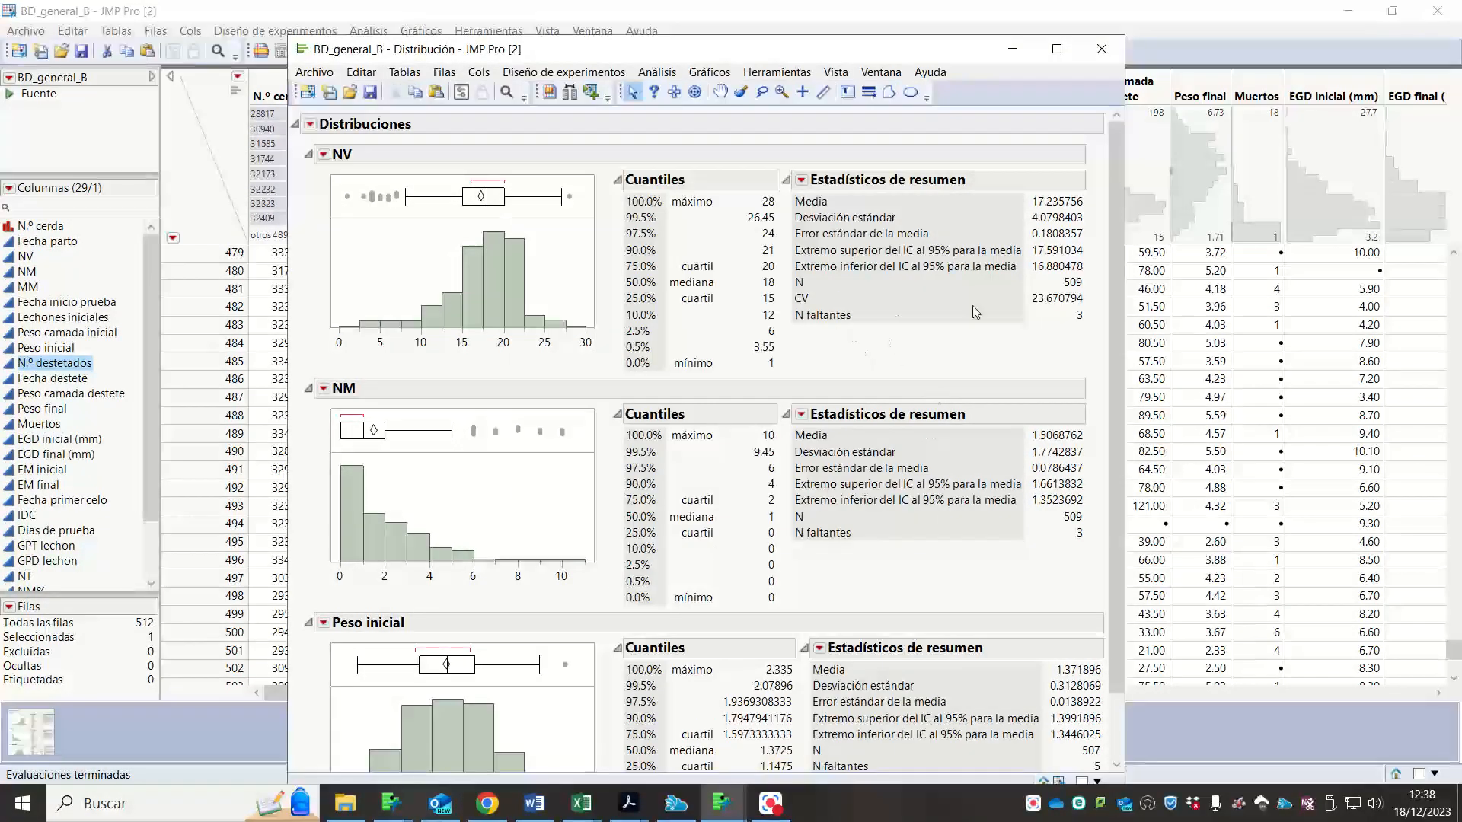
# - Add the coefficient of variation (CV) to the summary statistics of the remaining distributions, NM and Peso inicial
pyautogui.moveTo(871, 241)
pyautogui.click(802, 182)
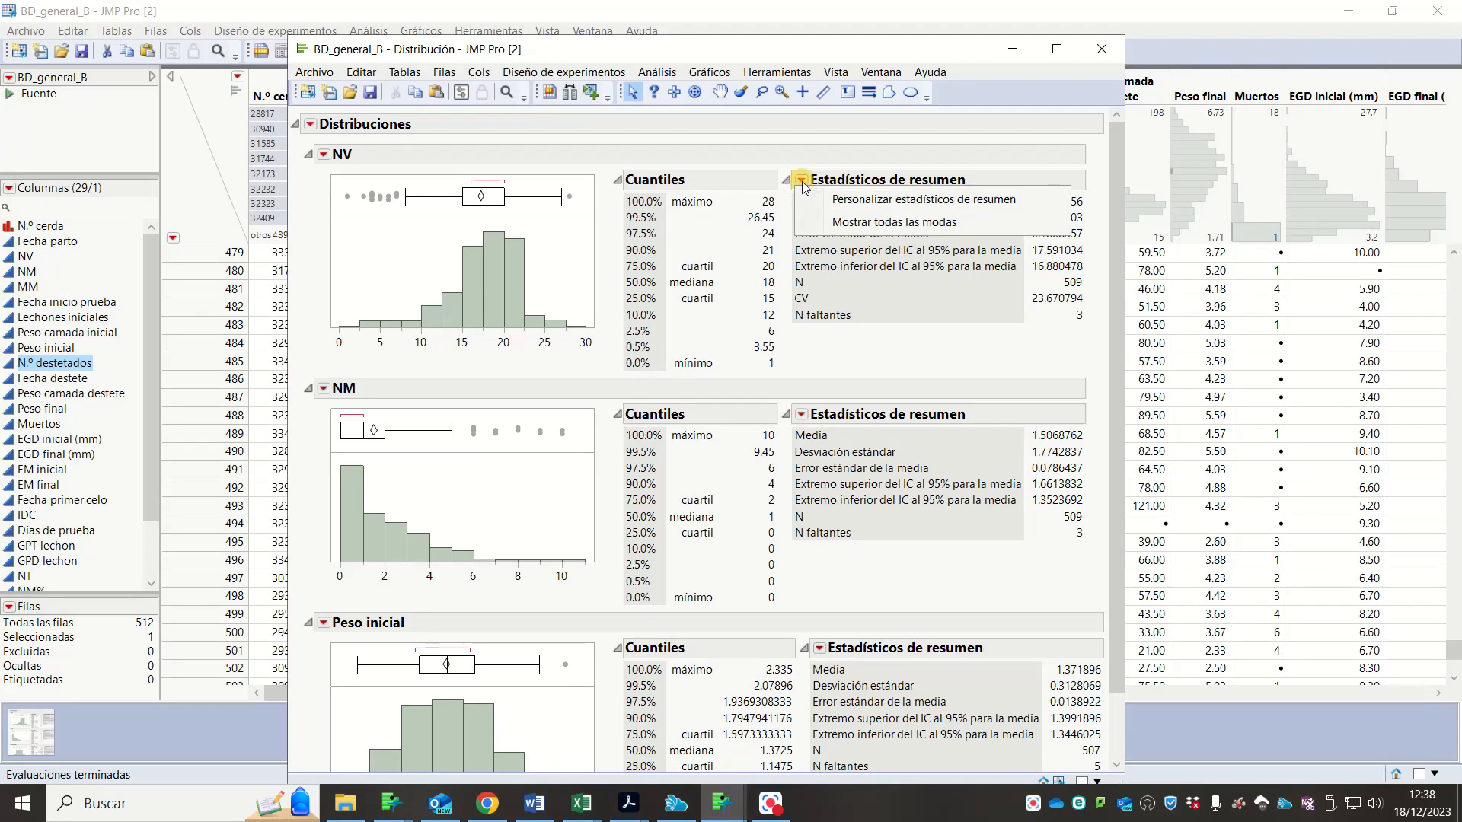
pyautogui.click(841, 200)
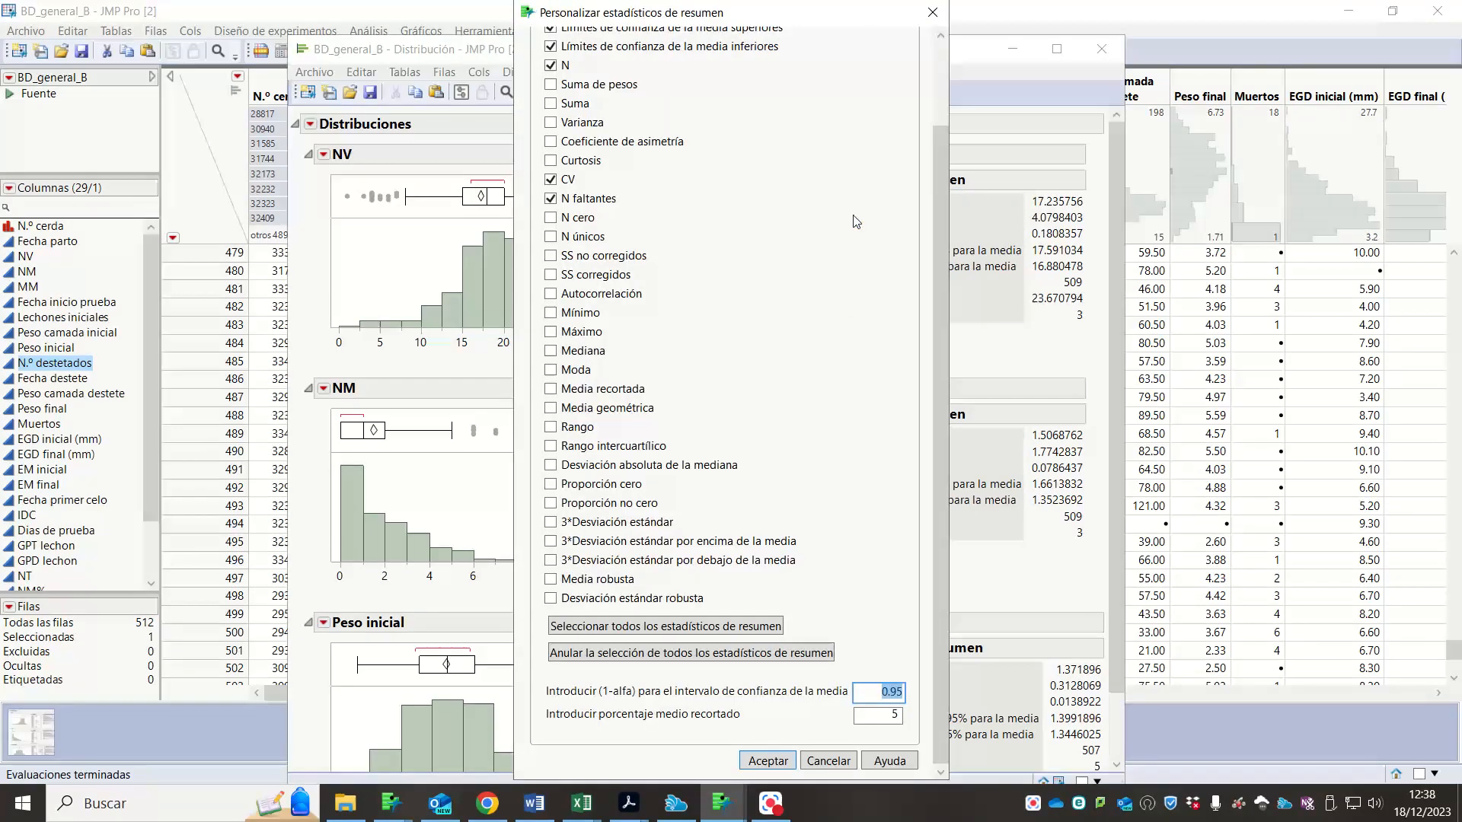
pyautogui.click(561, 184)
pyautogui.click(551, 181)
pyautogui.click(775, 761)
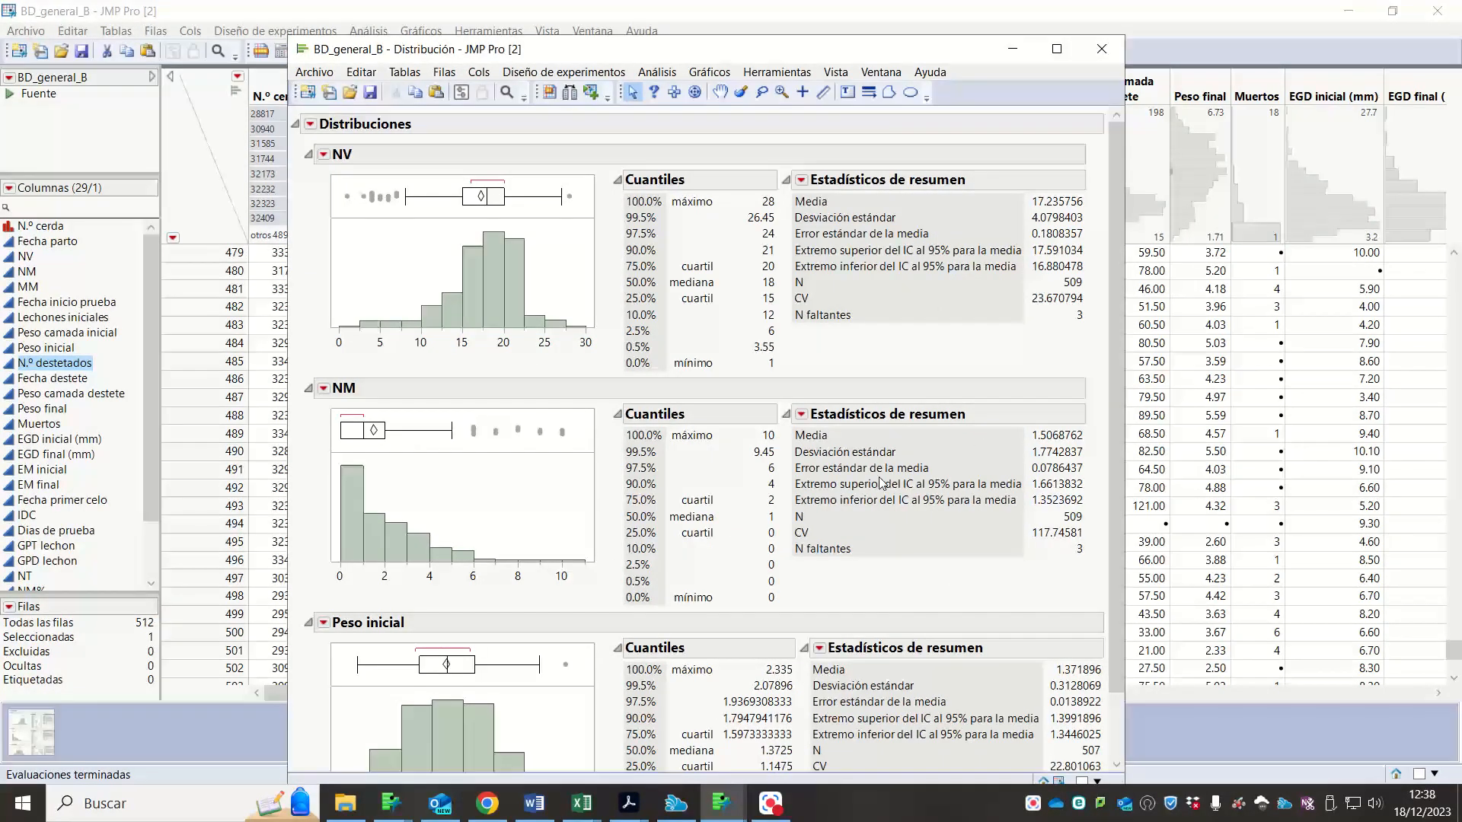
# - Select several NV histogram bars one by one and examine how their rows are spread across the NM and Peso inicial distributions
pyautogui.scroll(-2, 955, 549)
pyautogui.scroll(2, 949, 463)
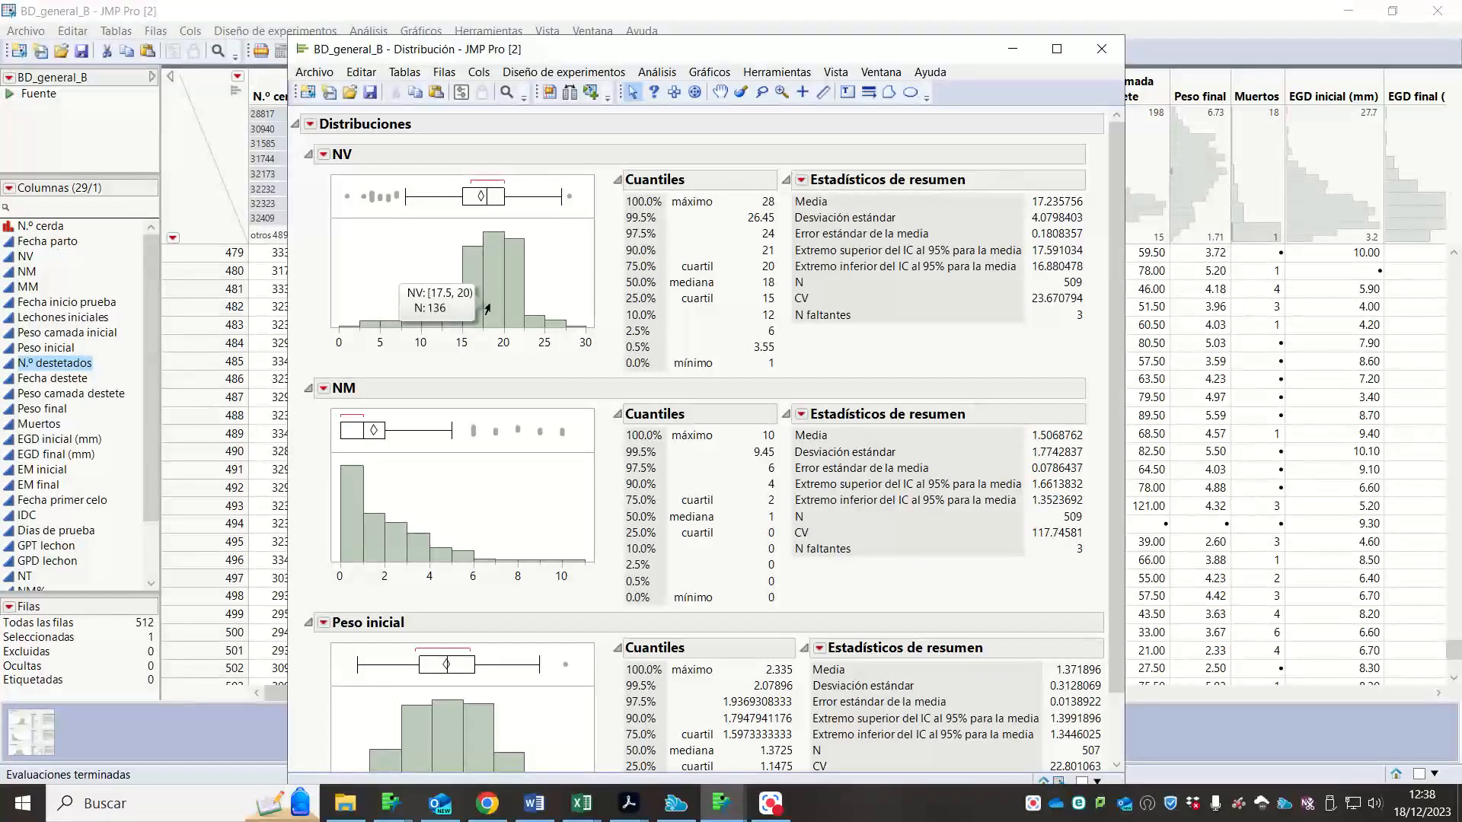
pyautogui.click(536, 326)
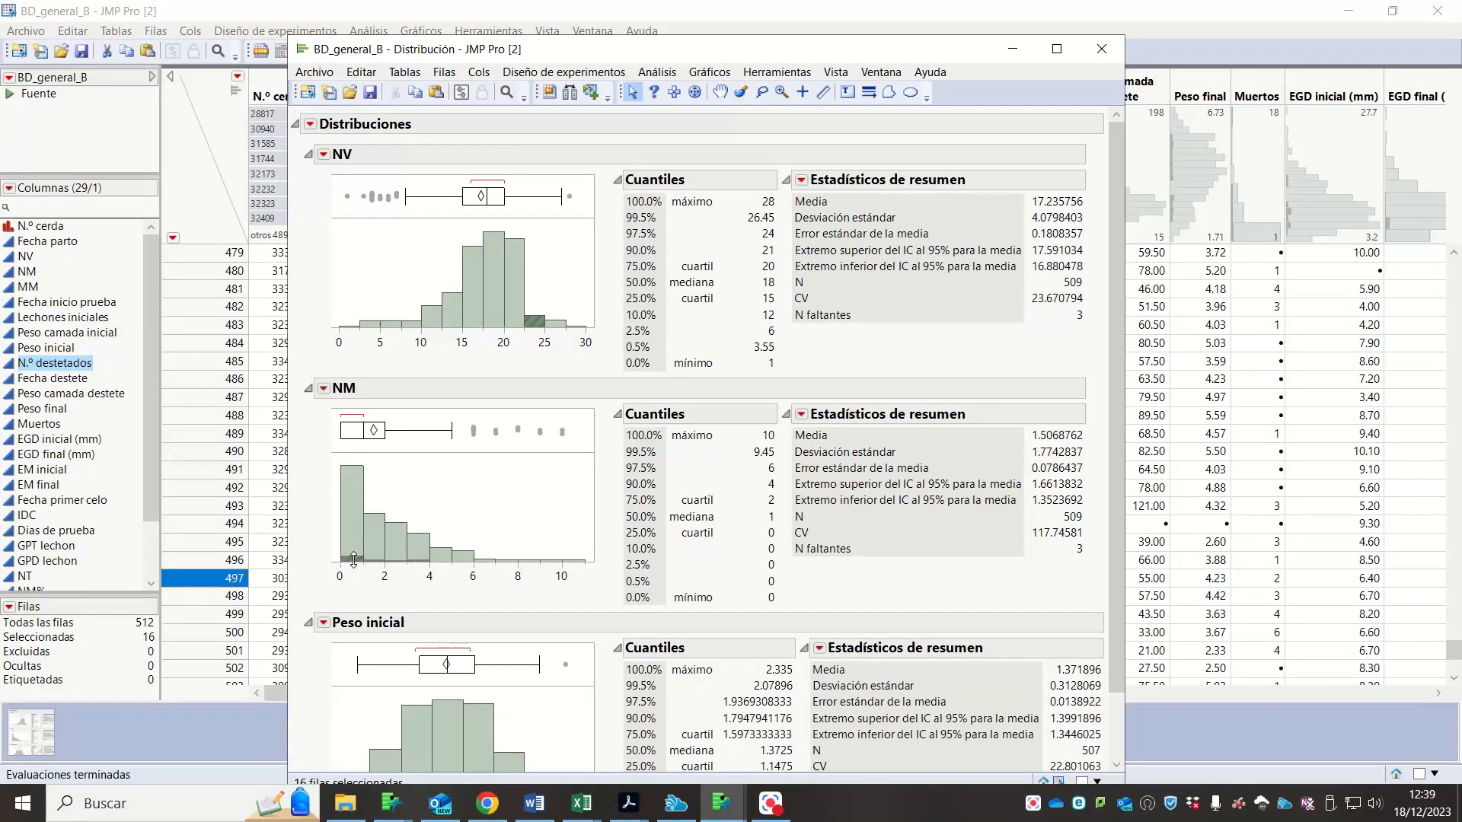
pyautogui.scroll(-2, 385, 567)
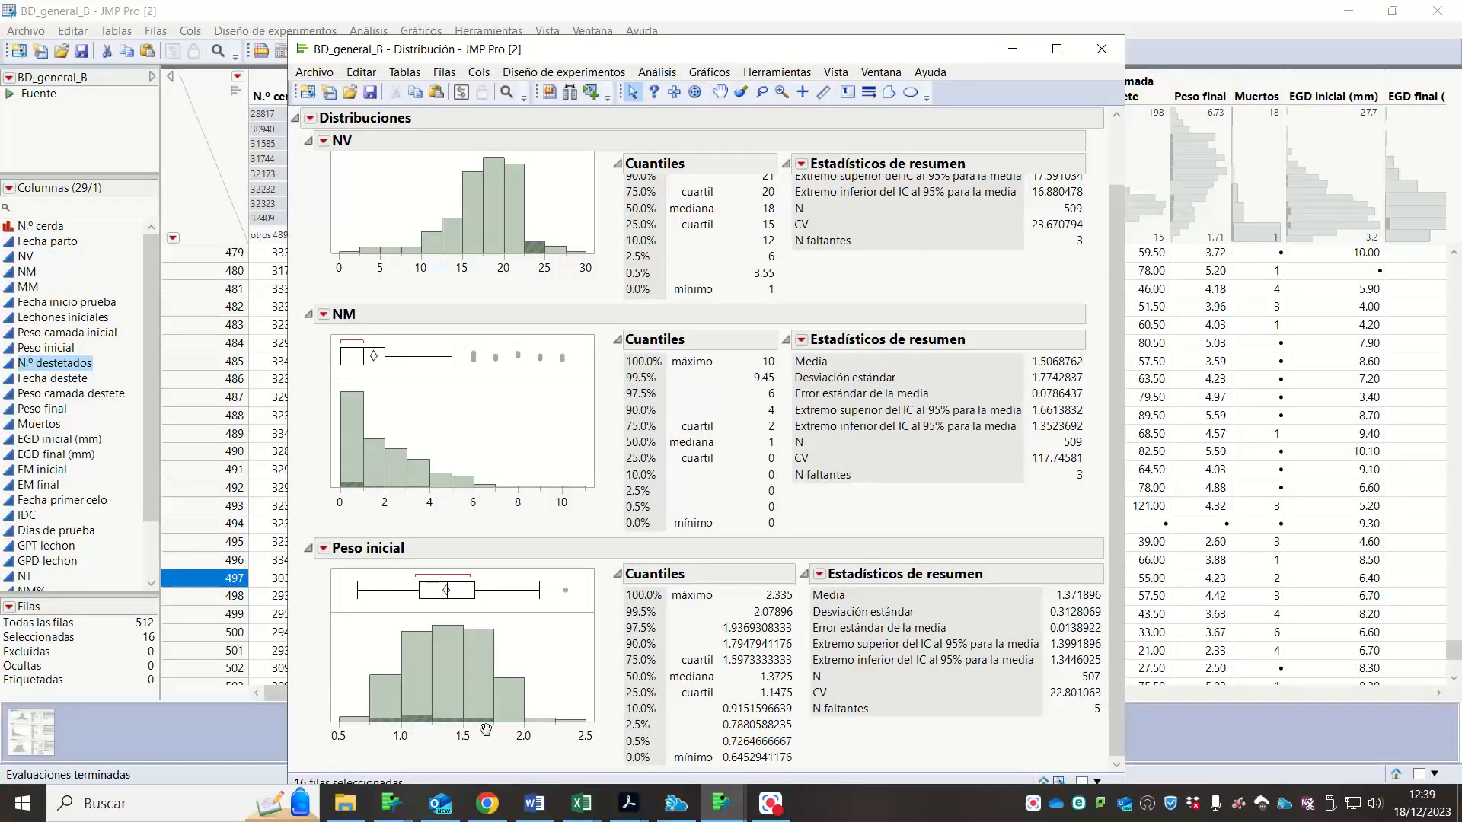
pyautogui.scroll(2, 486, 729)
pyautogui.click(491, 313)
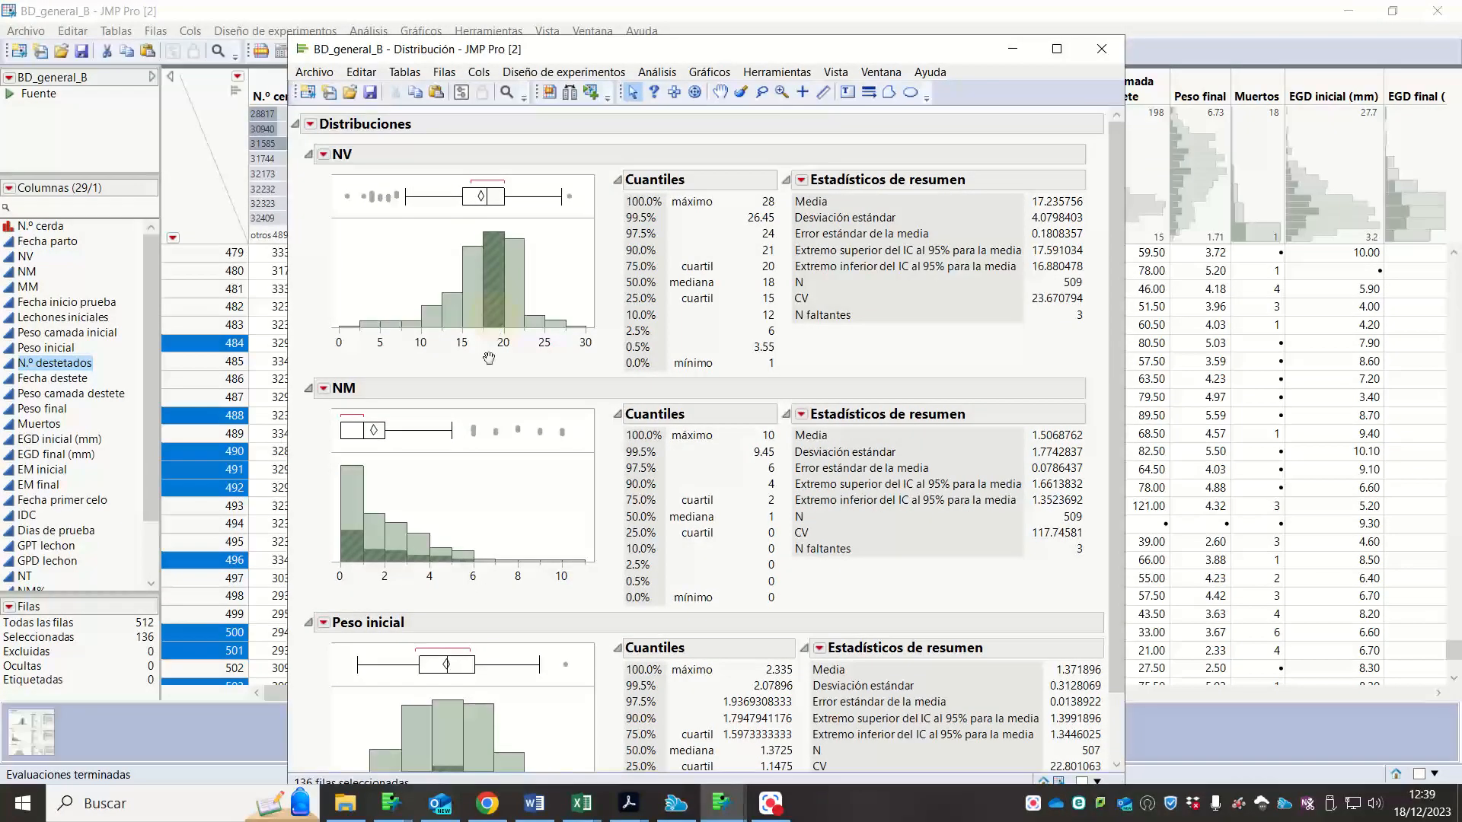
pyautogui.scroll(-2, 489, 358)
pyautogui.click(509, 221)
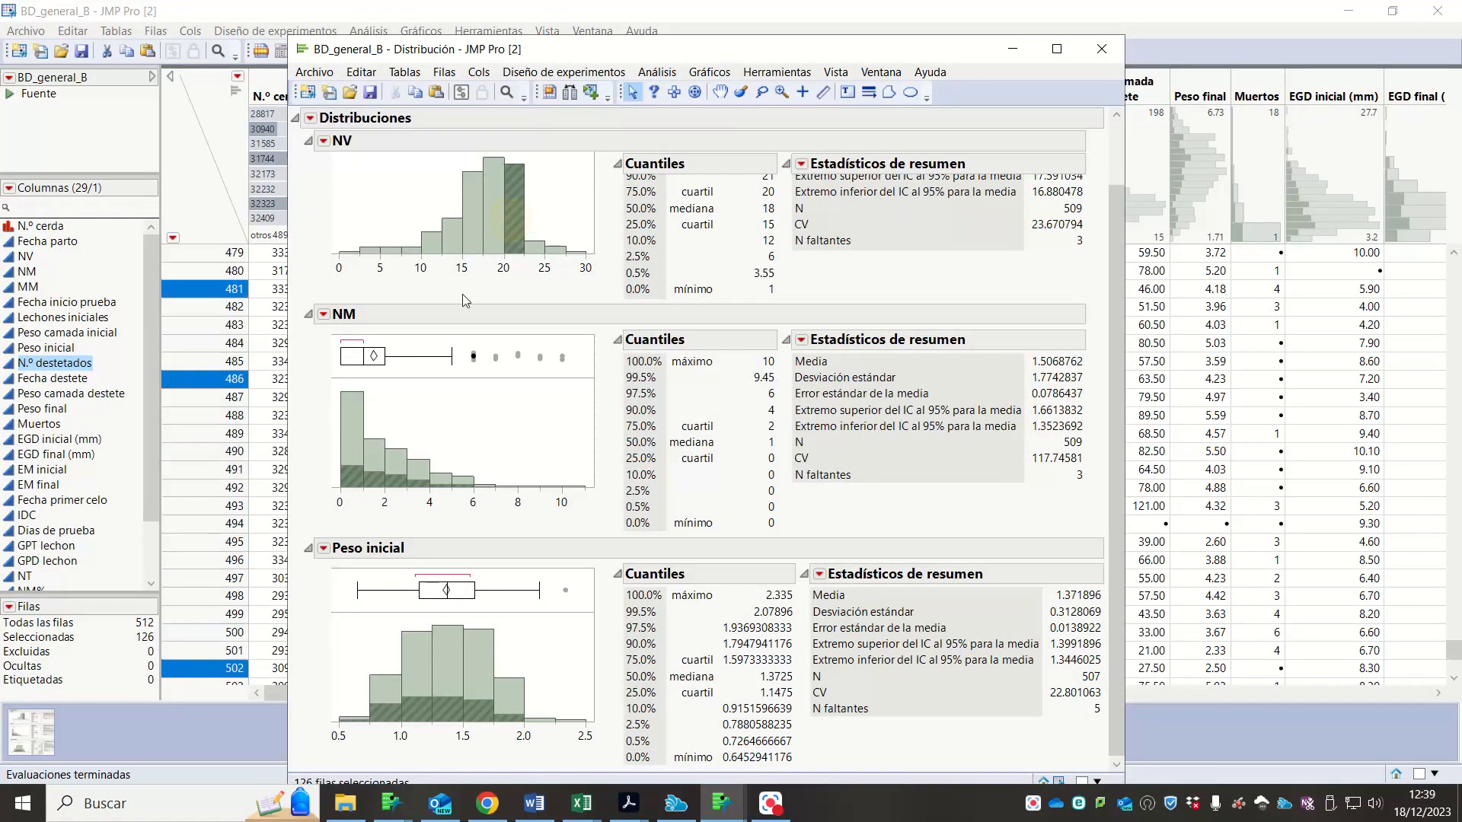
pyautogui.click(464, 239)
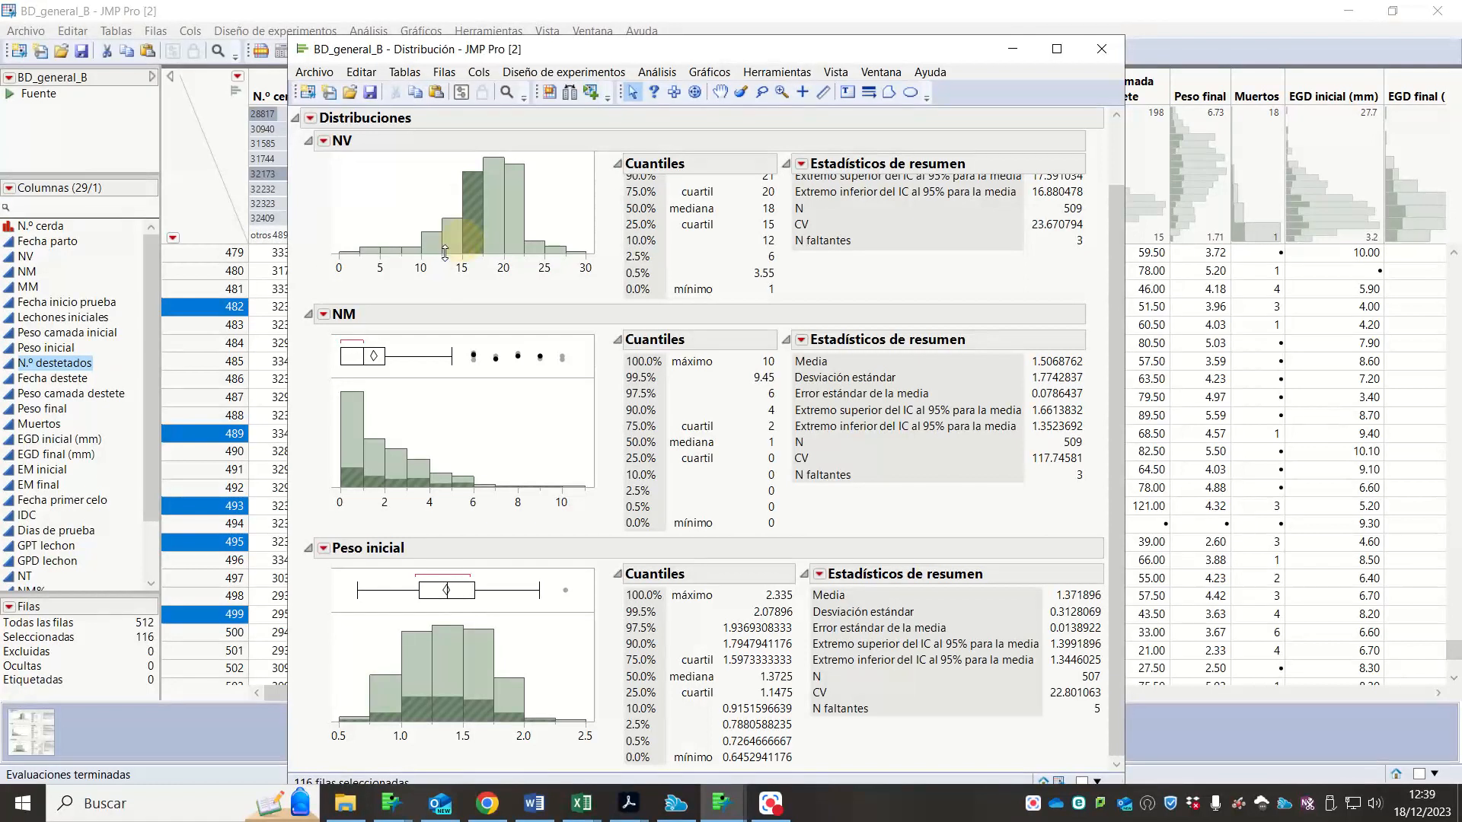
pyautogui.click(454, 251)
pyautogui.scroll(2, 487, 274)
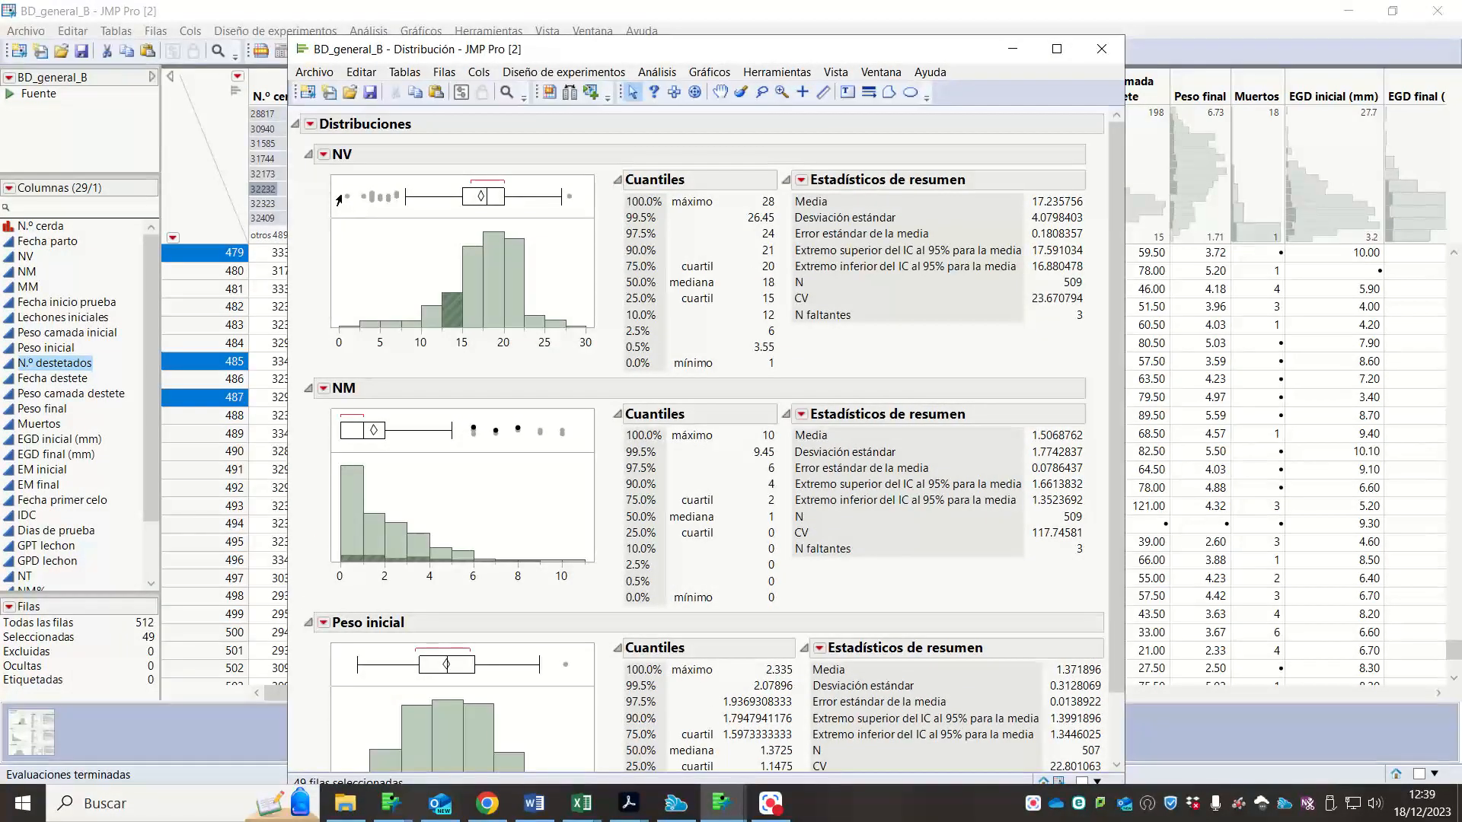
# - Select the low outliers in the NV box plot, examine their rows in NM and Peso inicial, and isolate the lowest NV outlier
pyautogui.moveTo(337, 185); pyautogui.dragTo(399, 214)
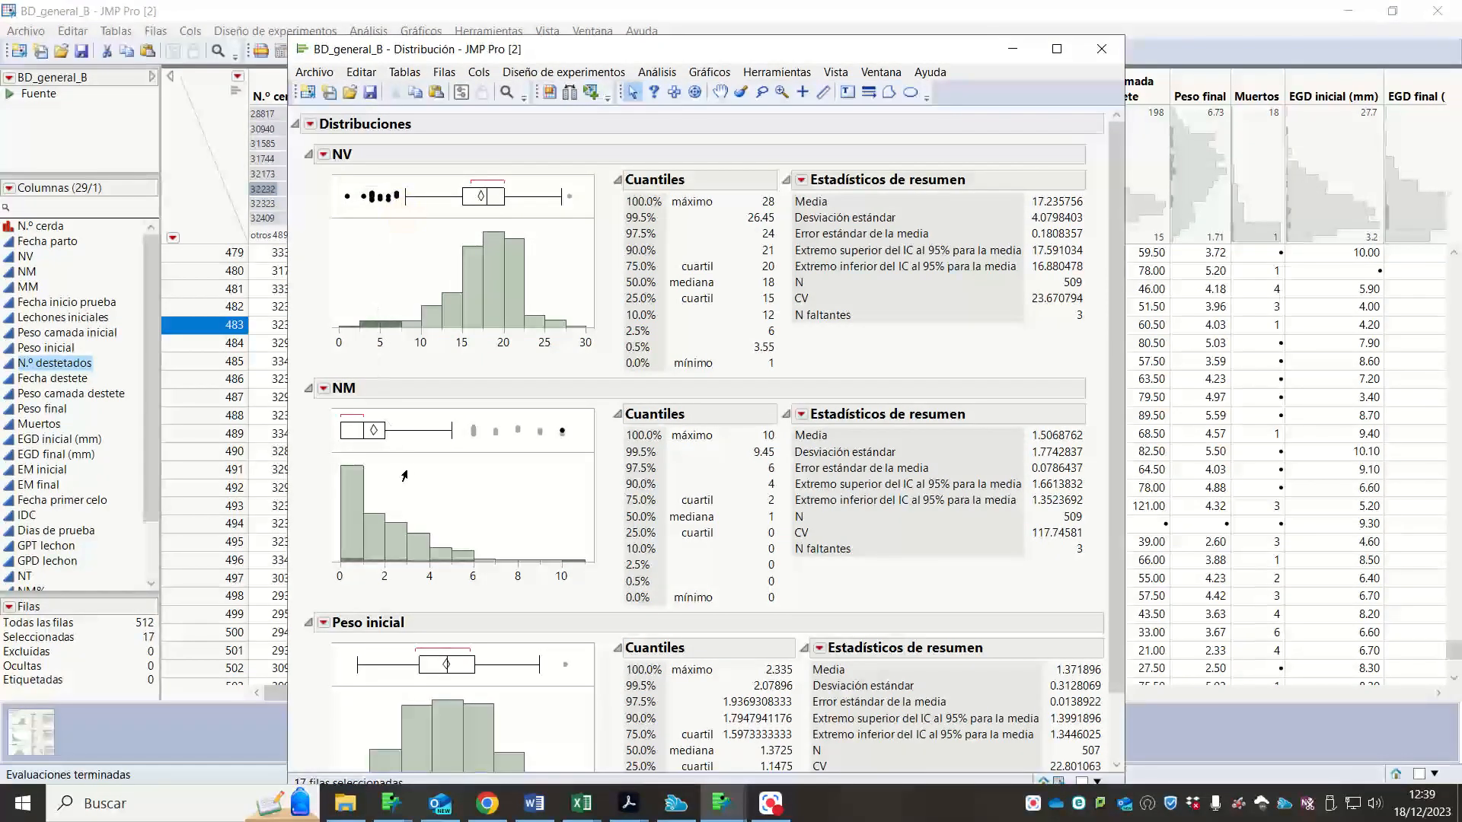
pyautogui.scroll(-3, 437, 554)
pyautogui.scroll(2, 437, 554)
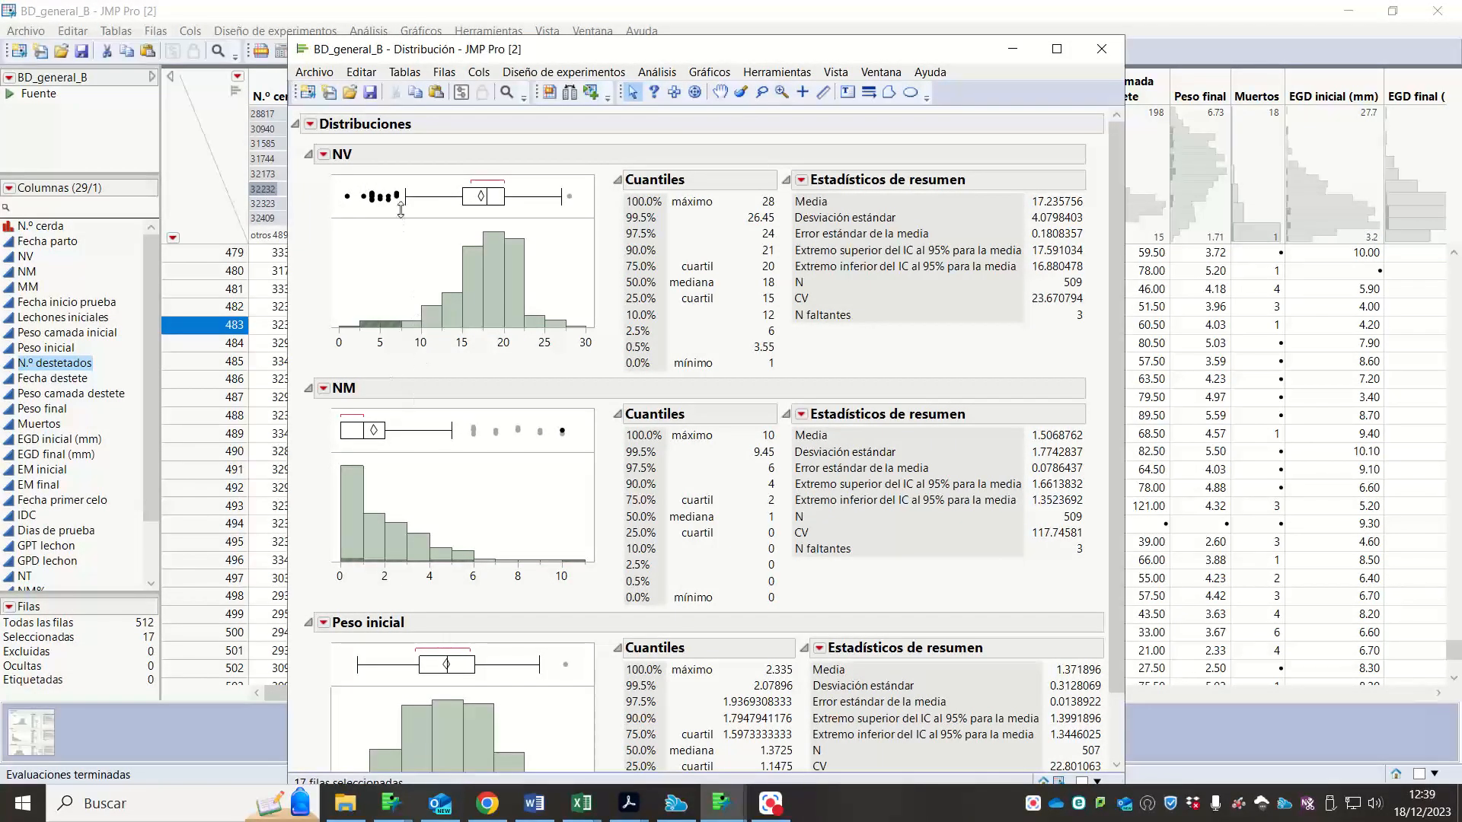
pyautogui.scroll(-1, 537, 388)
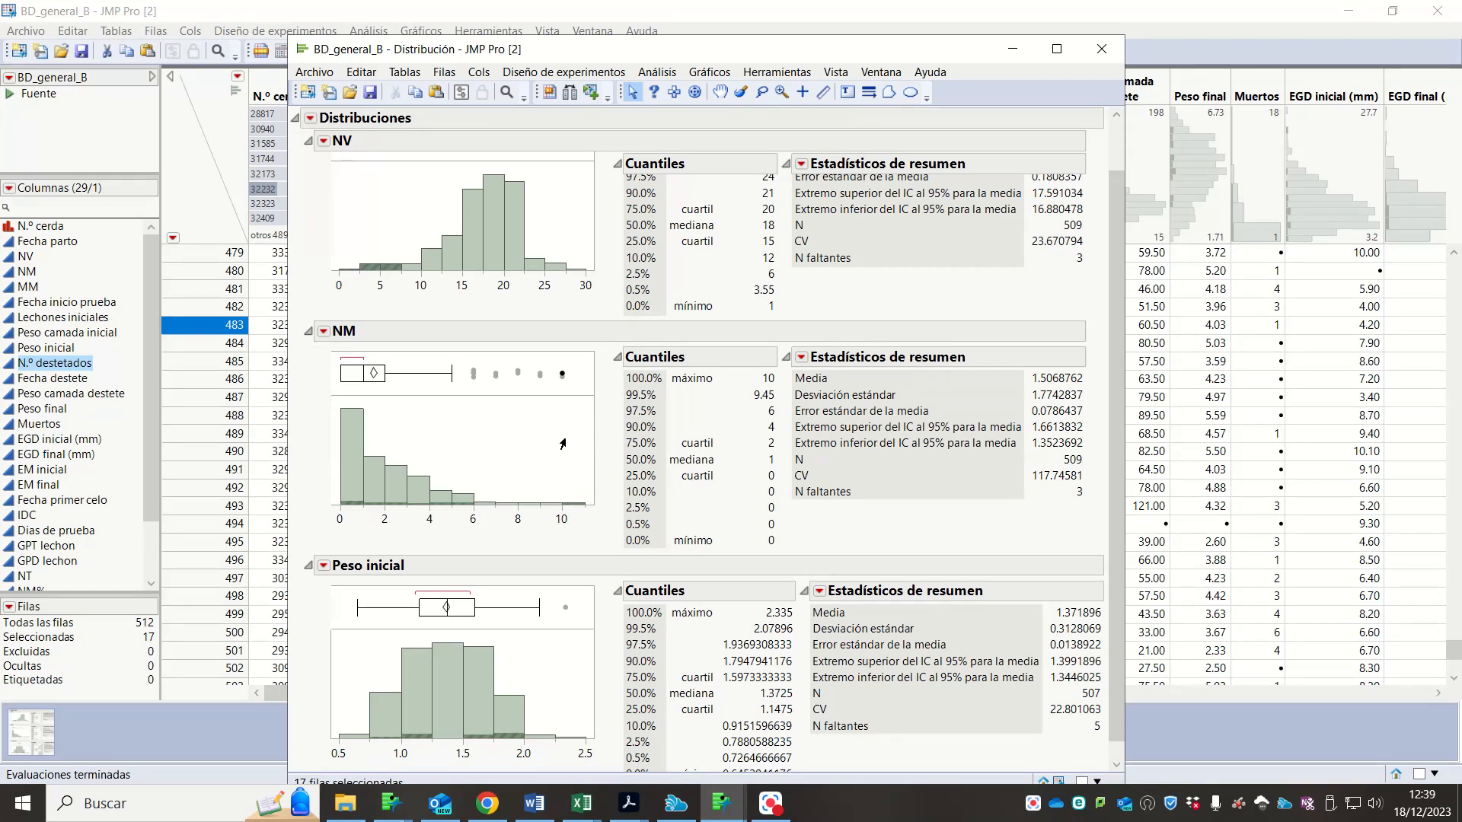
pyautogui.scroll(-1, 563, 444)
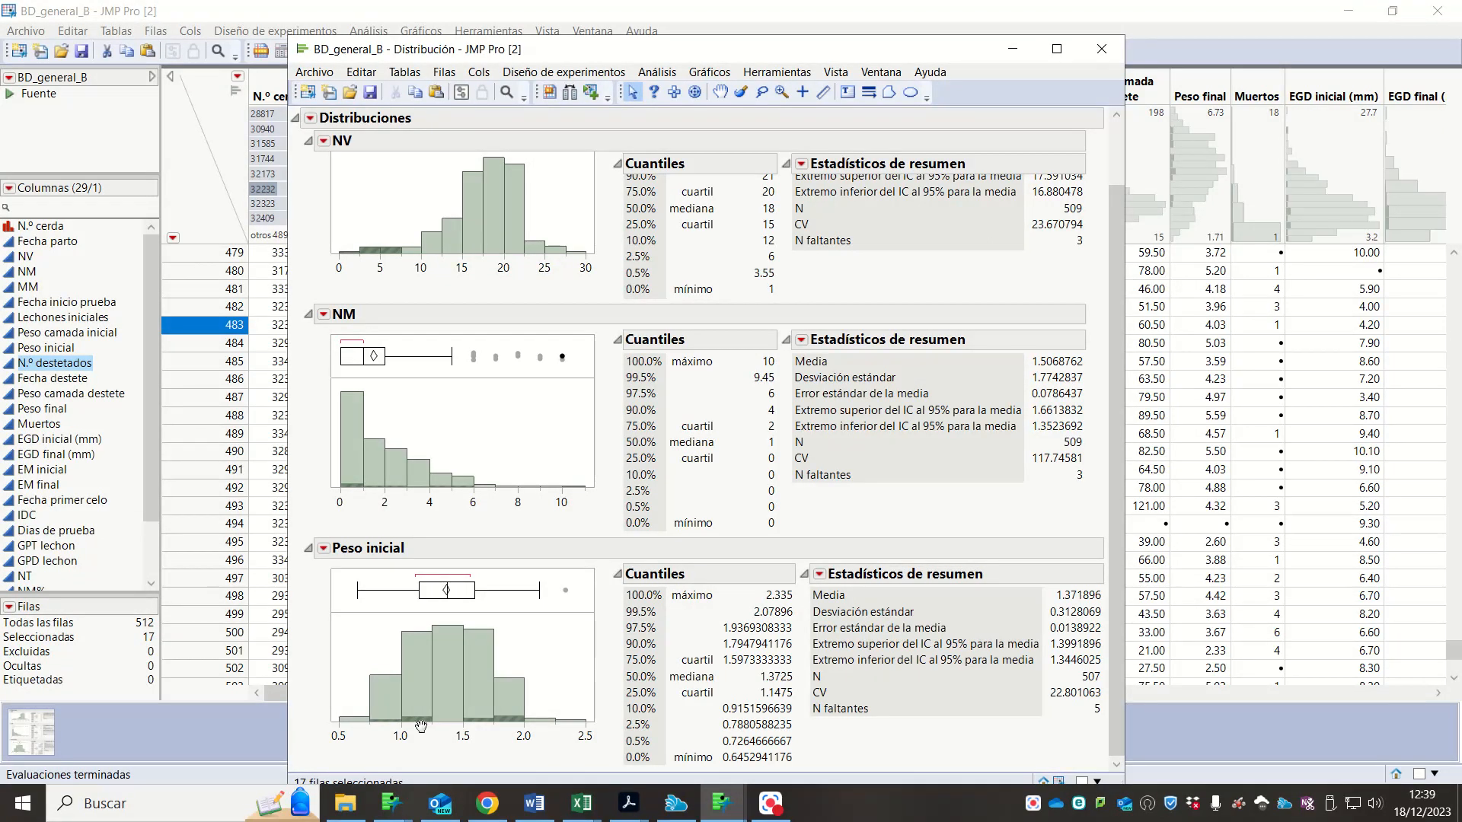
pyautogui.click(514, 716)
pyautogui.scroll(2, 514, 715)
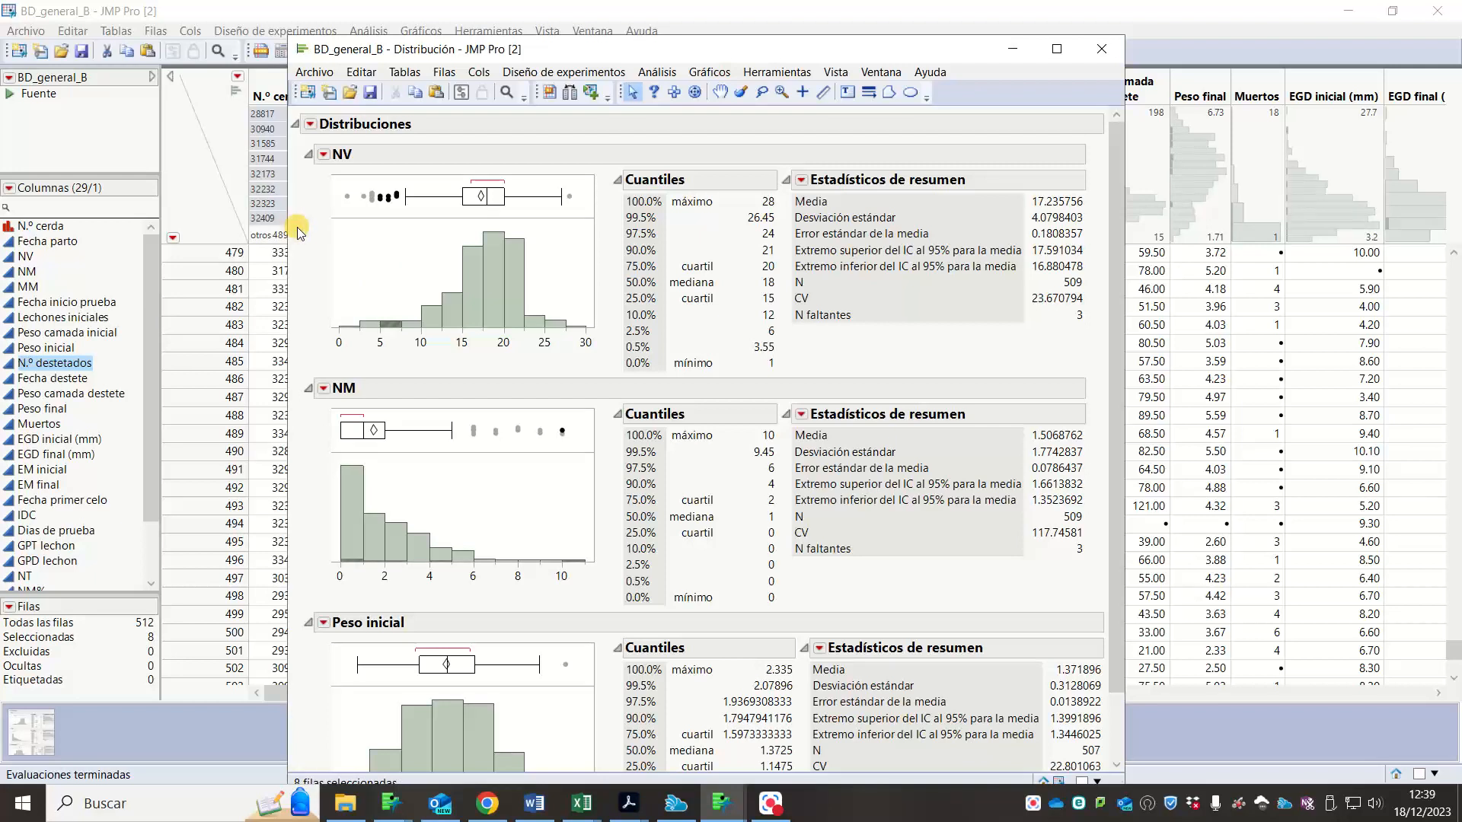
pyautogui.click(344, 200)
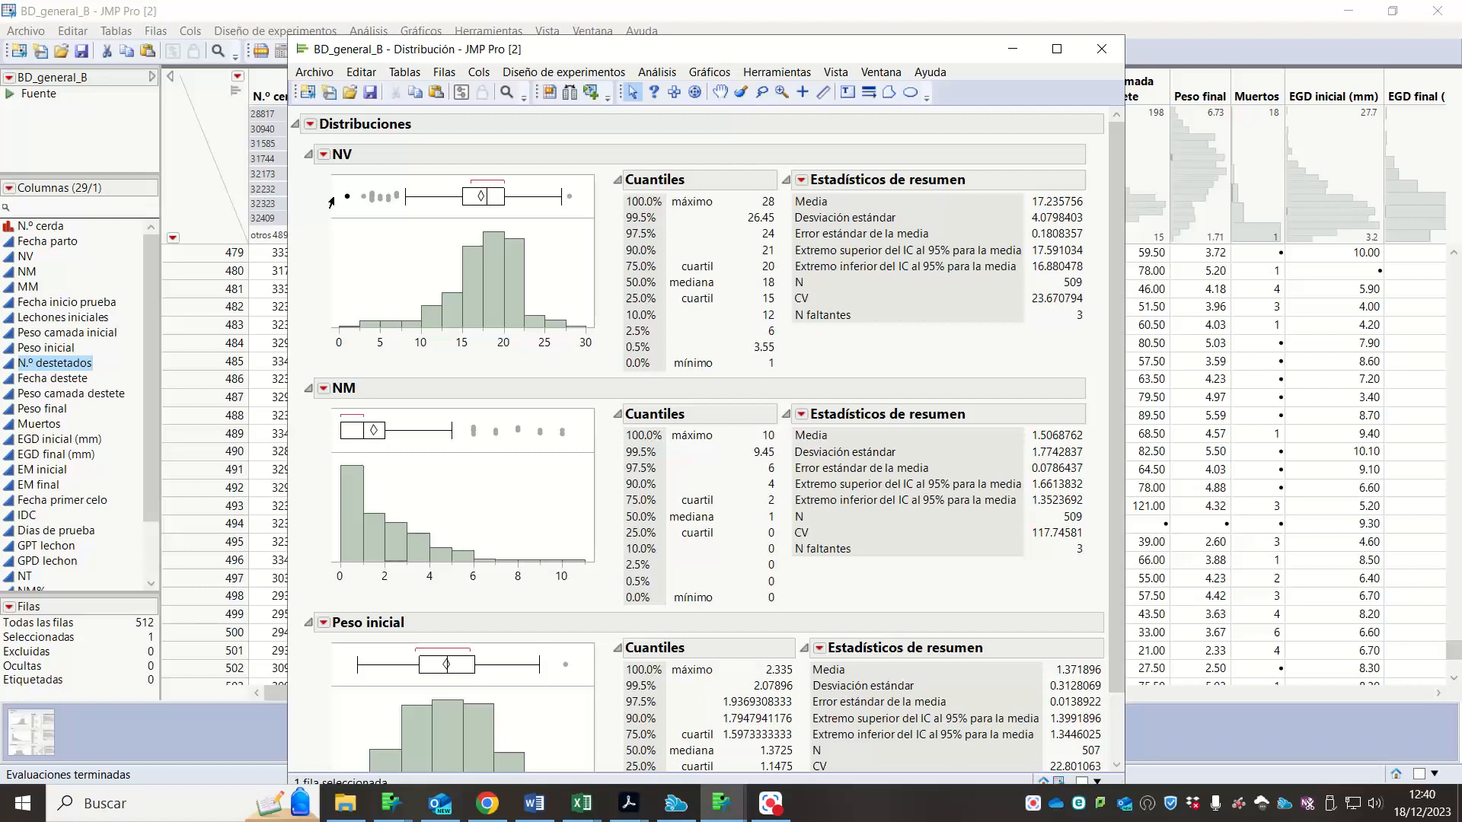
pyautogui.moveTo(344, 199)
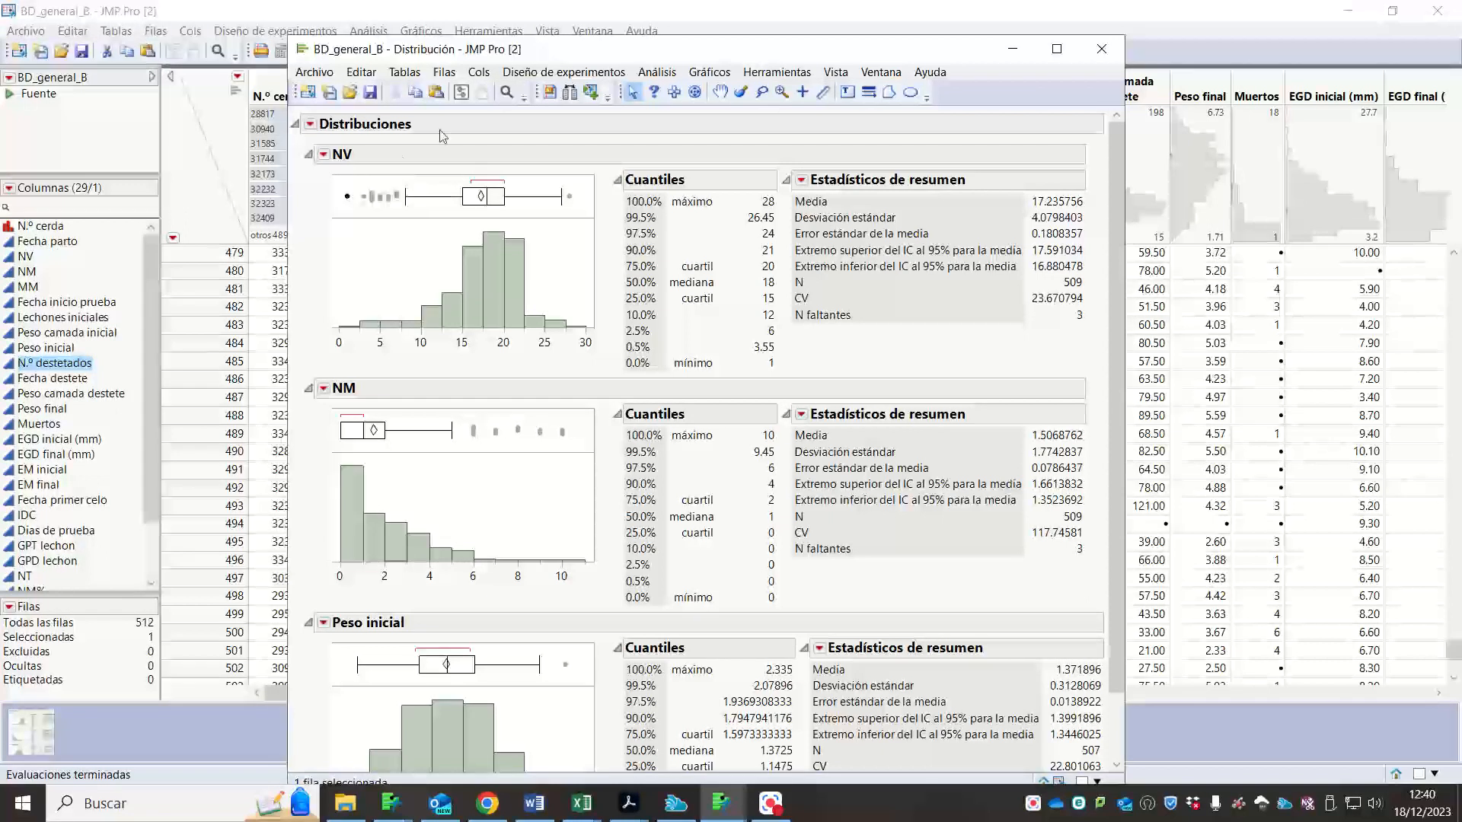
# - Reselect all the low NV outliers and preview a subset table of the selected rows with all columns, without creating it
pyautogui.moveTo(617, 49); pyautogui.dragTo(766, 51)
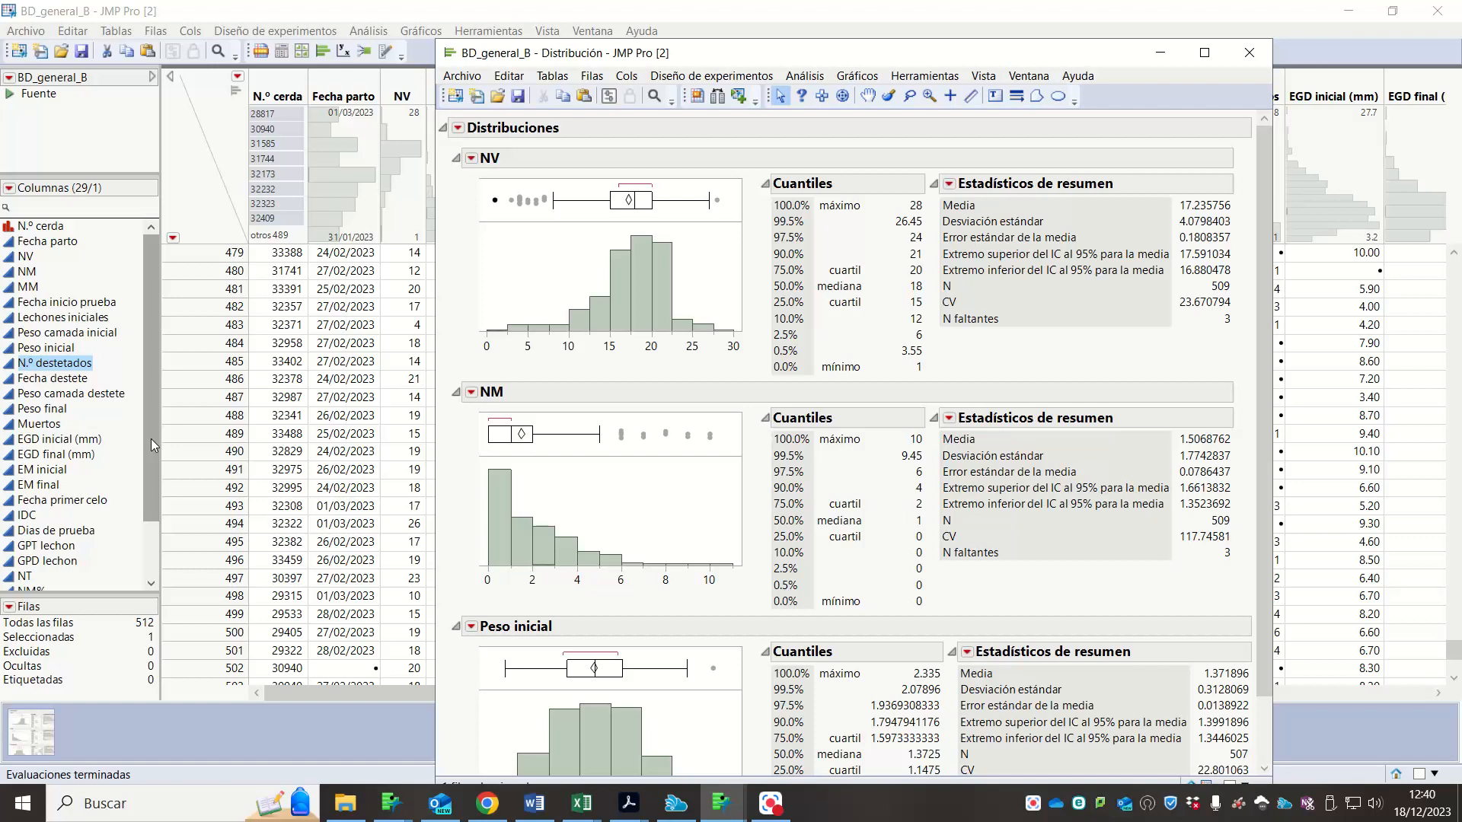
pyautogui.moveTo(479, 193); pyautogui.dragTo(556, 225)
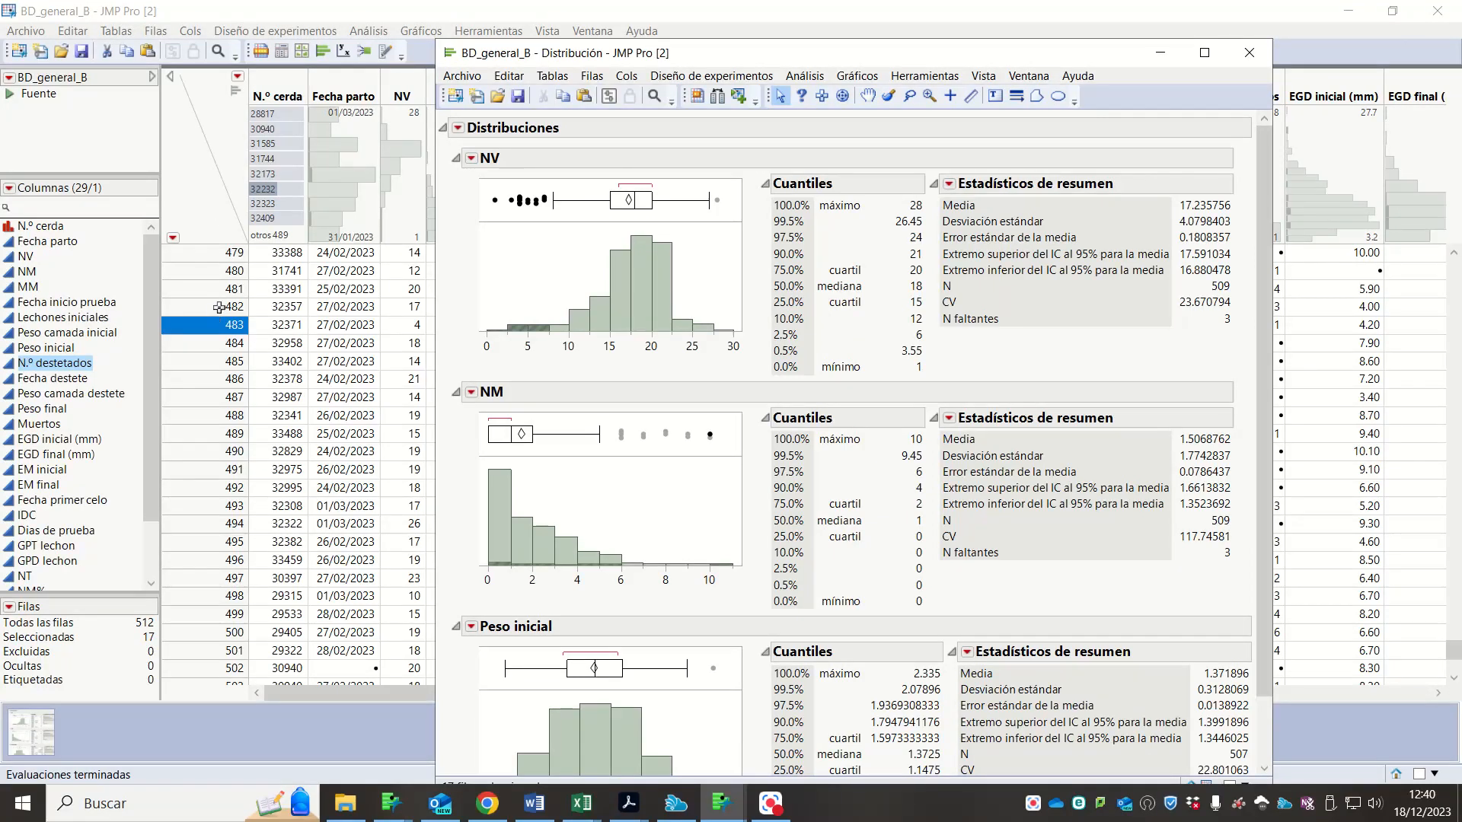
pyautogui.click(128, 32)
pyautogui.click(152, 76)
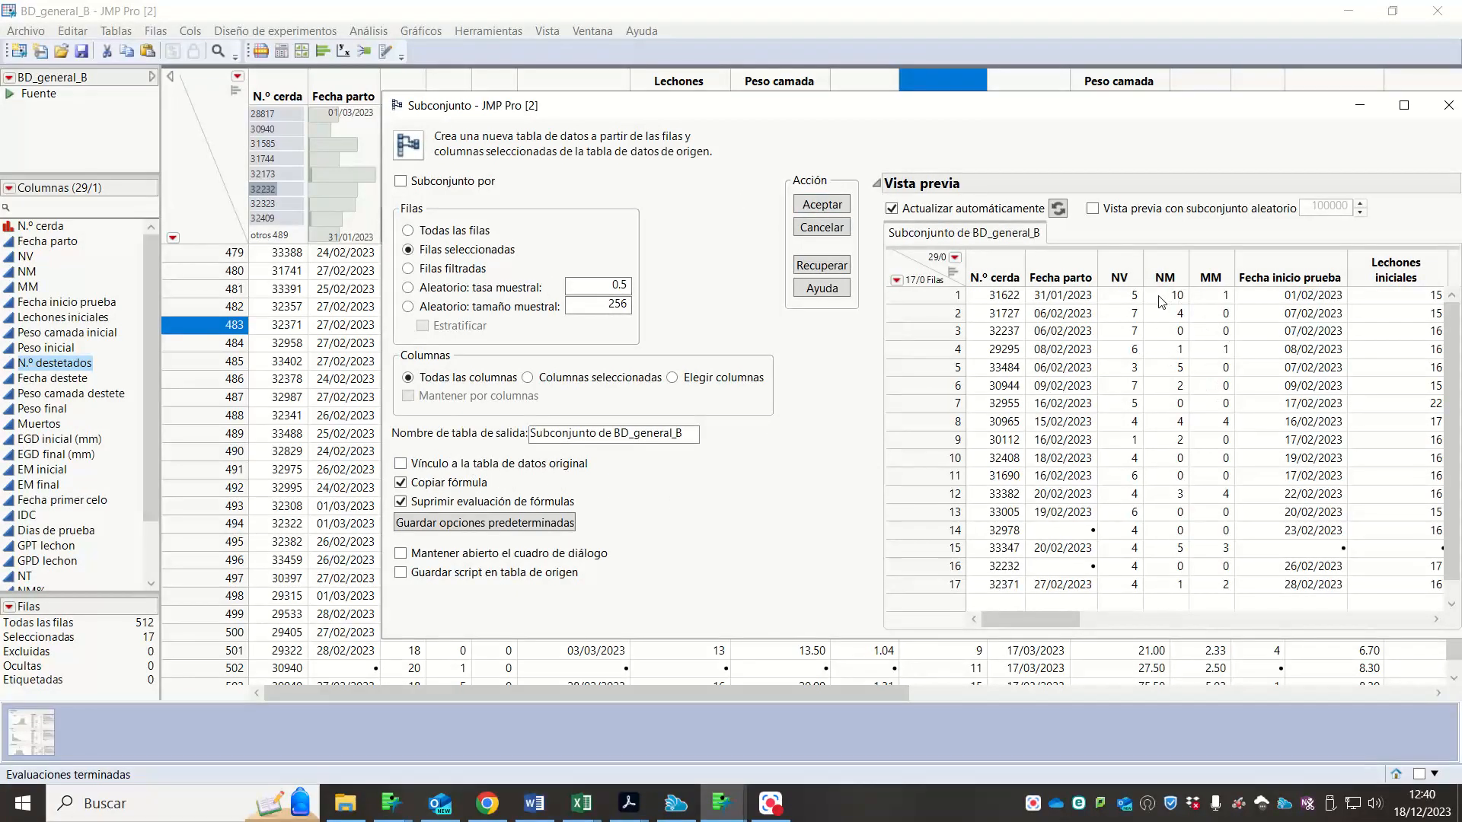
pyautogui.scroll(-1, 1151, 502)
pyautogui.scroll(1, 1171, 381)
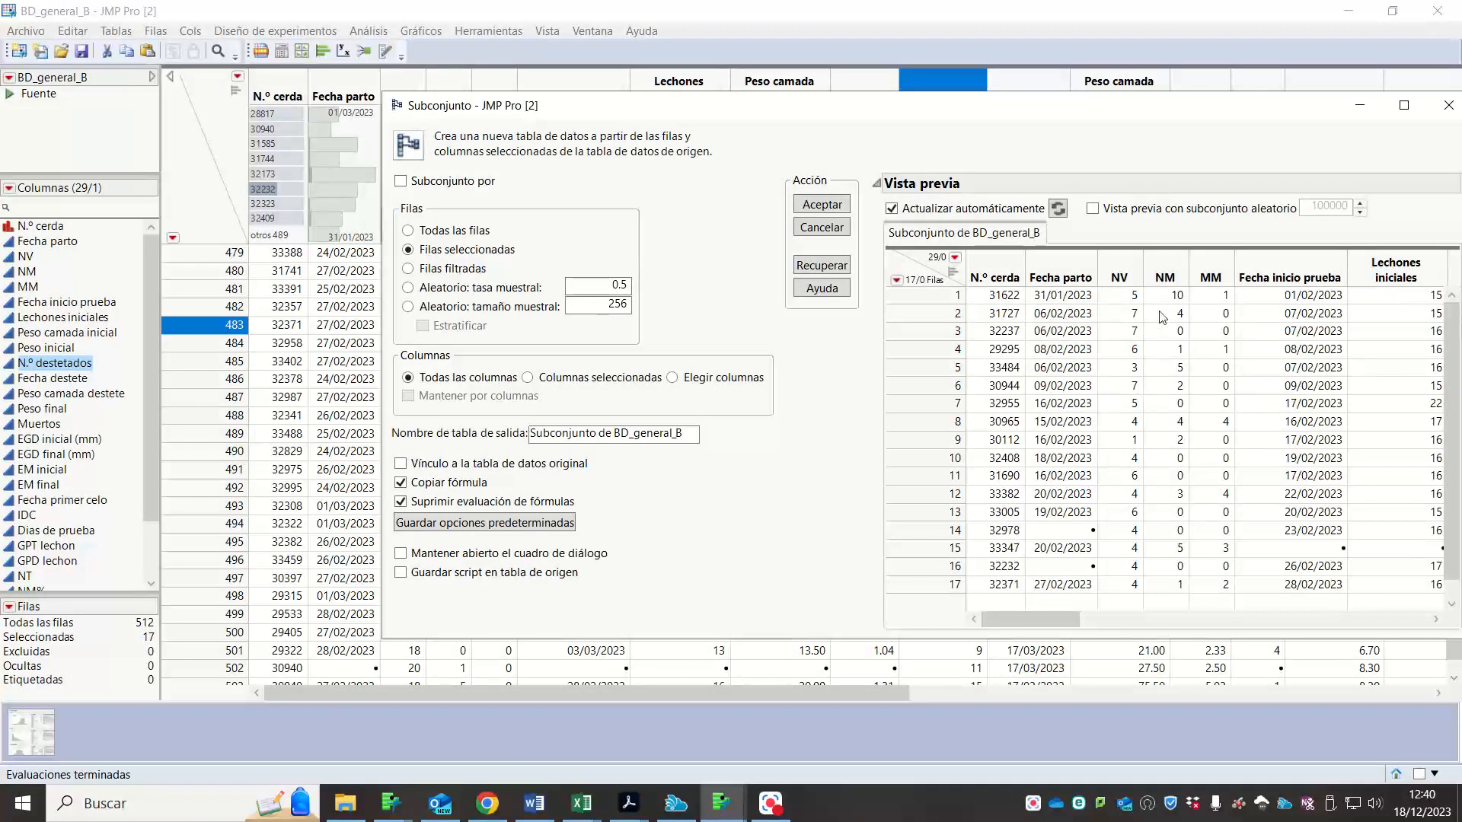
pyautogui.click(1447, 105)
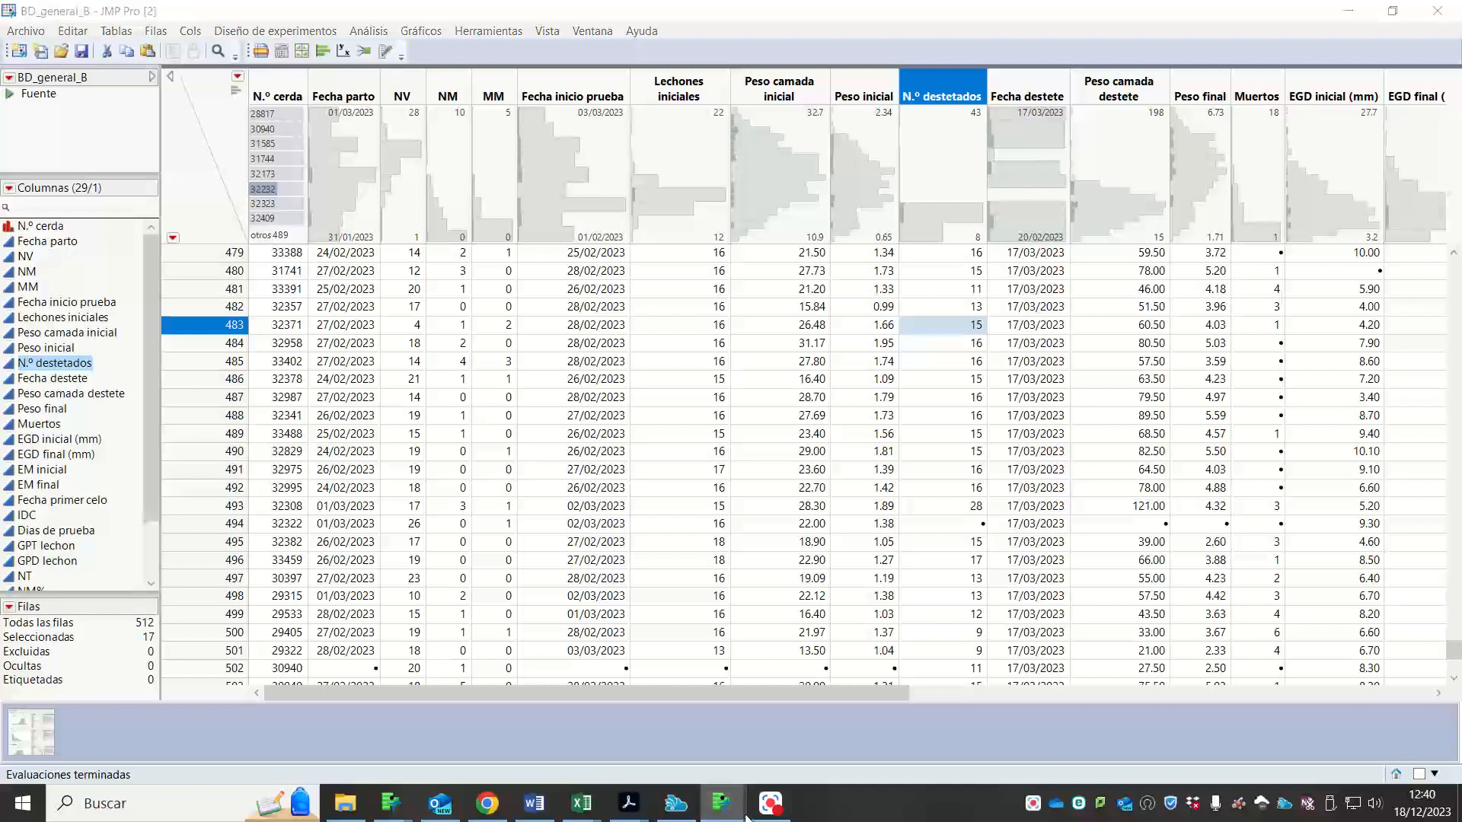
pyautogui.click(722, 803)
pyautogui.click(1164, 715)
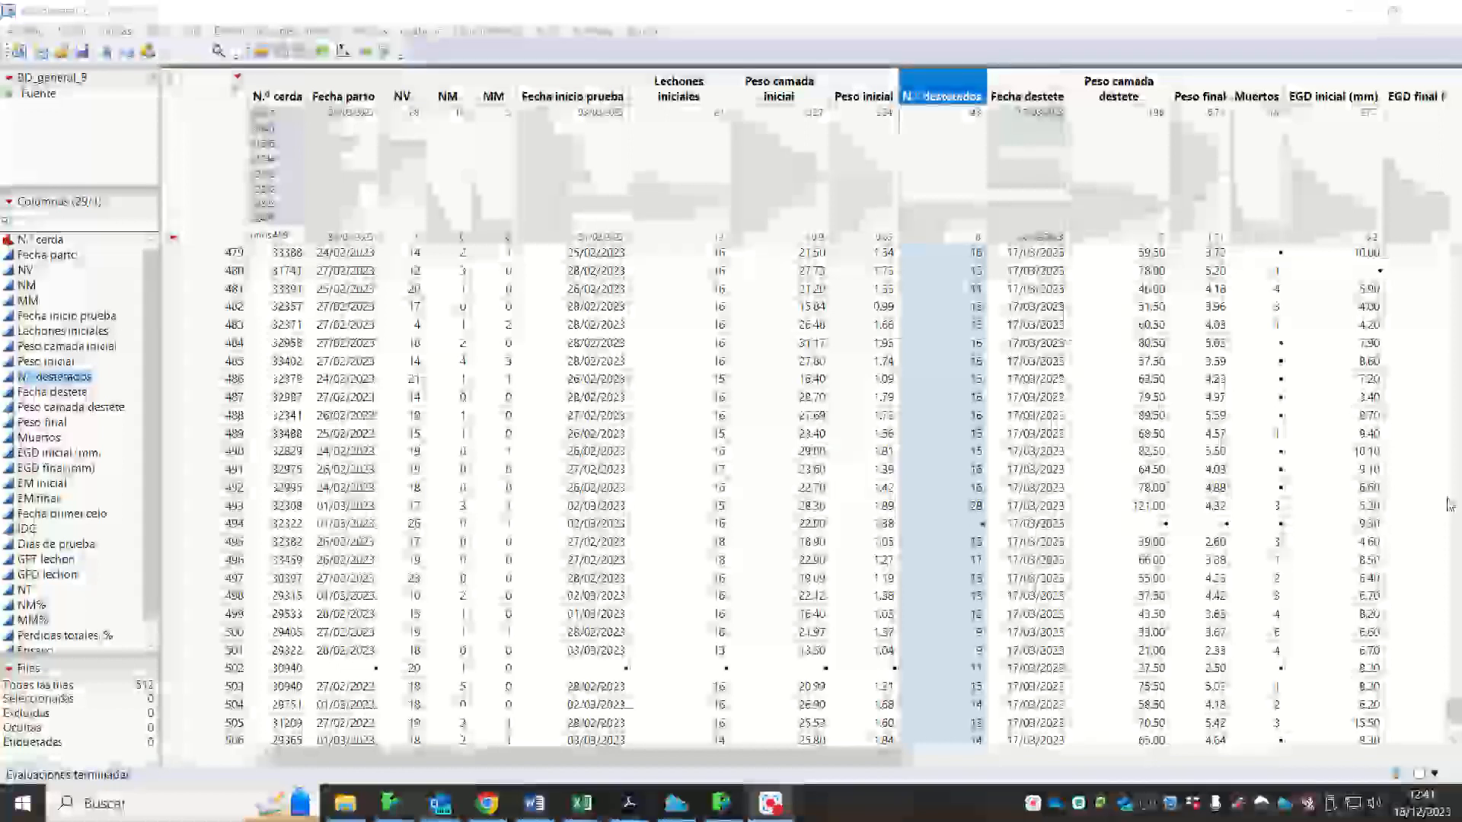
pyautogui.click(430, 33)
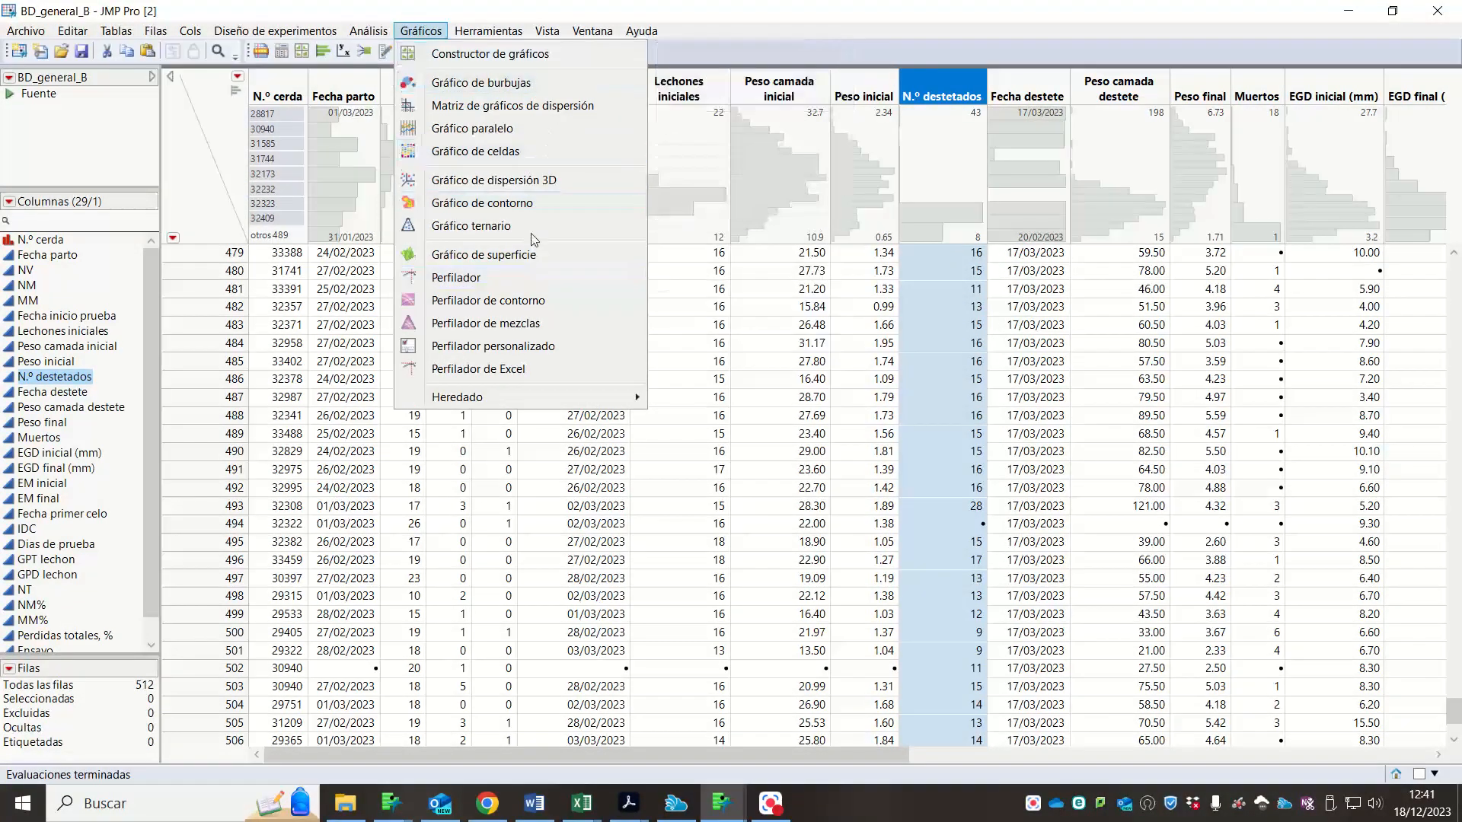
pyautogui.click(515, 56)
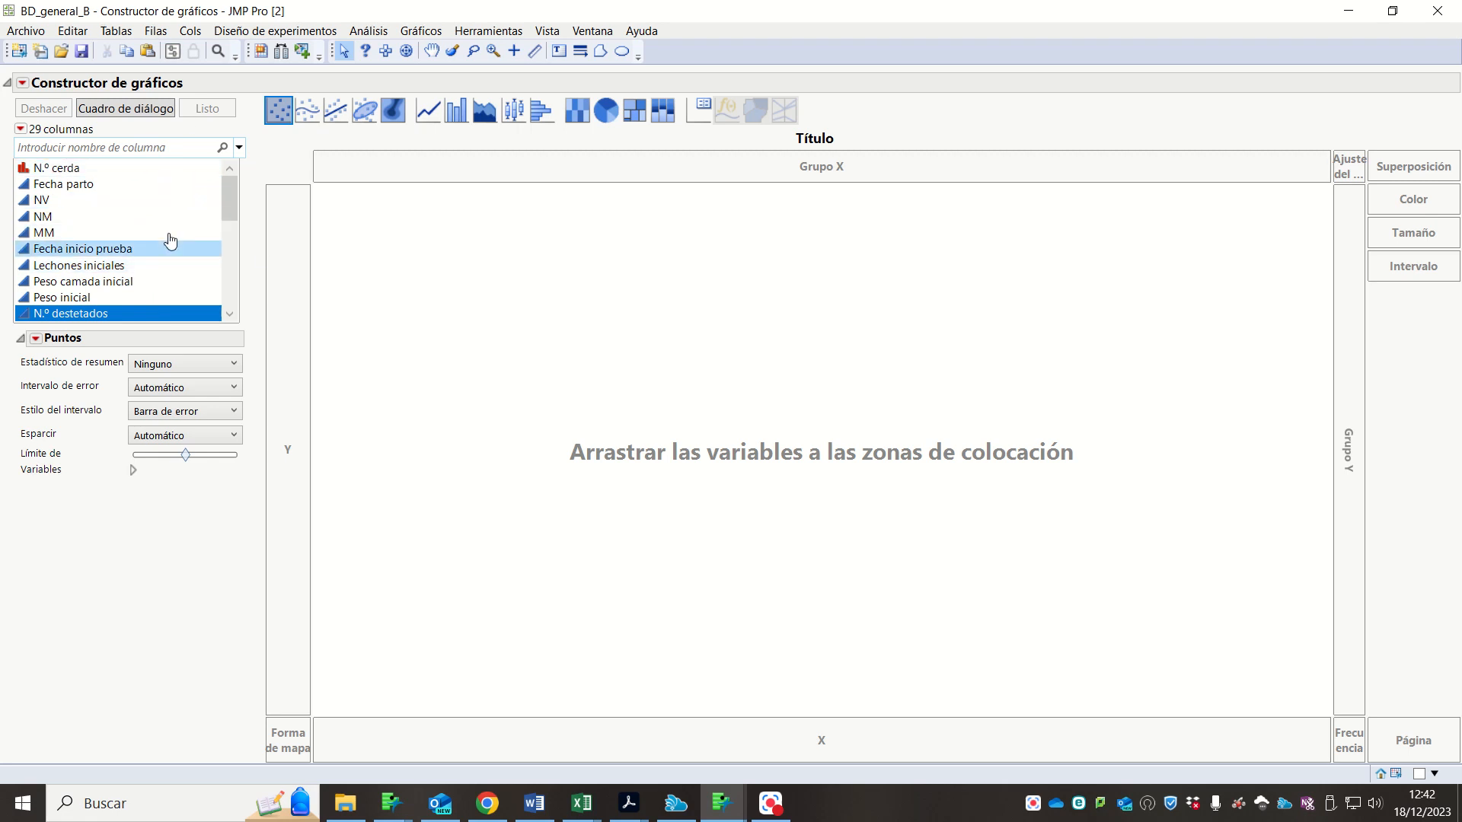
pyautogui.click(1436, 11)
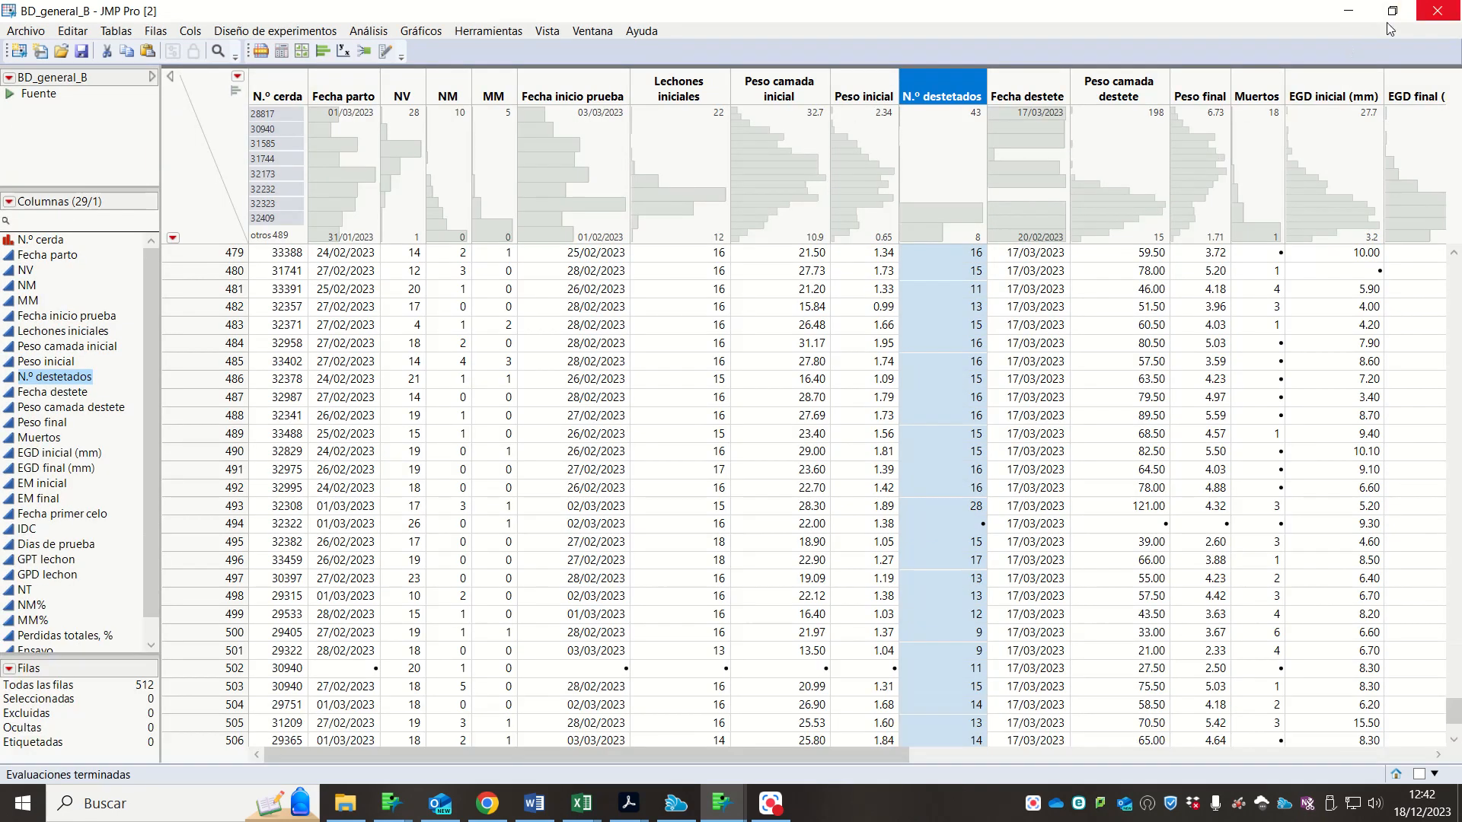
# - Switch to the Curso ASN1 data table and open Graph Builder for it in a maximized window
pyautogui.click(1435, 10)
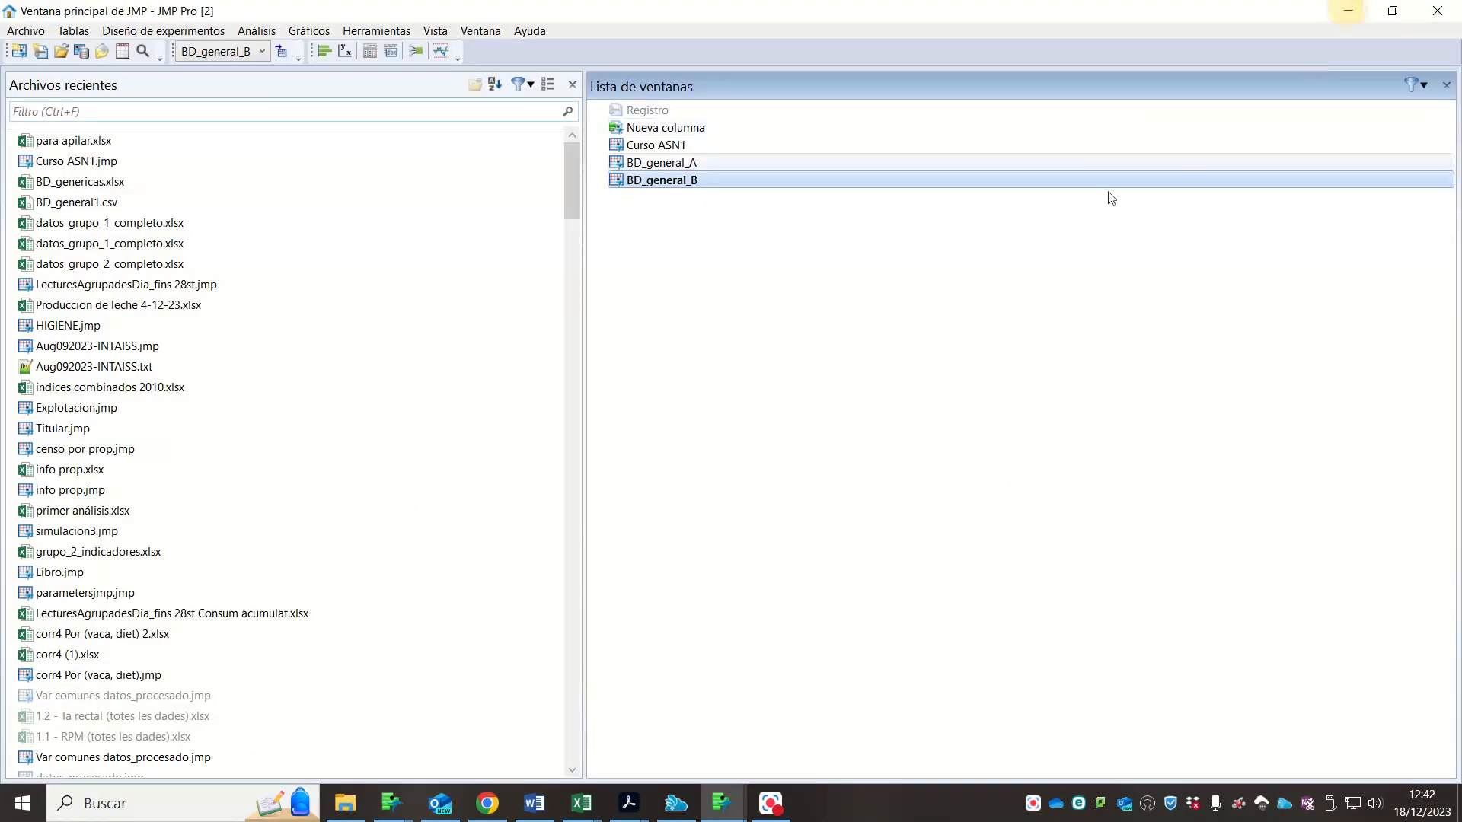
pyautogui.doubleClick(671, 147)
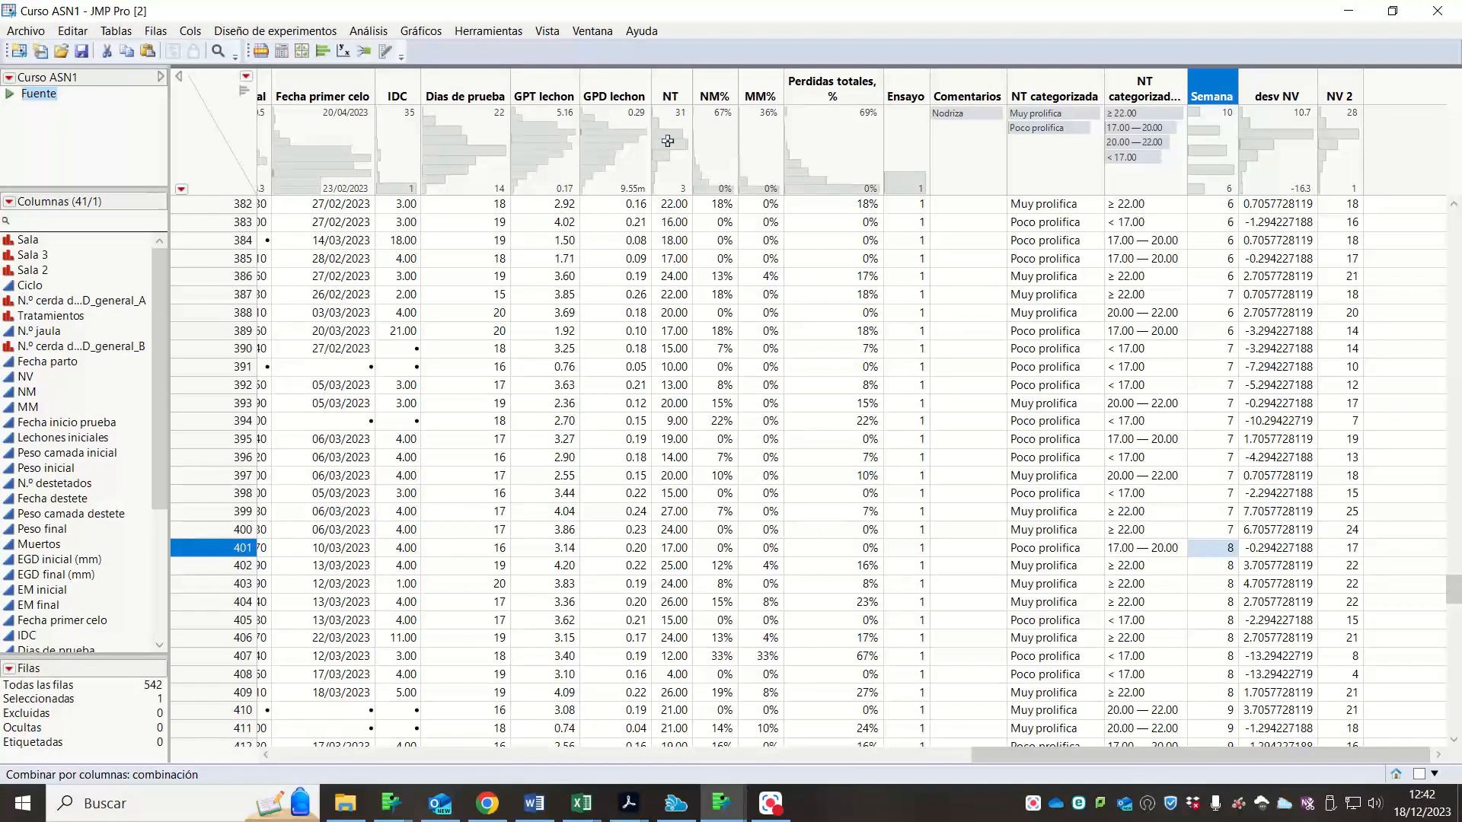
pyautogui.click(415, 32)
pyautogui.click(425, 52)
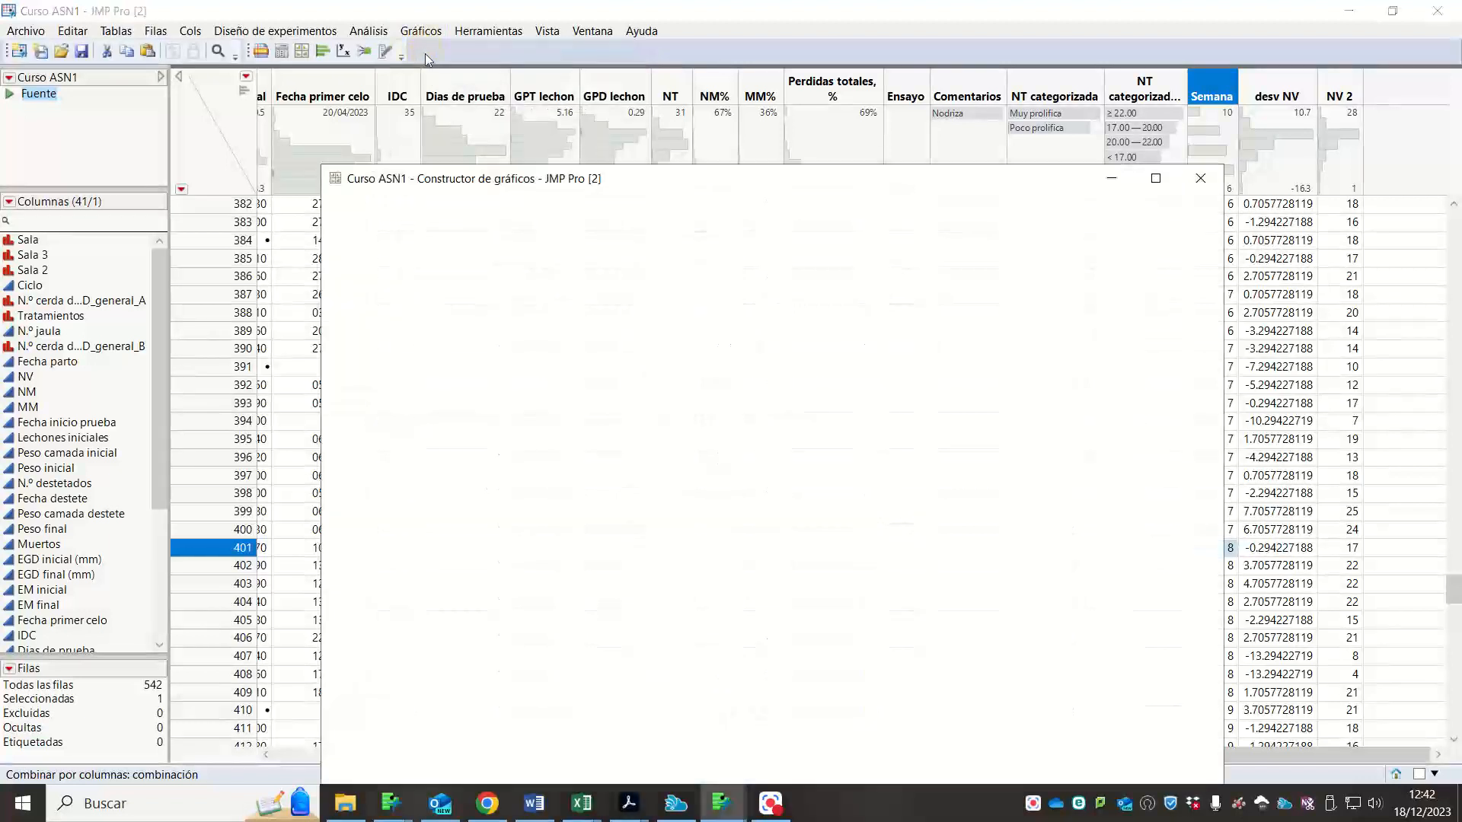
pyautogui.doubleClick(746, 183)
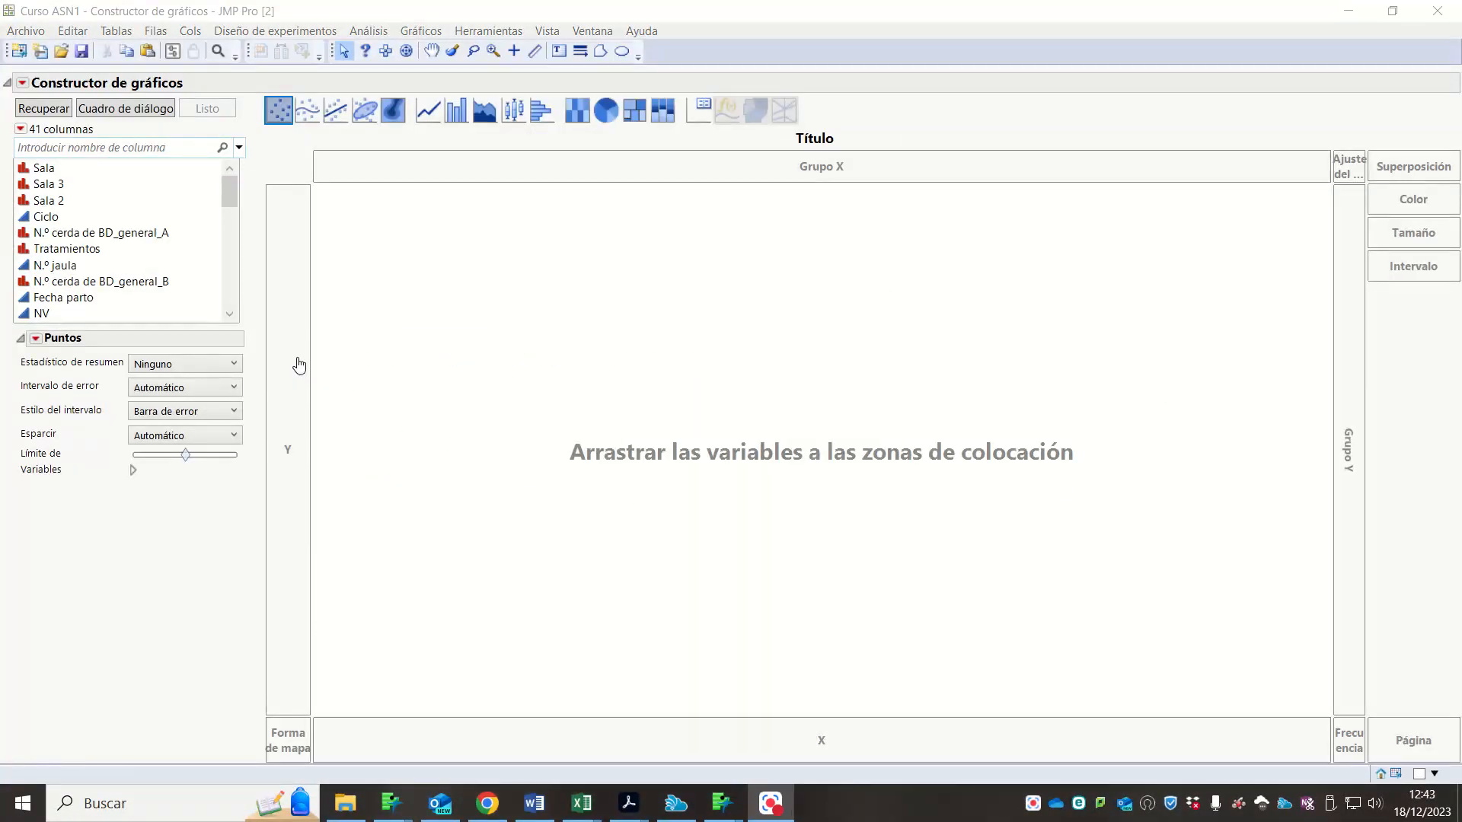
# - Place the Sala column on the X axis of the graph
pyautogui.click(131, 234)
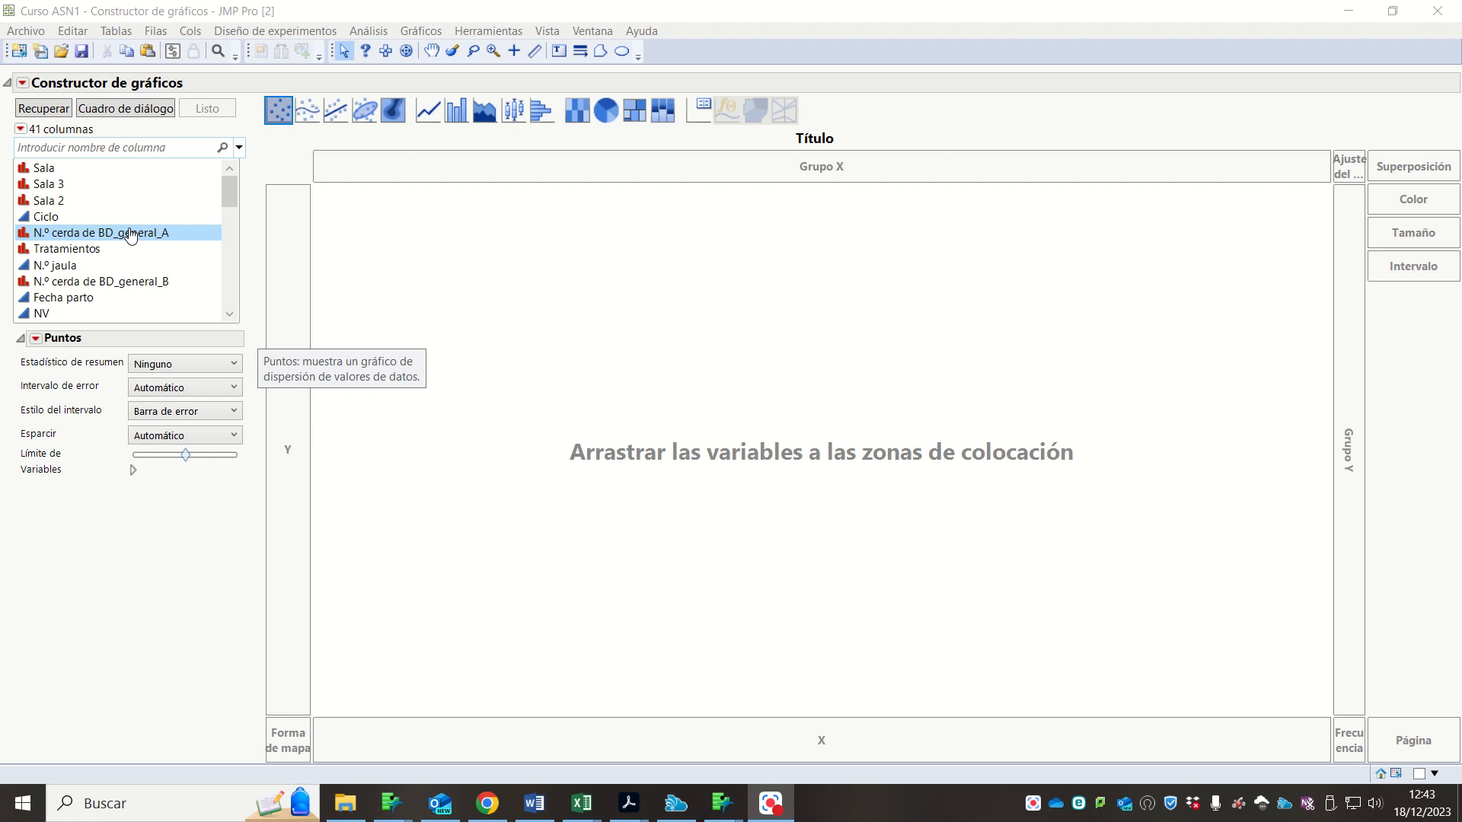
pyautogui.click(107, 169)
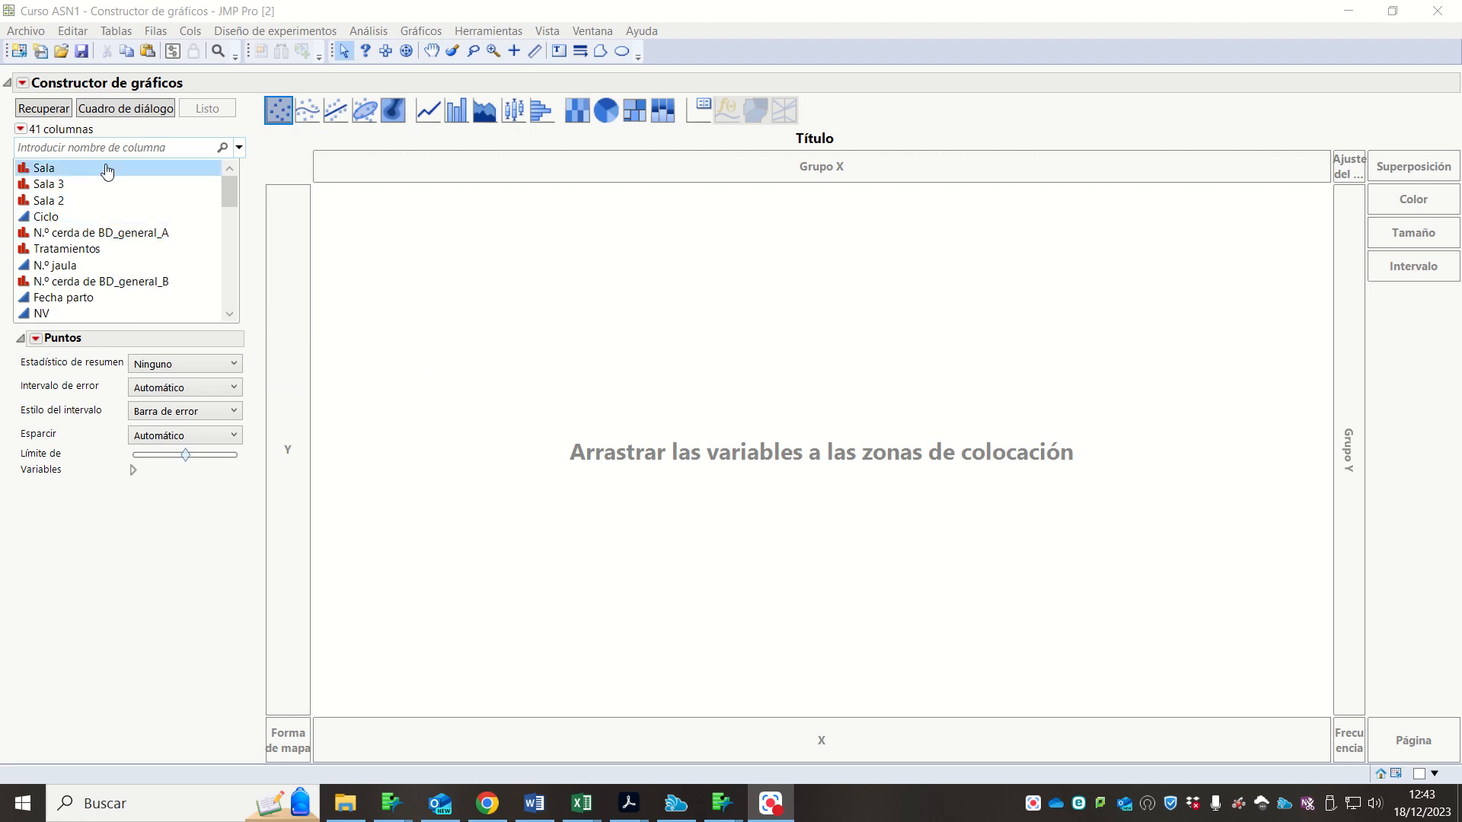
pyautogui.moveTo(106, 169); pyautogui.dragTo(863, 742)
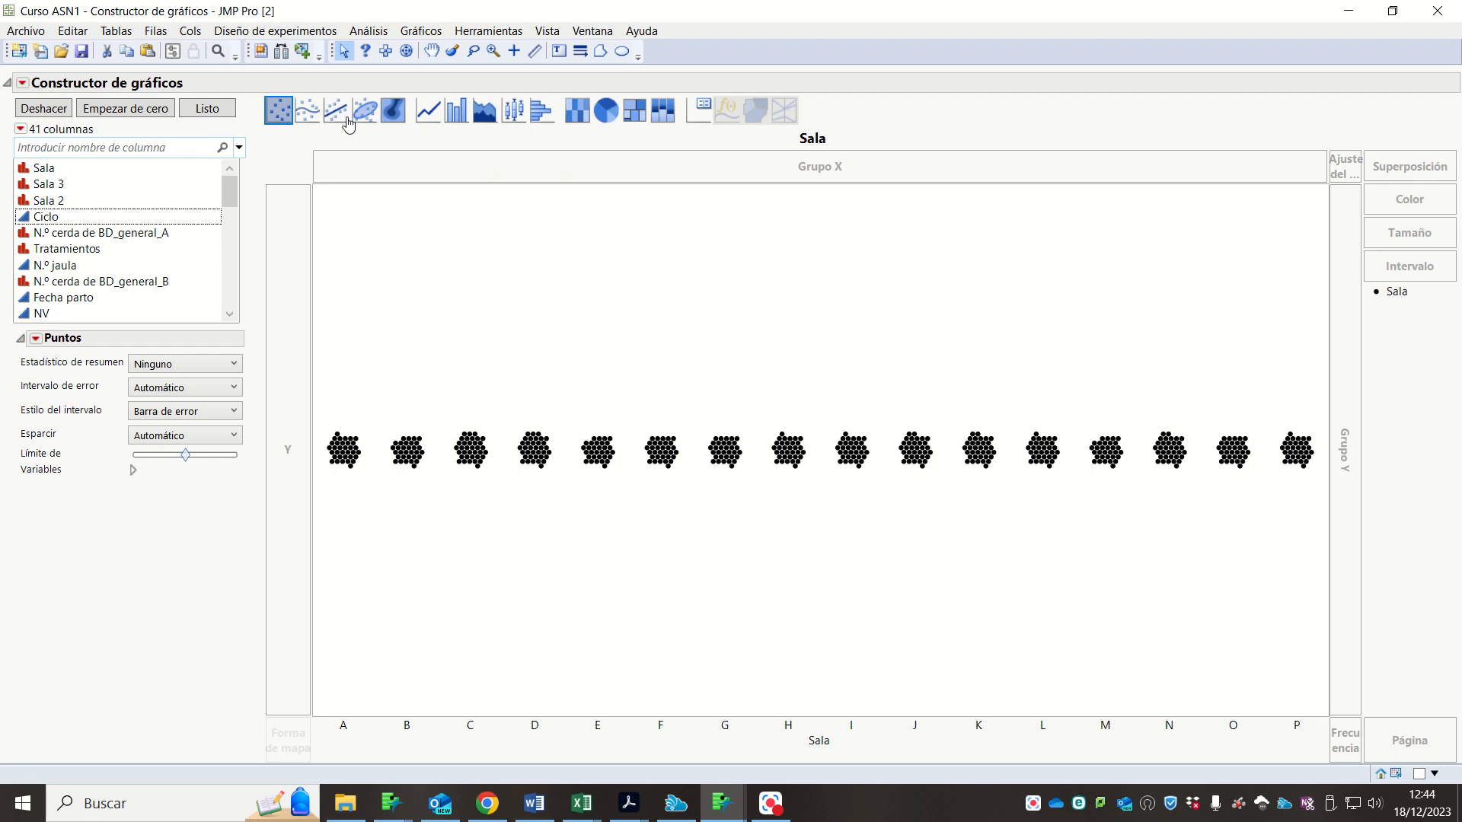
# - Add a caption box to the graph and move Sala from the X axis to the Group X zone
pyautogui.click(699, 112)
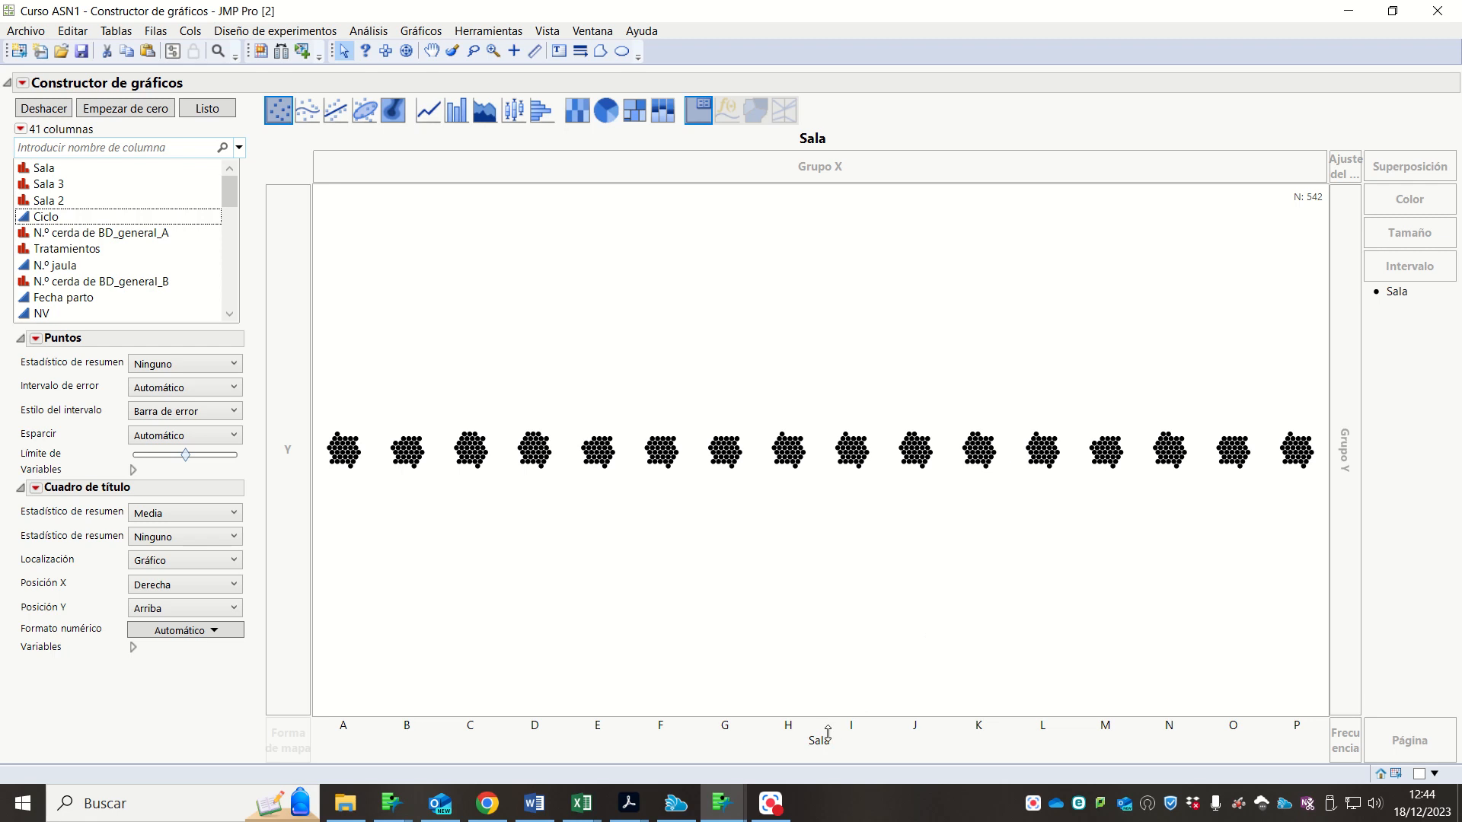
pyautogui.moveTo(827, 735); pyautogui.dragTo(881, 165)
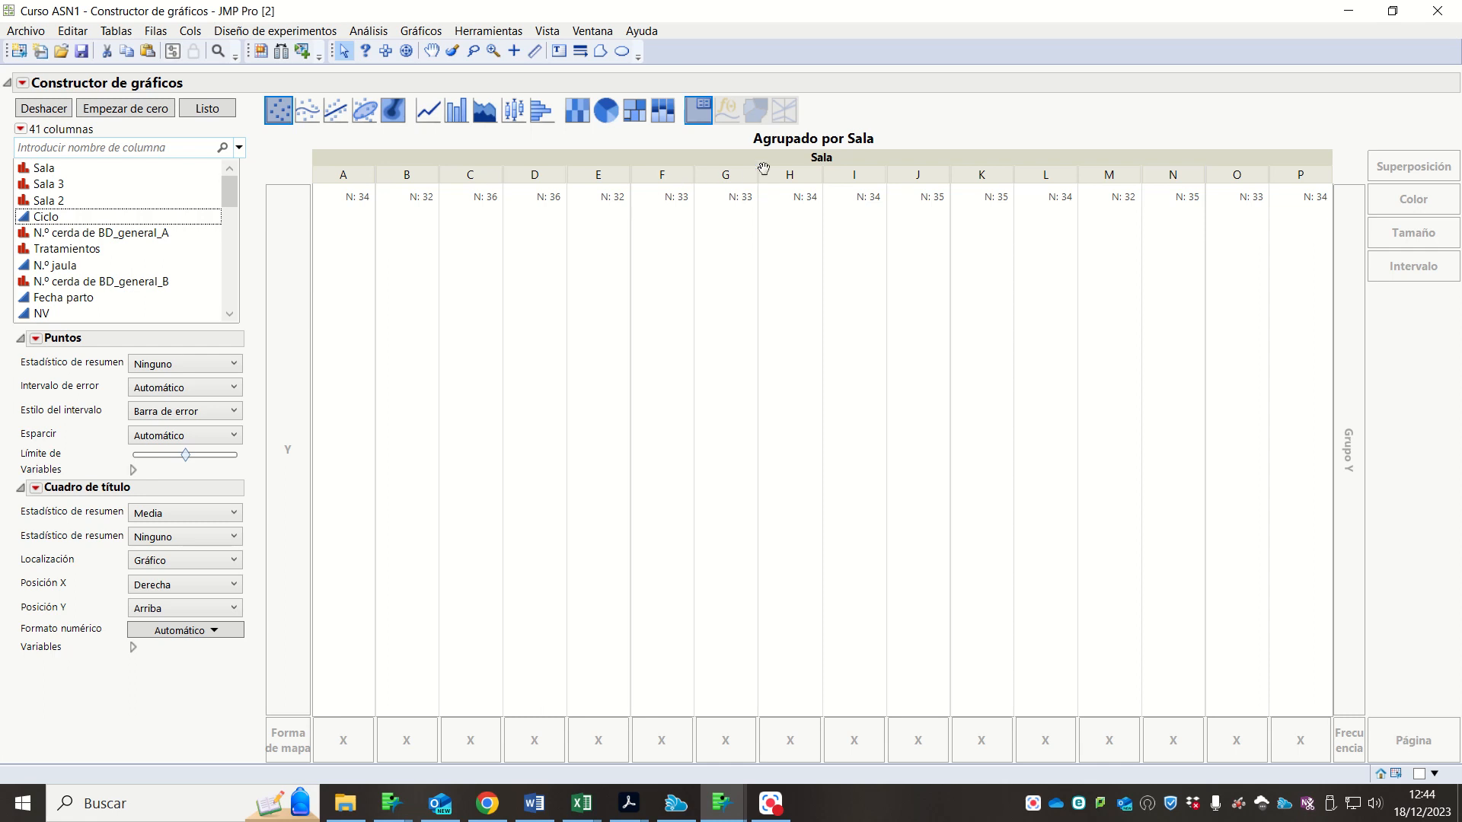
# - Move Sala from the Group X zone back to the X axis and color the points by Tratamientos
pyautogui.moveTo(795, 161); pyautogui.dragTo(773, 744)
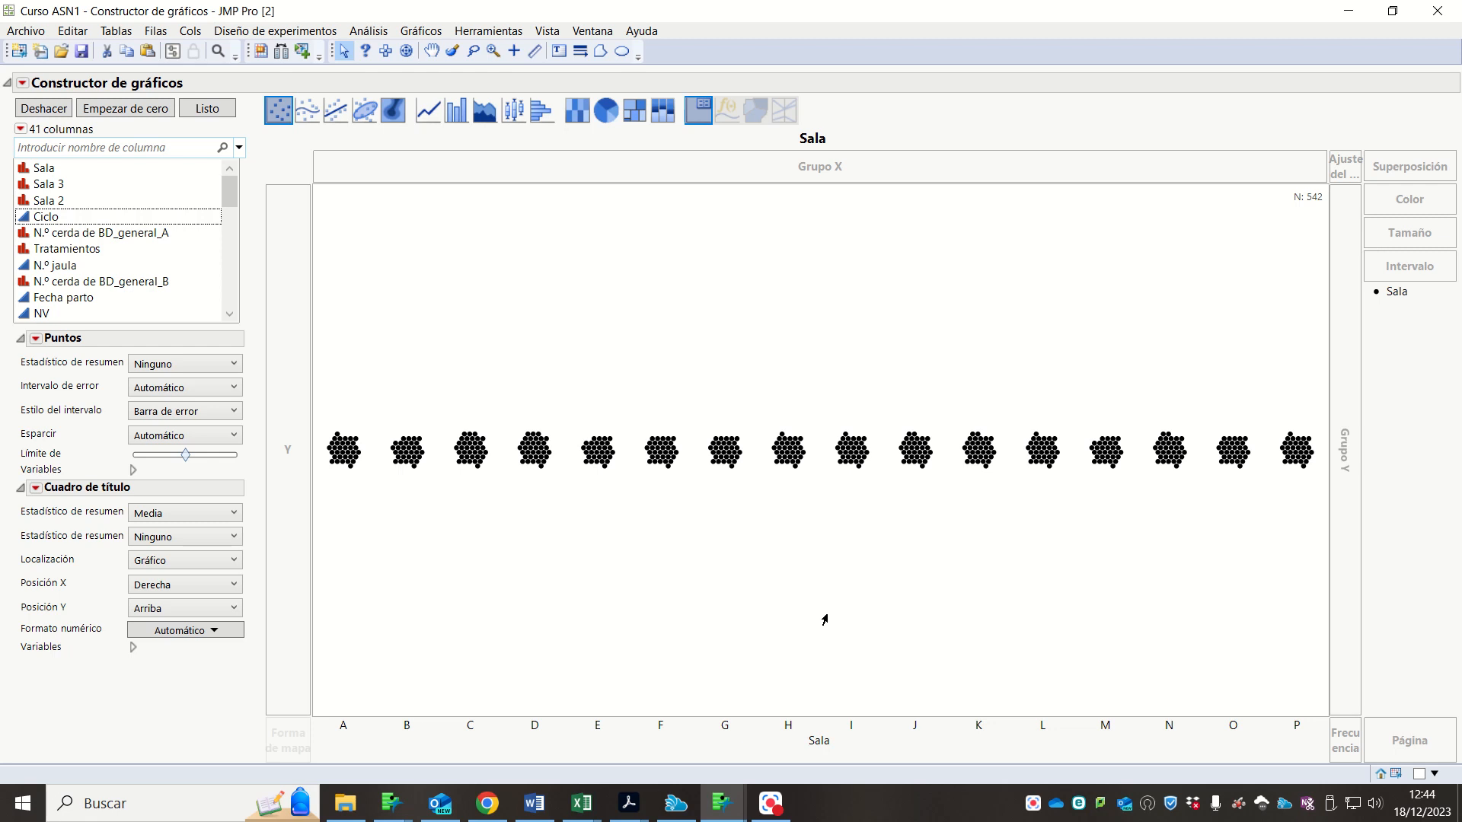
pyautogui.click(124, 222)
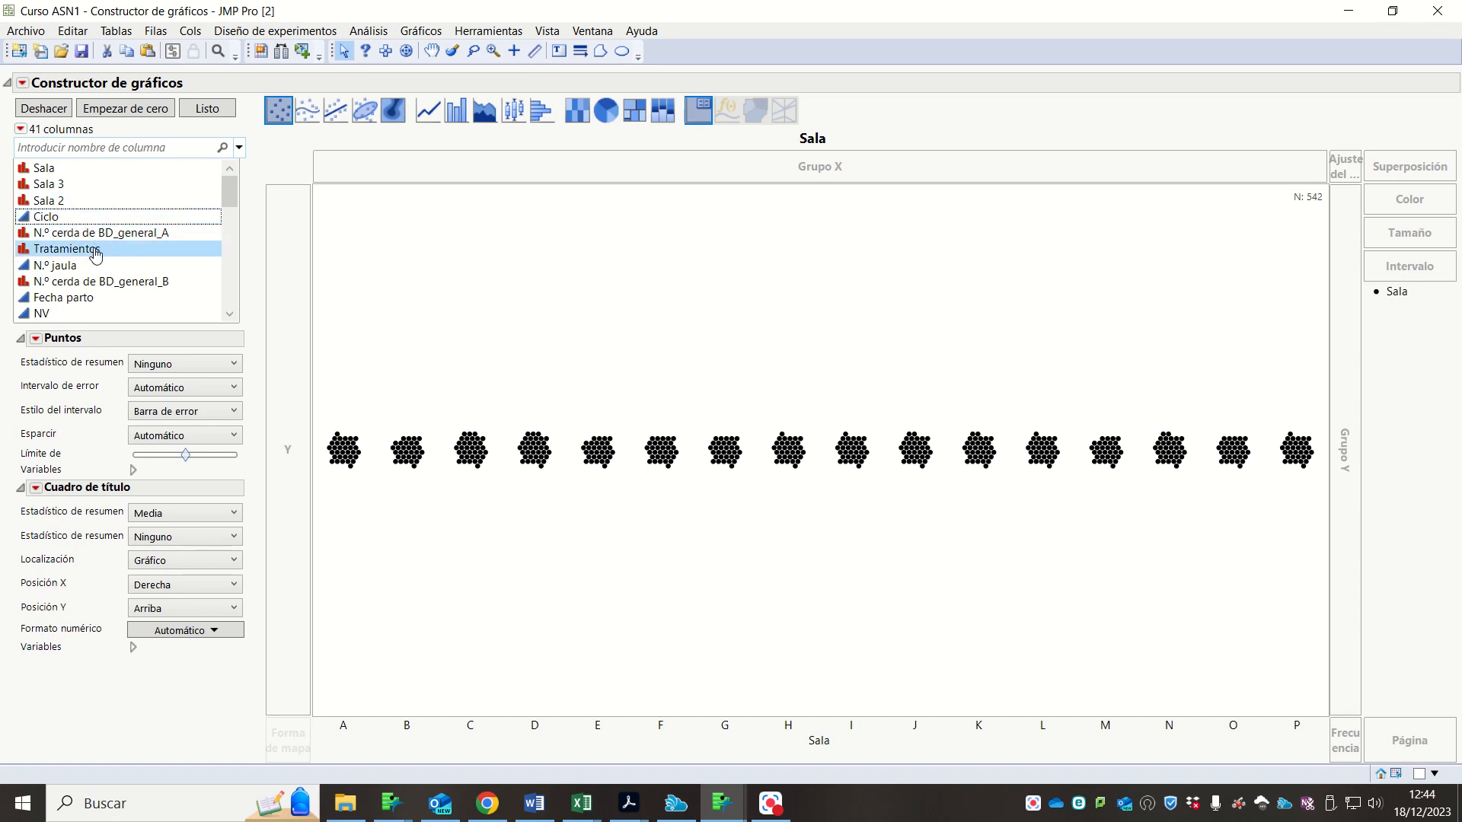
pyautogui.click(95, 254)
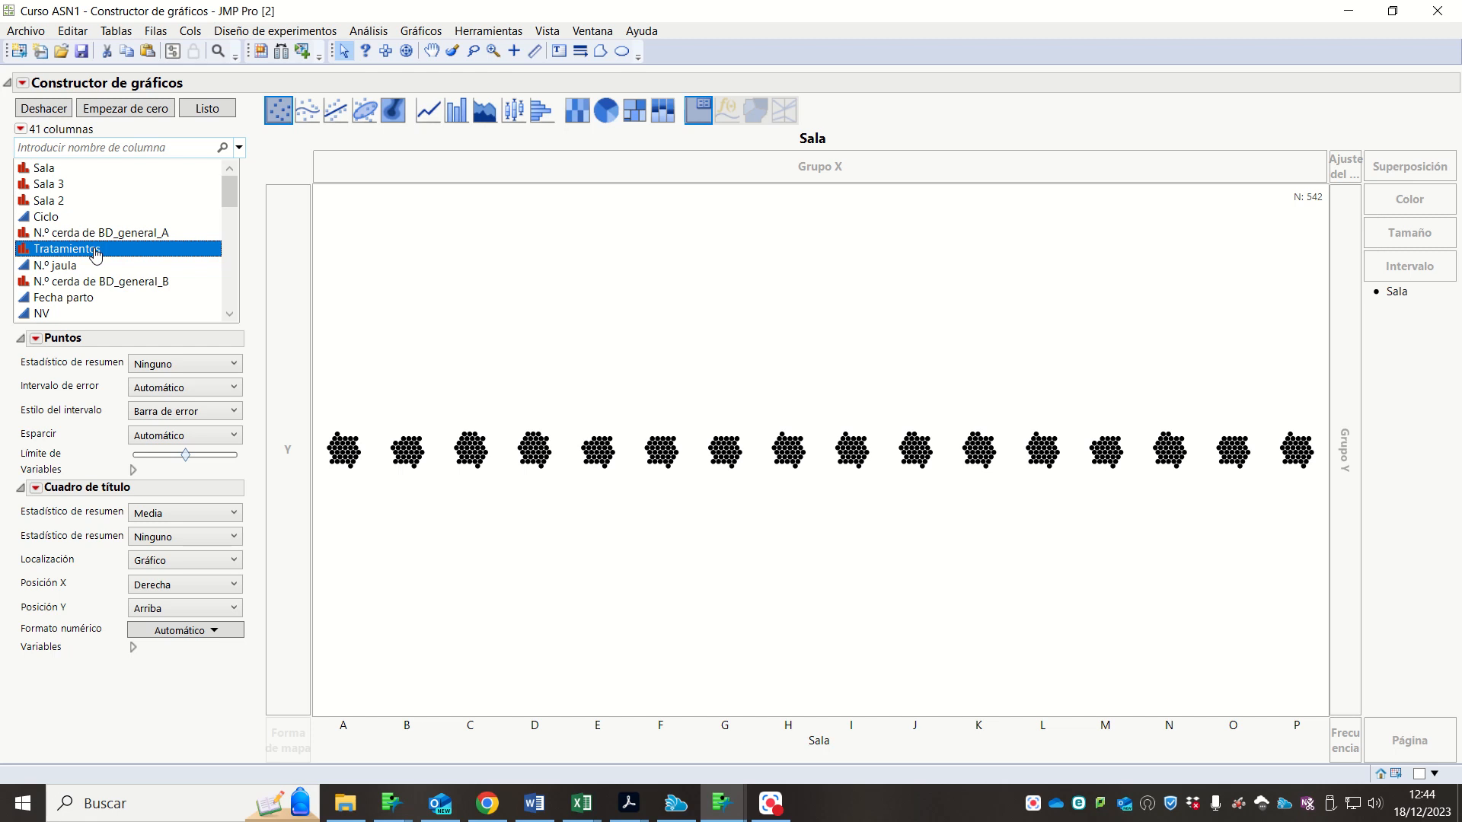
pyautogui.moveTo(95, 254); pyautogui.dragTo(1404, 202)
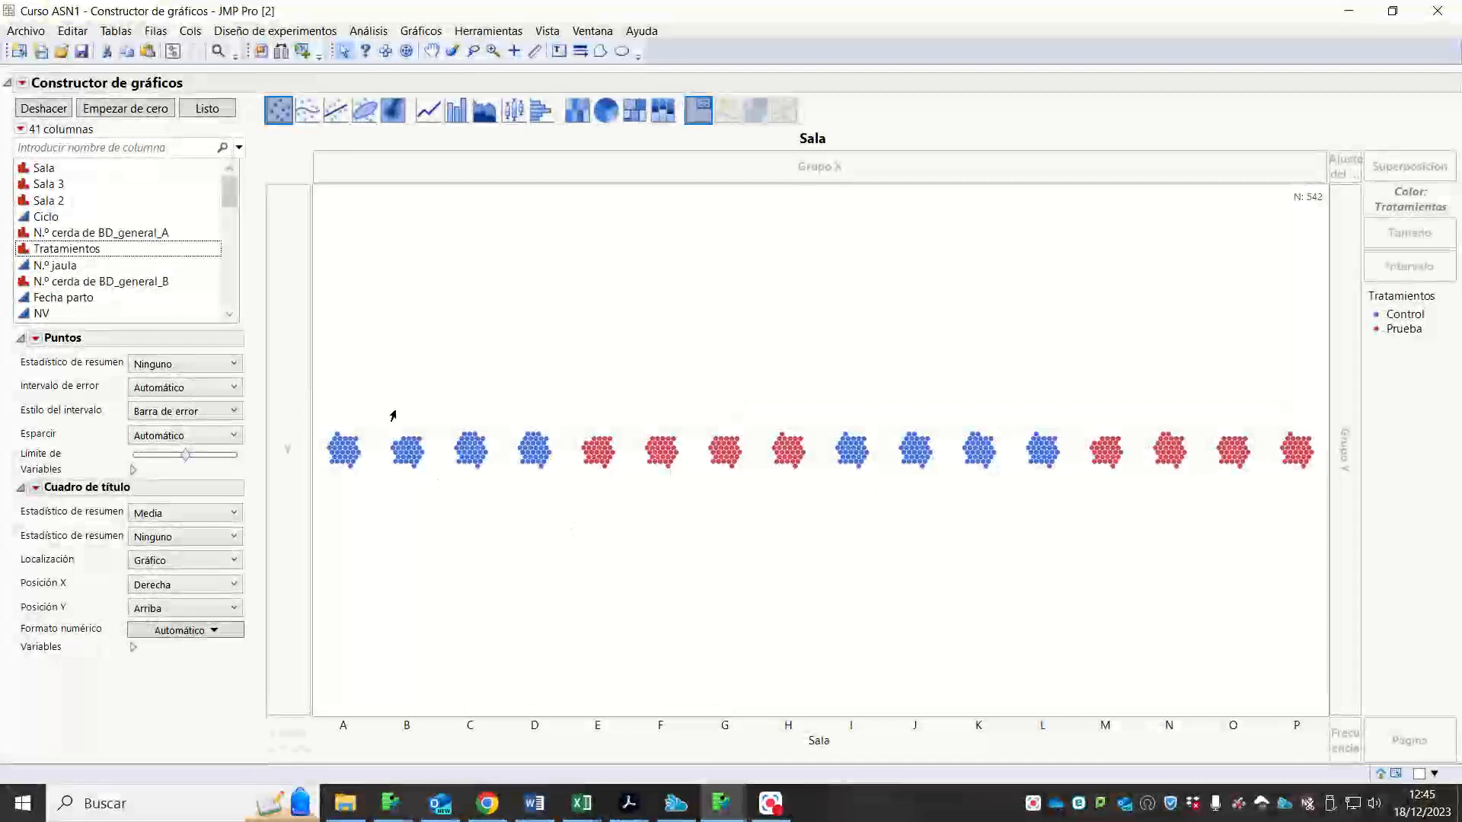
# - Change the modeling type of Ciclo to nominal and place it on the Y axis against Sala
pyautogui.click(75, 217)
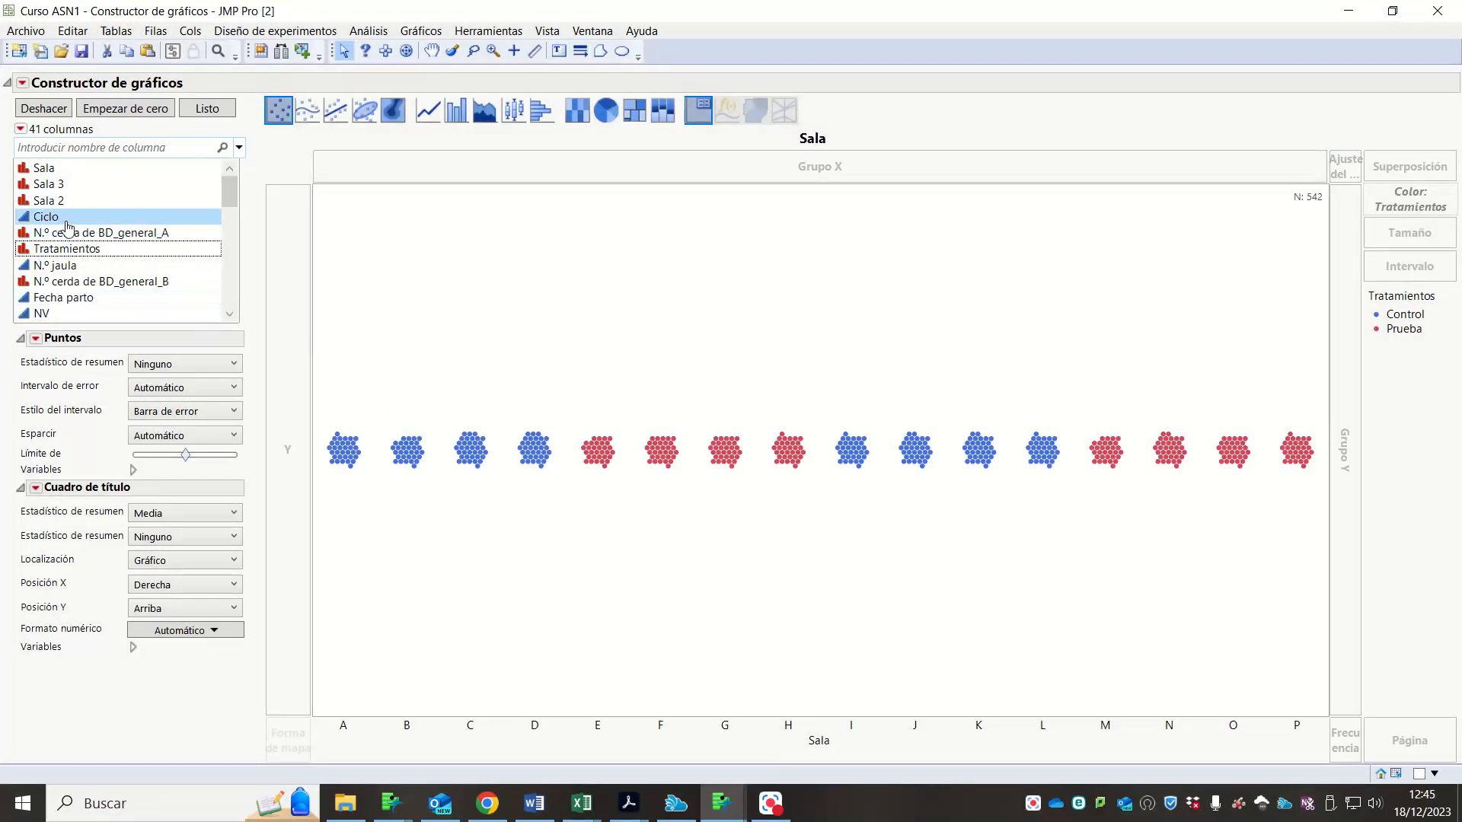
pyautogui.click(47, 234)
pyautogui.click(45, 218)
pyautogui.click(46, 249)
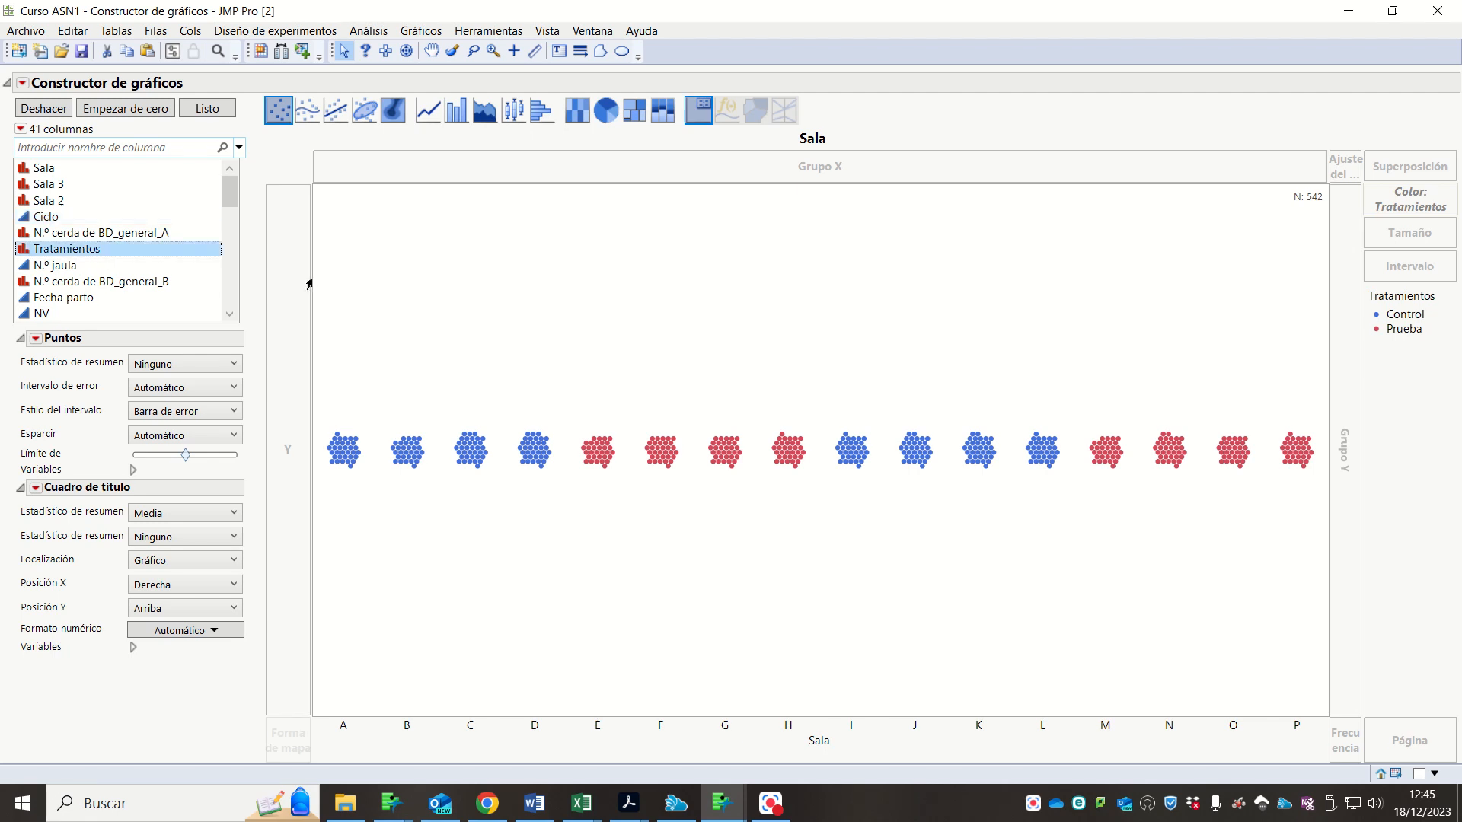
pyautogui.click(38, 219)
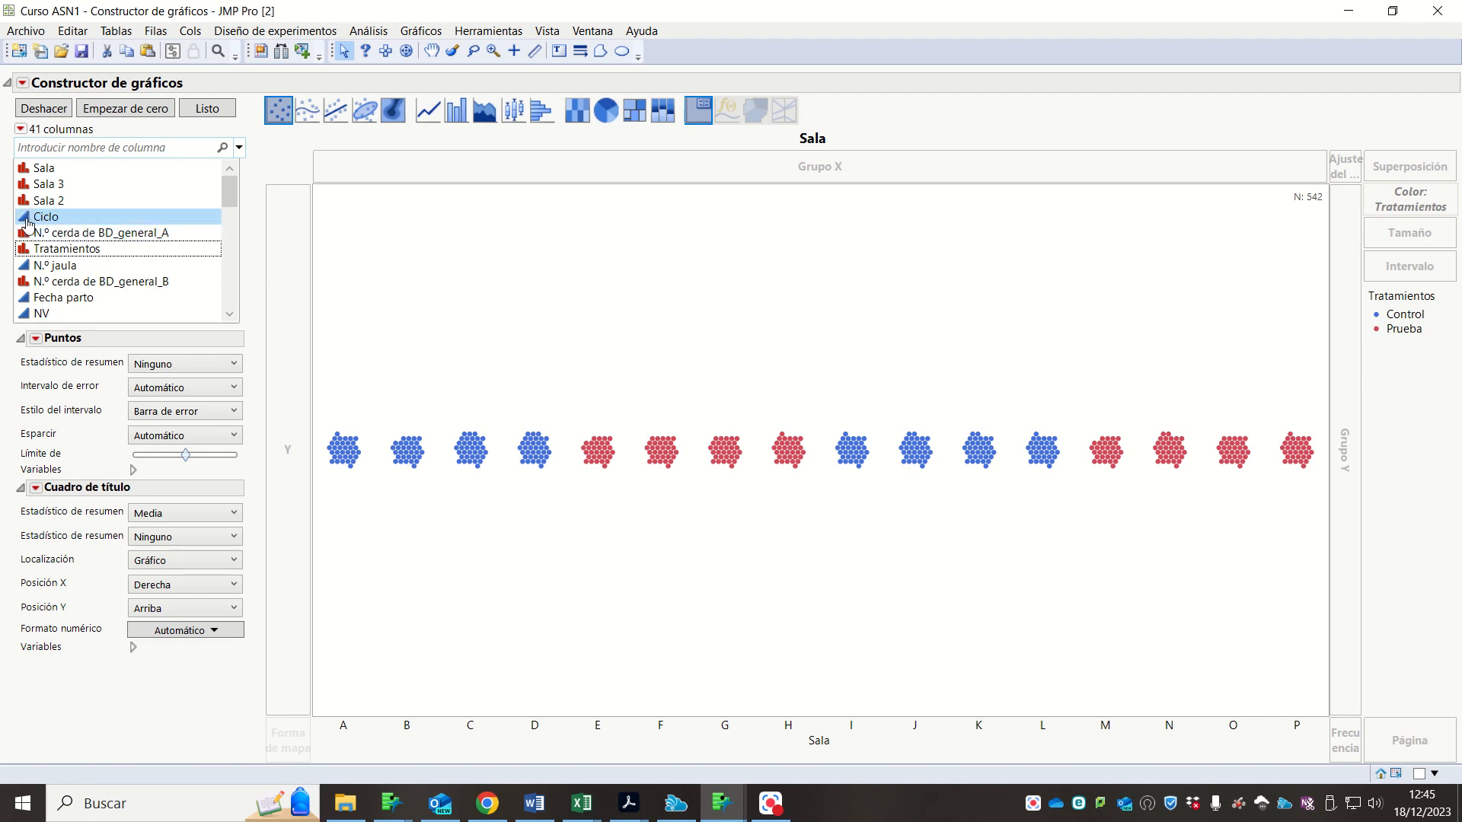
pyautogui.click(25, 220)
pyautogui.click(34, 283)
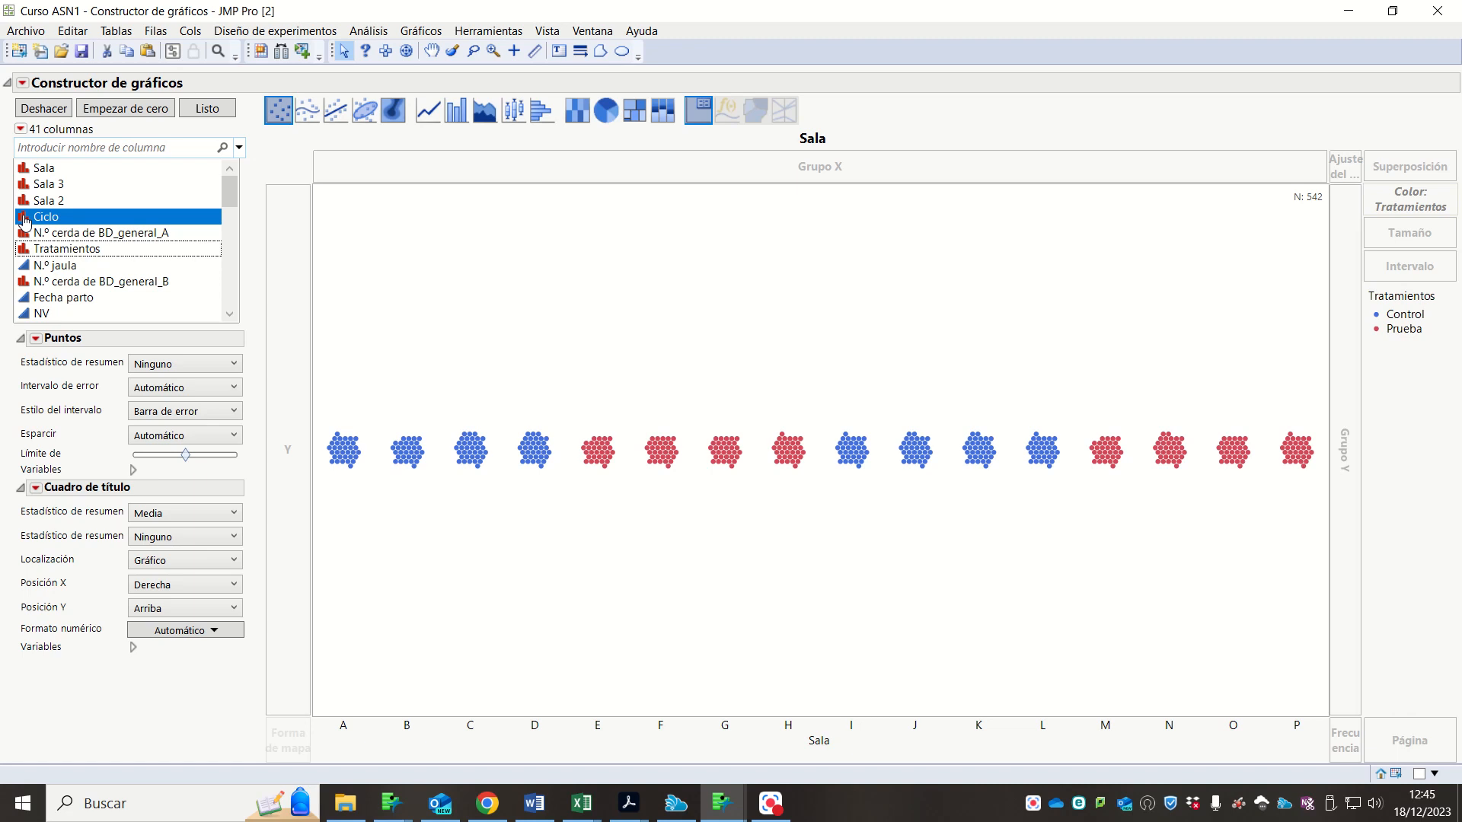
pyautogui.moveTo(25, 221); pyautogui.dragTo(300, 307)
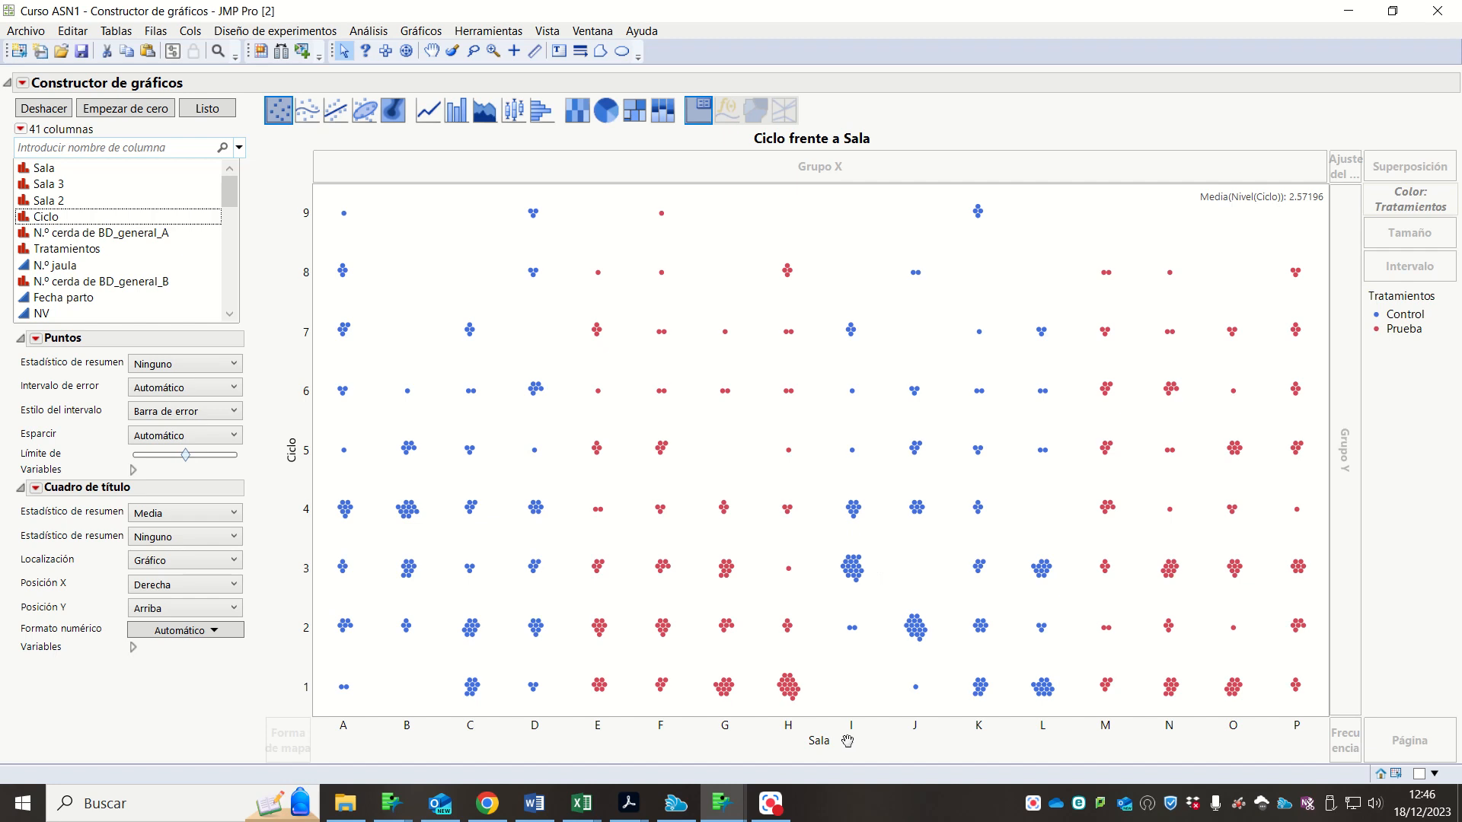
# - Remove Sala from the X axis, and undo both that removal and the placement of Ciclo on the Y axis
pyautogui.moveTo(824, 740); pyautogui.dragTo(1396, 505)
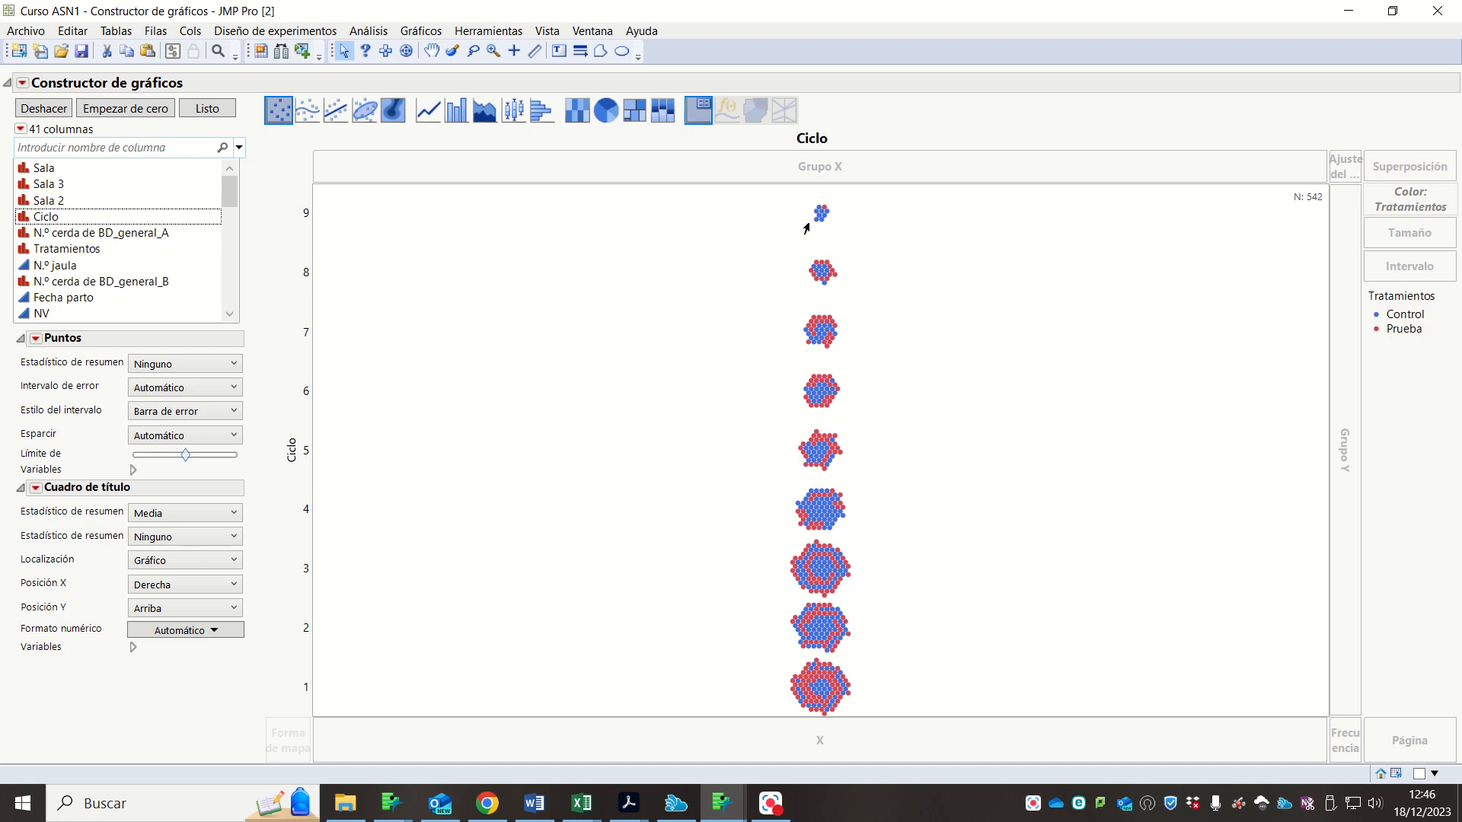
pyautogui.moveTo(823, 221)
pyautogui.click(70, 112)
pyautogui.click(69, 111)
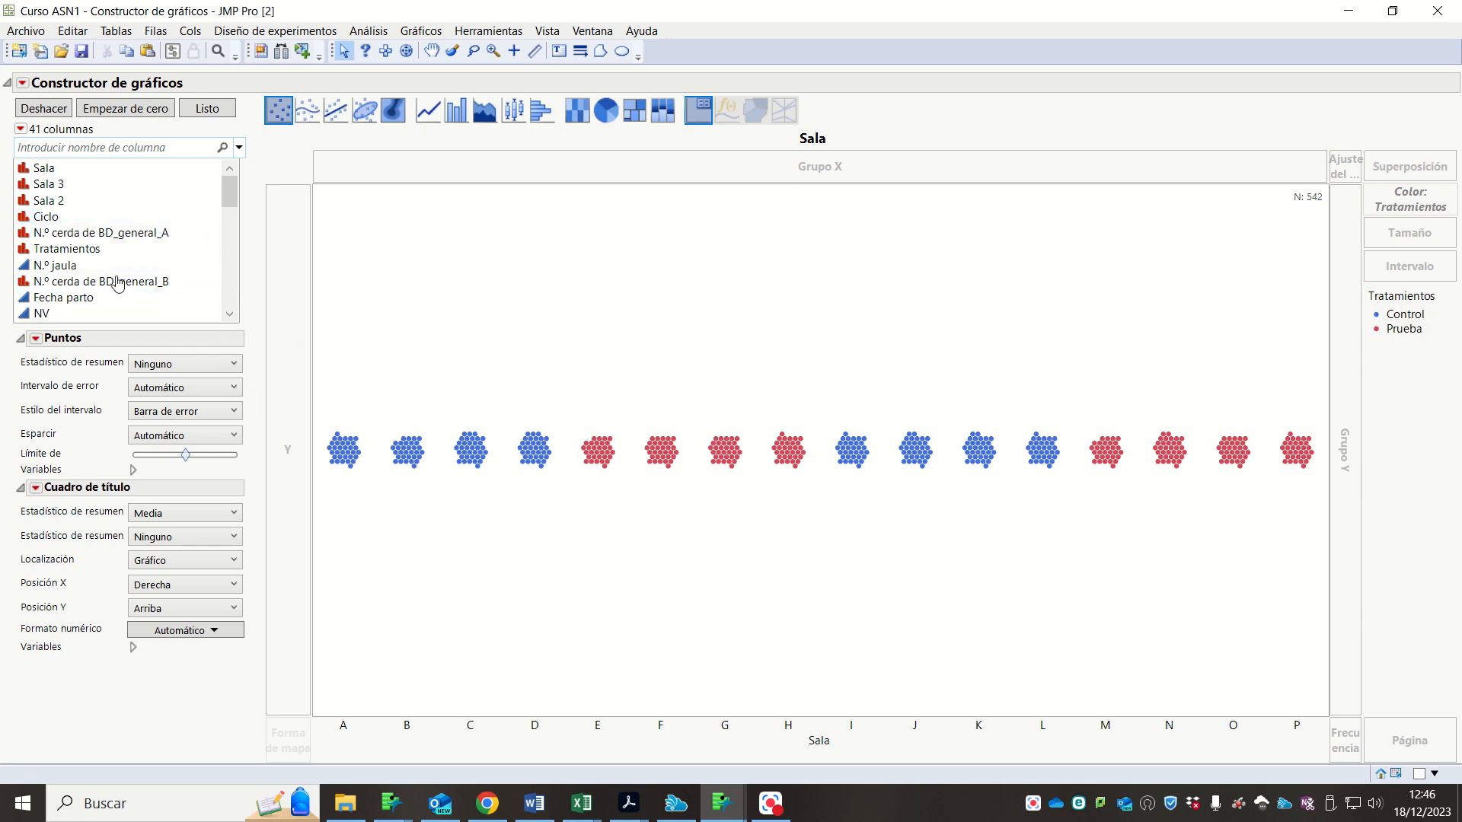
# - Change the modeling type of Ciclo back to continuous and place it on the Y axis against Sala
pyautogui.click(47, 201)
pyautogui.click(50, 217)
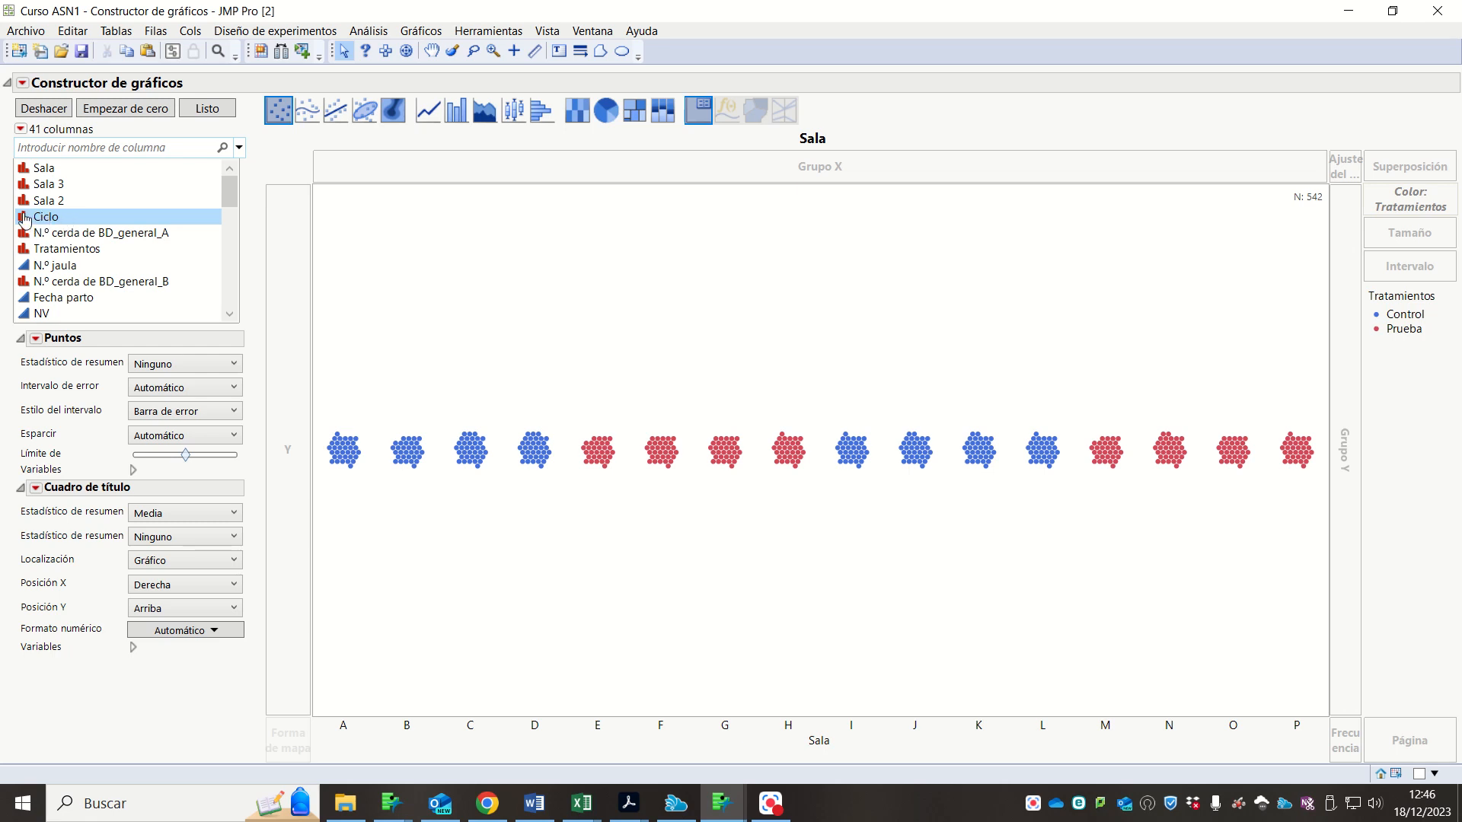
pyautogui.click(24, 217)
pyautogui.click(33, 234)
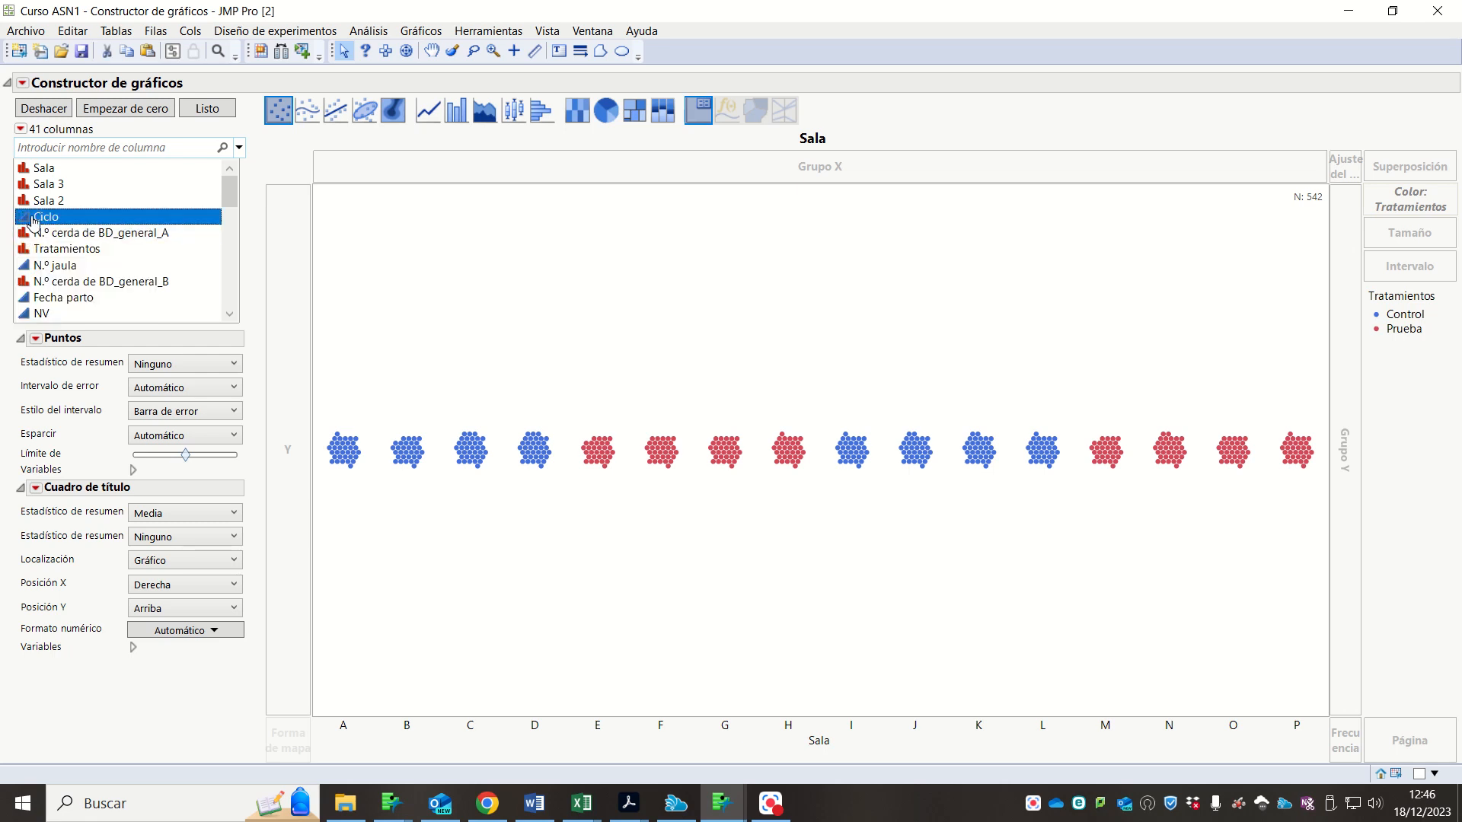
pyautogui.moveTo(33, 221); pyautogui.dragTo(291, 335)
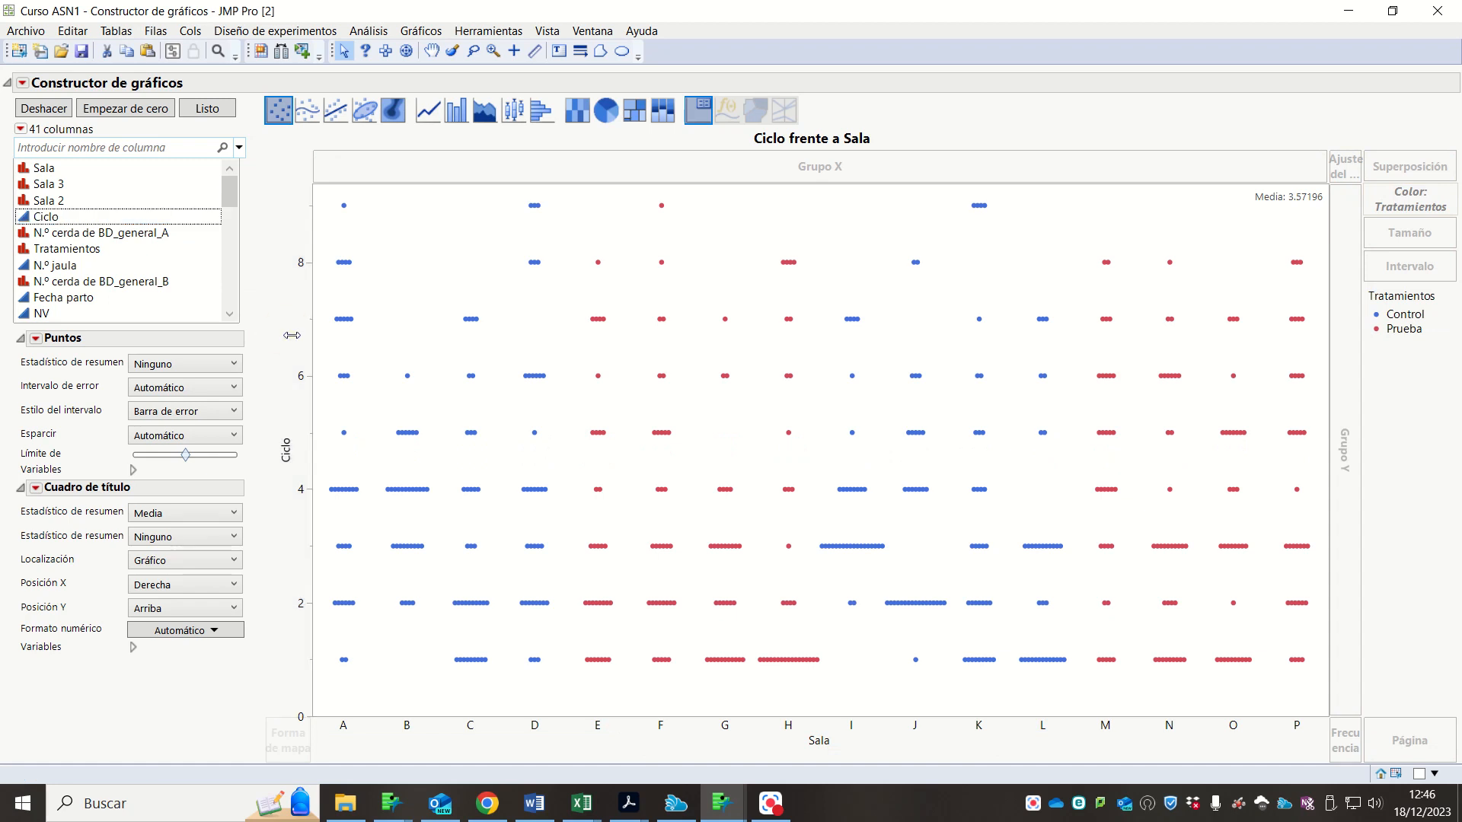
# - Convert the graph to a bar chart and set the bars' summary statistic to Moda
pyautogui.click(463, 112)
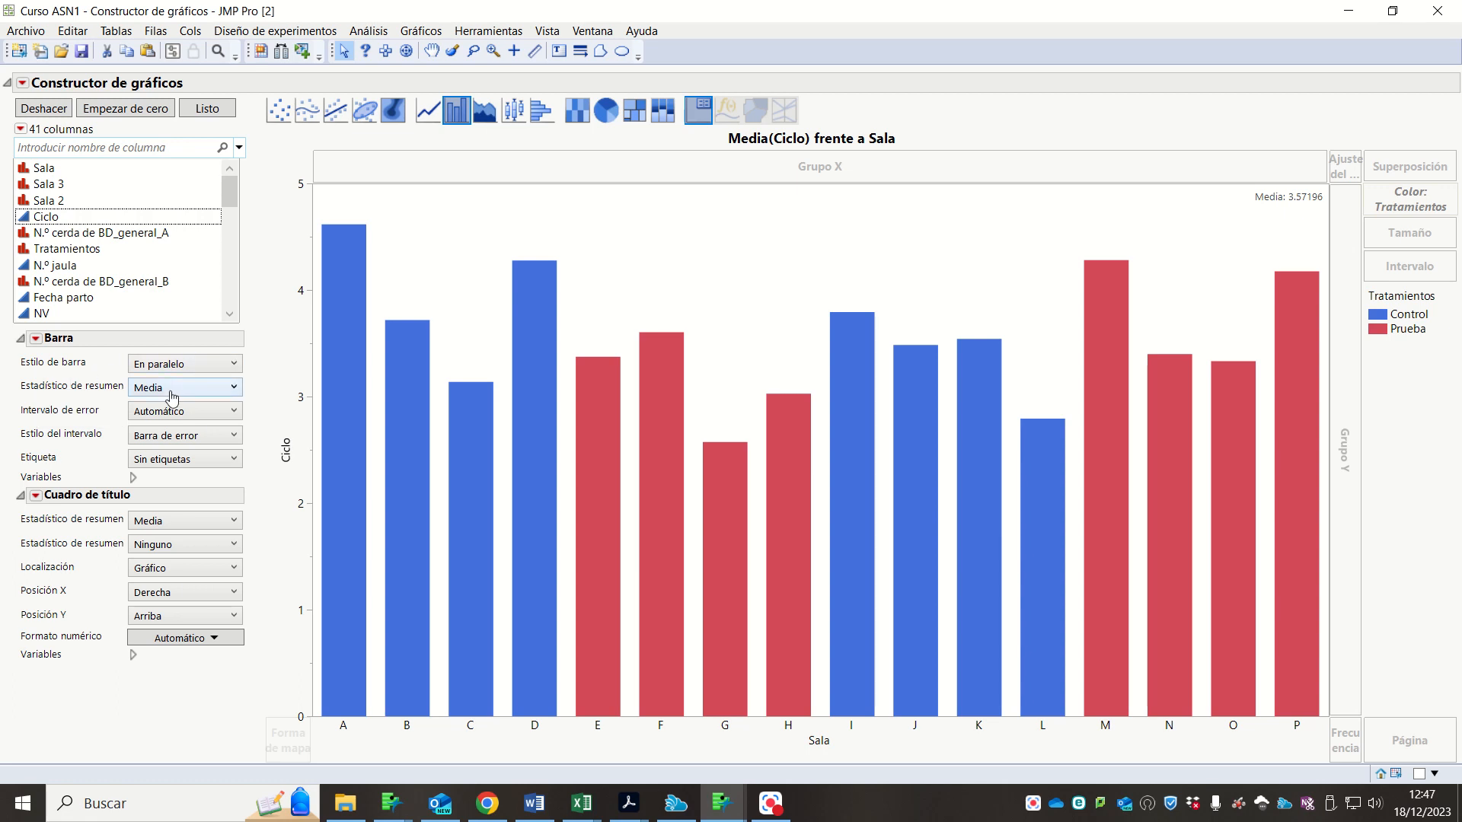
pyautogui.click(146, 388)
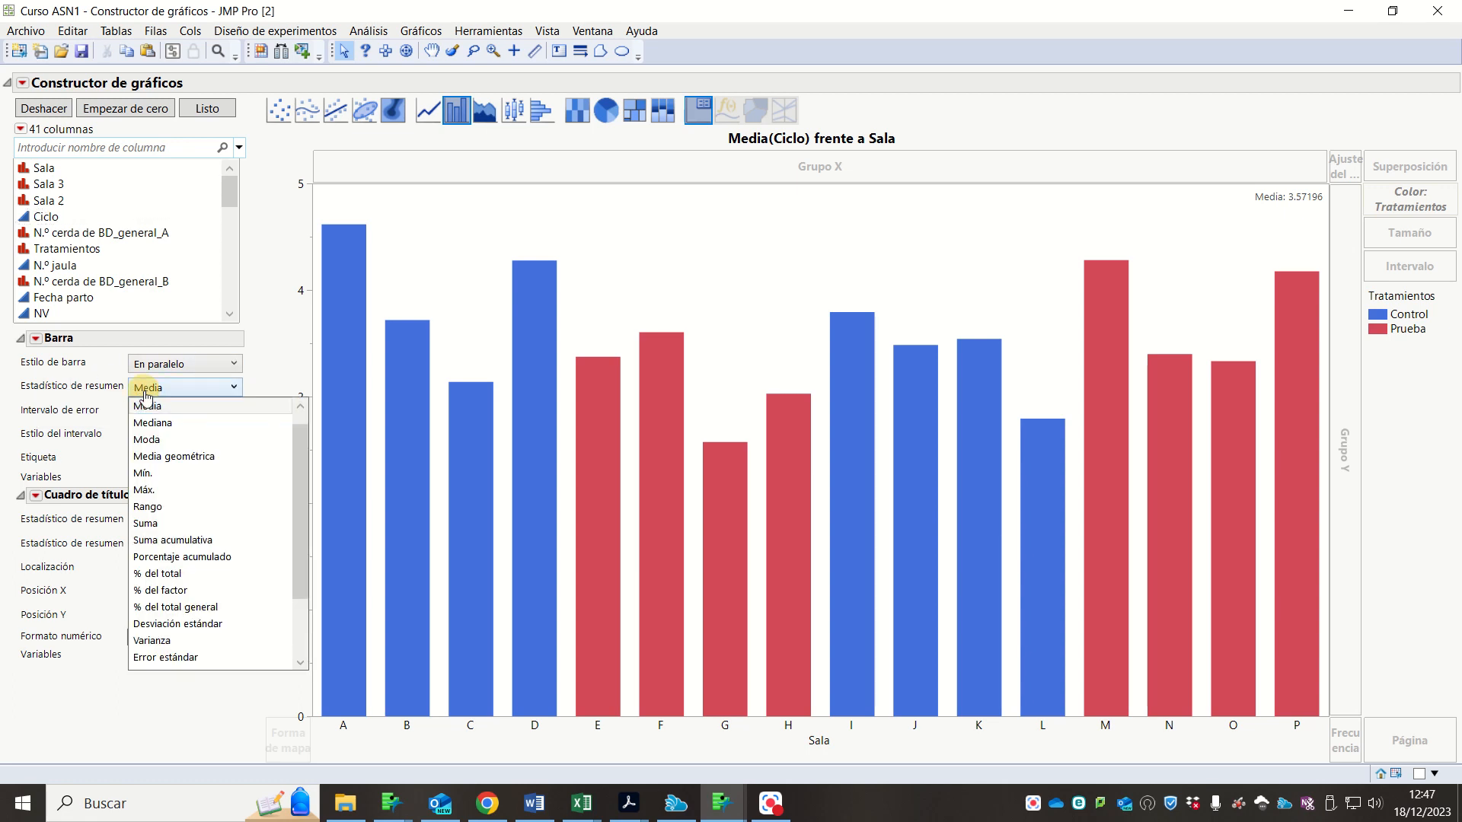
pyautogui.click(155, 439)
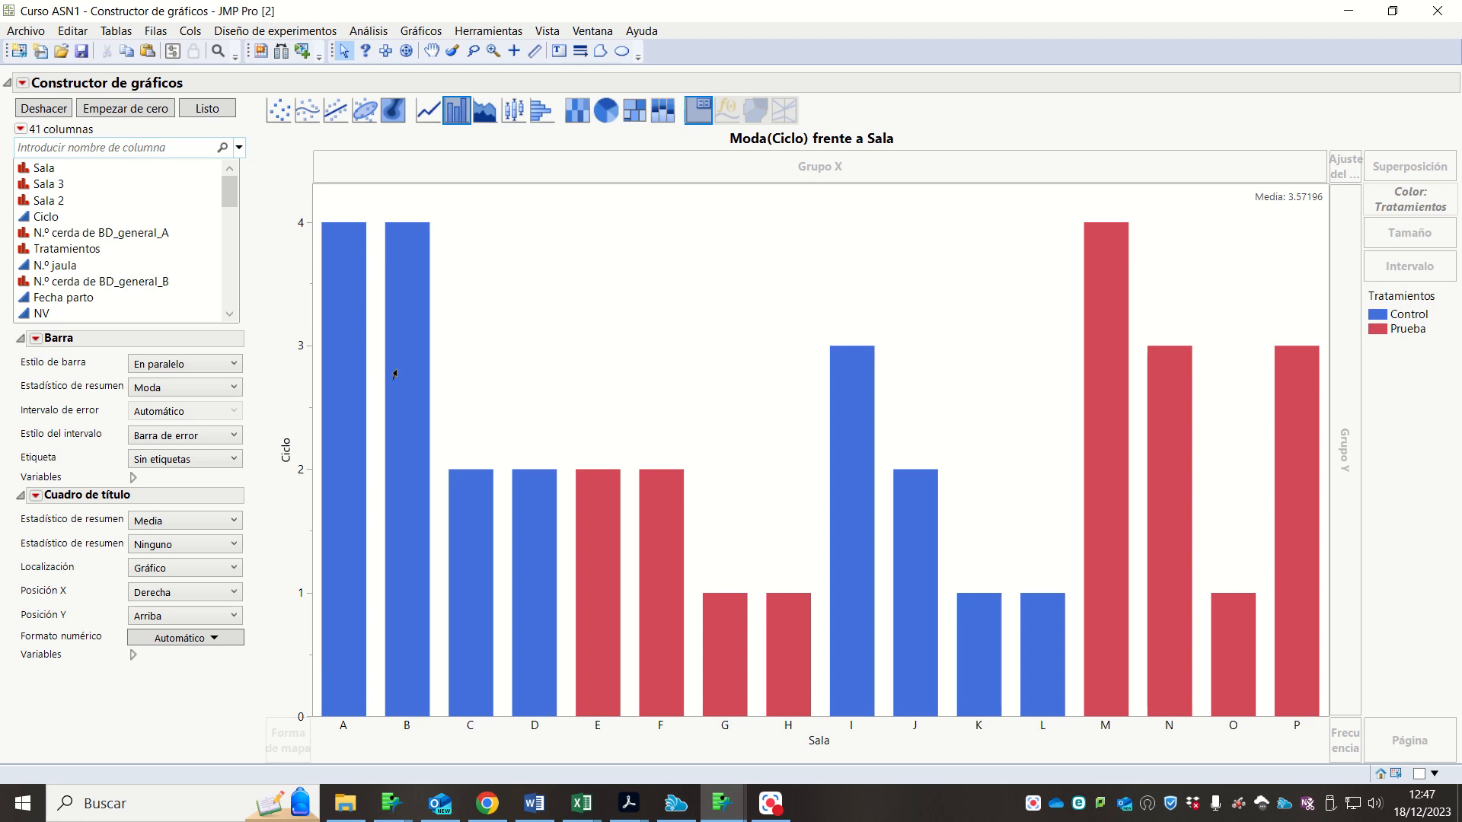
# - Inspect the bars with the summary statistic set to CV, and return the statistic to Media
pyautogui.moveTo(351, 340)
pyautogui.click(217, 388)
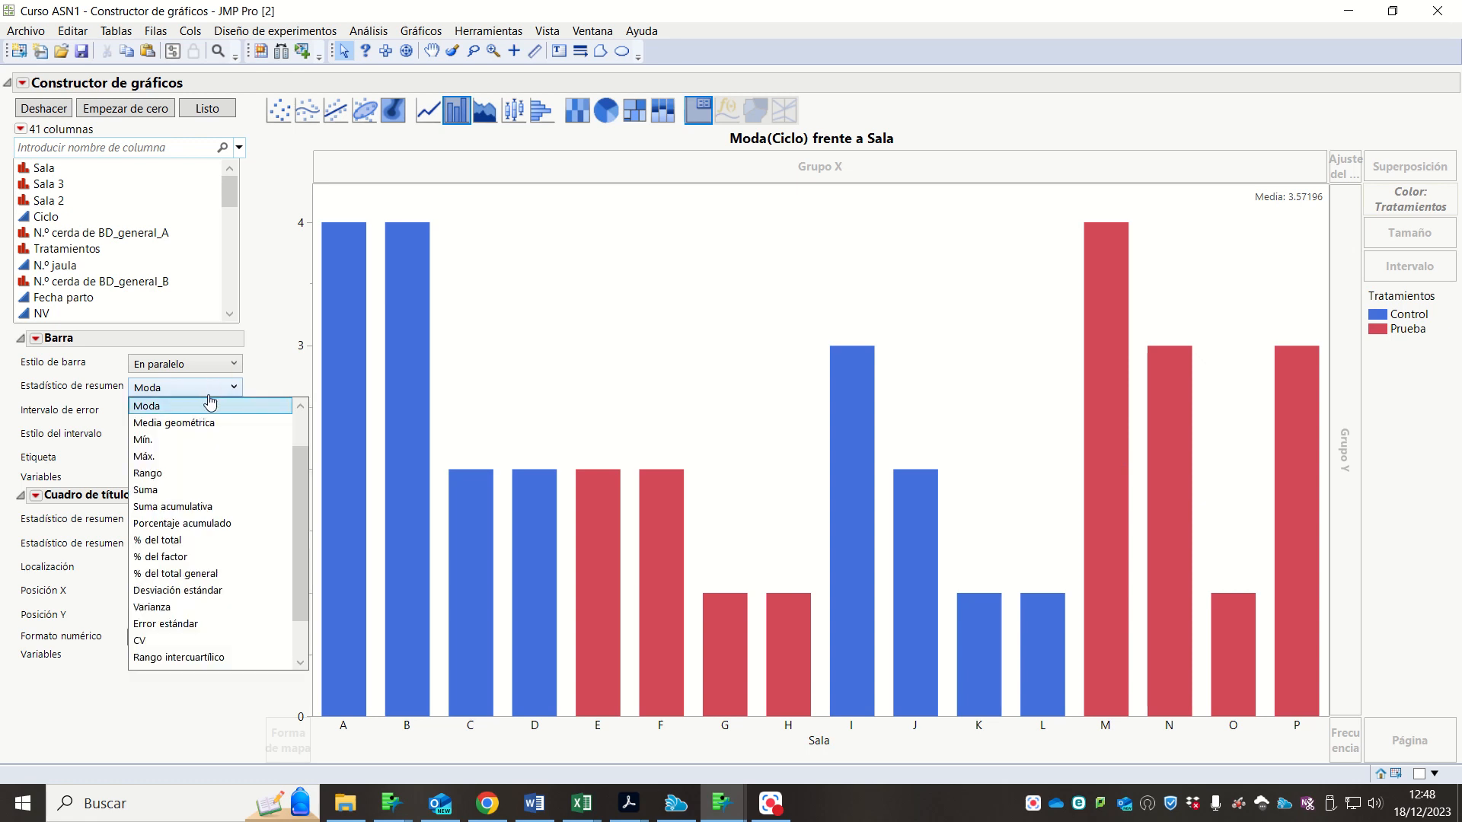
pyautogui.click(201, 641)
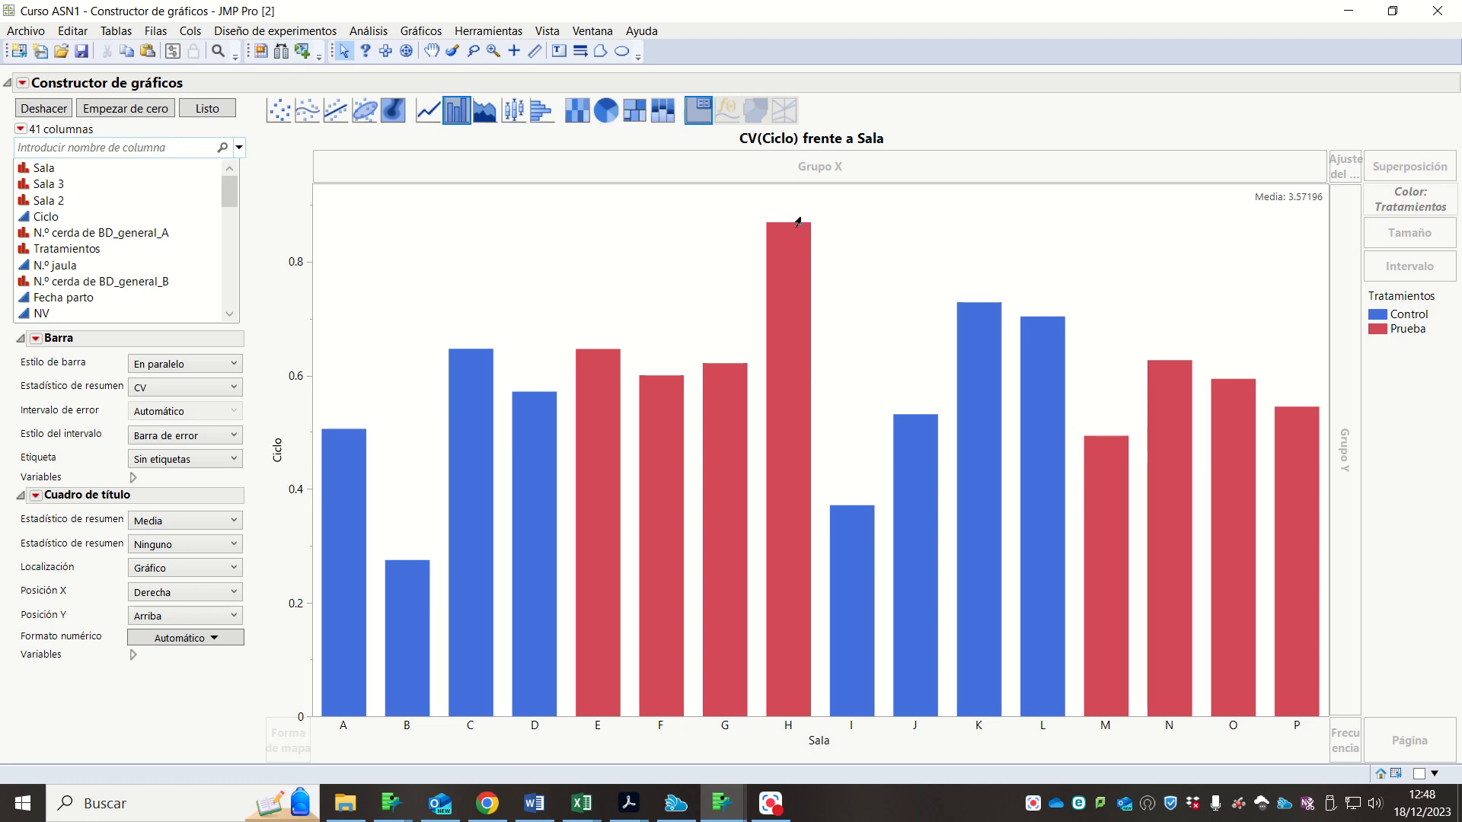
pyautogui.moveTo(803, 242)
pyautogui.click(206, 397)
pyautogui.scroll(4, 206, 426)
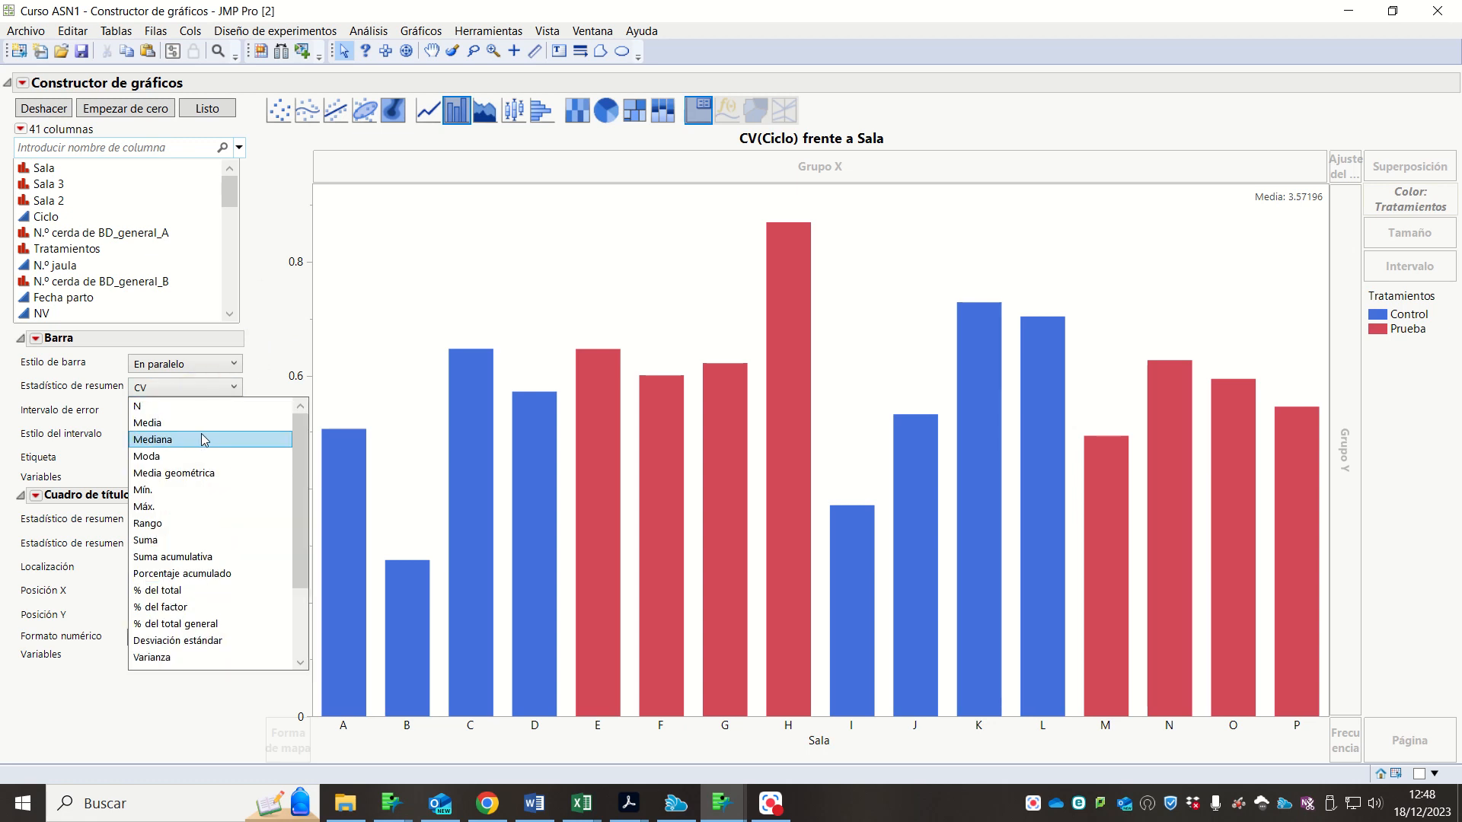
pyautogui.click(206, 424)
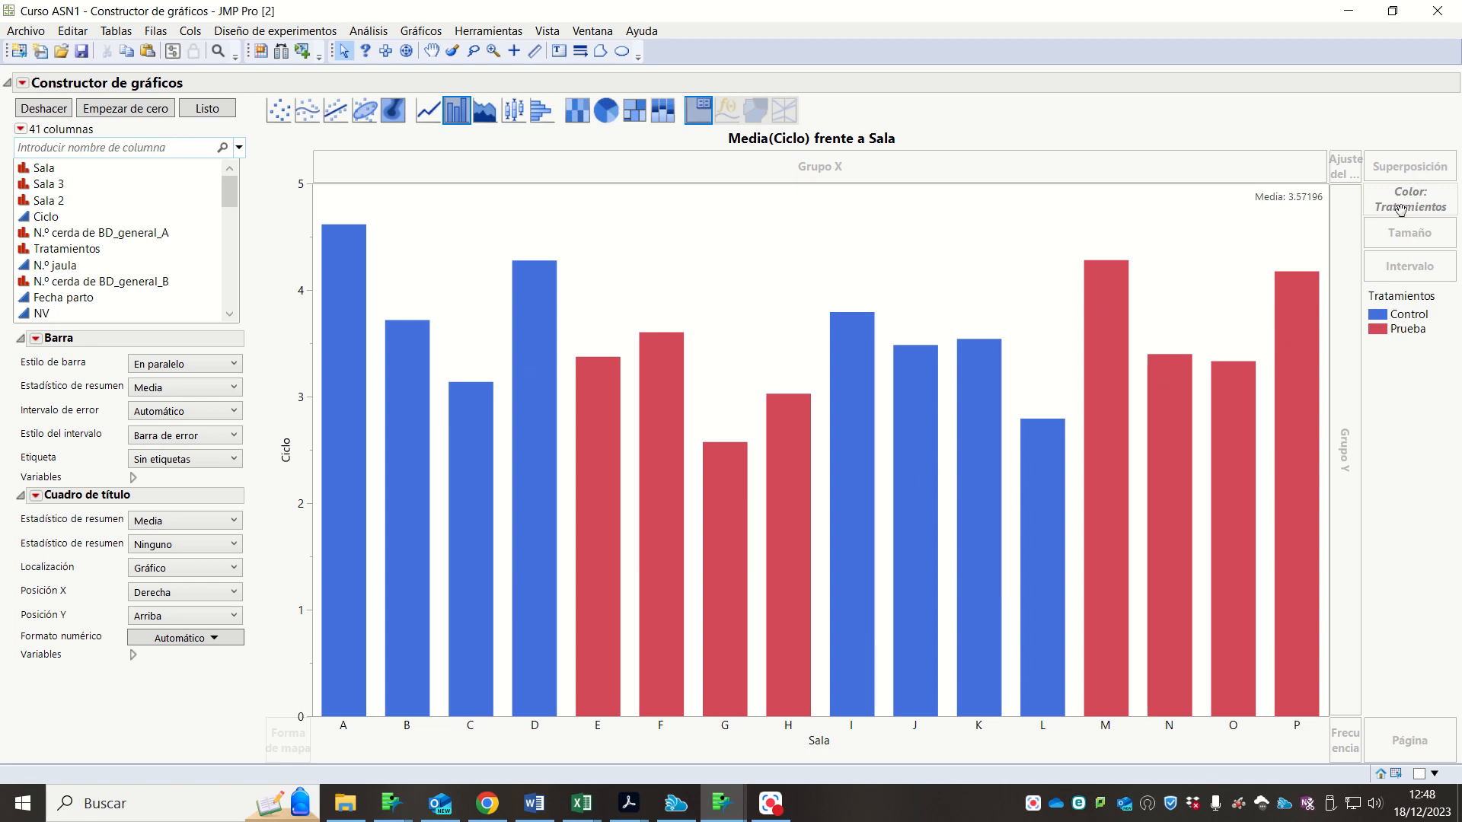
# - Move Tratamientos from the Color zone to Overlay, and from there onto the X axis in place of Sala
pyautogui.moveTo(1399, 210); pyautogui.dragTo(1412, 166)
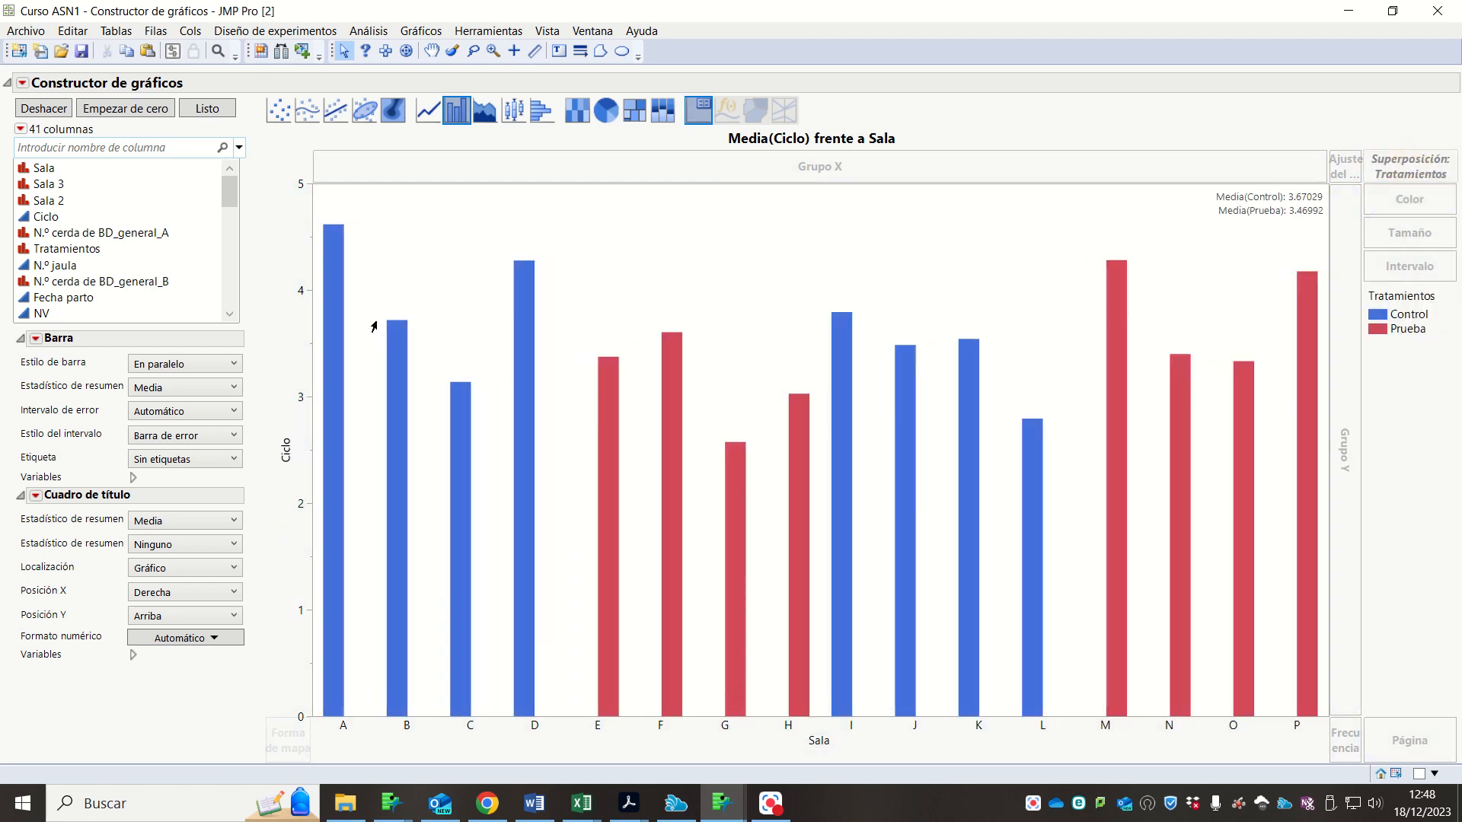
pyautogui.click(162, 235)
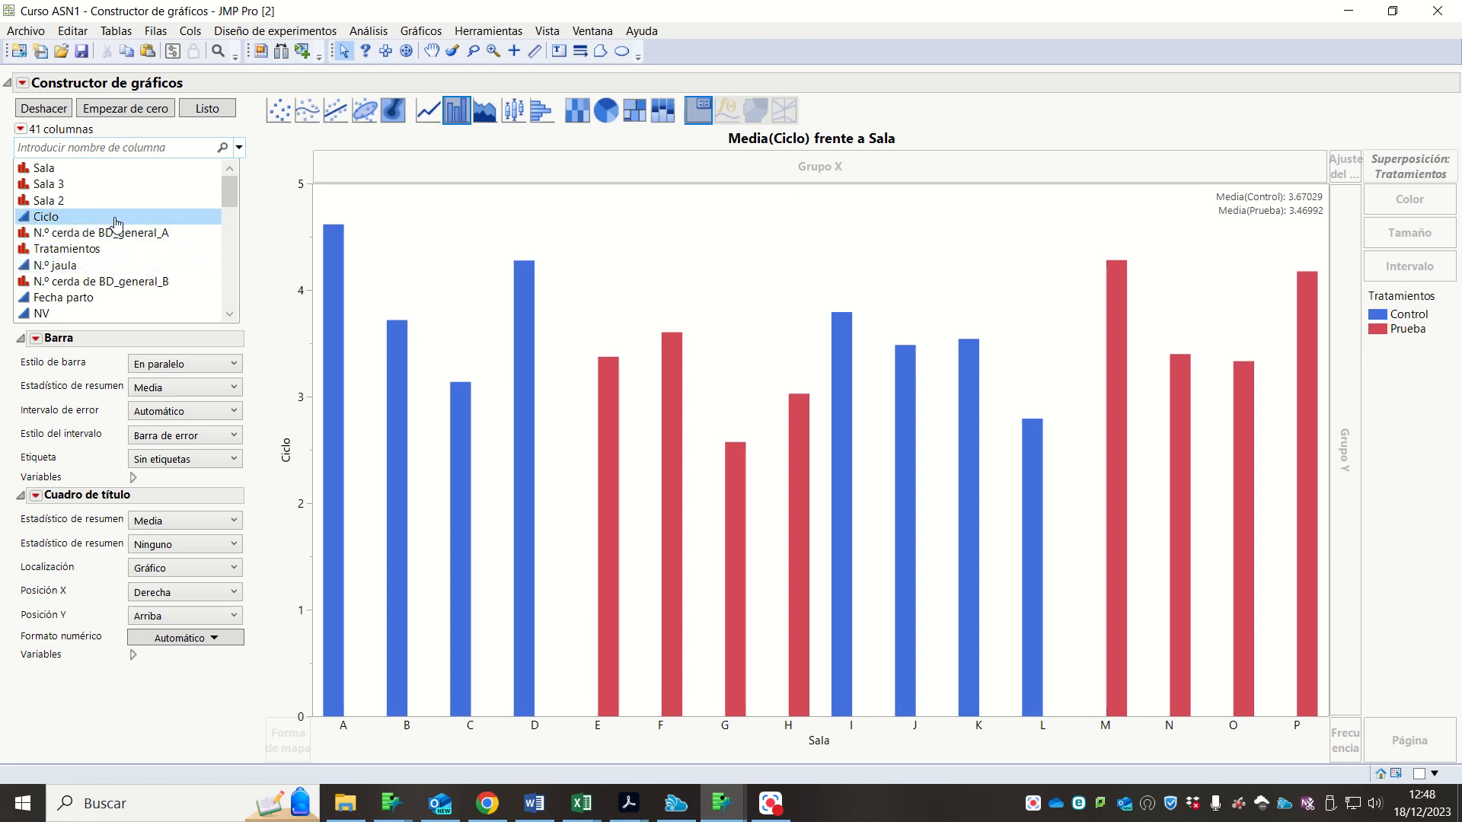
pyautogui.click(192, 249)
pyautogui.scroll(-2, 190, 251)
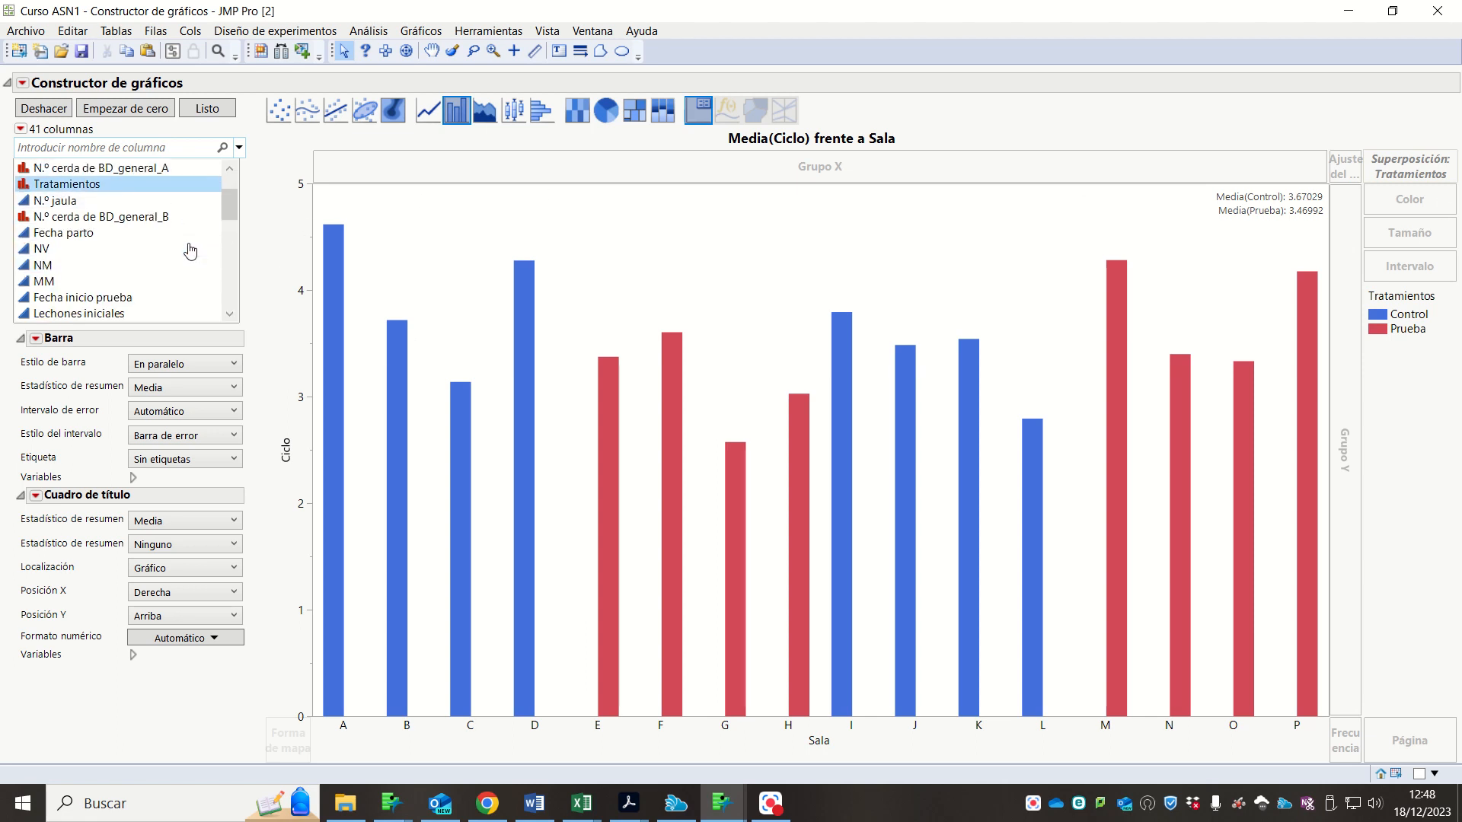
pyautogui.scroll(2, 191, 251)
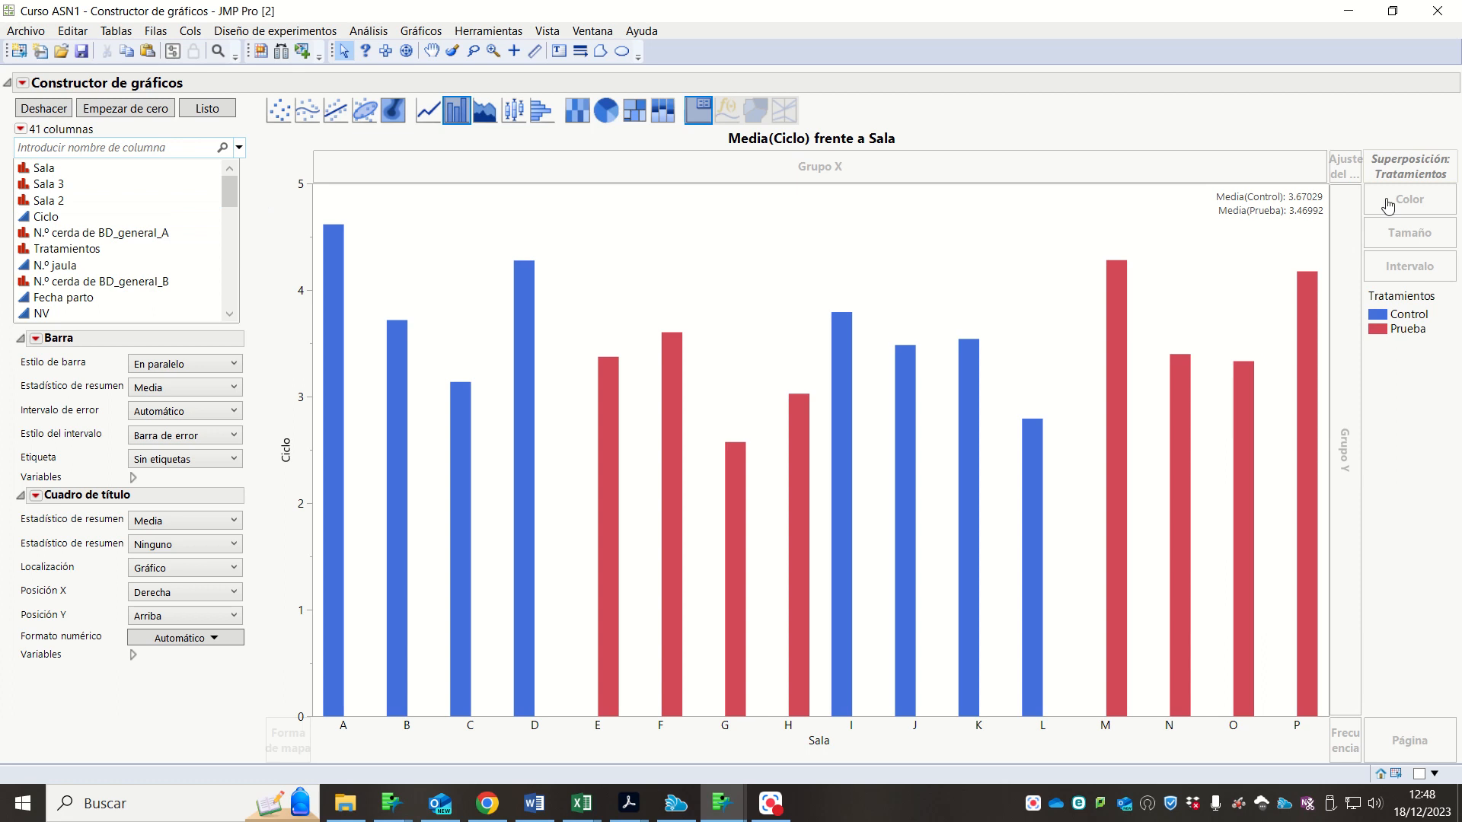
pyautogui.moveTo(1432, 164); pyautogui.dragTo(810, 740)
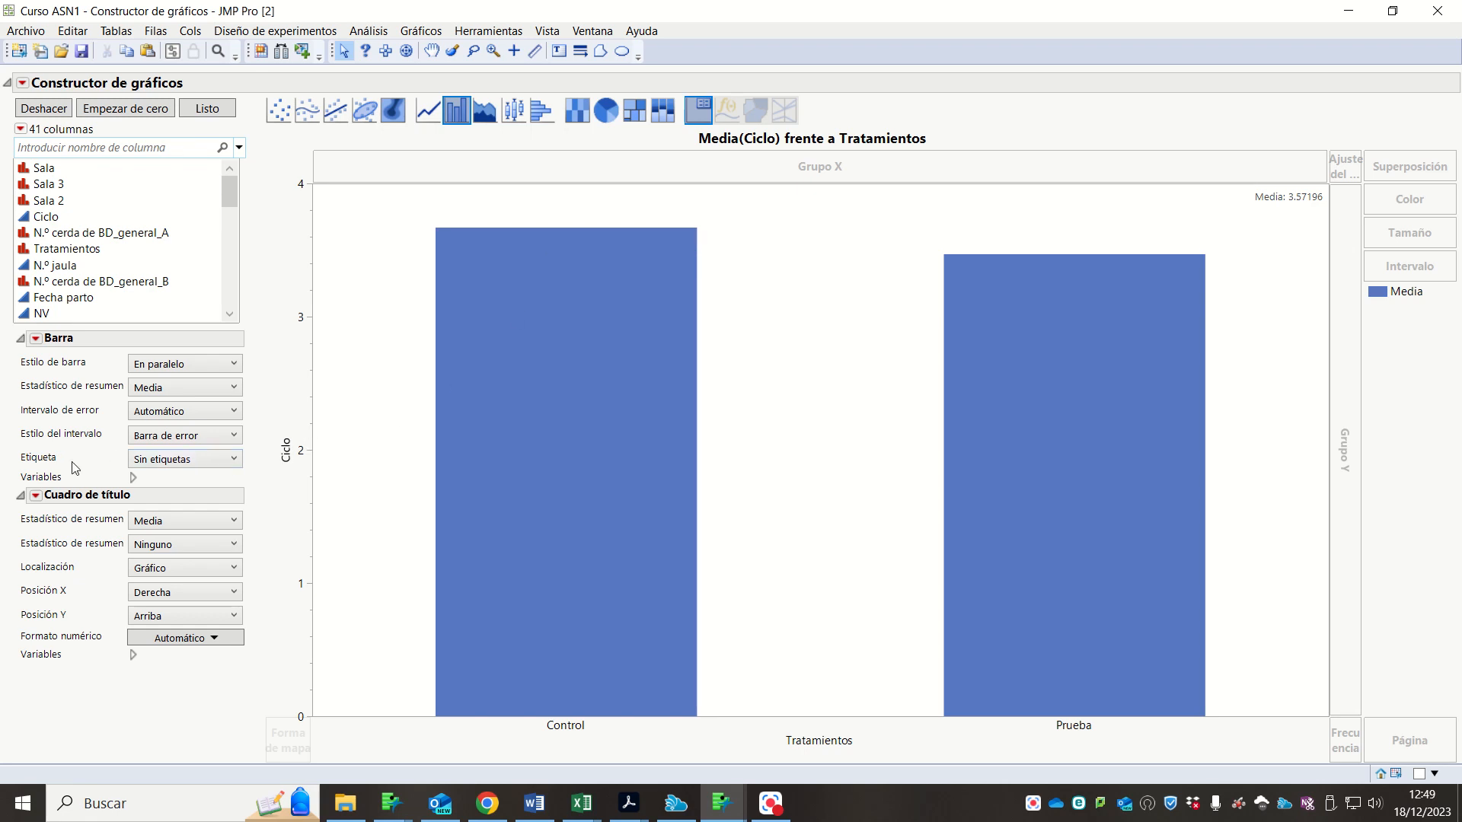
# - Label the bars with their values using Etiqueta por valor
pyautogui.click(162, 459)
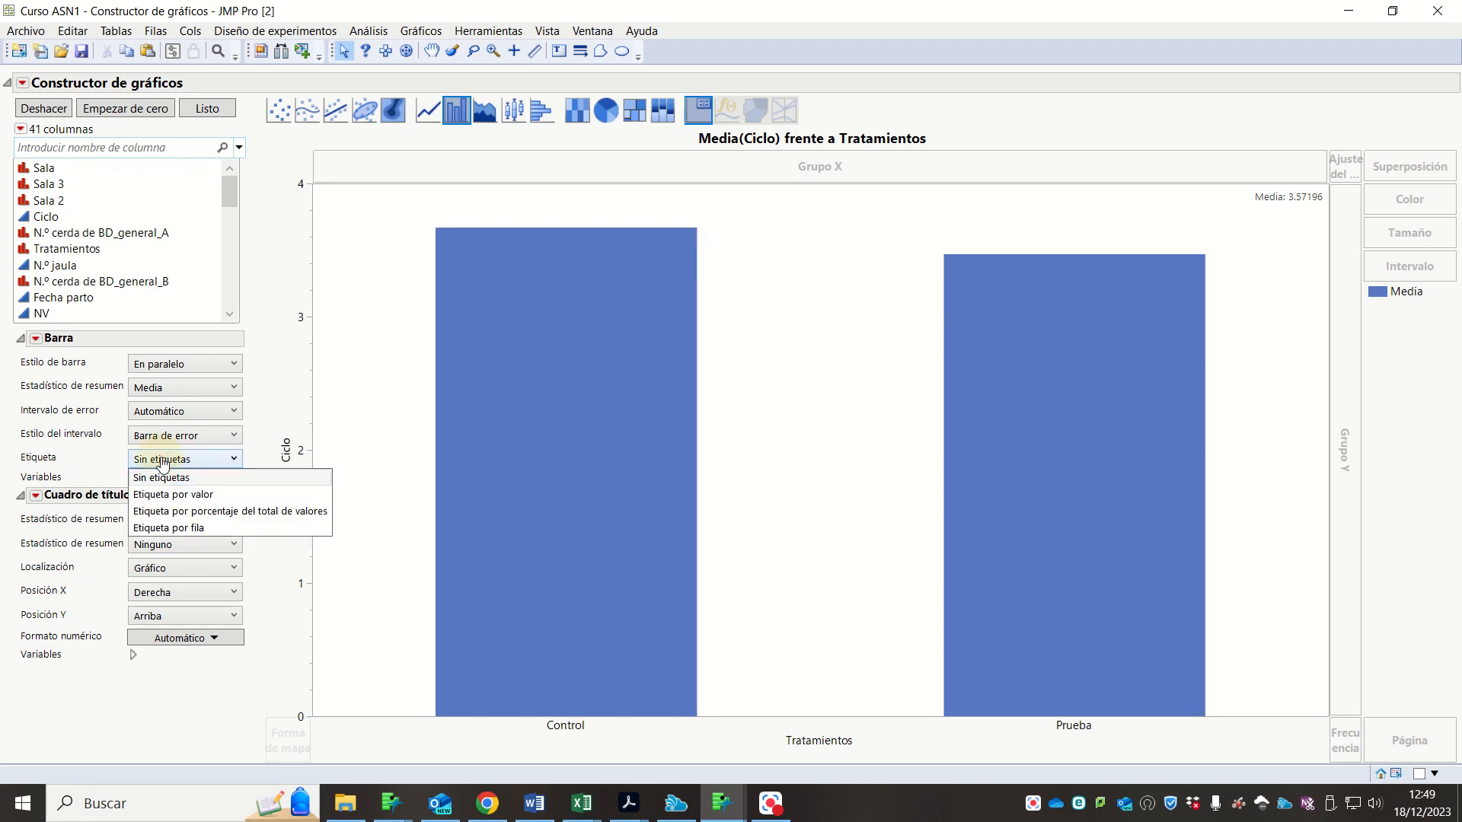
pyautogui.click(172, 494)
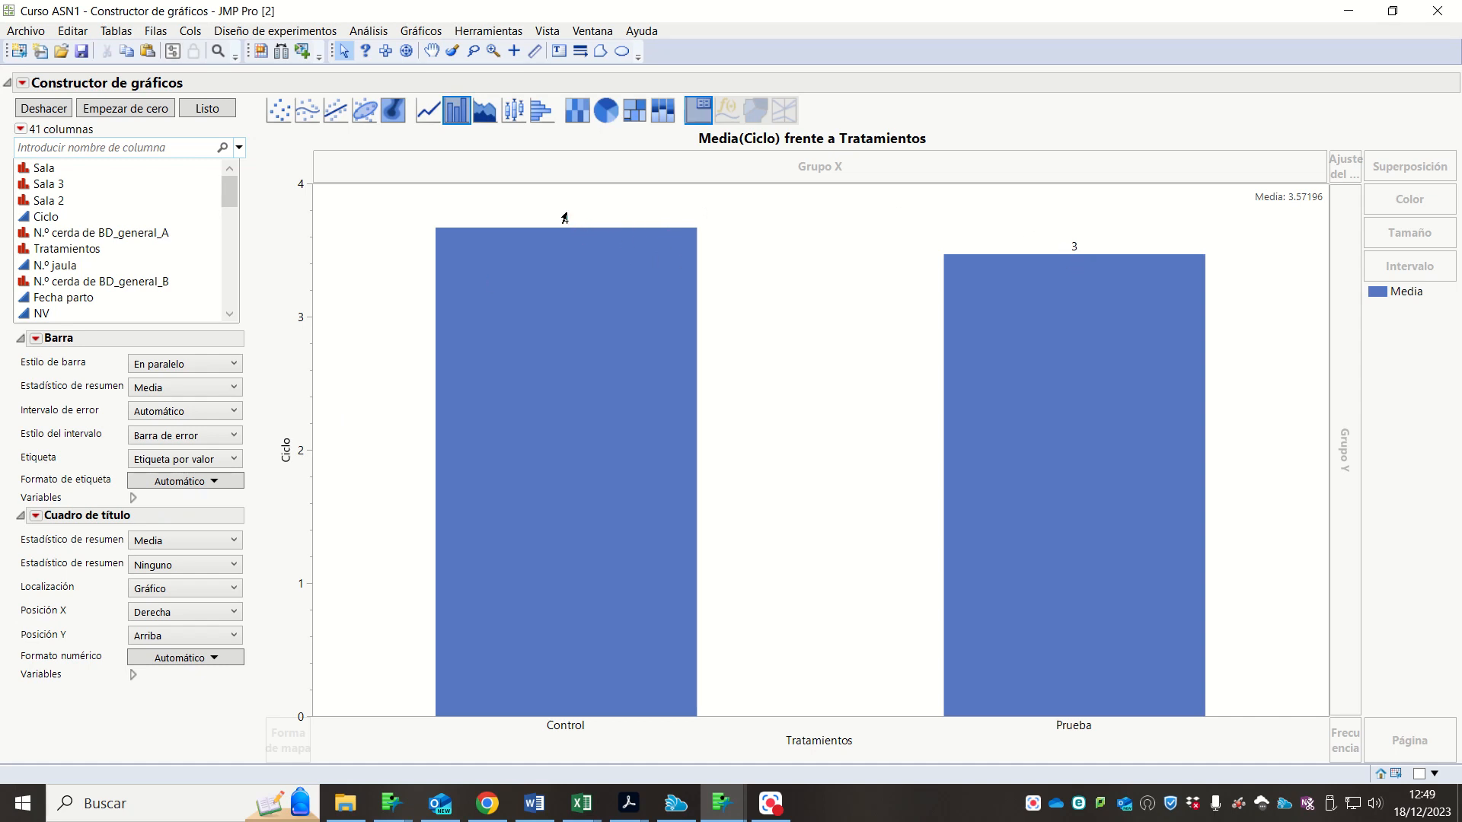
pyautogui.click(213, 485)
pyautogui.click(200, 515)
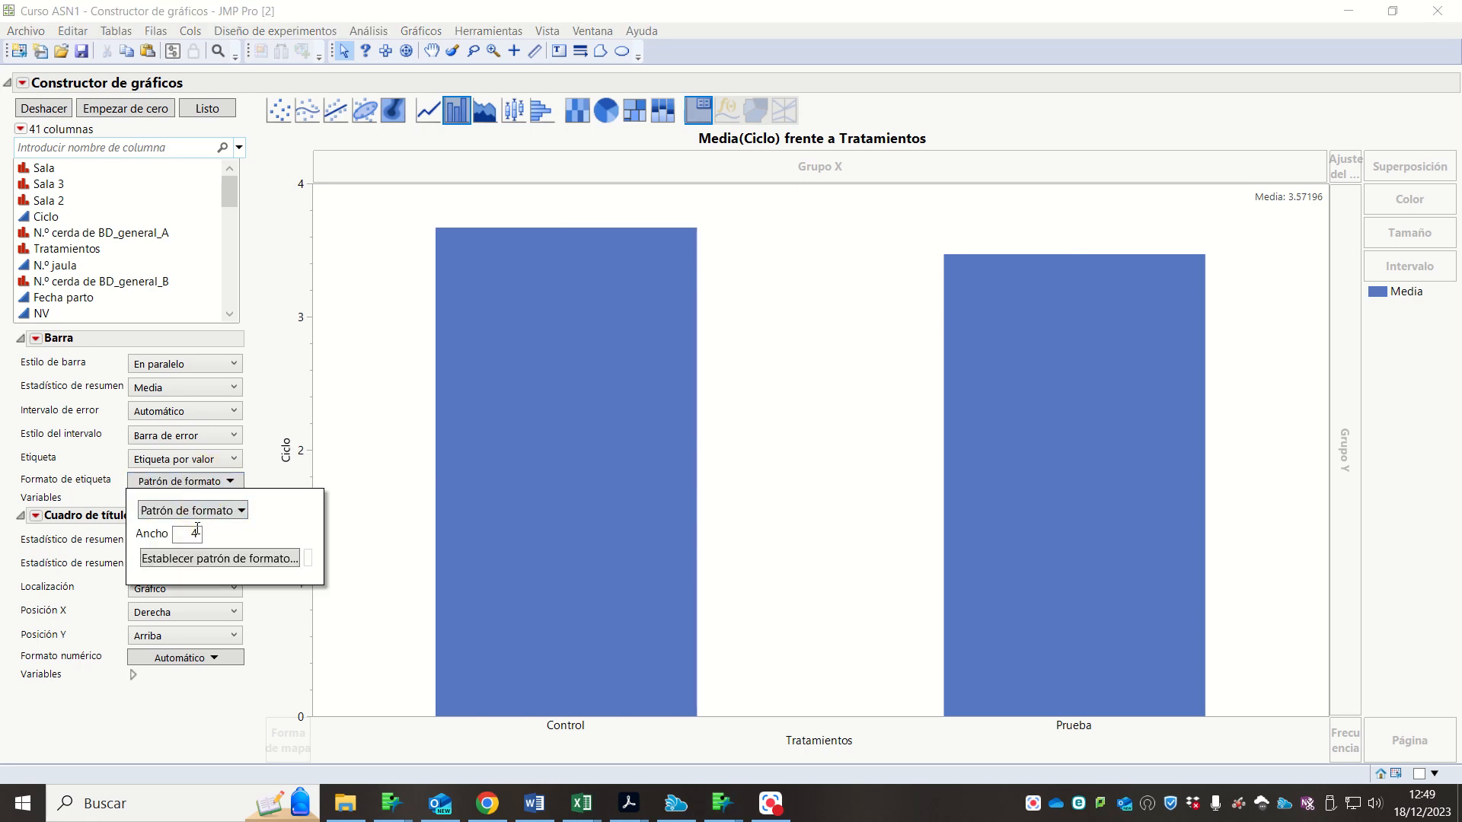
pyautogui.click(195, 560)
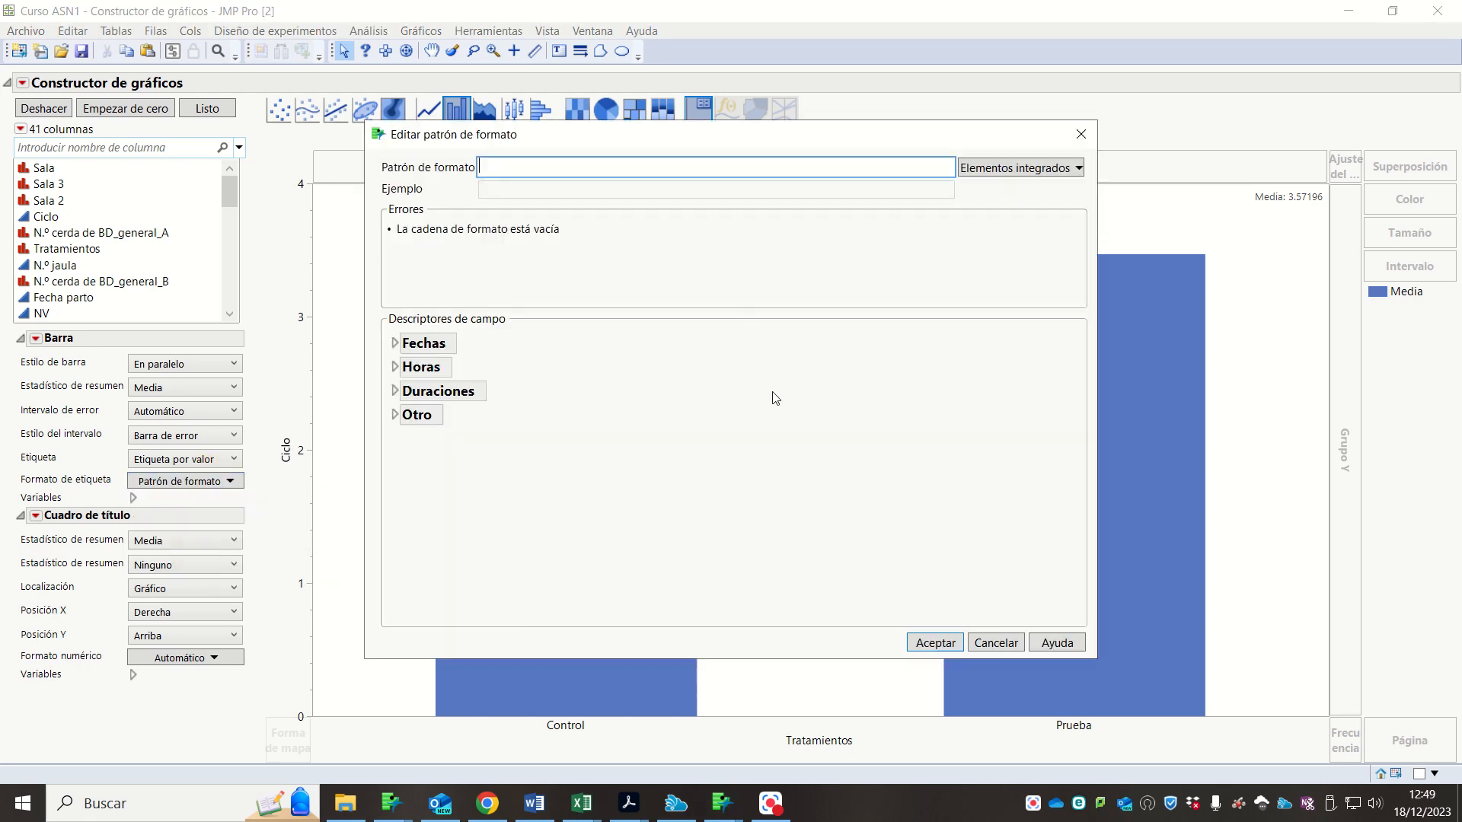
pyautogui.click(1081, 134)
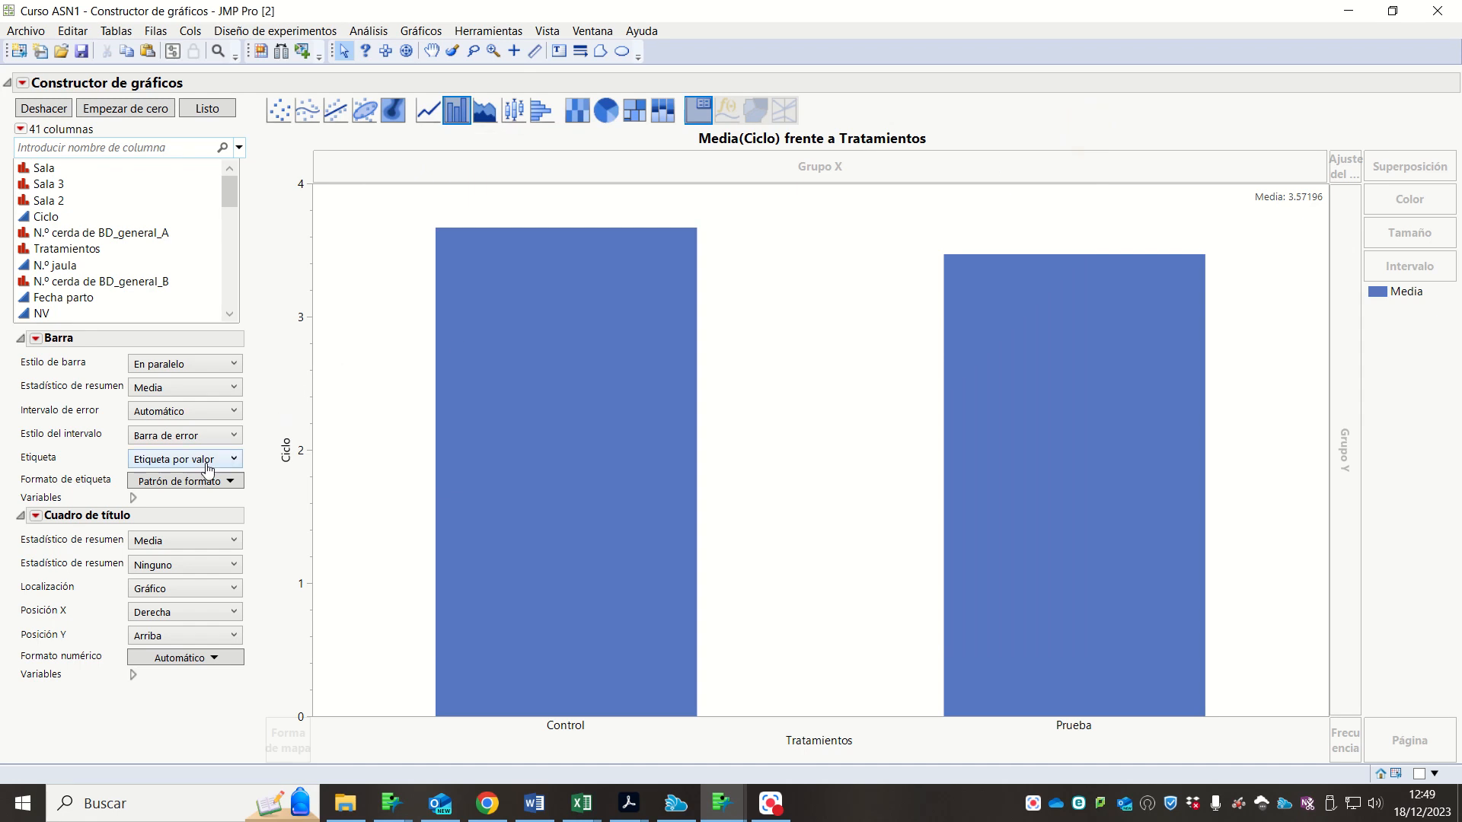
# - Format the bar value labels as Decimal fijo with 2 decimals
pyautogui.click(217, 481)
pyautogui.click(216, 511)
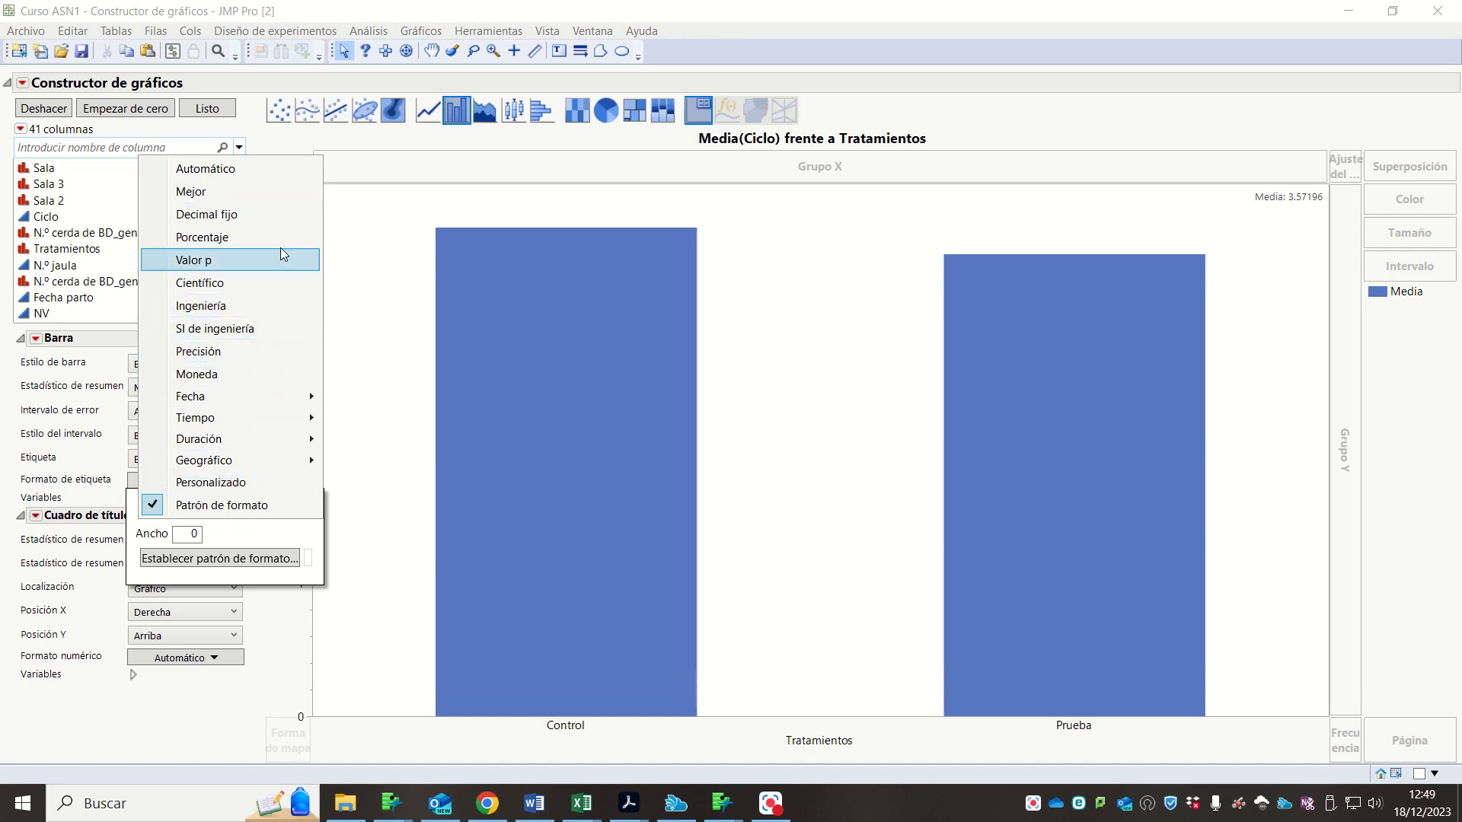
pyautogui.click(294, 214)
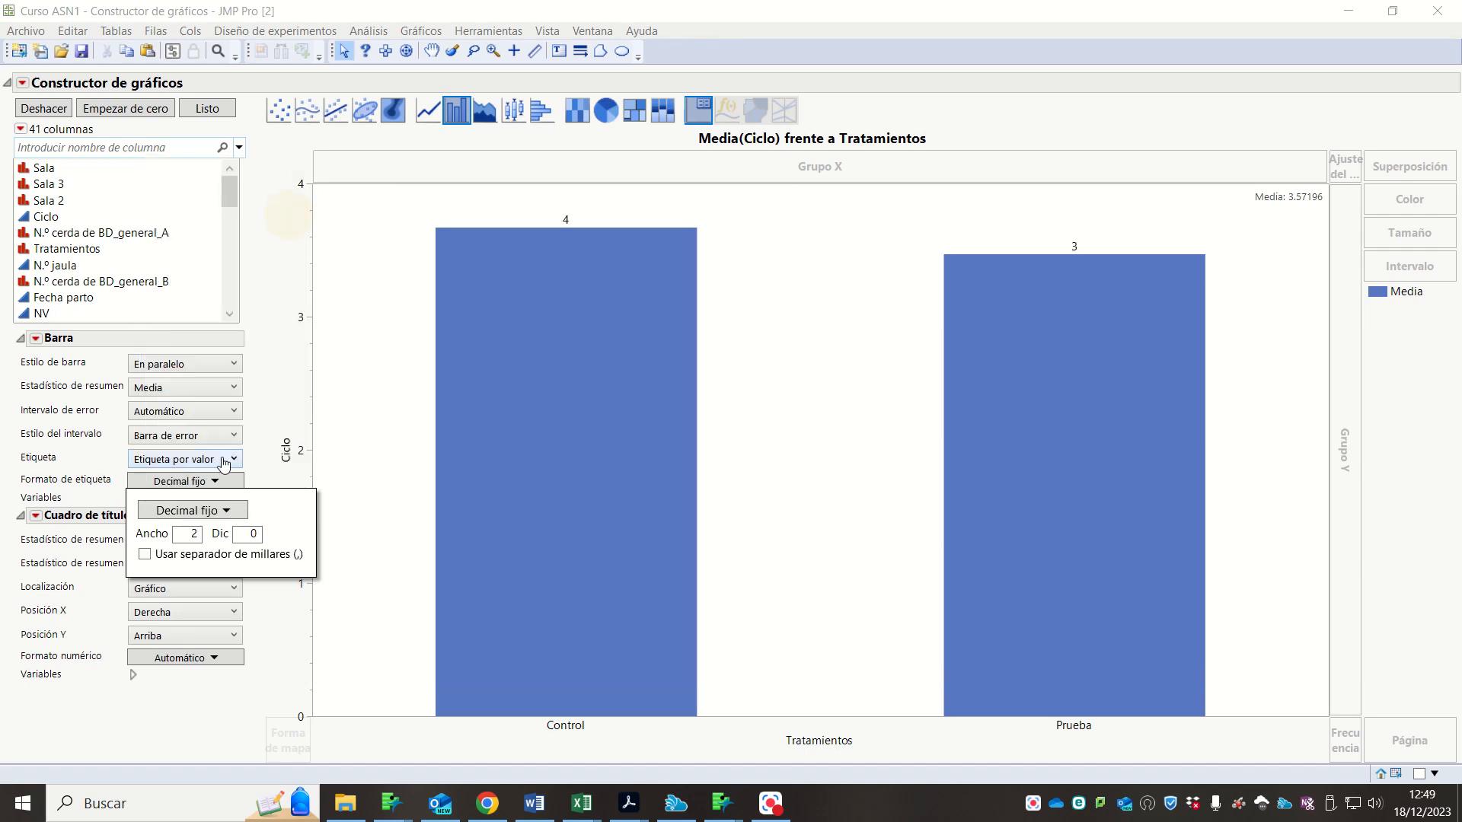
pyautogui.click(242, 534)
pyautogui.write('2')
pyautogui.click(307, 475)
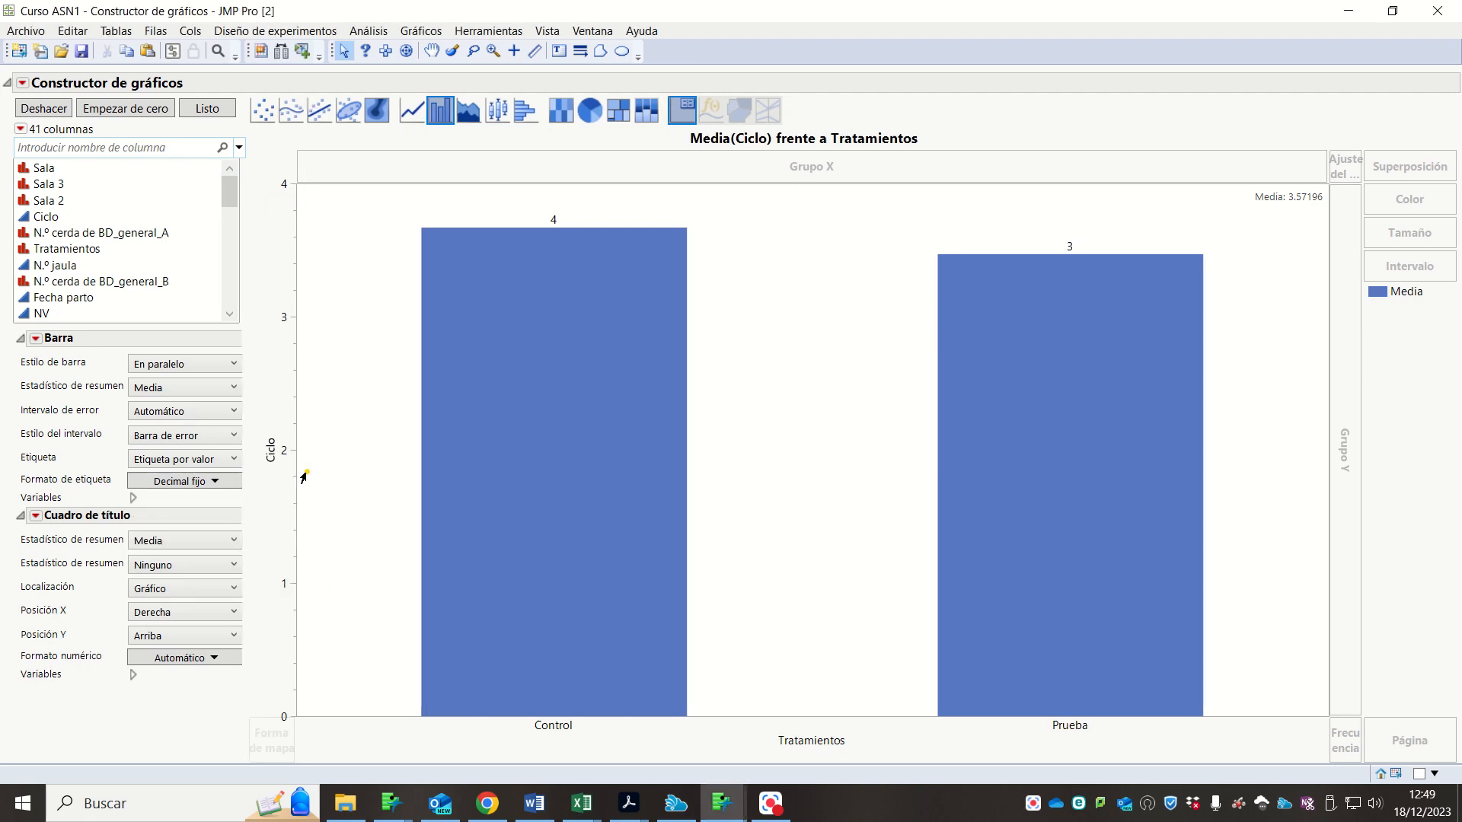
pyautogui.click(233, 482)
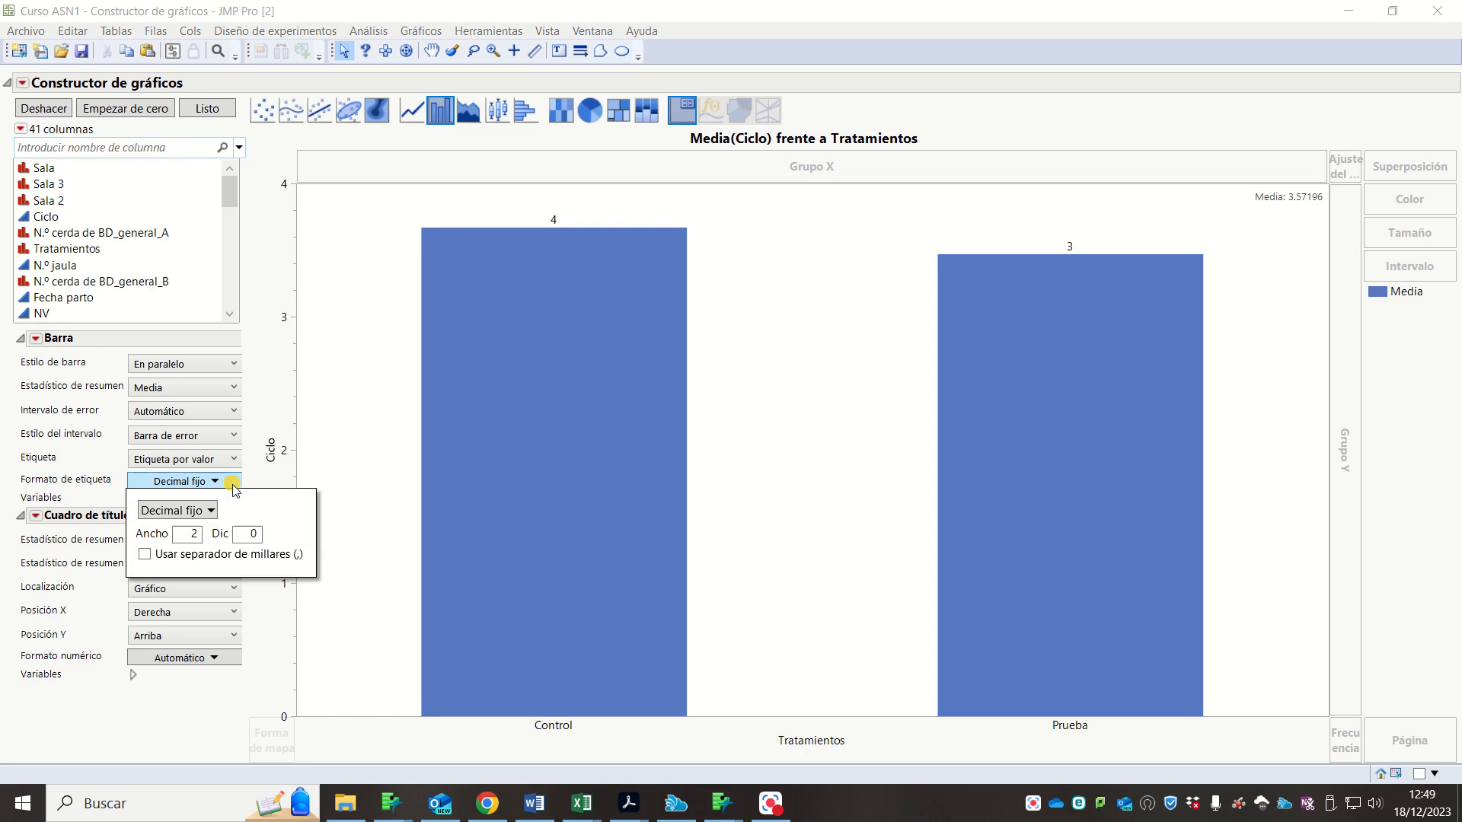
pyautogui.click(245, 535)
pyautogui.write('2')
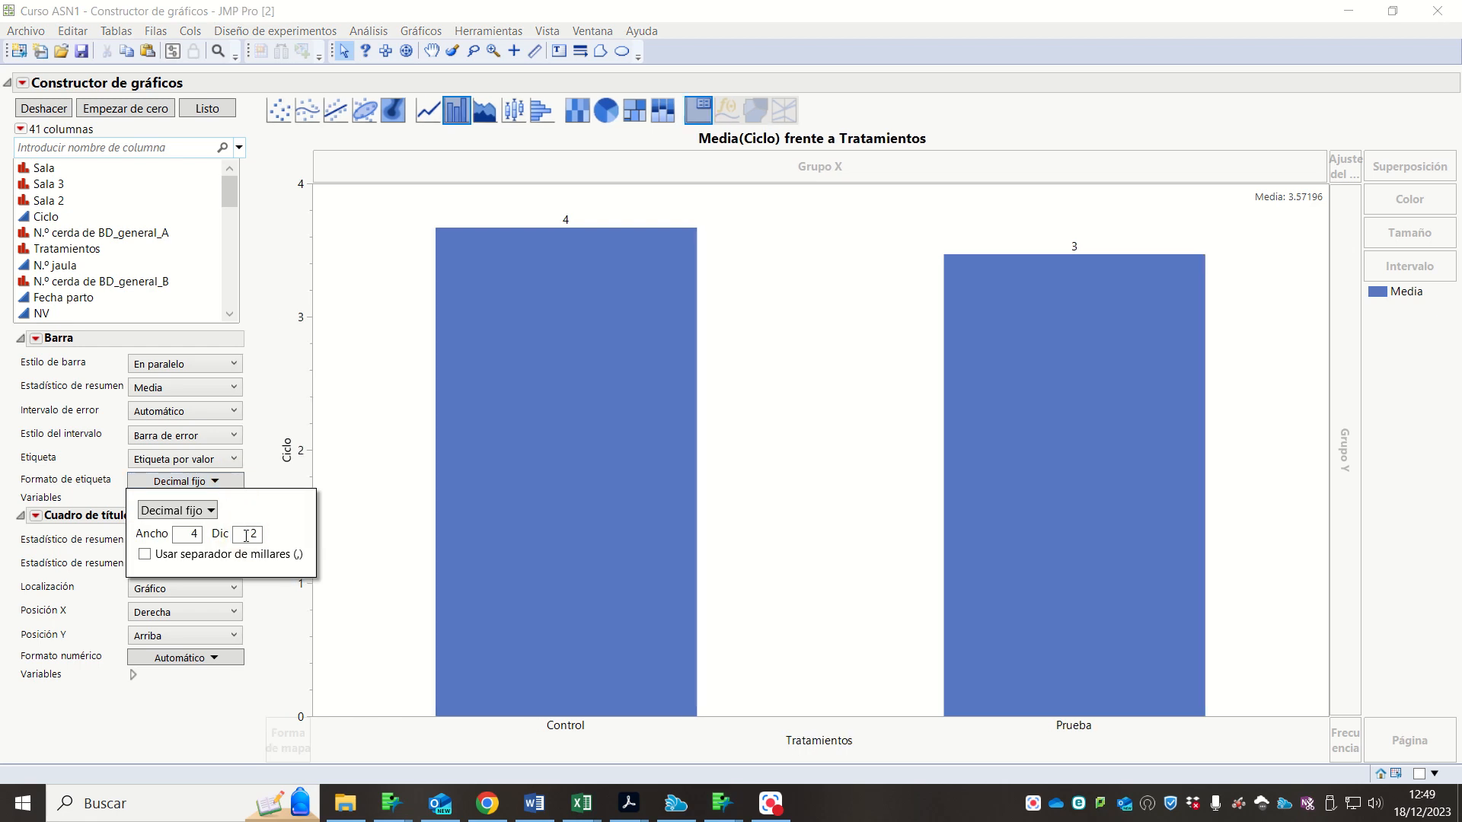
pyautogui.click(145, 554)
pyautogui.click(660, 217)
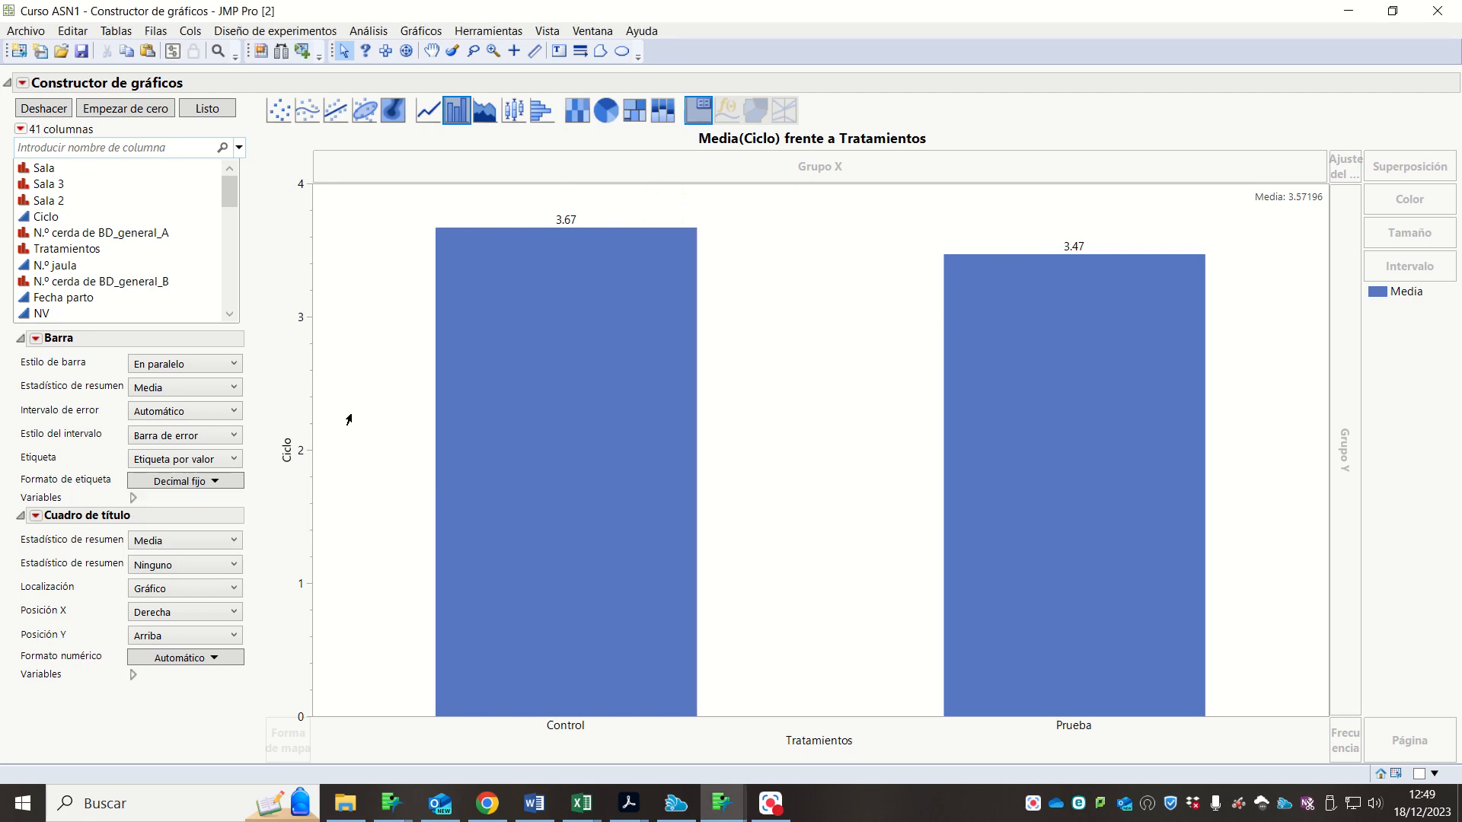
# - Replace Ciclo on the Y axis with NV, and that in turn with NM, keeping Tratamientos on the X axis
pyautogui.scroll(-3, 226, 275)
pyautogui.click(185, 280)
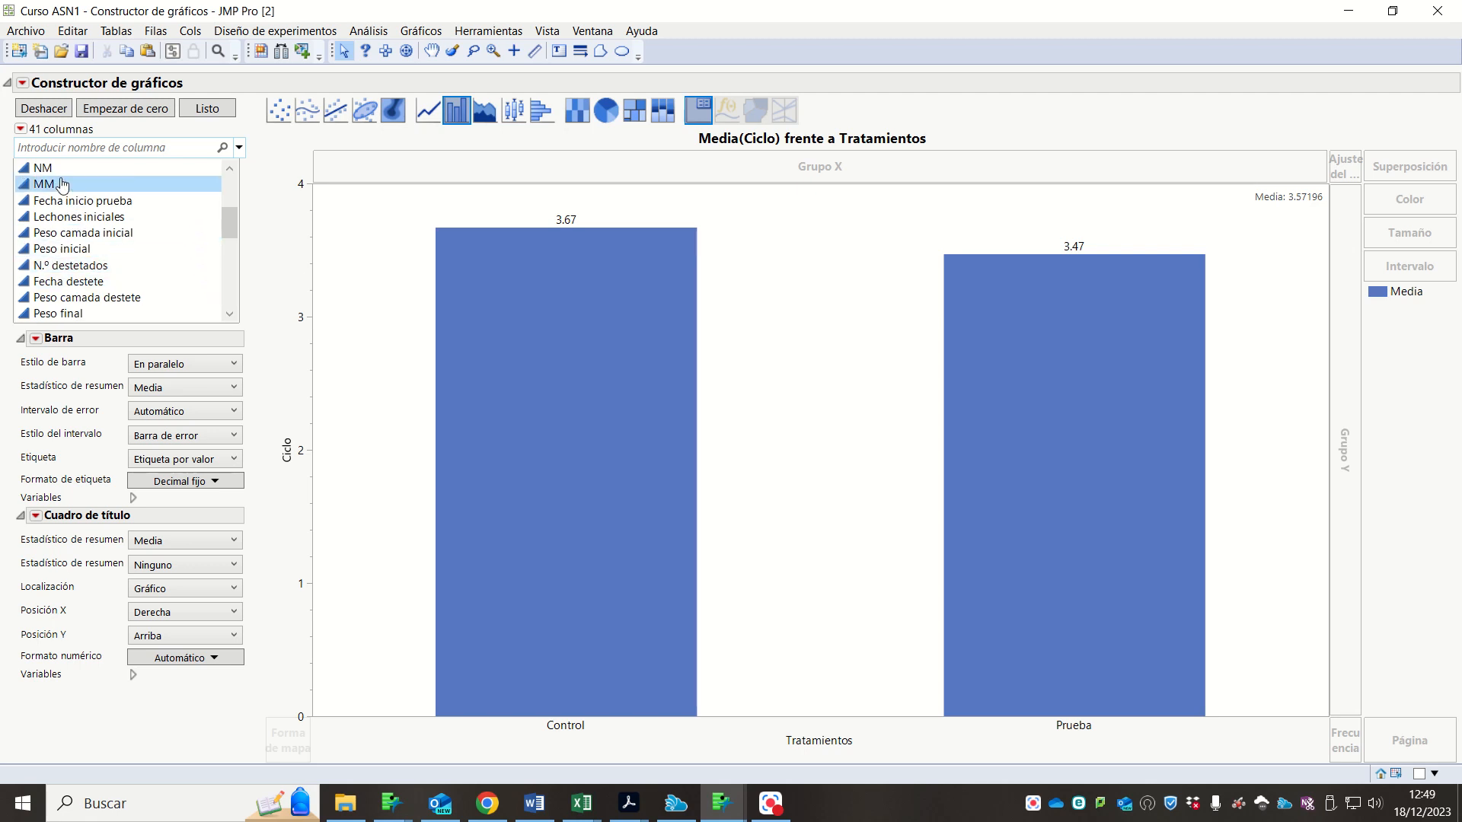
pyautogui.scroll(2, 66, 203)
pyautogui.moveTo(82, 186); pyautogui.dragTo(297, 431)
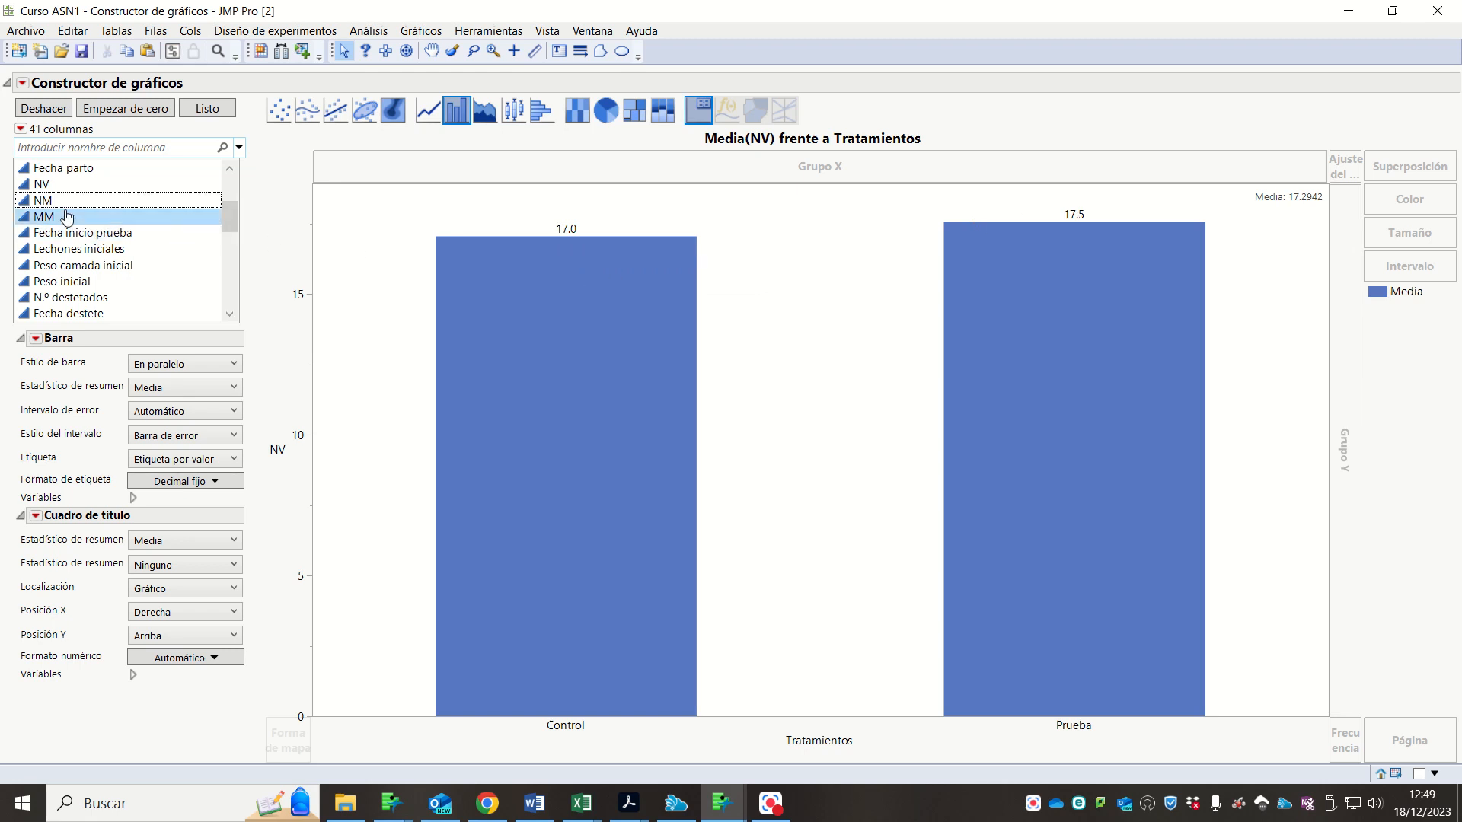
pyautogui.moveTo(50, 204); pyautogui.dragTo(301, 415)
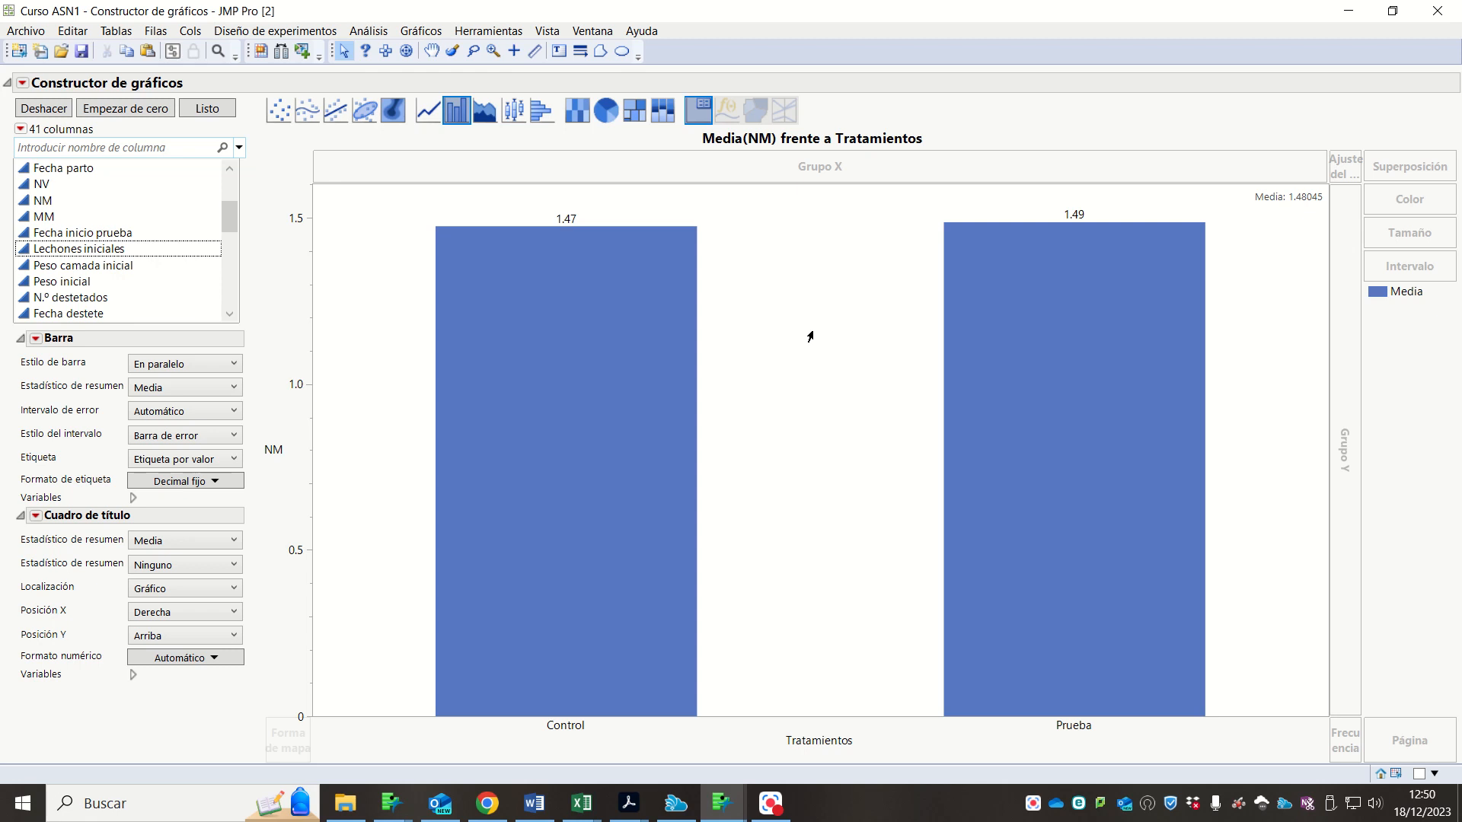
# - Plot NV together with NM on the Y axis as side-by-side bars for each treatment
pyautogui.click(66, 186)
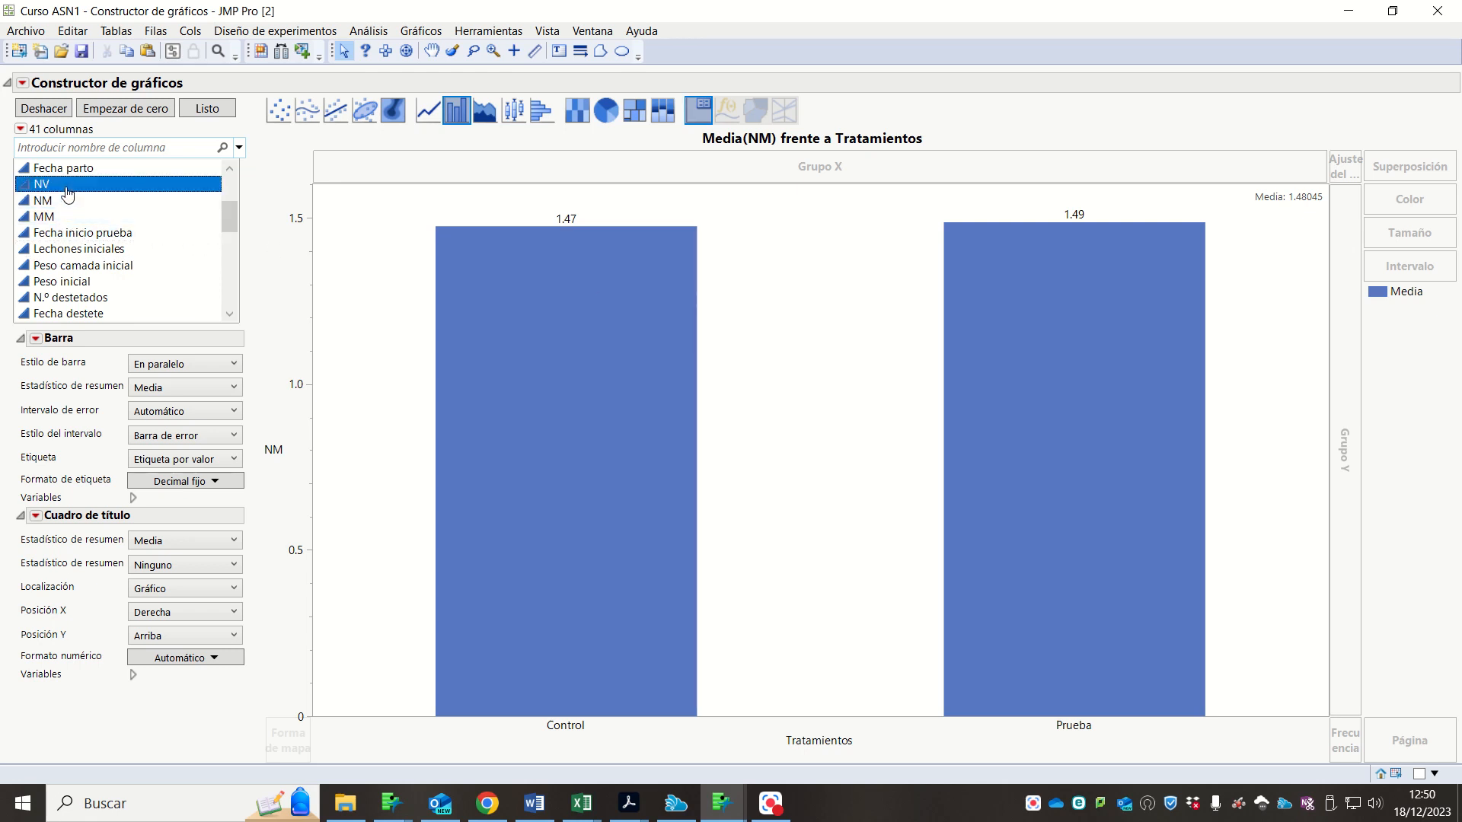
pyautogui.keyDown('ctrl'); pyautogui.click(67, 201); pyautogui.keyUp('ctrl')
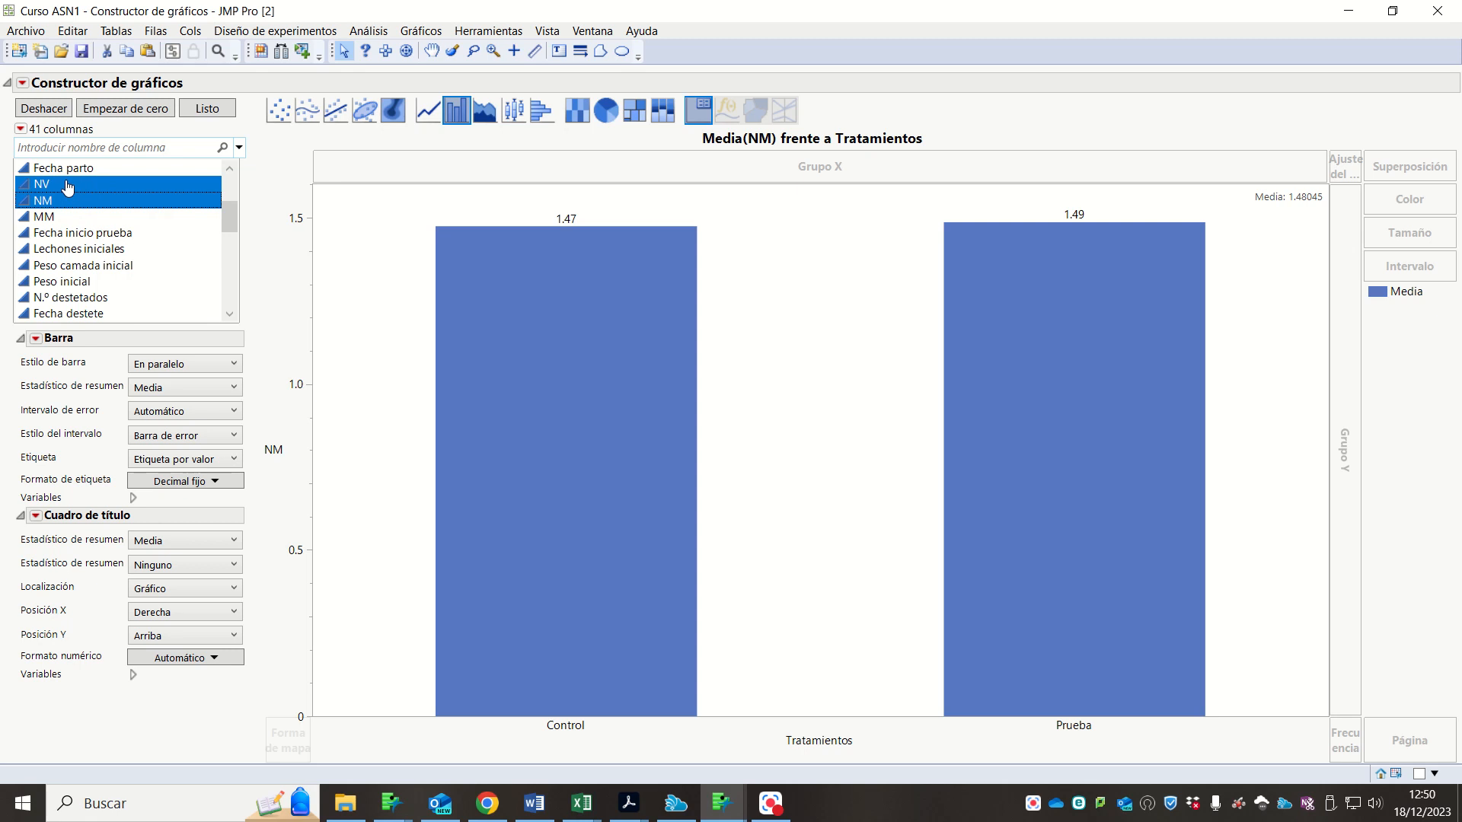
pyautogui.moveTo(67, 188); pyautogui.dragTo(328, 411)
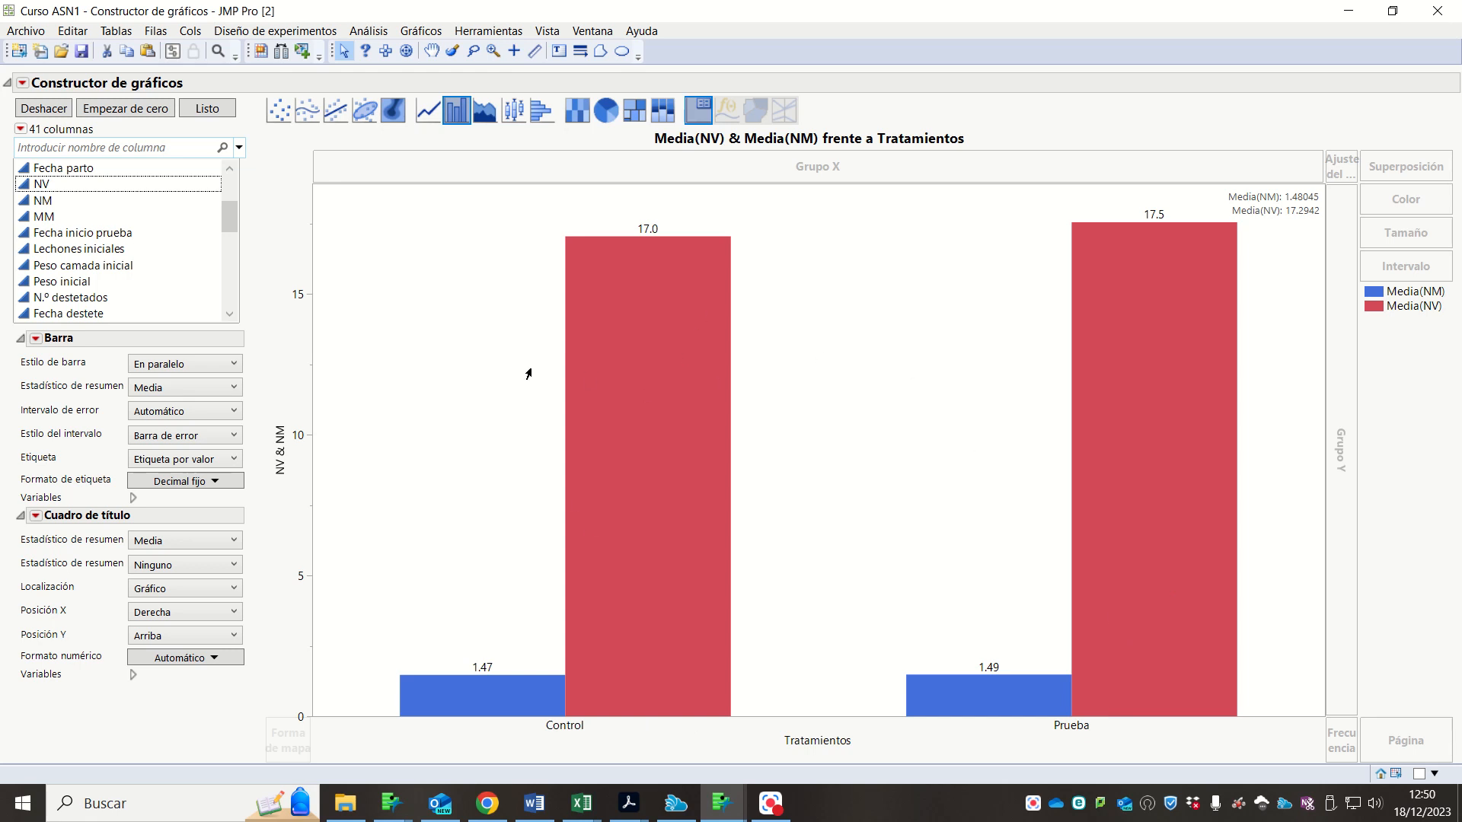
# - Add error bars to the NV and NM bars using Error estándar as the error interval
pyautogui.moveTo(683, 282)
pyautogui.click(150, 415)
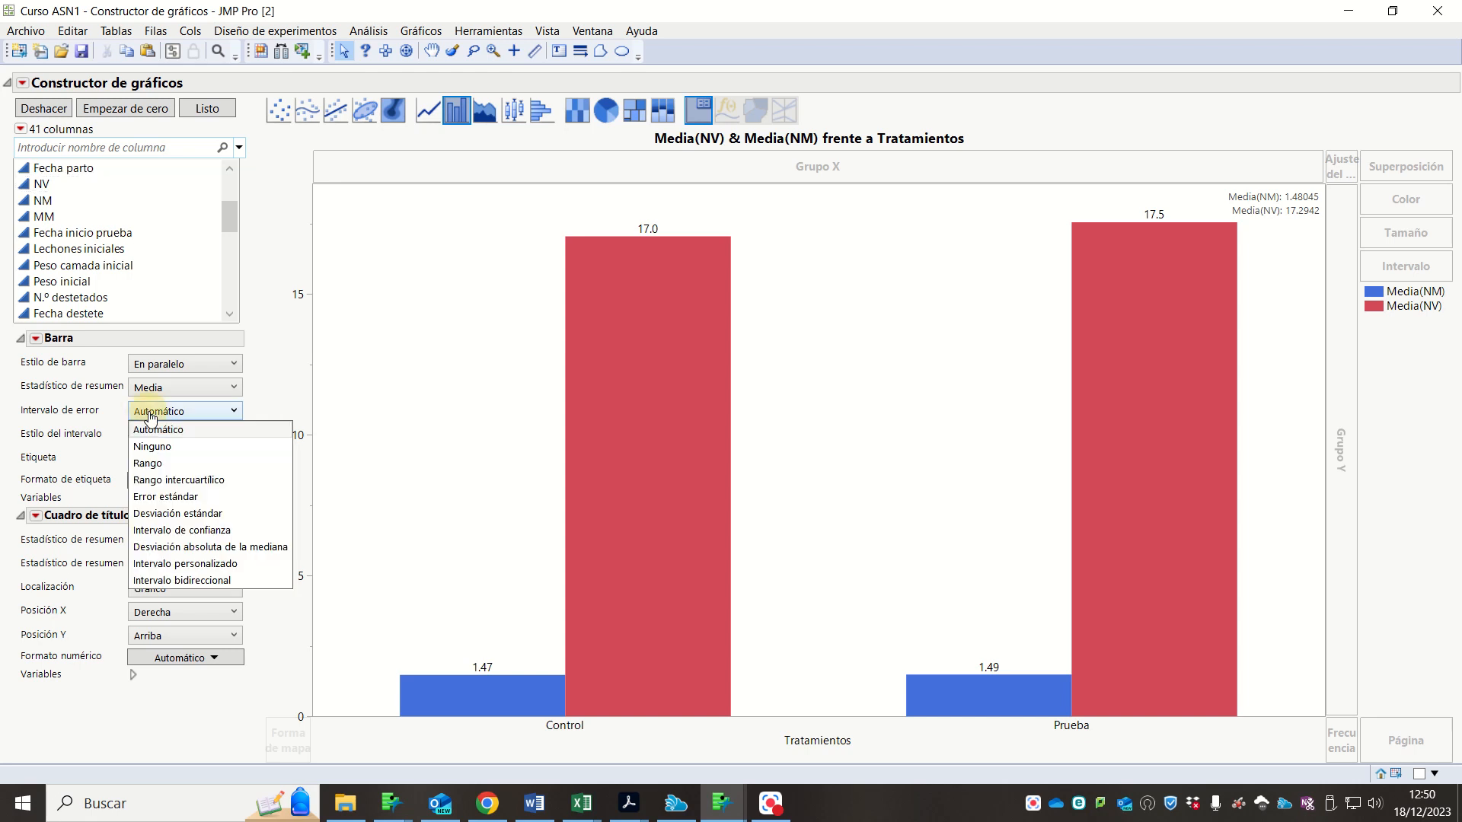
pyautogui.click(181, 498)
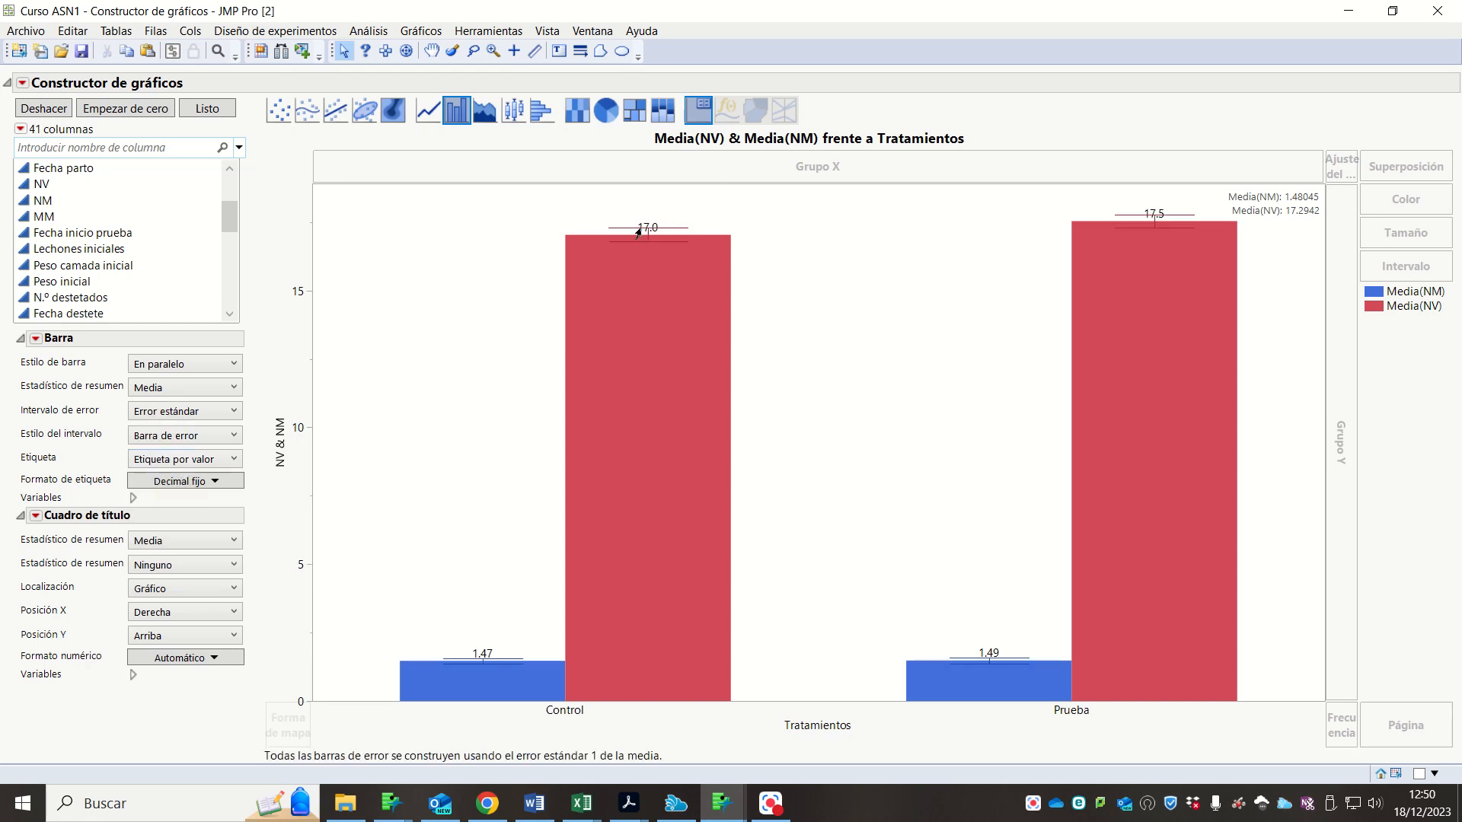
pyautogui.moveTo(631, 232)
pyautogui.moveTo(675, 245)
# - Set the Media(NV) bars' fill colour to white and their fill pattern to the blank one
pyautogui.rightClick(1376, 312)
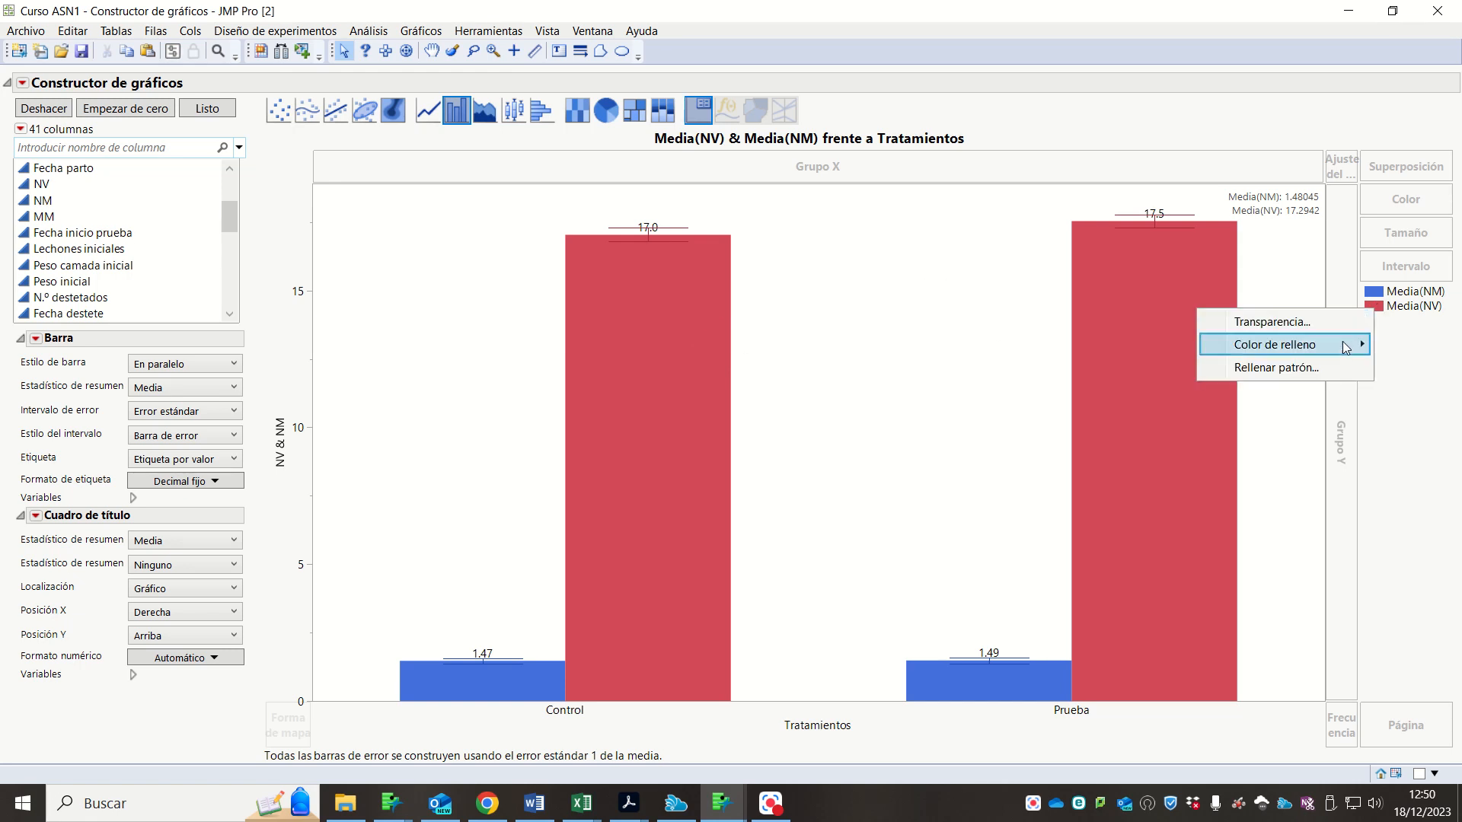
pyautogui.moveTo(1341, 342)
pyautogui.click(1447, 340)
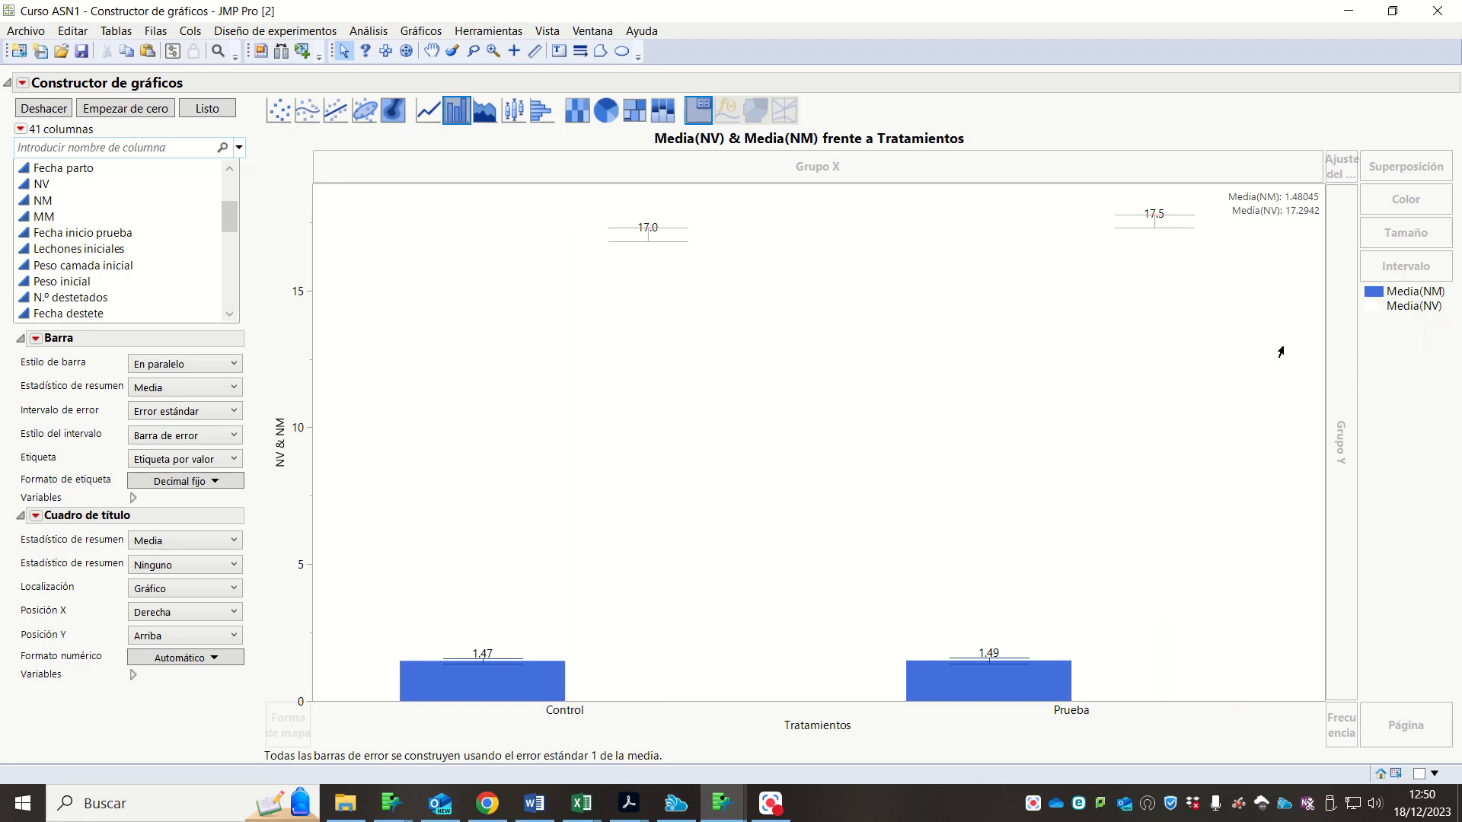
pyautogui.rightClick(1379, 308)
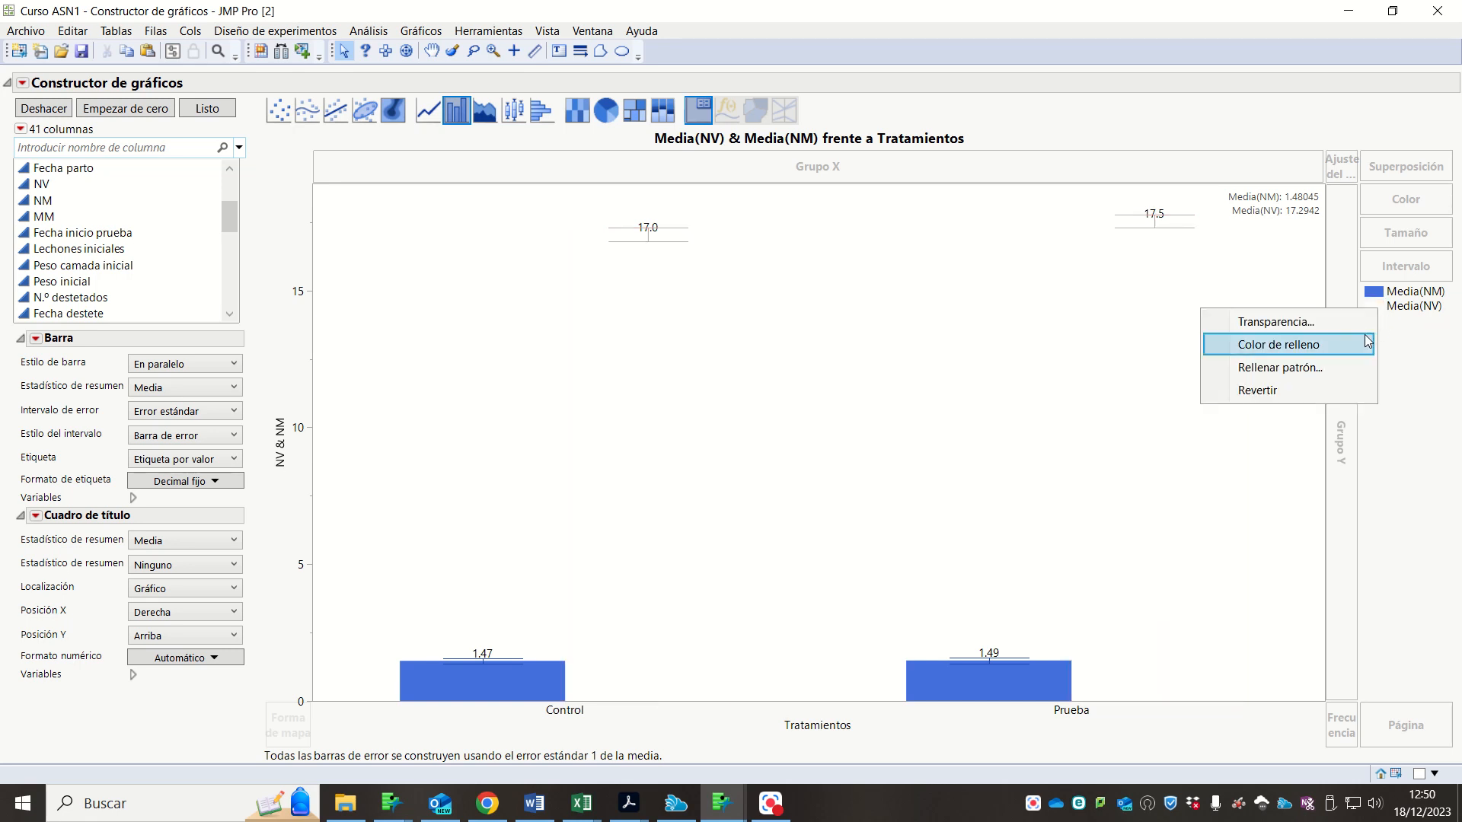
pyautogui.click(1341, 365)
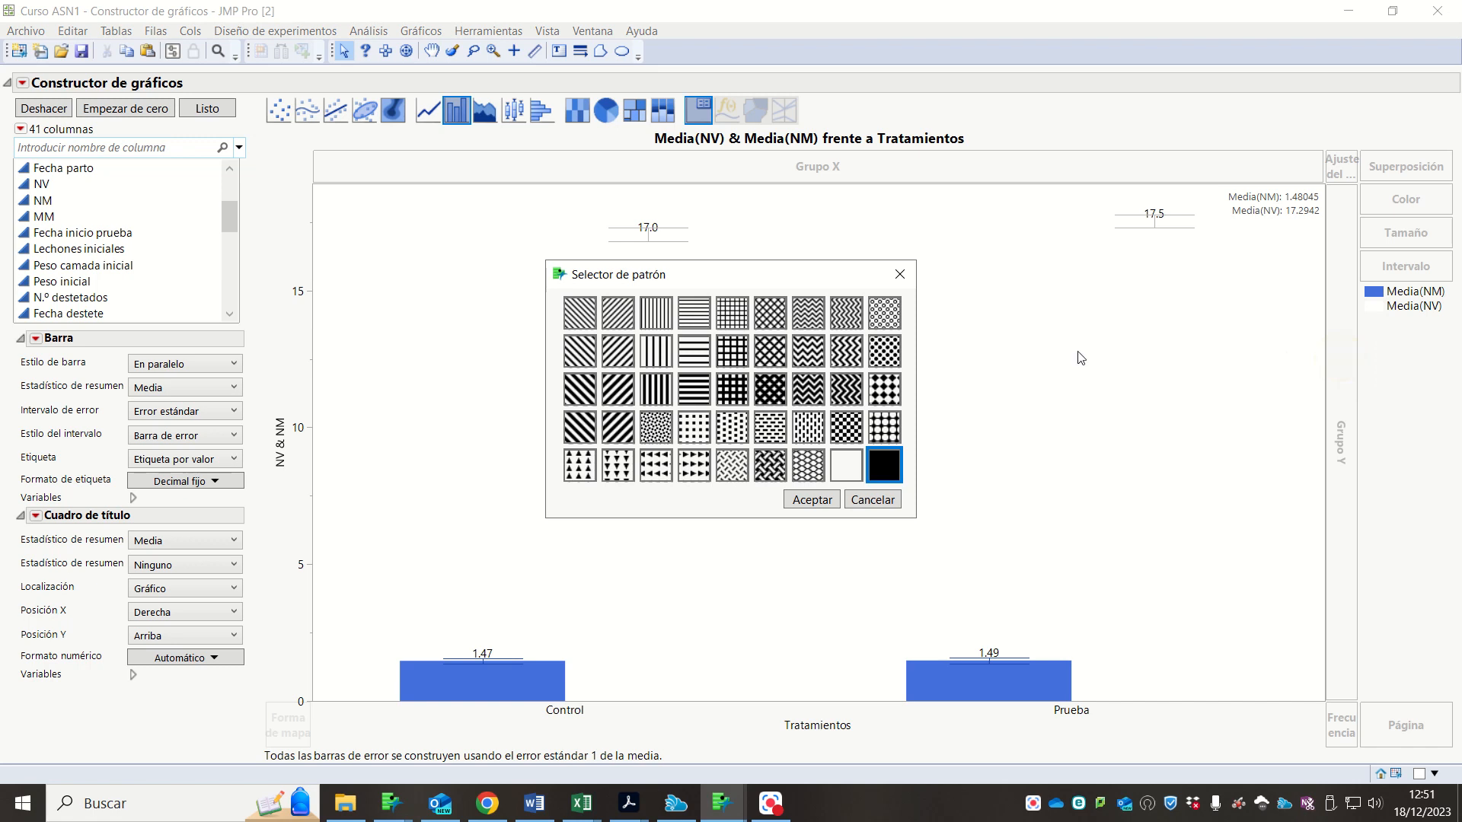
pyautogui.click(852, 465)
pyautogui.click(834, 501)
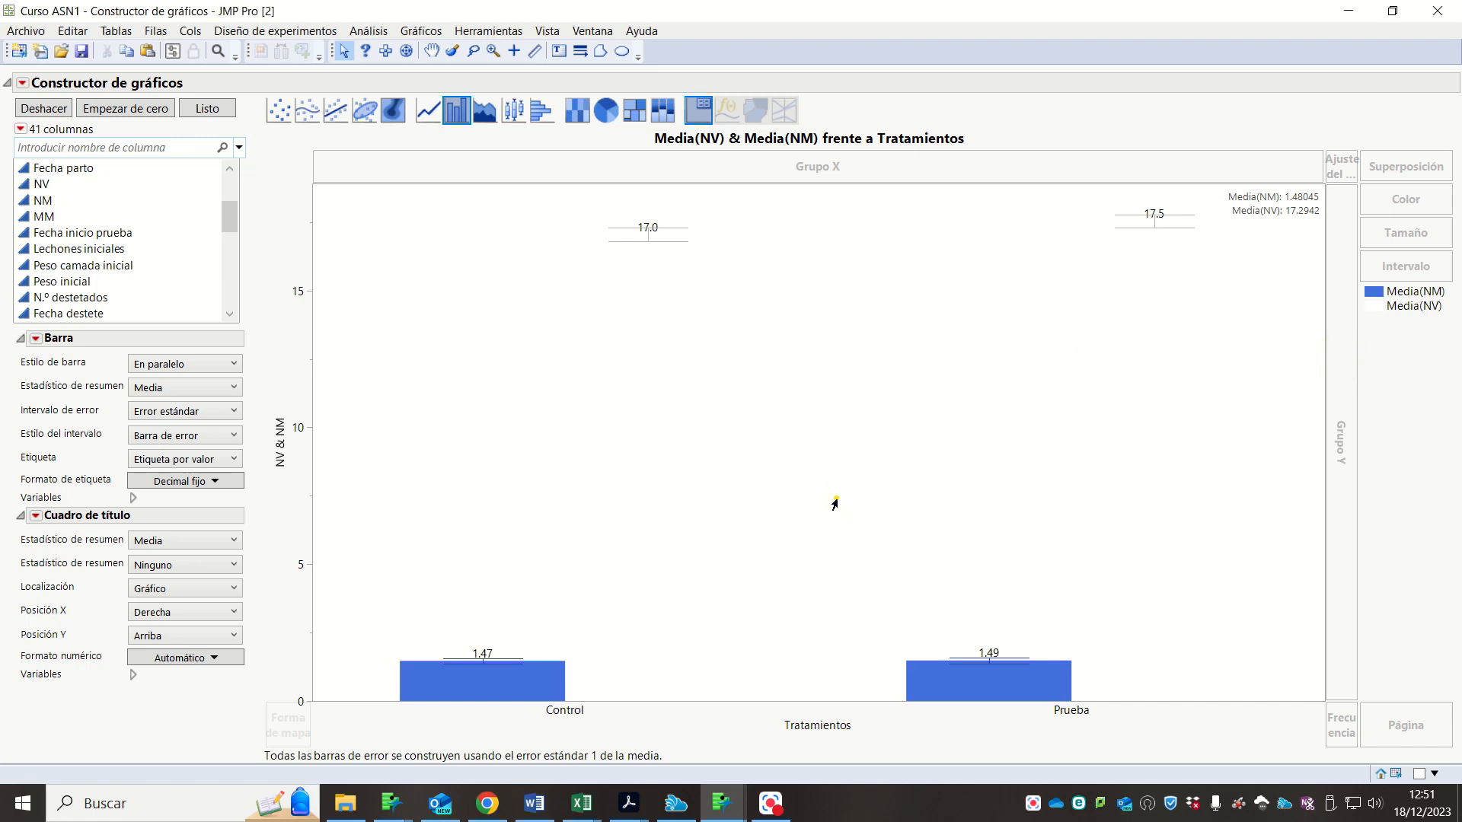
# - Give the Media(NV) bars a fine diagonal hatch pattern with black as the fill colour
pyautogui.rightClick(1370, 306)
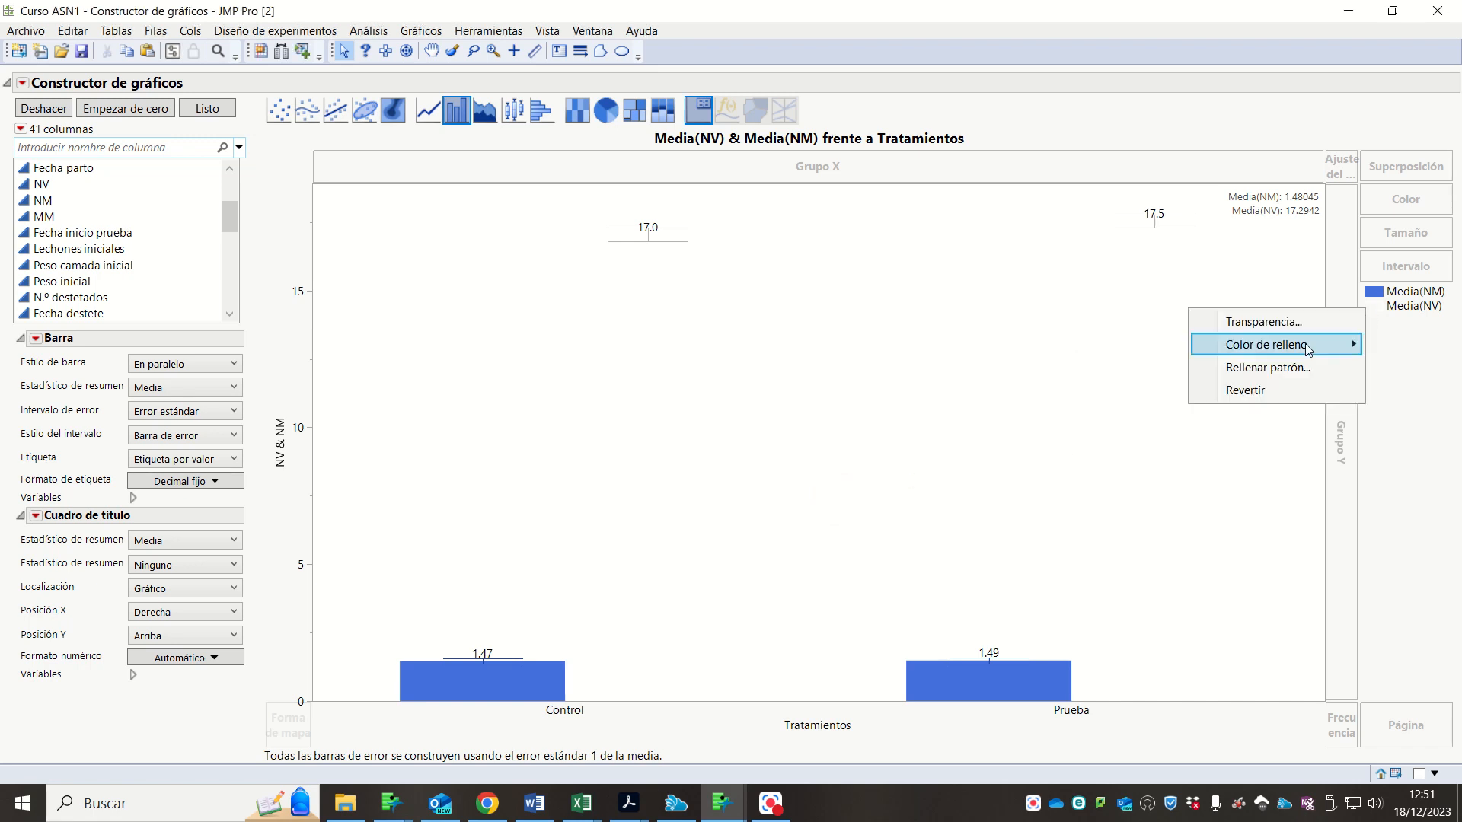
pyautogui.click(1294, 366)
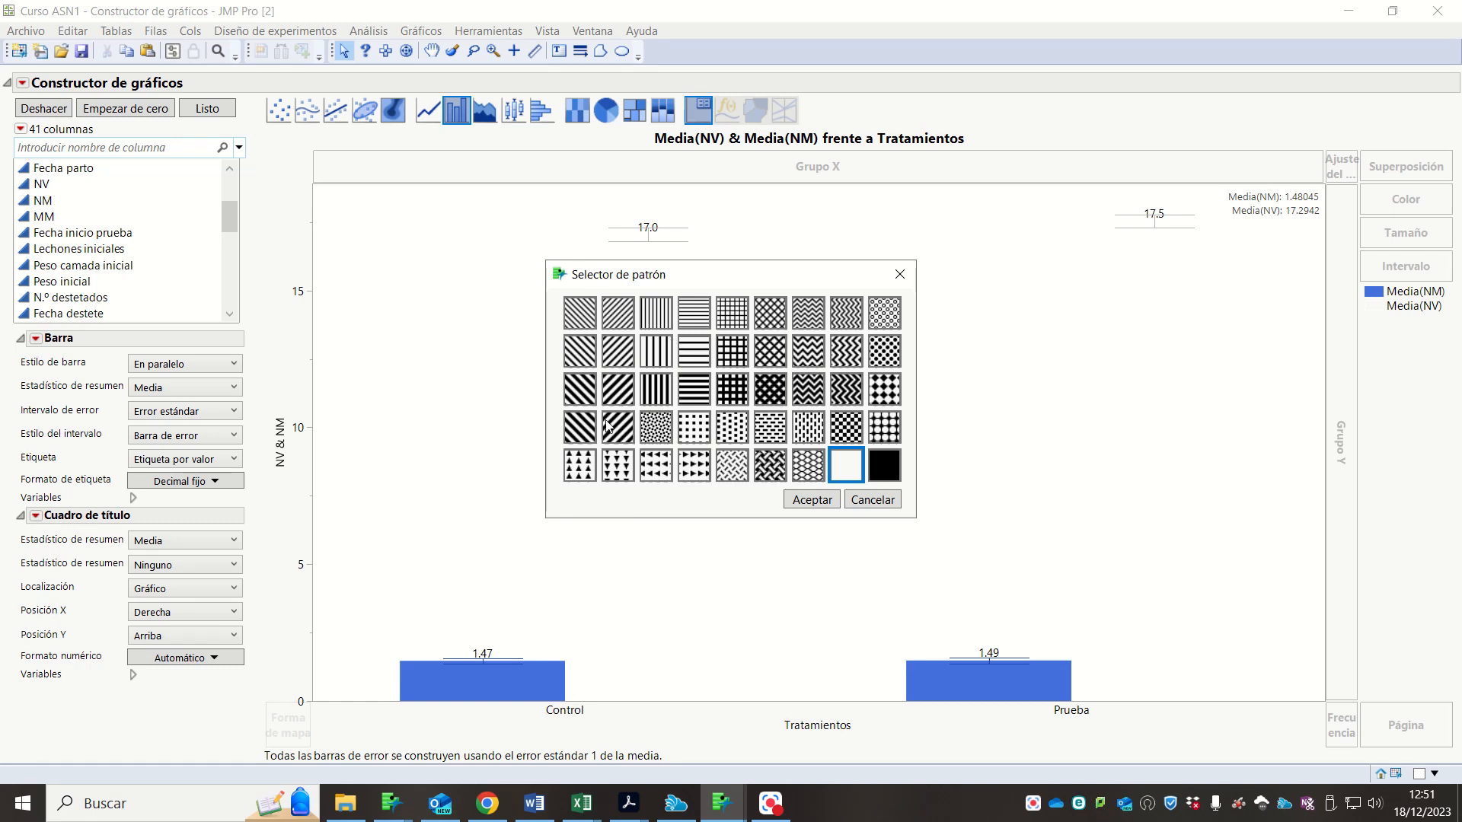
pyautogui.click(580, 312)
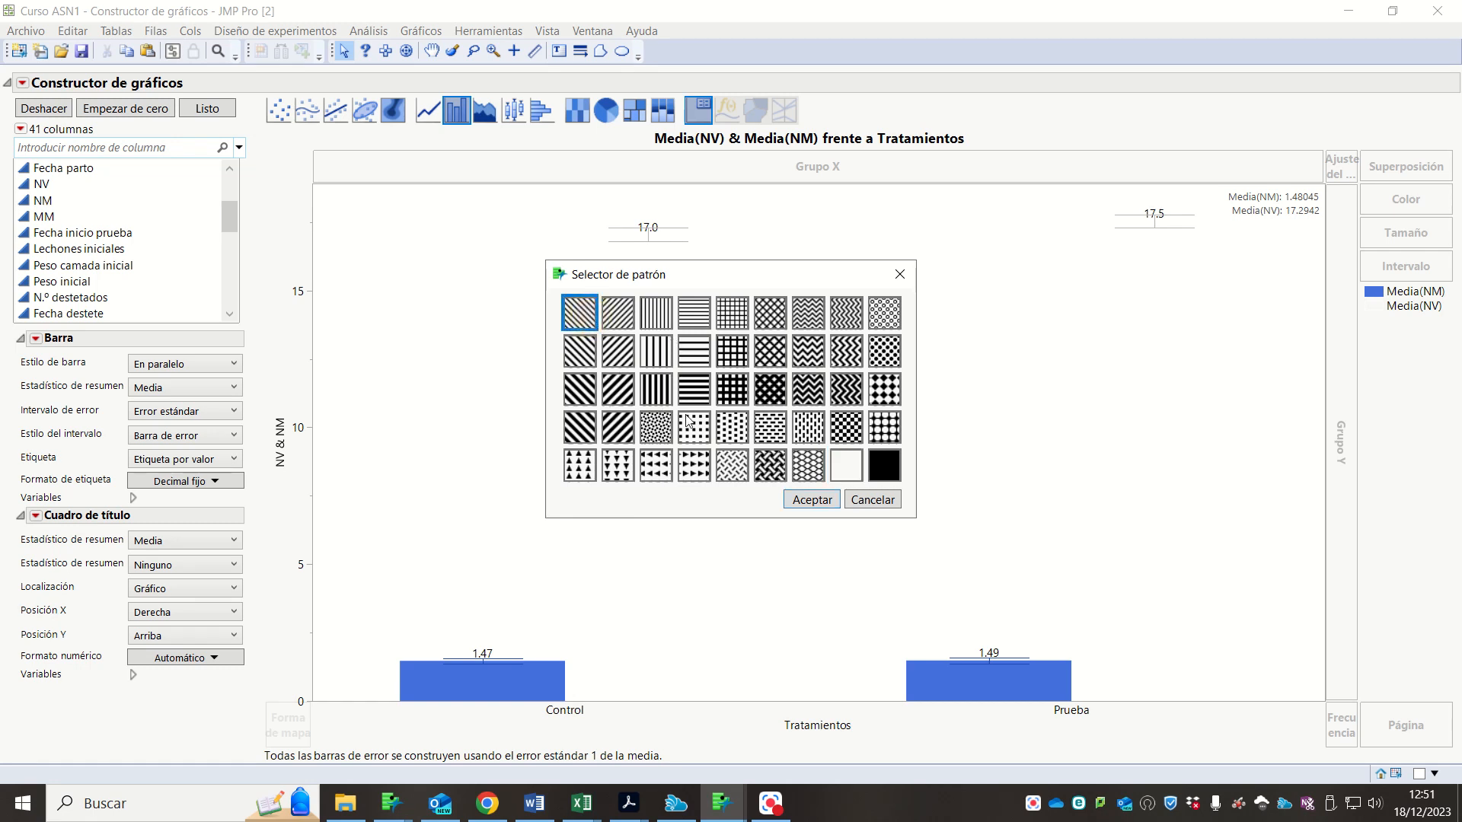
pyautogui.click(811, 499)
pyautogui.rightClick(1377, 313)
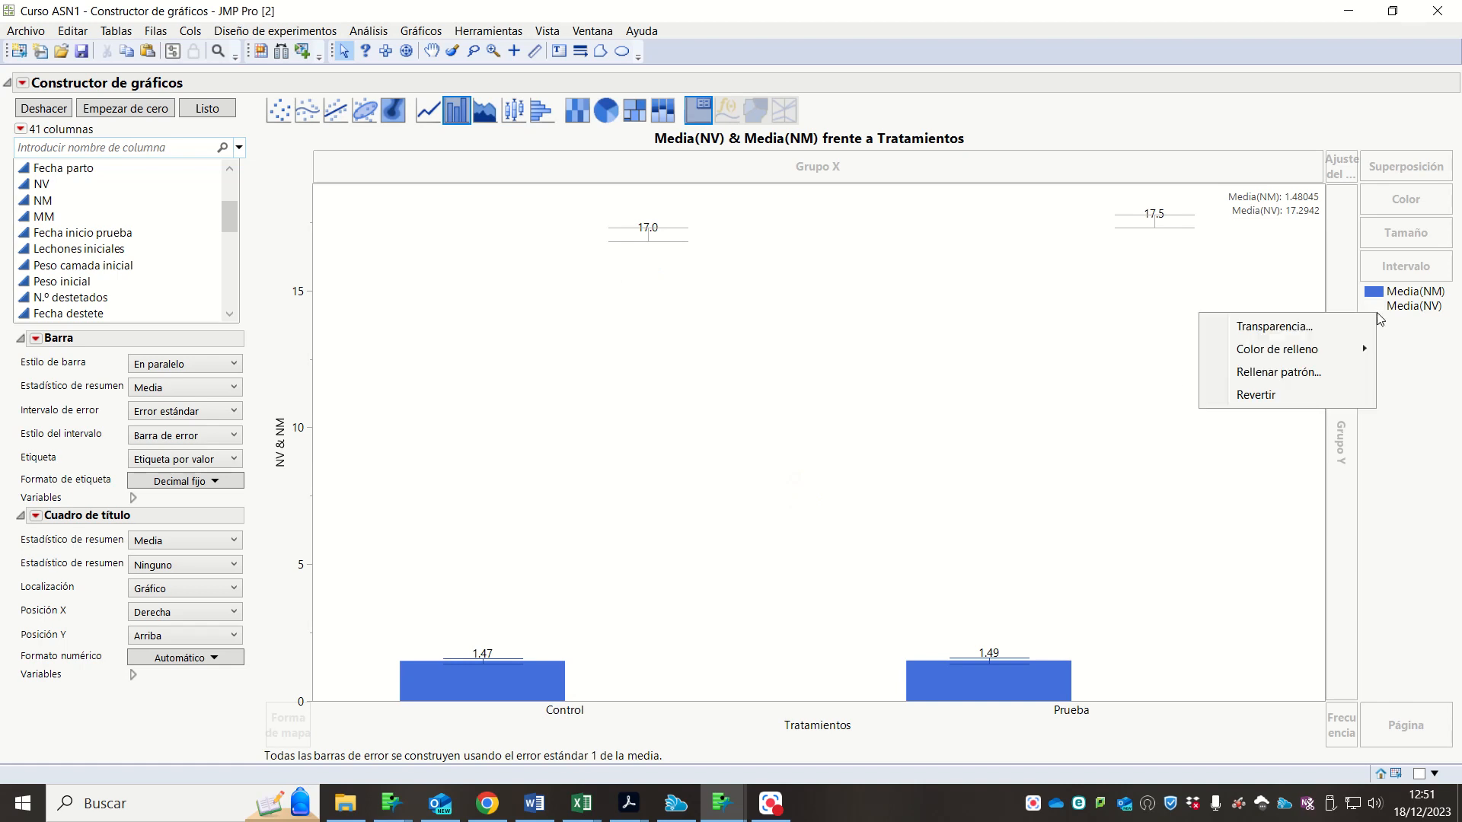
pyautogui.click(1379, 318)
pyautogui.rightClick(1374, 310)
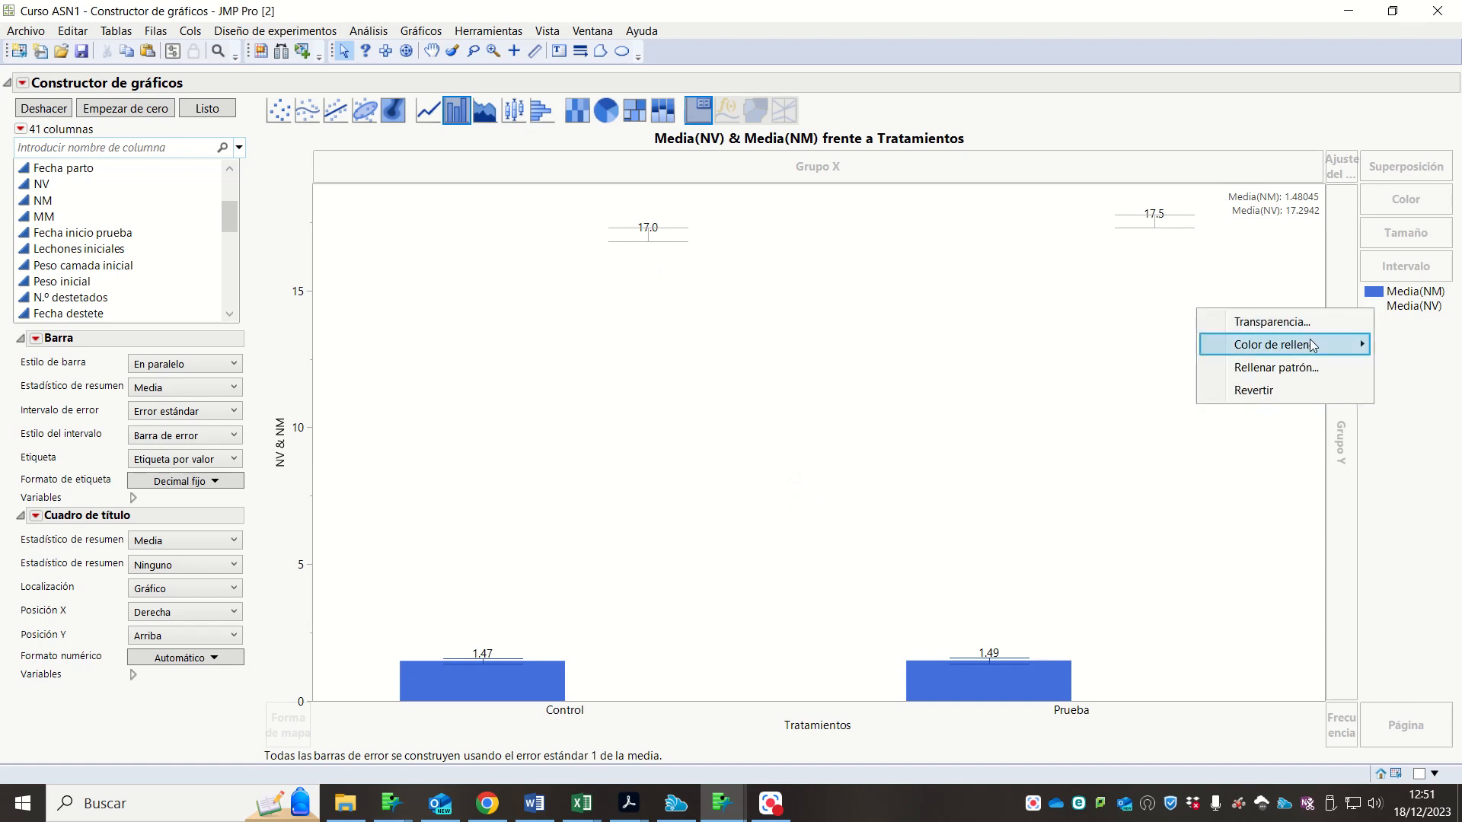
pyautogui.moveTo(1310, 351)
pyautogui.click(1380, 341)
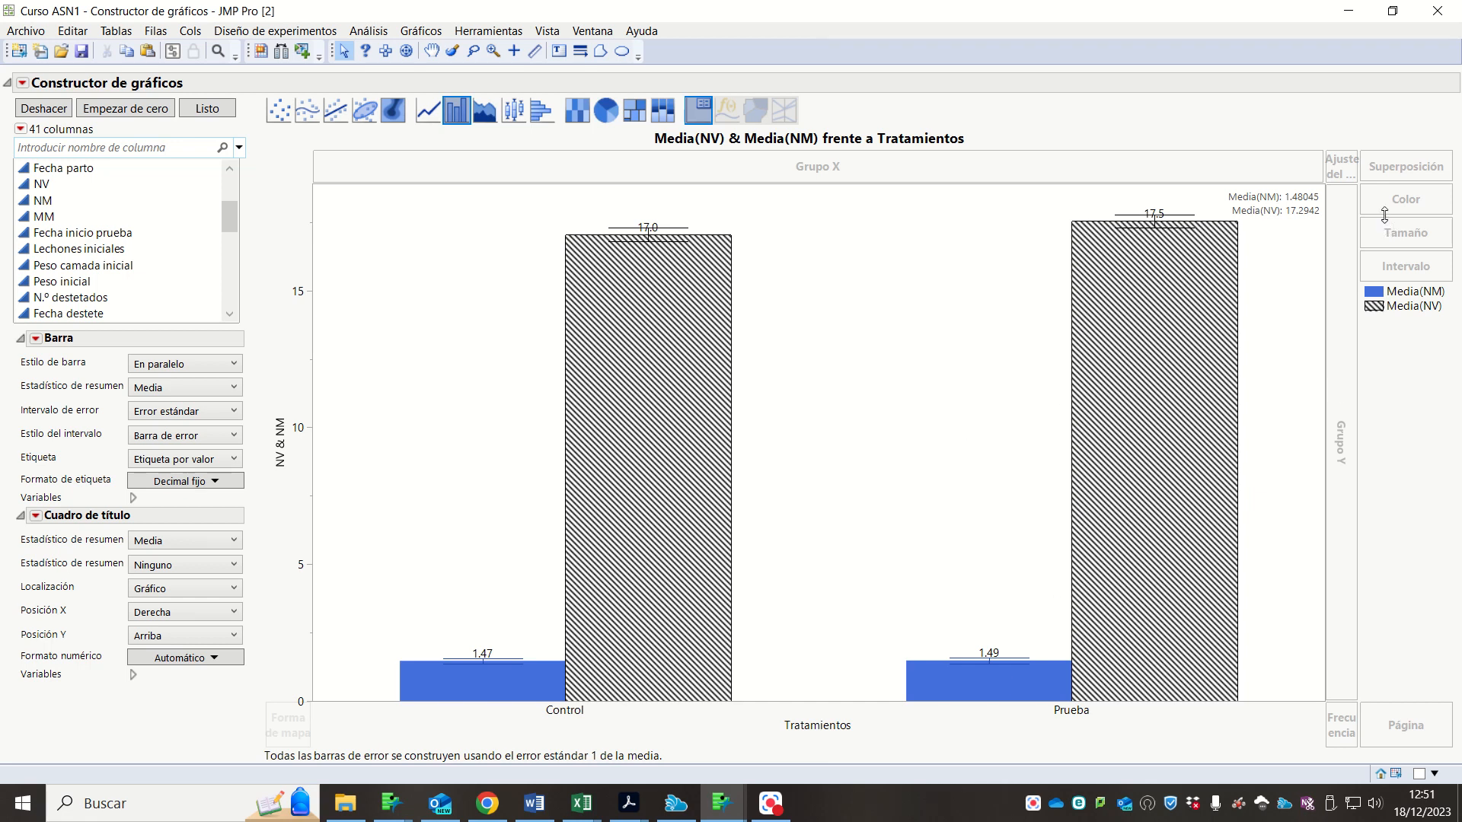
# - Set the fill colour of the Media(NM) bars to black
pyautogui.rightClick(1374, 291)
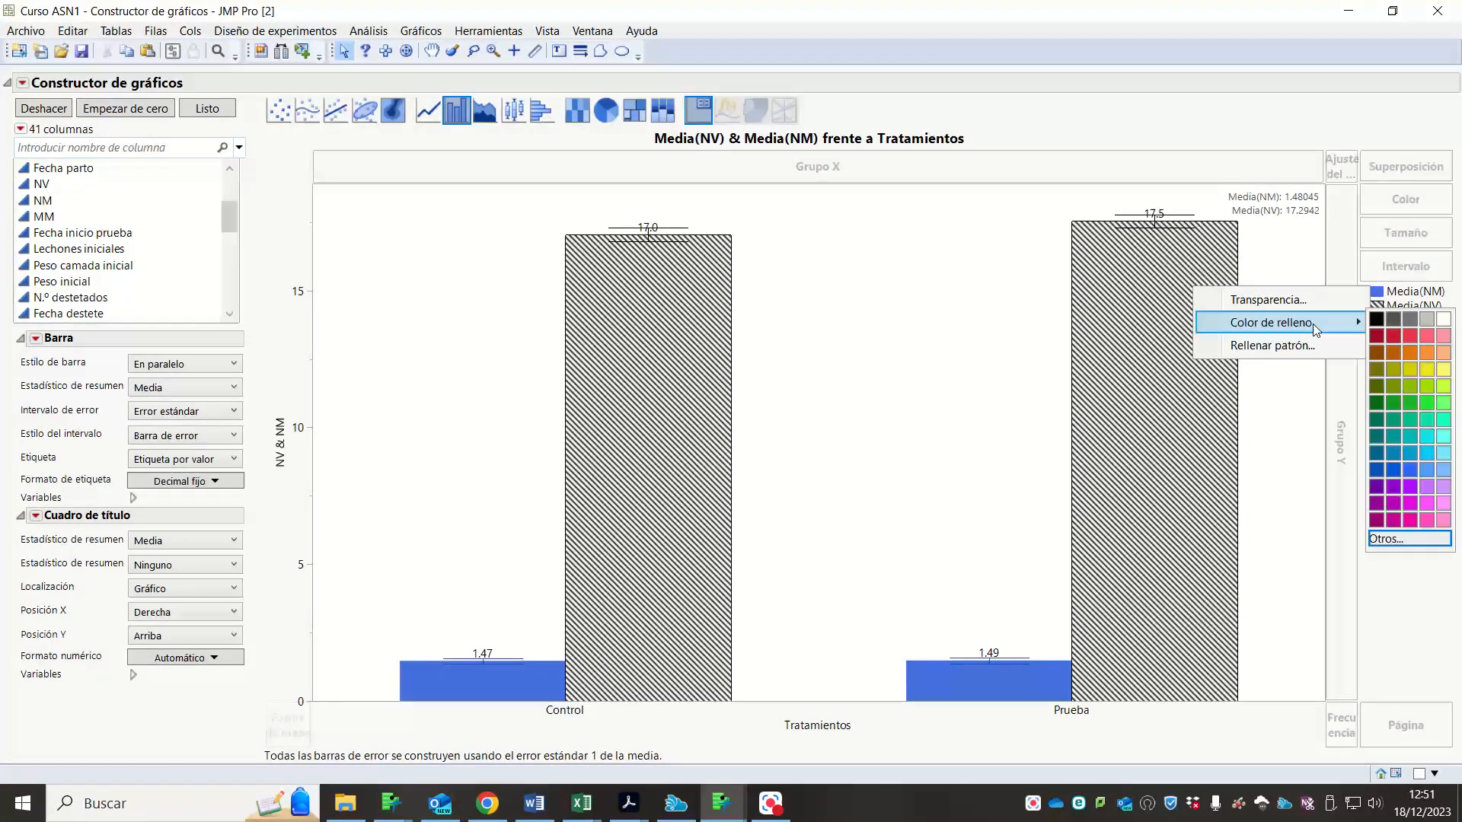
pyautogui.click(1376, 319)
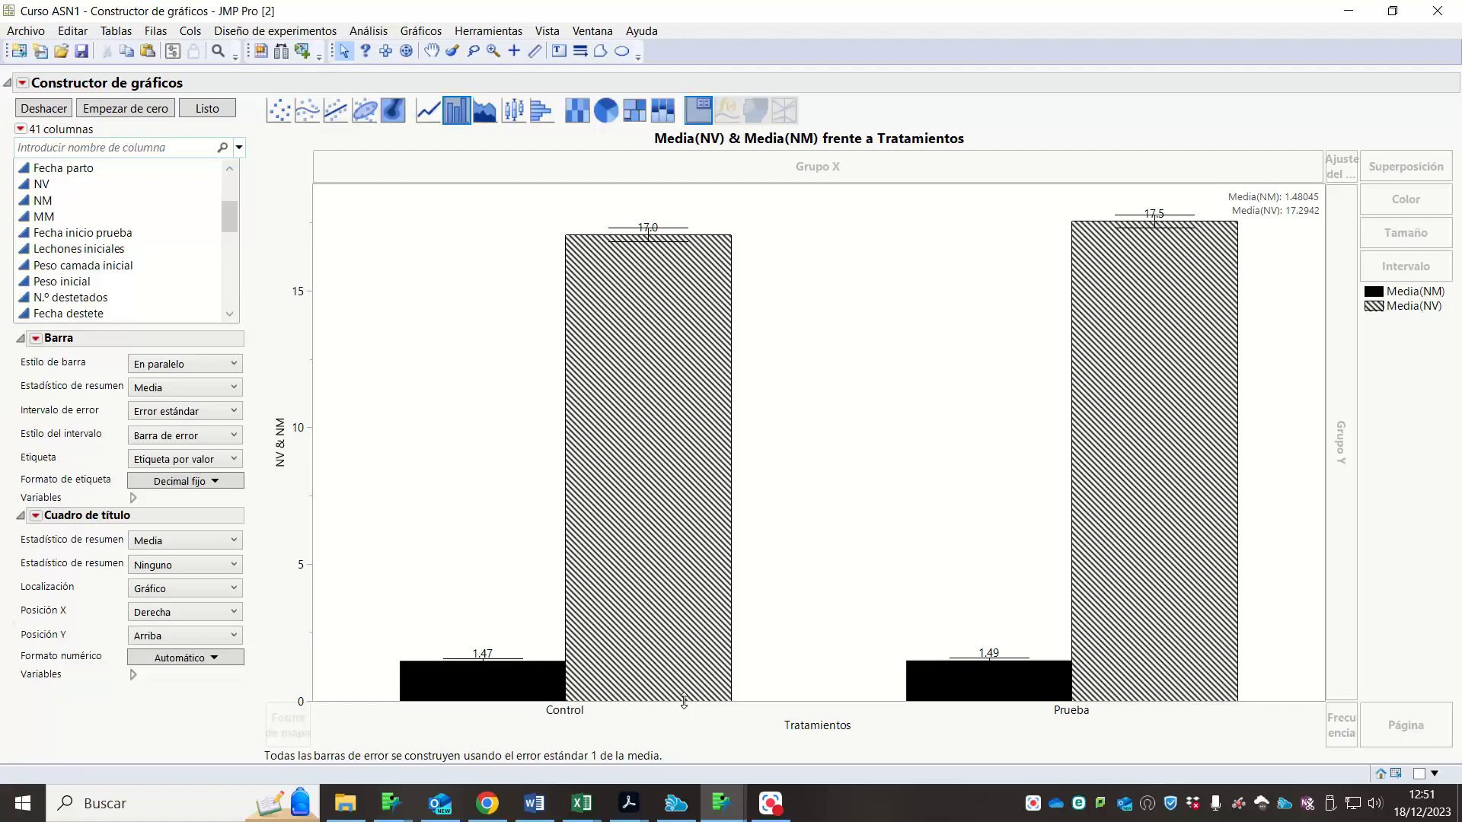
pyautogui.moveTo(692, 599)
pyautogui.moveTo(600, 508)
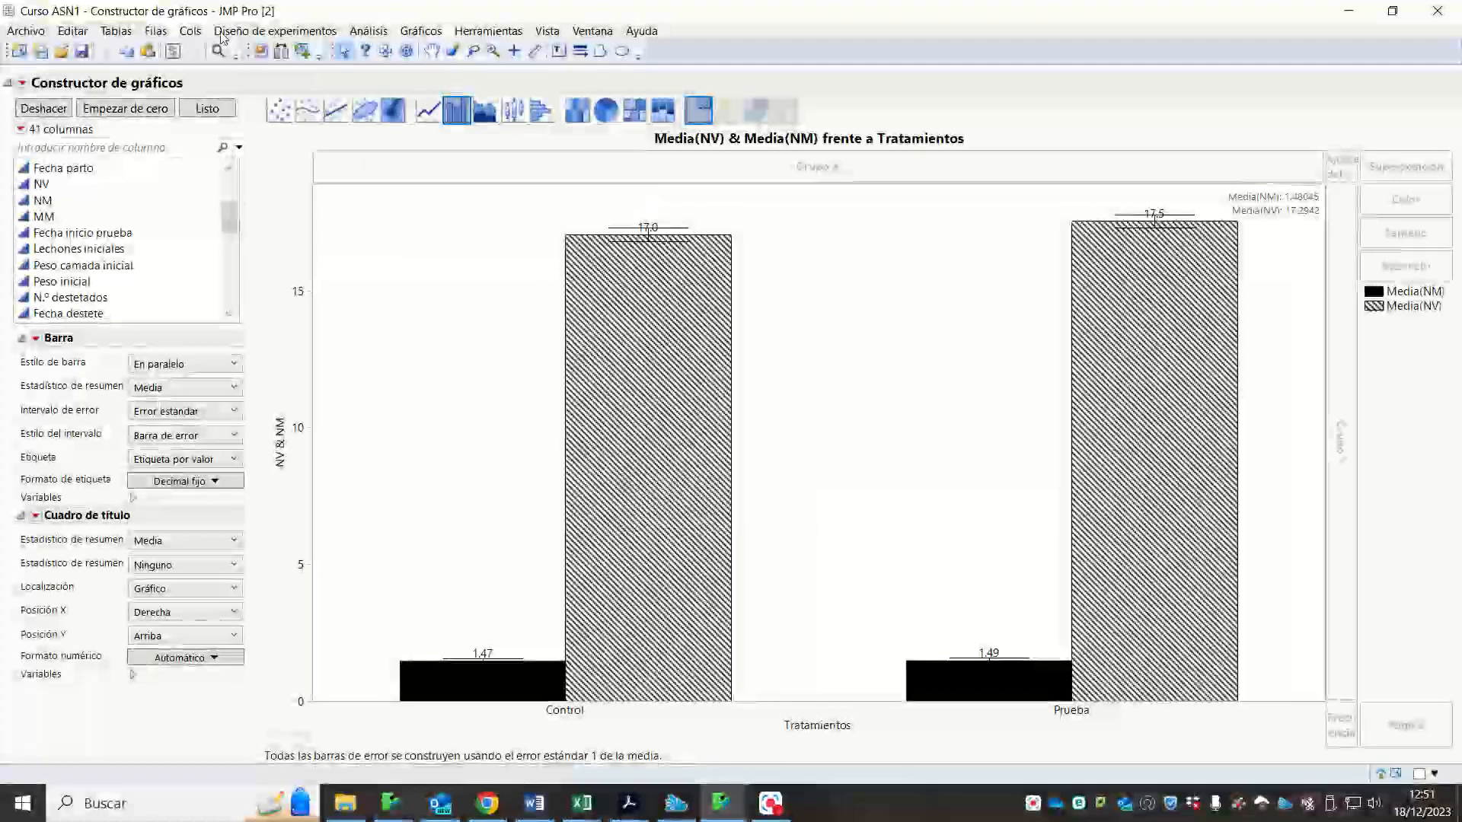
# - Start the graph over from scratch and plot NV alone on the X axis as points
pyautogui.click(133, 115)
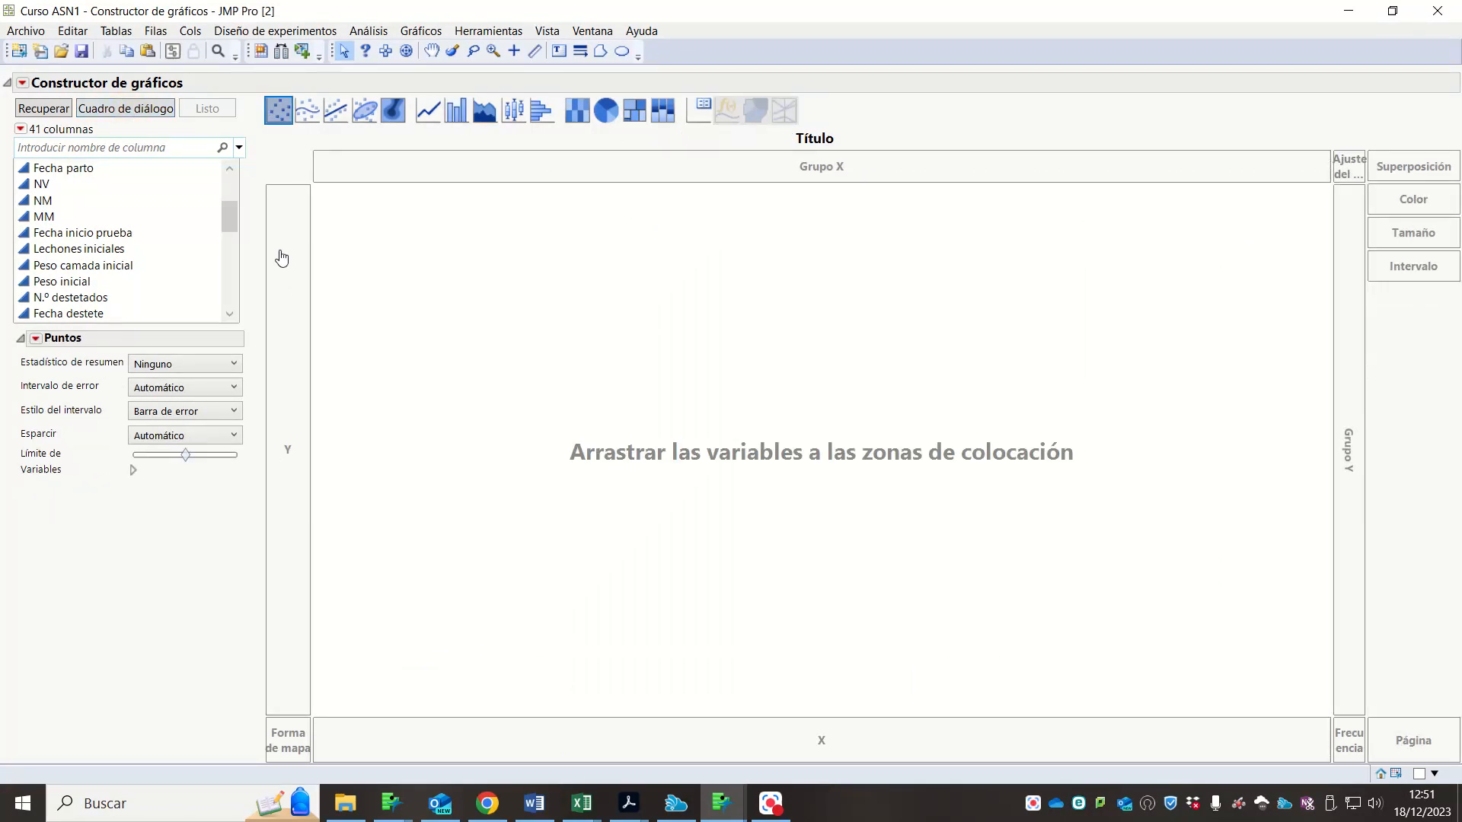
pyautogui.click(105, 201)
pyautogui.click(102, 185)
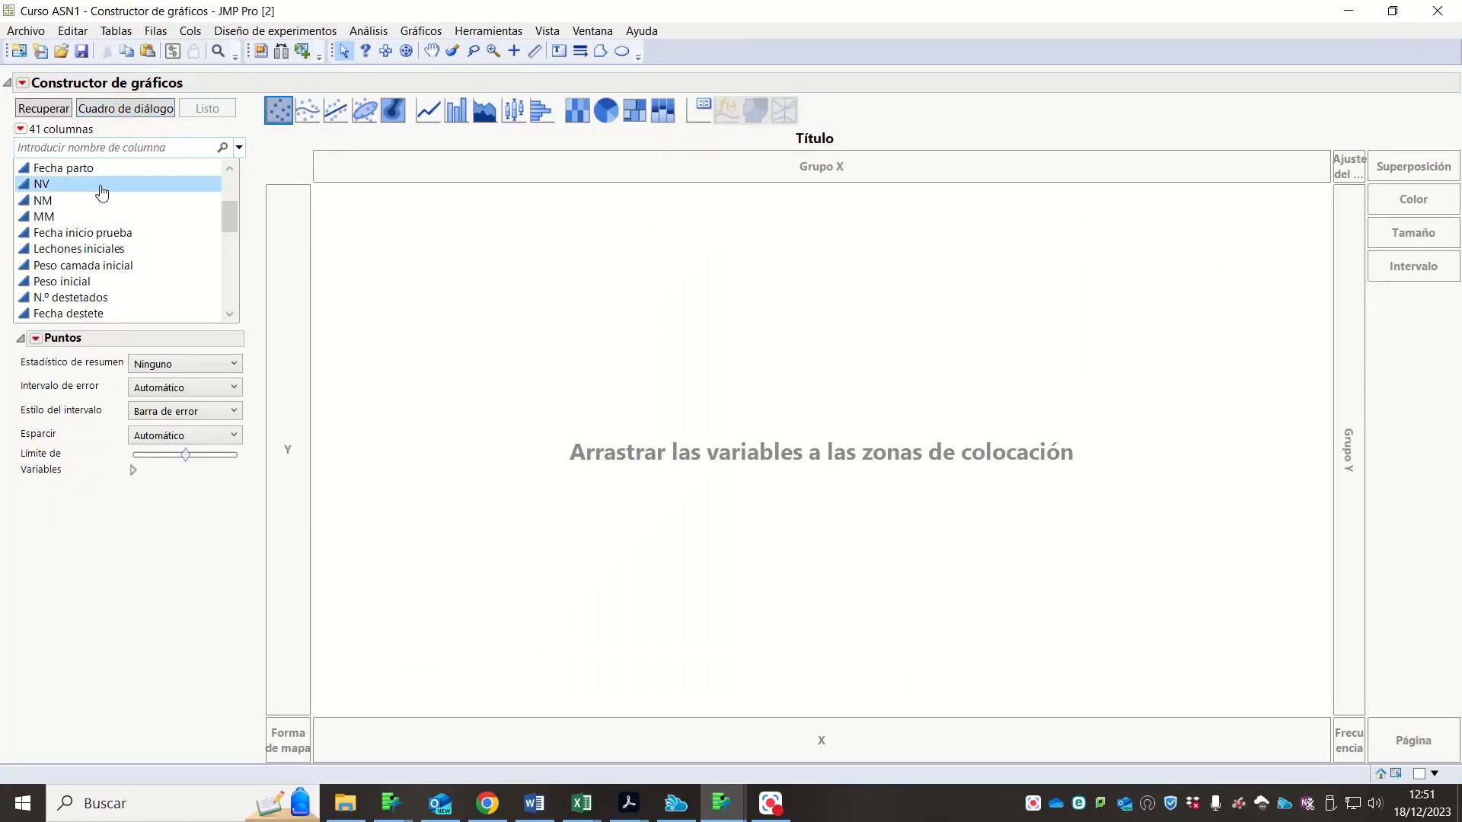
pyautogui.moveTo(102, 192); pyautogui.dragTo(695, 737)
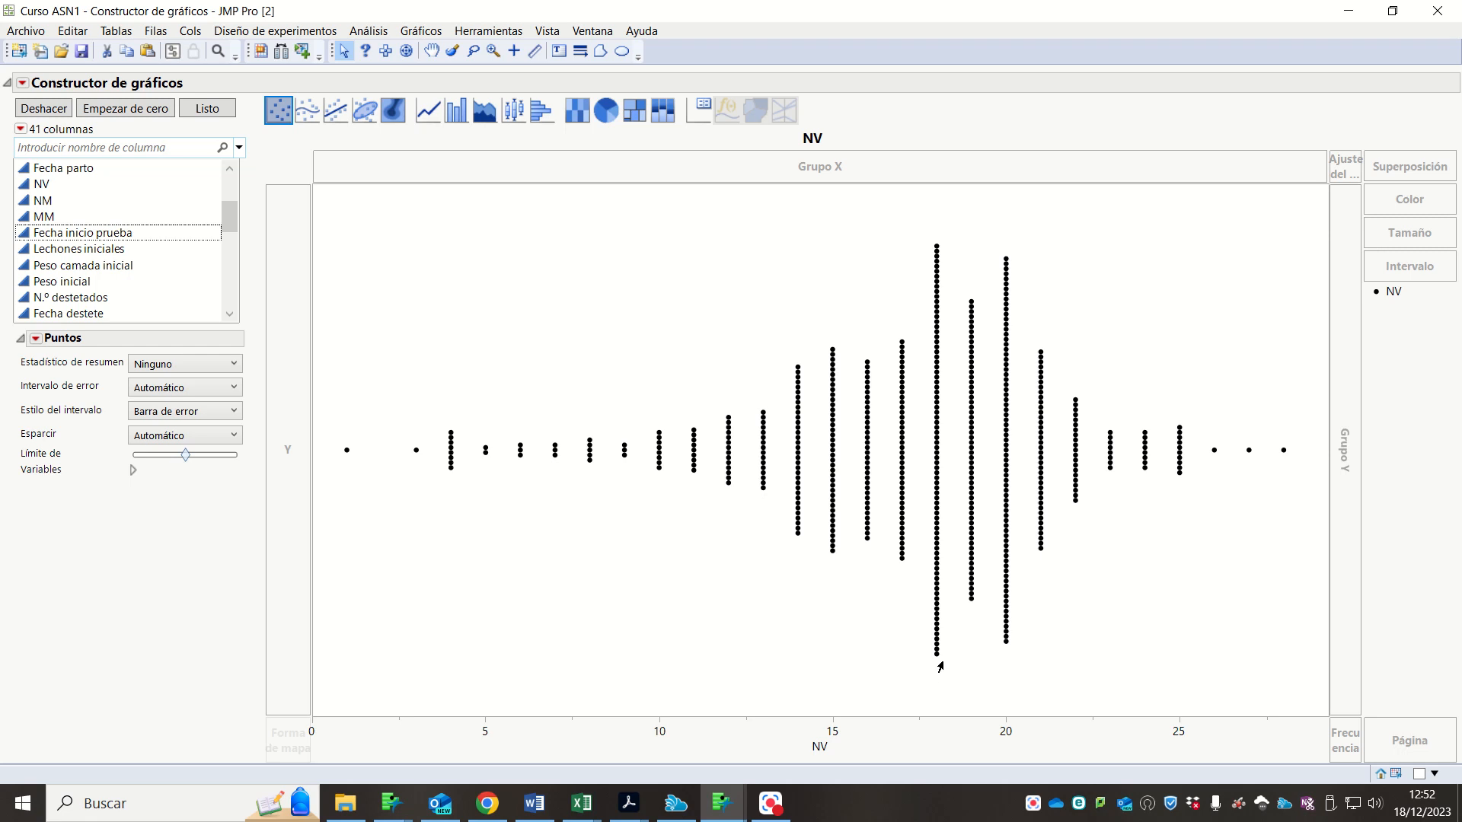
pyautogui.moveTo(935, 660)
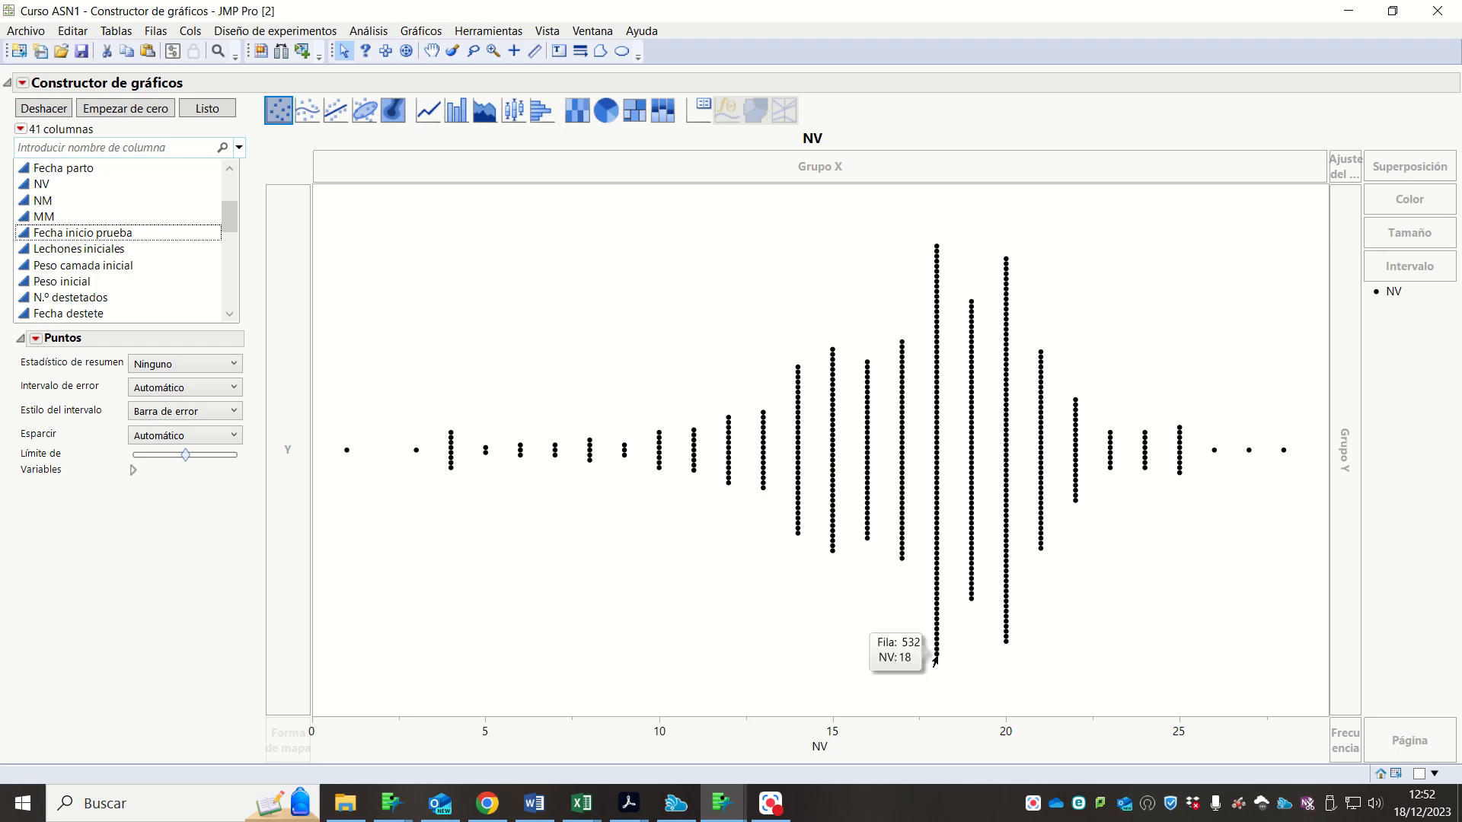
# - Add NM to the Y axis to plot it against NV
pyautogui.scroll(-4, 143, 239)
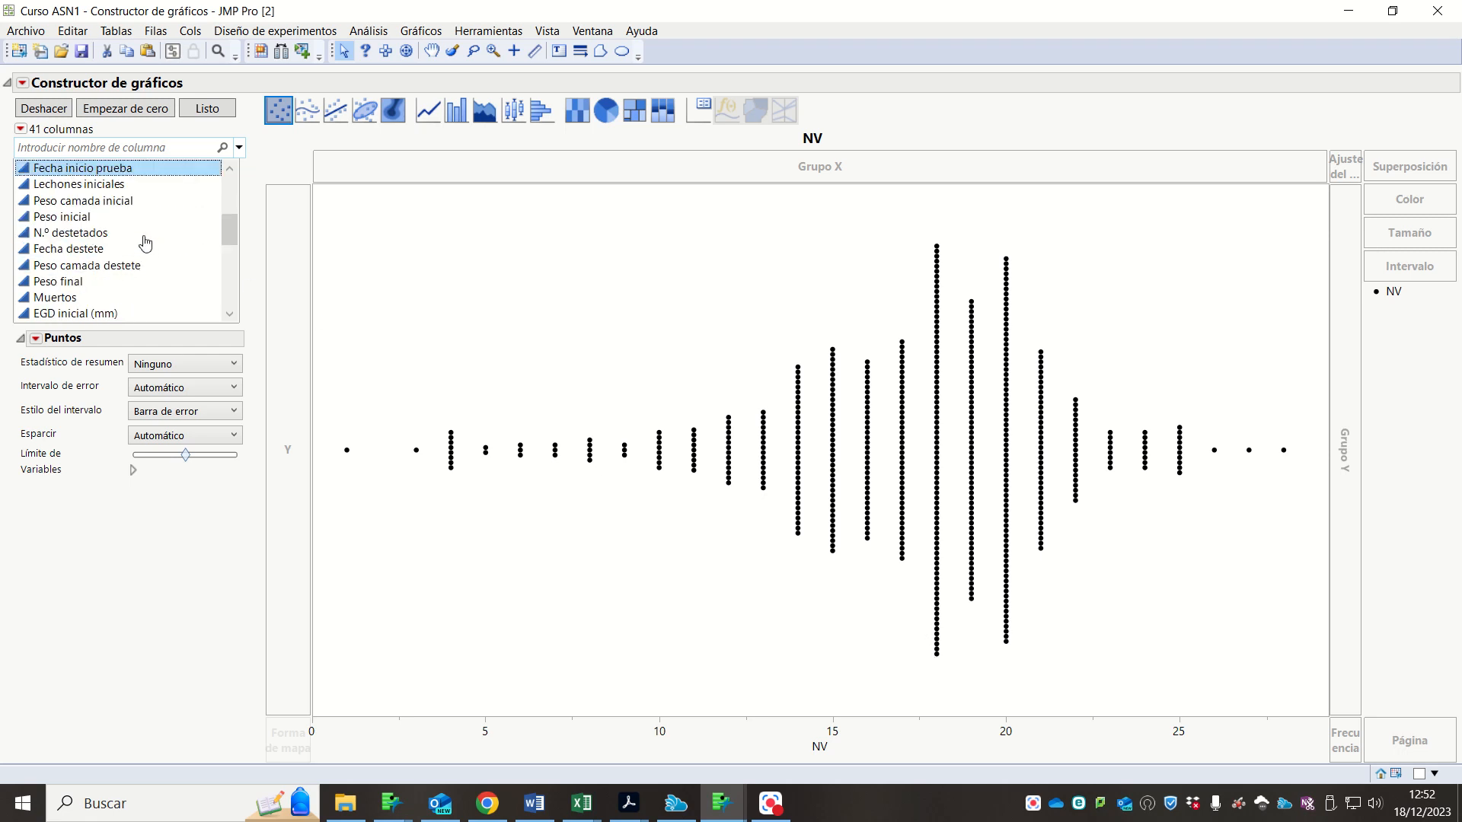
pyautogui.scroll(3, 129, 221)
pyautogui.moveTo(114, 183); pyautogui.dragTo(297, 313)
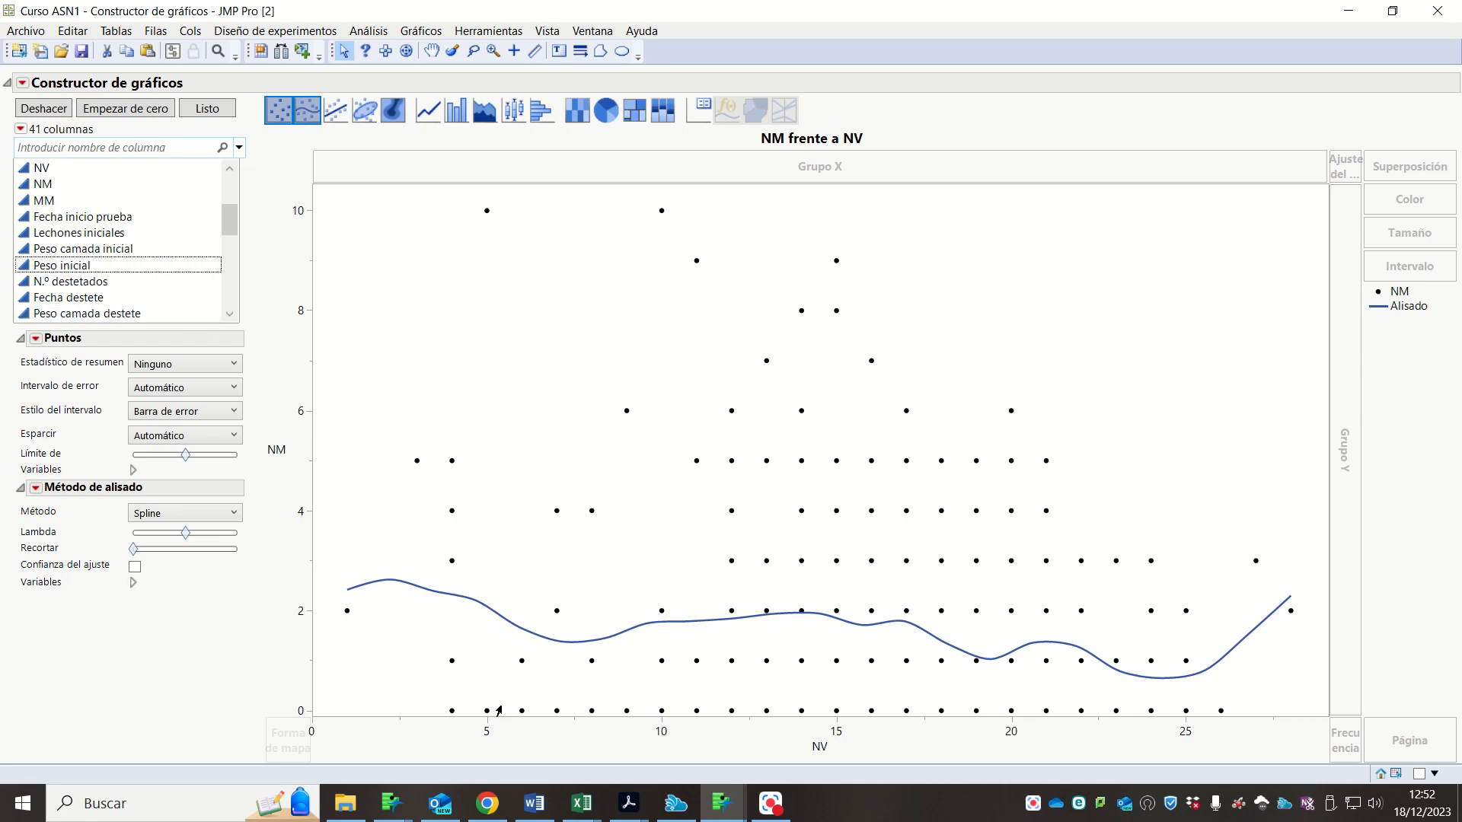
pyautogui.moveTo(485, 716)
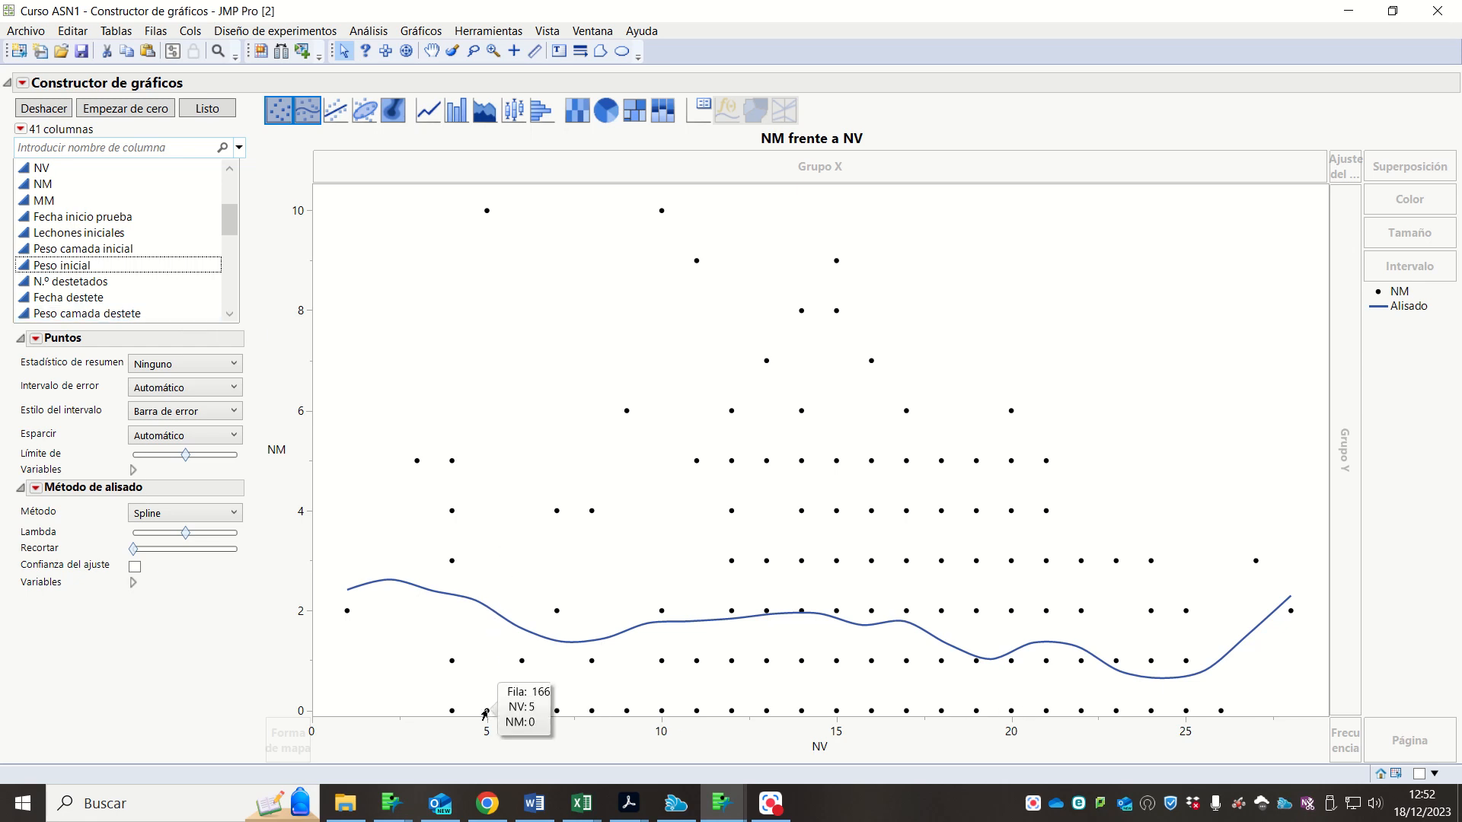
# - Shrink the graph window aside, return to the Curso ASN1 data table and select the N.º cerda de BD_general_A column
pyautogui.moveTo(485, 214)
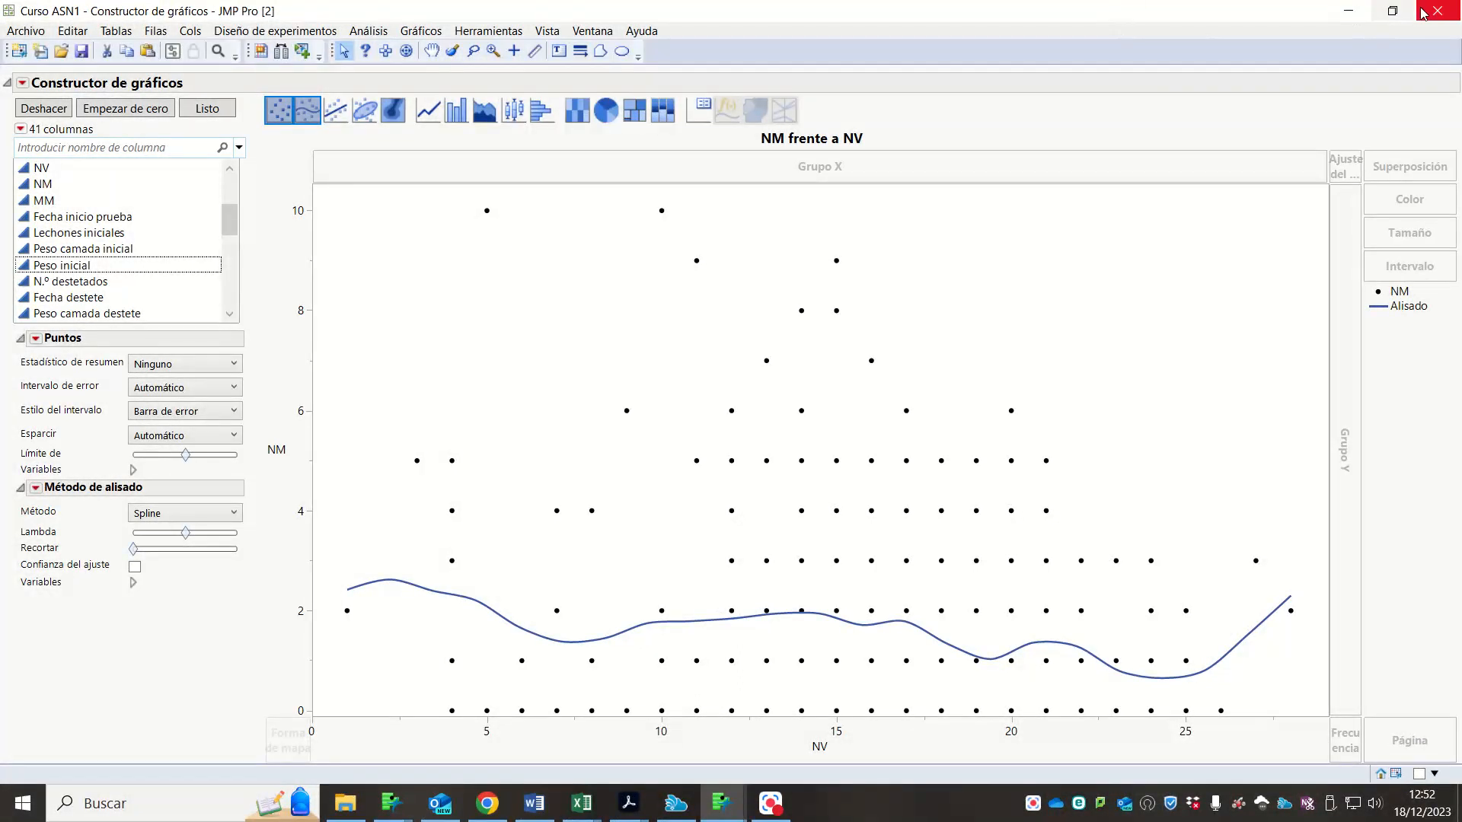
pyautogui.click(1392, 11)
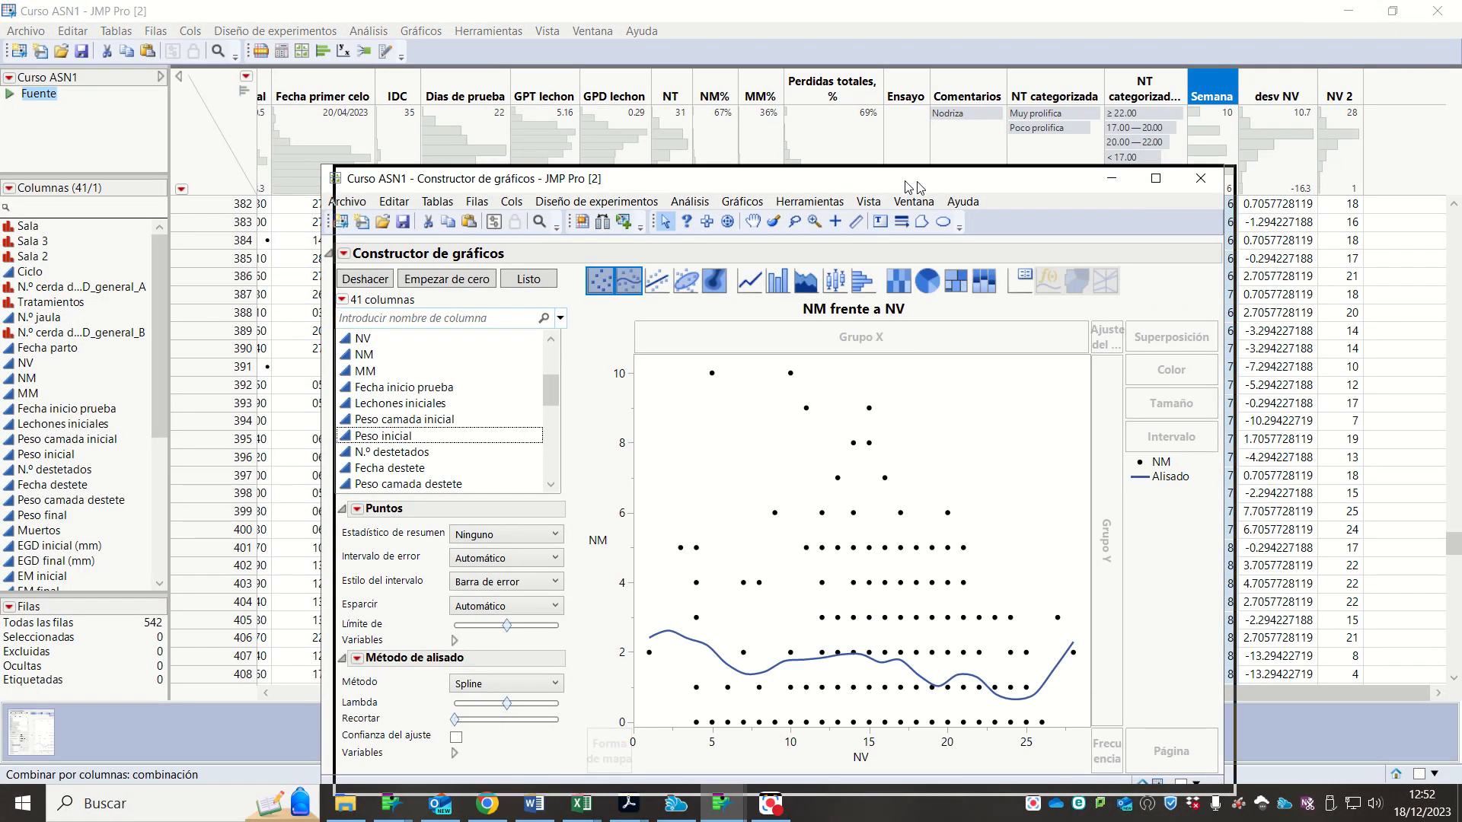
pyautogui.moveTo(917, 186); pyautogui.dragTo(1116, 102)
pyautogui.click(340, 281)
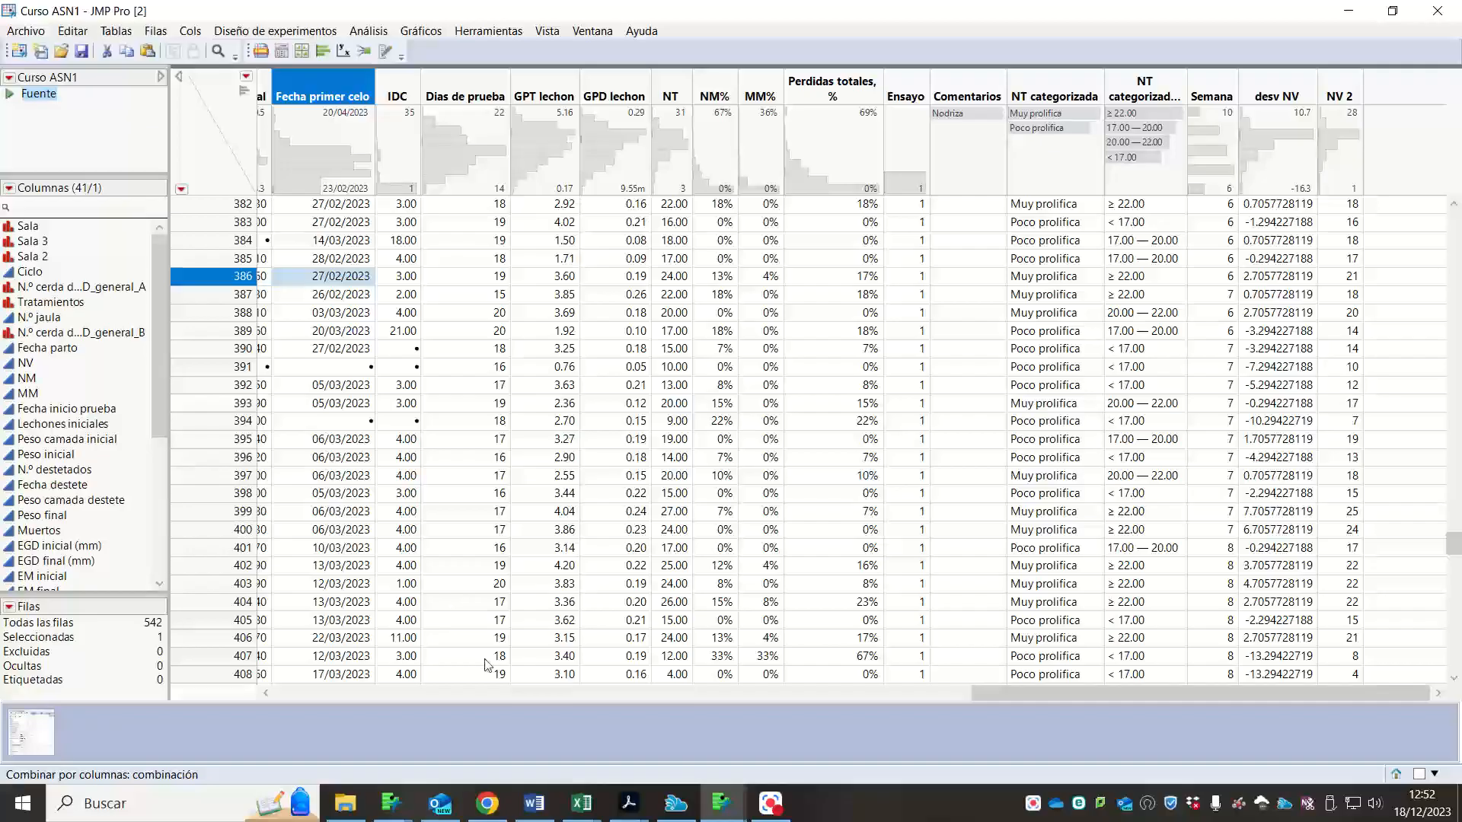
pyautogui.moveTo(967, 691); pyautogui.dragTo(213, 695)
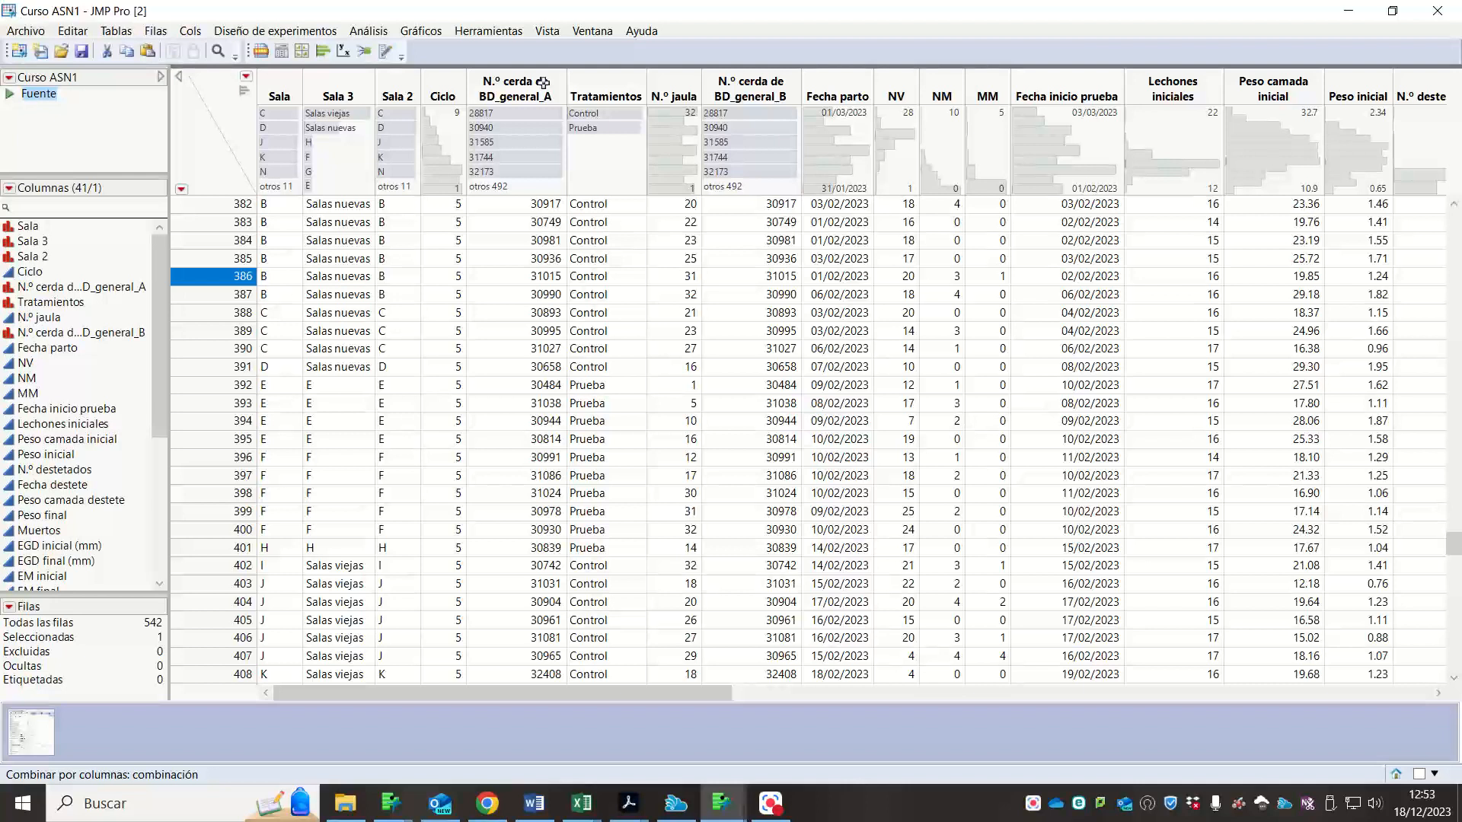
pyautogui.click(542, 82)
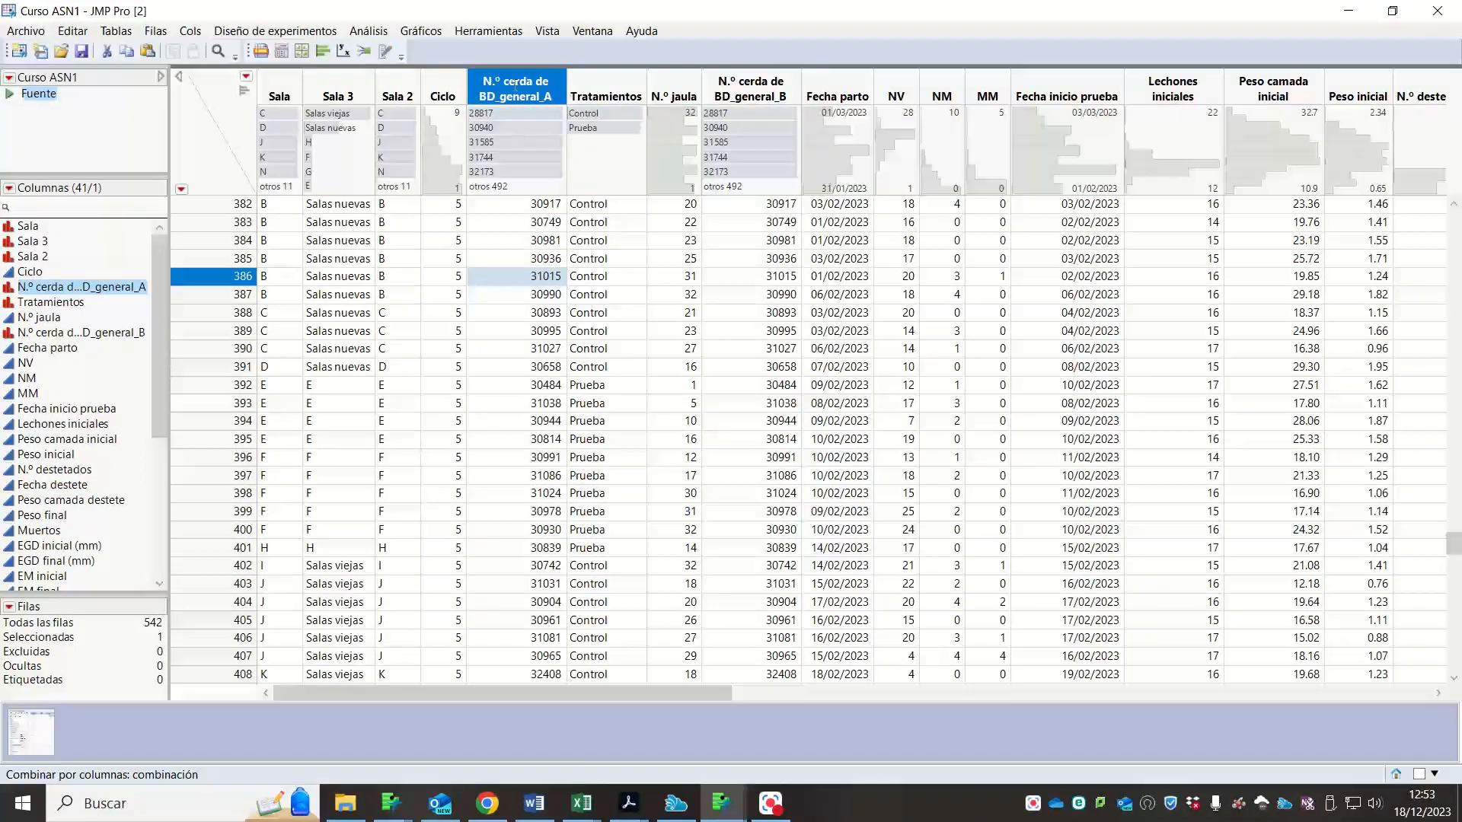
# - Label the selected row 386 of the data table
pyautogui.click(170, 34)
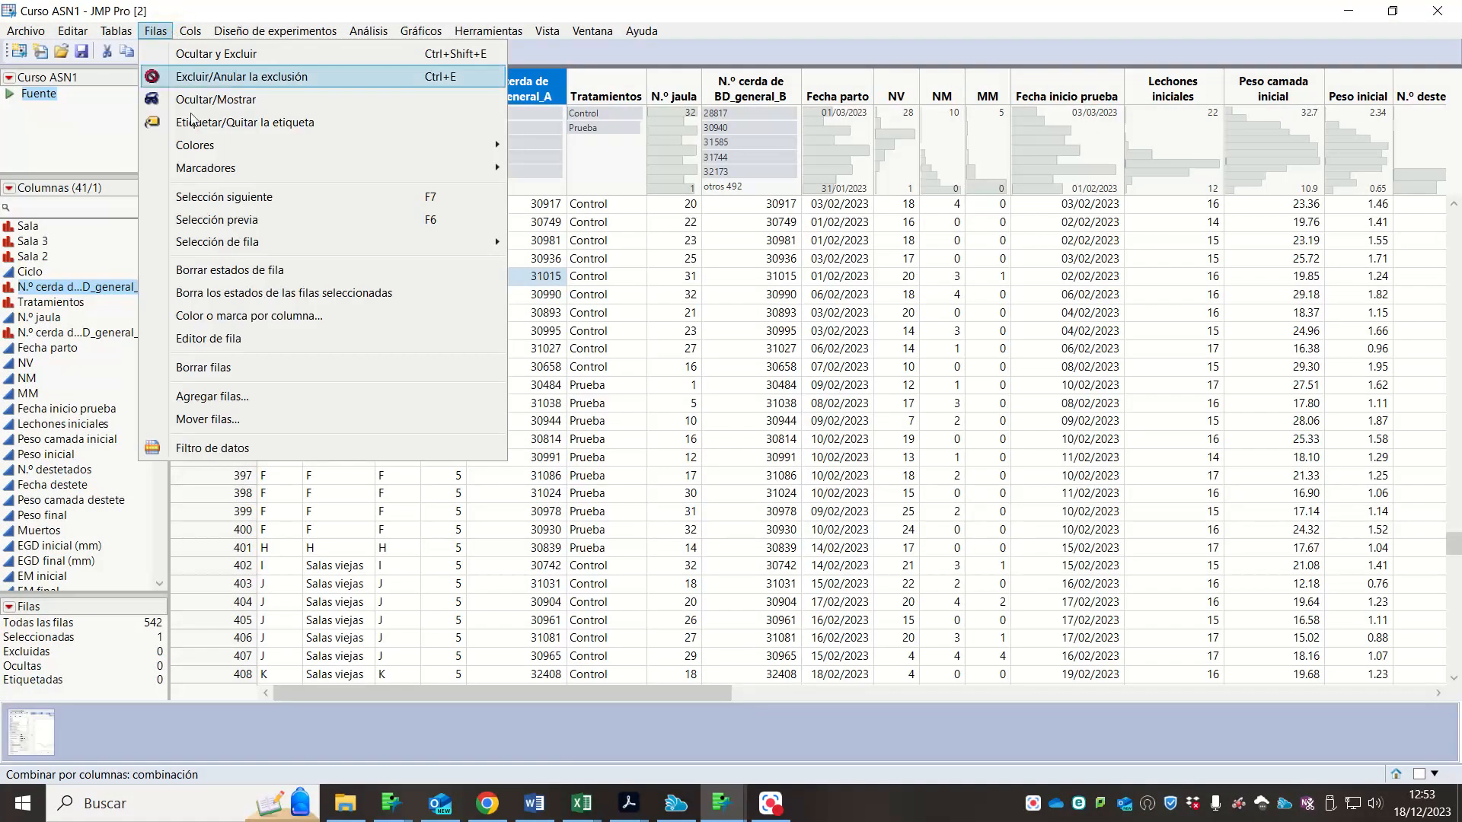
pyautogui.click(268, 122)
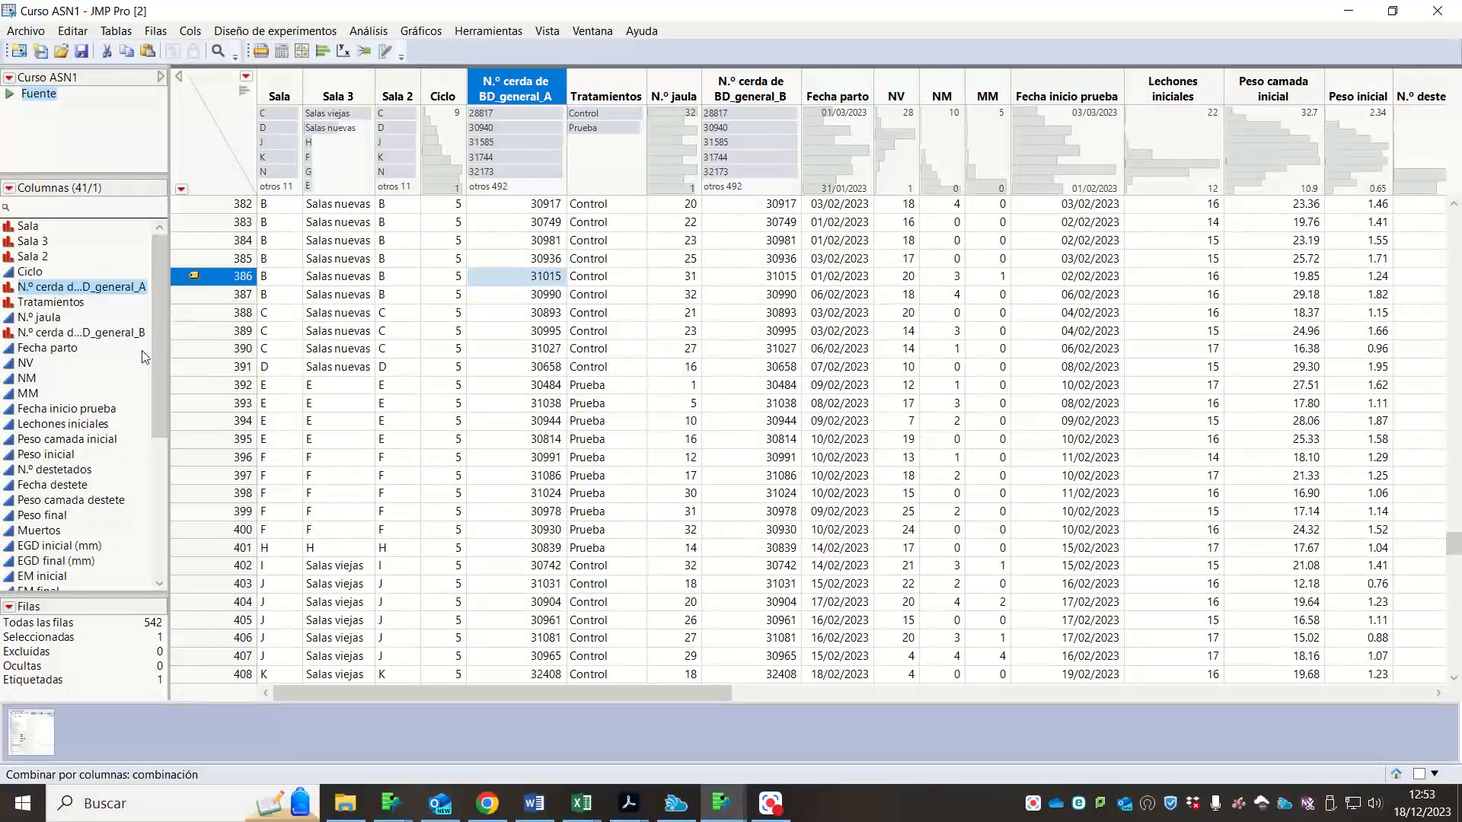
# - Widen the column list, set N.º cerda de BD_general_A as a label column and remove the label from row 386
pyautogui.moveTo(157, 345); pyautogui.dragTo(163, 339)
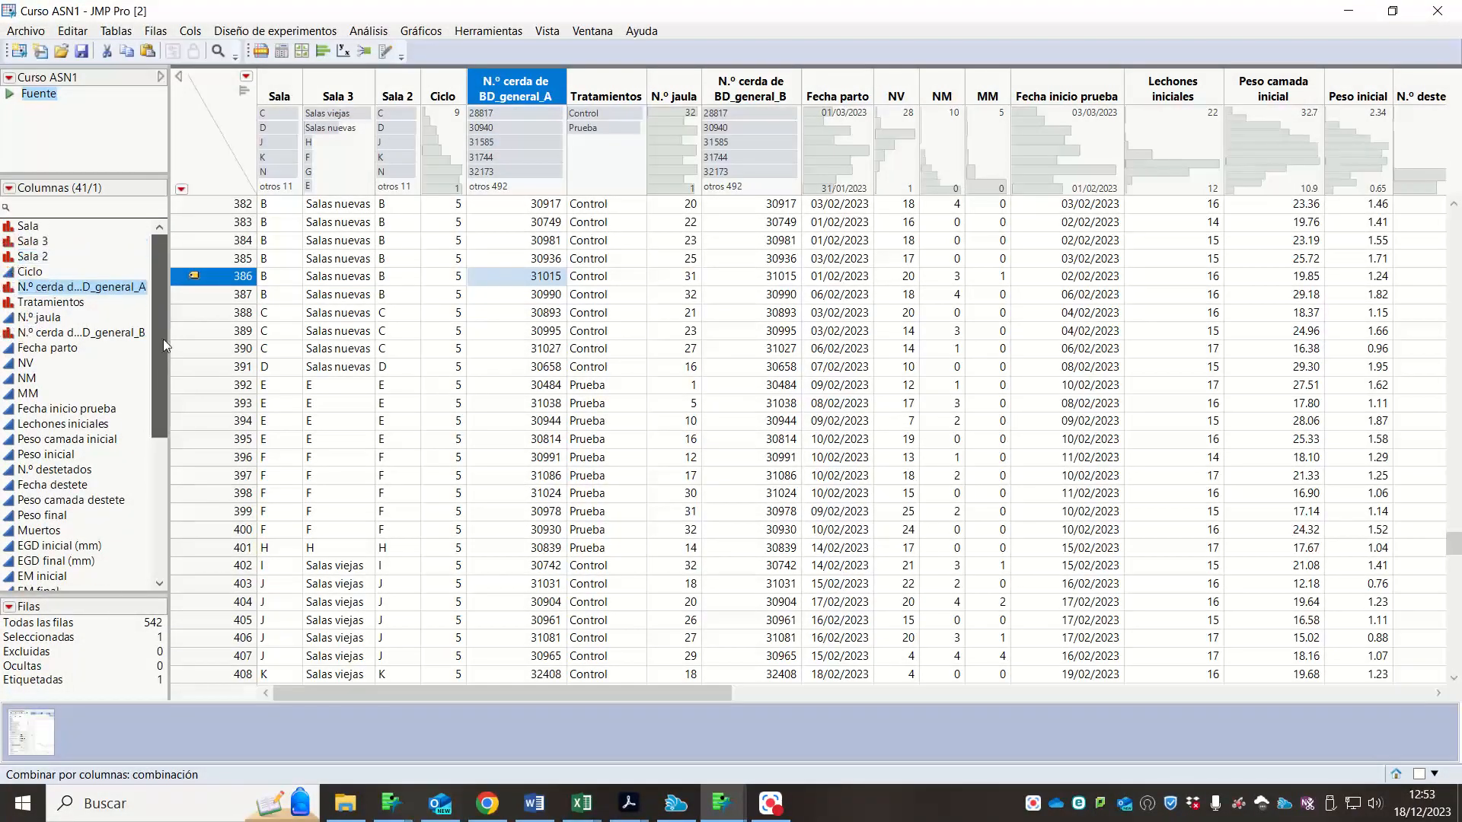
pyautogui.moveTo(170, 284); pyautogui.dragTo(247, 286)
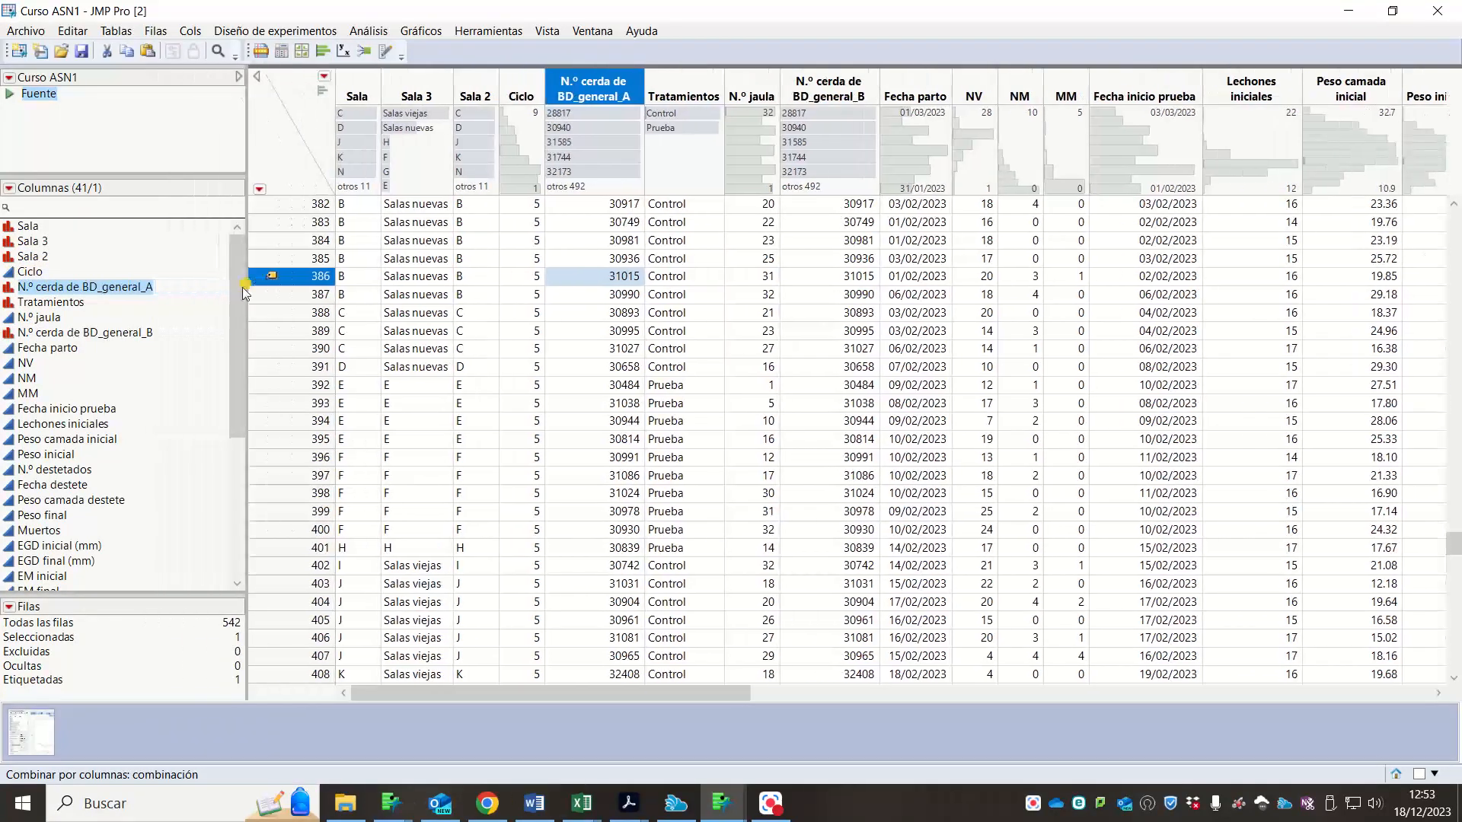
pyautogui.rightClick(601, 80)
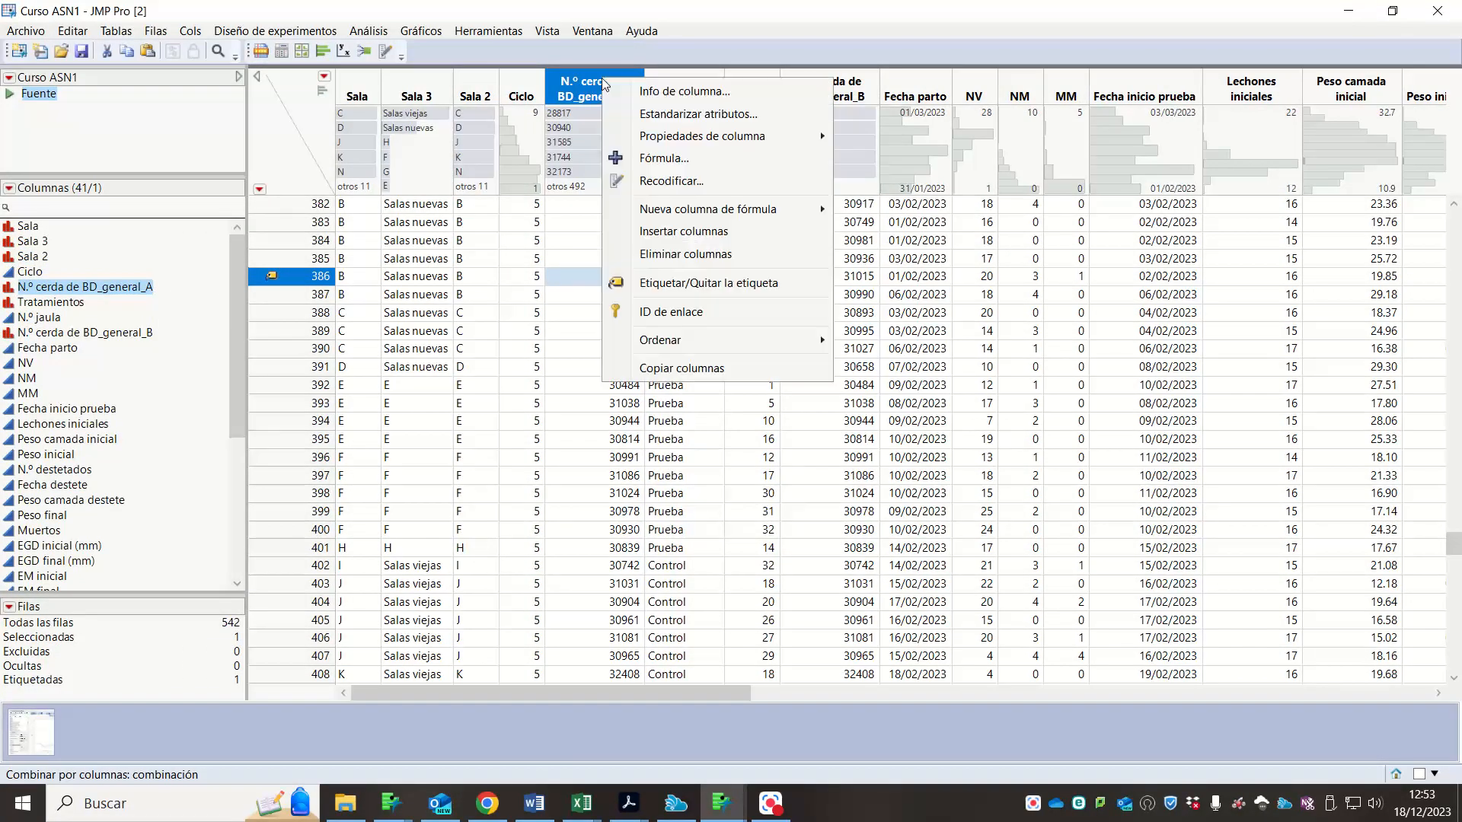
pyautogui.click(708, 283)
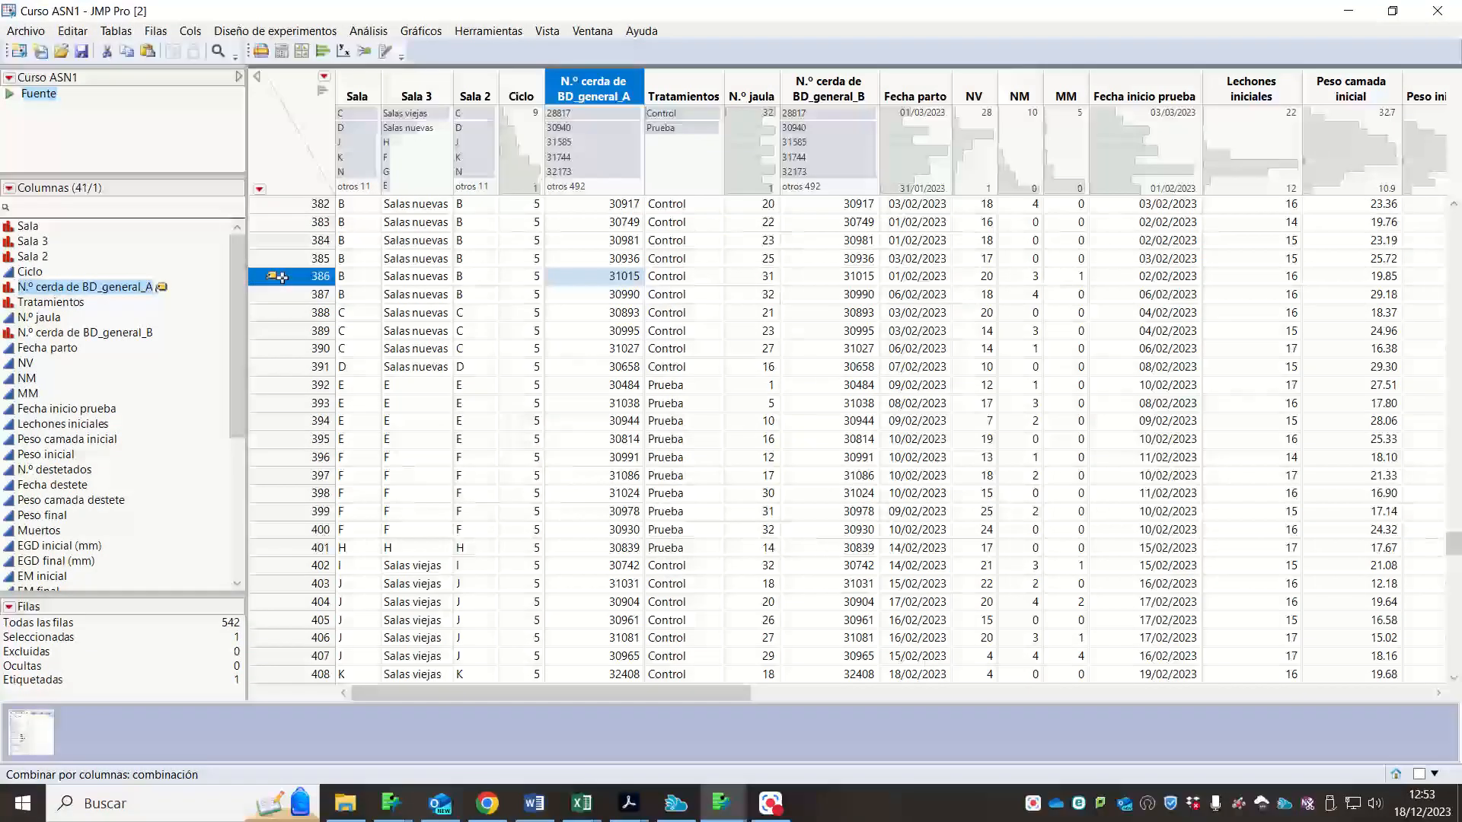
pyautogui.click(155, 31)
pyautogui.click(203, 129)
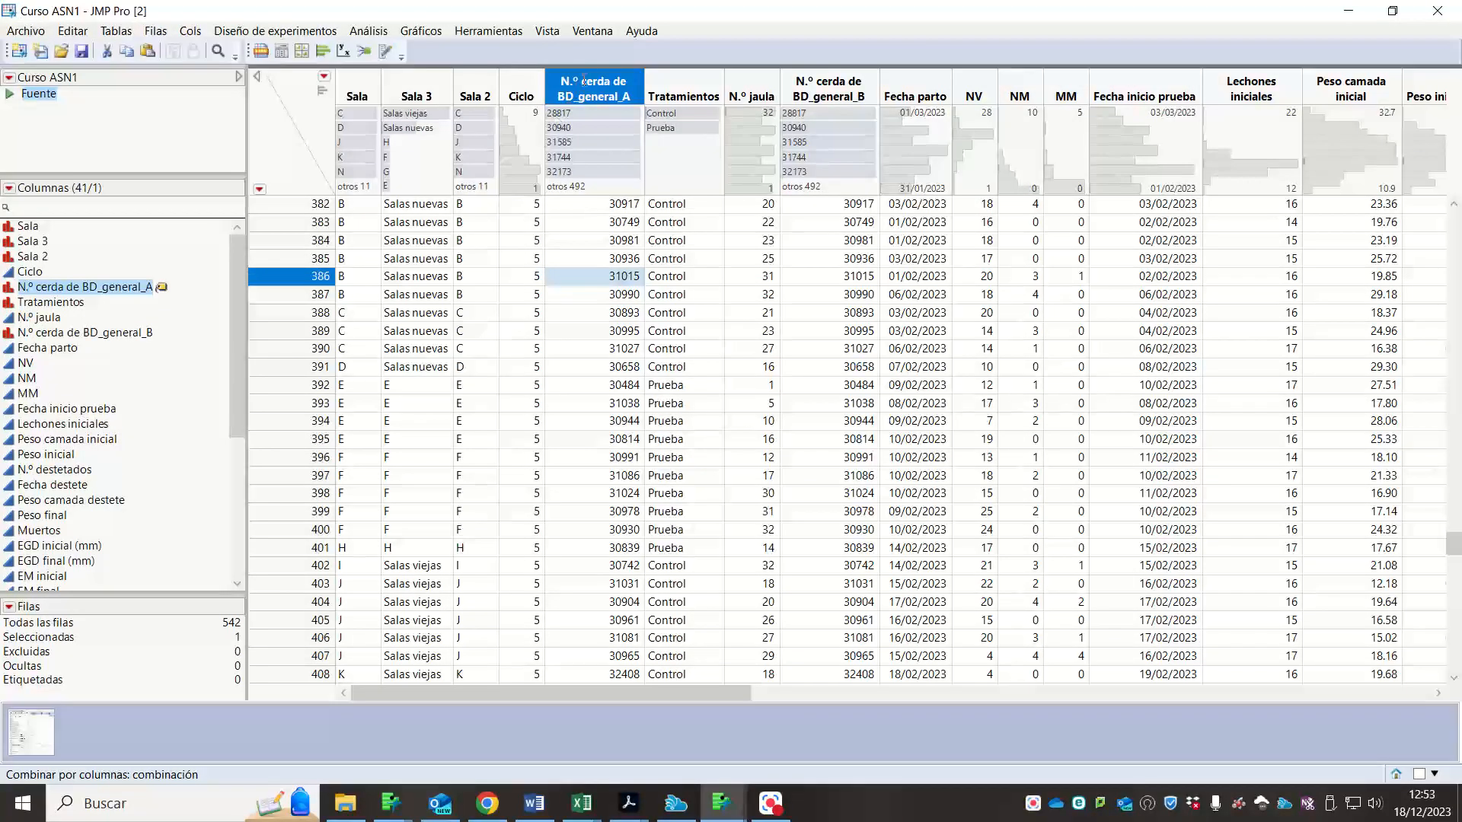
pyautogui.click(190, 30)
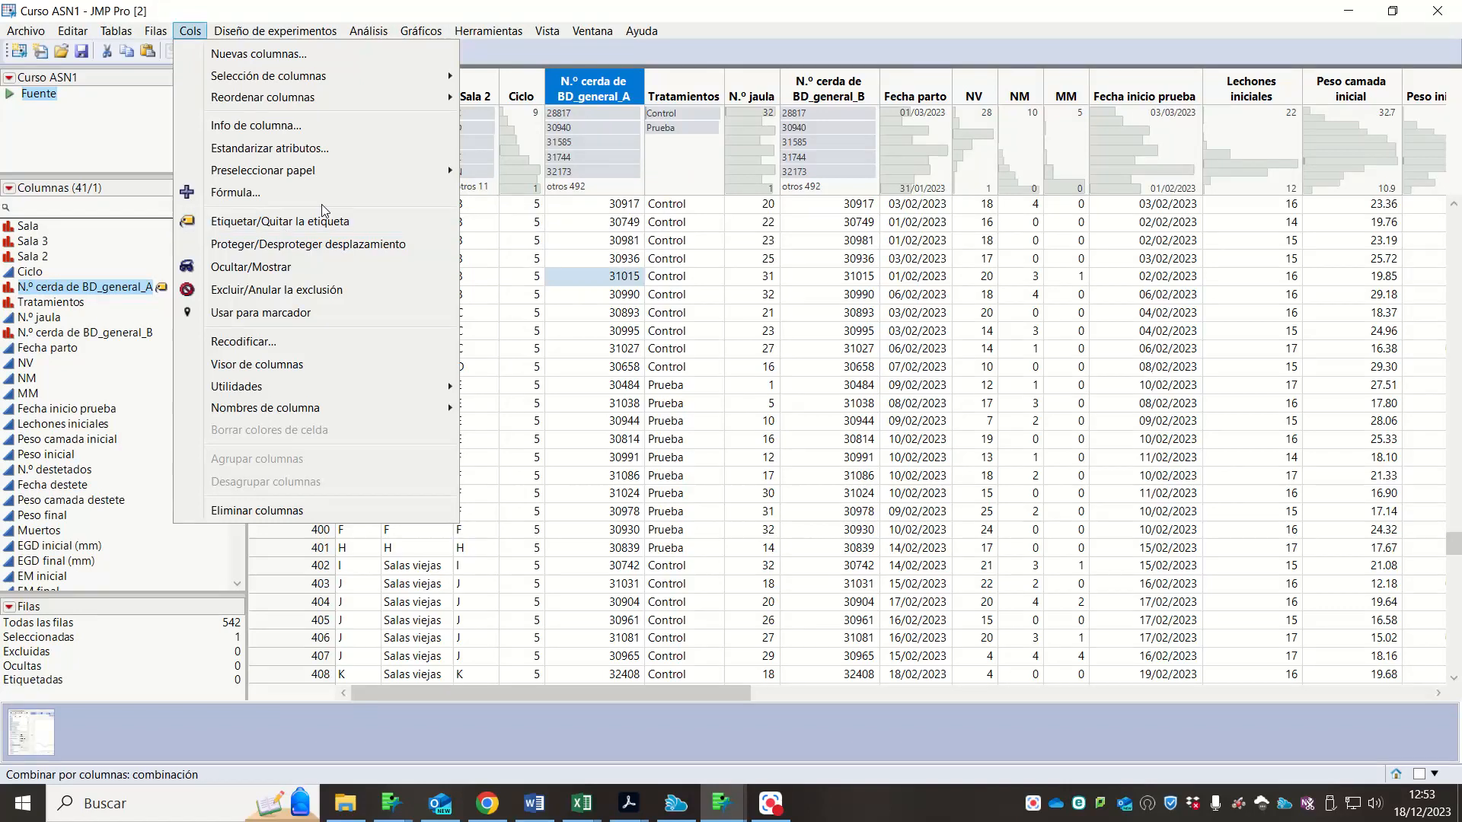
pyautogui.click(637, 138)
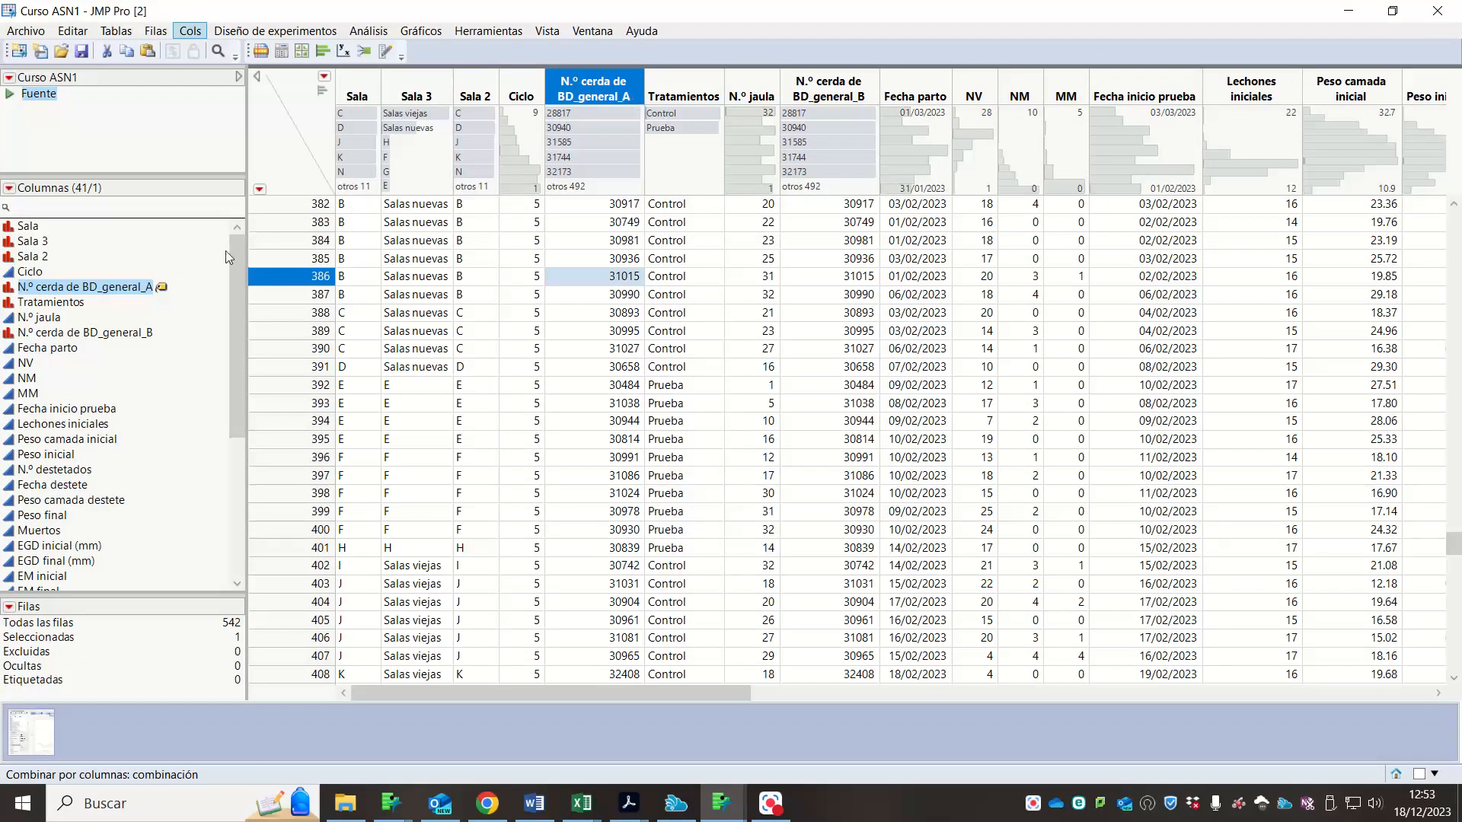
pyautogui.click(162, 288)
# - Bring the NM against NV graph back at full size and examine the labels of its outlying points
pyautogui.click(720, 803)
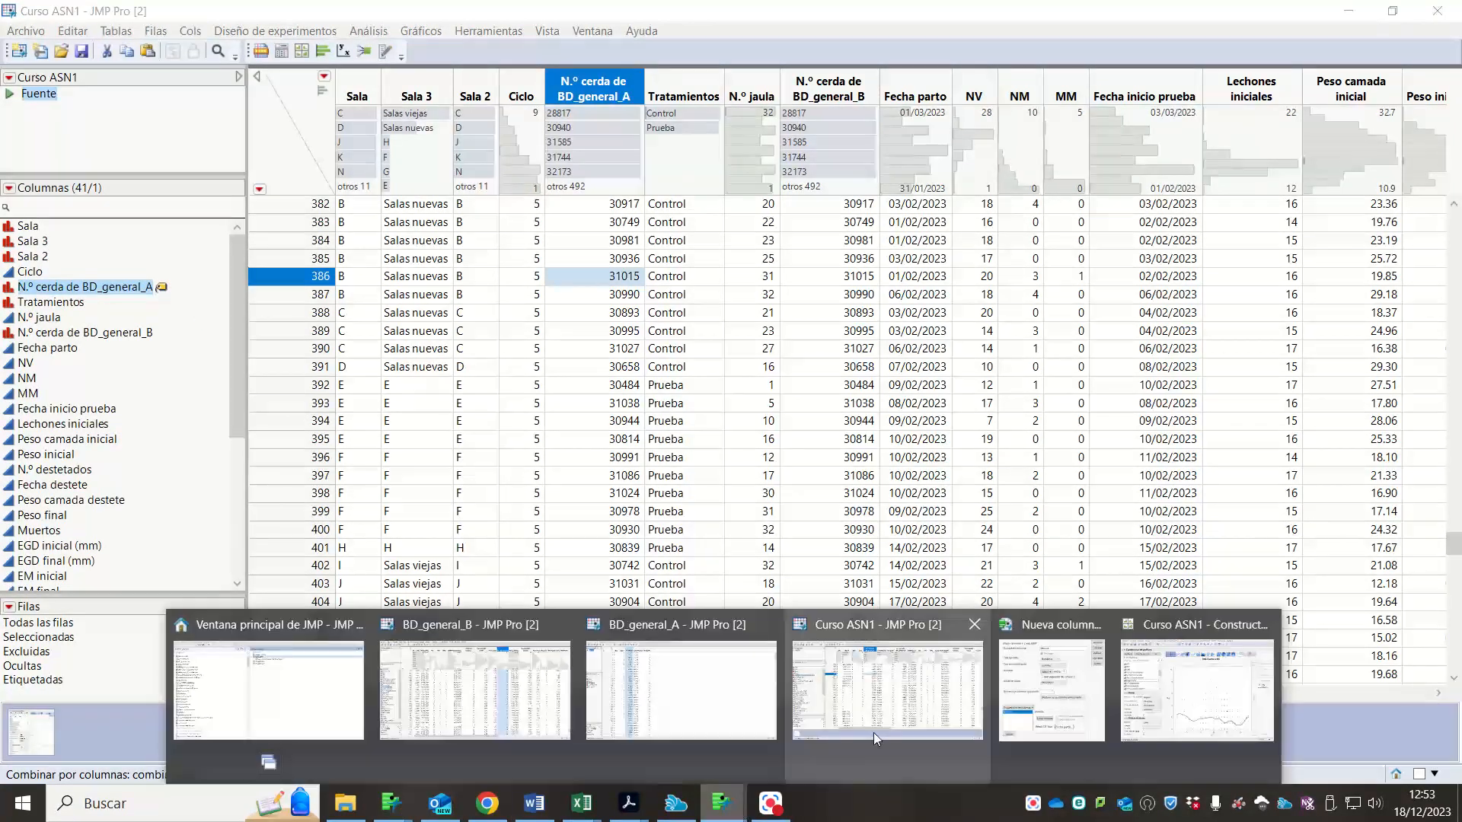
pyautogui.click(1175, 689)
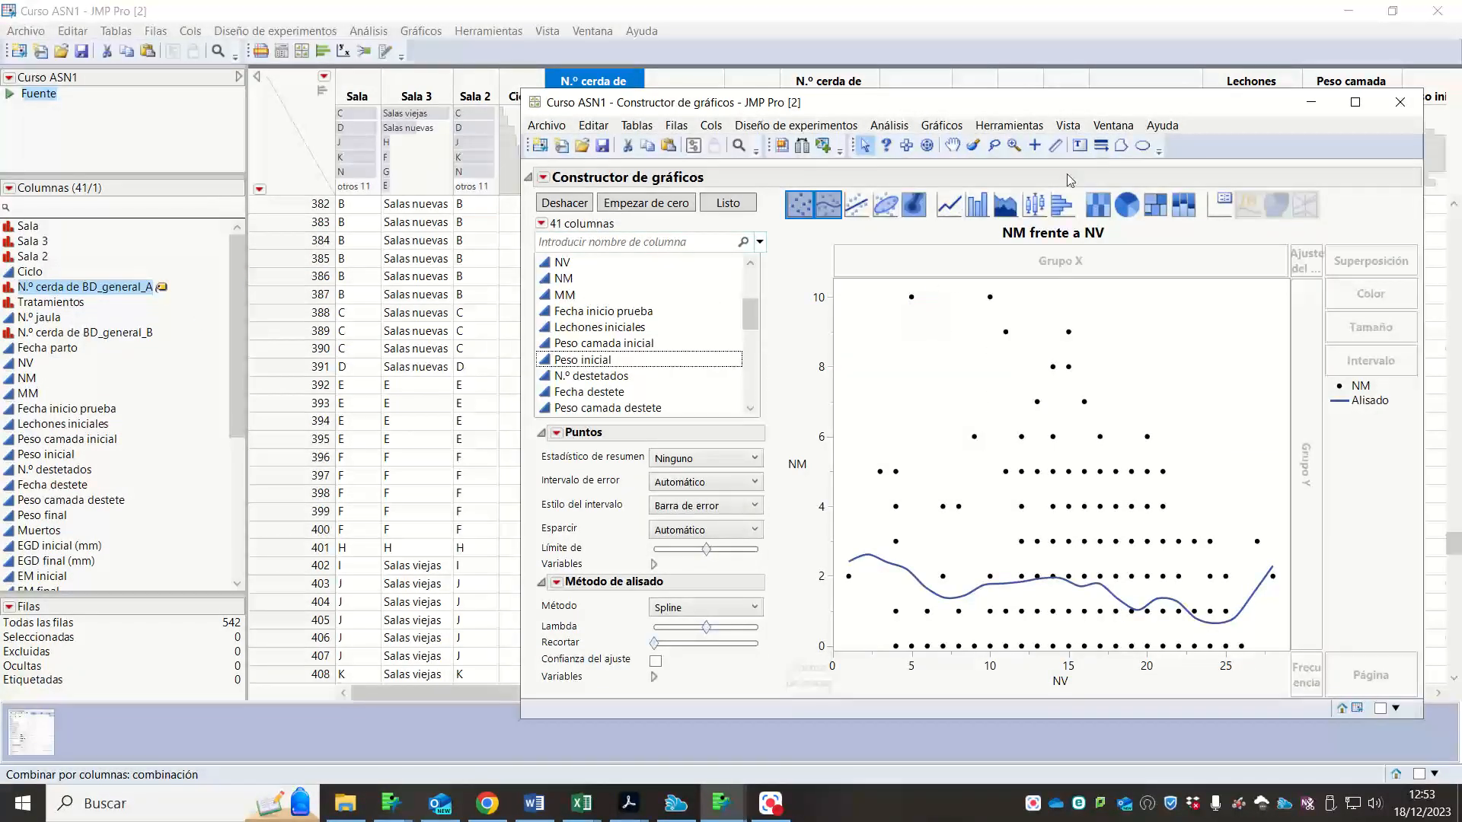
pyautogui.doubleClick(1205, 114)
pyautogui.moveTo(486, 215)
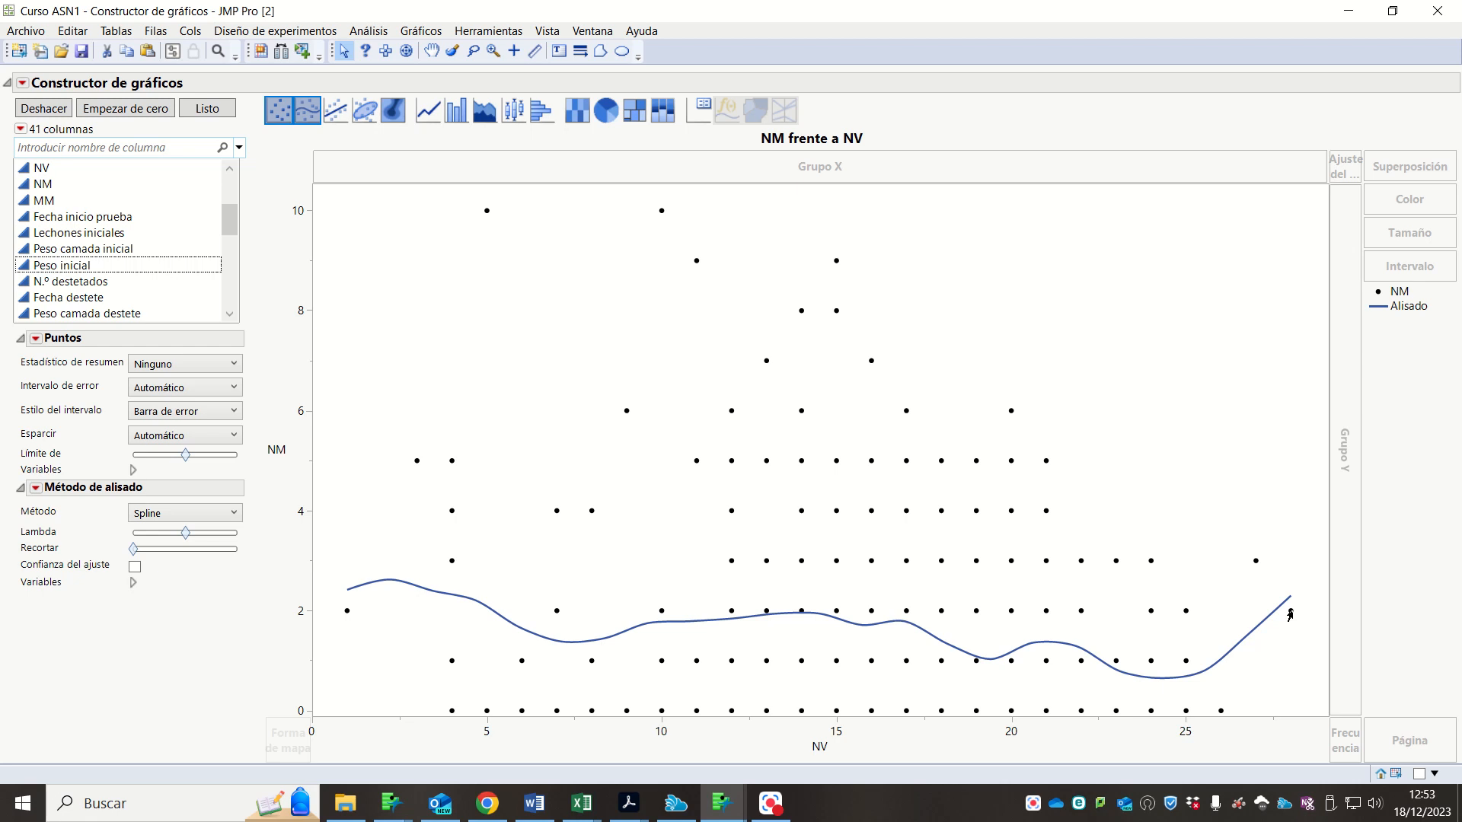
pyautogui.moveTo(1290, 614)
pyautogui.moveTo(940, 465)
pyautogui.click(1044, 471)
pyautogui.click(1247, 339)
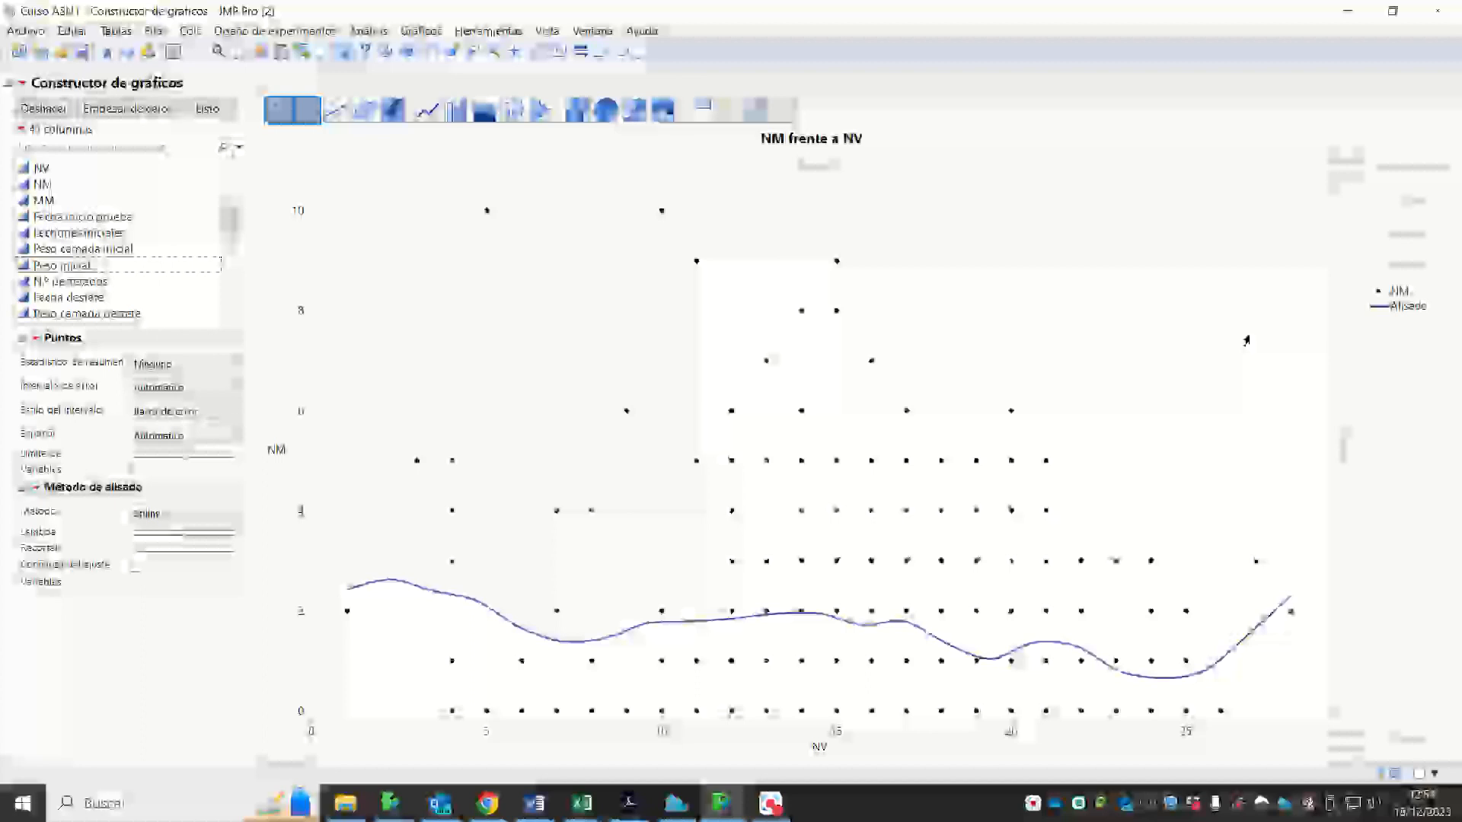
# - Start the graph over and show NV, NM and MM together as box plots along the X axis
pyautogui.click(131, 114)
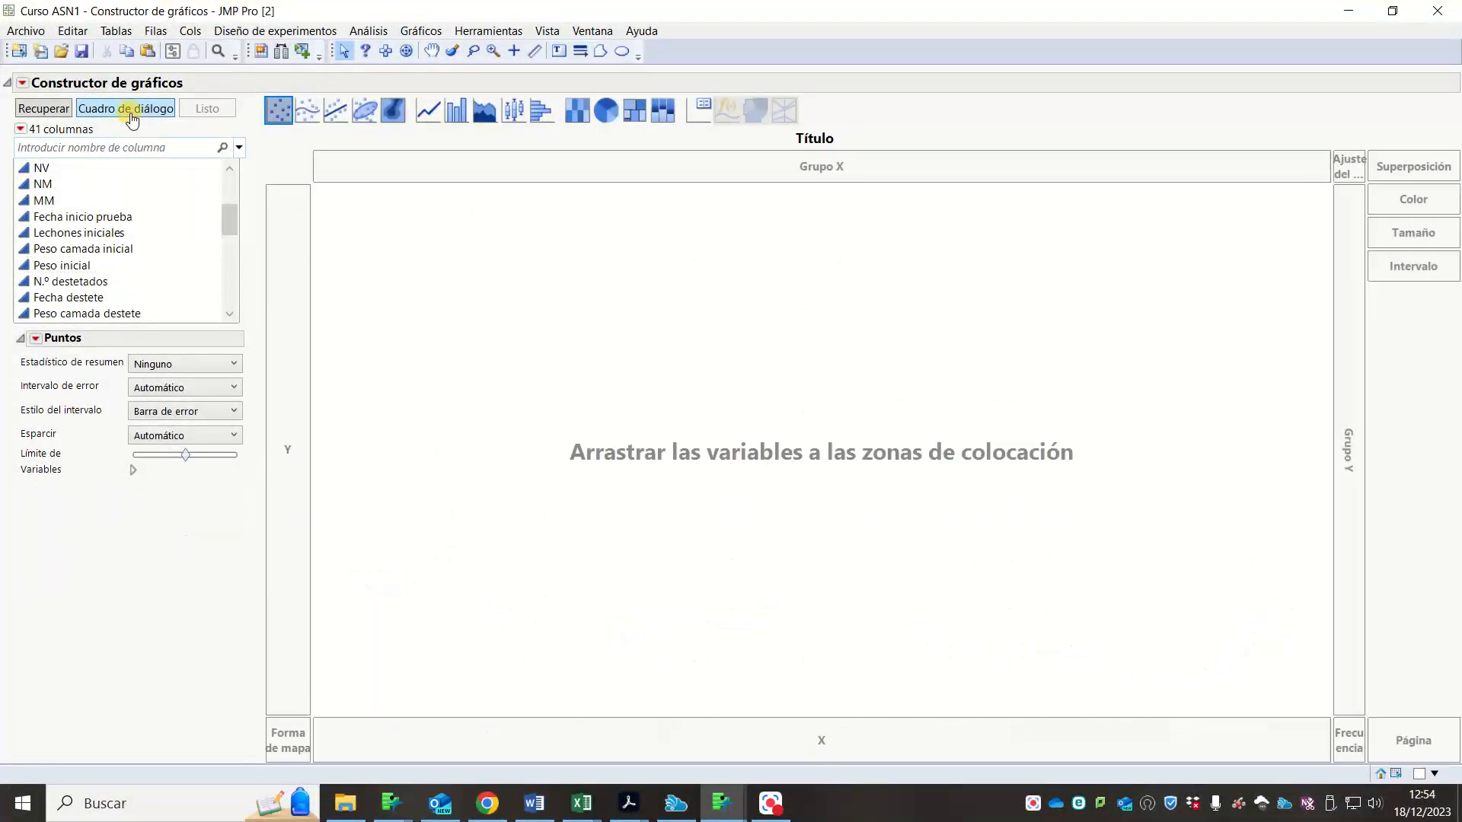
pyautogui.moveTo(163, 168); pyautogui.dragTo(574, 742)
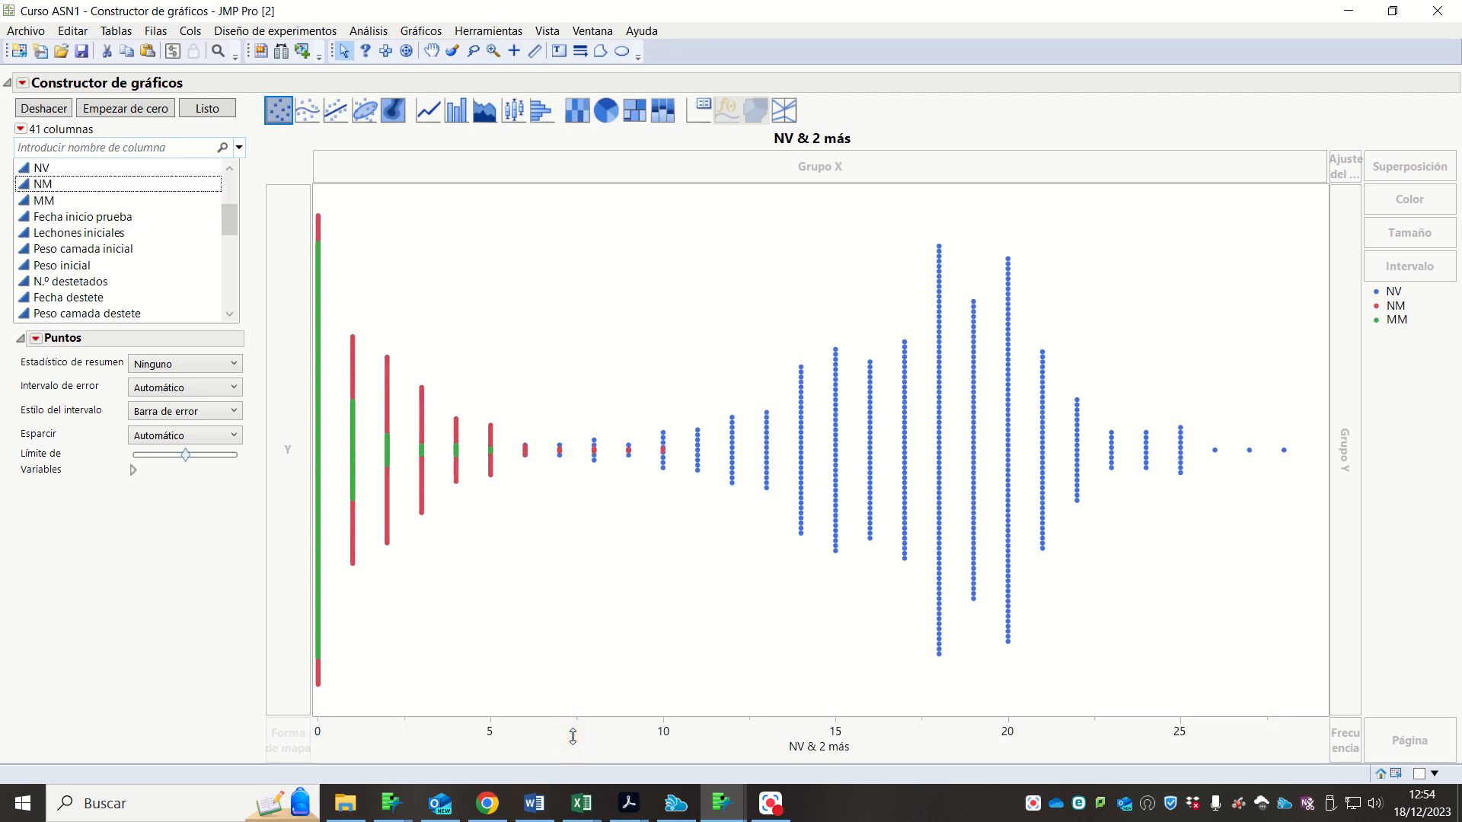
pyautogui.click(511, 114)
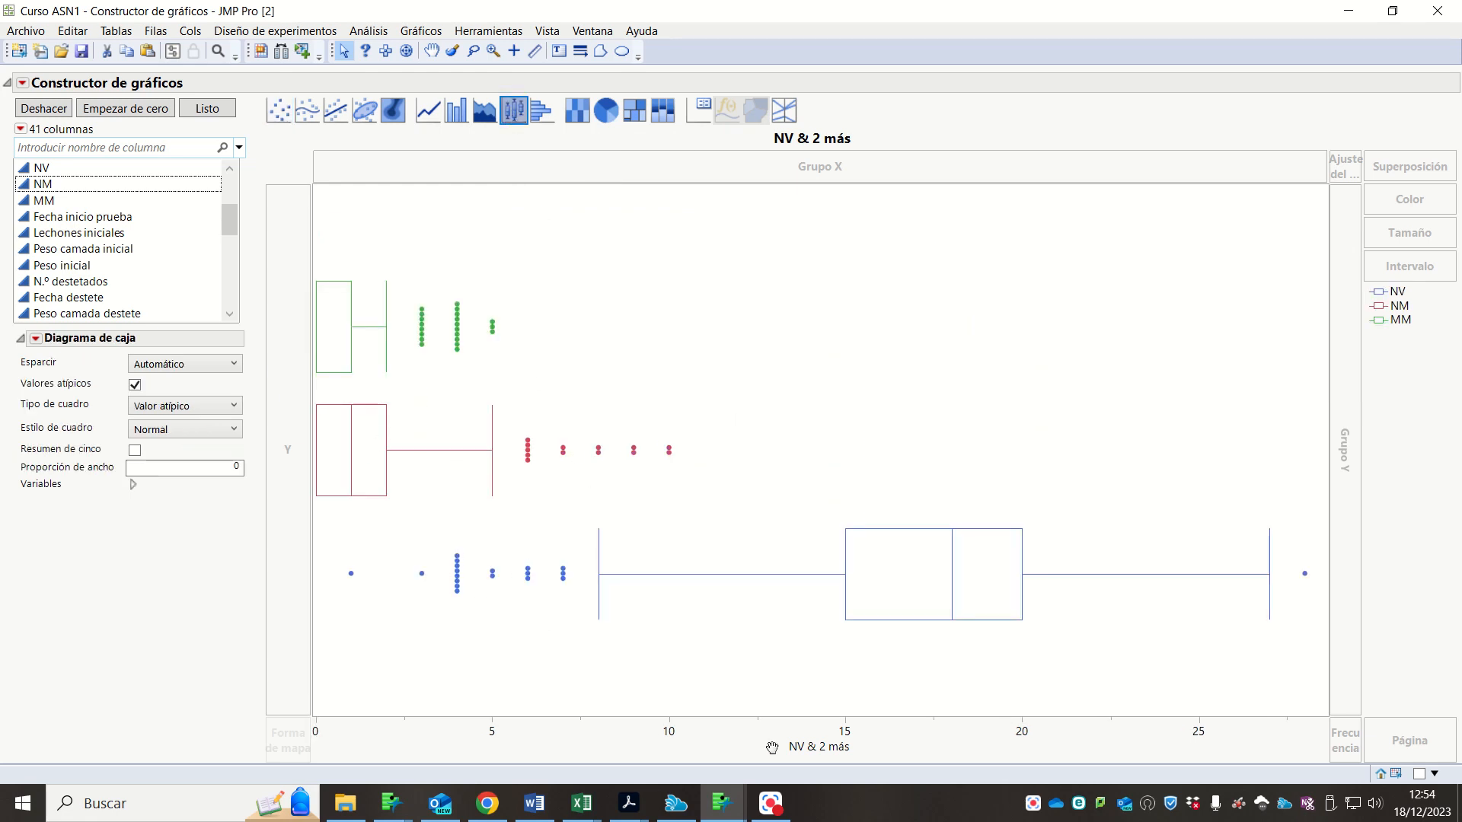
pyautogui.moveTo(806, 747)
pyautogui.mouseDown()
pyautogui.moveTo(301, 426)
pyautogui.moveTo(724, 701)
pyautogui.moveTo(336, 457)
pyautogui.moveTo(711, 721)
pyautogui.moveTo(780, 740)
pyautogui.mouseUp()
# - Clear the graph and show NV, NM and MM as box plots on the Y axis instead
pyautogui.click(102, 108)
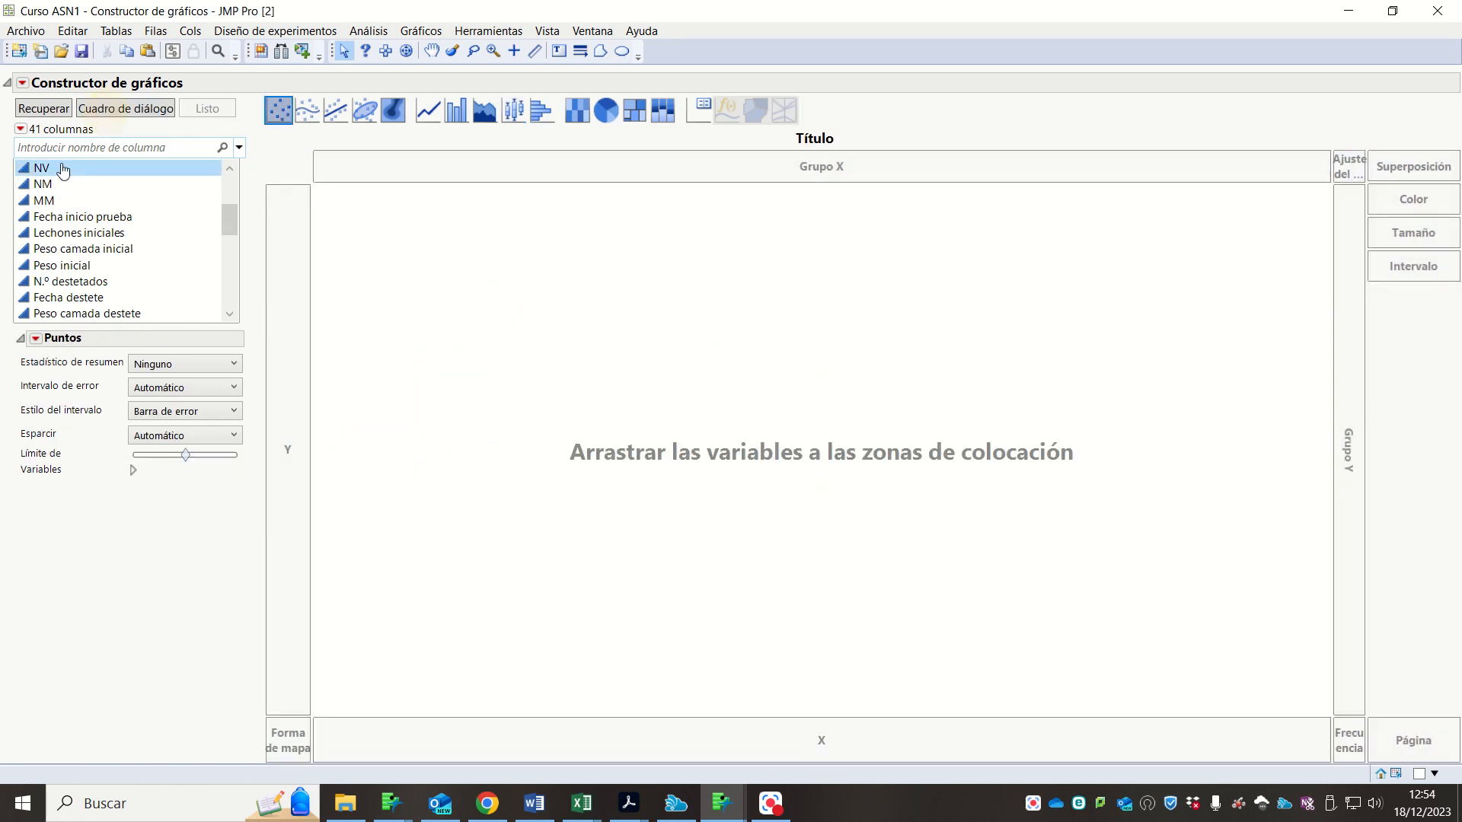
pyautogui.moveTo(61, 166); pyautogui.dragTo(288, 311)
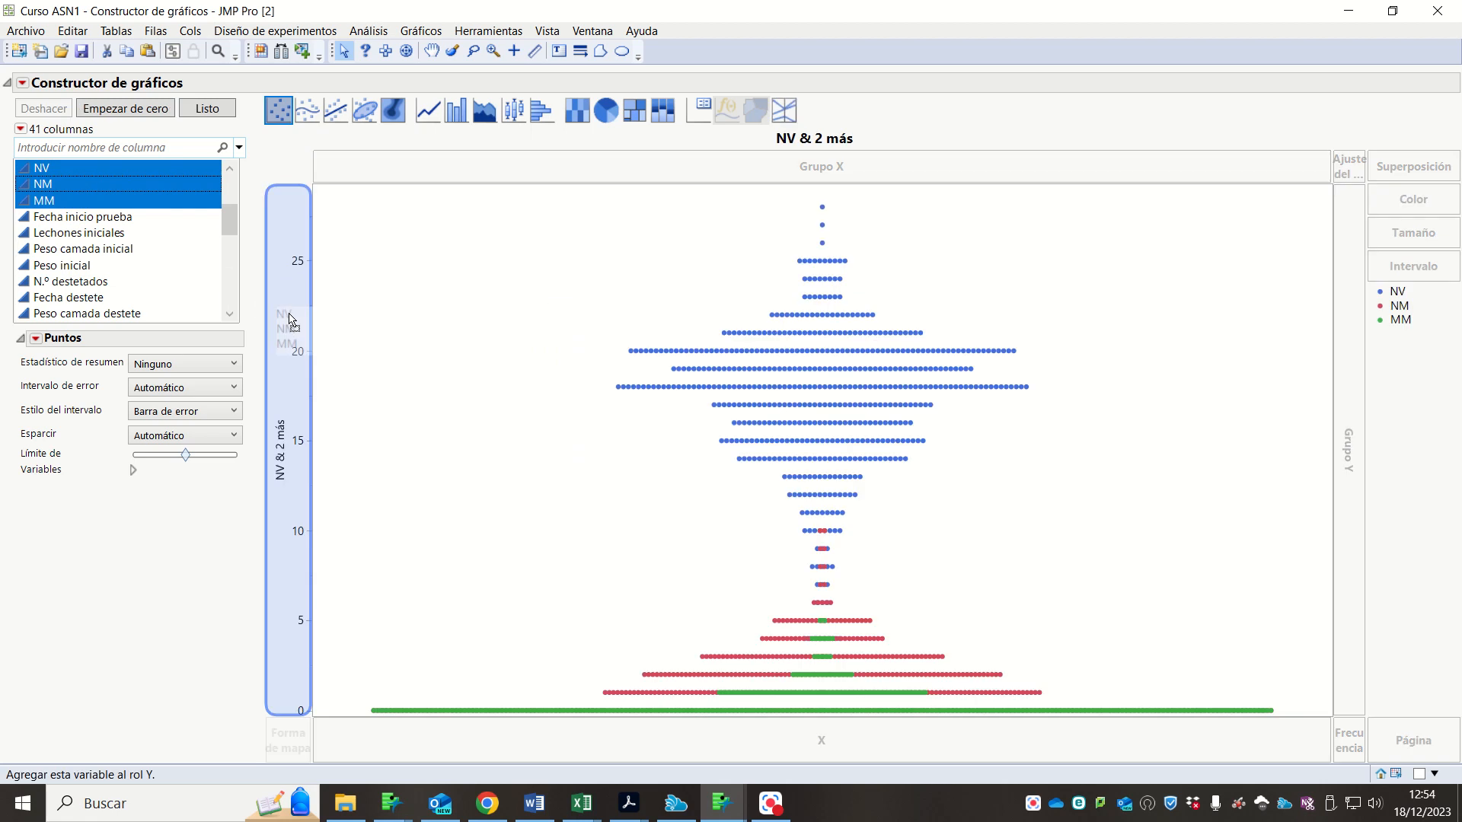
pyautogui.click(513, 111)
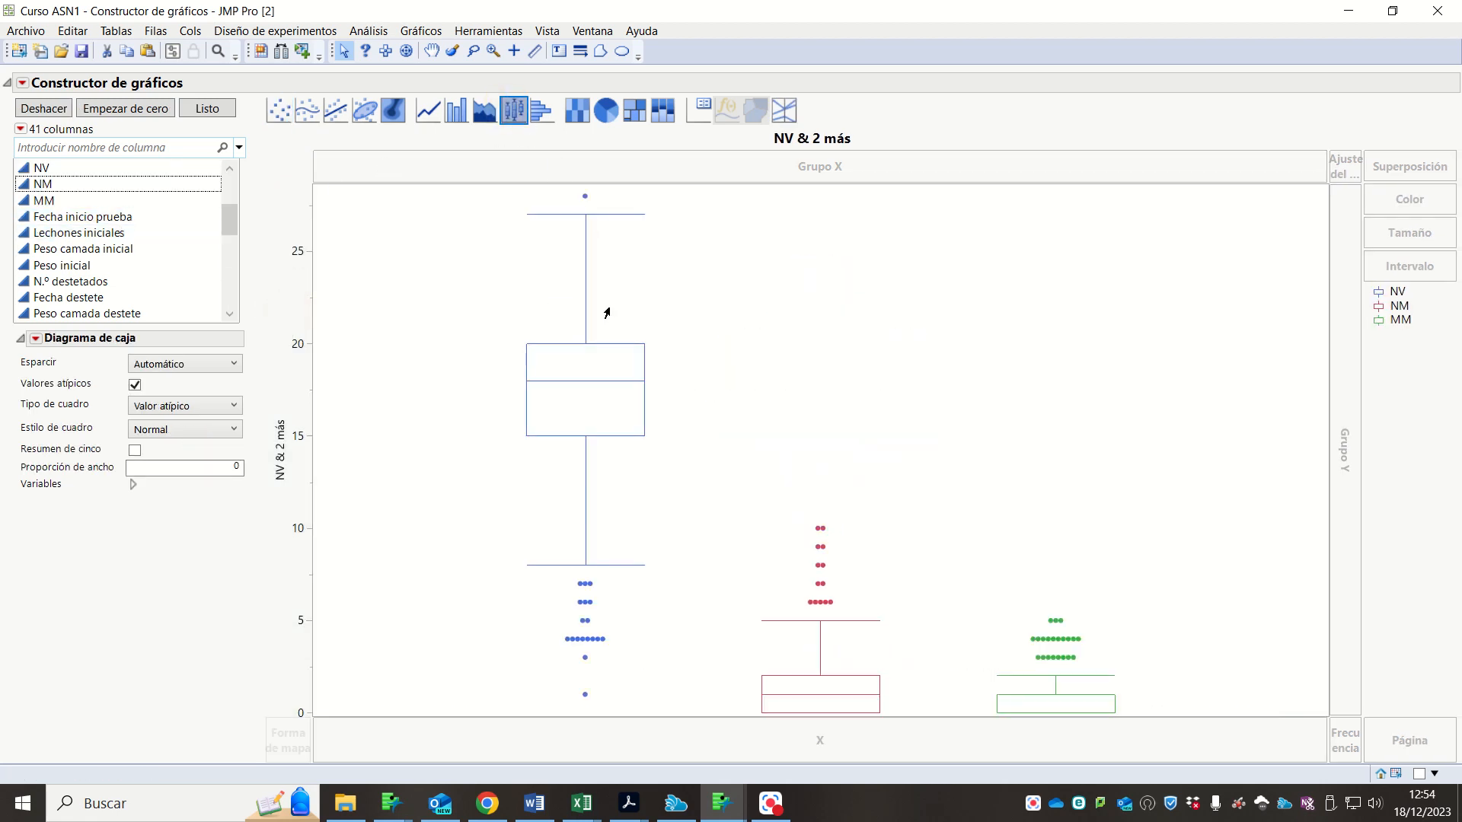
# - Examine the box, median and outliers of the NV box plot, selecting its lowest outlier
pyautogui.moveTo(607, 312)
pyautogui.moveTo(565, 386)
pyautogui.moveTo(581, 201)
pyautogui.moveTo(583, 698)
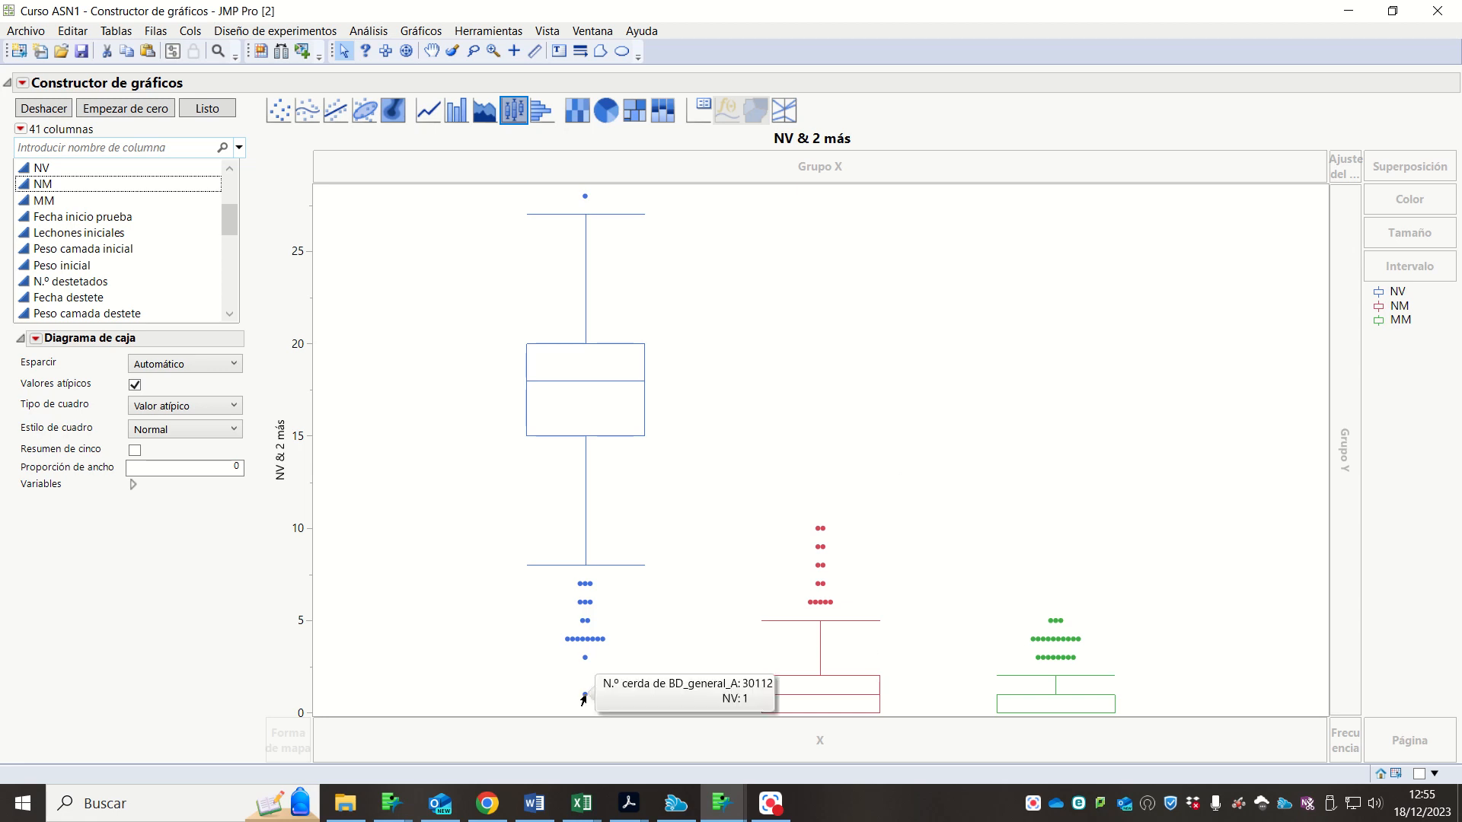
pyautogui.click(583, 697)
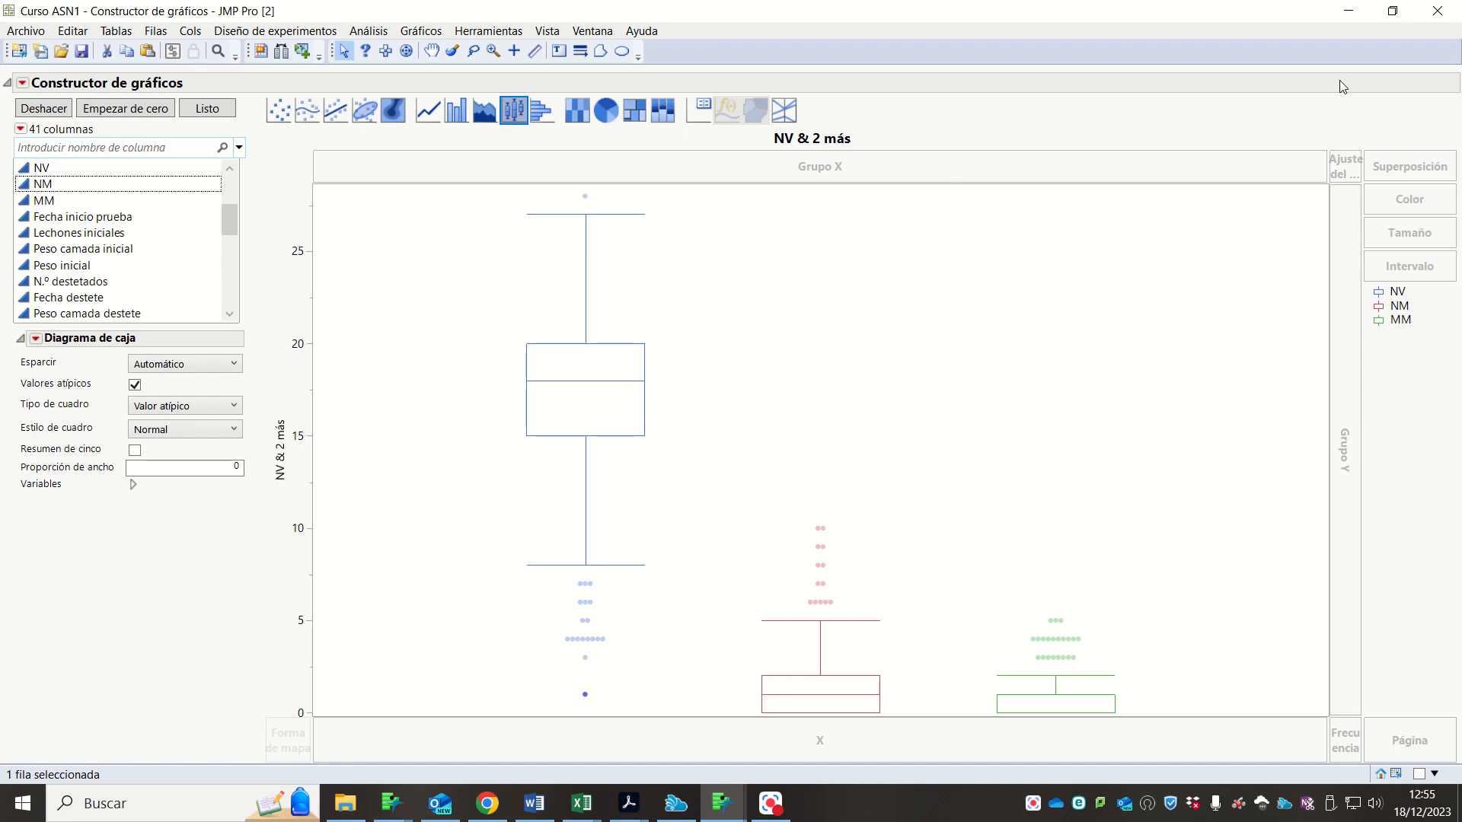
# - Close the box plot window and open a new Graph Builder from the data table
pyautogui.click(1432, 12)
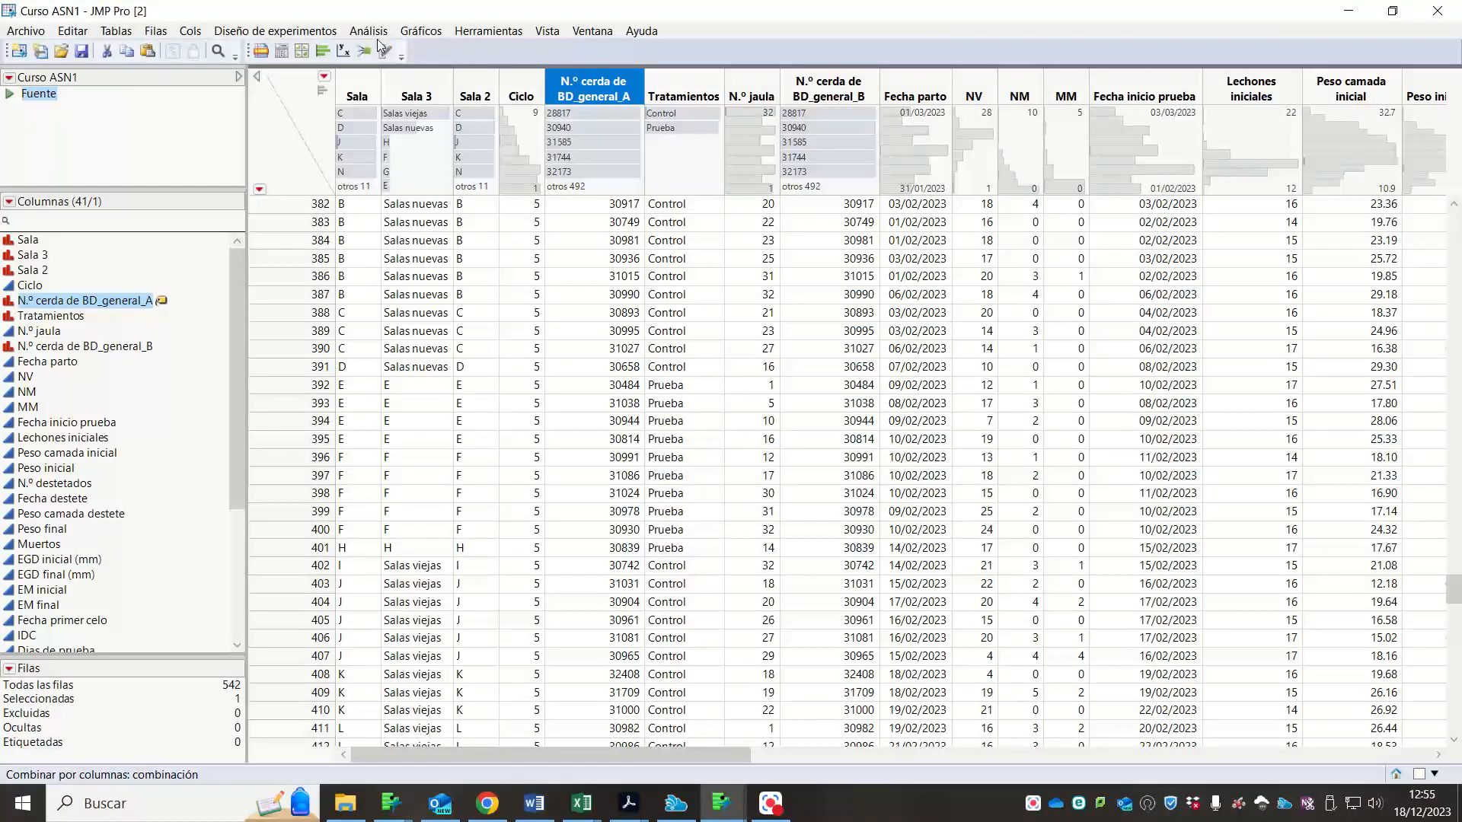
pyautogui.click(421, 30)
pyautogui.click(461, 54)
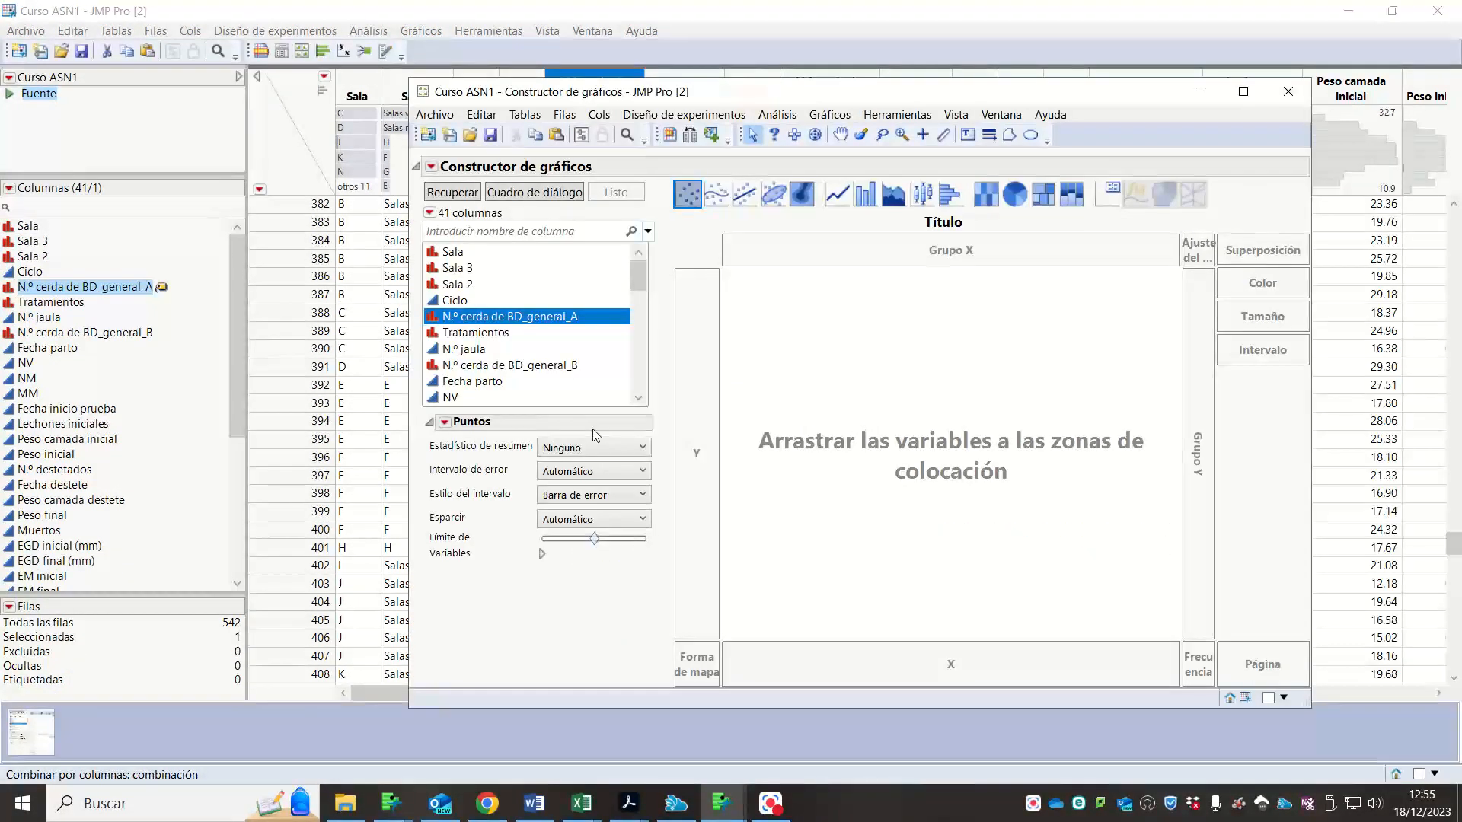
# - Plot NV on the Y axis against Ciclo on the X axis and maximise the graph window
pyautogui.scroll(-3, 643, 368)
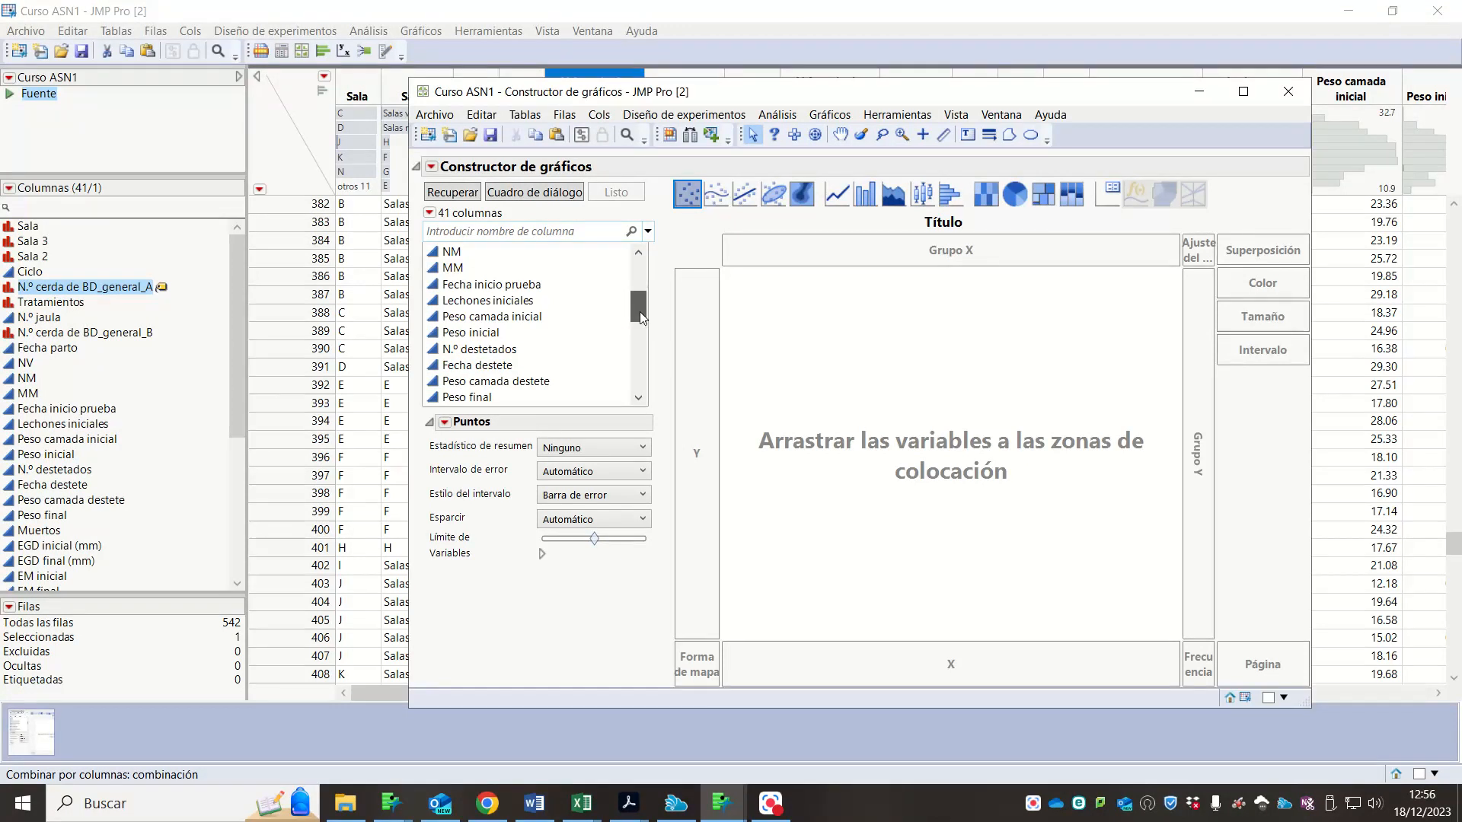
pyautogui.moveTo(638, 327); pyautogui.dragTo(638, 255)
pyautogui.moveTo(456, 300); pyautogui.dragTo(949, 666)
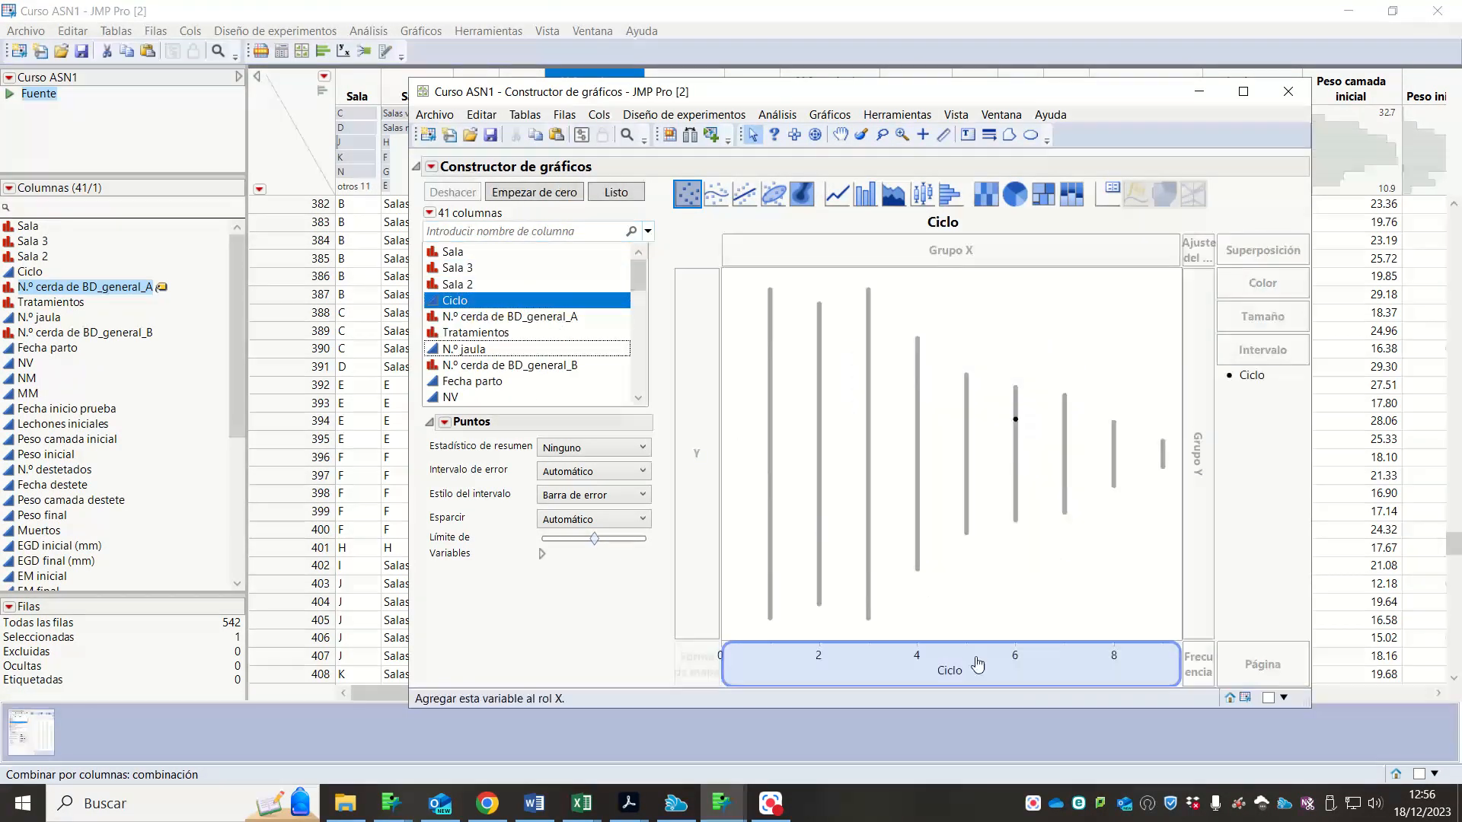
pyautogui.scroll(-1, 623, 386)
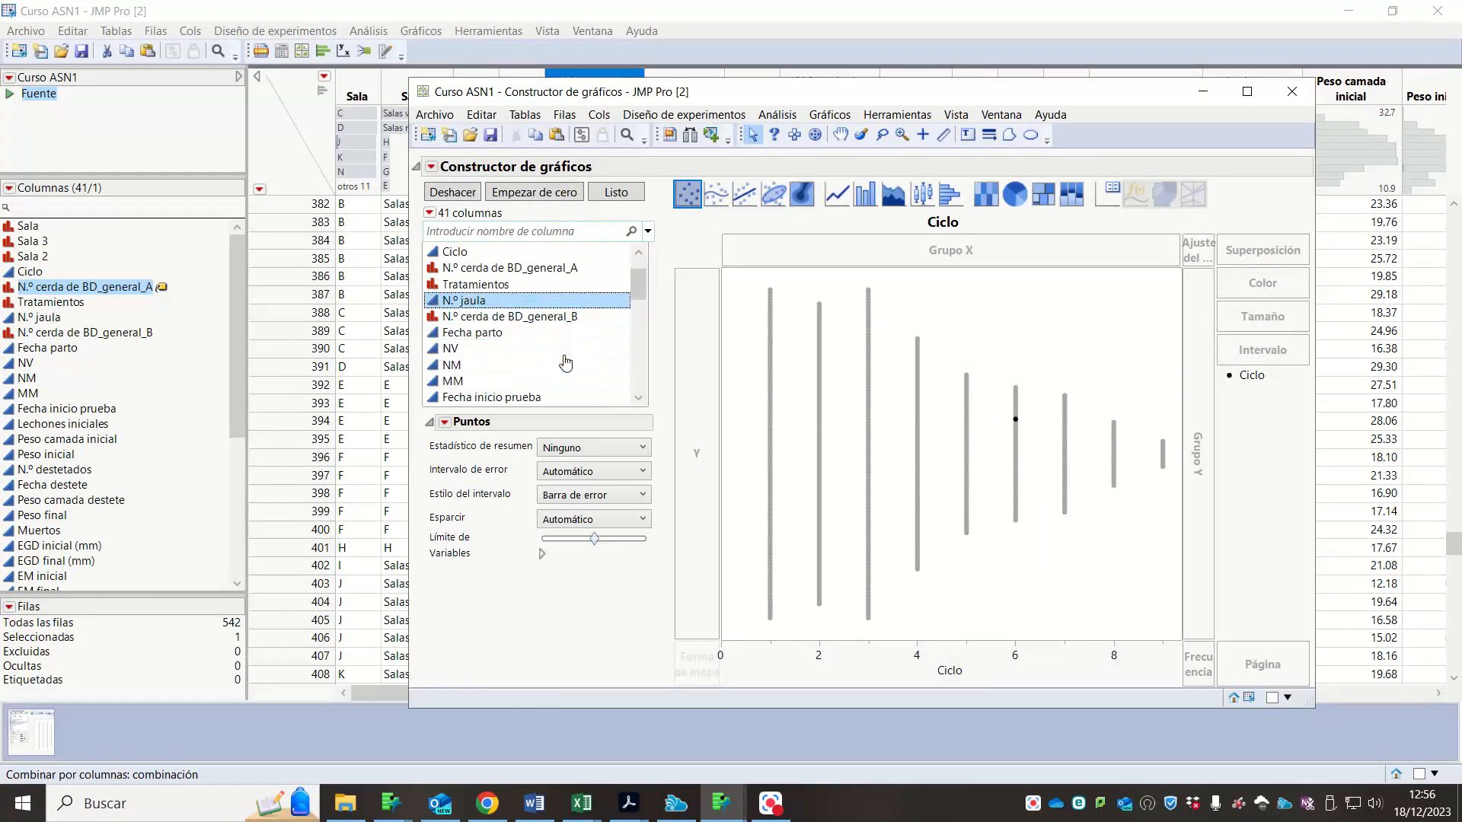
pyautogui.moveTo(579, 349); pyautogui.dragTo(684, 374)
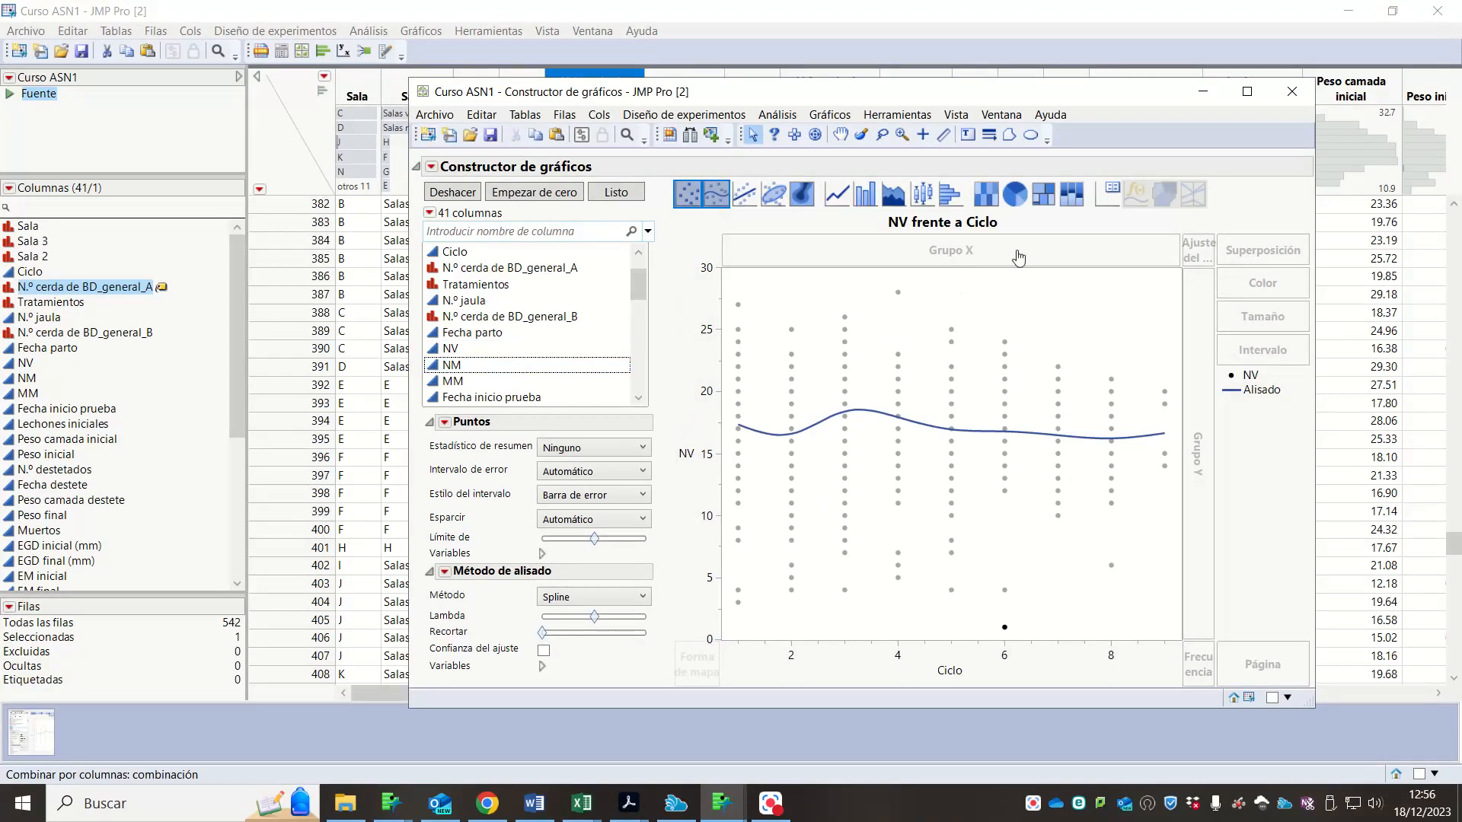
pyautogui.click(1246, 91)
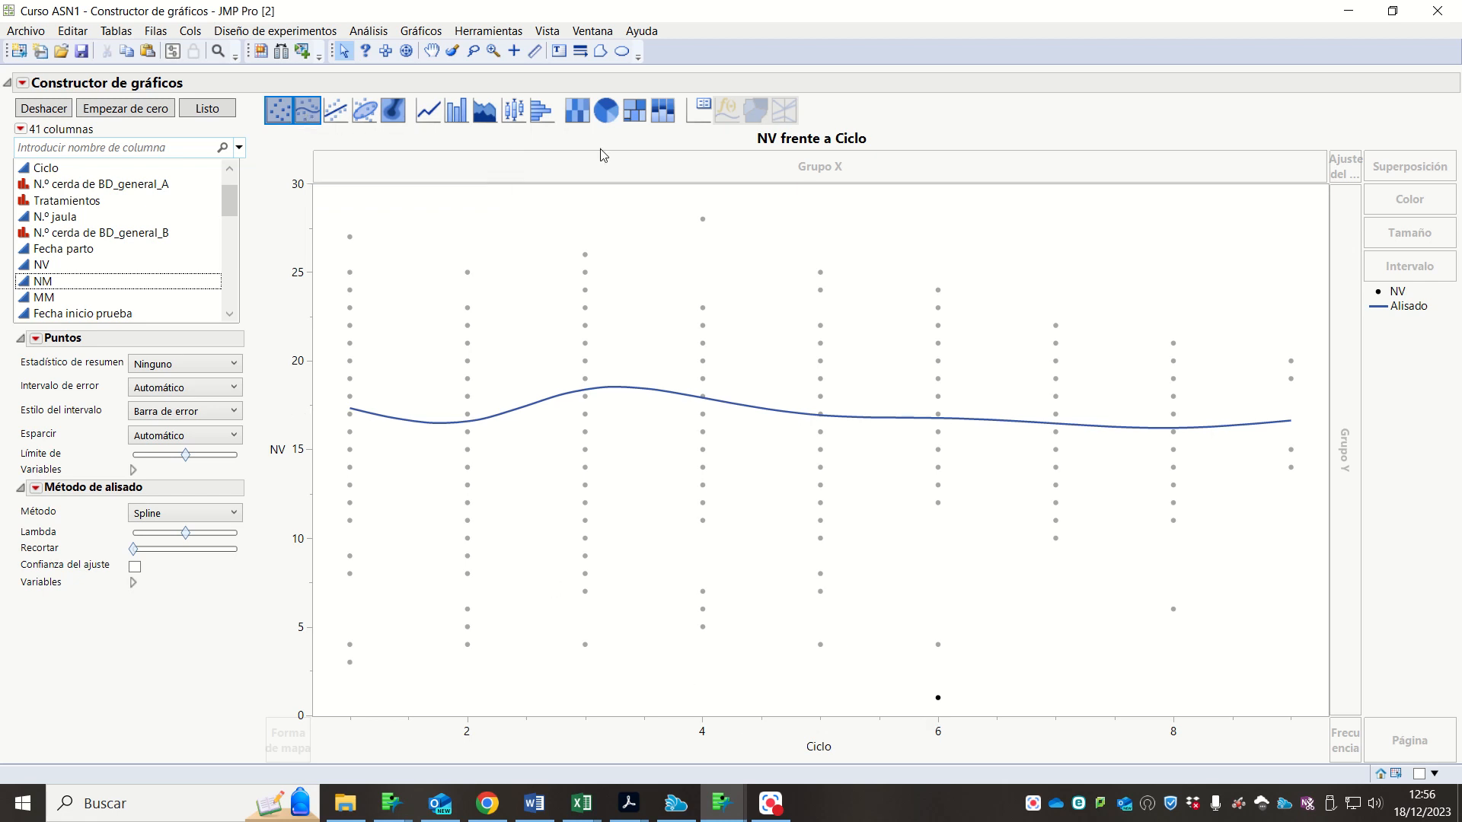
# - Change the NV by Ciclo chart to a line of the mean with standard error bars
pyautogui.click(426, 114)
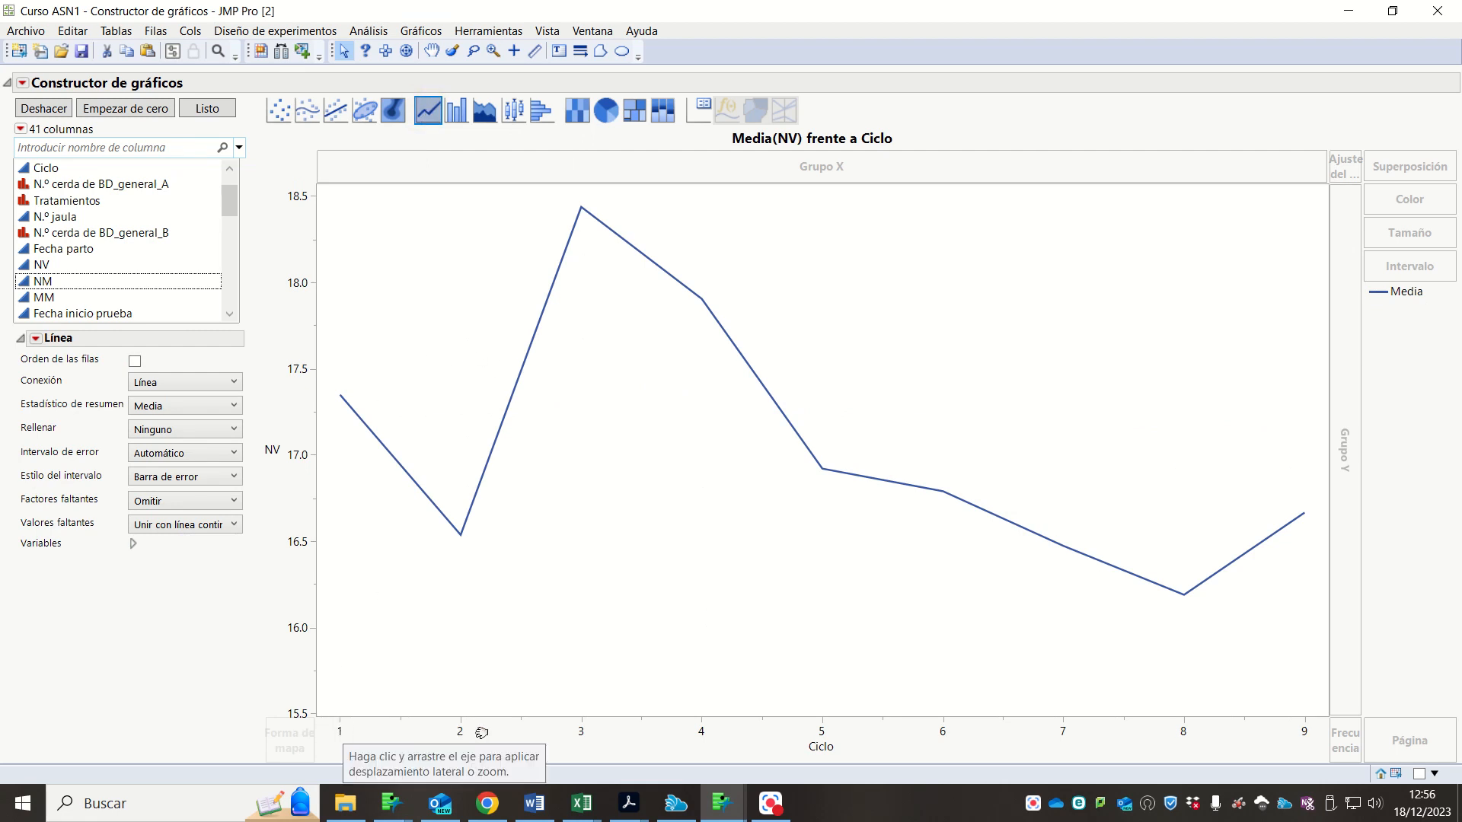
pyautogui.click(169, 413)
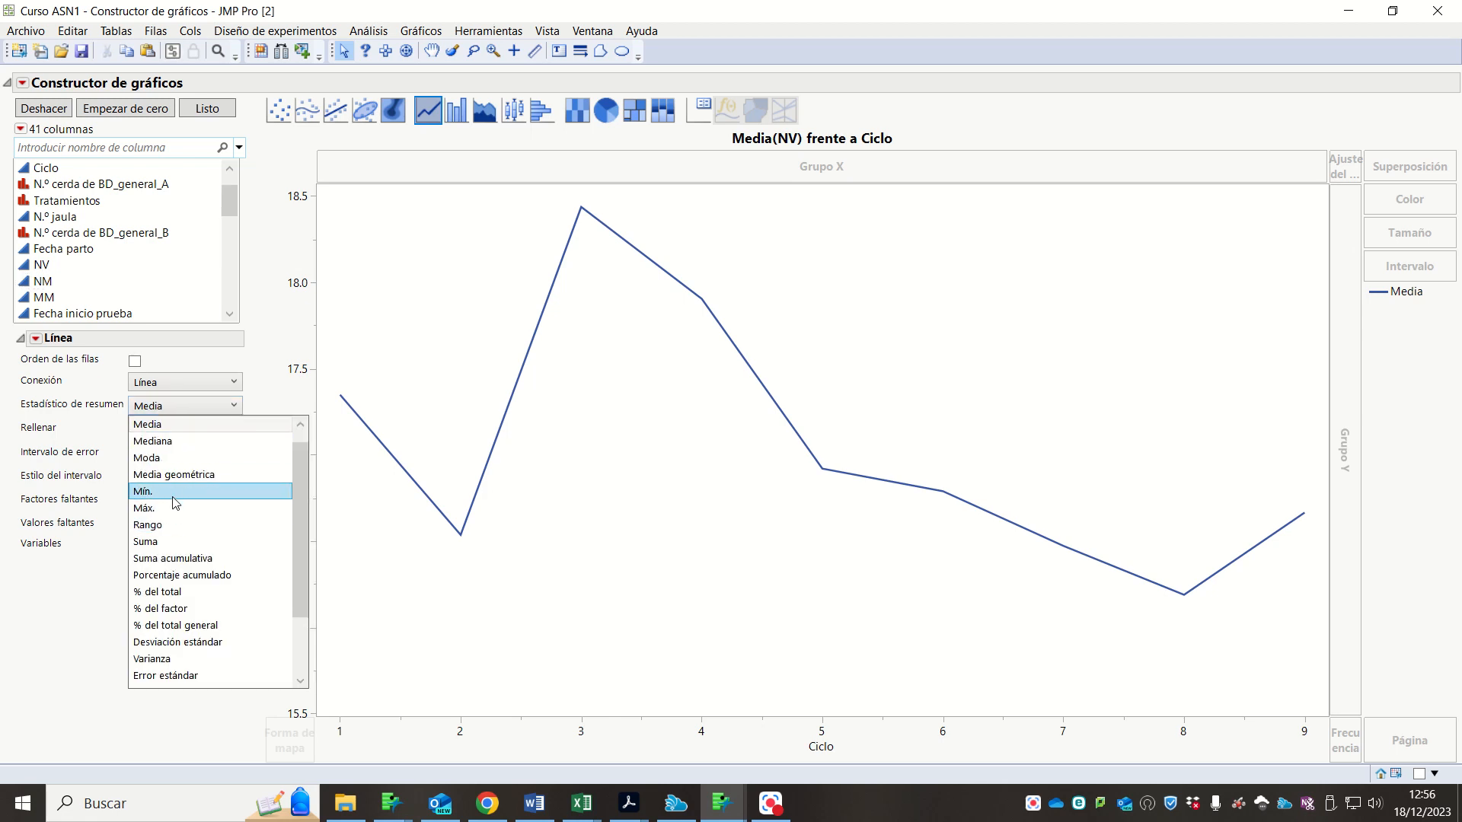
pyautogui.click(228, 378)
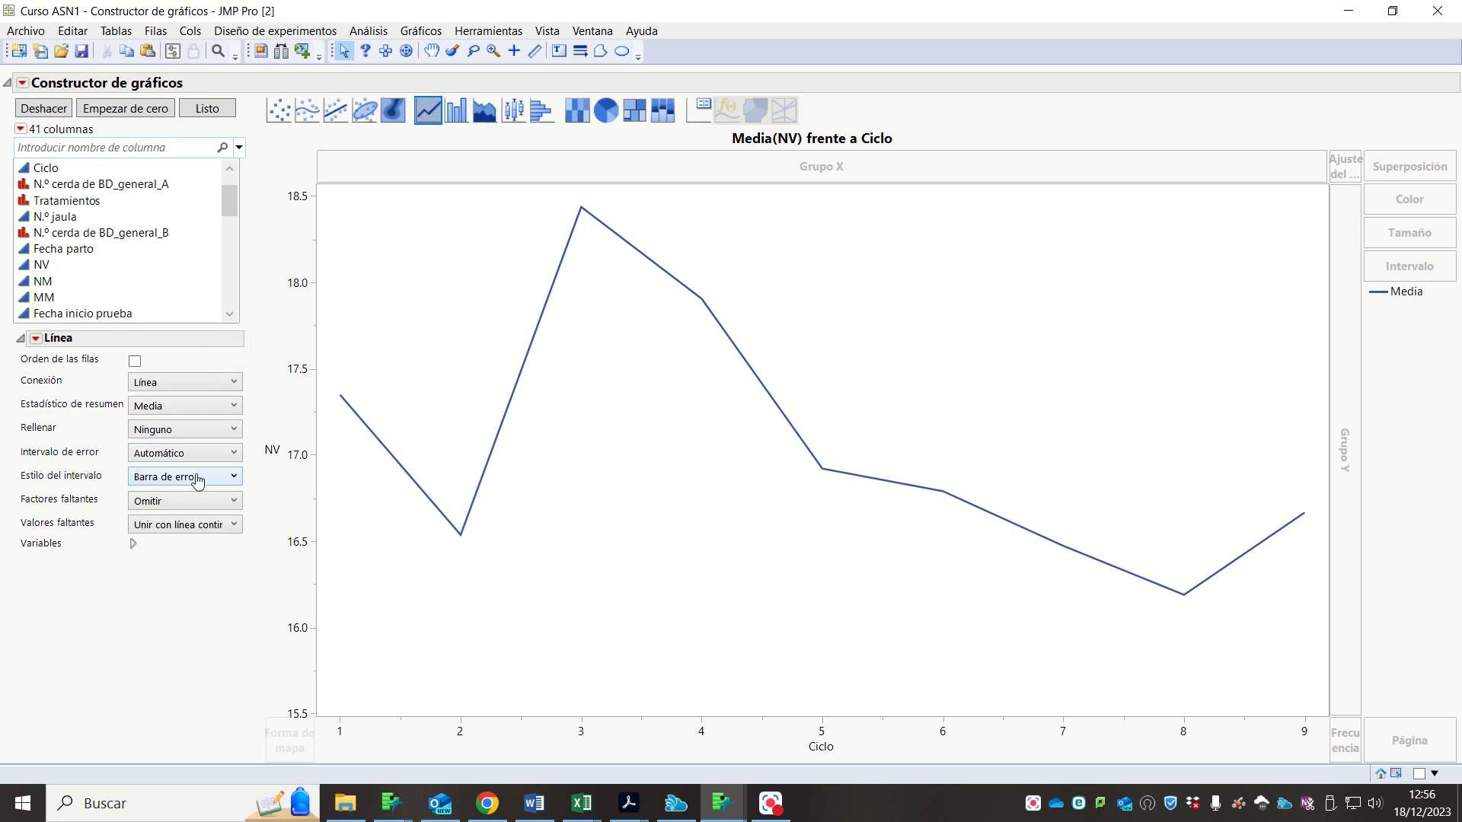
pyautogui.click(197, 455)
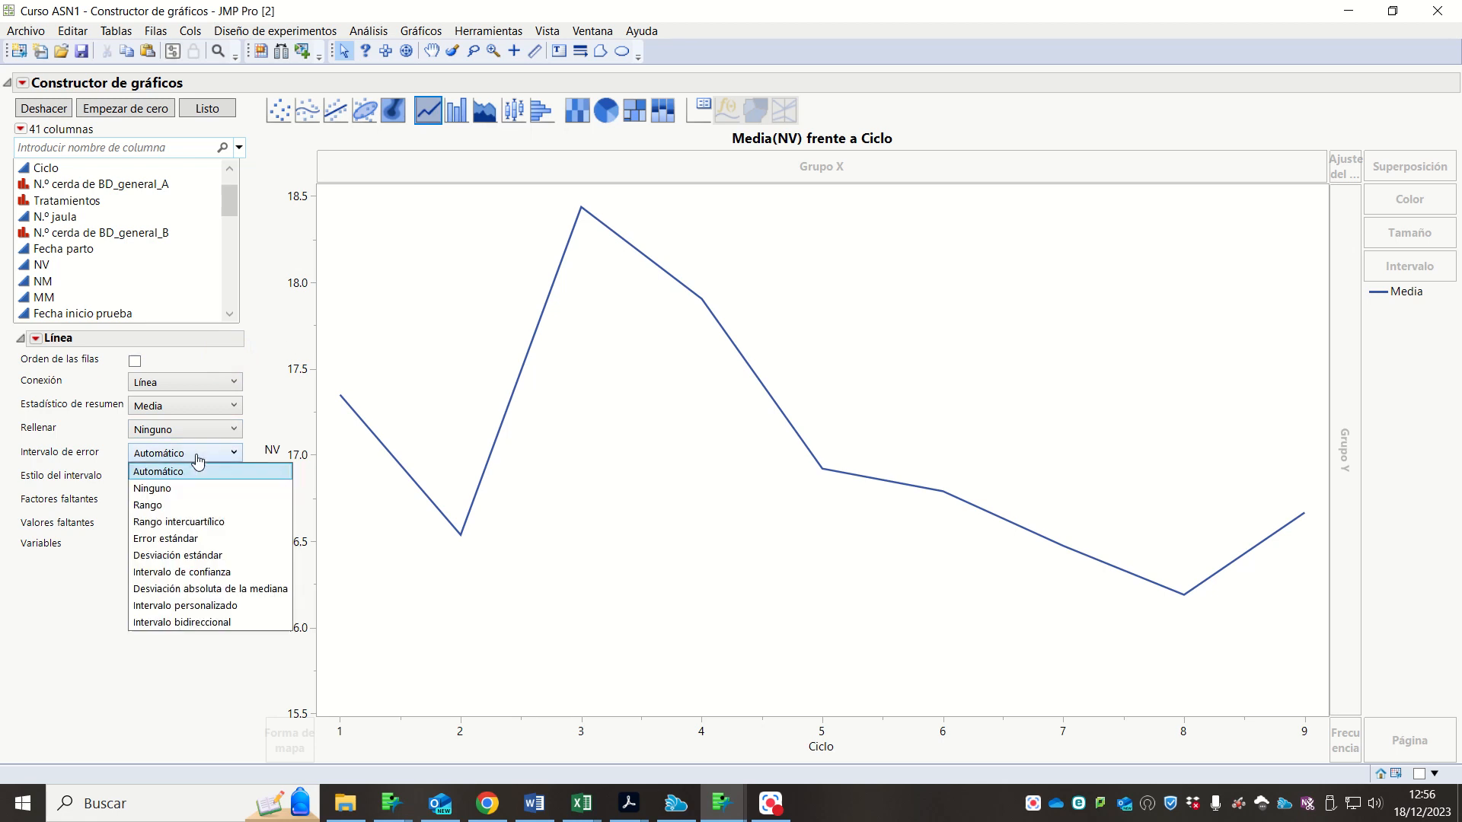
pyautogui.click(191, 540)
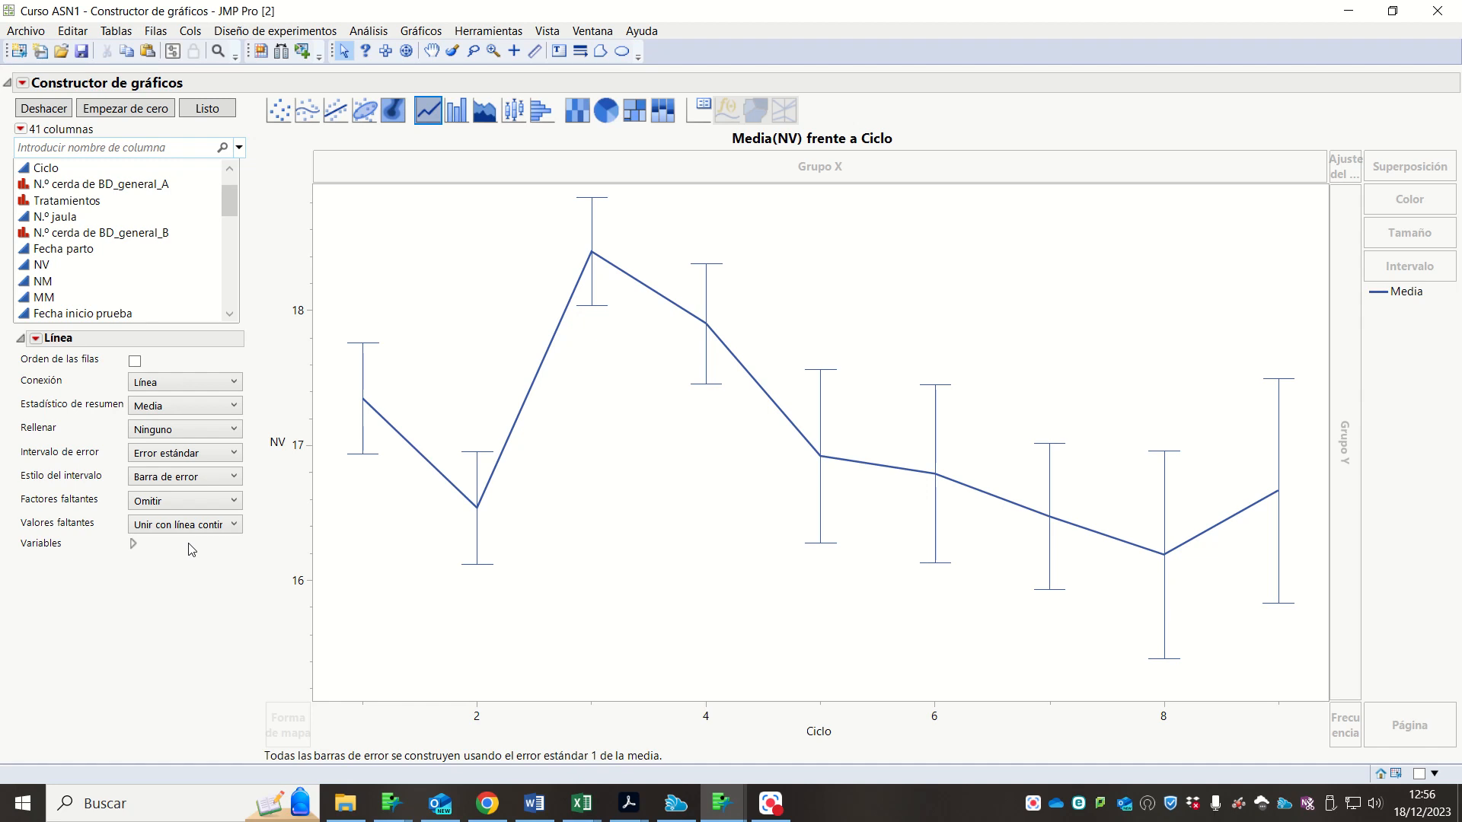
# - Overlay the line chart by Tratamientos to draw a separate line for each treatment
pyautogui.scroll(1, 230, 209)
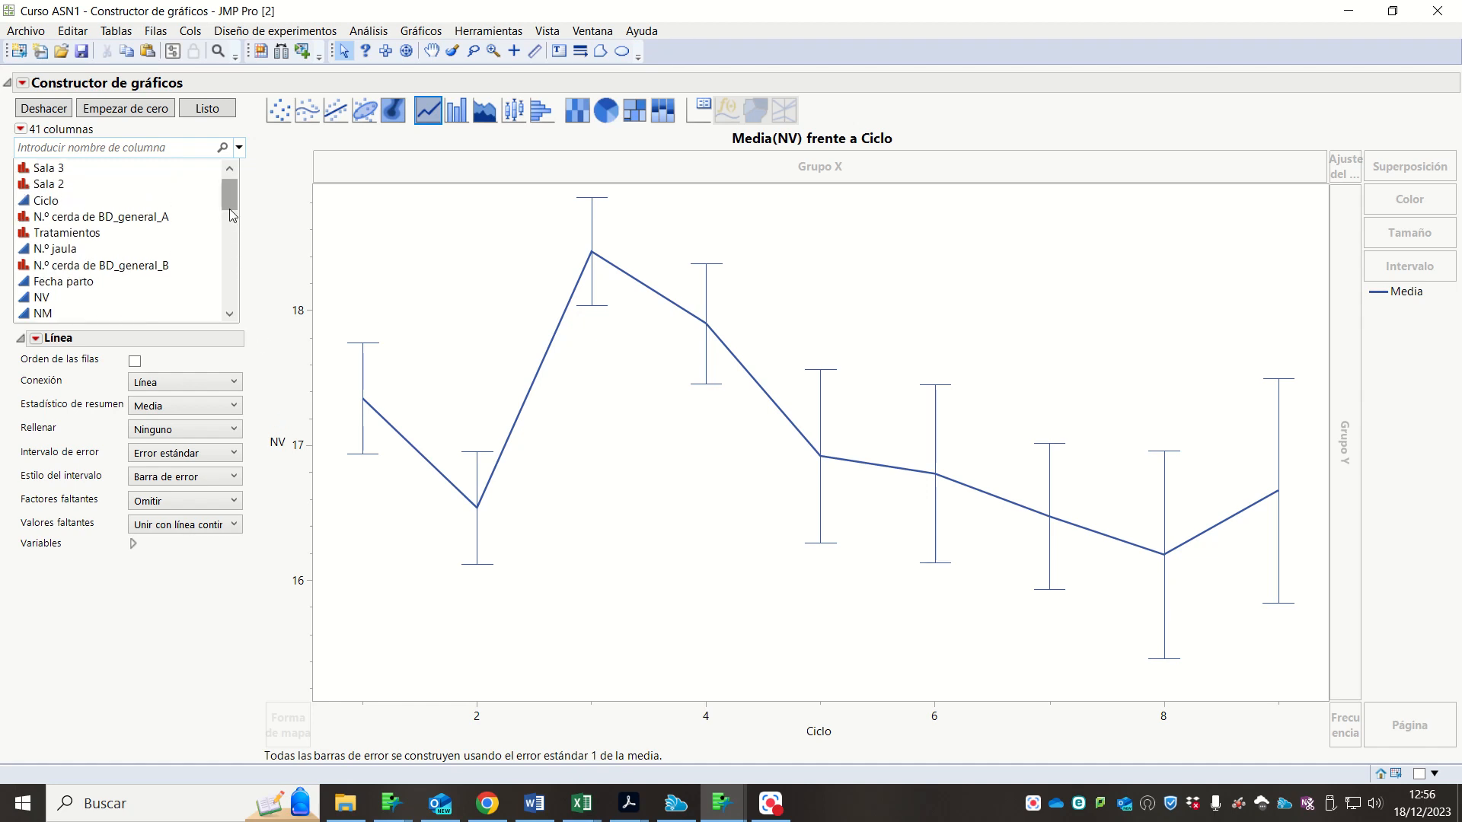
pyautogui.scroll(1, 153, 215)
pyautogui.moveTo(123, 257); pyautogui.dragTo(1412, 172)
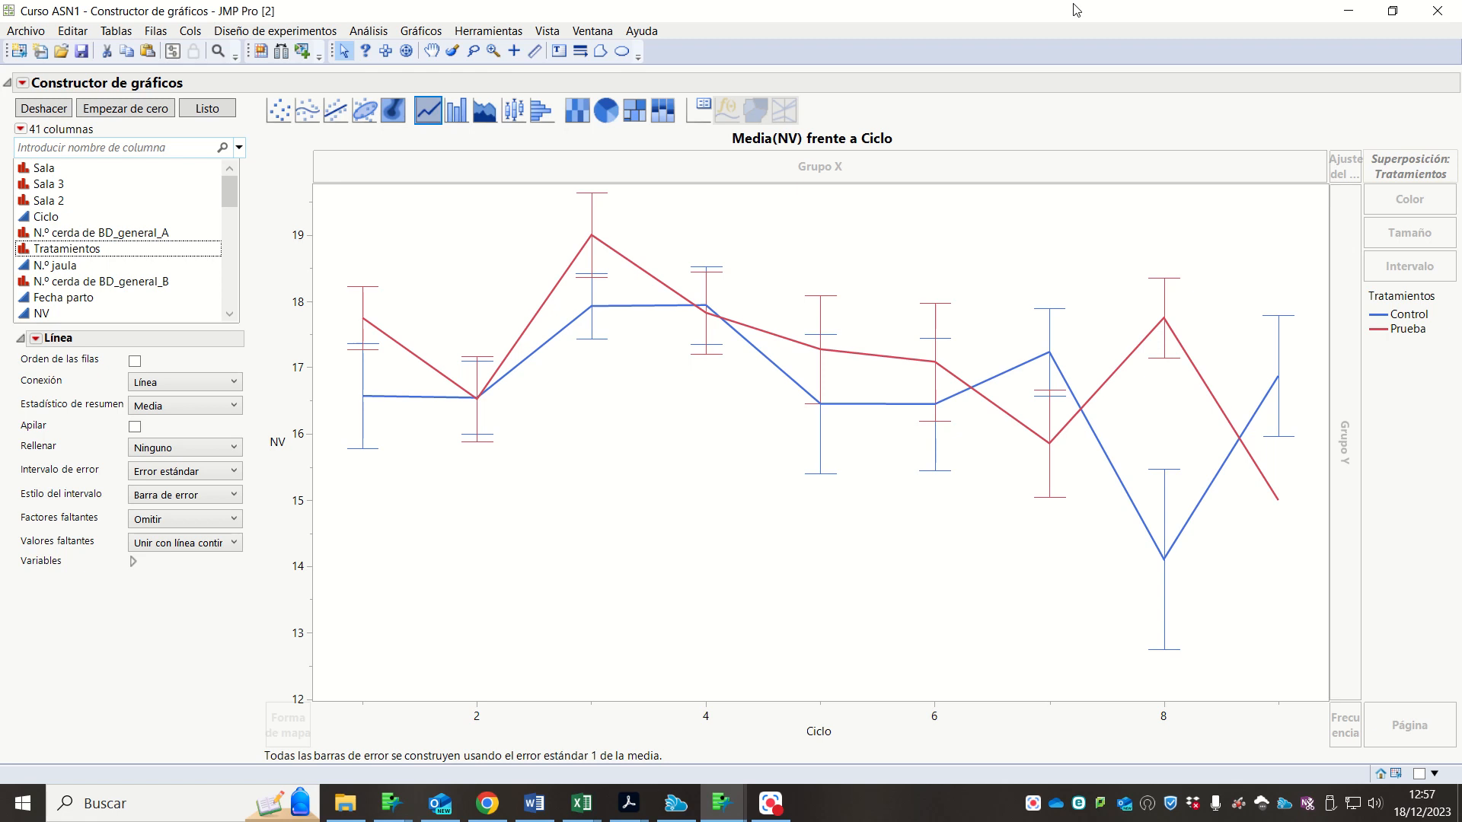
# - Restore the graph window from full screen, shrink and reposition it over the data table, and minimise it
pyautogui.click(1392, 11)
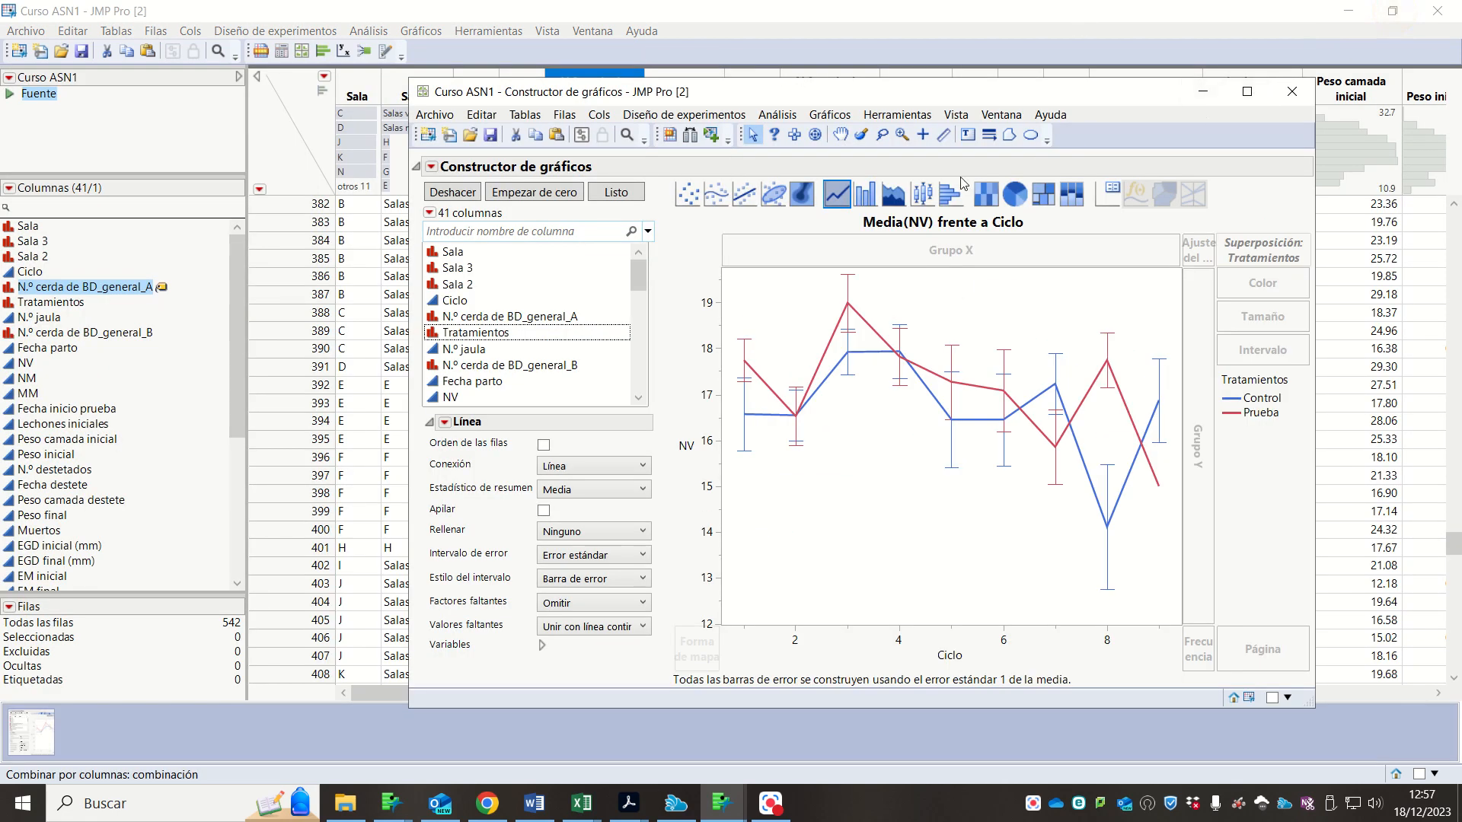
pyautogui.moveTo(1073, 92); pyautogui.dragTo(1211, 42)
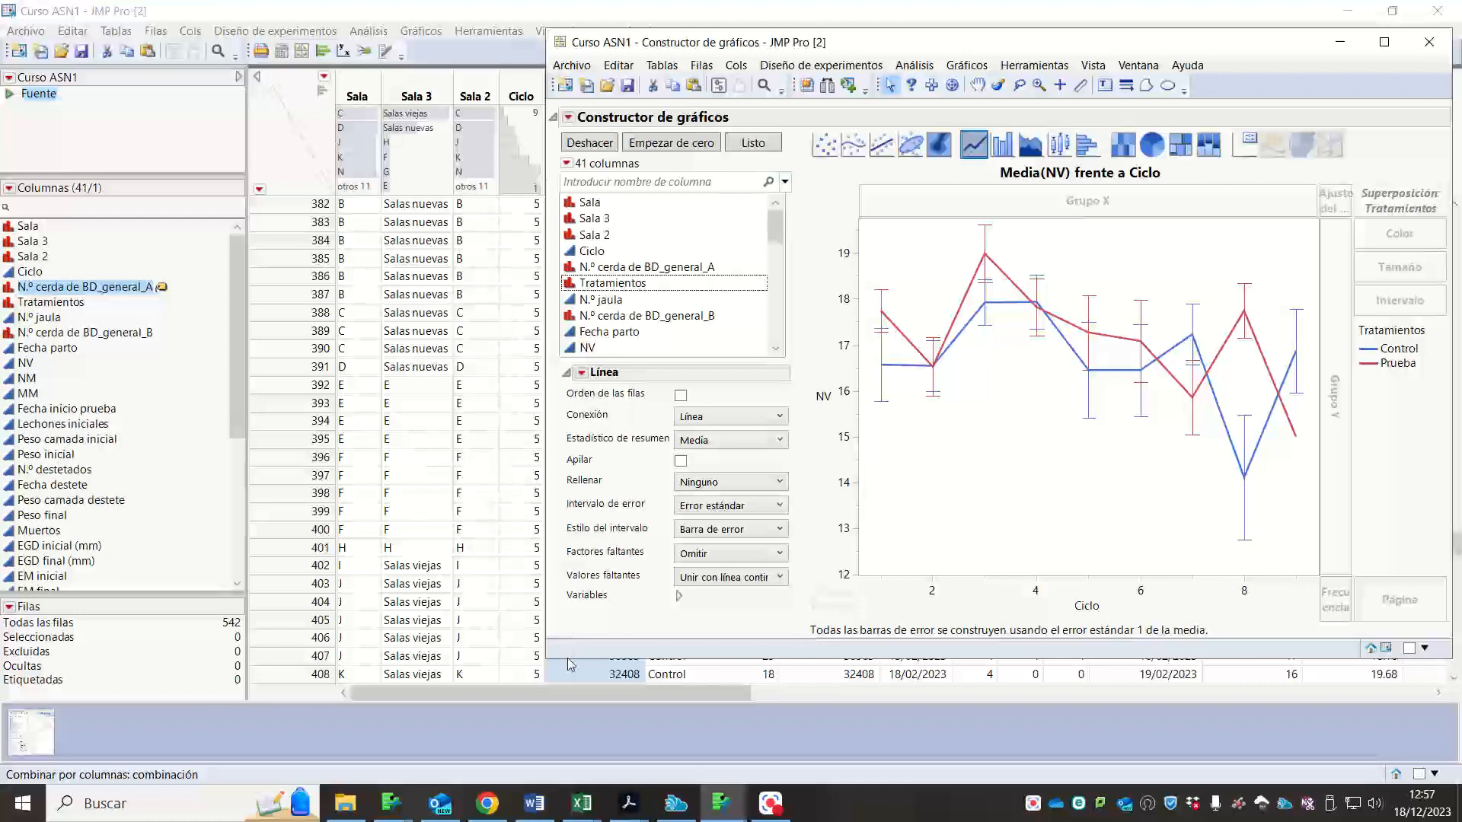
pyautogui.moveTo(547, 655); pyautogui.dragTo(1014, 506)
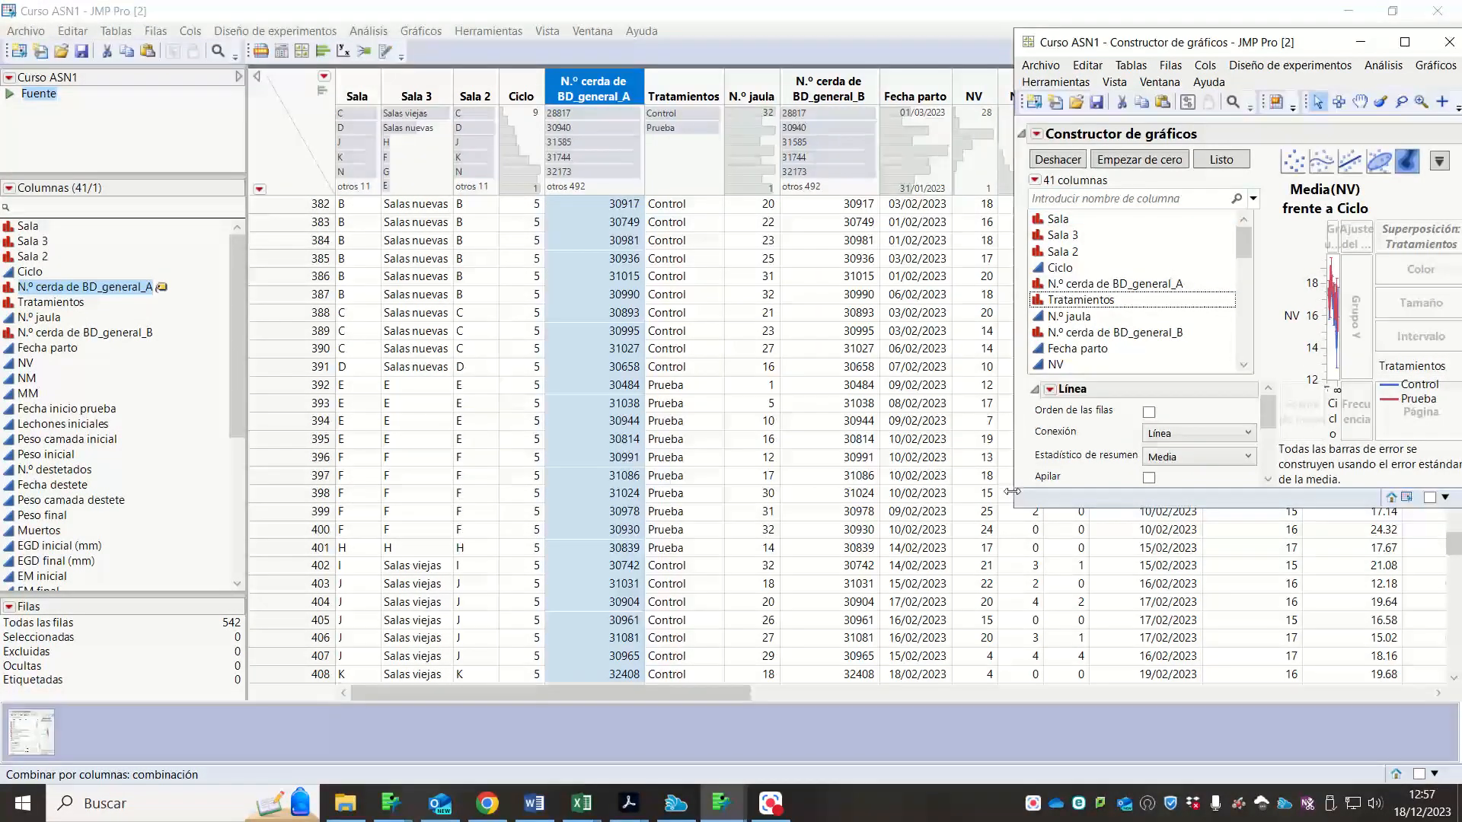
pyautogui.moveTo(1009, 512); pyautogui.dragTo(518, 567)
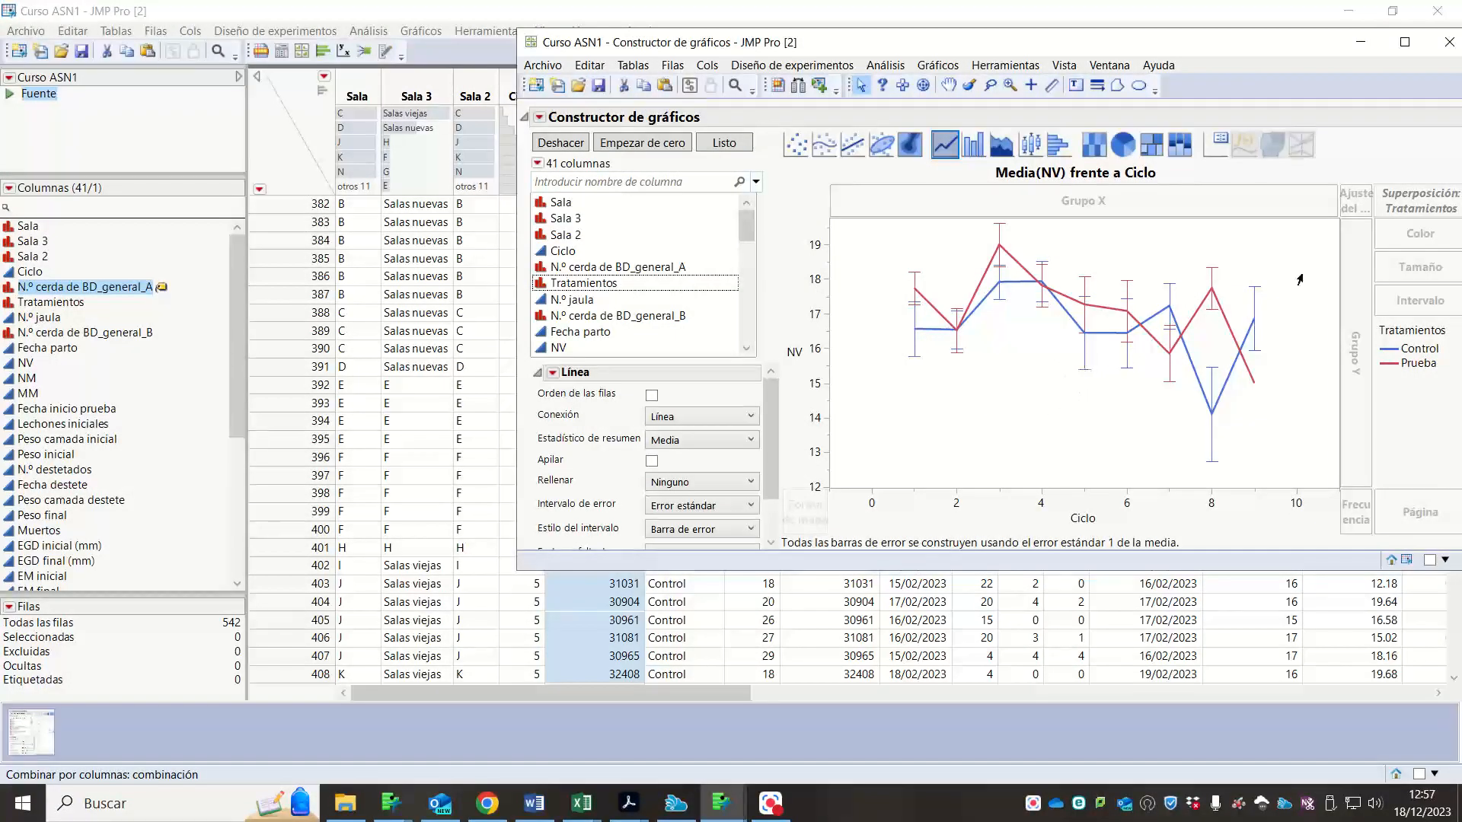
pyautogui.click(1359, 46)
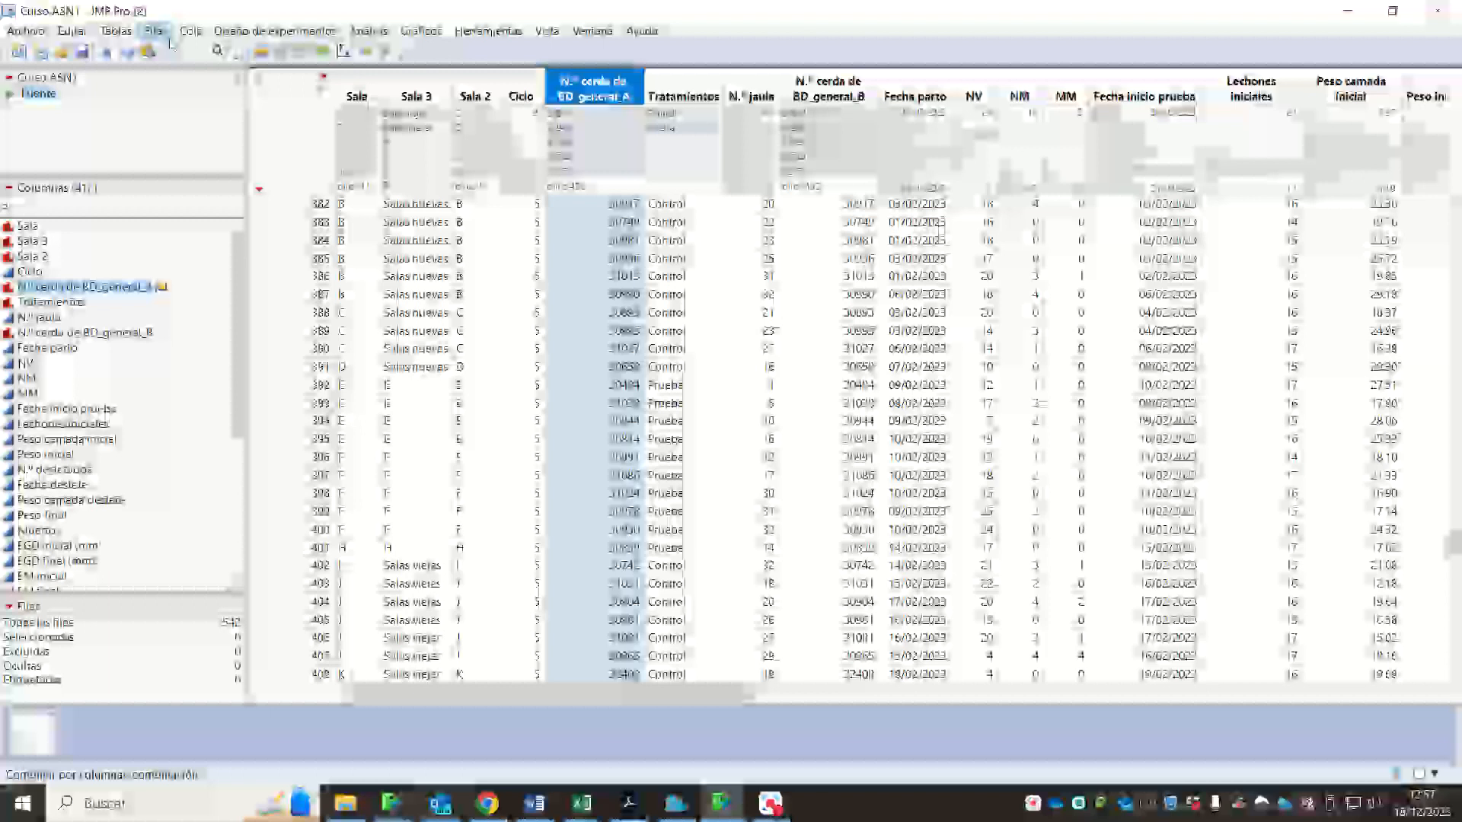
# - Open the row data filter for Curso ASN1 and add Sala as its filter column
pyautogui.click(161, 32)
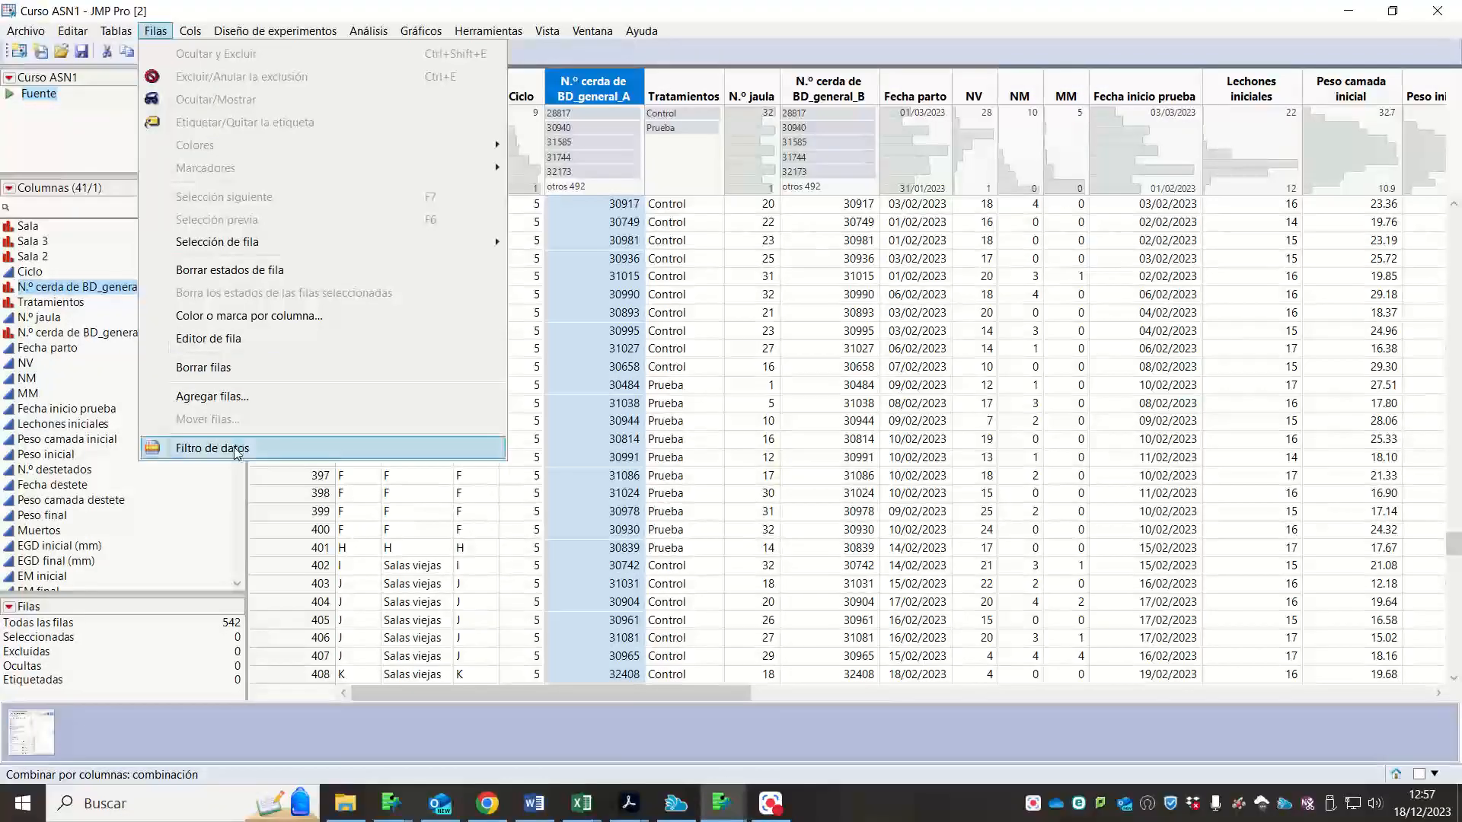
pyautogui.click(244, 452)
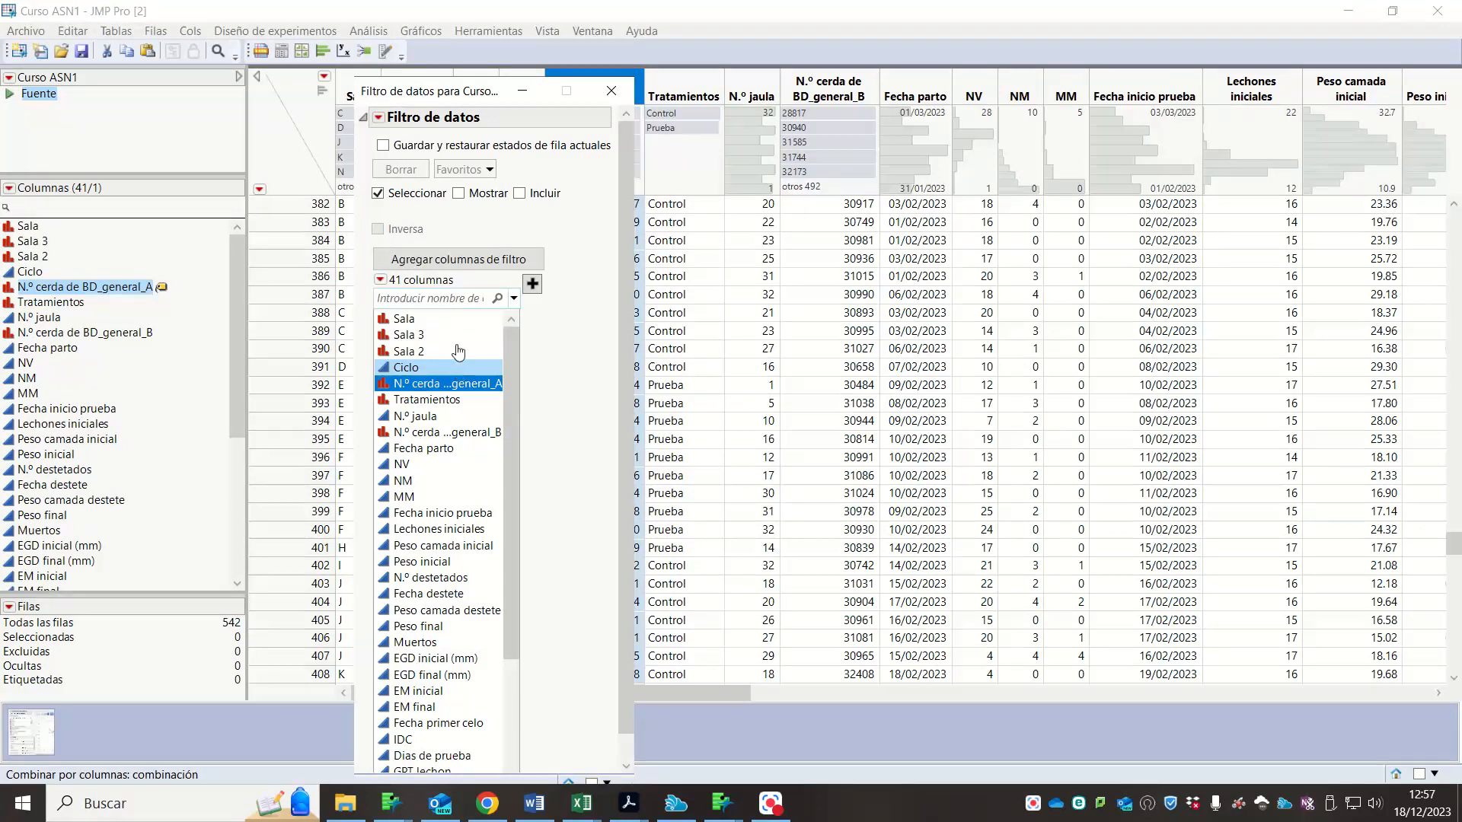
pyautogui.click(450, 320)
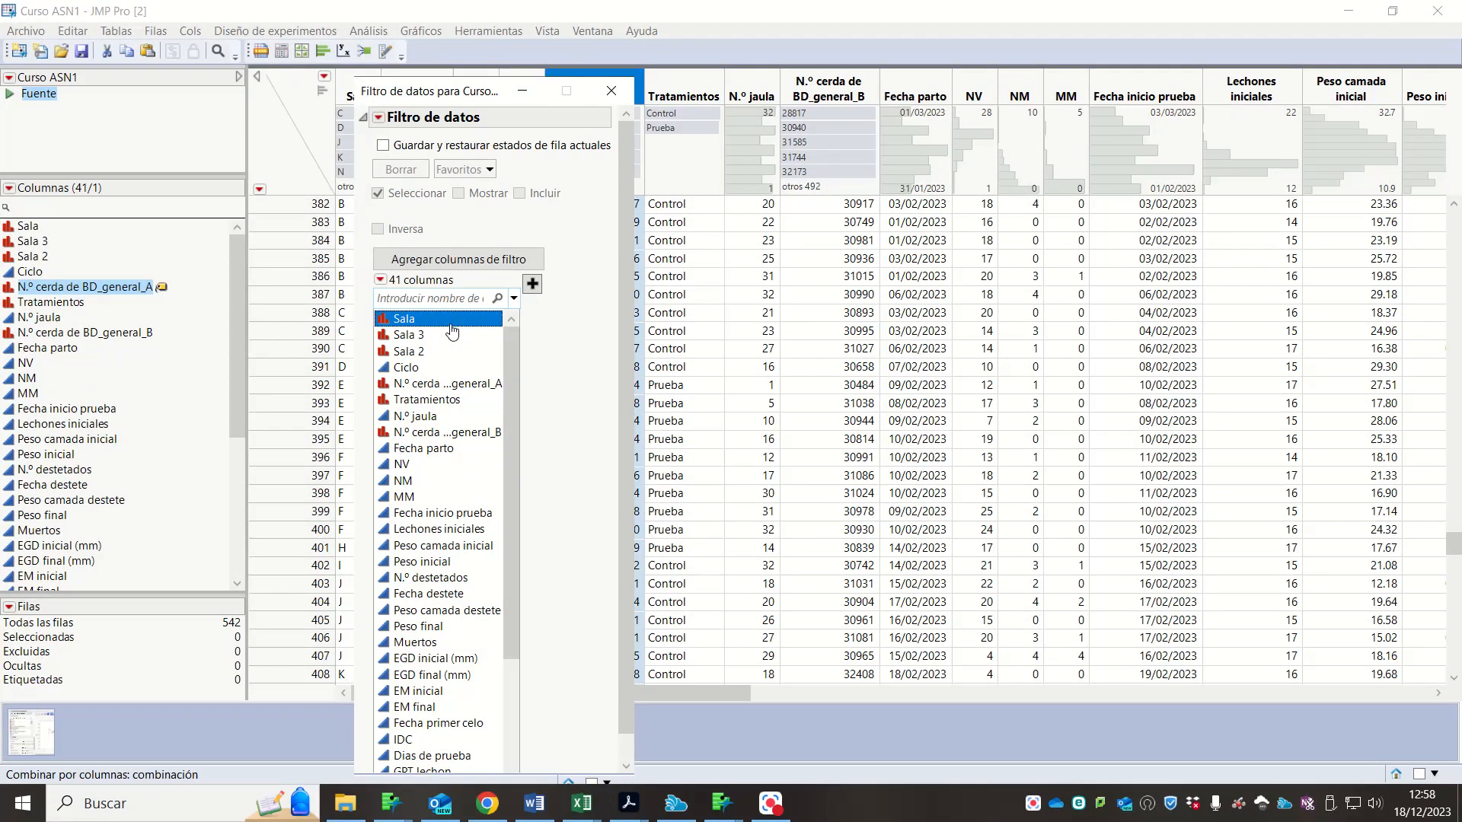
pyautogui.click(532, 284)
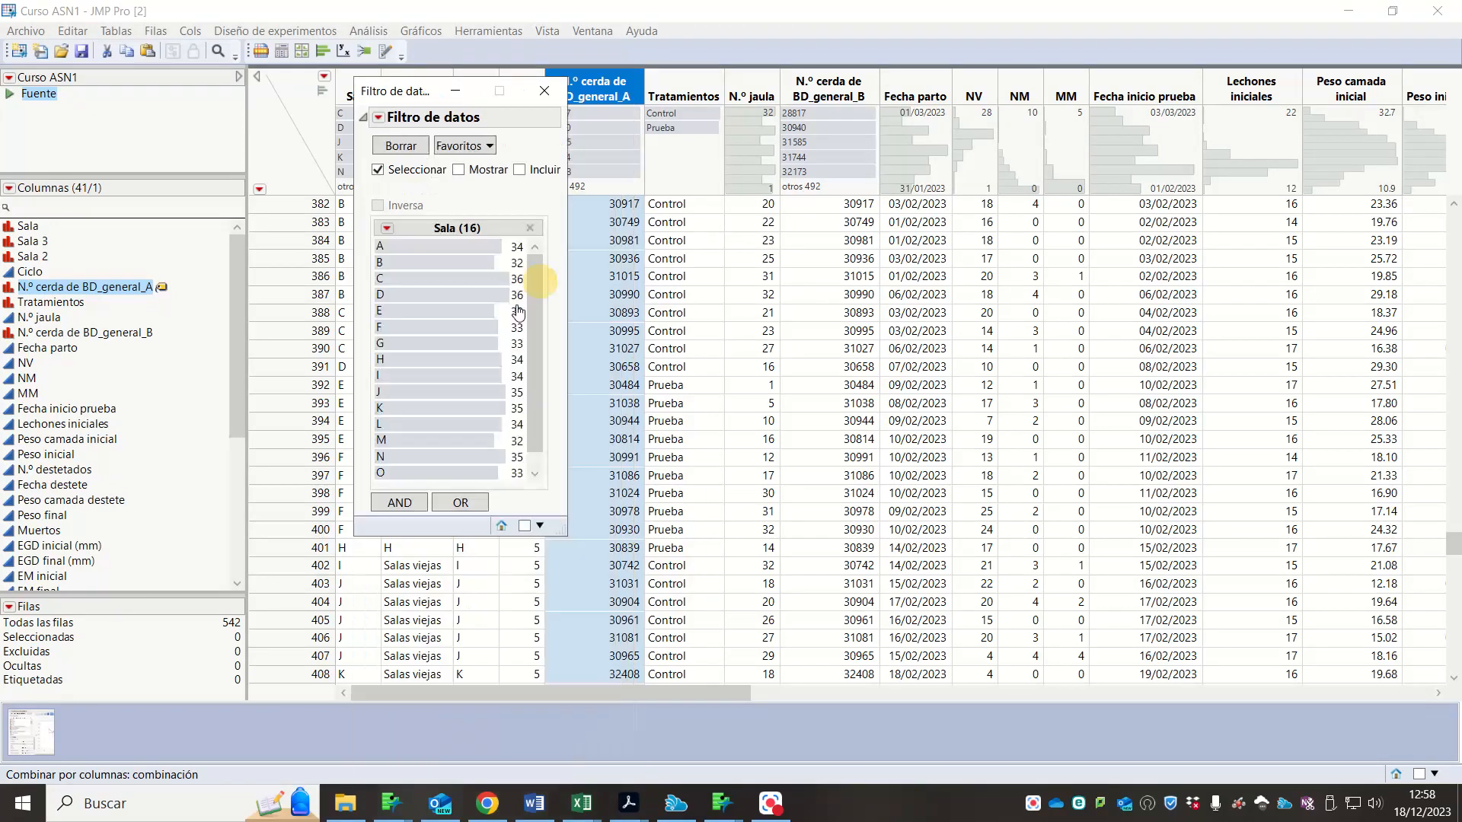
# - Select the rows of rooms C, F and L together in the Sala filter
pyautogui.click(446, 251)
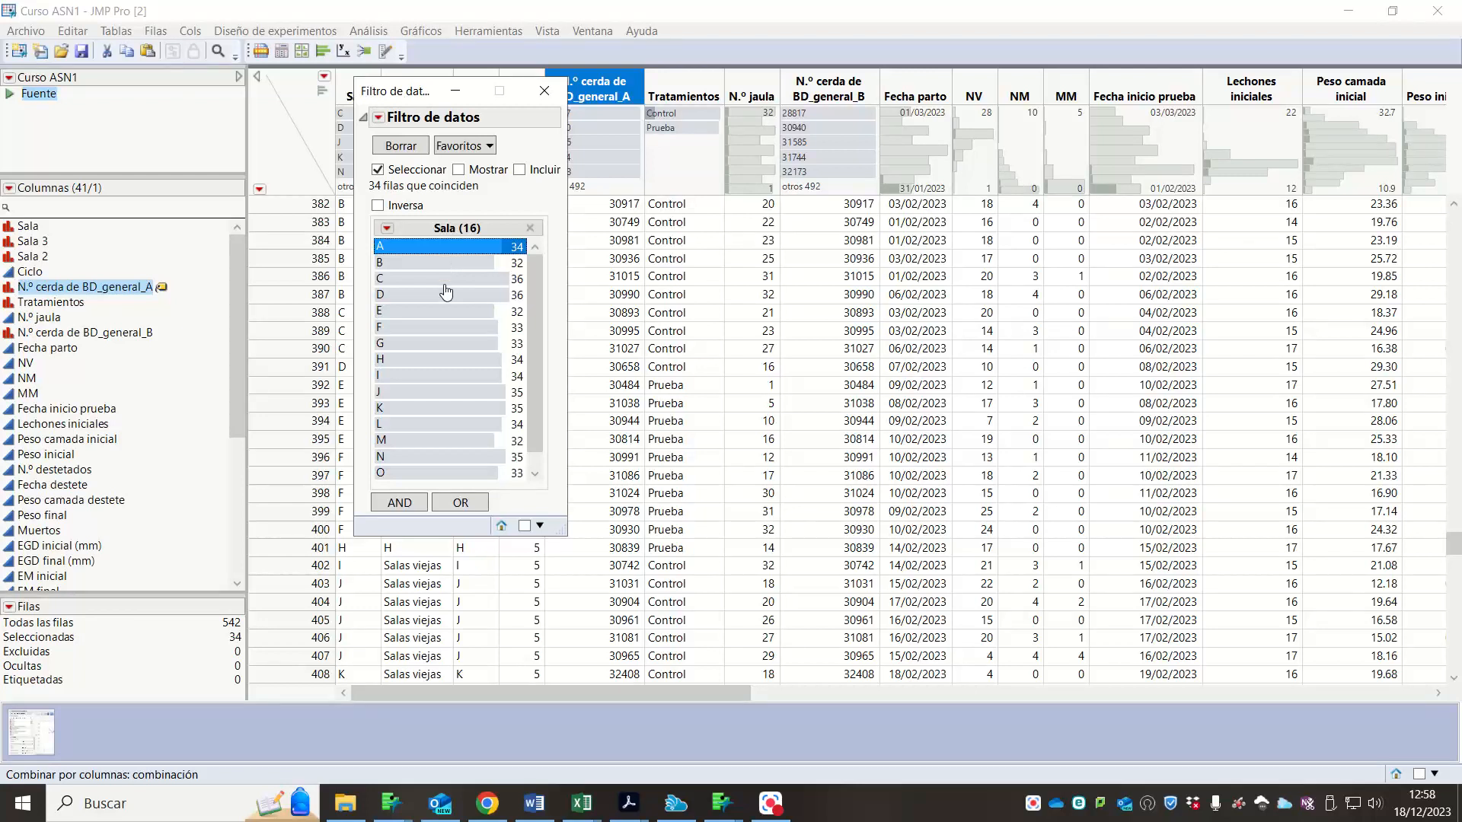
pyautogui.click(447, 329)
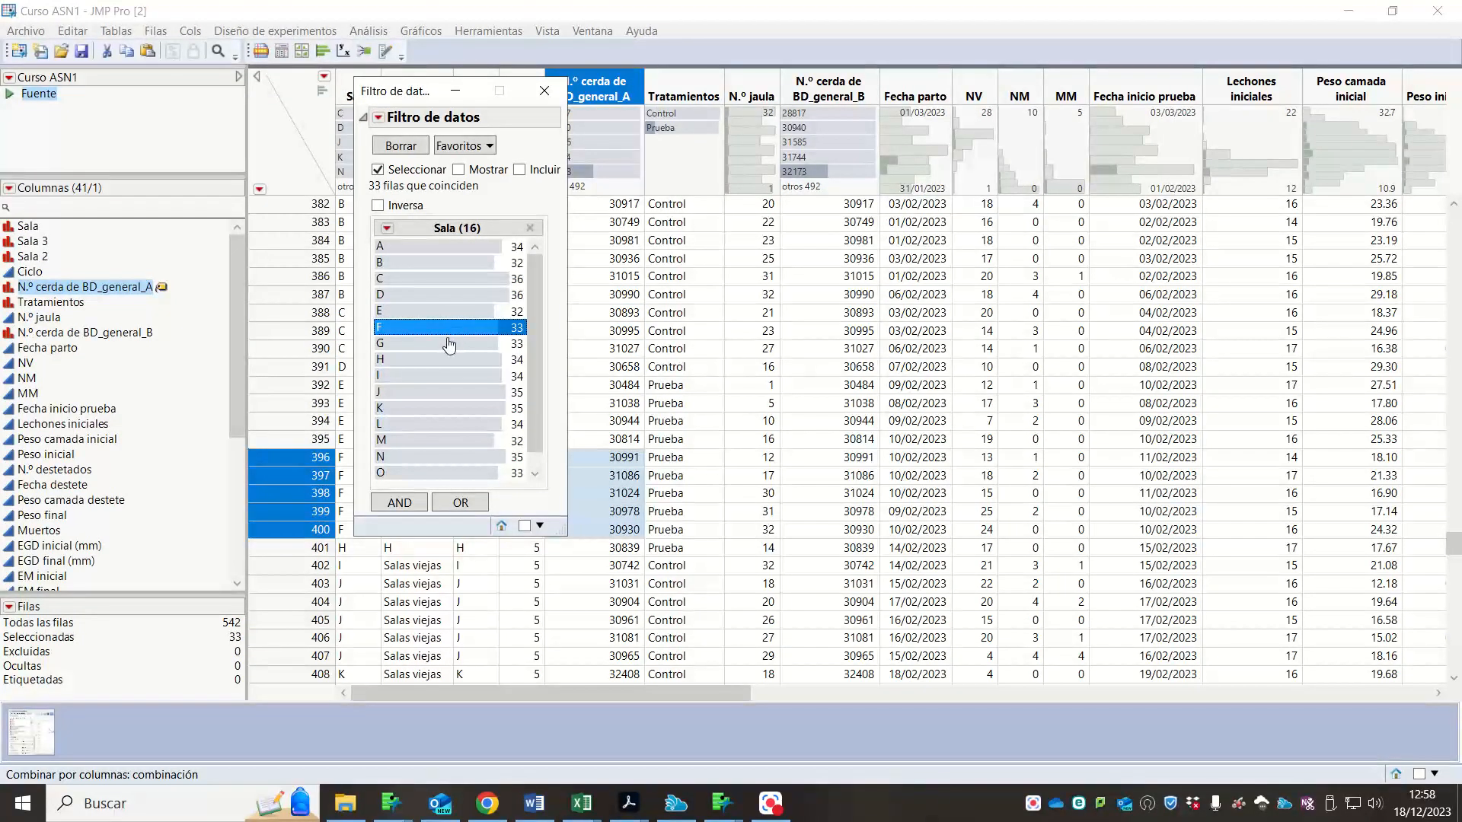
pyautogui.keyDown('ctrl'); pyautogui.click(447, 279); pyautogui.keyUp('ctrl')
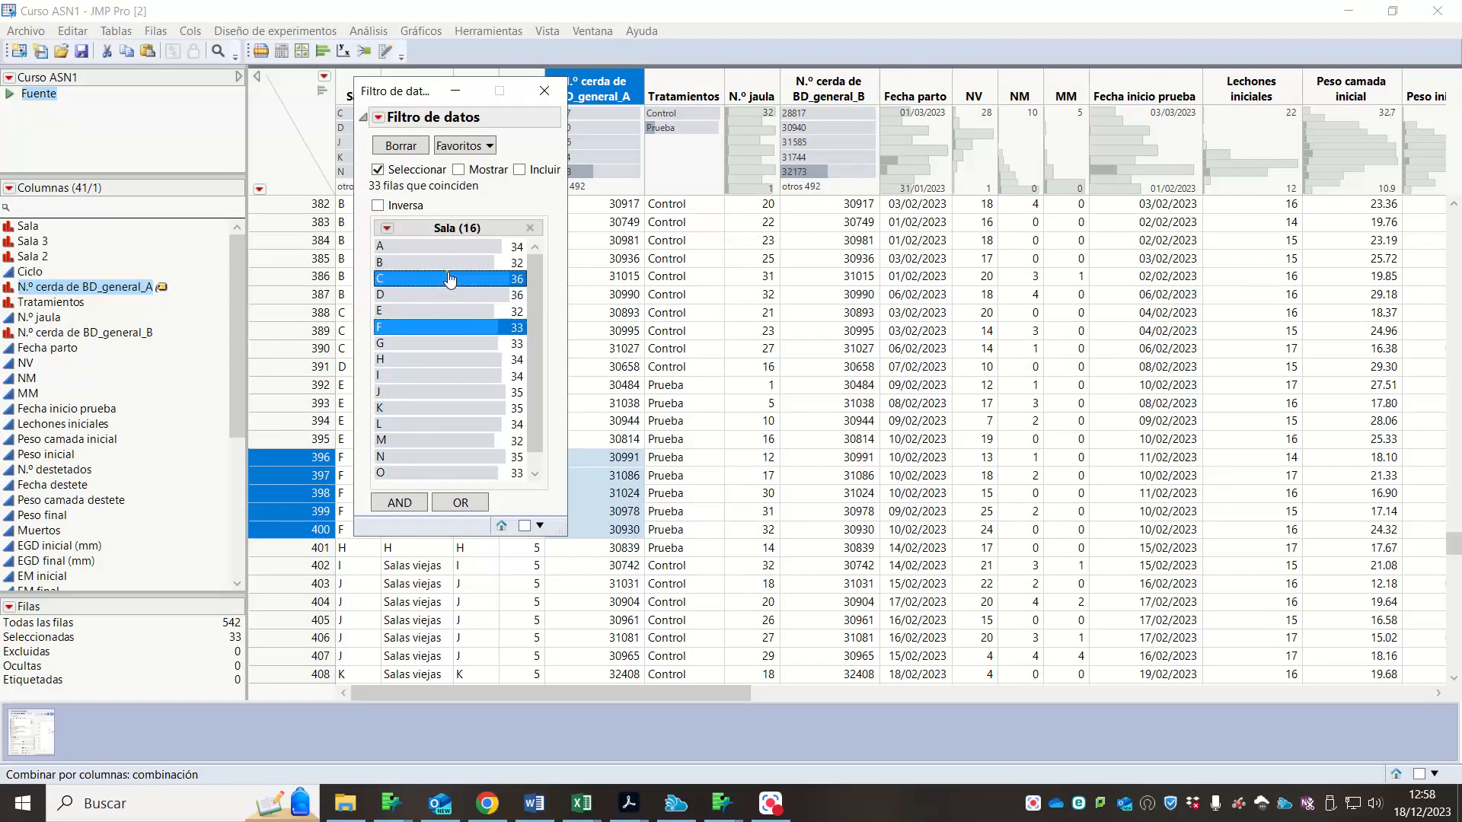
pyautogui.keyDown('ctrl'); pyautogui.click(425, 424); pyautogui.keyUp('ctrl')
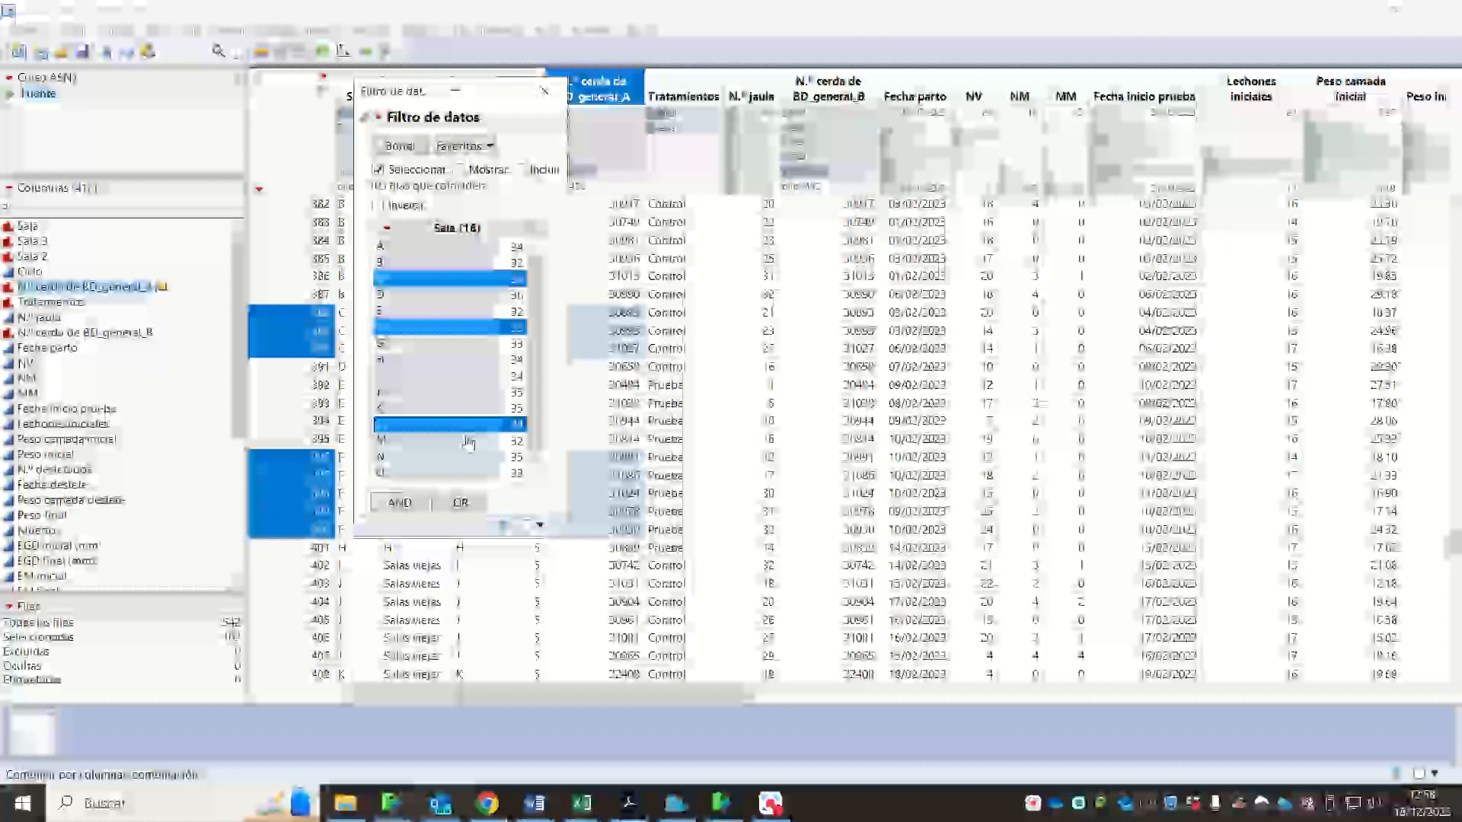
# - Bring the graph window back beside the data filter and include only the rows that match the filter
pyautogui.moveTo(720, 803)
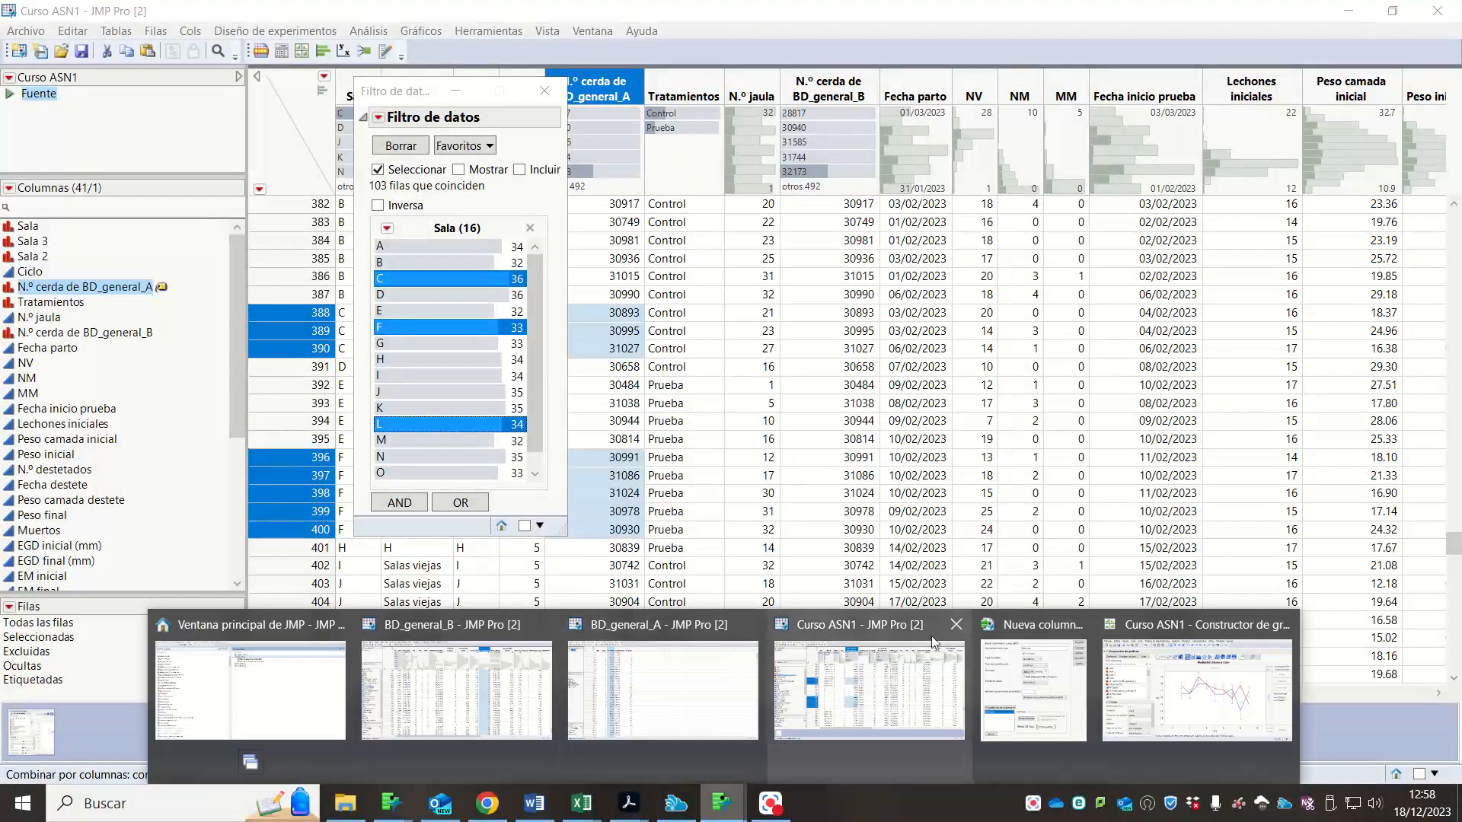
pyautogui.click(1119, 678)
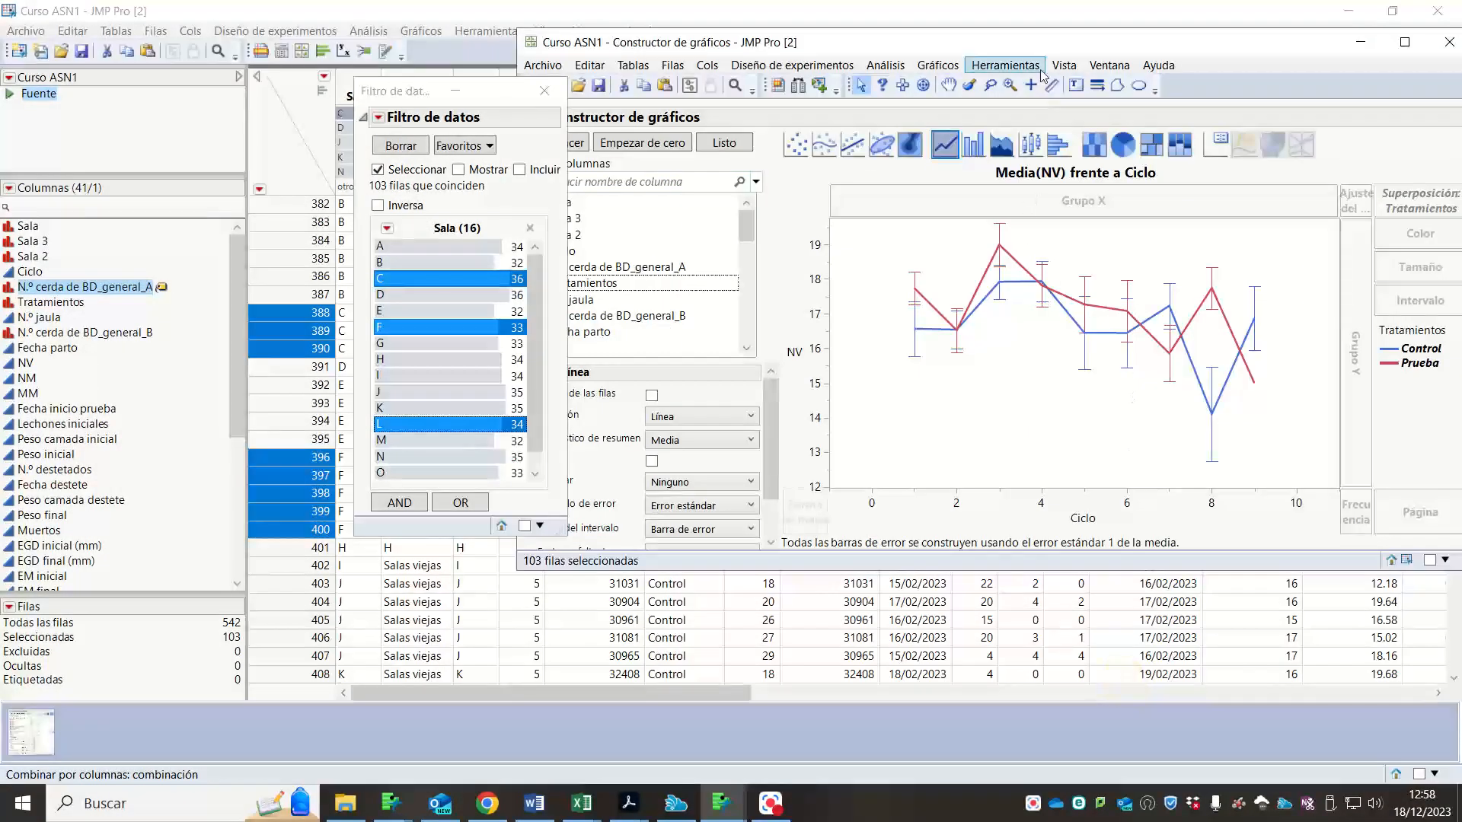
pyautogui.moveTo(1059, 42); pyautogui.dragTo(1119, 70)
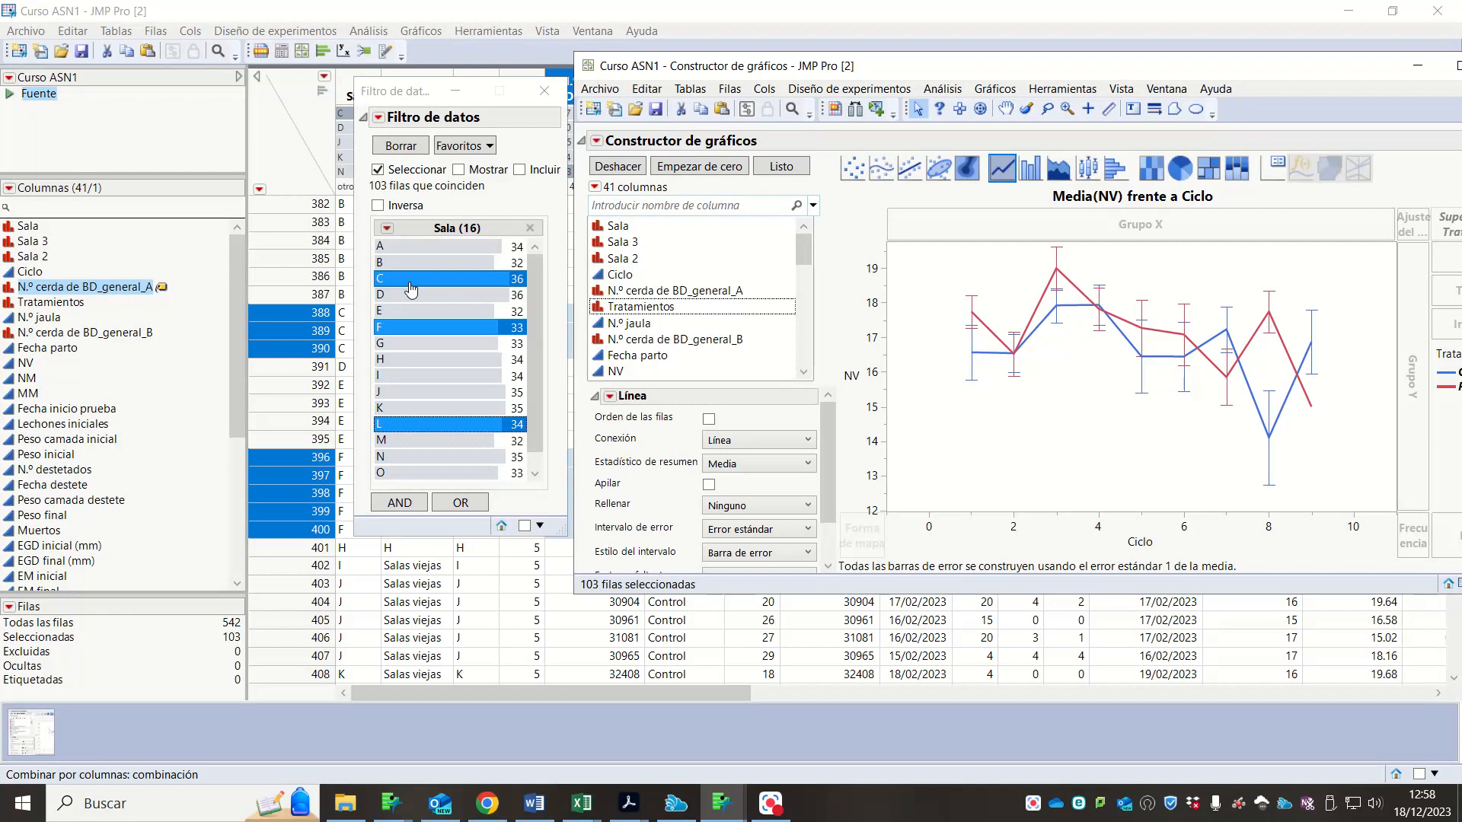
pyautogui.click(520, 170)
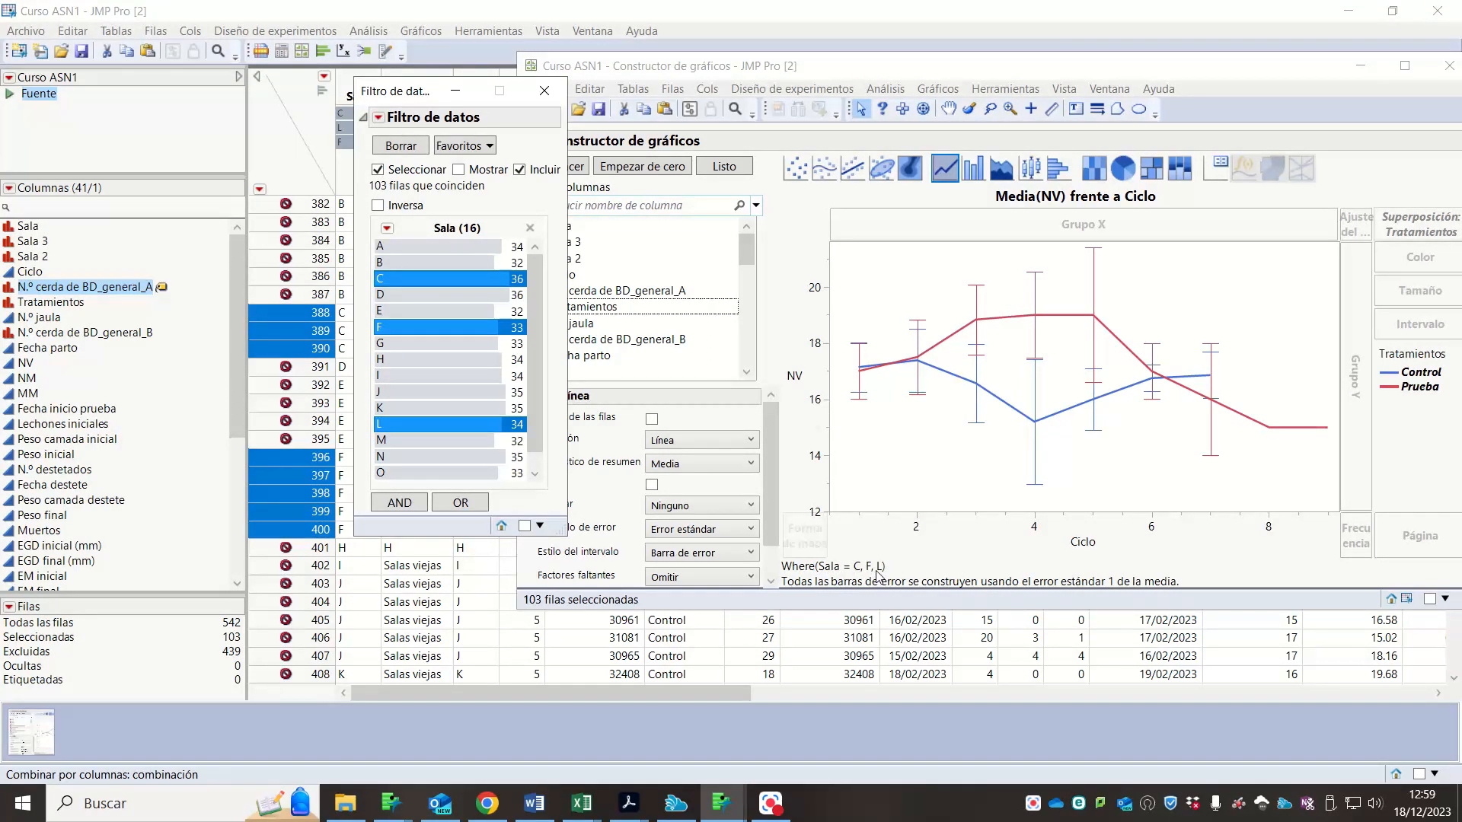
# - Filter the line chart by other Sala choices, trying A, A to D, A to G, and several single rooms ending with F
pyautogui.click(472, 253)
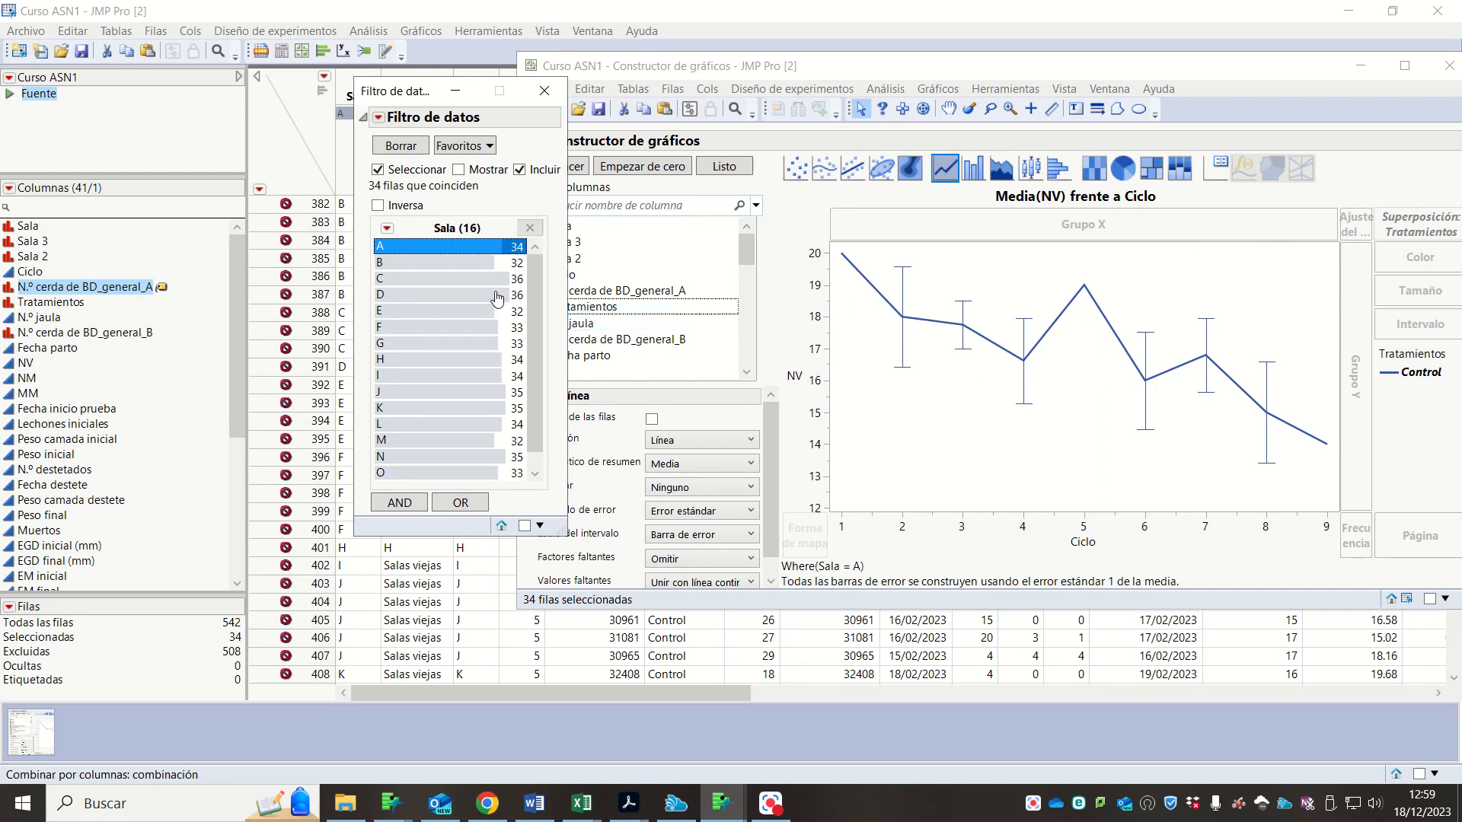
pyautogui.keyDown('shift'); pyautogui.click(439, 300); pyautogui.keyUp('shift')
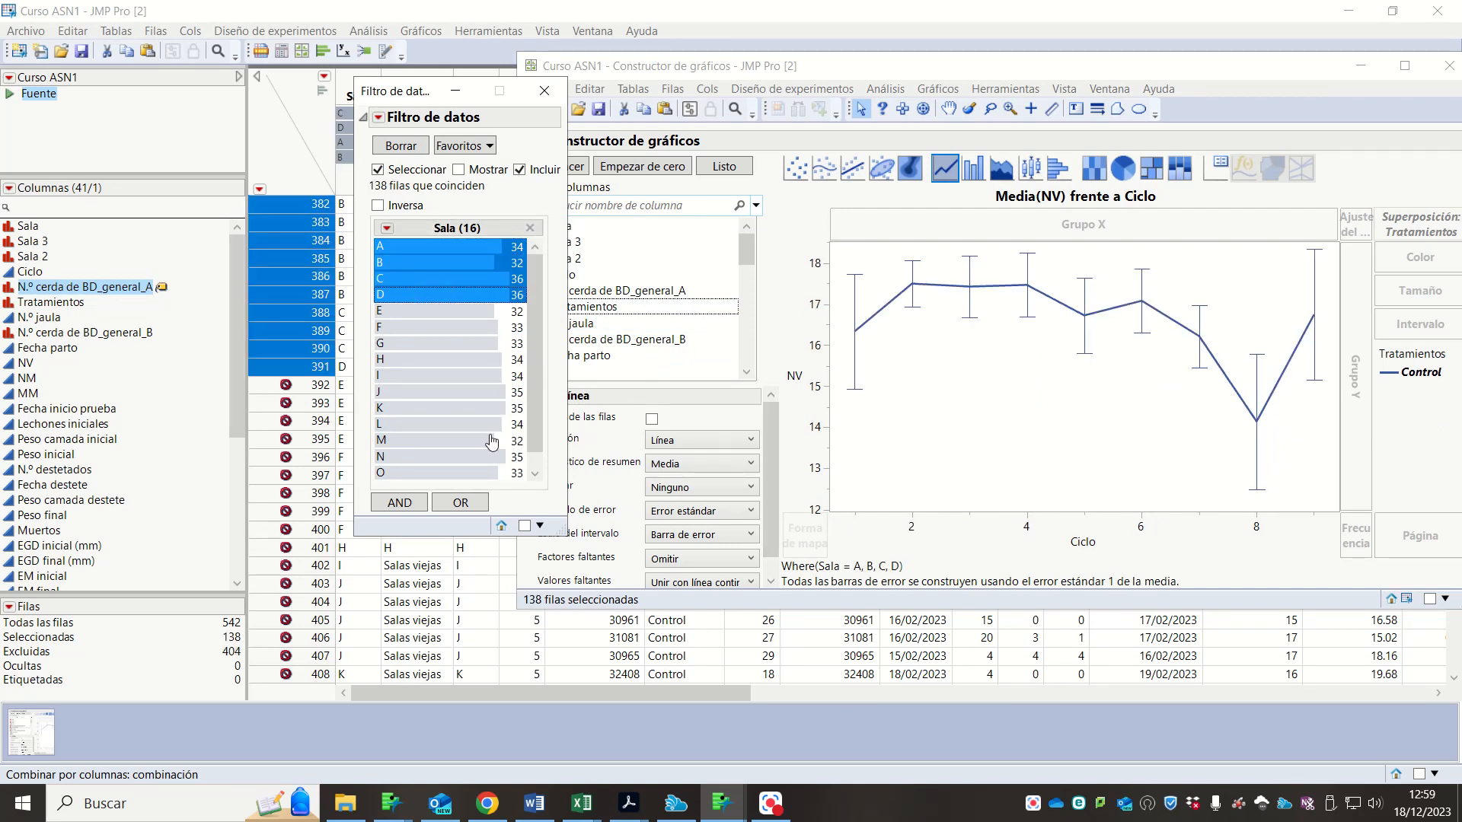
pyautogui.keyDown('shift'); pyautogui.click(440, 343); pyautogui.keyUp('shift')
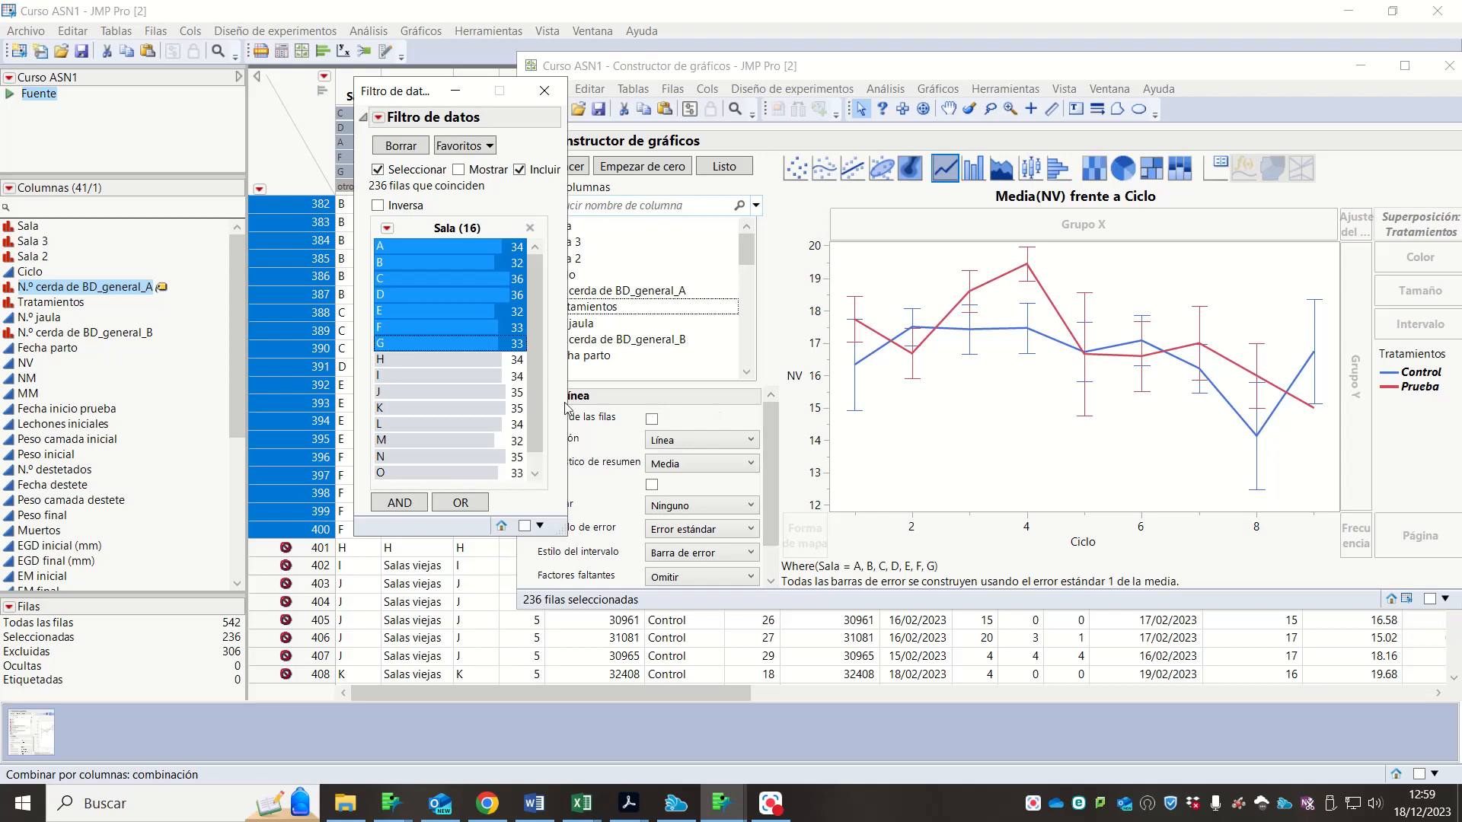
pyautogui.click(456, 392)
pyautogui.click(463, 327)
pyautogui.click(468, 278)
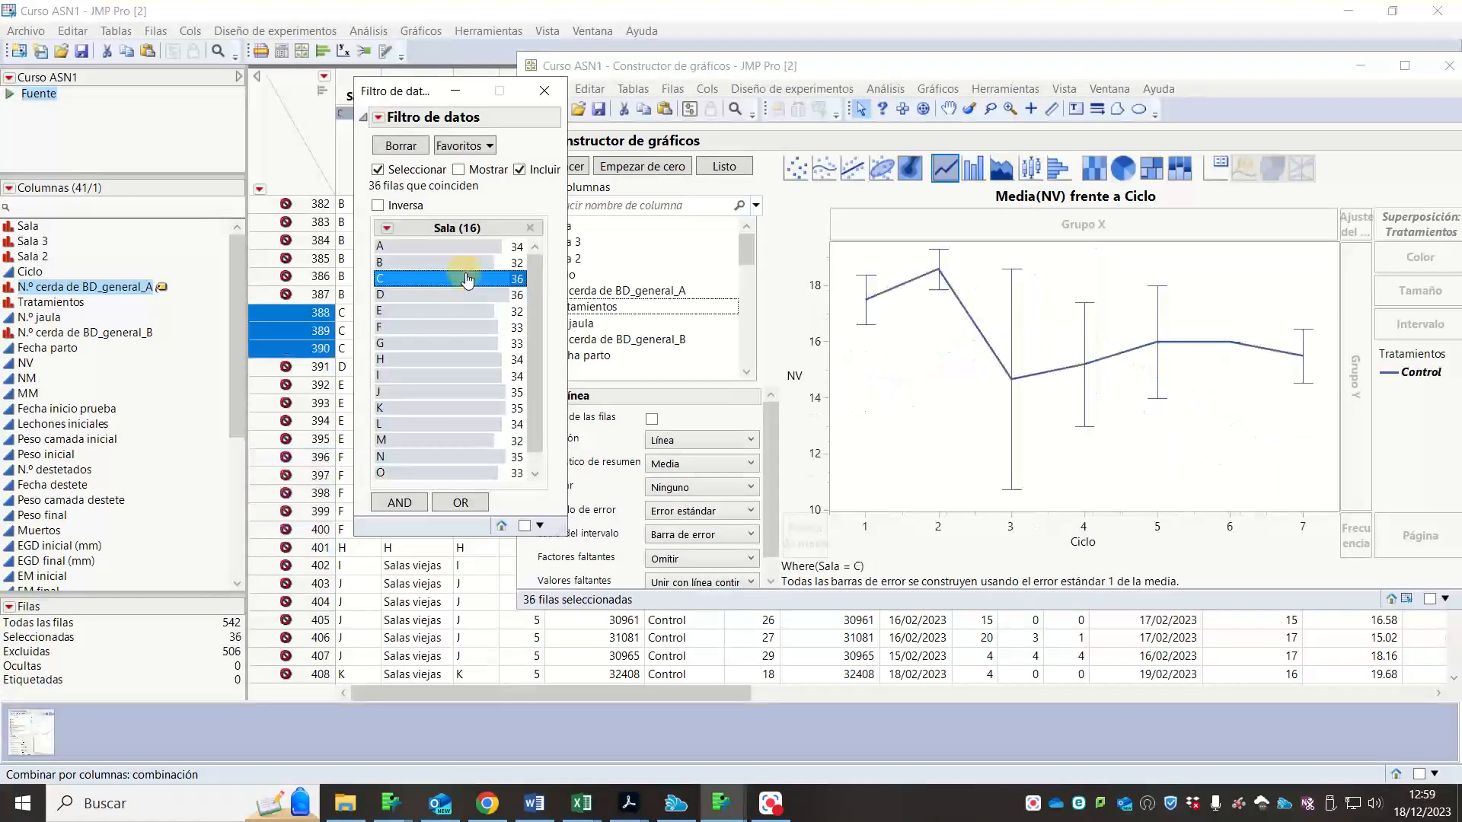
pyautogui.click(467, 262)
pyautogui.click(467, 247)
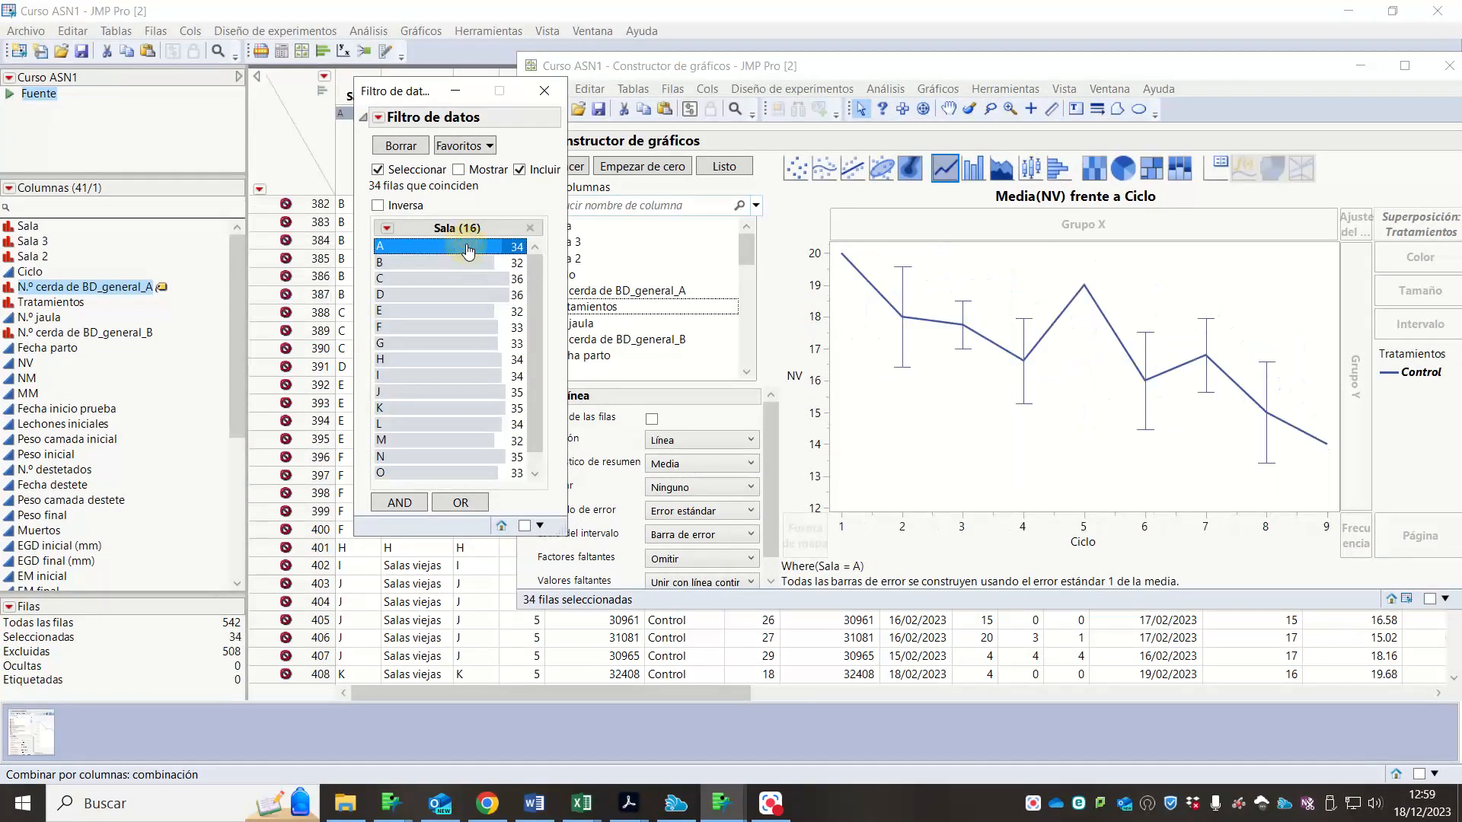
pyautogui.click(466, 295)
pyautogui.click(459, 327)
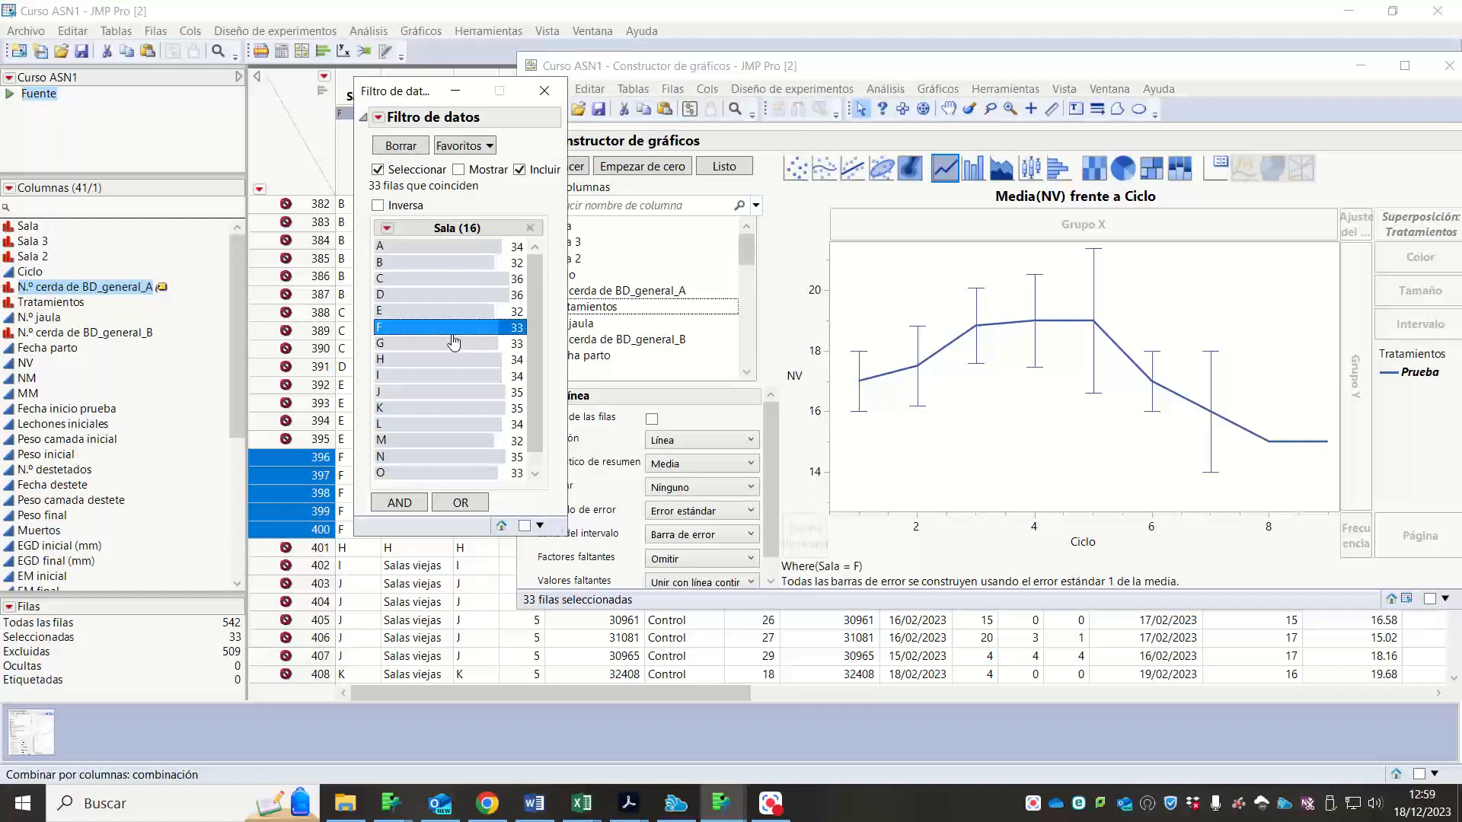
# - Remove Sala from the data filter and add NV as the filter column instead
pyautogui.click(533, 231)
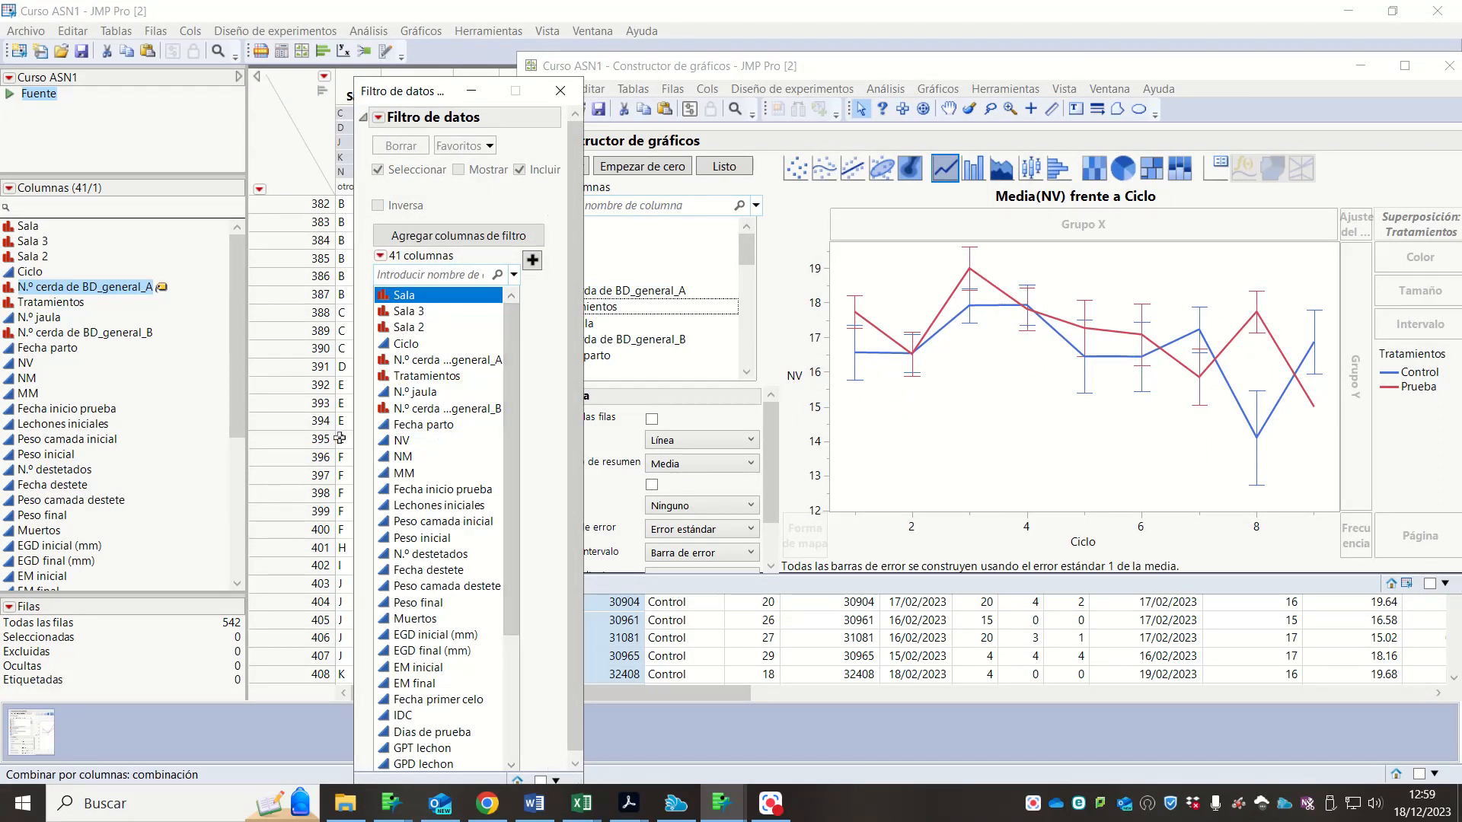
pyautogui.click(403, 443)
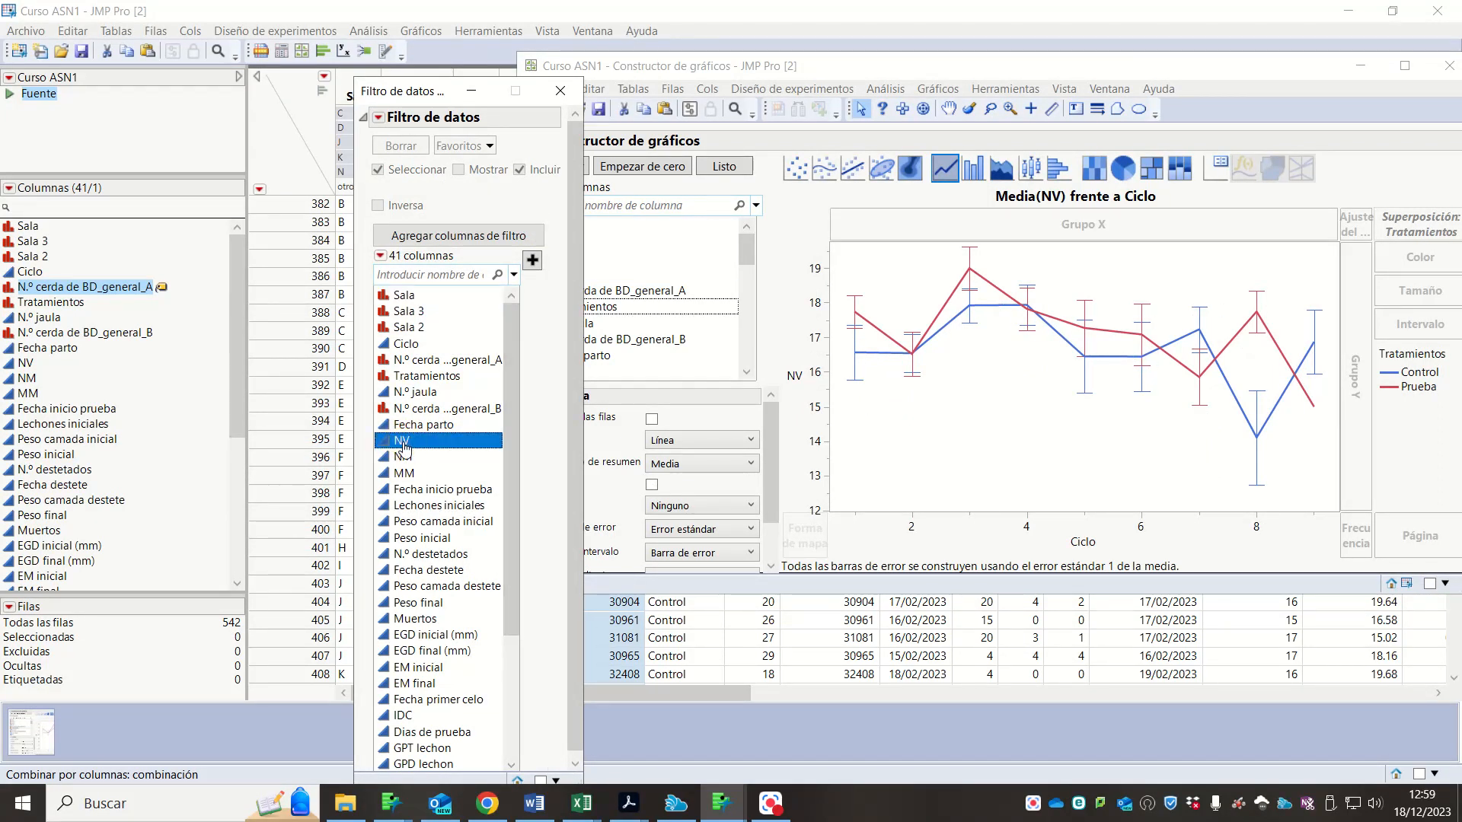
pyautogui.click(532, 261)
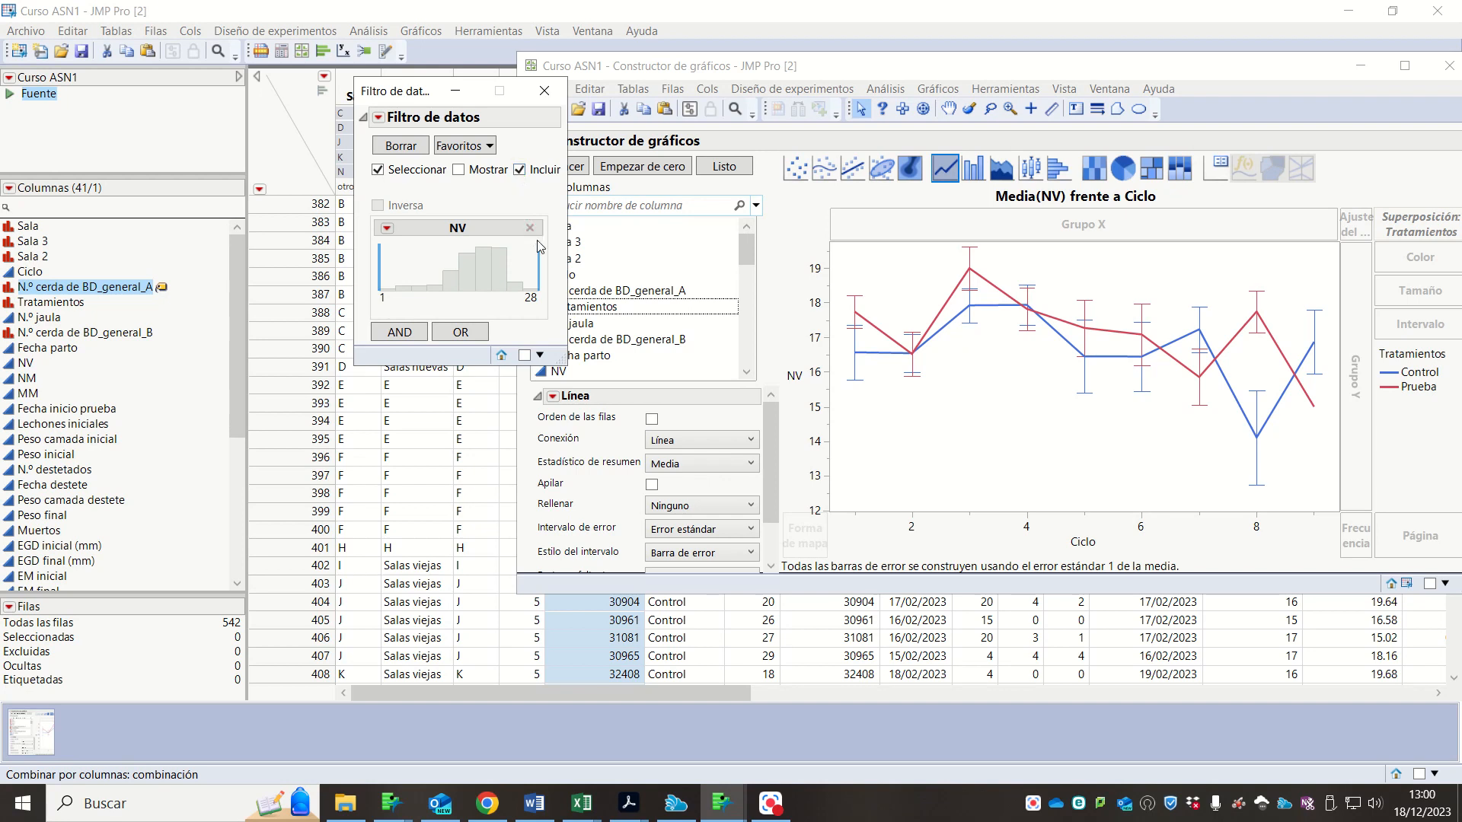
# - Restrict the NV data filter to values from 11 to 21
pyautogui.moveTo(538, 257); pyautogui.dragTo(507, 259)
pyautogui.moveTo(380, 259); pyautogui.dragTo(452, 258)
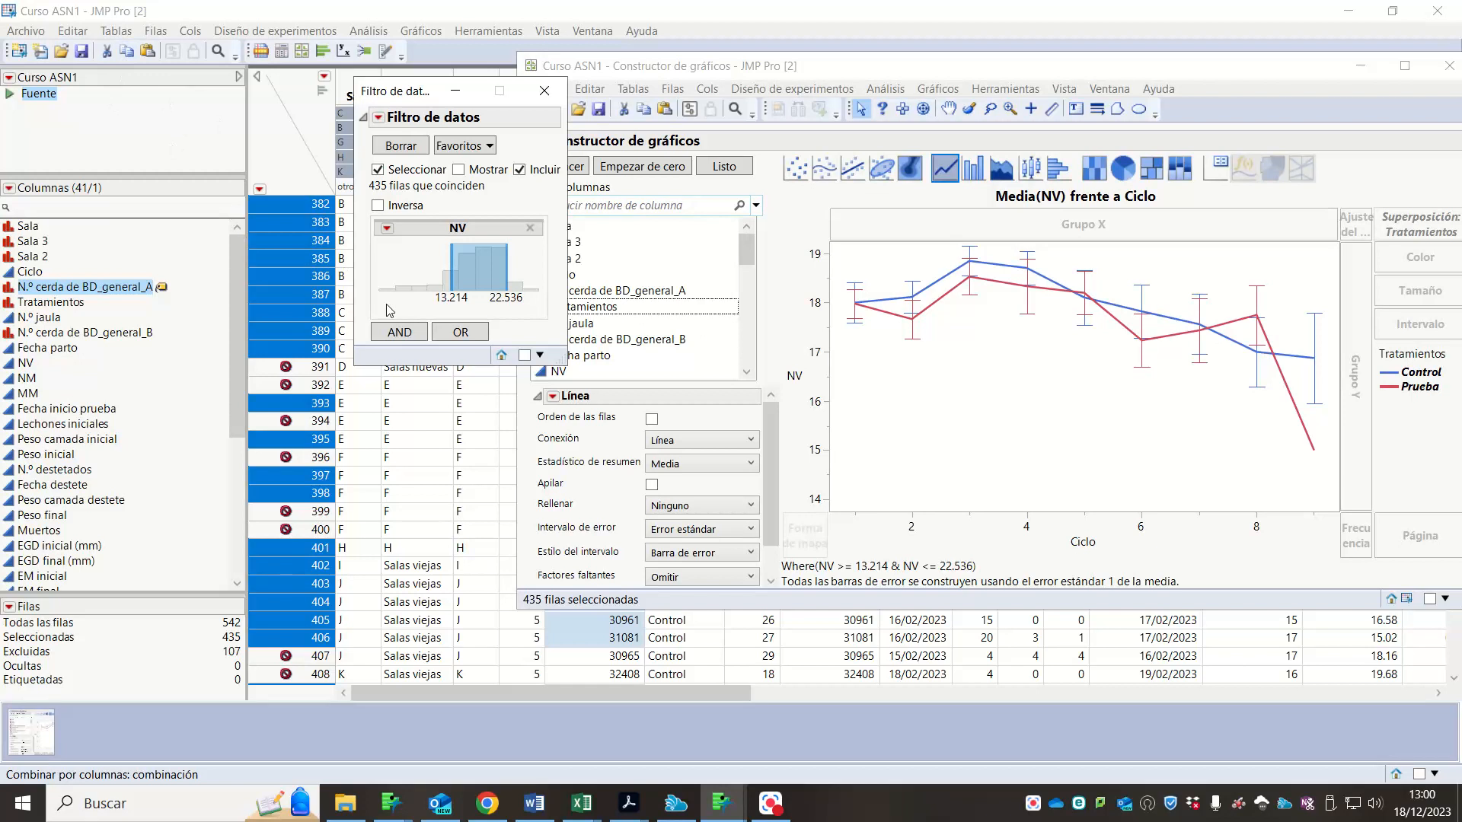
pyautogui.click(453, 297)
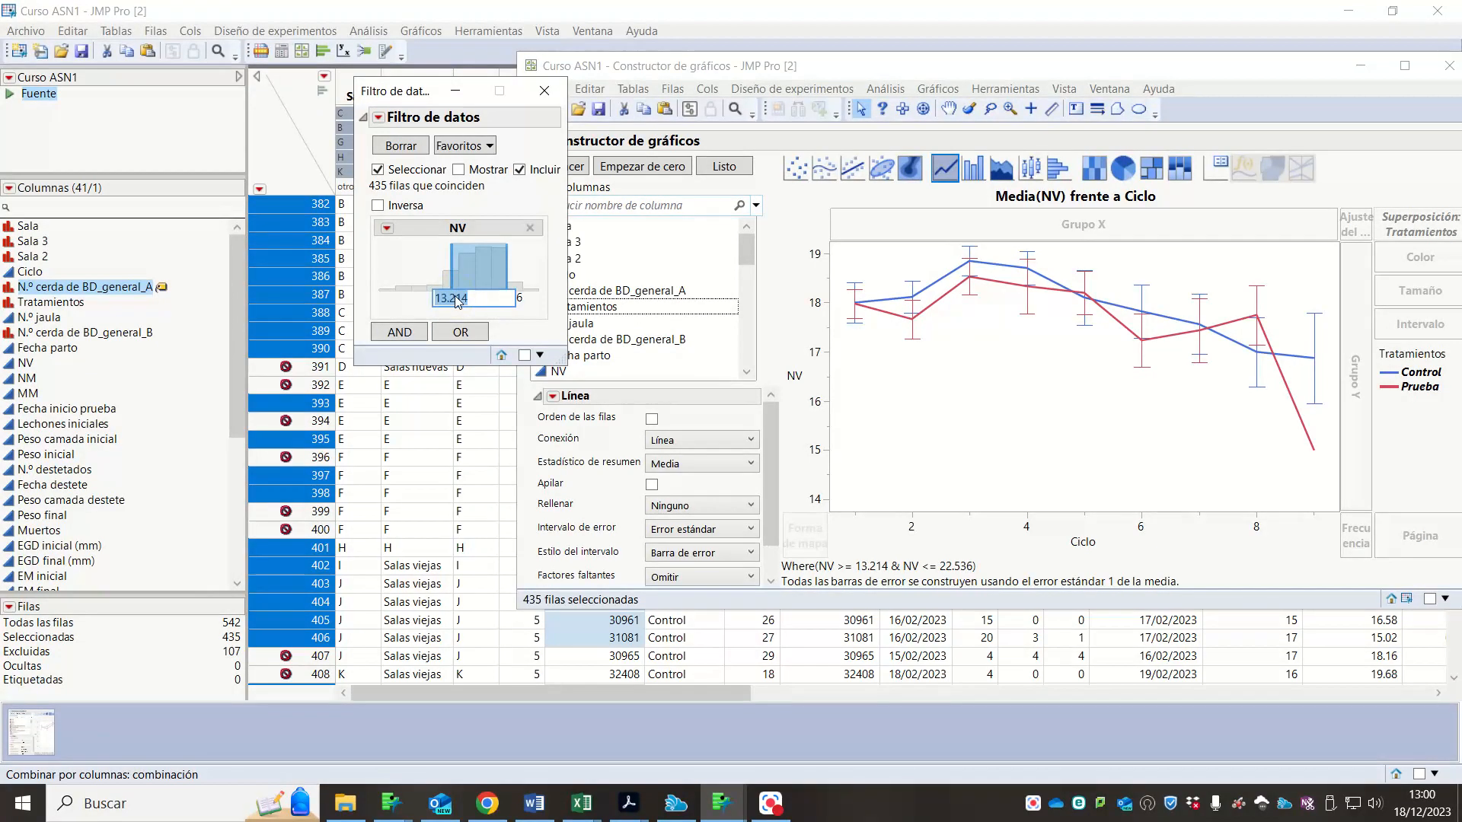
pyautogui.write('11')
pyautogui.press('Return')
pyautogui.click(514, 298)
pyautogui.write('21')
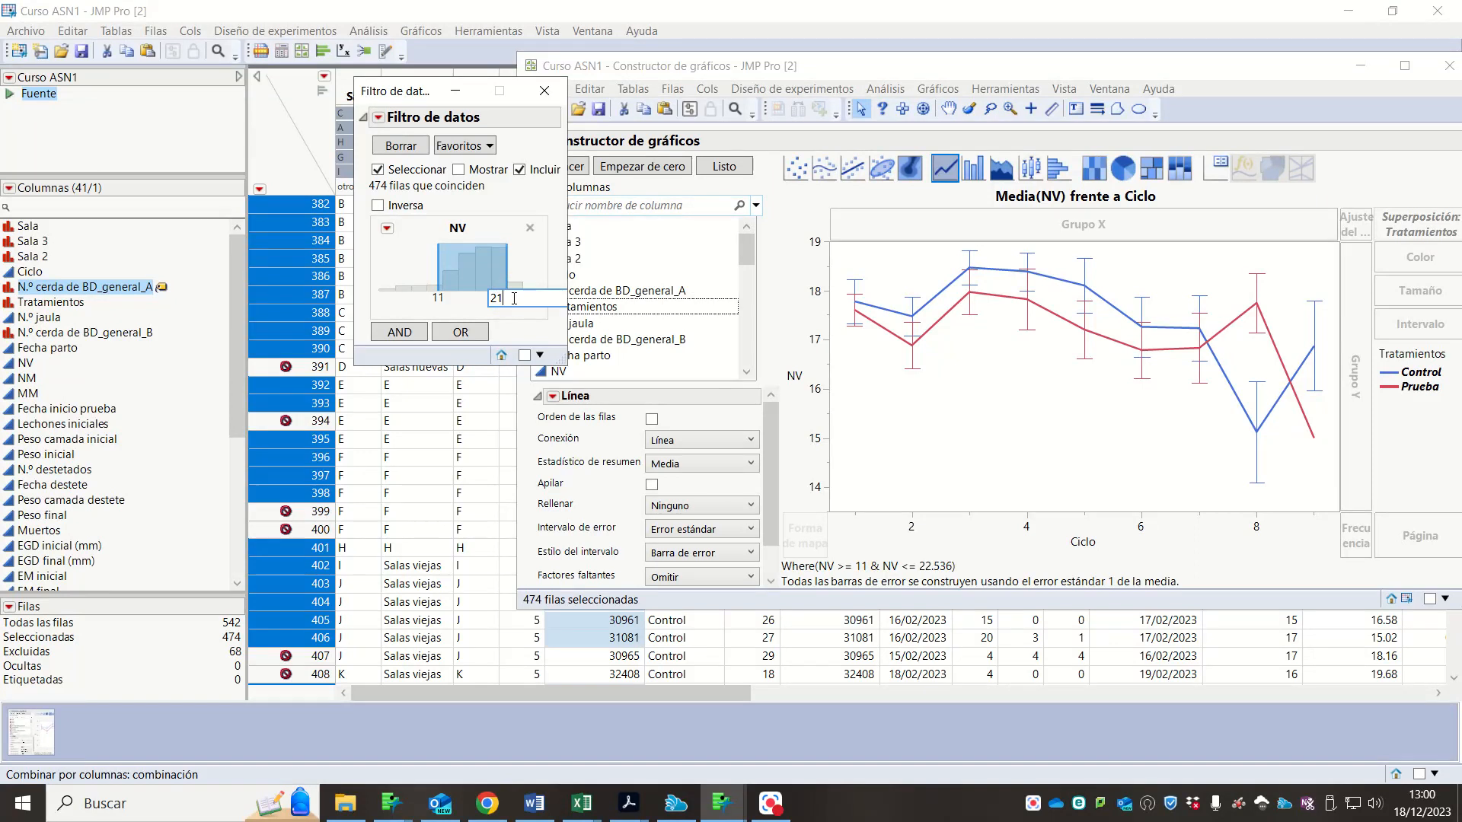
pyautogui.click(528, 276)
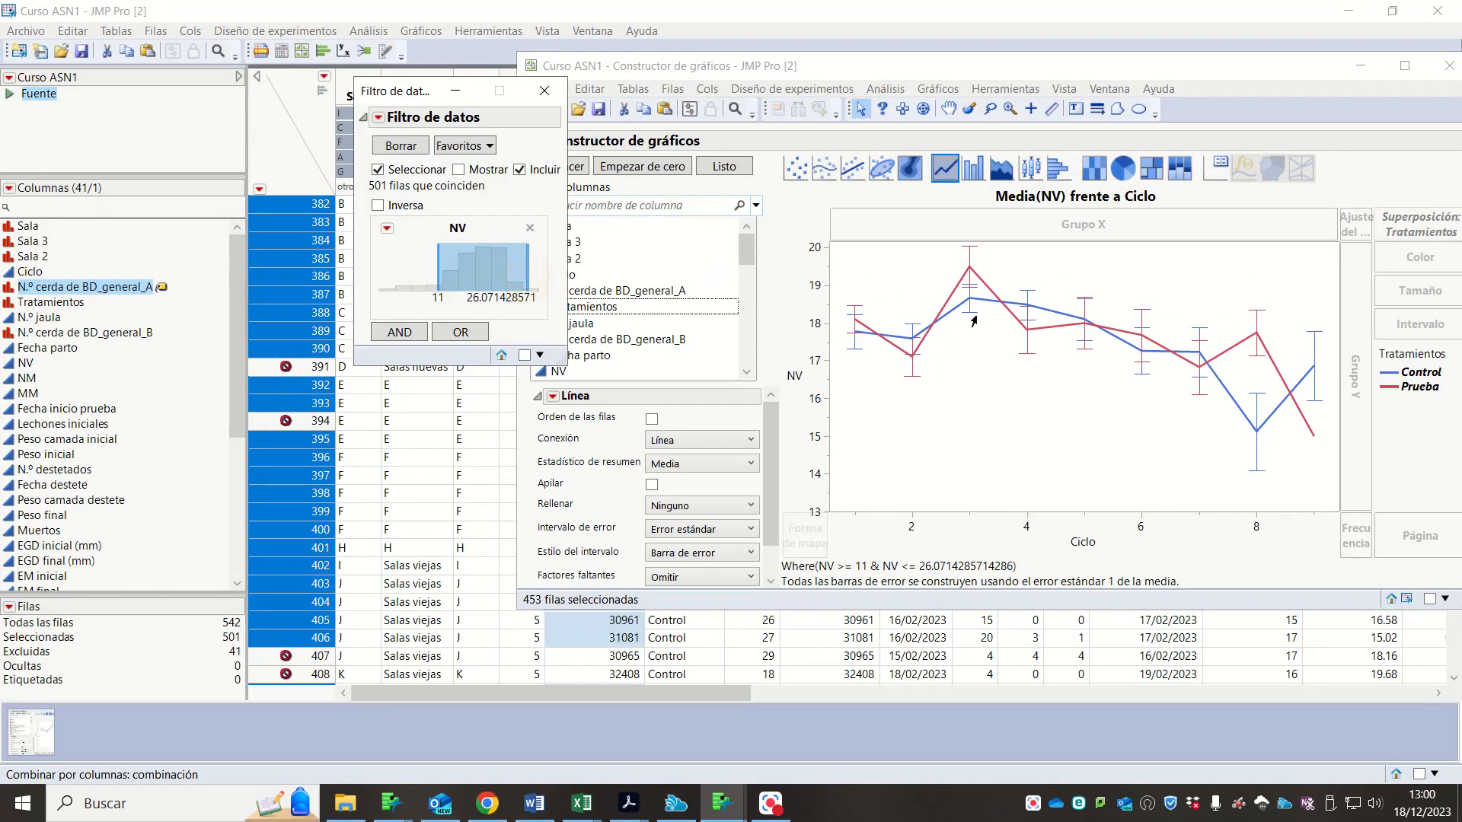
pyautogui.click(512, 299)
pyautogui.write('21')
pyautogui.press('Return')
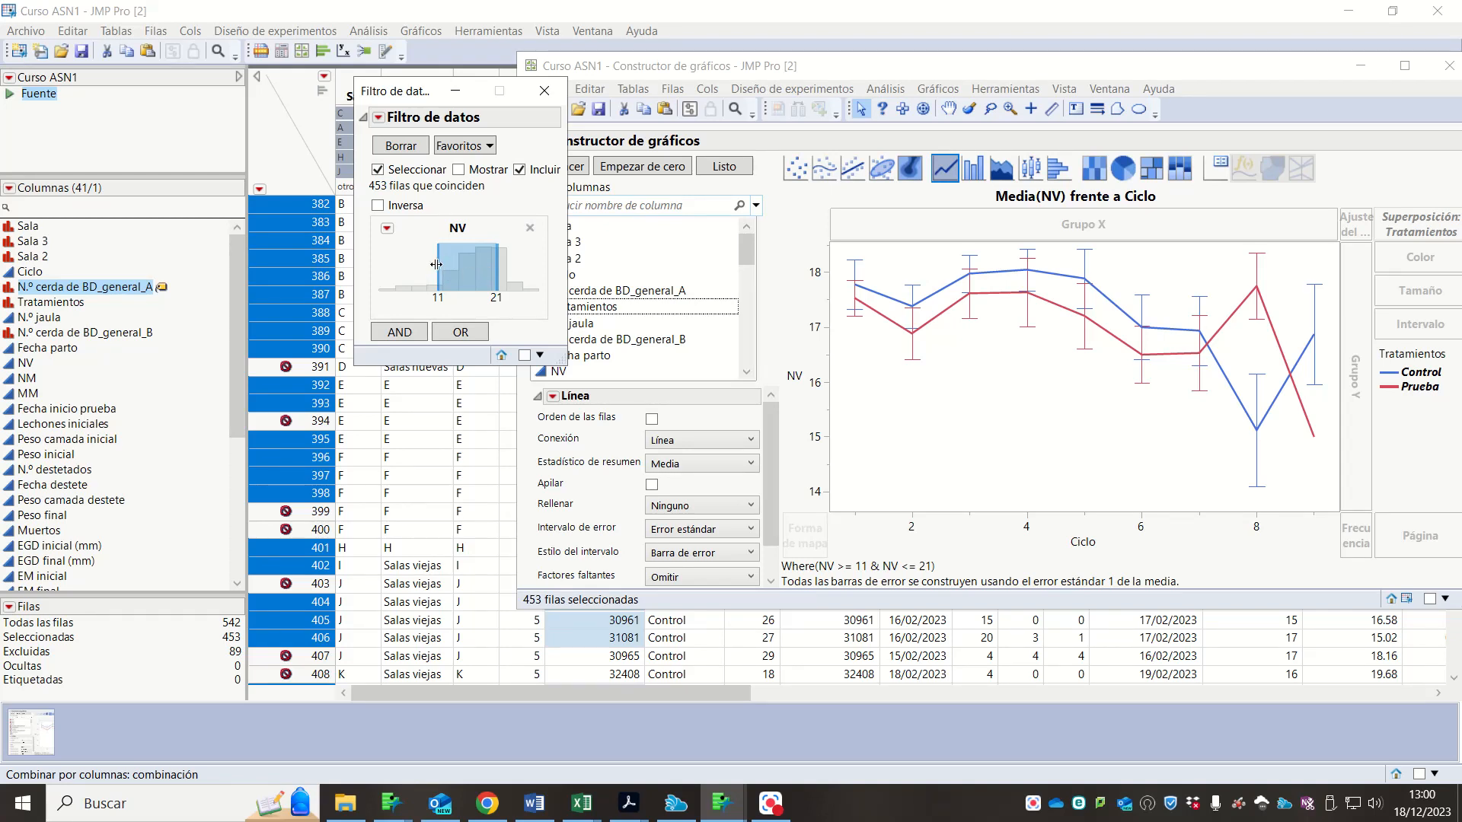
# - Shift the lower NV limit slightly, restore it to 11, and try inverting the filter before switching the inversion off
pyautogui.moveTo(436, 267); pyautogui.dragTo(440, 264)
pyautogui.click(449, 298)
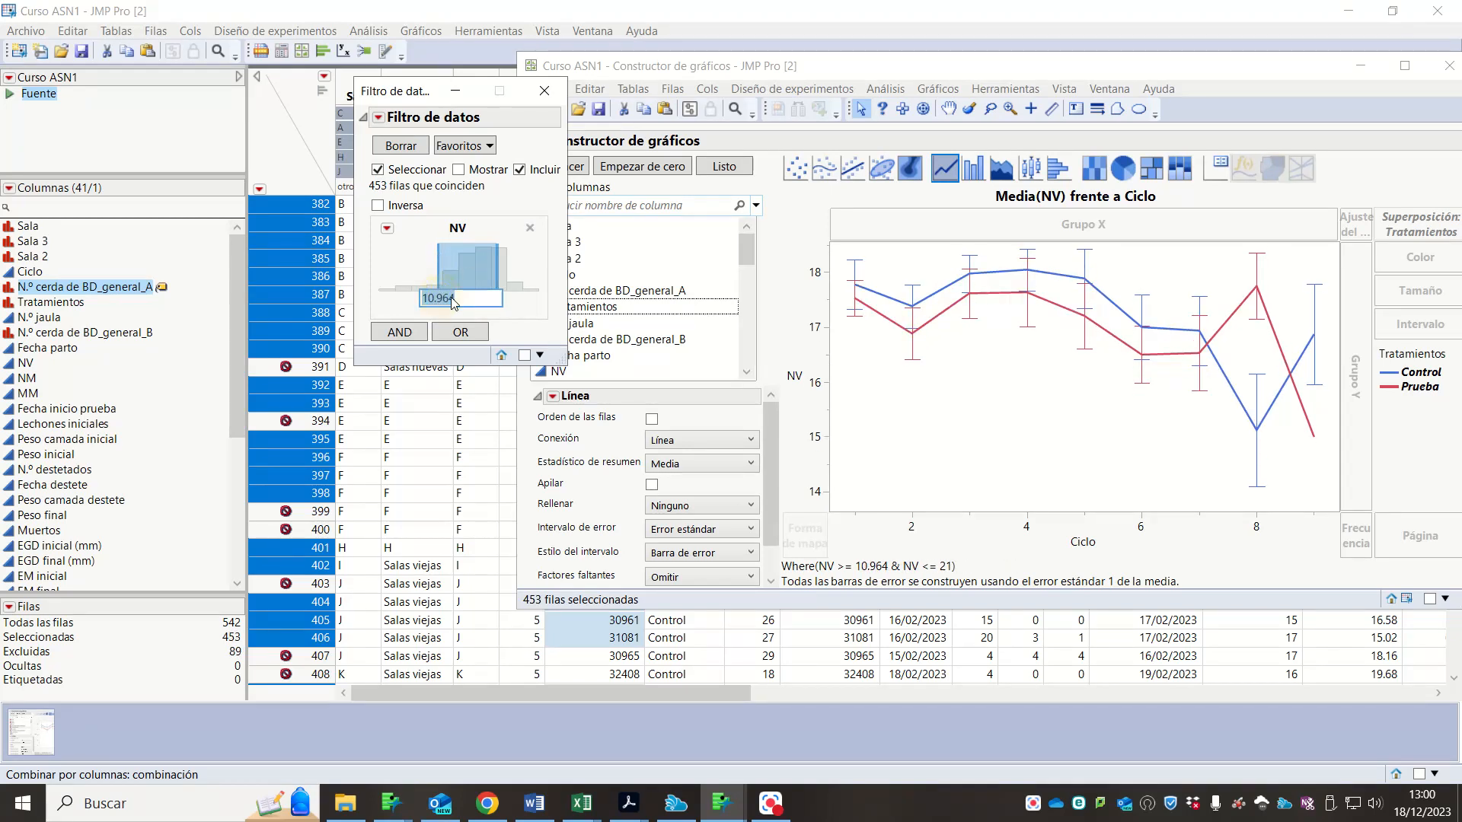
pyautogui.write('11')
pyautogui.press('Return')
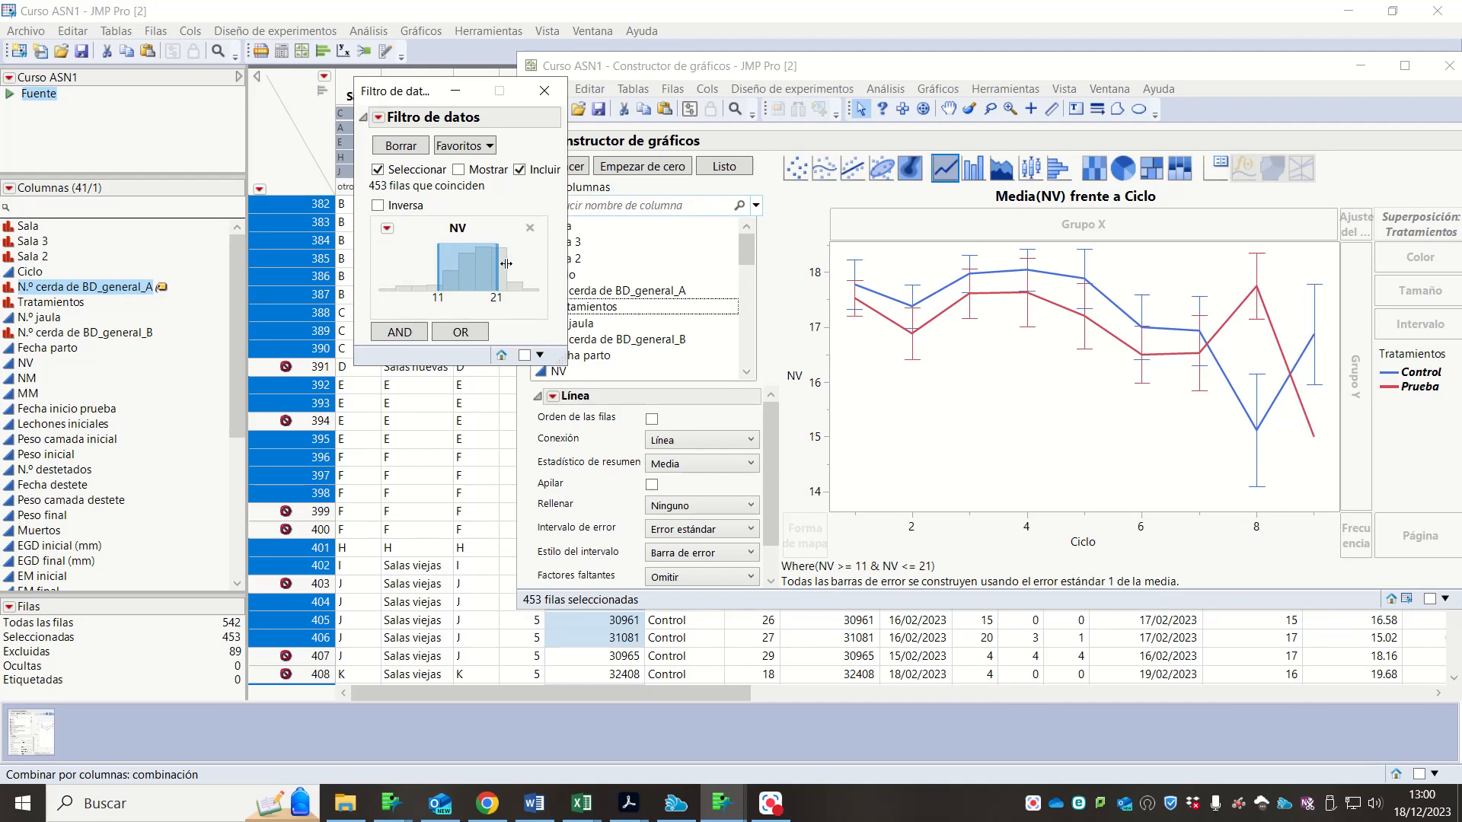
pyautogui.click(416, 213)
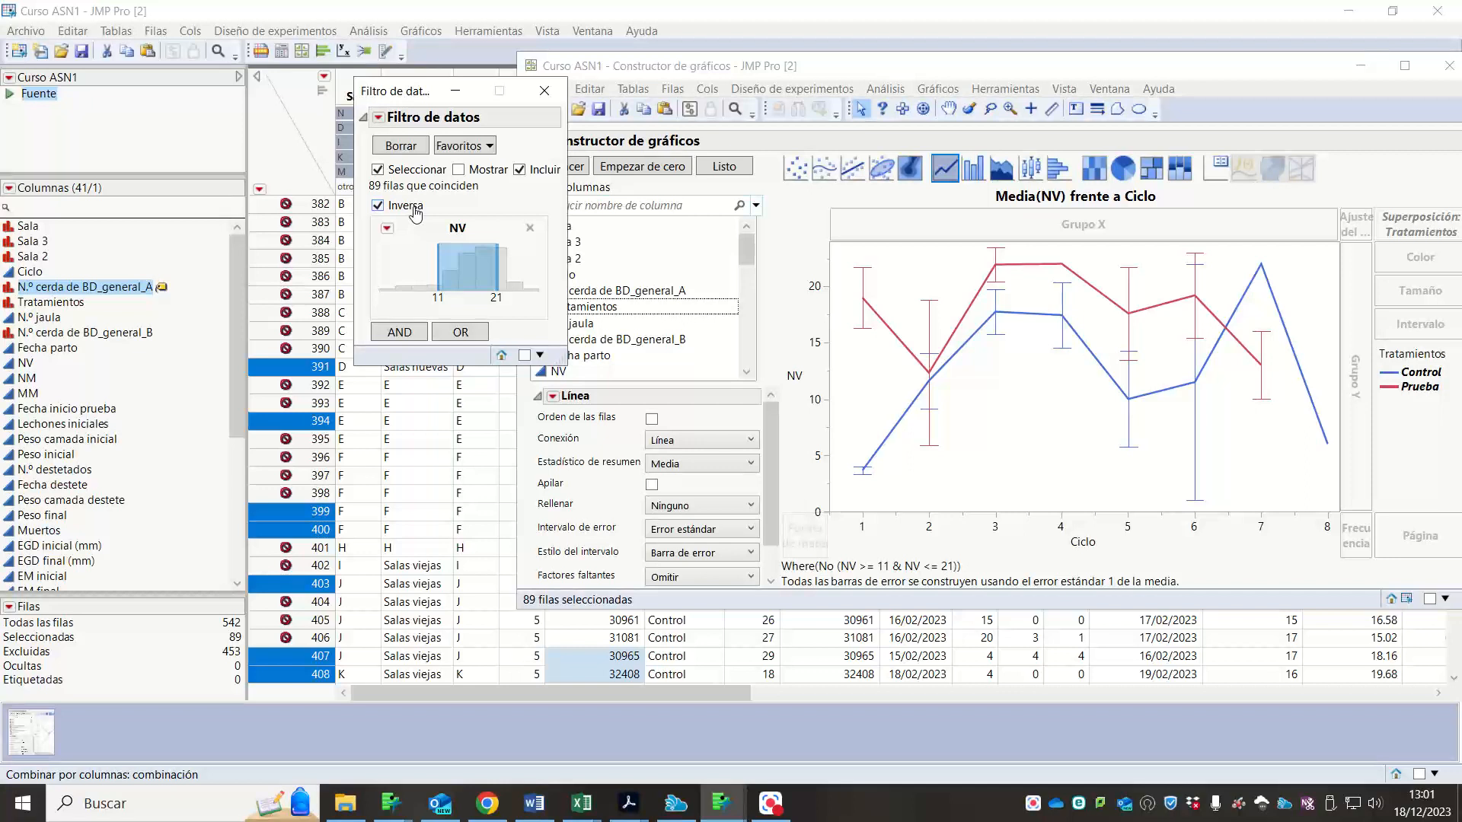
pyautogui.click(415, 214)
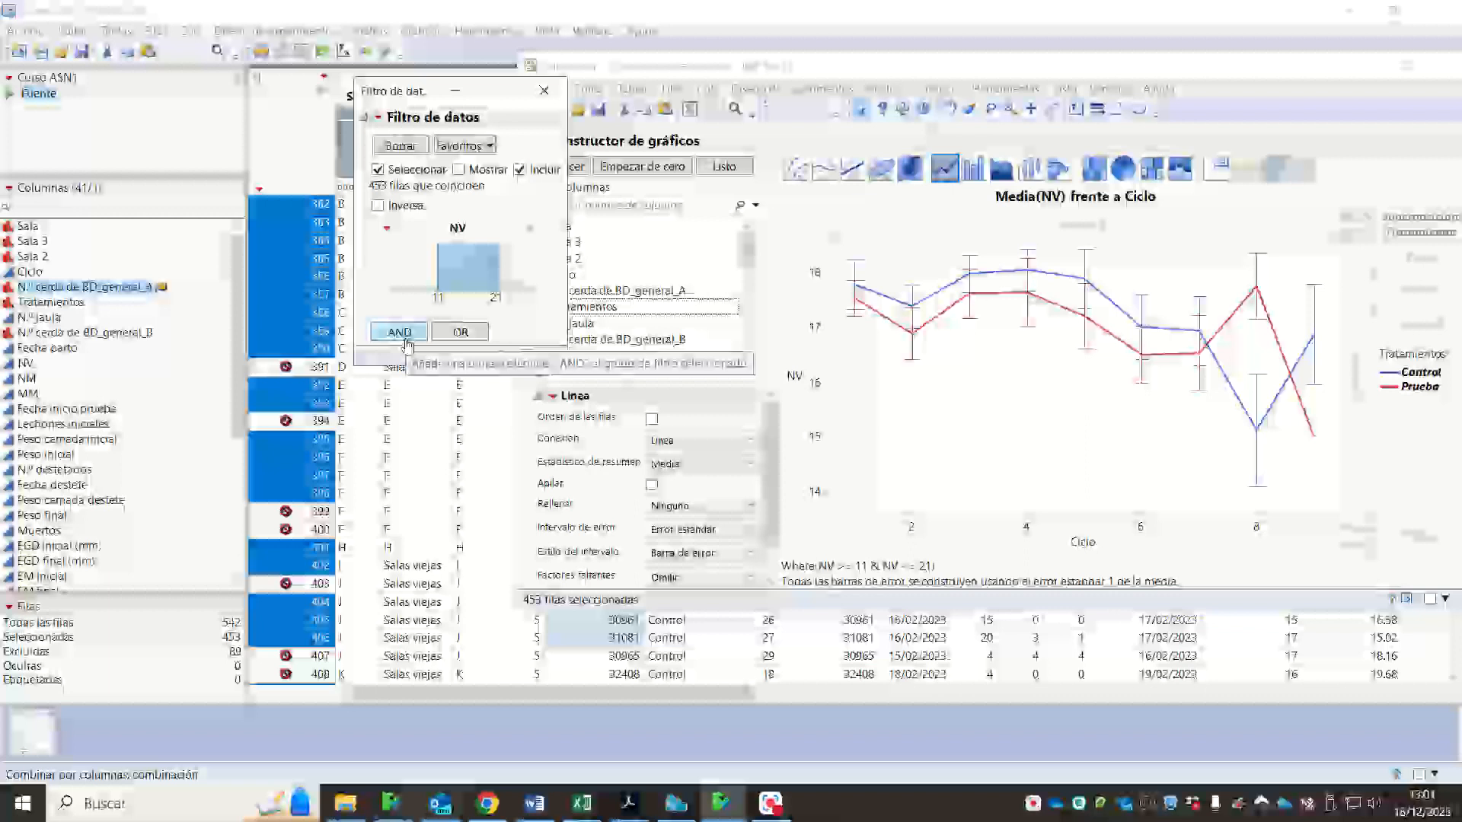
# - Add Sala to the data filter as an AND condition and select rooms A, G, L and N
pyautogui.click(406, 345)
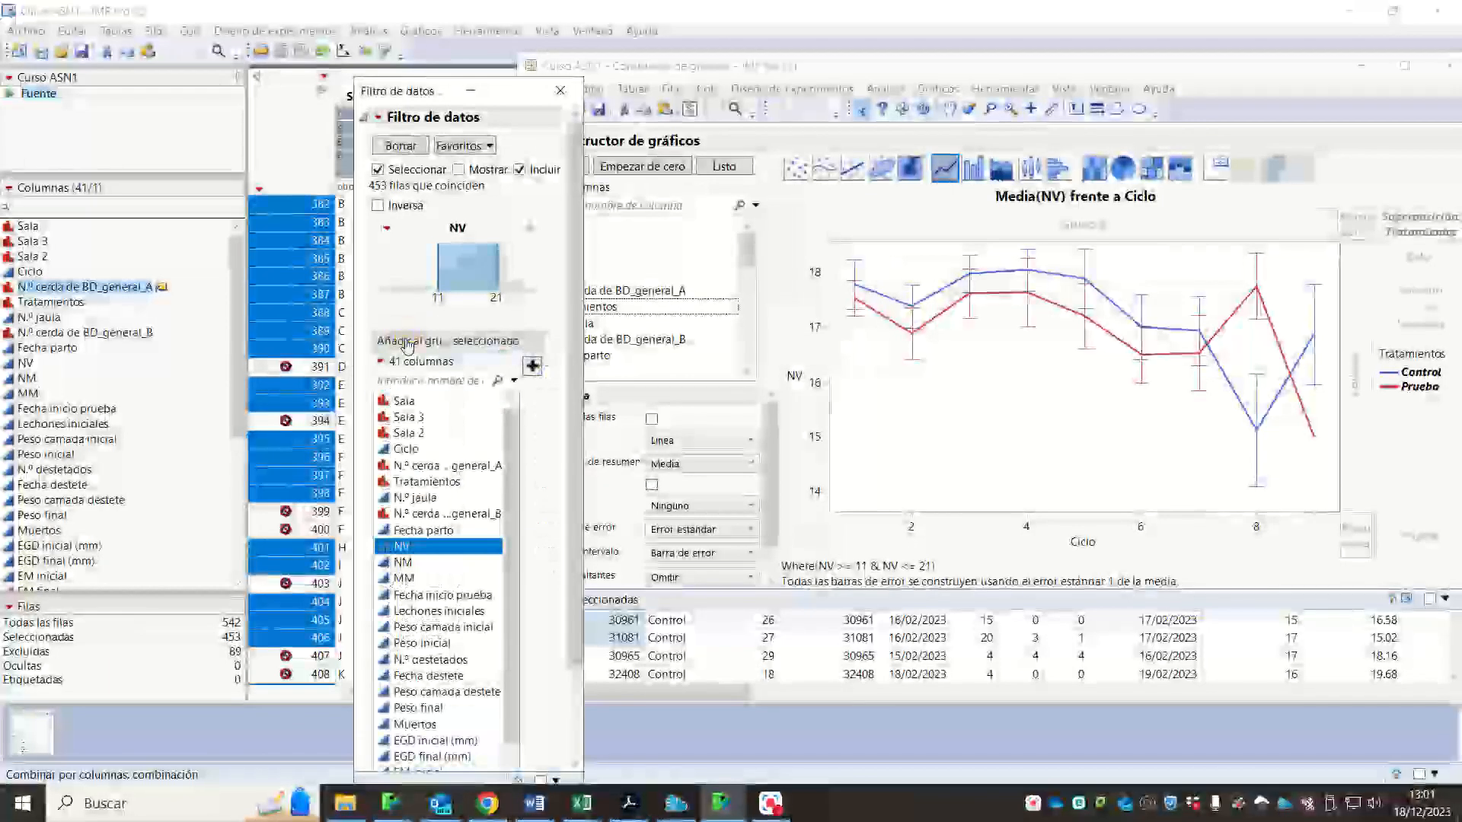
pyautogui.click(431, 406)
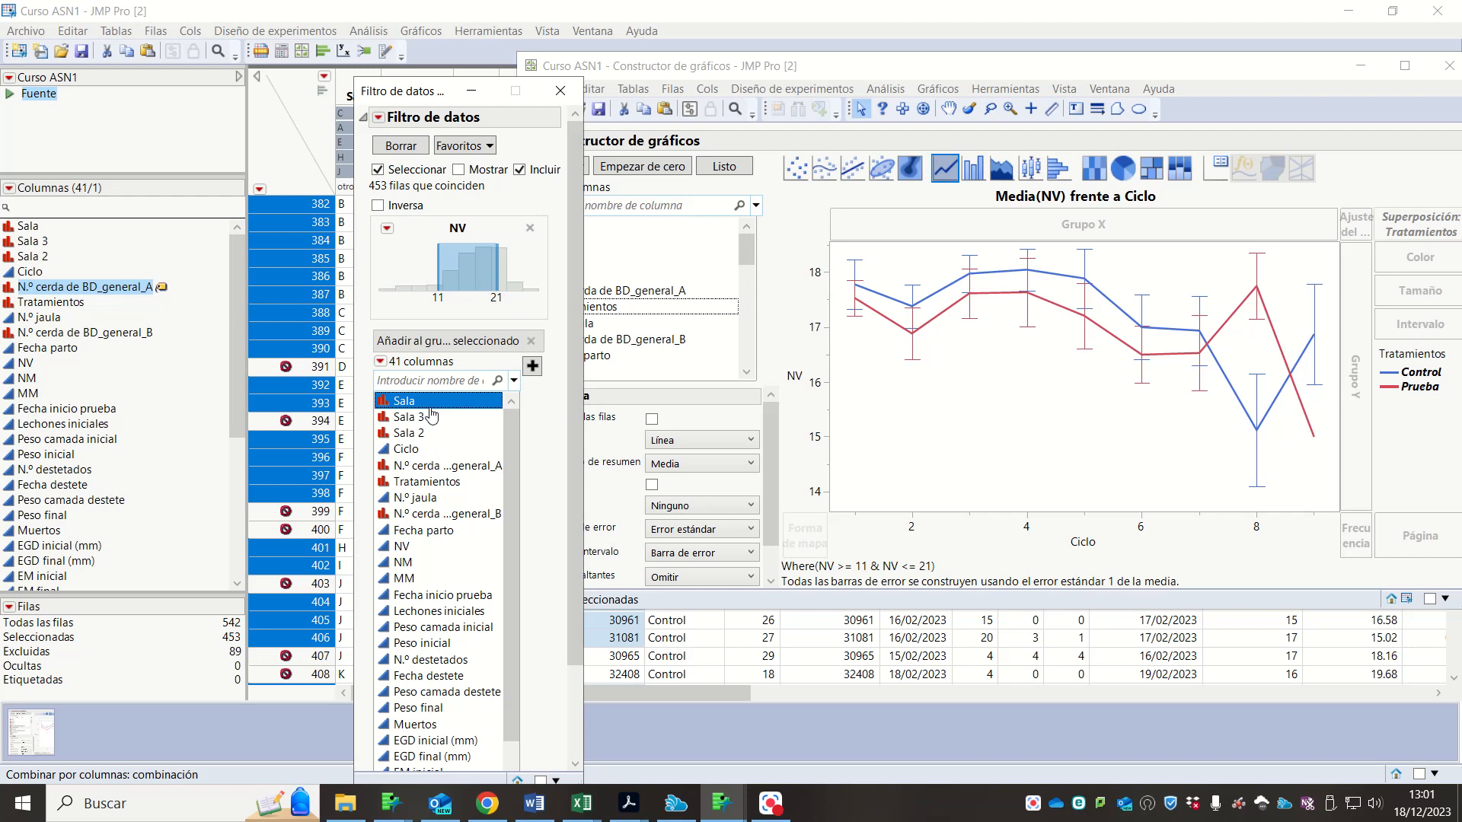
pyautogui.click(532, 366)
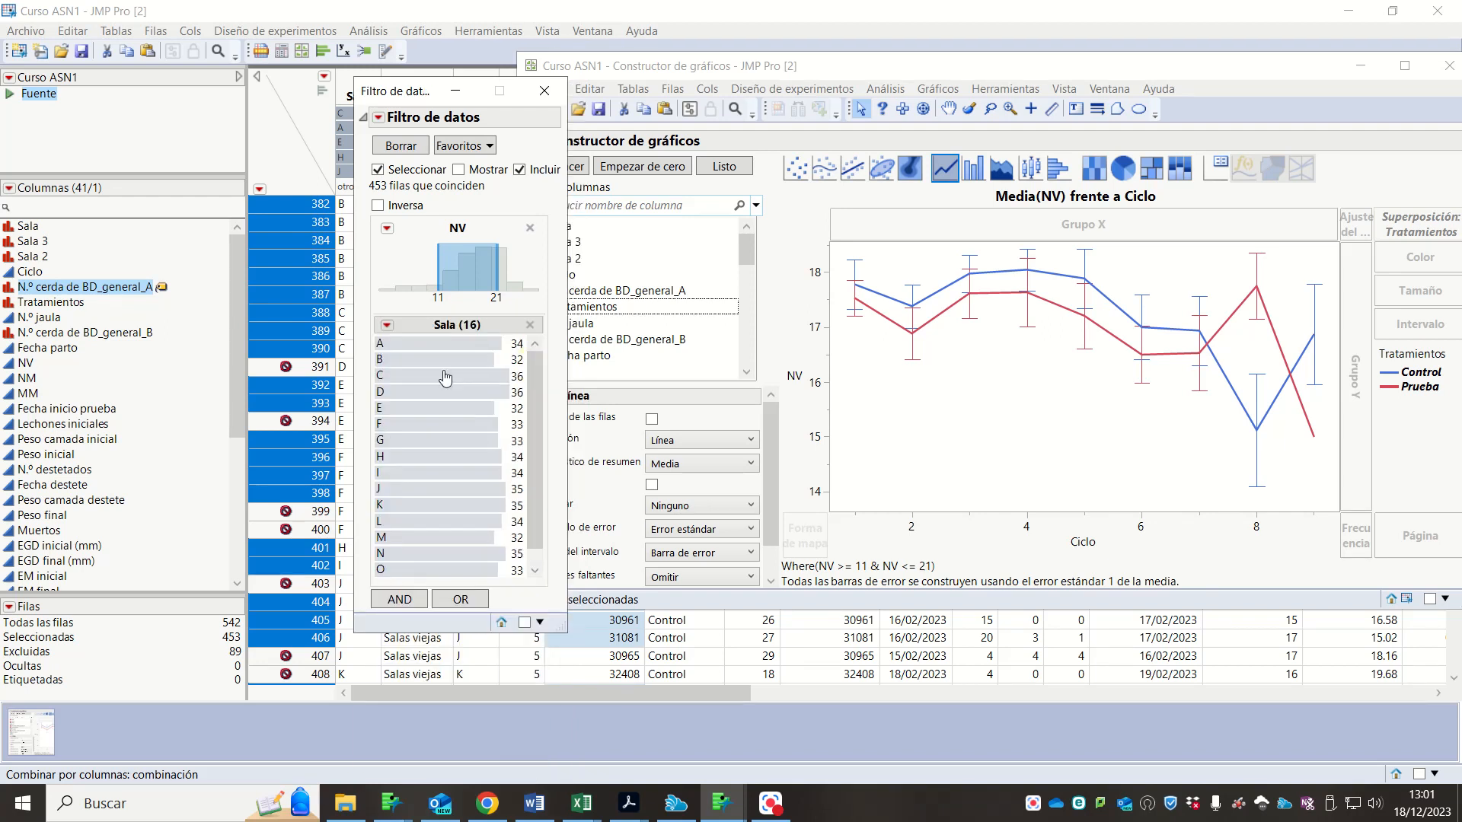
pyautogui.click(428, 343)
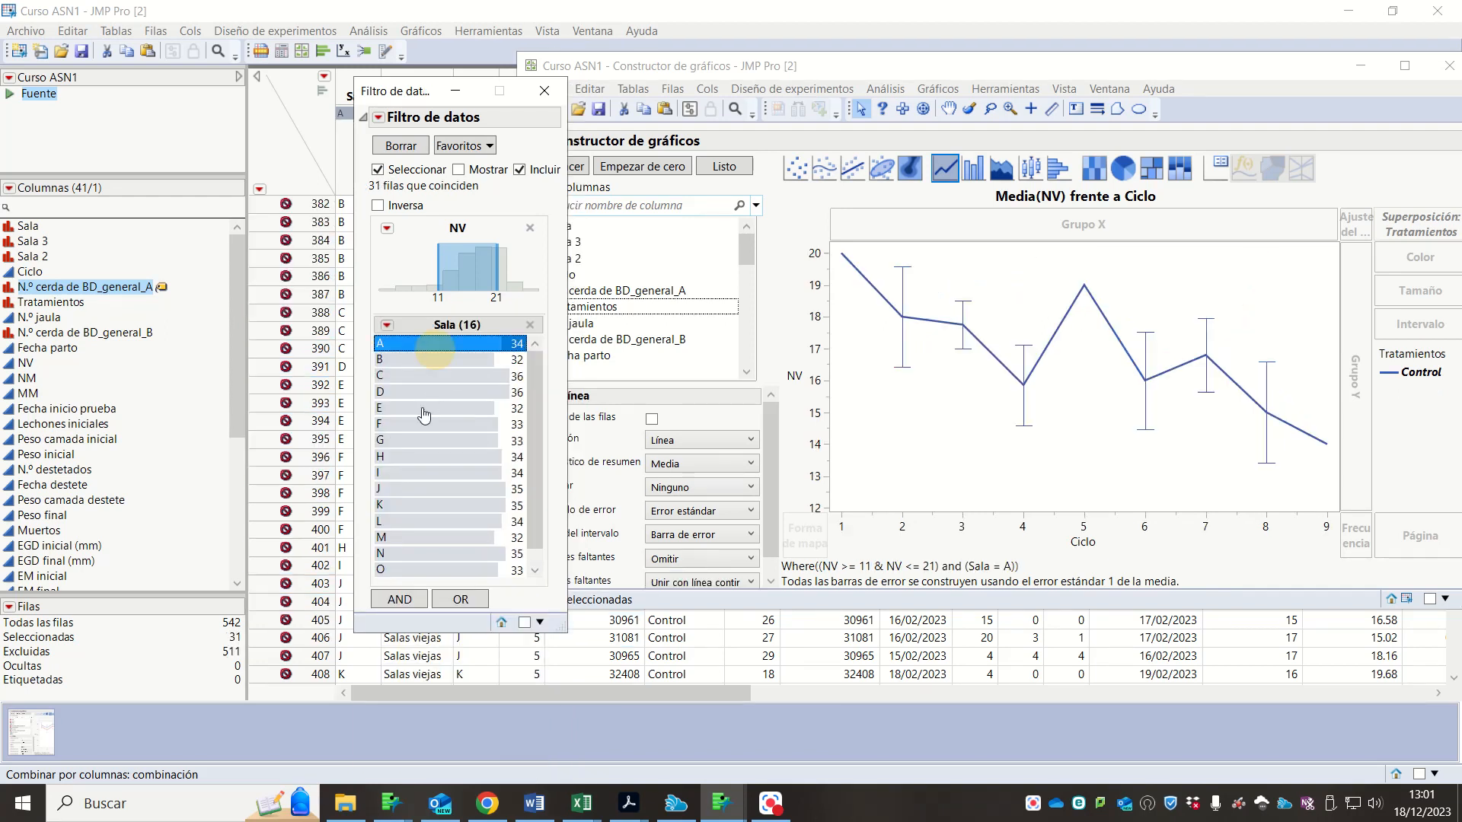
pyautogui.keyDown('ctrl'); pyautogui.click(415, 440); pyautogui.keyUp('ctrl')
pyautogui.keyDown('ctrl'); pyautogui.click(409, 521); pyautogui.keyUp('ctrl')
pyautogui.keyDown('ctrl'); pyautogui.click(411, 553); pyautogui.keyUp('ctrl')
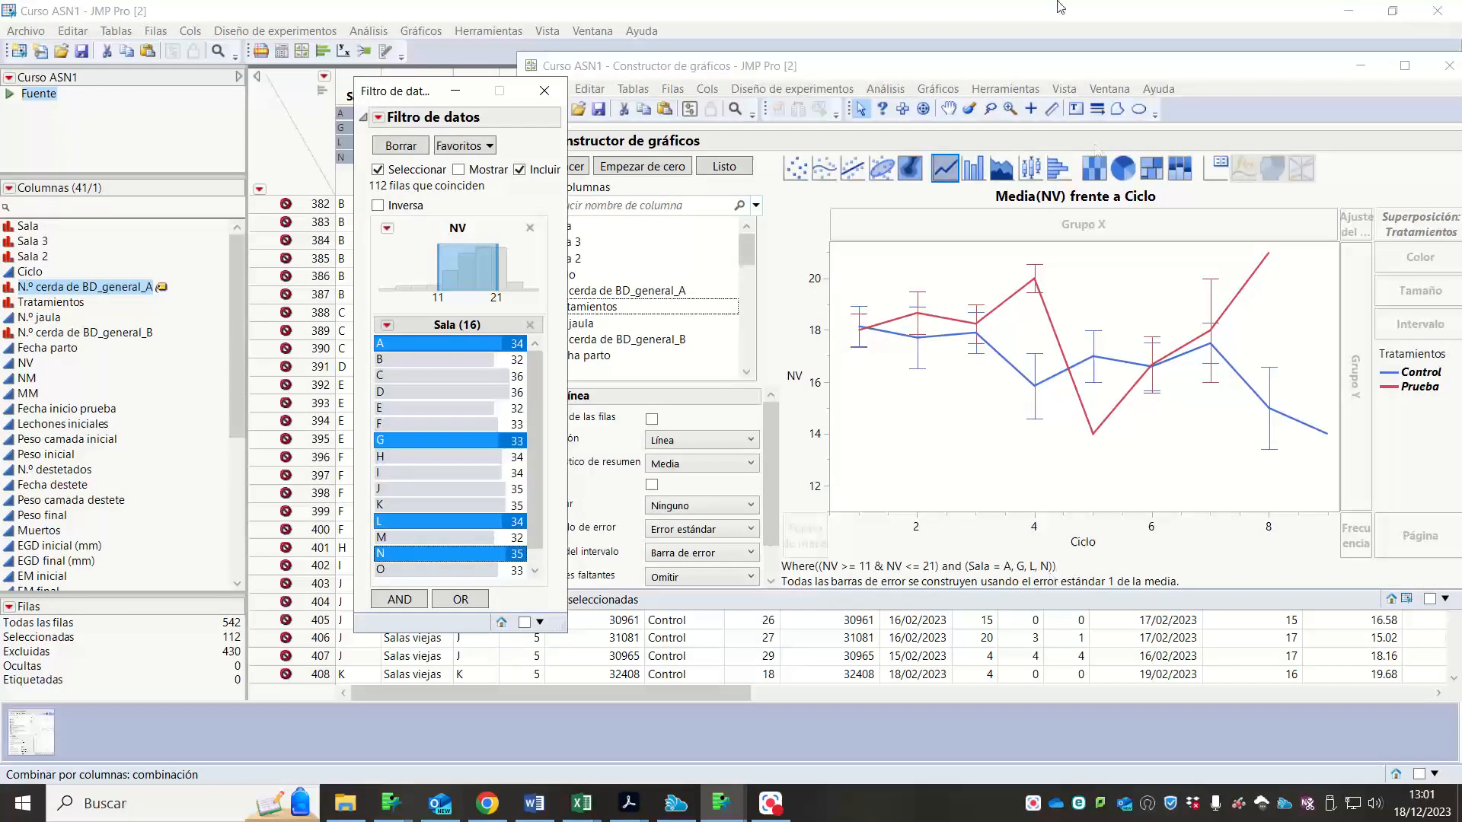
# - Return to the Curso ASN1 table, minimise the data filter and discard the pending Semana column without applying it
pyautogui.click(714, 642)
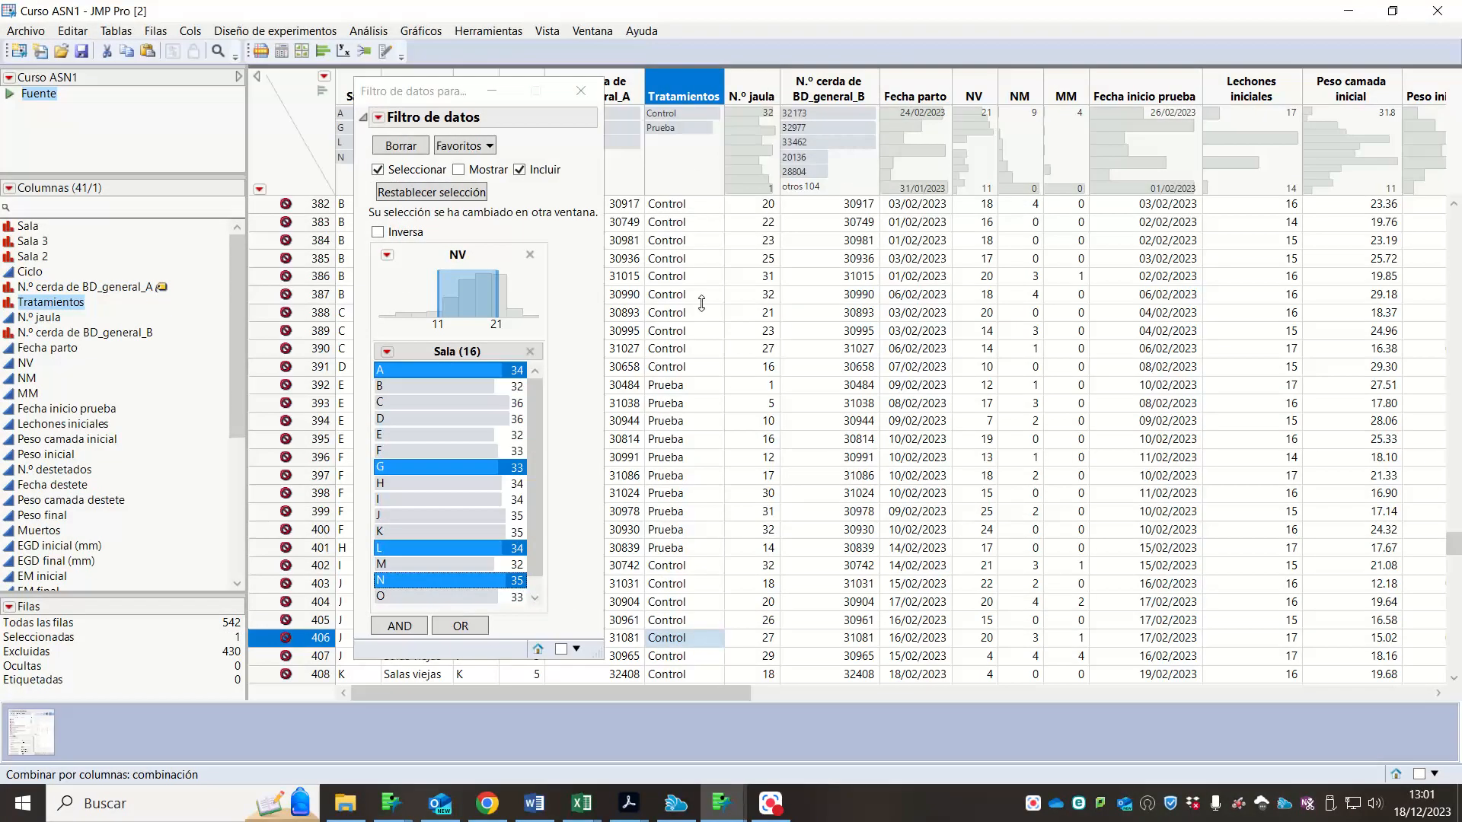
pyautogui.click(491, 90)
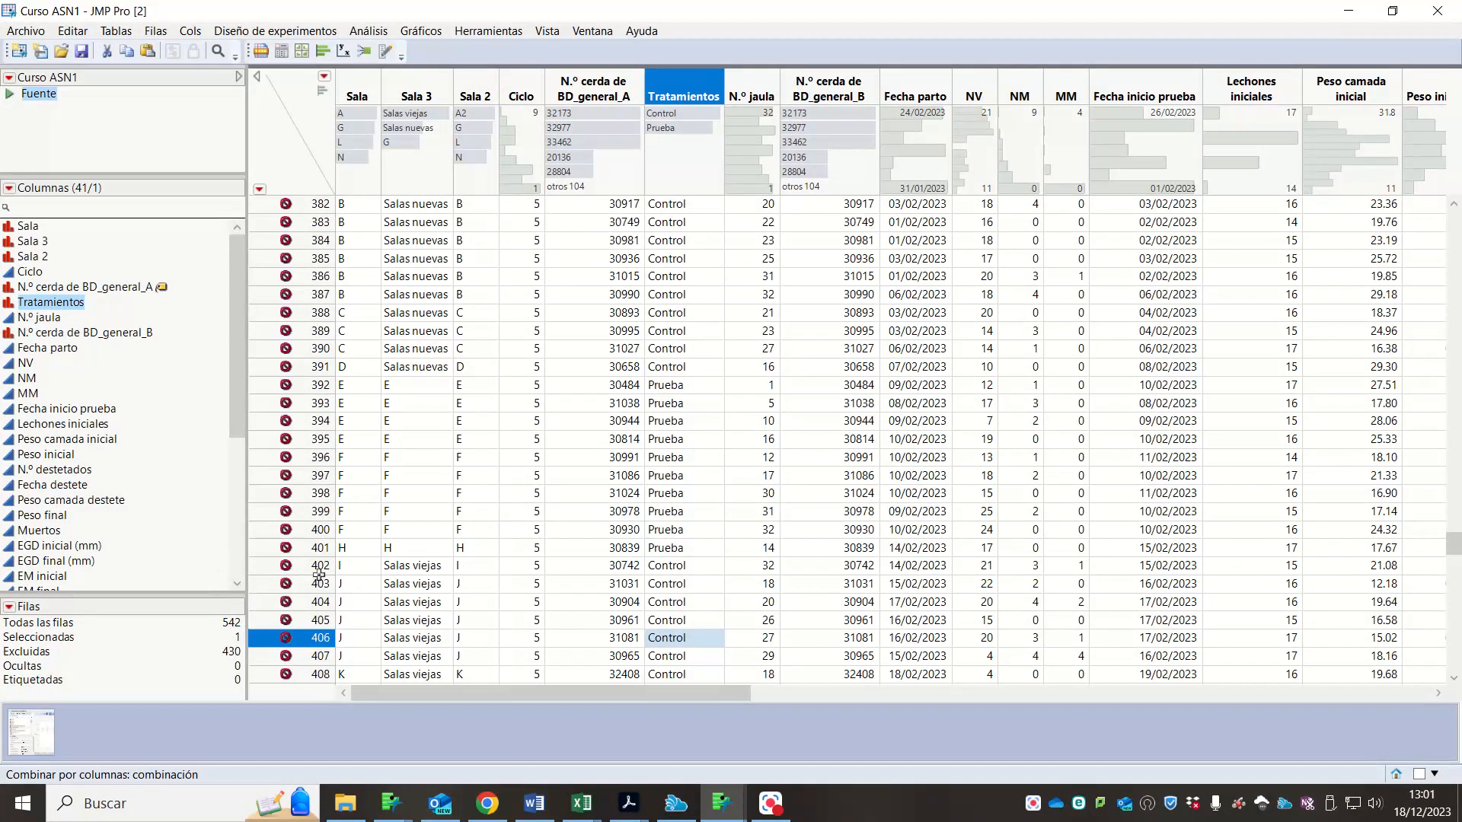
pyautogui.moveTo(719, 813)
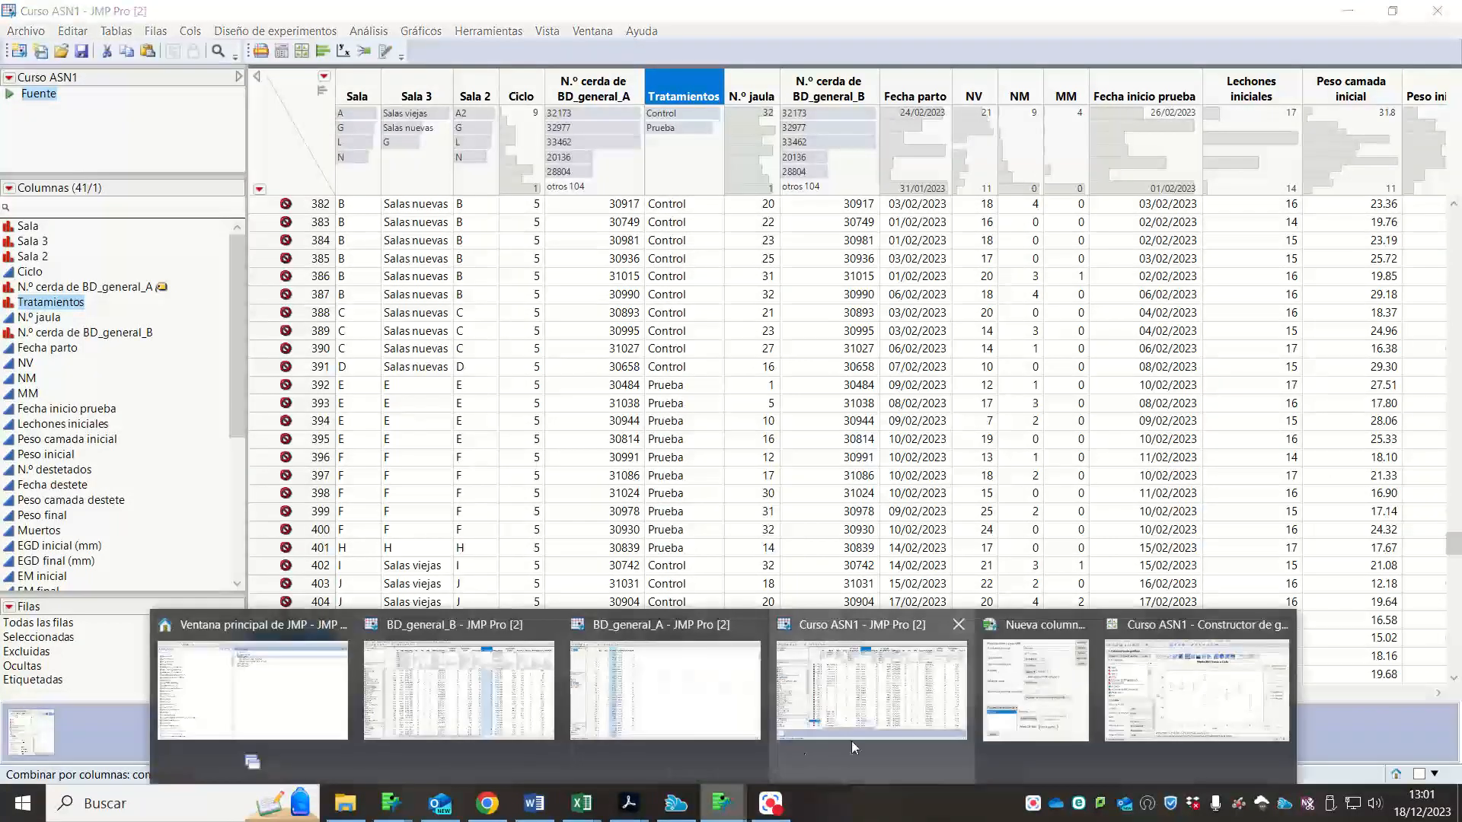
pyautogui.click(1046, 718)
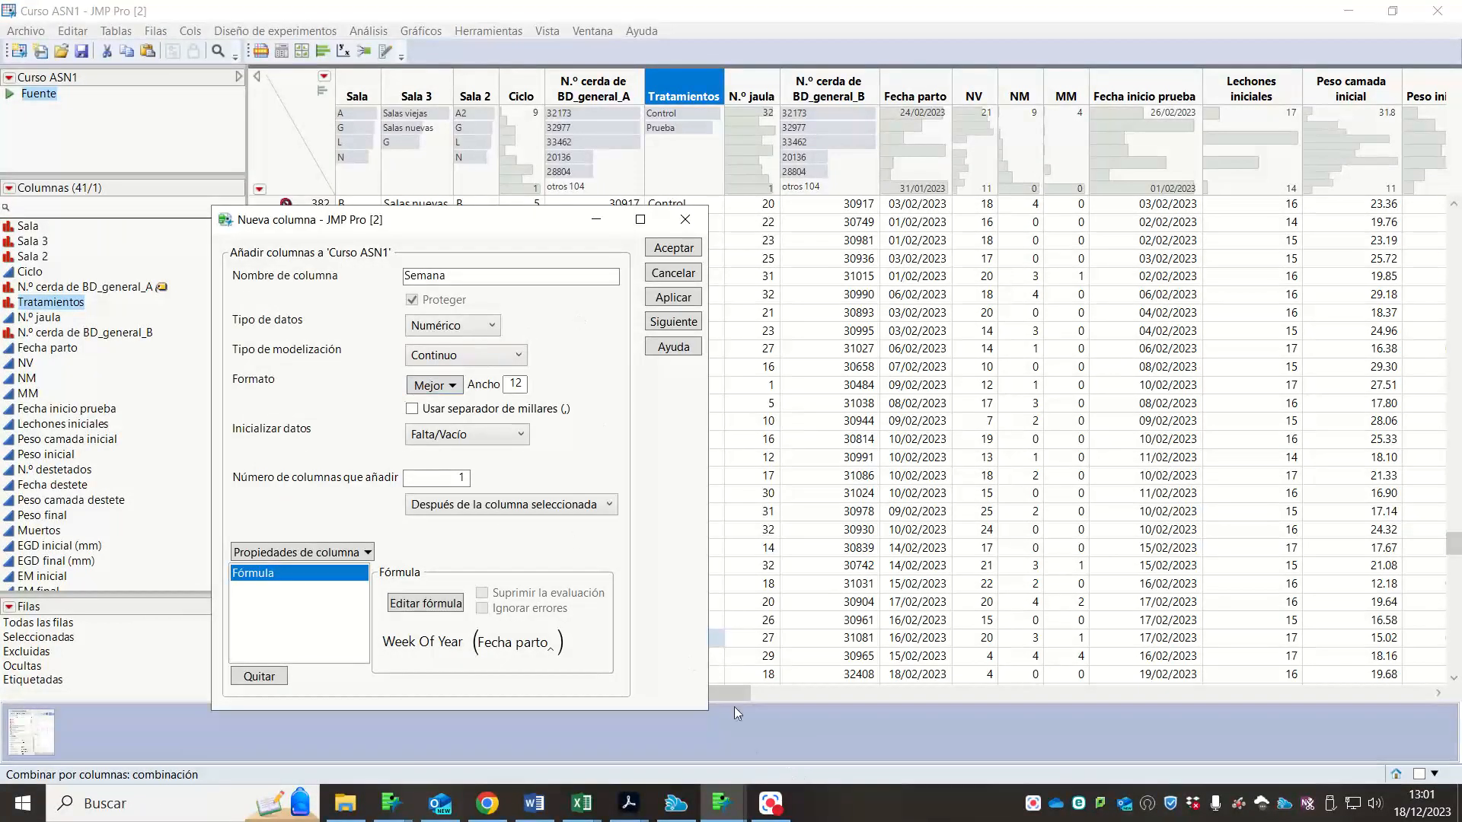
pyautogui.click(685, 219)
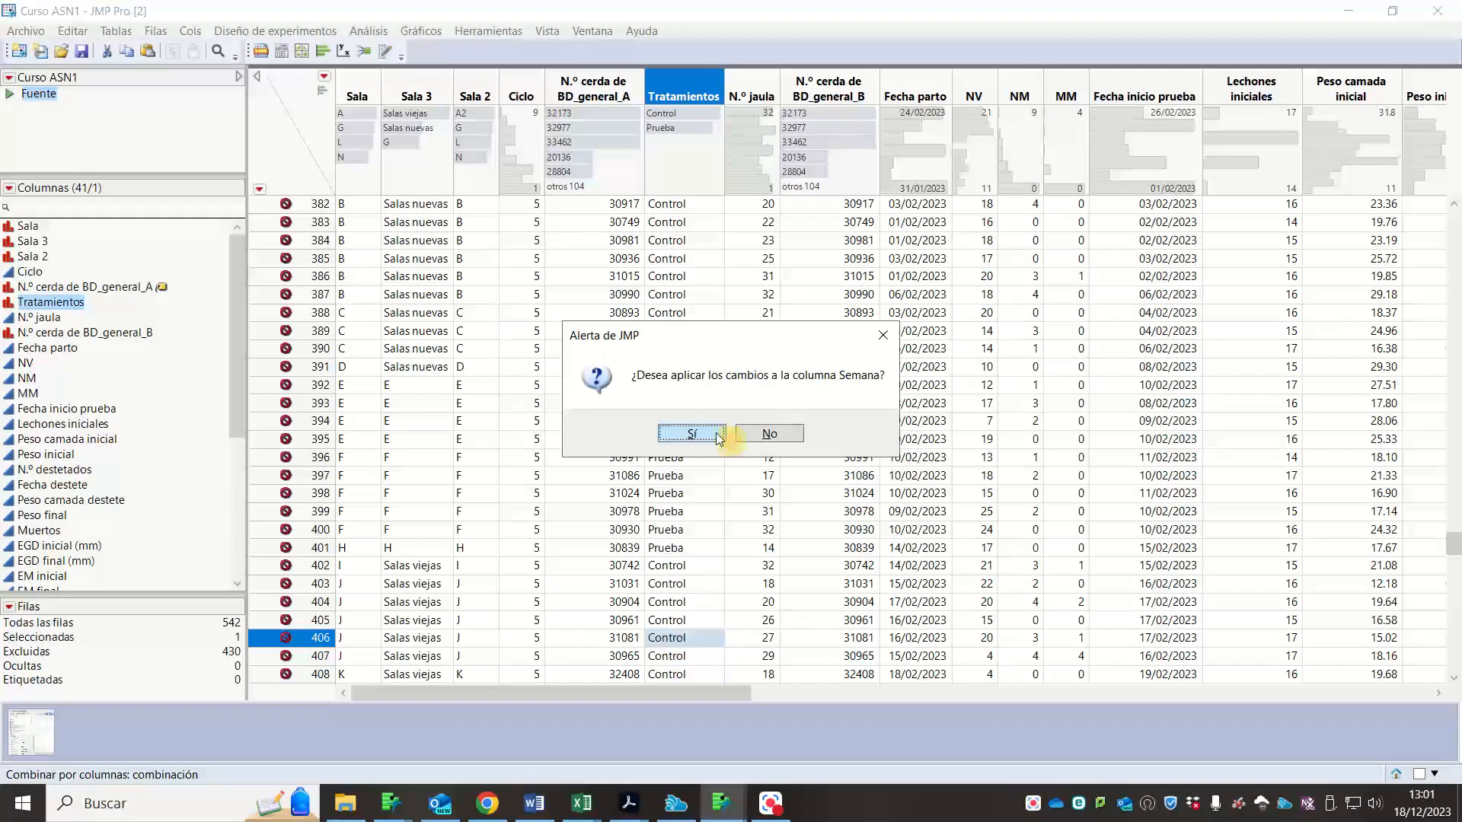
pyautogui.click(769, 437)
# - Bring up the graph window, reopen the data filter from the Curso ASN1 table and restore its row selection
pyautogui.moveTo(719, 805)
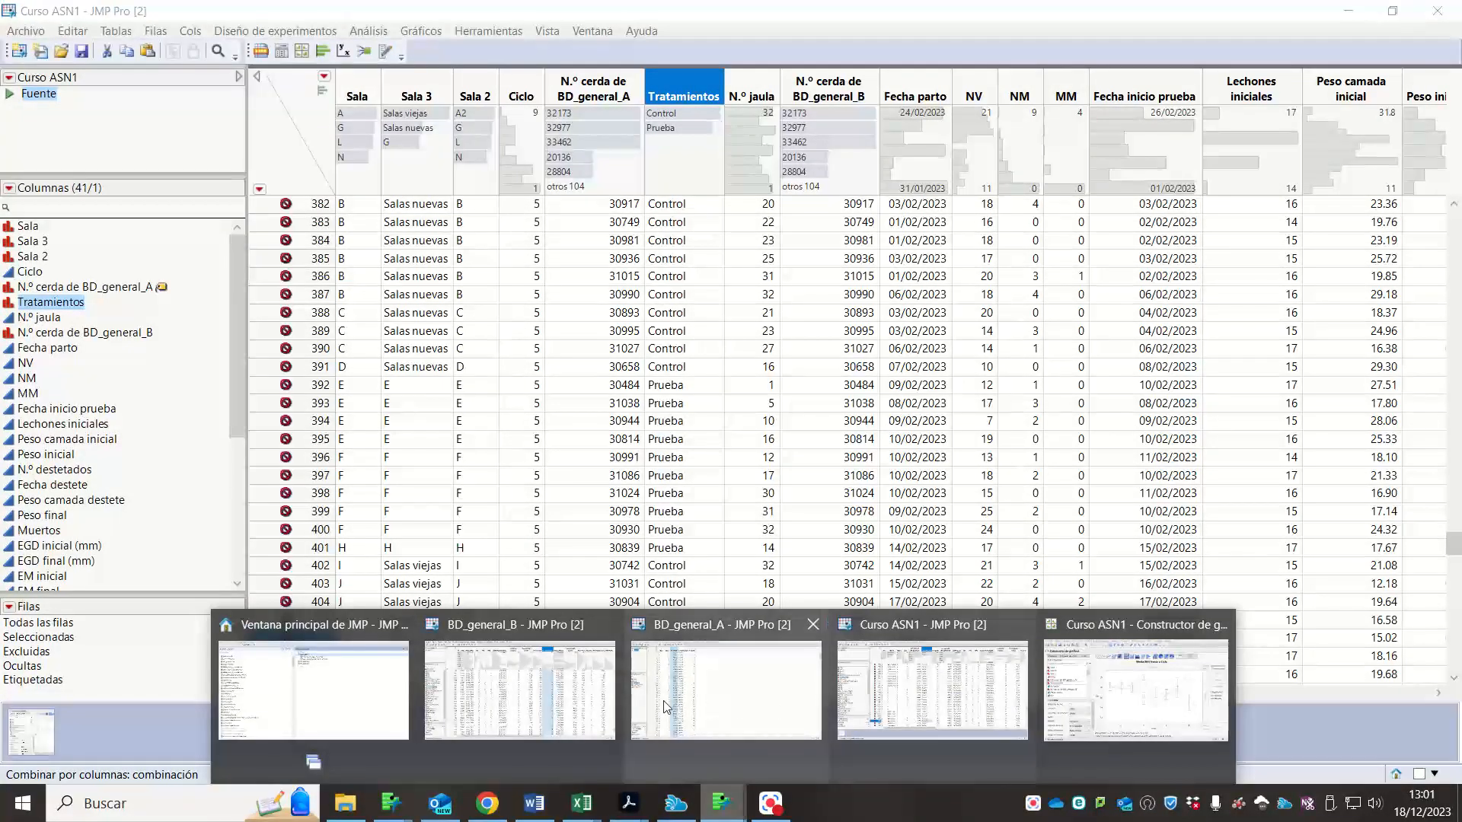
pyautogui.click(1146, 708)
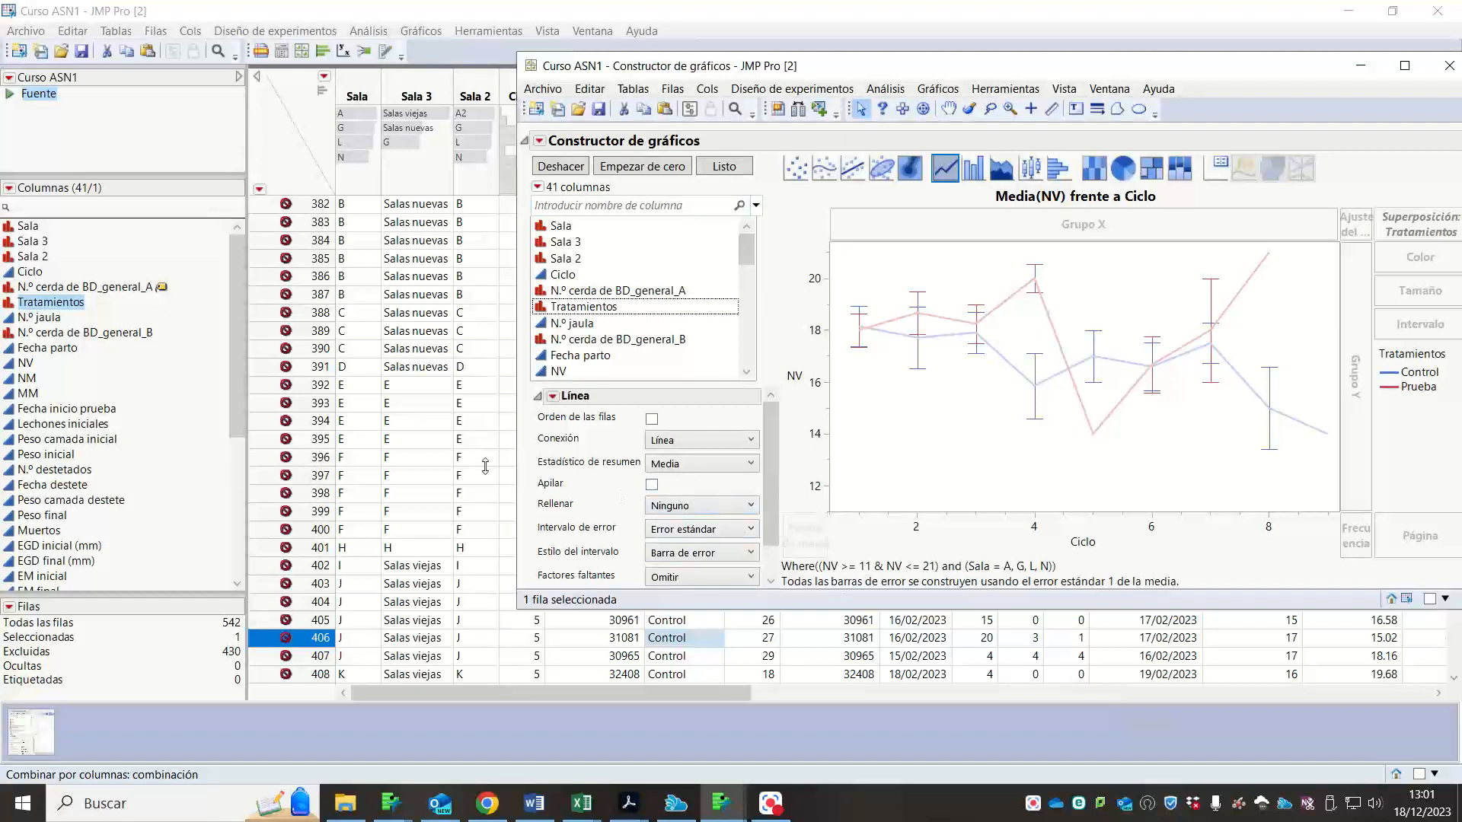
pyautogui.click(155, 31)
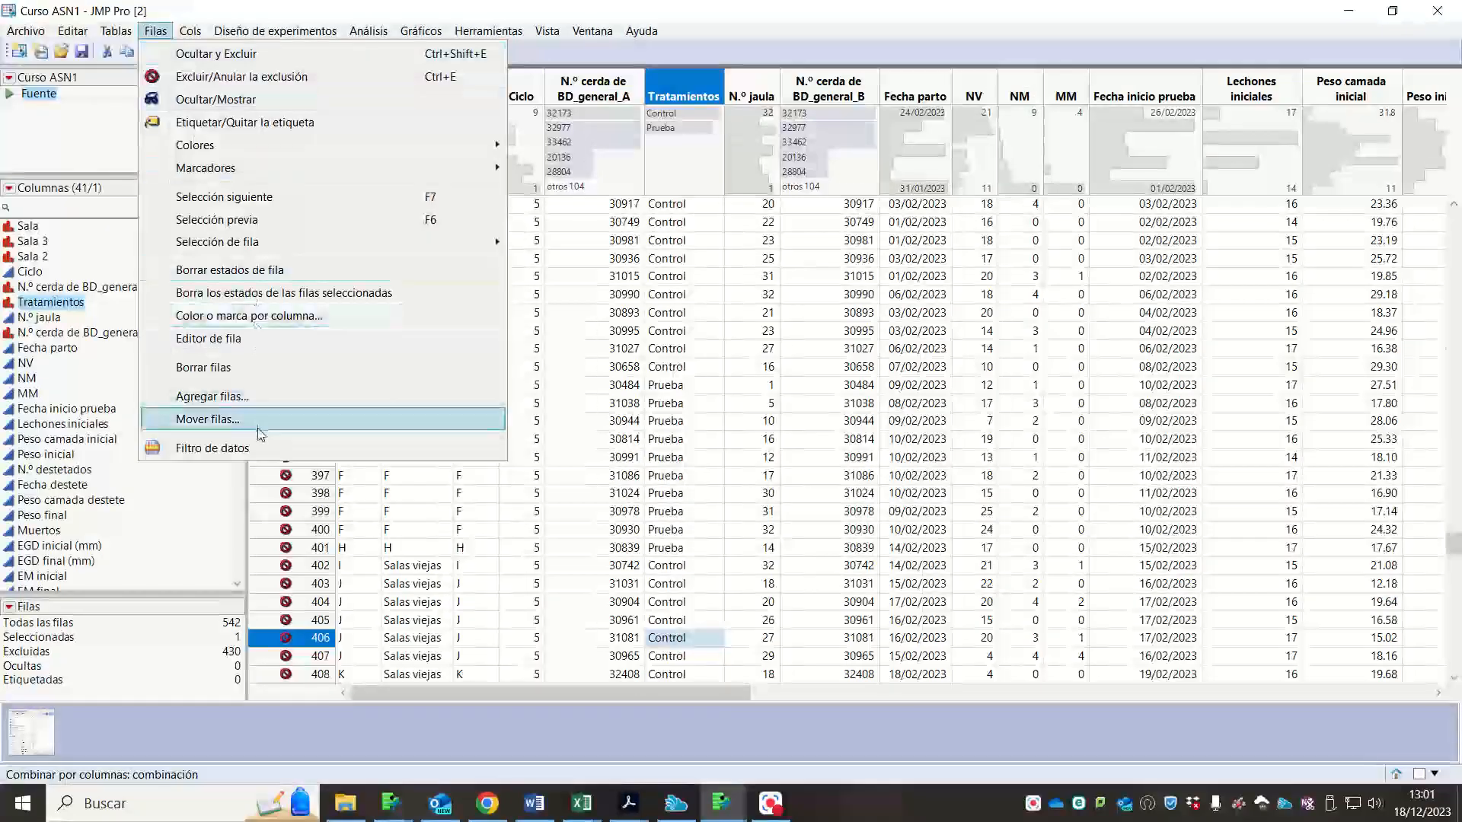
pyautogui.click(213, 448)
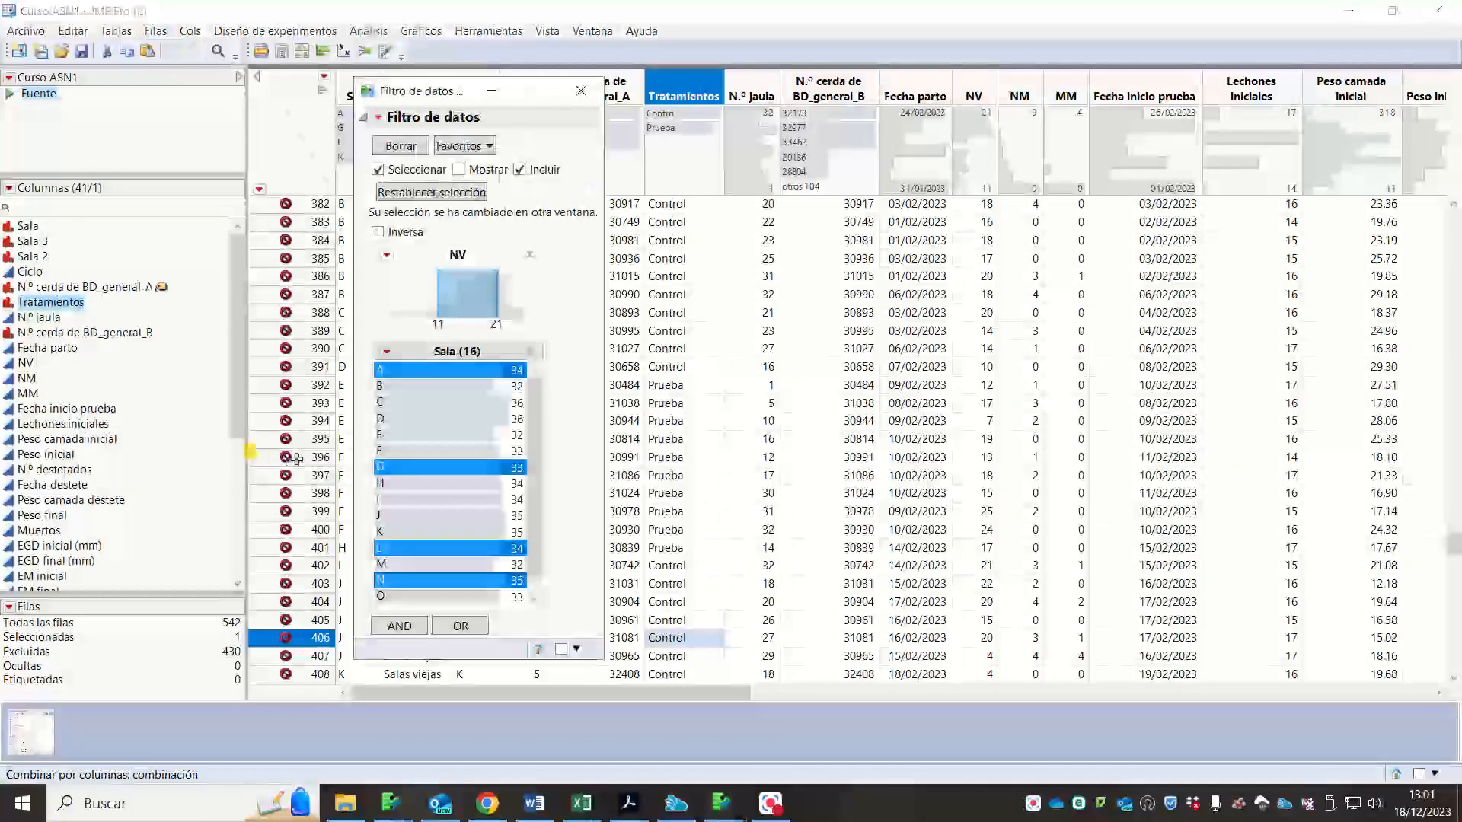
pyautogui.click(428, 191)
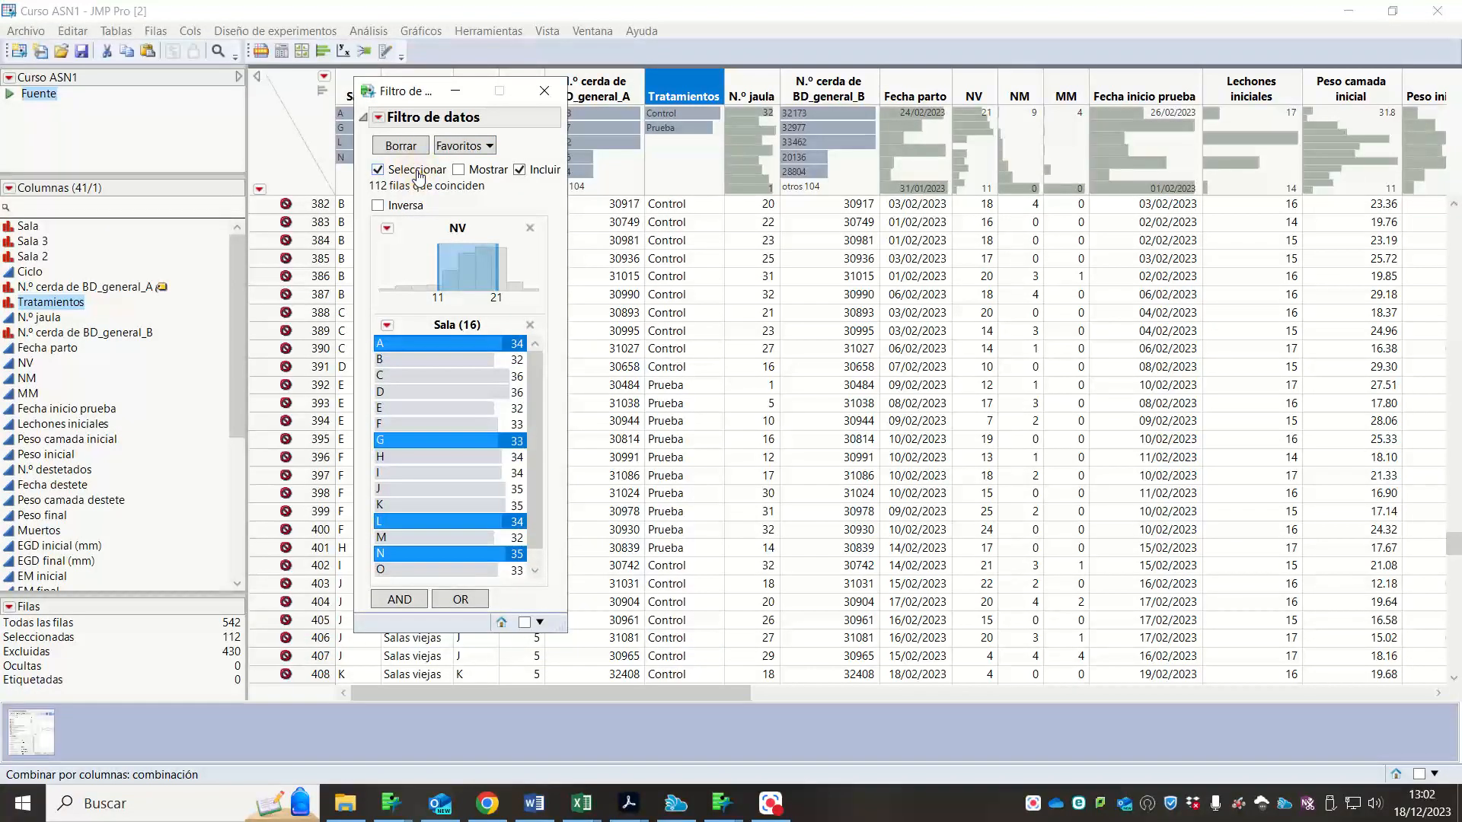
# - Preview a subset table of the selected Curso ASN1 rows and close the dialog without creating it
pyautogui.click(200, 640)
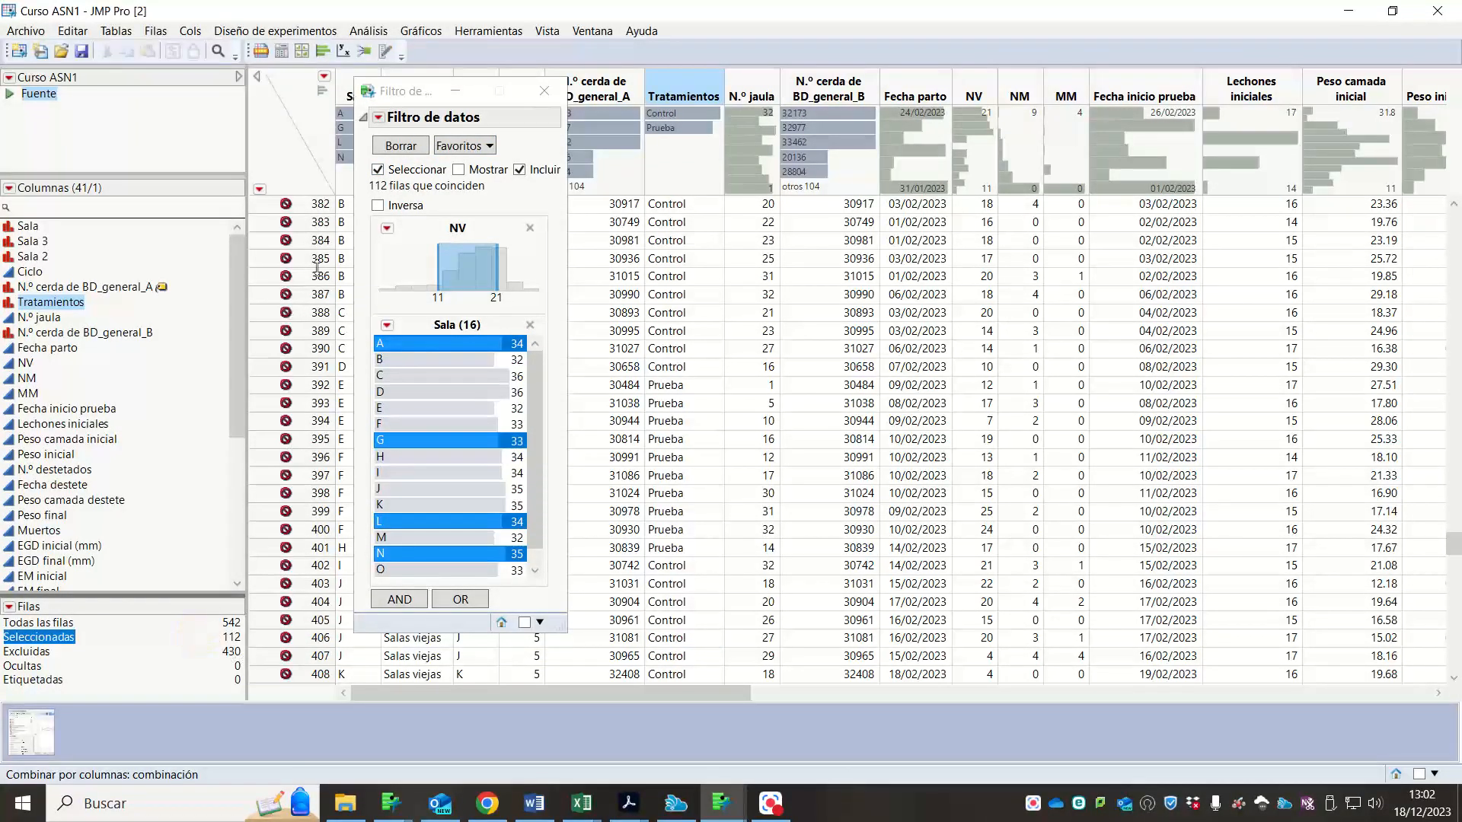
pyautogui.click(461, 91)
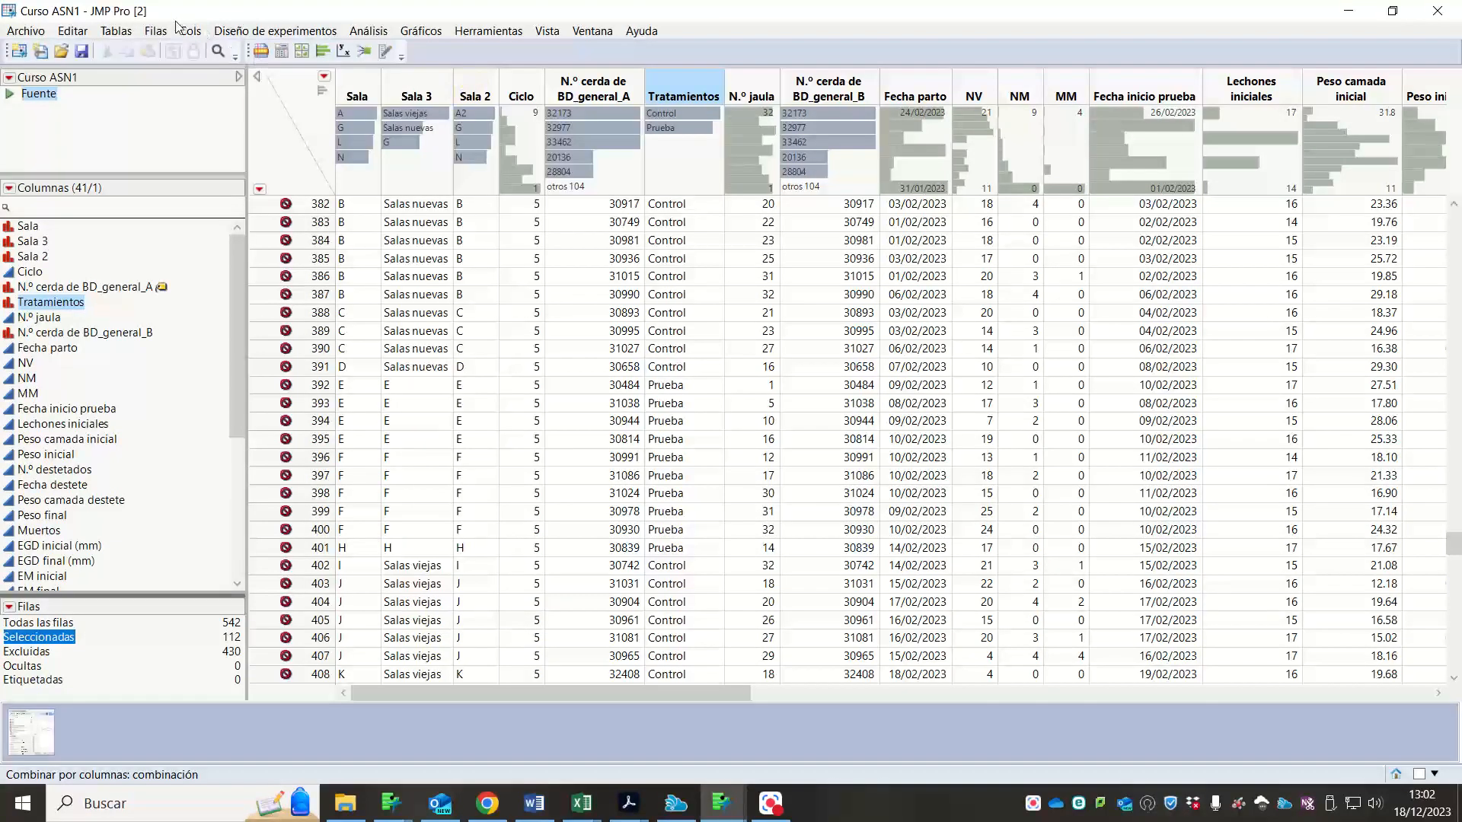
pyautogui.click(116, 30)
pyautogui.click(155, 83)
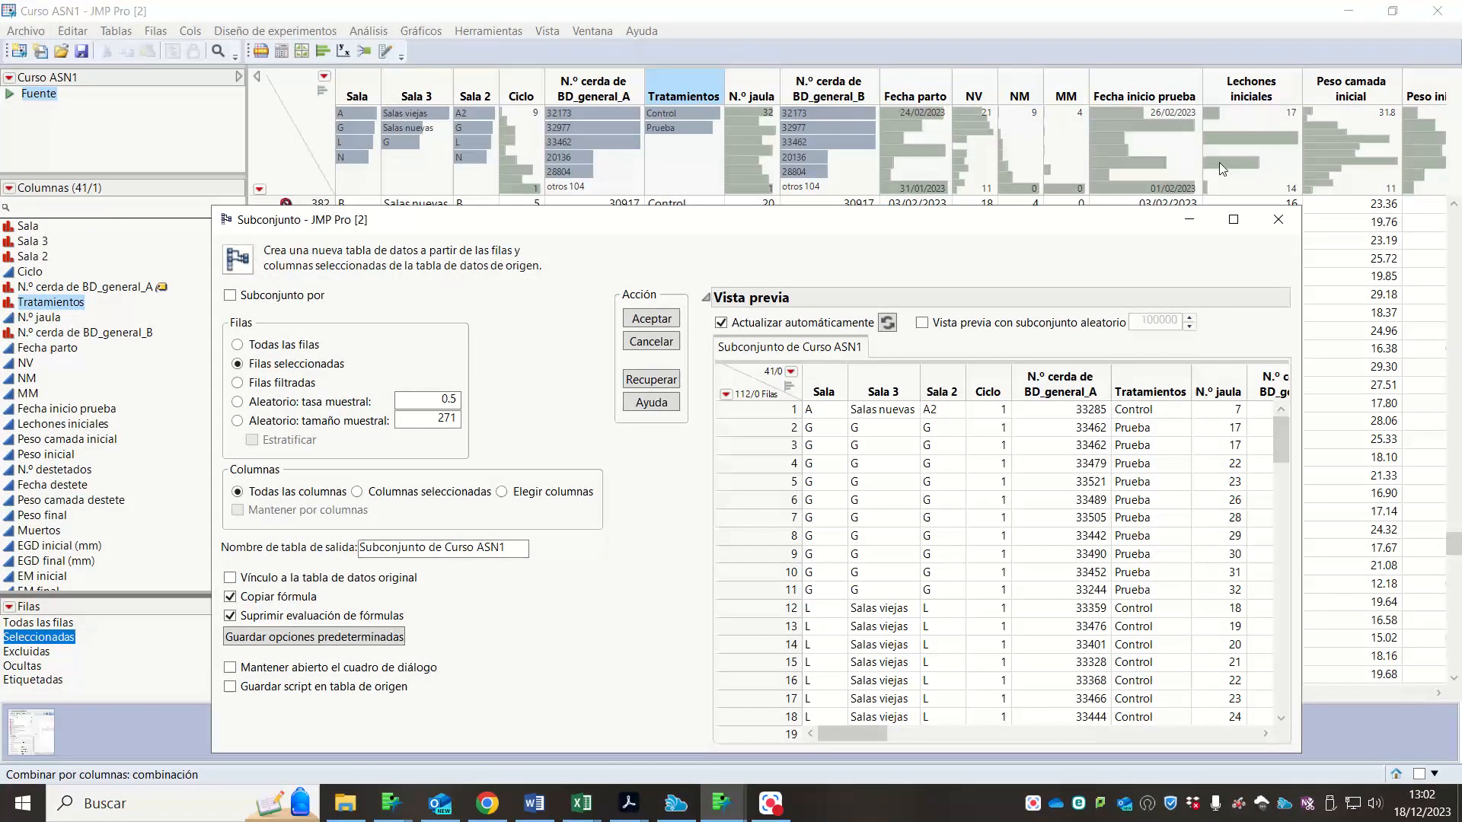
pyautogui.click(1278, 219)
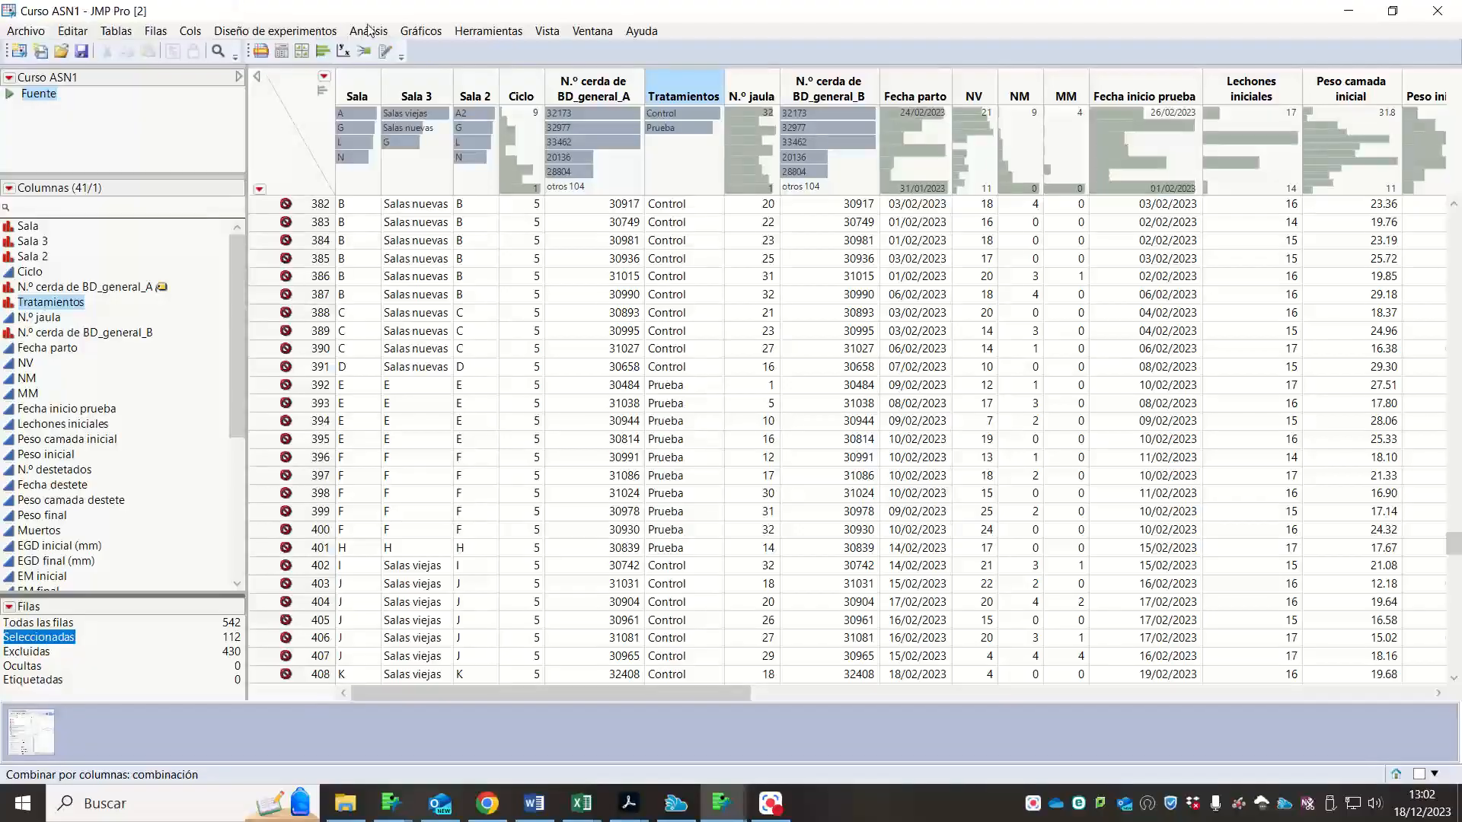
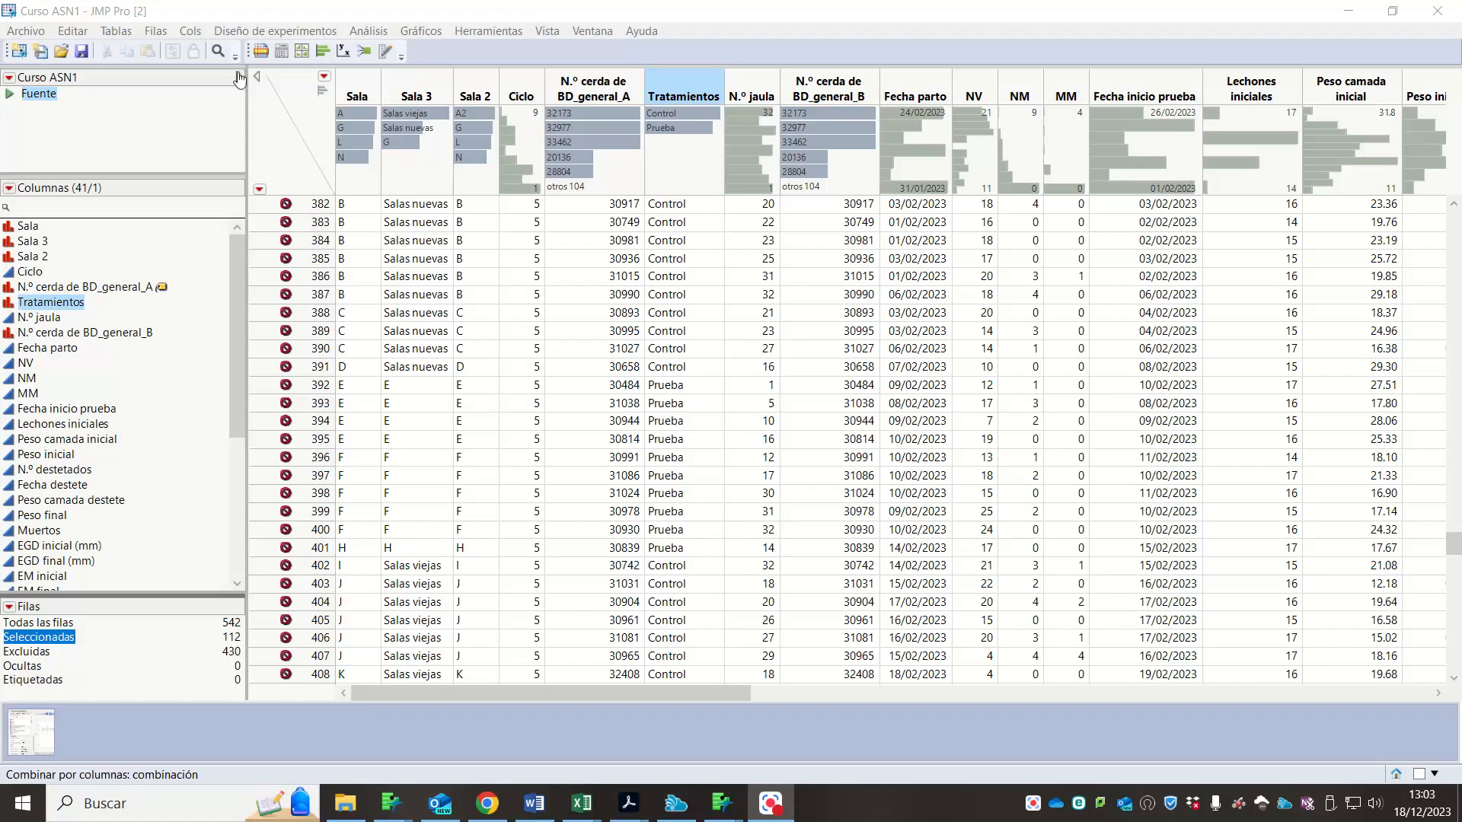
# - Clear all row states in the Curso ASN1 table
pyautogui.click(158, 36)
pyautogui.click(158, 38)
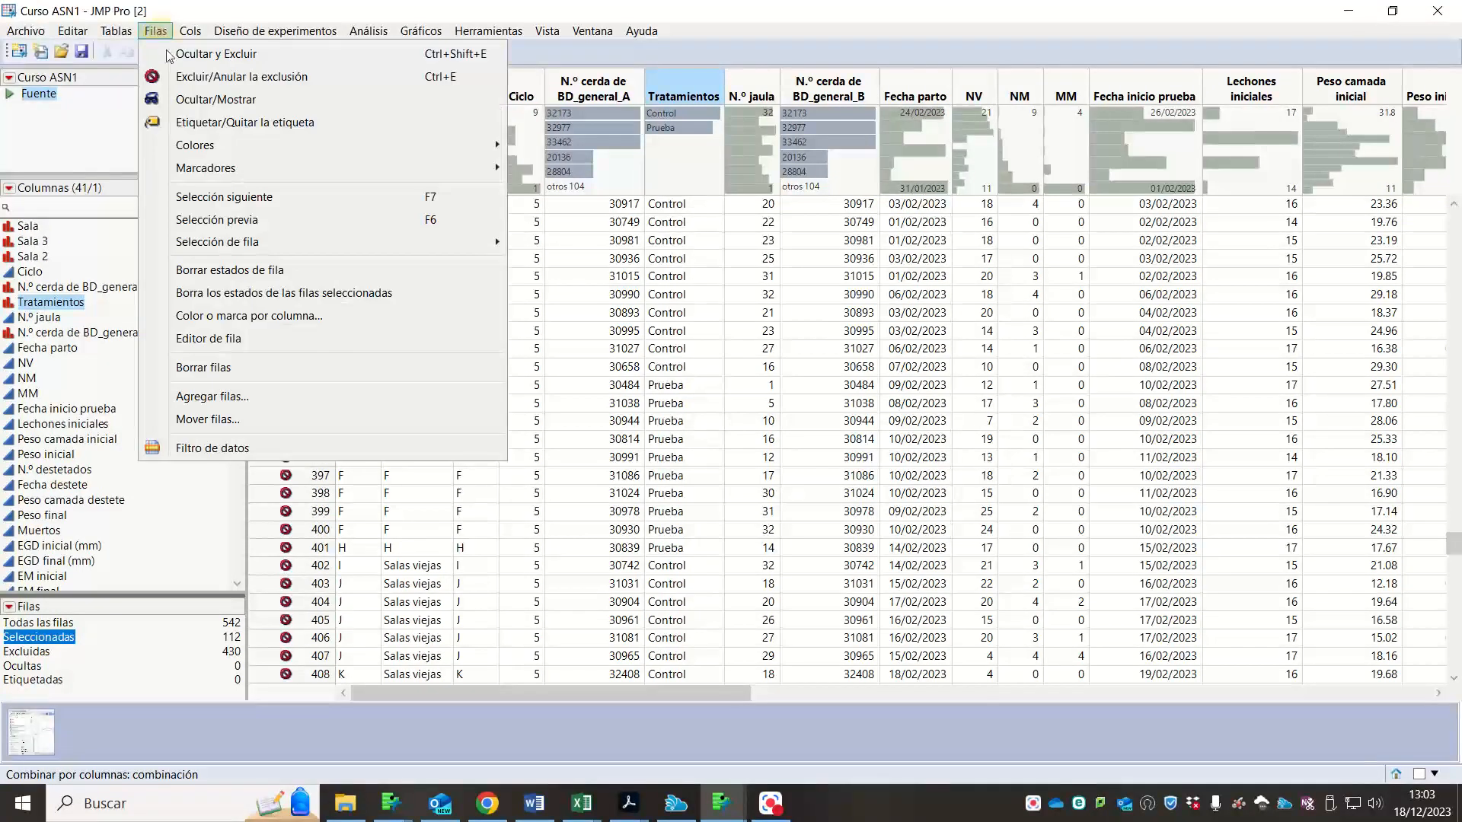
pyautogui.click(270, 277)
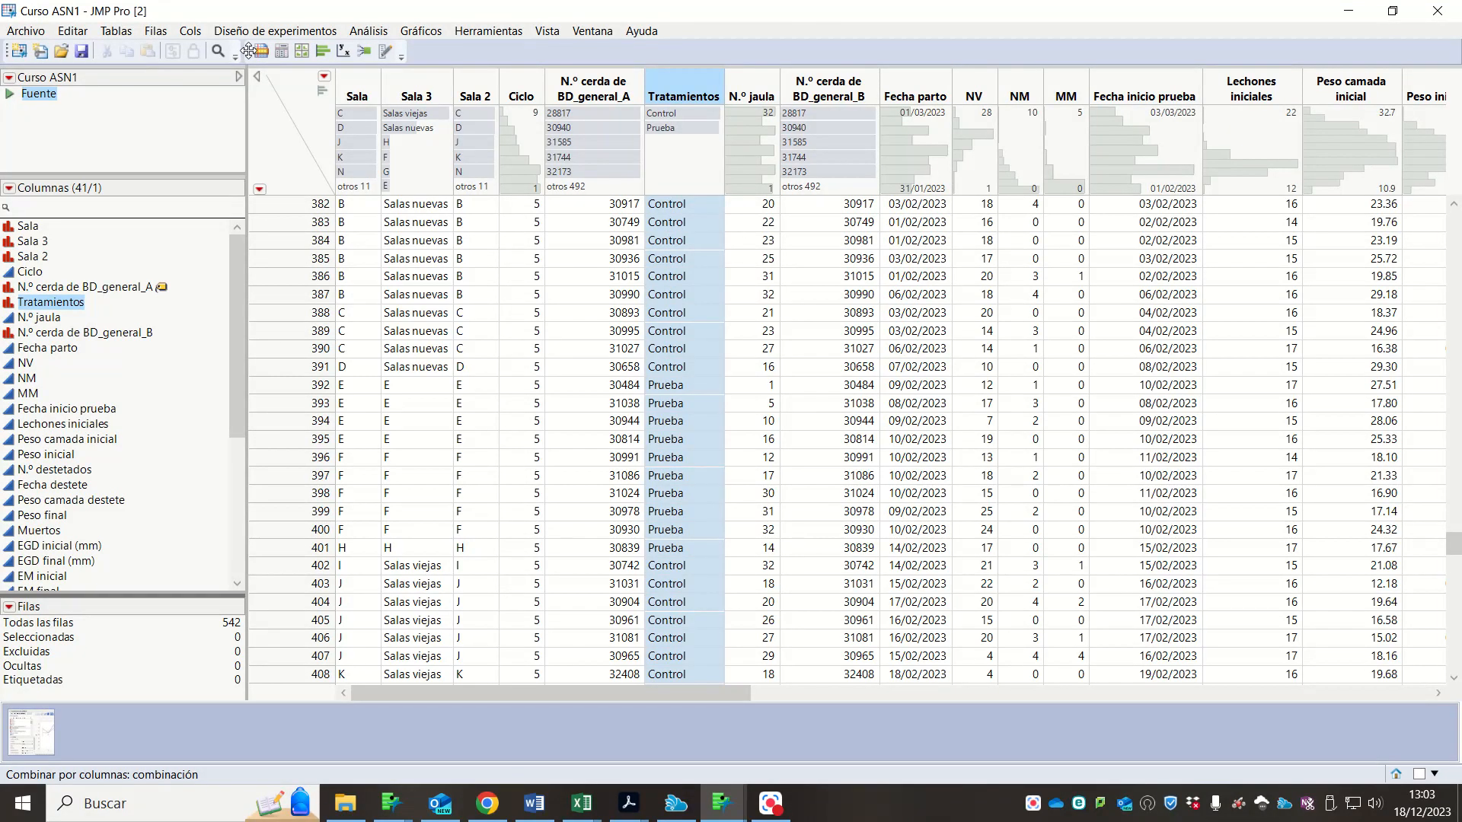
# - Start a summary table of Curso ASN1 with Sala as the grouping column
pyautogui.click(107, 37)
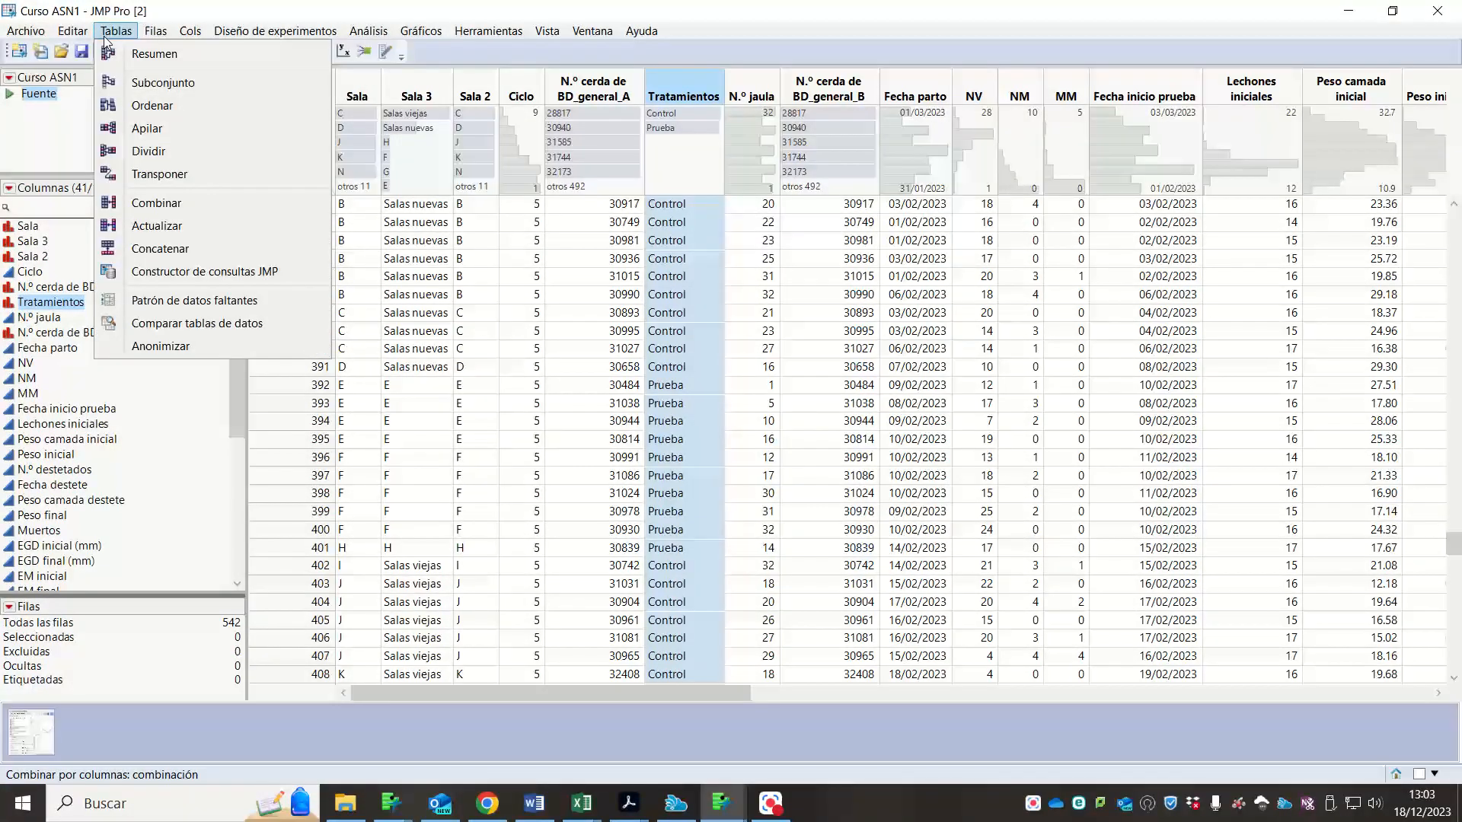
pyautogui.click(138, 54)
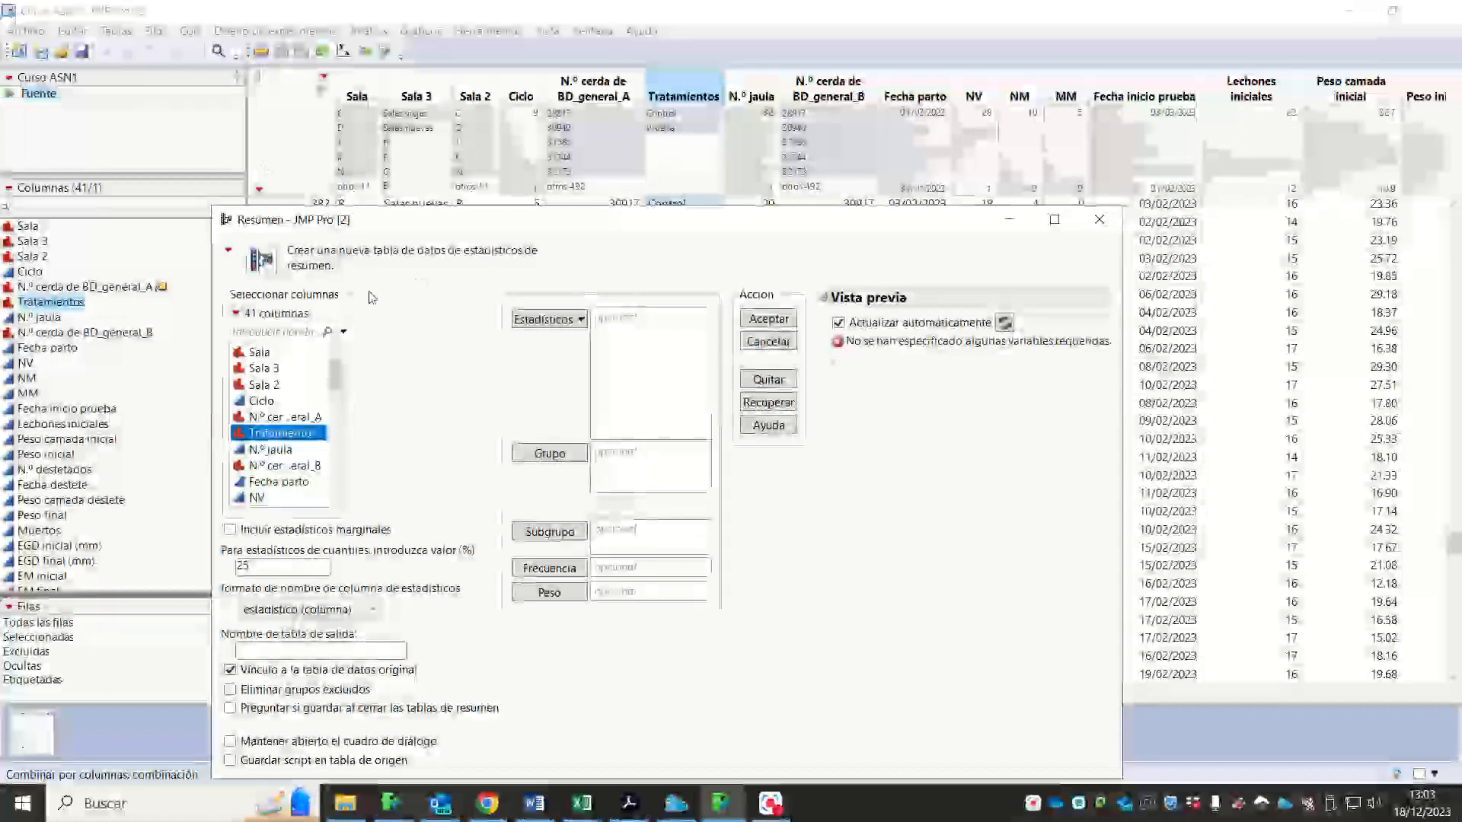
pyautogui.click(255, 352)
pyautogui.click(542, 455)
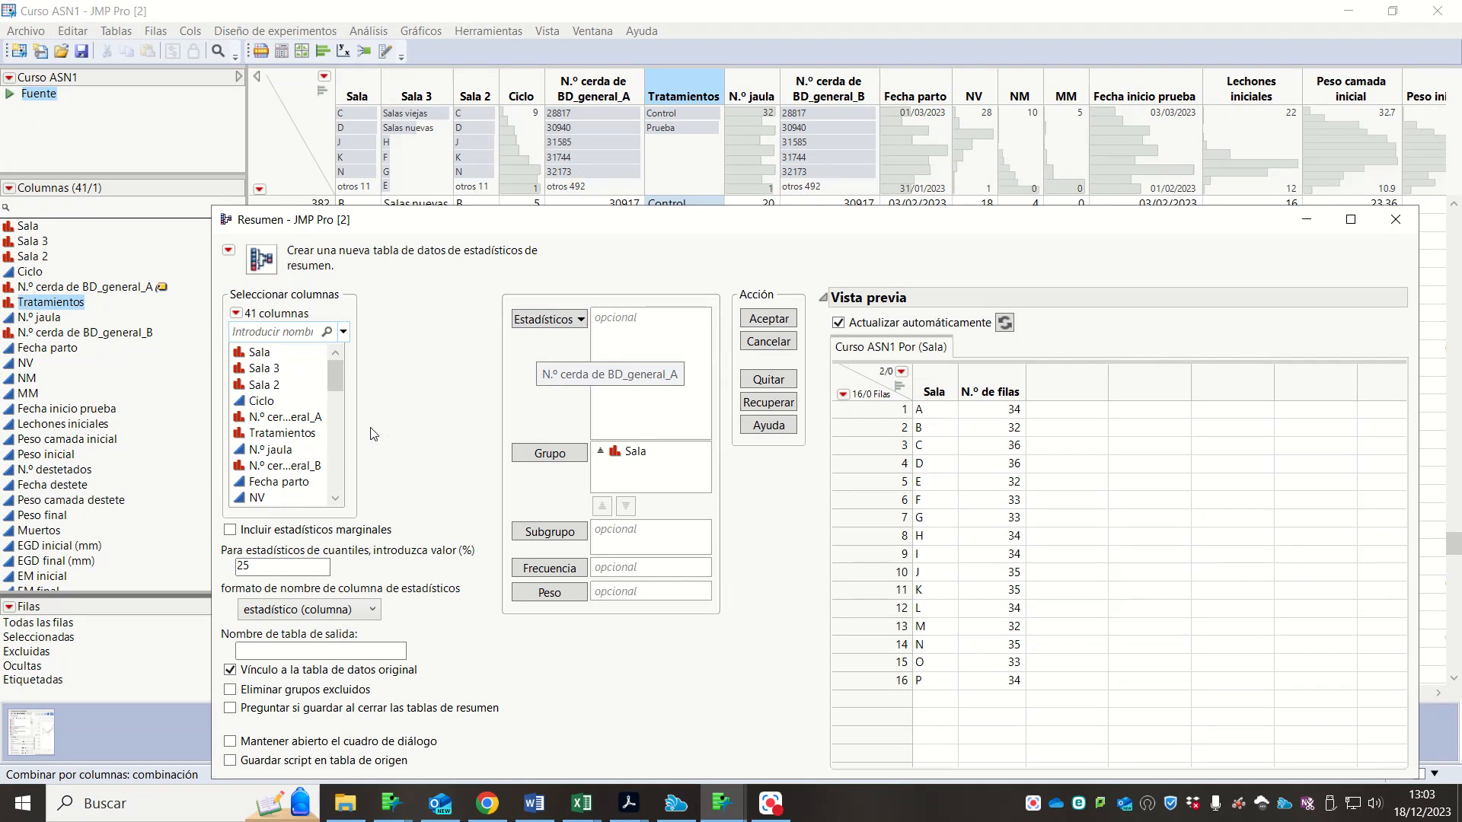
# - Add the mean and standard deviation of NV, NM and MM to the summary statistics
pyautogui.click(320, 497)
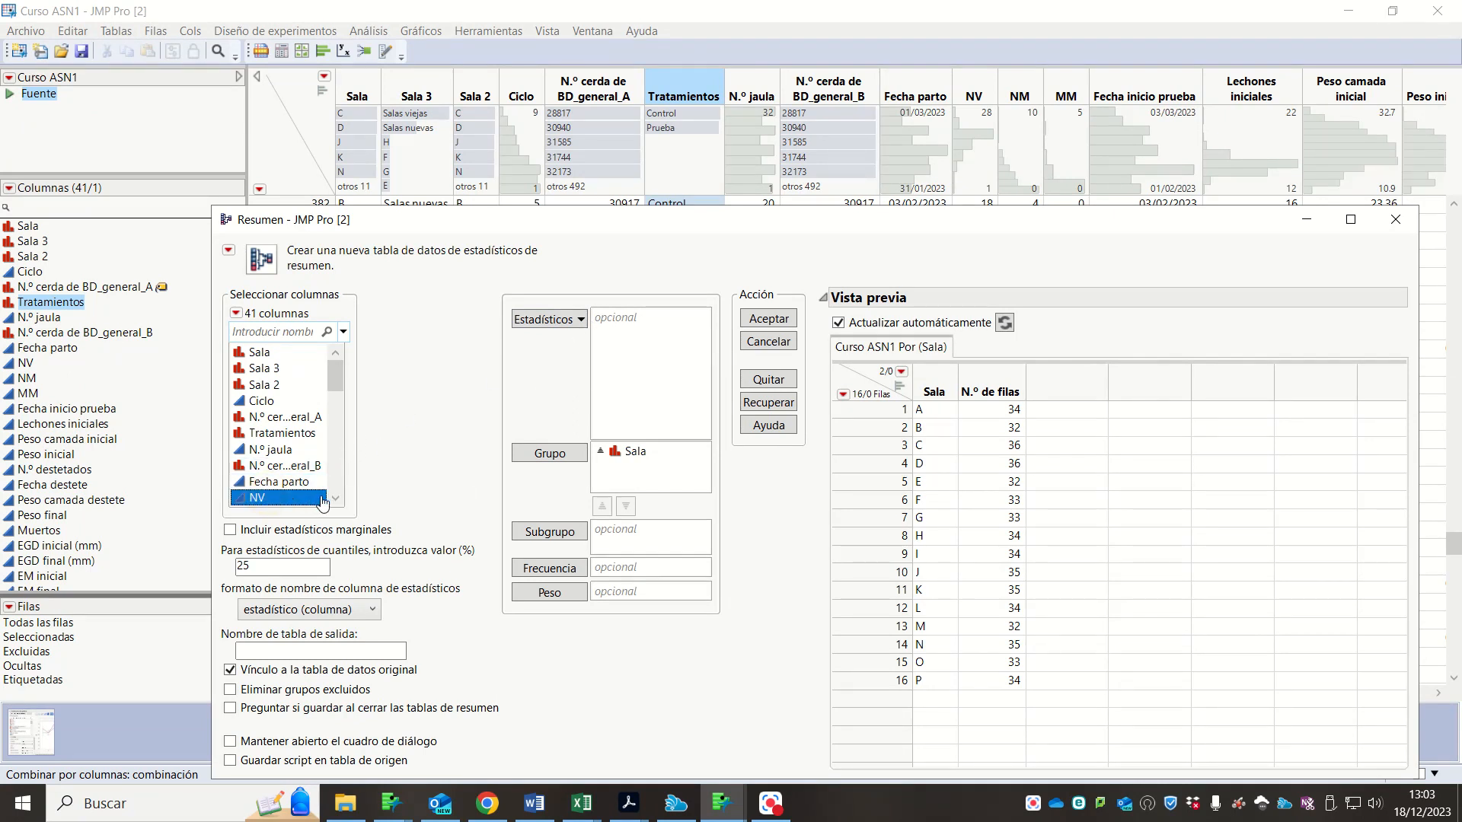
pyautogui.click(320, 498)
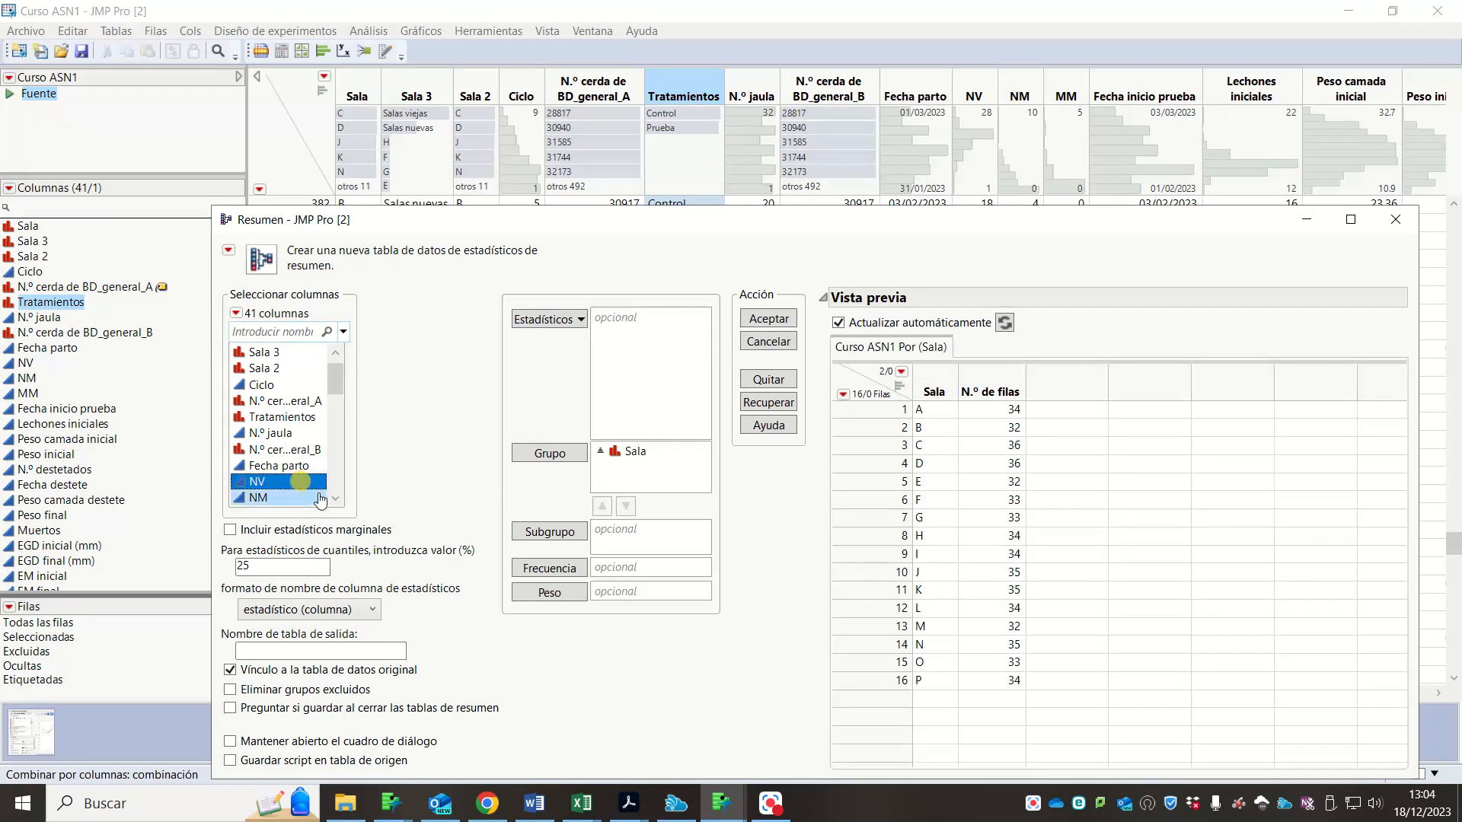
pyautogui.keyDown('shift'); pyautogui.click(321, 499); pyautogui.keyUp('shift')
pyautogui.keyDown('shift'); pyautogui.click(320, 498); pyautogui.keyUp('shift')
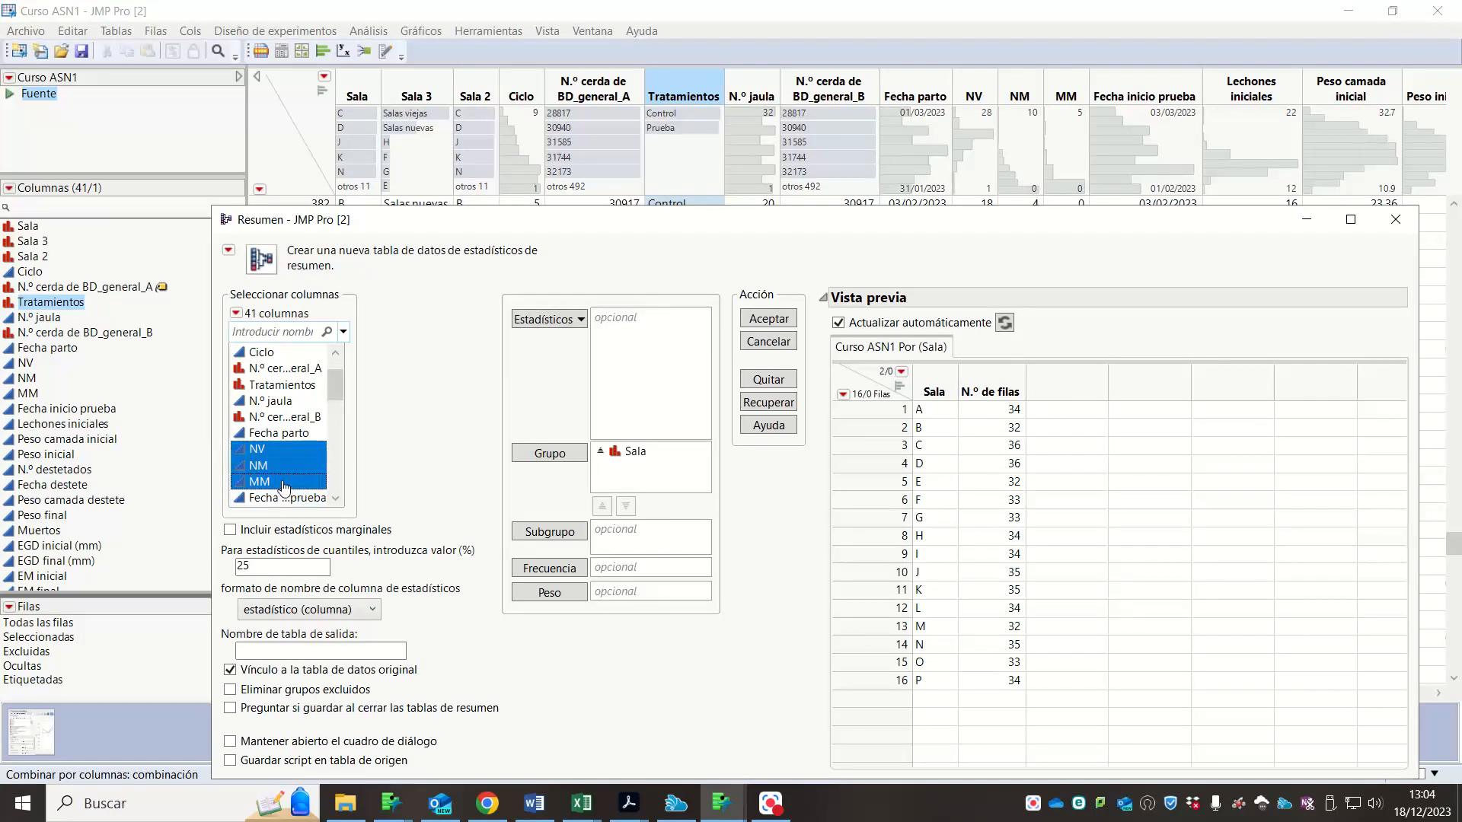
pyautogui.click(576, 328)
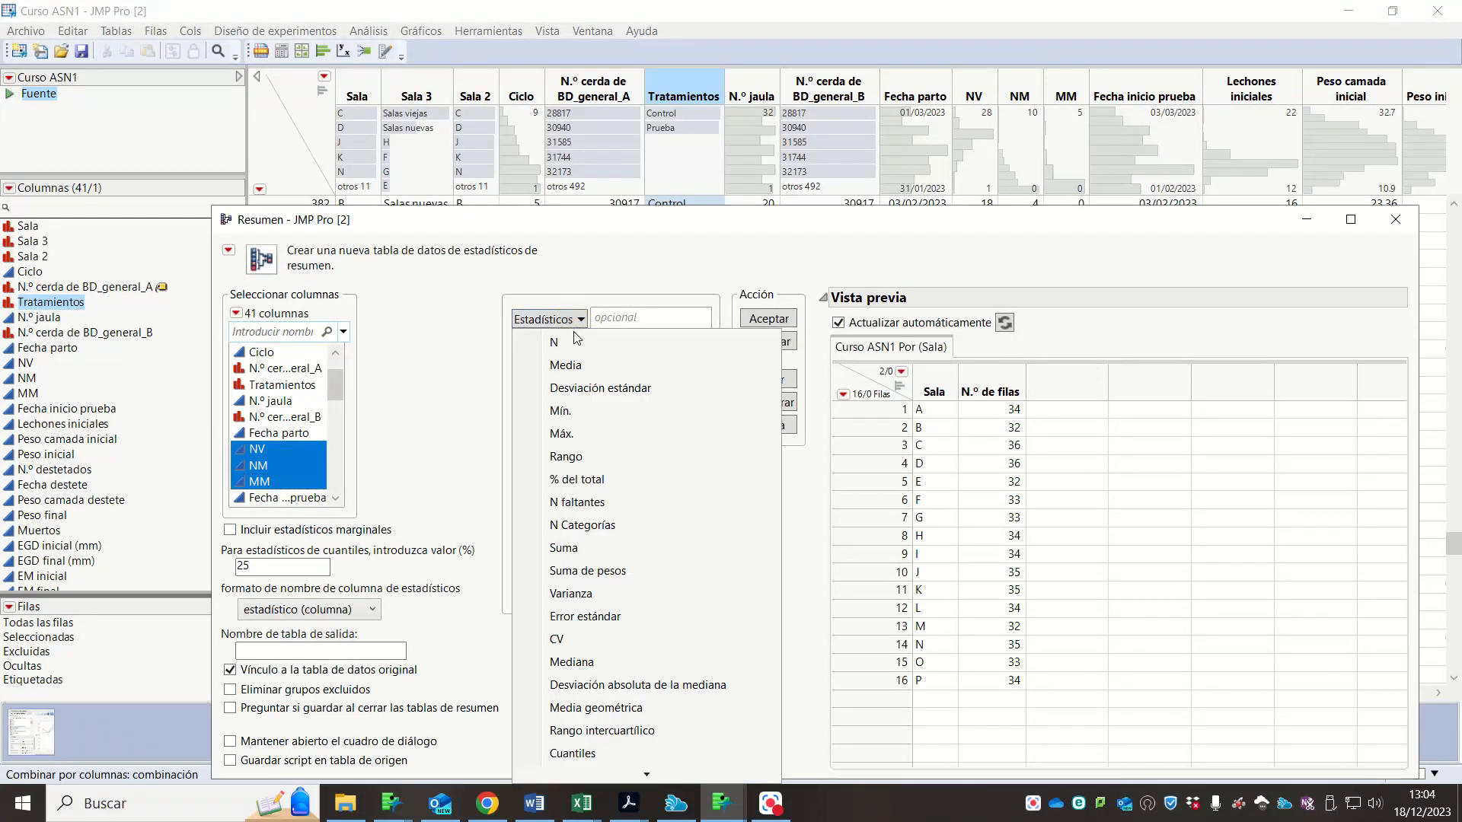
pyautogui.click(566, 364)
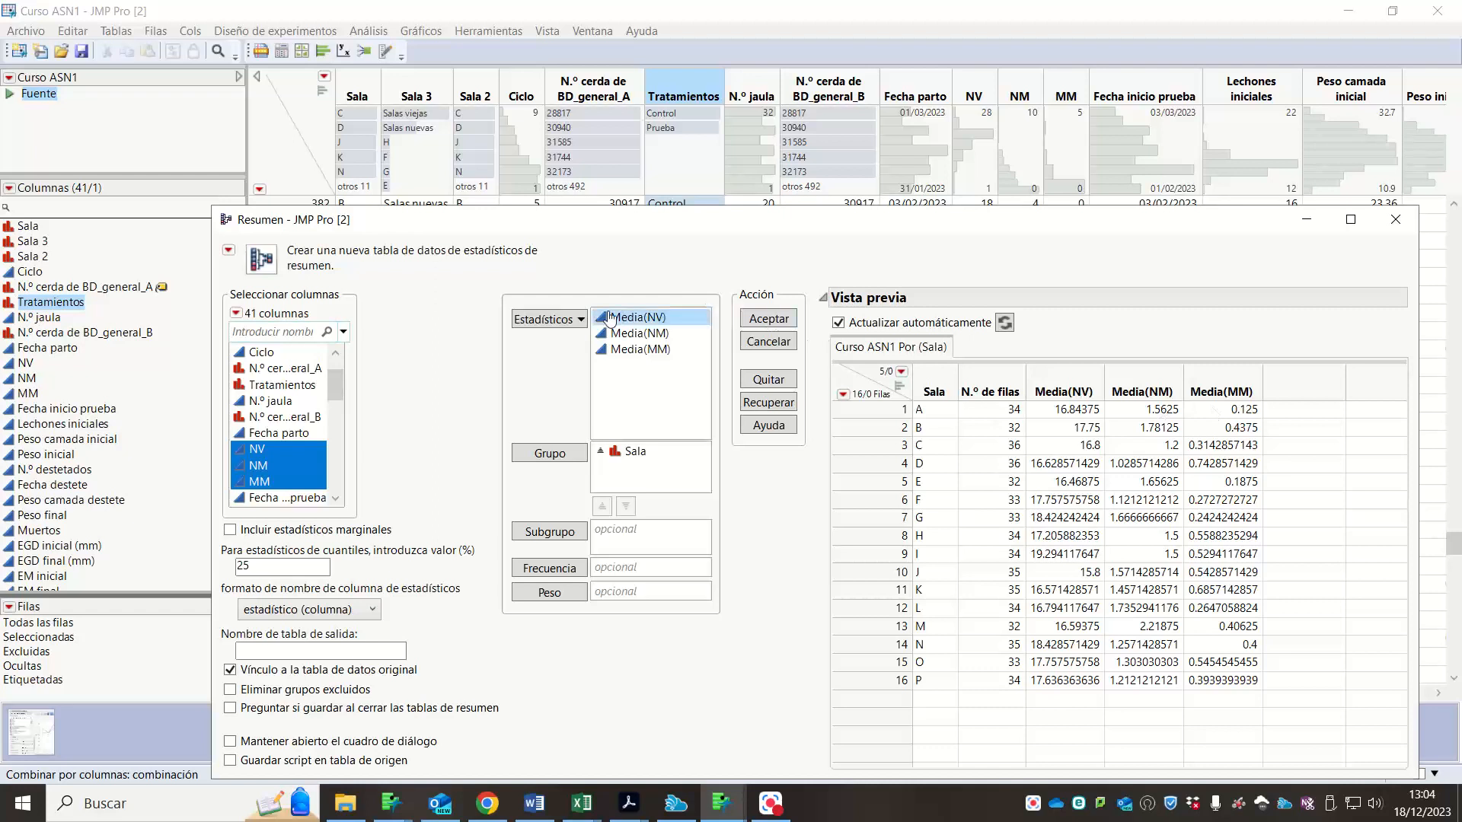
pyautogui.click(558, 323)
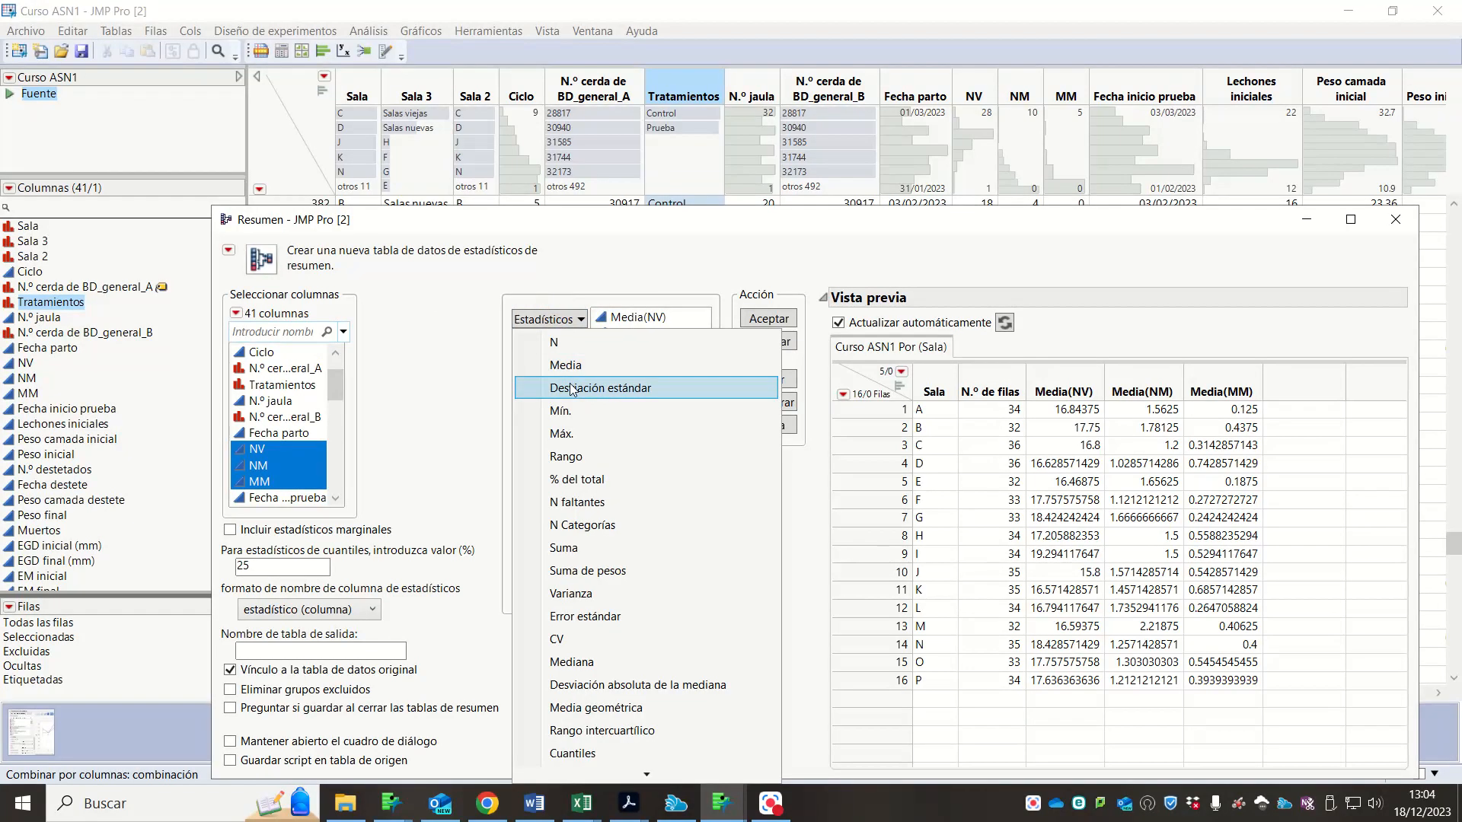
pyautogui.click(573, 389)
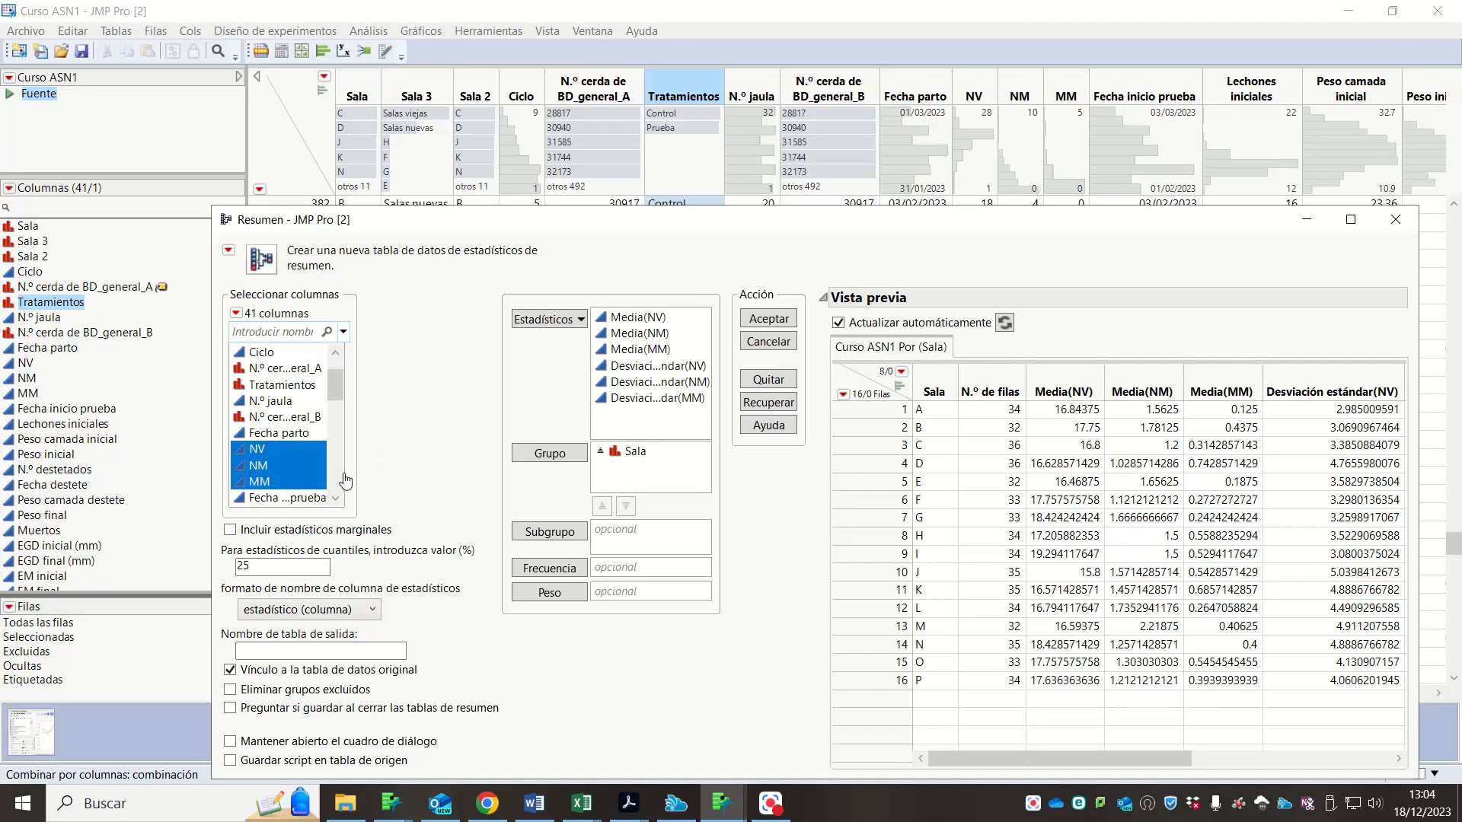
# - Add the mean of Peso final to the statistics and create the summary table by Sala
pyautogui.scroll(-3, 342, 480)
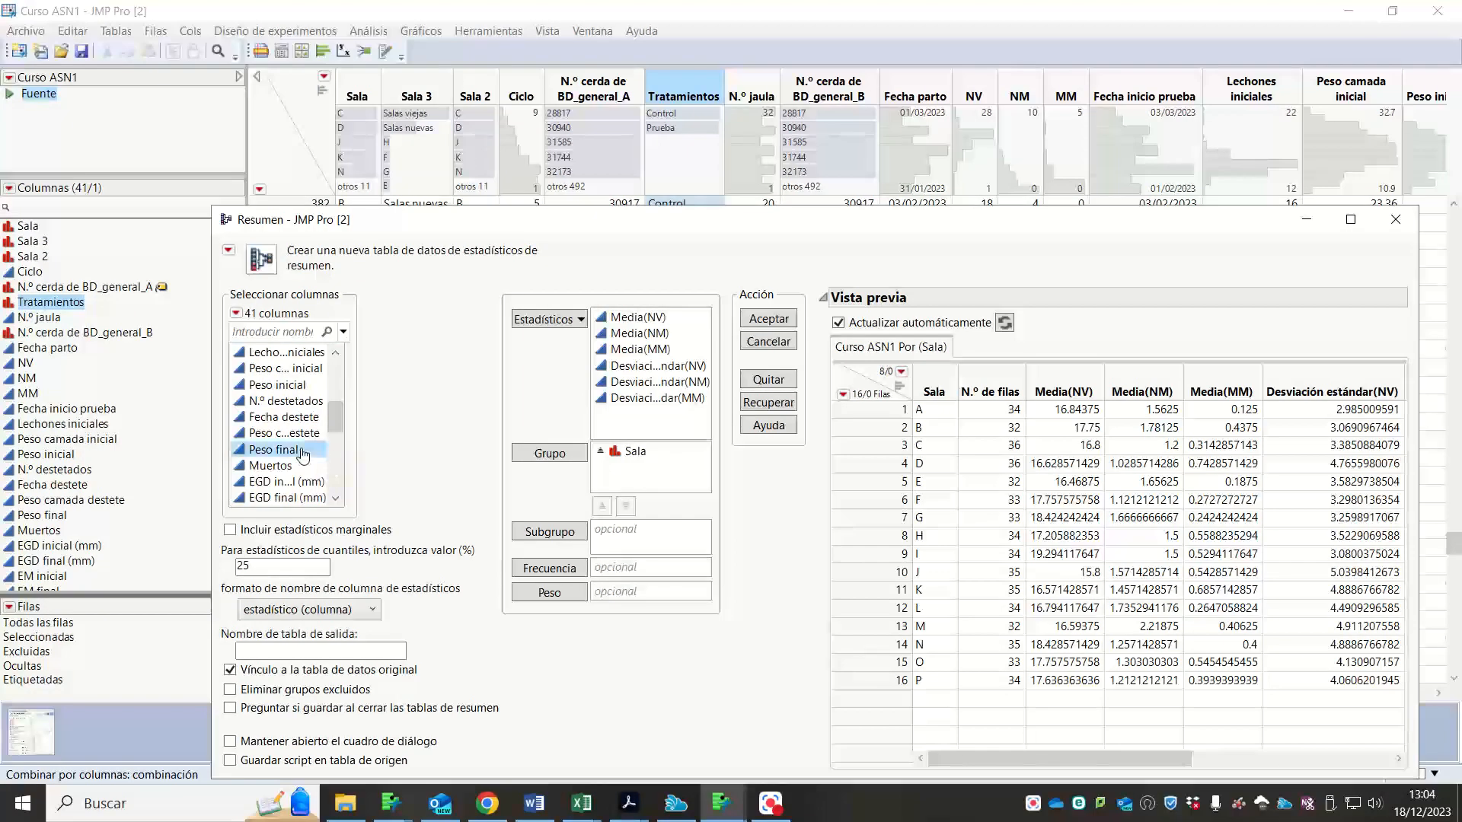
pyautogui.click(303, 451)
pyautogui.click(571, 323)
pyautogui.press('Escape')
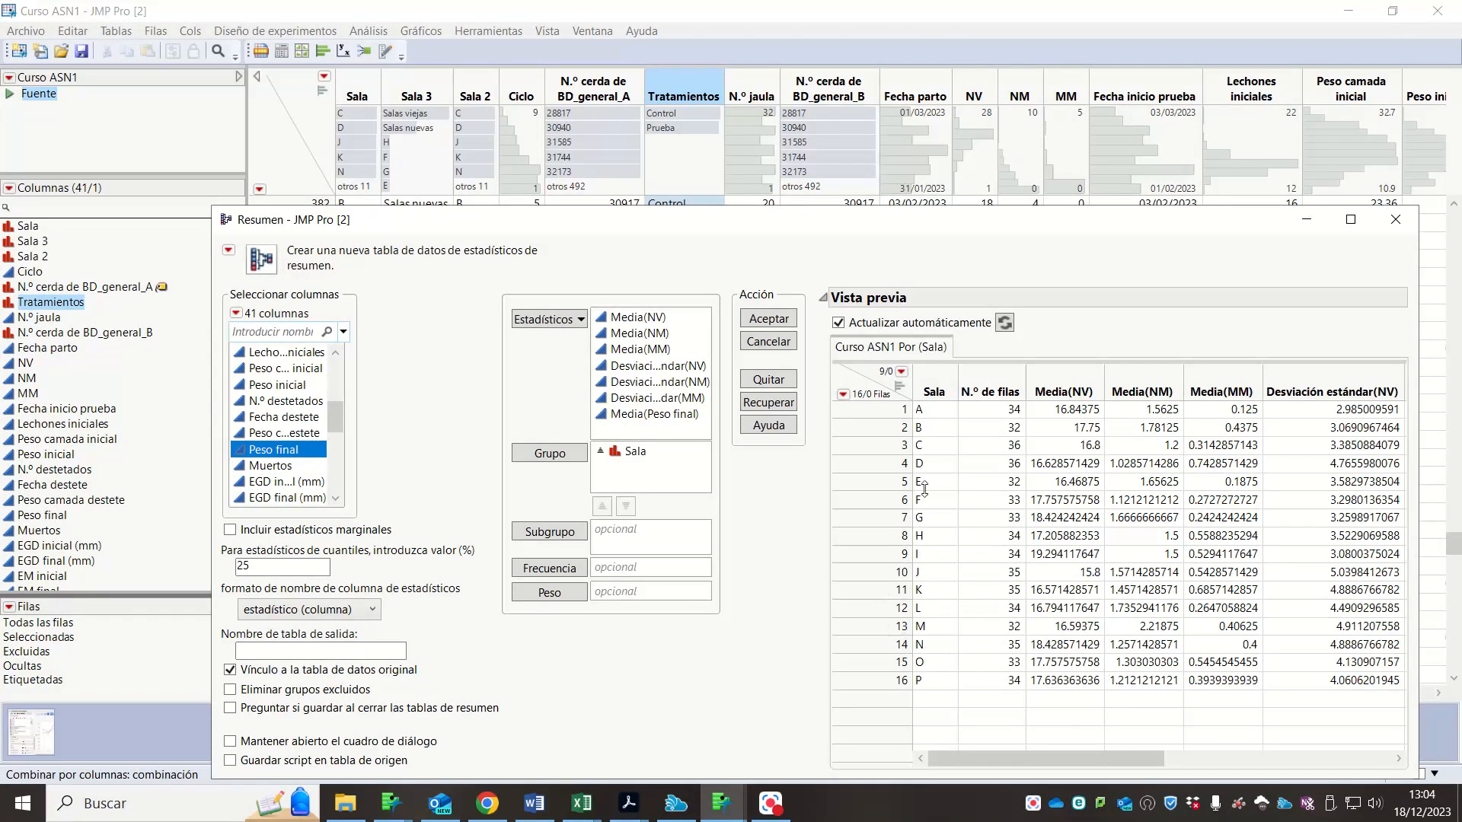
pyautogui.click(767, 318)
pyautogui.doubleClick(989, 273)
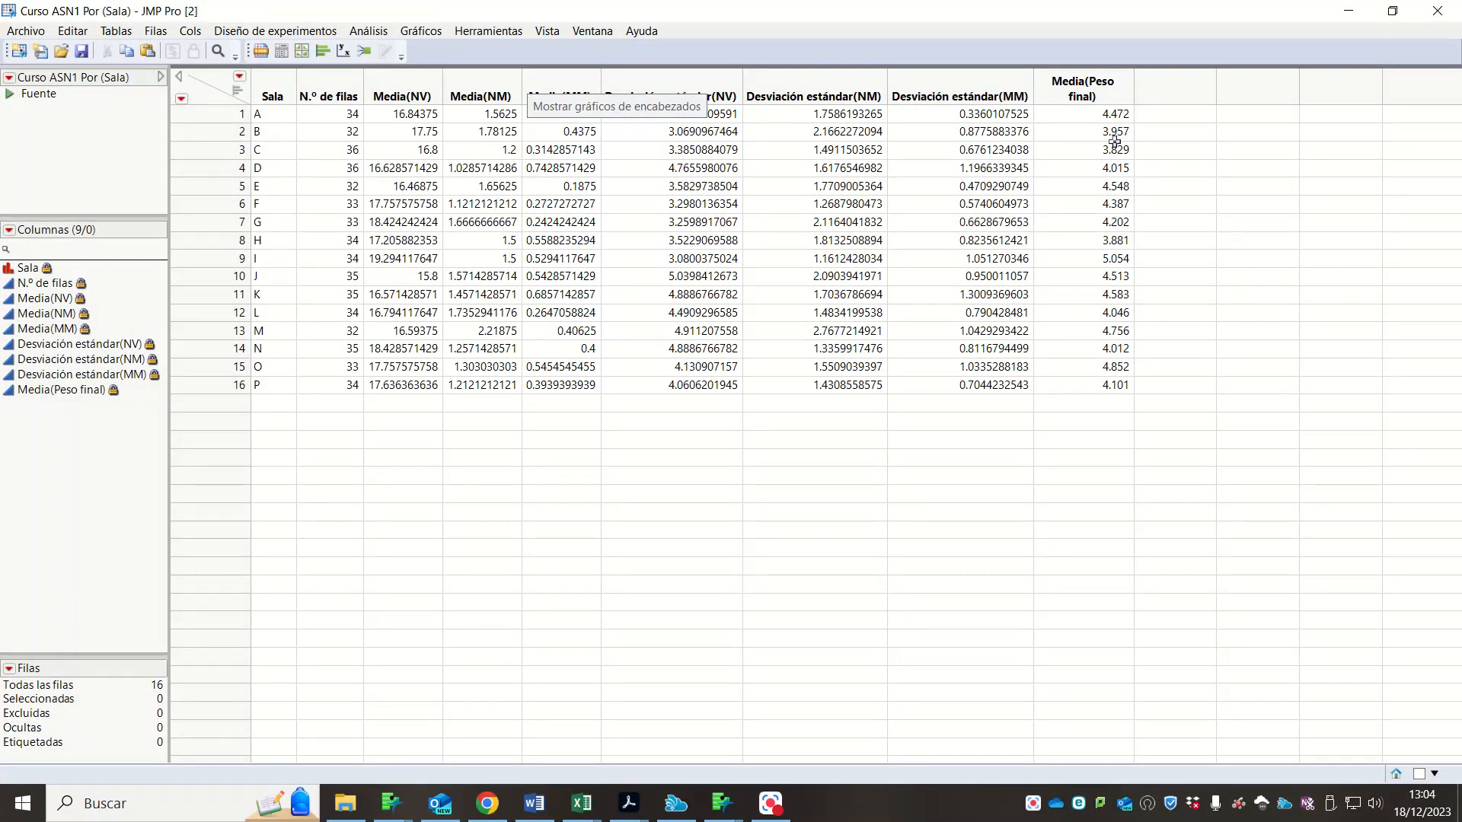
# - Build a graph from the summary table with Media(NM) on X and Media(Peso final) on Y
pyautogui.click(440, 31)
pyautogui.click(445, 49)
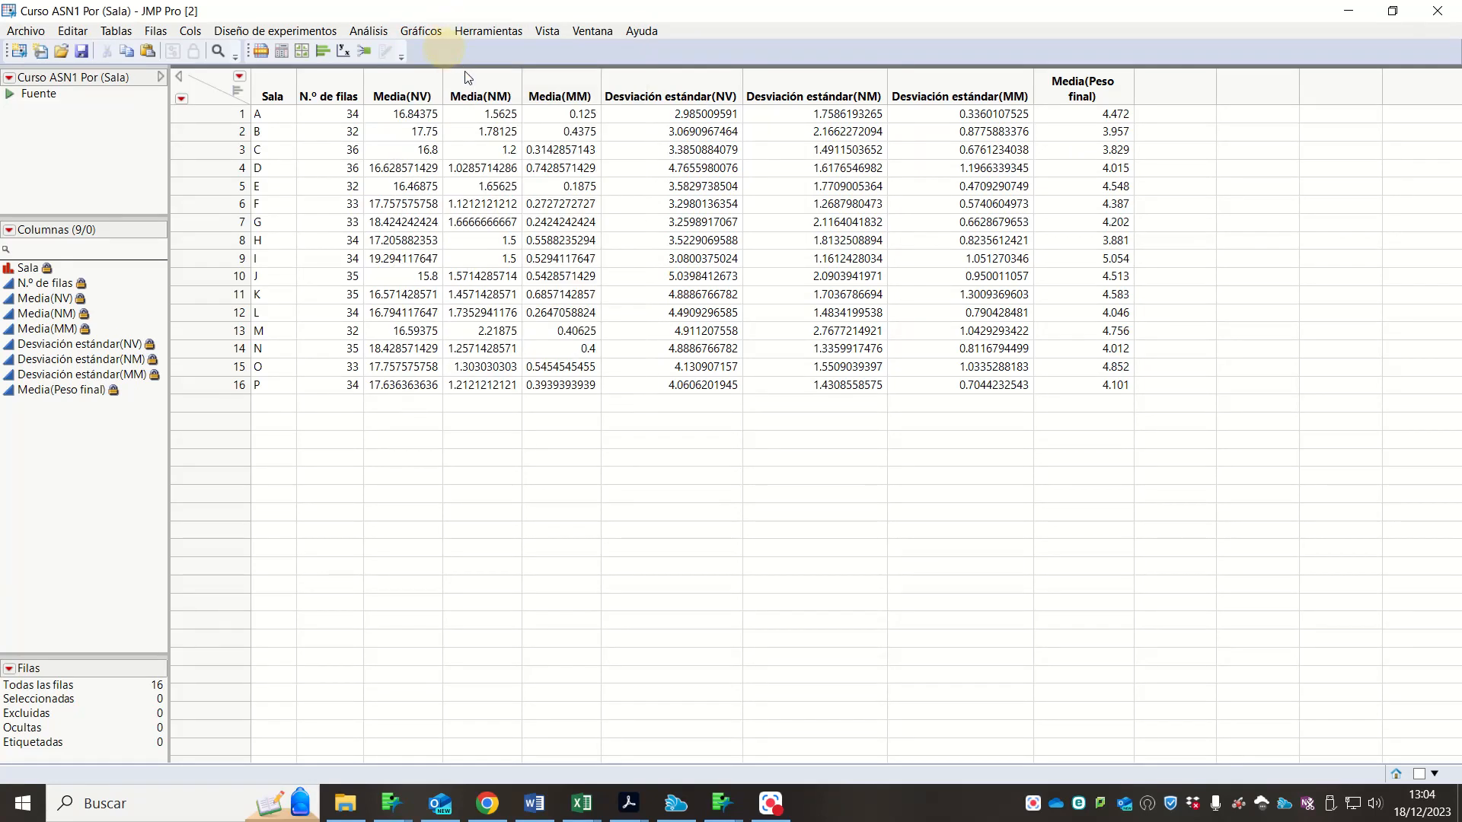
pyautogui.moveTo(157, 232); pyautogui.dragTo(539, 632)
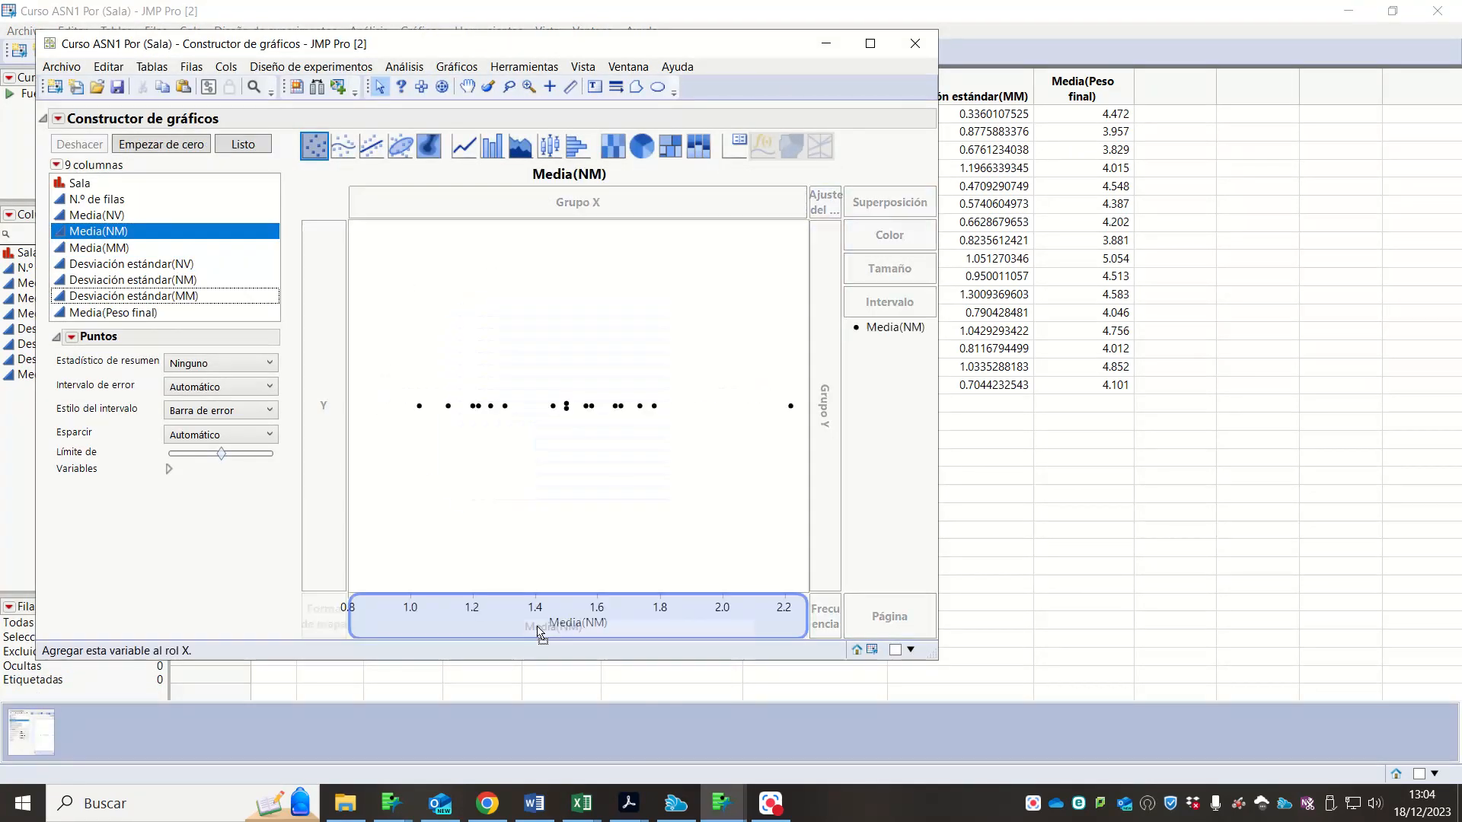
pyautogui.moveTo(114, 312); pyautogui.dragTo(312, 321)
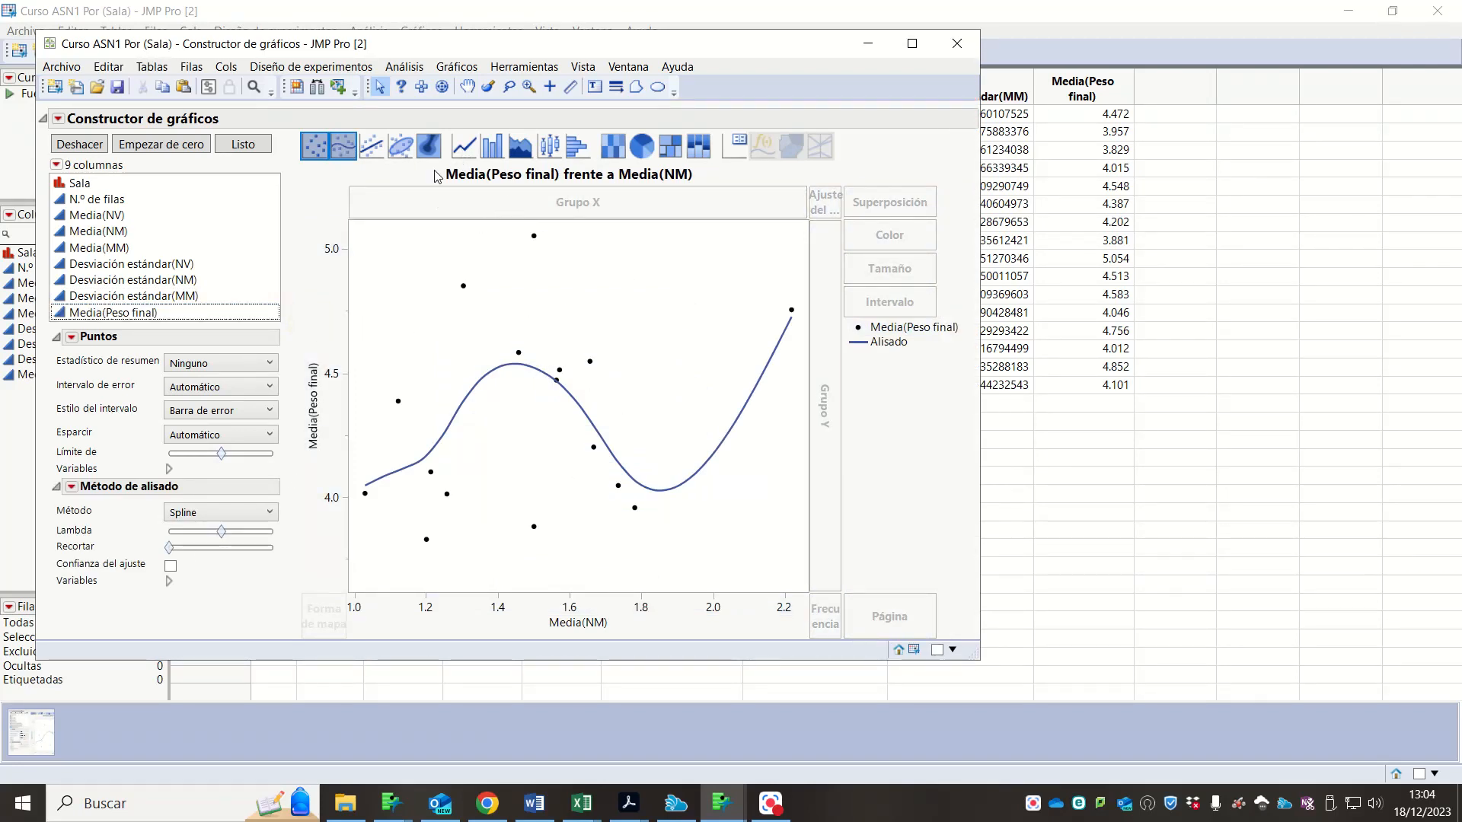
# - Change the graph to a line chart with standard error intervals and close the graph window
pyautogui.click(463, 147)
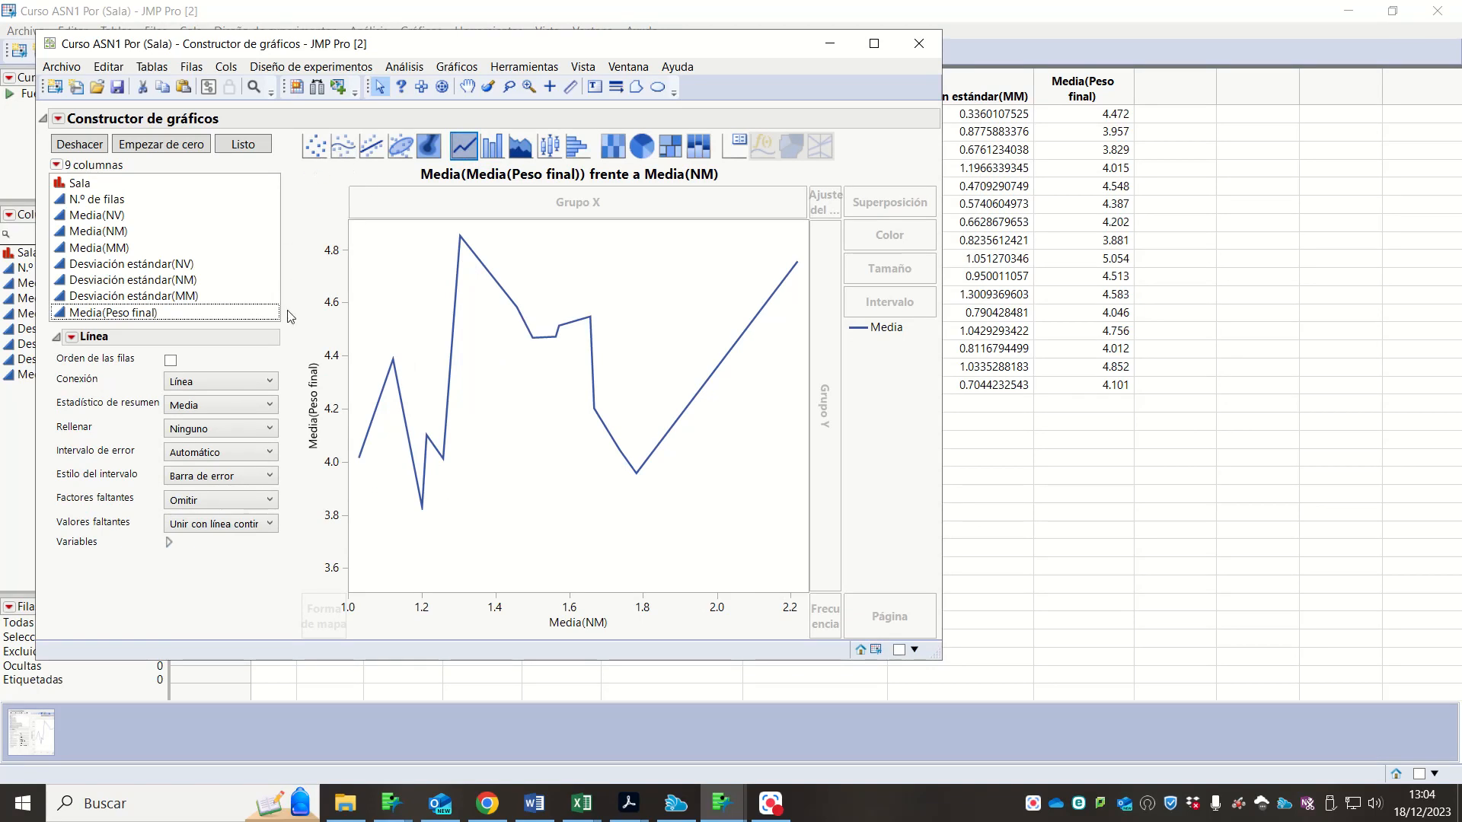
pyautogui.click(221, 453)
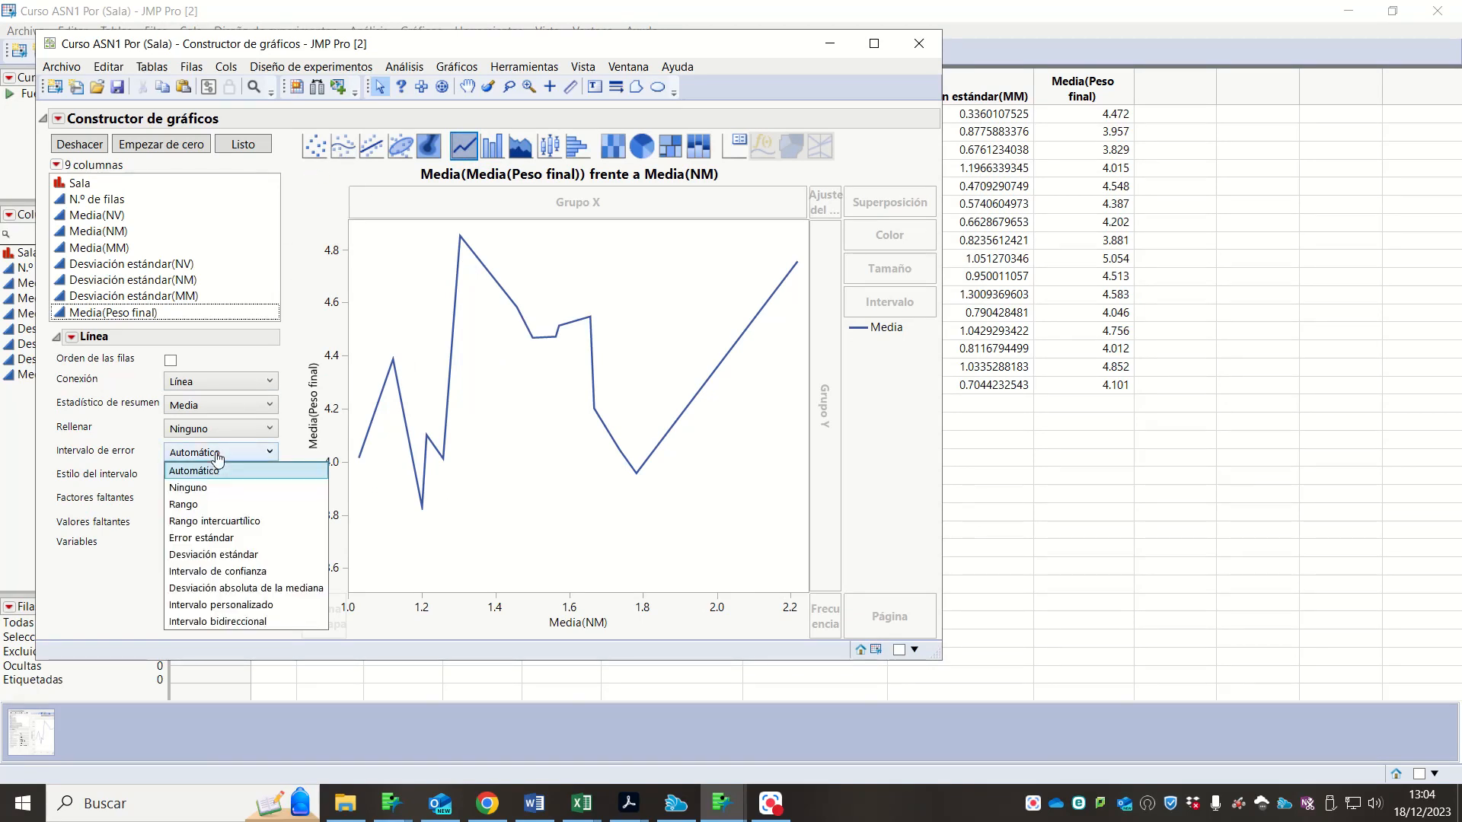
pyautogui.click(224, 538)
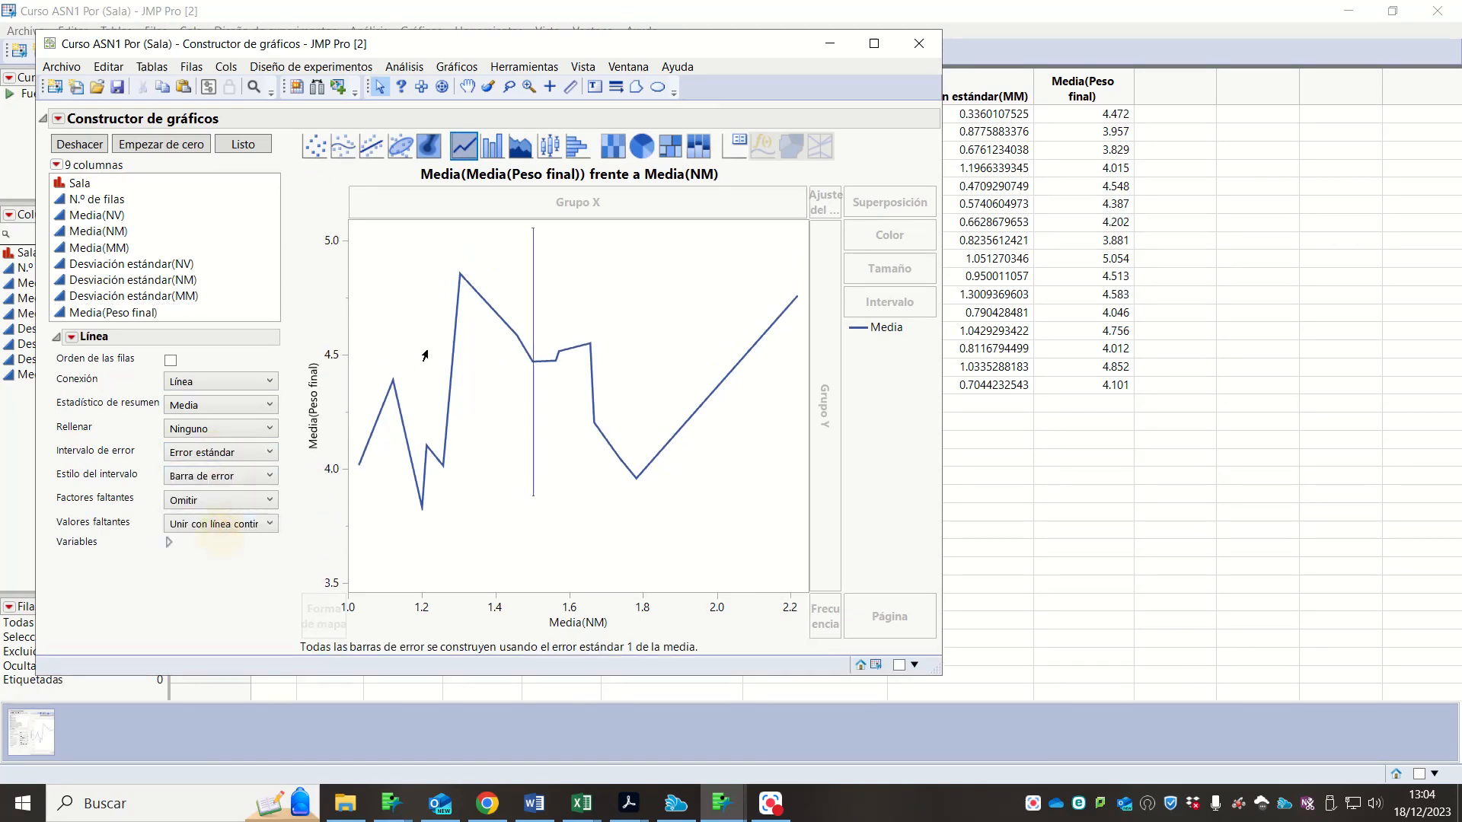
pyautogui.click(919, 43)
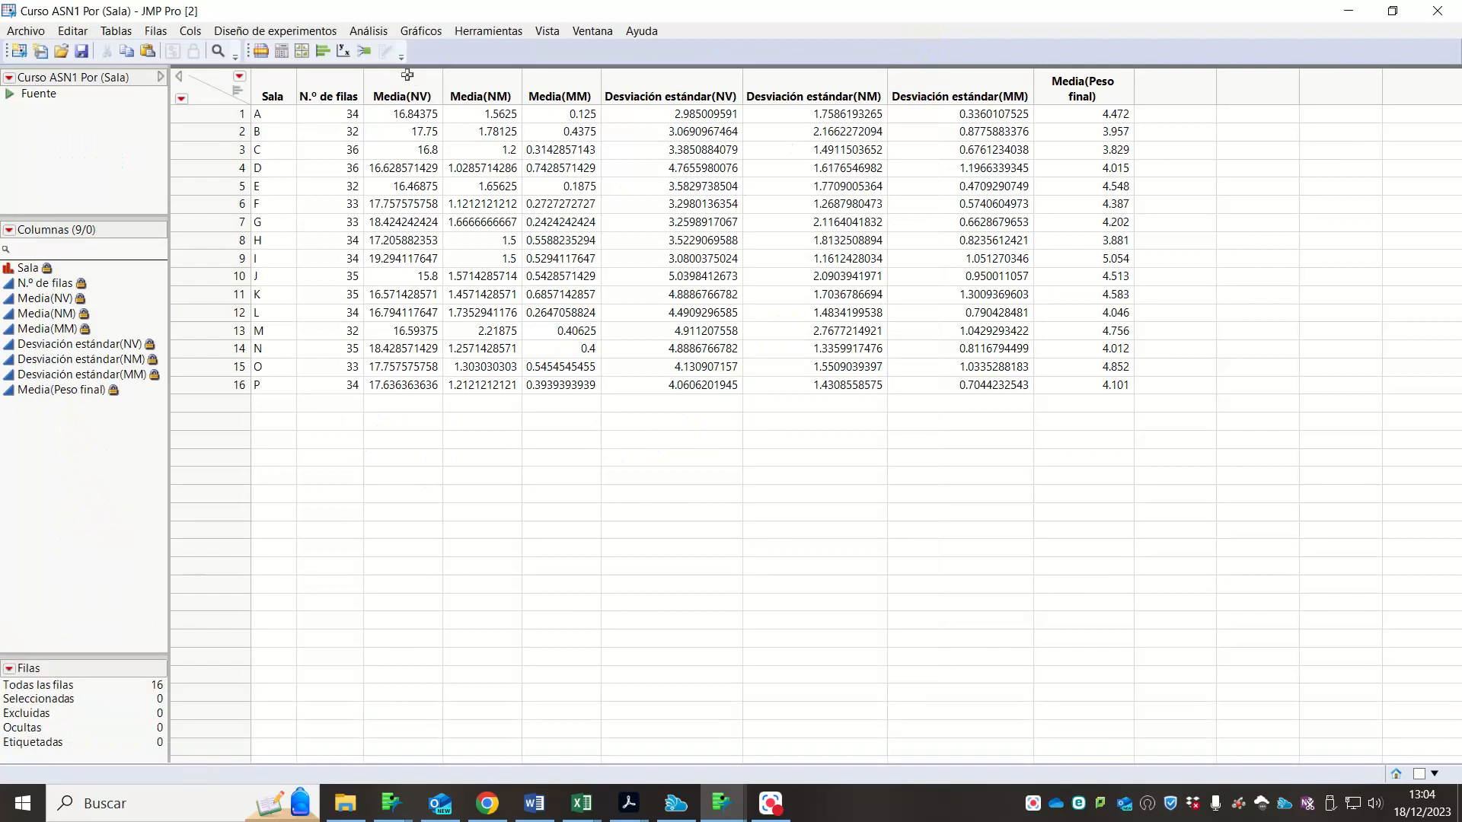
# - Export the summary table in Microsoft Excel XLSX format to Documentos as Curso ASN1 Por (Sala).xlsx
pyautogui.click(26, 31)
pyautogui.click(63, 252)
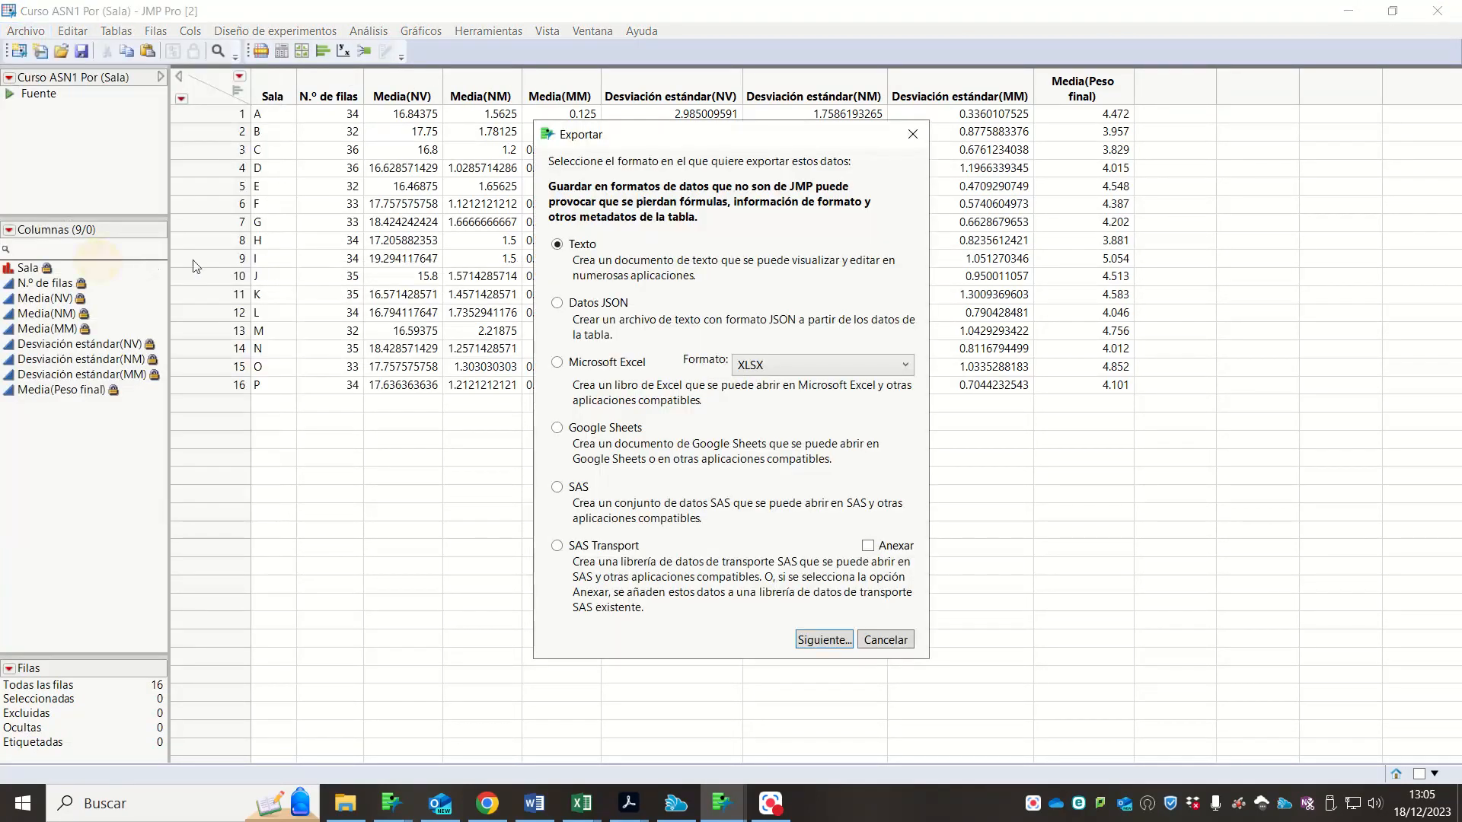
pyautogui.click(623, 362)
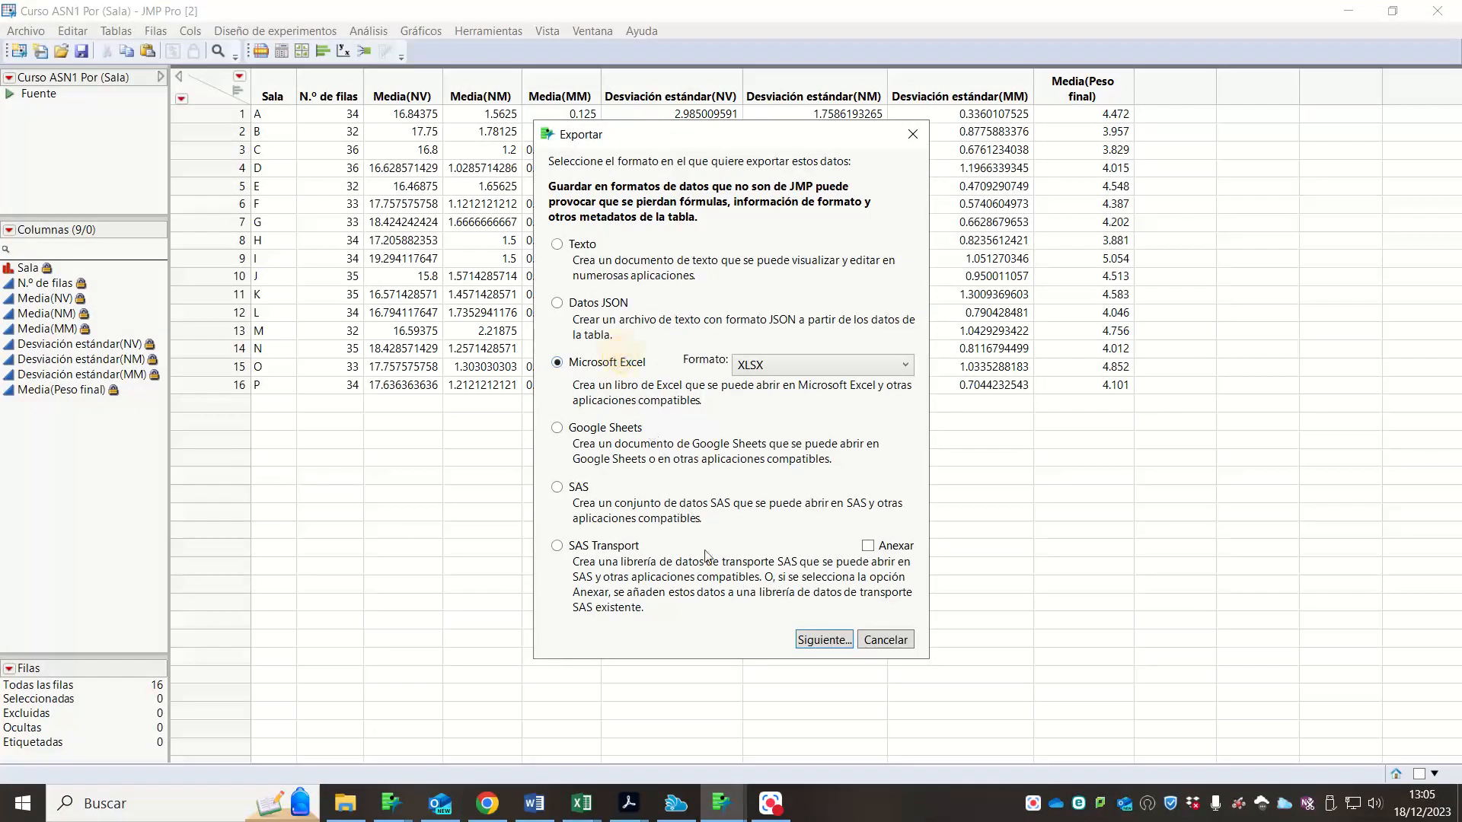
pyautogui.click(824, 644)
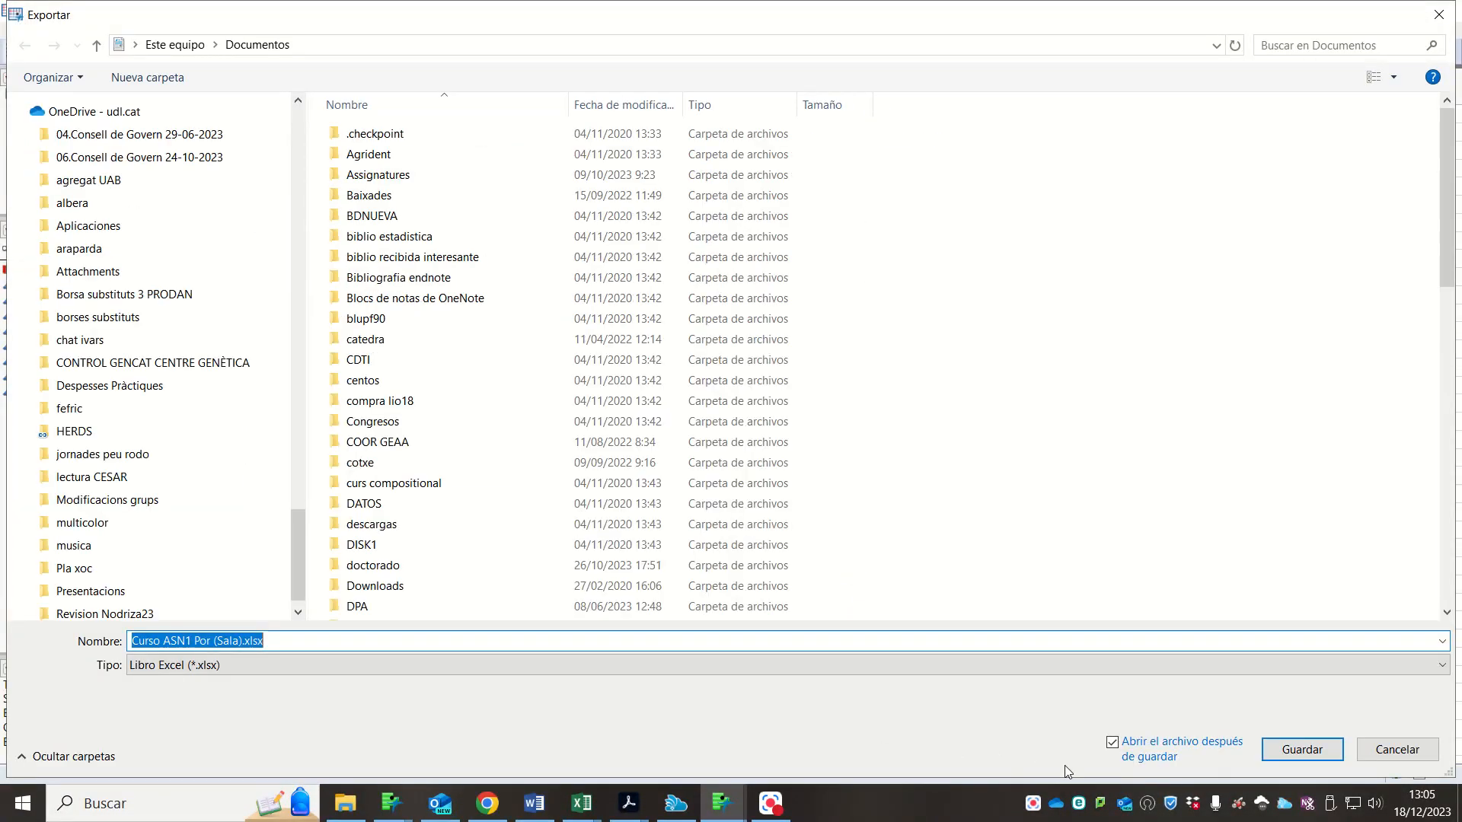
pyautogui.click(1301, 750)
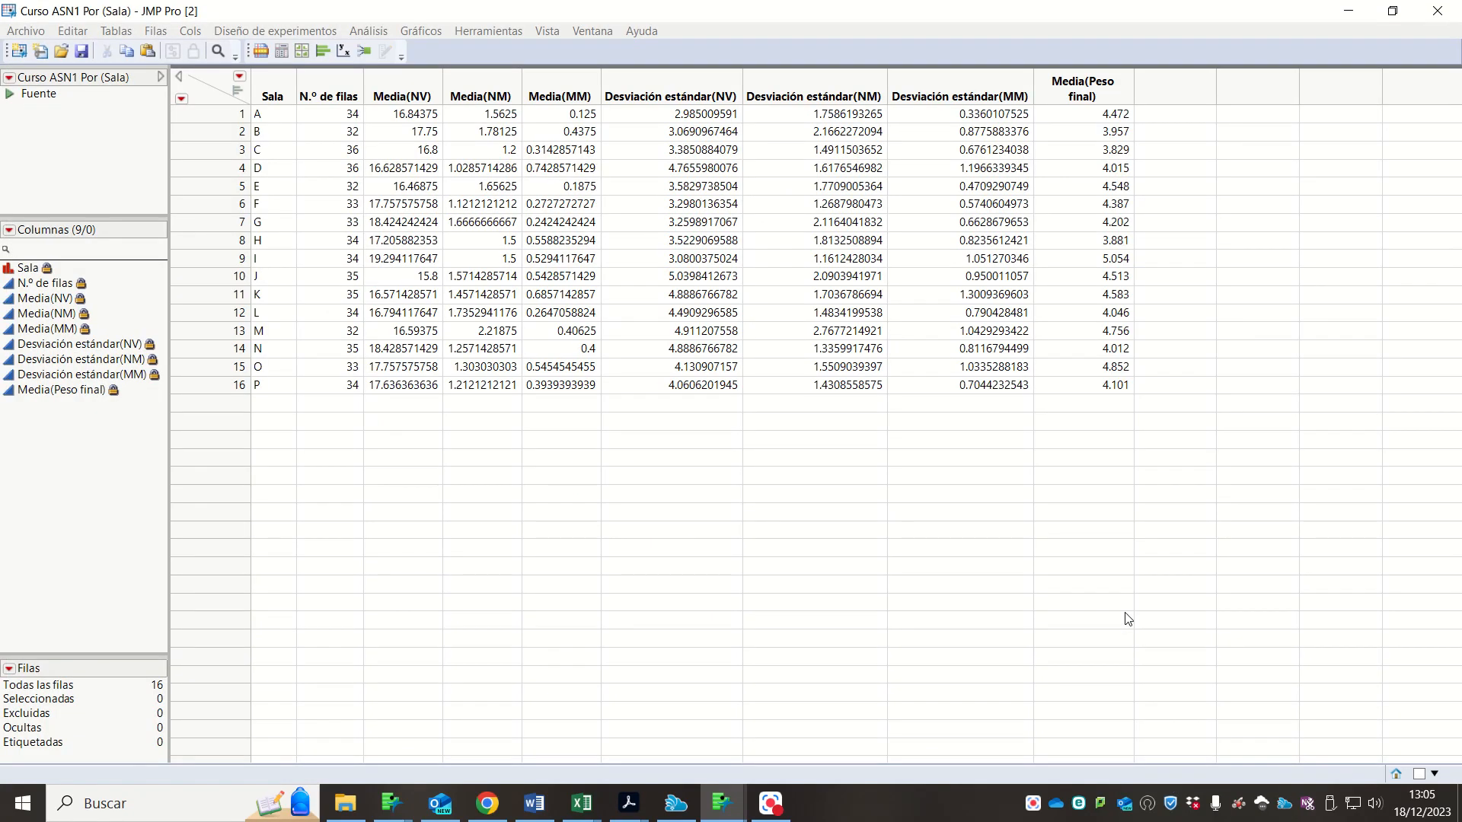
# - Review the exported Curso ASN1 Por (Sala).xlsx in Excel and close it together with the BD_genericas.xlsx workbook behind it
pyautogui.moveTo(365, 802)
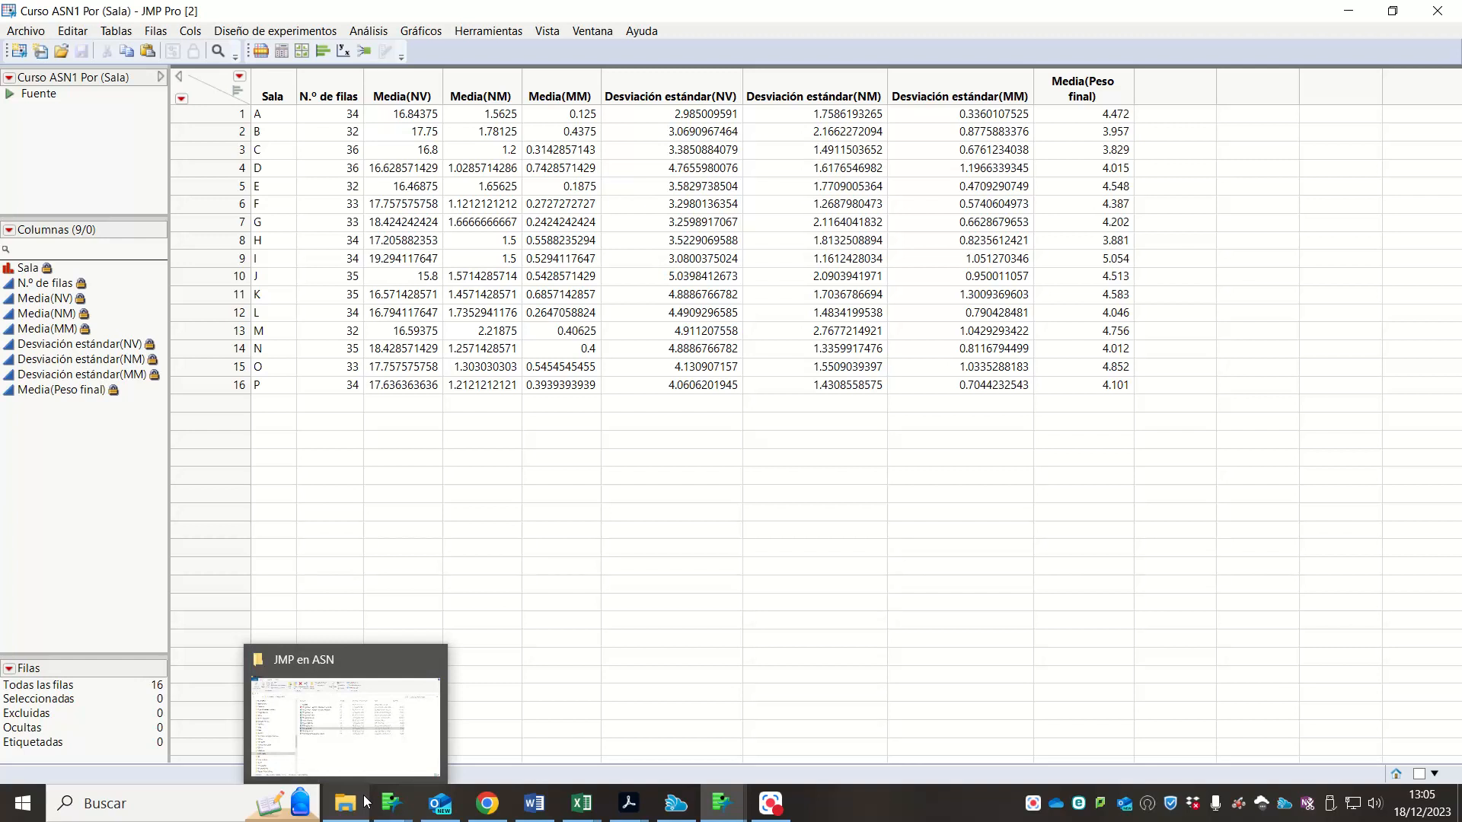
pyautogui.moveTo(600, 590); pyautogui.dragTo(596, 590)
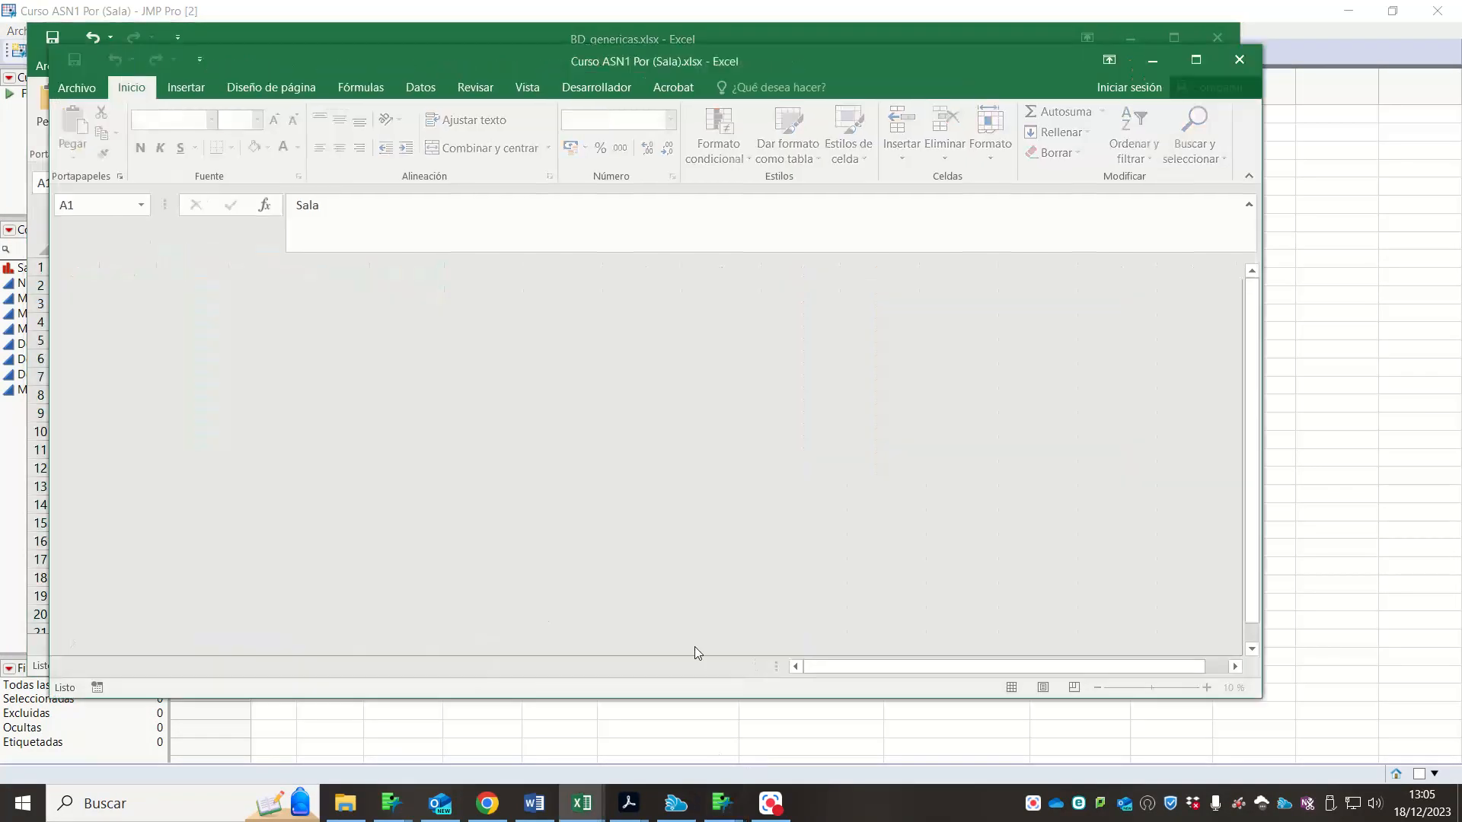
pyautogui.click(173, 308)
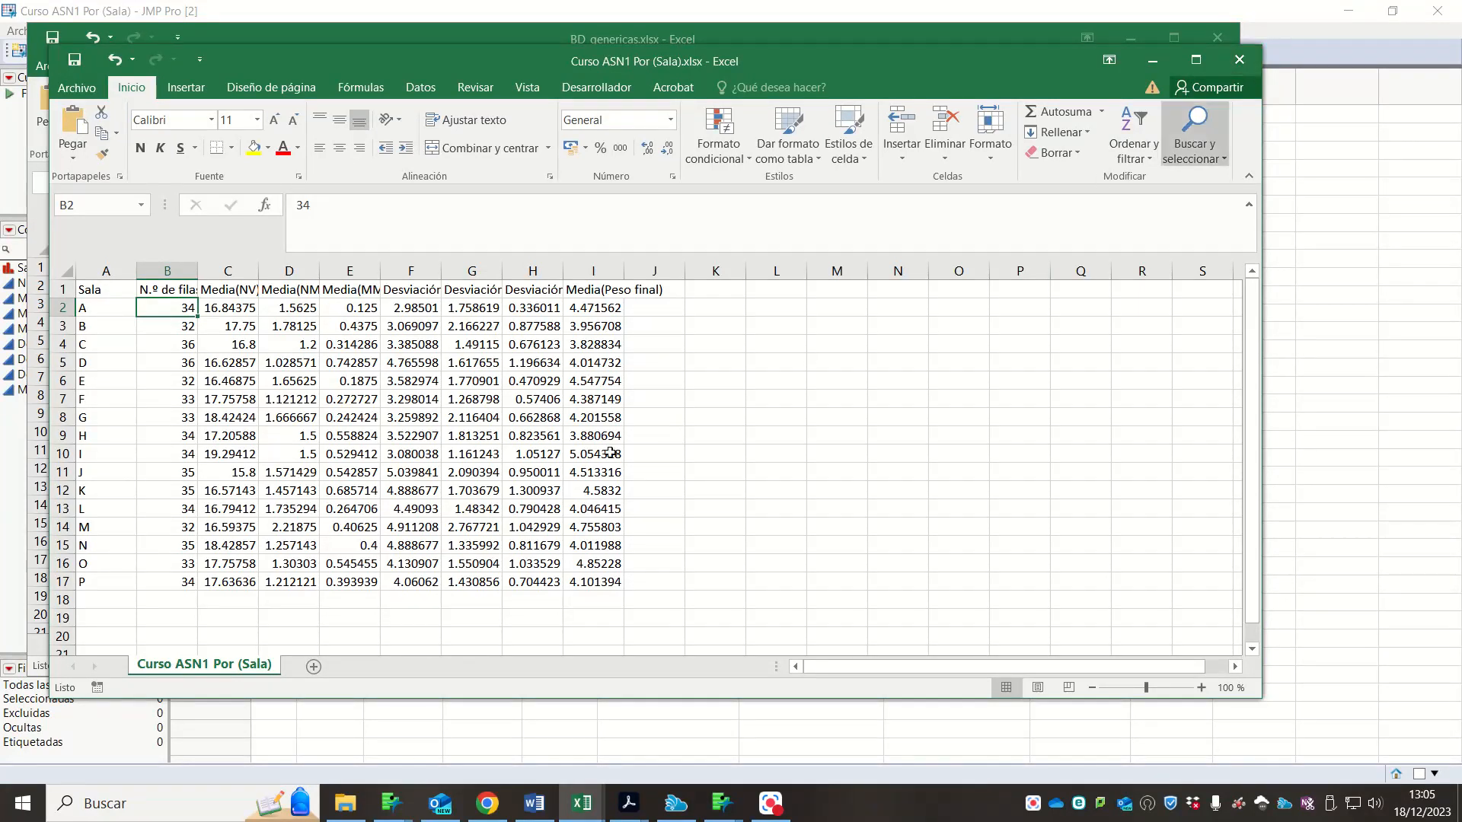
pyautogui.moveTo(593, 564); pyautogui.dragTo(339, 381)
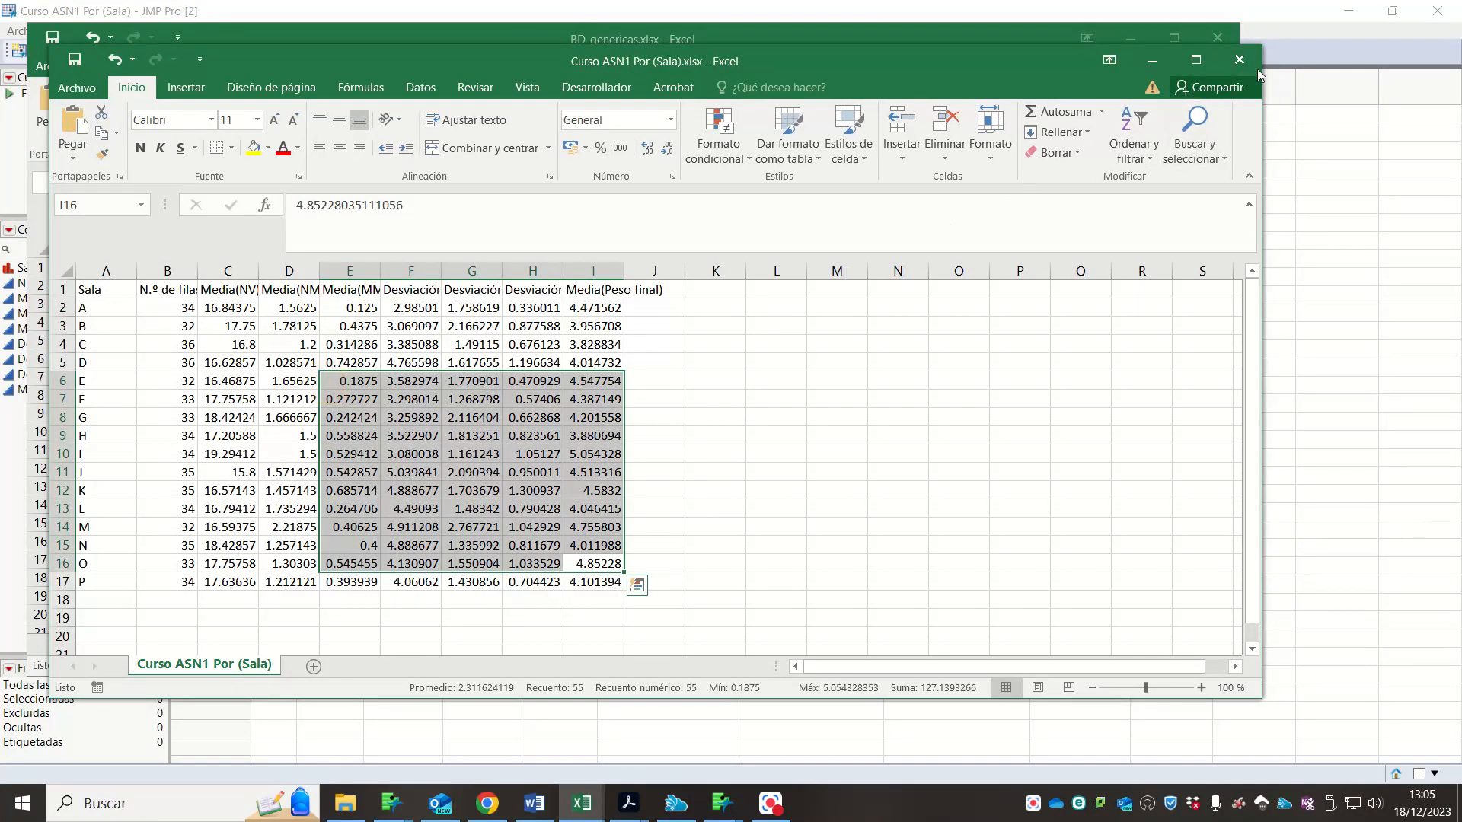
pyautogui.click(1239, 60)
pyautogui.click(1226, 48)
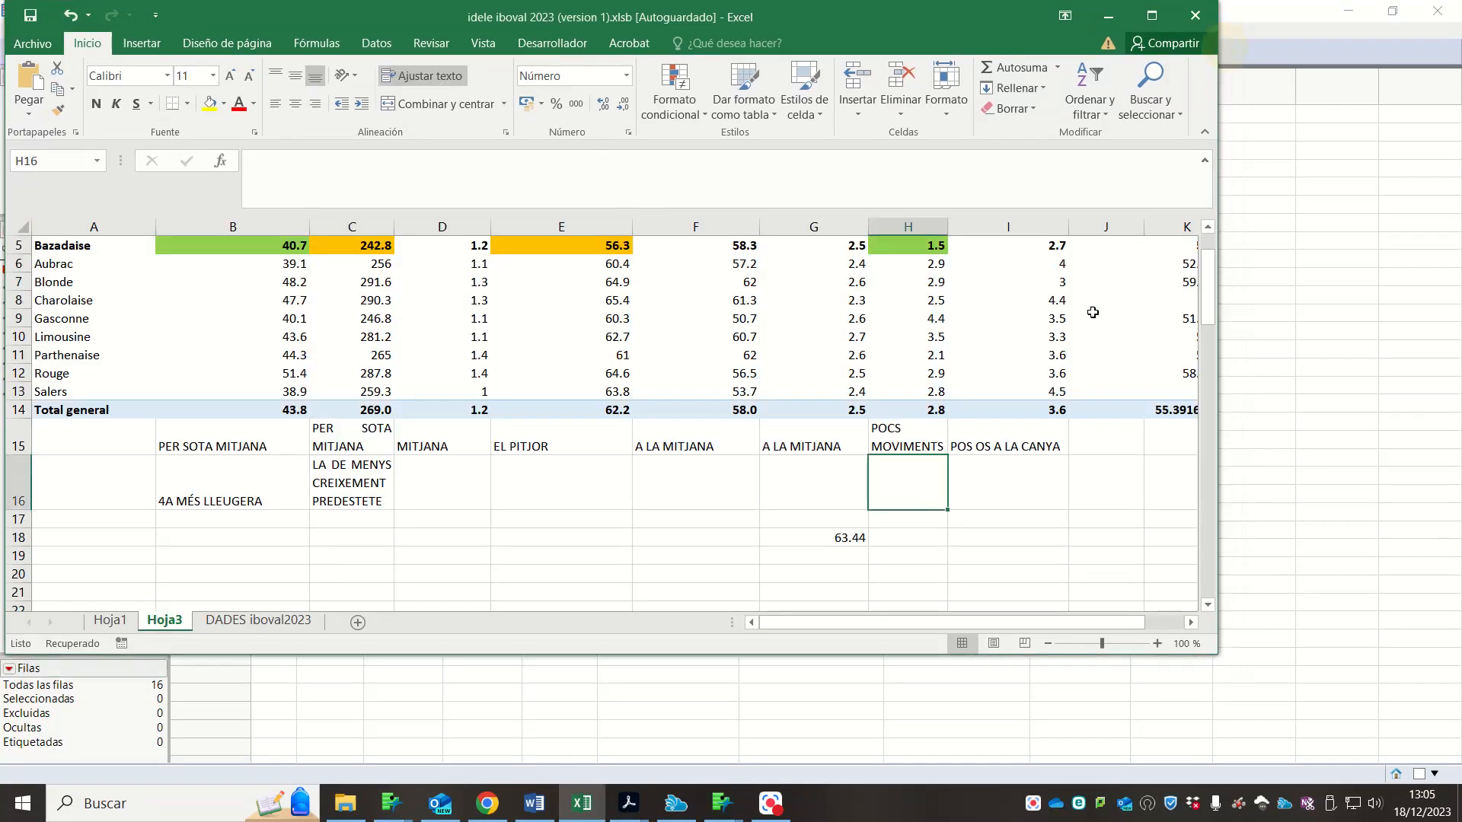
# - Switch back to JMP Pro and close the summary table by Sala
pyautogui.moveTo(722, 803)
pyautogui.click(1190, 696)
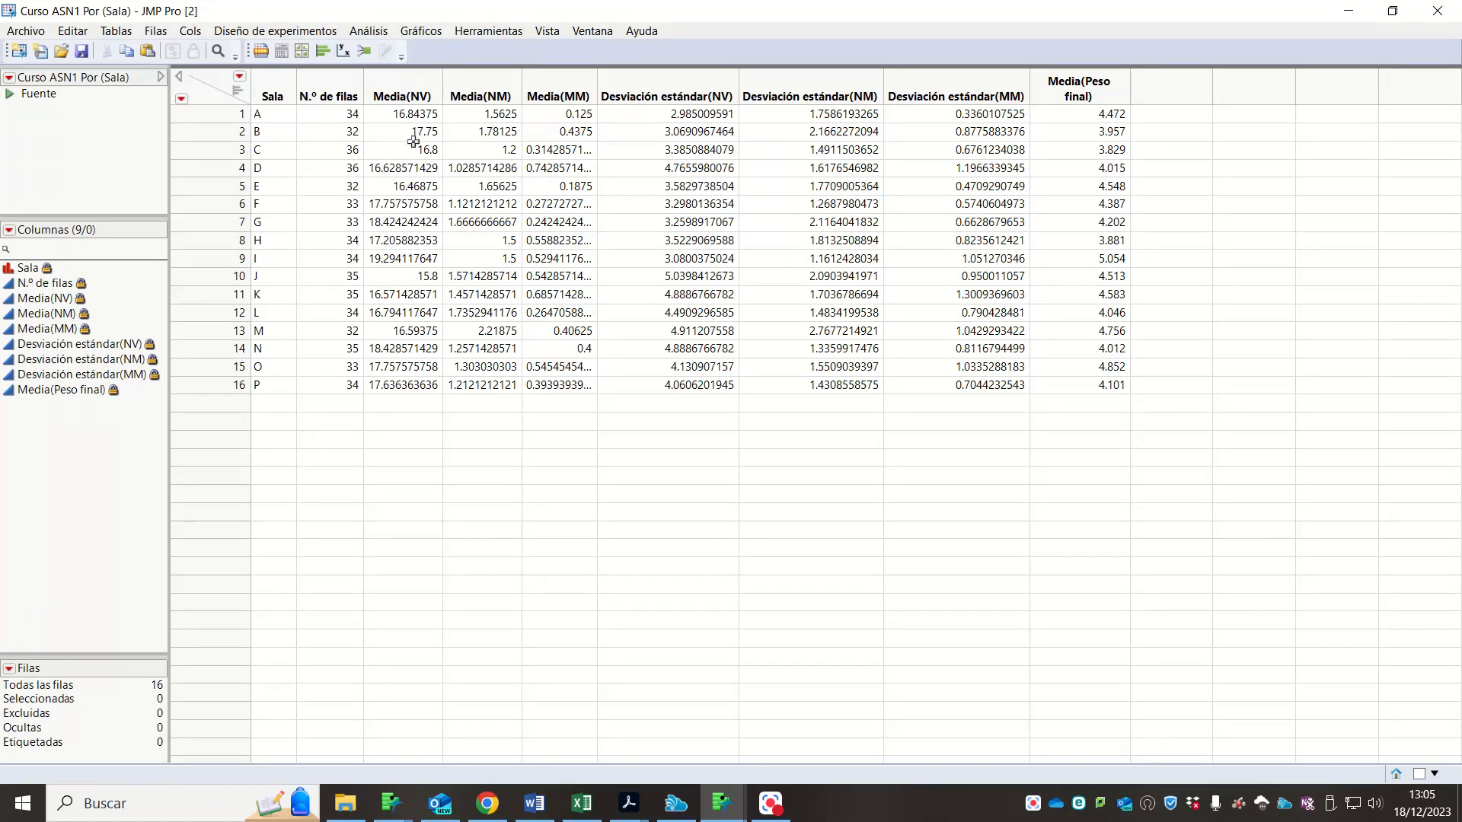
pyautogui.click(1437, 11)
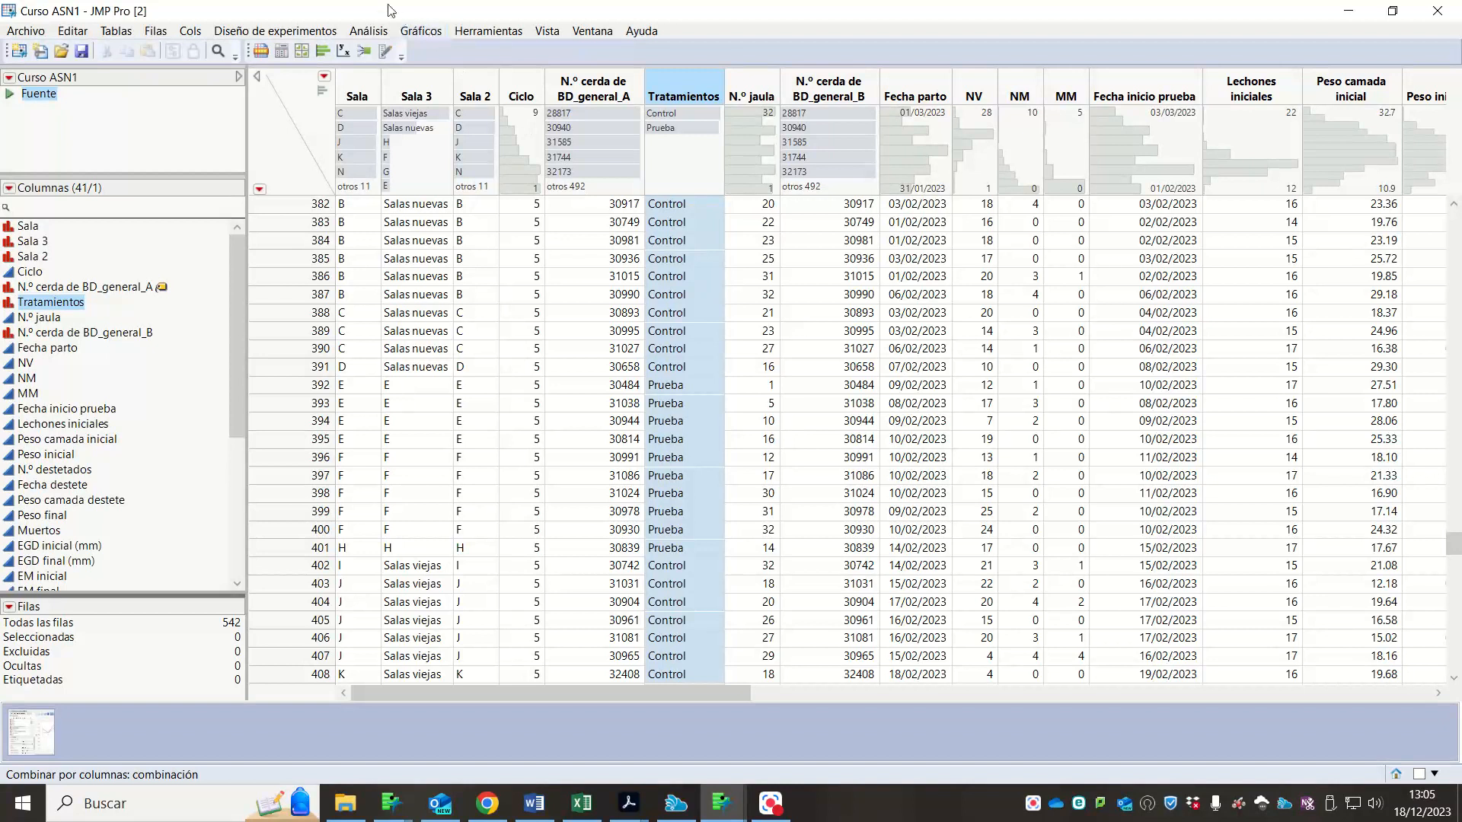
# - Start a Tabulate report for Curso ASN1 and place Sala as the row grouping
pyautogui.click(368, 30)
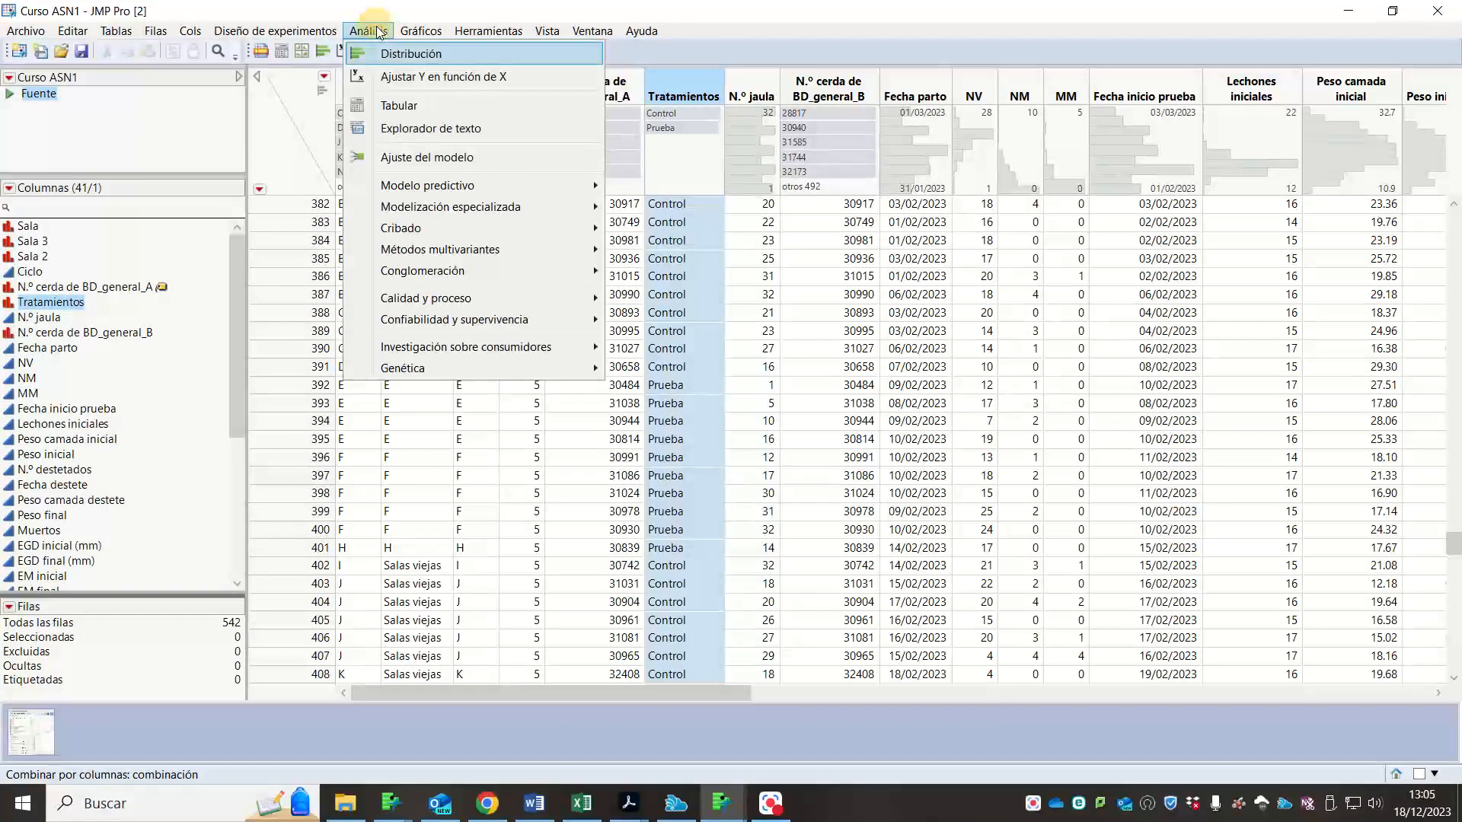
pyautogui.click(399, 104)
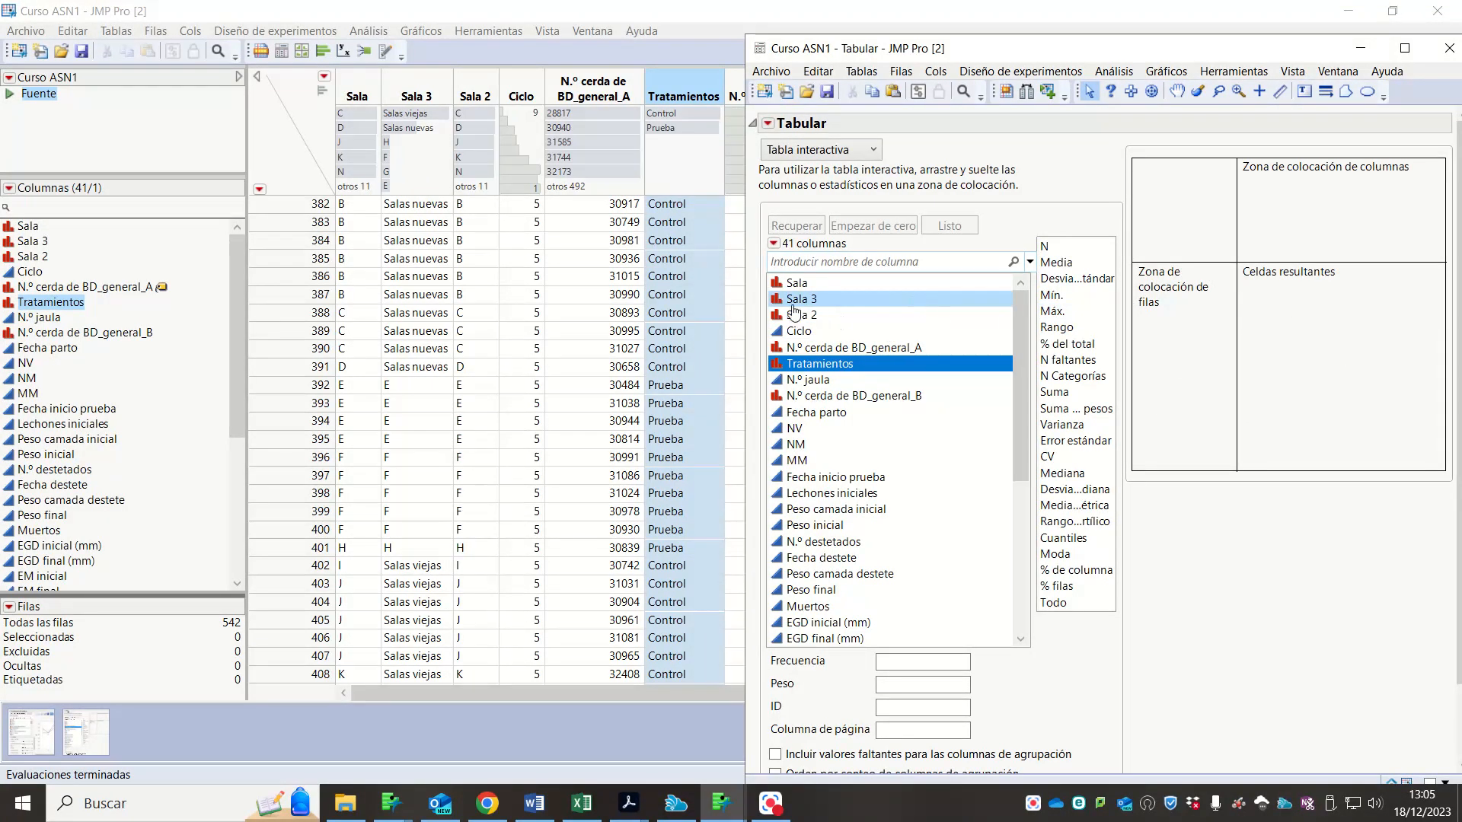
pyautogui.moveTo(796, 283); pyautogui.dragTo(1142, 312)
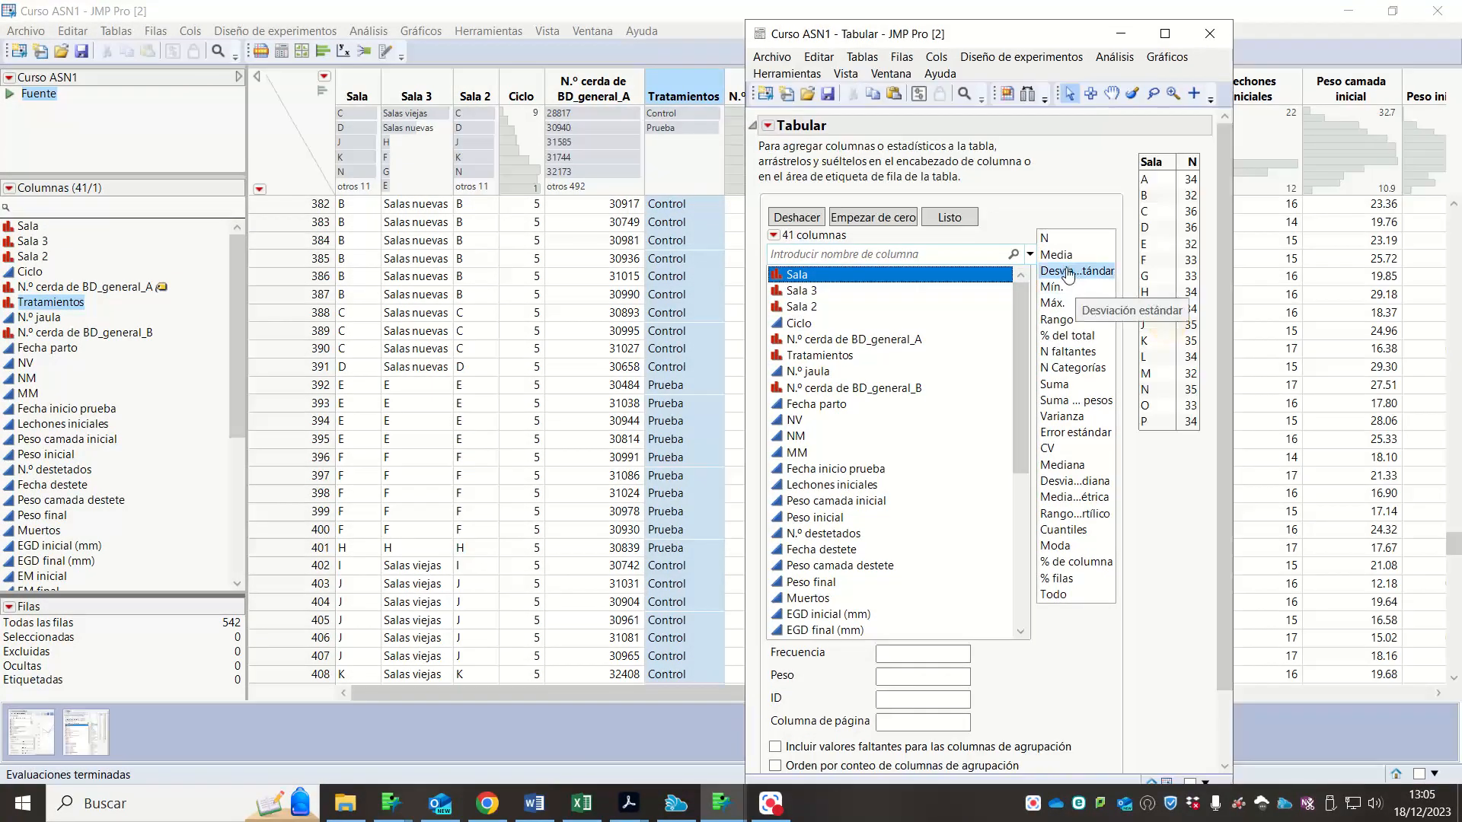
# - Add NV, NM and MM together as analysis columns of the Tabulate table
pyautogui.click(1058, 254)
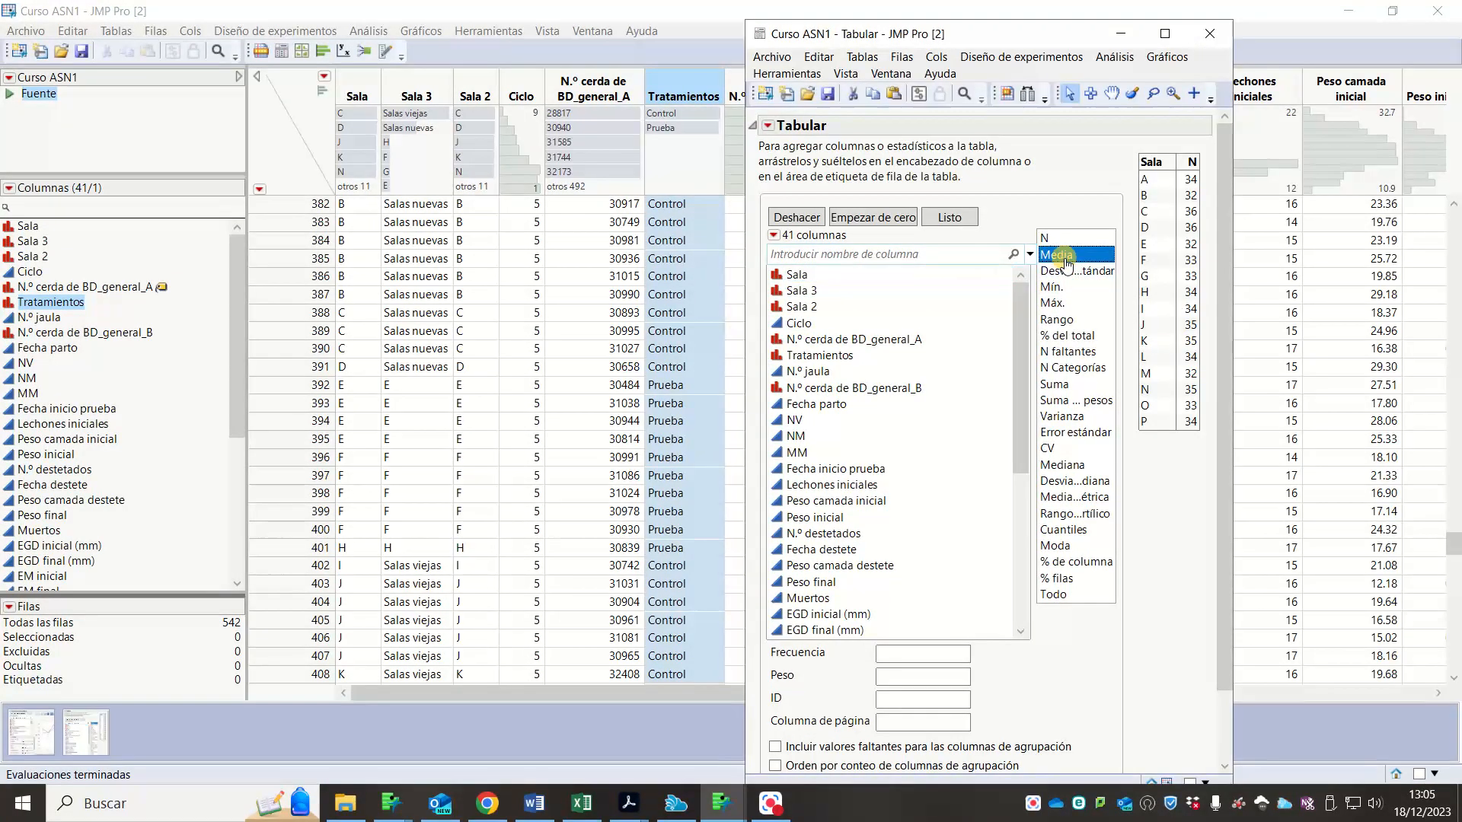
pyautogui.keyDown('shift'); pyautogui.click(815, 421); pyautogui.keyUp('shift')
pyautogui.click(798, 437)
pyautogui.click(796, 422)
pyautogui.keyDown('shift'); pyautogui.click(794, 438); pyautogui.keyUp('shift')
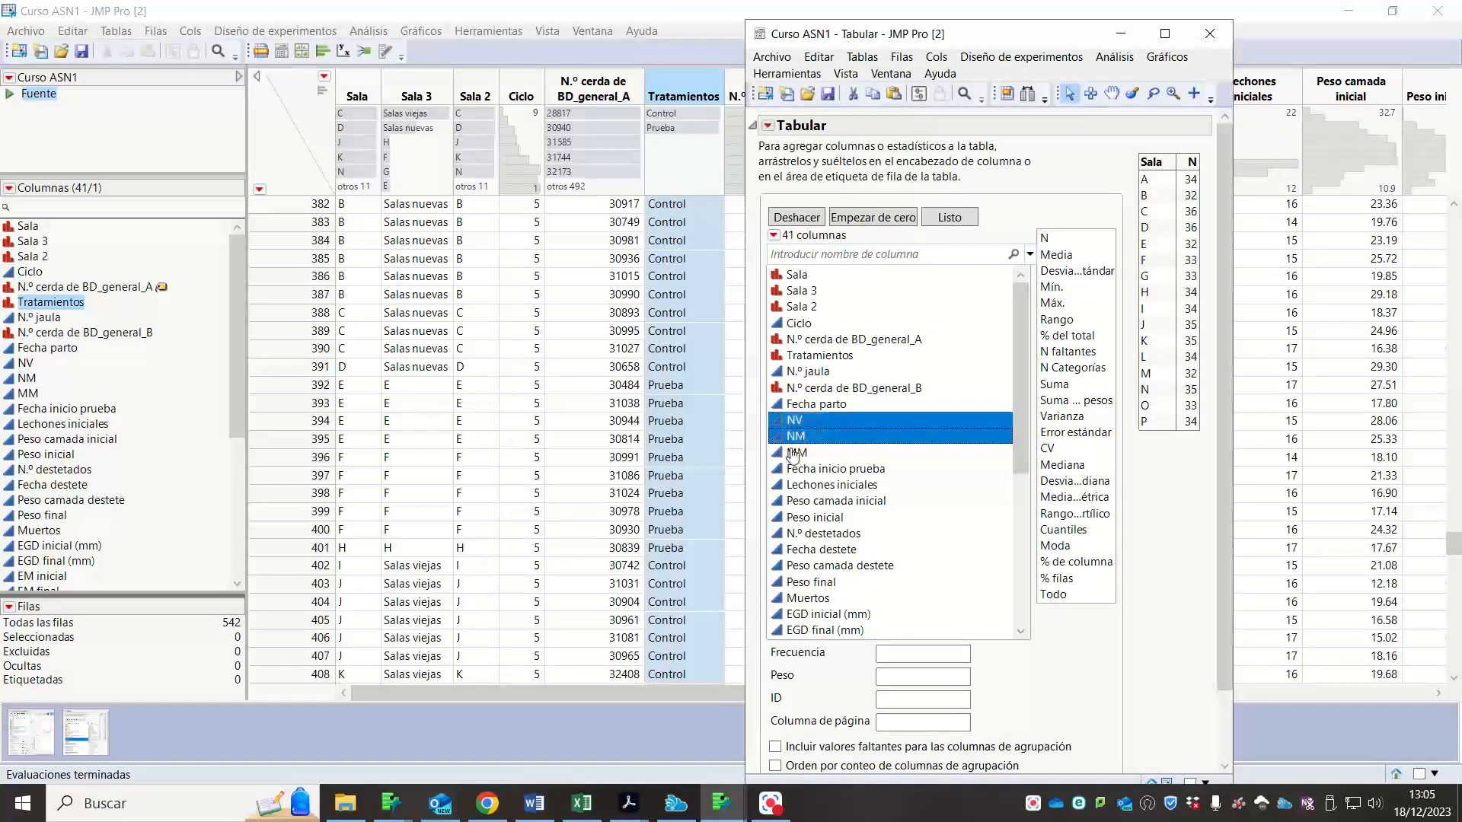
pyautogui.click(1051, 257)
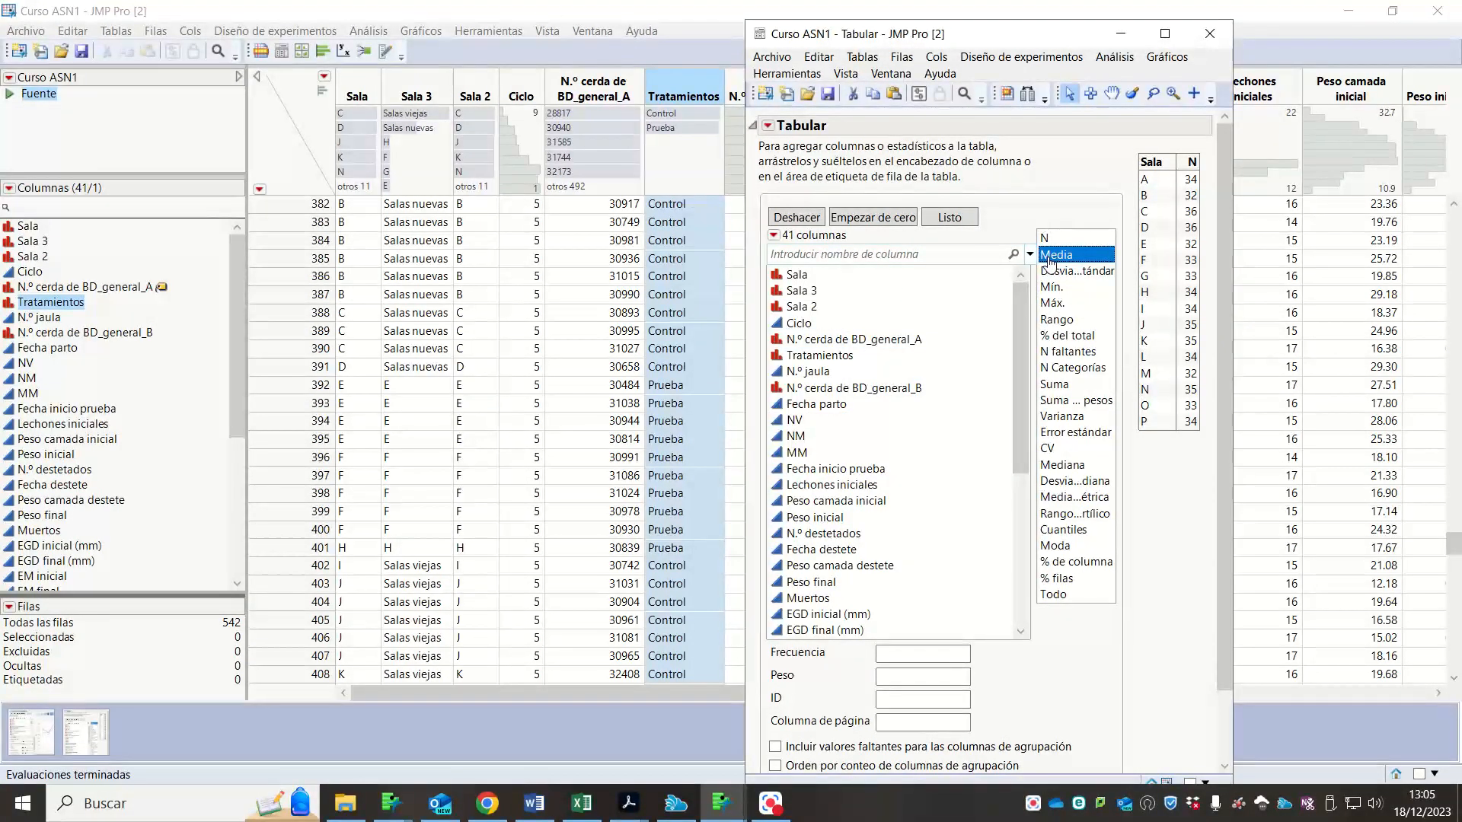
pyautogui.moveTo(812, 421); pyautogui.dragTo(1199, 175)
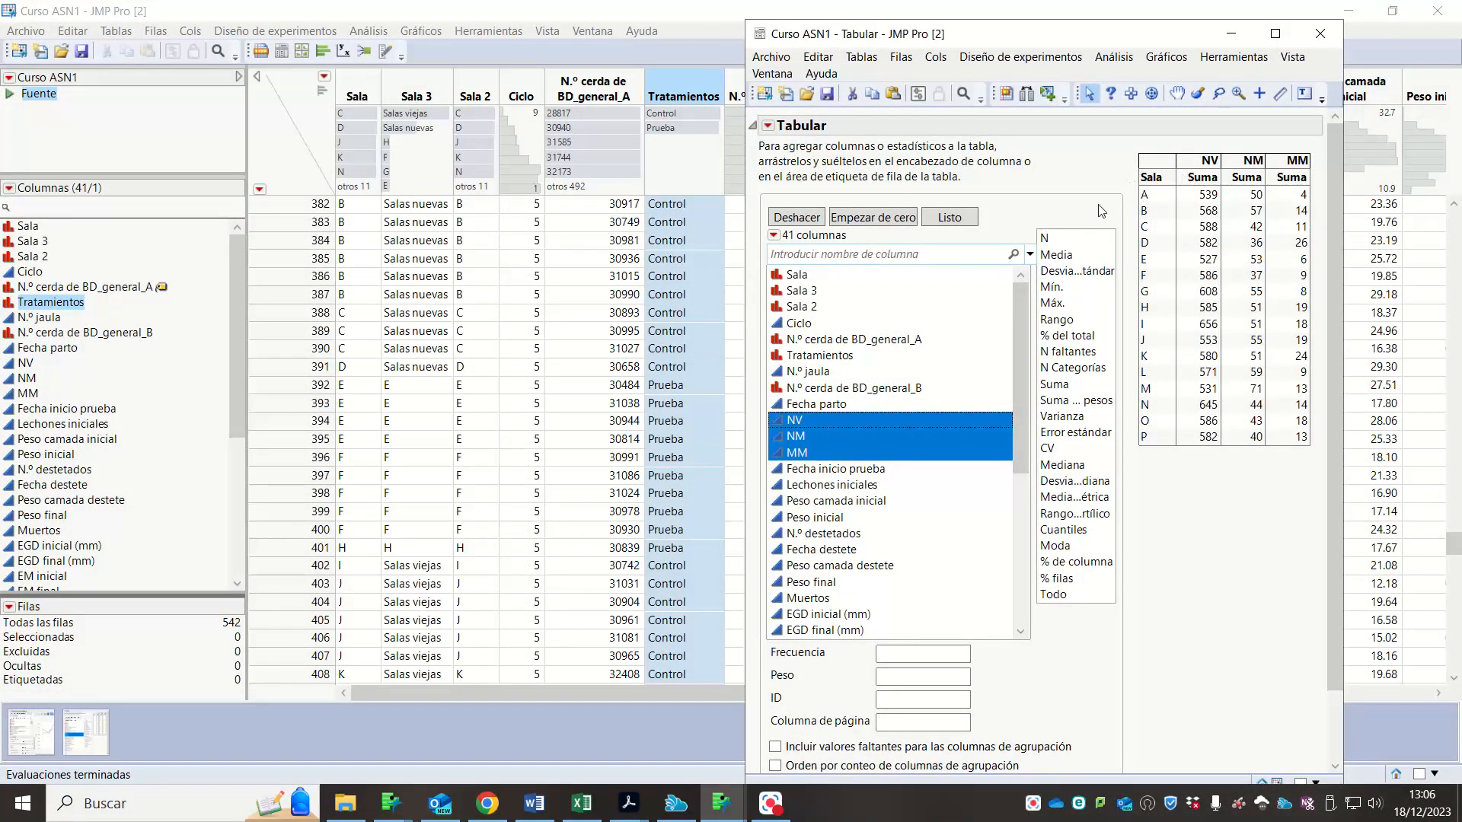
# - Replace the sum with Media and add Mín. and Máx. for NV, NM and MM in the Tabulate table
pyautogui.moveTo(1056, 254); pyautogui.dragTo(894, 148)
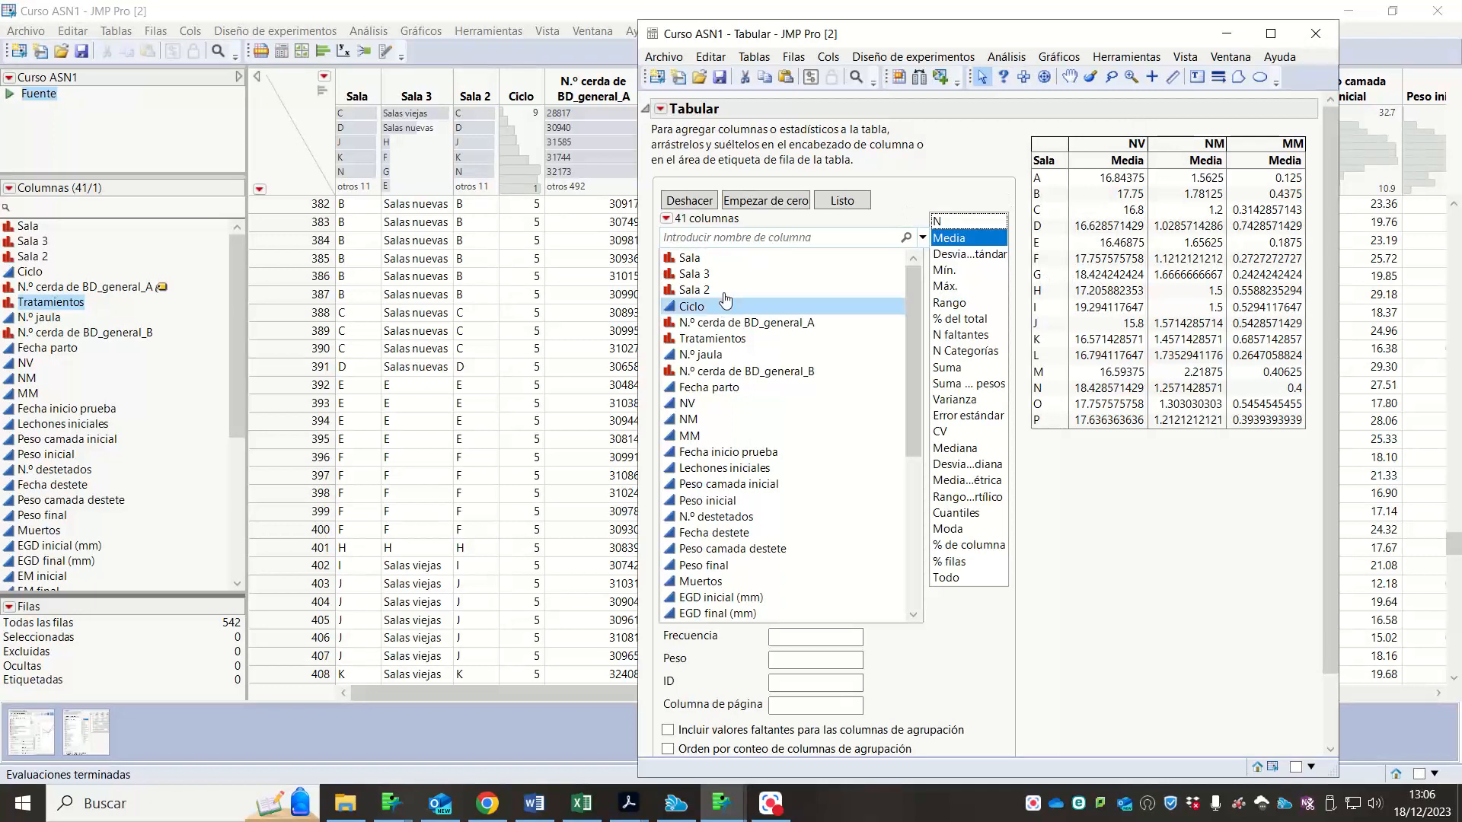
pyautogui.moveTo(948, 270); pyautogui.dragTo(1157, 188)
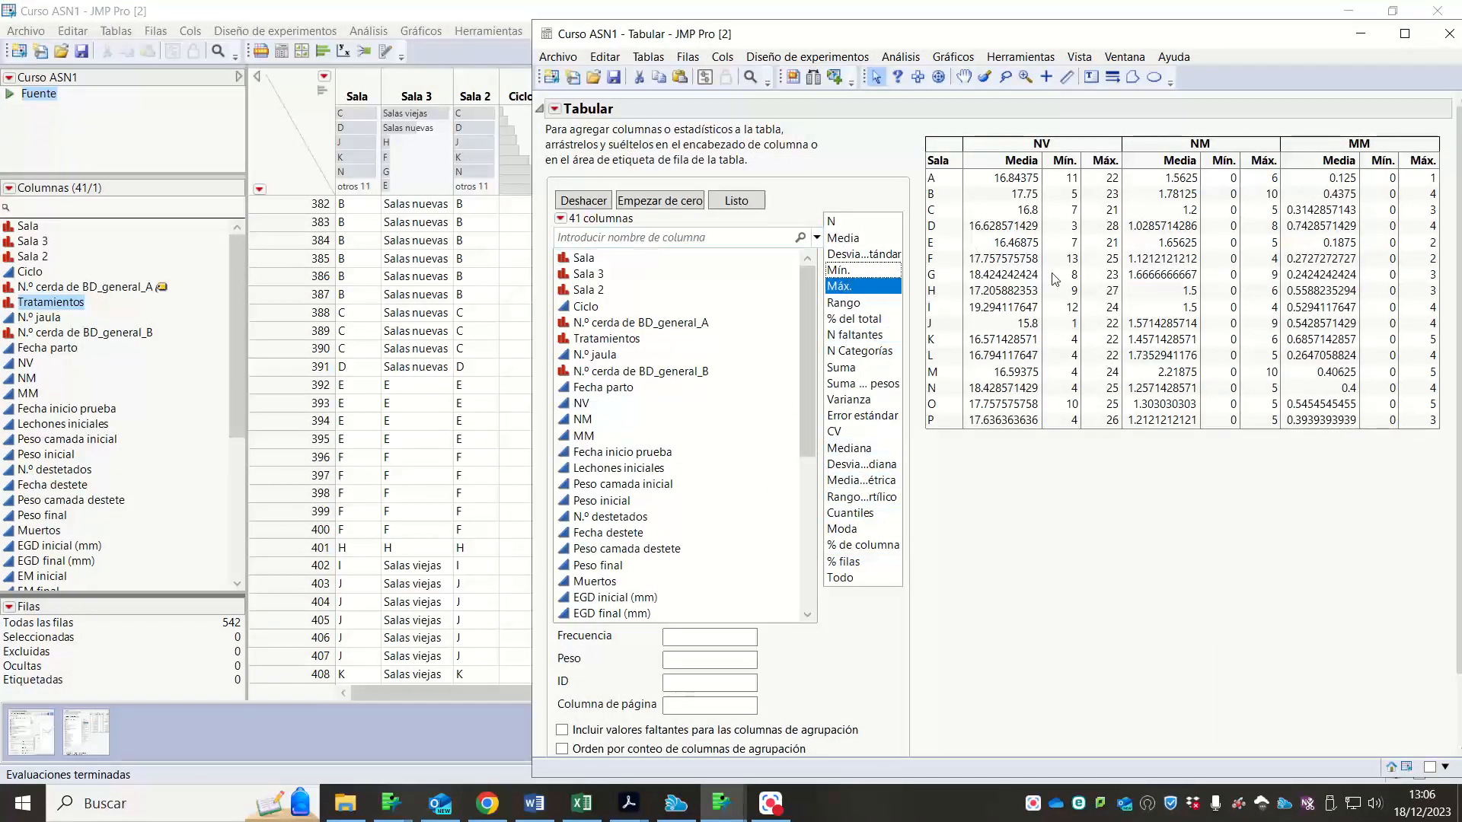
pyautogui.scroll(-2, 680, 715)
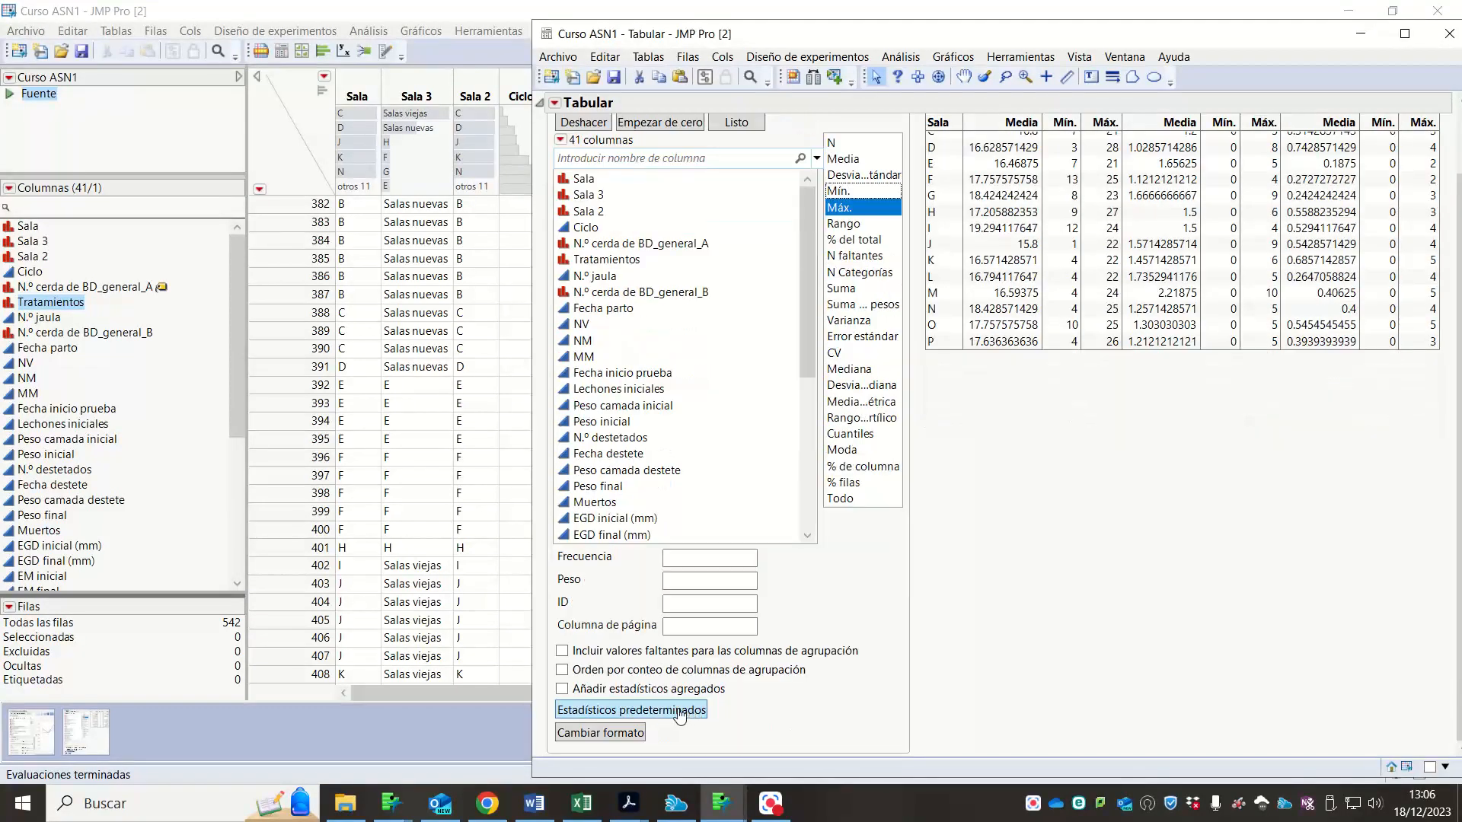
pyautogui.scroll(2, 1161, 312)
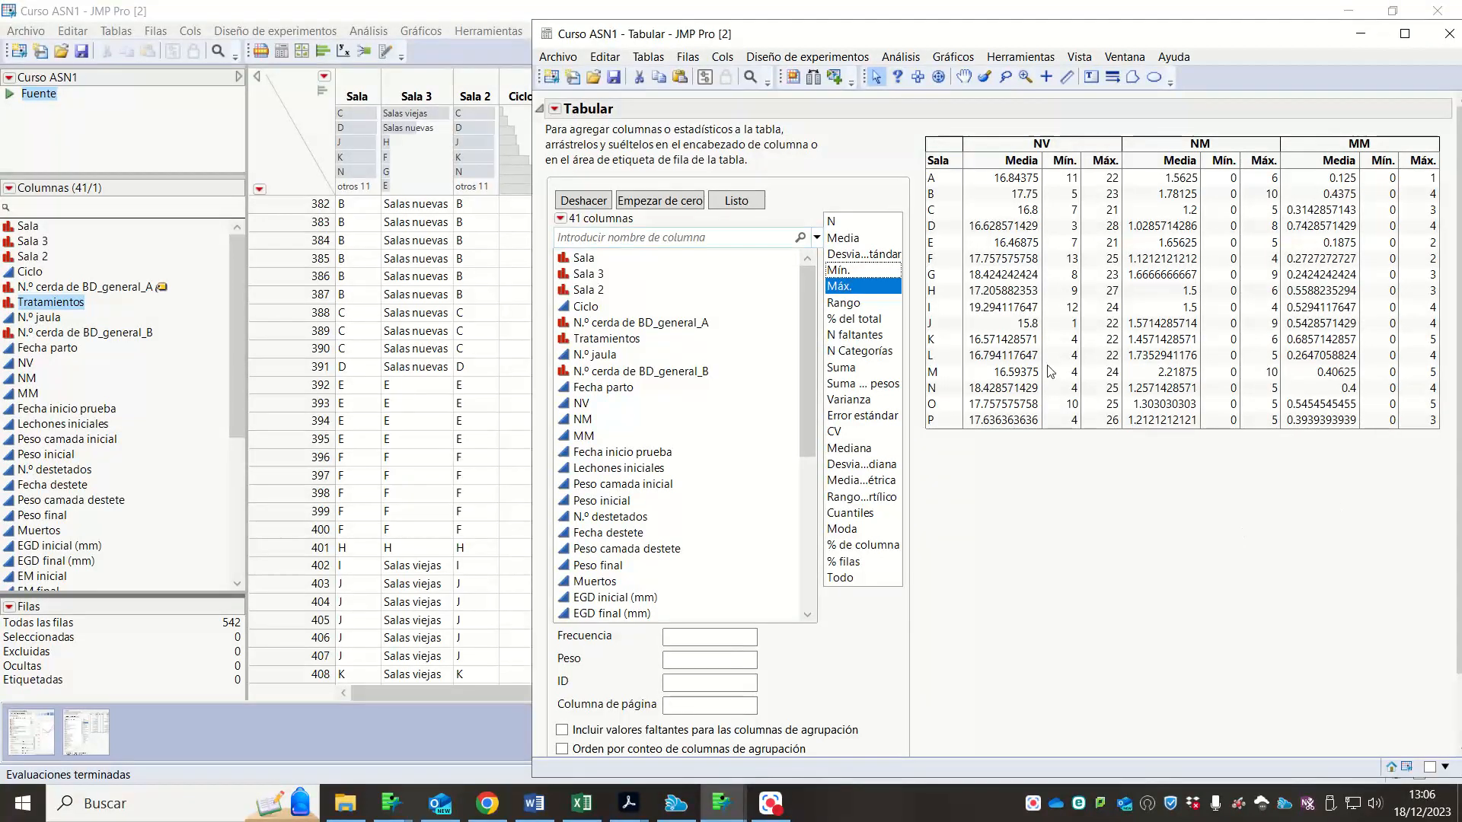
# - Turn the Tabulate report by Sala into a separate data table
pyautogui.click(555, 110)
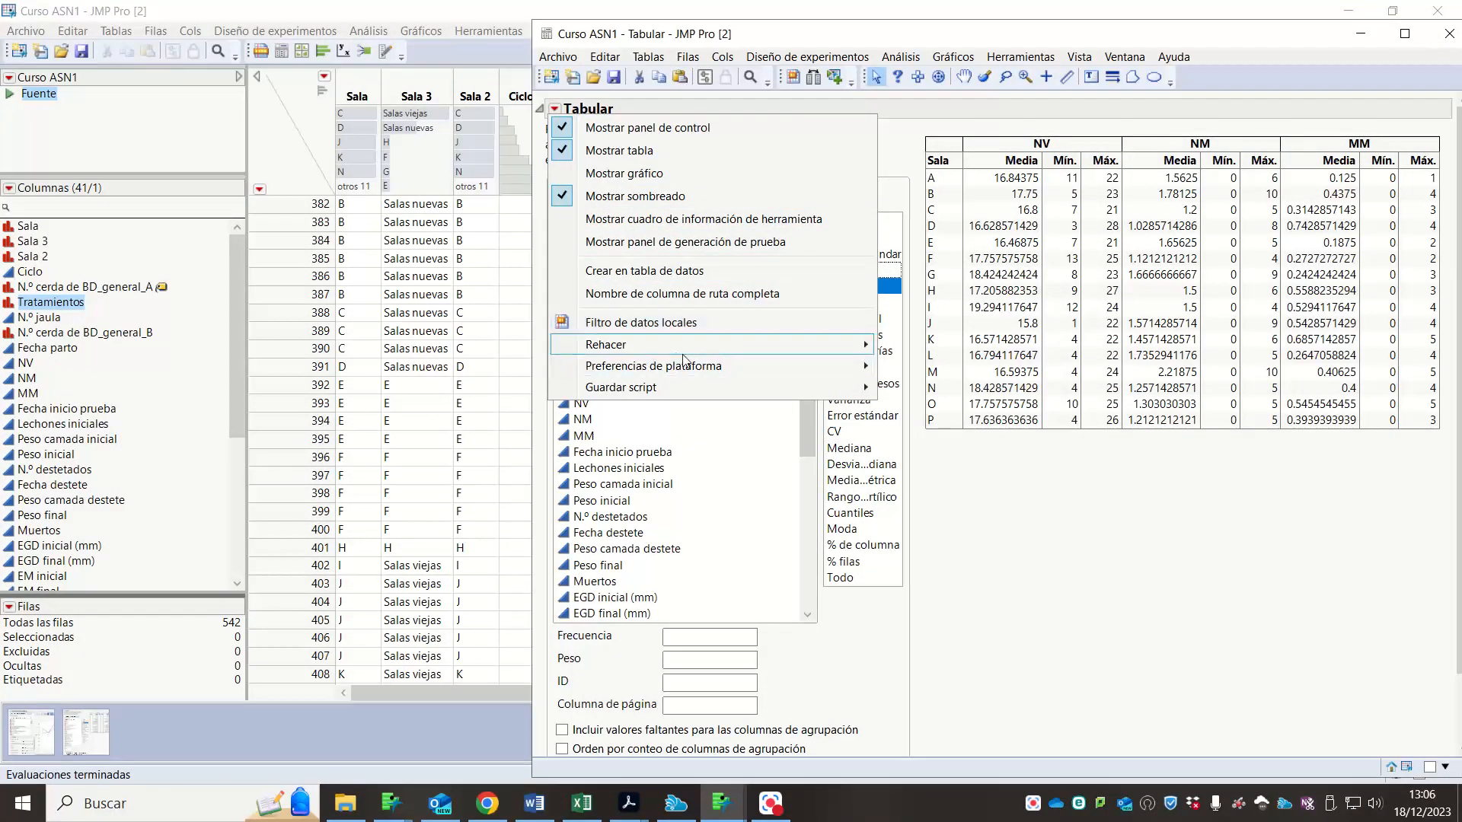
pyautogui.moveTo(682, 353)
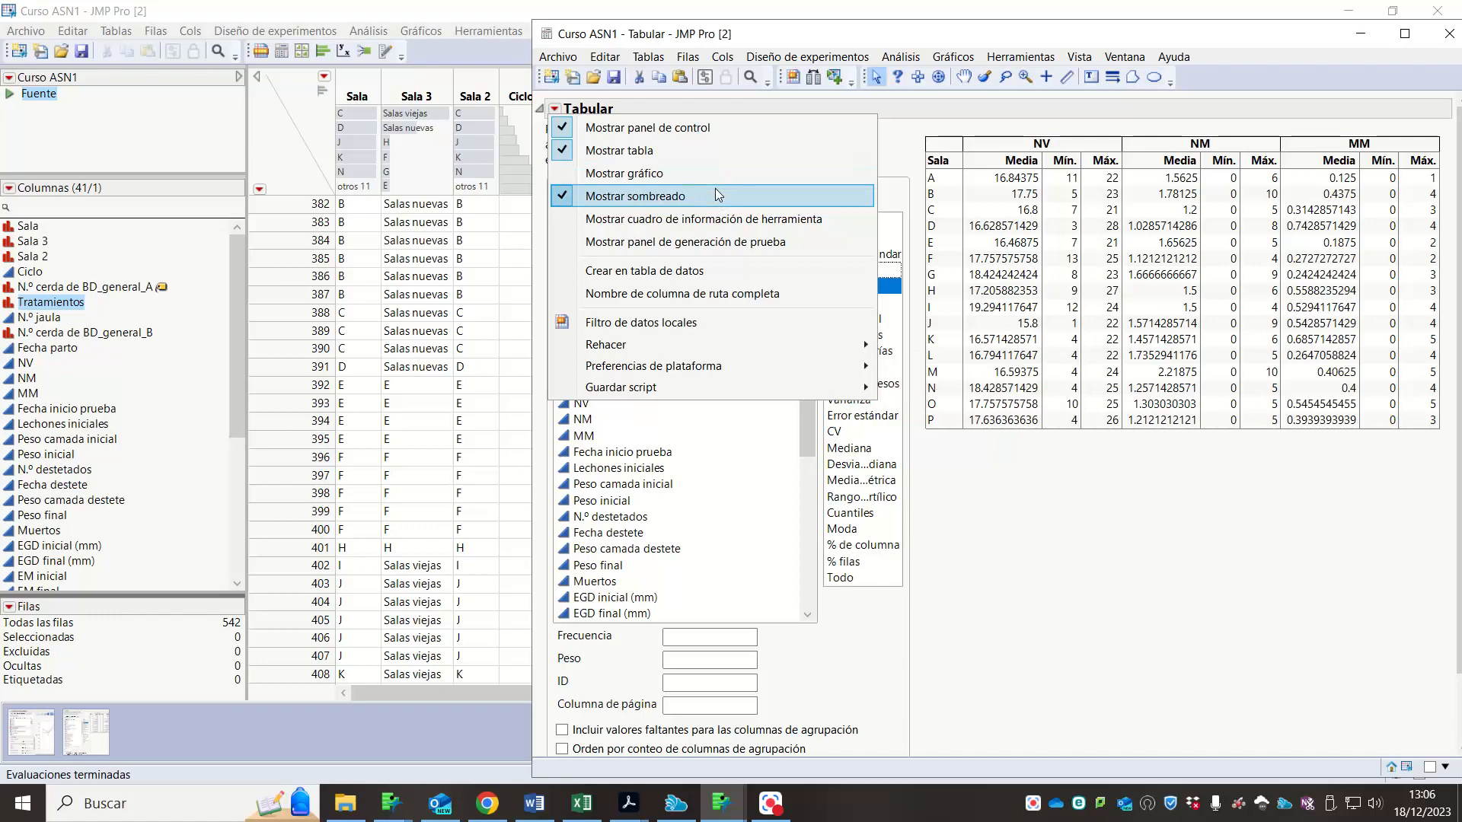
pyautogui.click(738, 266)
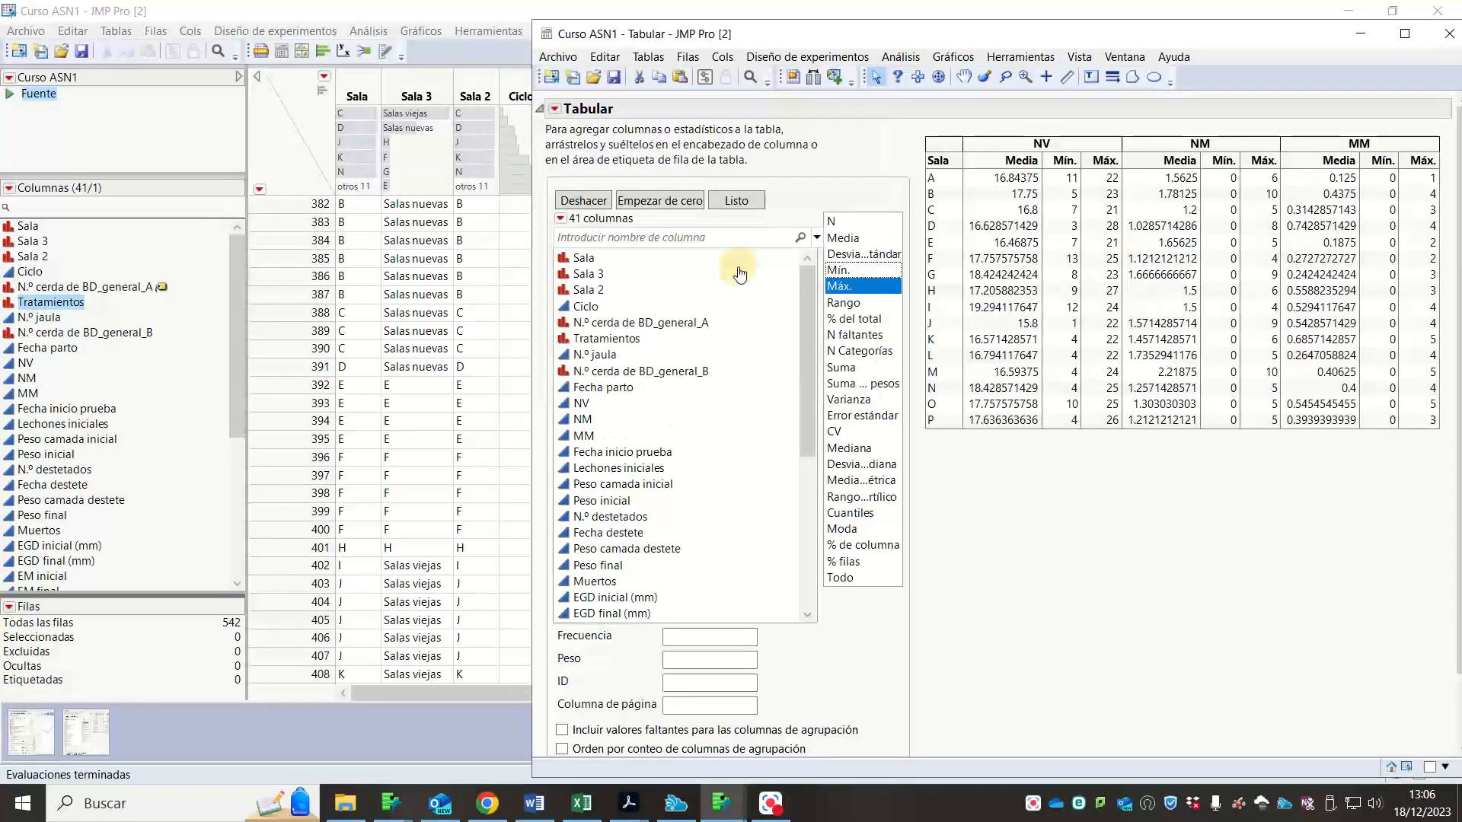
pyautogui.click(695, 79)
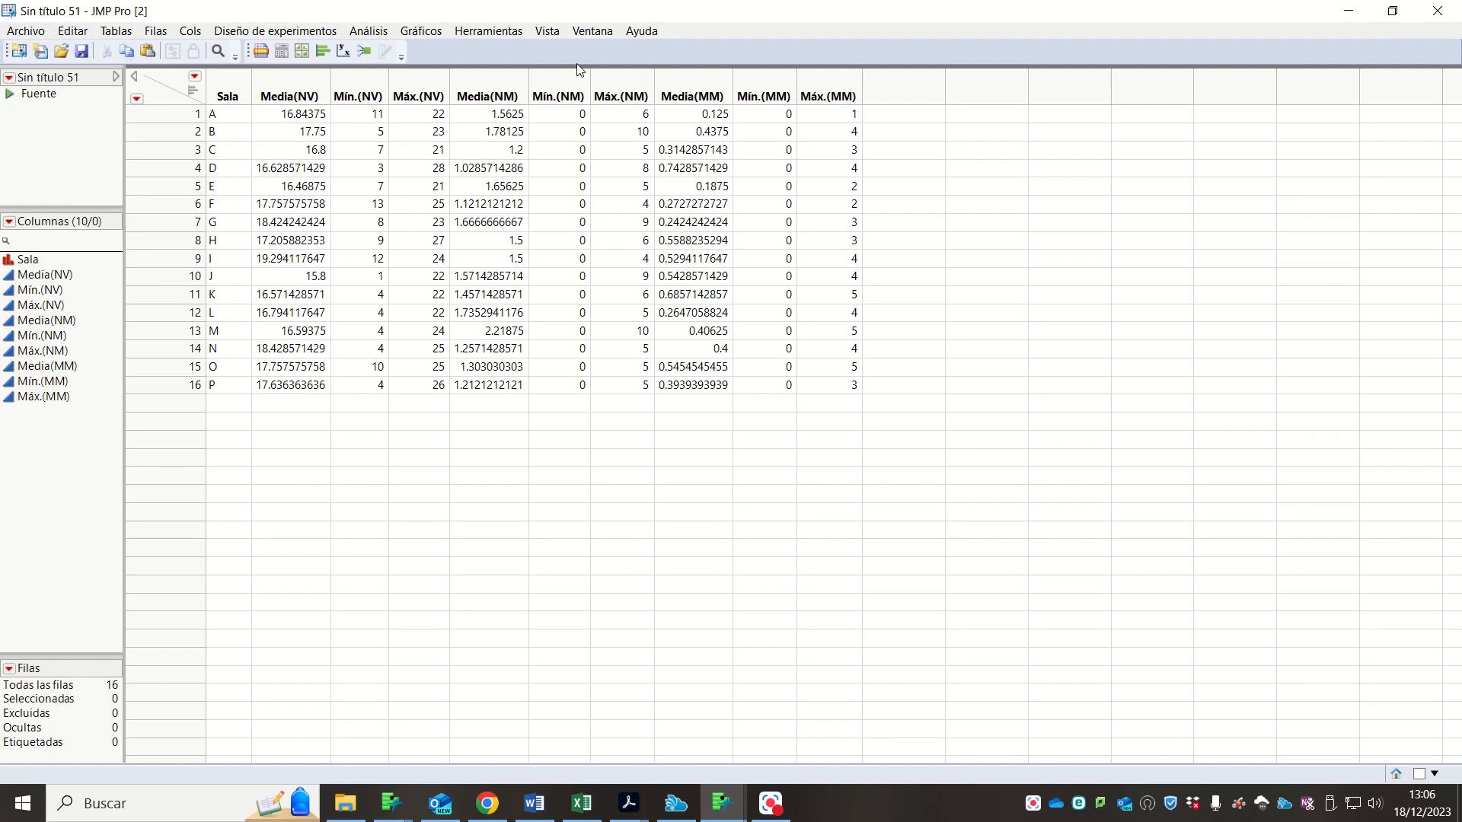
# - Close the new data table without saving and the Tabulate report, keeping Curso ASN1 open
pyautogui.click(1436, 11)
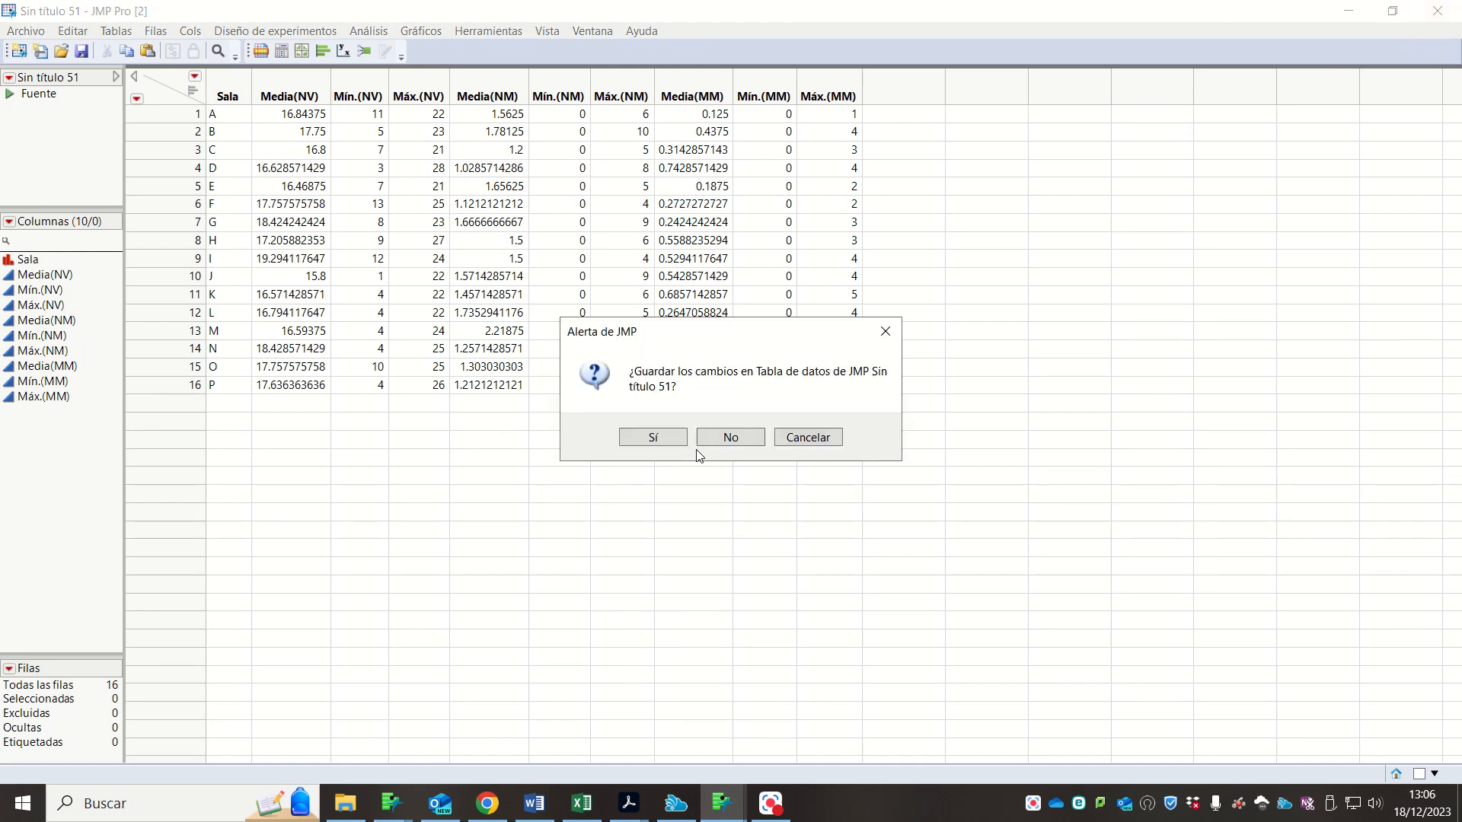
pyautogui.click(716, 440)
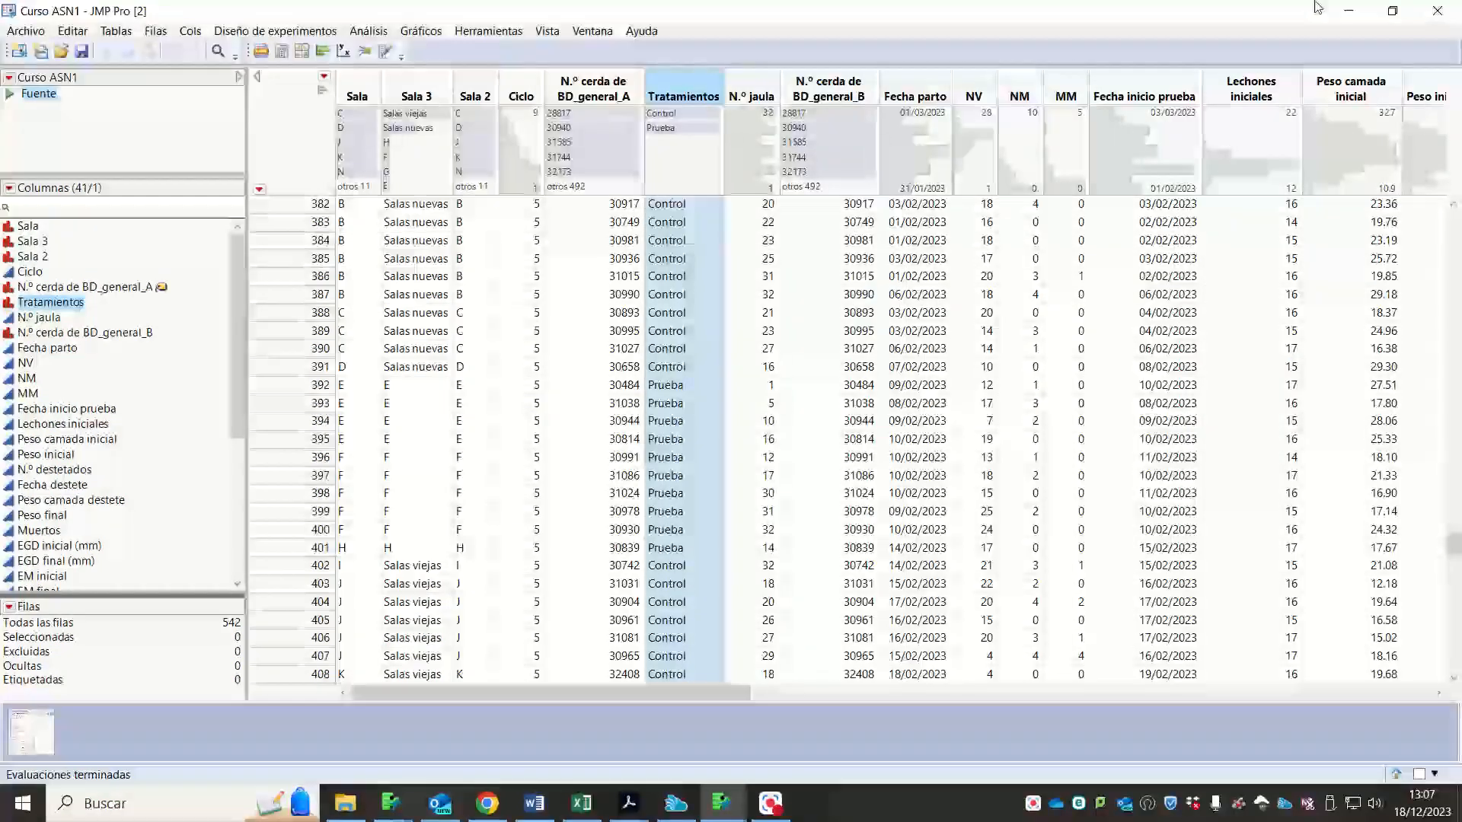
pyautogui.click(1436, 11)
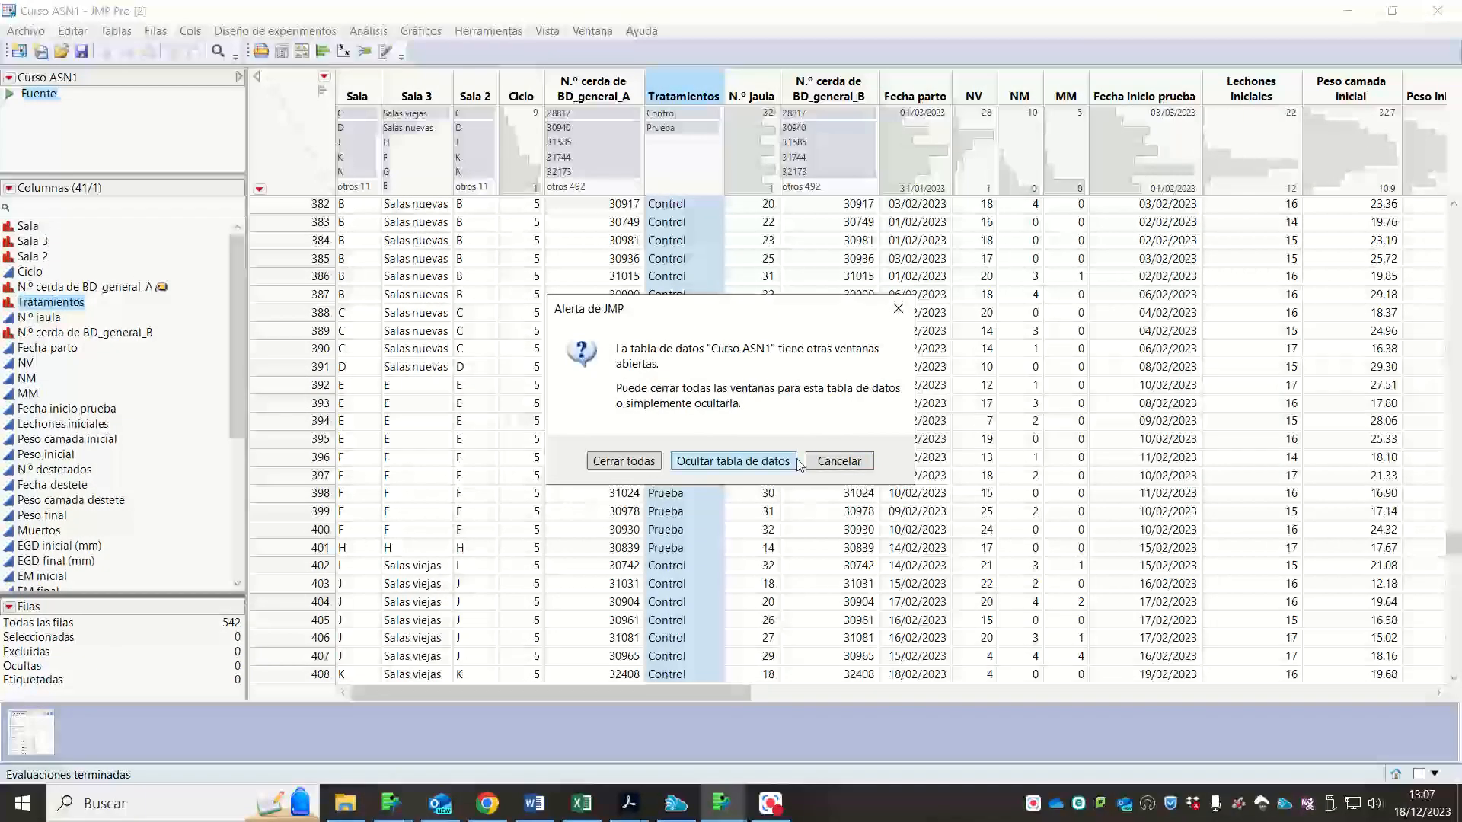
pyautogui.click(841, 462)
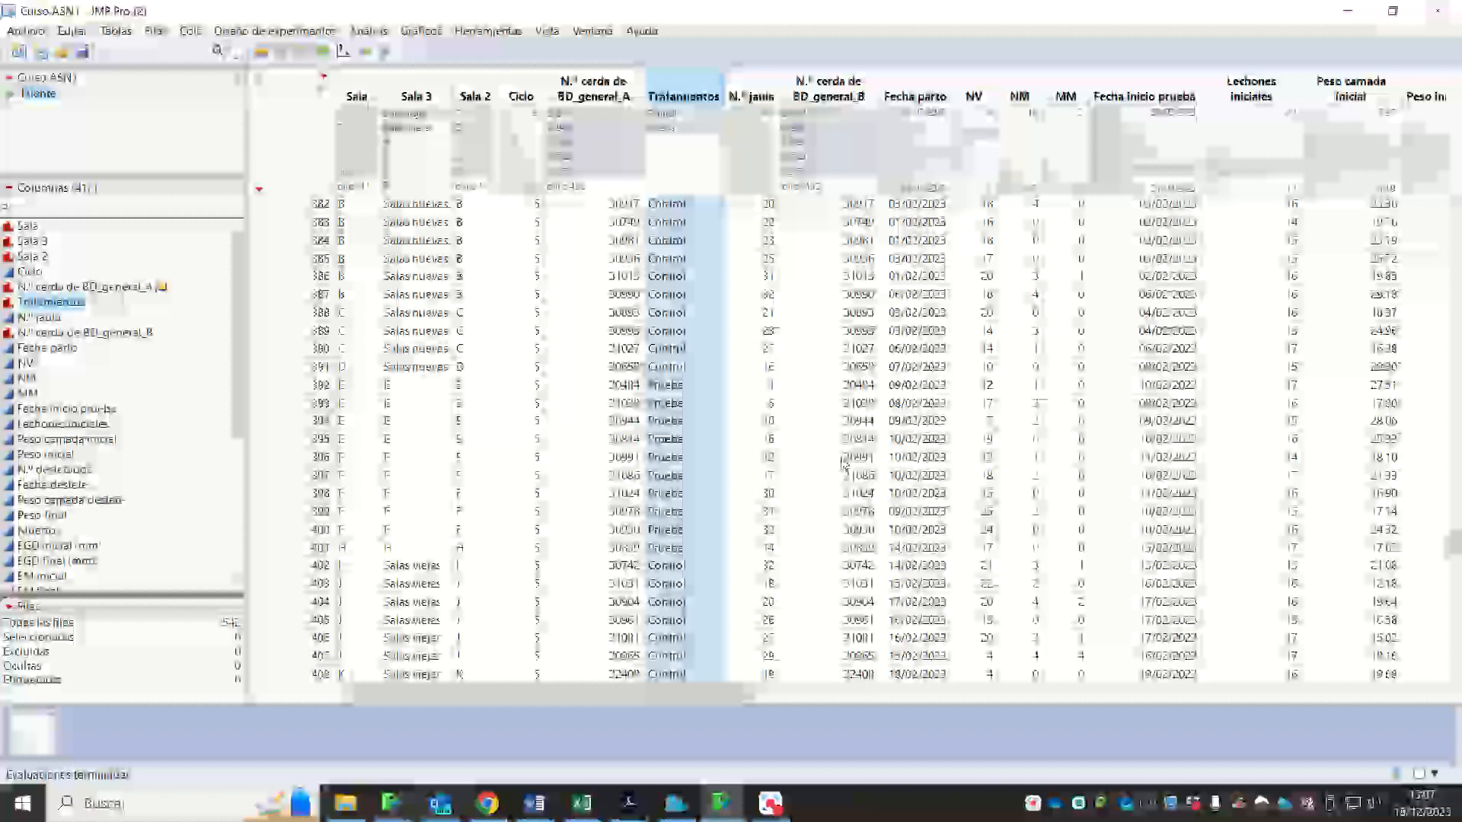